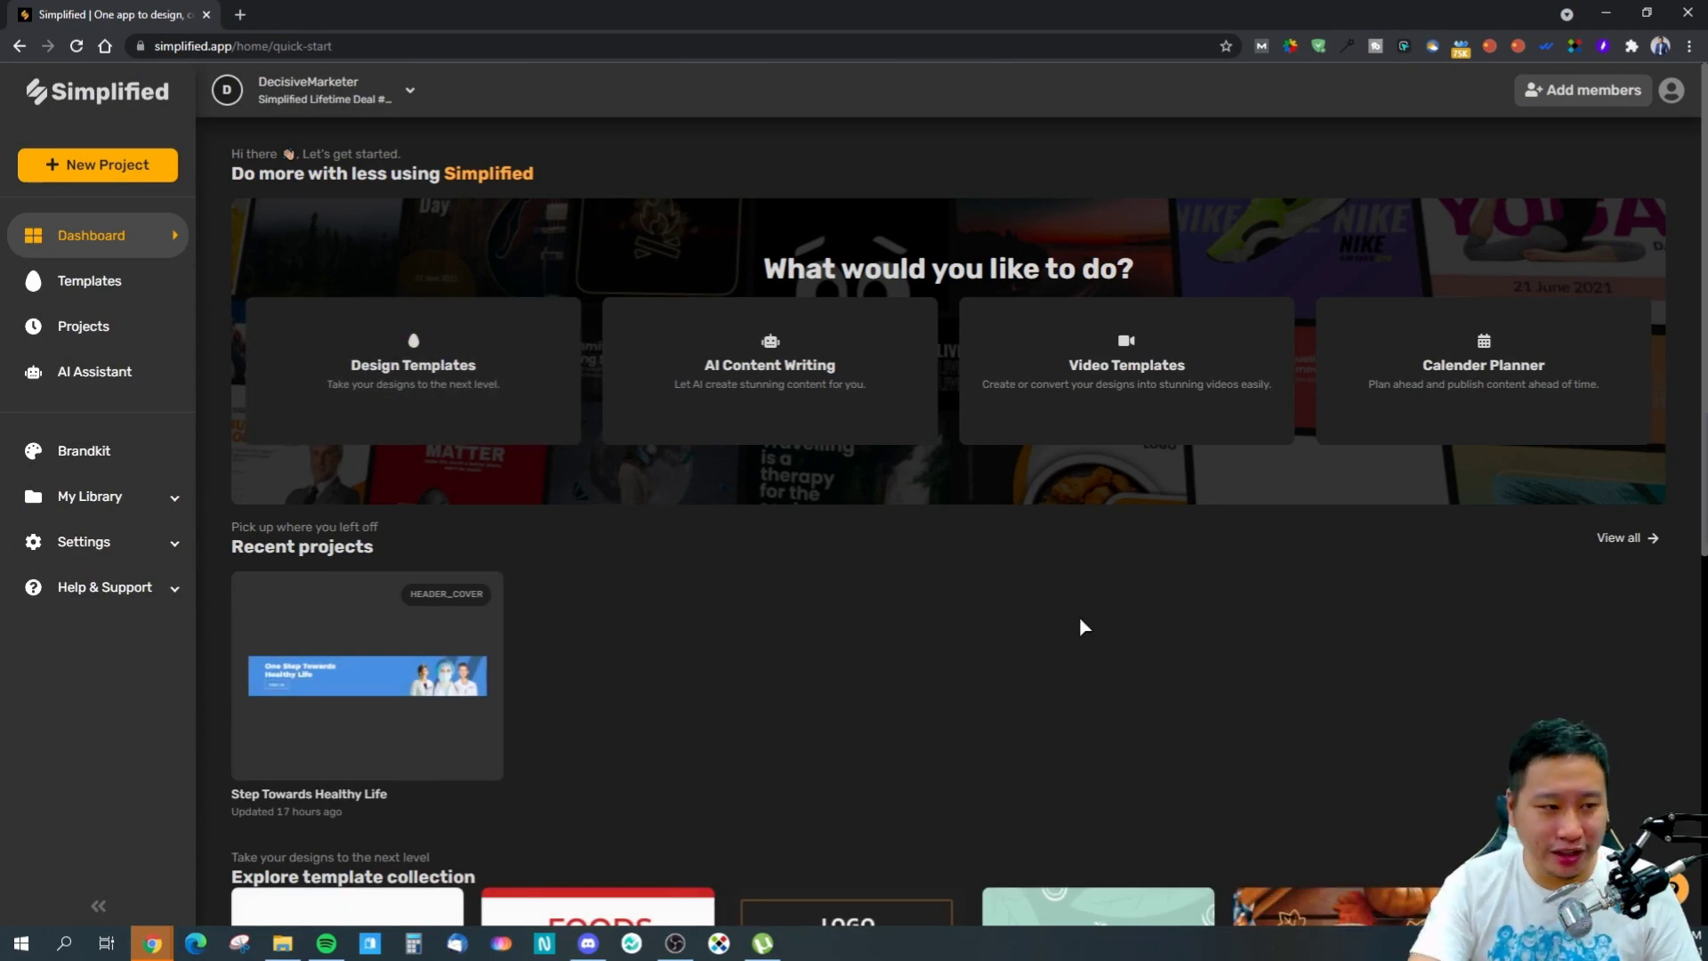
# - Open the account management page and examine the workspace's name, its members and the role options for the invited member
pyautogui.moveTo(449, 408)
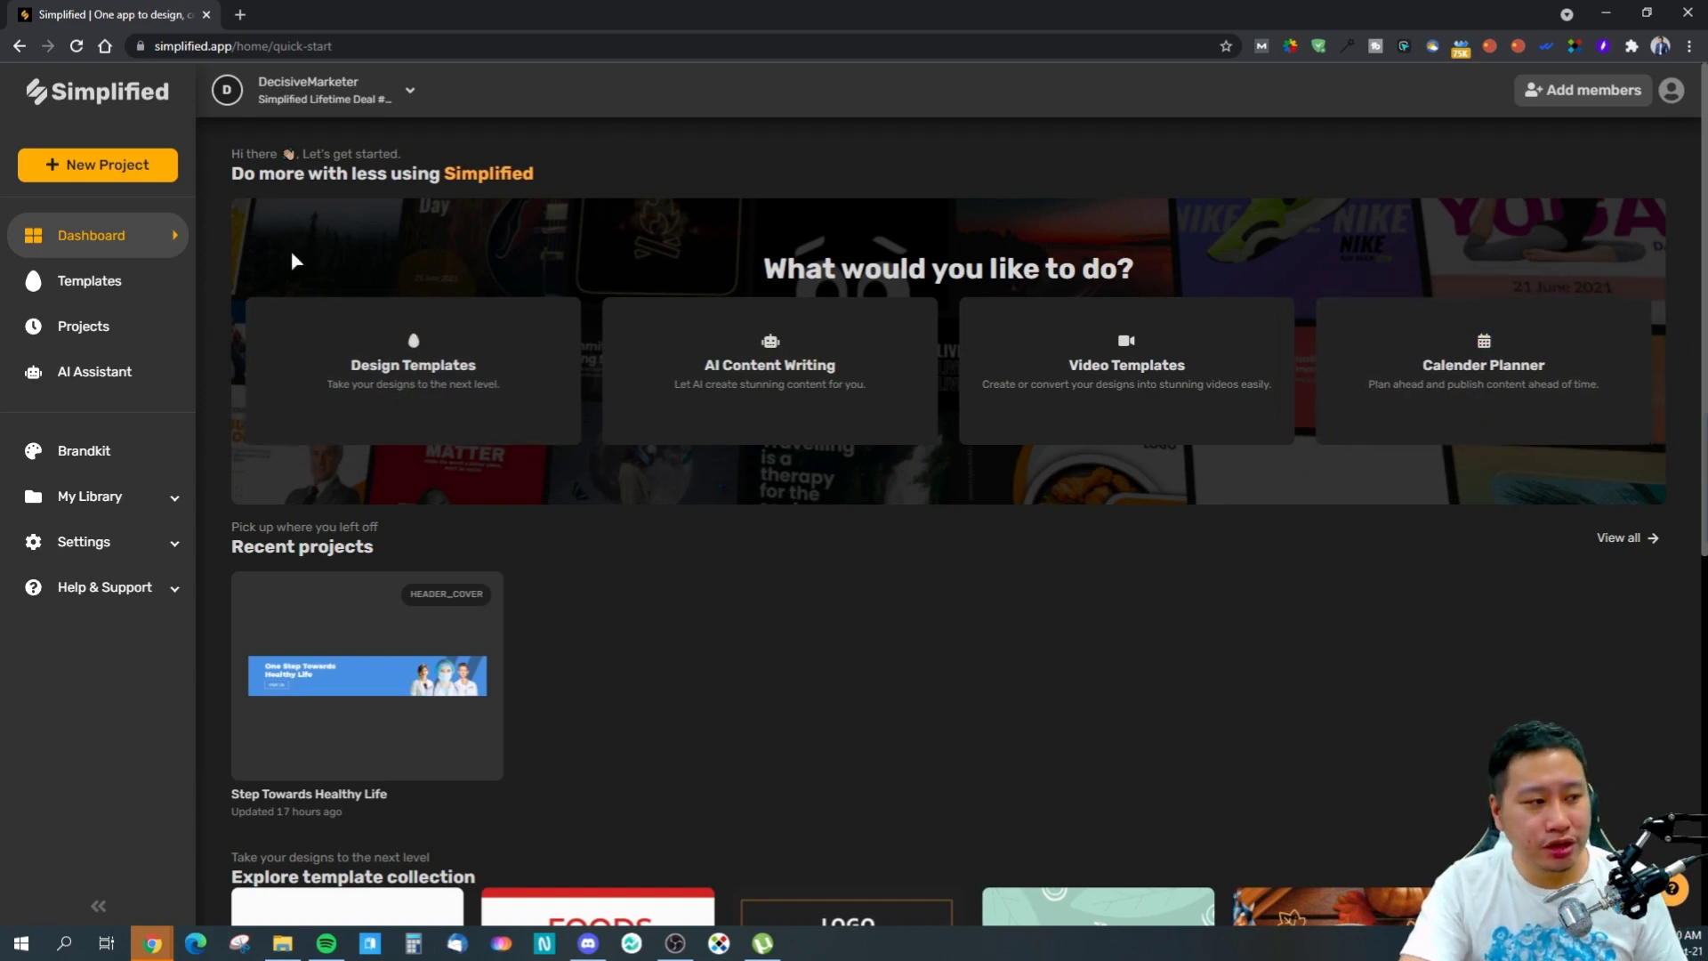
pyautogui.click(1672, 89)
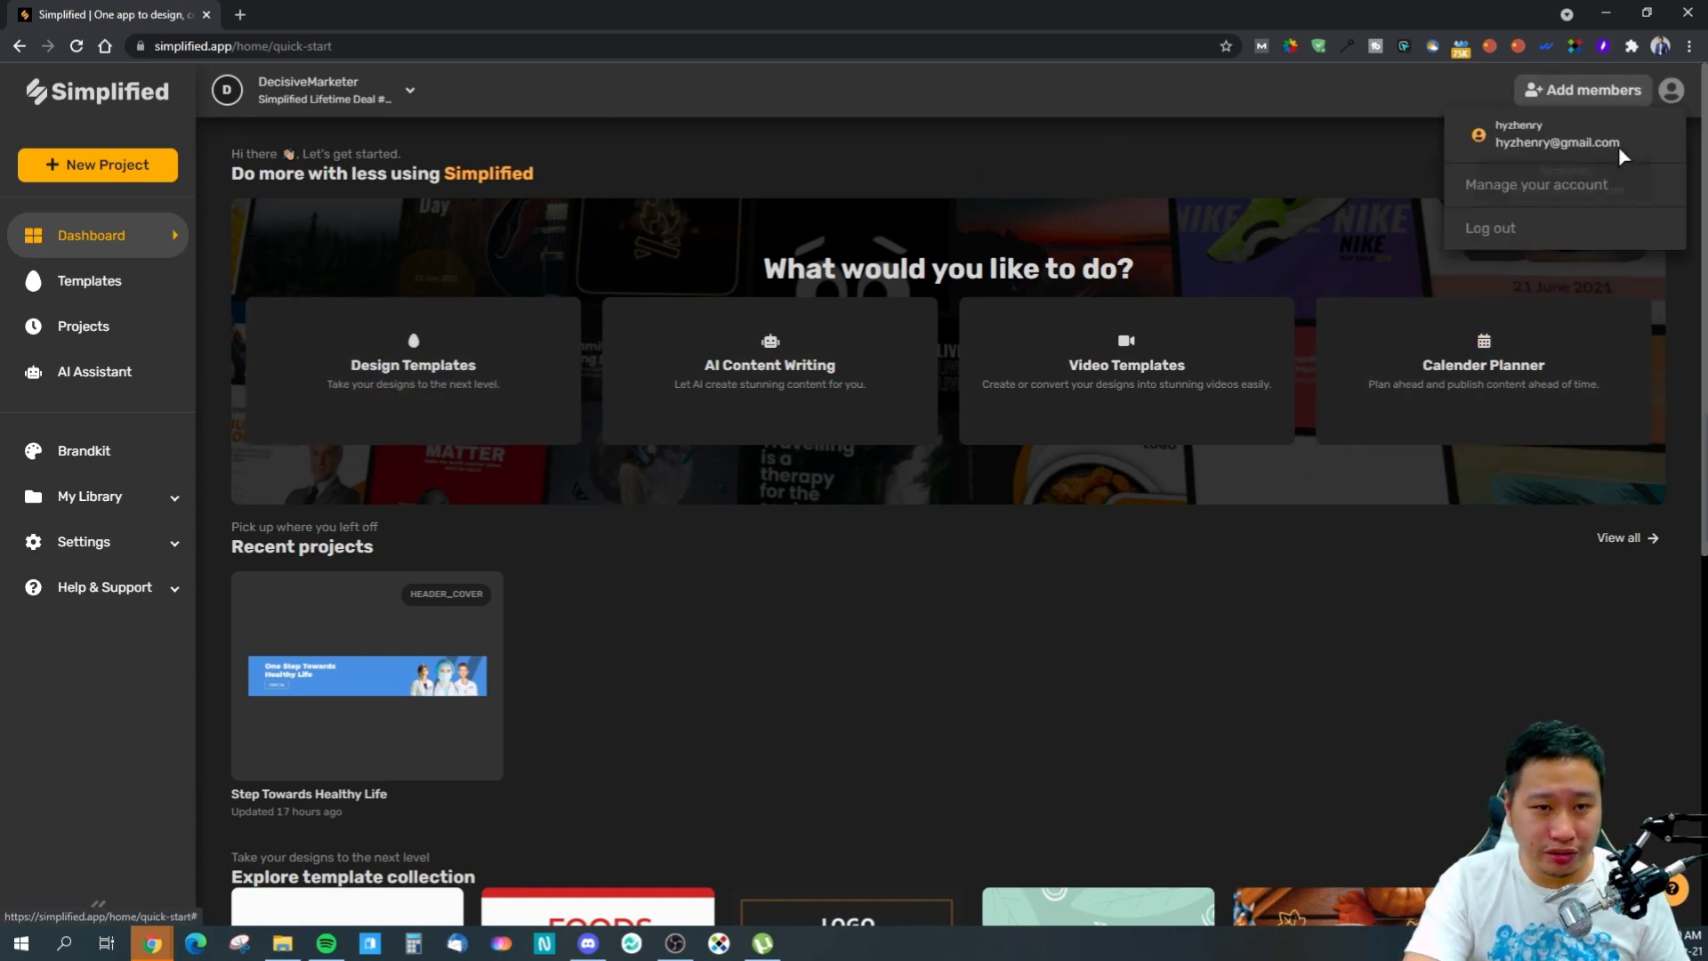
pyautogui.click(1503, 185)
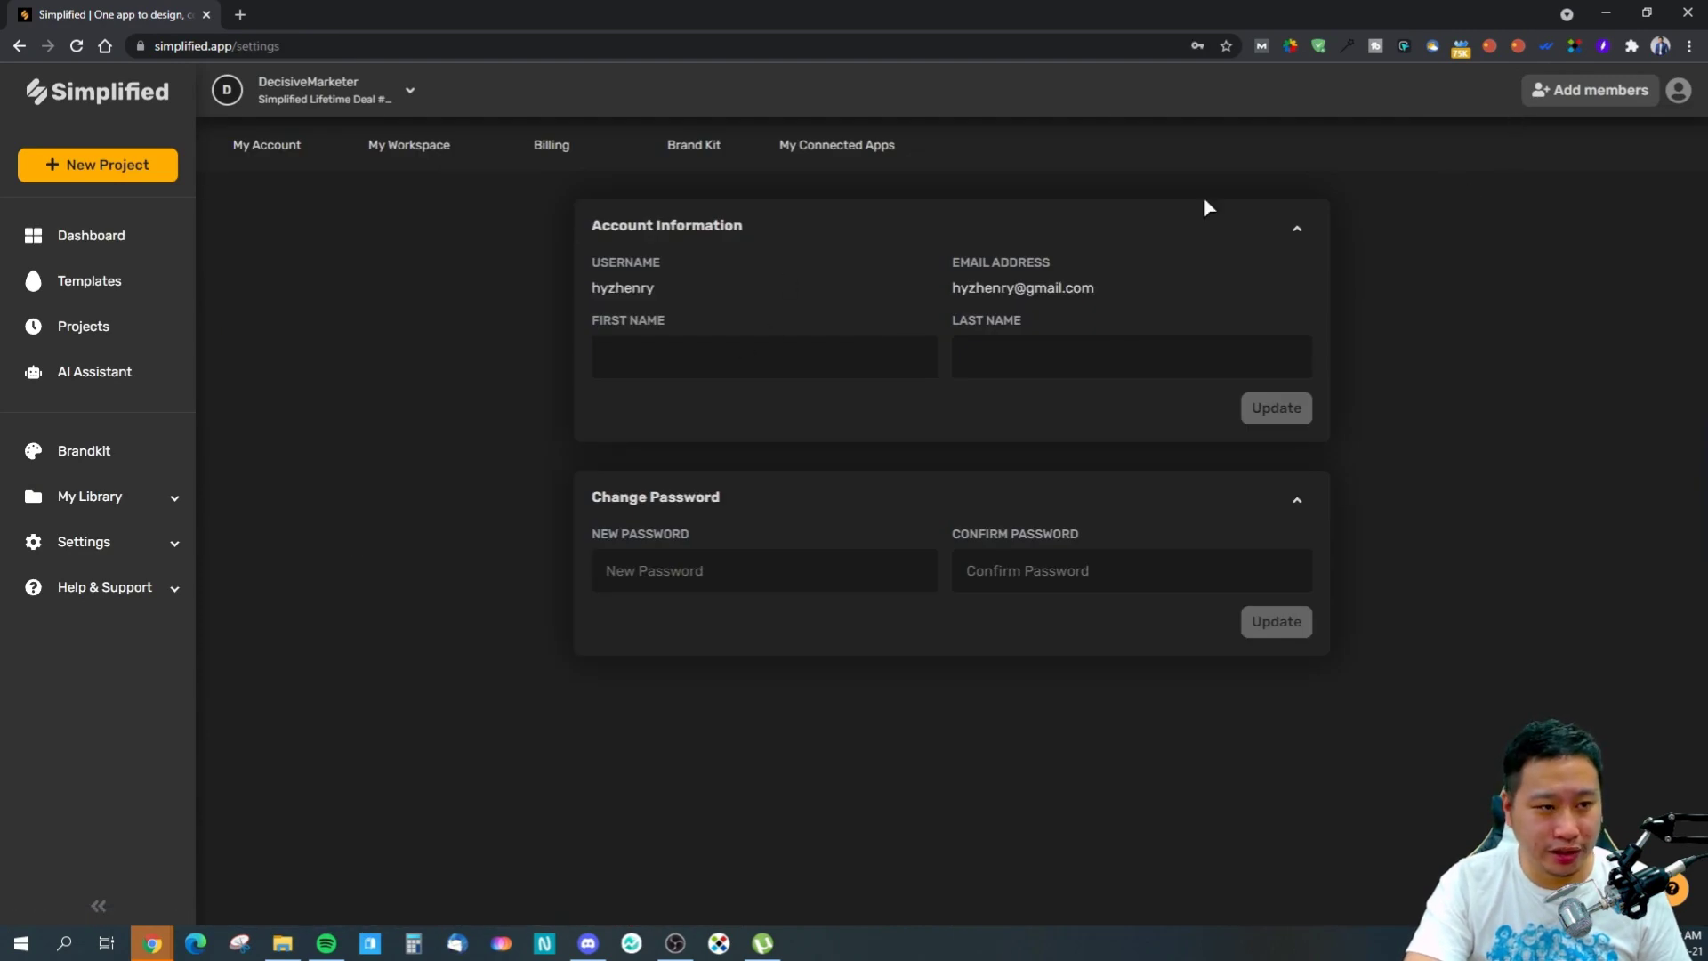
pyautogui.click(411, 153)
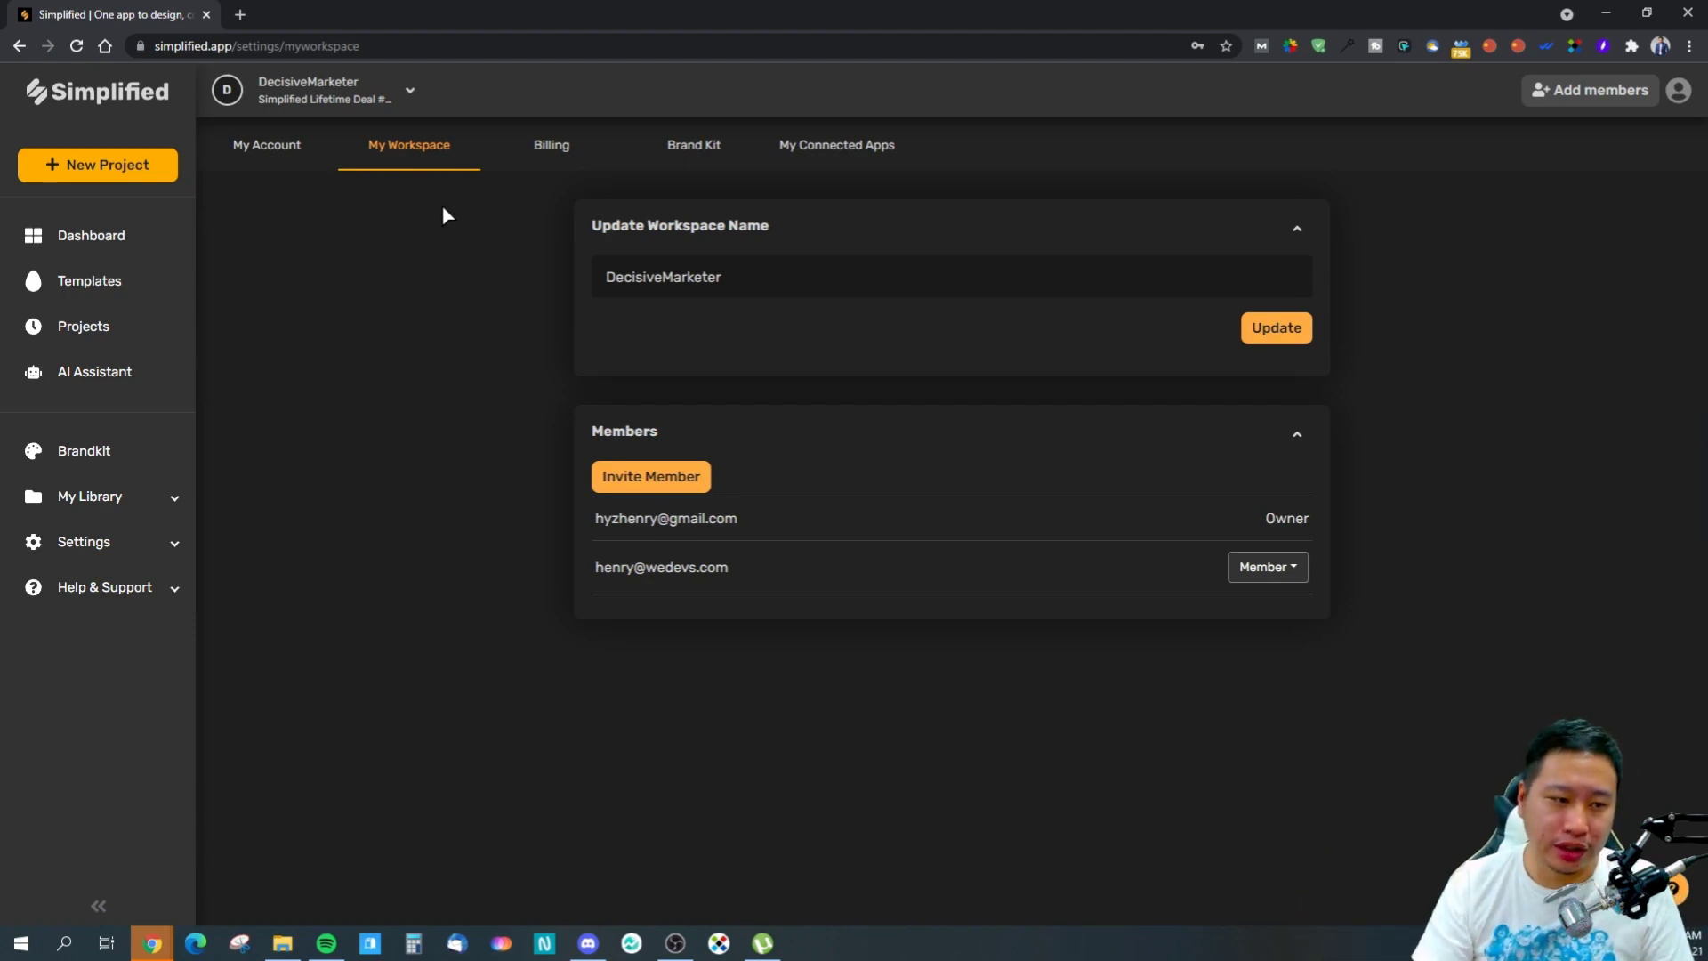
pyautogui.click(1261, 572)
pyautogui.click(1119, 559)
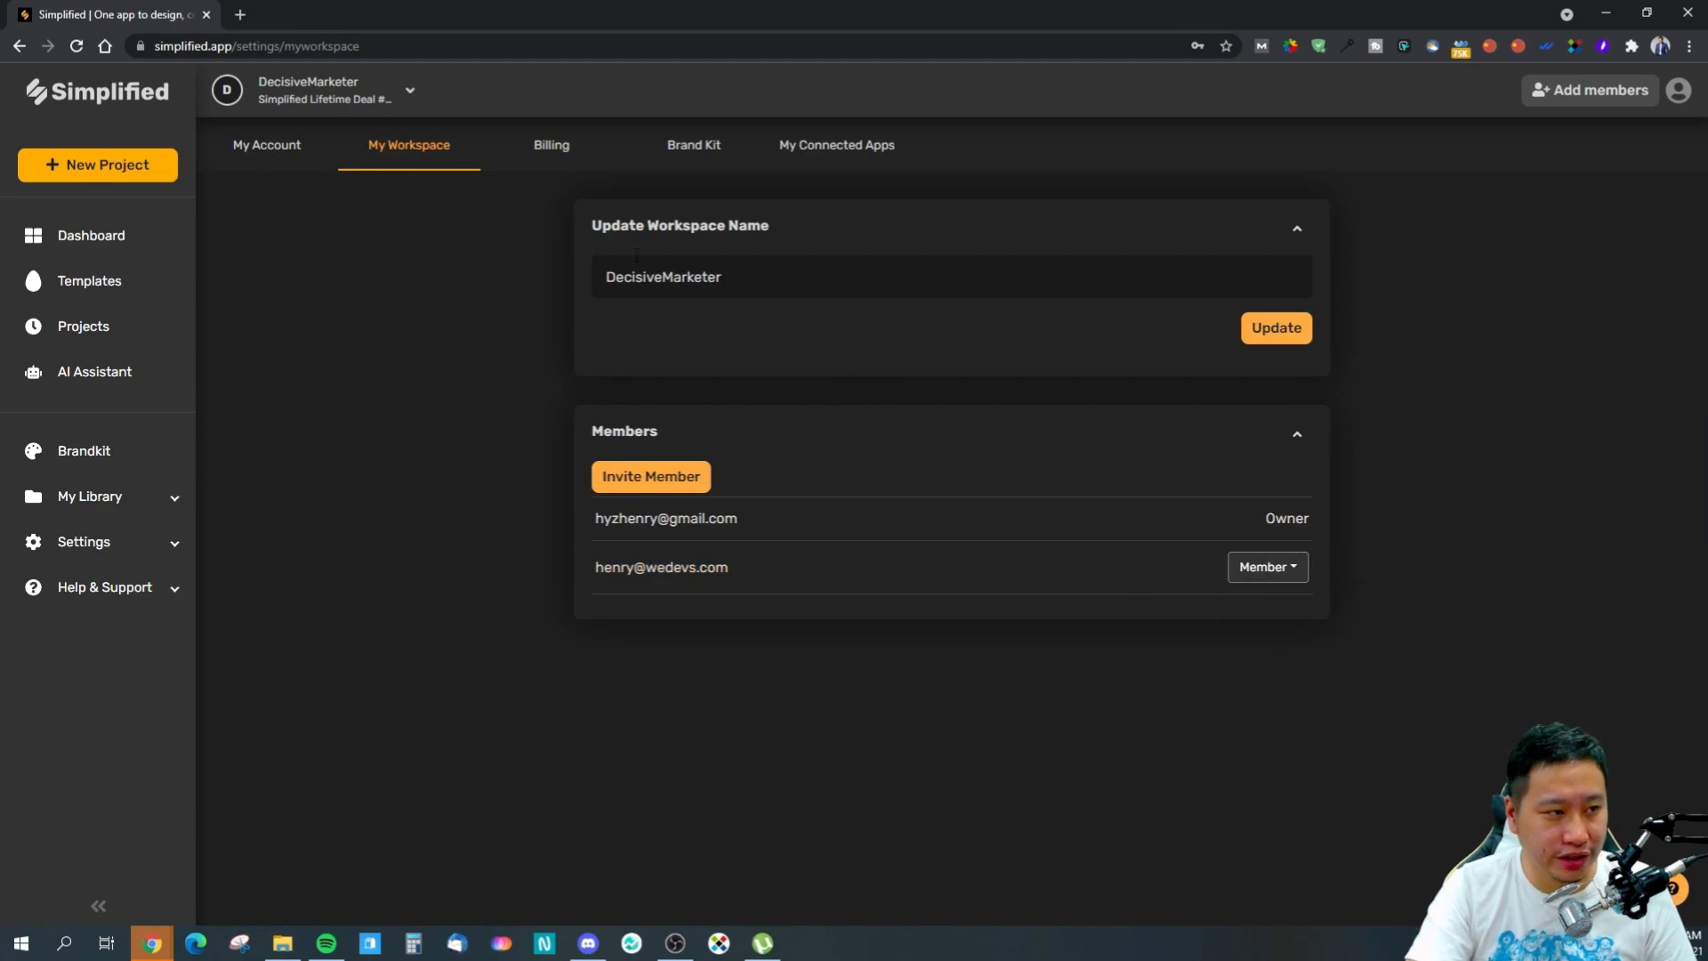
# - Examine the remaining account settings pages: Billing, Brand Kit with its logos and color palette, and My Connected Apps
pyautogui.click(544, 147)
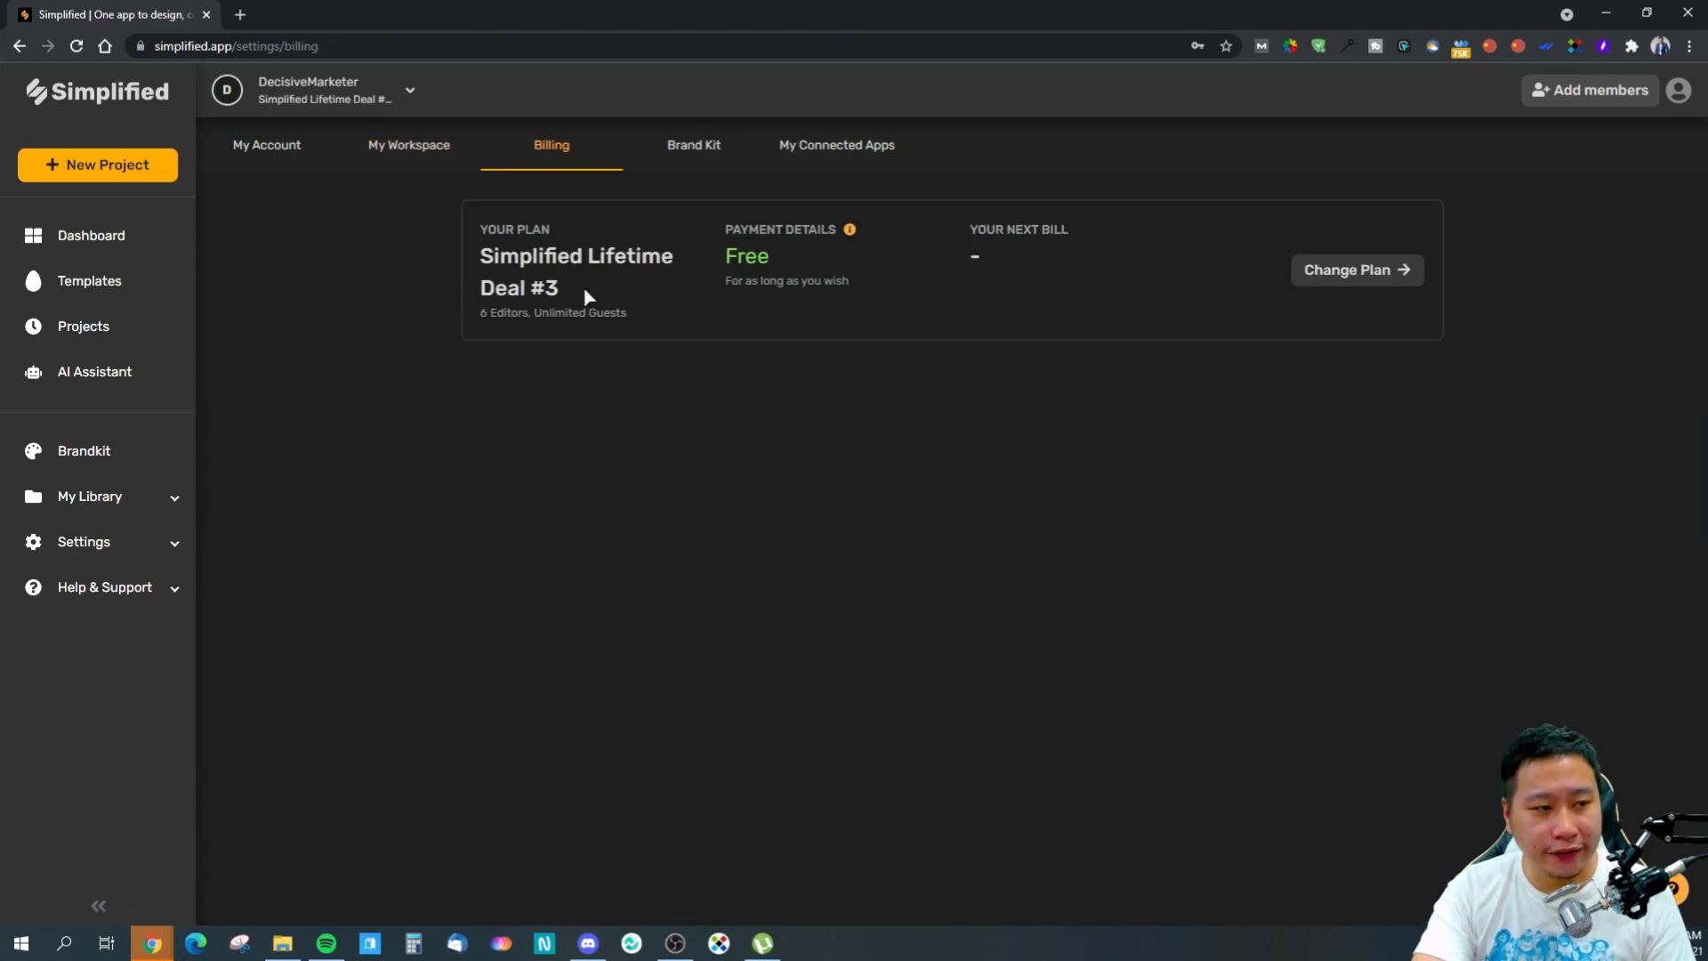
pyautogui.click(683, 159)
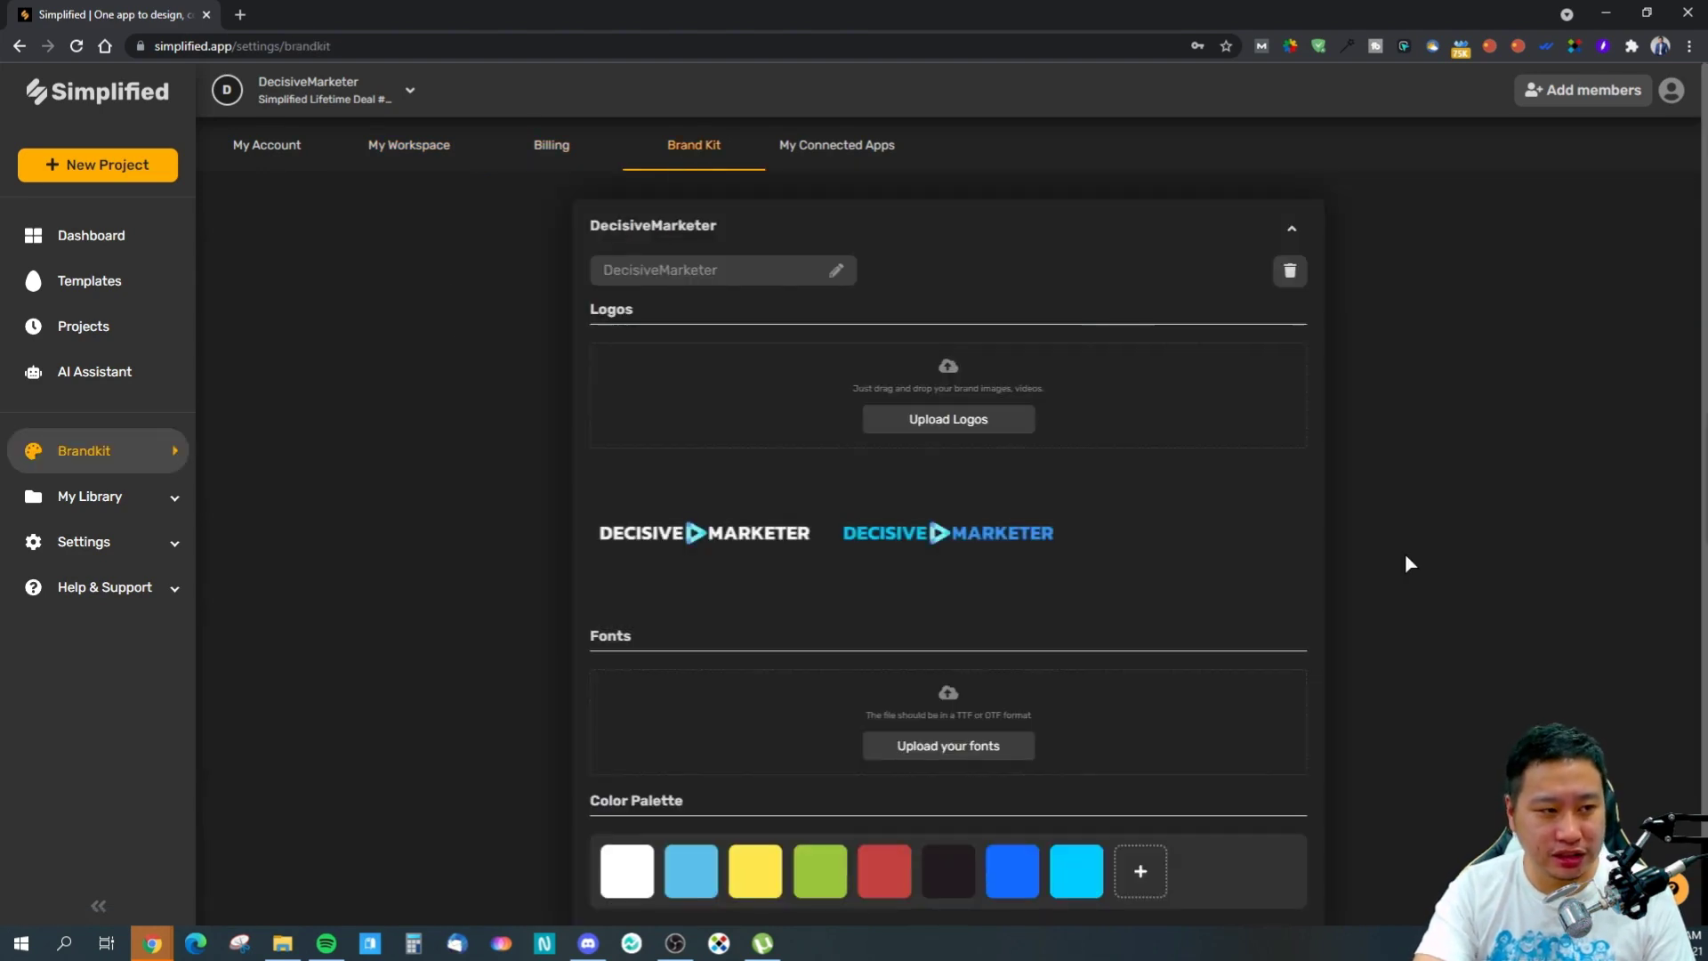
pyautogui.scroll(-1, 1445, 543)
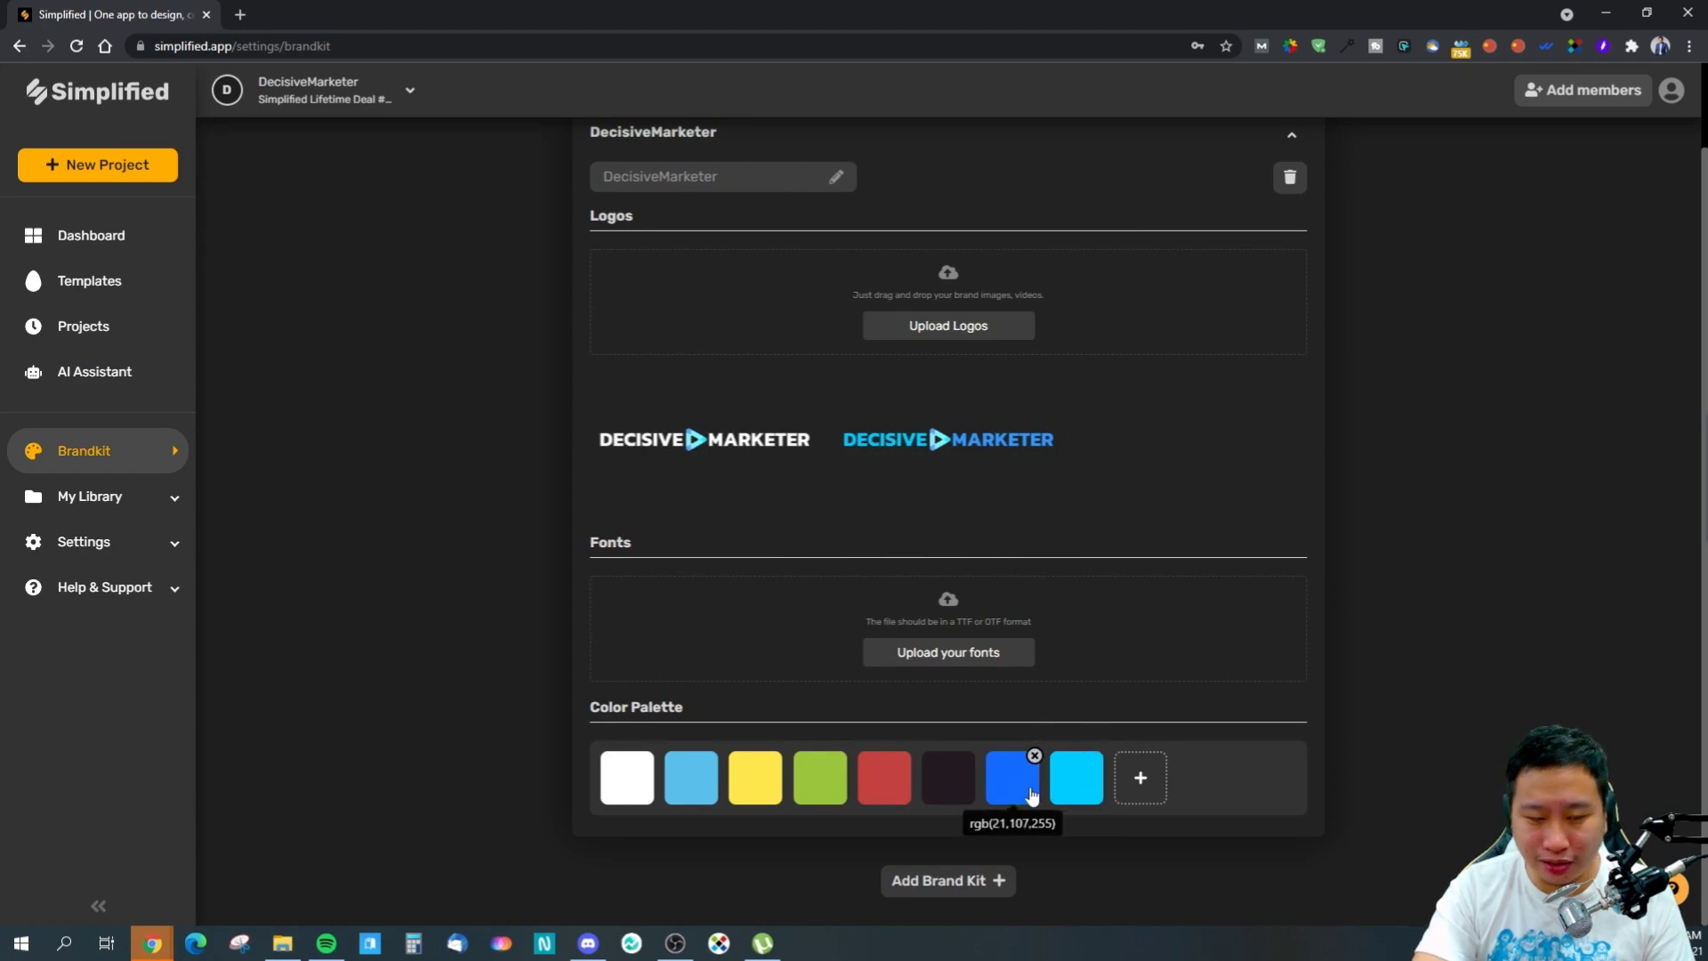
pyautogui.scroll(1, 1438, 600)
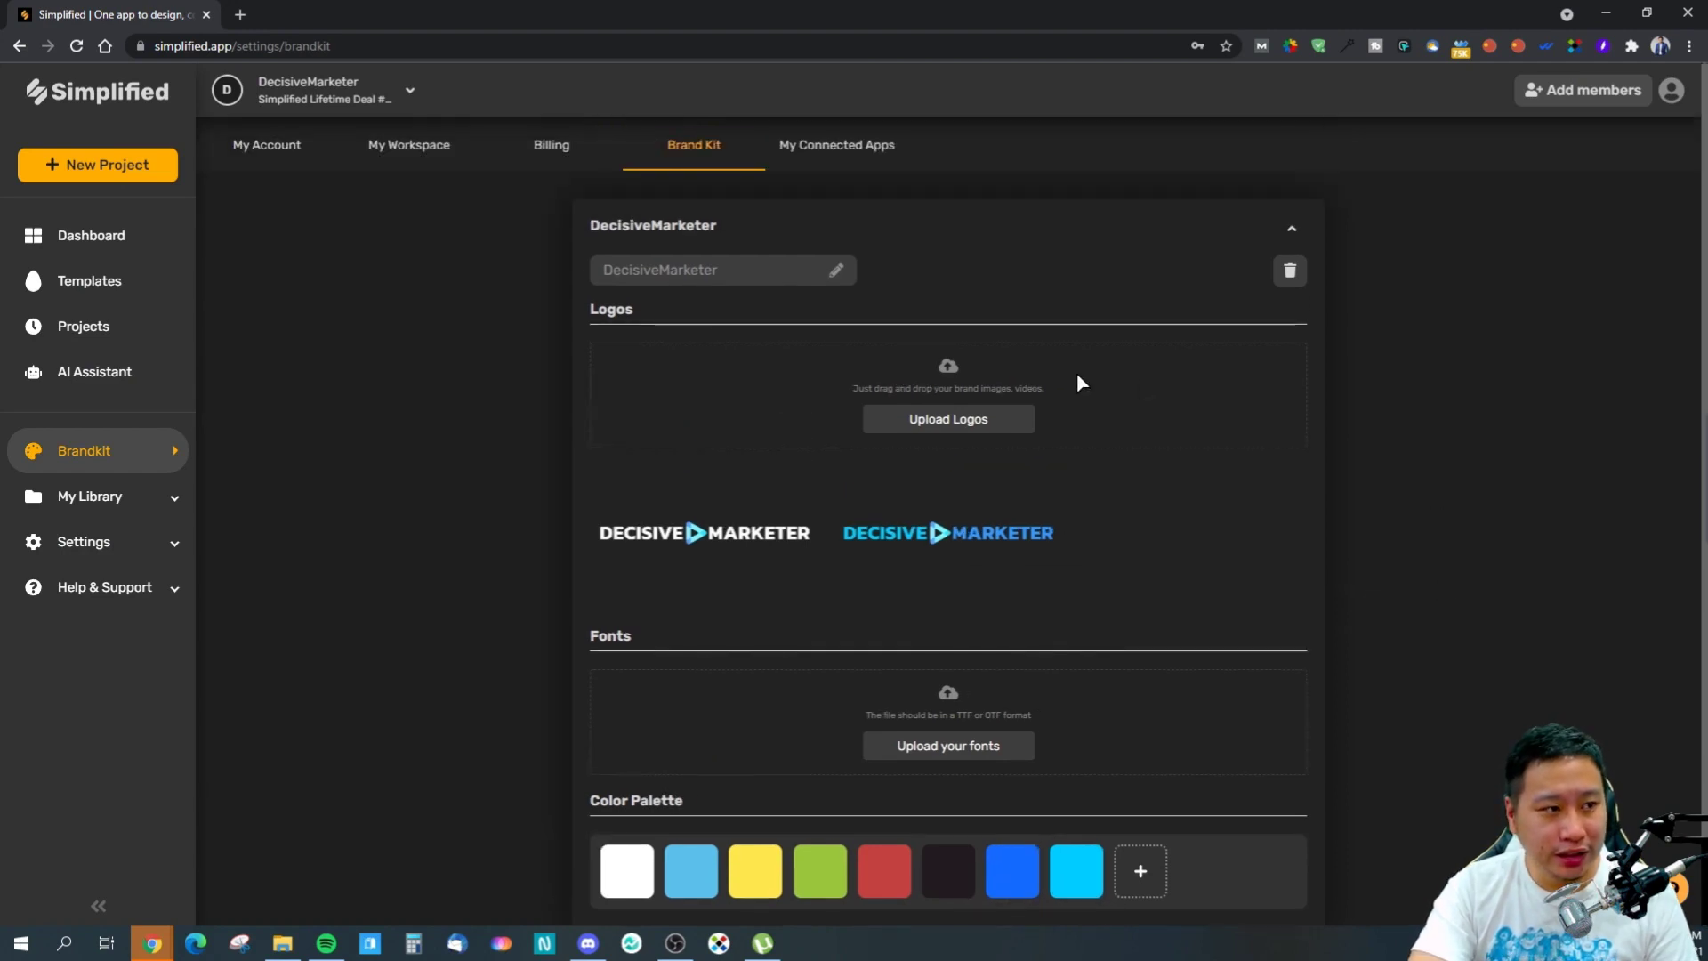
pyautogui.click(873, 159)
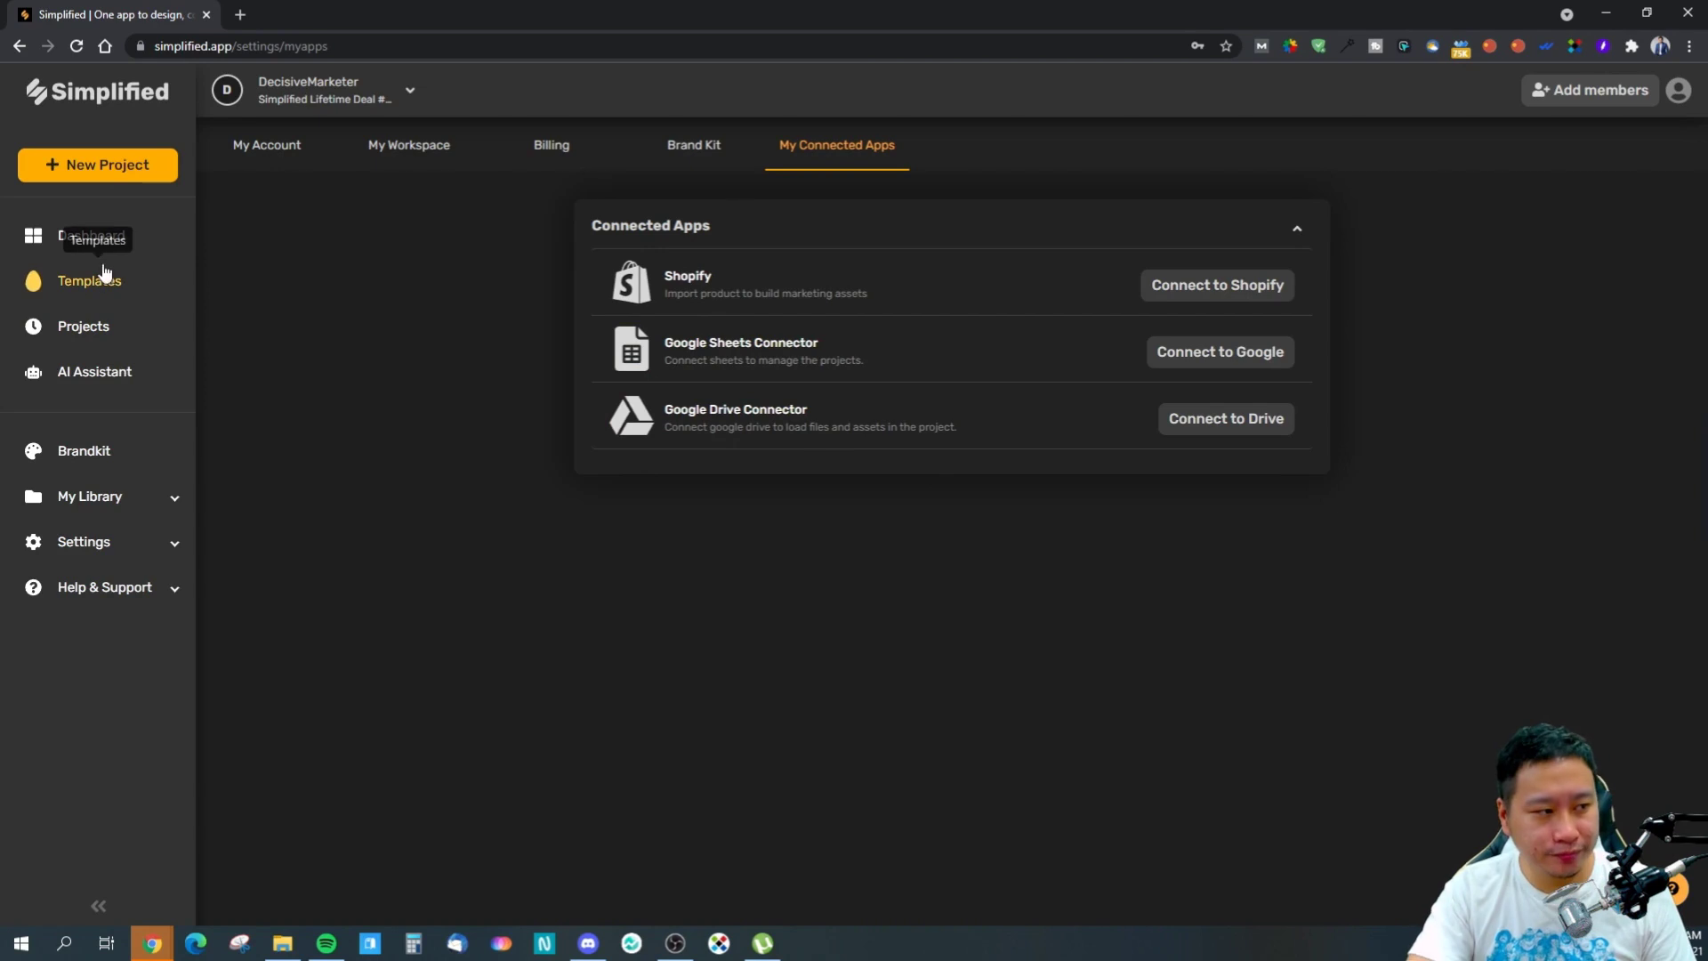
# - Return to the dashboard and browse the designs in the Explore template collection carousel
pyautogui.click(111, 236)
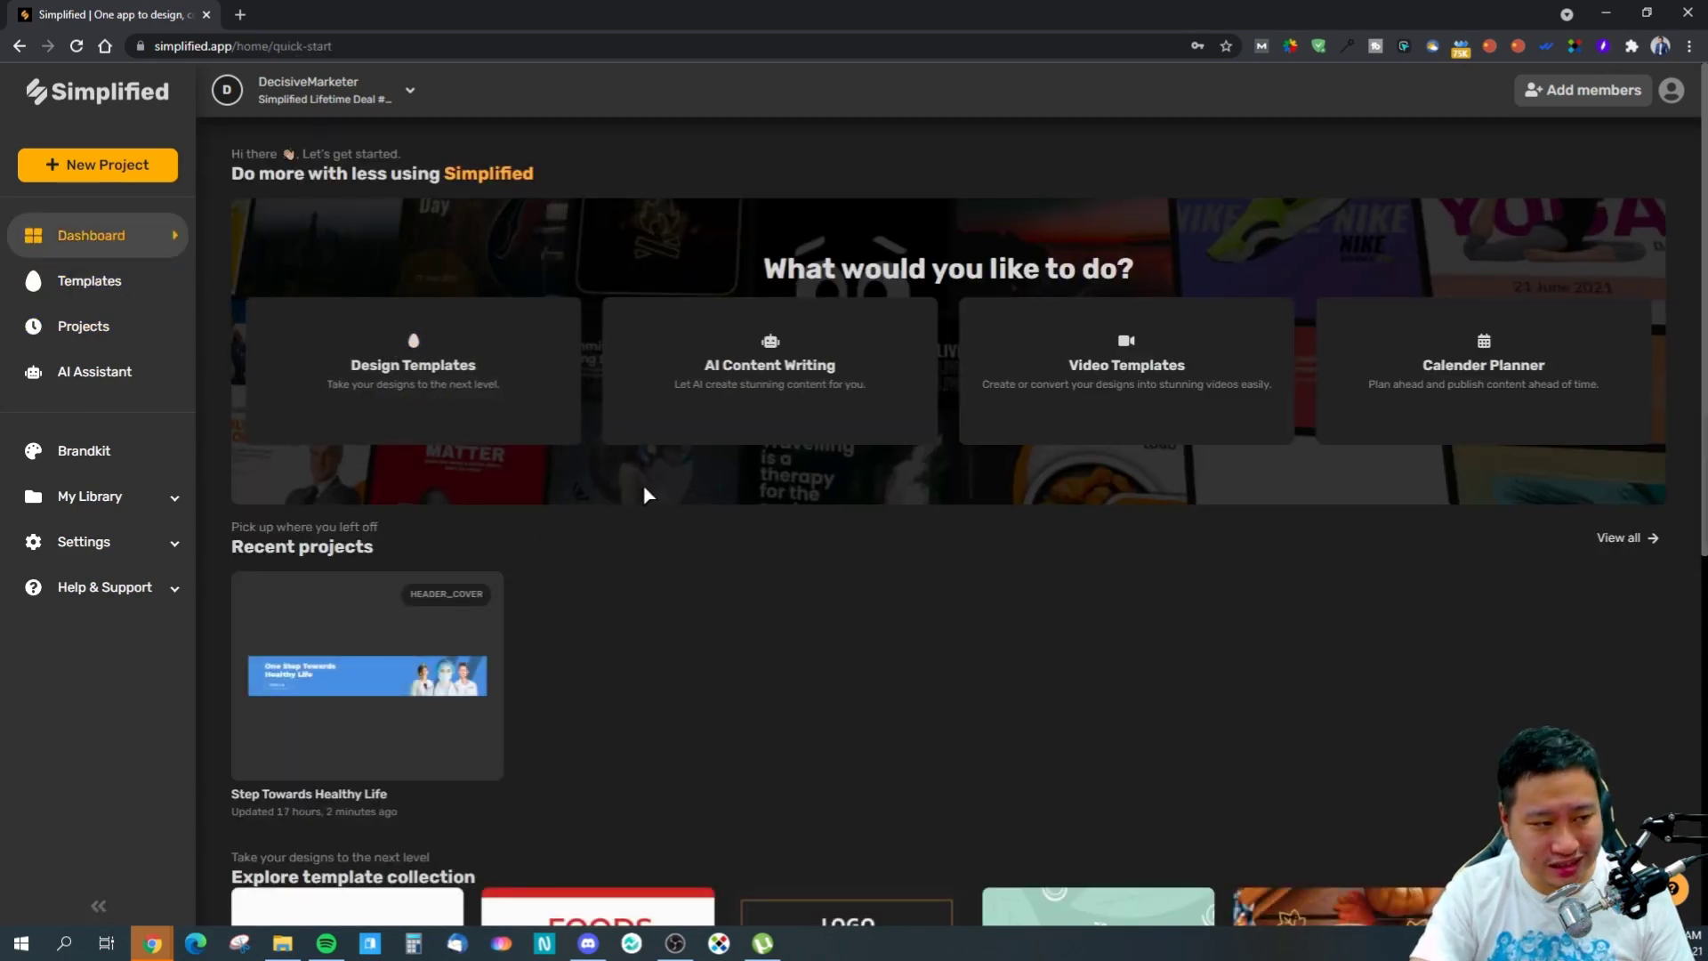
pyautogui.scroll(-5, 453, 454)
pyautogui.scroll(3, 627, 635)
pyautogui.scroll(-5, 627, 635)
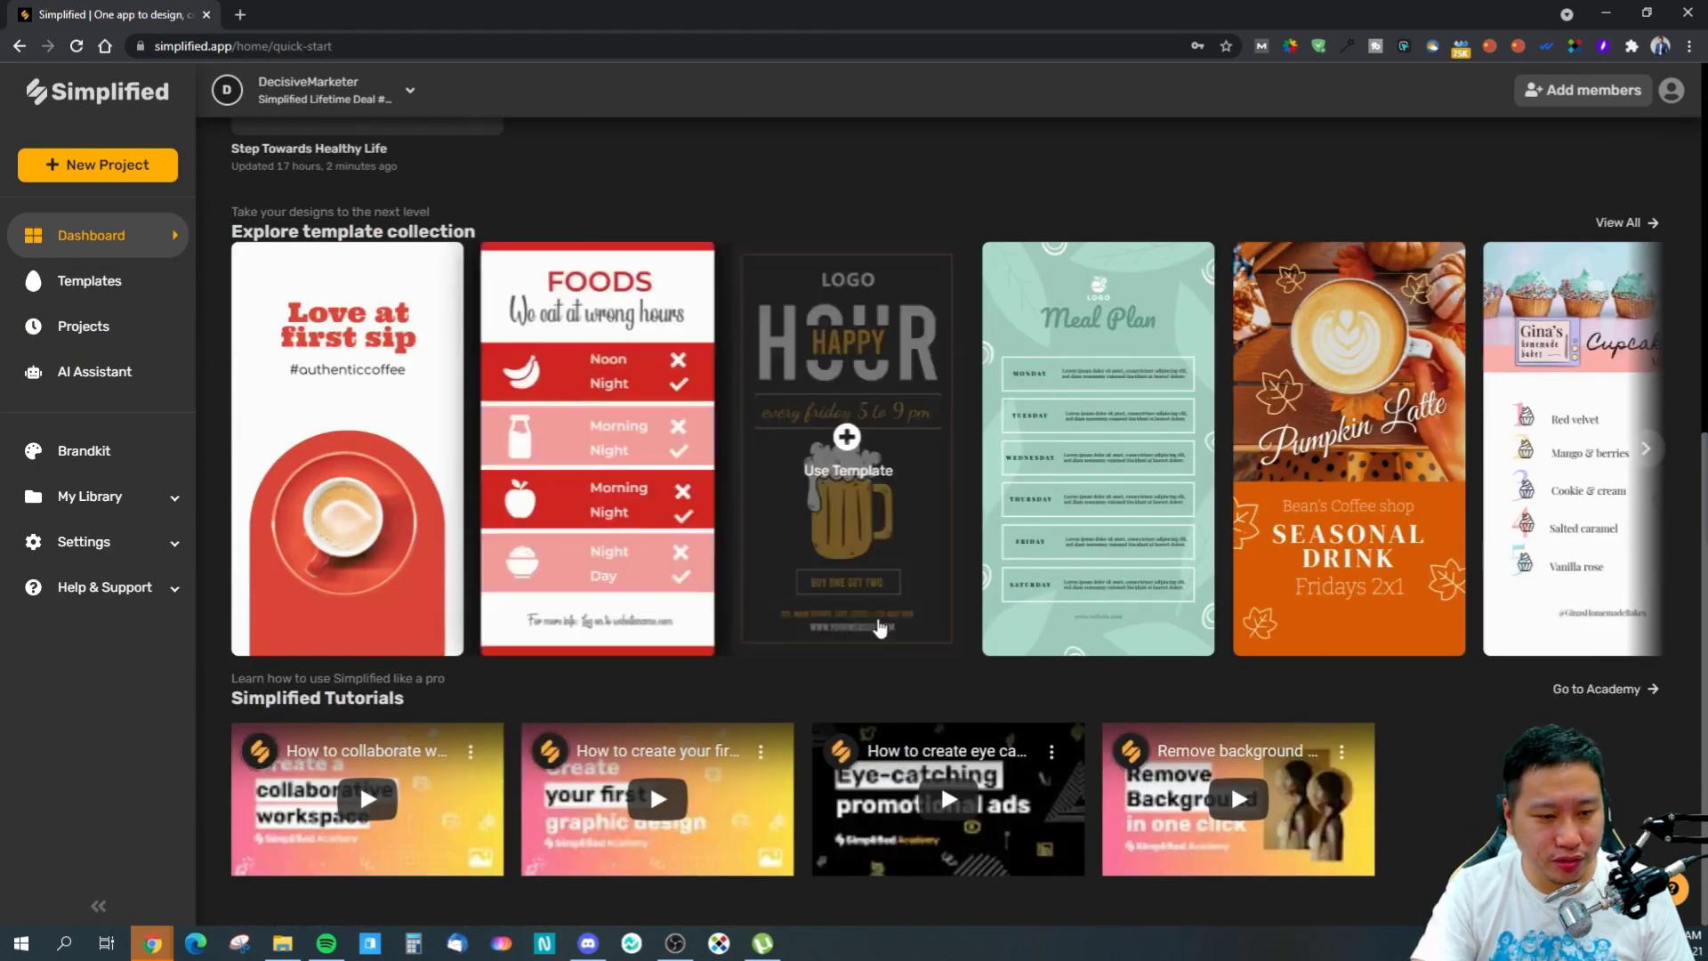
pyautogui.click(1646, 450)
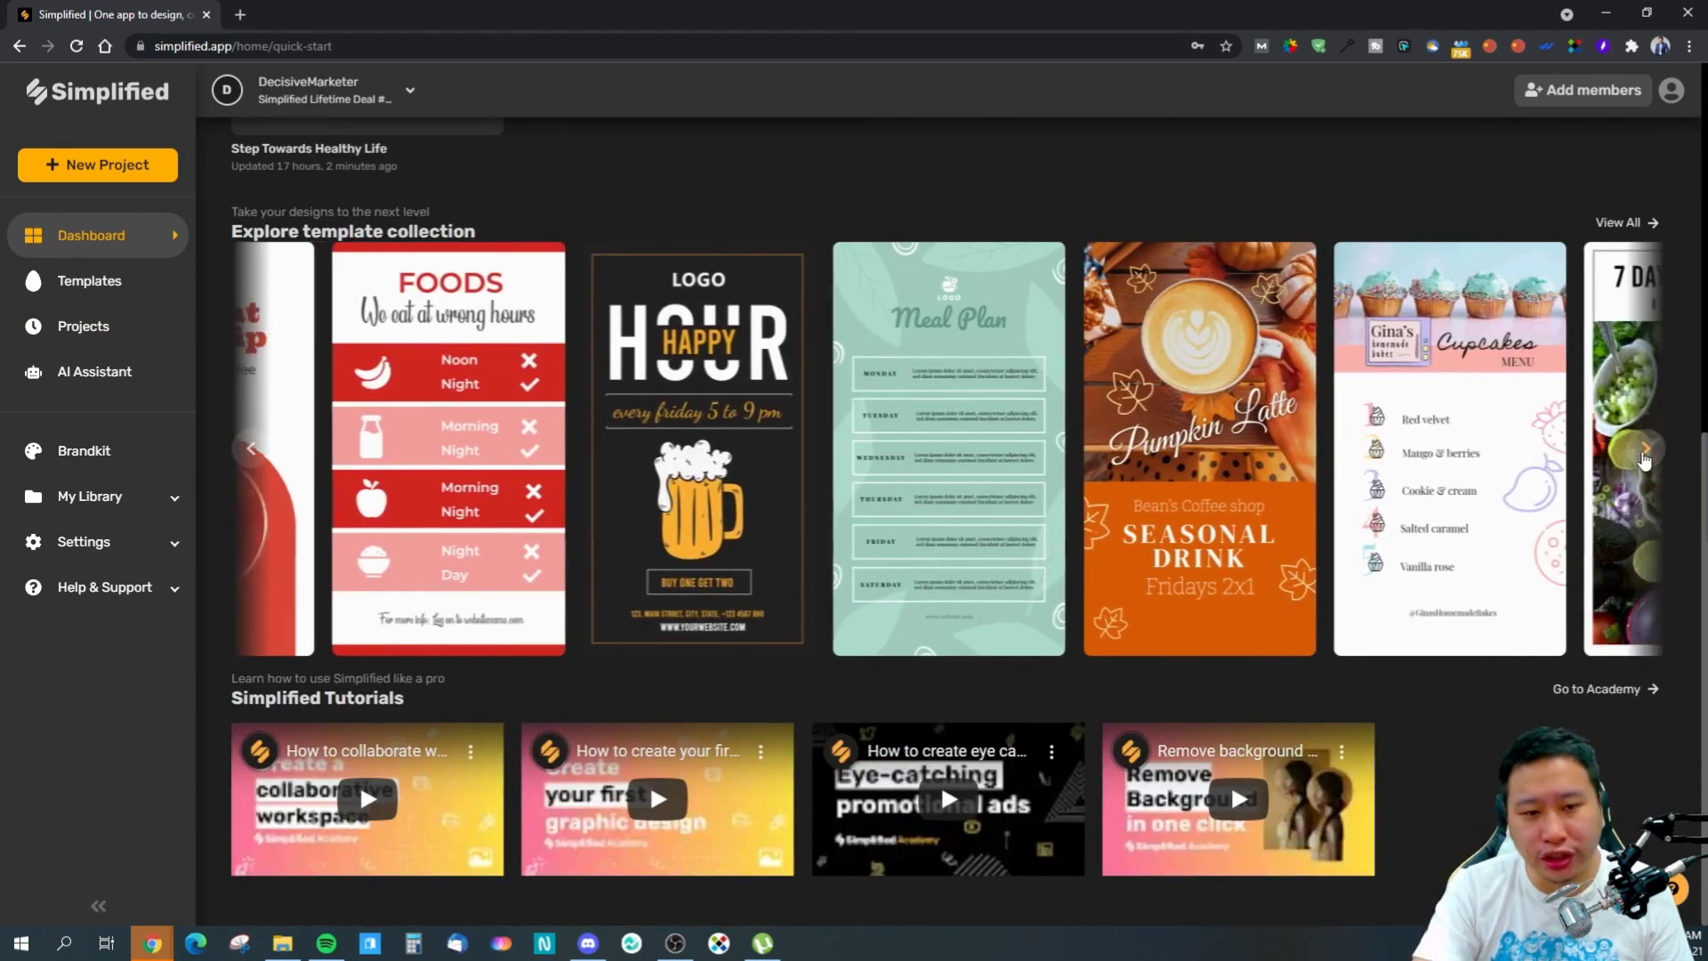
pyautogui.click(1644, 460)
pyautogui.click(1644, 460)
pyautogui.click(1644, 460)
pyautogui.click(1644, 460)
pyautogui.click(1644, 460)
pyautogui.click(1644, 458)
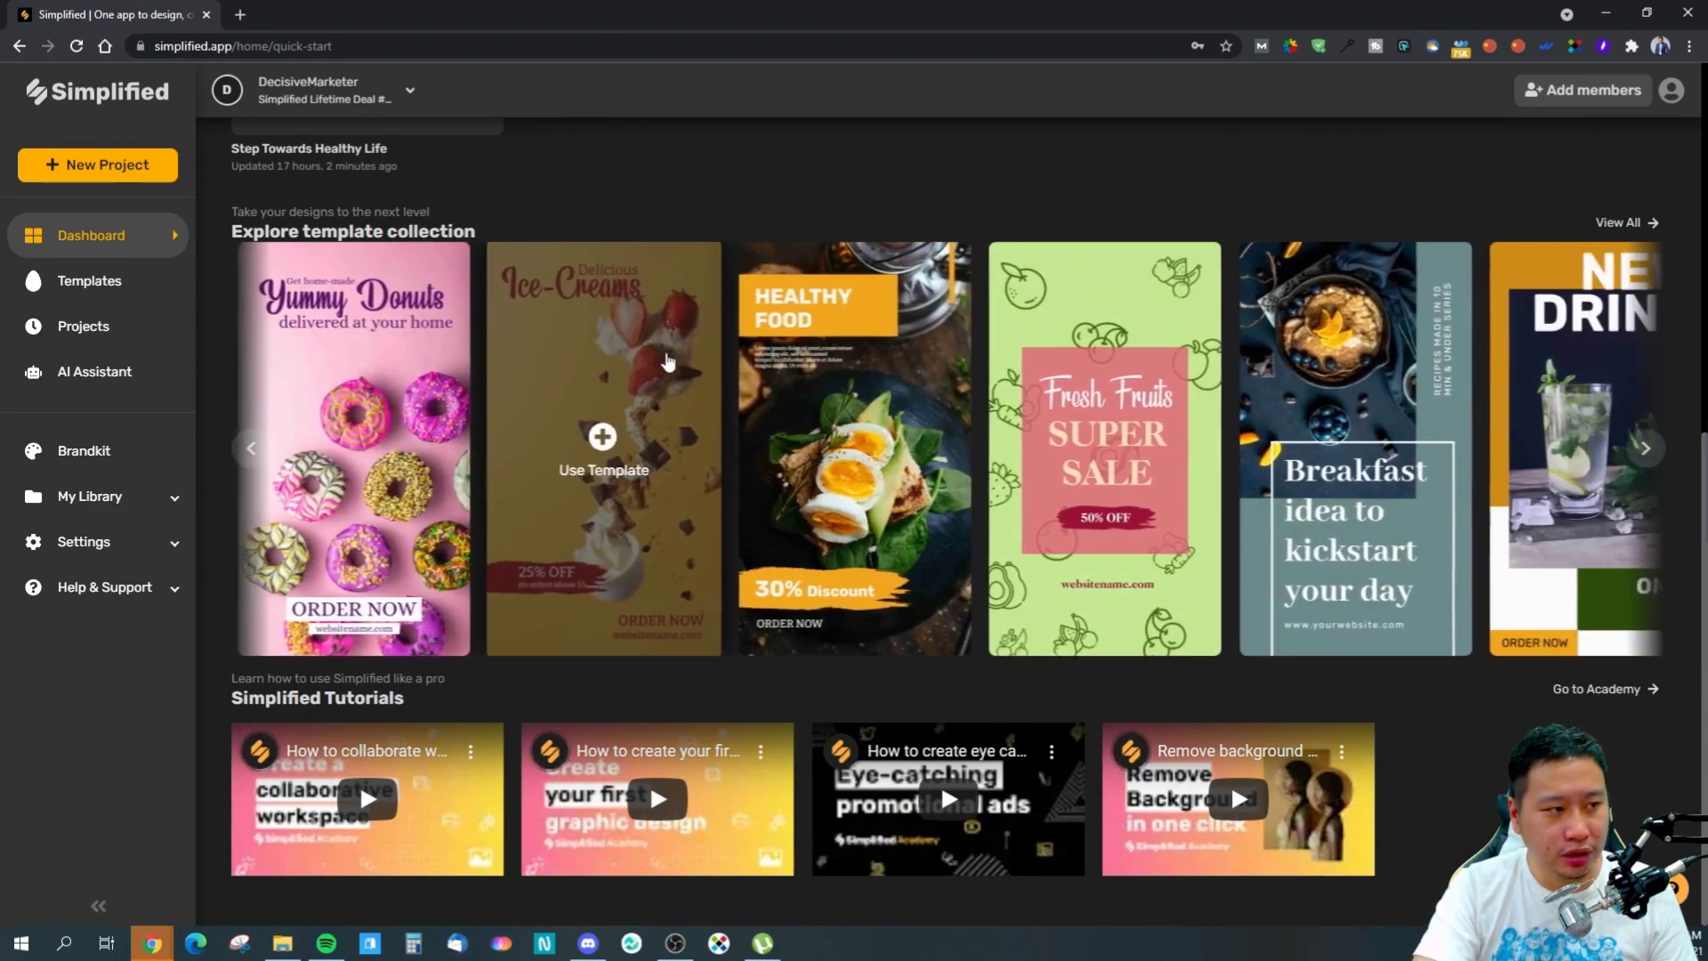
# - Open the full template library and browse its categories from Instagram Ads through Facebook Post and Skyscrapers to Half Page Ads
pyautogui.click(1608, 224)
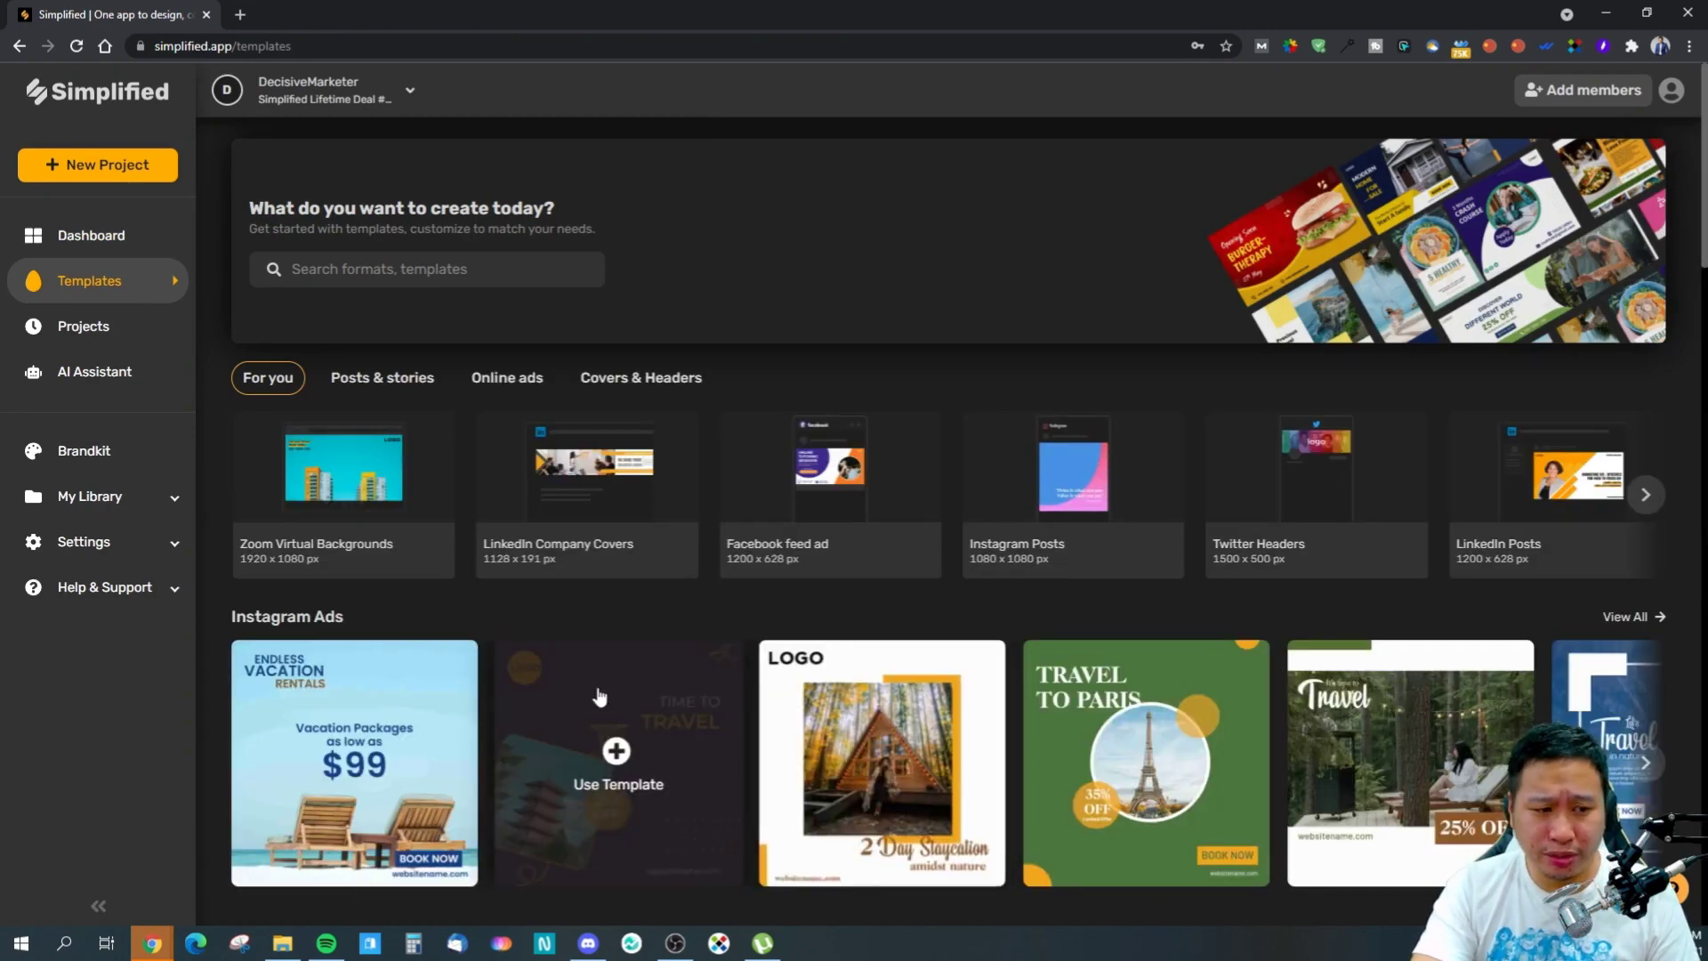
pyautogui.scroll(-10, 601, 697)
pyautogui.scroll(10, 603, 696)
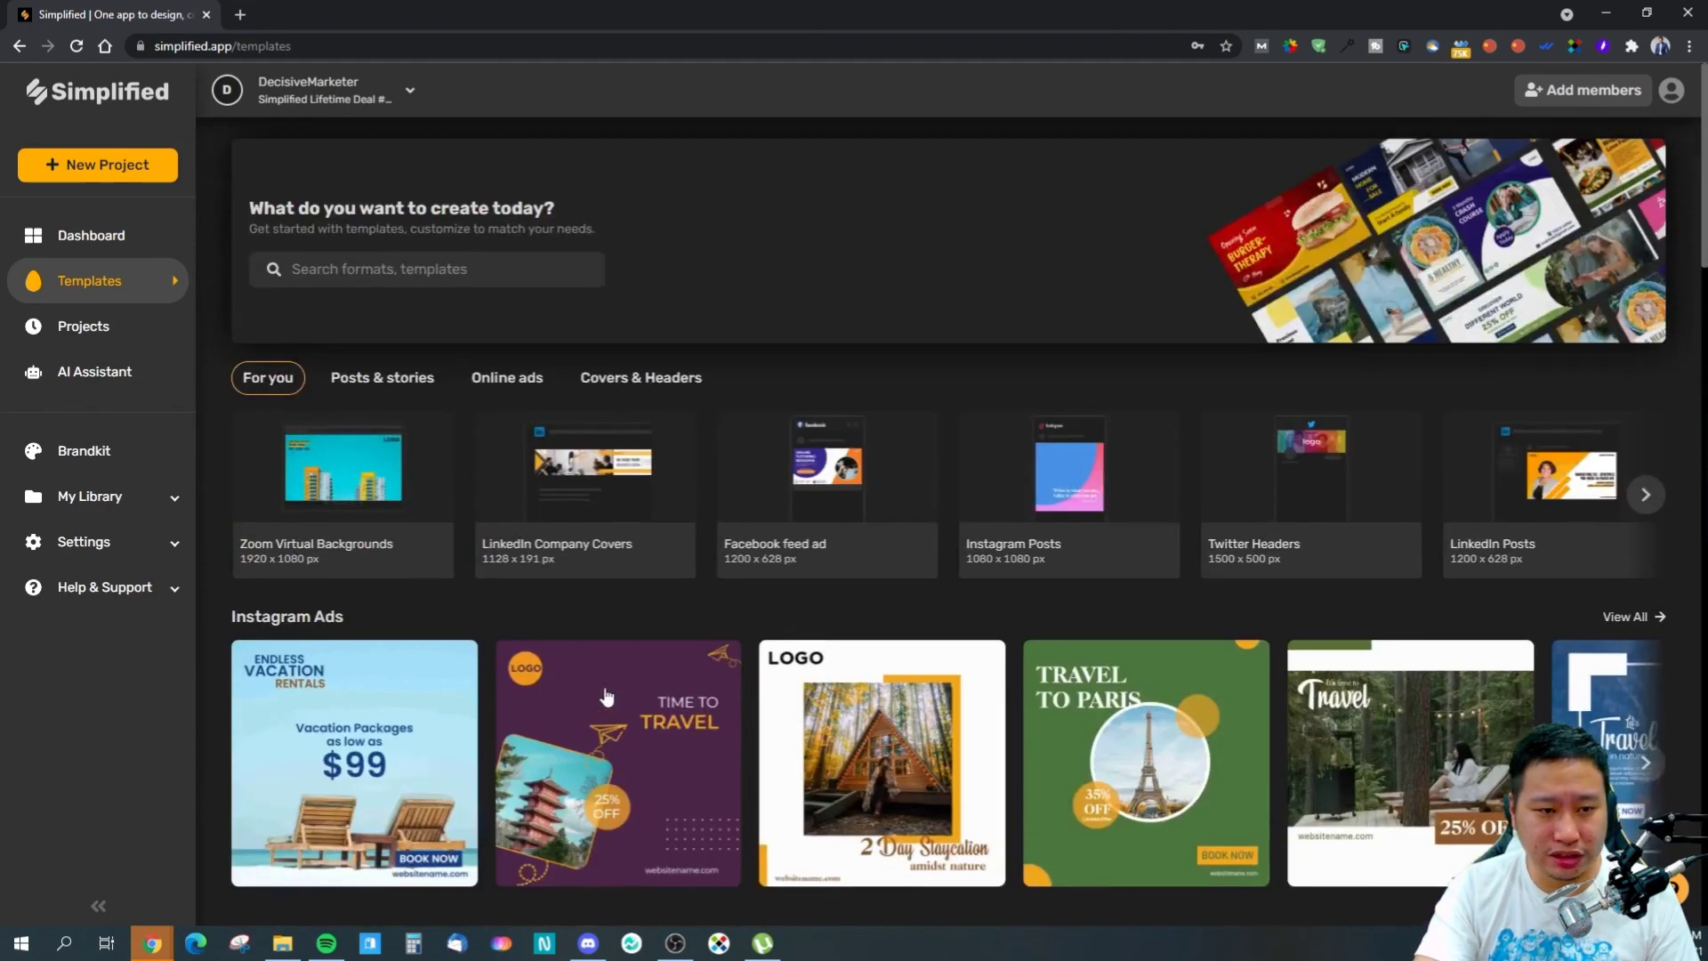
pyautogui.scroll(-15, 606, 697)
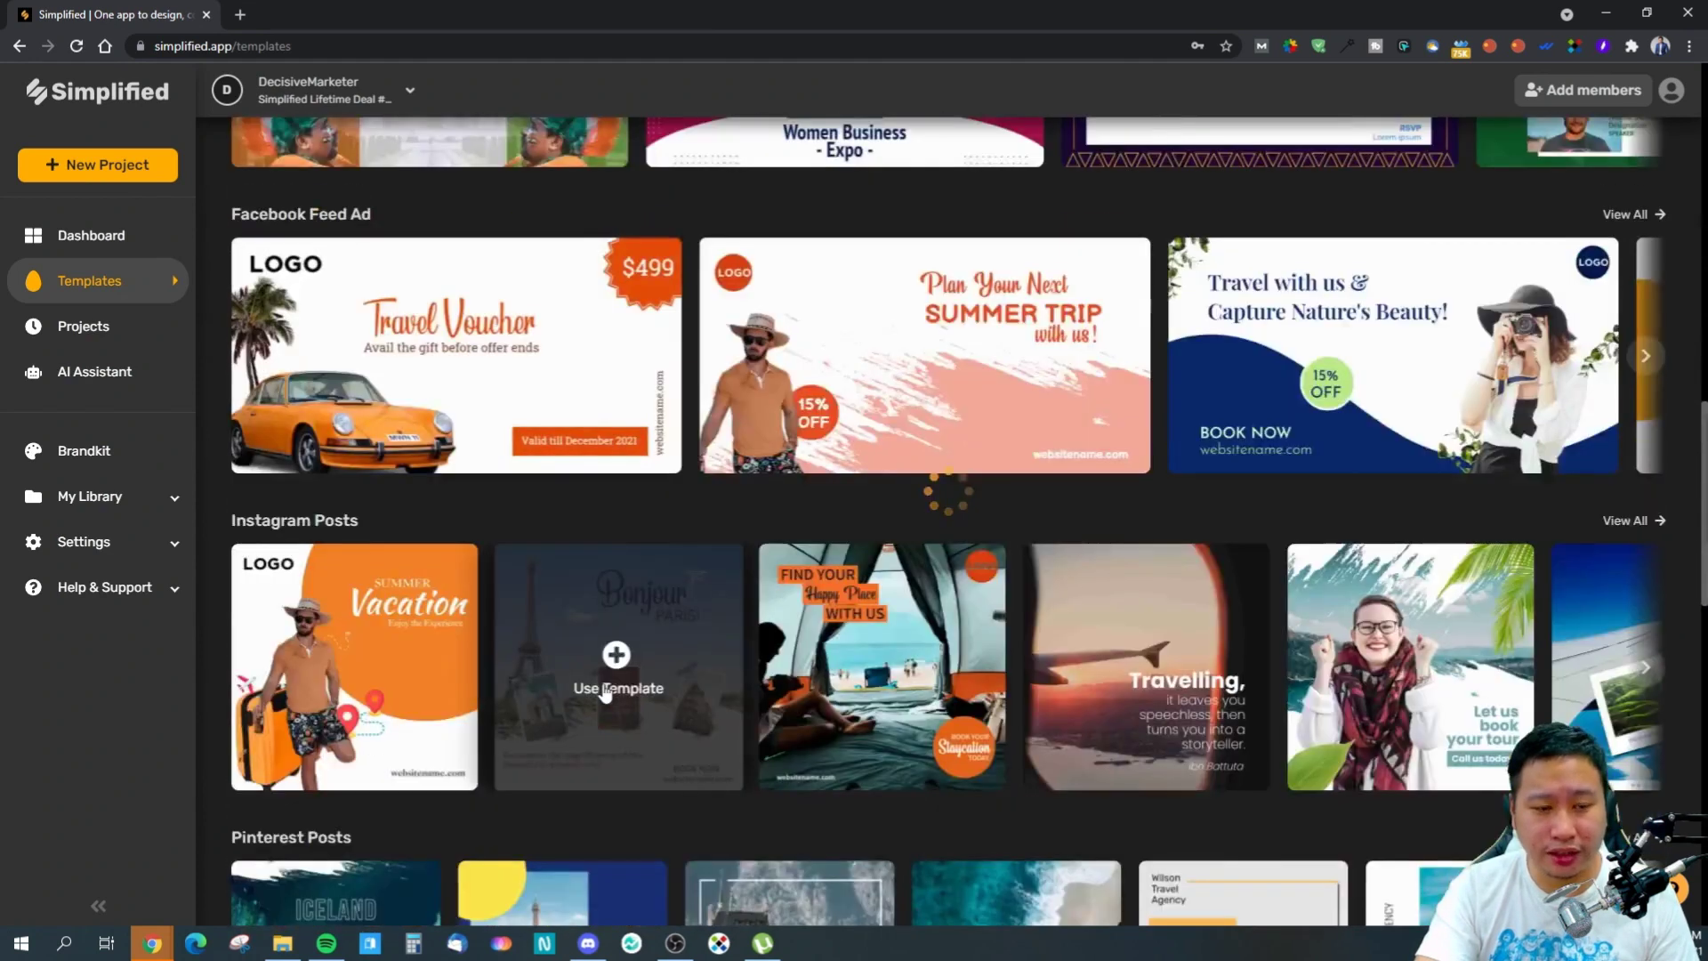
pyautogui.scroll(-10, 705, 699)
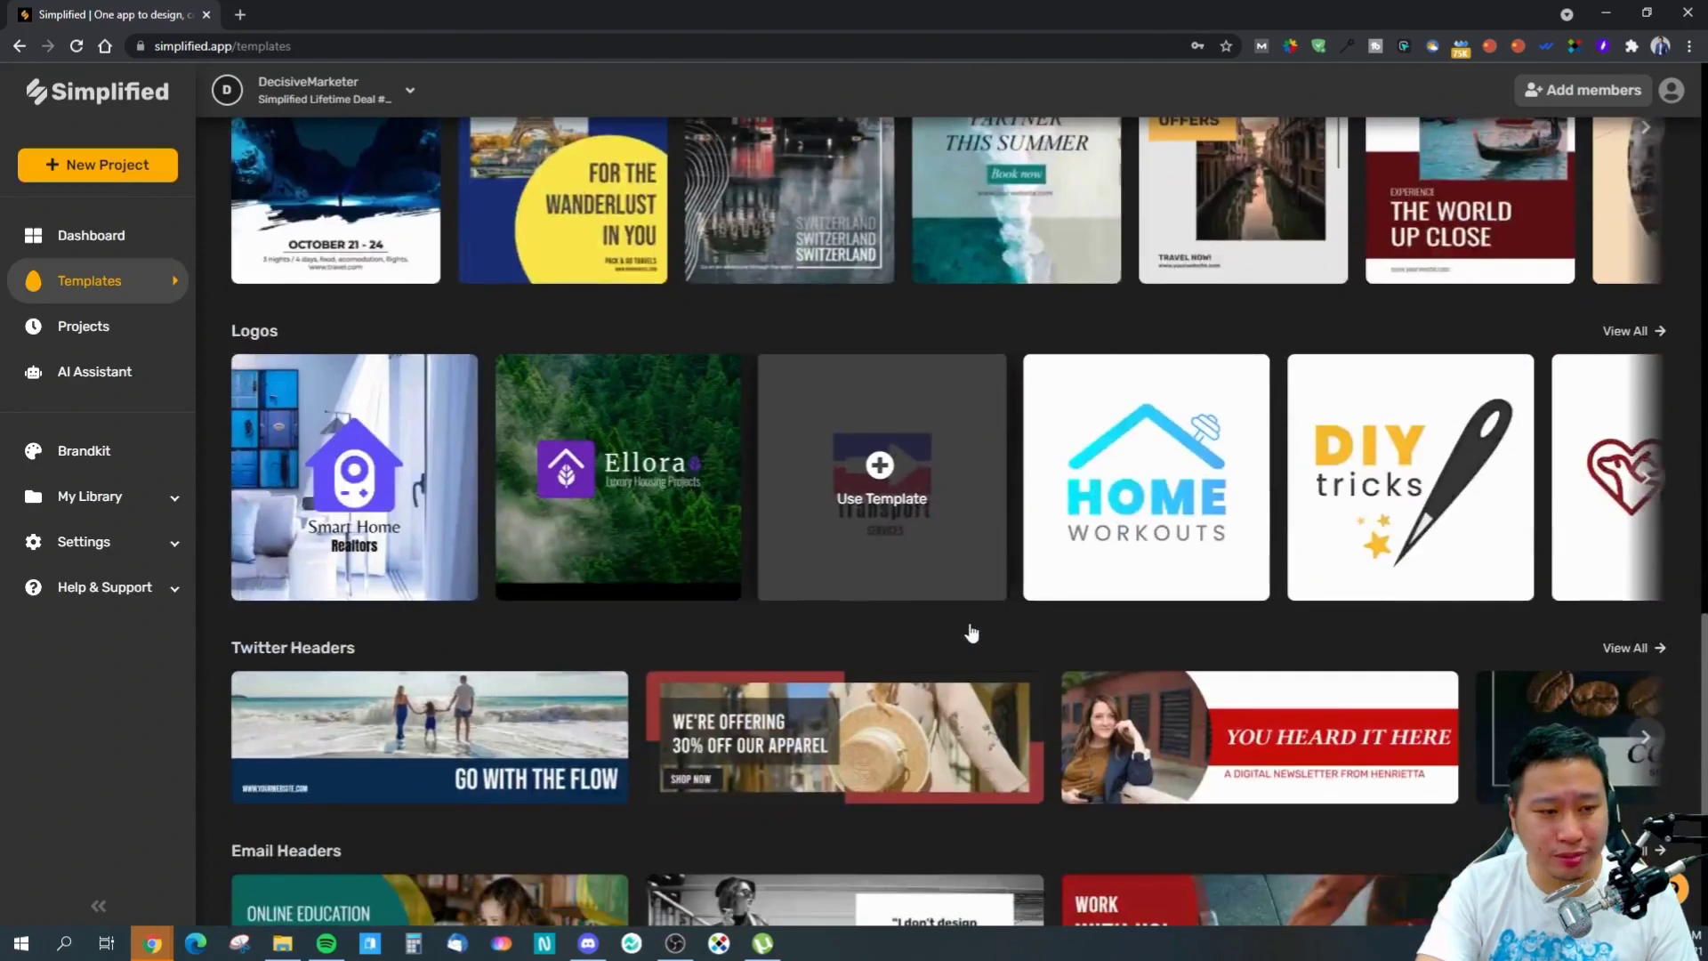
pyautogui.scroll(-12, 971, 632)
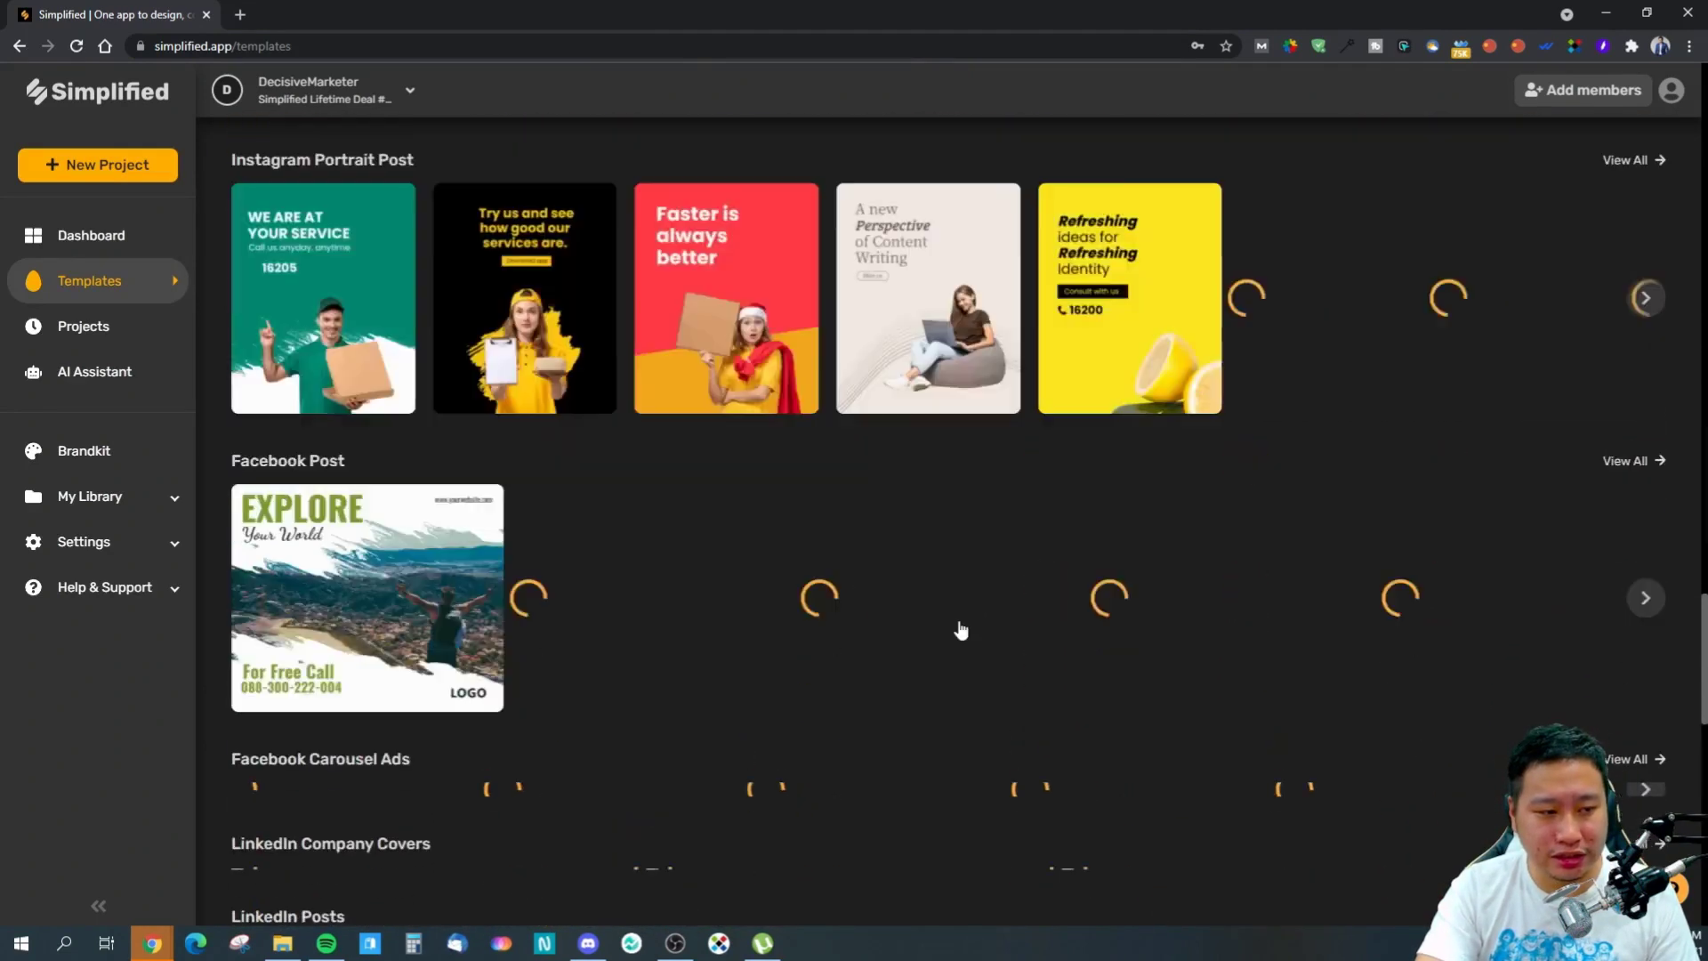
pyautogui.scroll(-3, 961, 629)
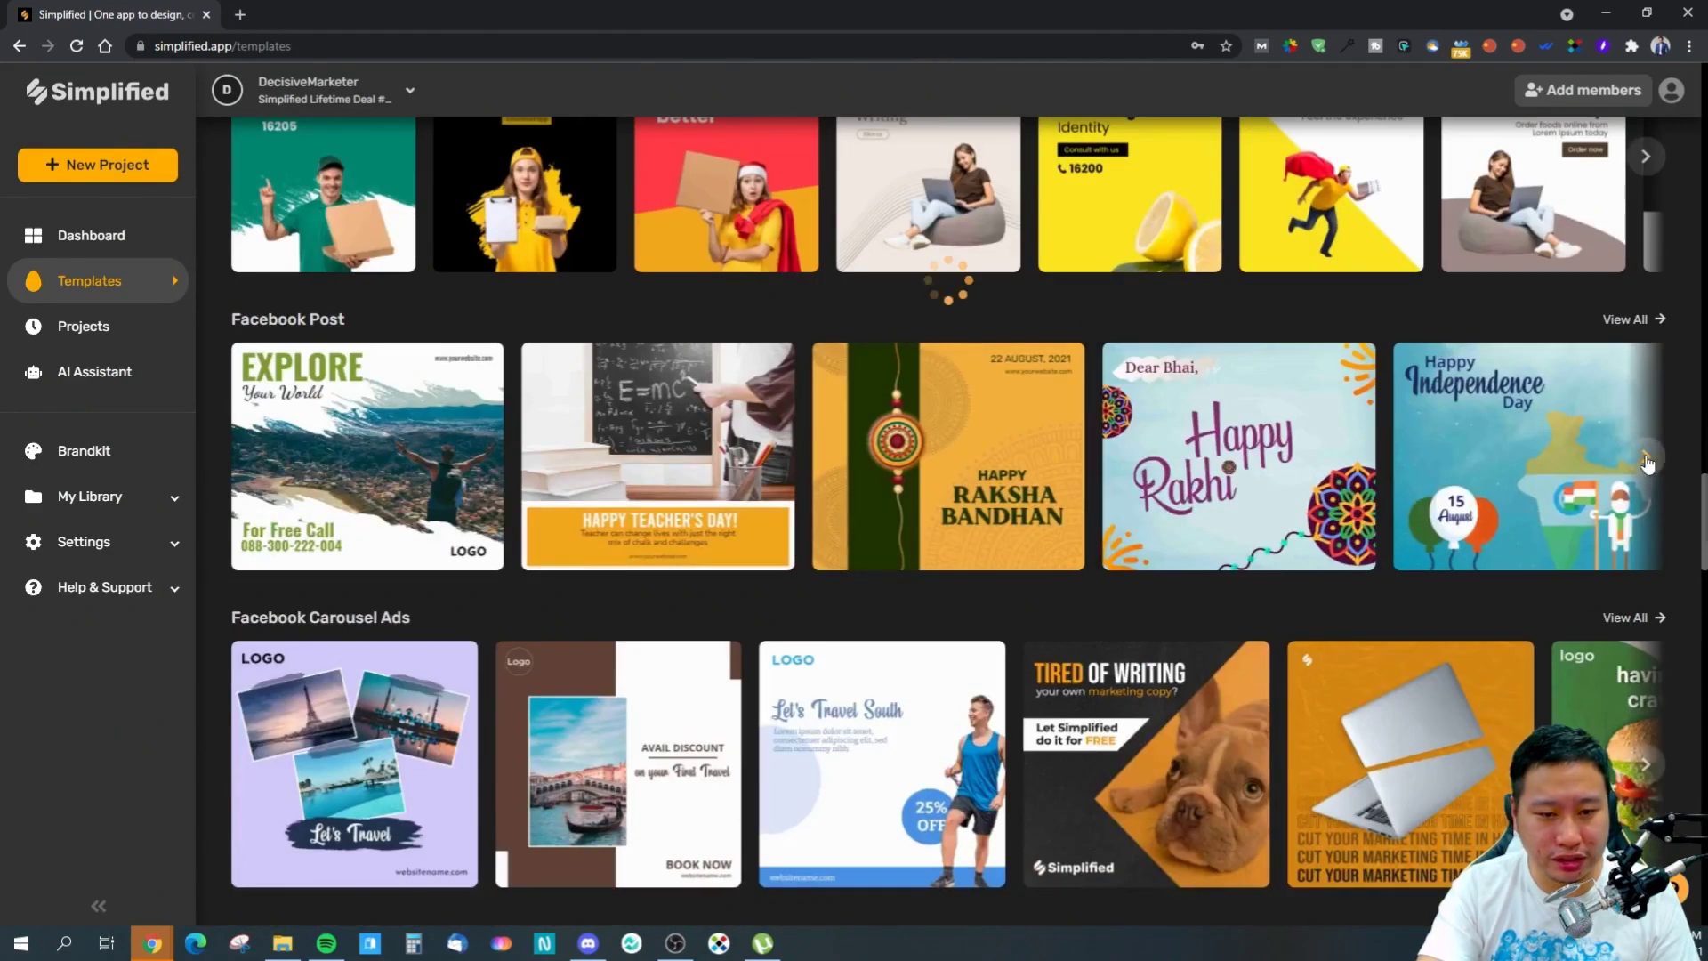
pyautogui.click(1647, 461)
pyautogui.scroll(-4, 750, 565)
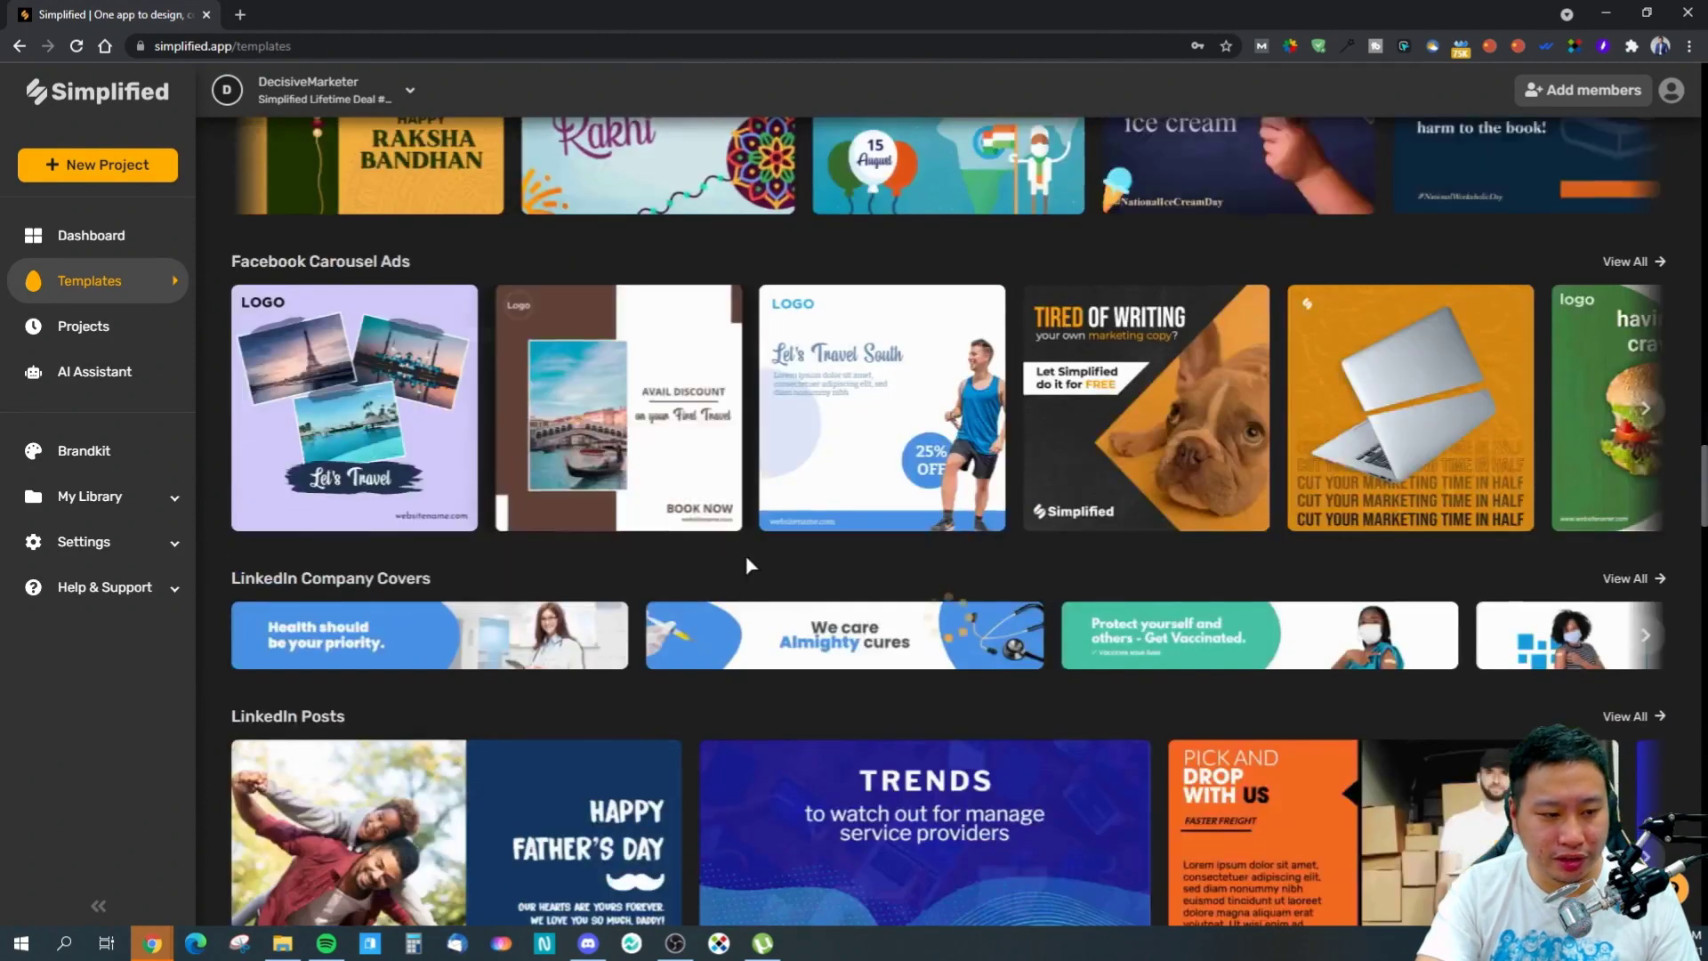
pyautogui.scroll(-17, 750, 565)
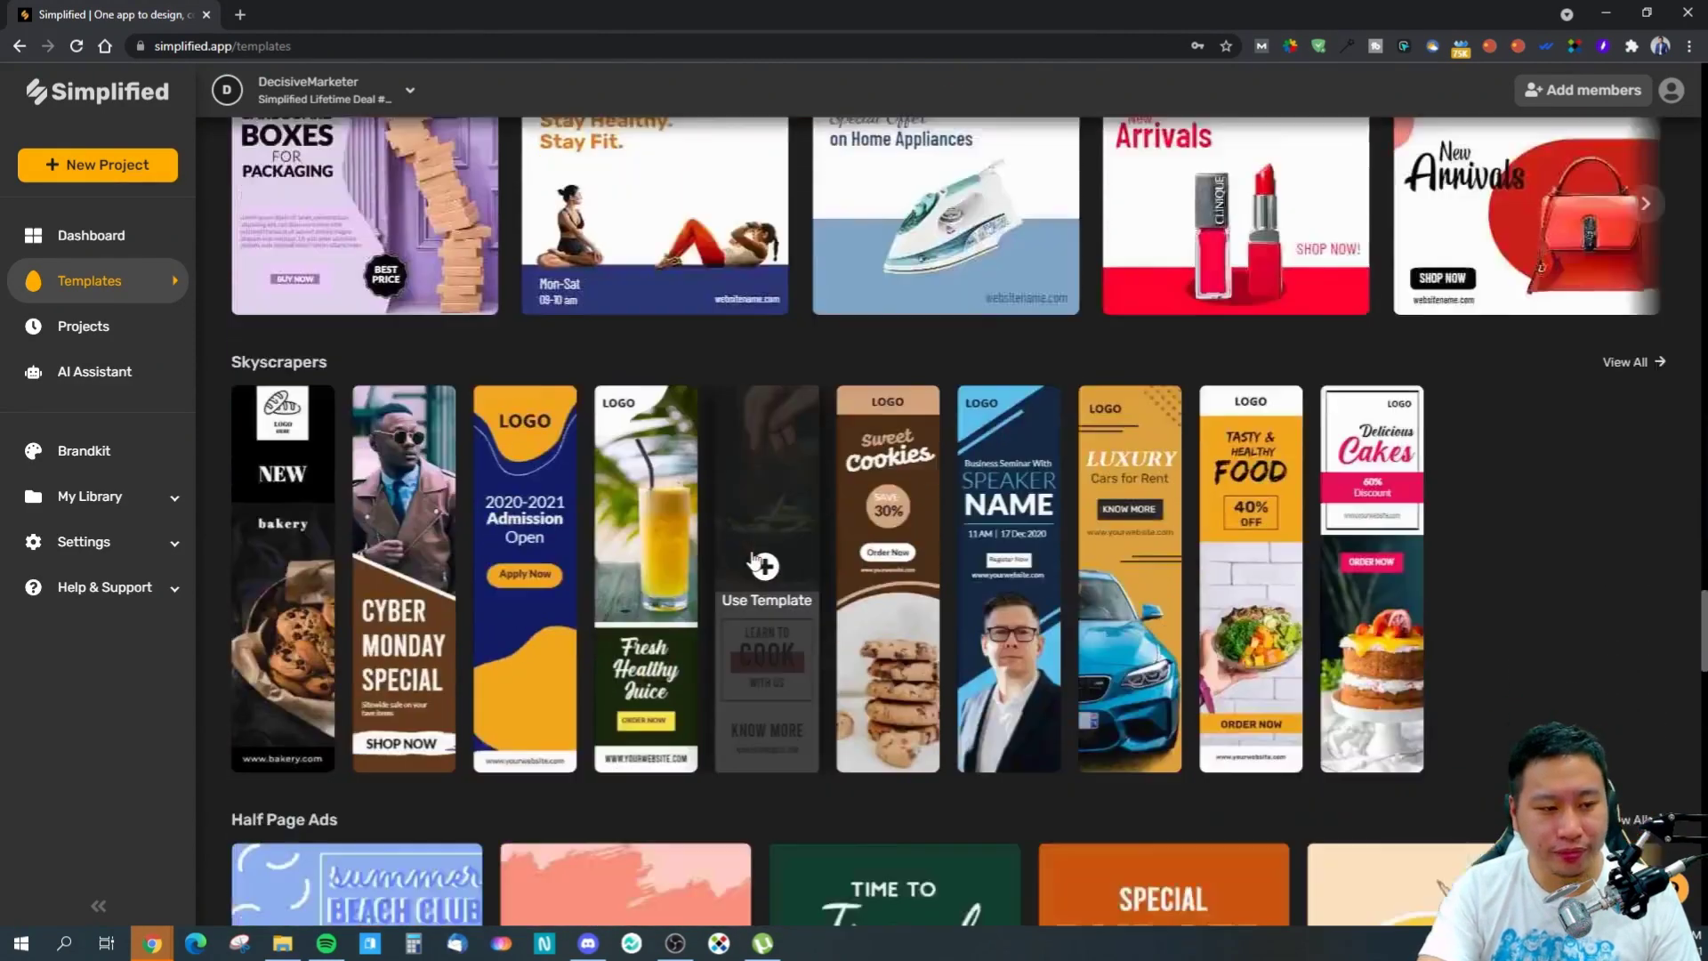
pyautogui.scroll(2, 754, 560)
pyautogui.scroll(-10, 754, 560)
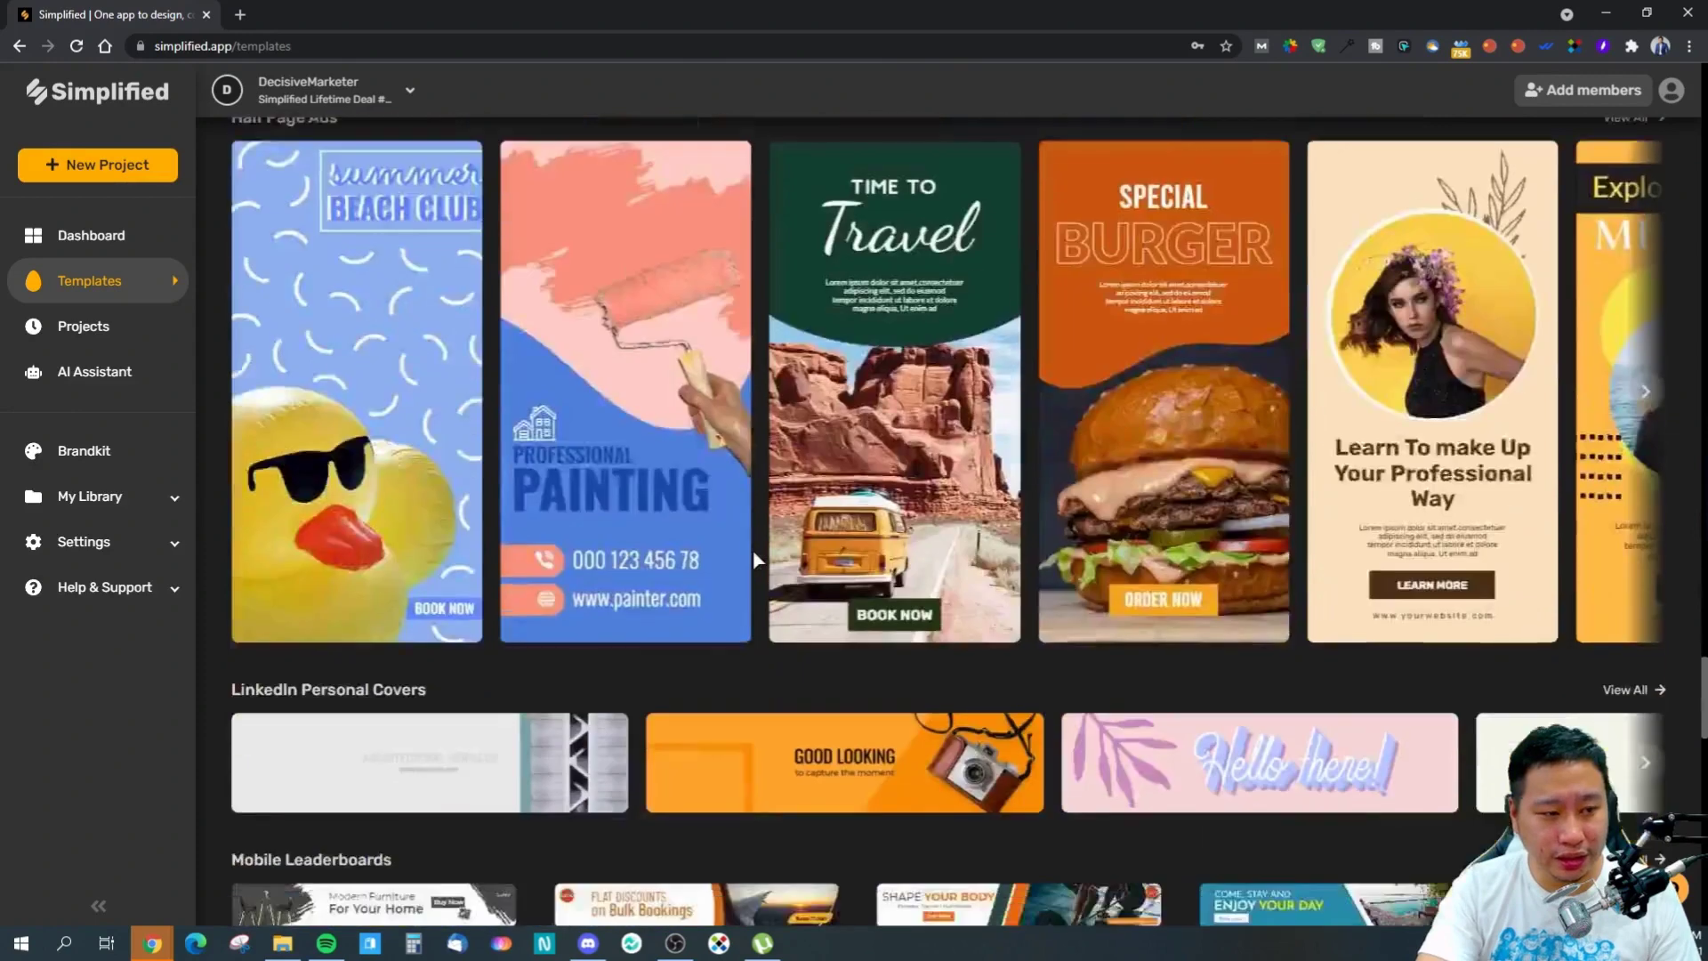
# - Examine the last categories of the template library, including Tumblr Graphic, Tumblr Banners and Blog Posts
pyautogui.scroll(-20, 754, 561)
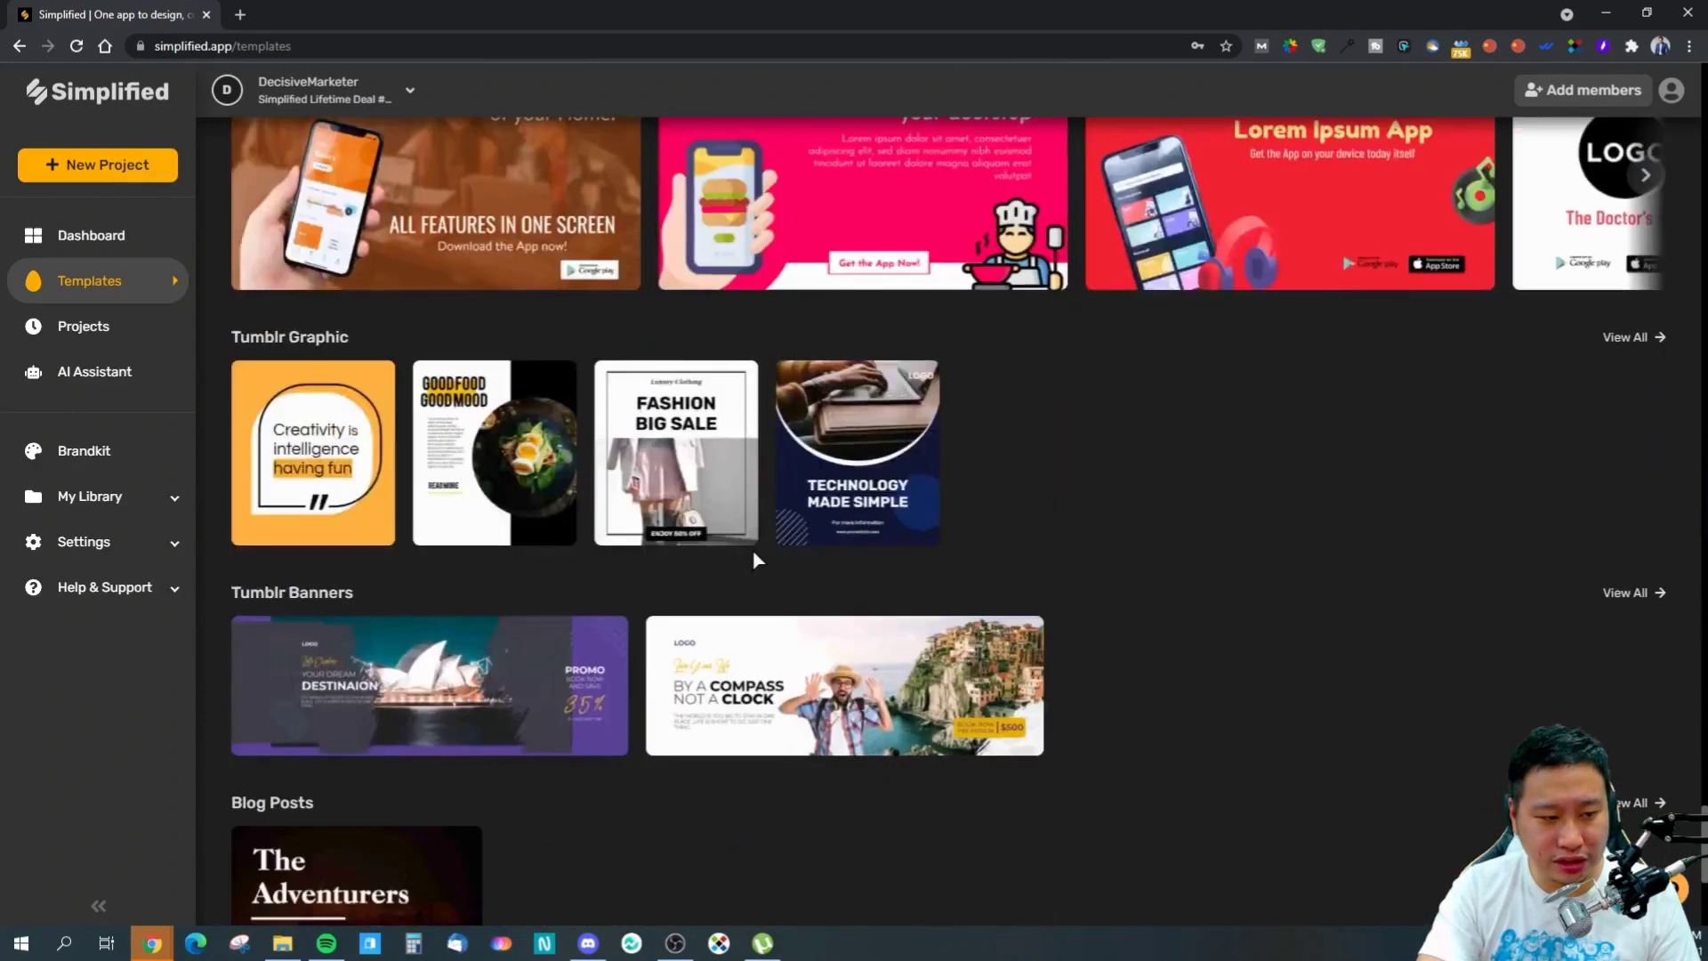
pyautogui.scroll(-3, 754, 560)
pyautogui.scroll(4, 754, 561)
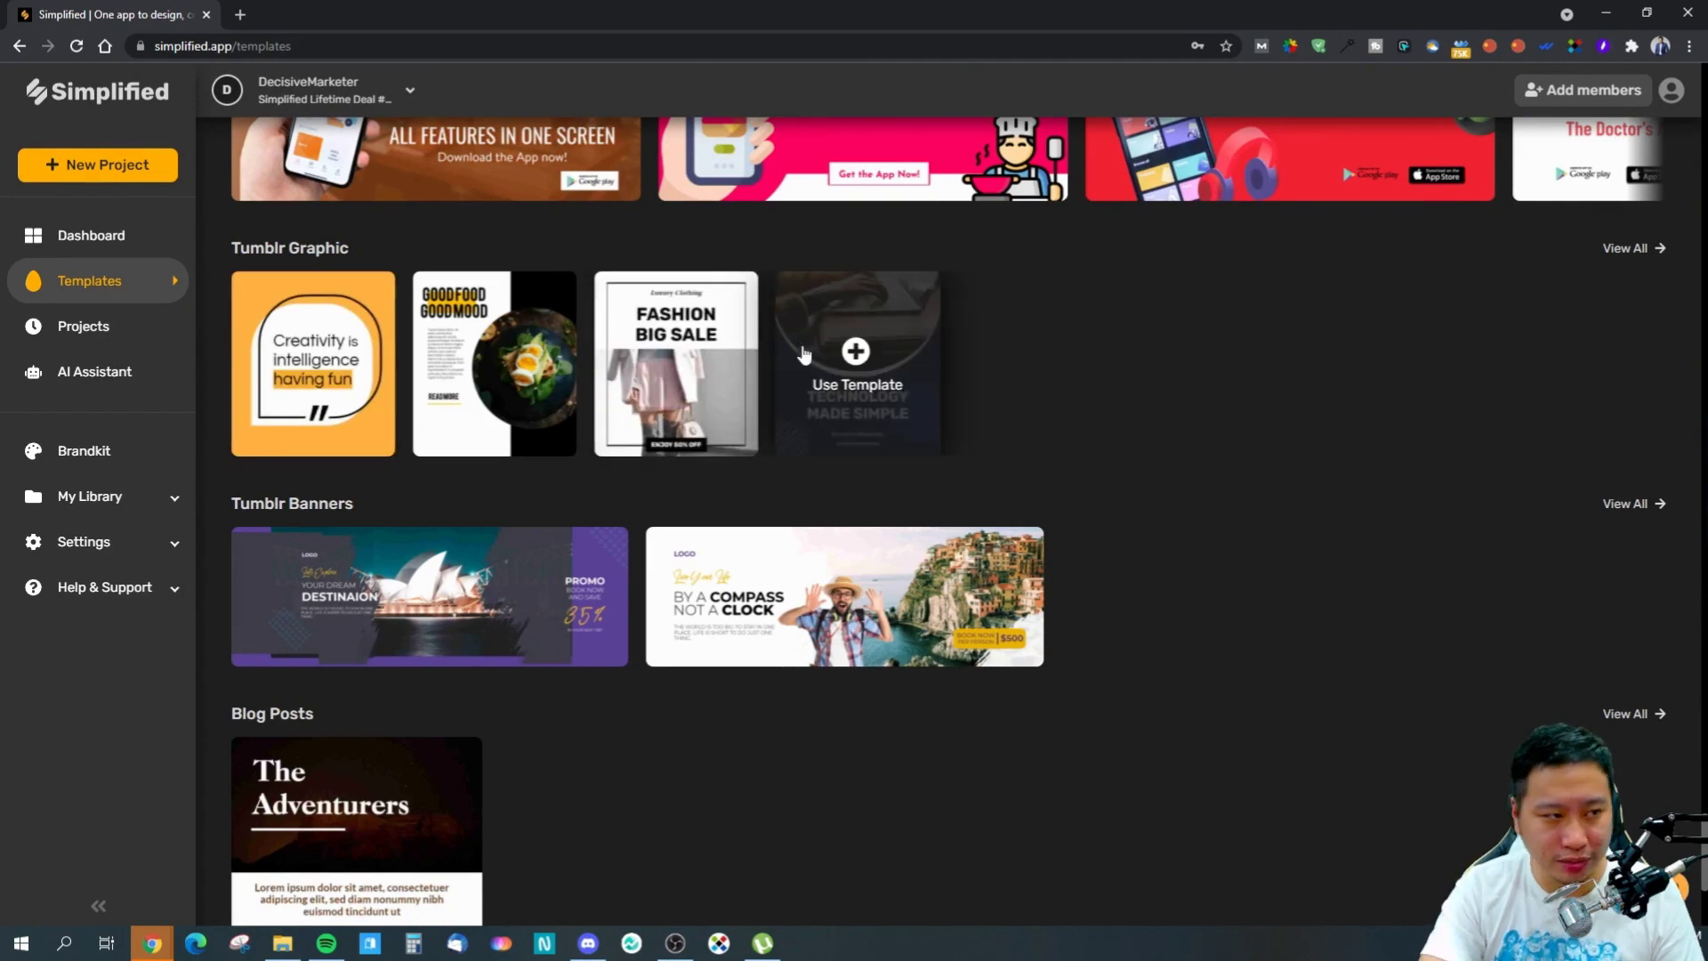
pyautogui.scroll(-3, 736, 554)
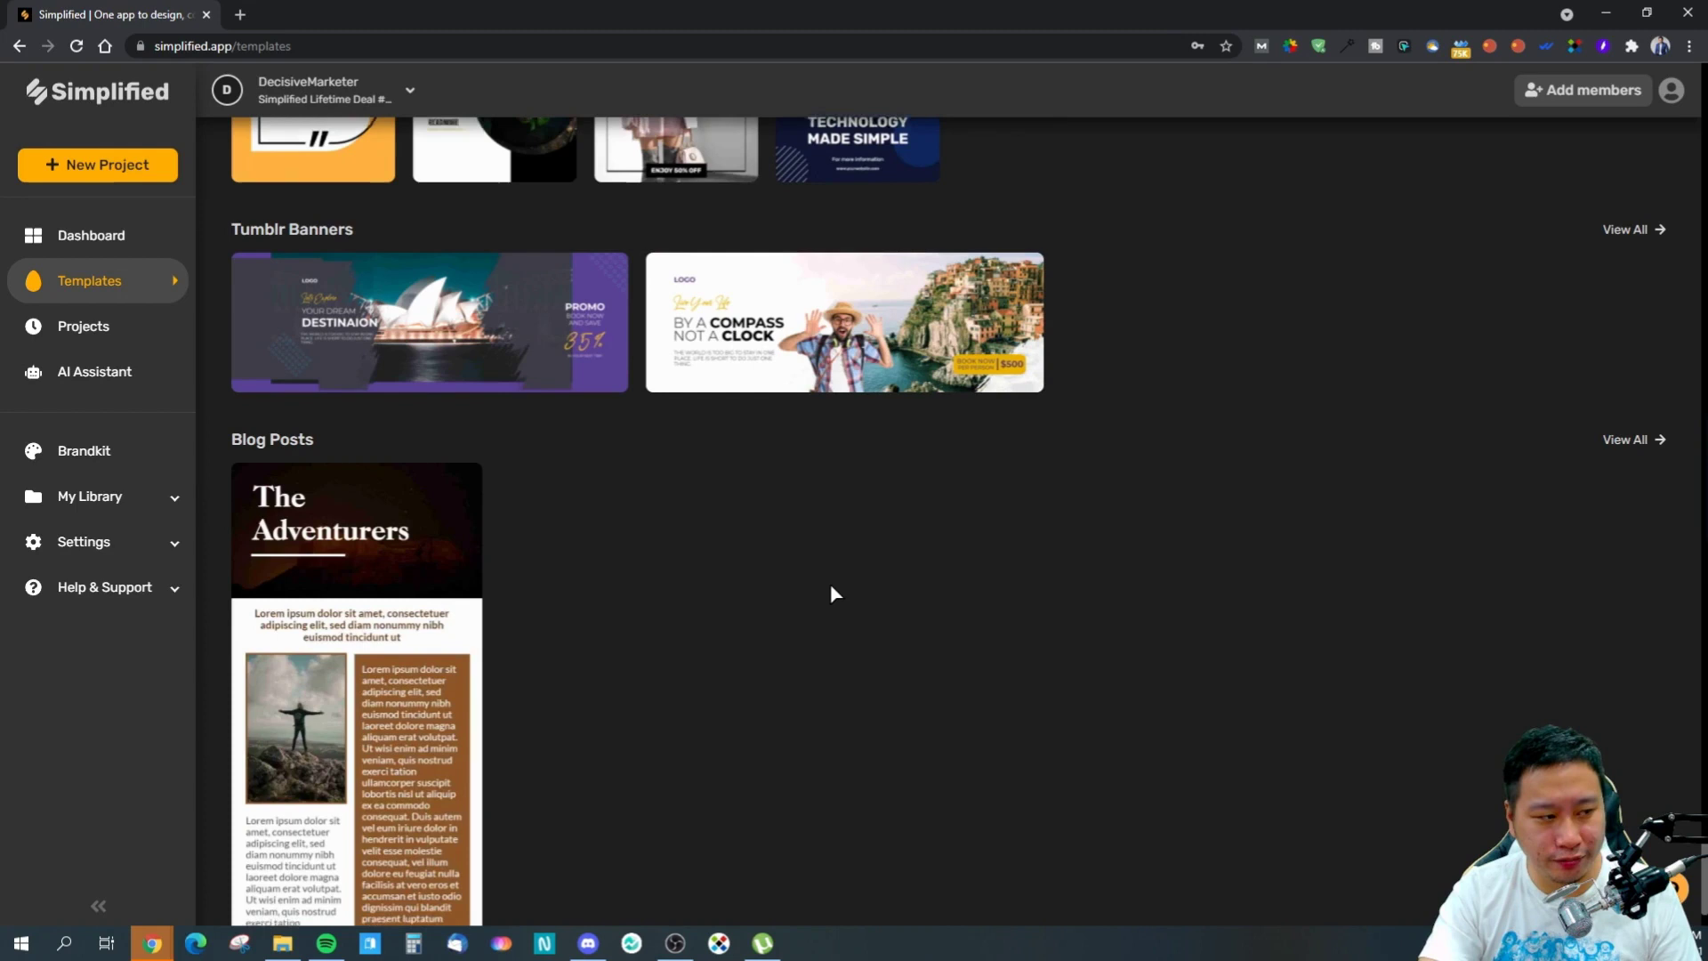
pyautogui.scroll(-1, 724, 567)
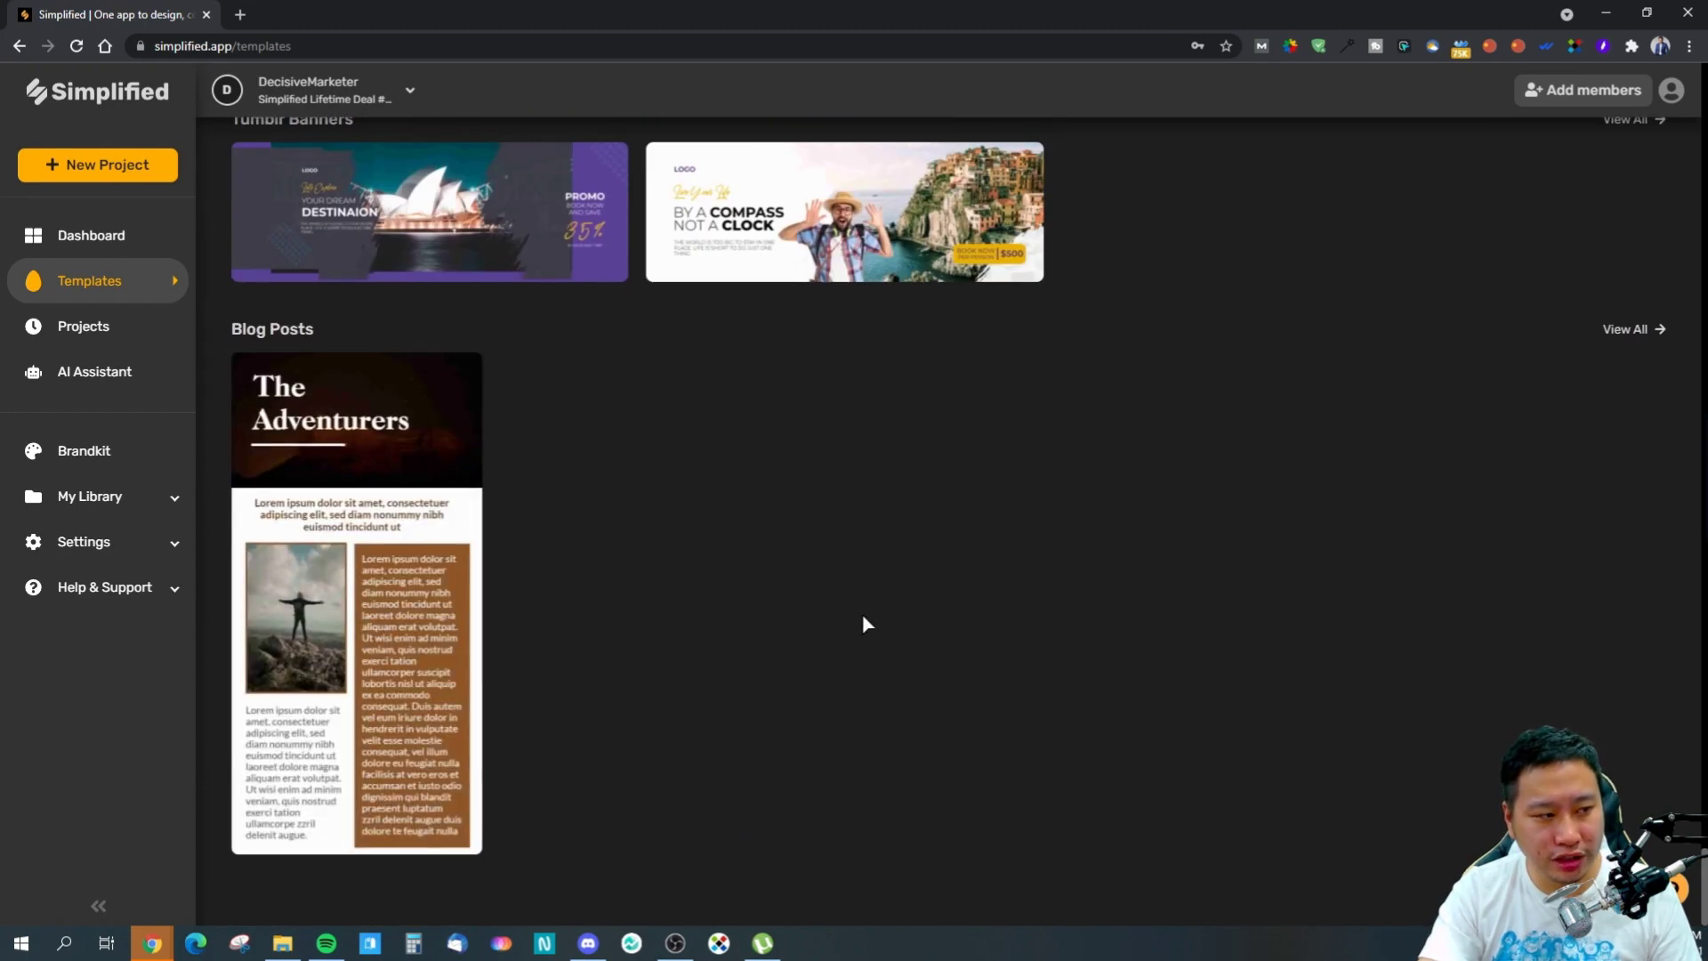
pyautogui.scroll(2, 948, 533)
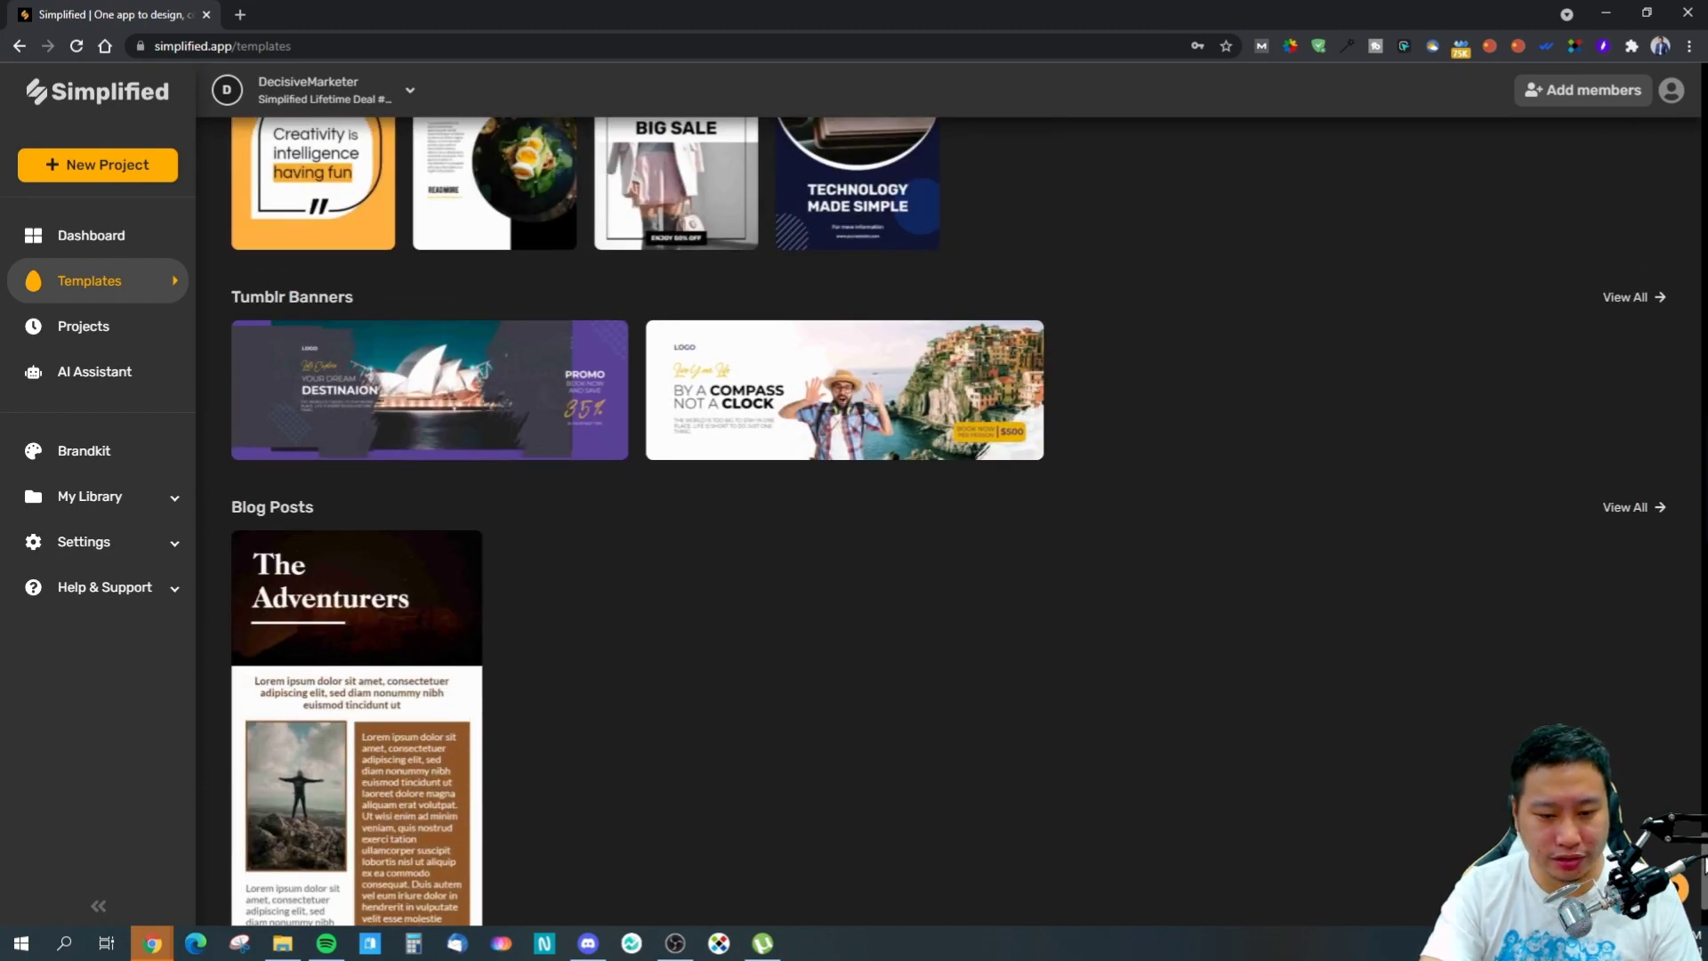
pyautogui.scroll(5, 949, 520)
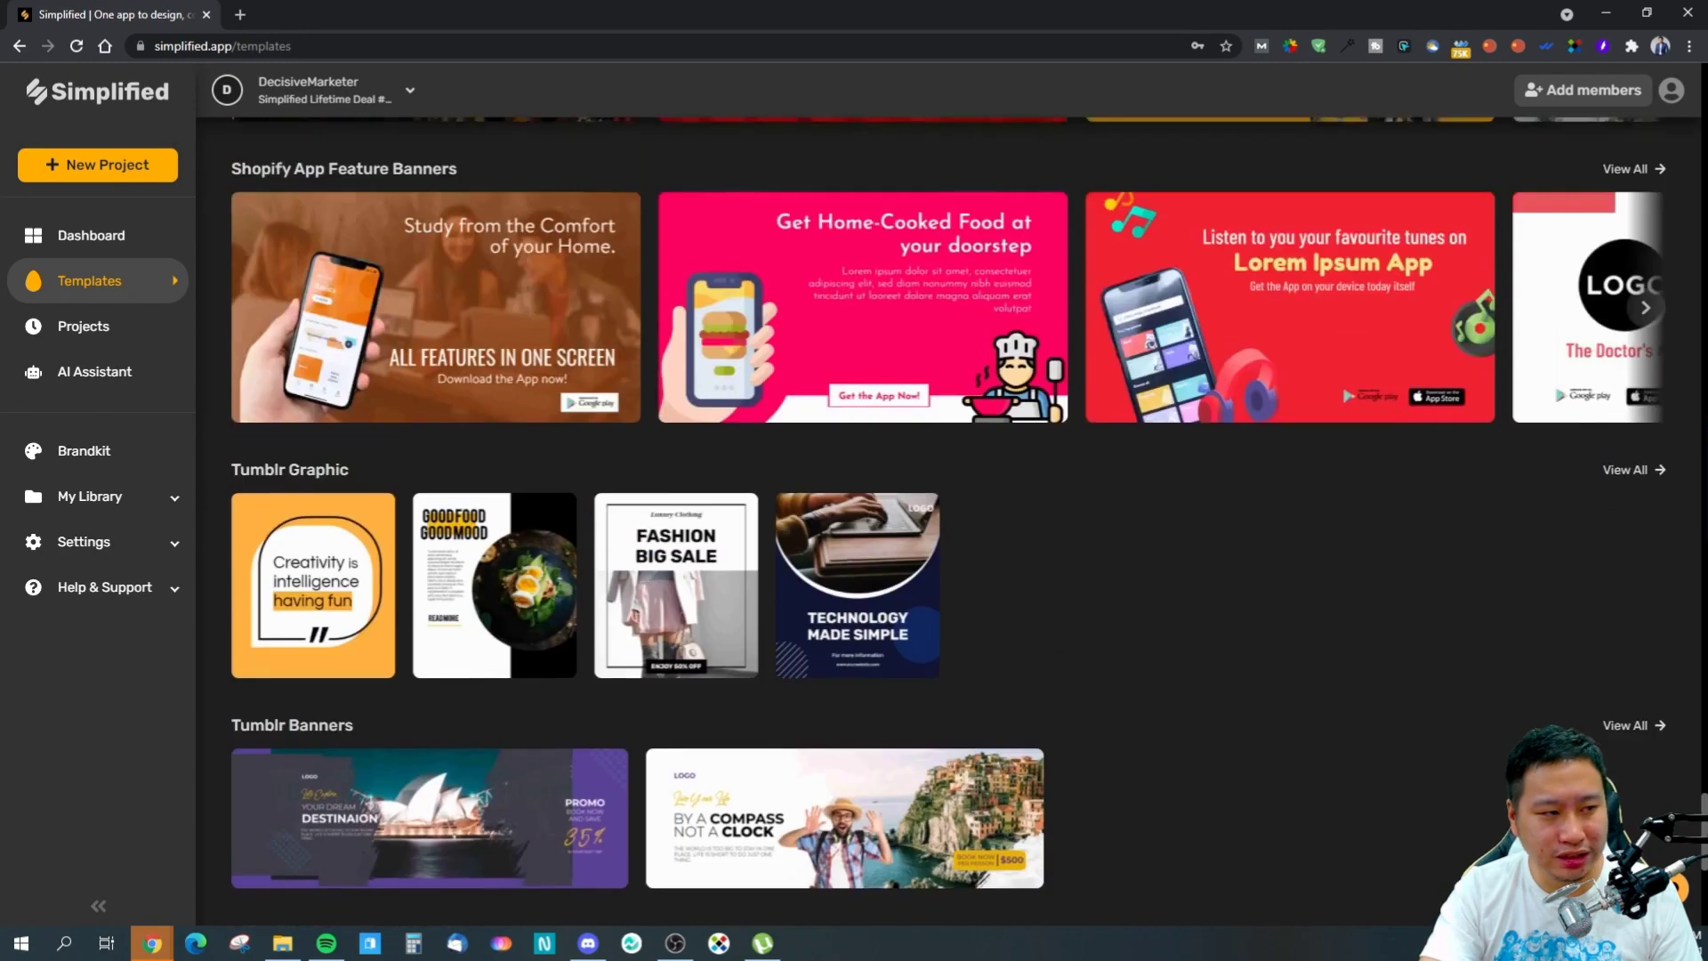
pyautogui.scroll(15, 1604, 291)
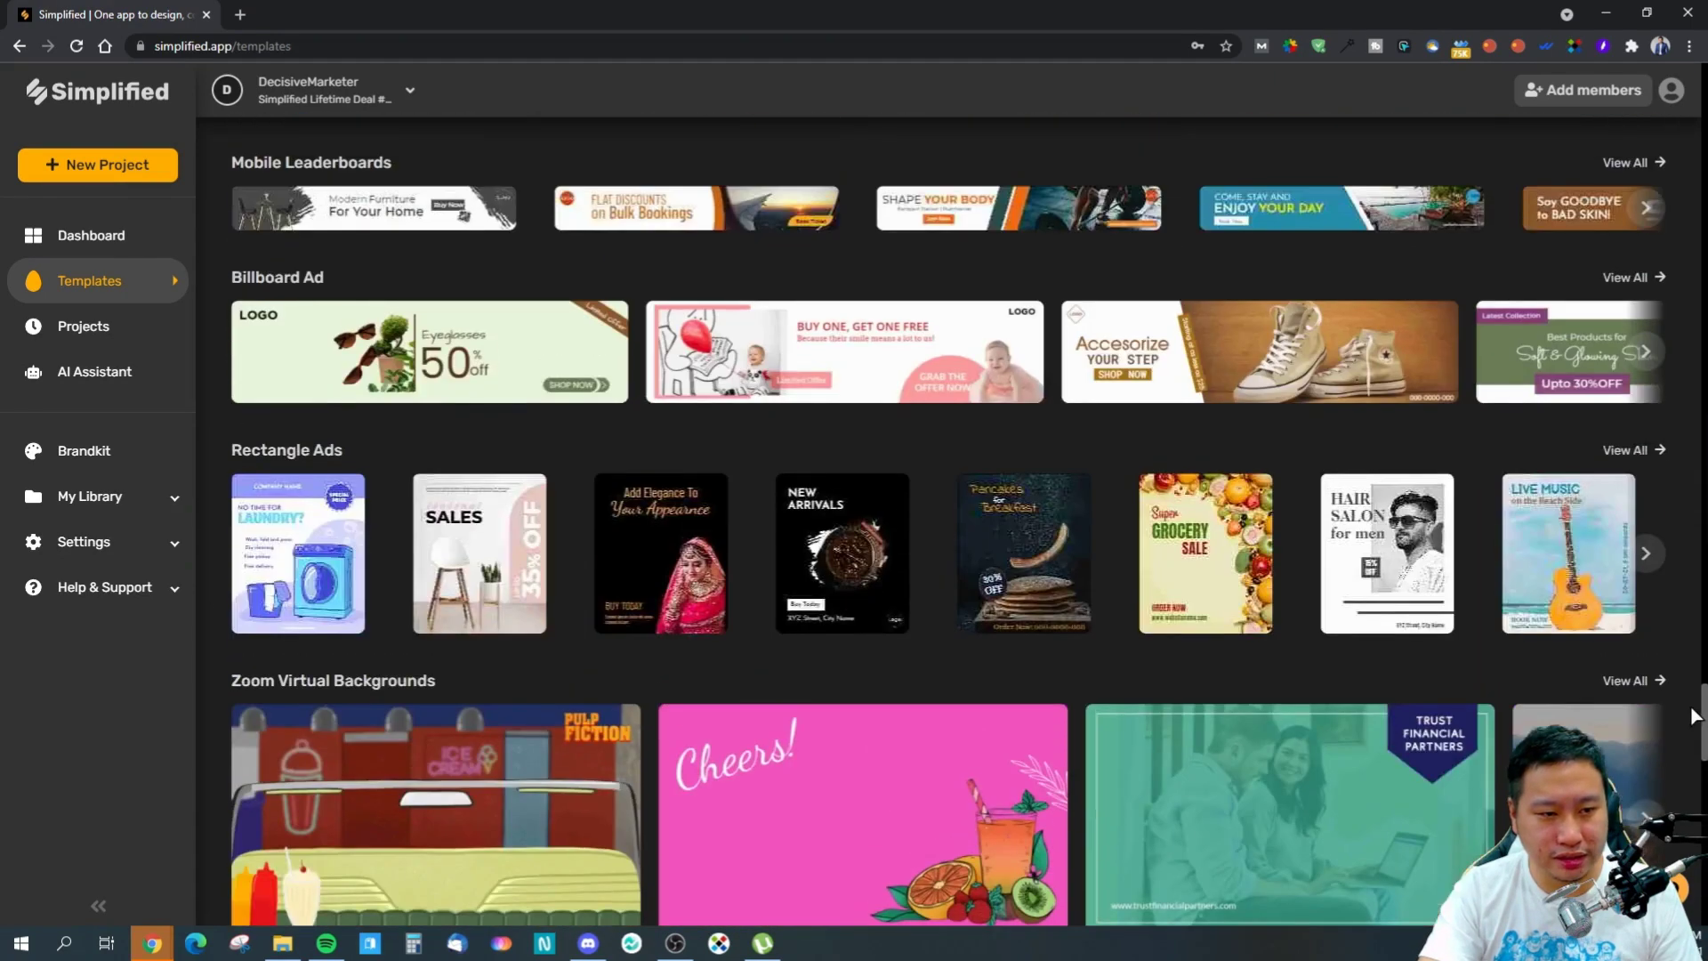
pyautogui.scroll(-20, 1604, 290)
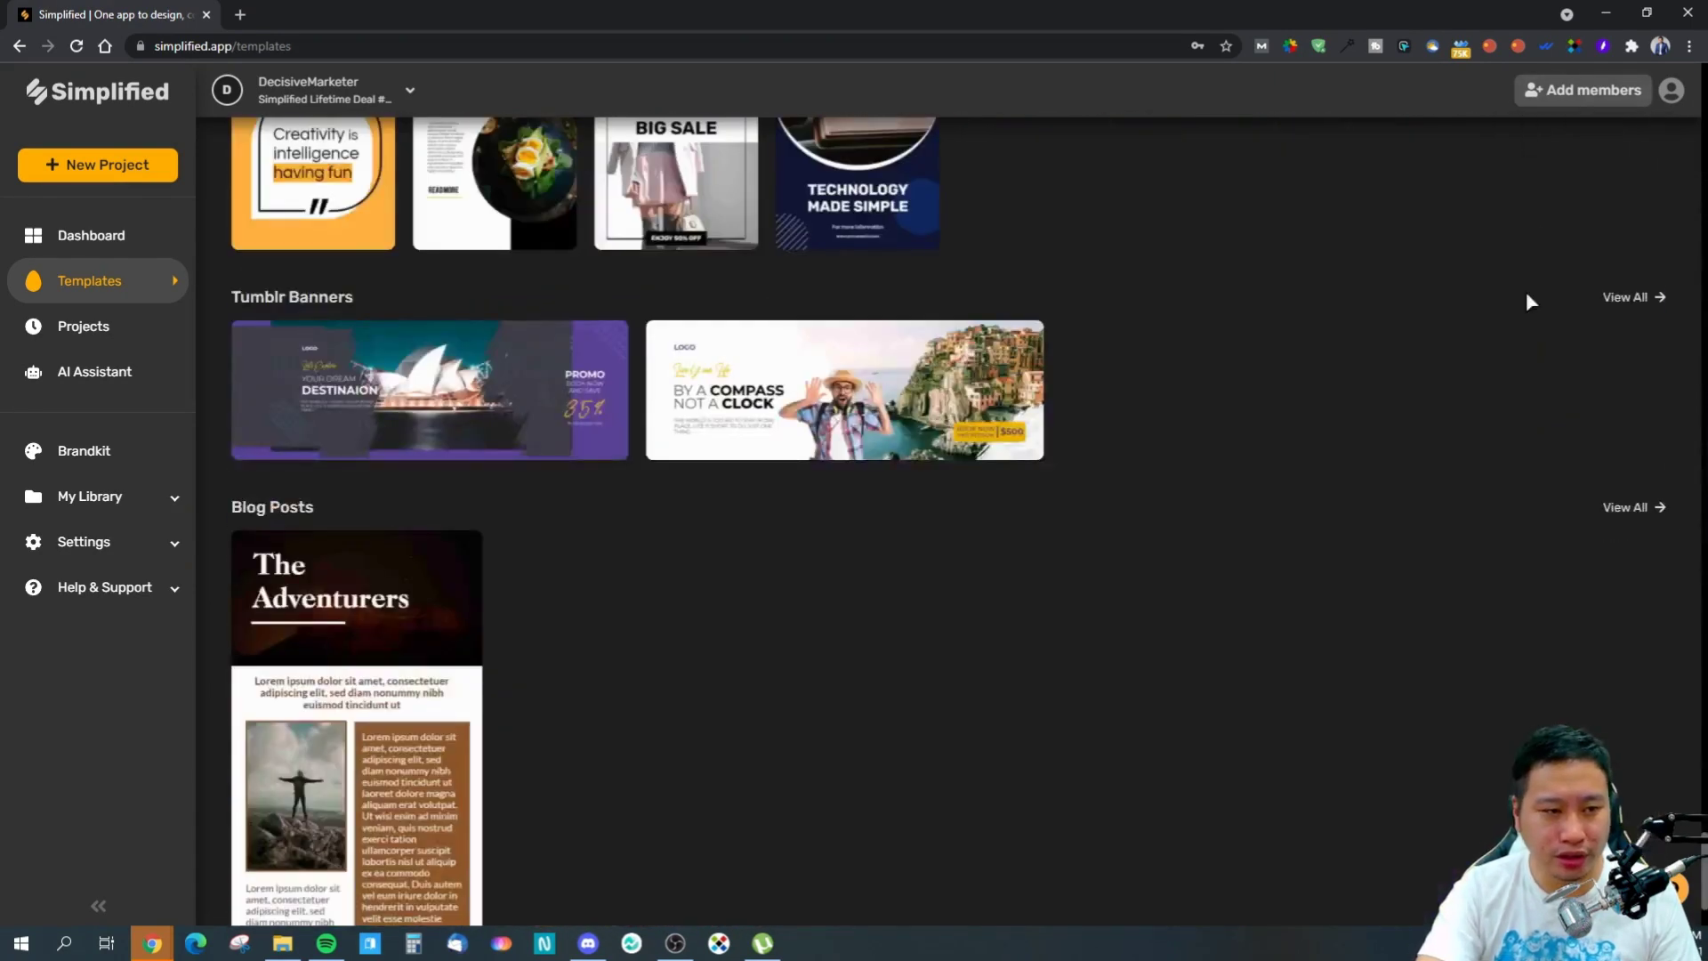
# - Return to the start of the template library and browse the recommended formats carousel as far as Facebook Carousel Ads and Tumblr Banners
pyautogui.scroll(20, 934, 538)
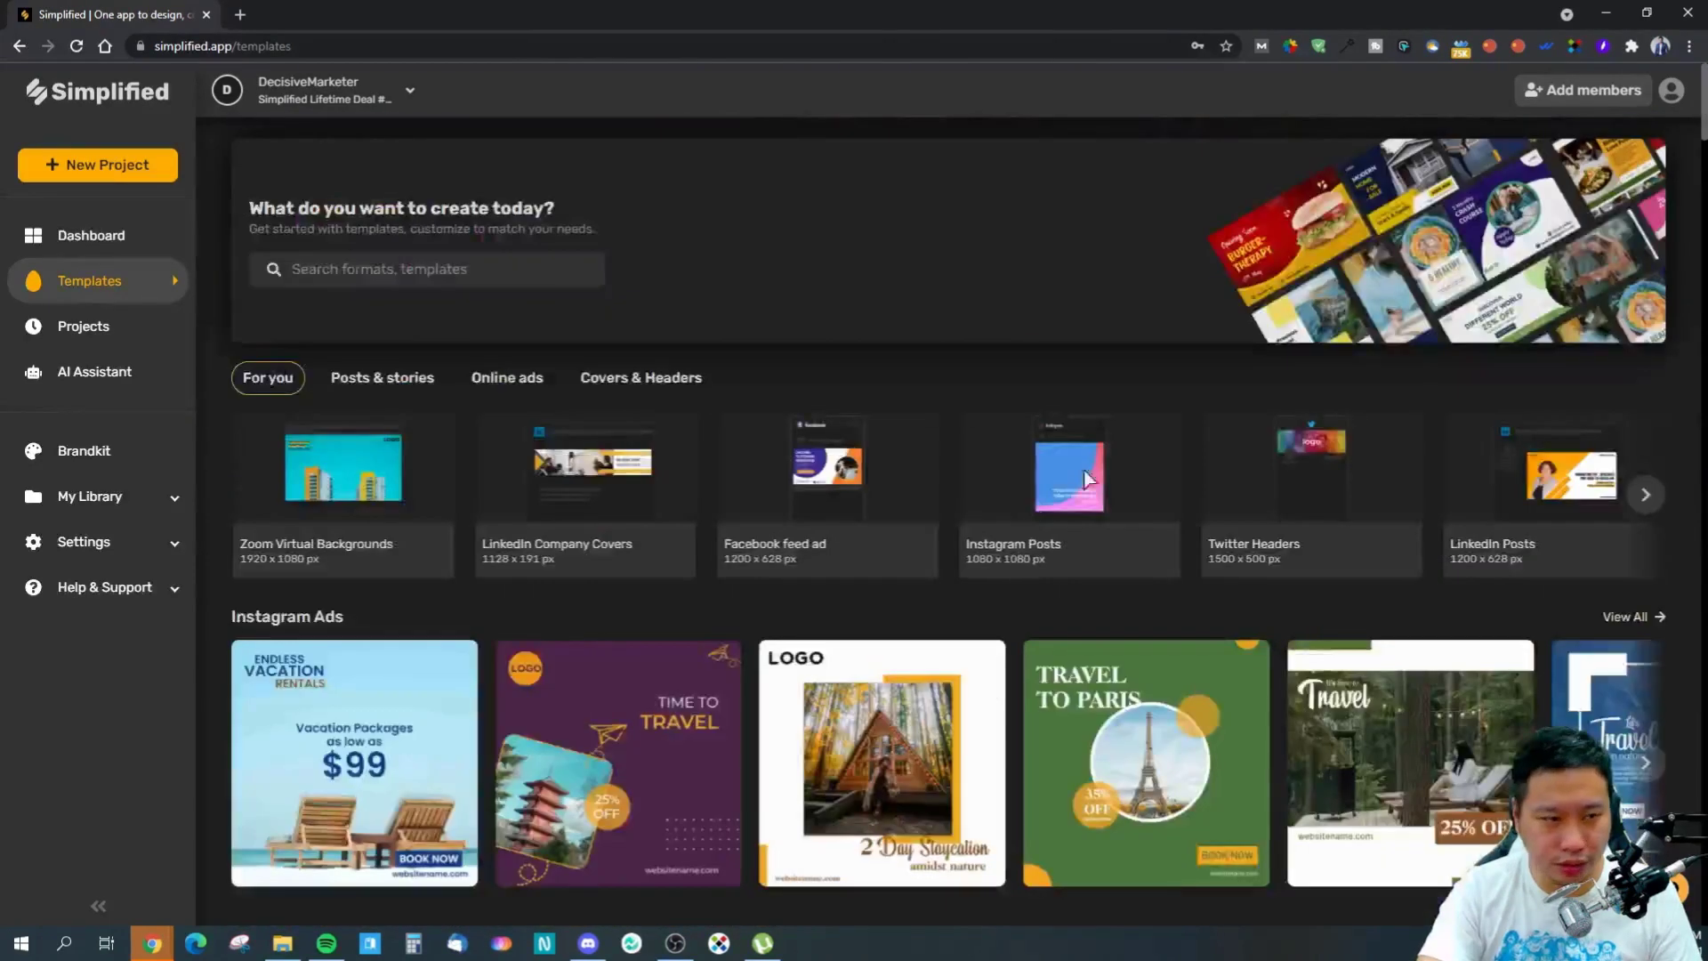
pyautogui.scroll(-4, 934, 538)
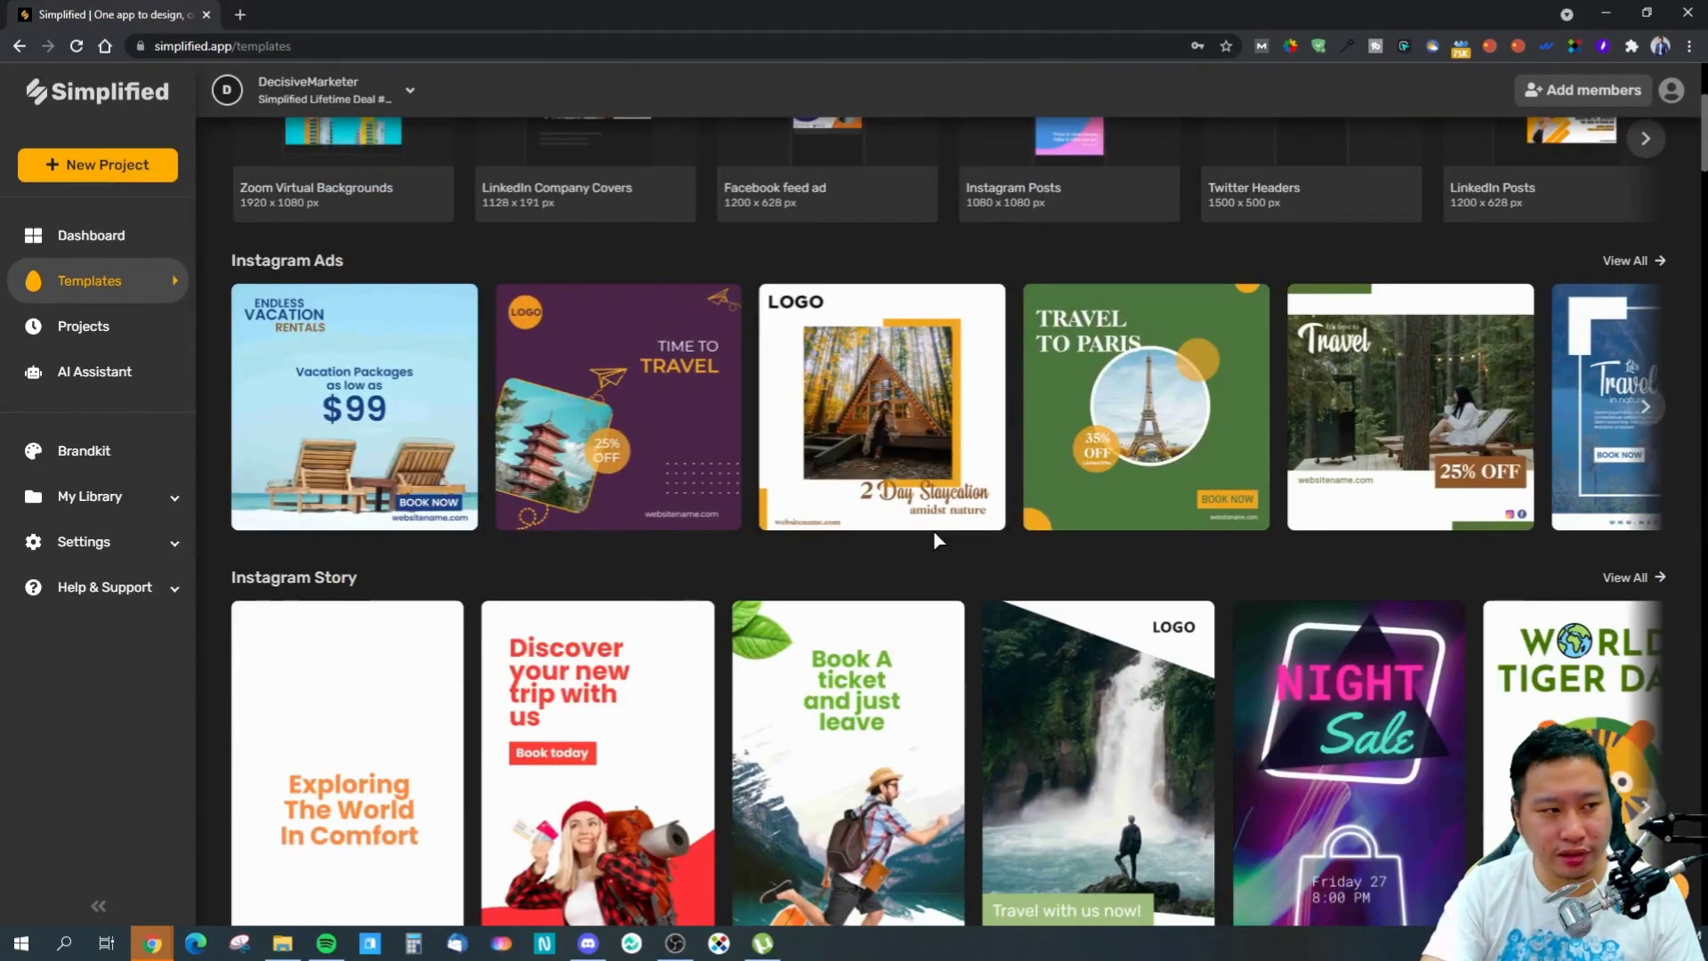
pyautogui.scroll(4, 906, 540)
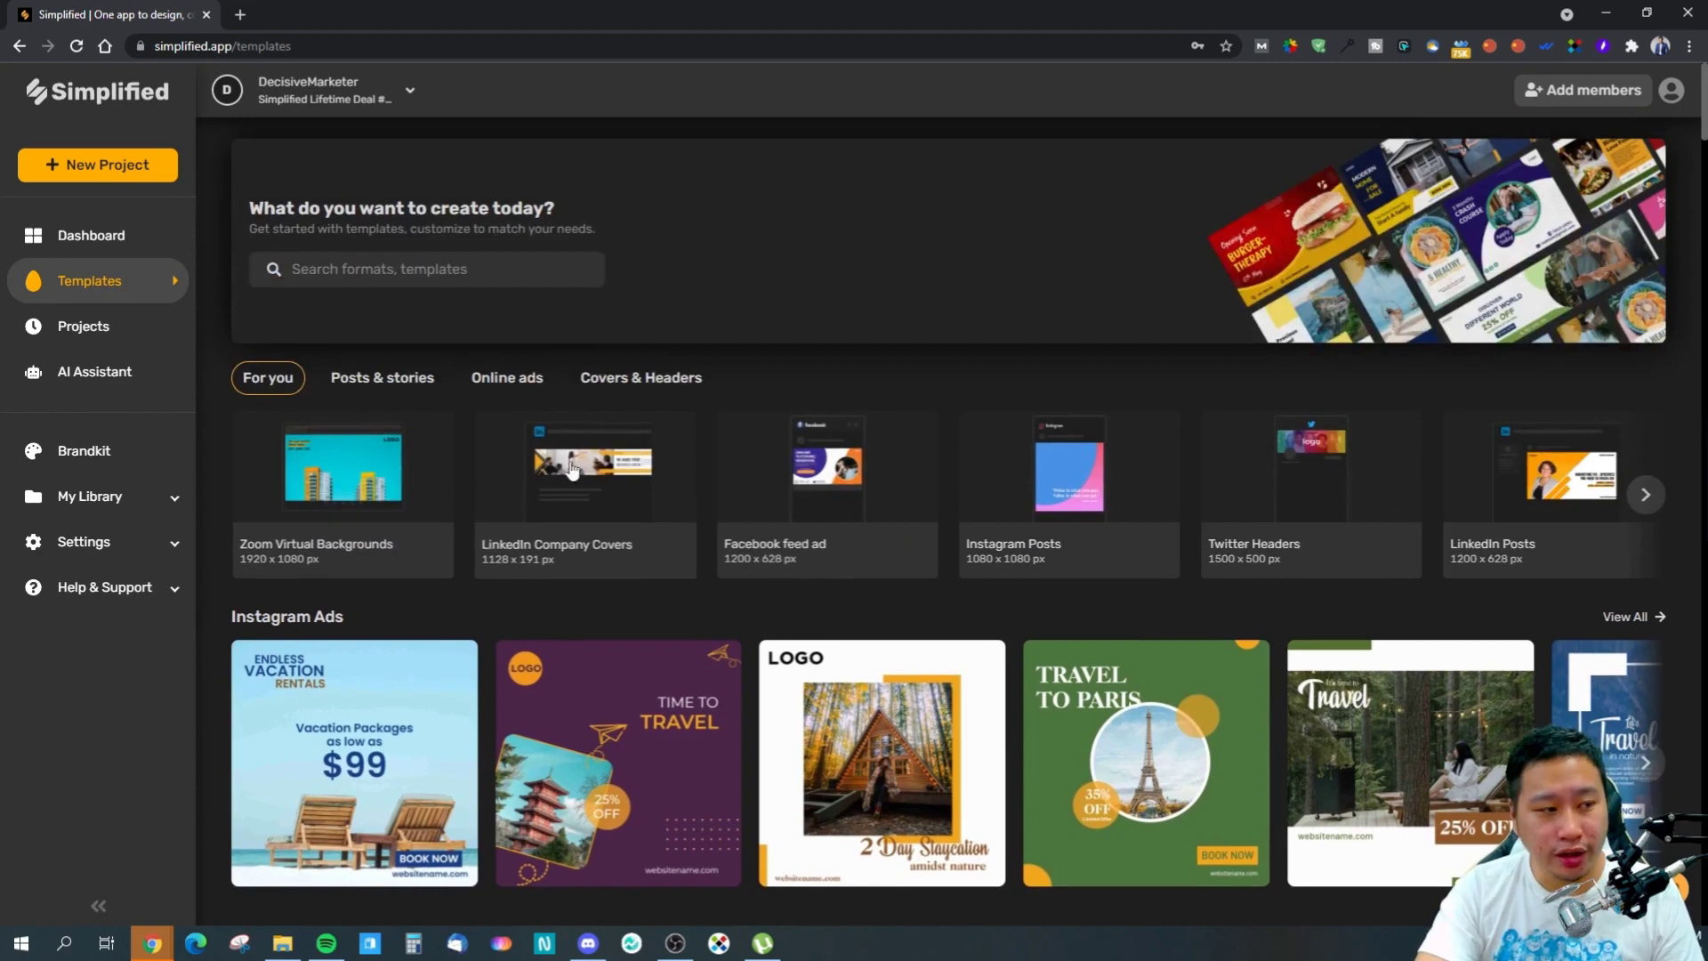
pyautogui.click(1646, 494)
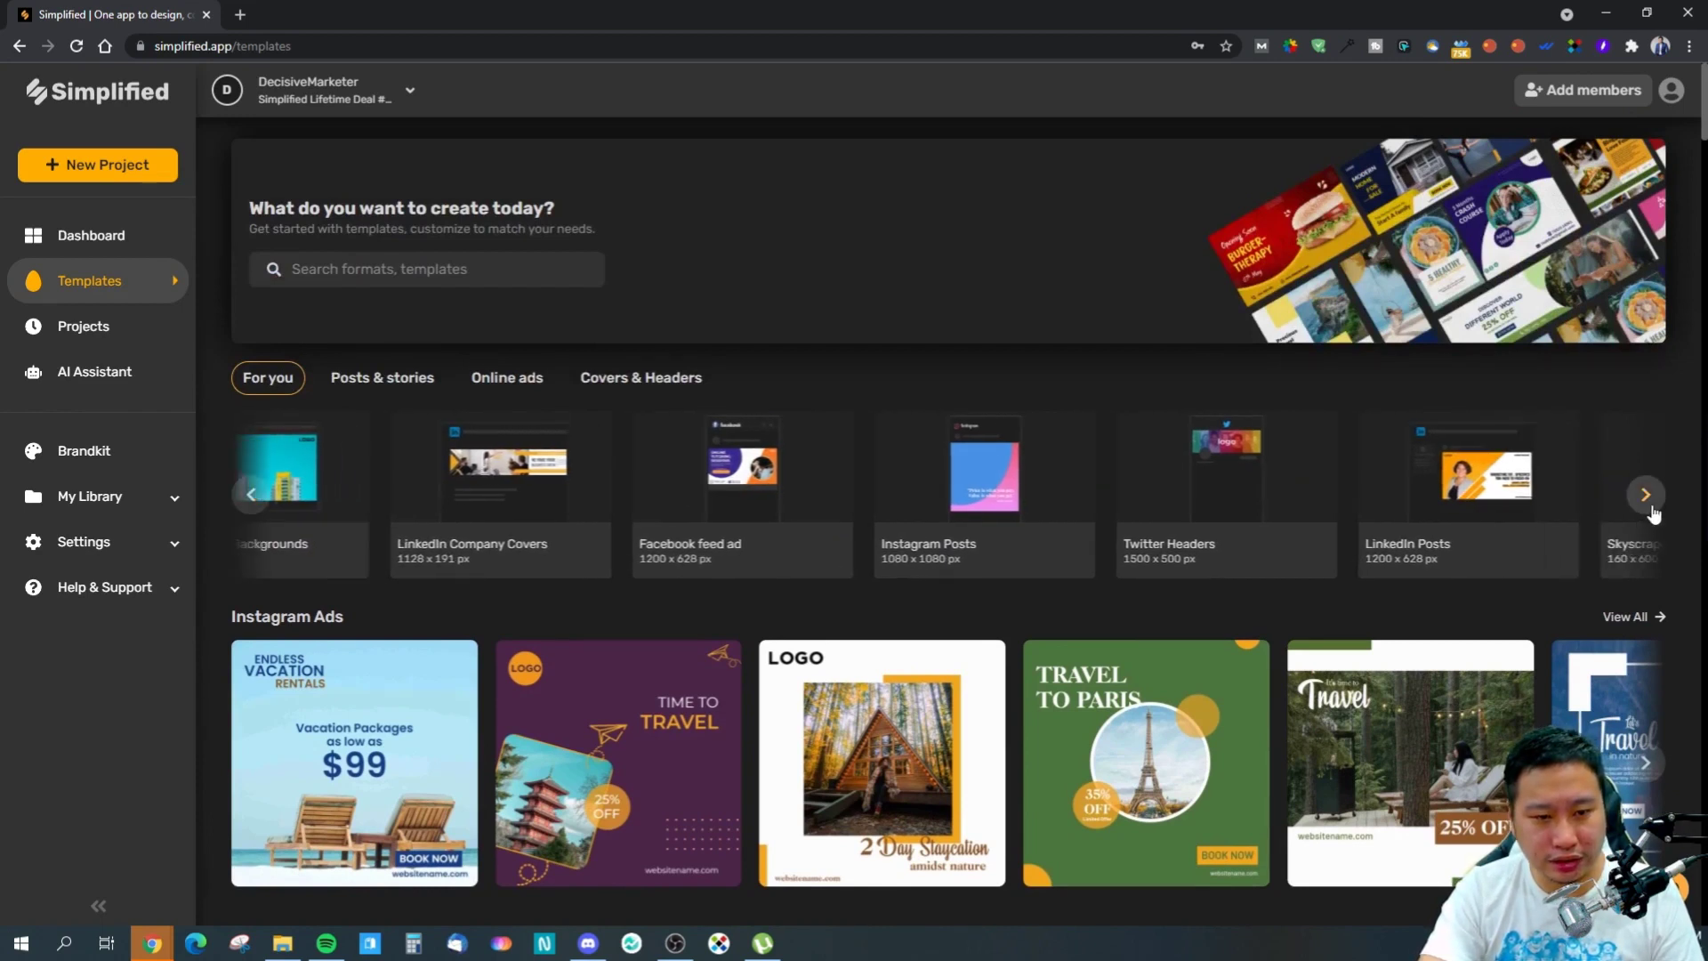
pyautogui.click(1651, 507)
pyautogui.click(1651, 506)
pyautogui.click(1652, 506)
pyautogui.click(1645, 494)
pyautogui.click(1646, 494)
pyautogui.click(1645, 494)
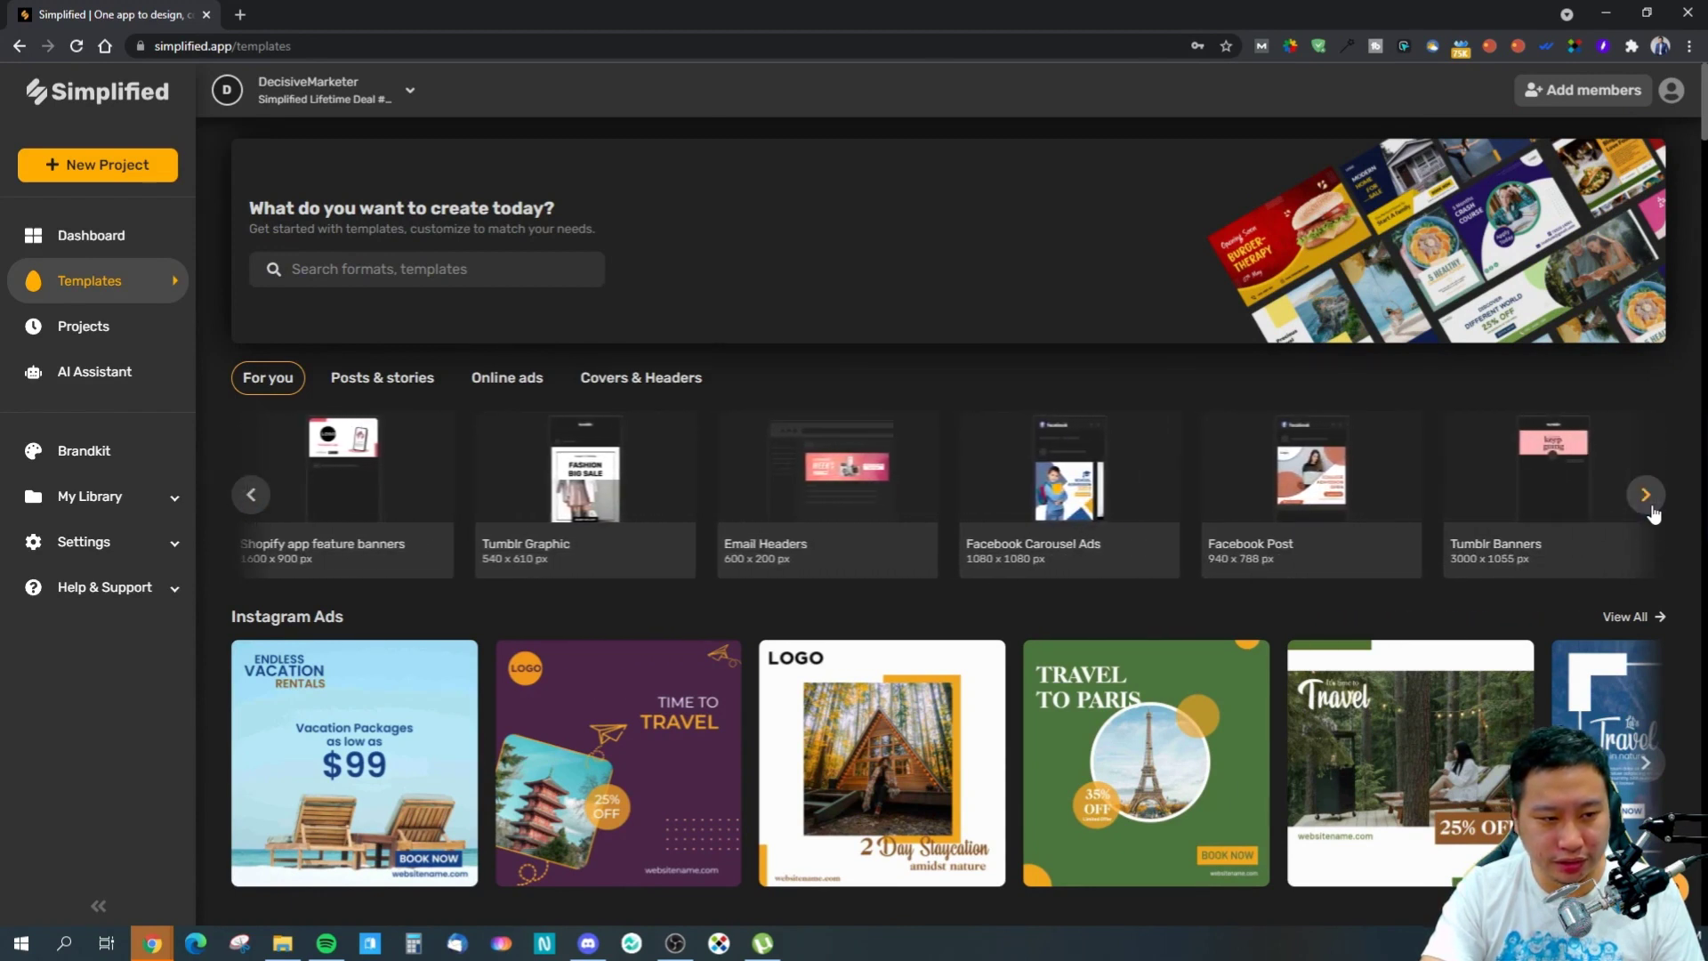
# - Open the Facebook Carousel Ads templates, look through them and open the sunglasses sale template in the editor
pyautogui.click(1100, 499)
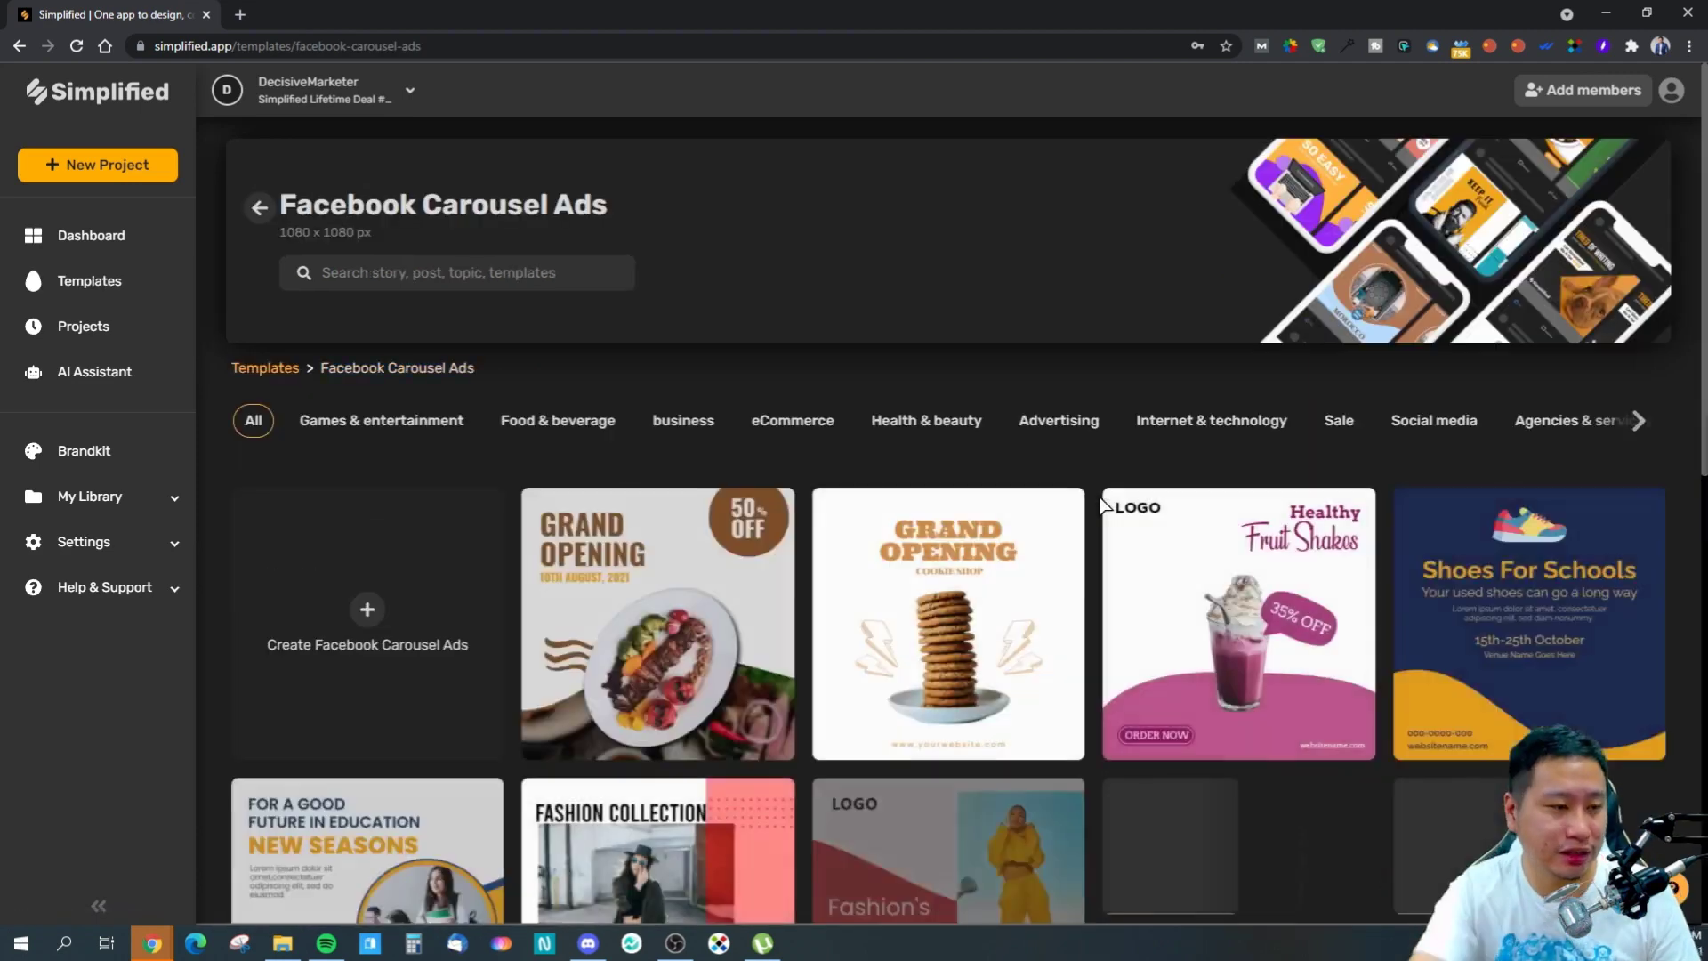
pyautogui.scroll(-1, 802, 427)
pyautogui.scroll(-8, 802, 429)
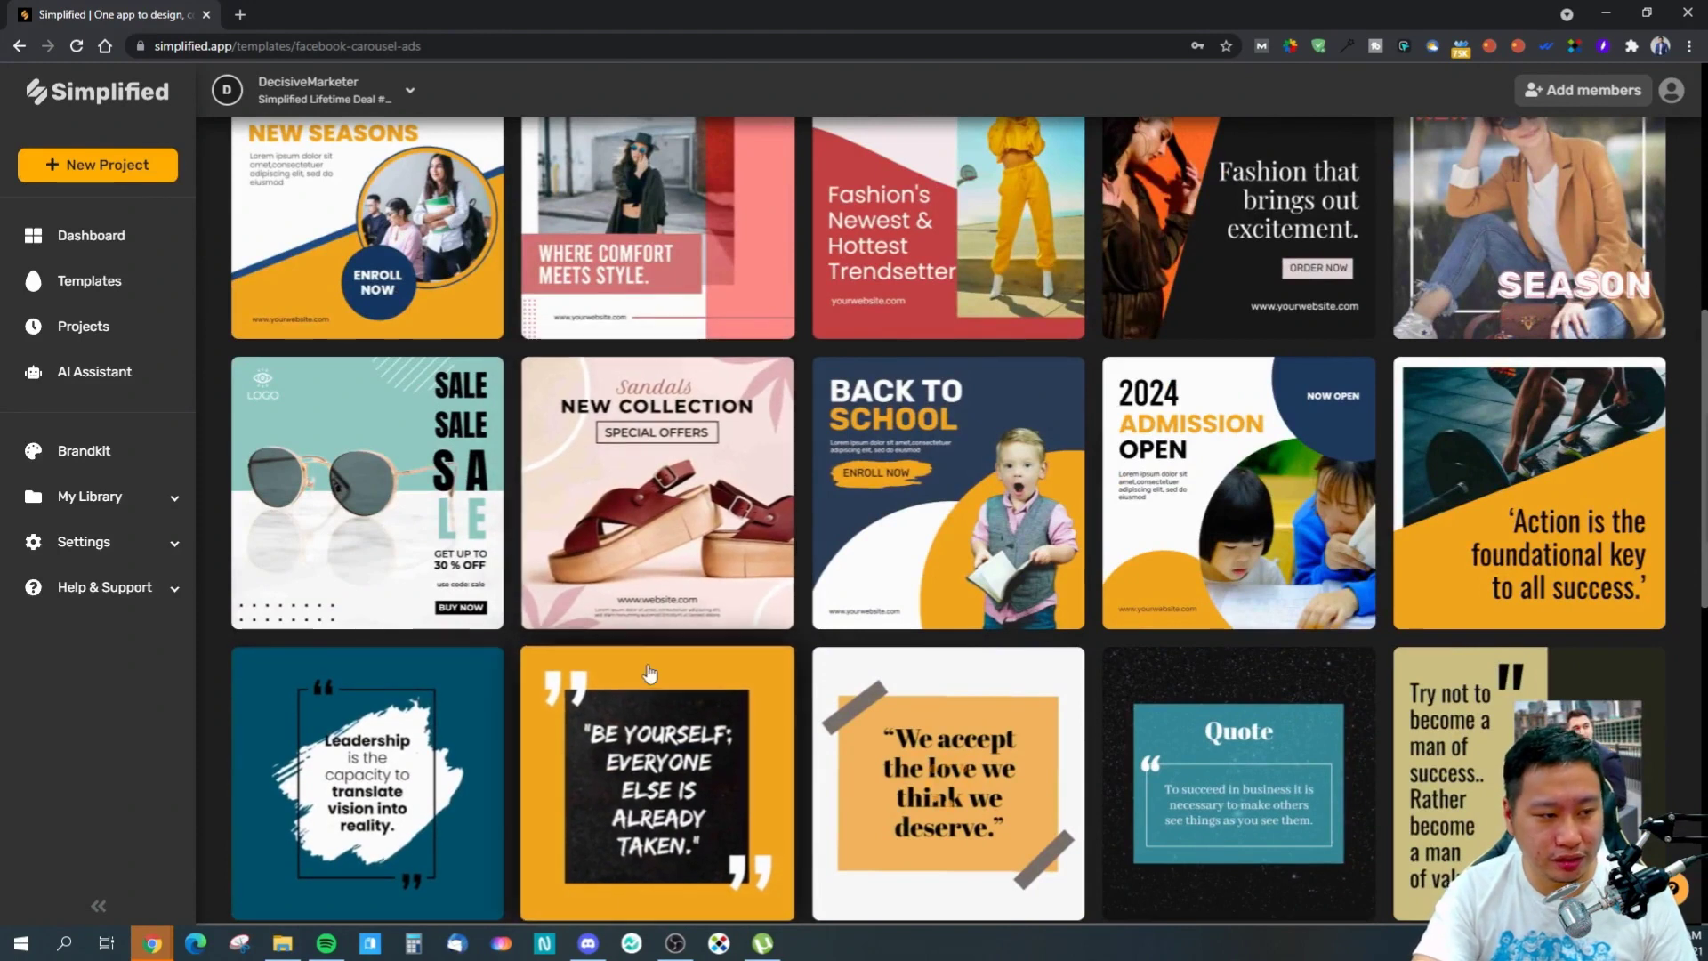
pyautogui.scroll(-3, 649, 673)
pyautogui.scroll(3, 649, 673)
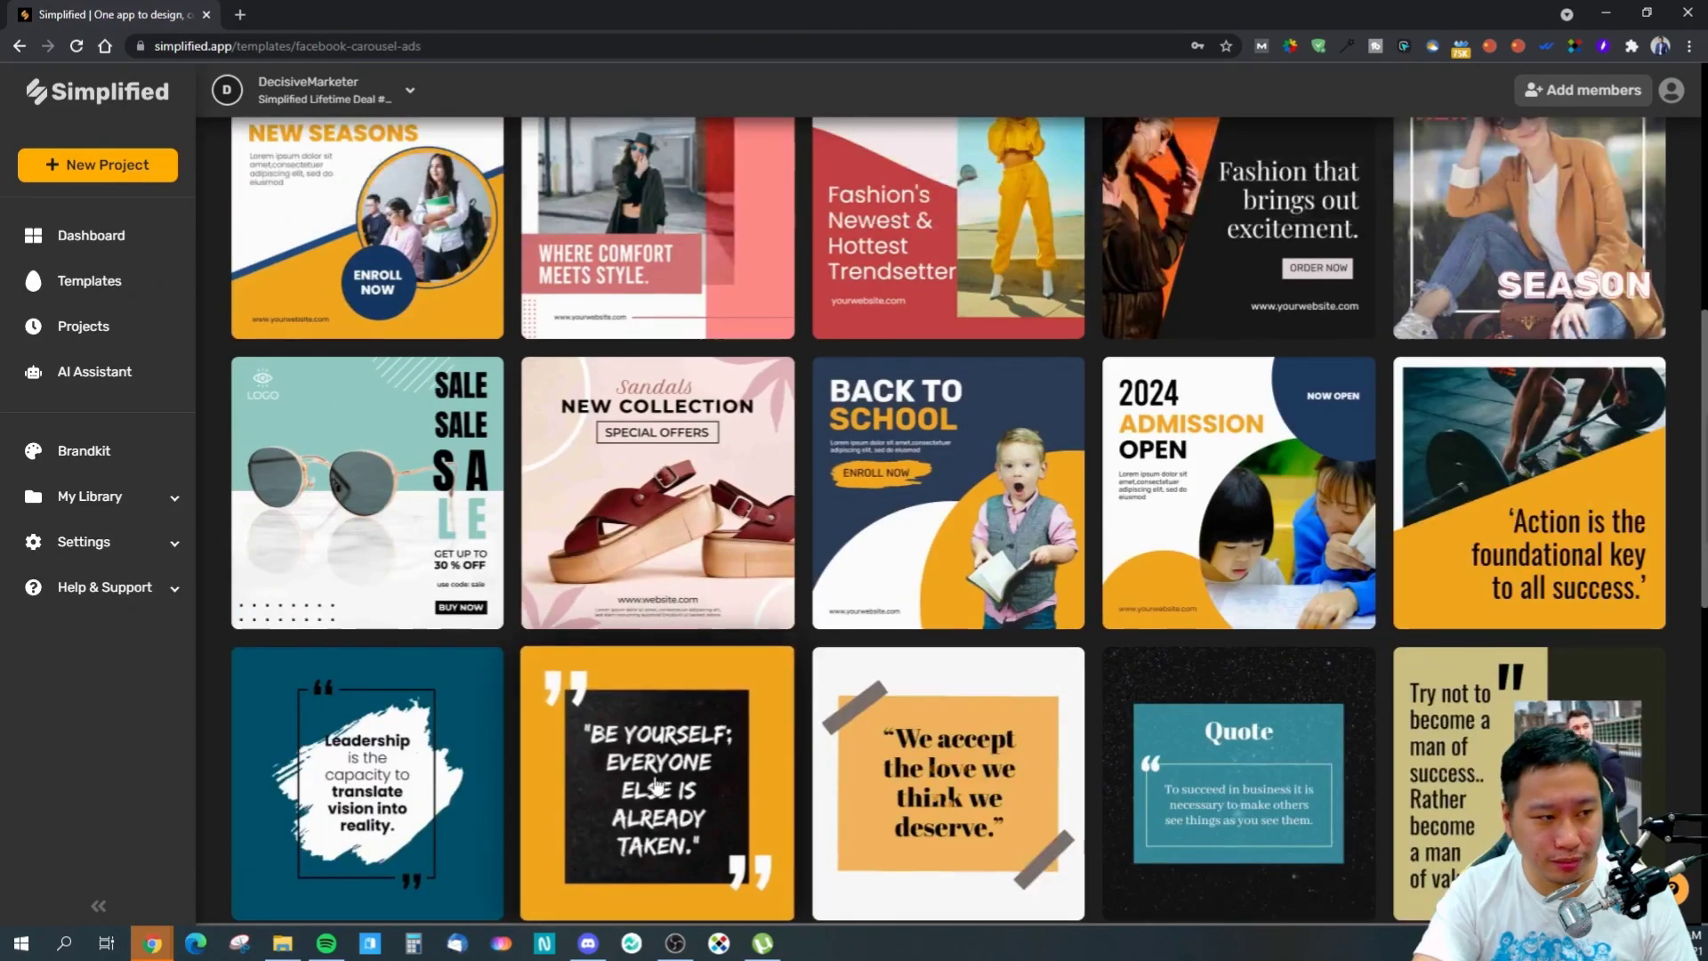
pyautogui.click(400, 529)
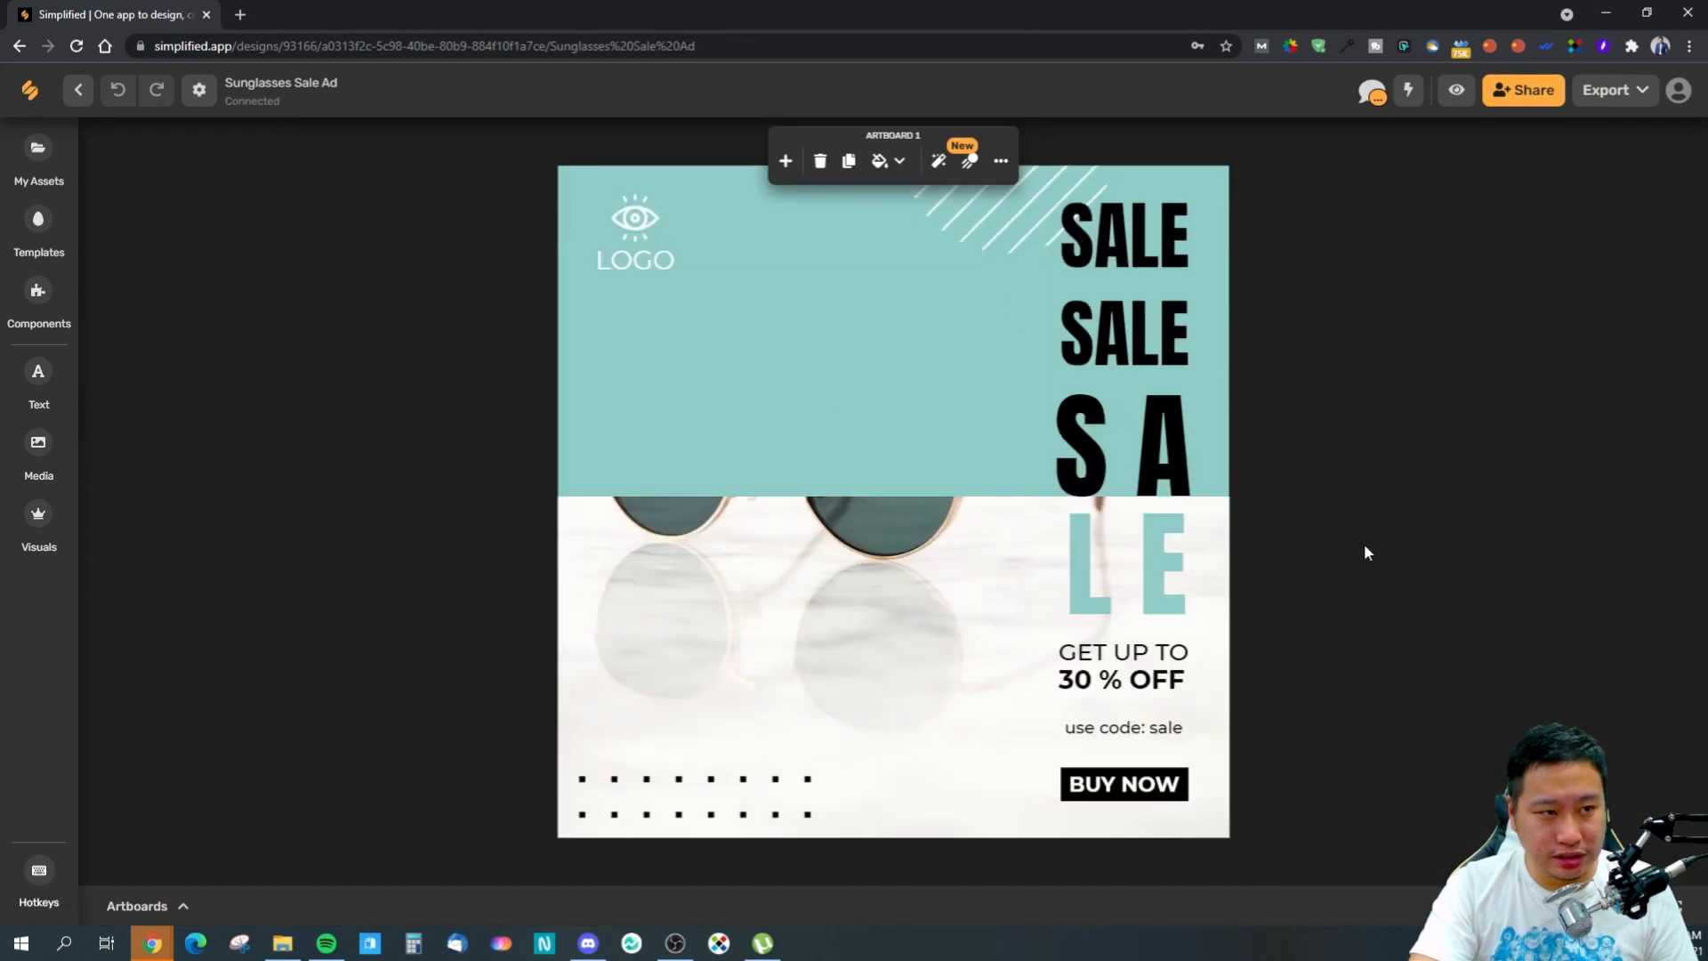
# - Examine the elements of the sunglasses ad by selecting the sunglasses image, the backgrounds and the second SALE text
pyautogui.click(846, 363)
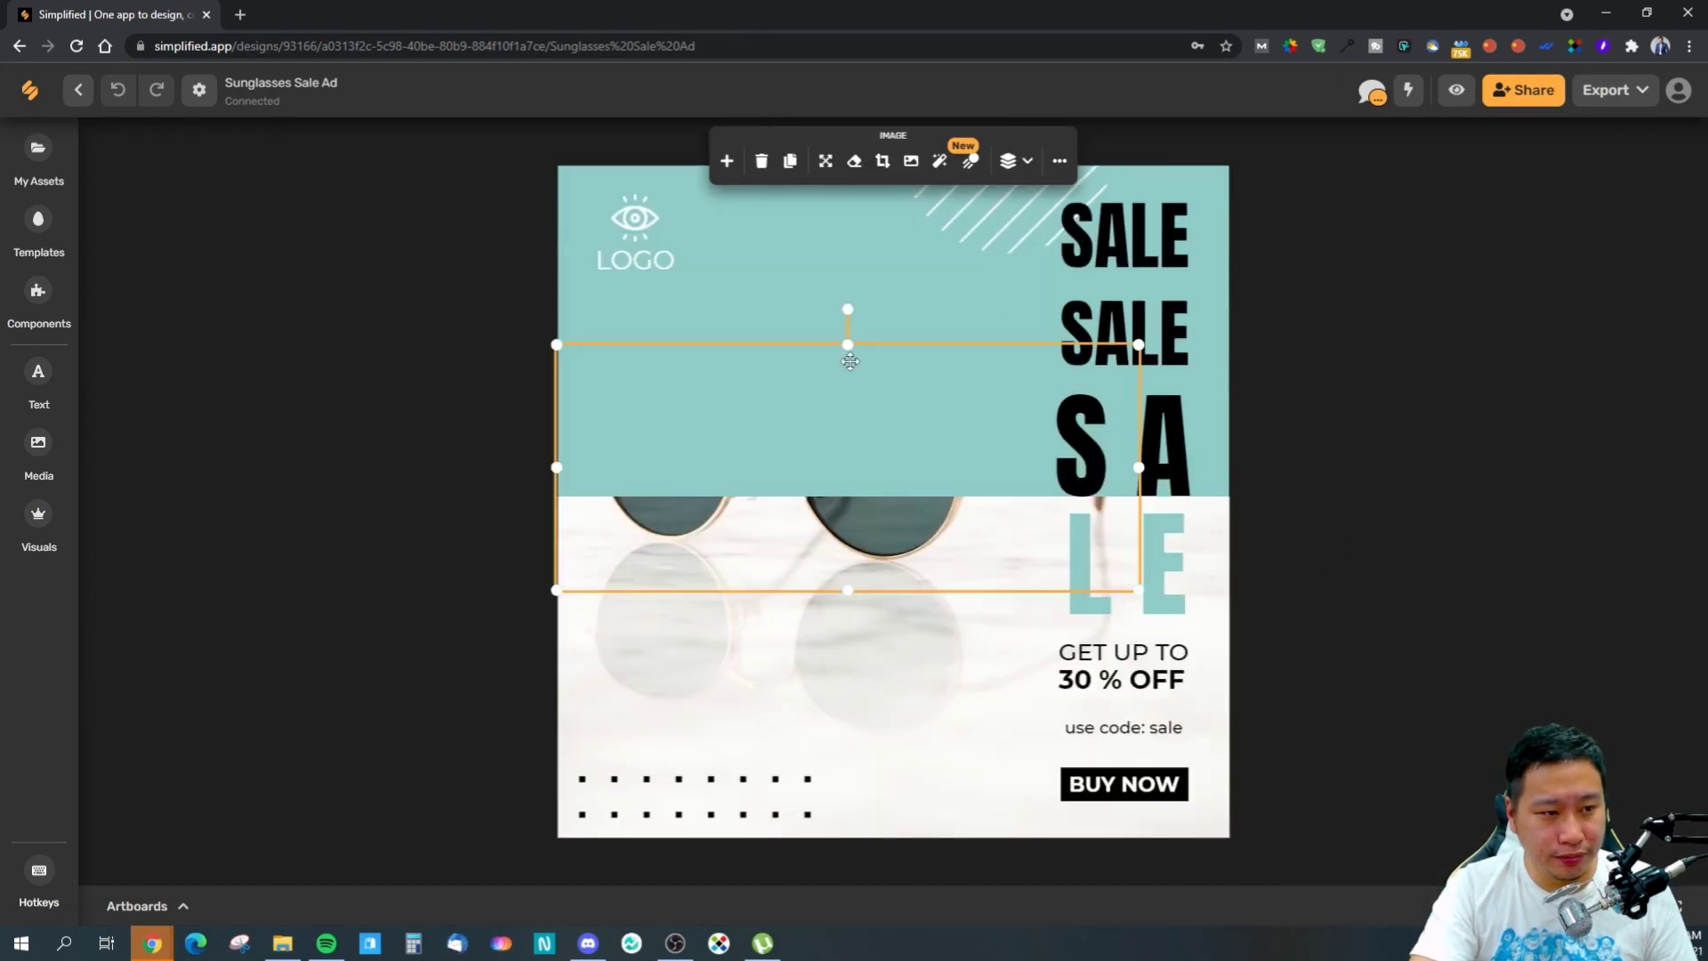
pyautogui.click(921, 253)
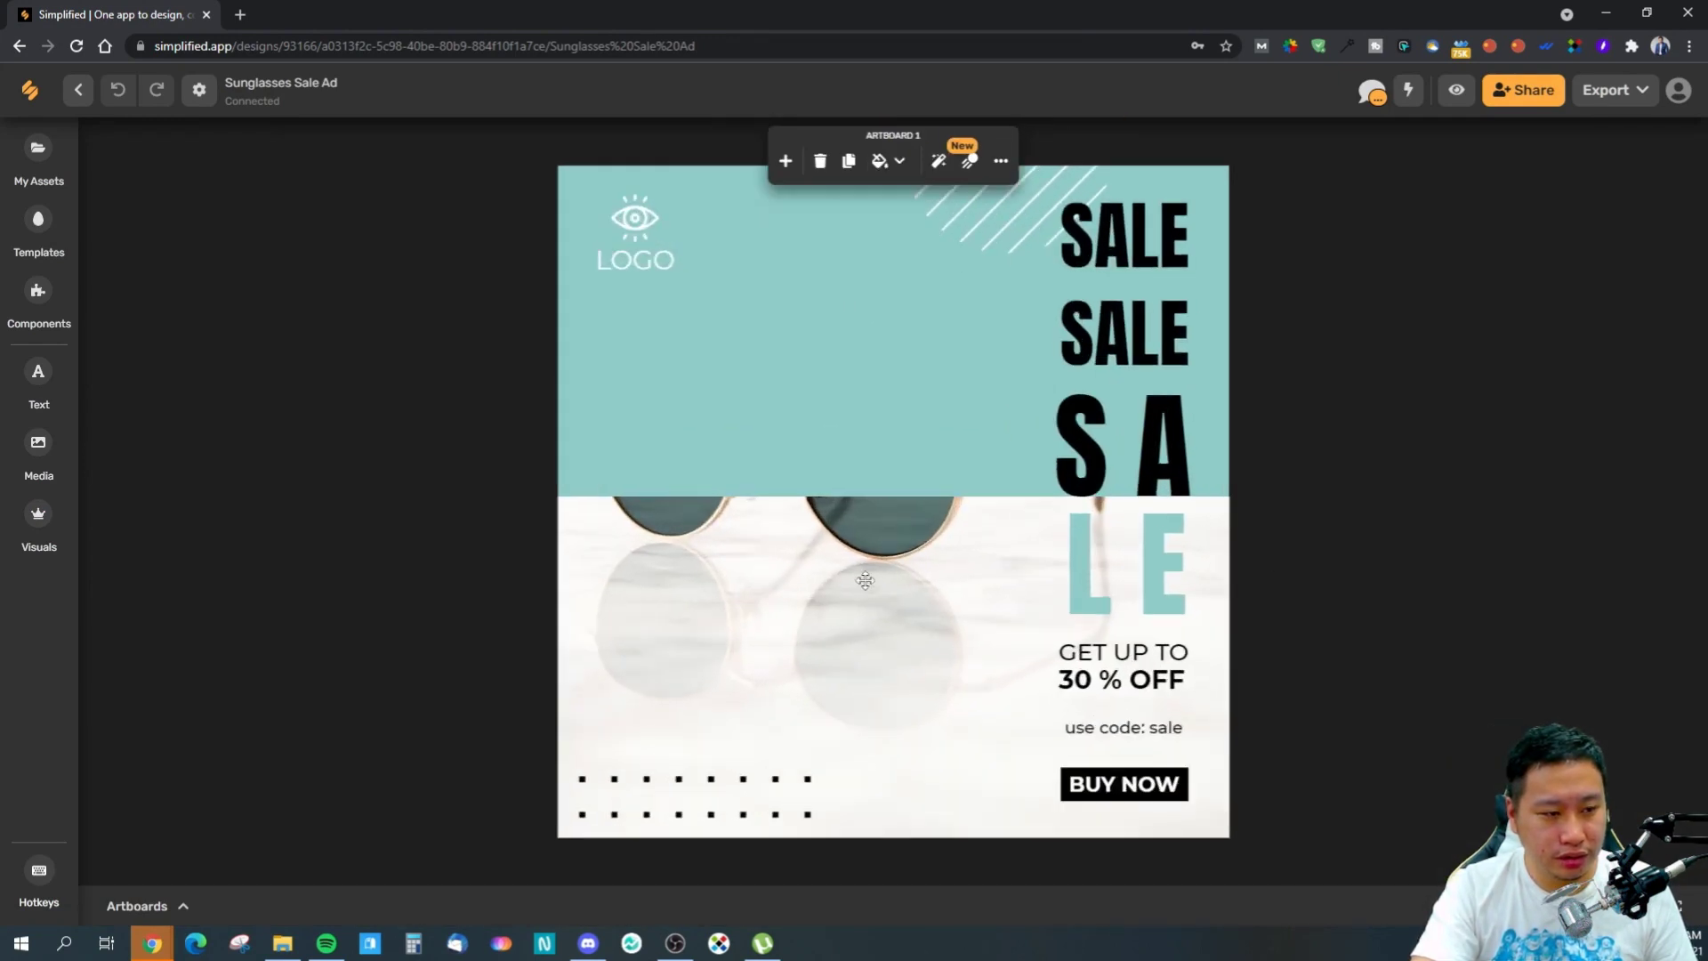
pyautogui.click(864, 580)
pyautogui.click(928, 715)
pyautogui.click(928, 416)
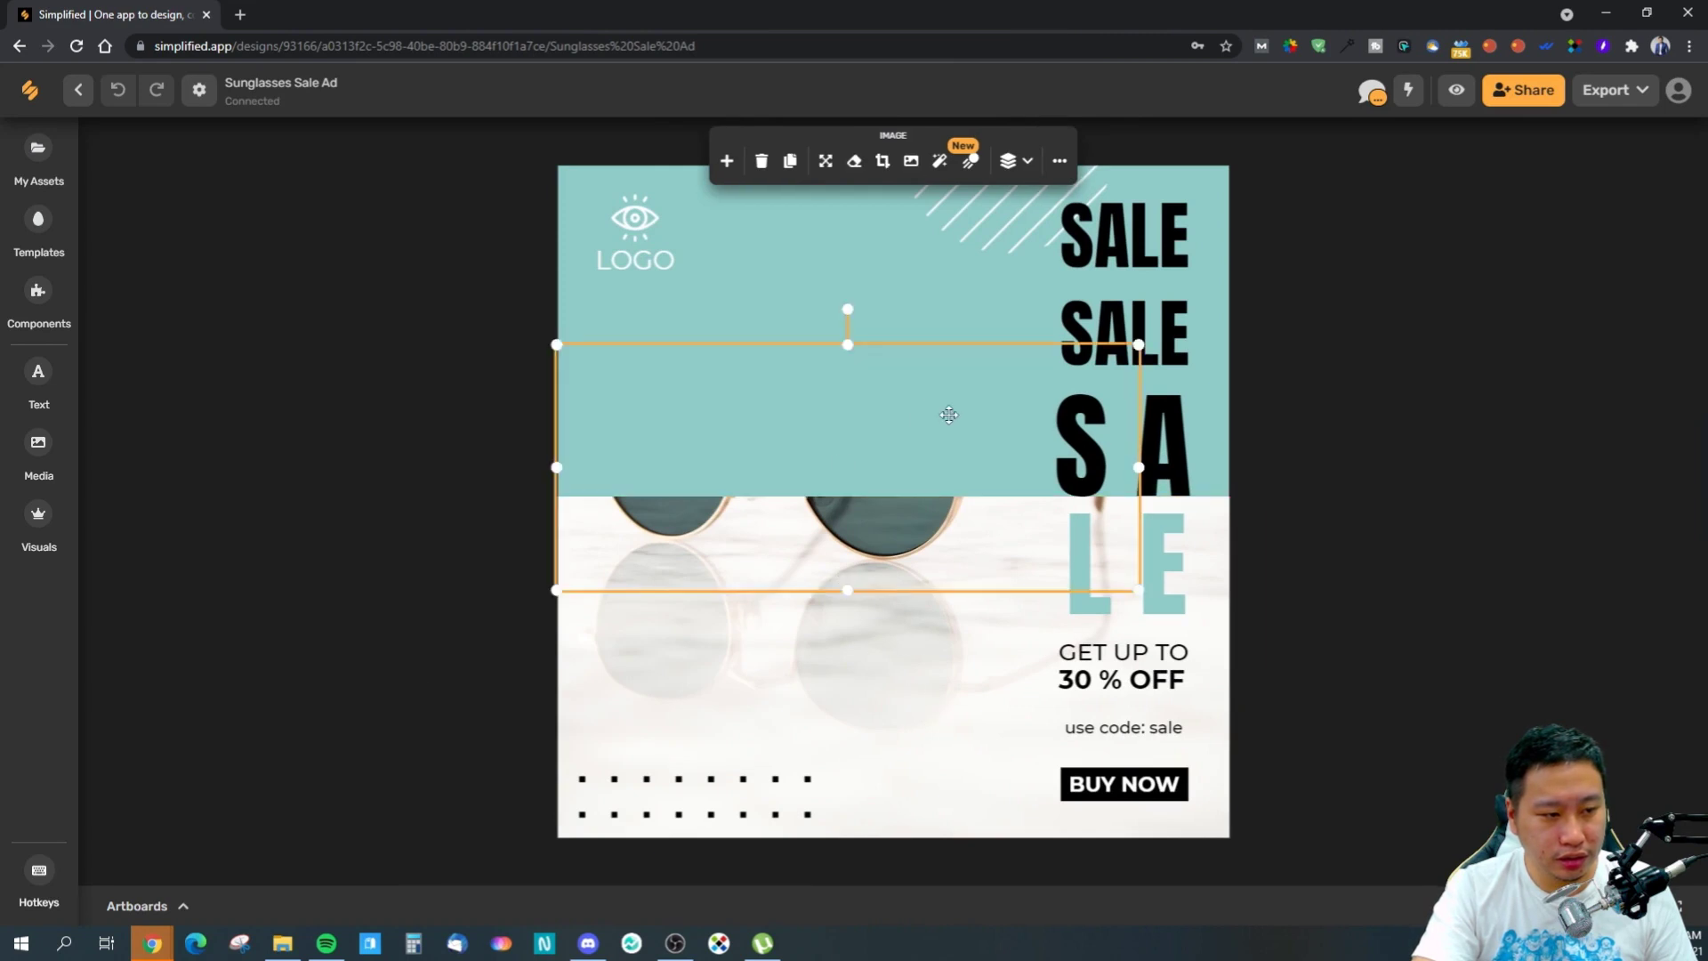
pyautogui.click(808, 295)
pyautogui.click(1220, 305)
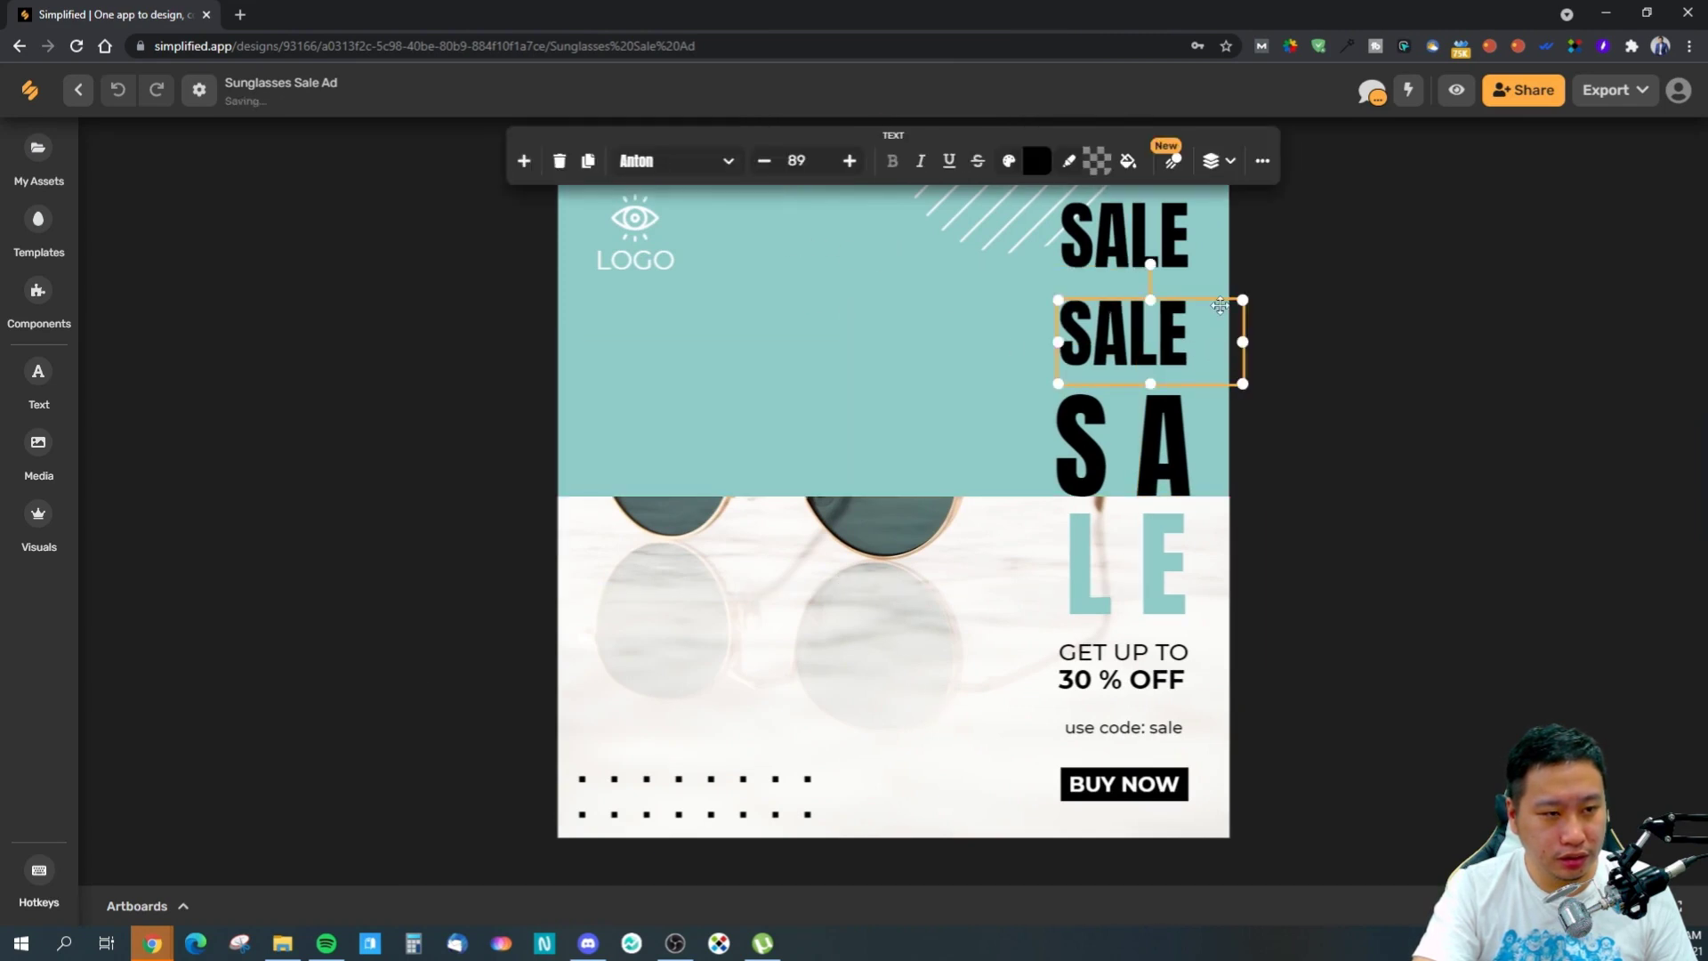
pyautogui.click(552, 388)
pyautogui.click(565, 348)
pyautogui.click(574, 302)
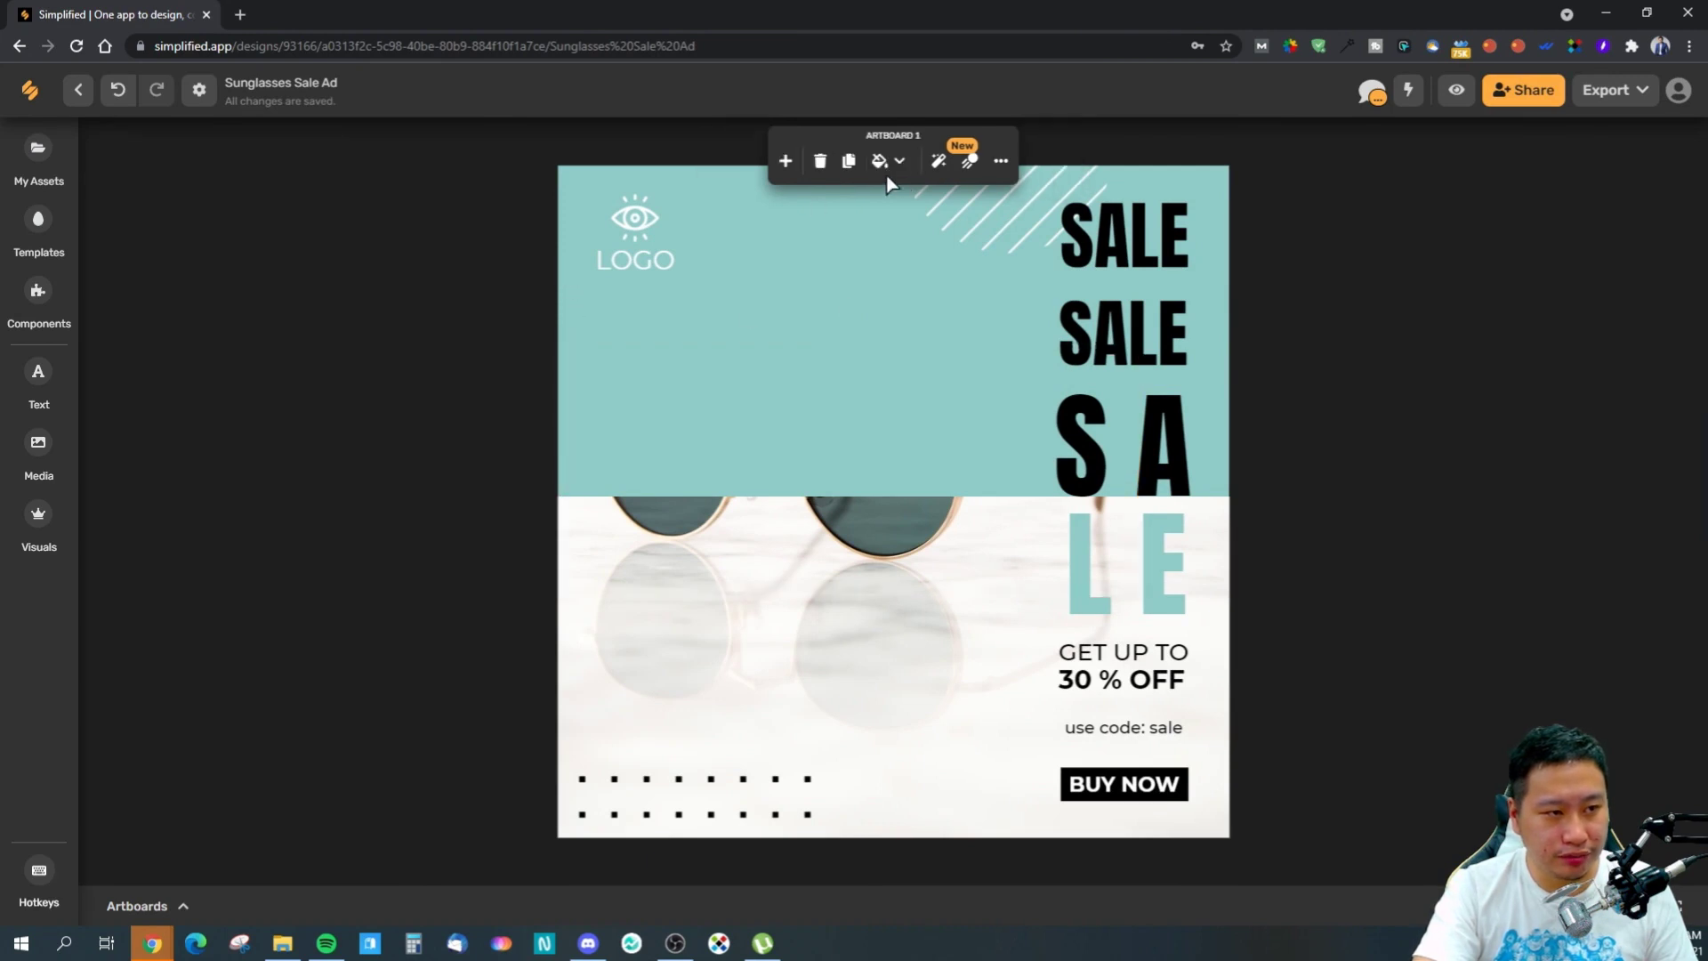
# - Try stretching the marble background photo up to the placeholder logo, and undo the resize
pyautogui.click(868, 606)
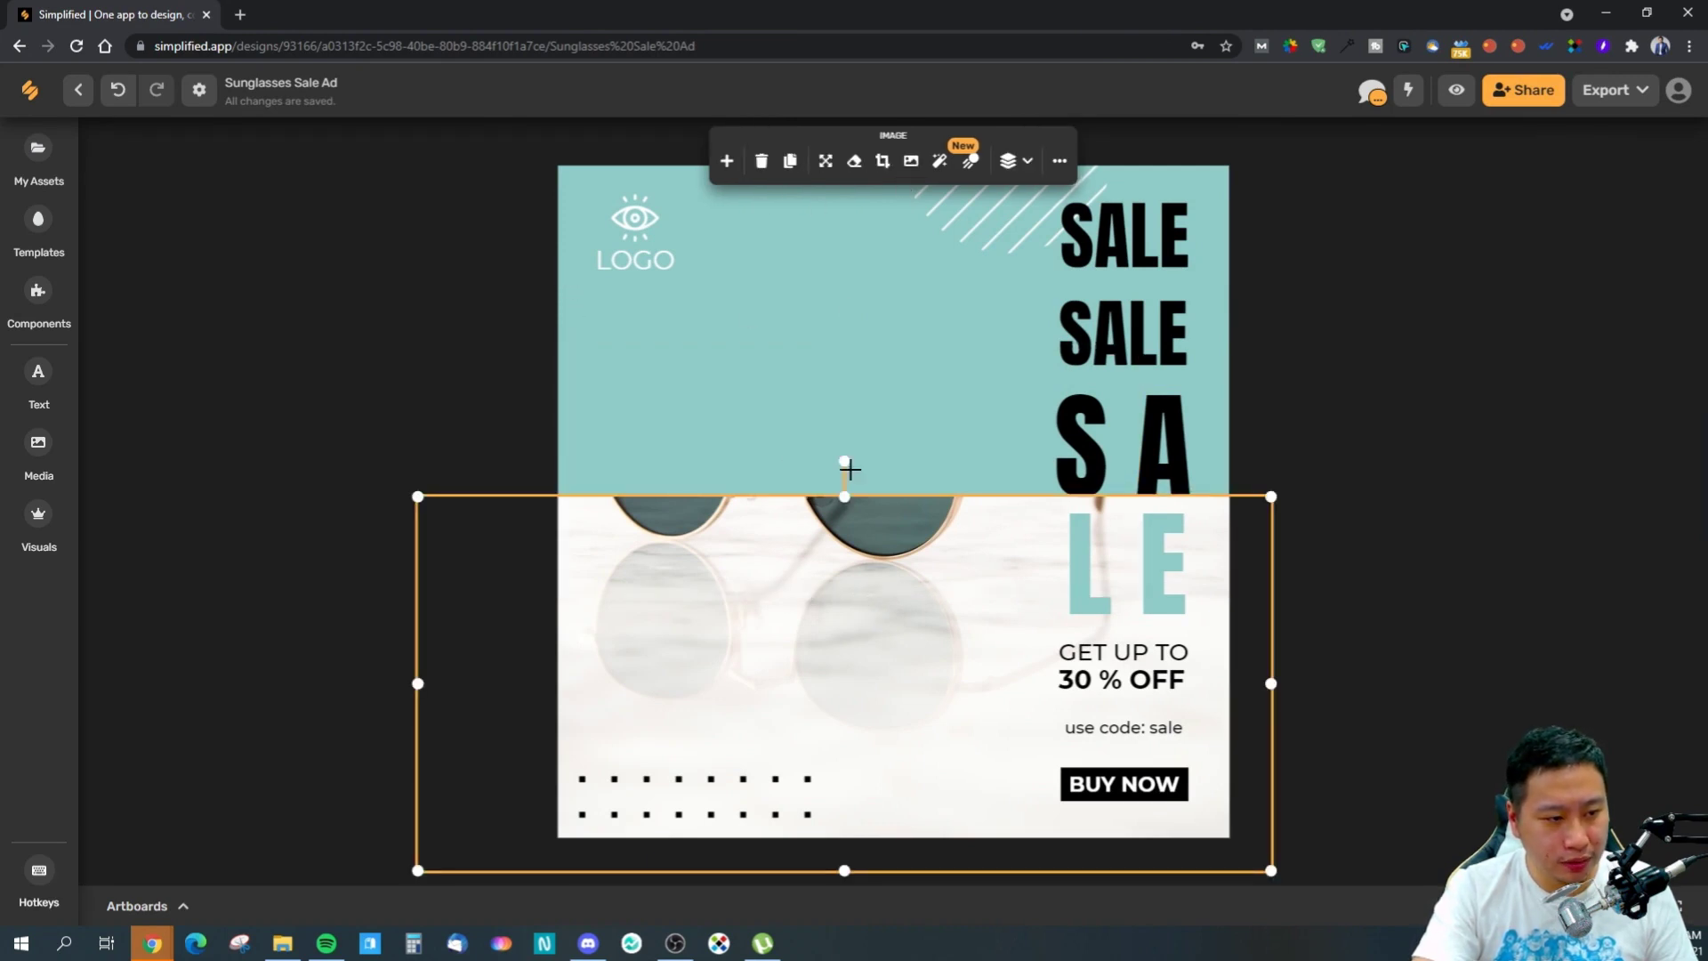
pyautogui.moveTo(844, 495); pyautogui.dragTo(836, 277)
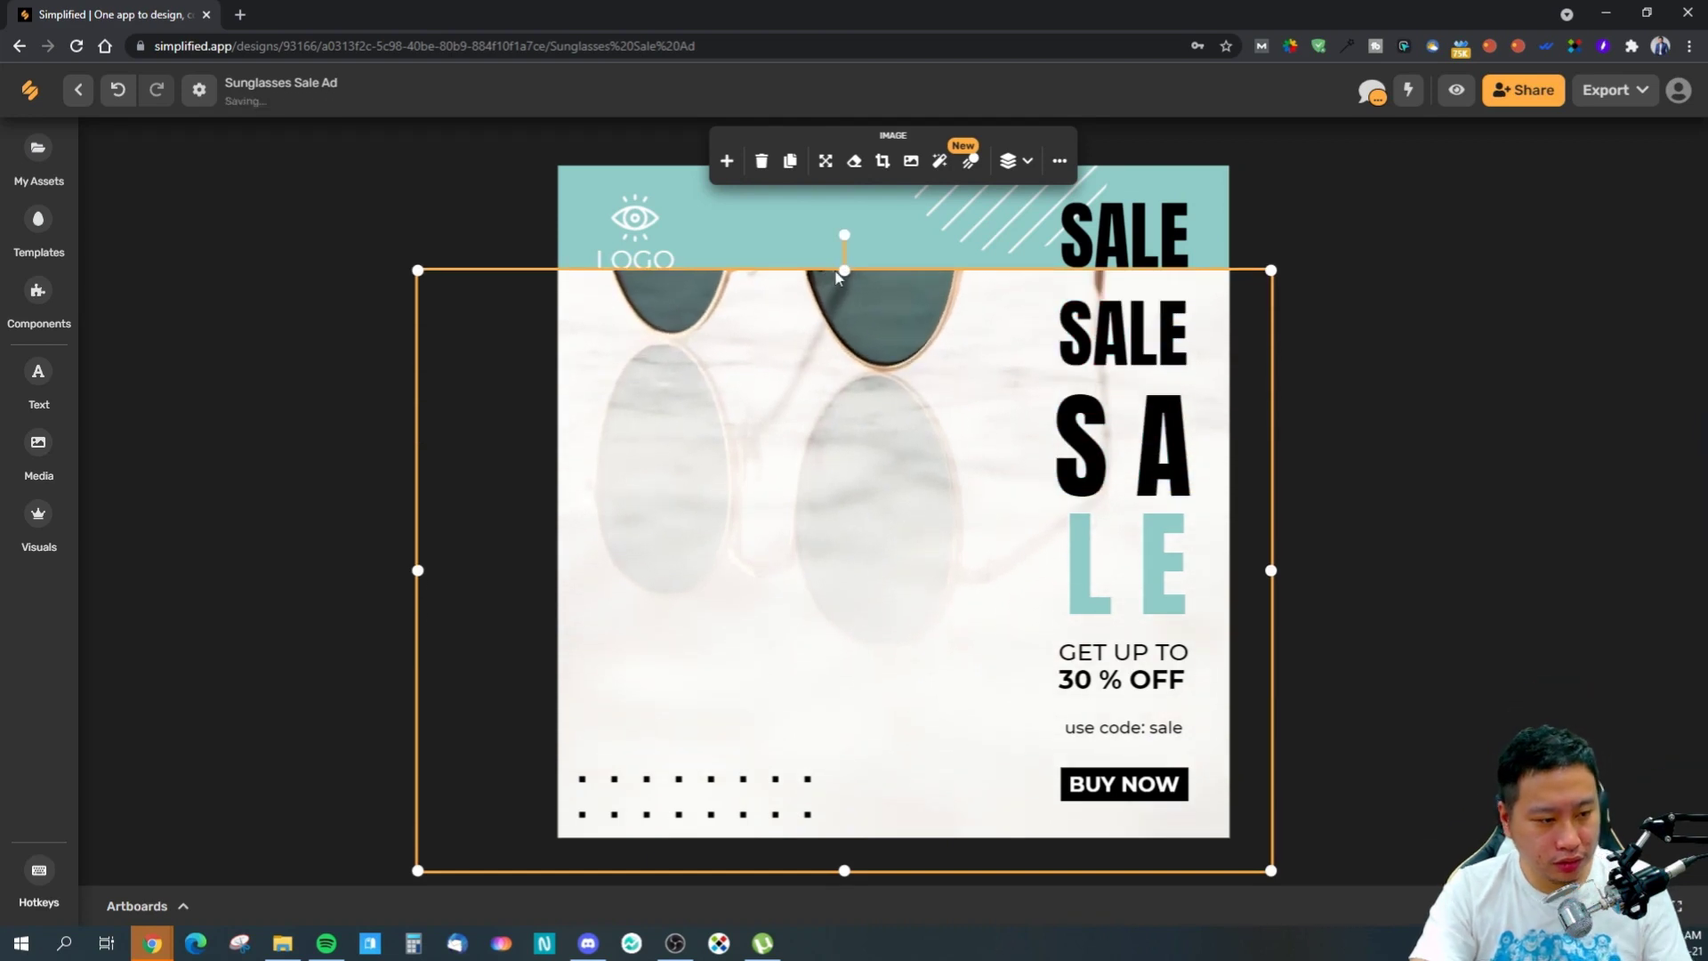
pyautogui.hotkey('ctrl', 'z')
# - Return to the Facebook Carousel Ads templates, reopen the sunglasses sale template and reload the editor page
pyautogui.click(20, 46)
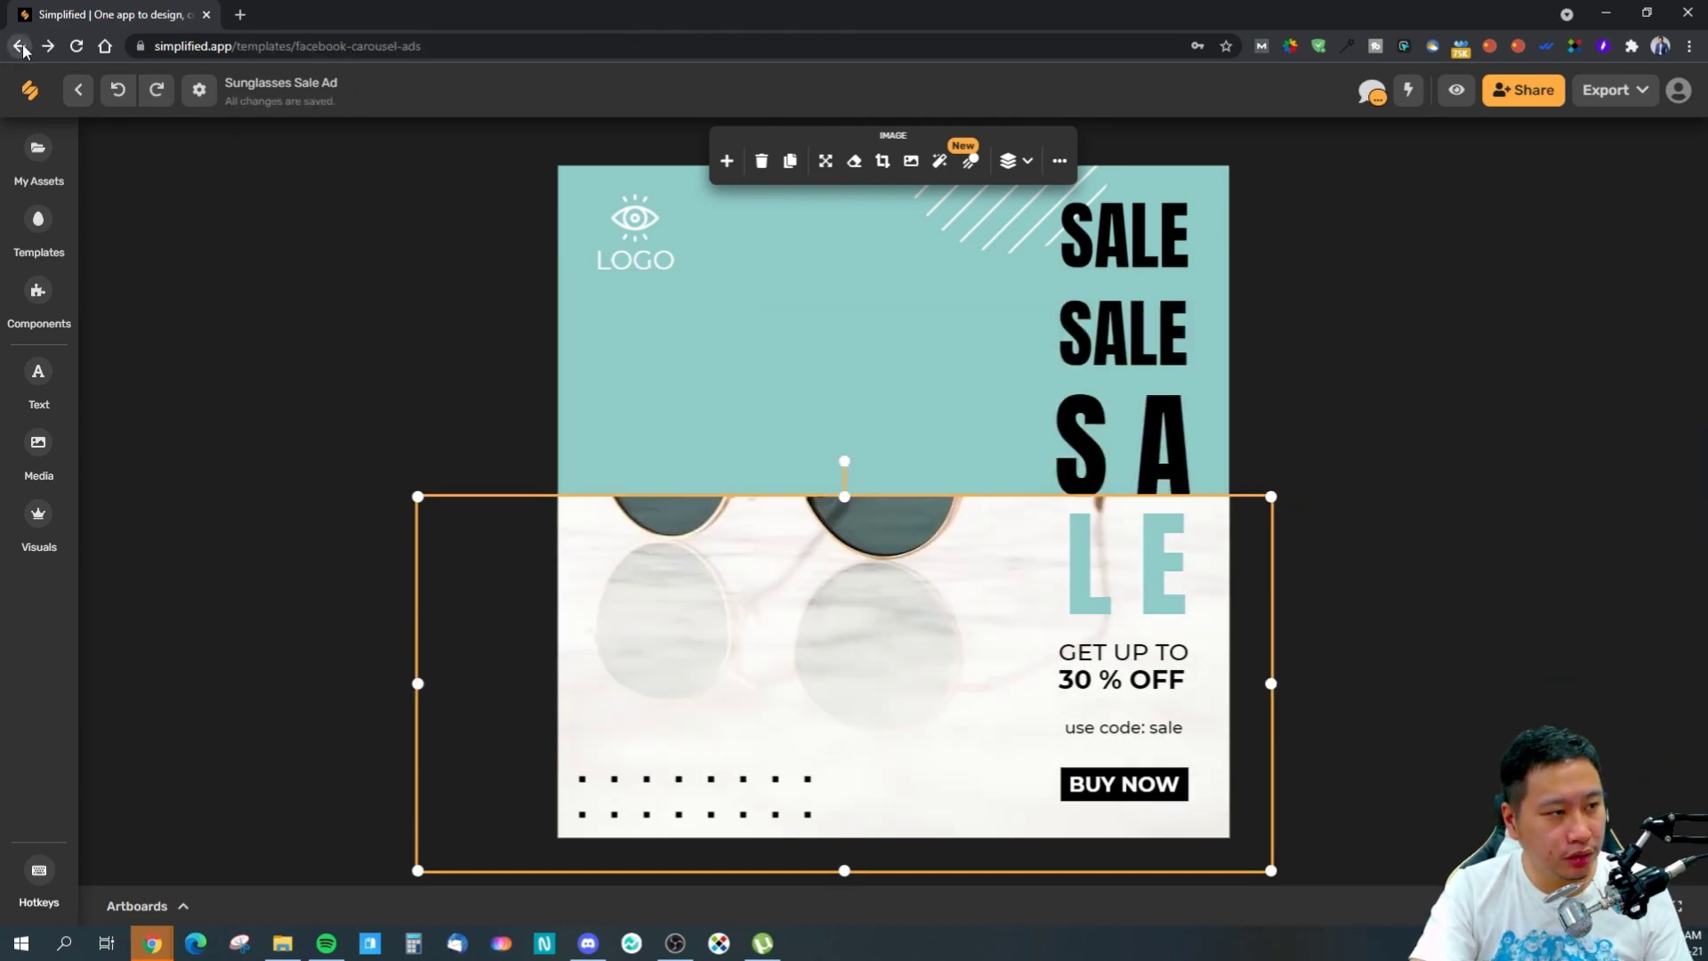
pyautogui.scroll(-9, 637, 461)
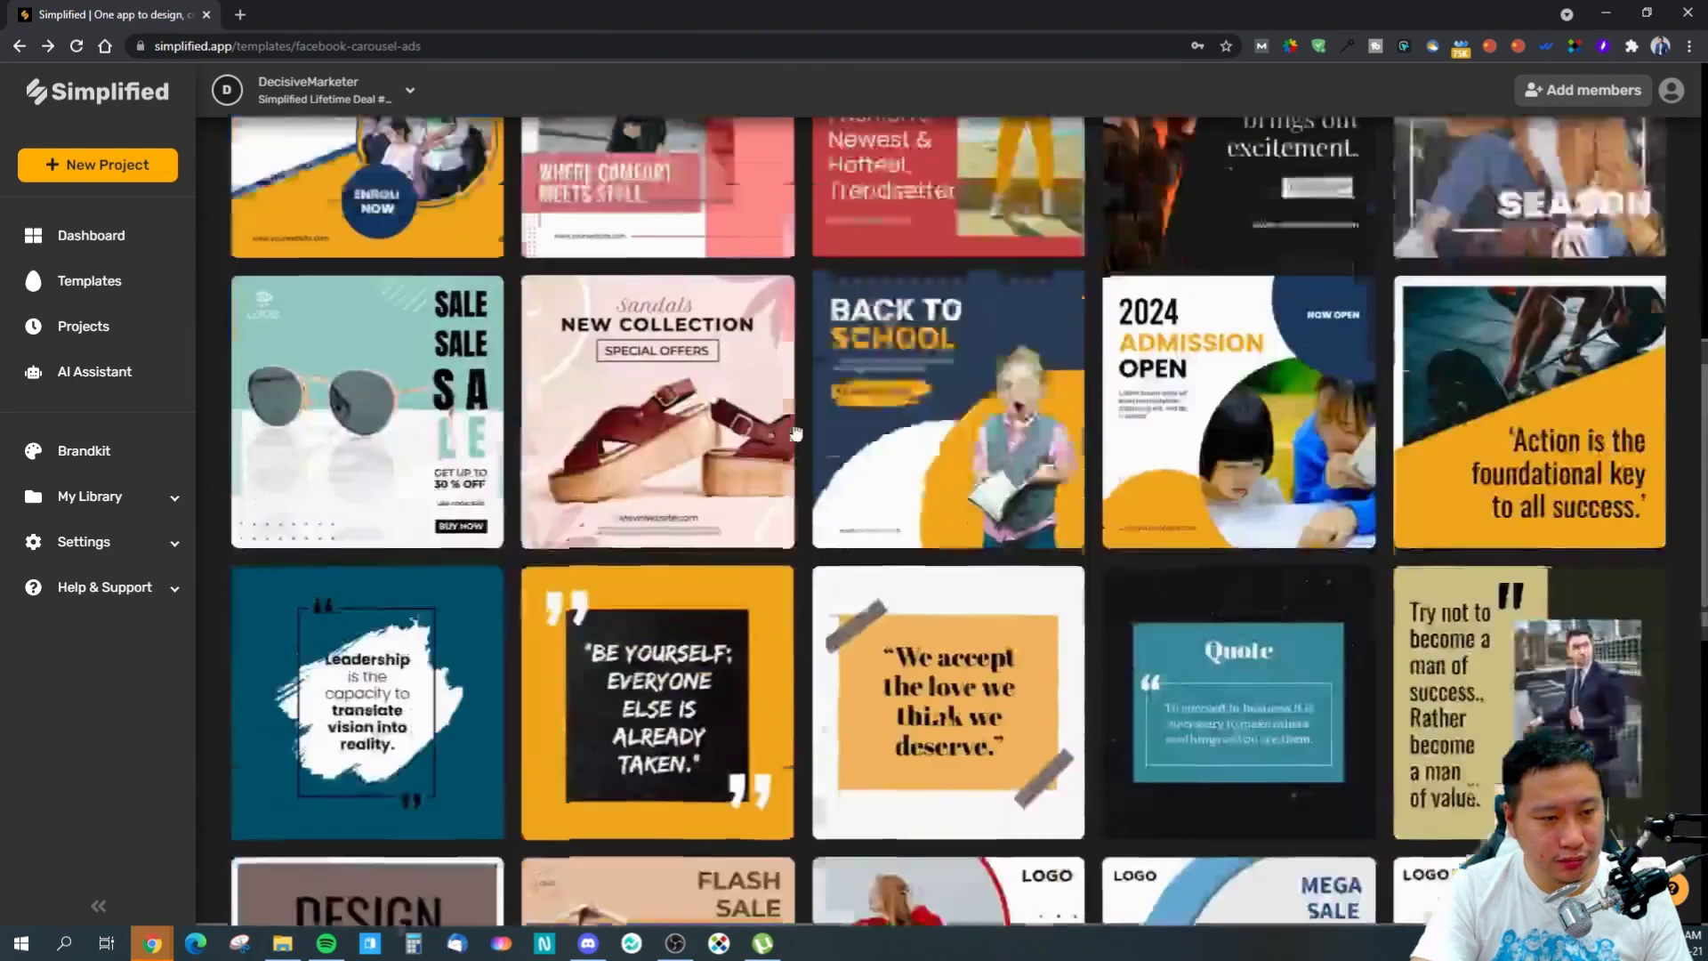
pyautogui.scroll(8, 796, 432)
pyautogui.scroll(-8, 382, 553)
pyautogui.scroll(2, 382, 554)
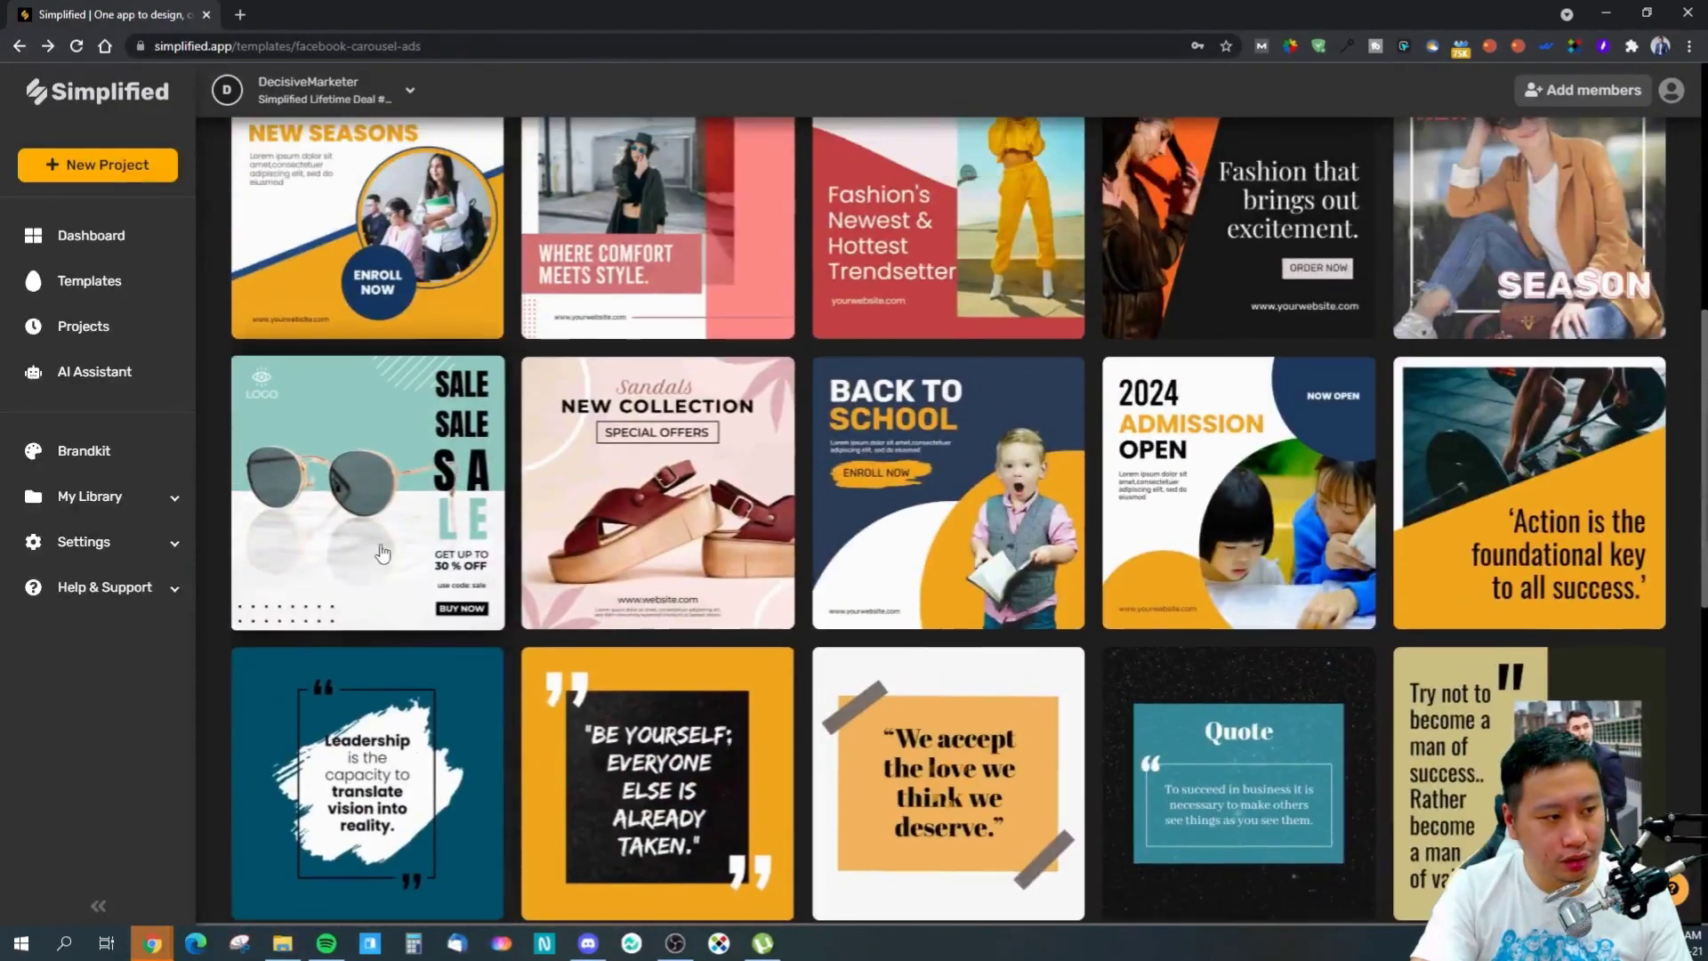
pyautogui.click(394, 531)
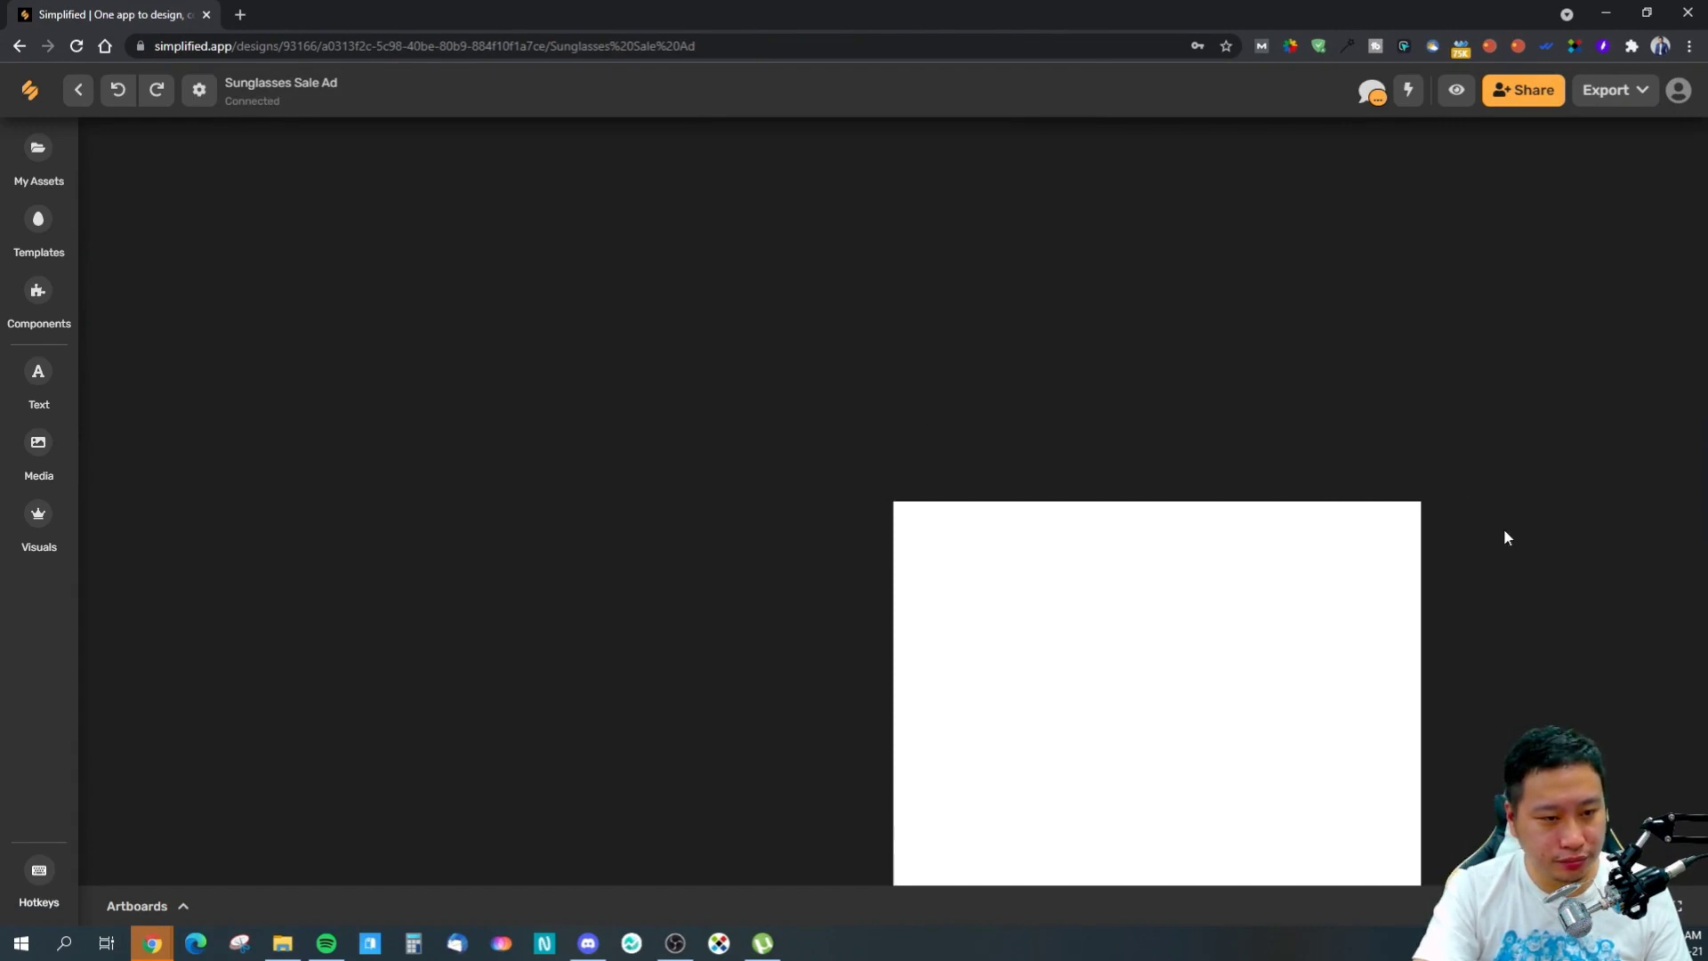
pyautogui.click(76, 48)
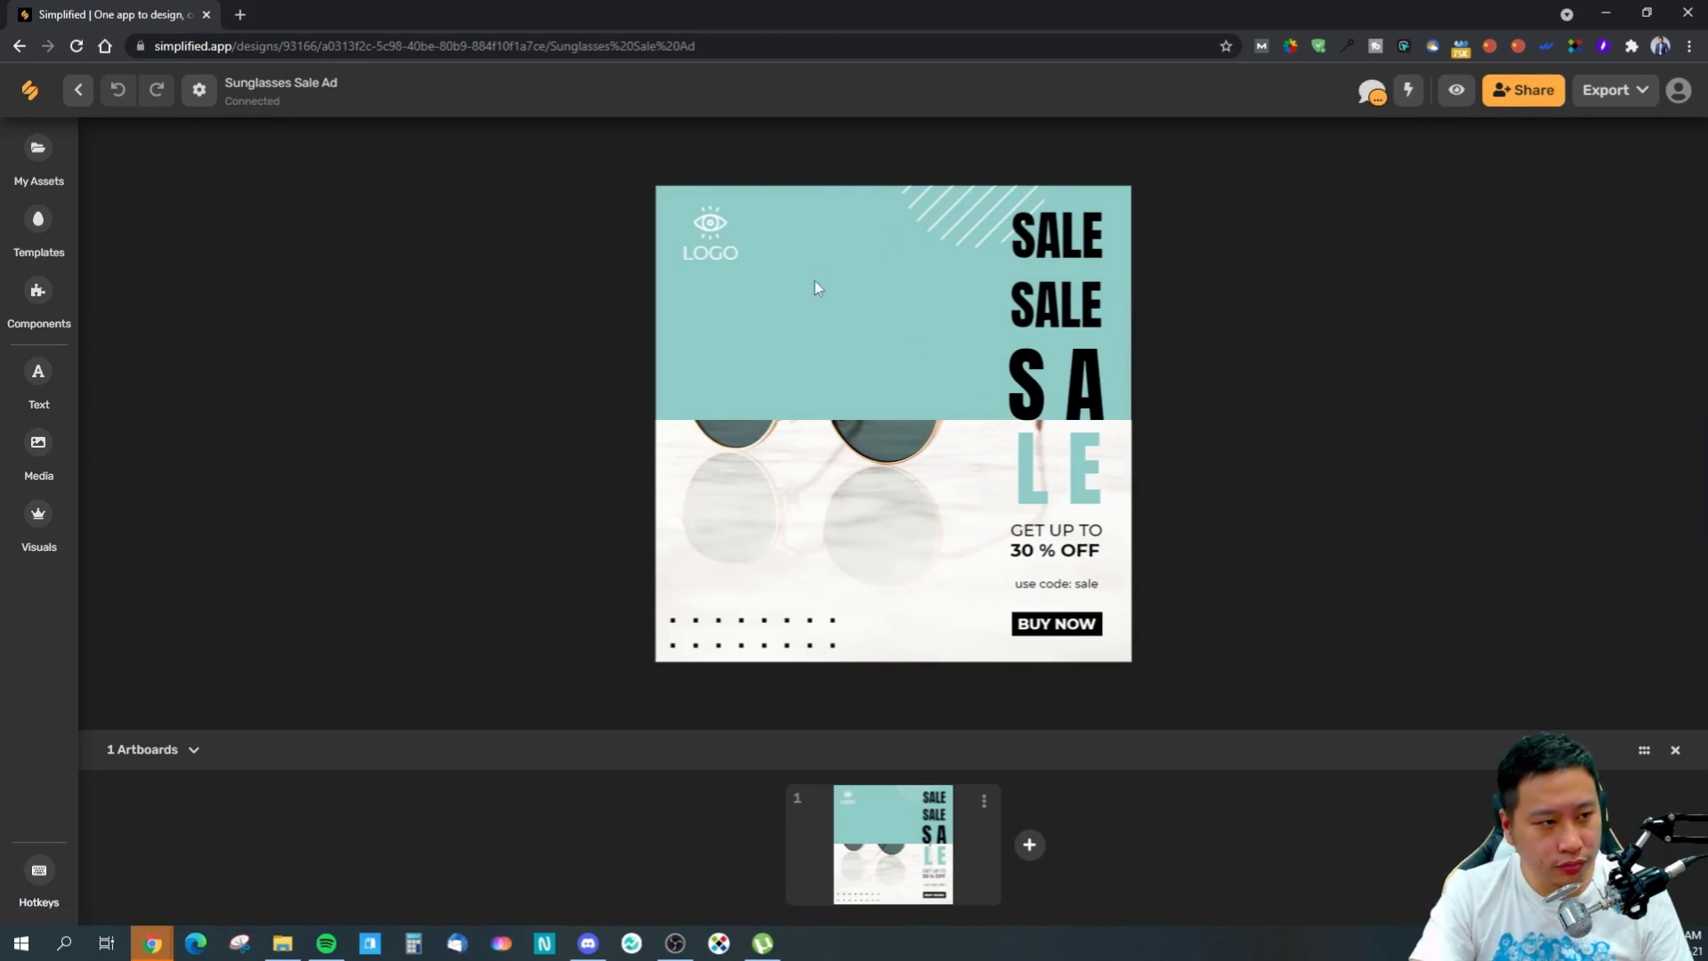
# - Shift the sunglasses image slightly on the artboard and deselect it
pyautogui.click(783, 452)
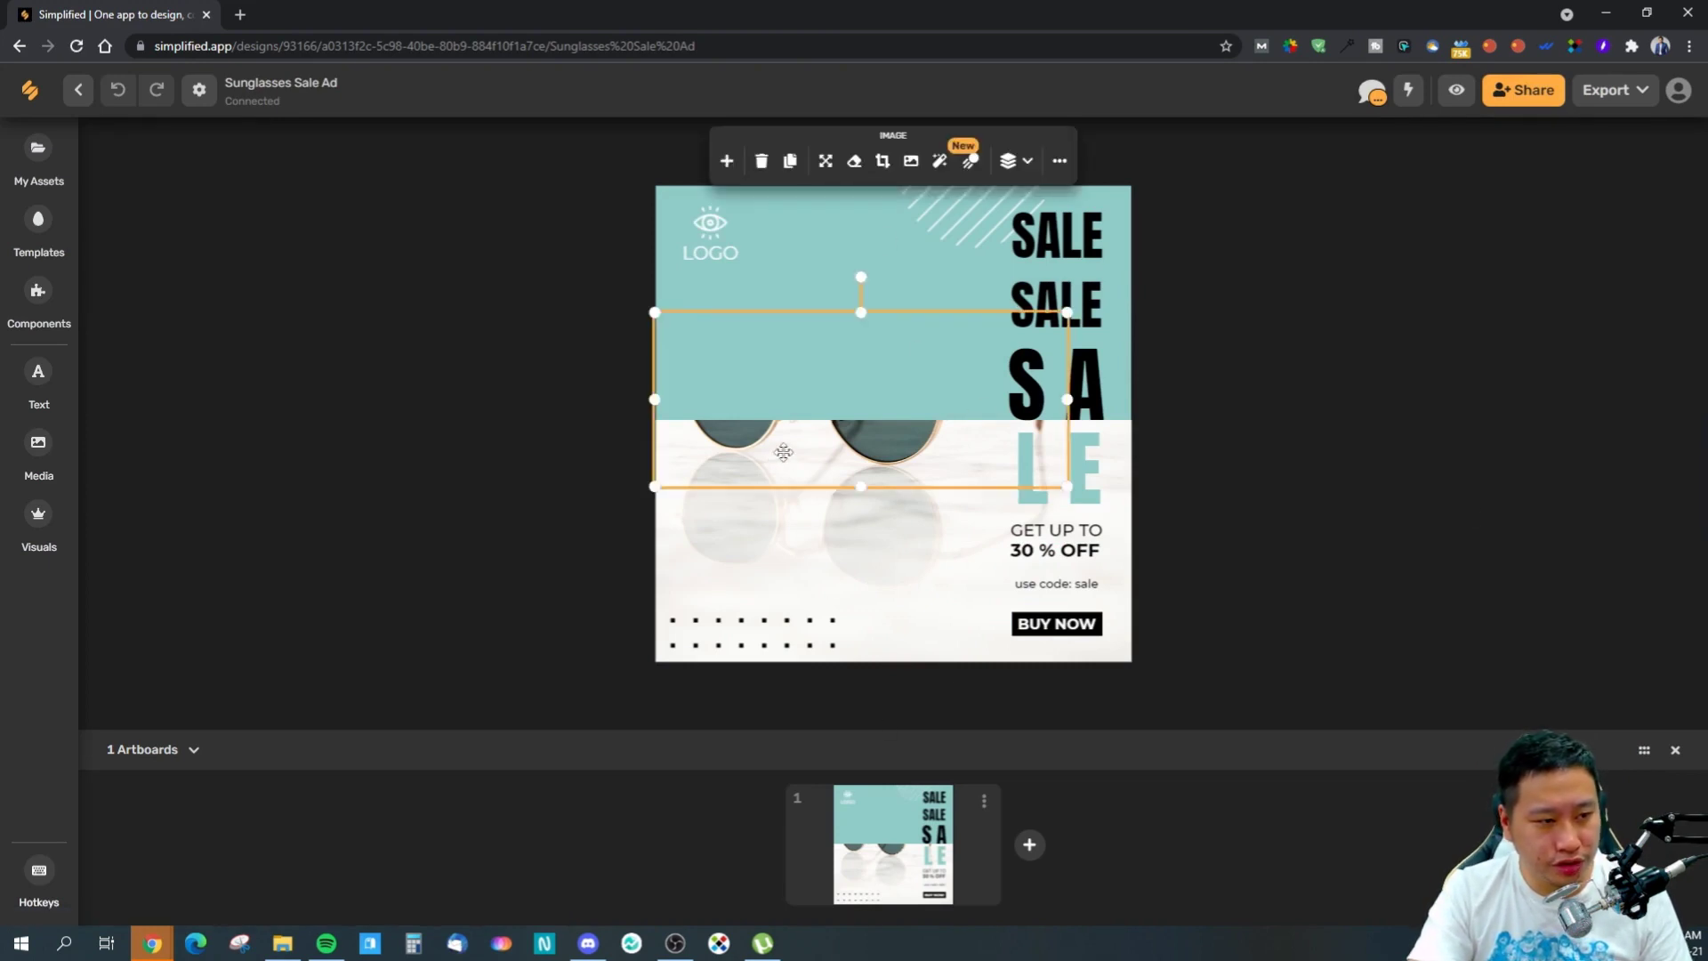
pyautogui.moveTo(878, 396); pyautogui.dragTo(903, 424)
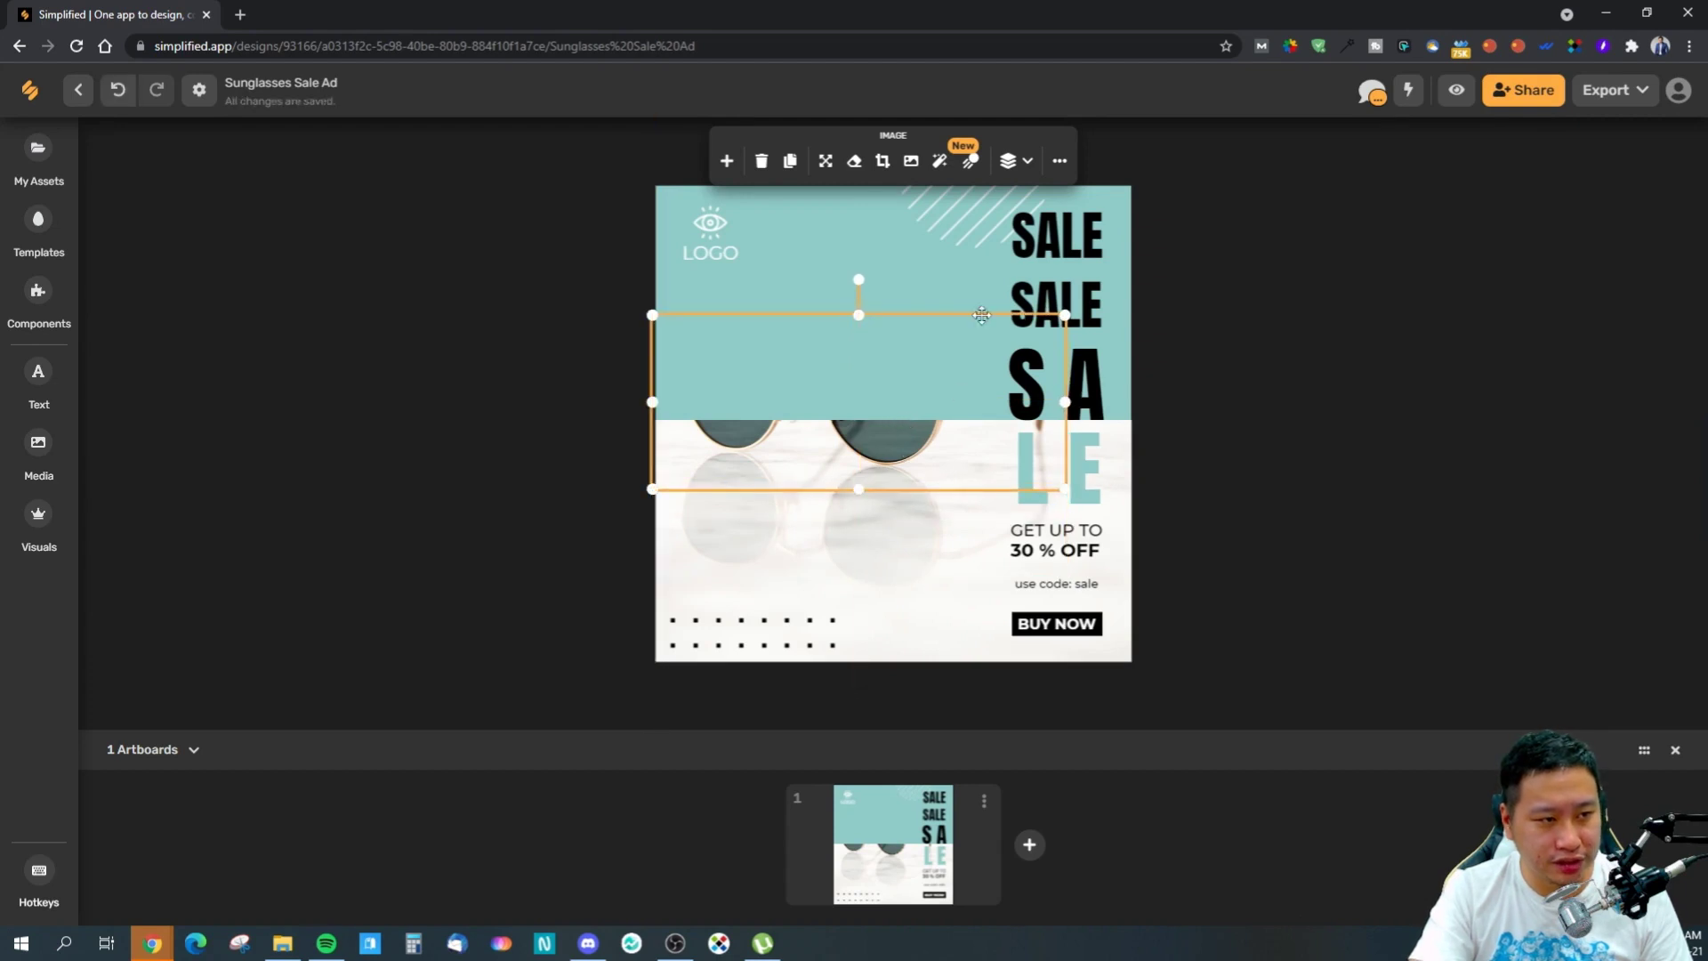
pyautogui.click(907, 264)
pyautogui.click(846, 281)
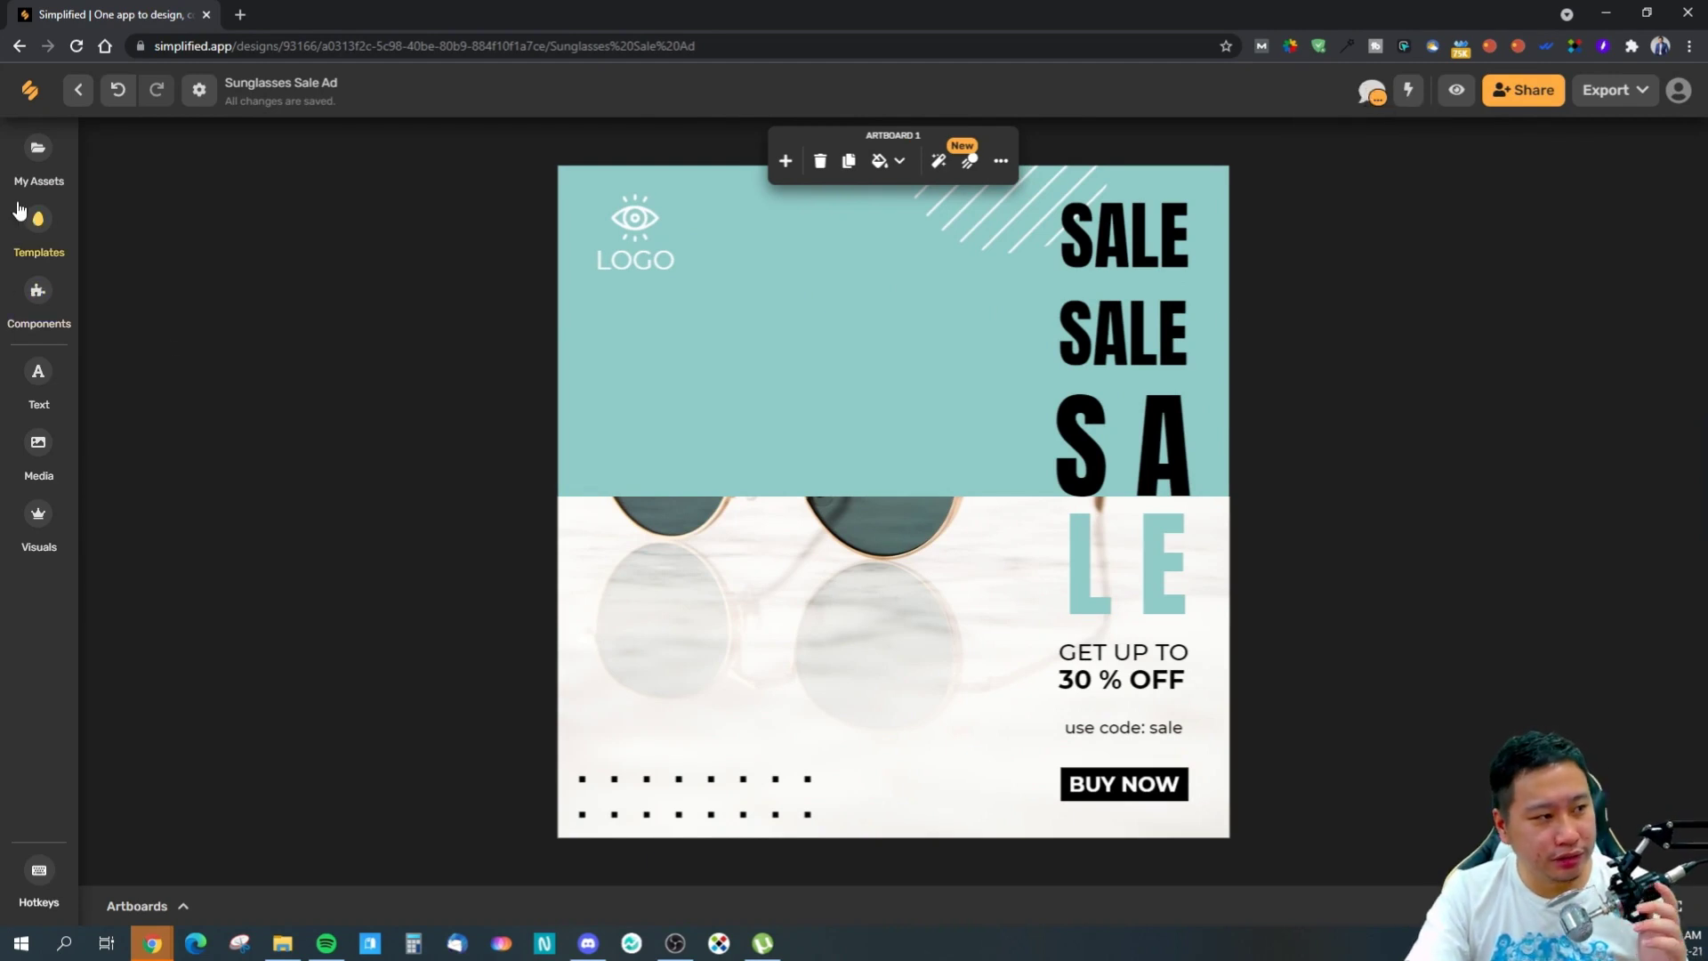
# - Try placing the Decisive Marketer logo with white lettering below the placeholder logo, and delete it
pyautogui.click(49, 184)
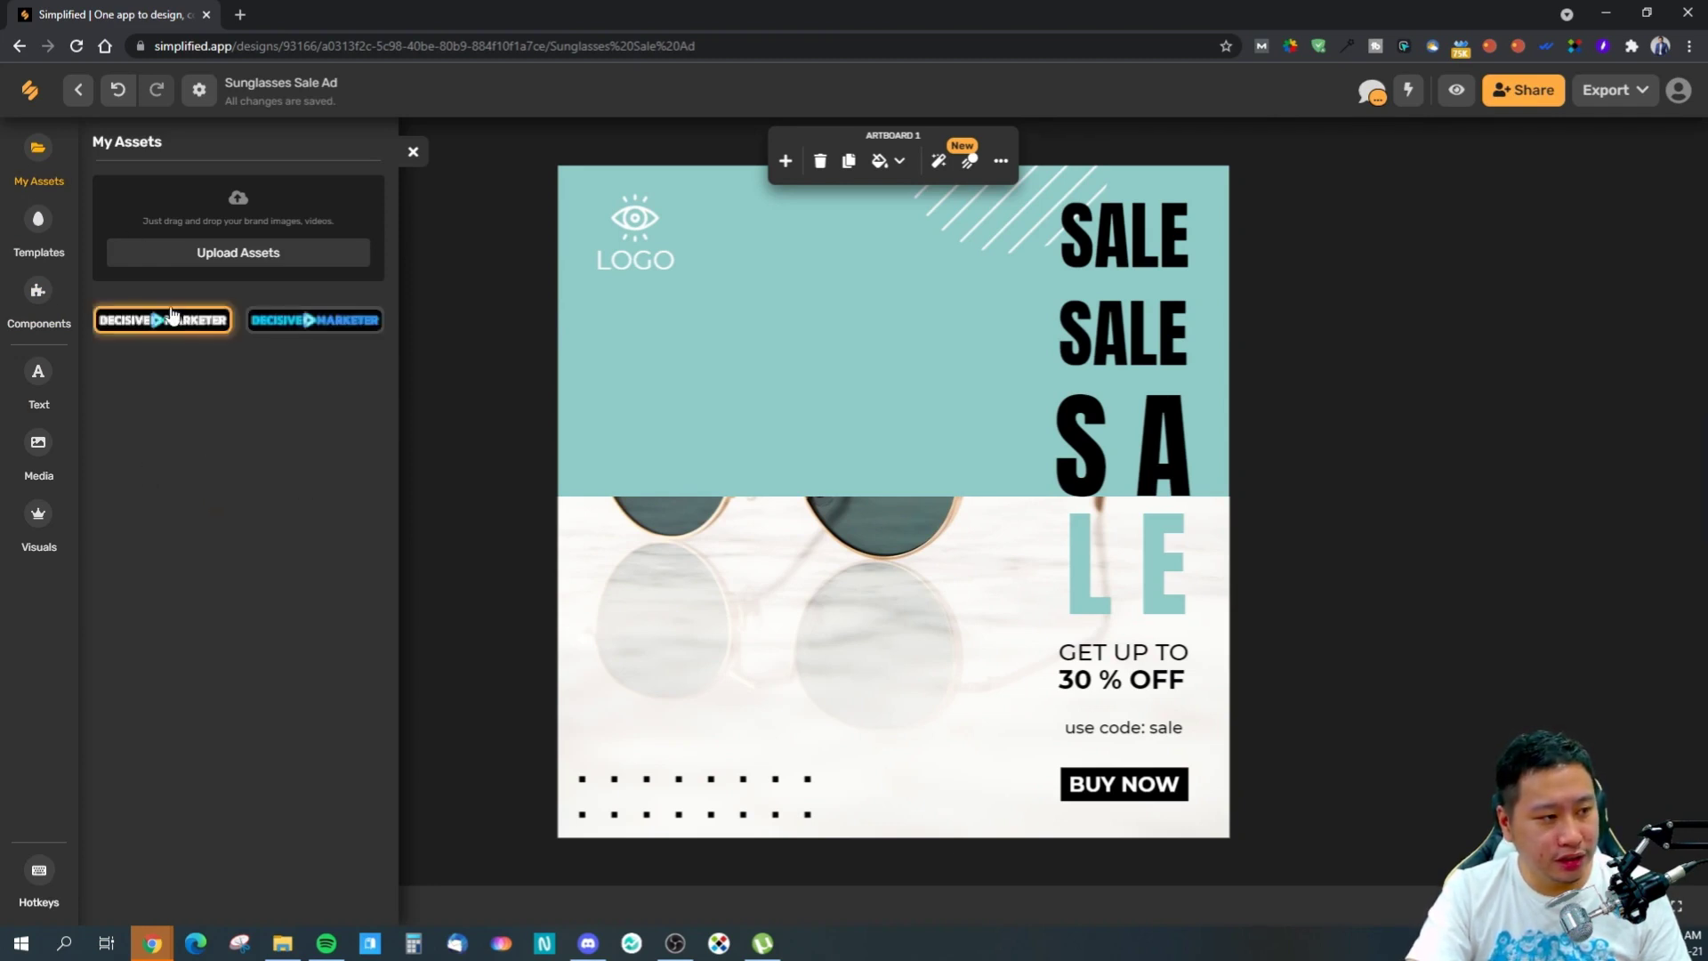
pyautogui.click(302, 324)
pyautogui.moveTo(755, 524); pyautogui.dragTo(694, 390)
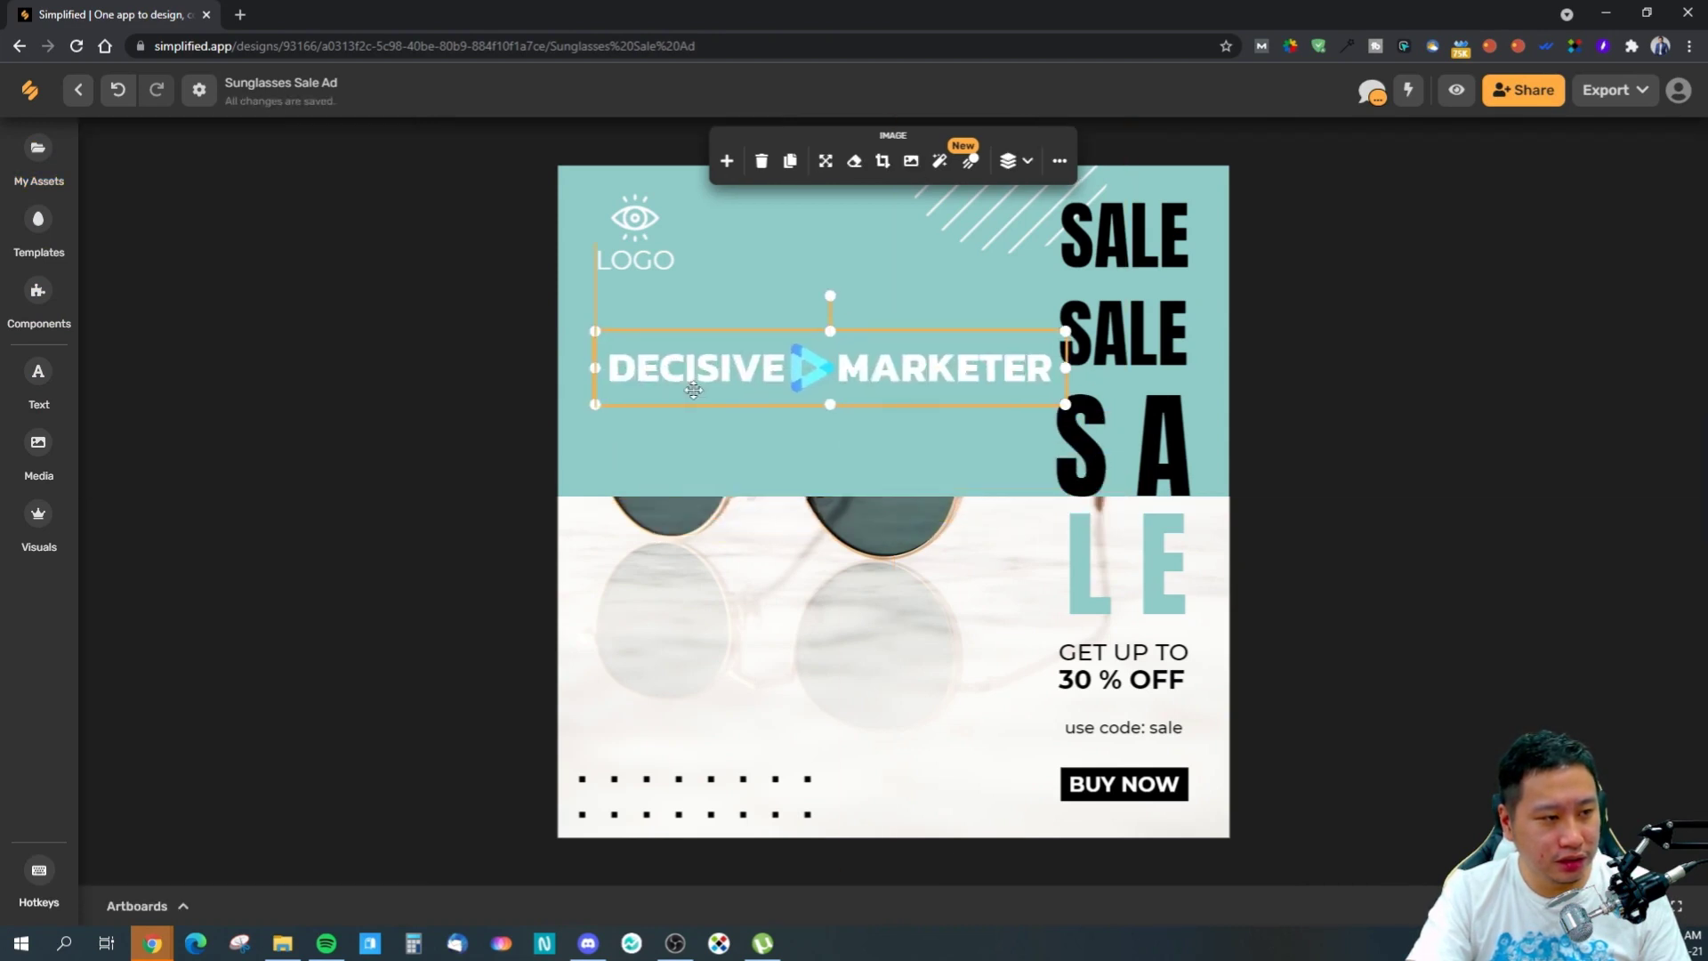
pyautogui.press('Delete')
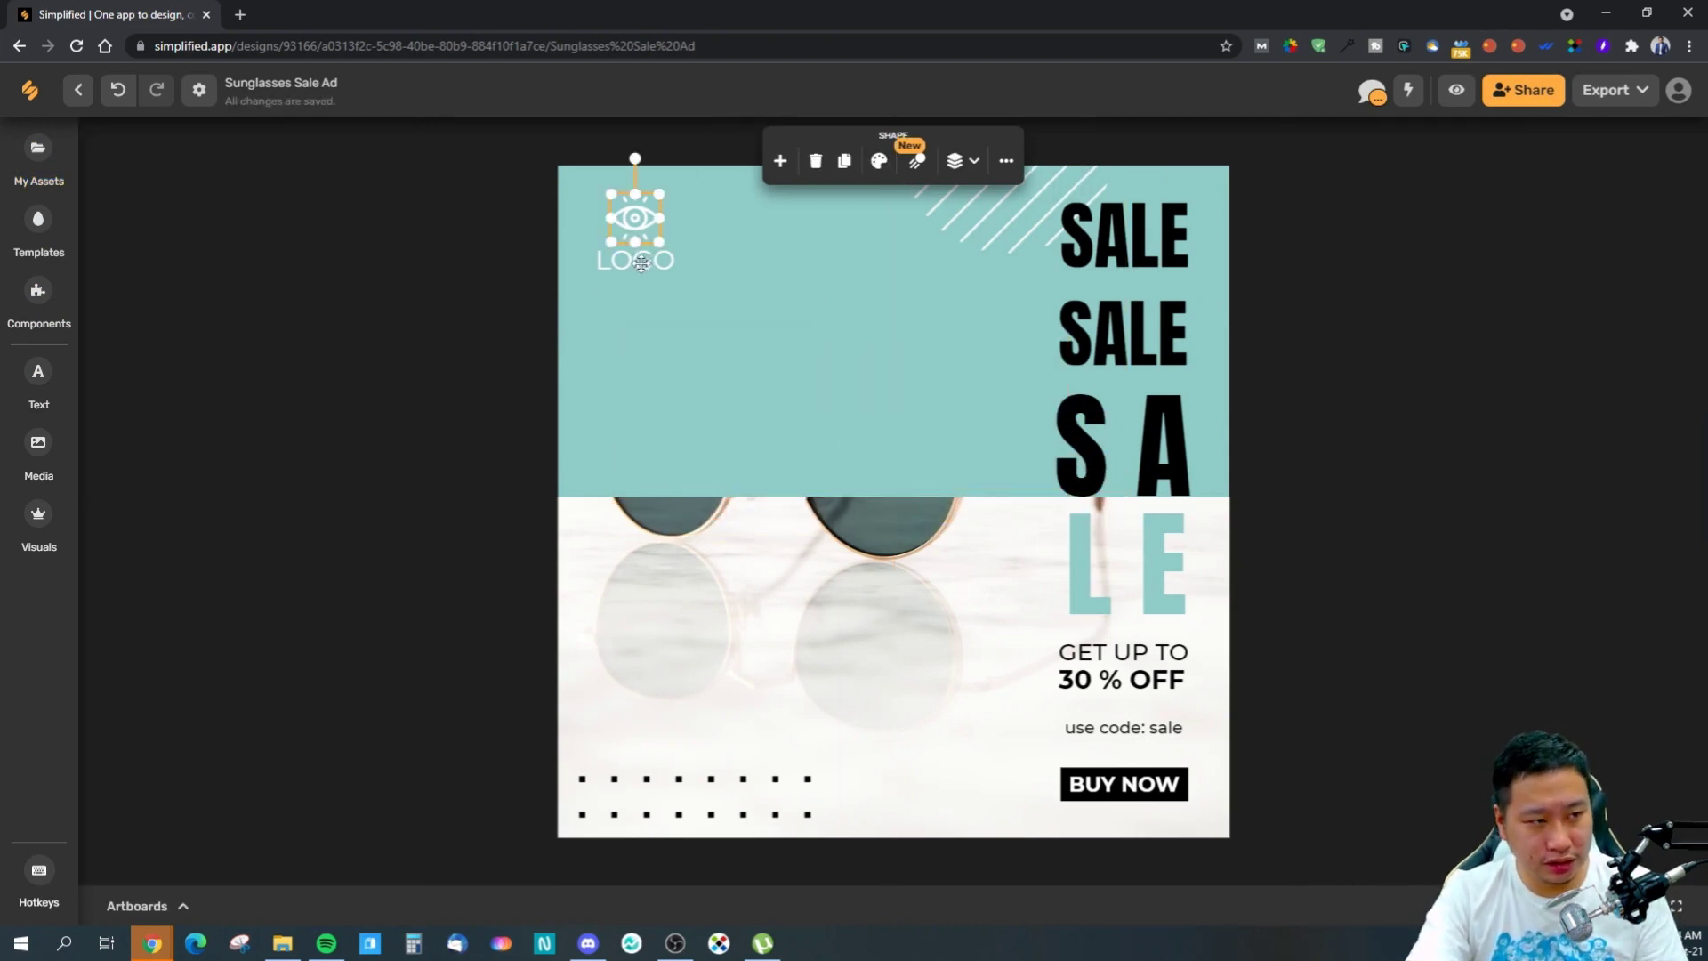
# - Delete the placeholder LOGO text and the eye icon from the ad's upper-left corner
pyautogui.click(627, 262)
pyautogui.press('Delete')
pyautogui.click(634, 218)
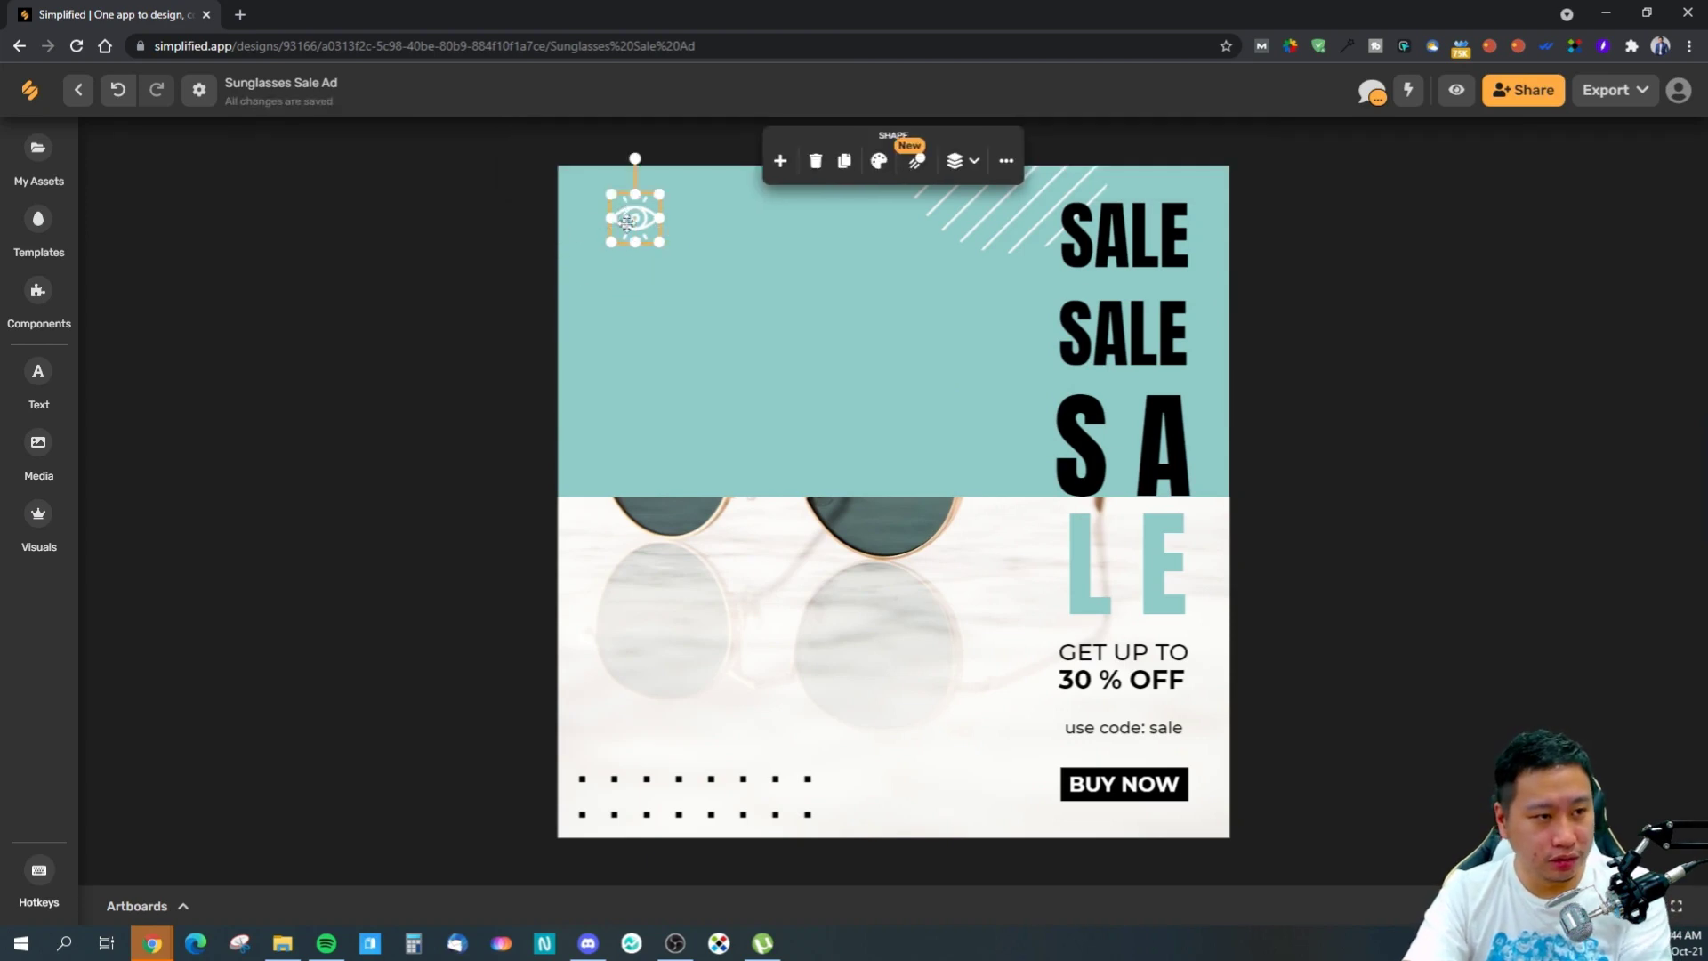
pyautogui.press('Delete')
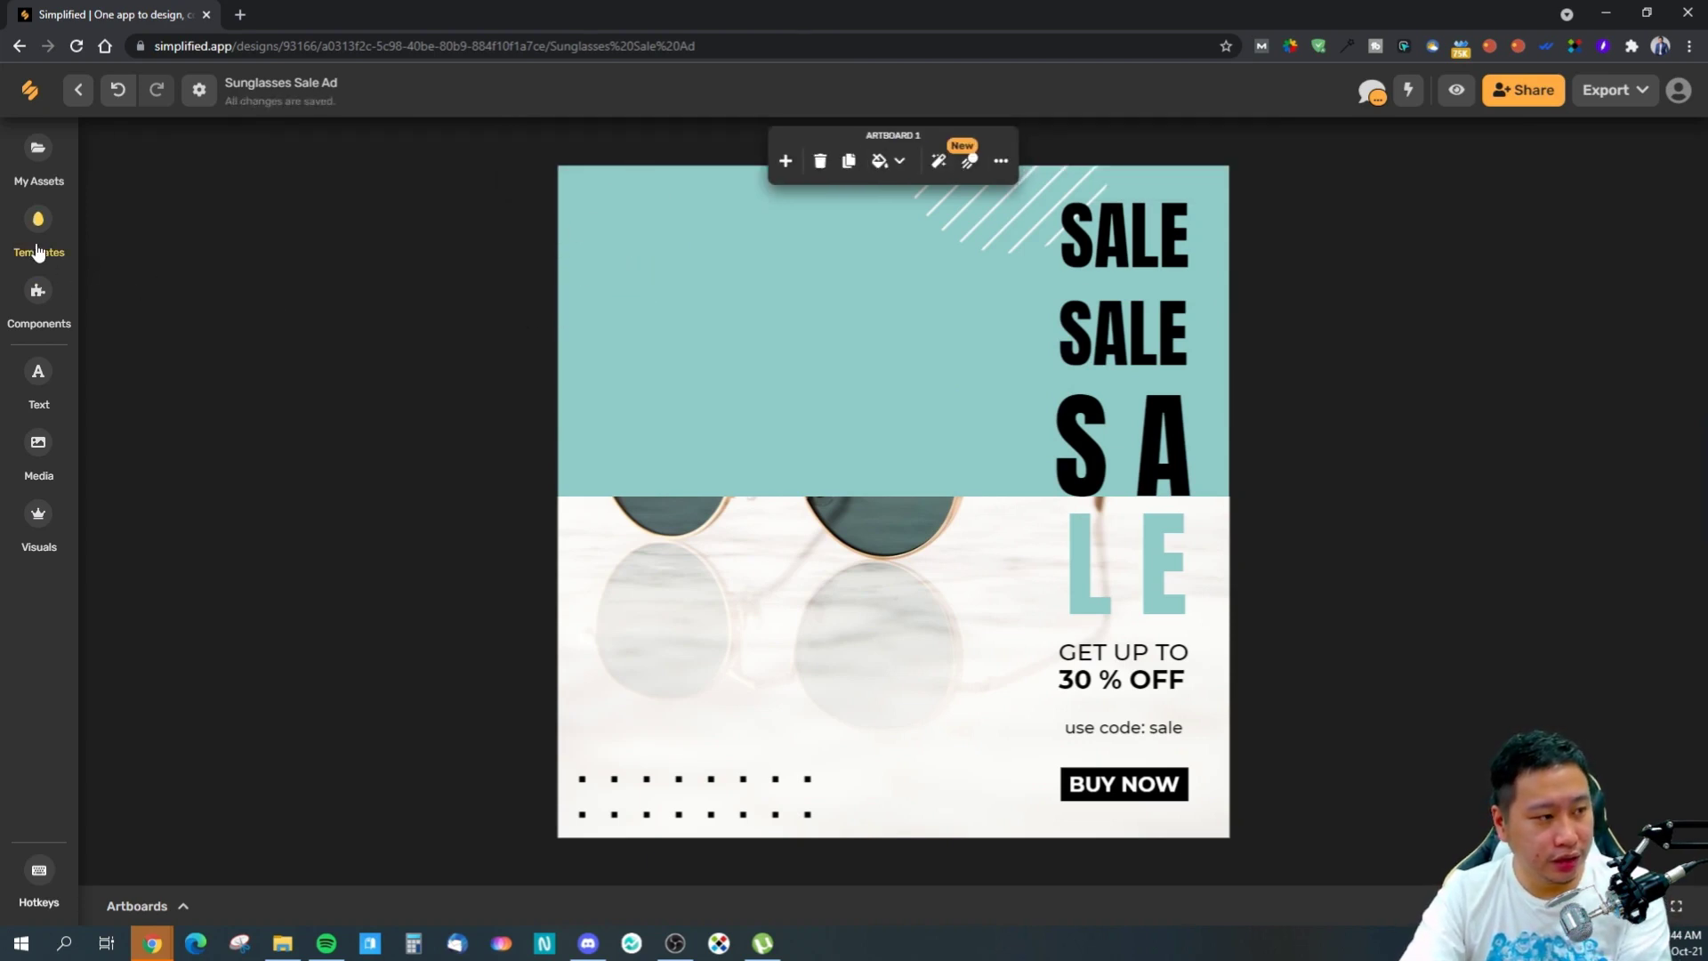
# - Insert the Decisive Marketer logo with white lettering from the uploaded assets and scale it down in the ad's upper-left corner
pyautogui.click(37, 169)
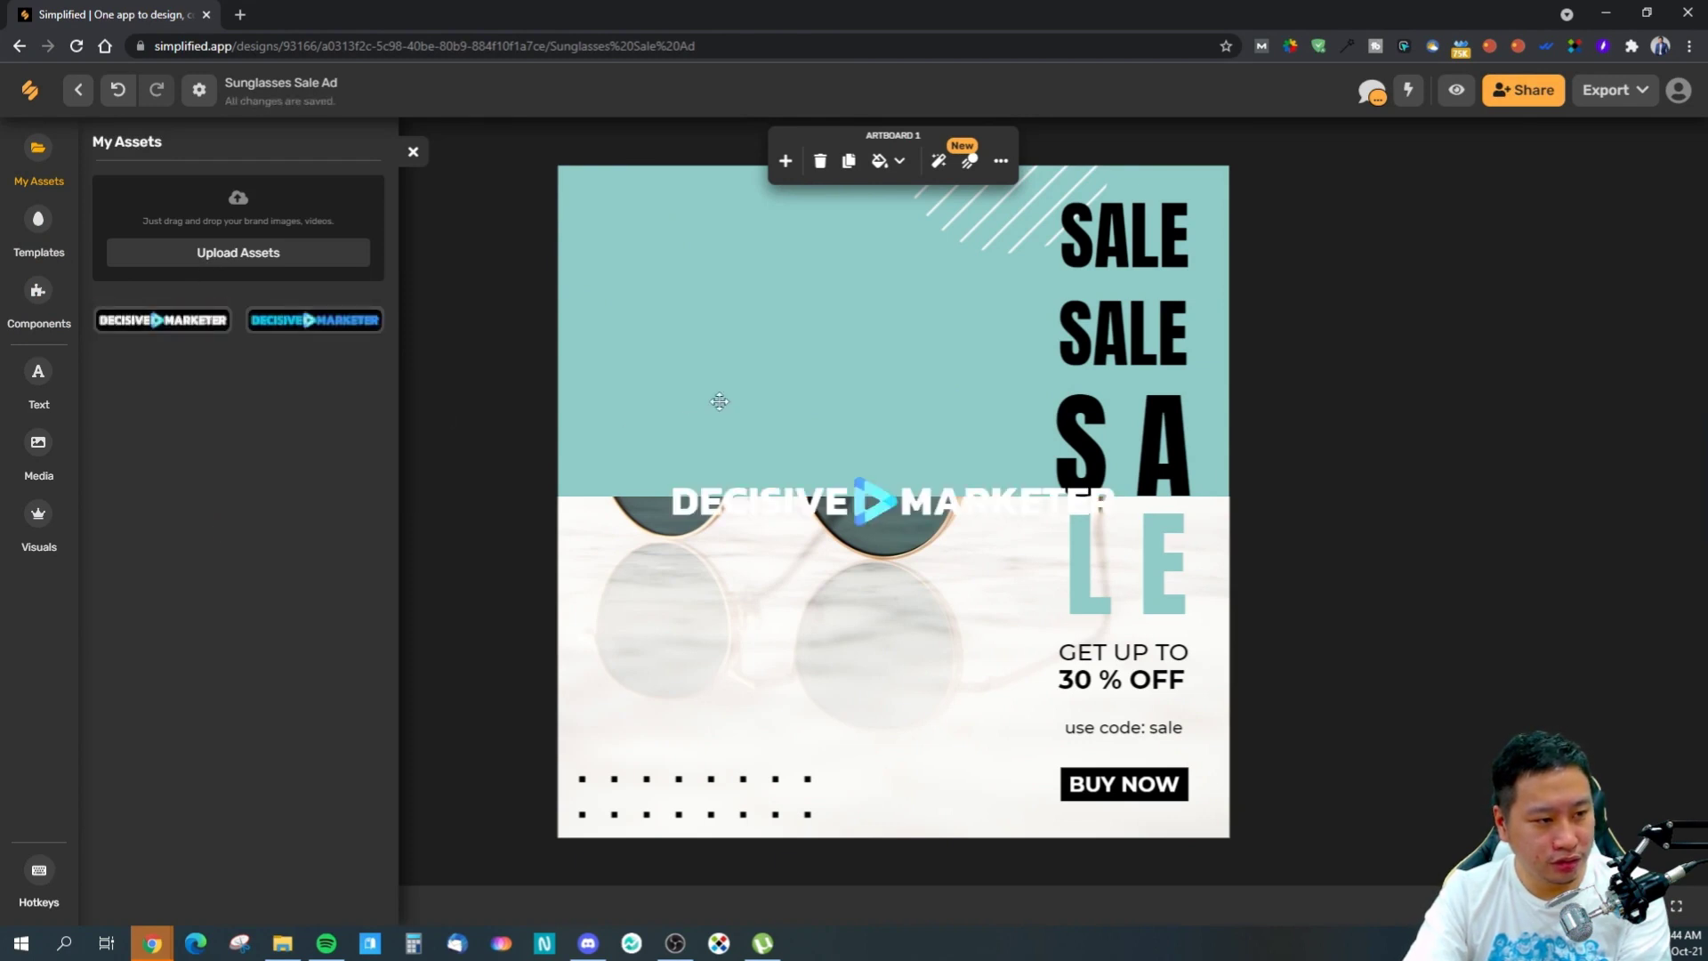
pyautogui.moveTo(778, 505); pyautogui.dragTo(697, 229)
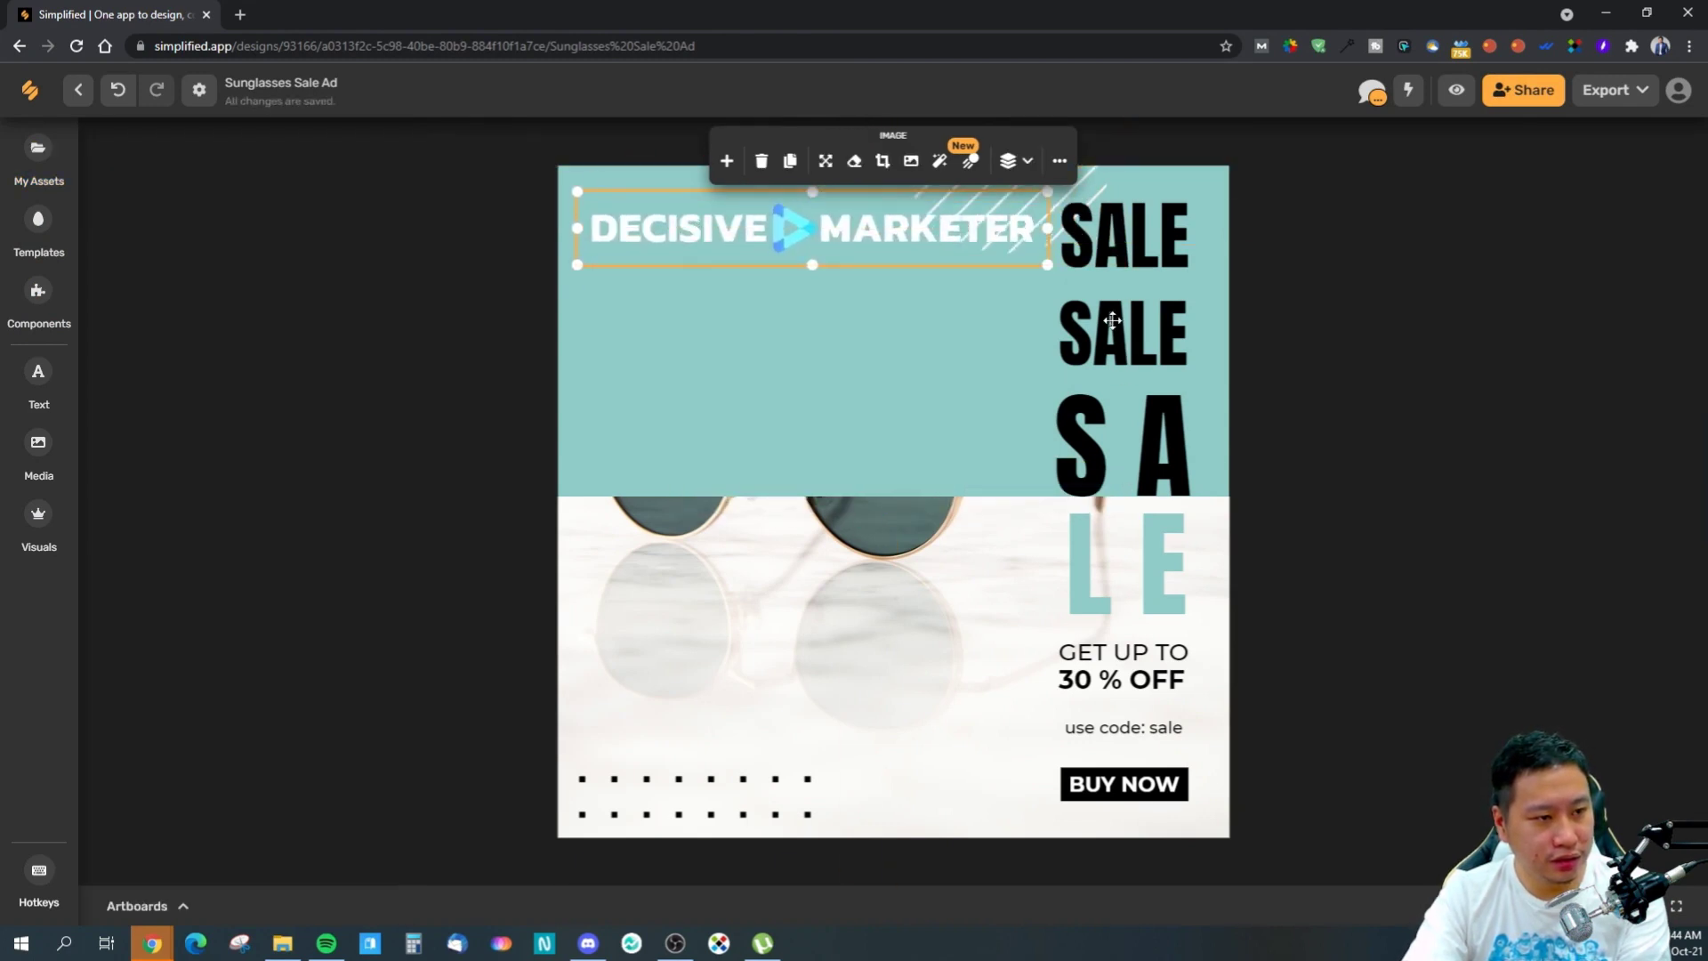
pyautogui.moveTo(1048, 266); pyautogui.dragTo(824, 221)
pyautogui.click(1262, 359)
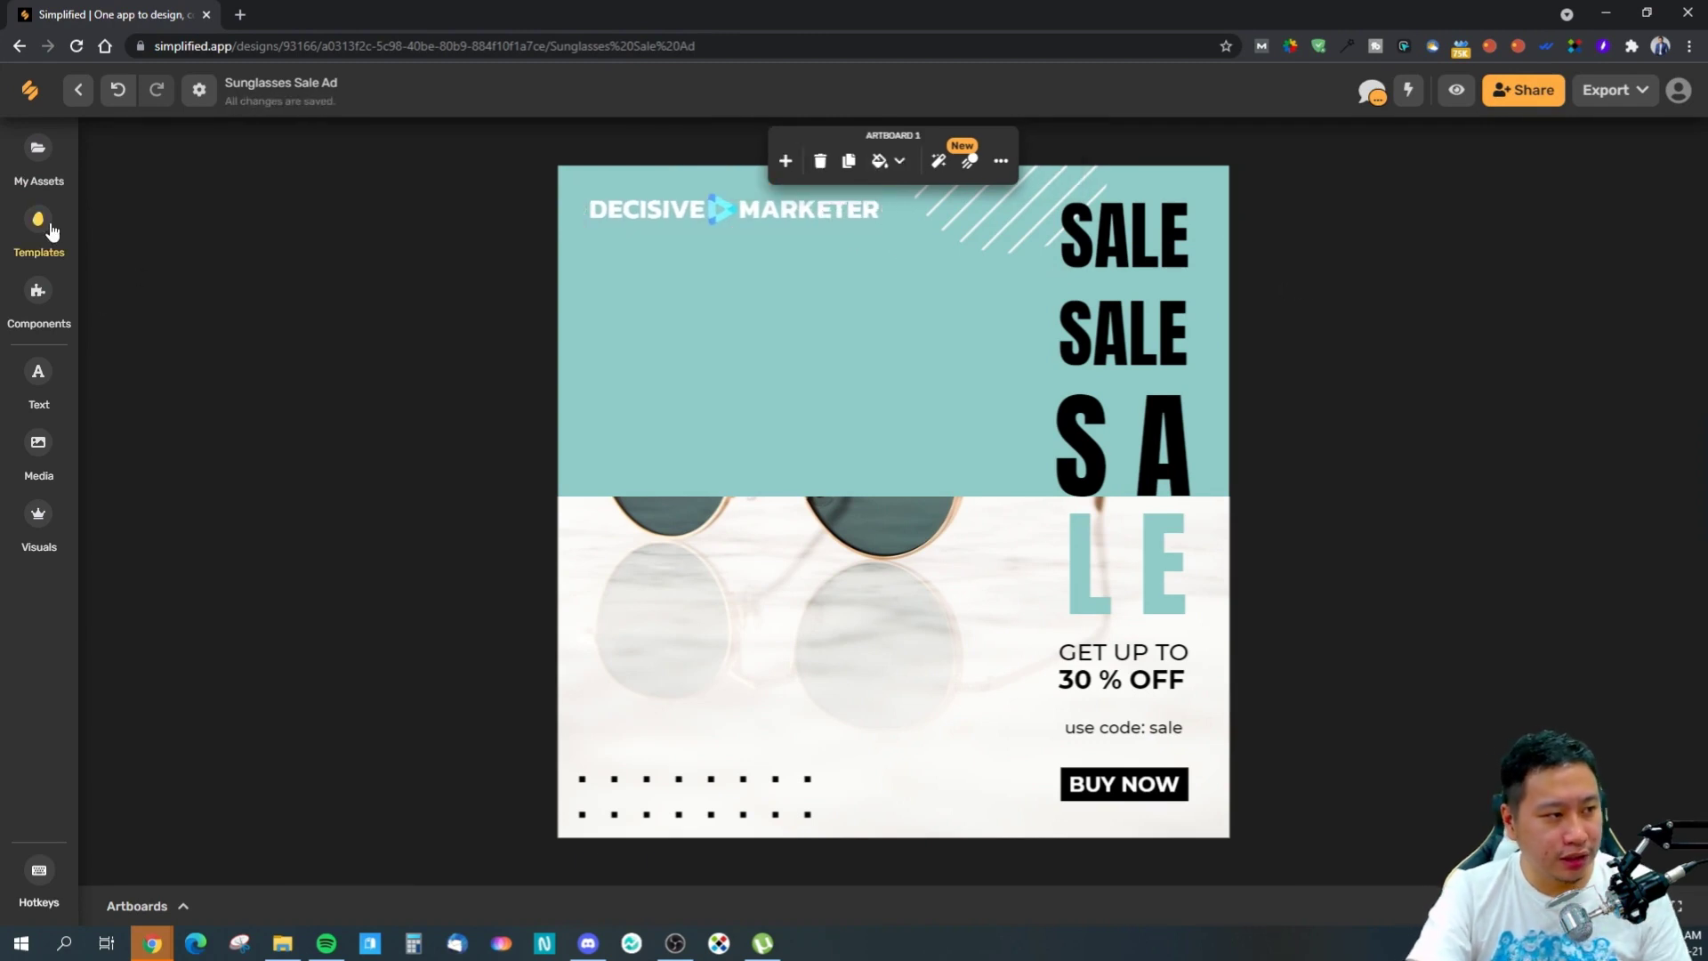
# - Add the Endless Vacation Rentals template from the Social Media category to the design as a second artboard
pyautogui.click(38, 223)
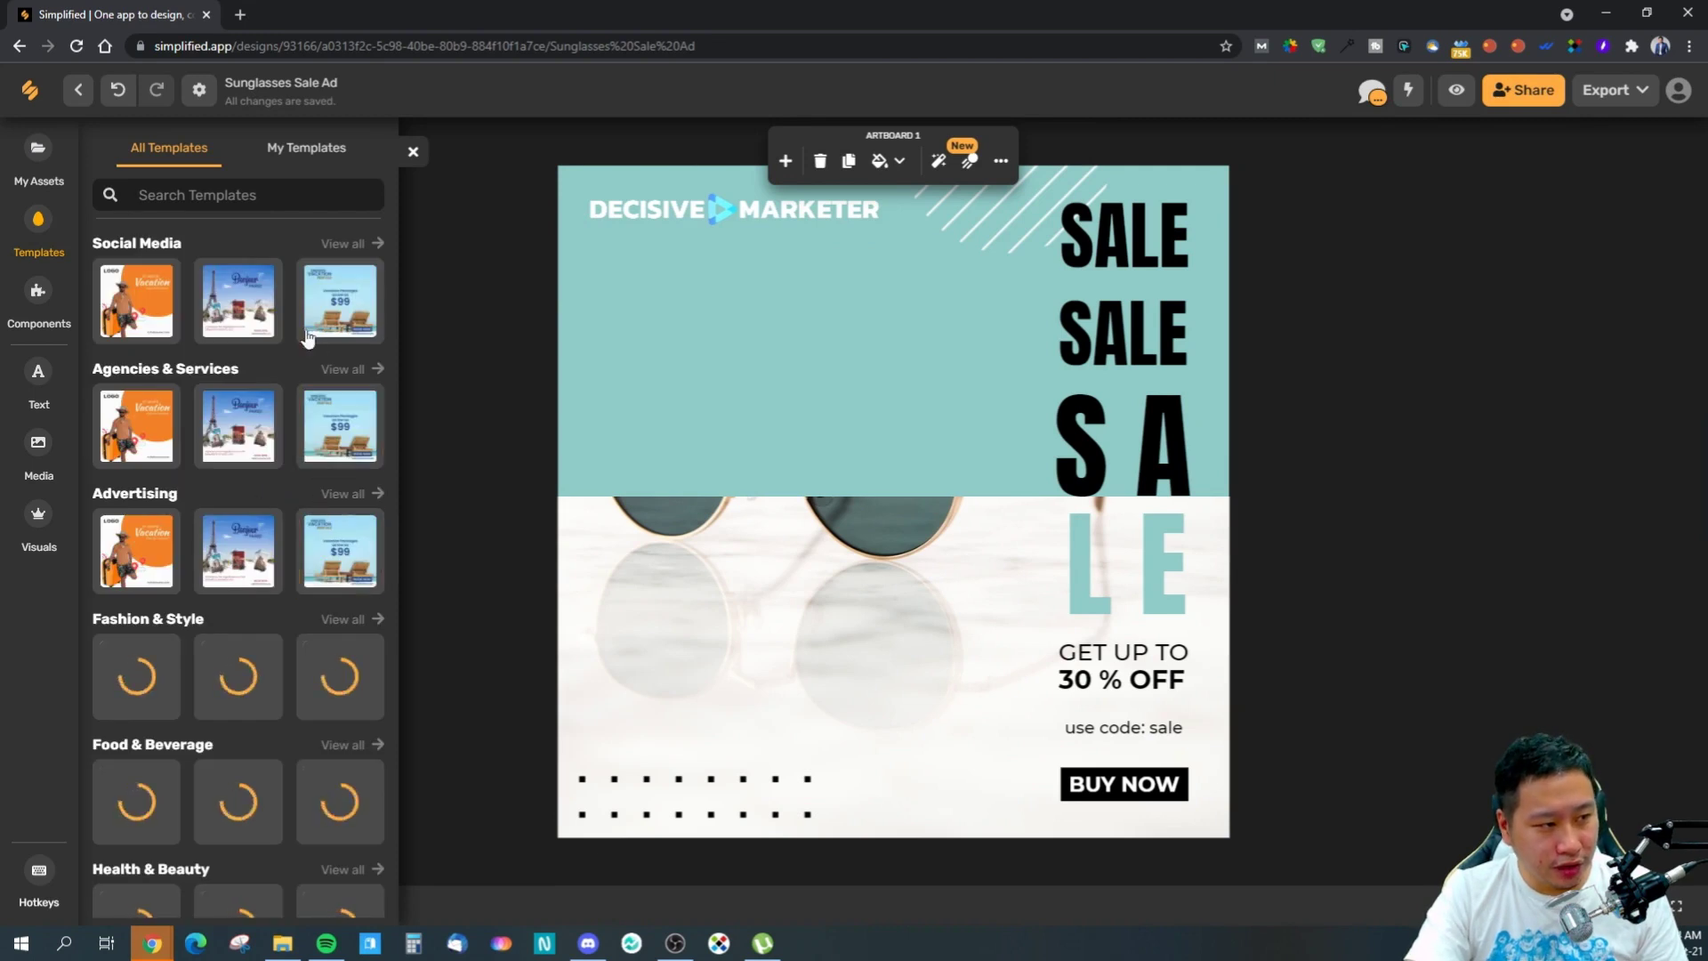
pyautogui.click(331, 303)
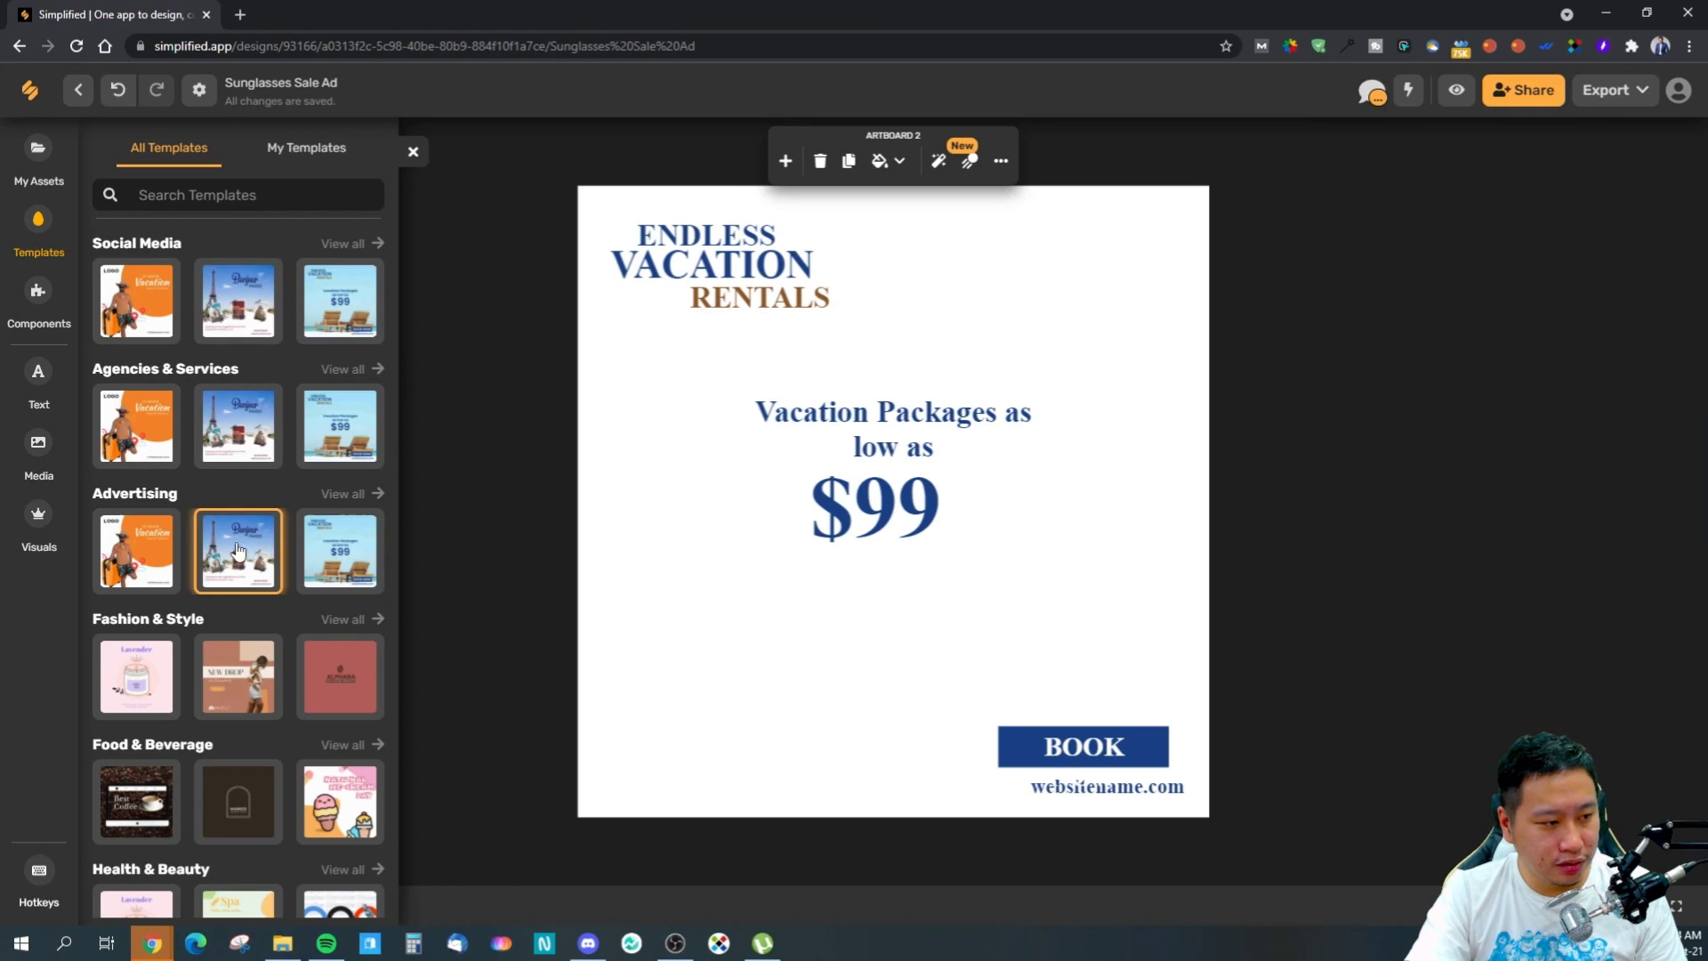
pyautogui.scroll(-2, 1401, 571)
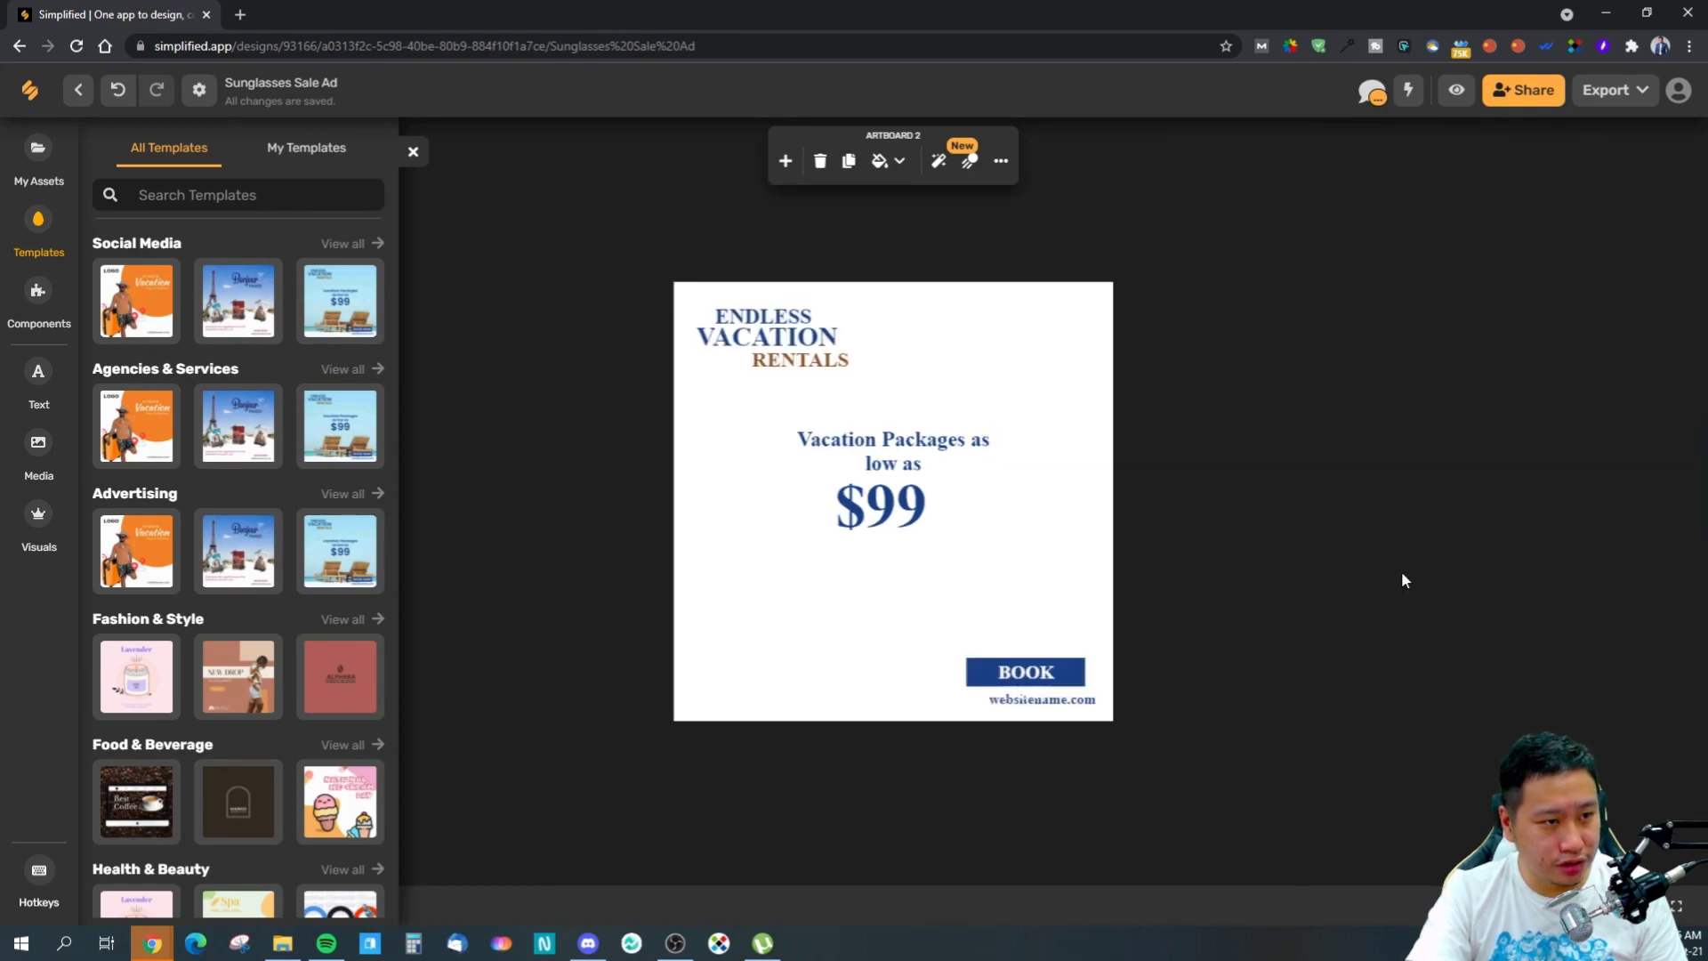
# - Add the Bonjour Paris template from the Social Media category as a third artboard and select its background image
pyautogui.scroll(1, 1401, 571)
pyautogui.click(828, 609)
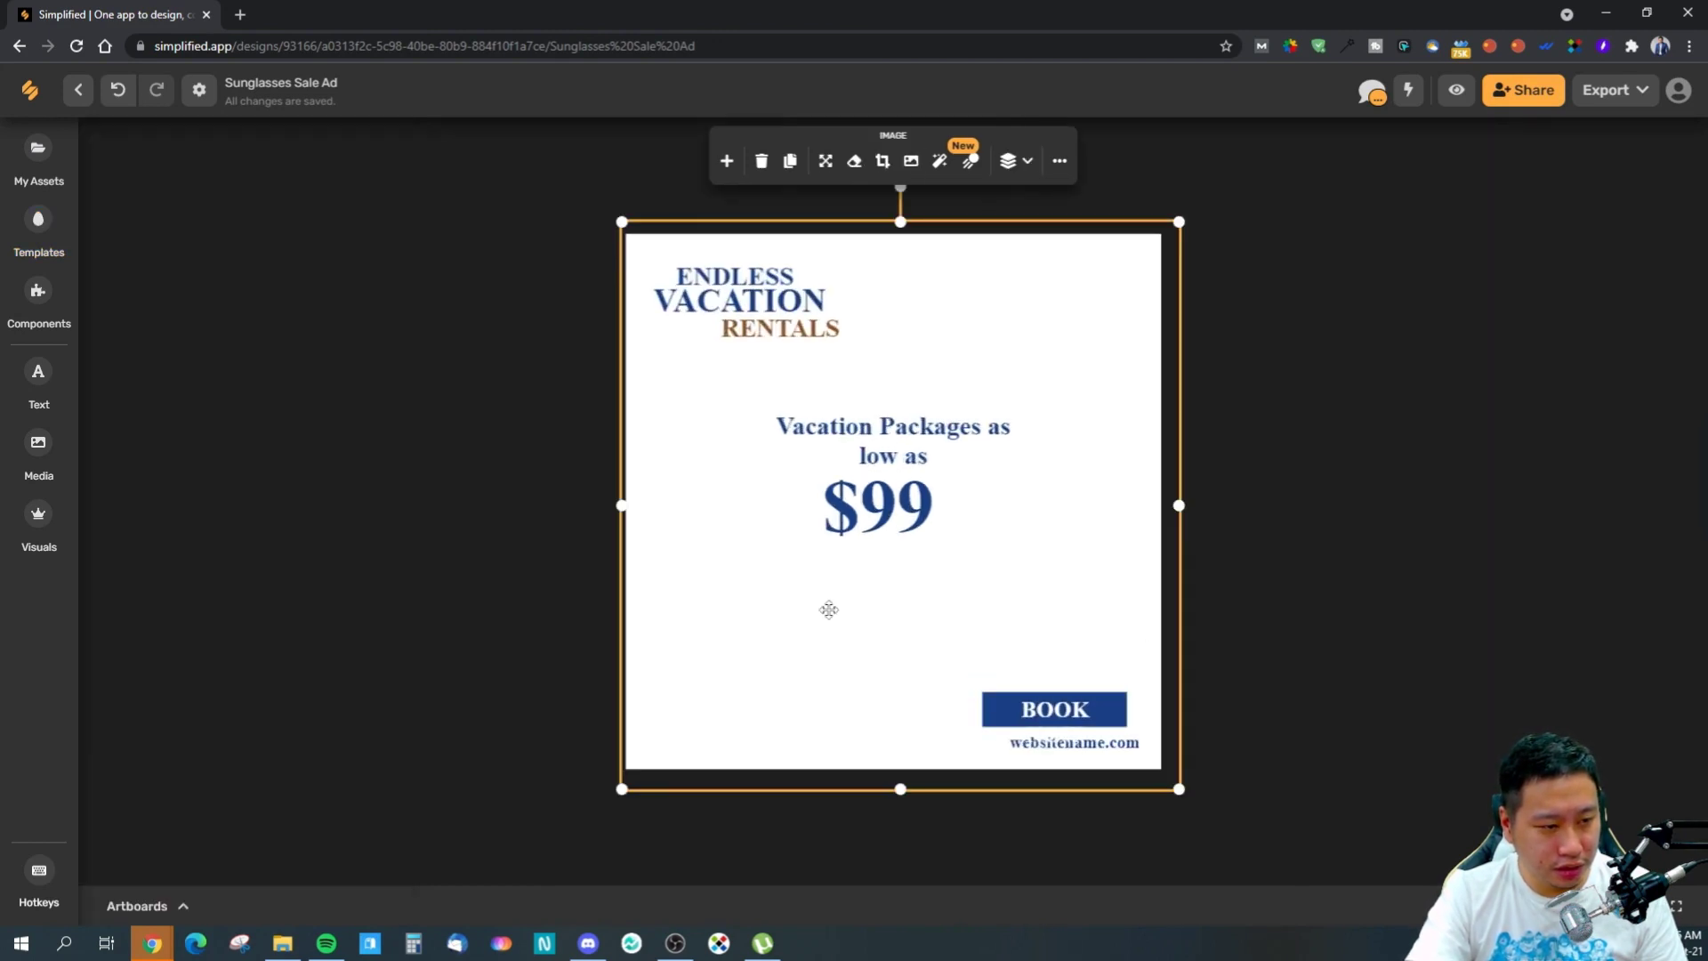
pyautogui.click(38, 229)
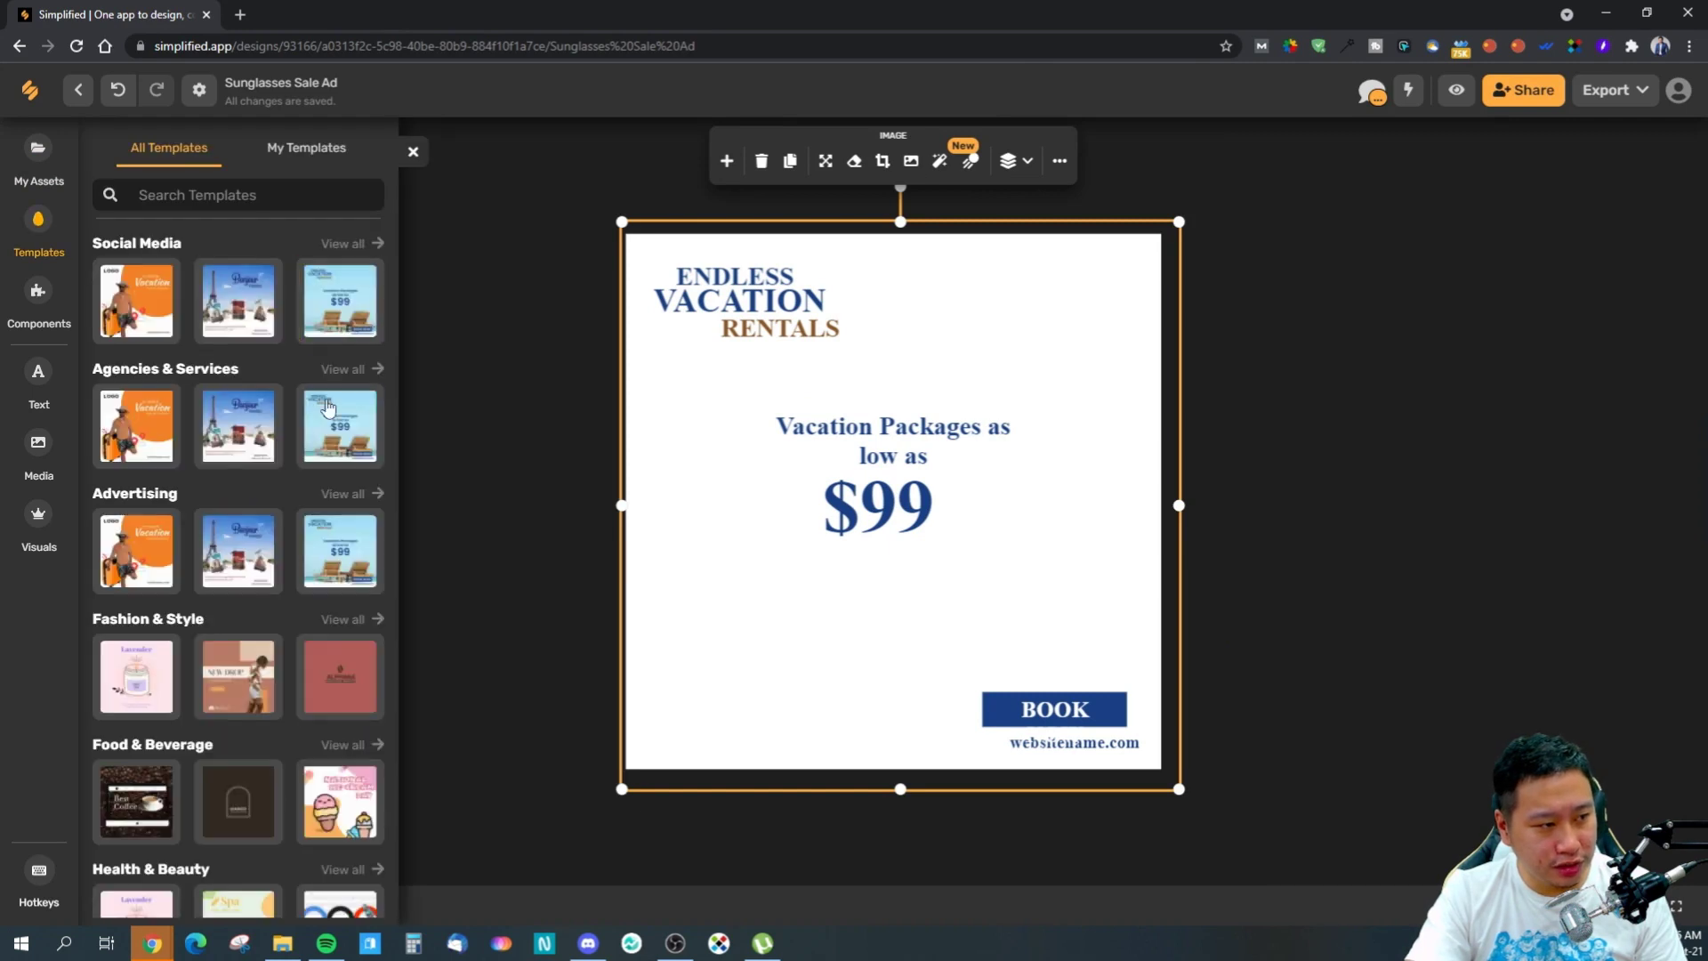
pyautogui.click(221, 319)
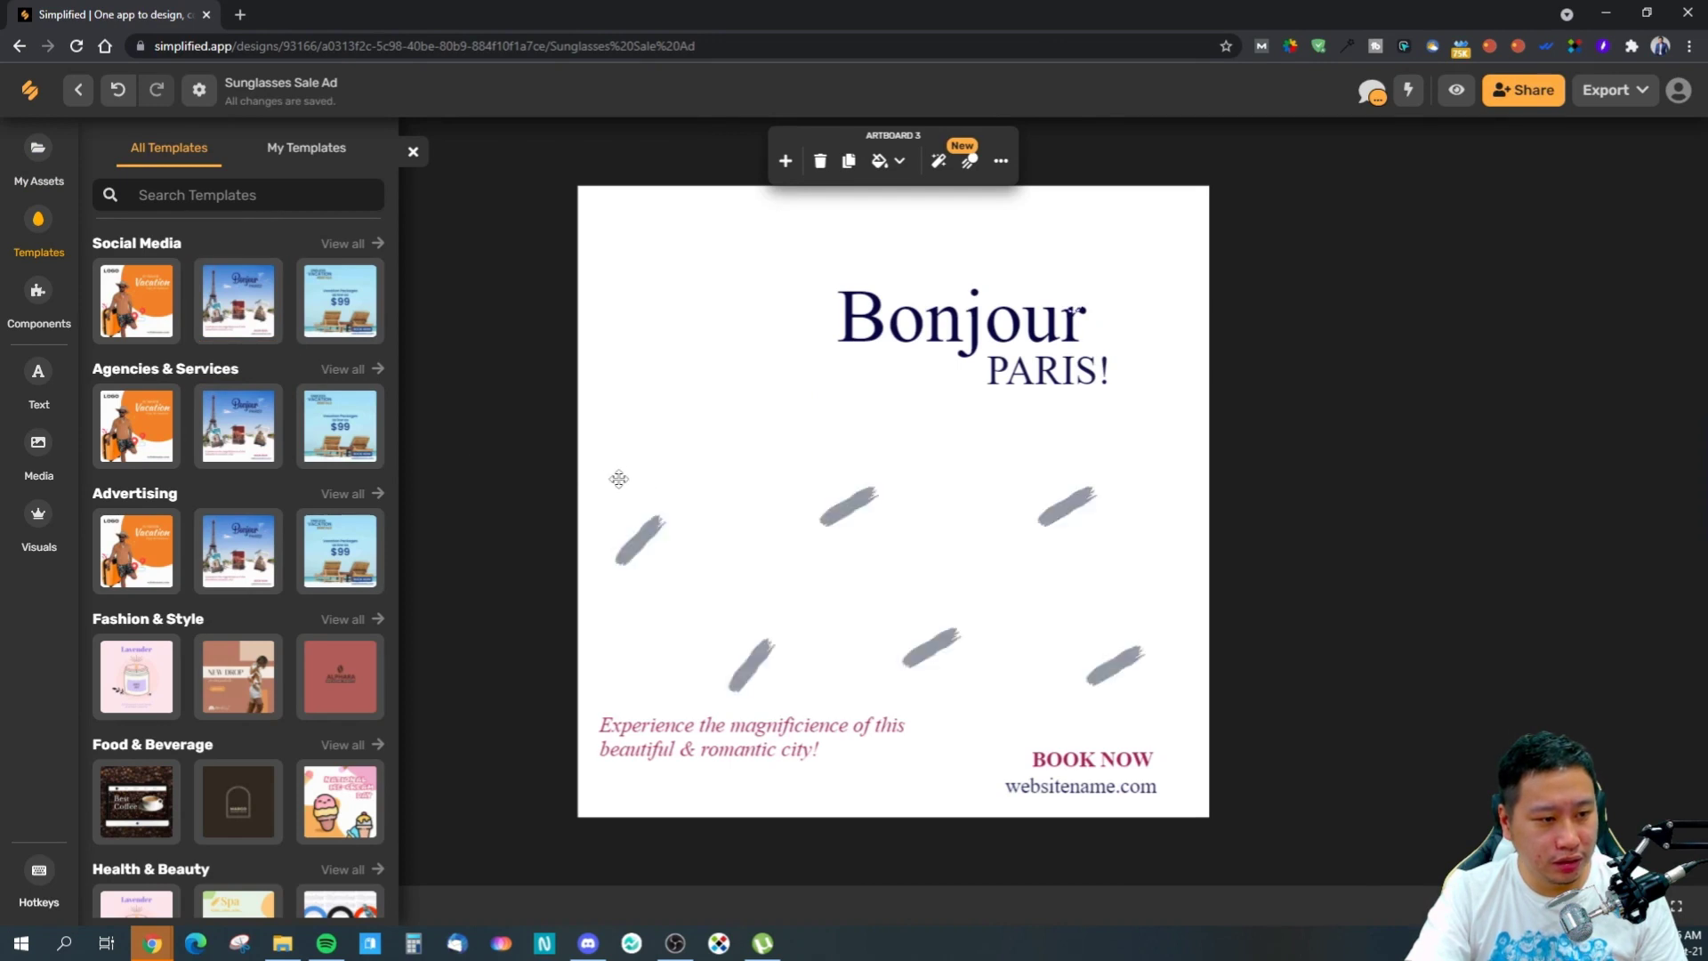
pyautogui.moveTo(659, 463); pyautogui.dragTo(647, 282)
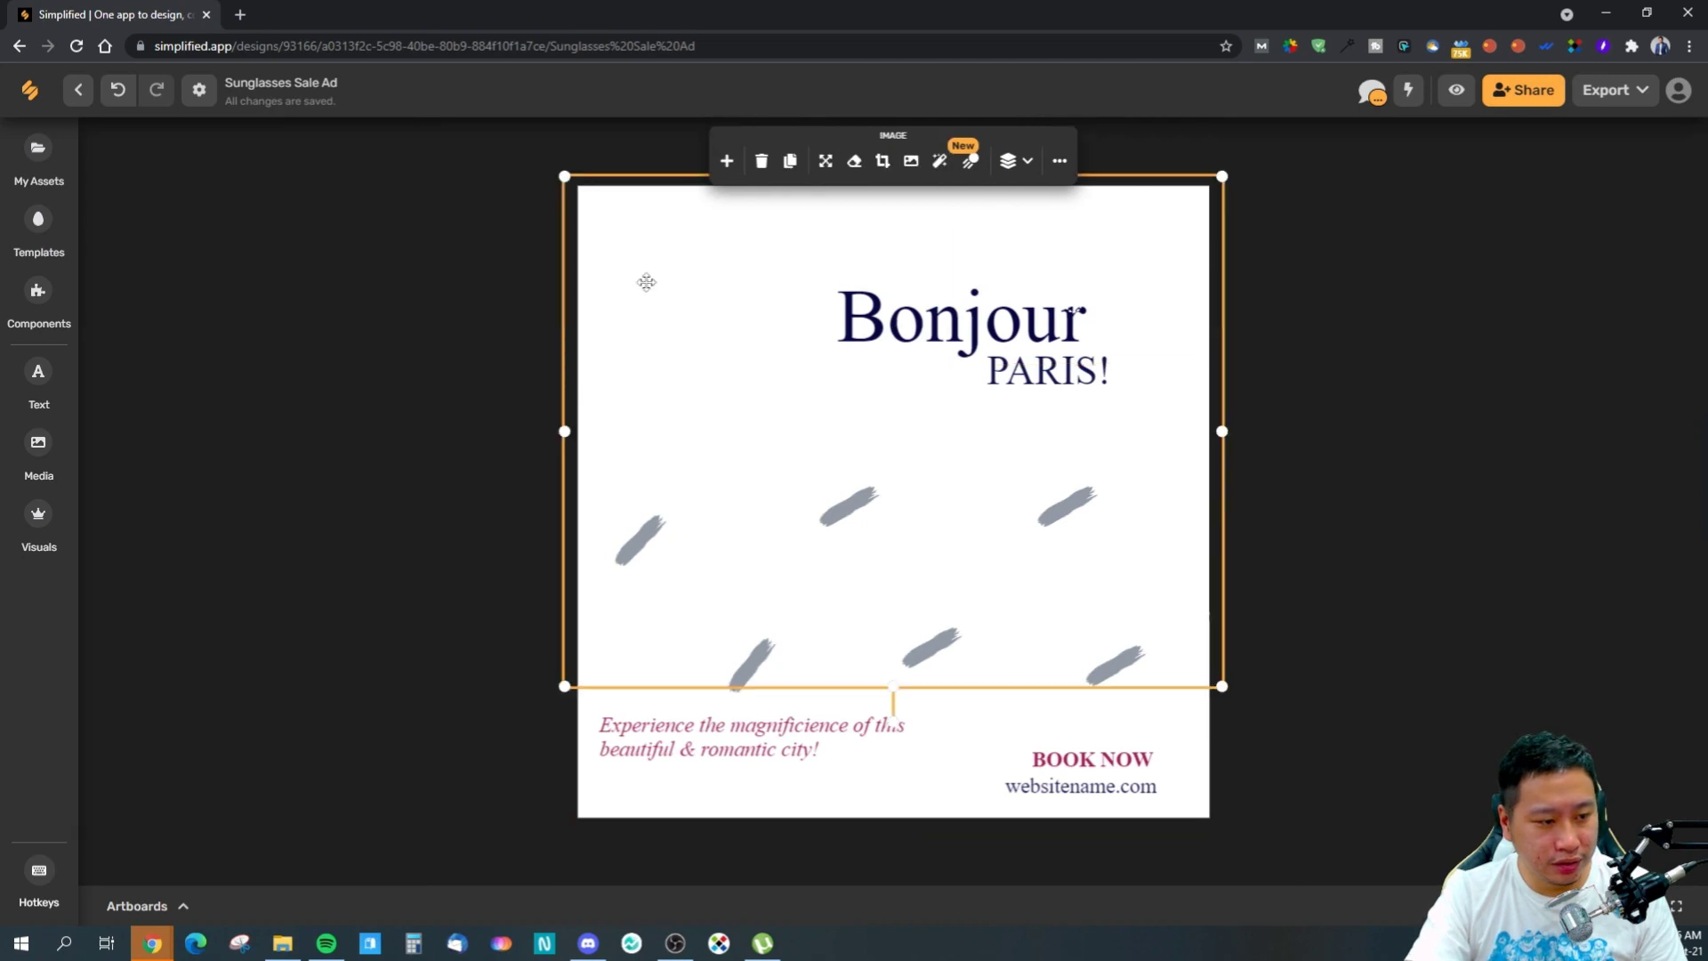
# - Add the Lavender candle and New Drop templates from the Fashion & Style category as two new artboards
pyautogui.click(38, 227)
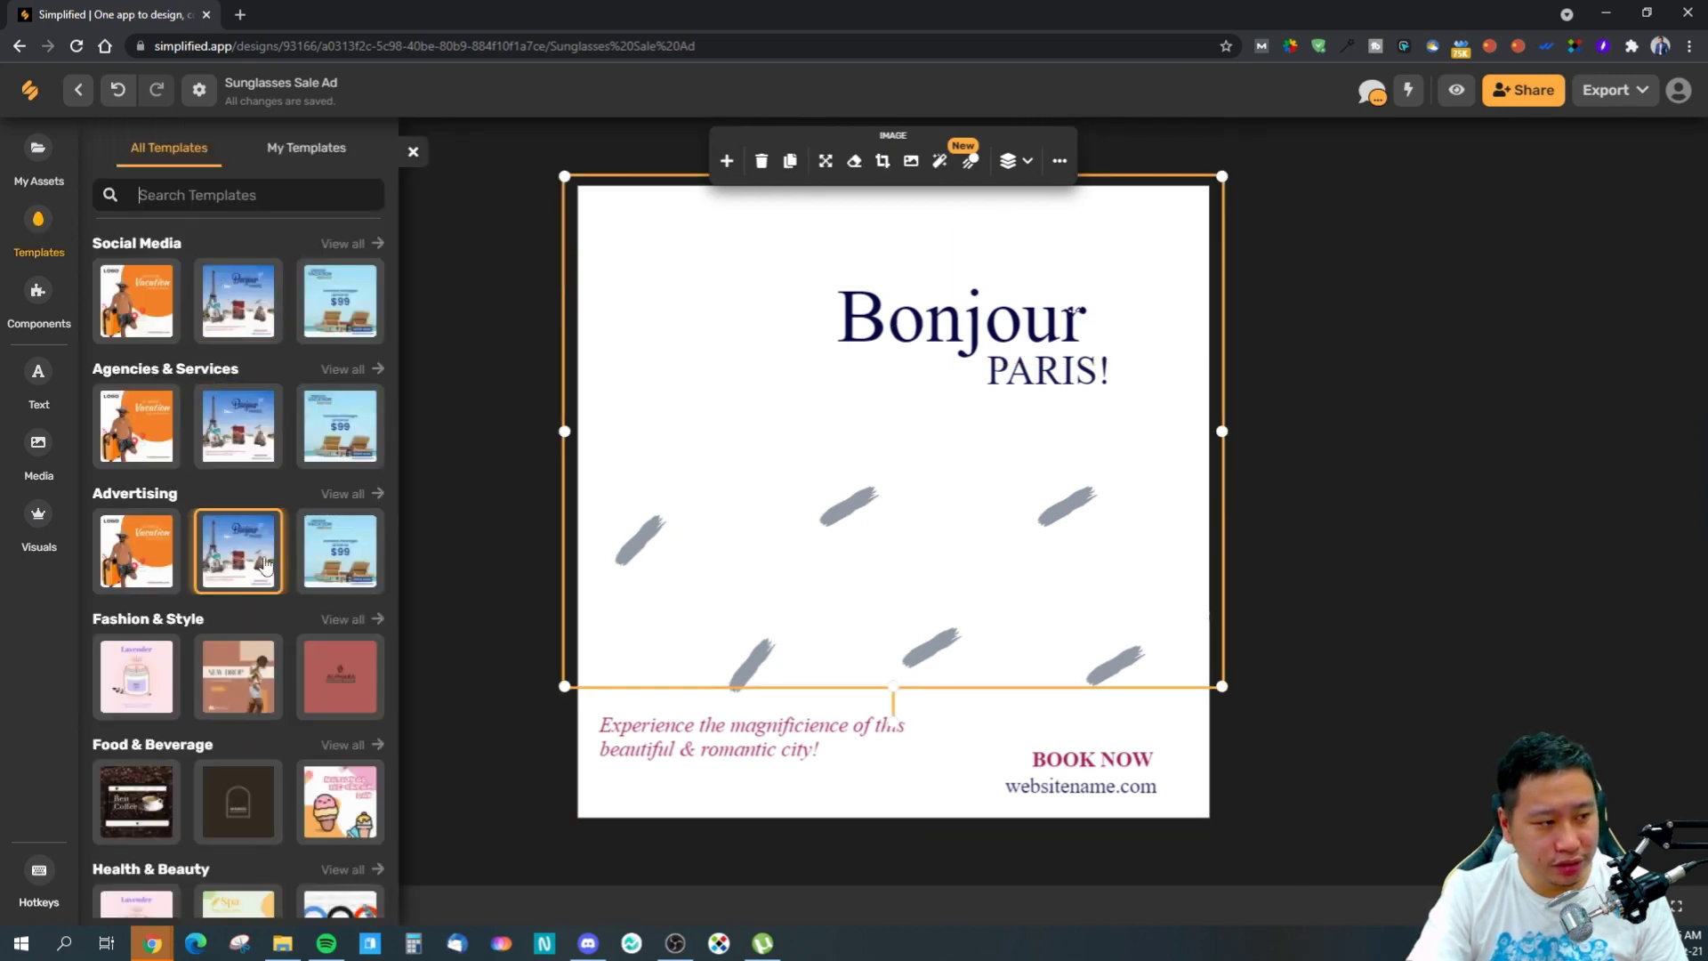
pyautogui.hscroll(2, 218, 583)
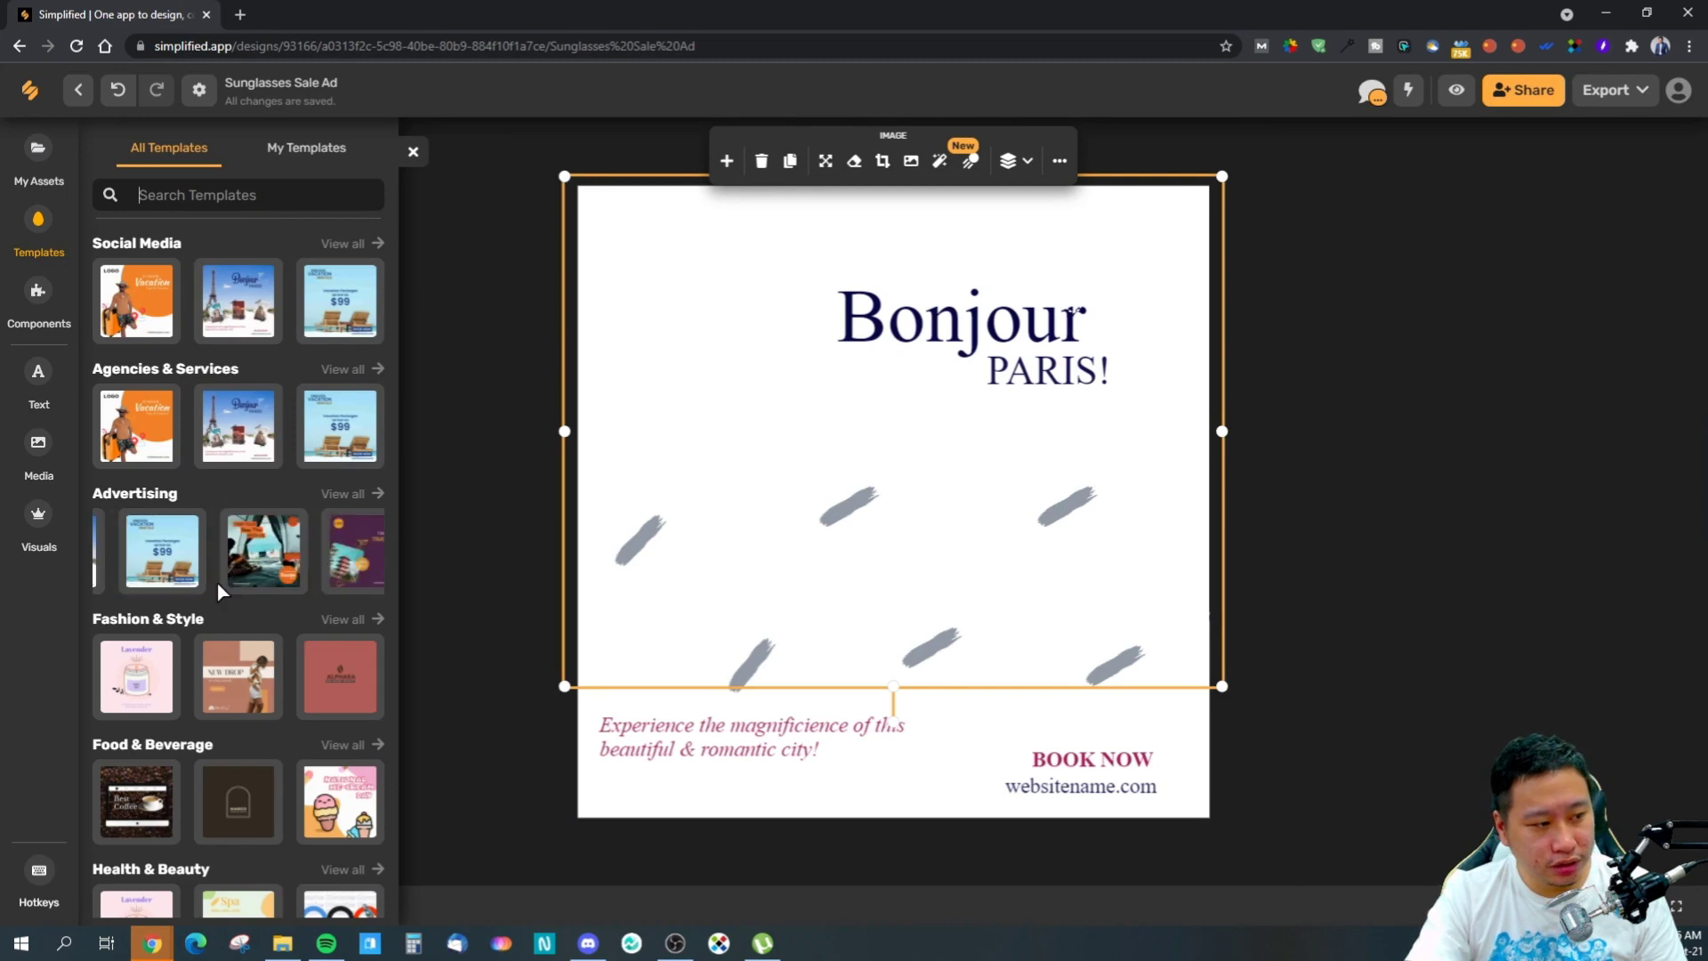
pyautogui.click(145, 693)
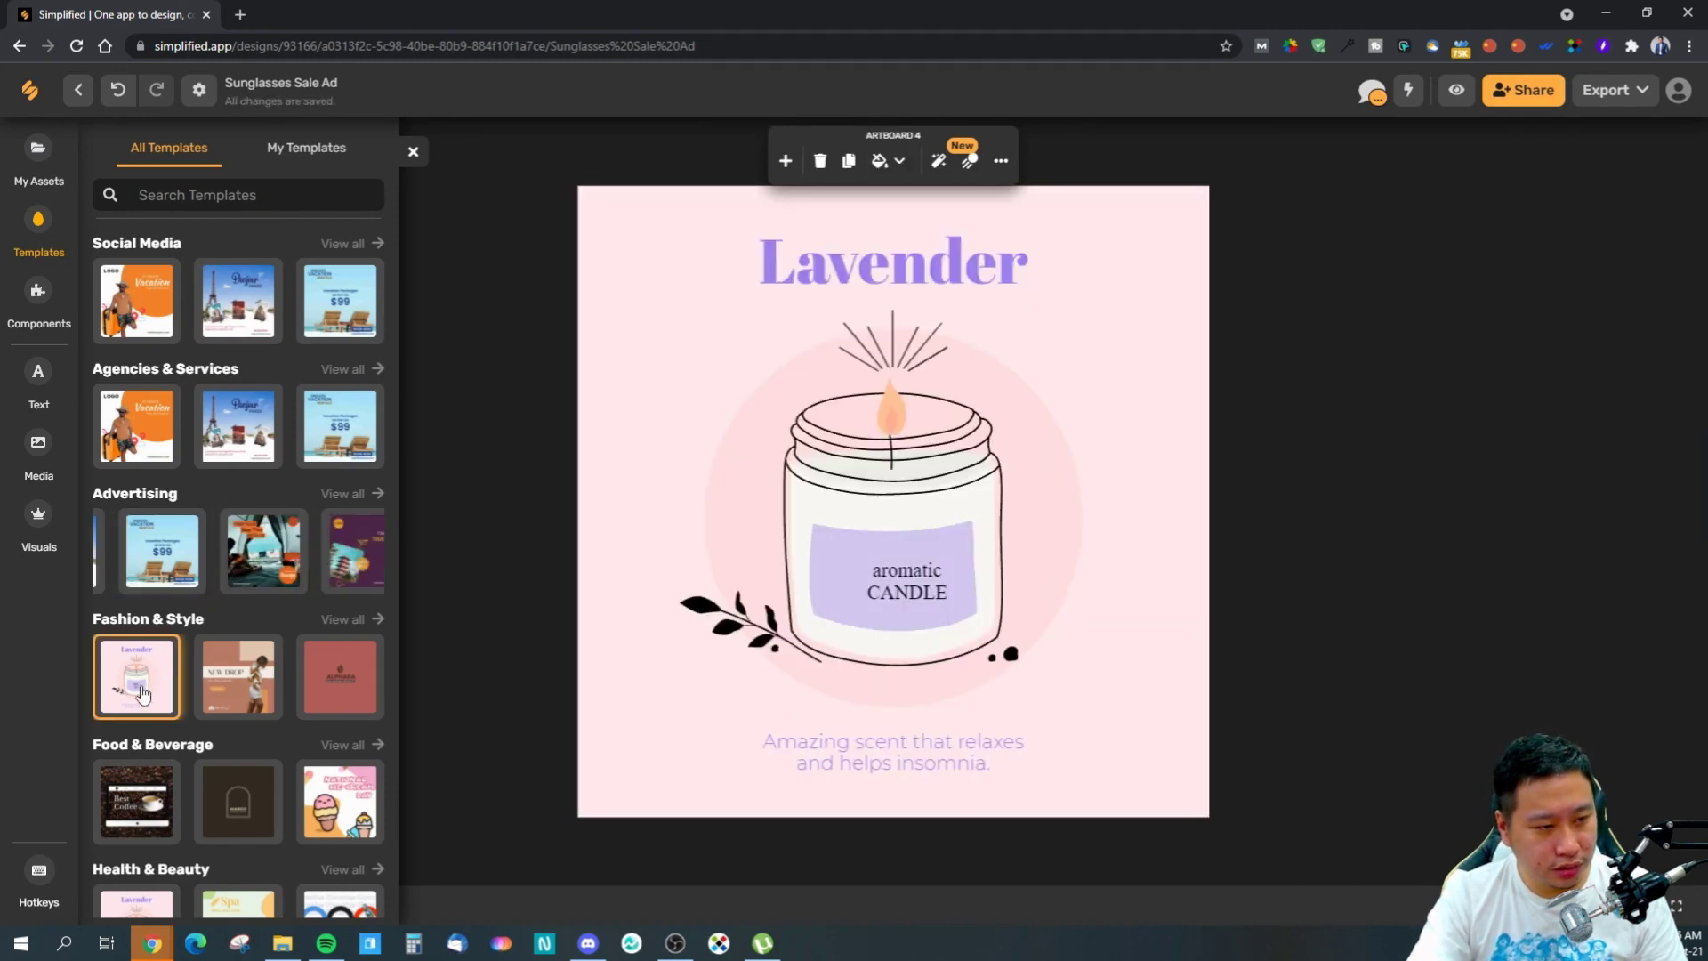
pyautogui.click(223, 680)
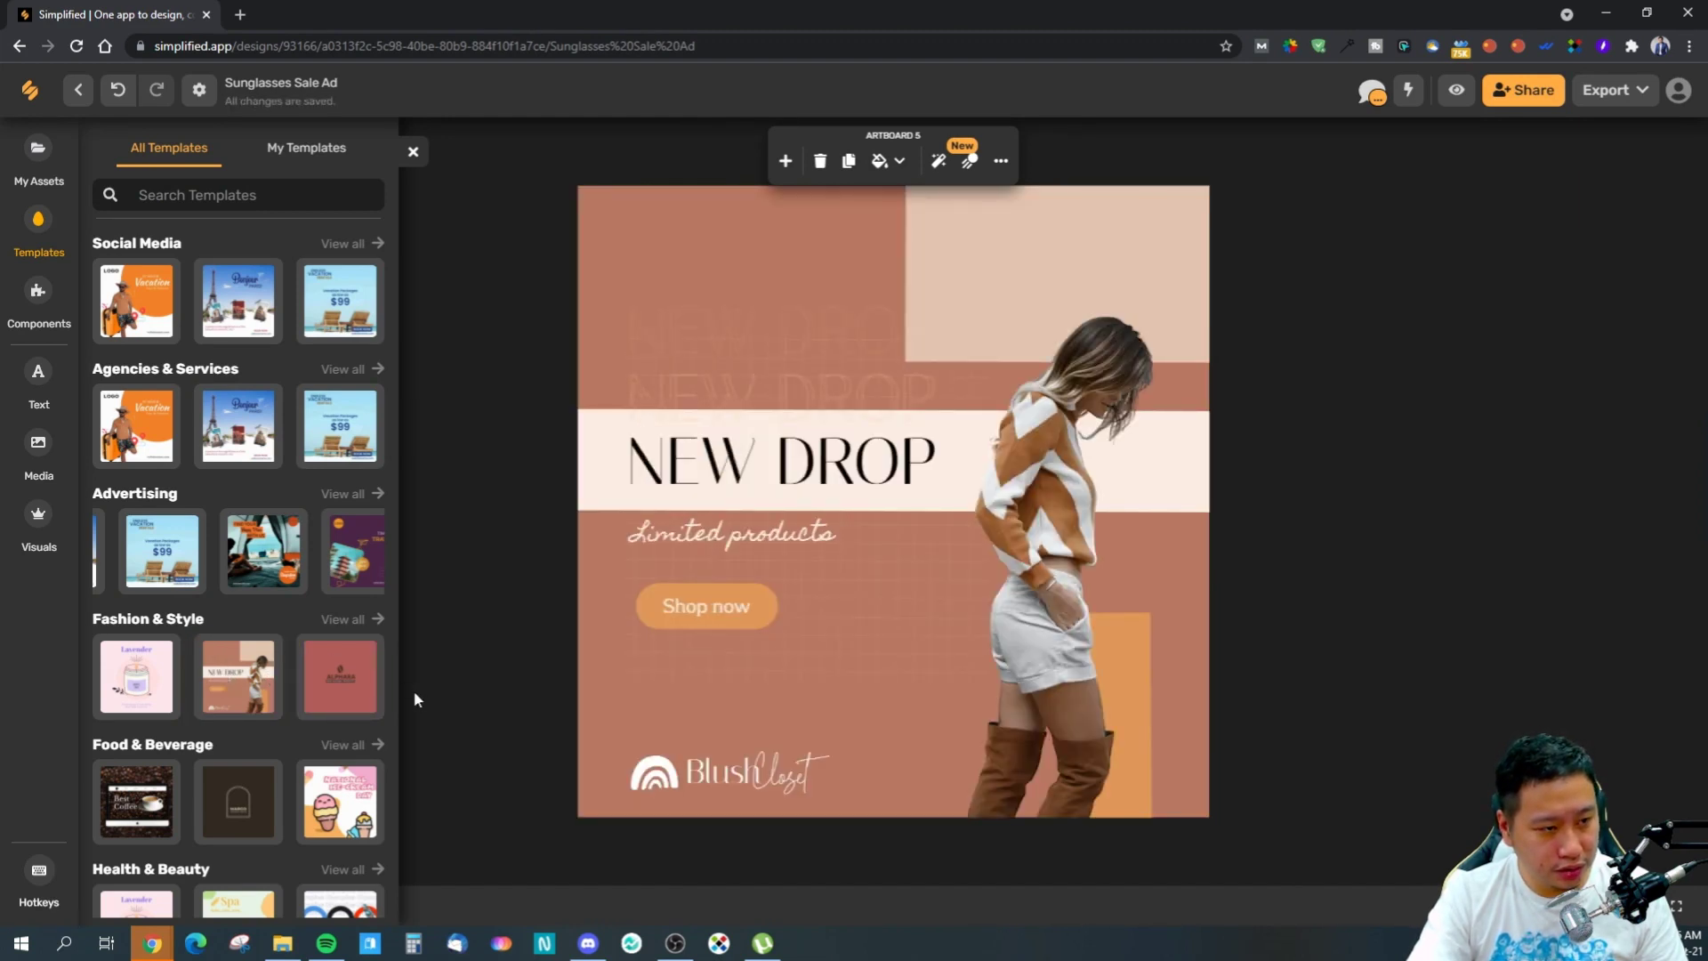
# - Add the Bonjour Paris and Lavender candle templates again as two further artboards
pyautogui.click(255, 326)
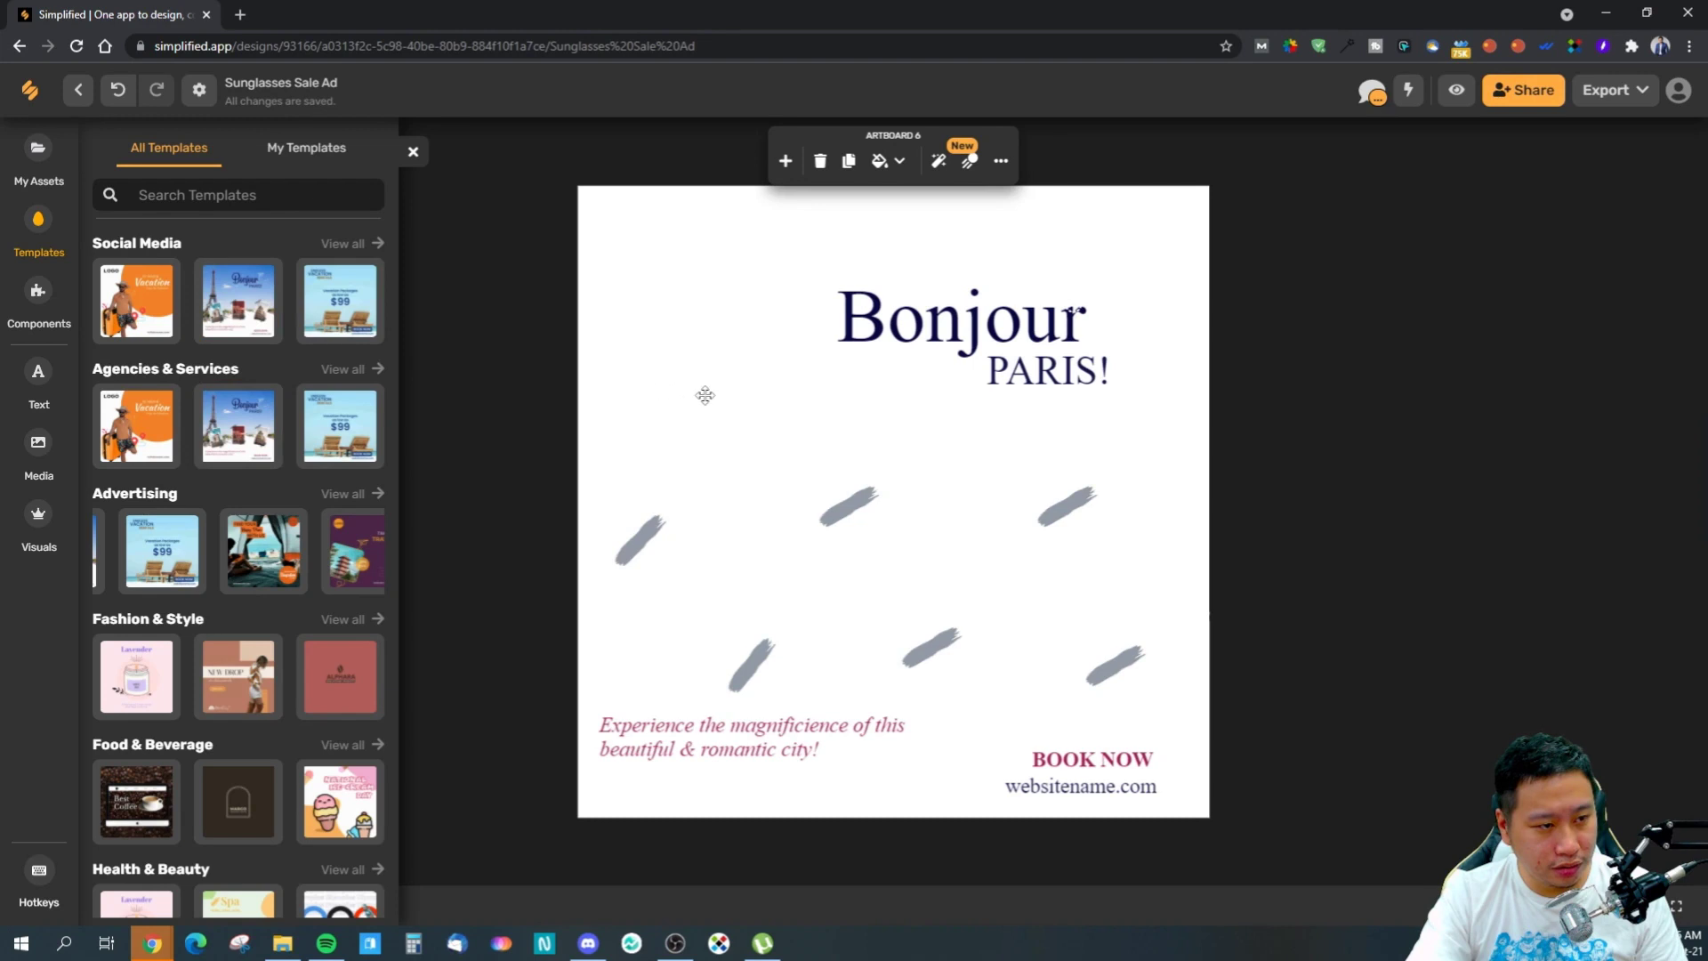
pyautogui.click(138, 694)
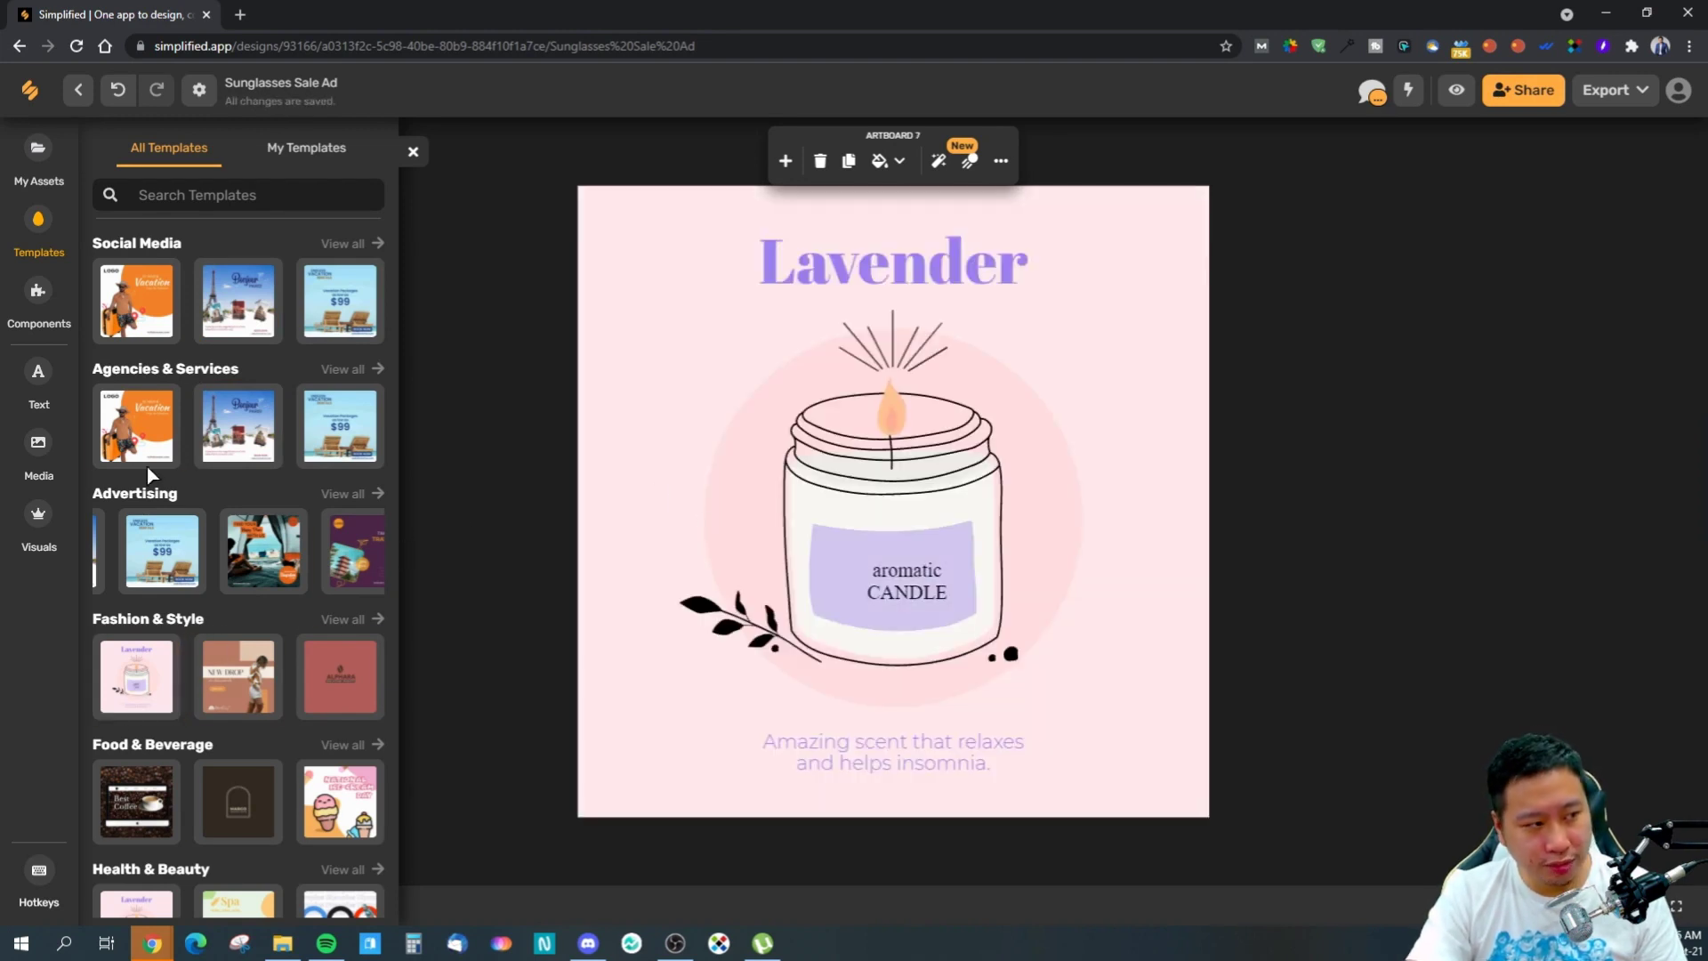
# - View the Components library, and open the detailed settings editor for the candle jar shape and the Lavender artboard
pyautogui.click(61, 334)
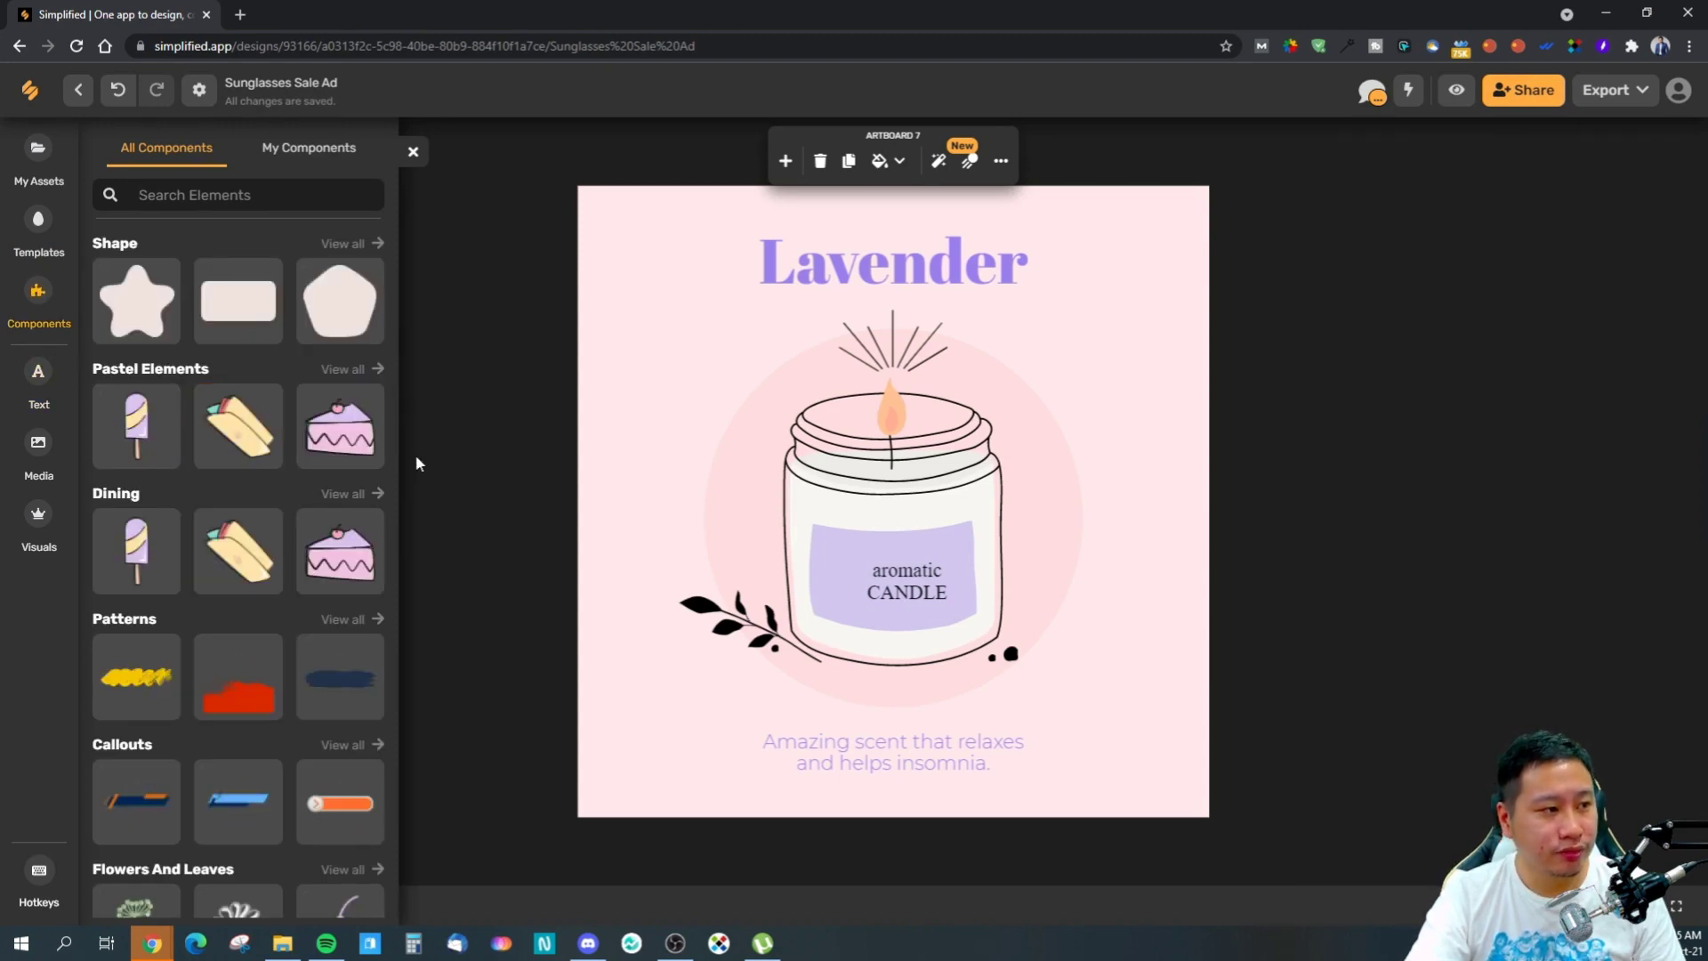
pyautogui.click(905, 540)
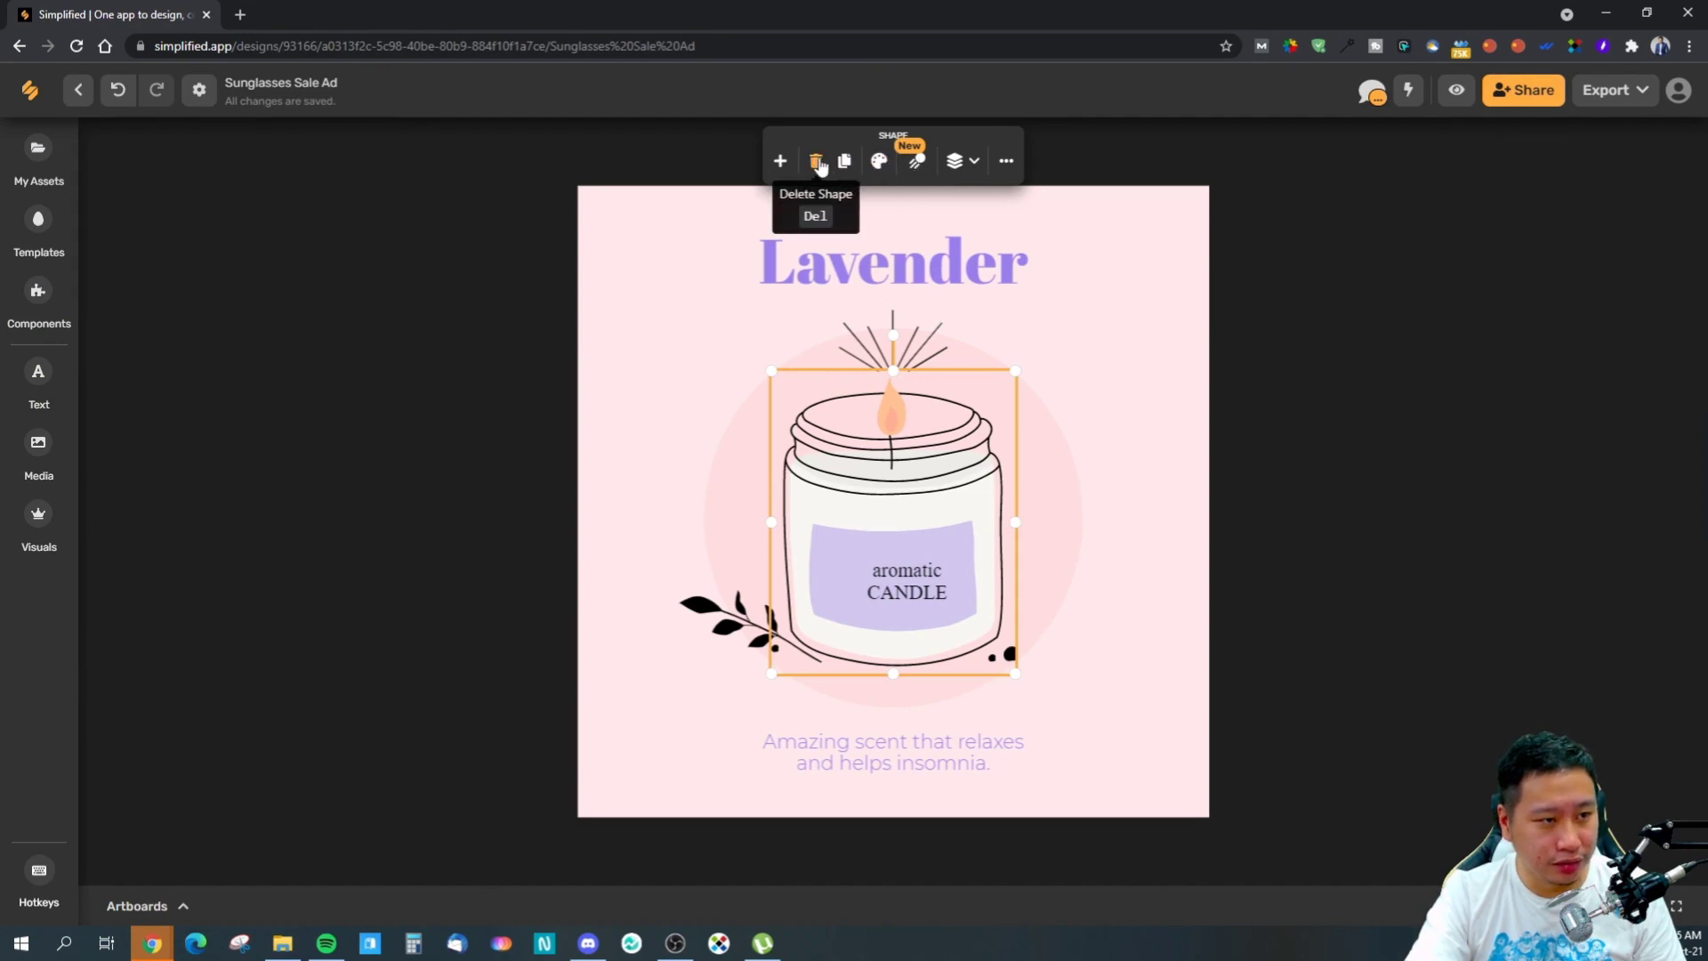
pyautogui.click(1006, 161)
pyautogui.click(1246, 372)
pyautogui.click(1062, 405)
pyautogui.click(1264, 366)
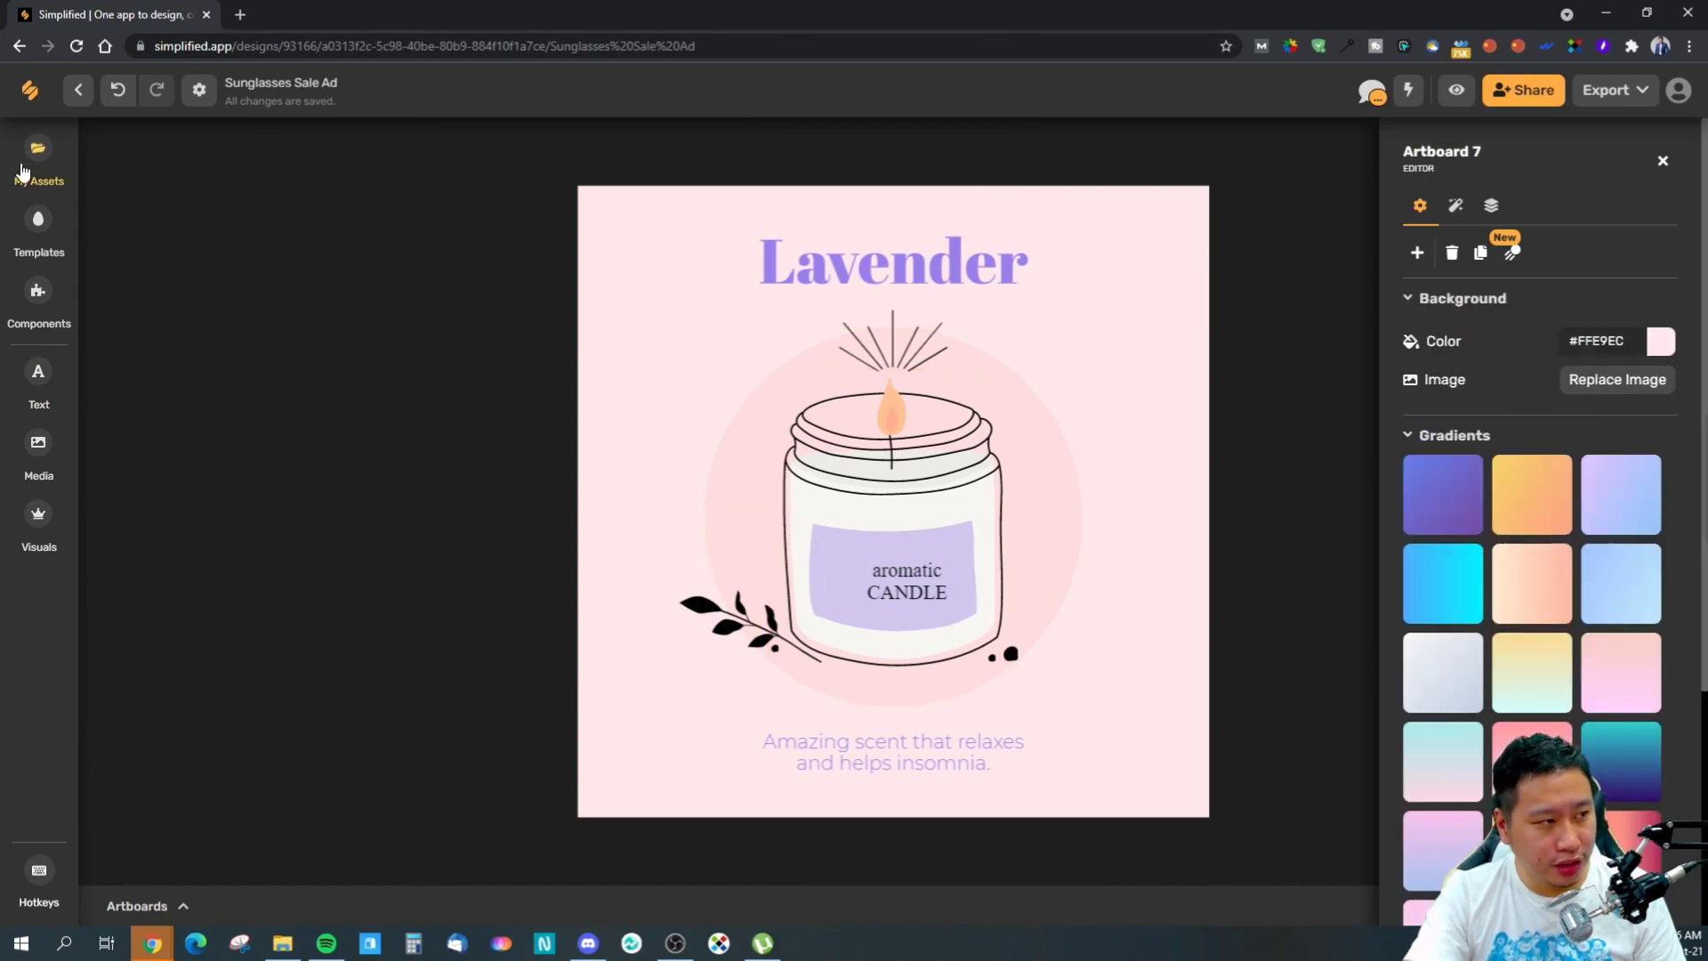
# - Upload the black dock product photo from the Download folder to the assets and place it over the candle on the Lavender artboard
pyautogui.click(24, 172)
pyautogui.click(210, 255)
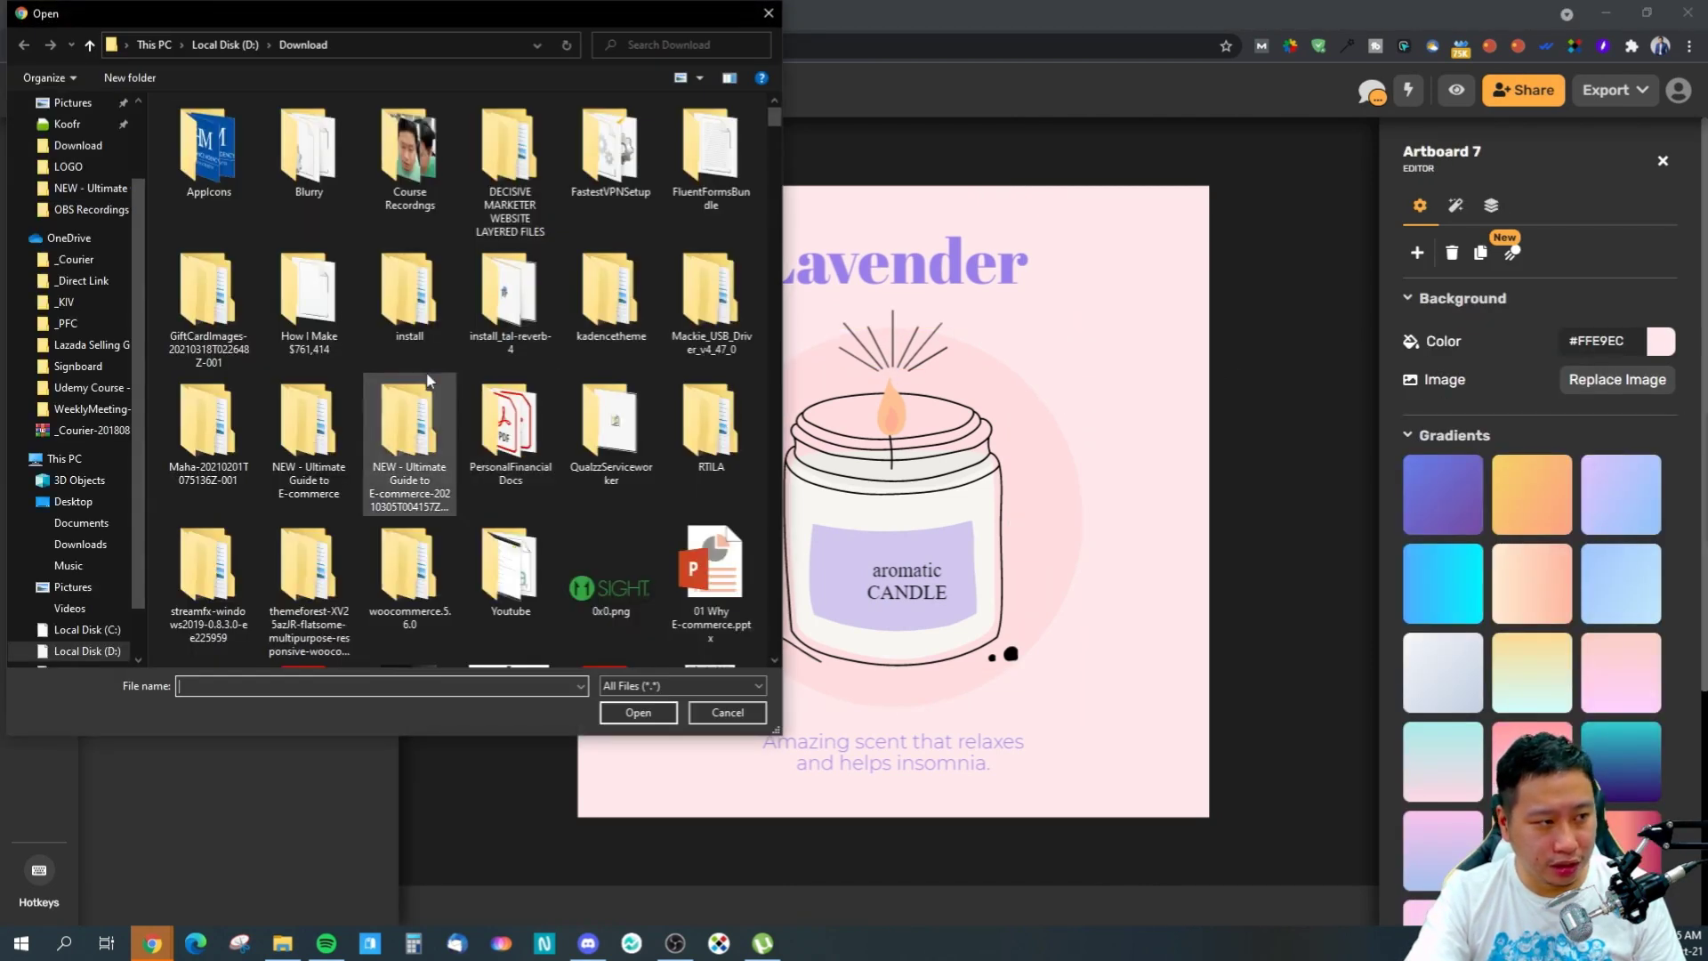
pyautogui.scroll(-5, 510, 528)
pyautogui.click(529, 449)
pyautogui.click(633, 715)
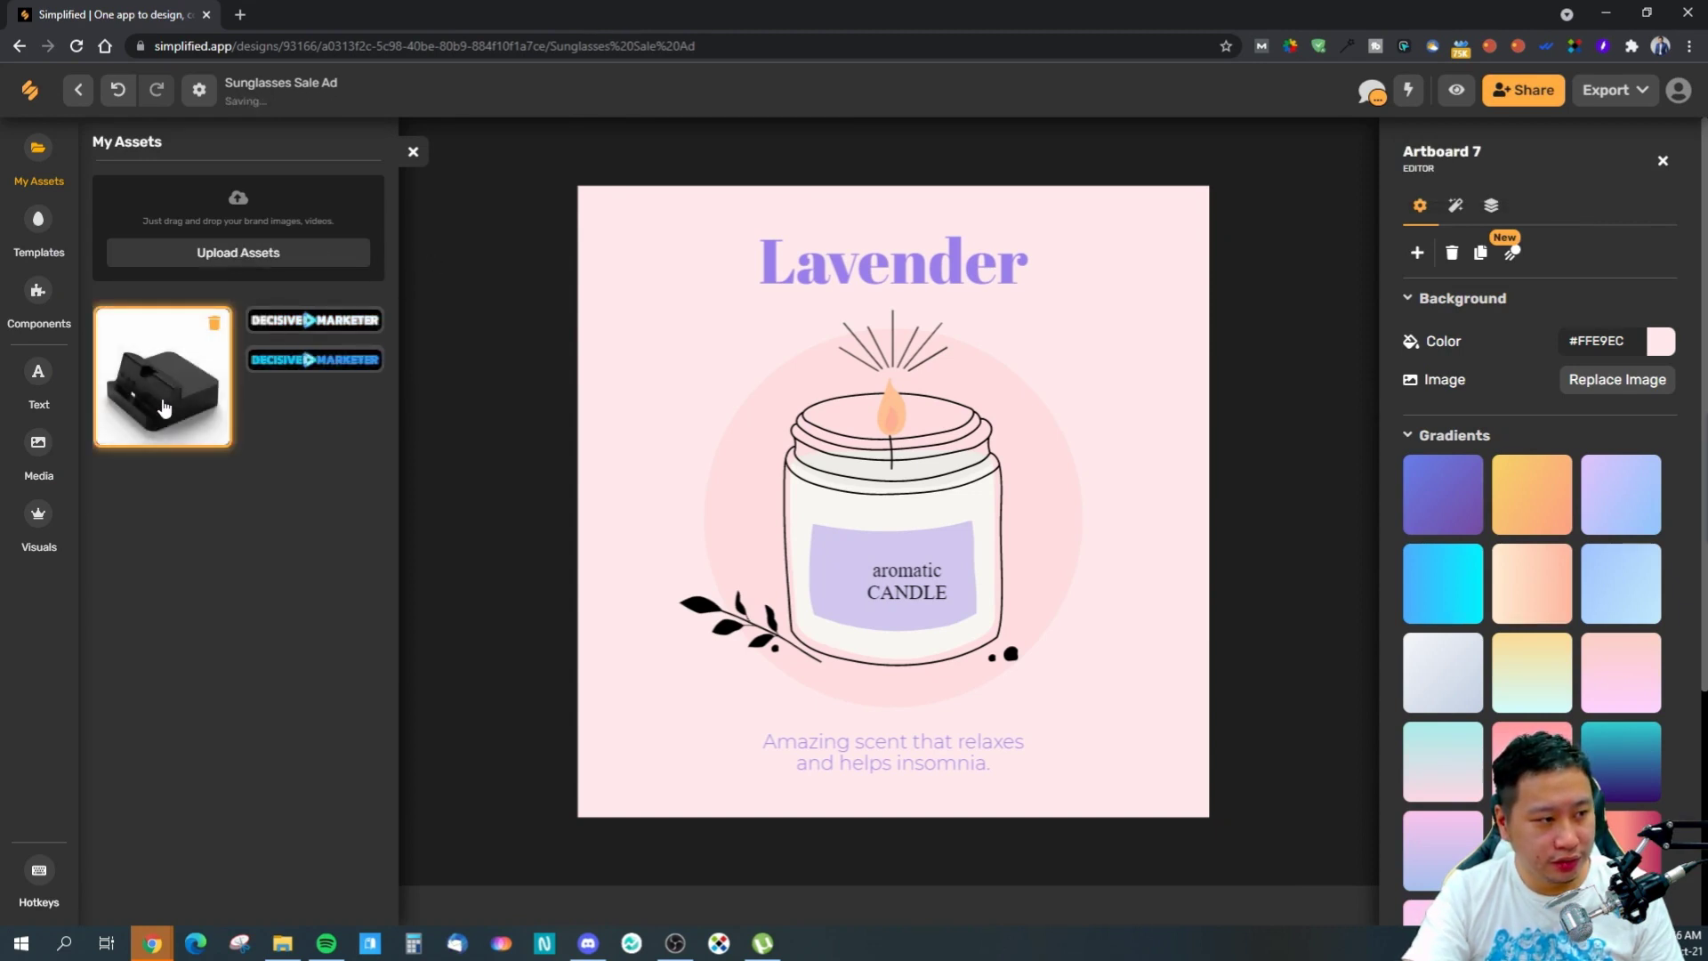
pyautogui.moveTo(183, 409); pyautogui.dragTo(884, 417)
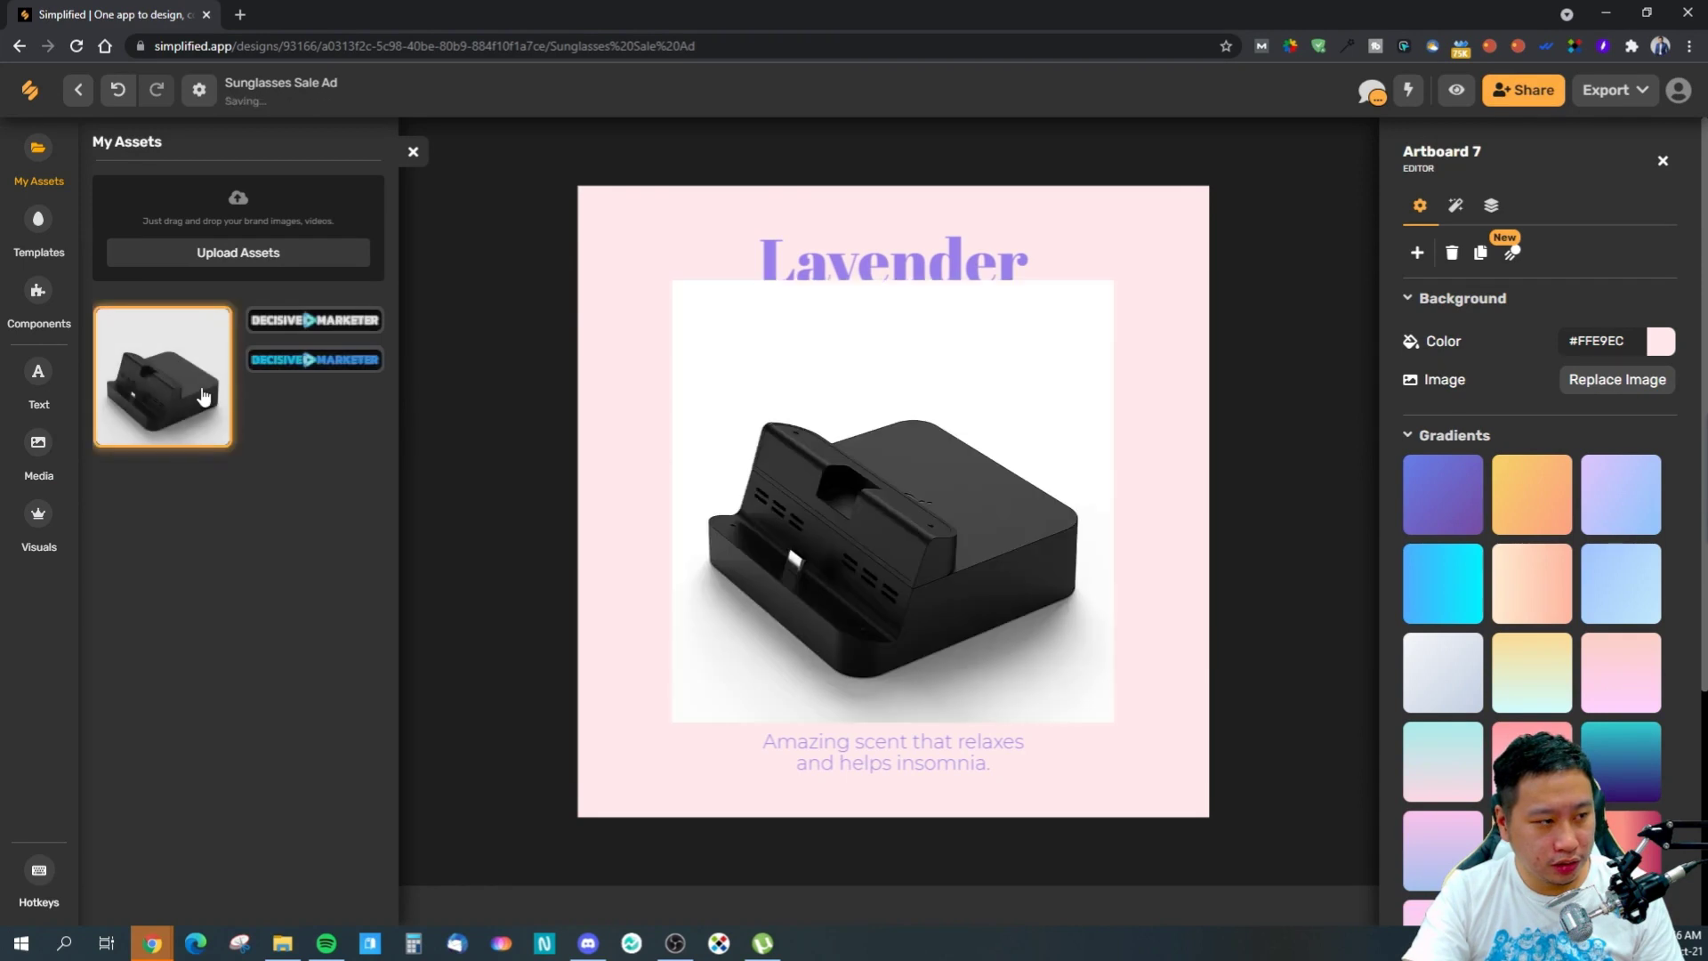
pyautogui.click(881, 489)
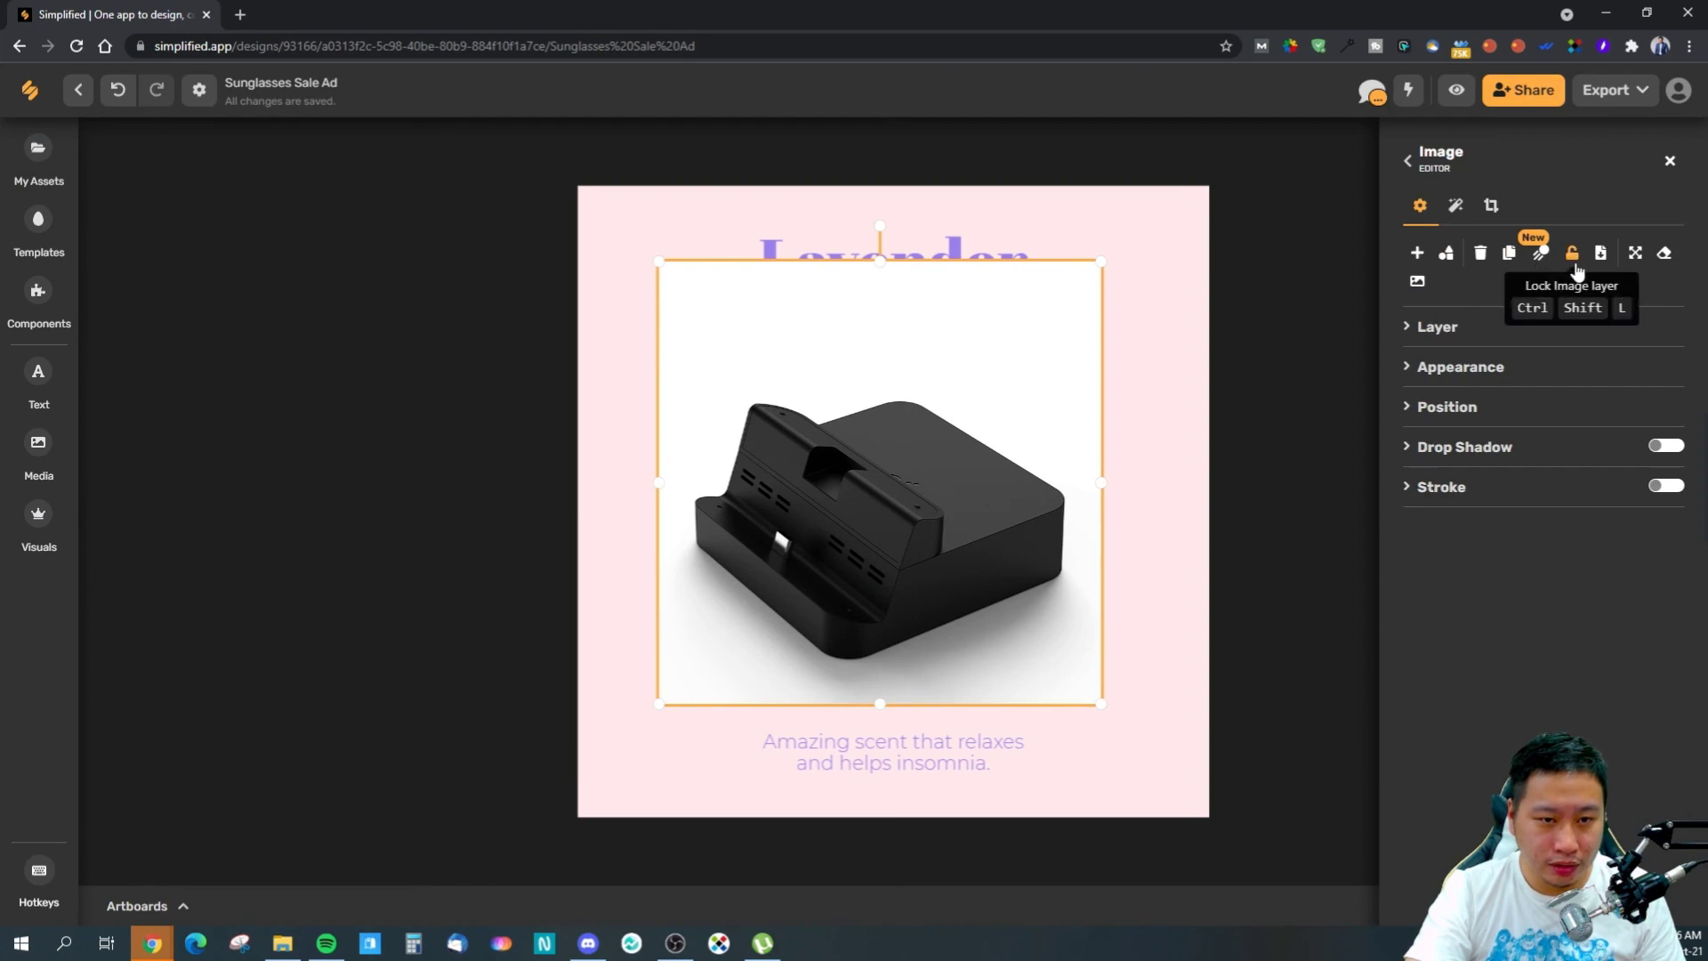
# - Start animating the dock photo and apply the Stomp motion to it
pyautogui.click(1541, 255)
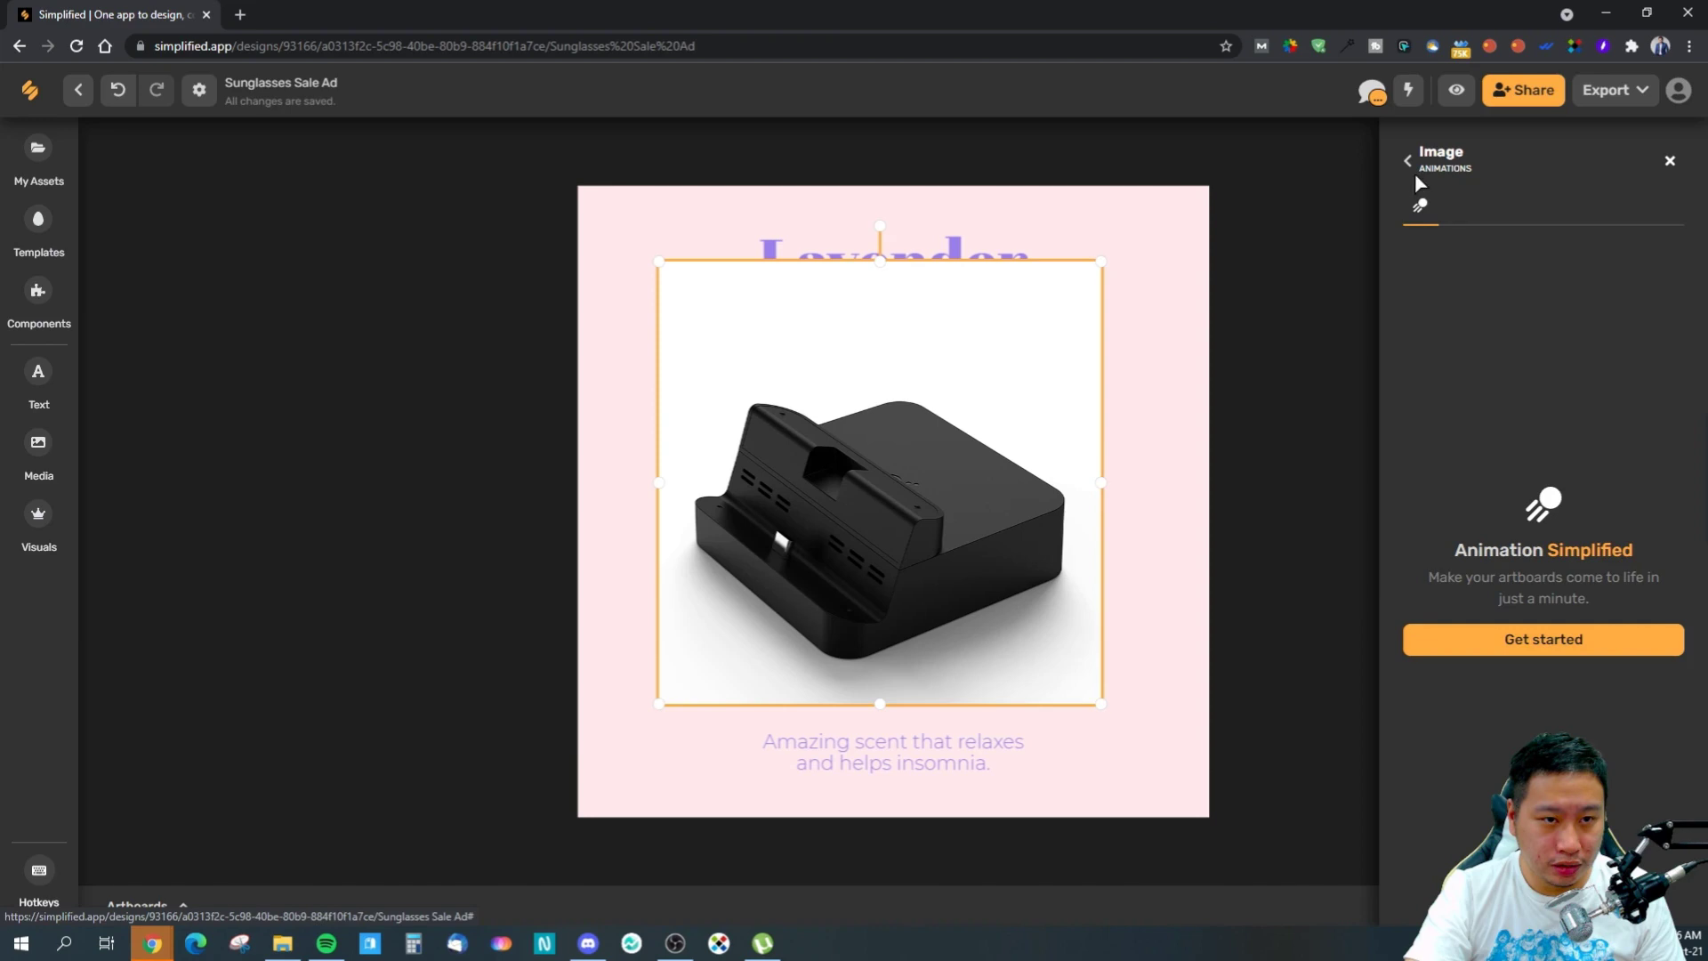
pyautogui.click(1544, 649)
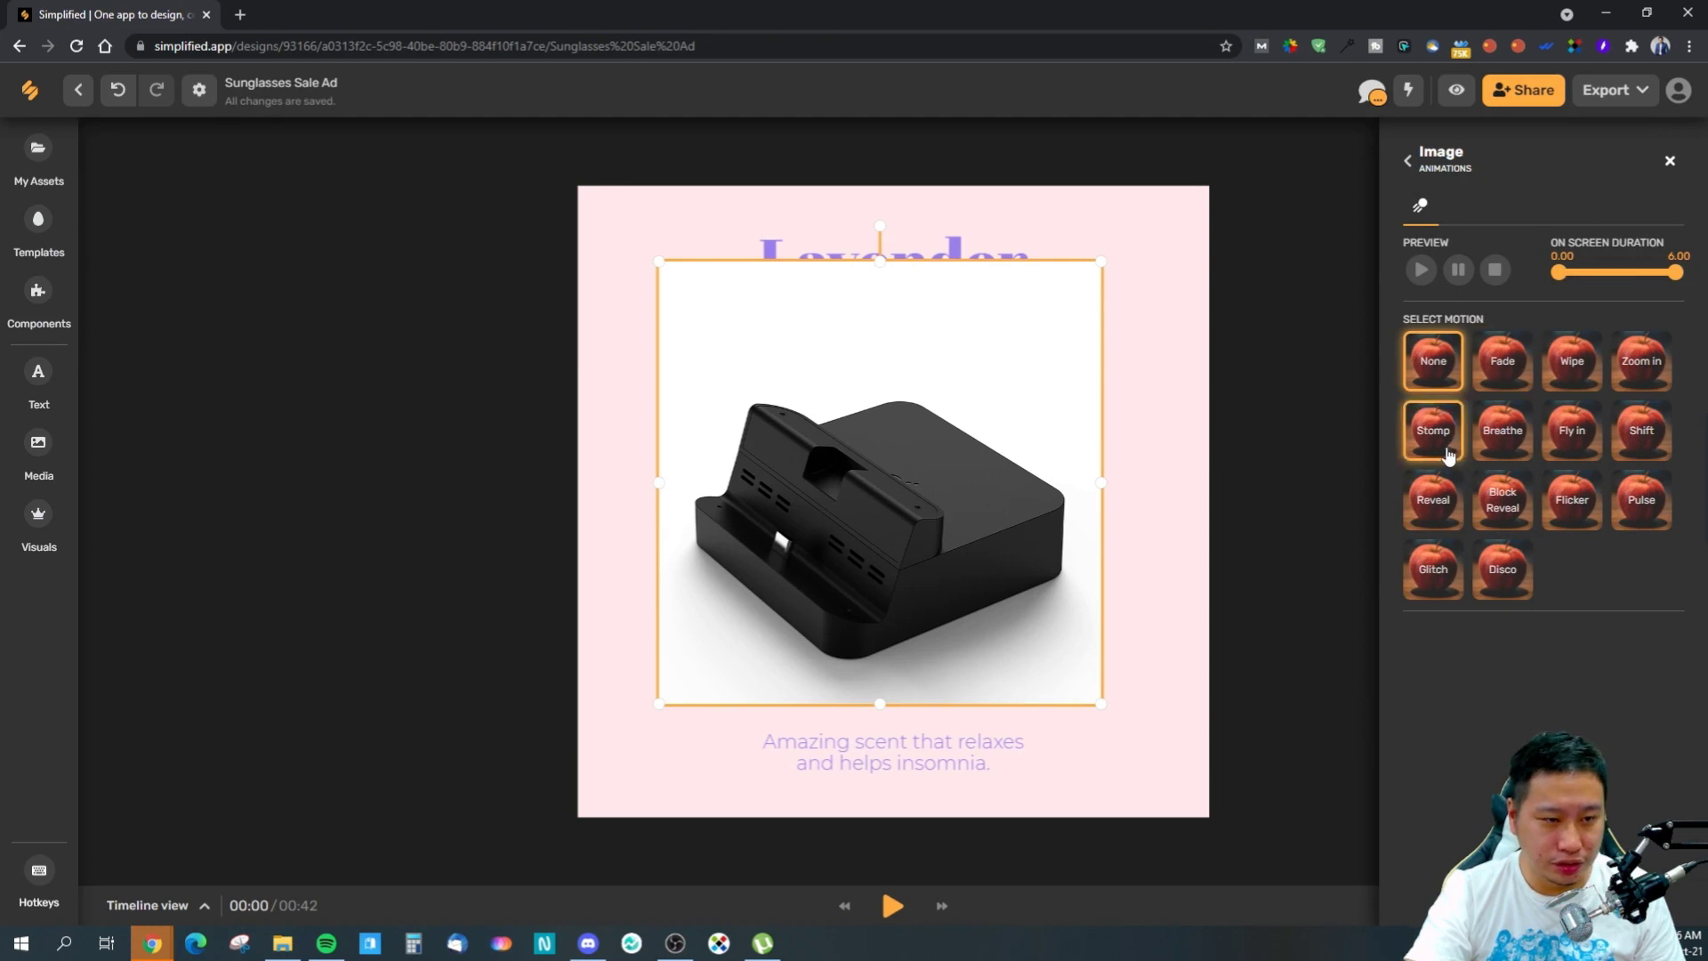
pyautogui.press('super')
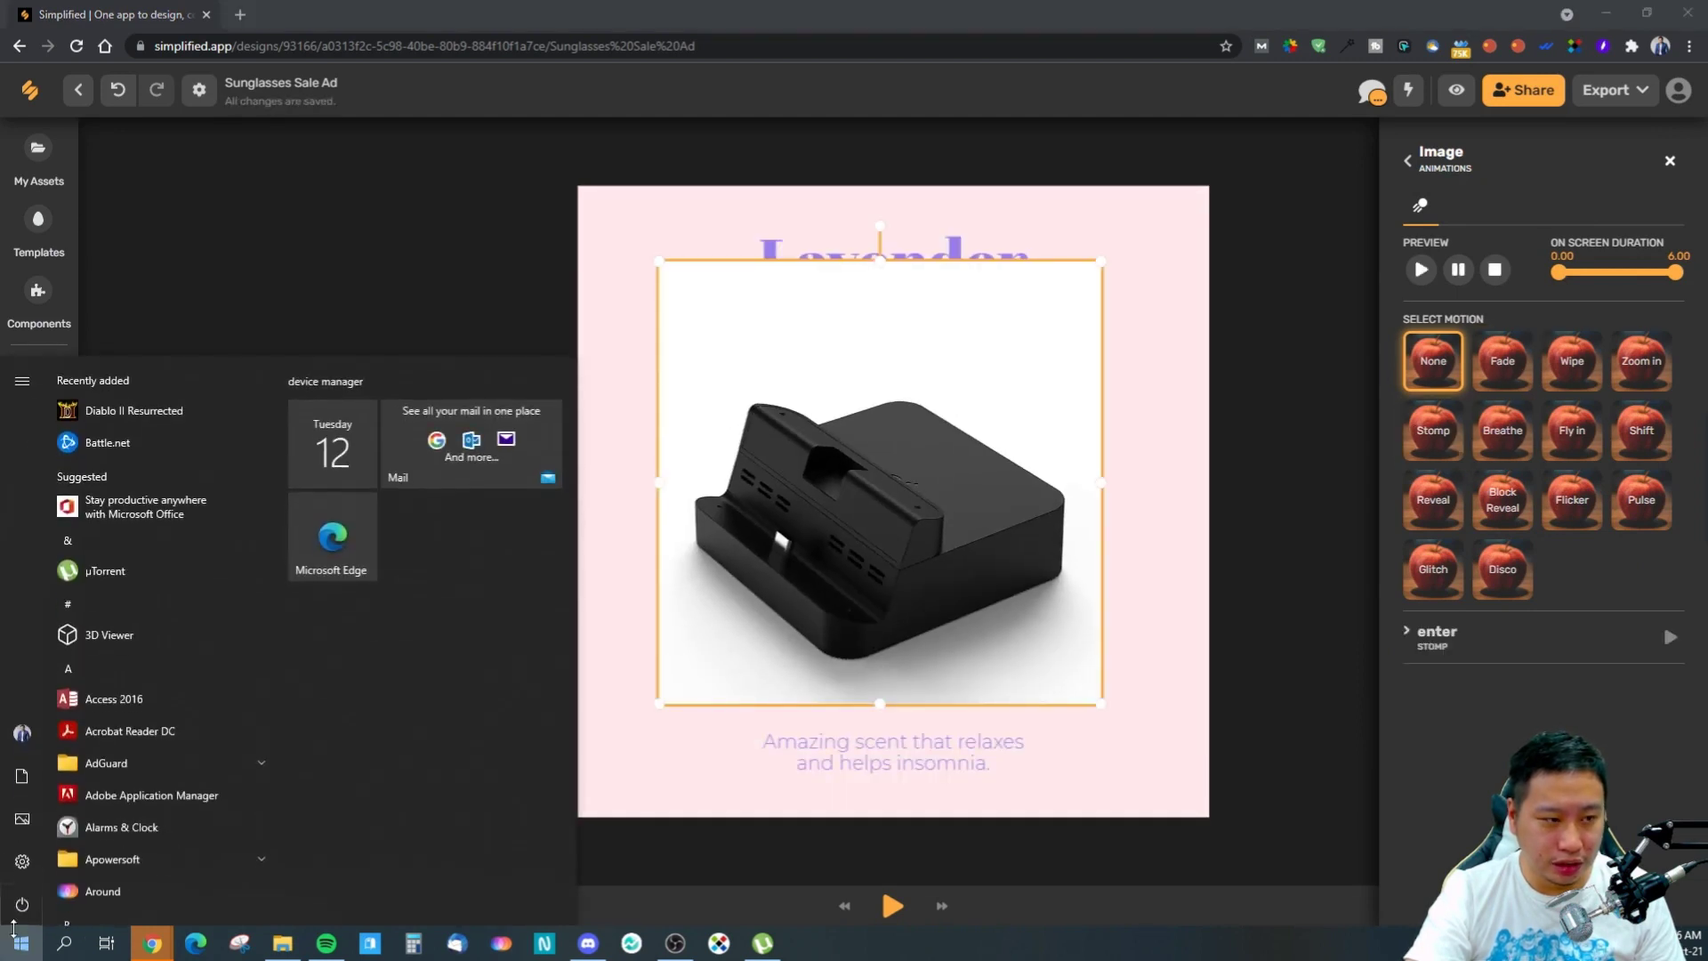
pyautogui.click(1439, 708)
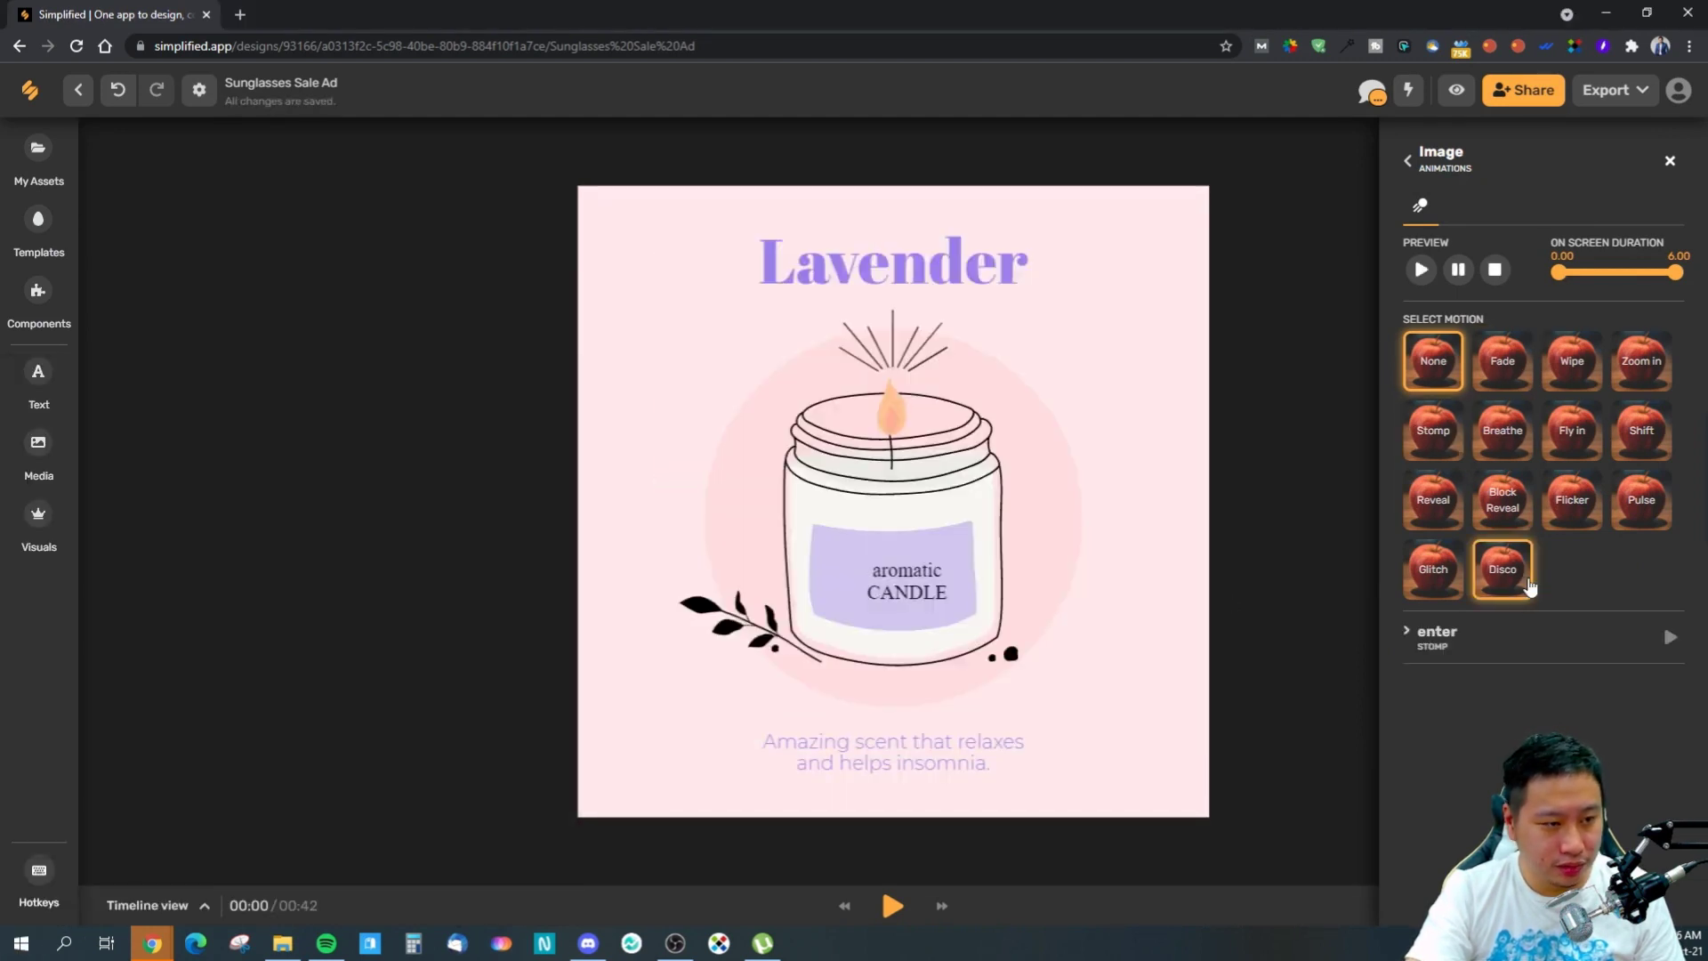
# - Try the Disco, Reveal, Breathe, Shift, Pulse and Zoom in motions on the dock photo
pyautogui.click(1504, 588)
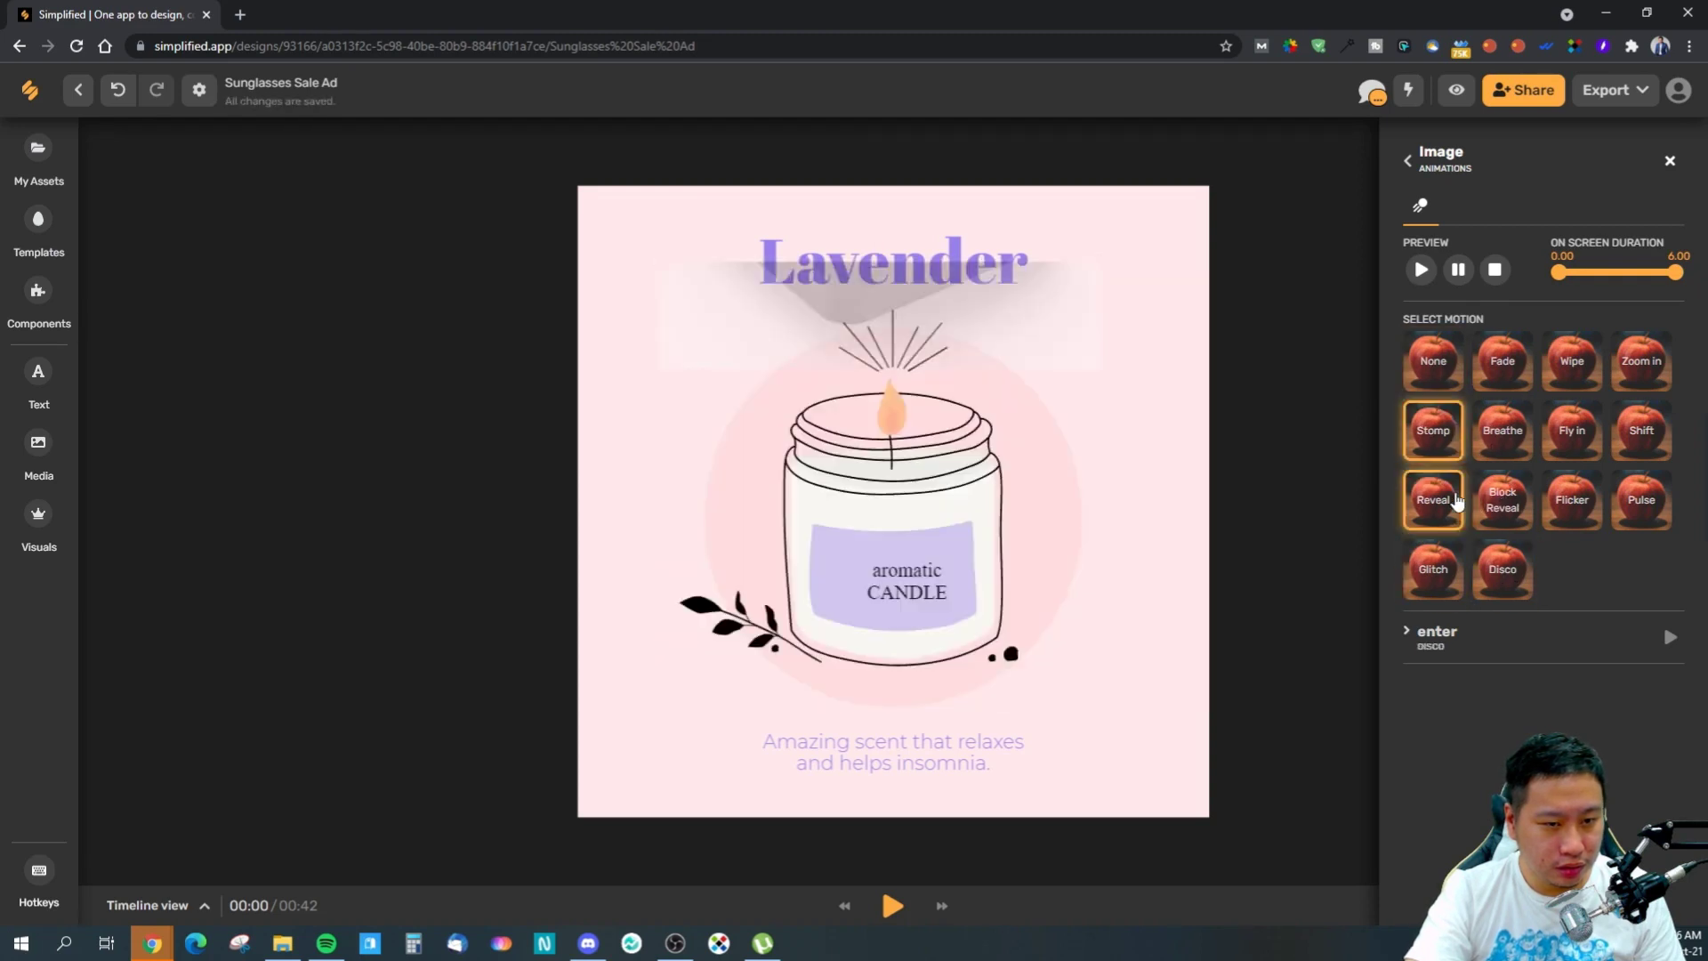
pyautogui.click(1513, 445)
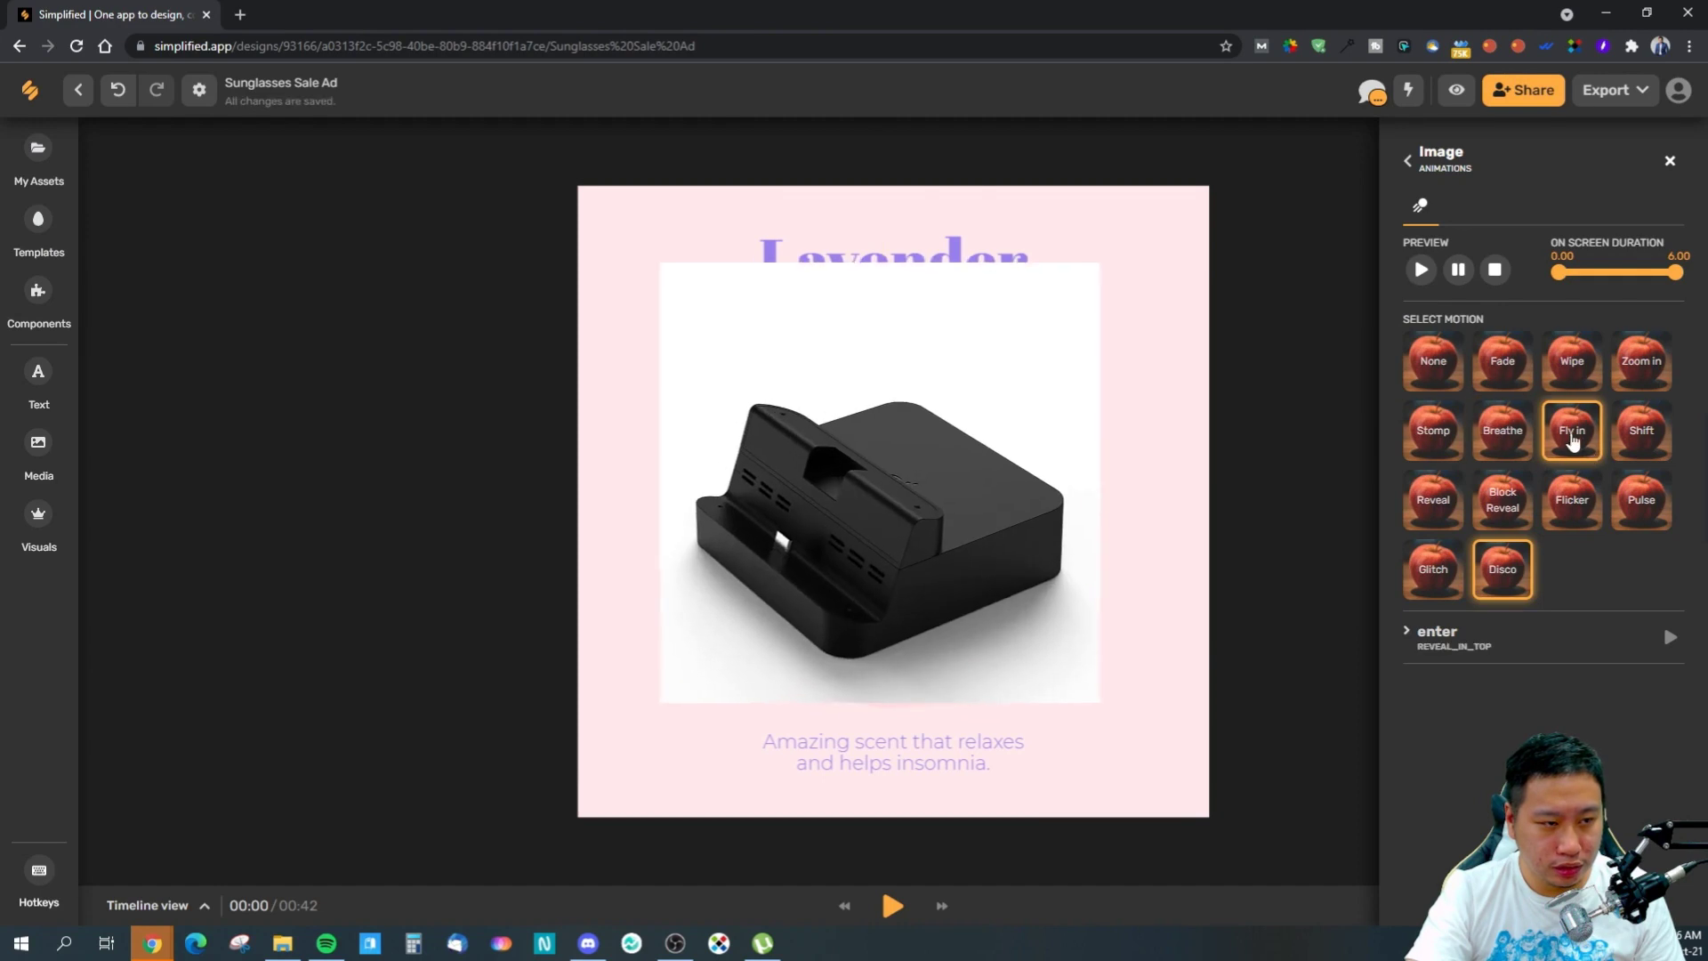
pyautogui.click(1577, 434)
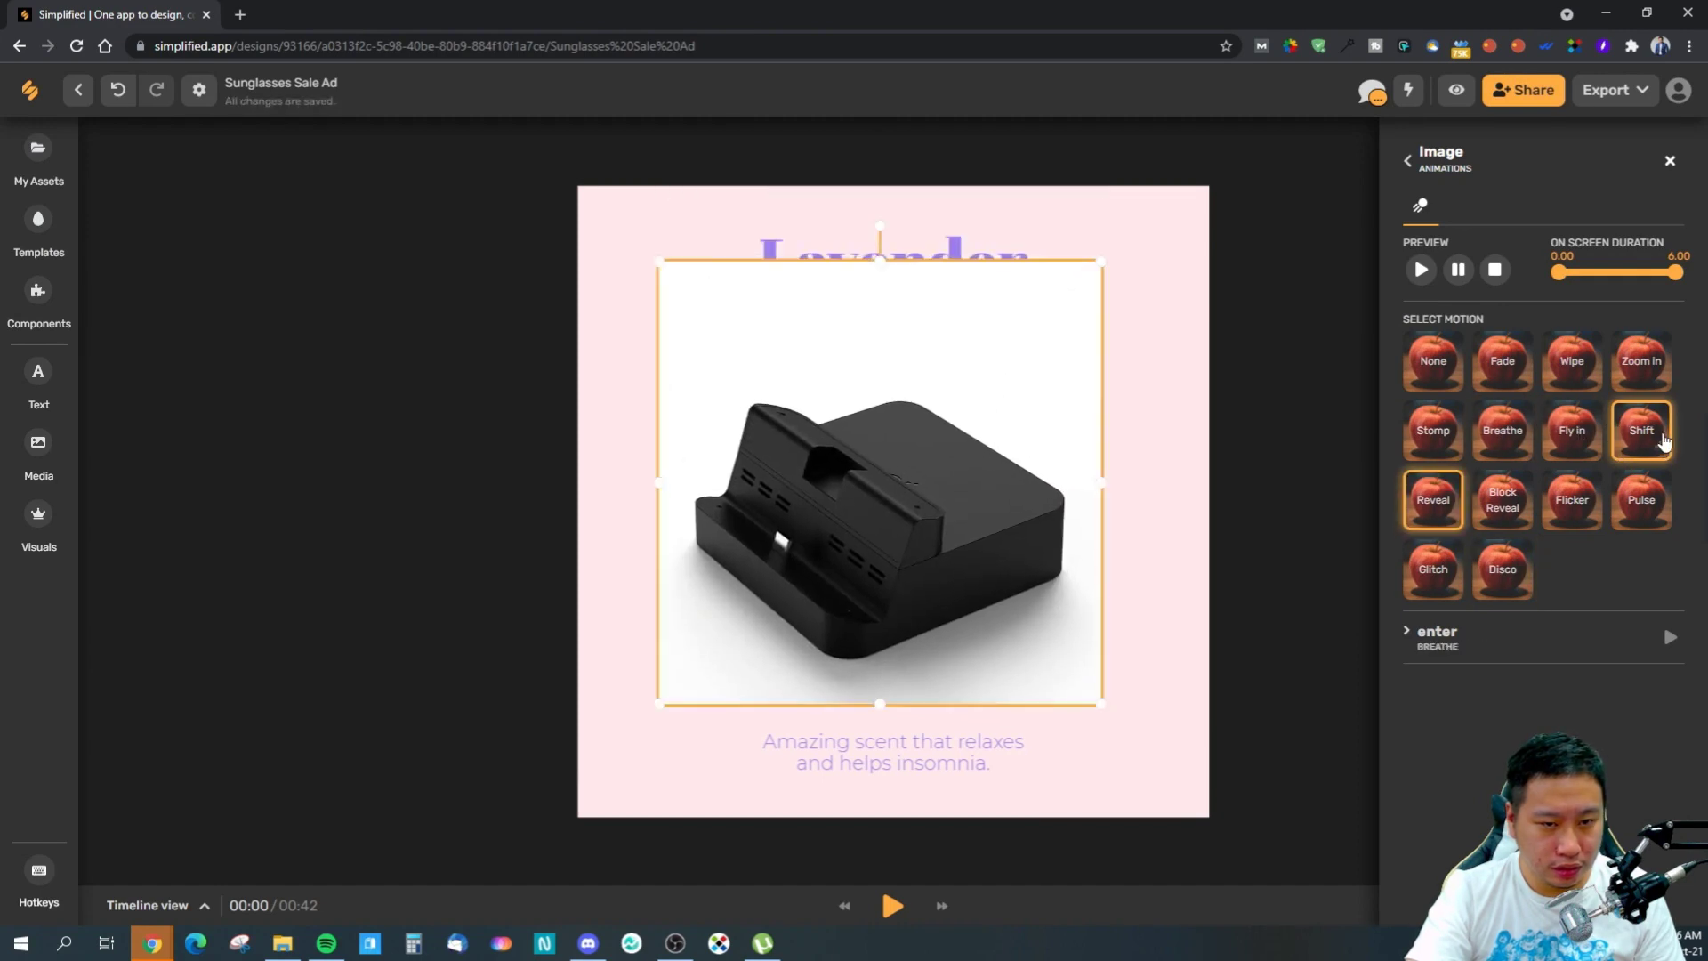
pyautogui.click(1641, 430)
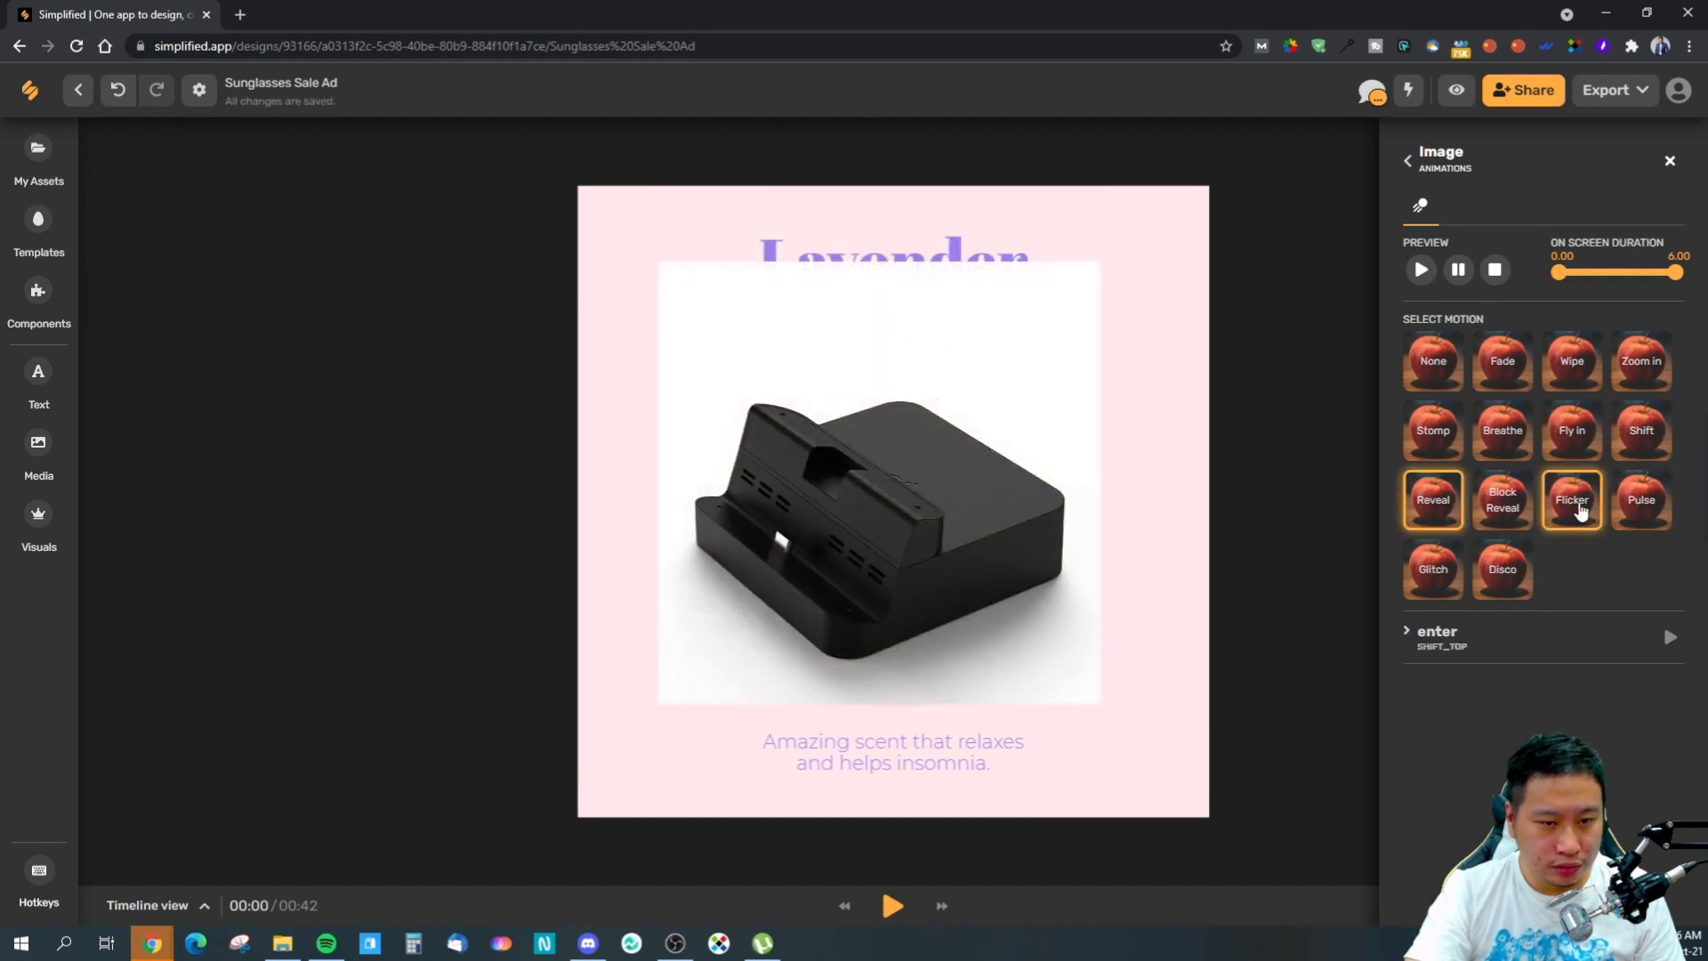
pyautogui.click(1641, 499)
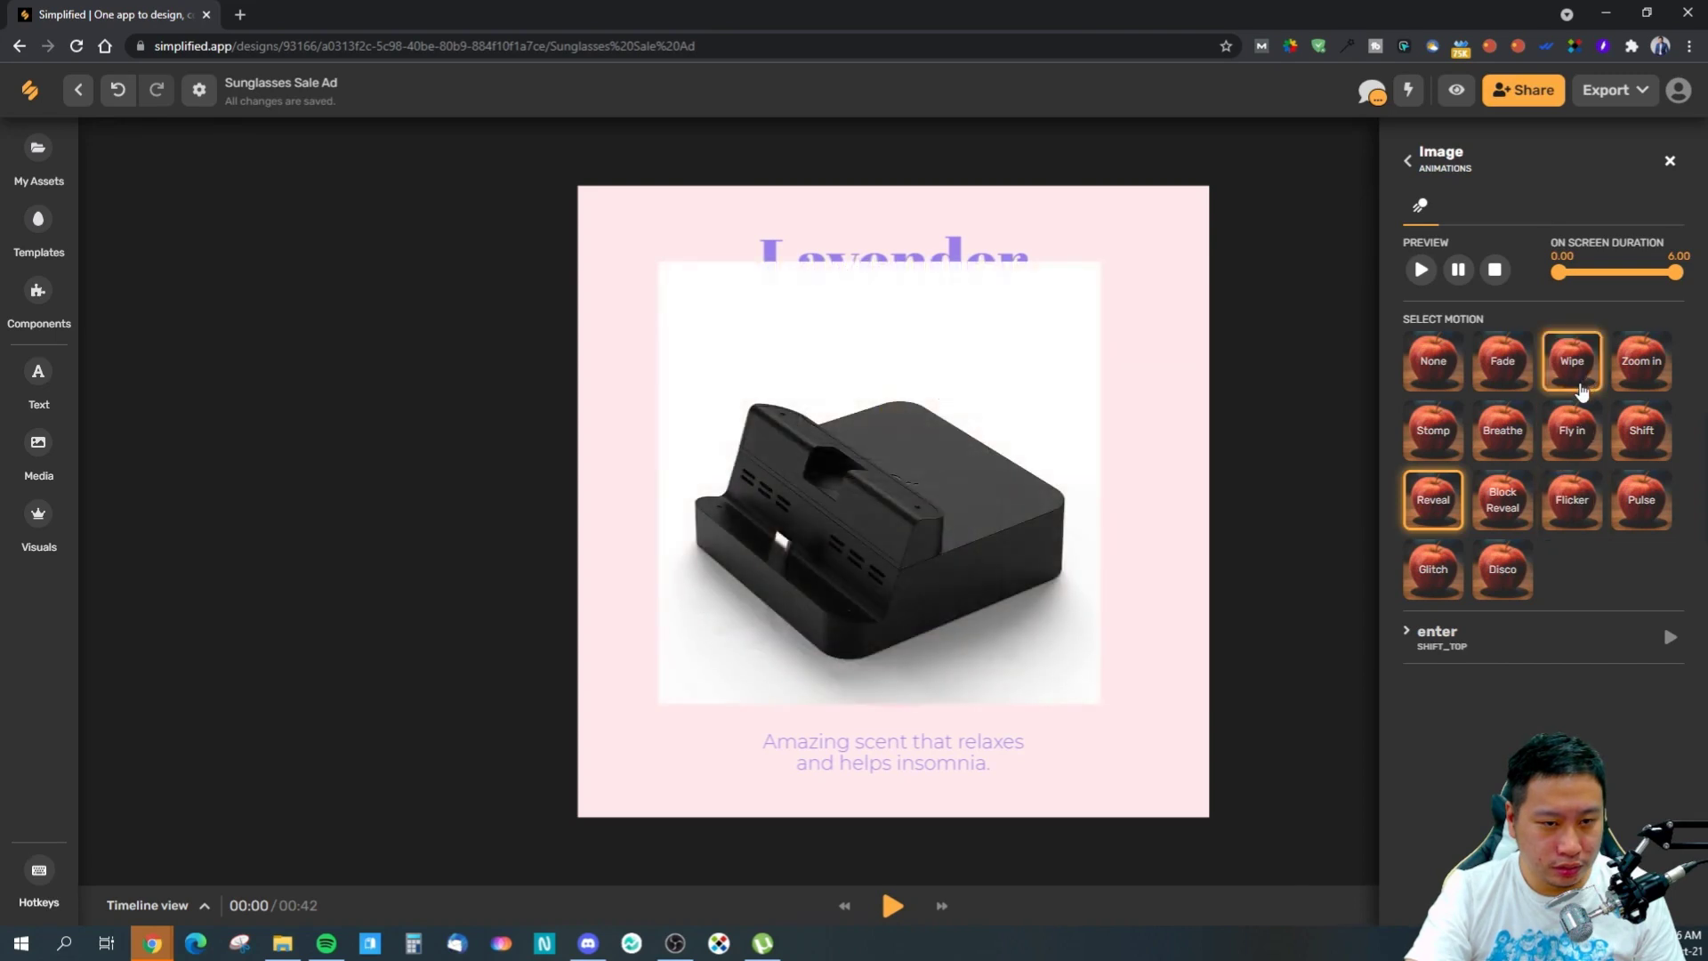
pyautogui.click(1637, 372)
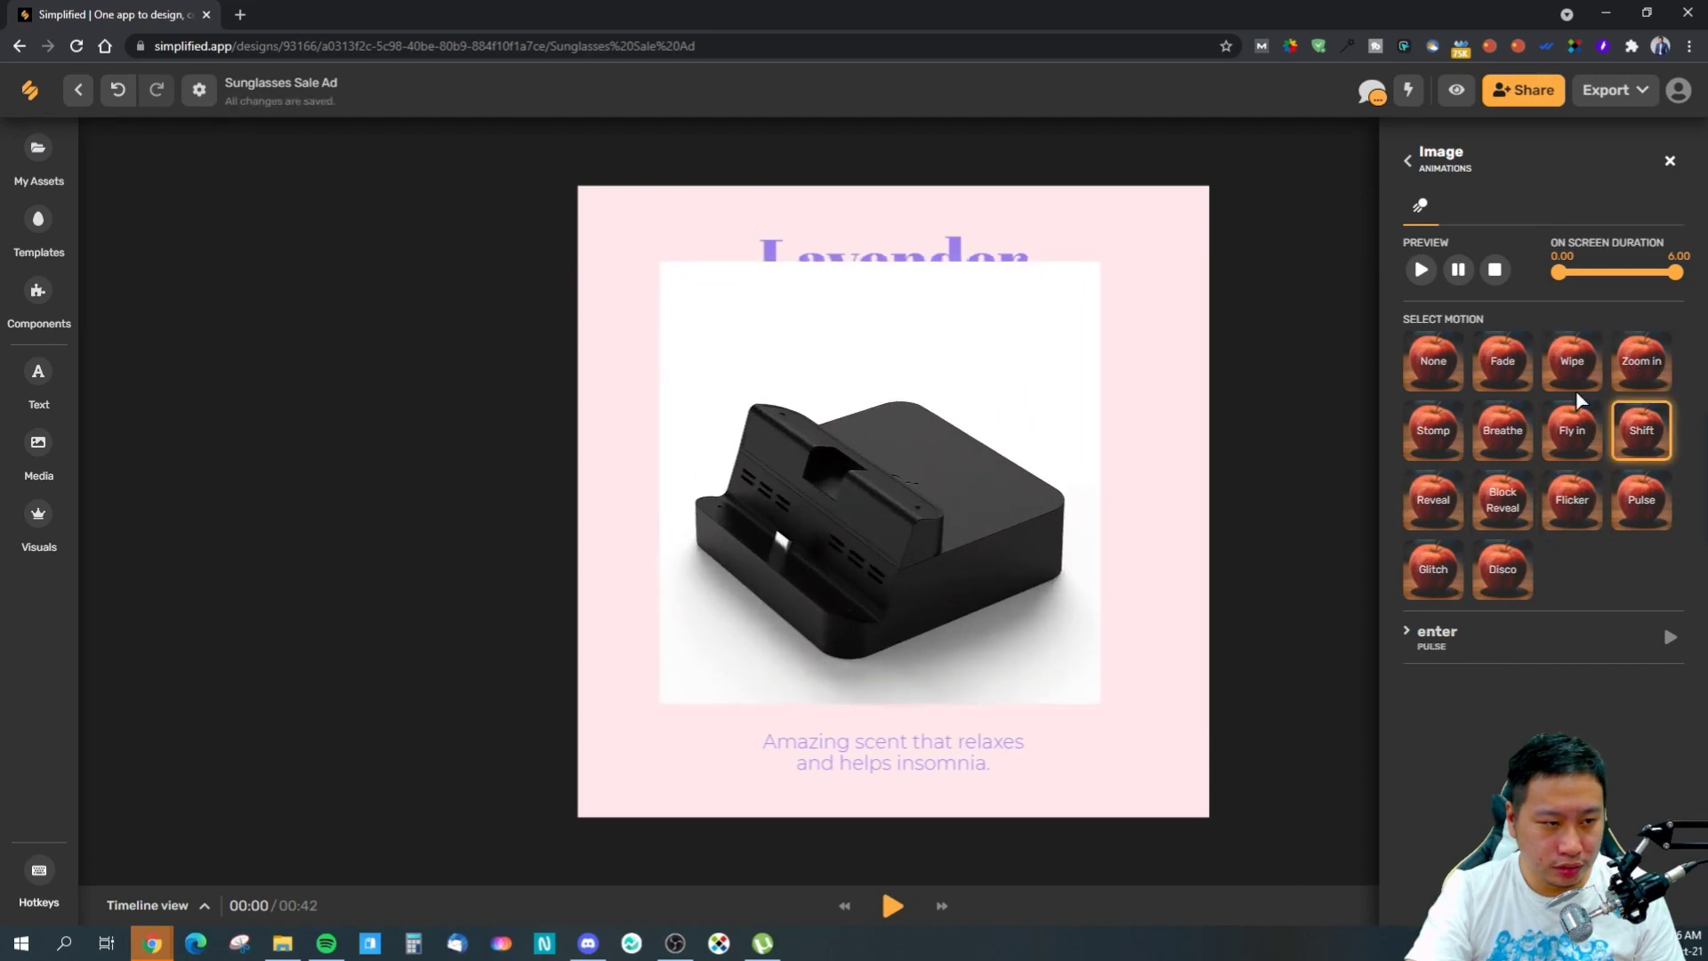
# - Compare the Wipe, Stomp, Breathe and Fade motions on the dock photo and leave Wipe applied
pyautogui.click(1580, 377)
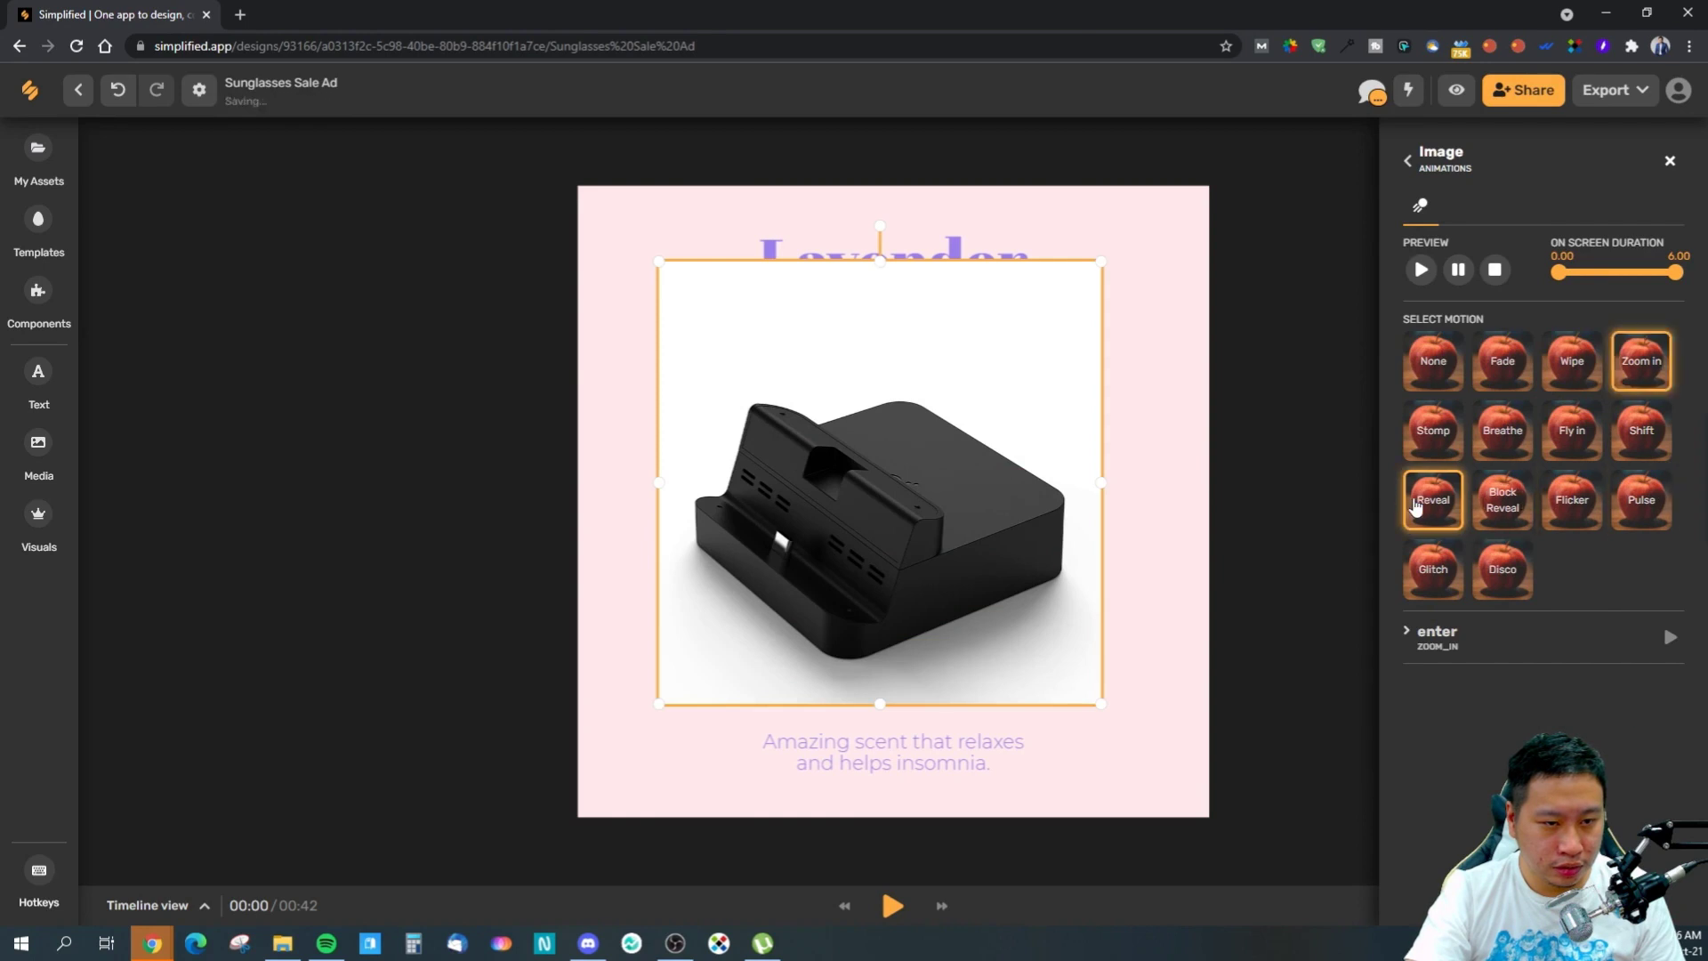
pyautogui.click(1426, 460)
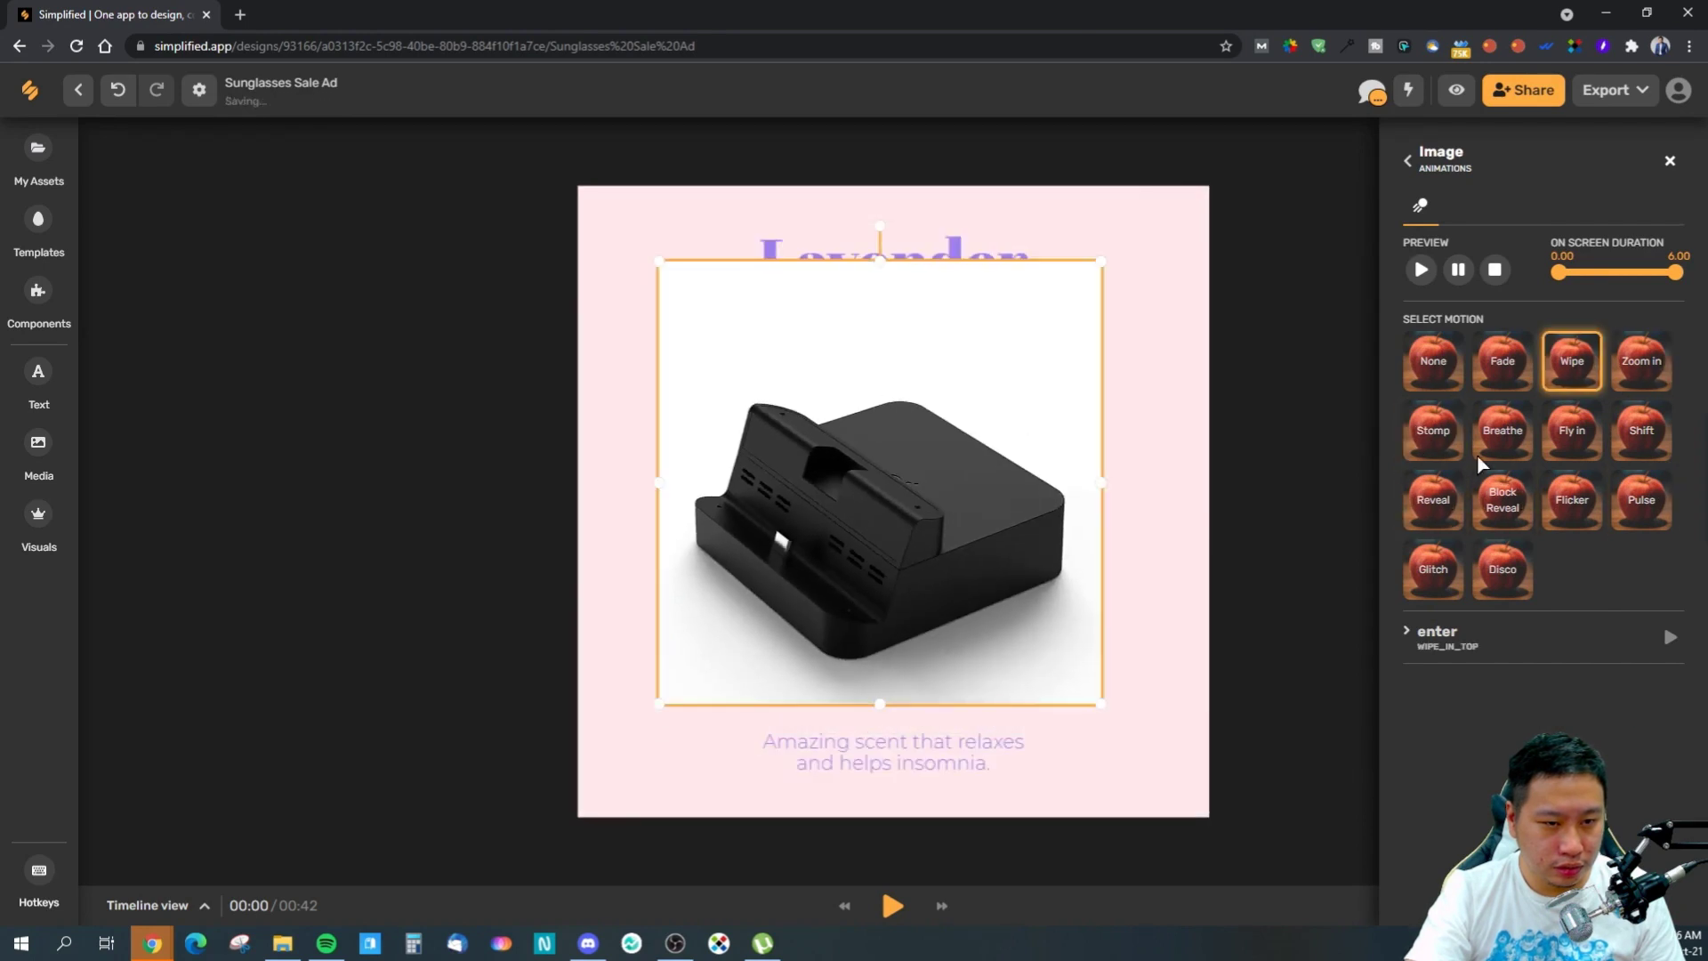
pyautogui.click(1513, 451)
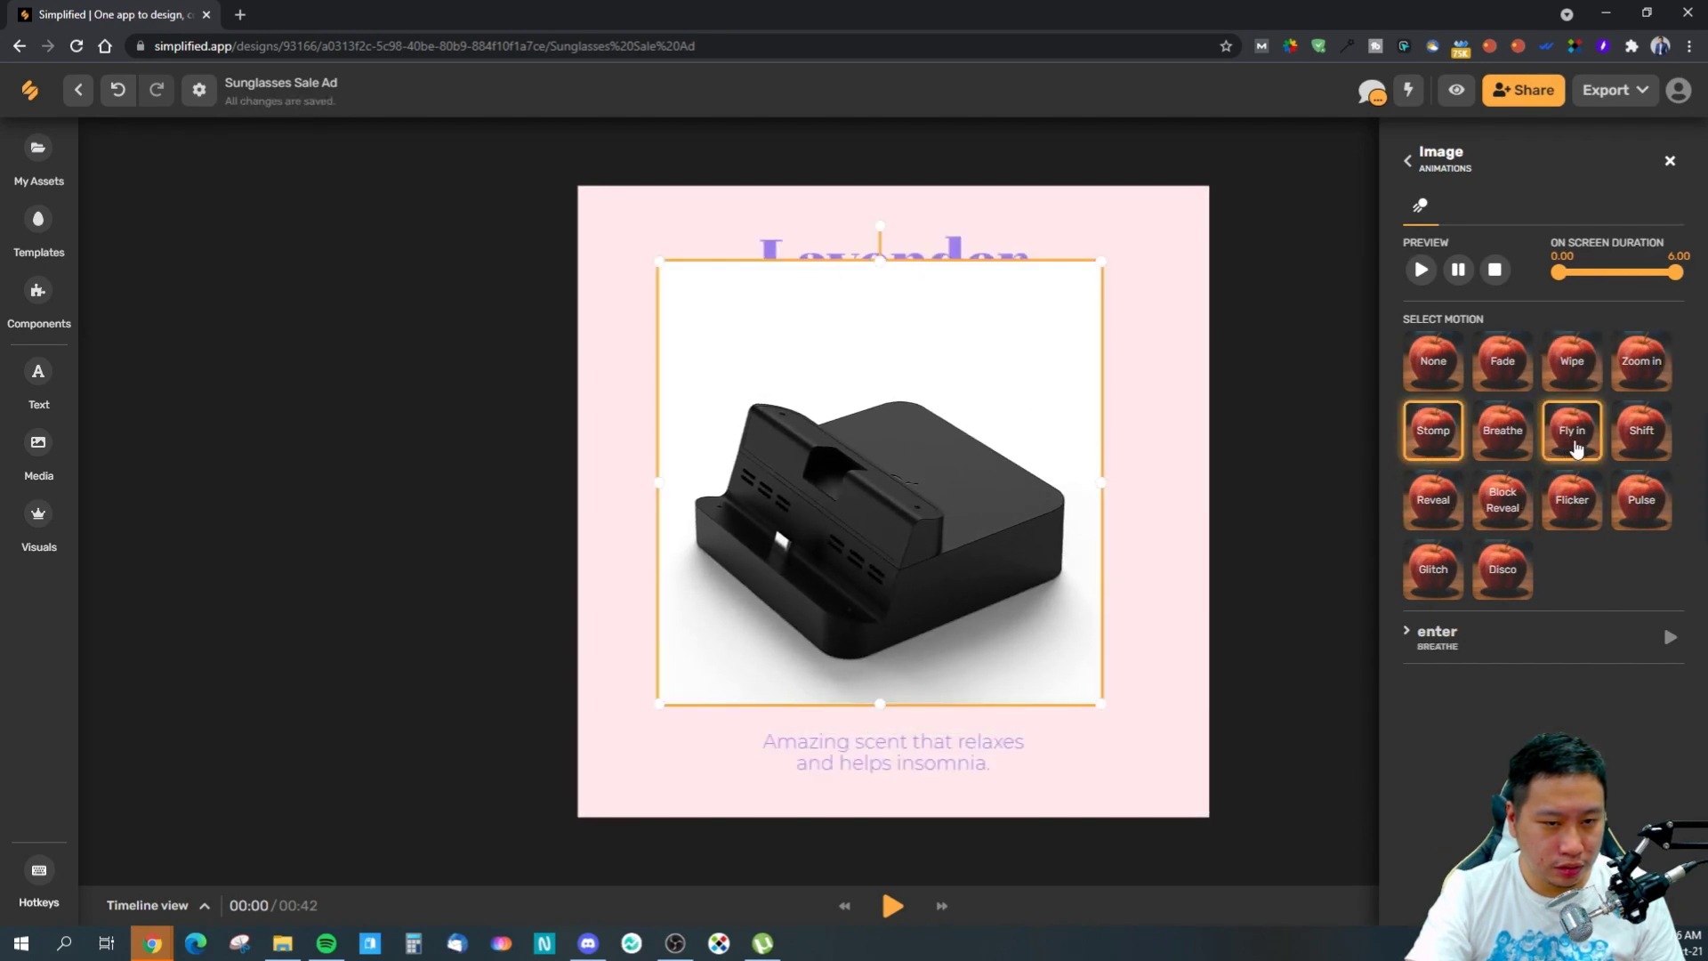
pyautogui.click(1576, 445)
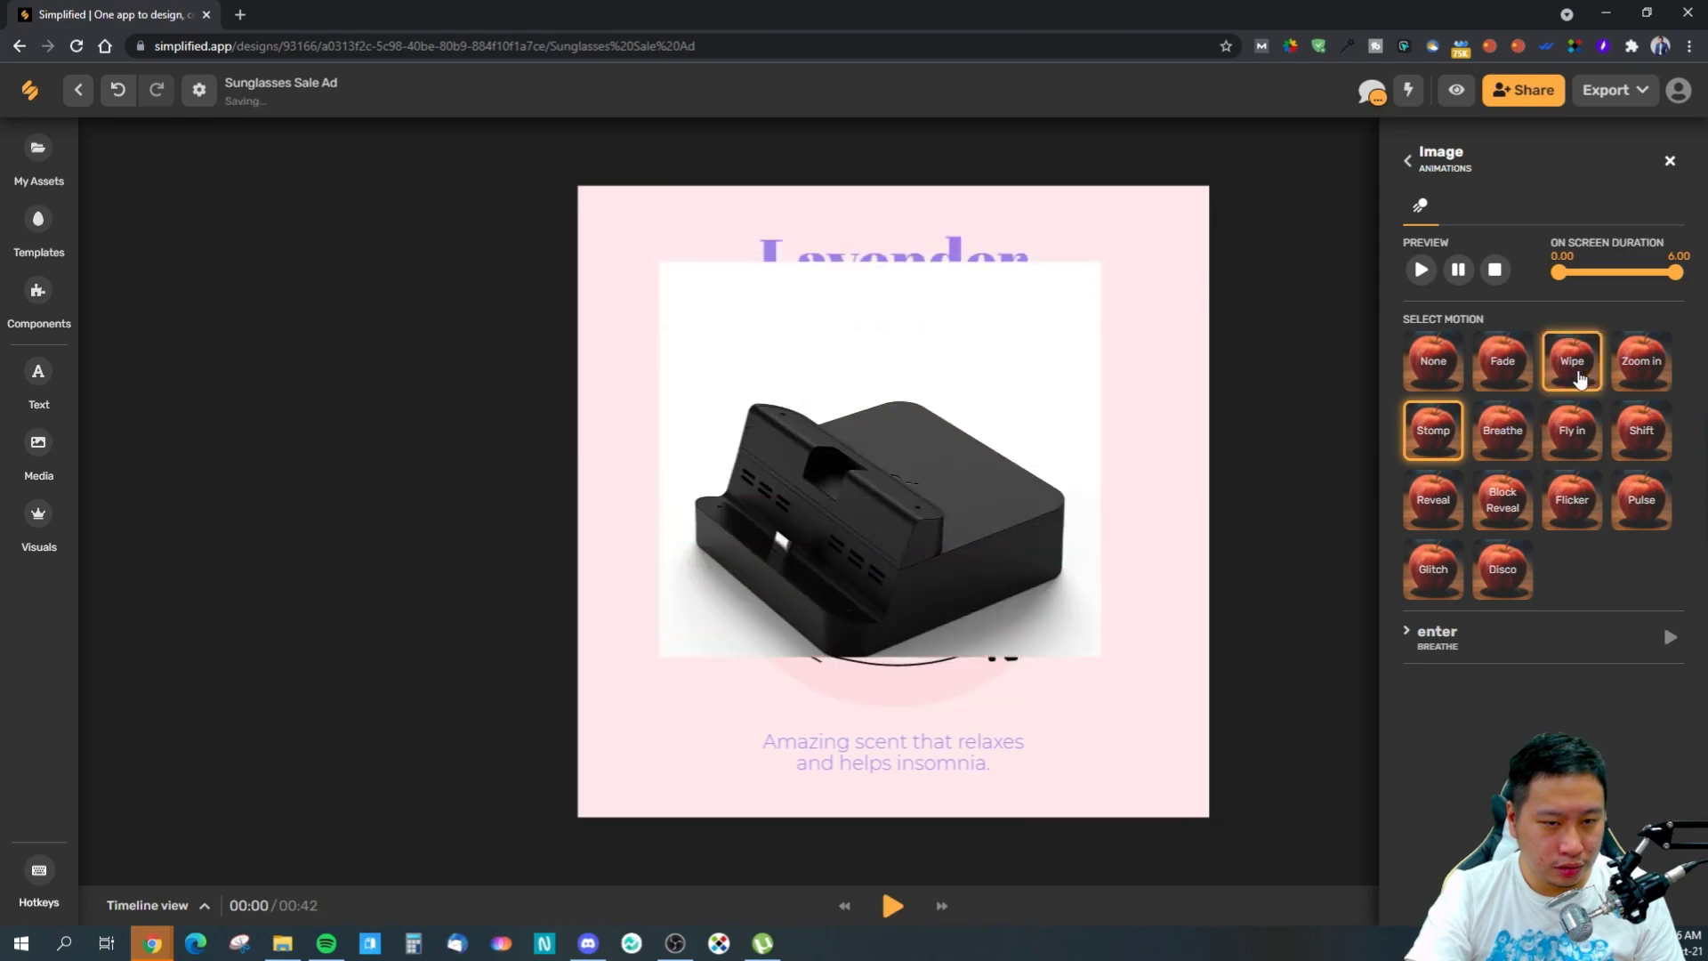
pyautogui.click(1518, 380)
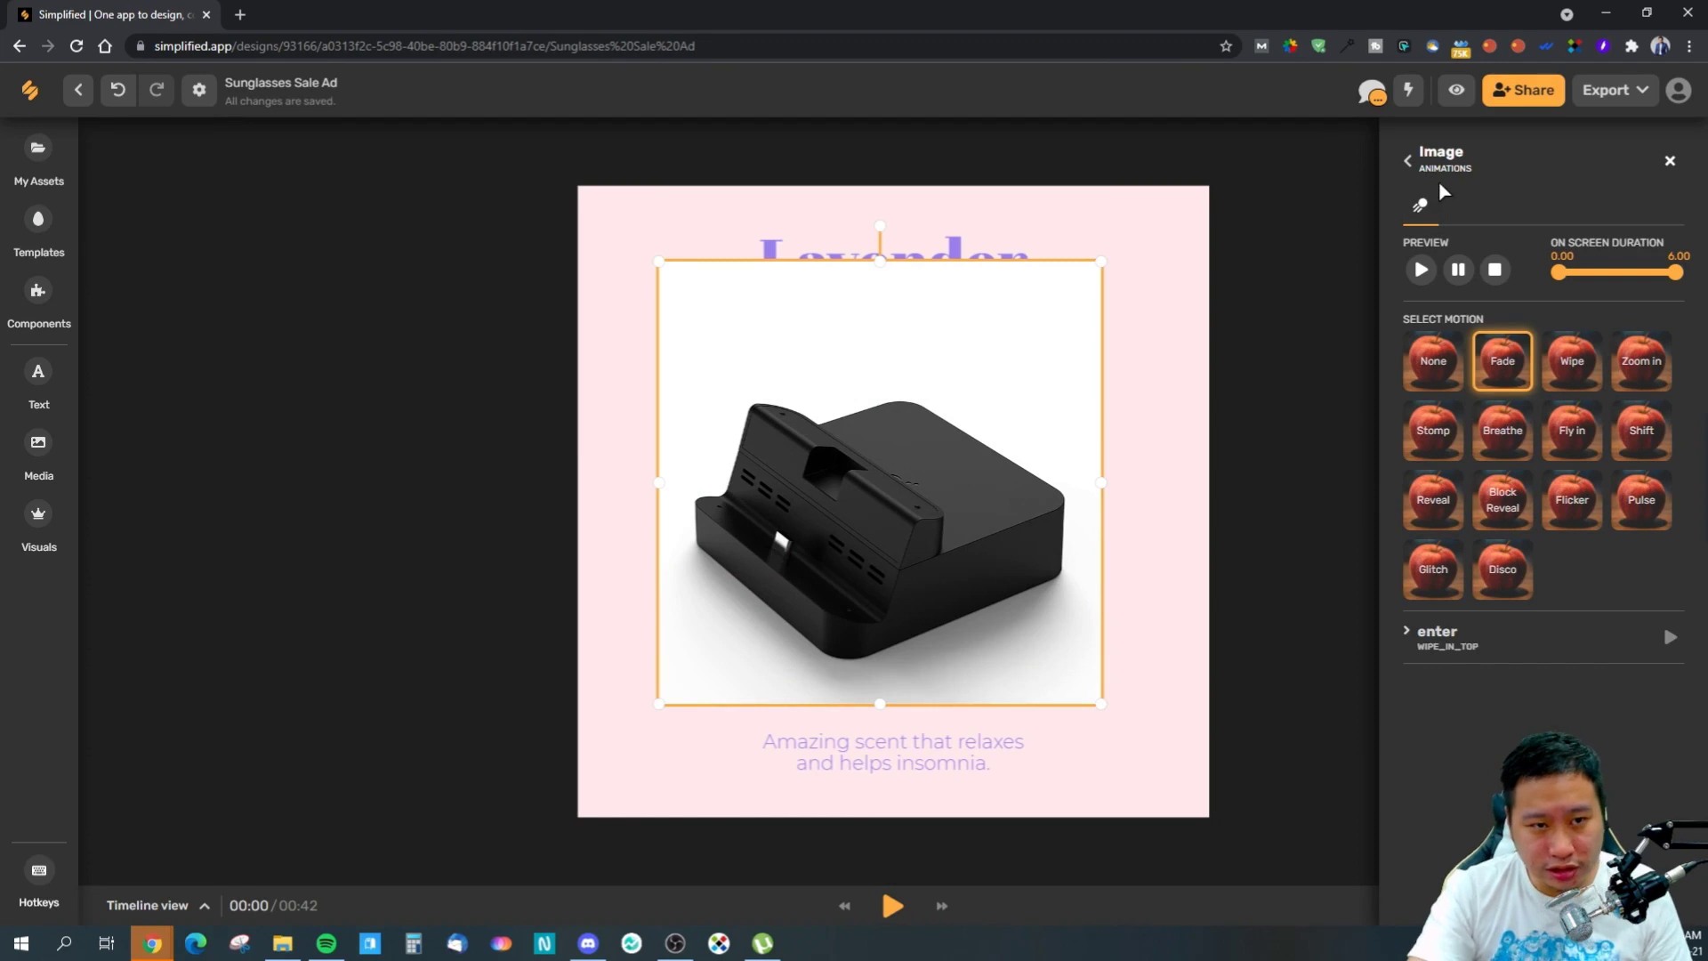
# - Look over the Lavender artboard's animation presets and the dock photo's own motion settings
pyautogui.click(1408, 162)
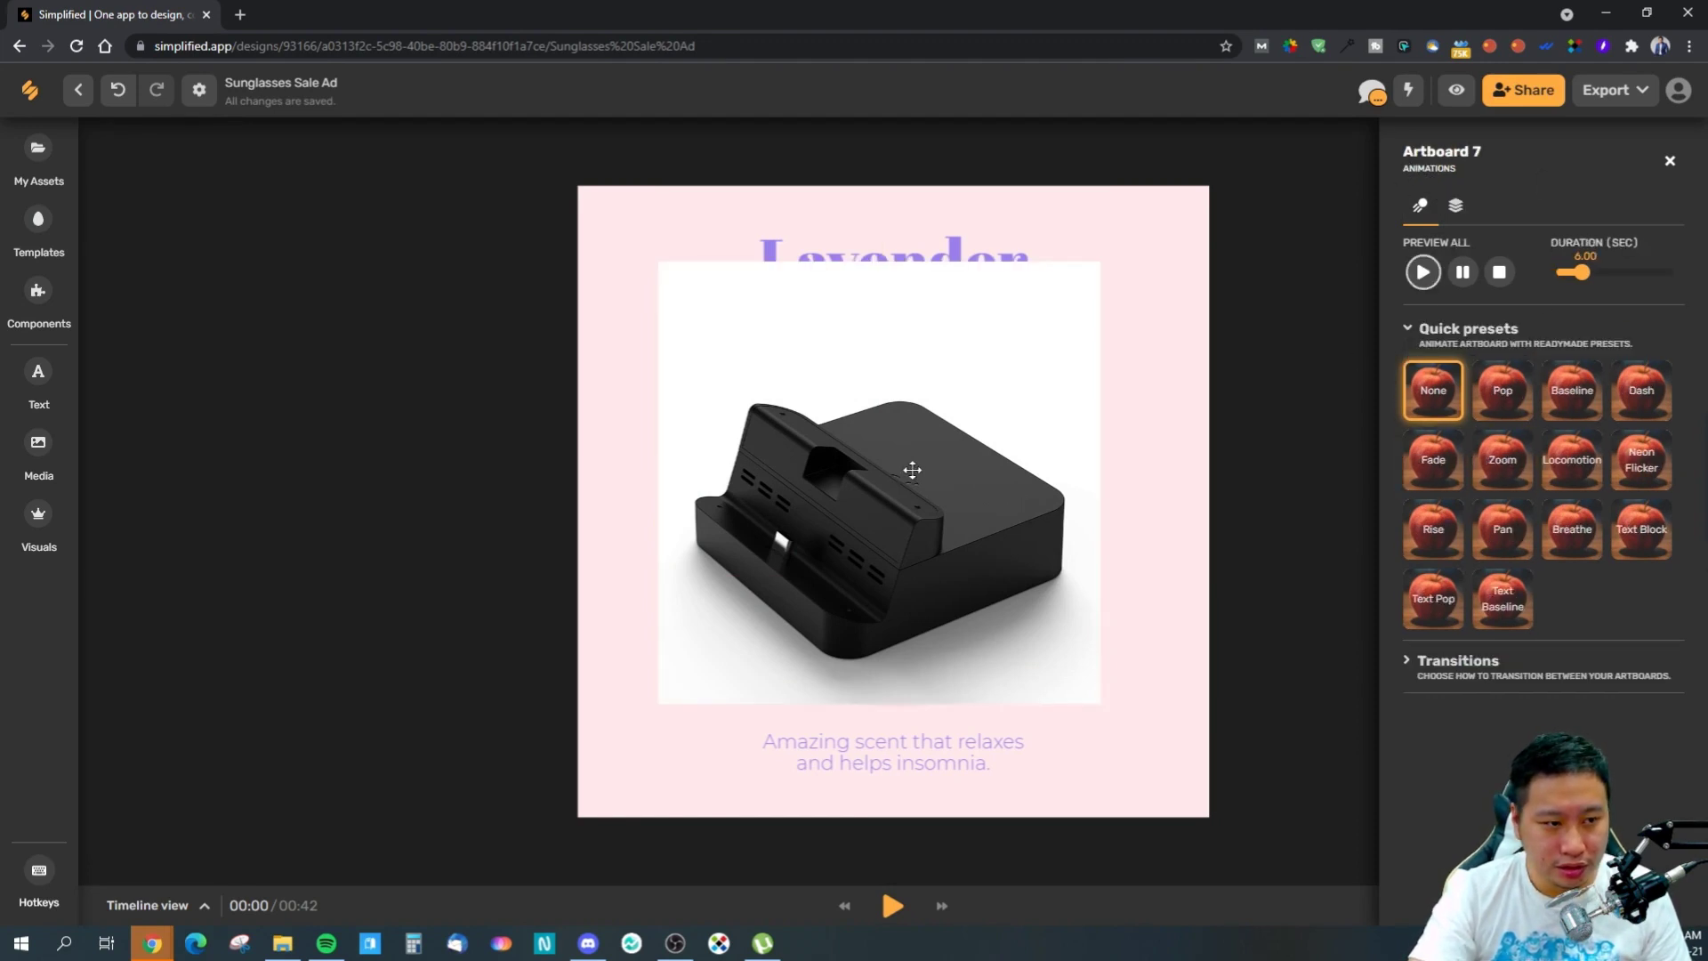
pyautogui.click(914, 470)
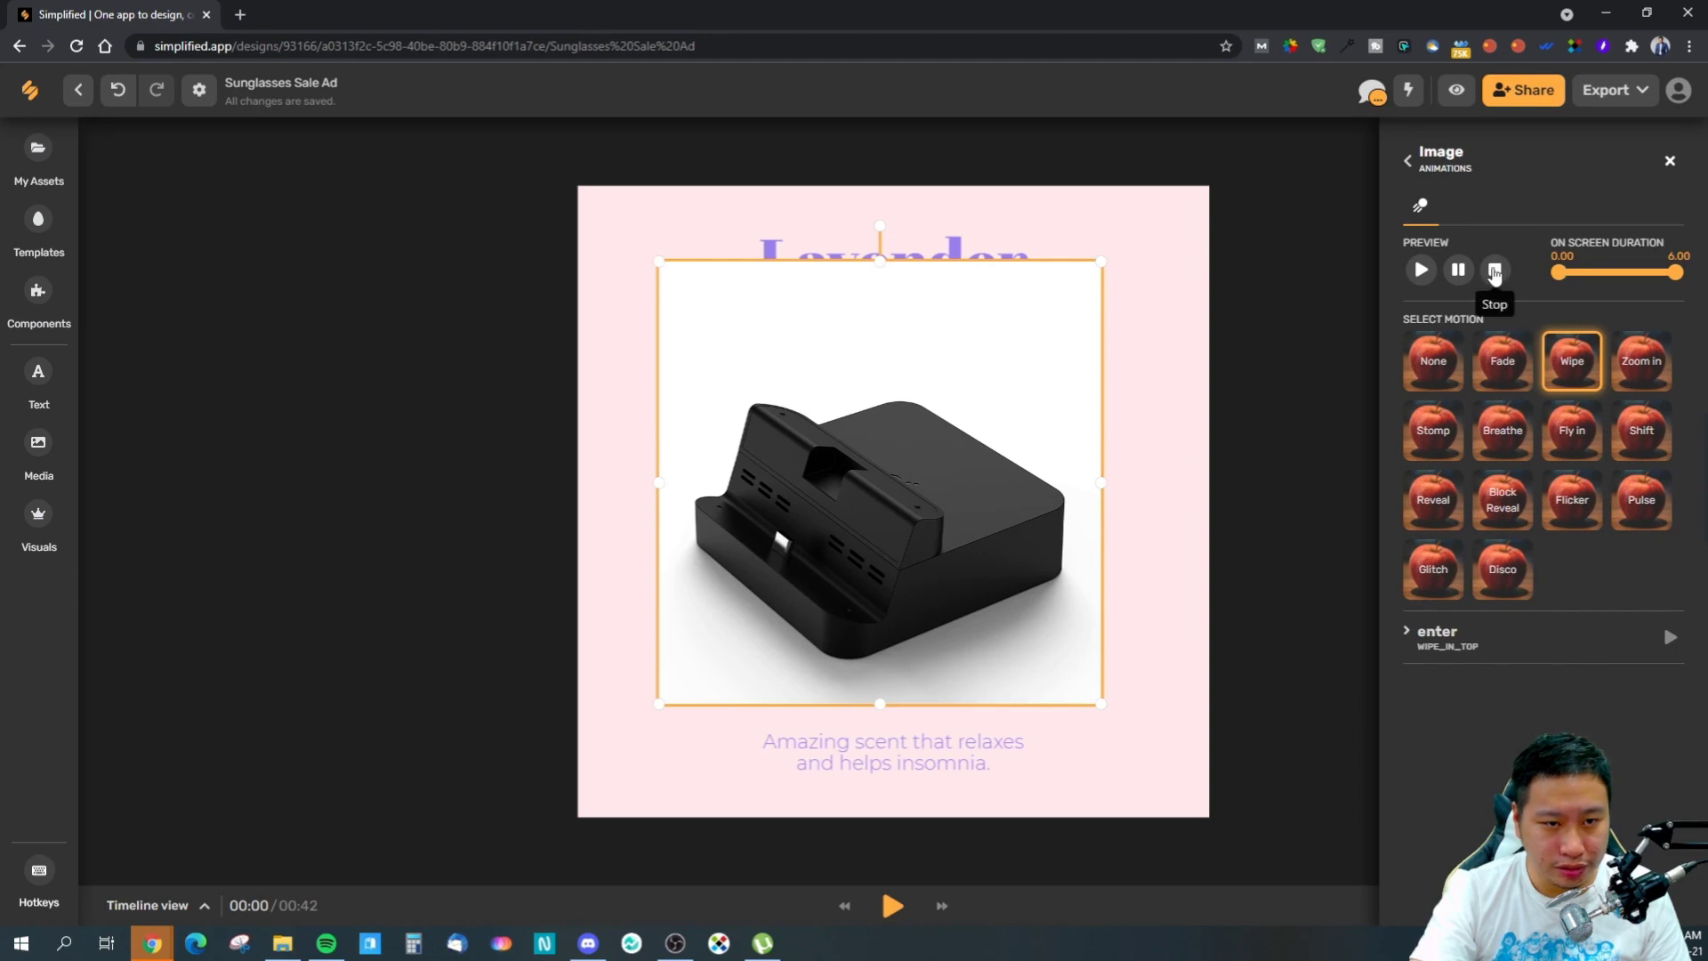
pyautogui.click(1407, 160)
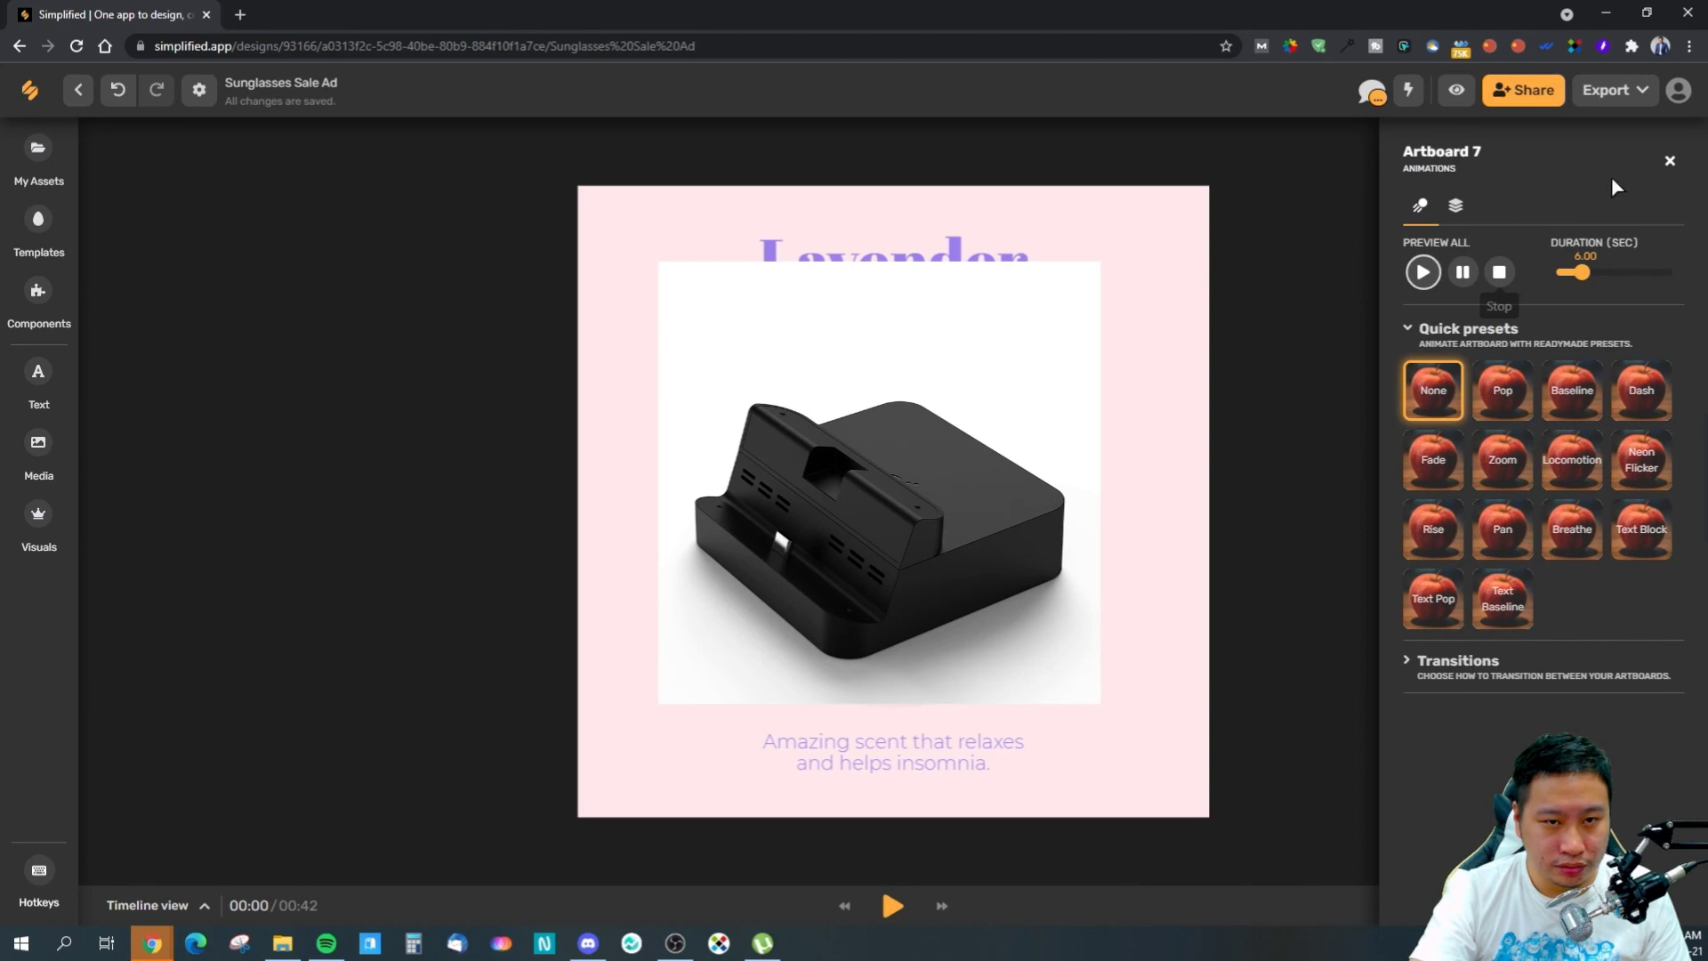
# - Remove the background from the dock photo on the Lavender artboard and nudge the cut-out slightly downward
pyautogui.click(1670, 162)
pyautogui.click(934, 480)
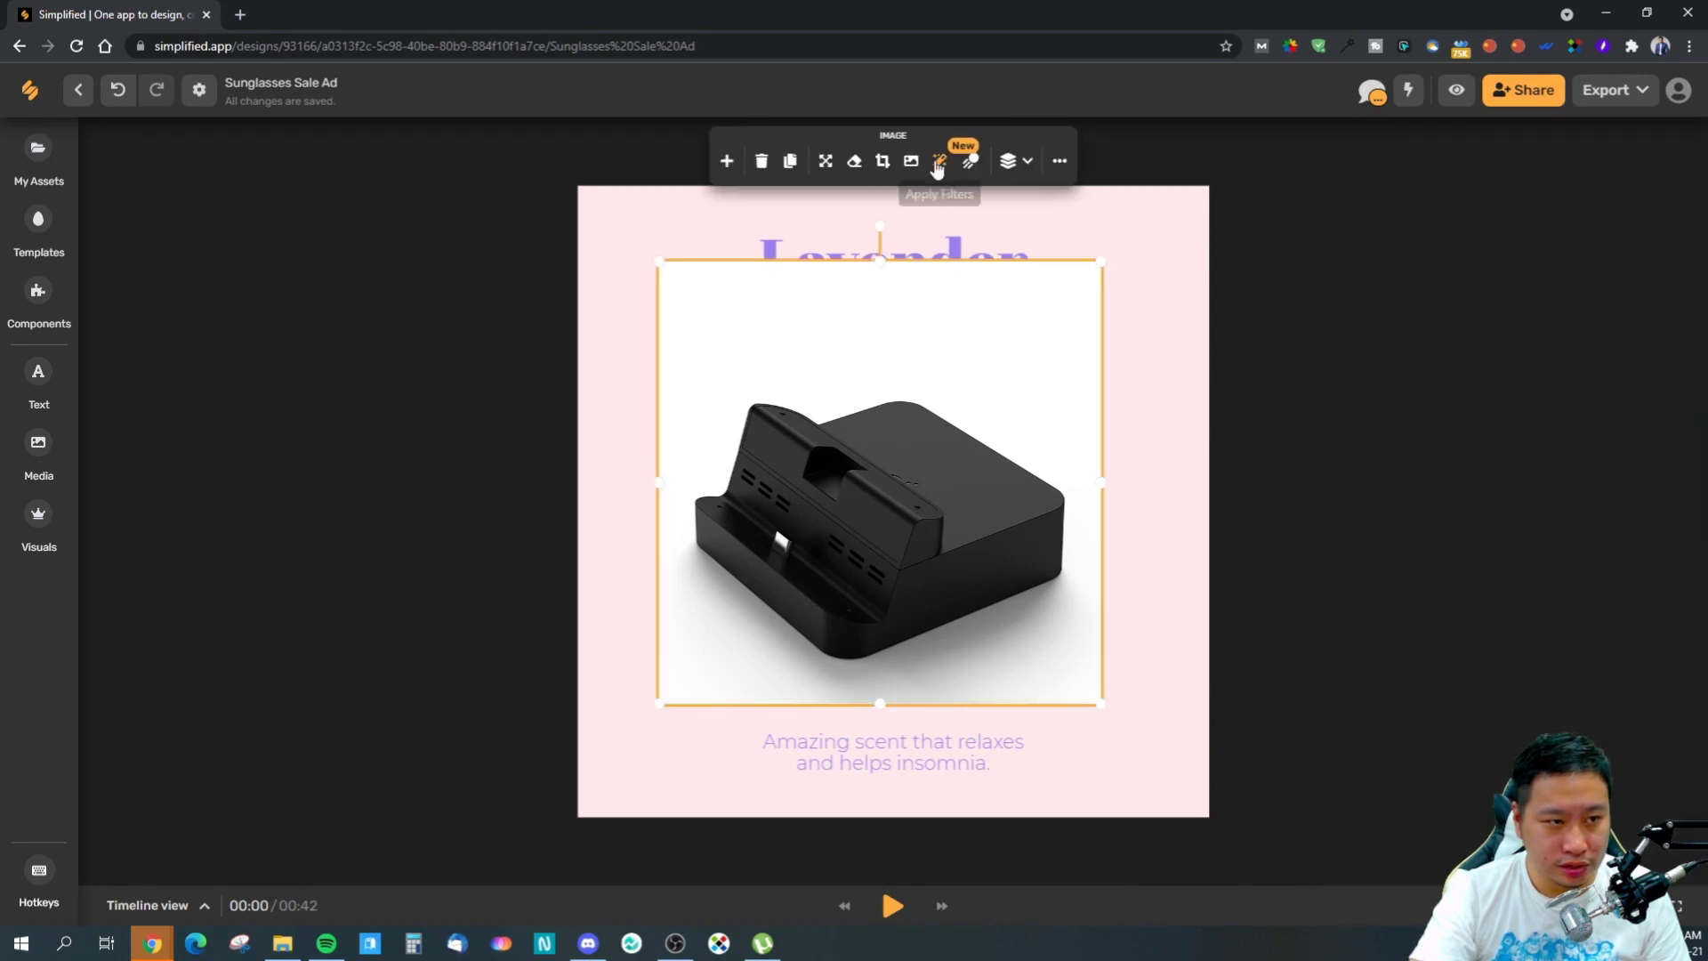
pyautogui.click(855, 161)
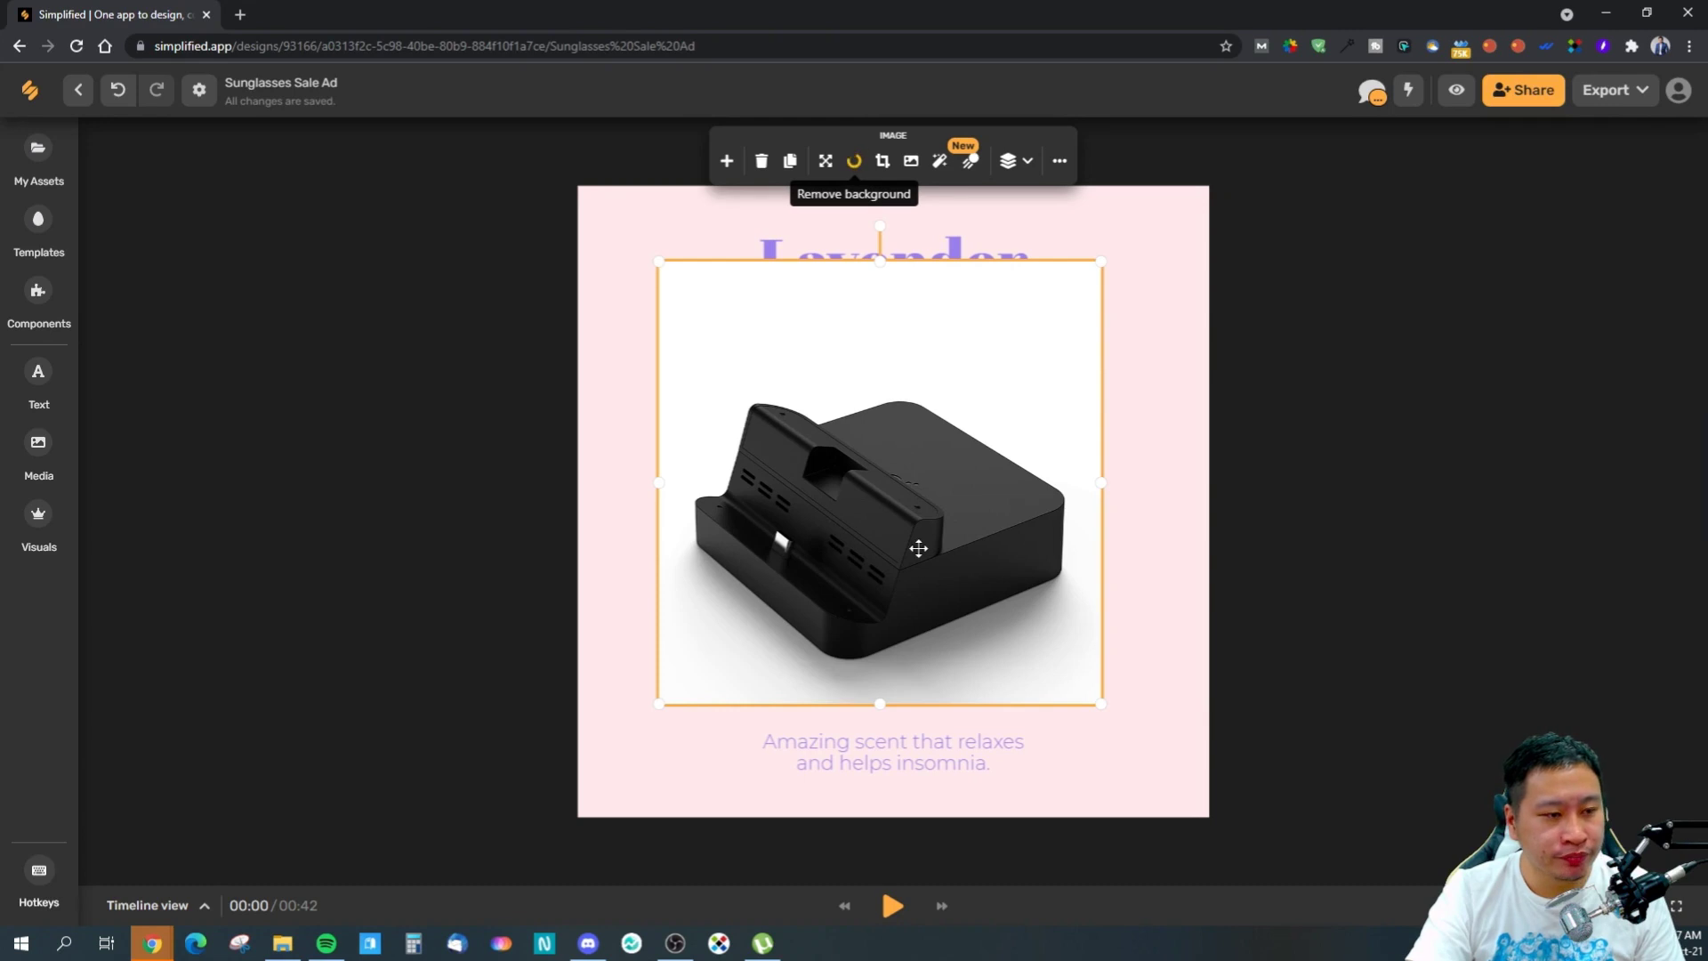
pyautogui.moveTo(856, 513)
pyautogui.mouseDown()
pyautogui.moveTo(1022, 553)
pyautogui.moveTo(953, 617)
pyautogui.moveTo(1003, 611)
pyautogui.moveTo(855, 418)
pyautogui.moveTo(863, 518)
pyautogui.mouseUp()
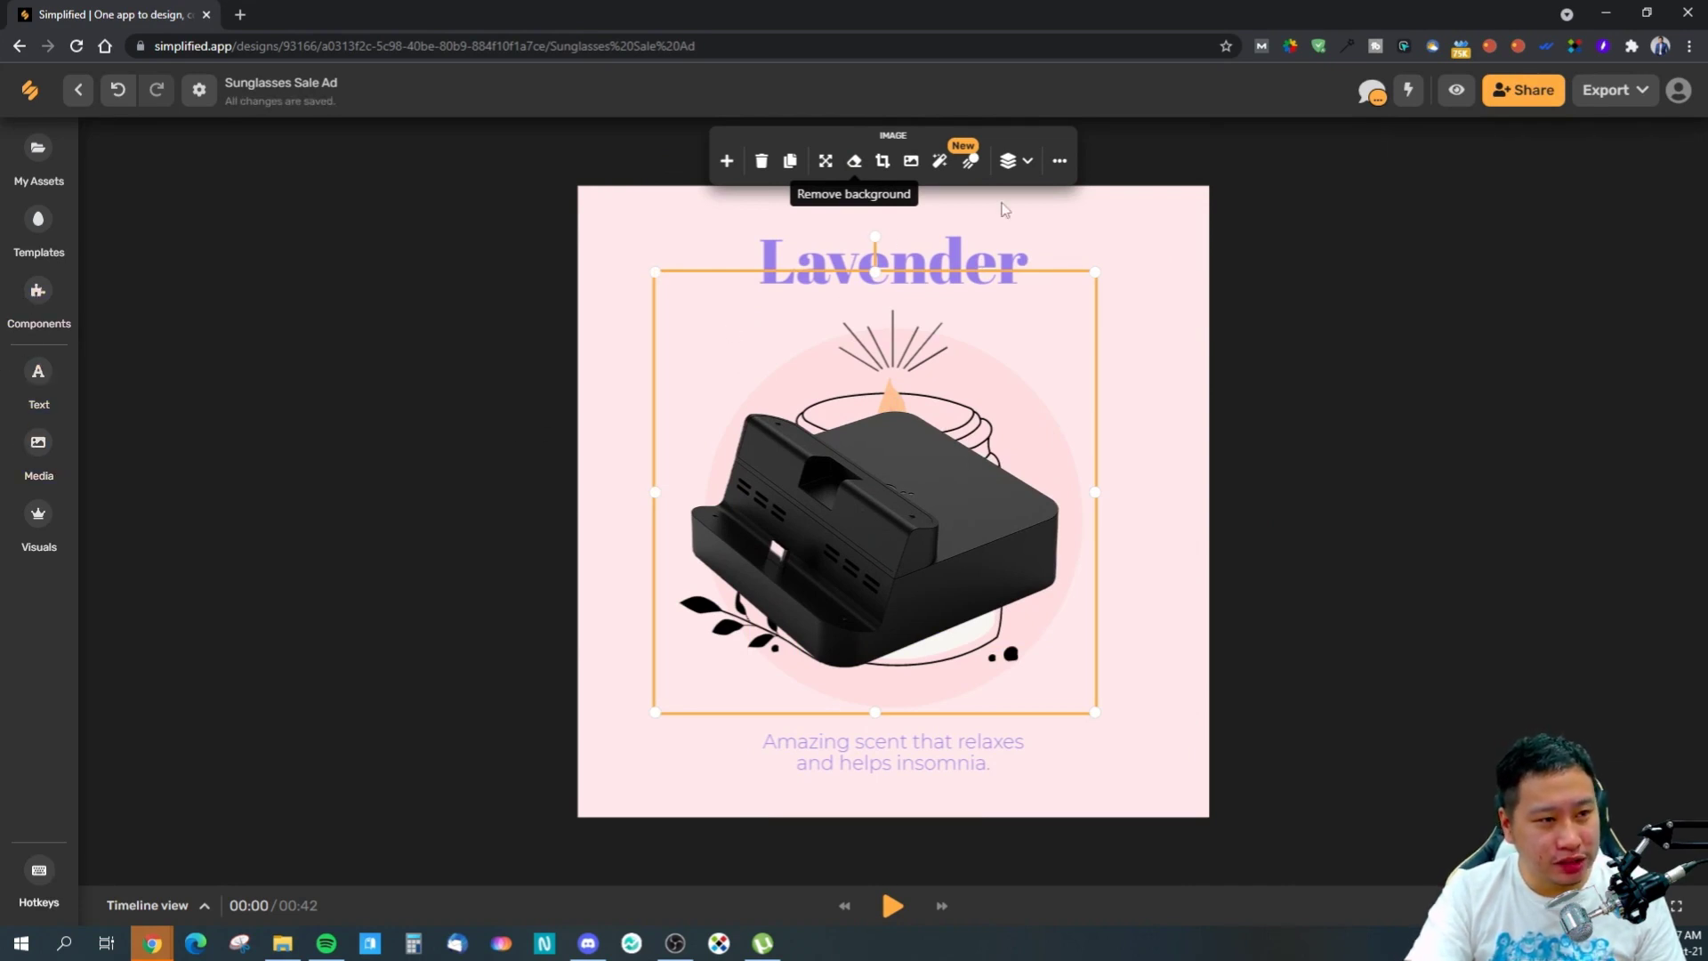
# - Check the dock photo's order, flip and align options, and open its full editor to view the layer settings
pyautogui.click(1028, 161)
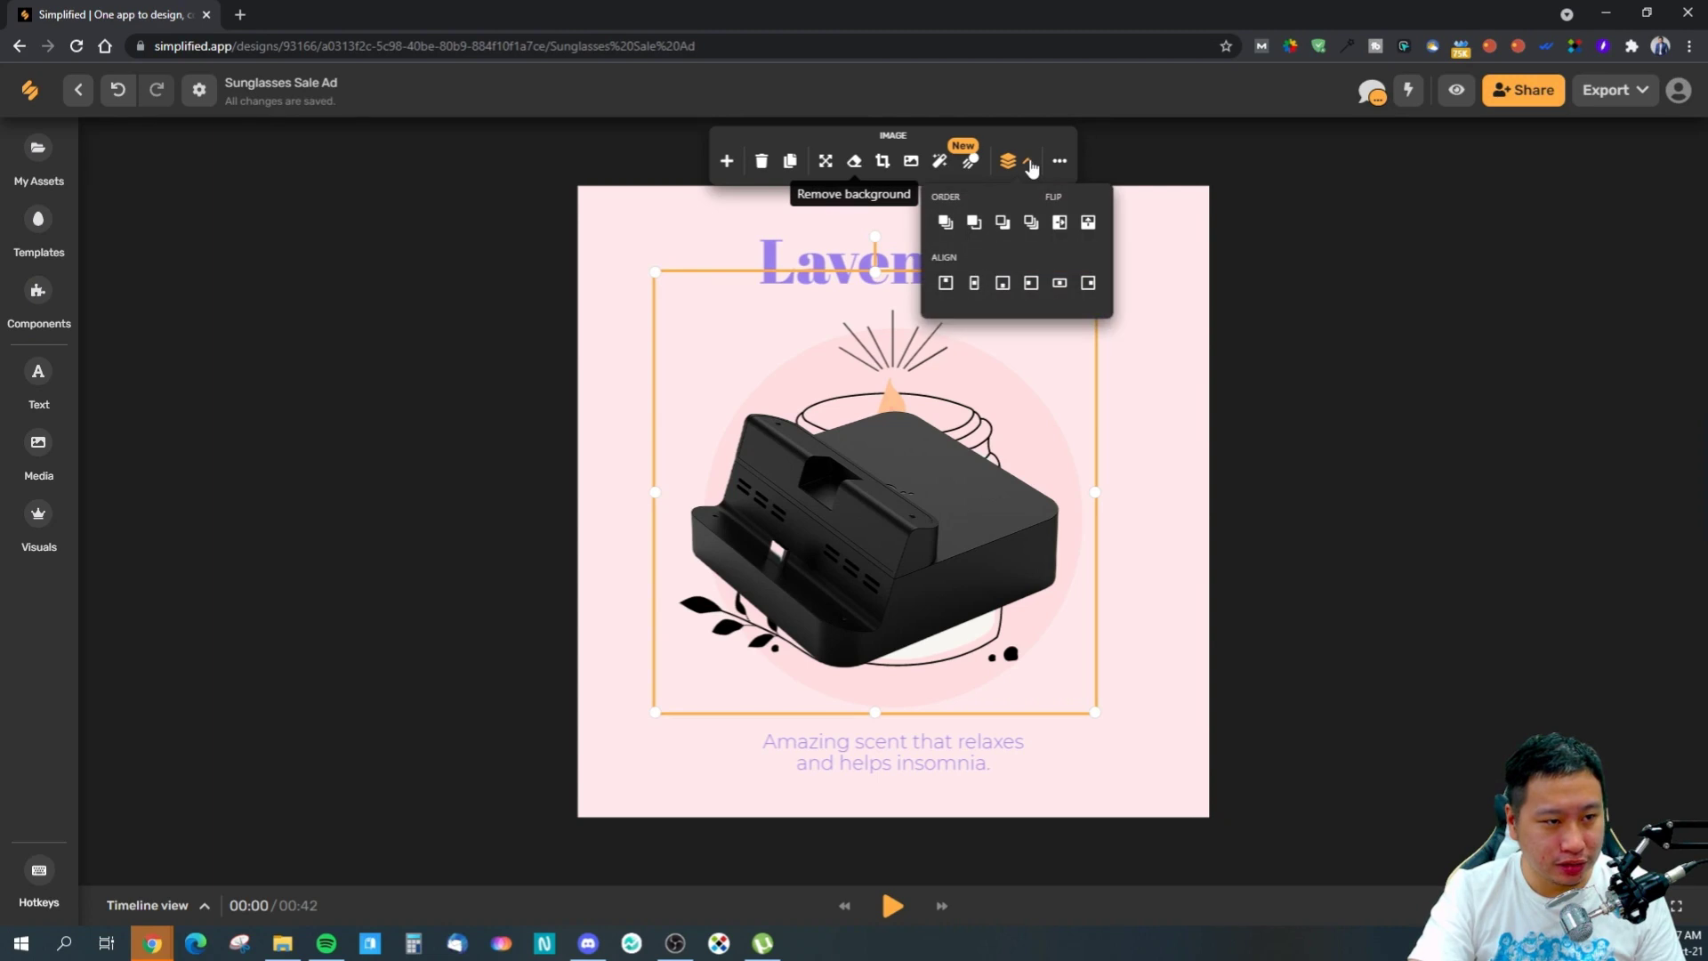
pyautogui.click(1060, 174)
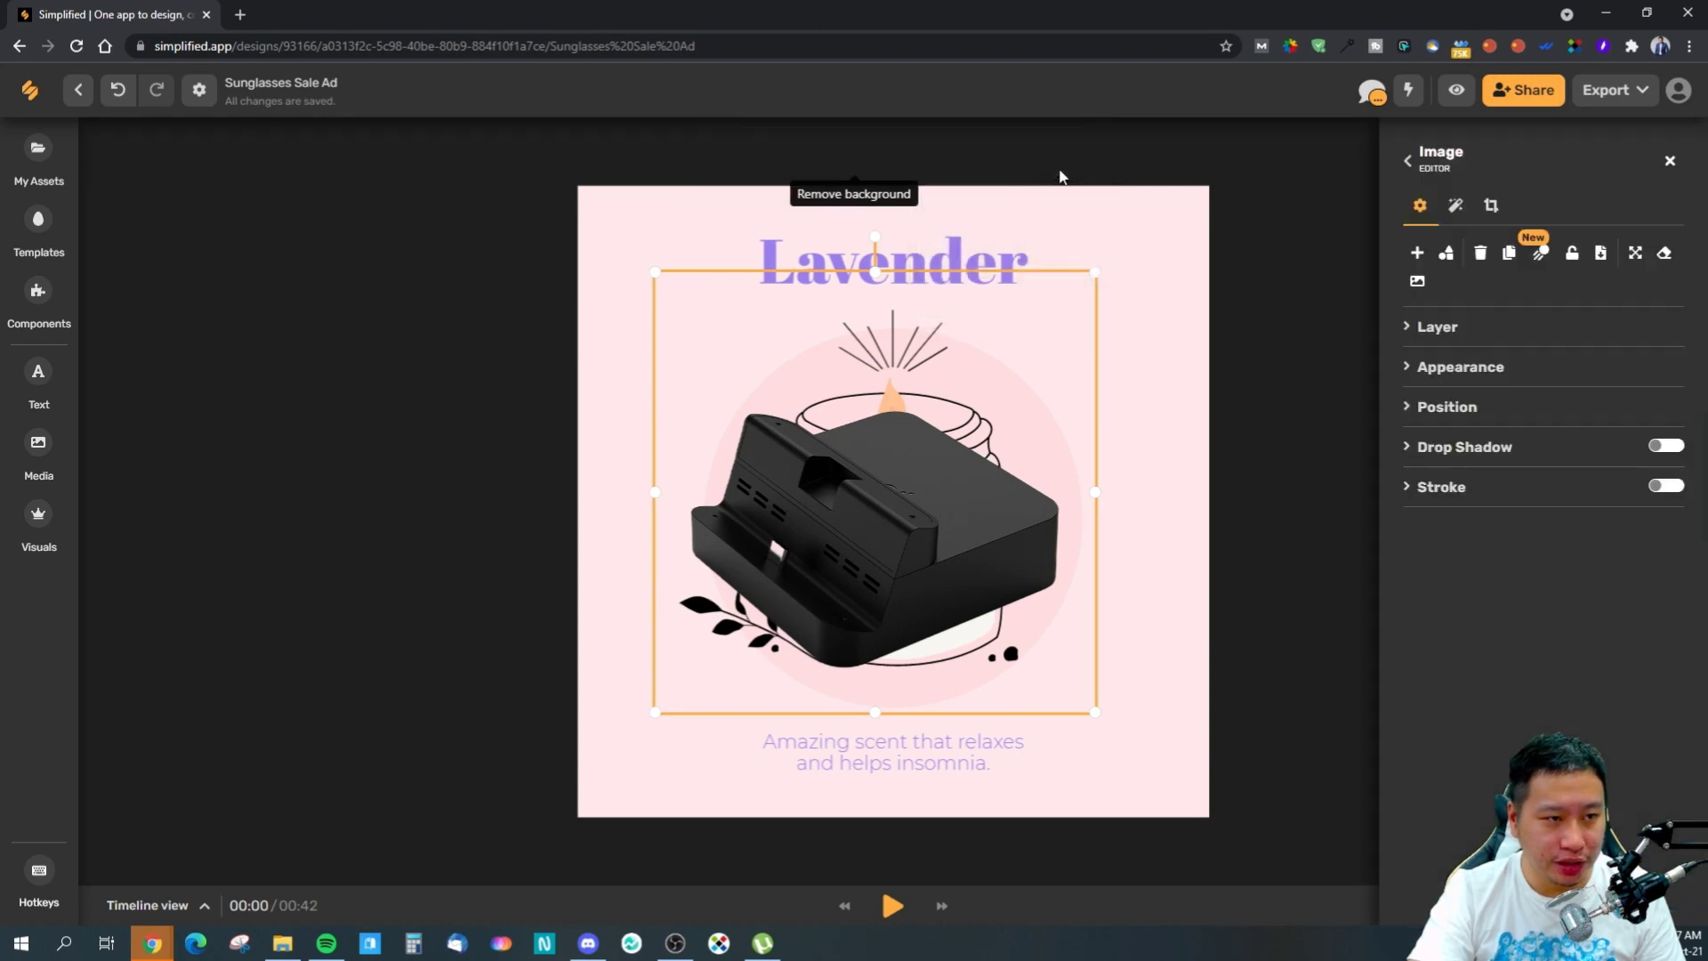
pyautogui.click(1451, 331)
pyautogui.click(1437, 331)
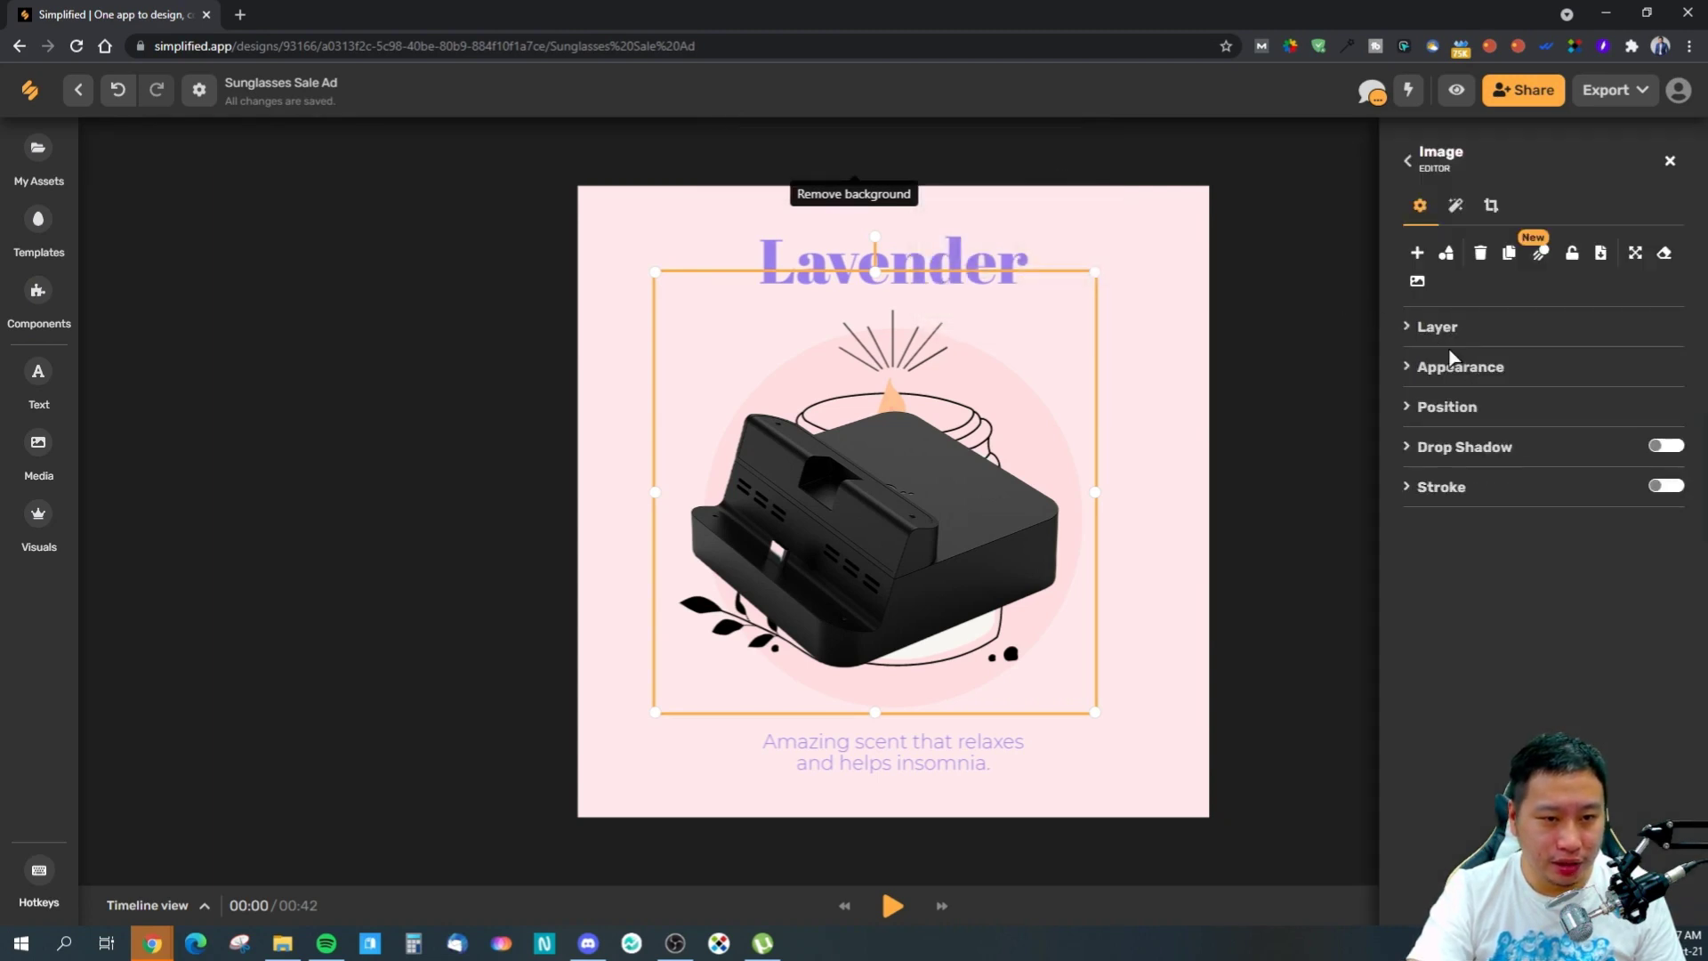
# - Try the 00CCFF brand colour as the dock photo's background and restore the transparent background
pyautogui.click(1447, 375)
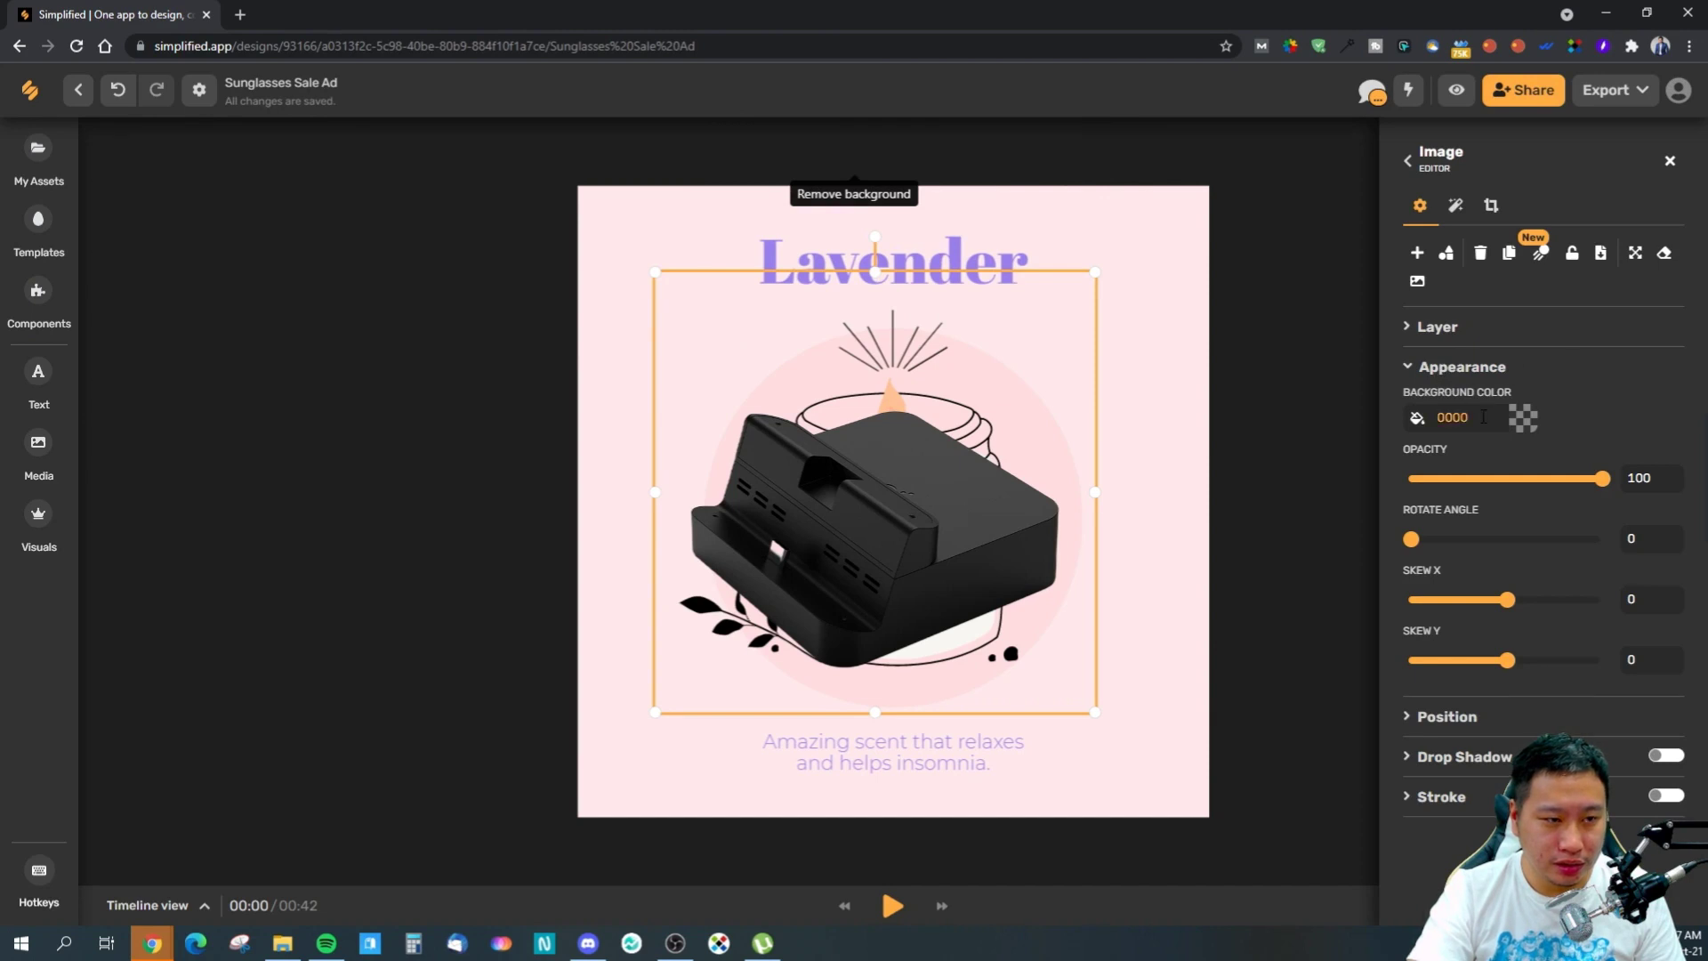
pyautogui.click(1523, 420)
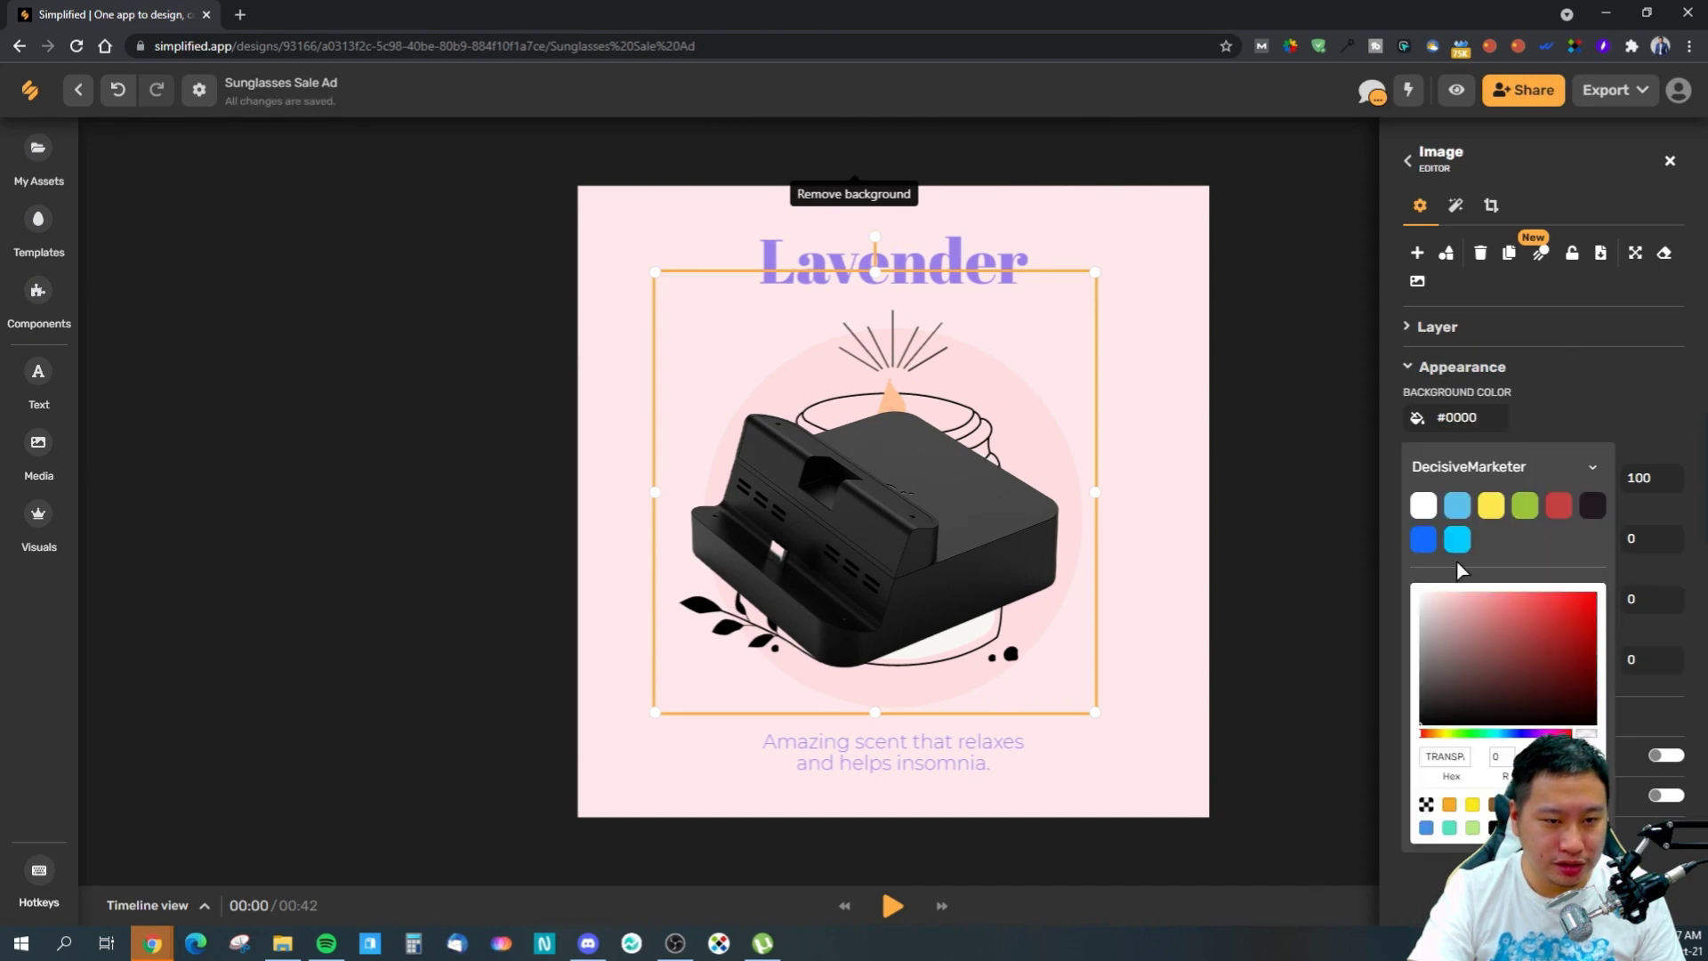
pyautogui.click(1455, 541)
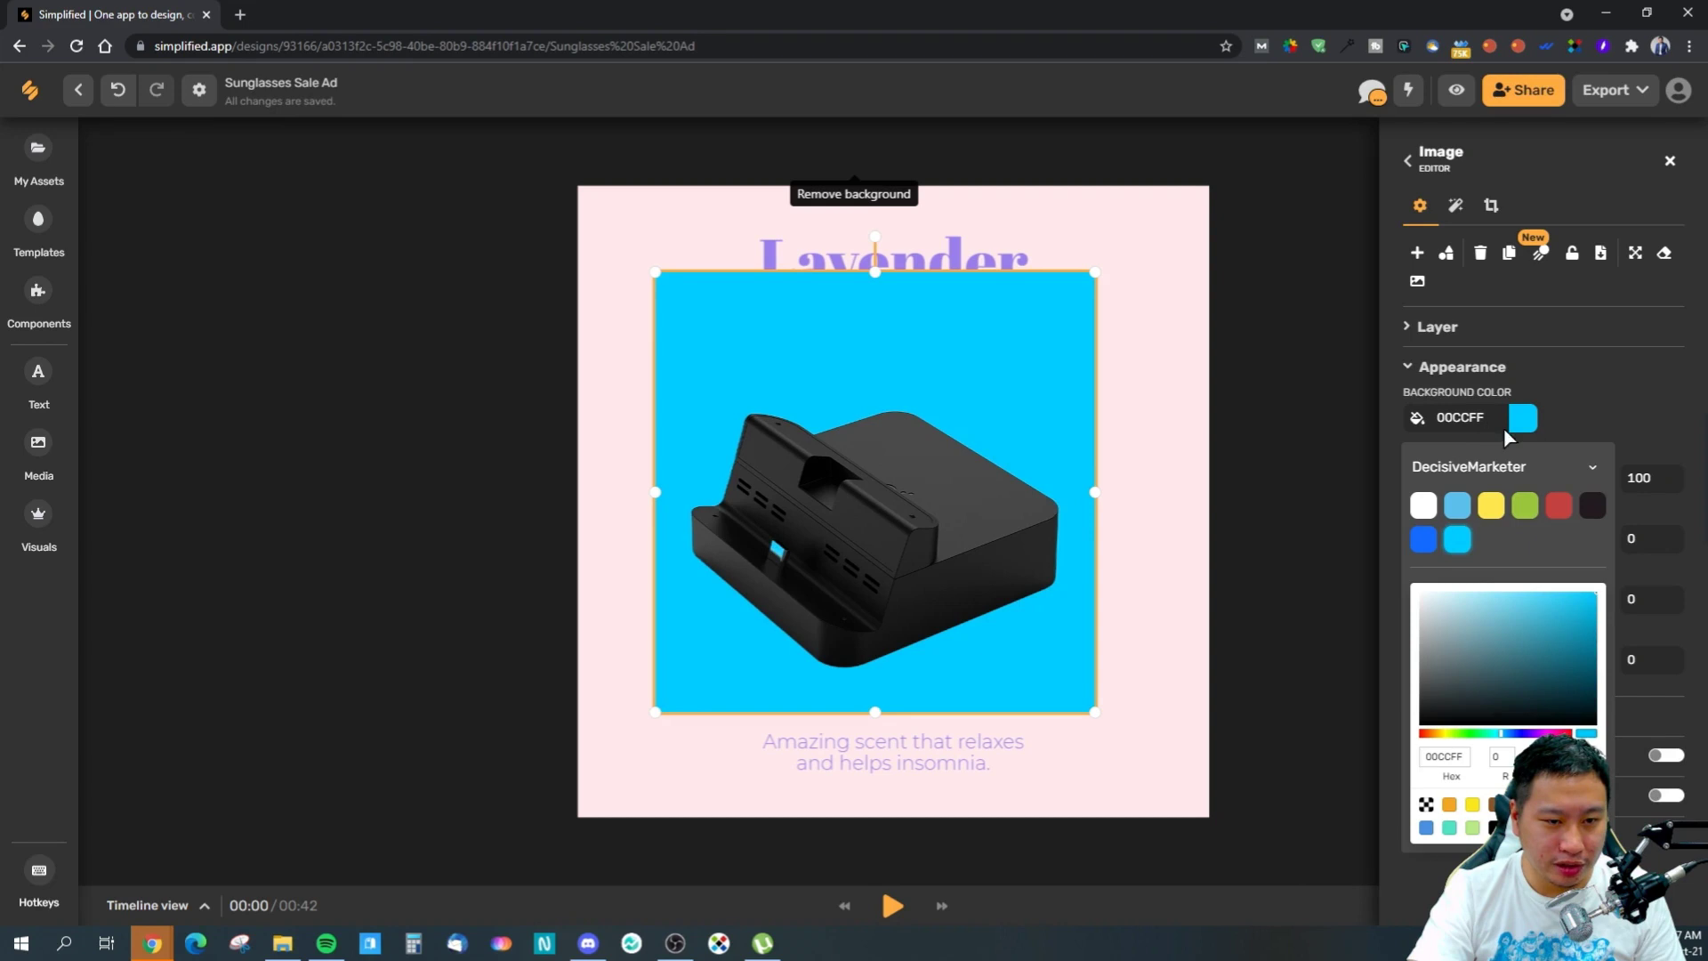
pyautogui.click(1424, 806)
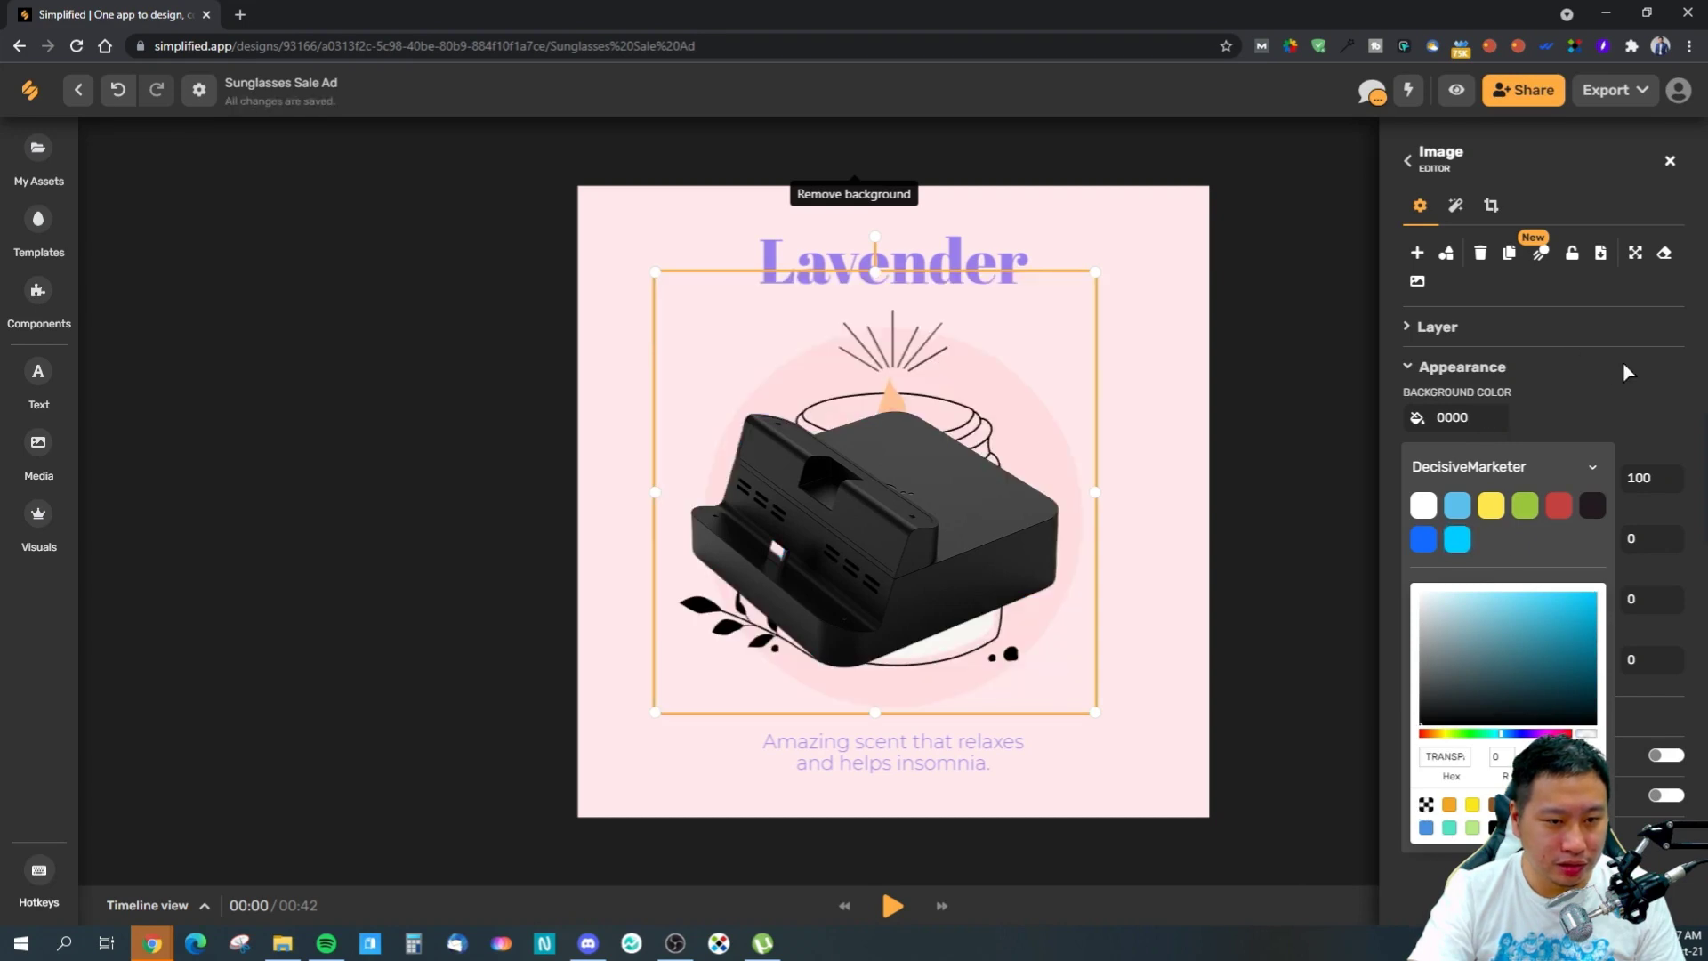
# - Try the dock photo's opacity and rotation adjustments, keeping 100 and 0, and expand its position settings
pyautogui.moveTo(1603, 481)
pyautogui.mouseDown()
pyautogui.moveTo(1494, 482)
pyautogui.moveTo(1609, 481)
pyautogui.mouseUp()
pyautogui.moveTo(1413, 543)
pyautogui.mouseDown()
pyautogui.moveTo(1452, 542)
pyautogui.moveTo(1411, 544)
pyautogui.mouseUp()
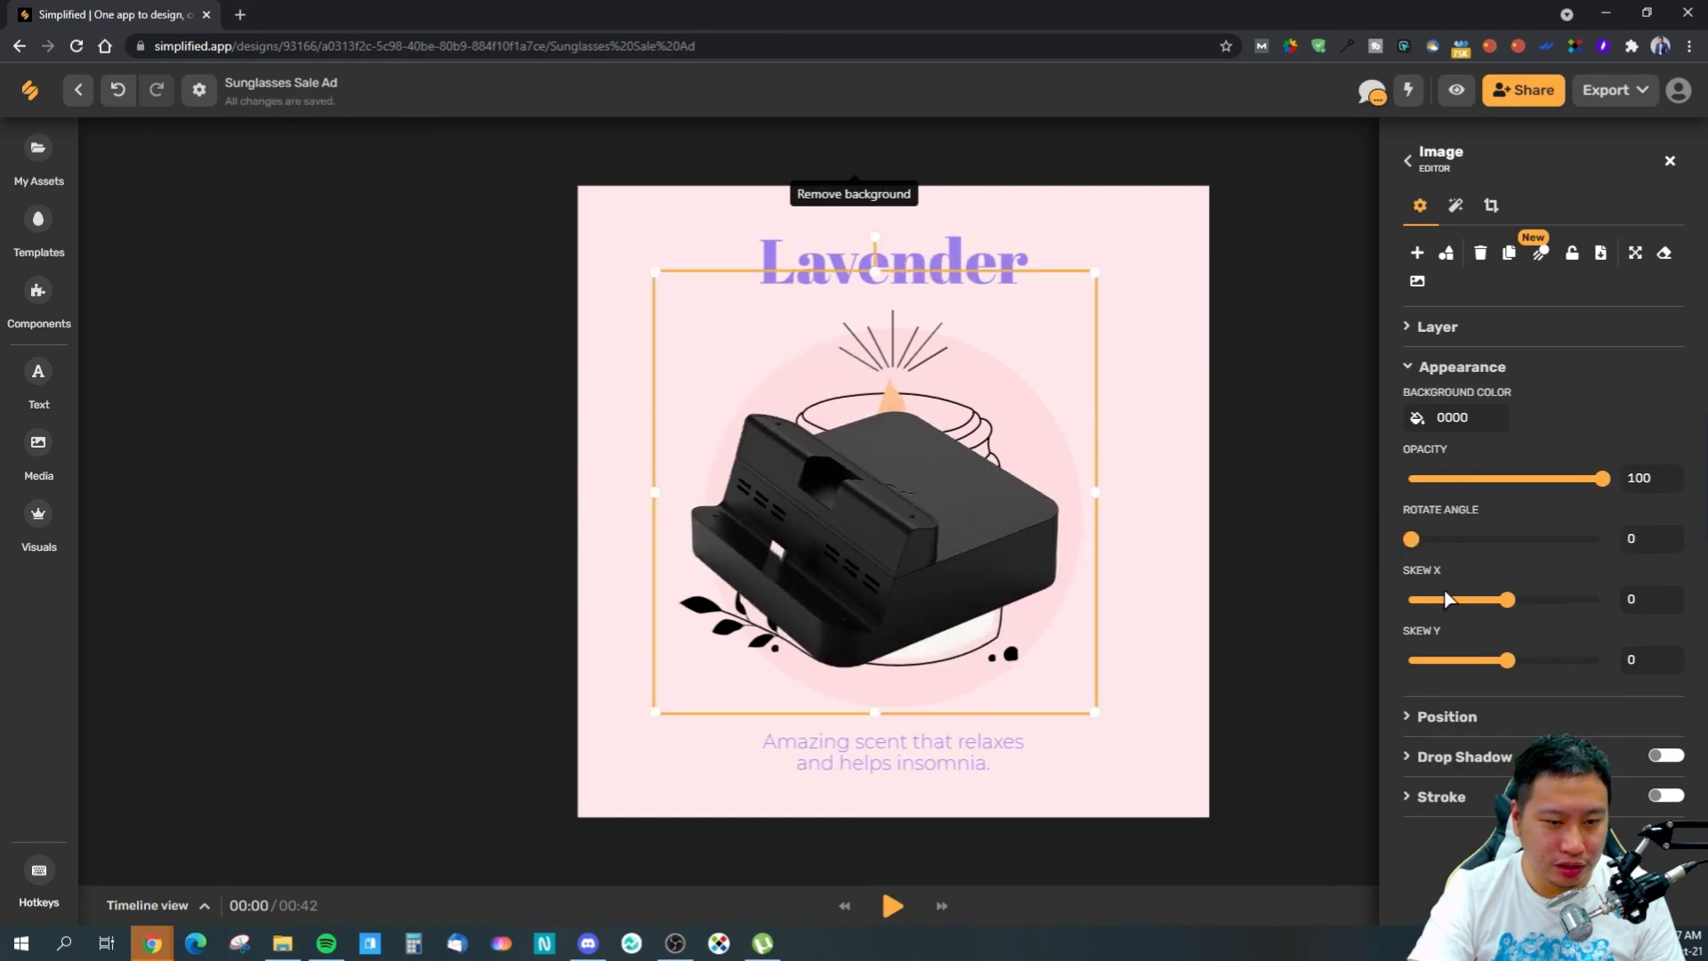
pyautogui.click(1446, 717)
pyautogui.scroll(-1, 1423, 783)
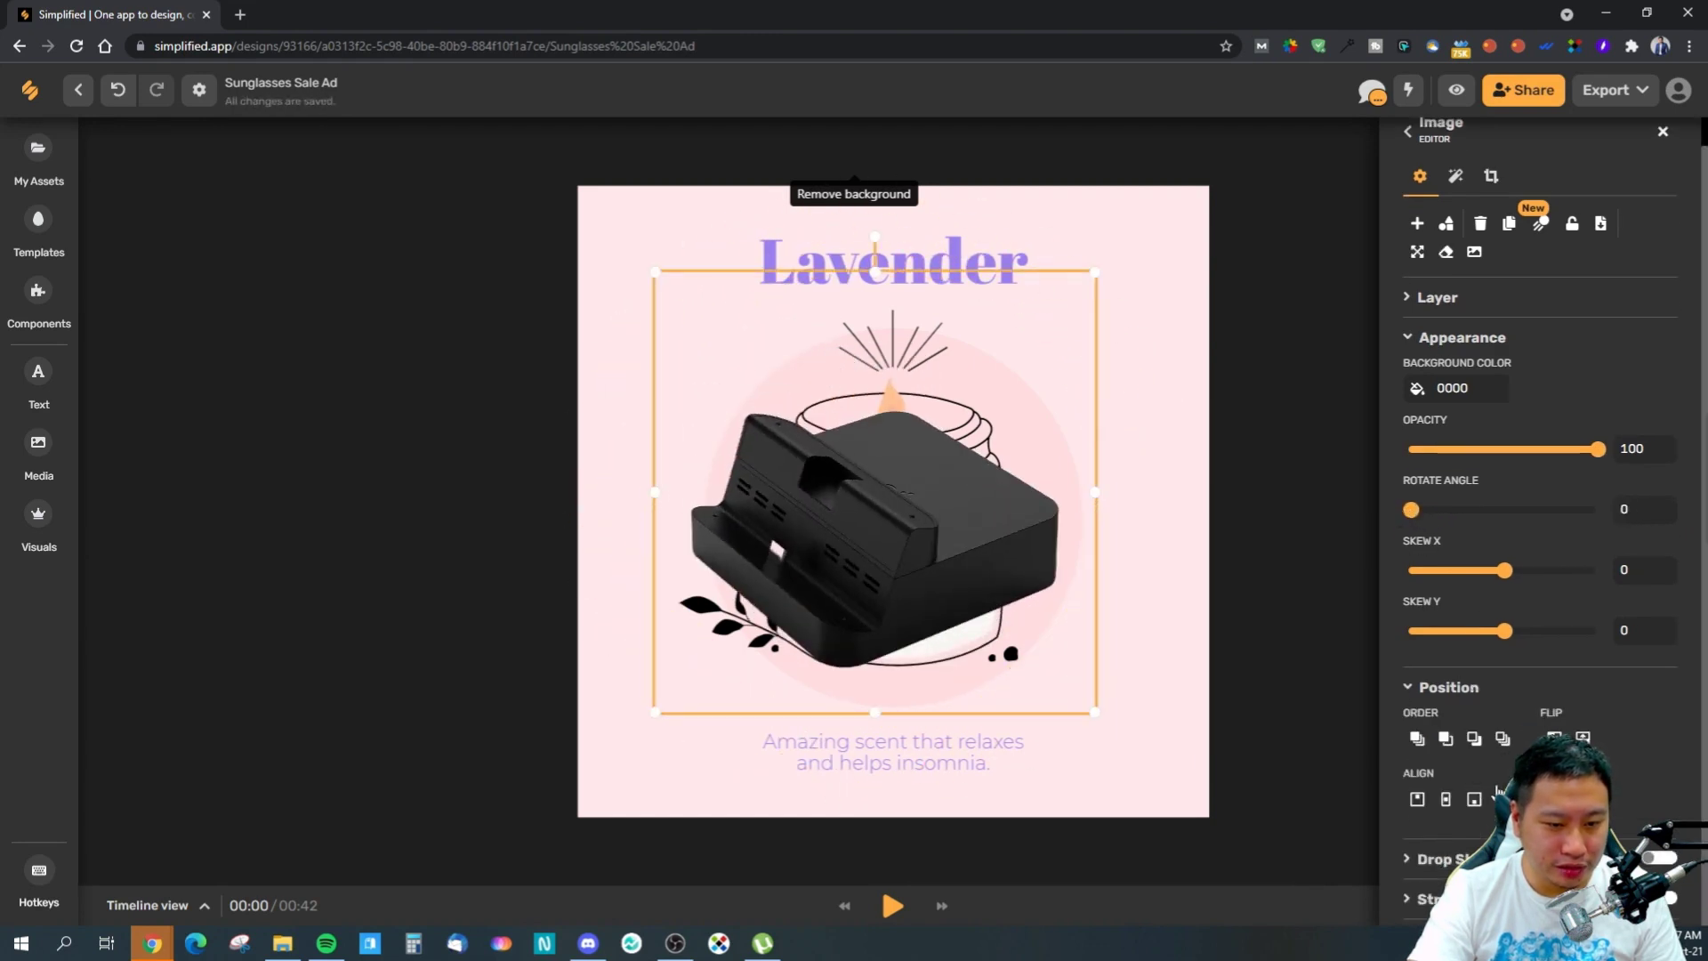
# - Apply a Regular drop shadow to the dock photo and test its blur, distance and rotation while repositioning the photo
pyautogui.scroll(-3, 1414, 791)
pyautogui.click(1573, 642)
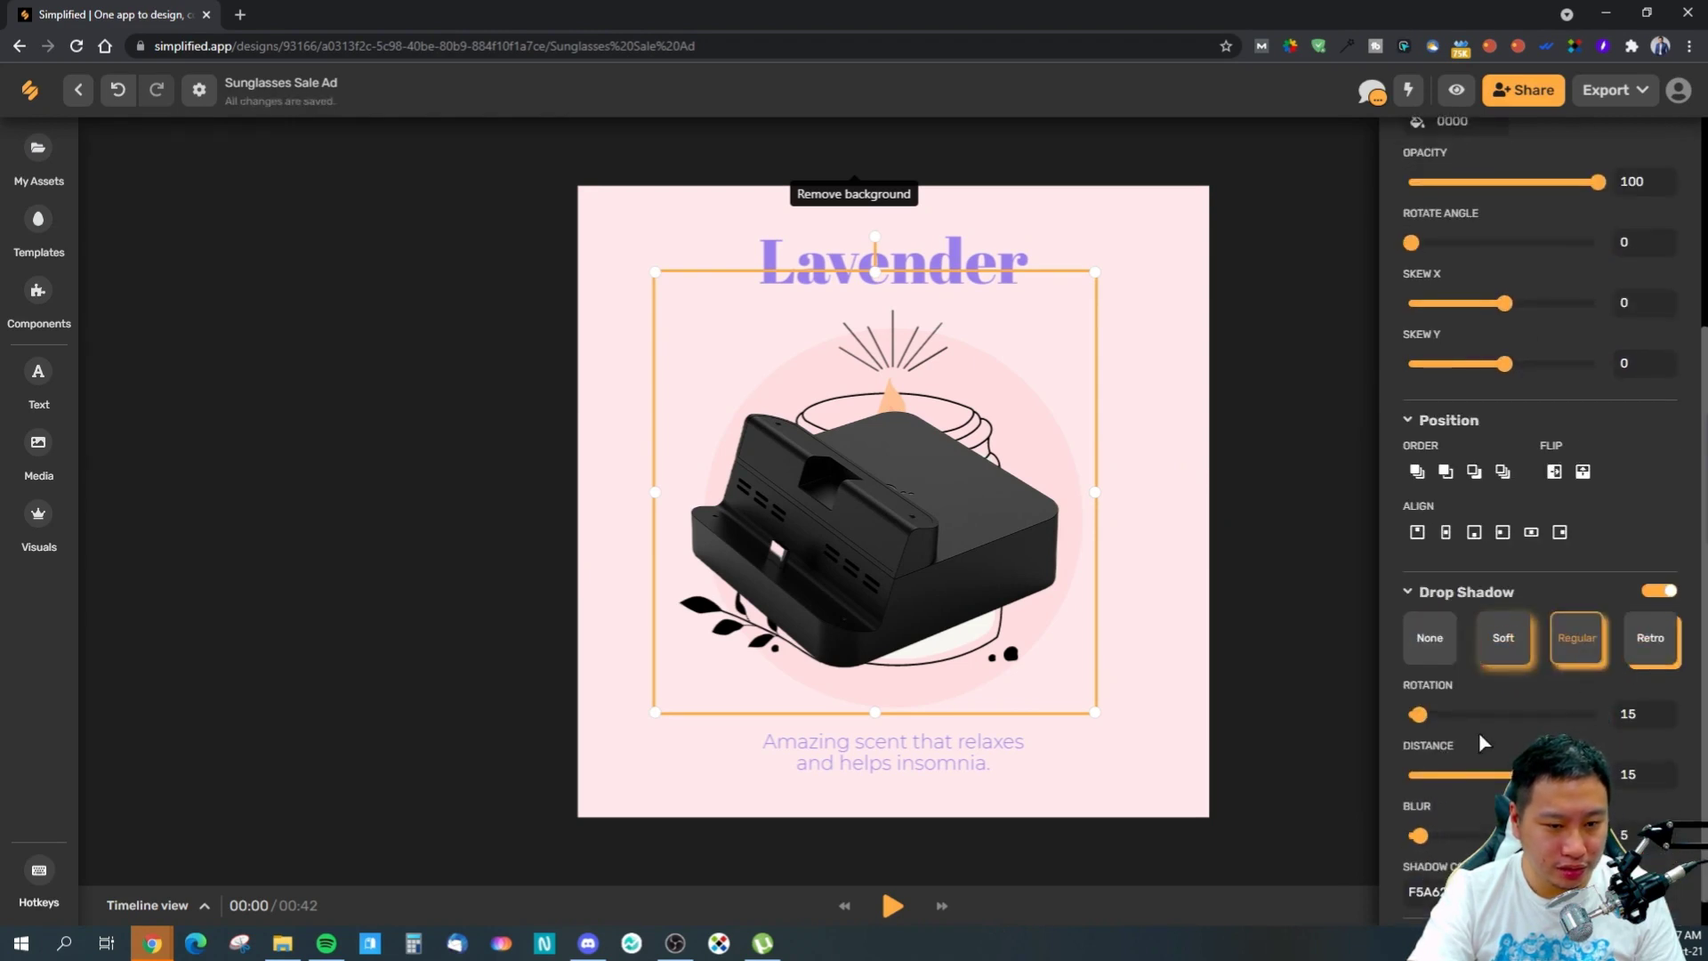
pyautogui.moveTo(1420, 836)
pyautogui.mouseDown()
pyautogui.moveTo(1435, 836)
pyautogui.moveTo(1420, 836)
pyautogui.mouseUp()
pyautogui.moveTo(1468, 783); pyautogui.dragTo(1487, 779)
pyautogui.moveTo(935, 519); pyautogui.dragTo(1090, 468)
pyautogui.moveTo(1473, 767); pyautogui.dragTo(1435, 781)
pyautogui.moveTo(1418, 715); pyautogui.dragTo(1462, 725)
# - Compare the Retro, Soft and Regular drop shadow presets on the dock photo and leave Regular applied
pyautogui.click(1576, 638)
pyautogui.click(1655, 652)
pyautogui.click(1579, 642)
pyautogui.click(1511, 646)
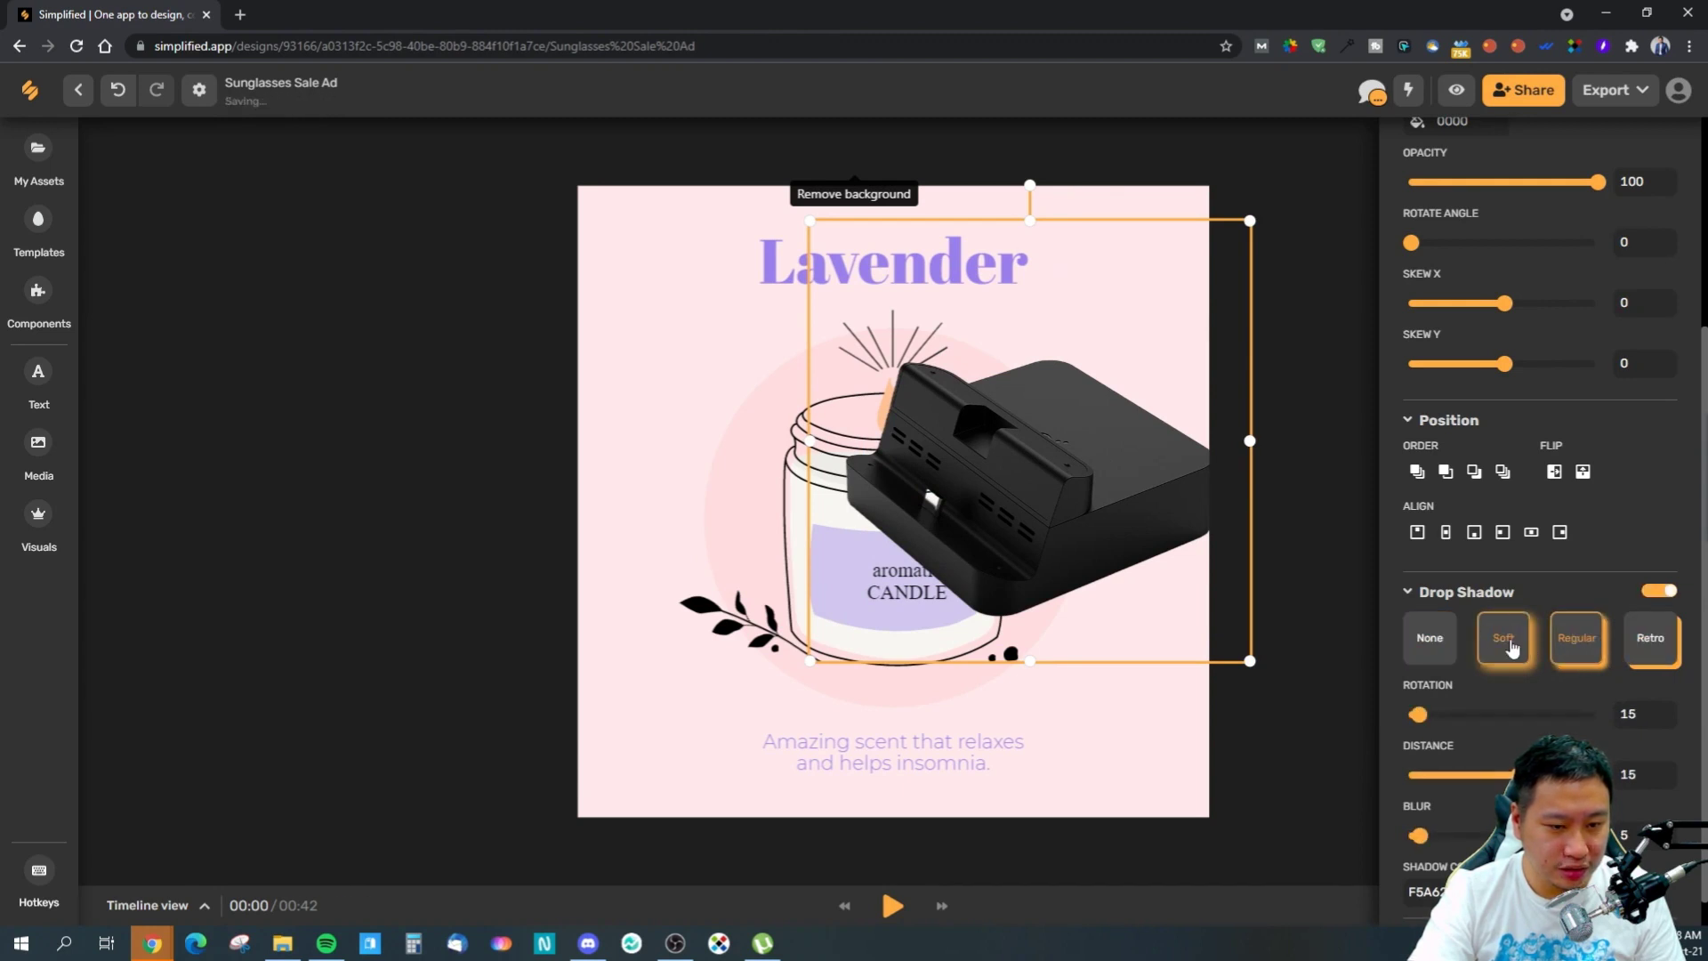
pyautogui.click(1576, 639)
# - Set the dock photo's shadow colour to the blue brand colour 156BFF and the shadow rotation to 3
pyautogui.scroll(-1, 1577, 638)
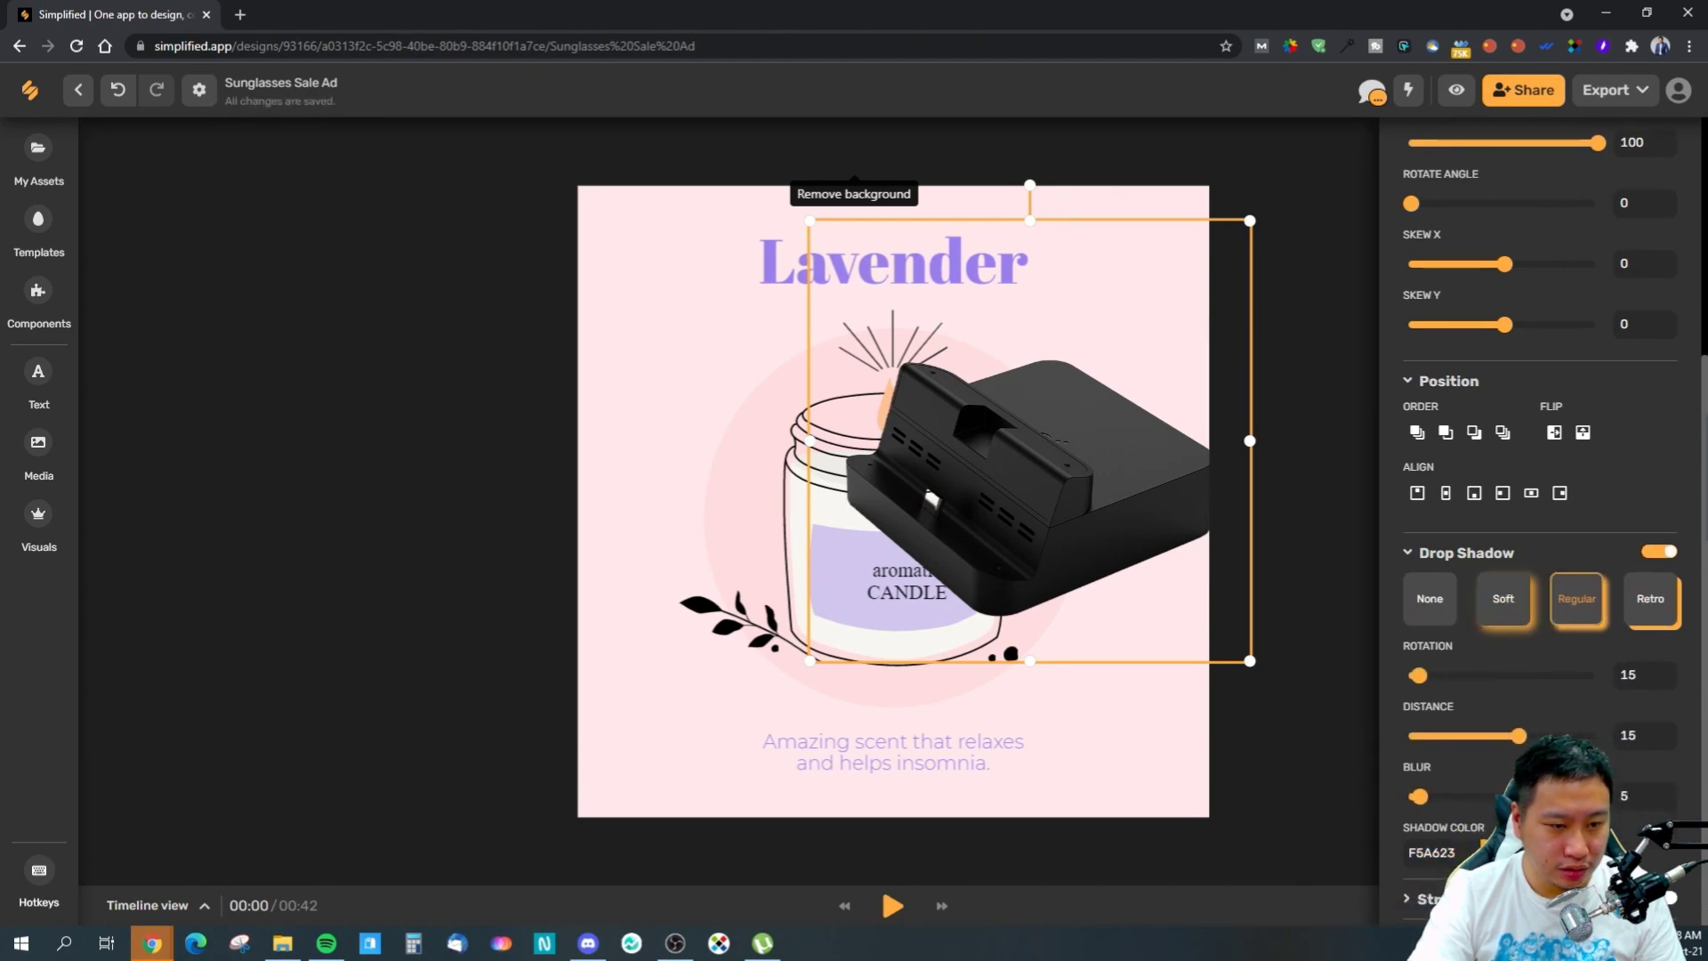
pyautogui.click(1428, 854)
pyautogui.click(1597, 534)
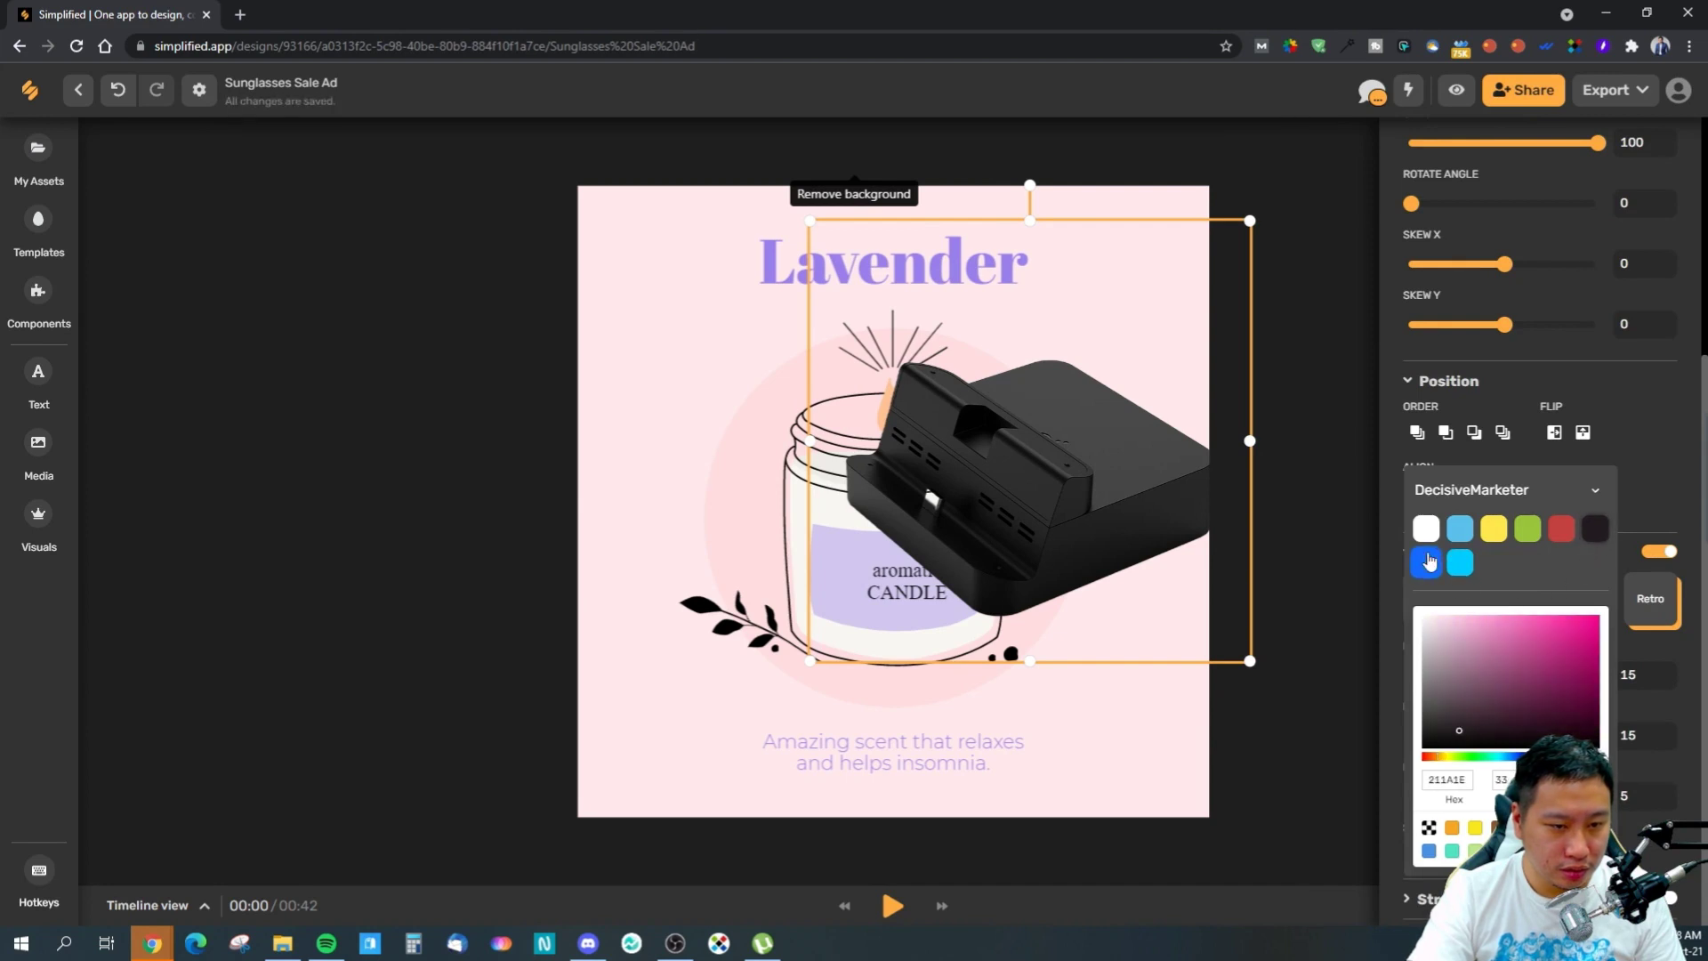
pyautogui.click(1359, 676)
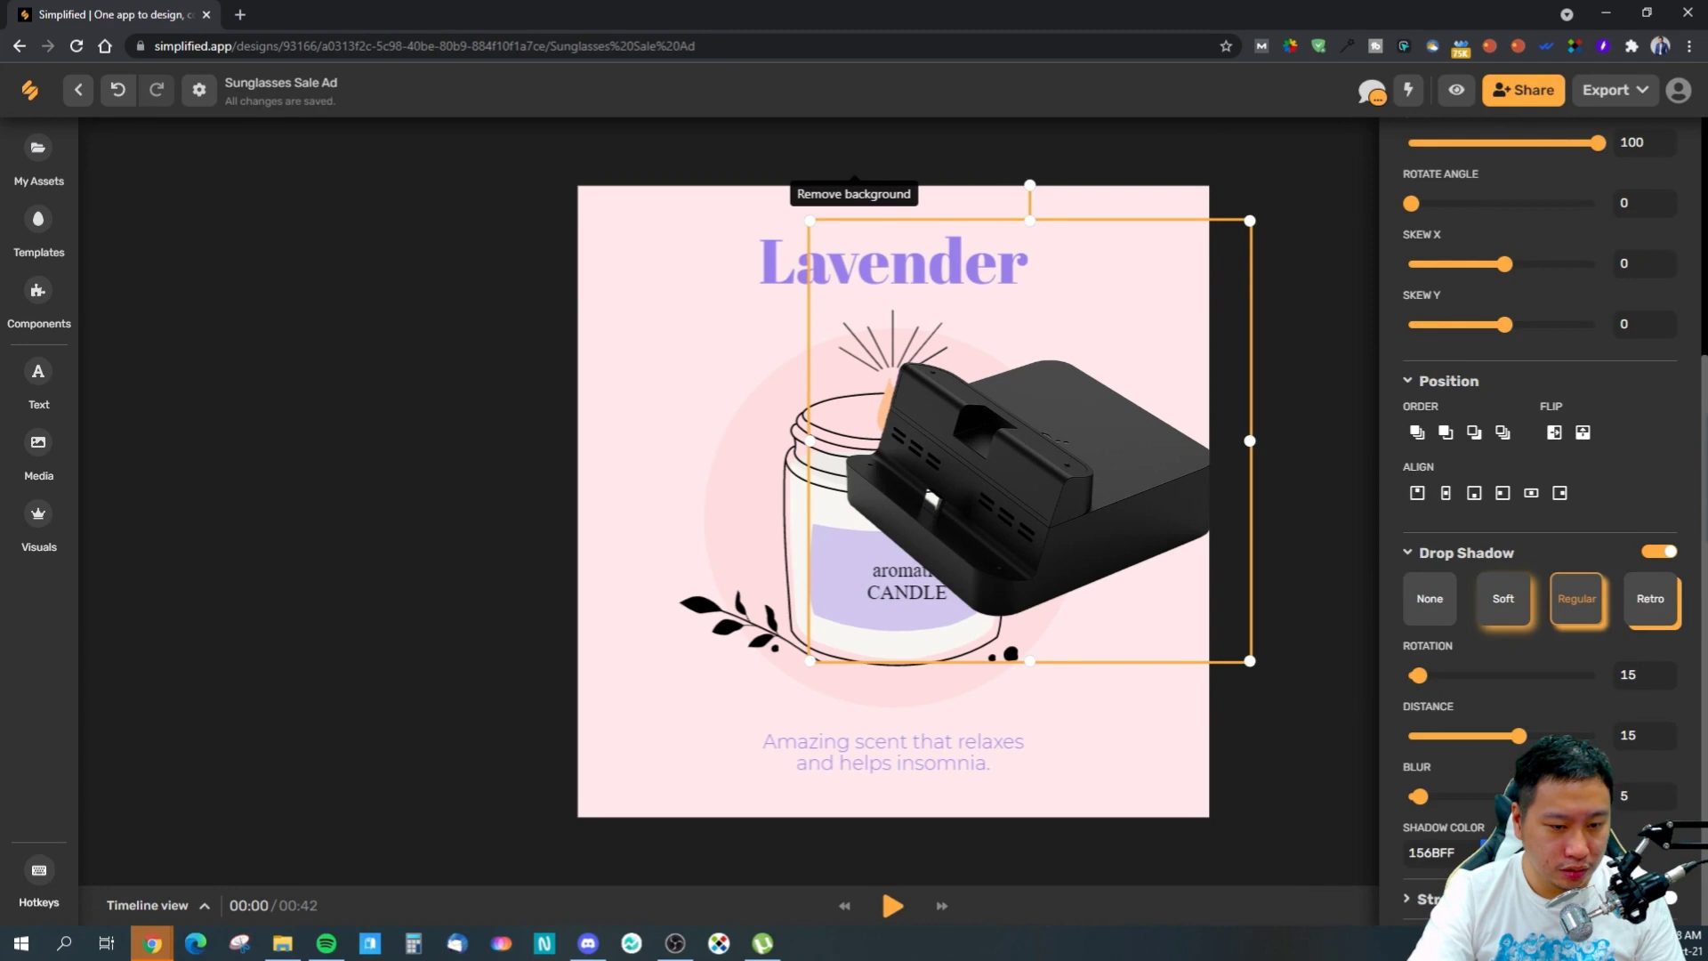
pyautogui.moveTo(1420, 678); pyautogui.dragTo(1412, 676)
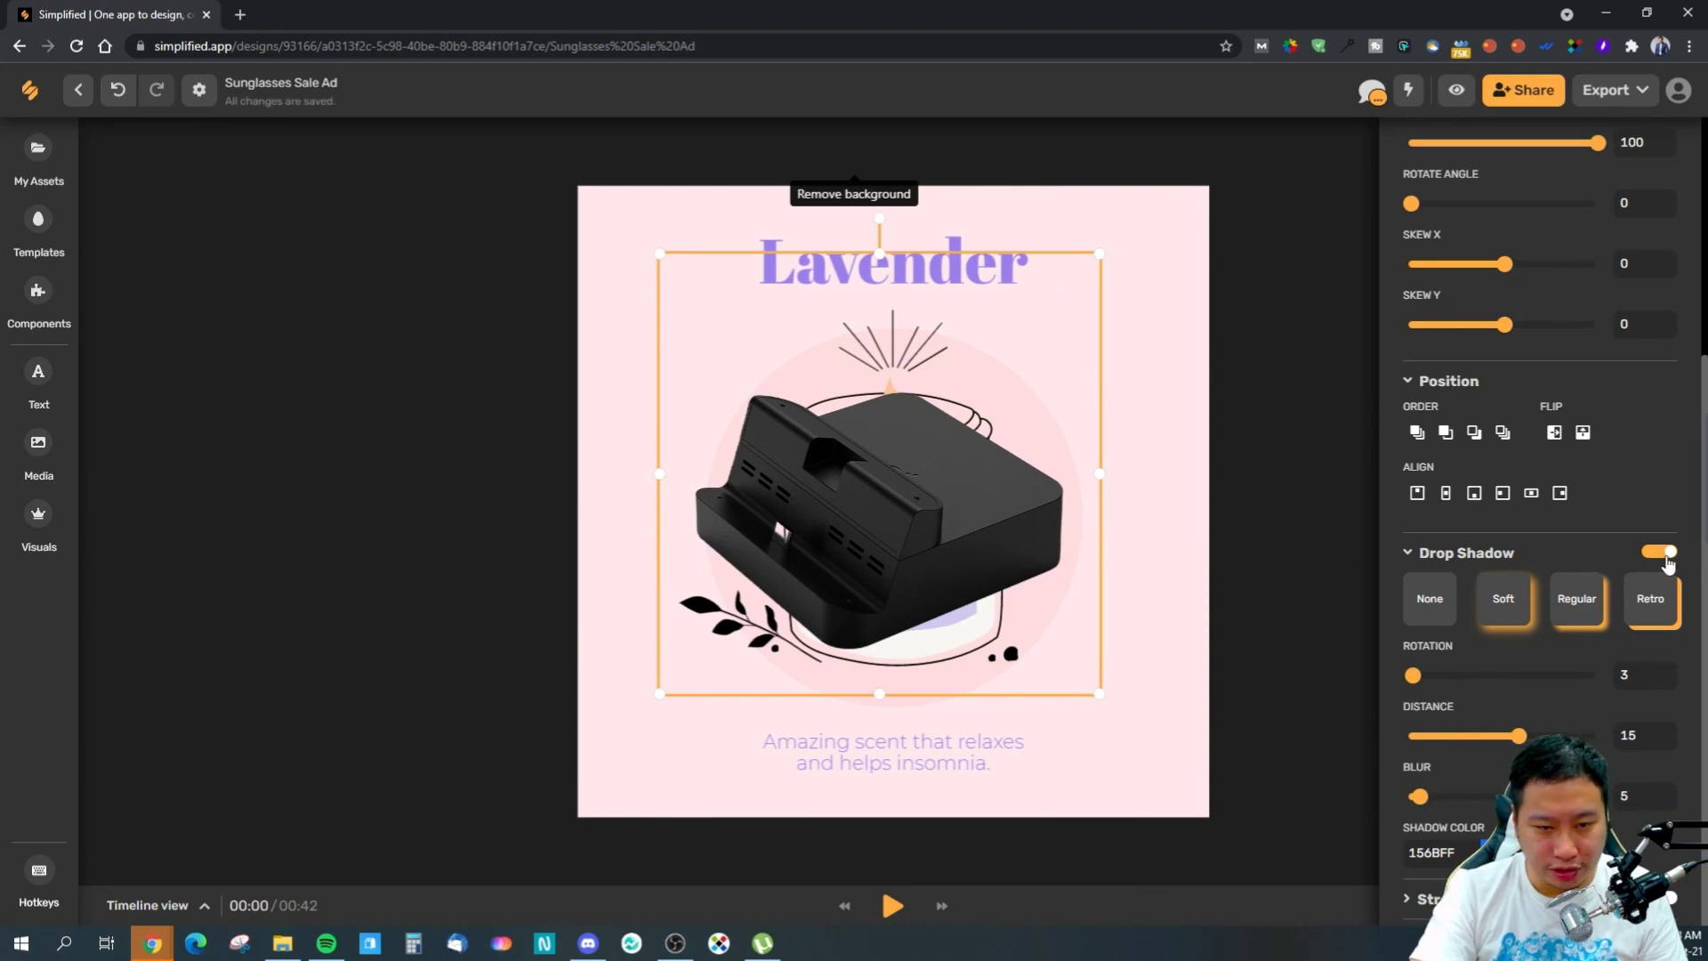
# - Replace the dock photo's drop shadow with a stroke and move the photo to the right over the candle
pyautogui.click(1510, 570)
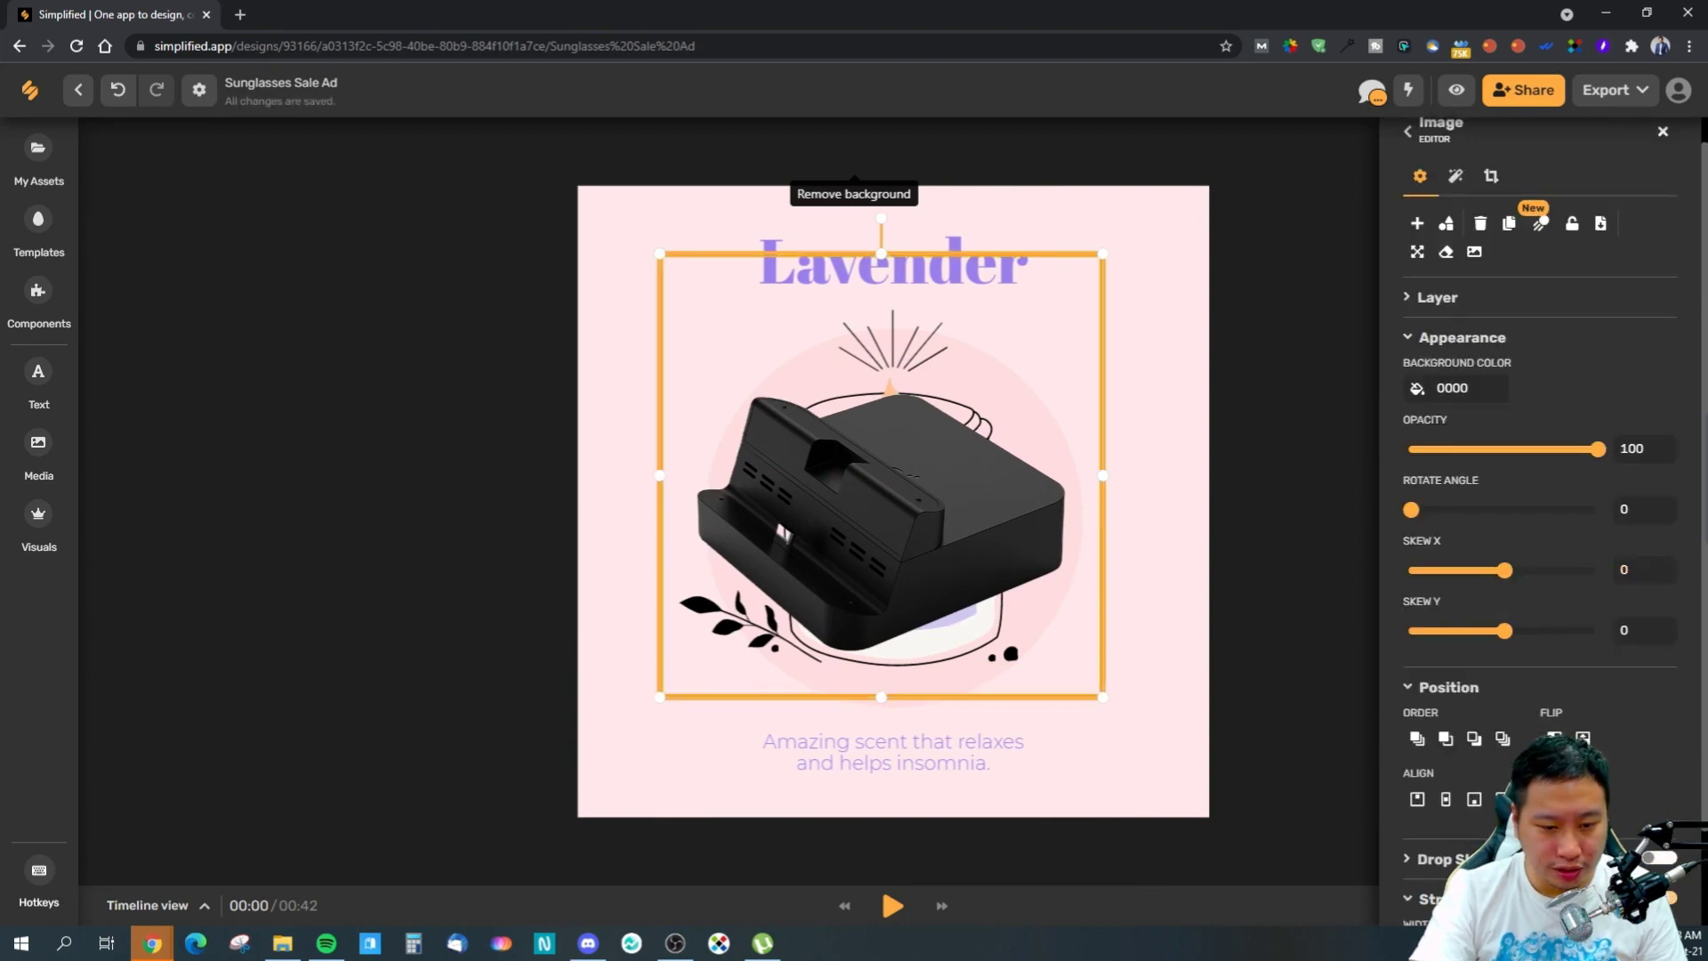
pyautogui.scroll(-2, 1539, 534)
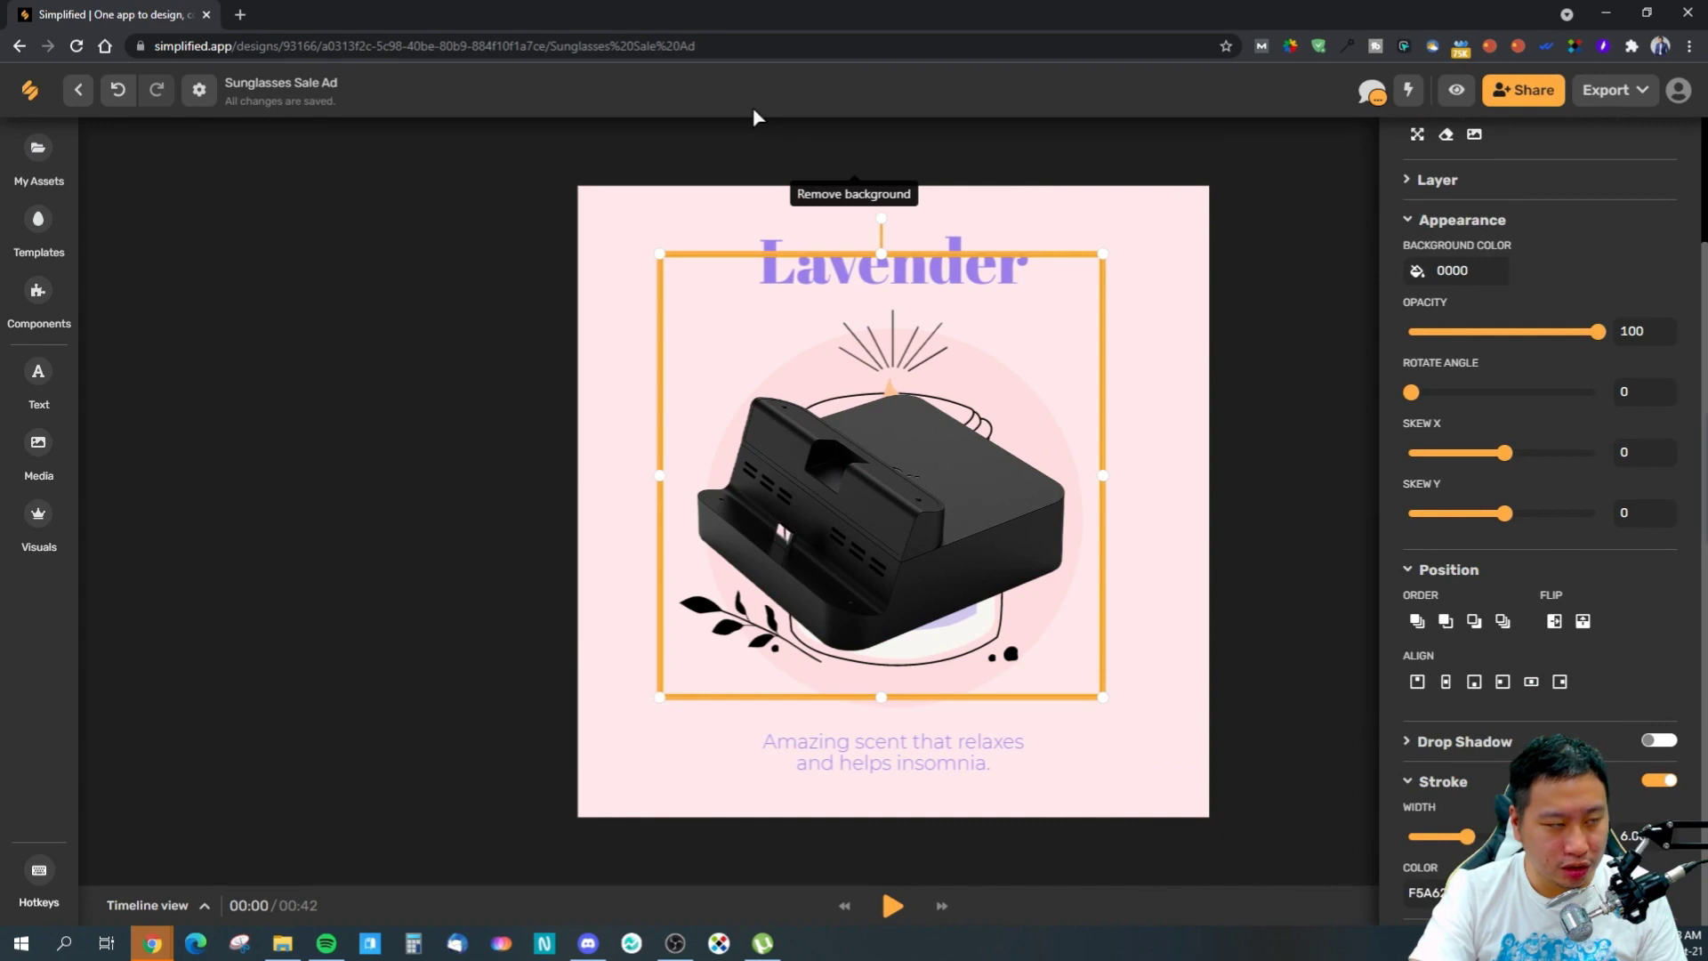
pyautogui.click(240, 15)
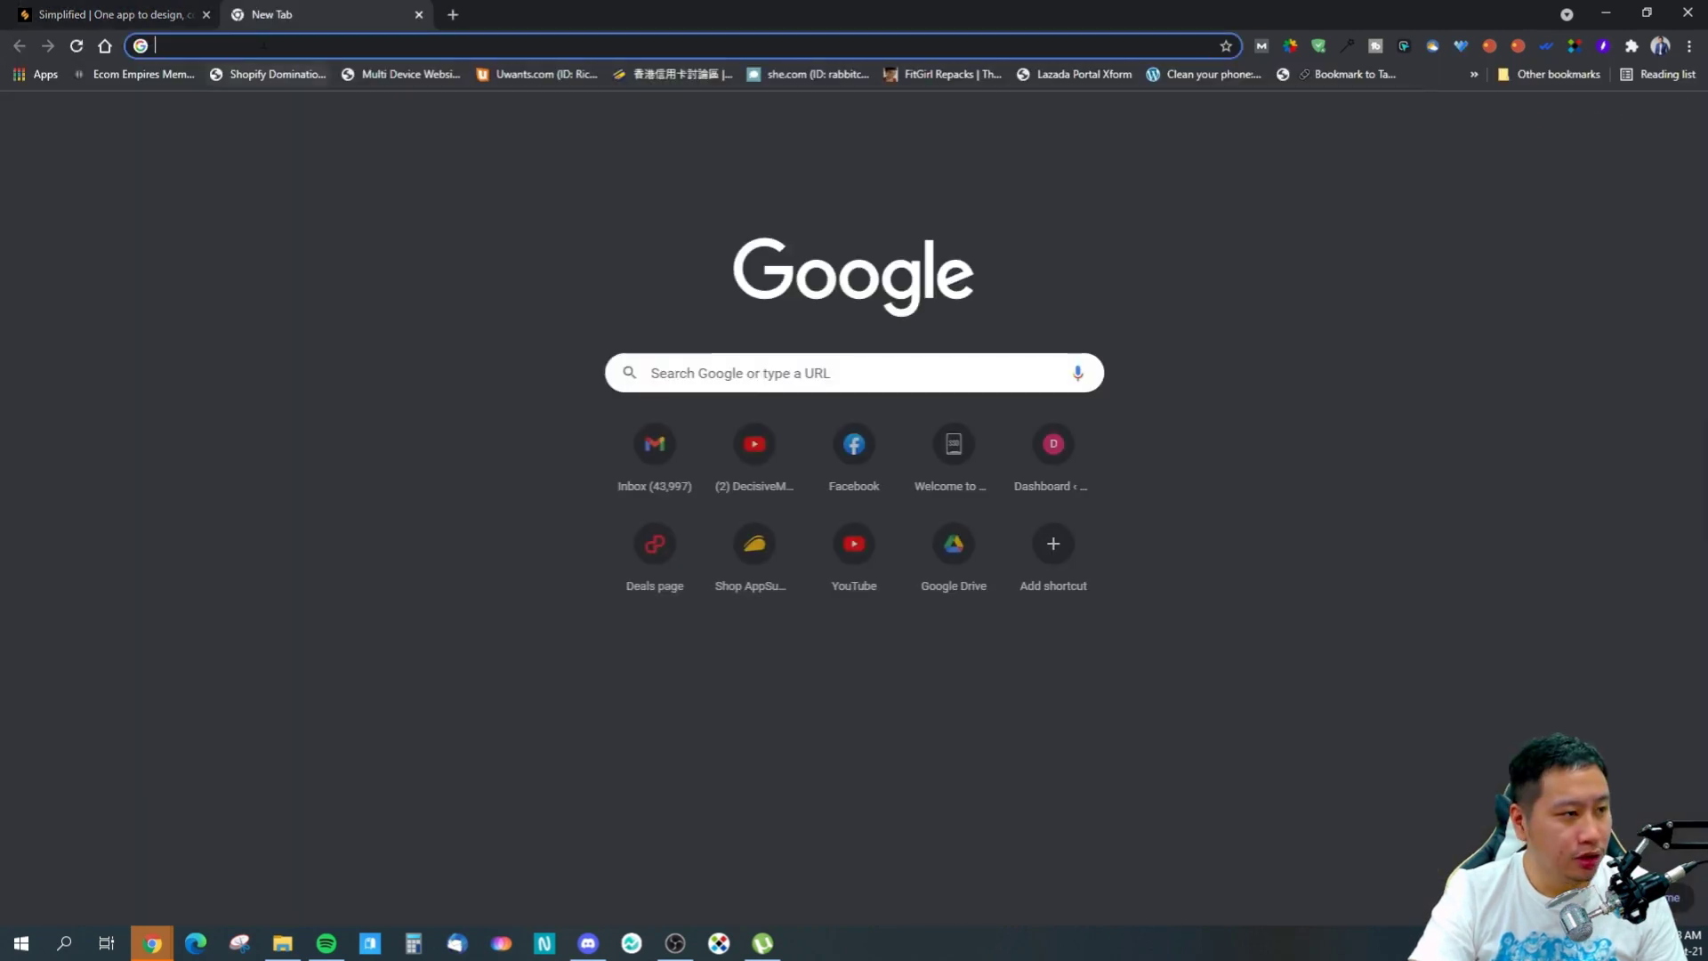
pyautogui.click(109, 14)
pyautogui.click(1327, 419)
pyautogui.moveTo(1004, 510); pyautogui.dragTo(1057, 529)
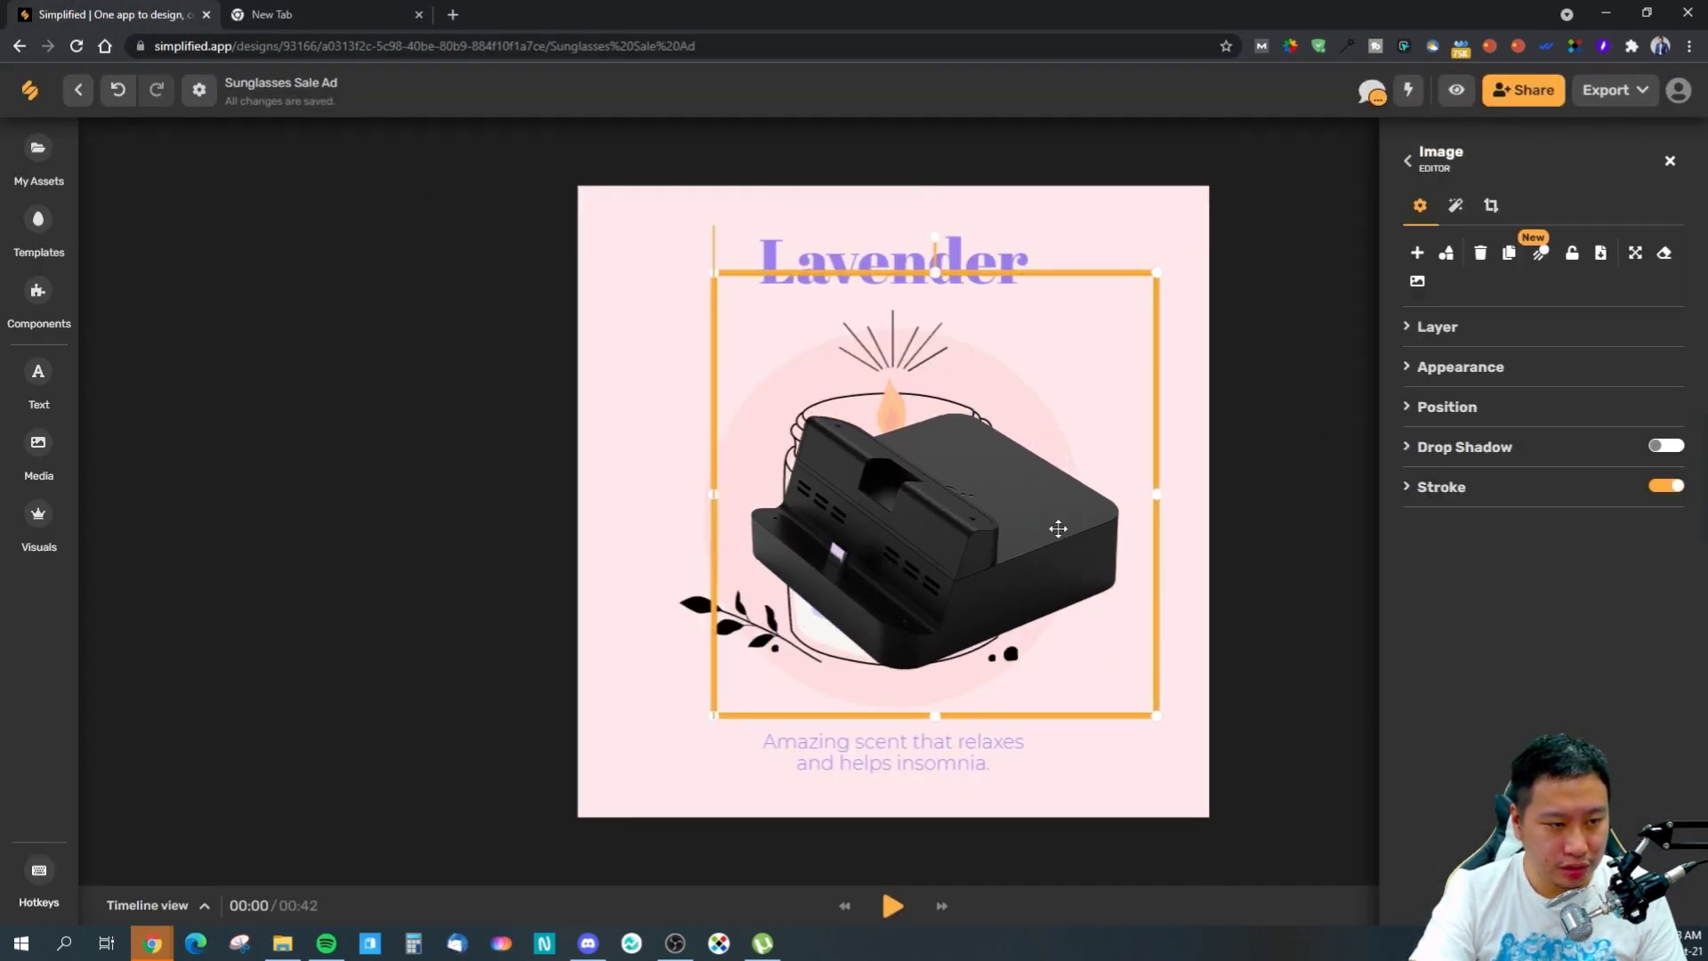
# - Try a stroke width of 1.70 on the dock photo and reset the stroke by switching it off and on
pyautogui.click(1417, 493)
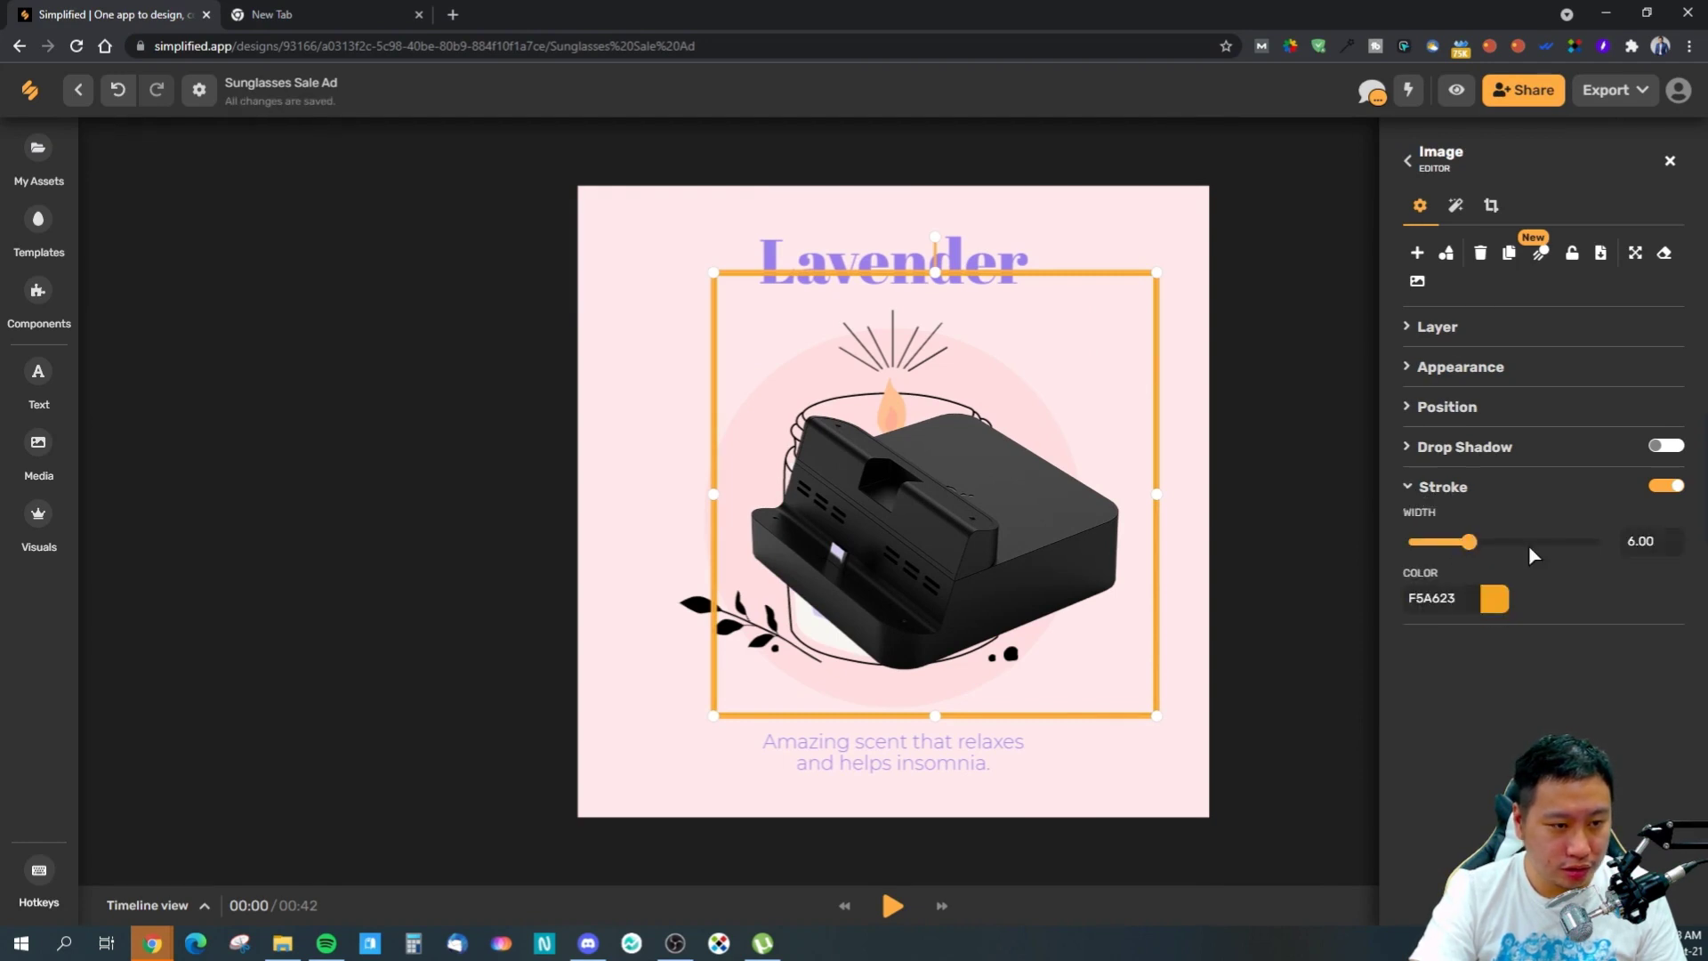
pyautogui.moveTo(1494, 546)
pyautogui.mouseDown()
pyautogui.moveTo(1559, 545)
pyautogui.moveTo(1421, 551)
pyautogui.mouseUp()
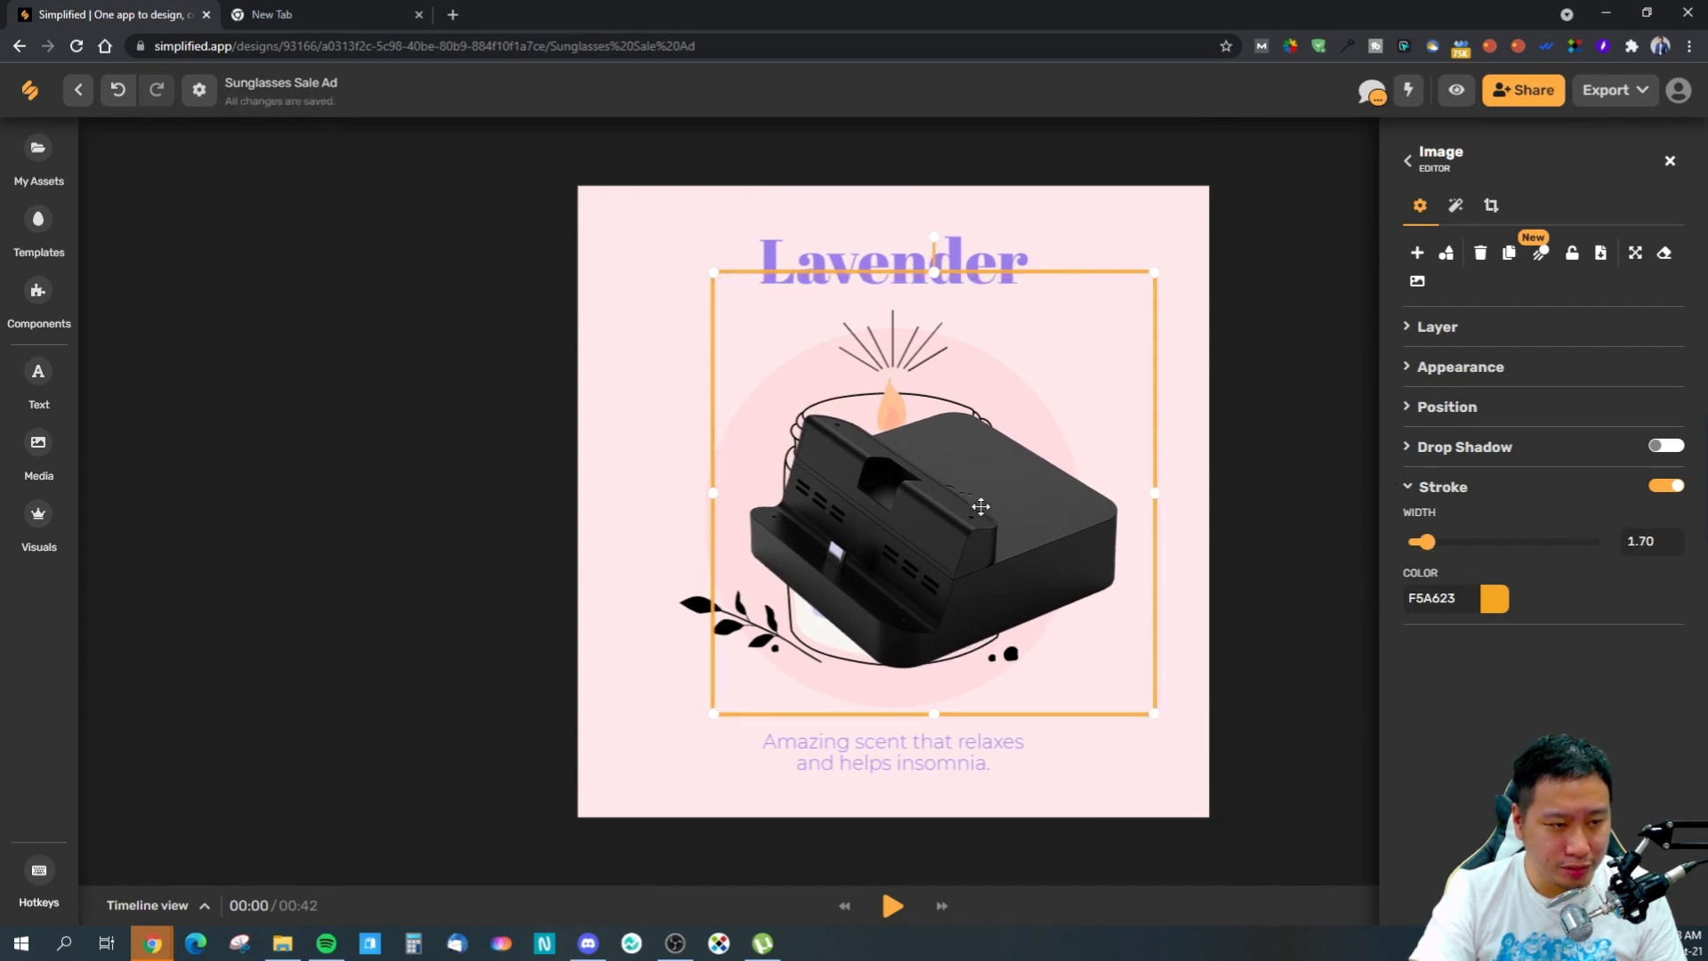
pyautogui.click(1488, 494)
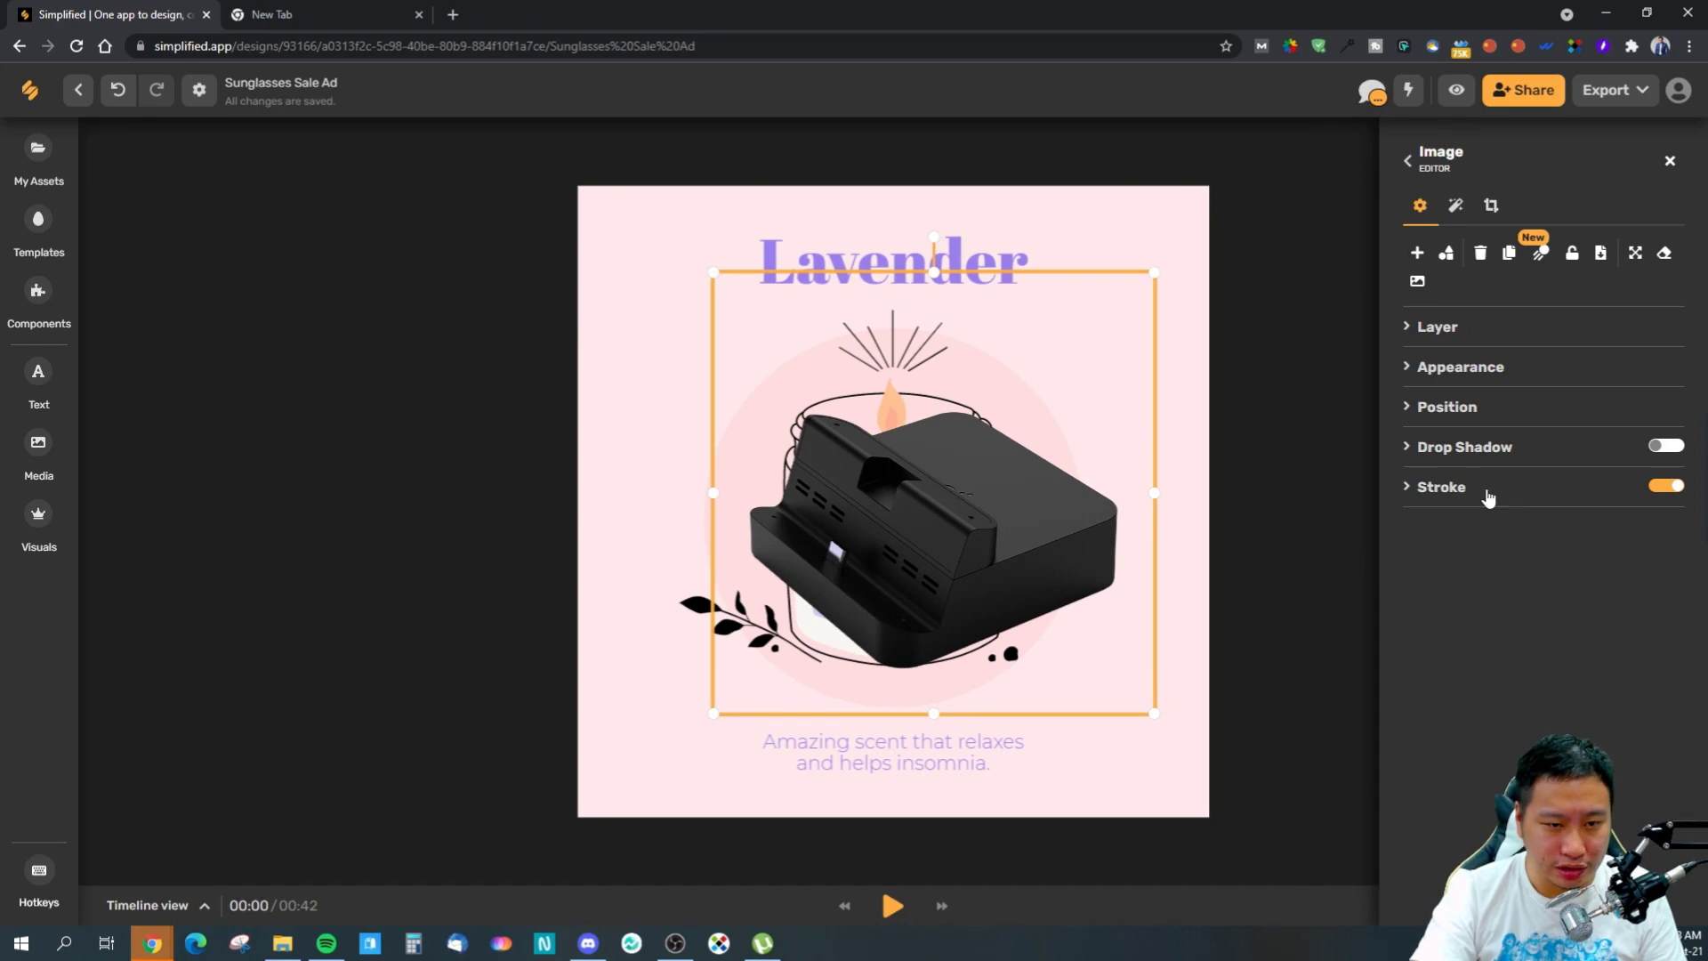
pyautogui.click(1662, 488)
pyautogui.click(1667, 487)
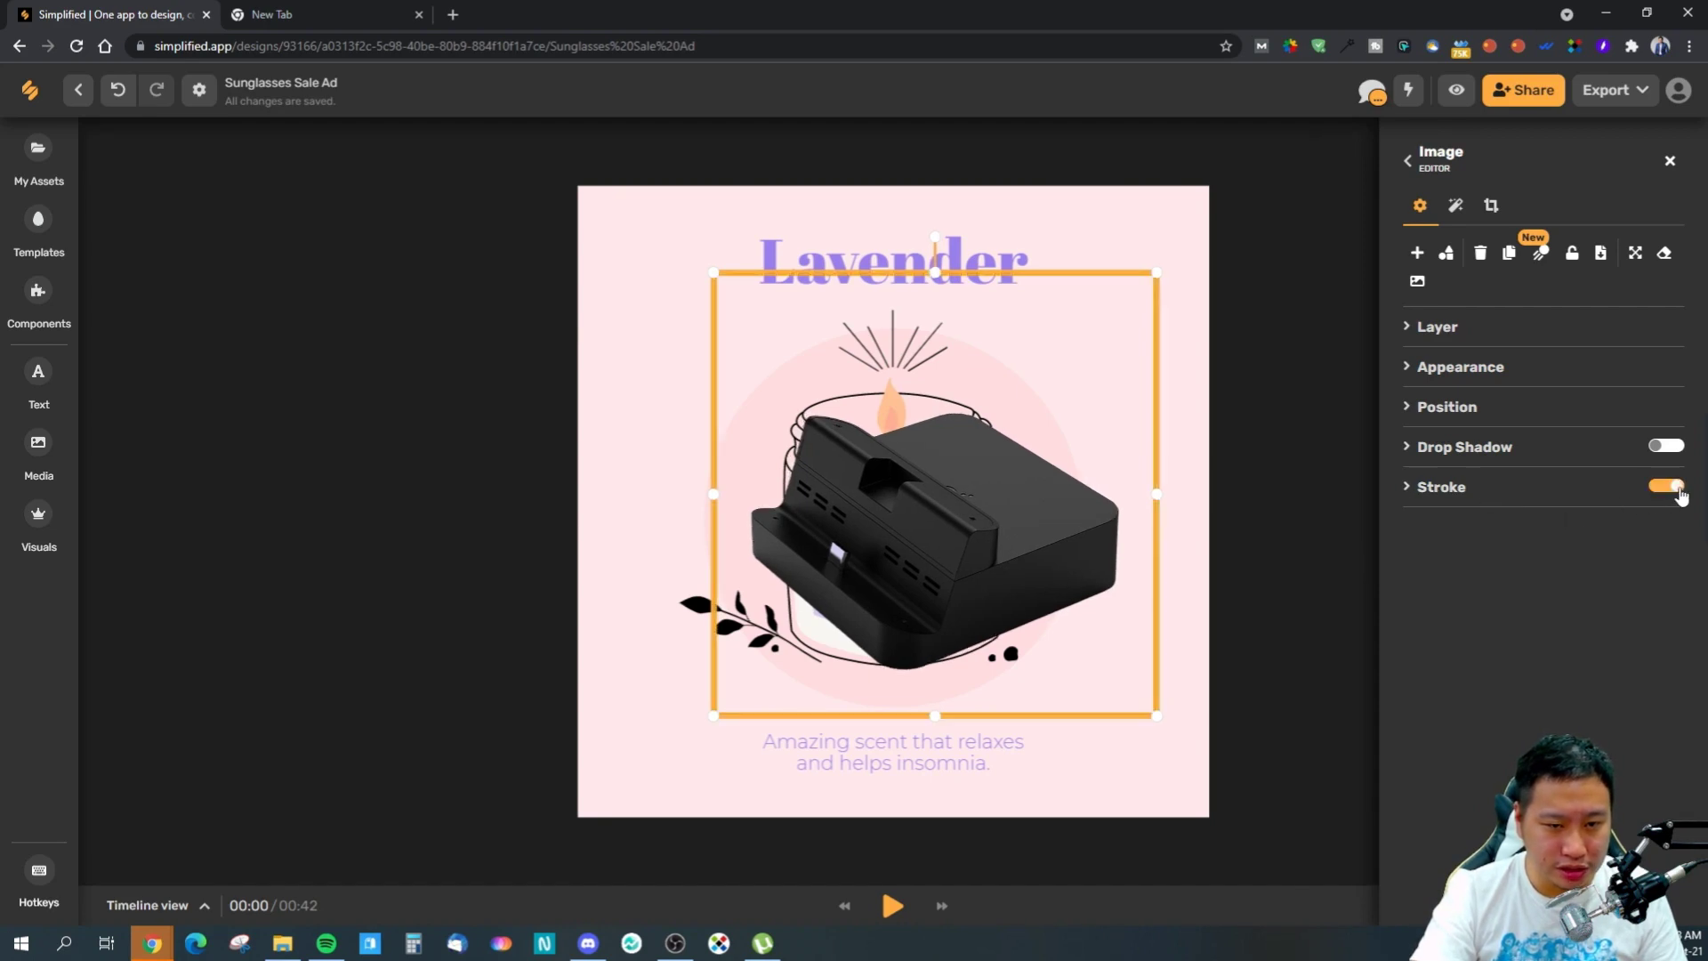
# - Try the blue stroke colour 4A90E2 on the dock photo and switch the stroke off
pyautogui.click(1446, 492)
pyautogui.click(1500, 599)
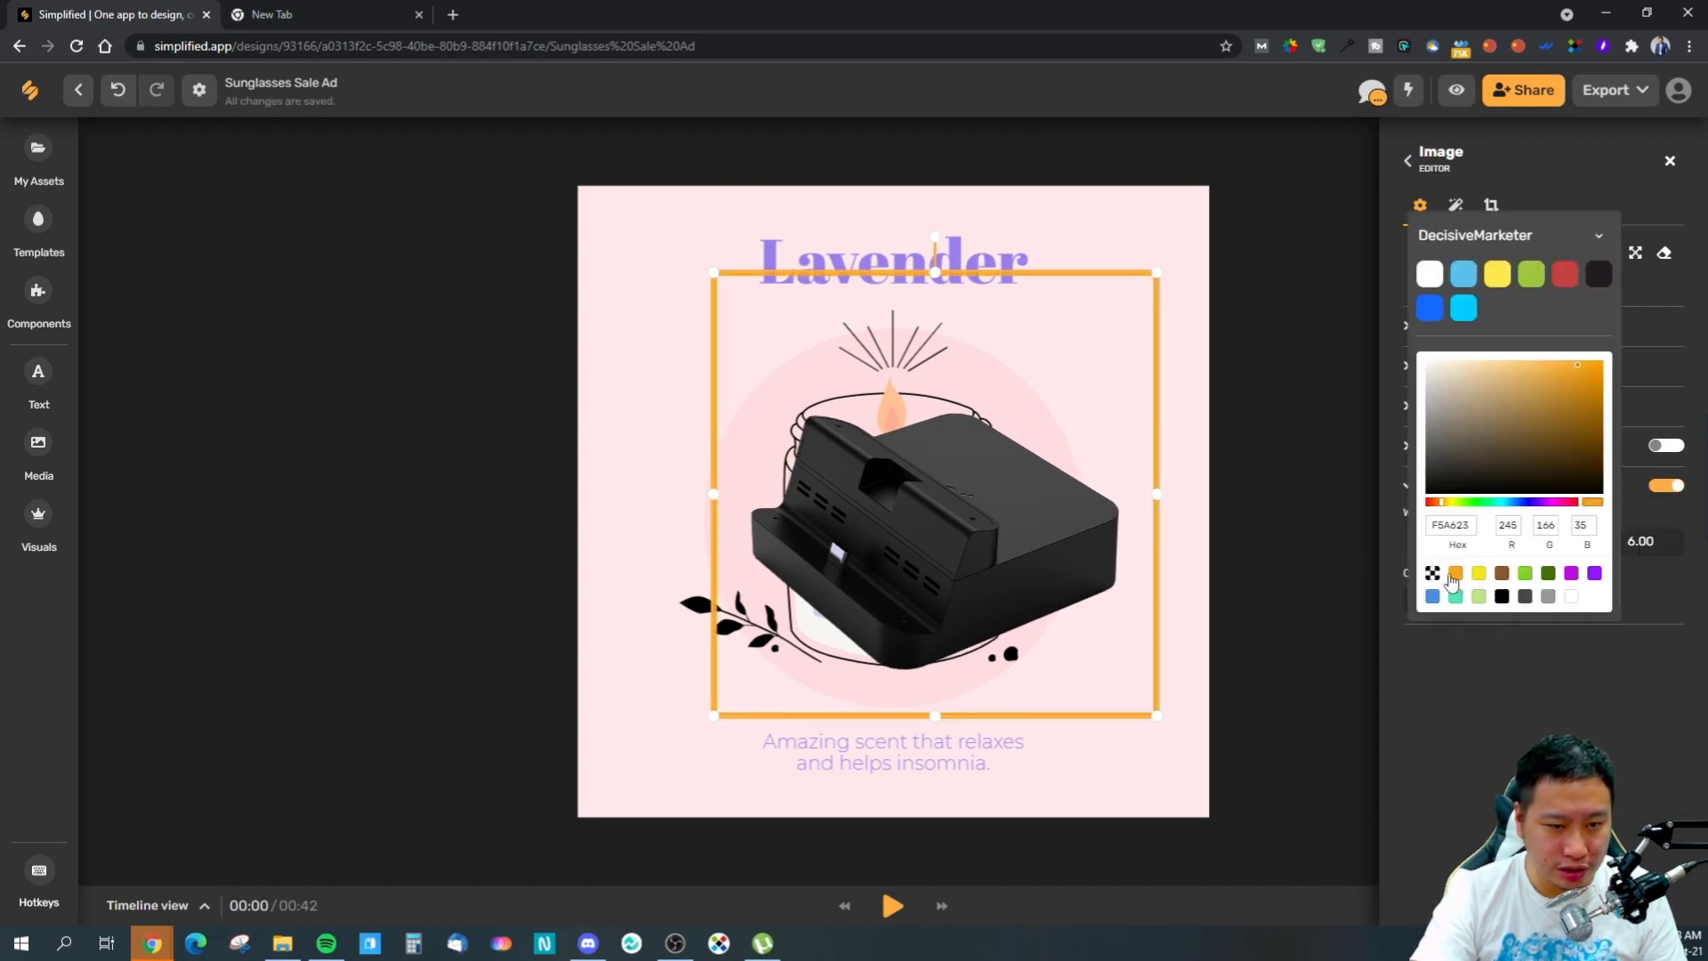
pyautogui.click(1432, 596)
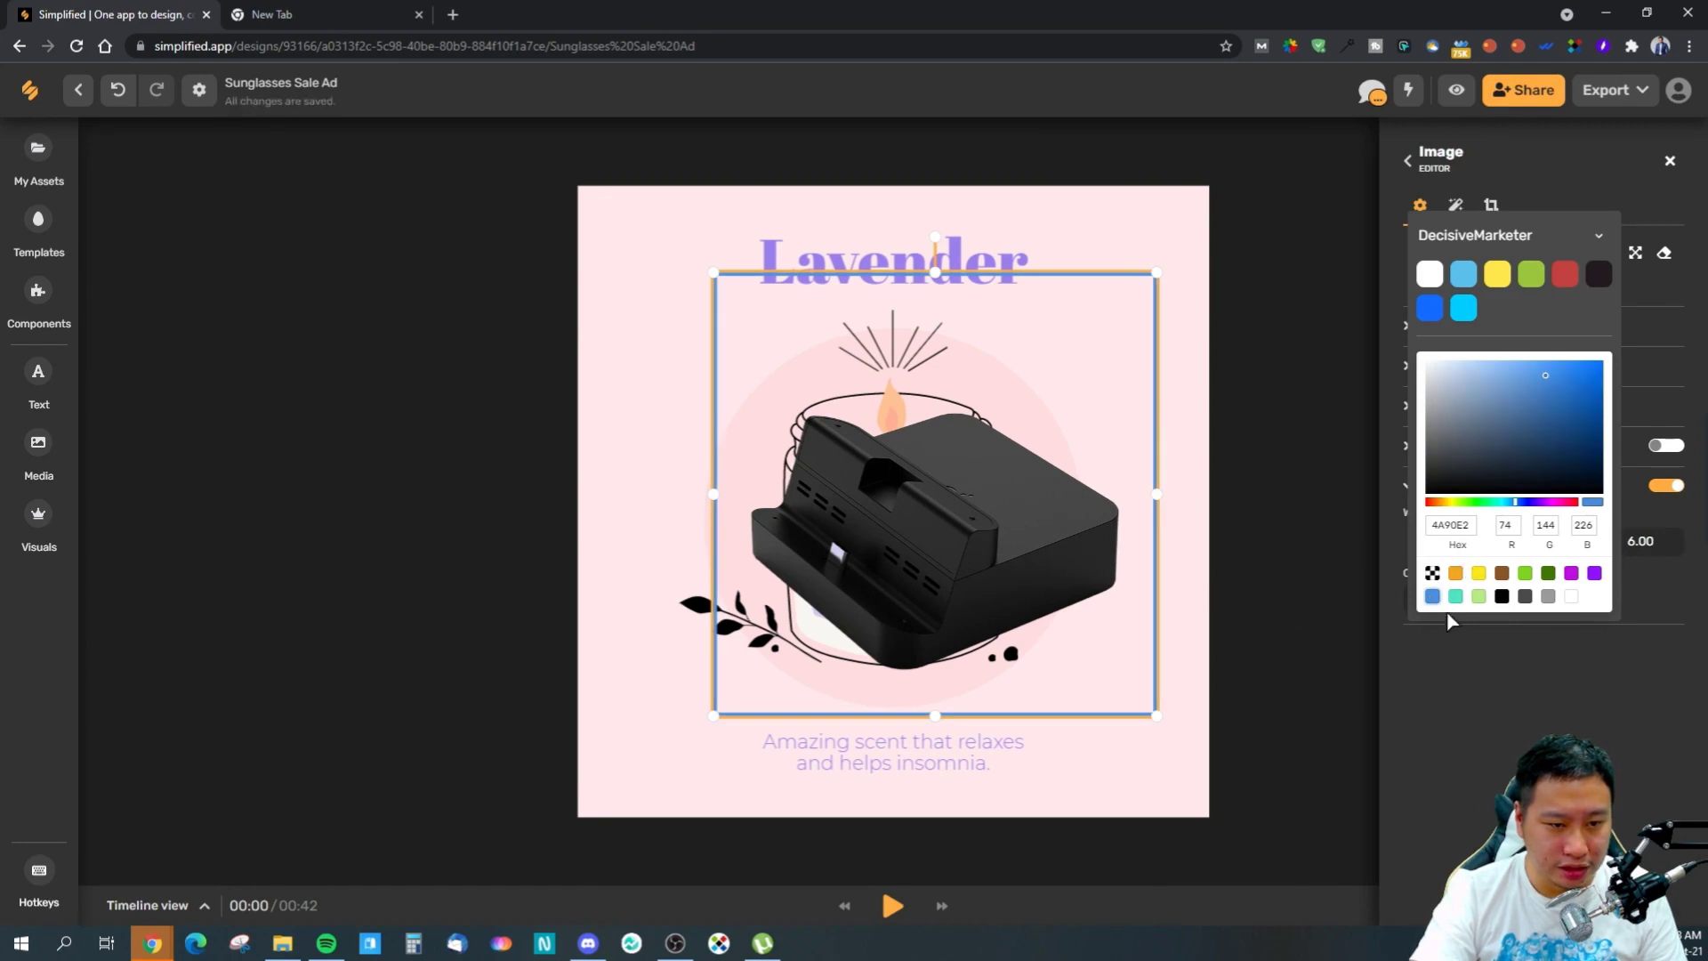
pyautogui.click(1633, 578)
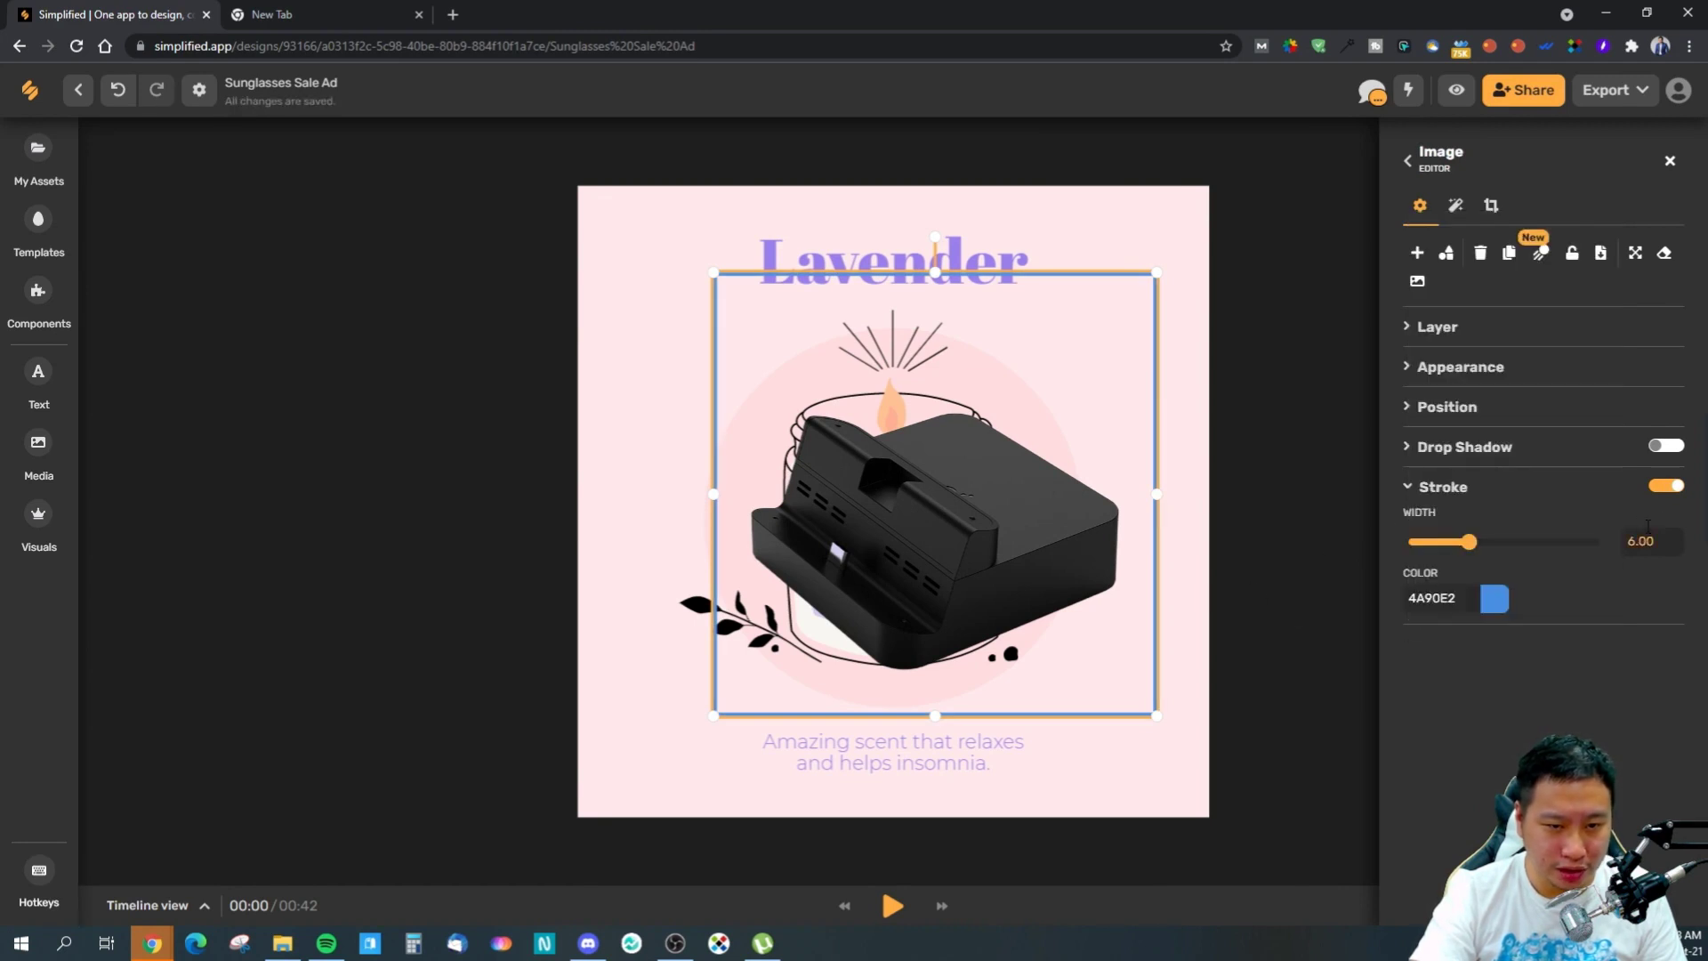
pyautogui.click(1666, 485)
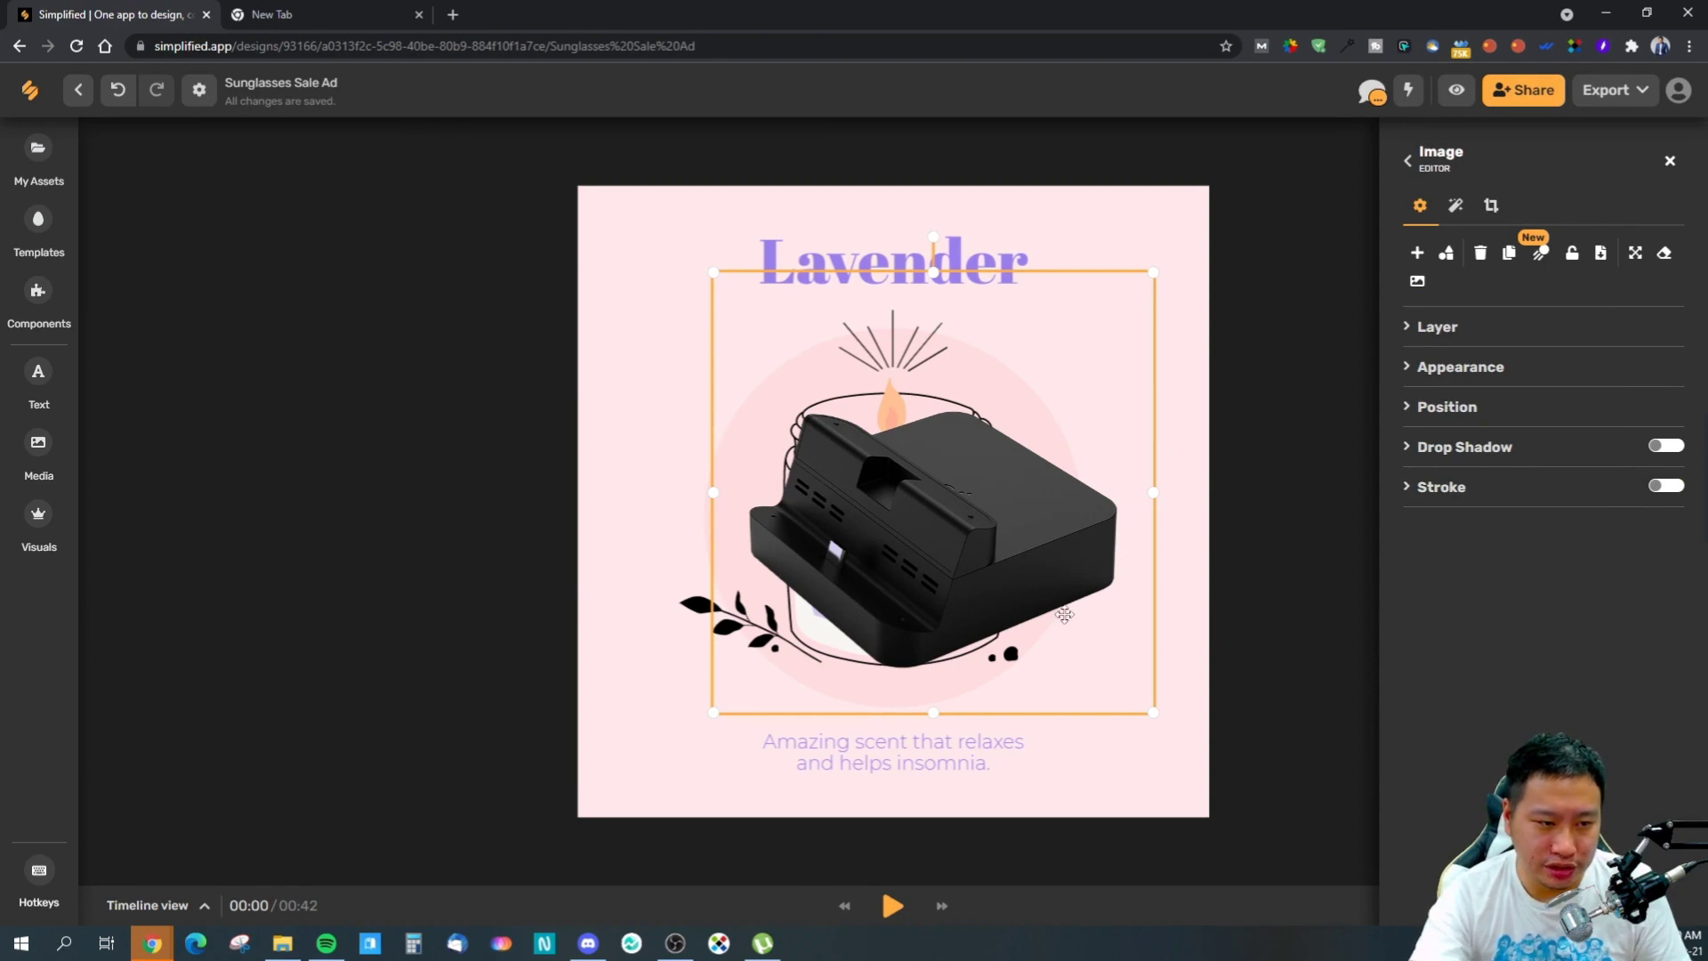
# - Give the dock photo a Soft drop shadow coloured 4A90E2, increase its blur, and deselect the photo
pyautogui.click(539, 654)
pyautogui.click(873, 558)
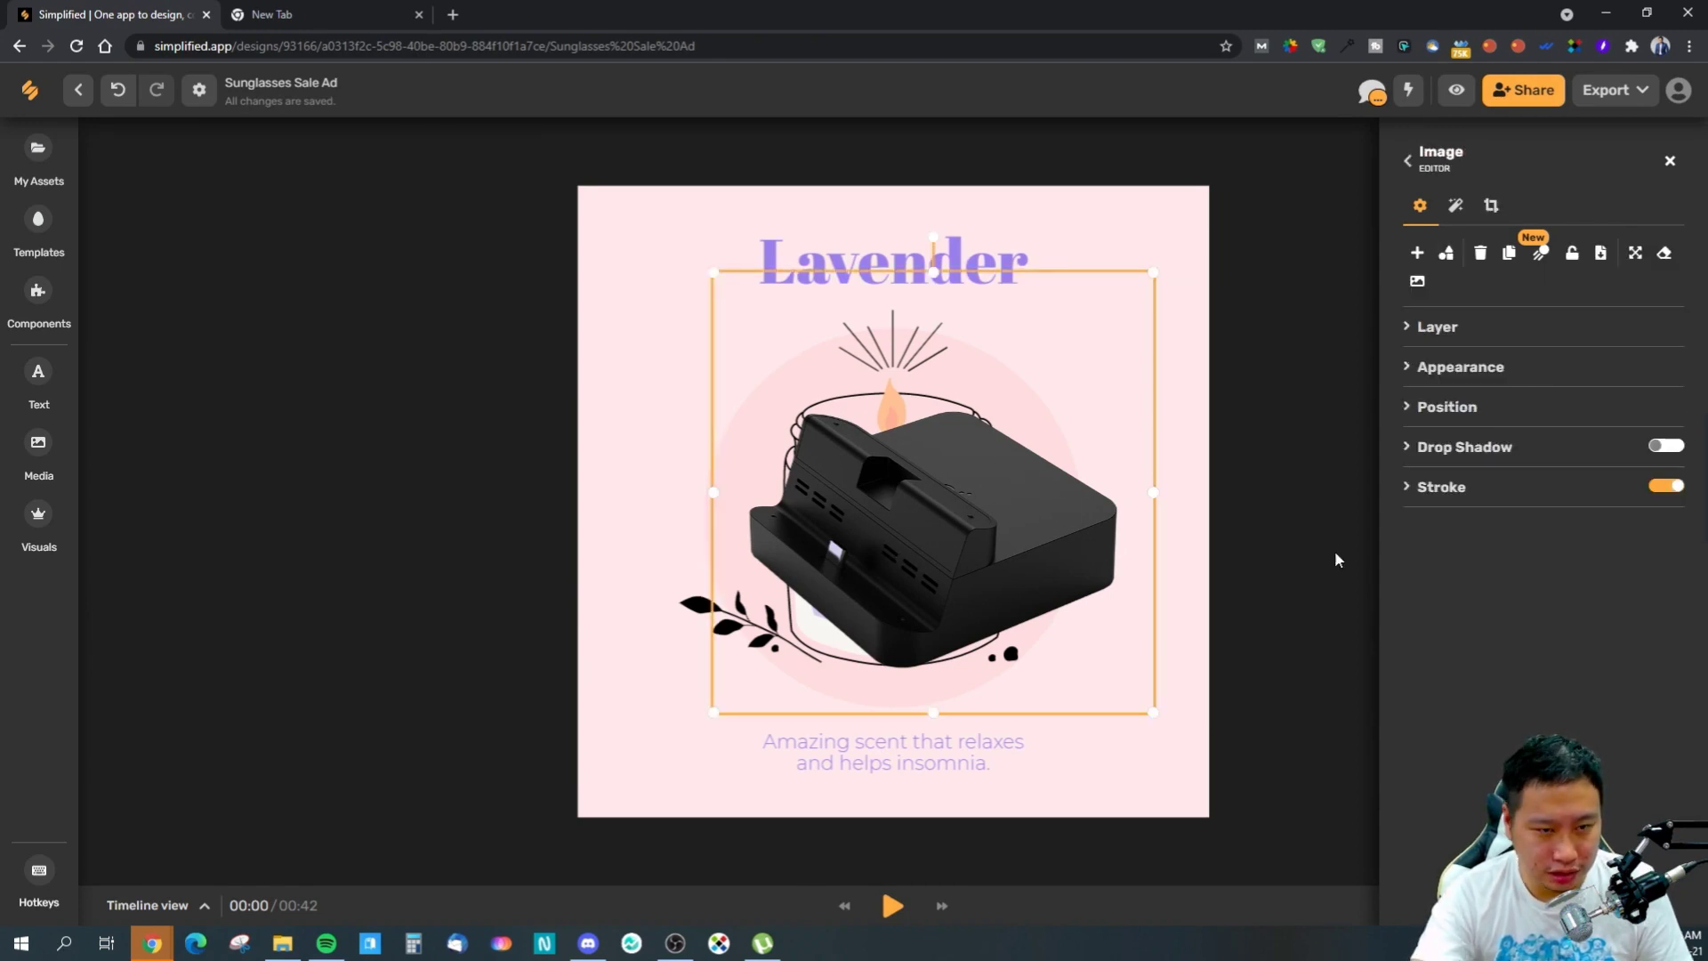
pyautogui.click(1491, 447)
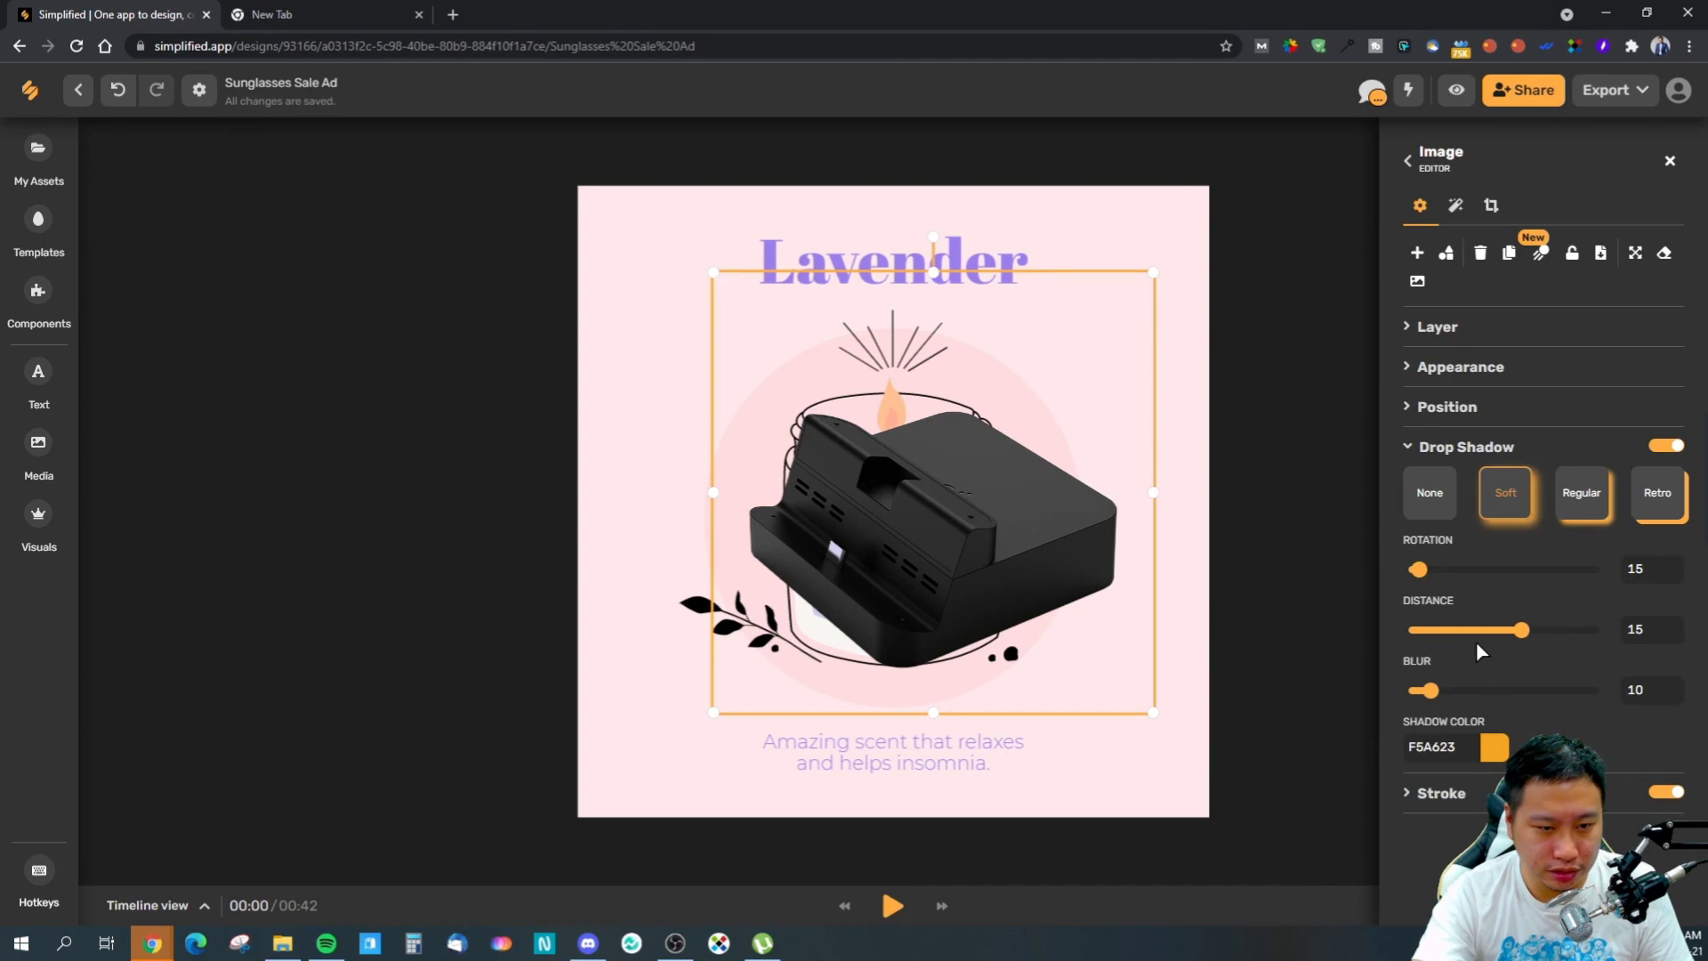
pyautogui.click(1482, 744)
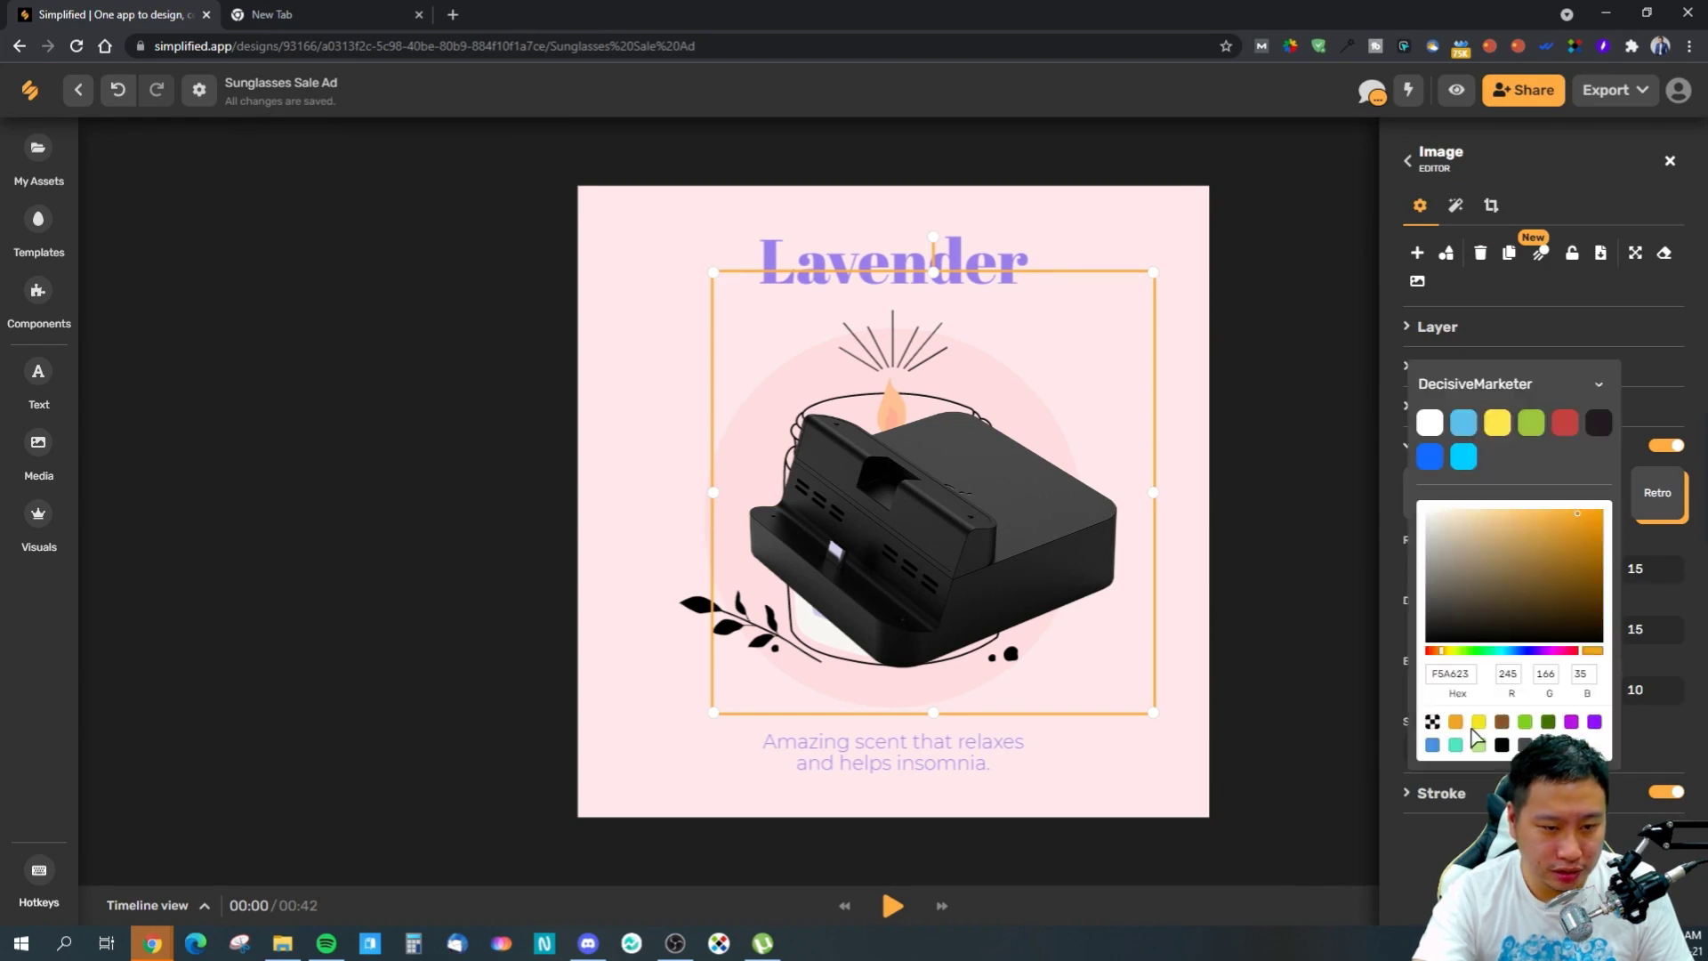
pyautogui.click(1433, 745)
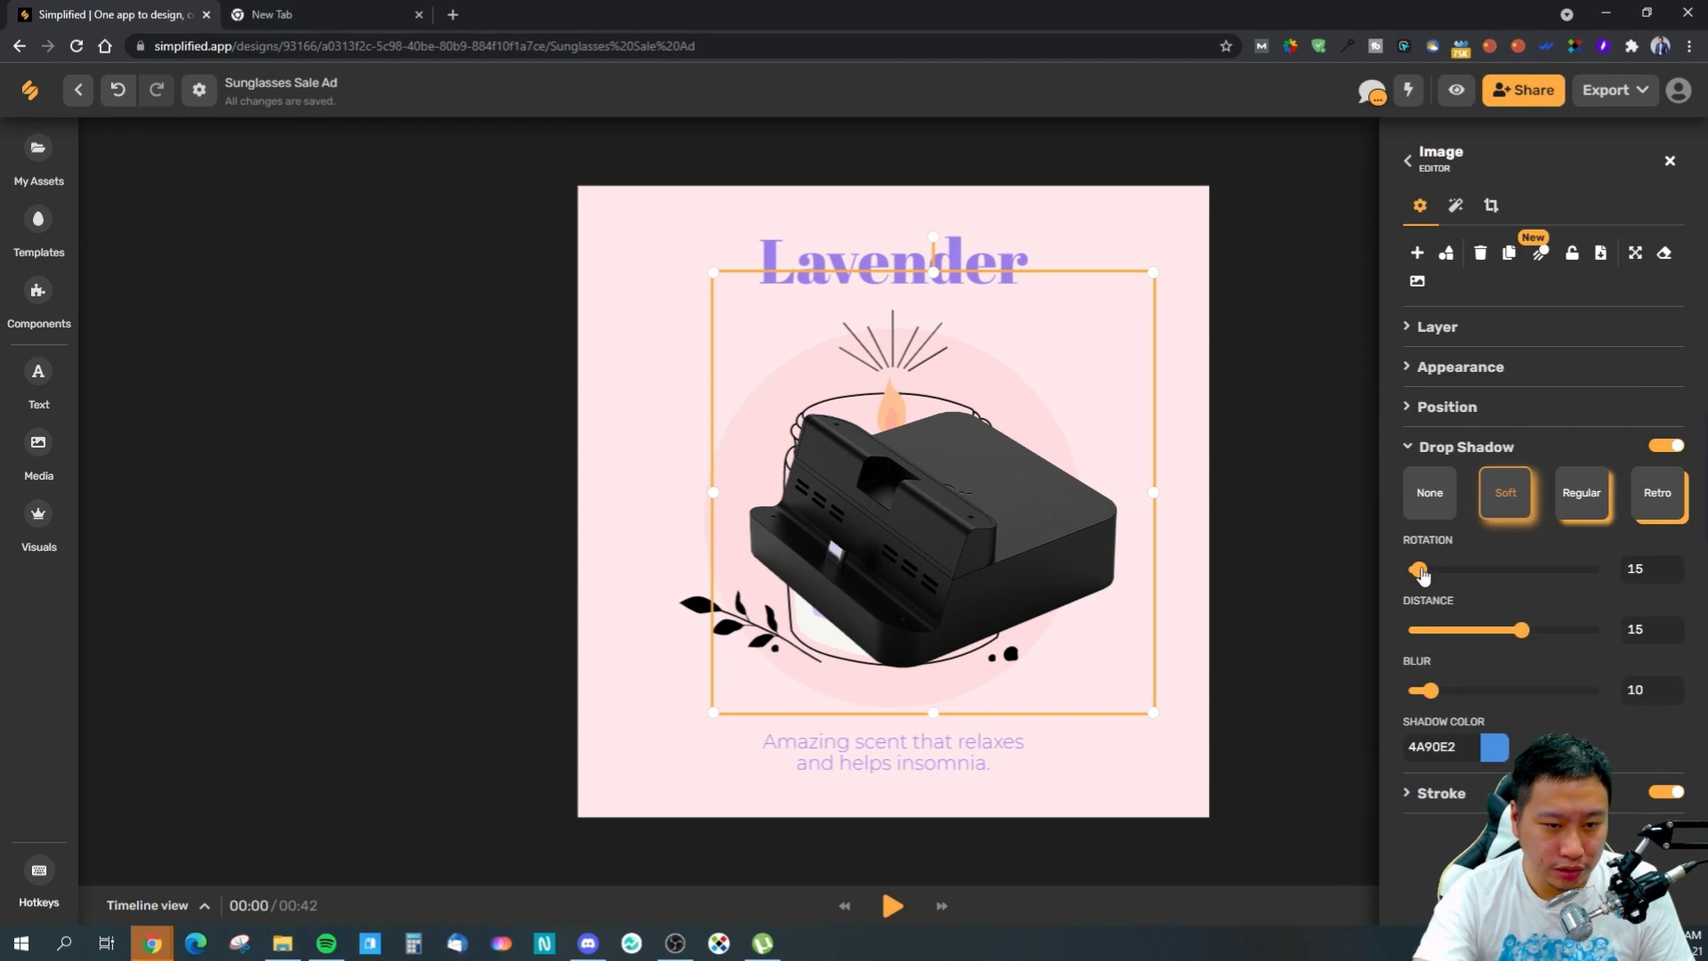
pyautogui.moveTo(1430, 691); pyautogui.dragTo(1582, 692)
pyautogui.click(1312, 714)
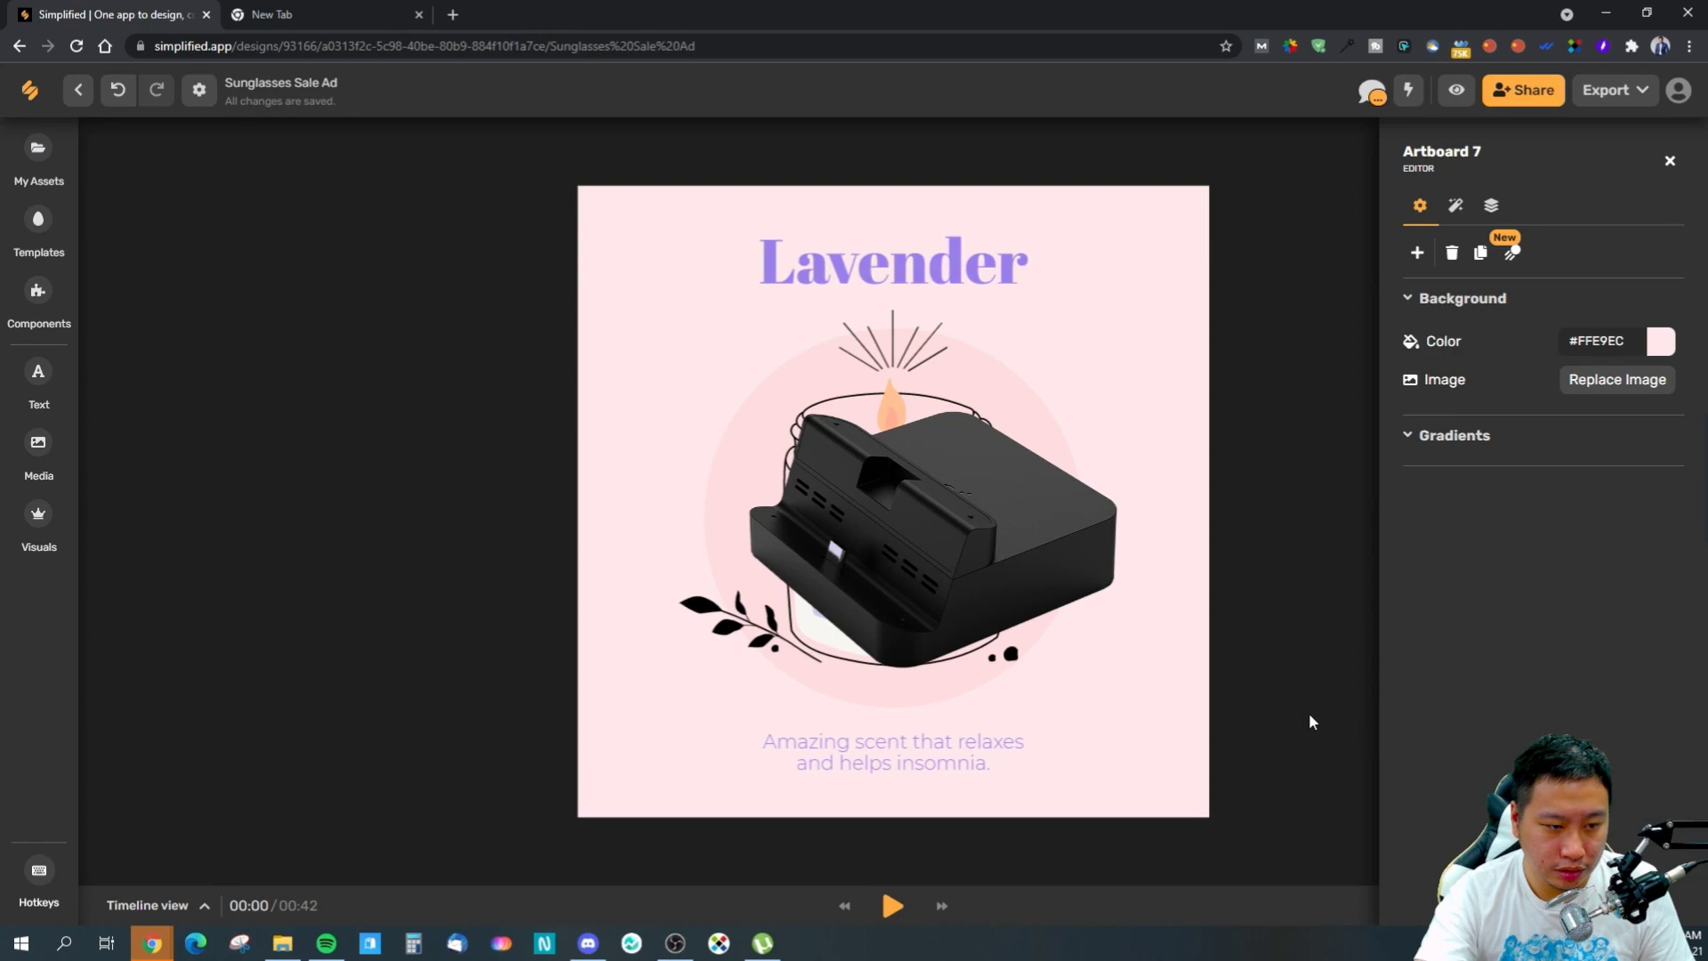
# - Move the dock photo up and to the left over the candle and switch off its drop shadow
pyautogui.moveTo(1016, 584); pyautogui.dragTo(946, 545)
pyautogui.click(1292, 663)
pyautogui.click(916, 515)
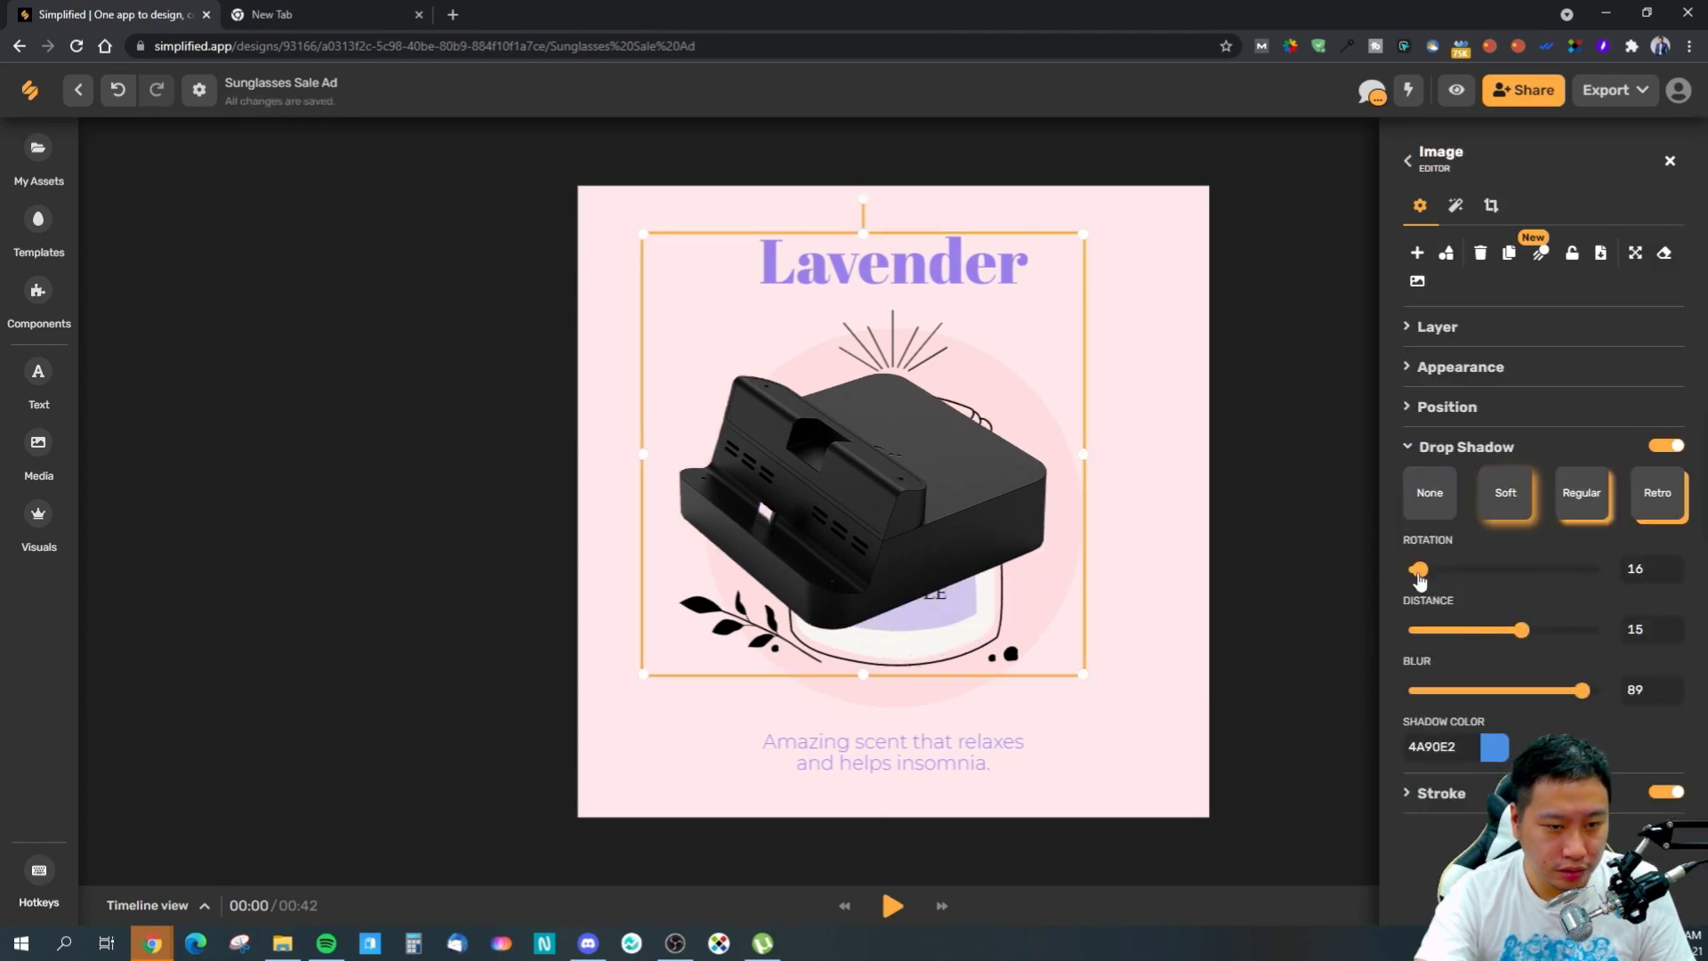
pyautogui.click(1268, 611)
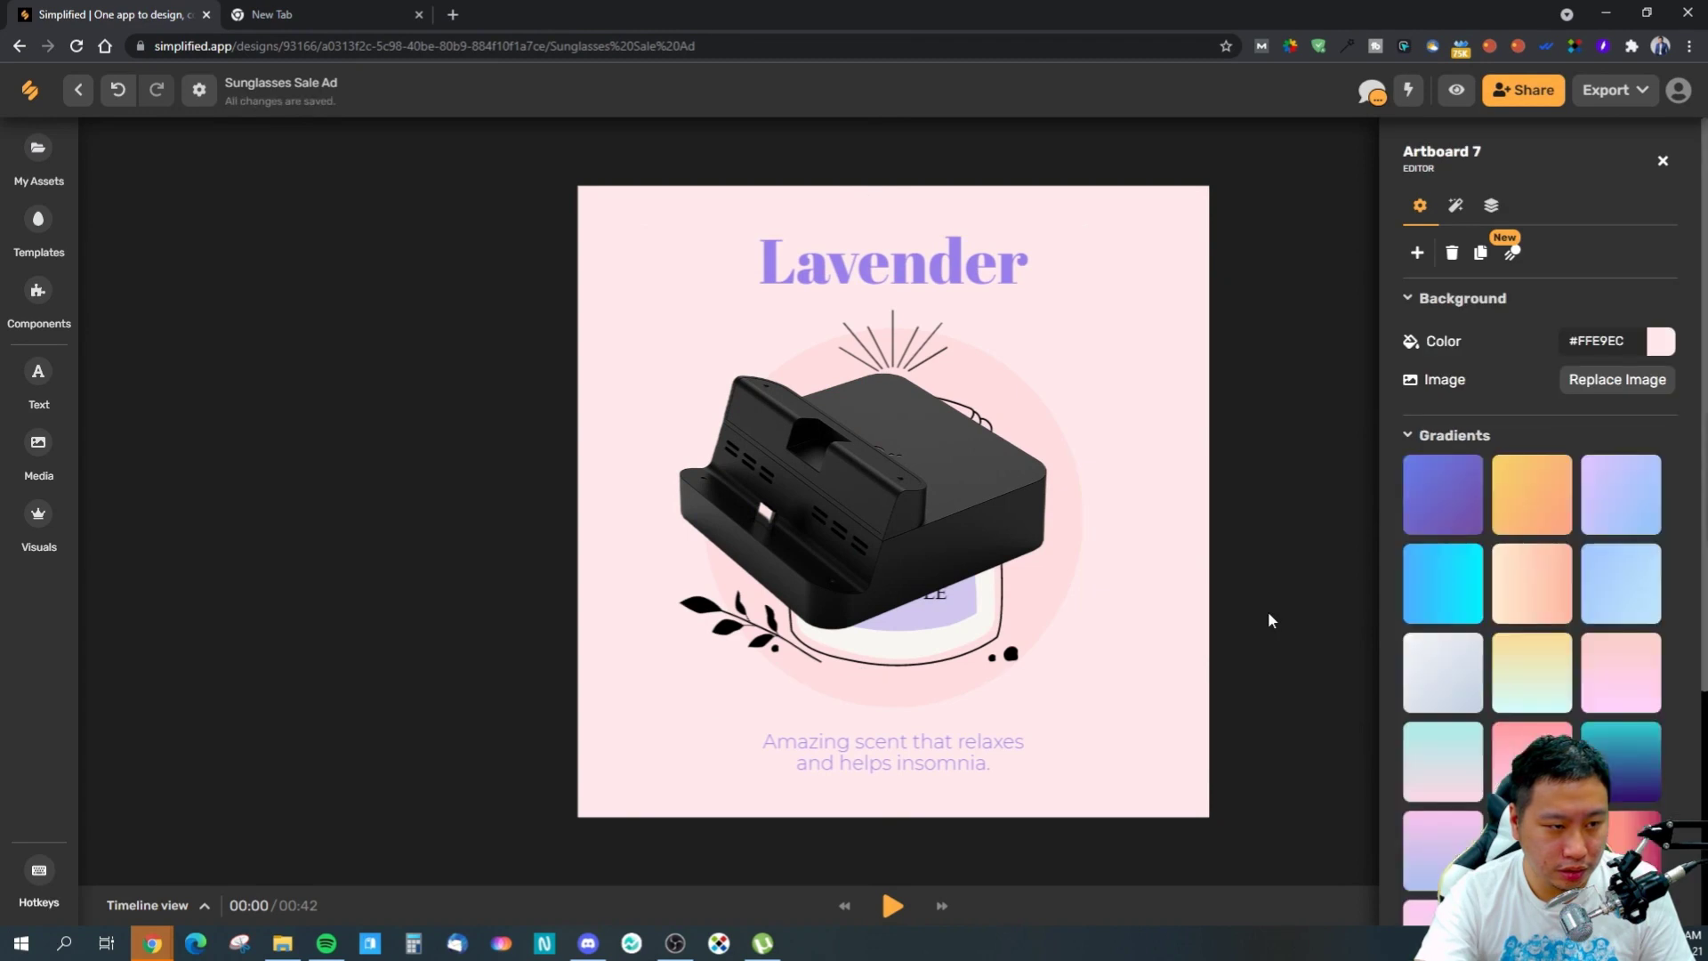
pyautogui.click(970, 525)
pyautogui.click(1666, 445)
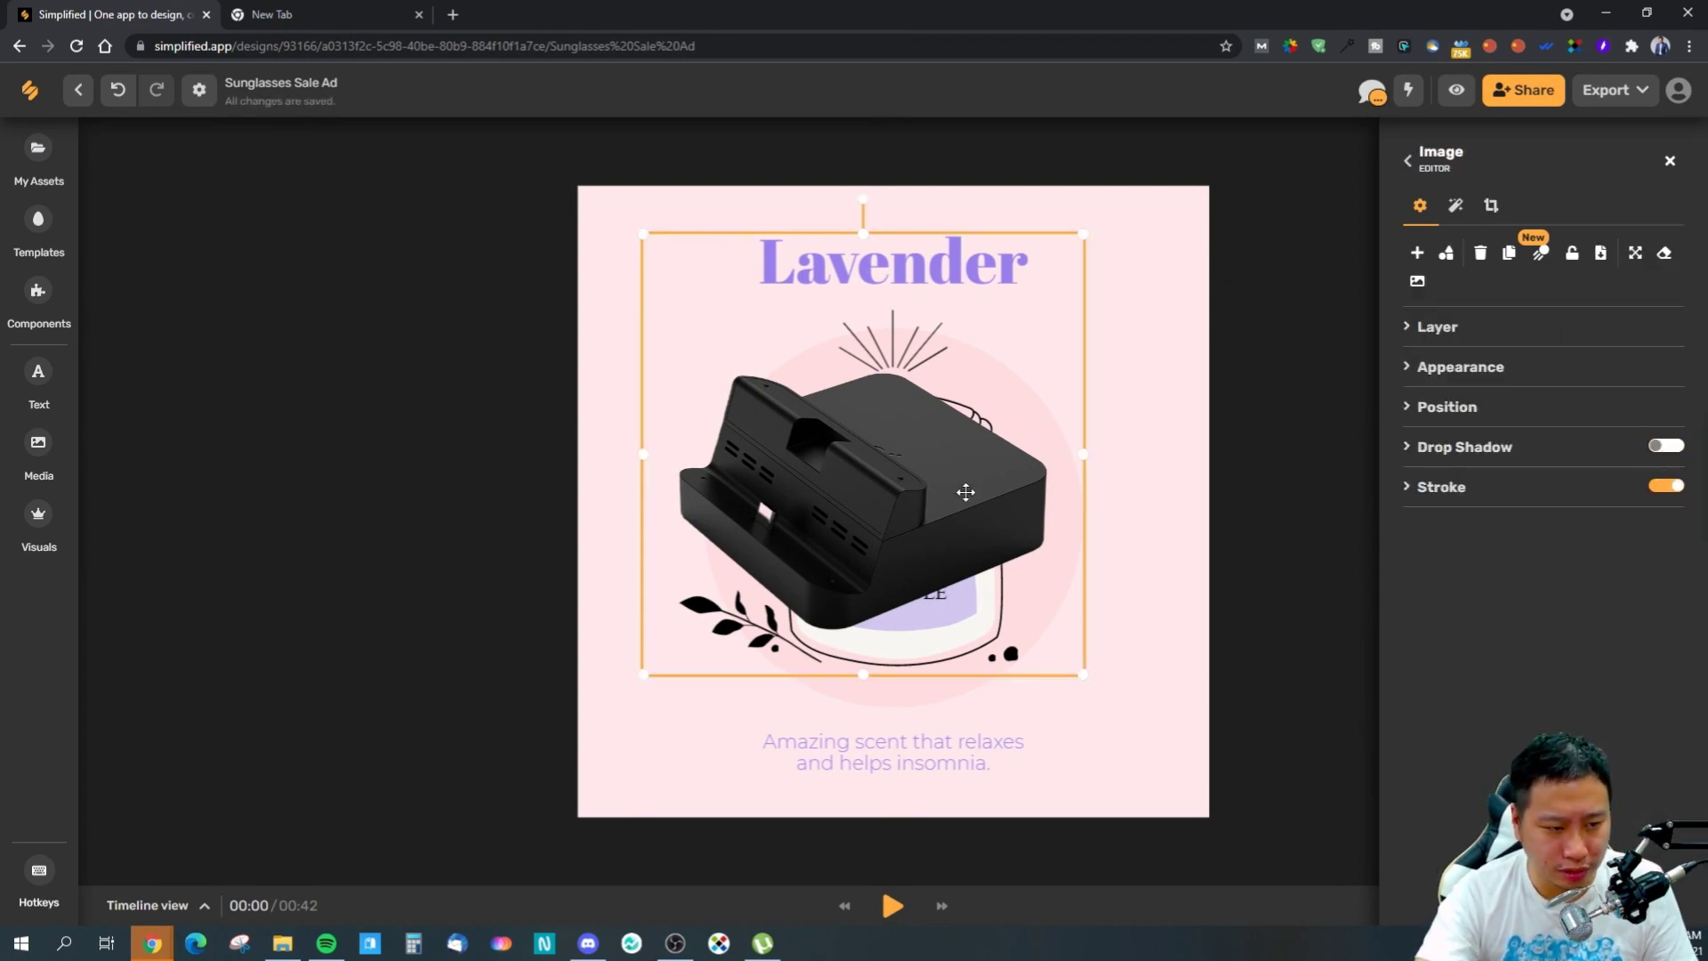
pyautogui.moveTo(966, 492); pyautogui.dragTo(972, 485)
# - Give the dock photo a drop shadow with distance -87, blur 58 and colour BD10E0, and shift the photo right
pyautogui.click(1489, 459)
pyautogui.moveTo(1521, 631); pyautogui.dragTo(1521, 702)
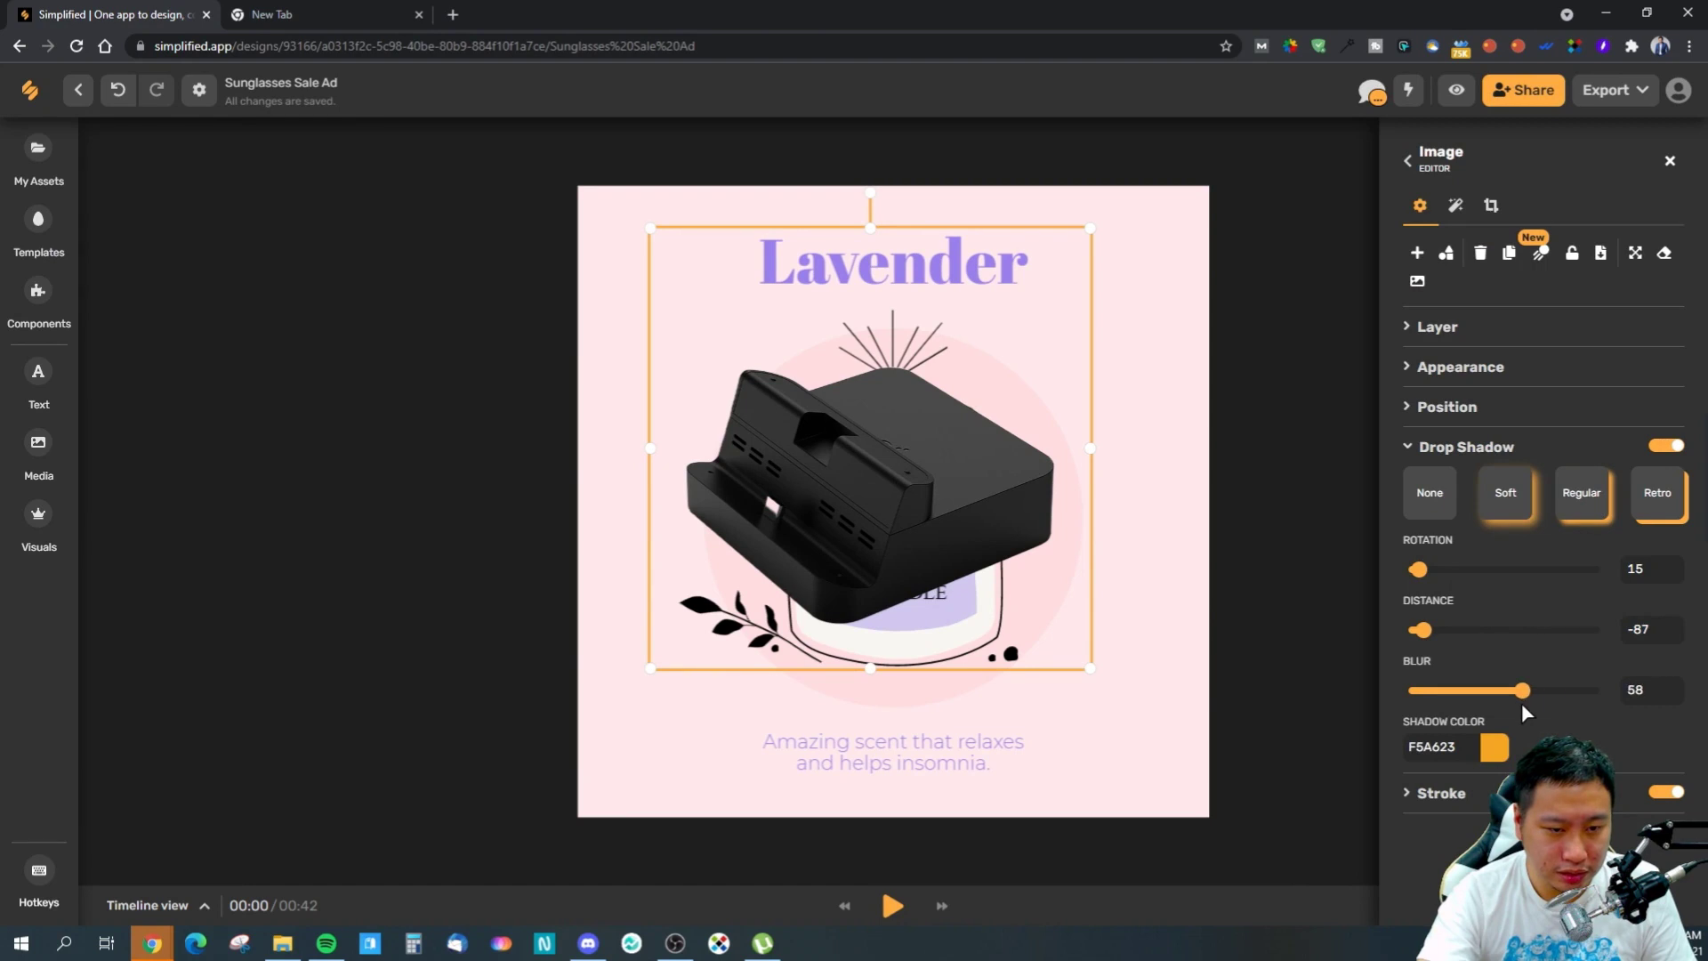
pyautogui.click(1487, 750)
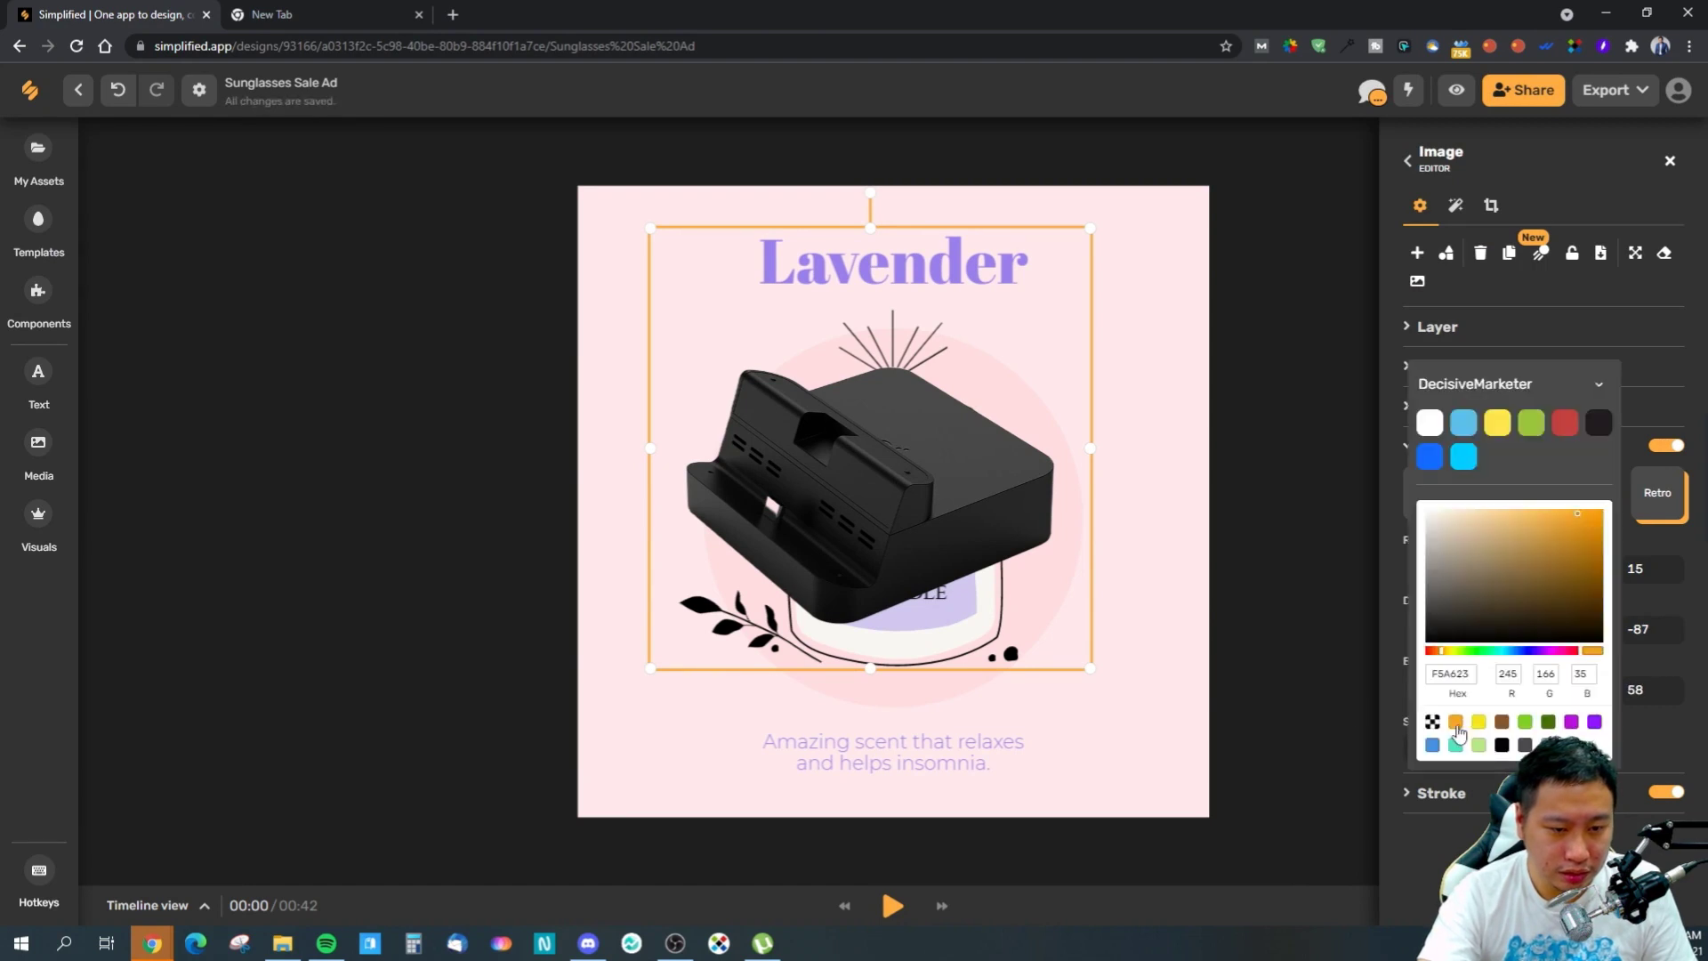
pyautogui.click(1571, 721)
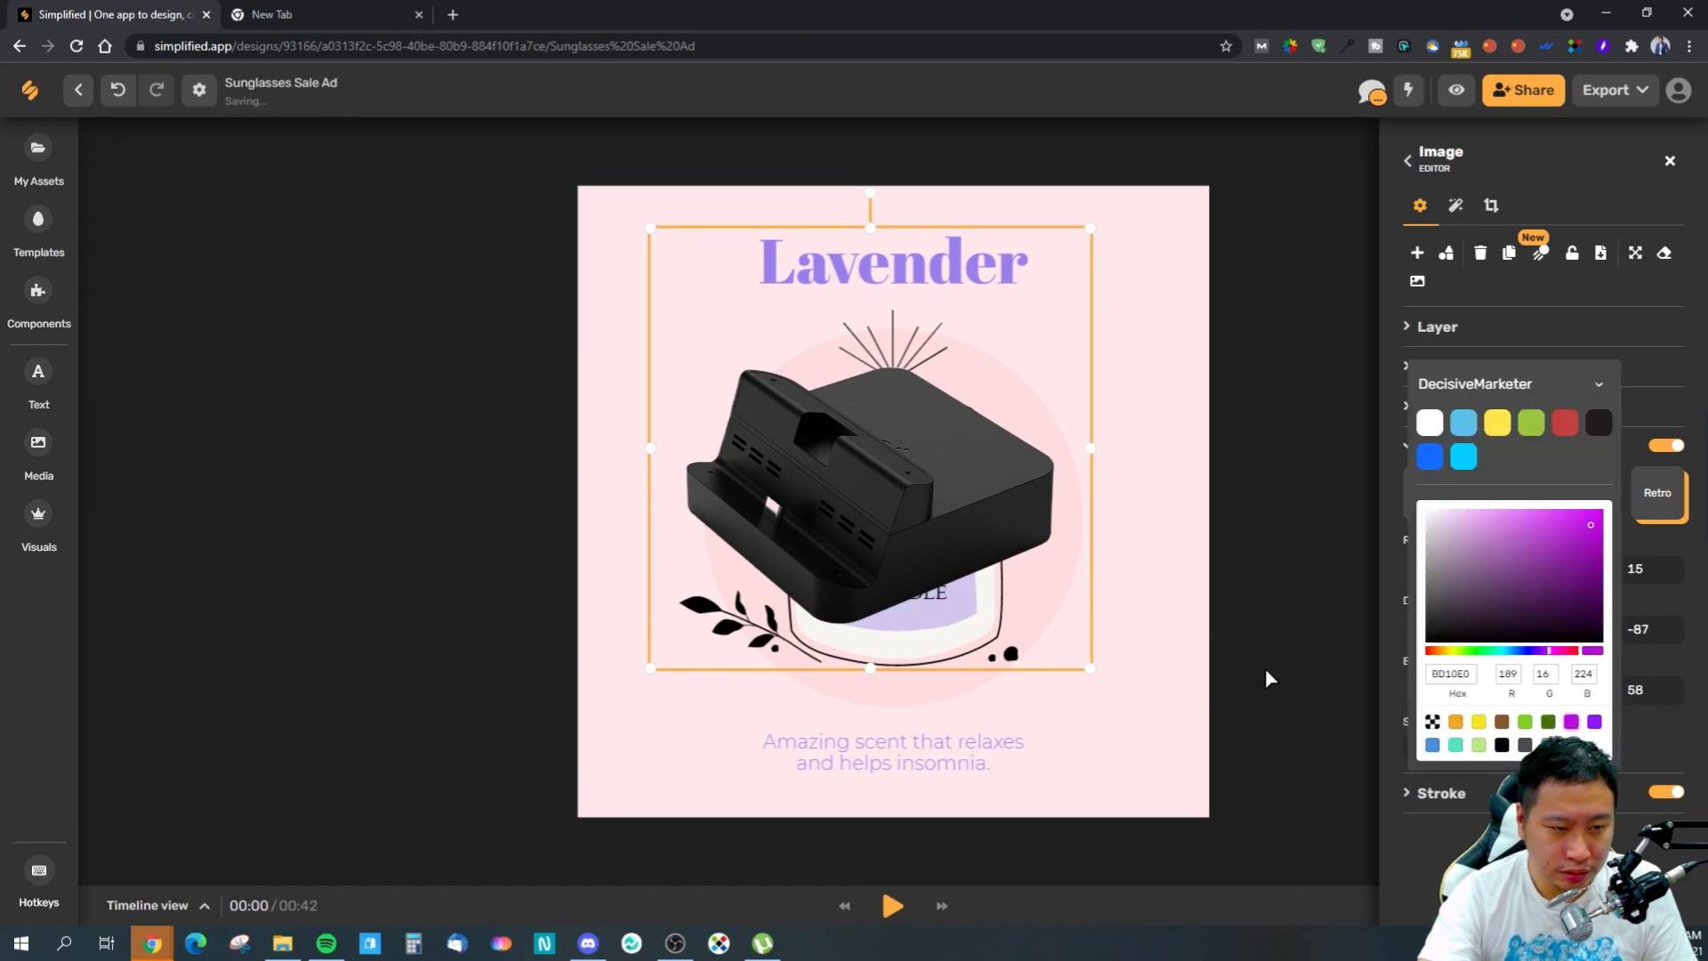
pyautogui.click(1264, 669)
pyautogui.click(1242, 675)
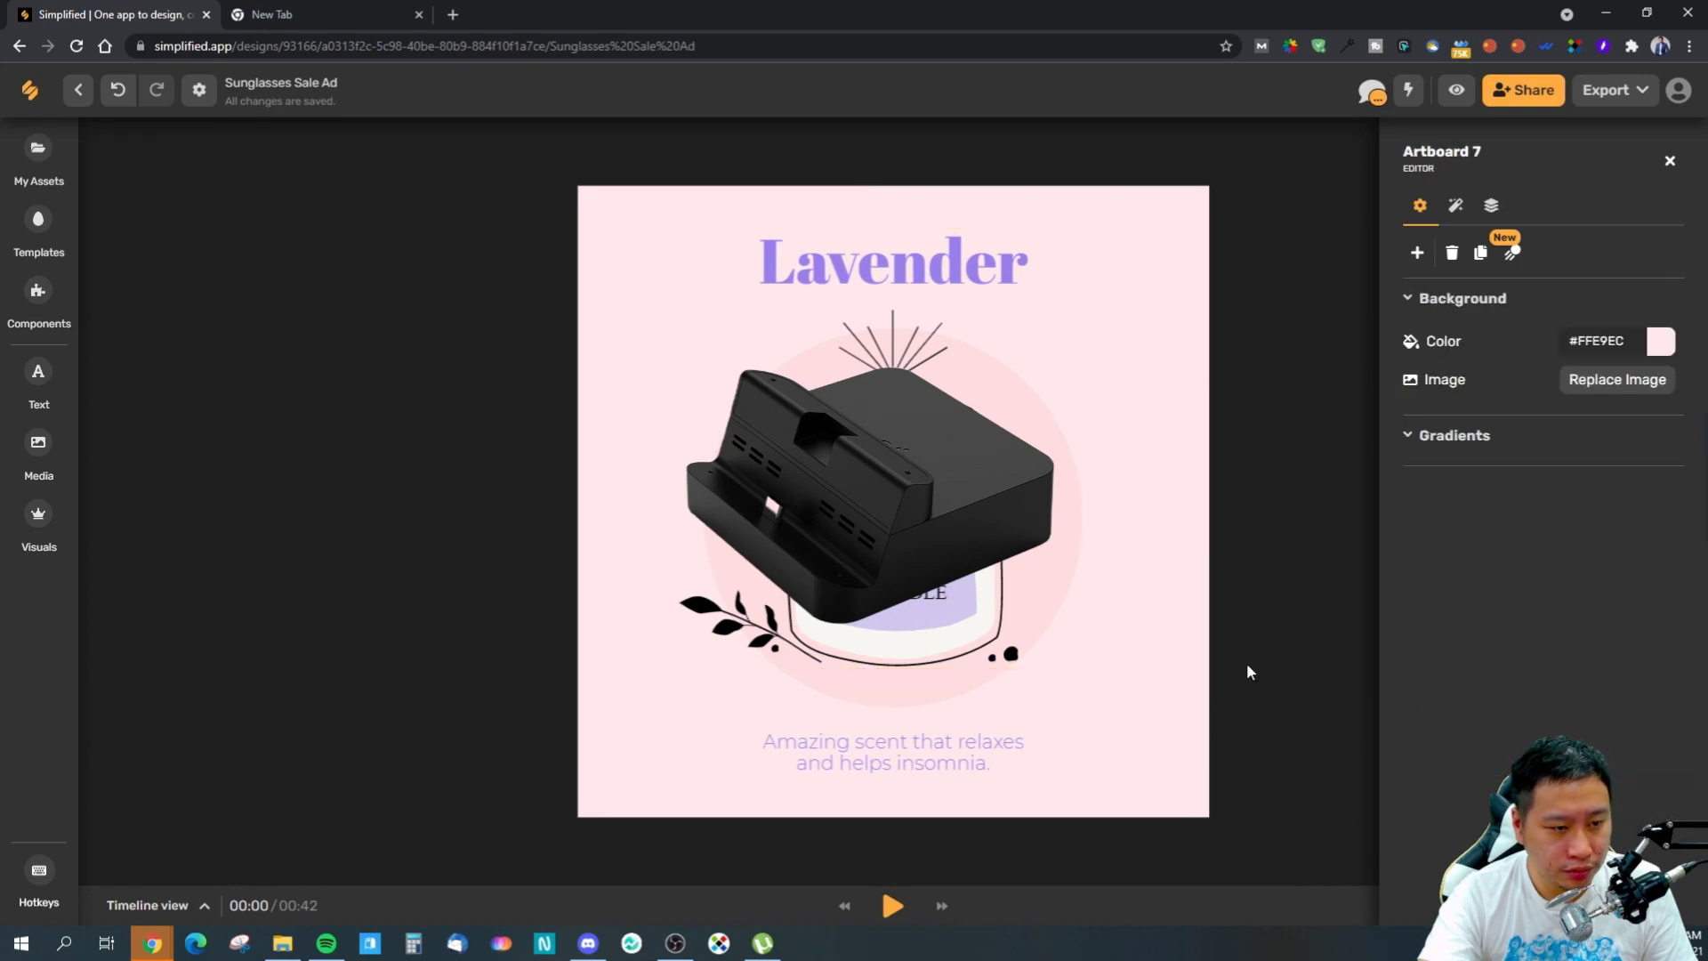
pyautogui.moveTo(995, 507); pyautogui.dragTo(1040, 509)
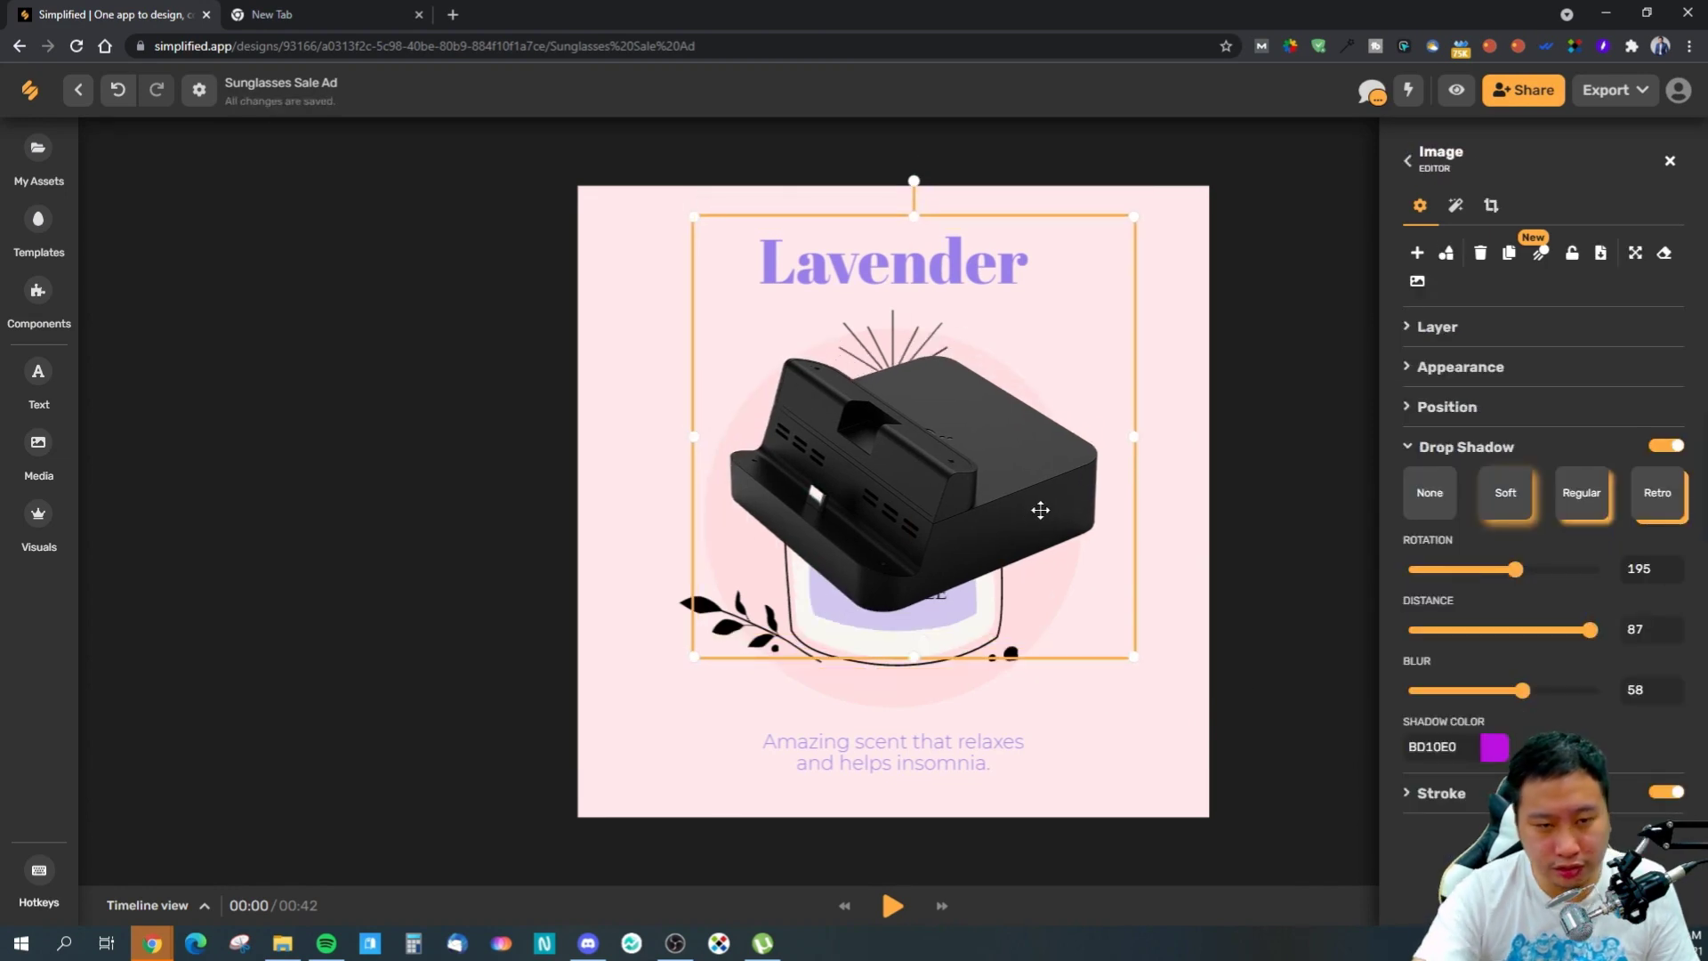
# - Try the Brightness filter on the dock photo and lower the photo's contrast
pyautogui.click(1455, 208)
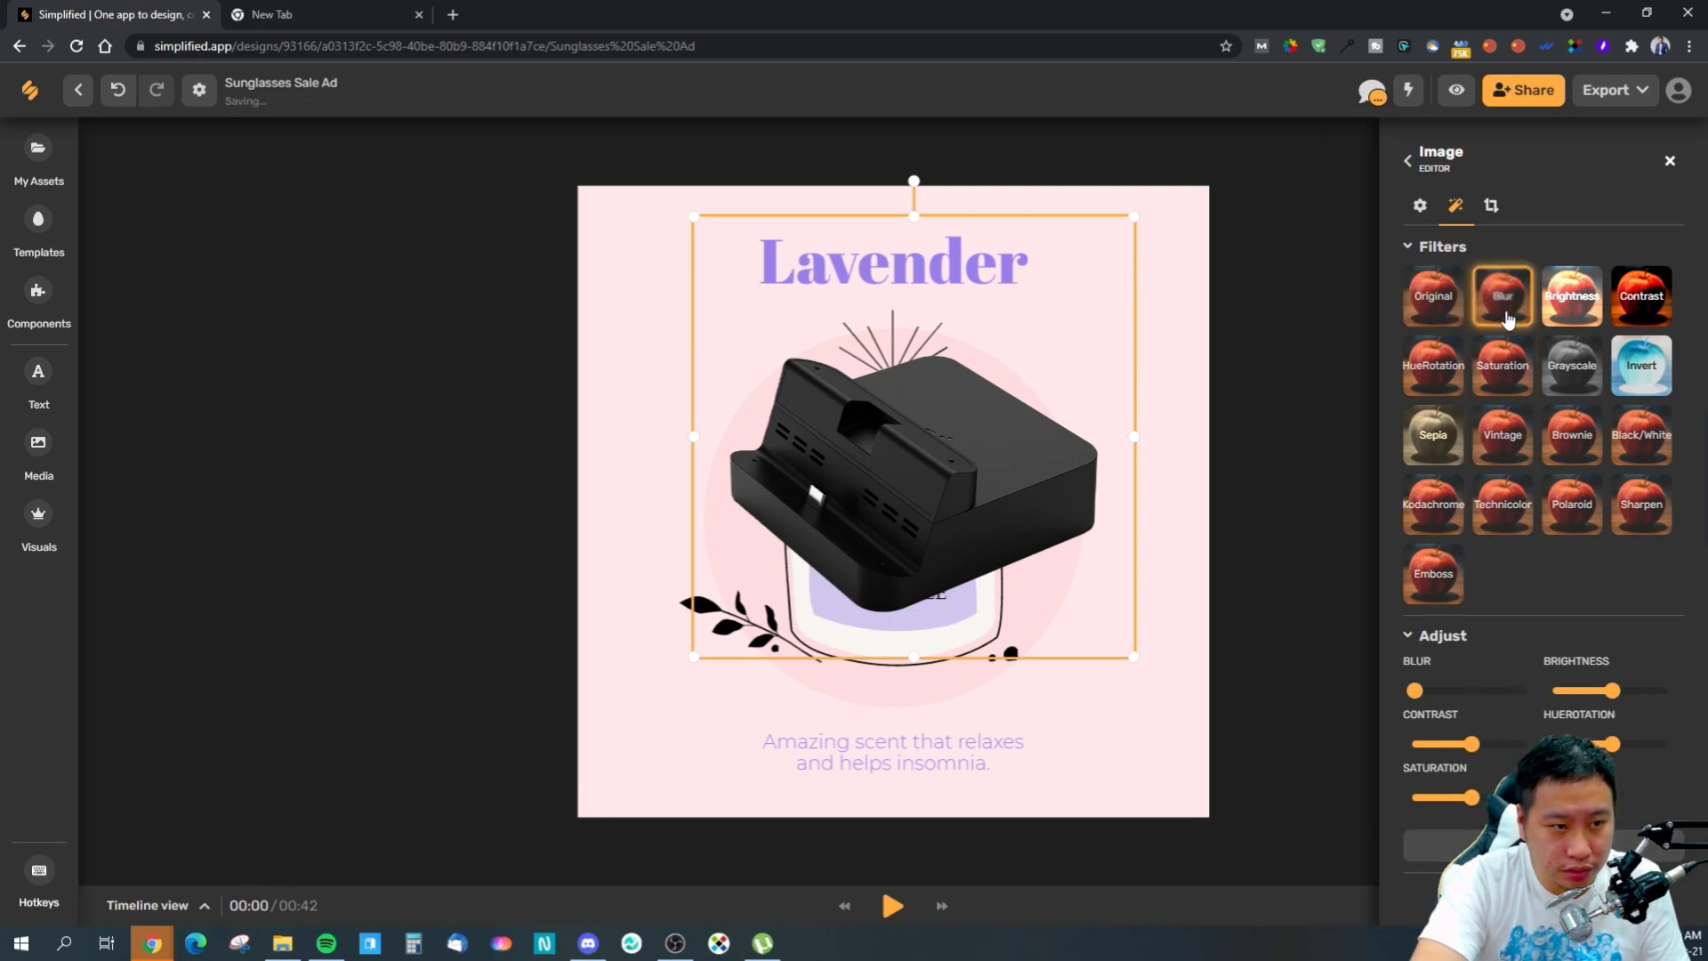
pyautogui.click(1574, 306)
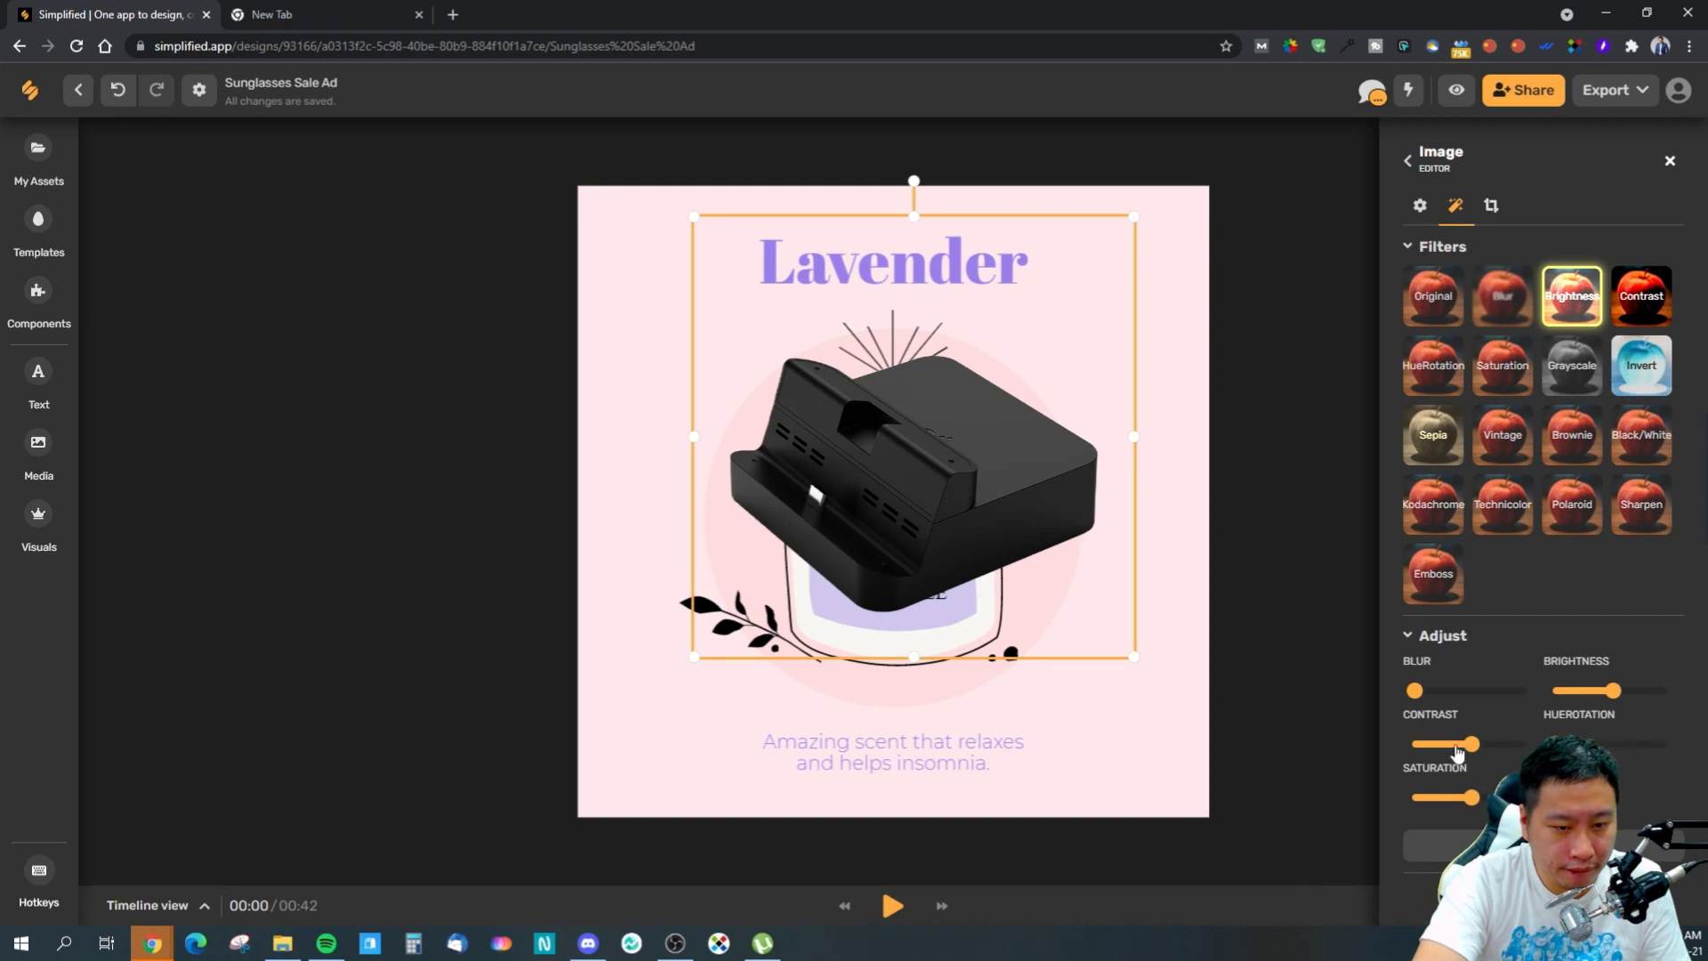
pyautogui.moveTo(1465, 745); pyautogui.dragTo(1422, 748)
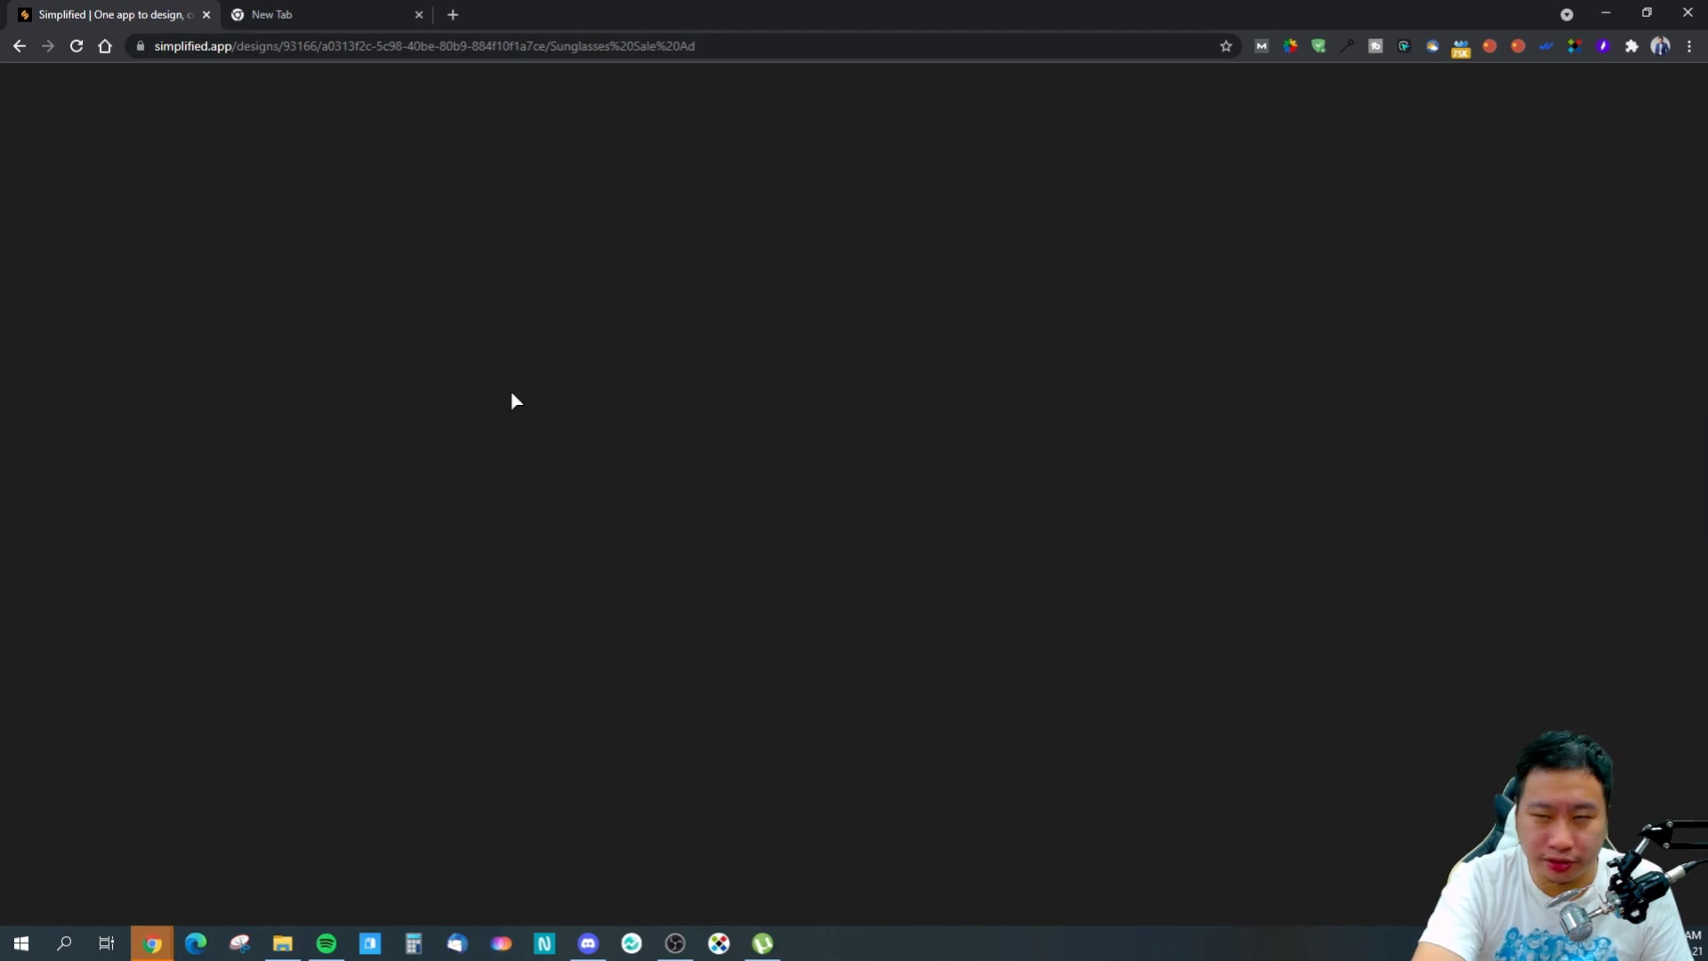
# - Check the AdGuard extension on the blank editor page and reload the Sunglasses Sale Ad design
pyautogui.click(1318, 46)
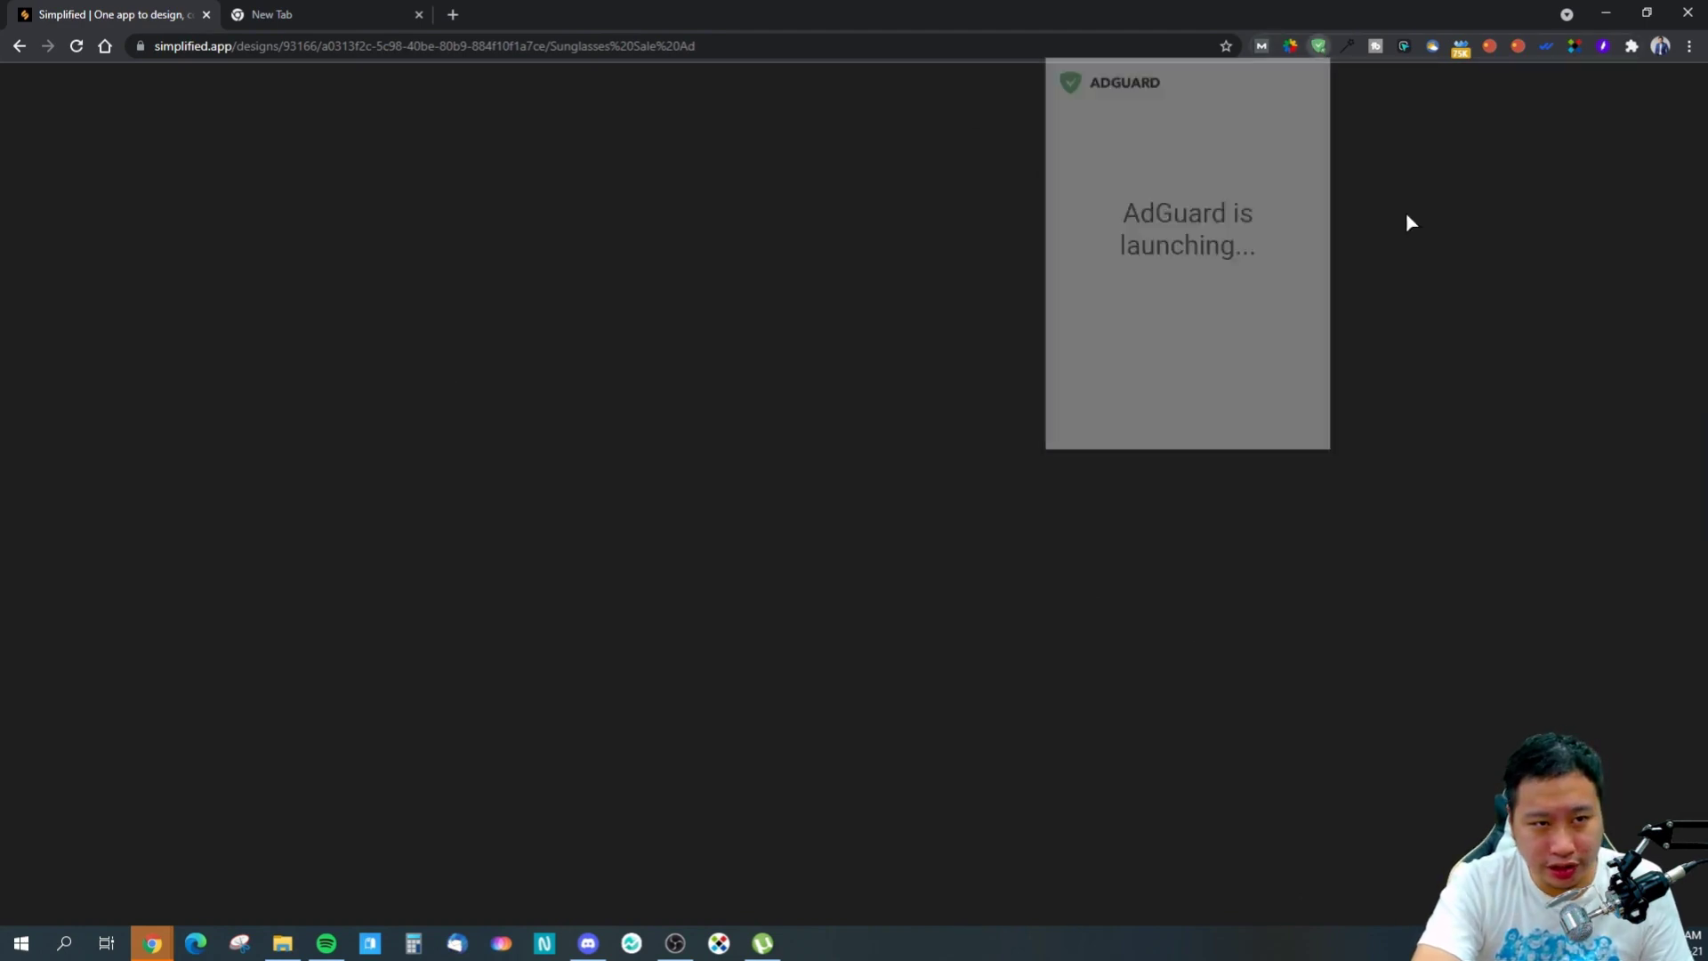
pyautogui.click(1283, 294)
pyautogui.click(1497, 249)
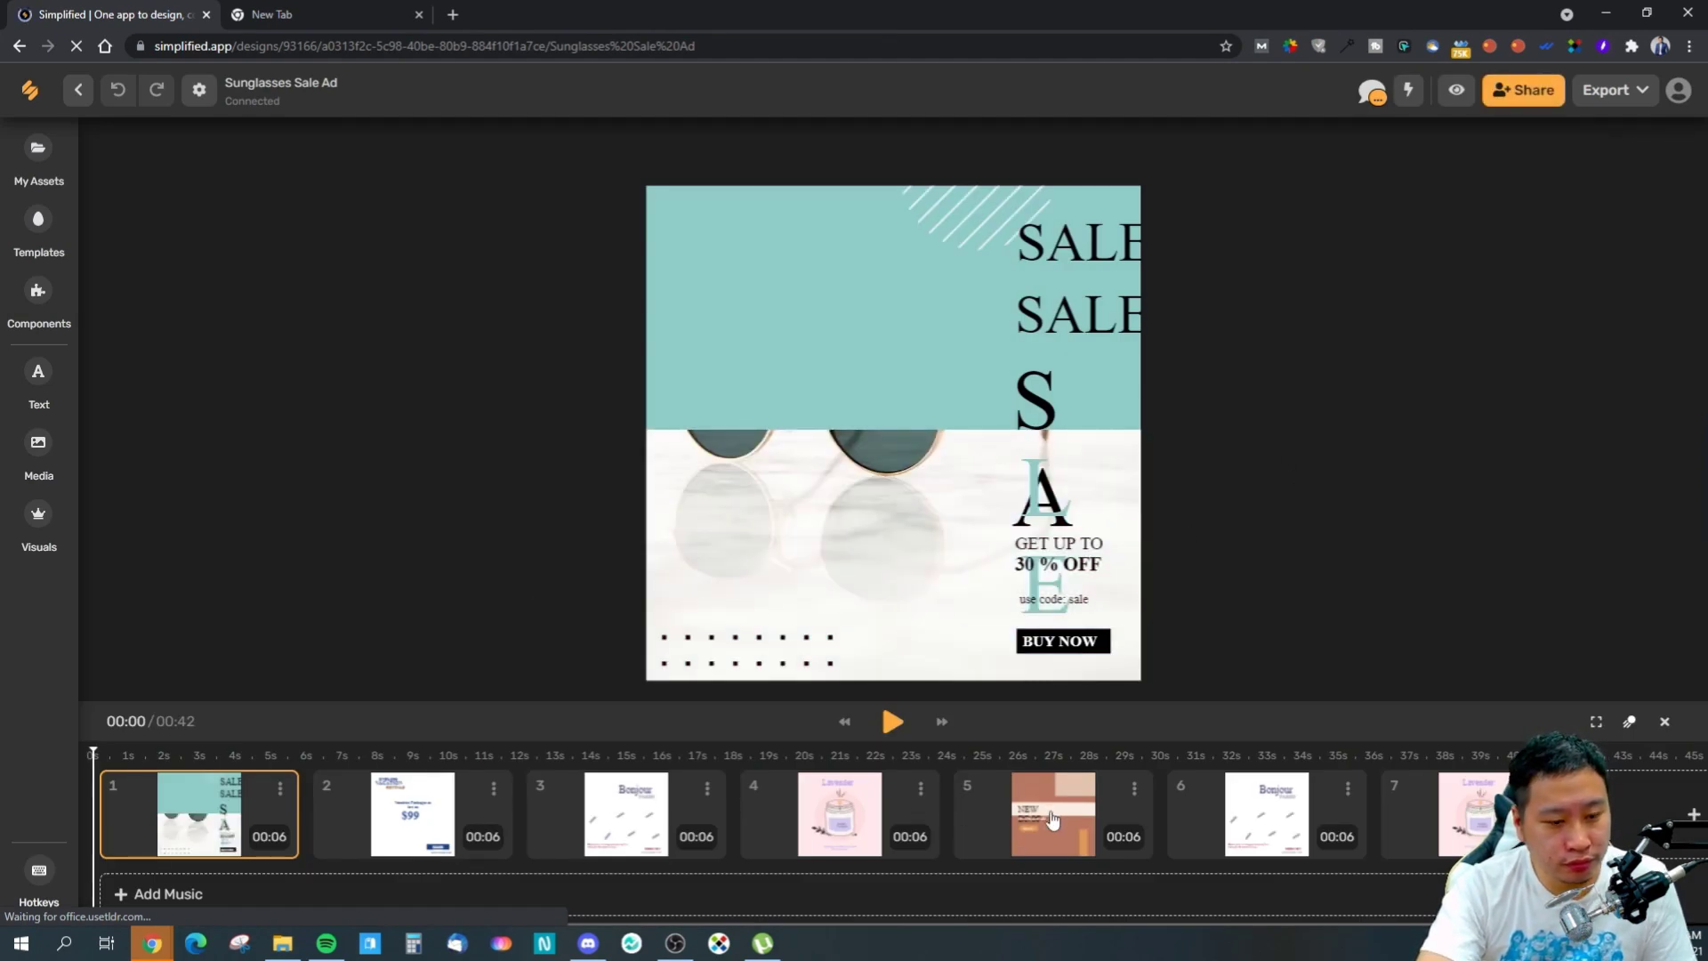
# - Go through artboard 5 to artboard 7 with the Lavender design and close the timeline view
pyautogui.click(1052, 818)
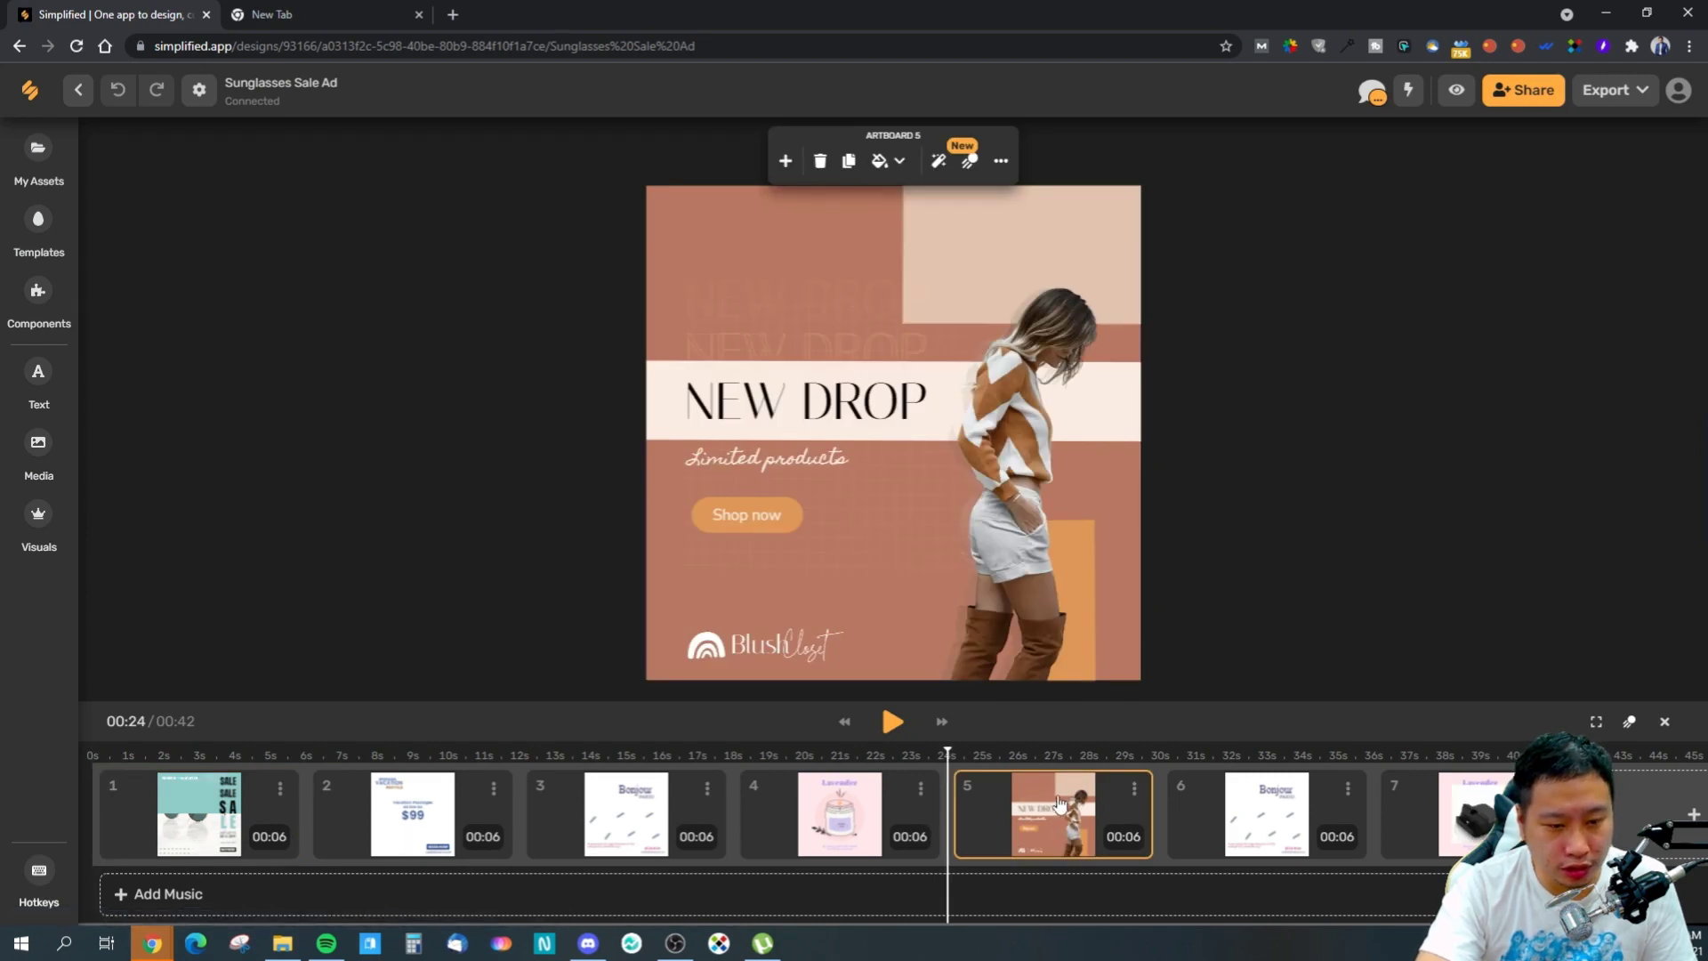
pyautogui.click(1460, 836)
pyautogui.click(860, 460)
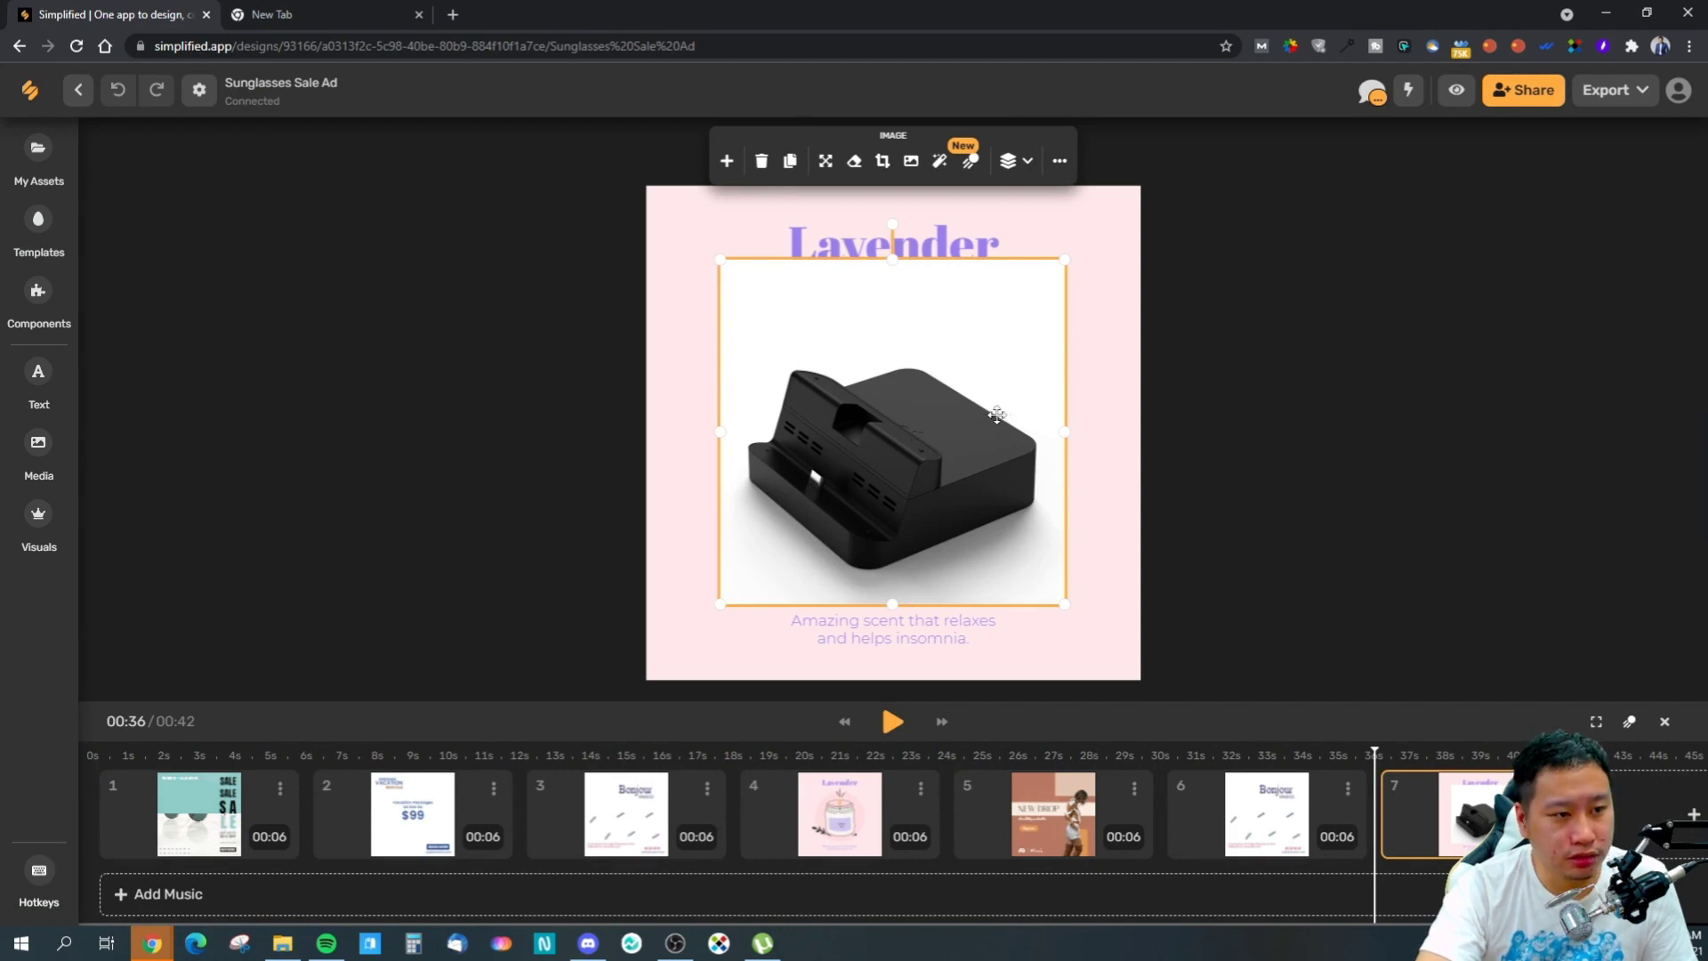
pyautogui.click(1665, 721)
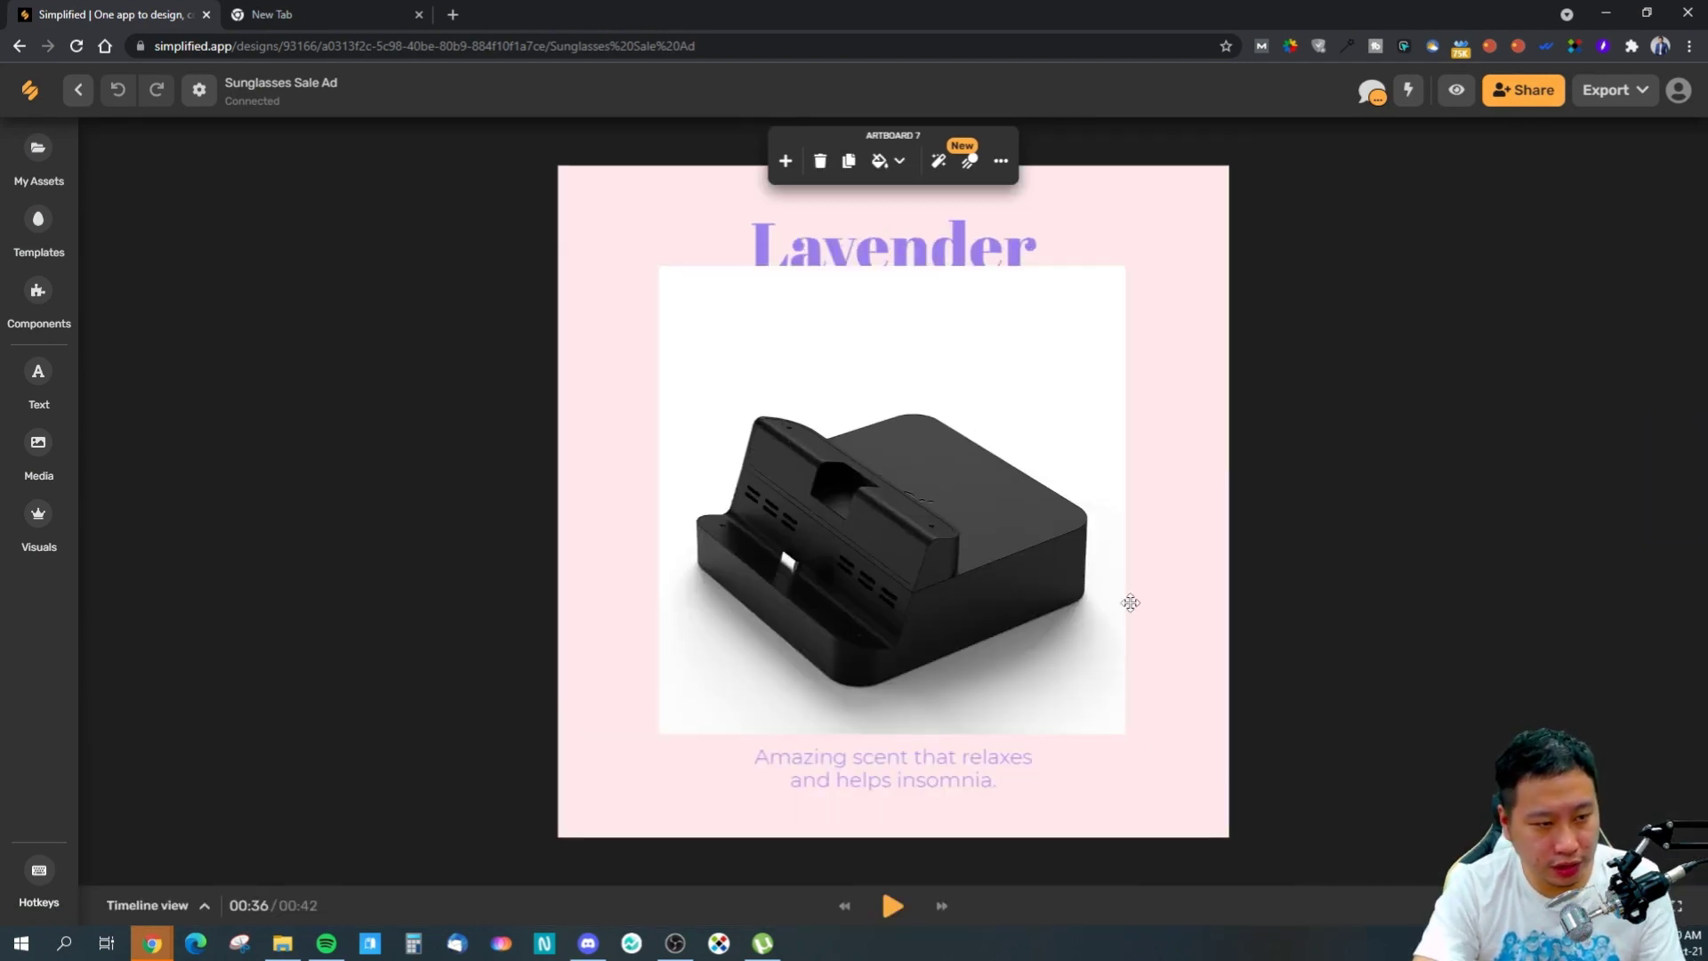
# - Switch on the drop shadow for the white-background dock photo and move the photo up and to the left
pyautogui.click(823, 507)
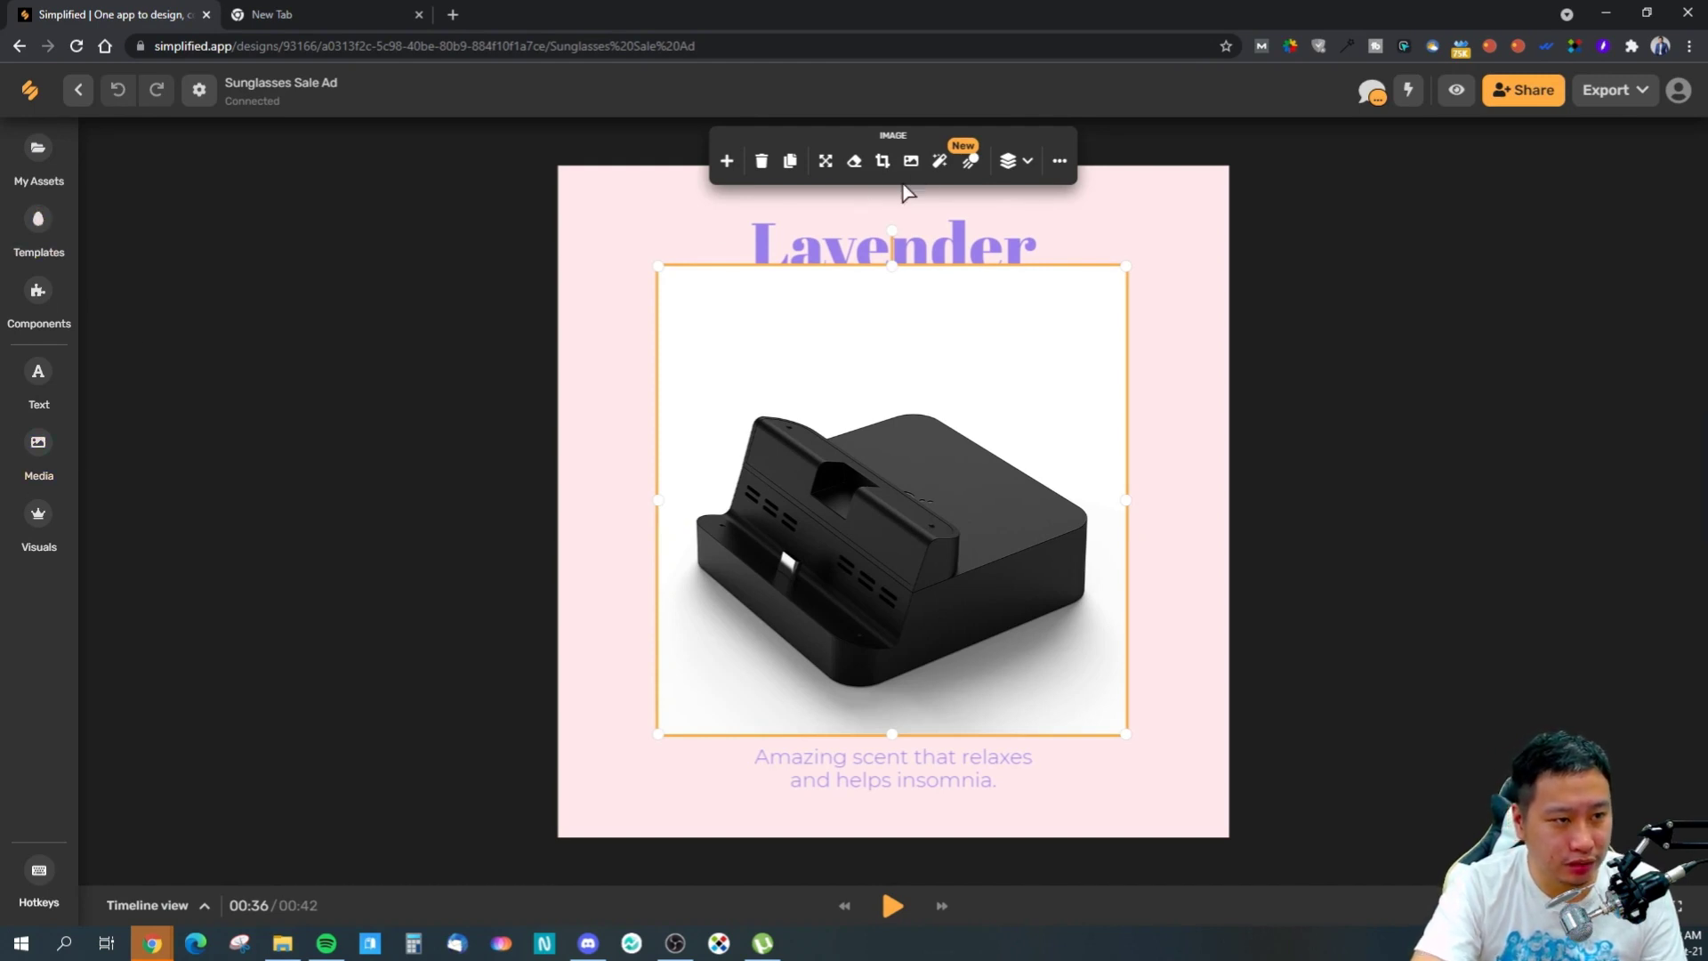
pyautogui.click(1085, 174)
pyautogui.click(1003, 387)
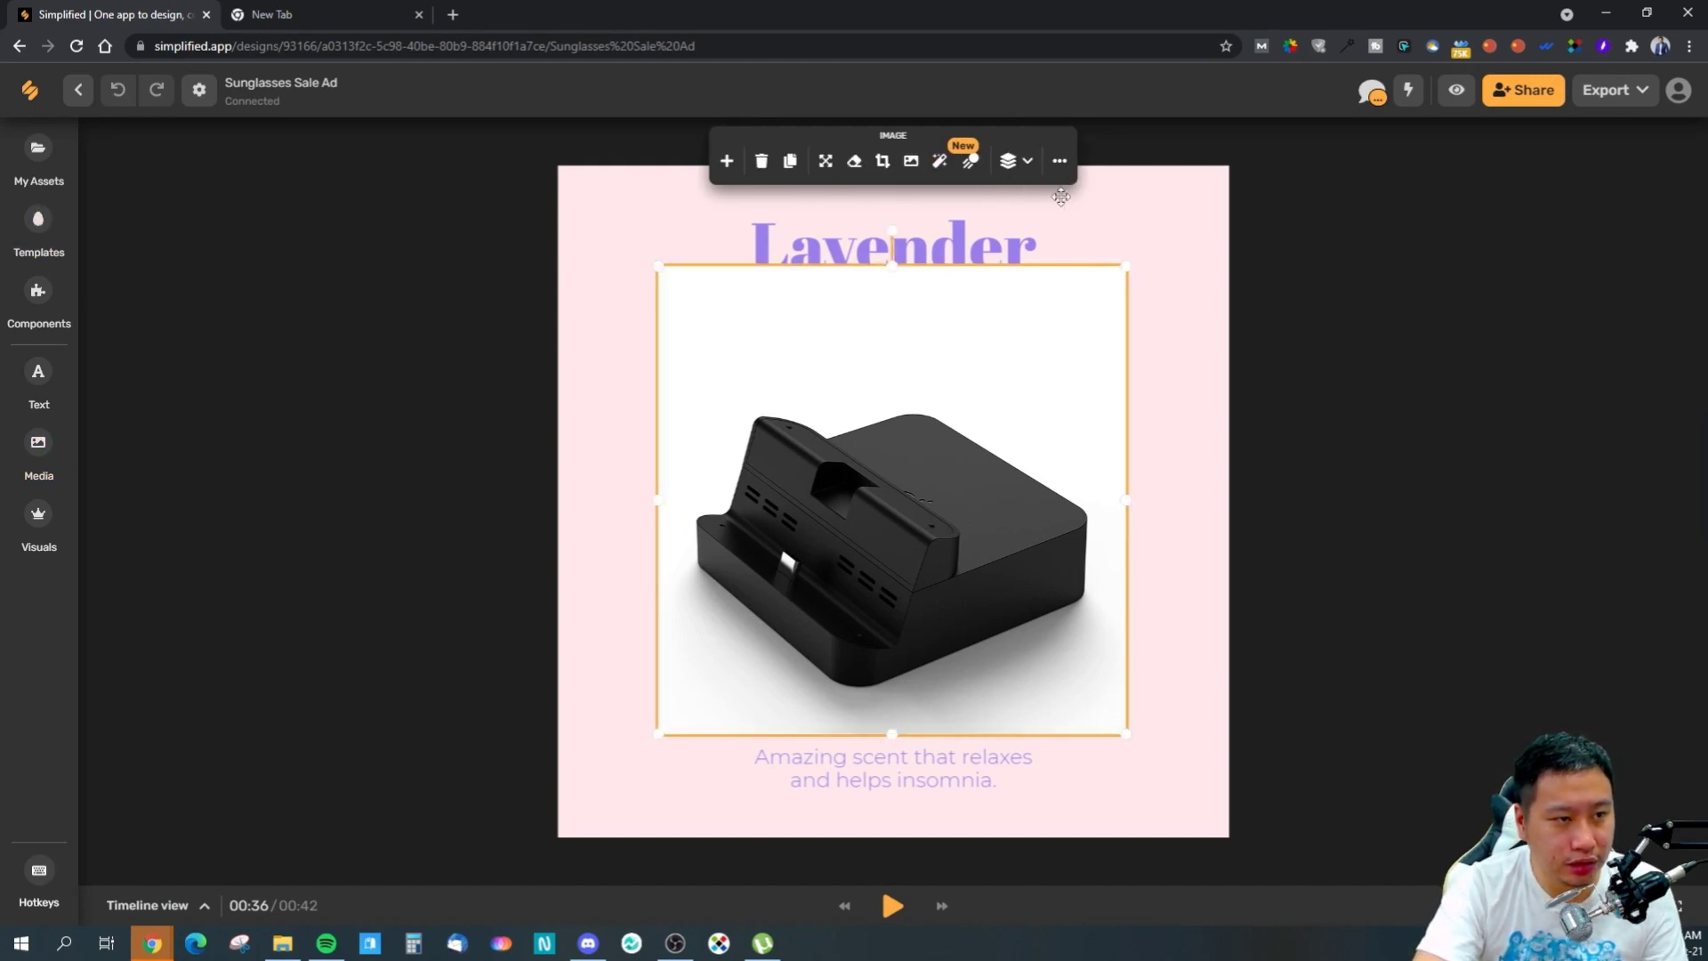
pyautogui.click(1061, 162)
pyautogui.click(1660, 446)
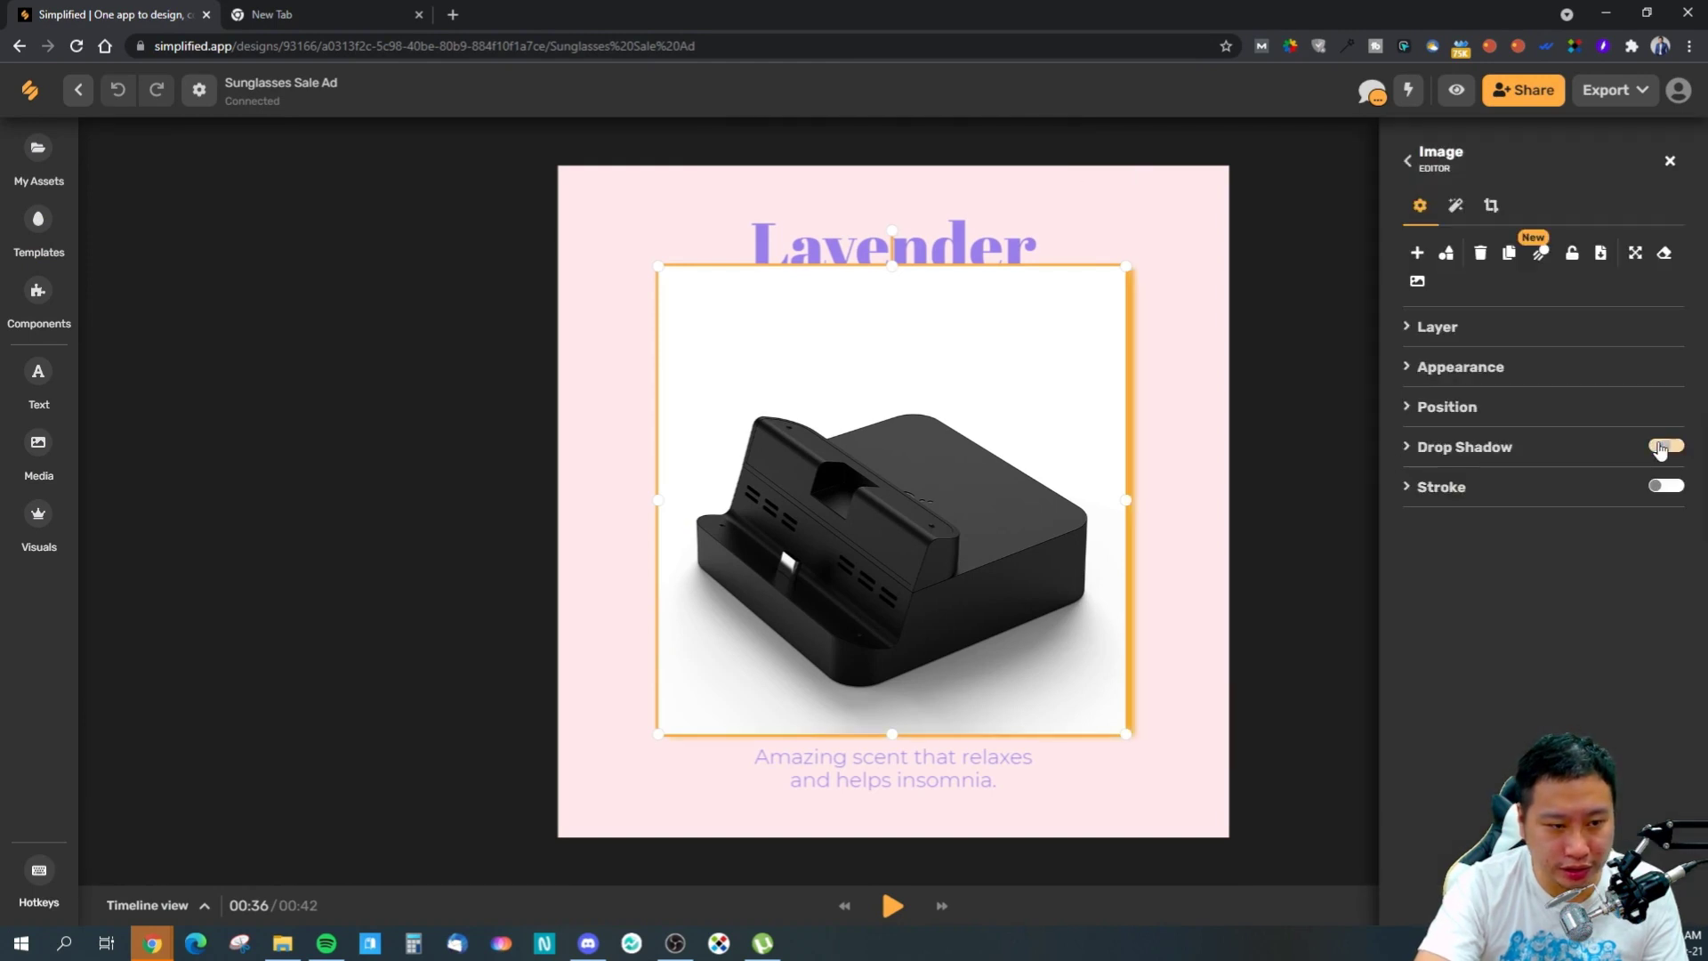
pyautogui.click(1286, 546)
pyautogui.moveTo(1023, 603); pyautogui.dragTo(1020, 560)
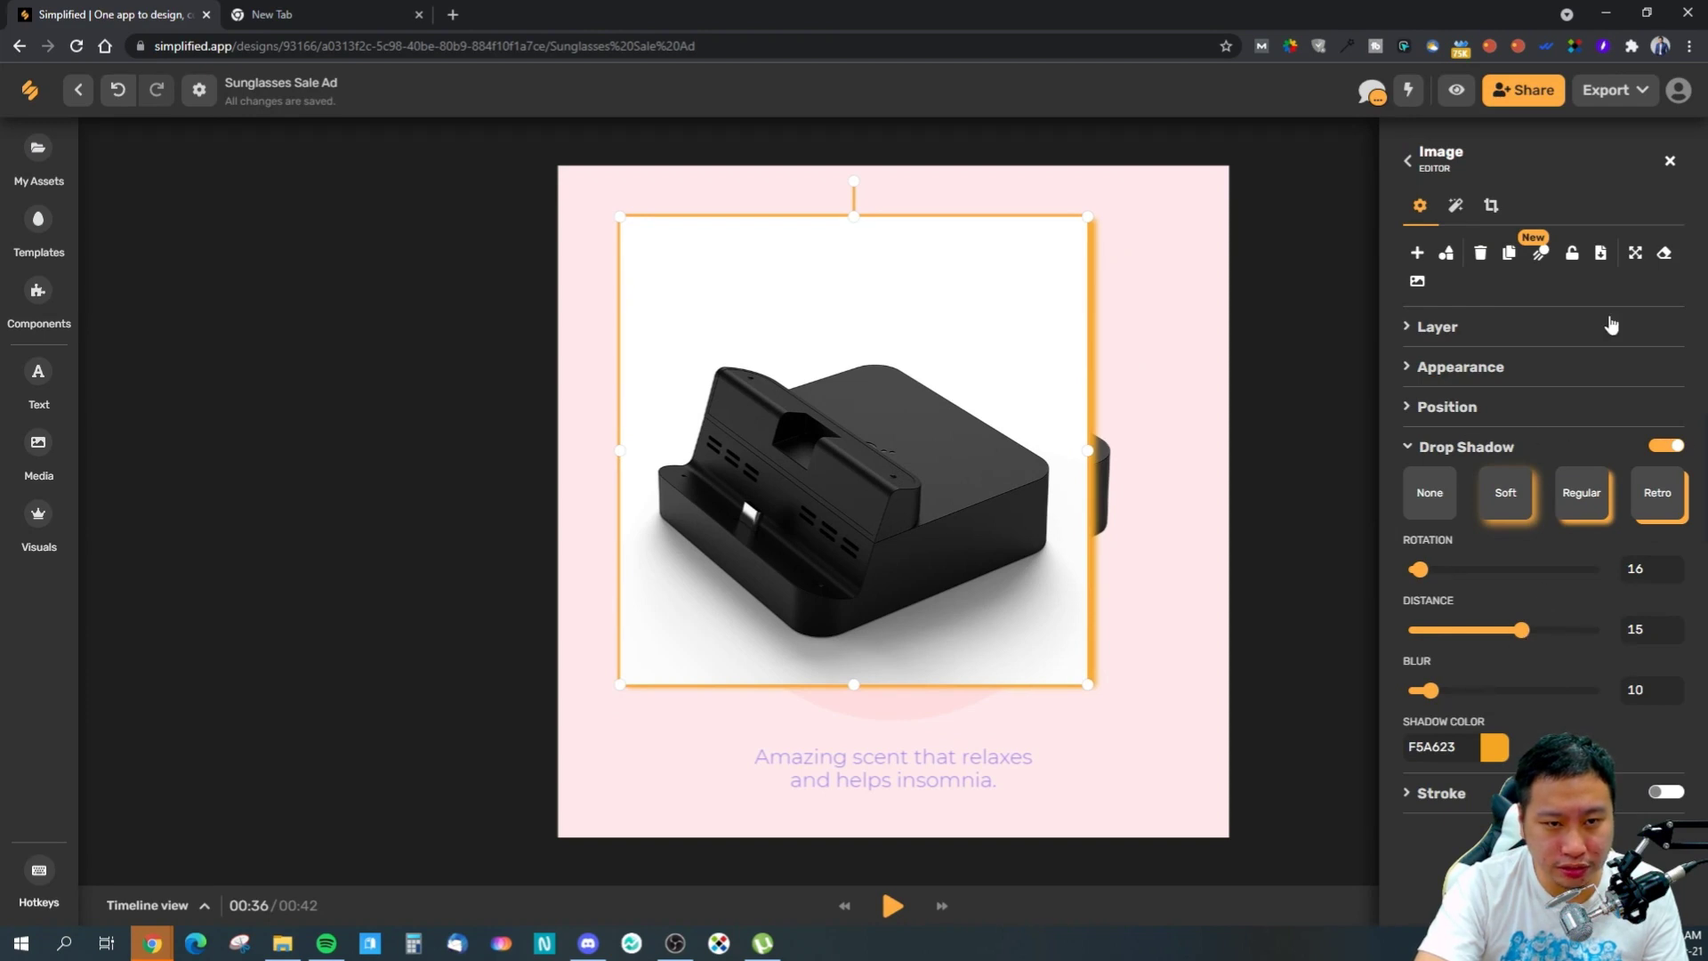
# - Try shadow colour 4A90E2 on the dock photo, settle on grey 9B9B9B, and move the photo slightly right and down
pyautogui.click(1492, 750)
pyautogui.click(1432, 746)
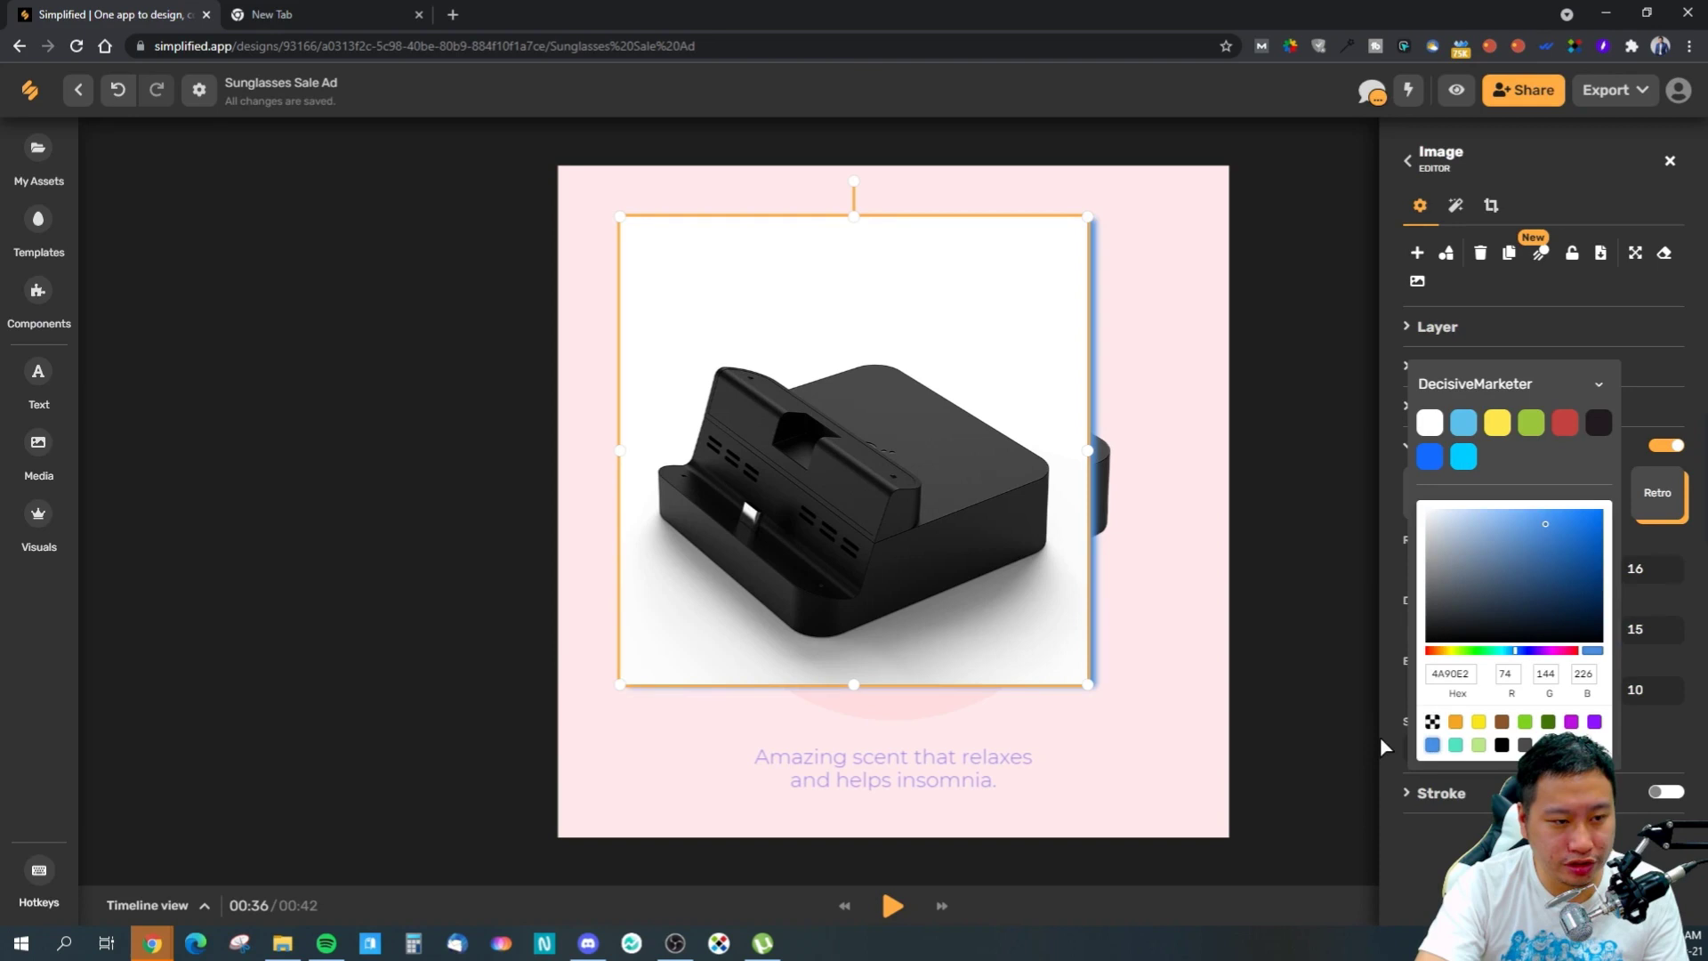
pyautogui.click(1502, 747)
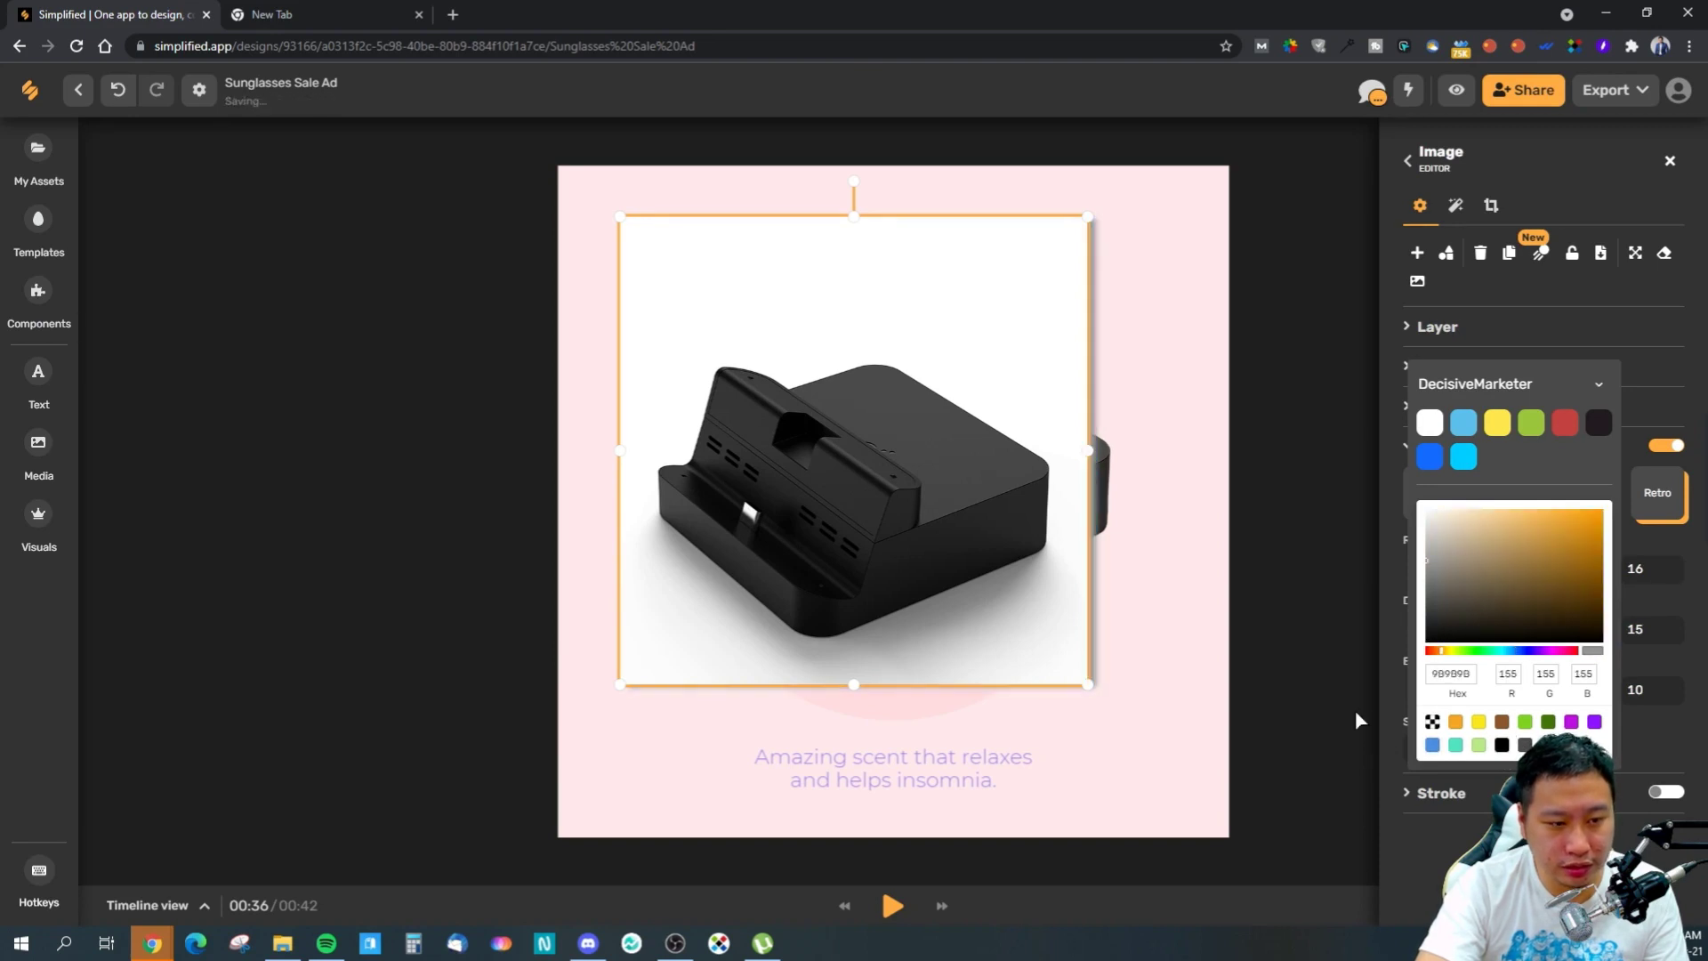
pyautogui.click(1312, 505)
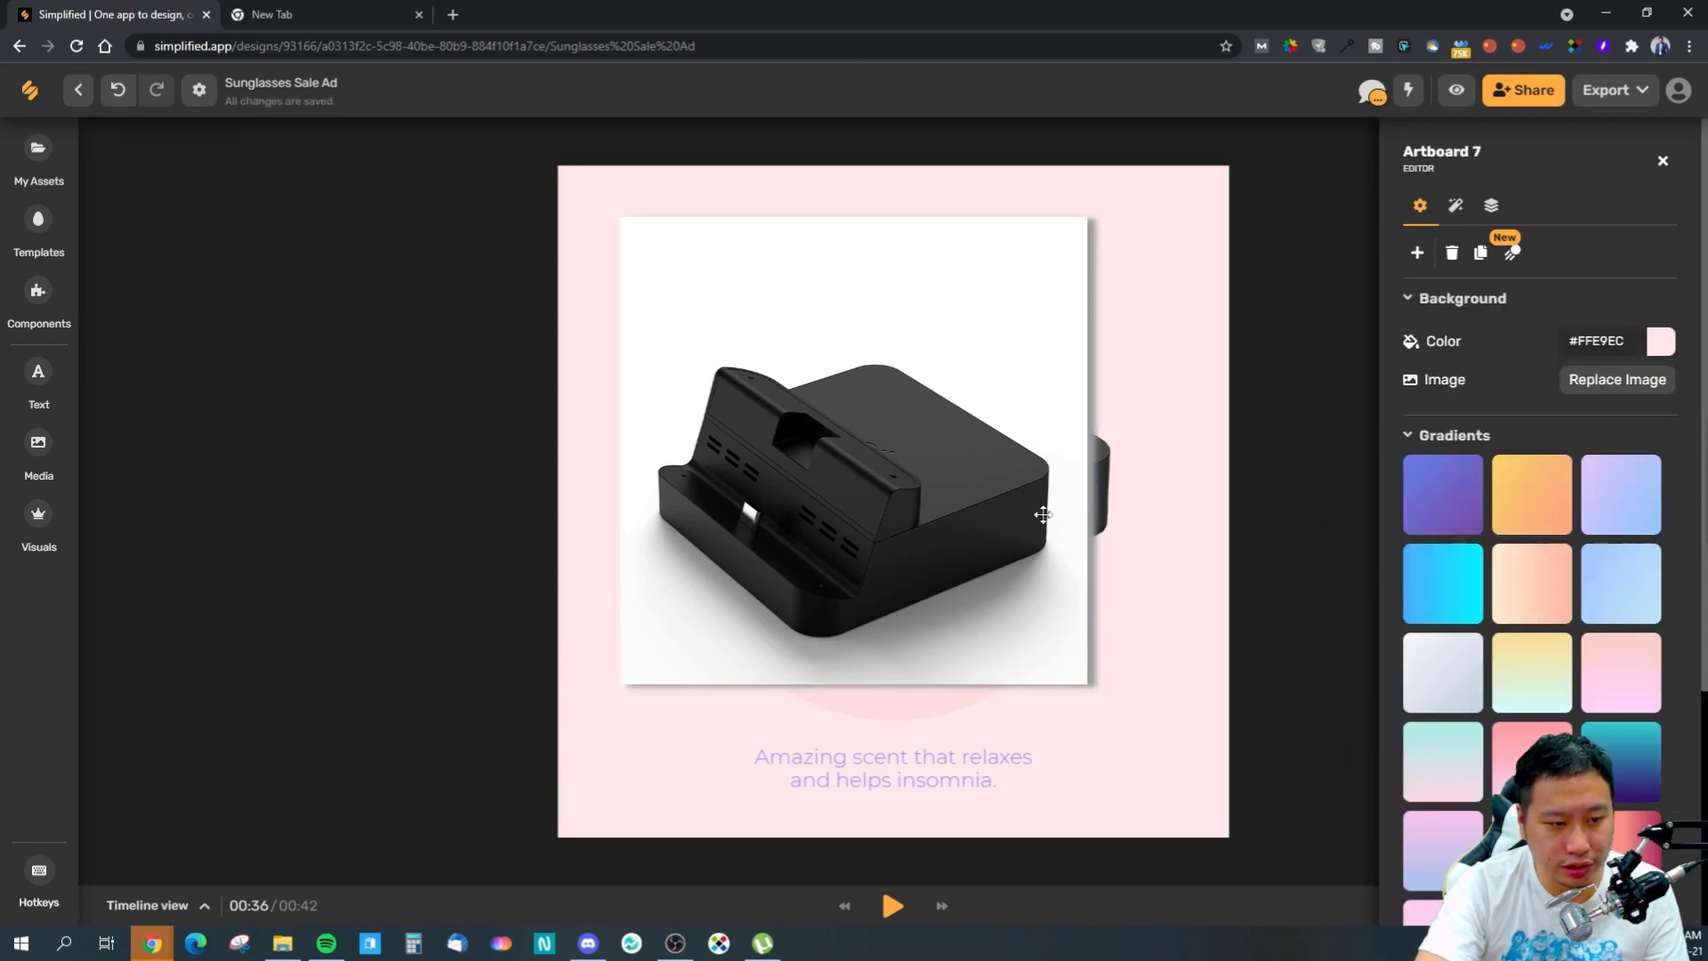
pyautogui.click(1043, 515)
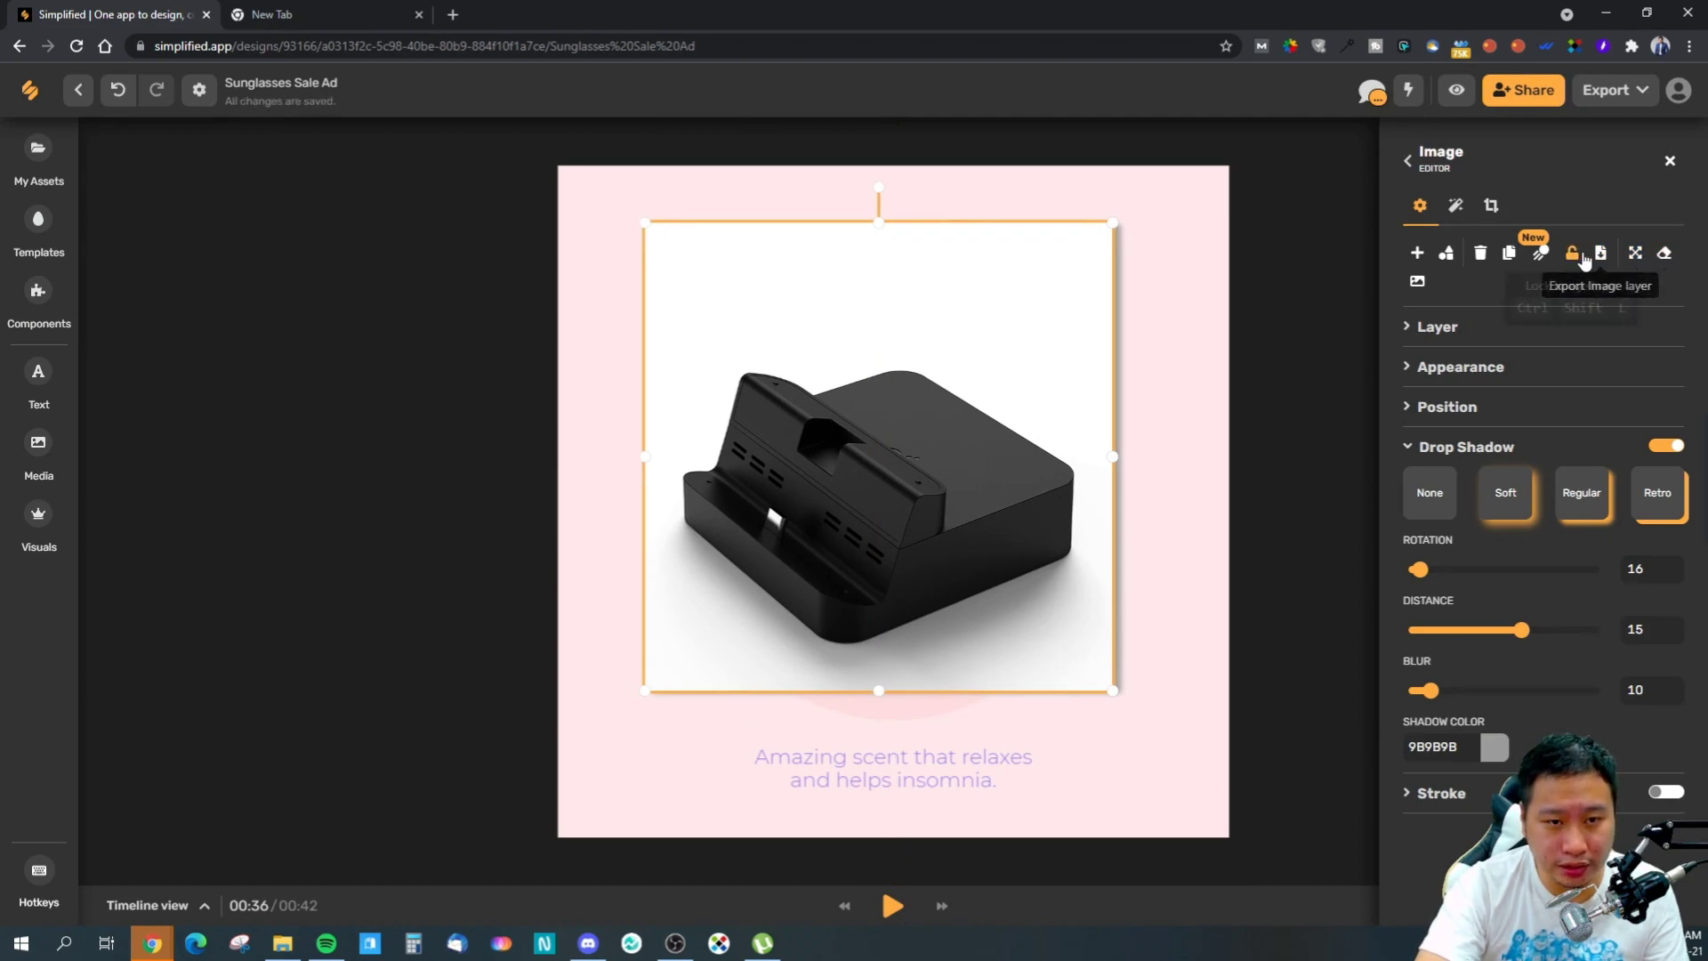
pyautogui.click(1491, 206)
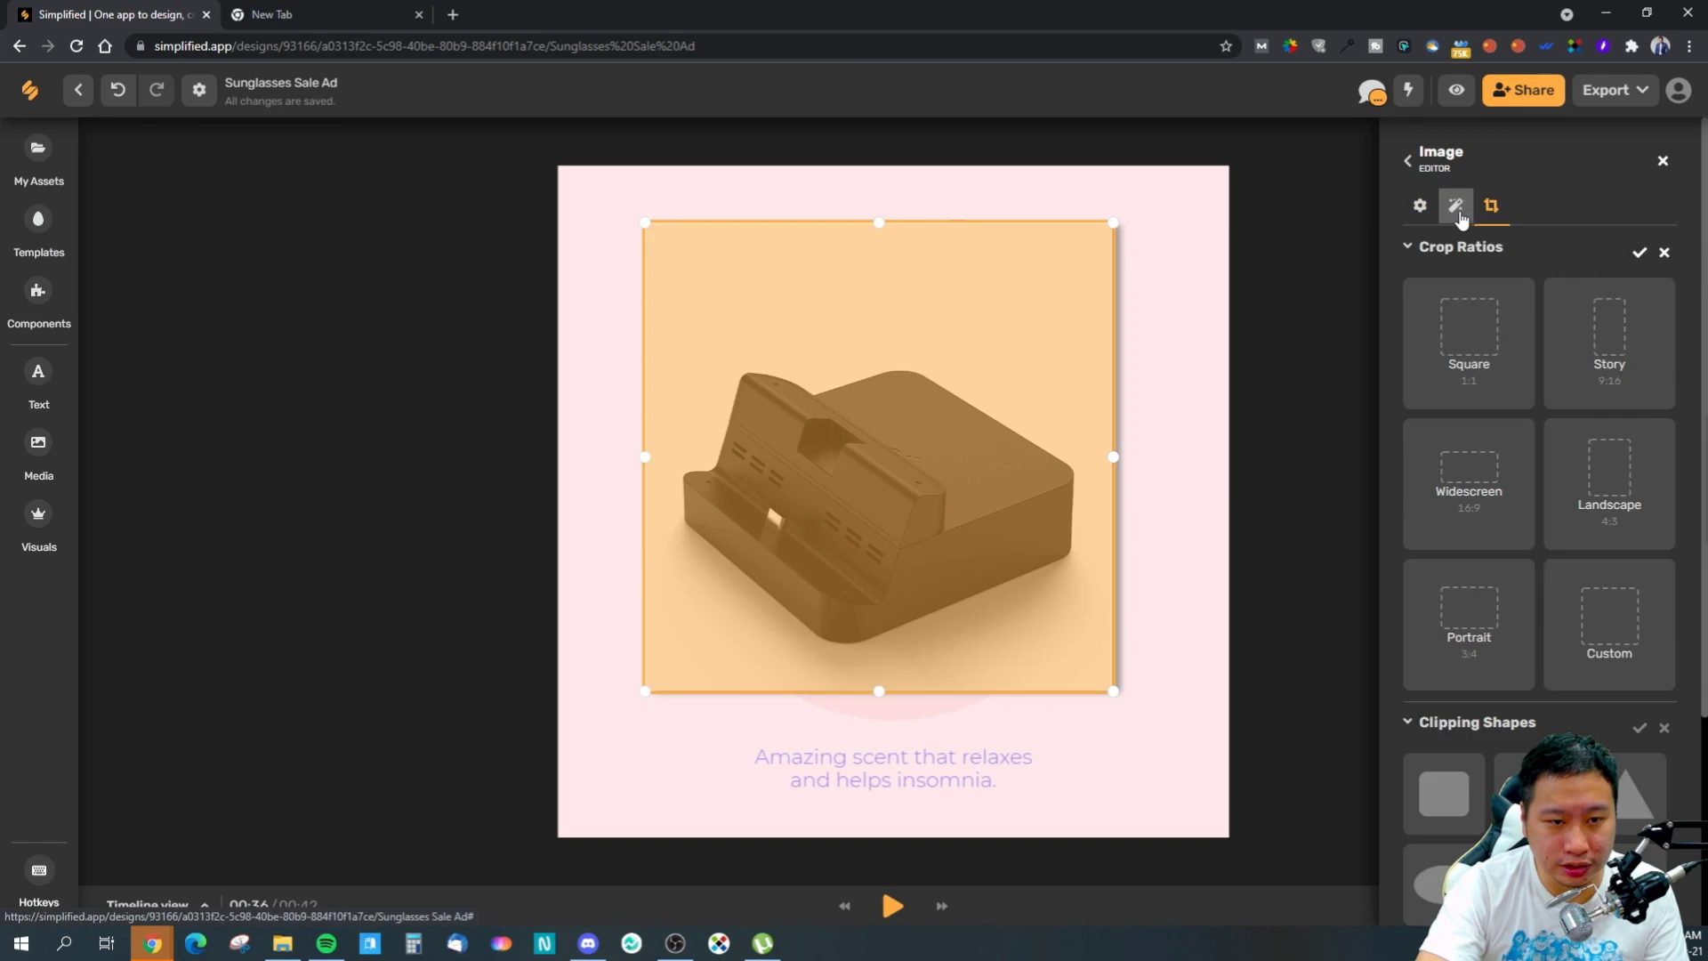
pyautogui.click(1455, 206)
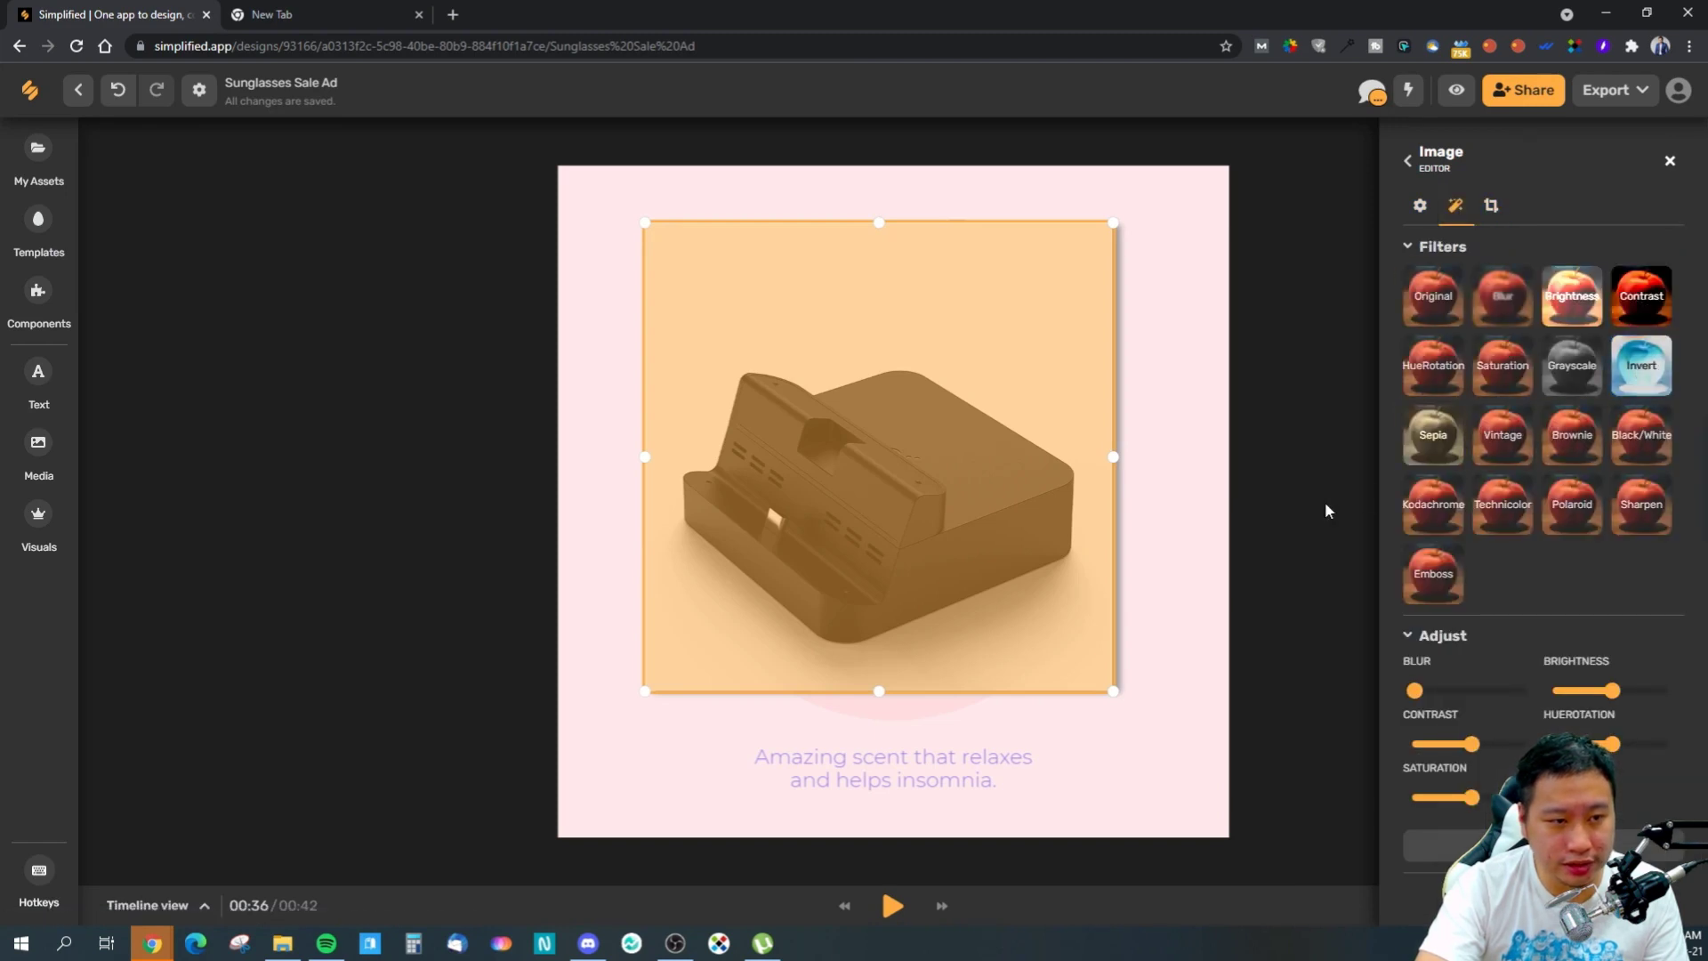
pyautogui.click(1354, 497)
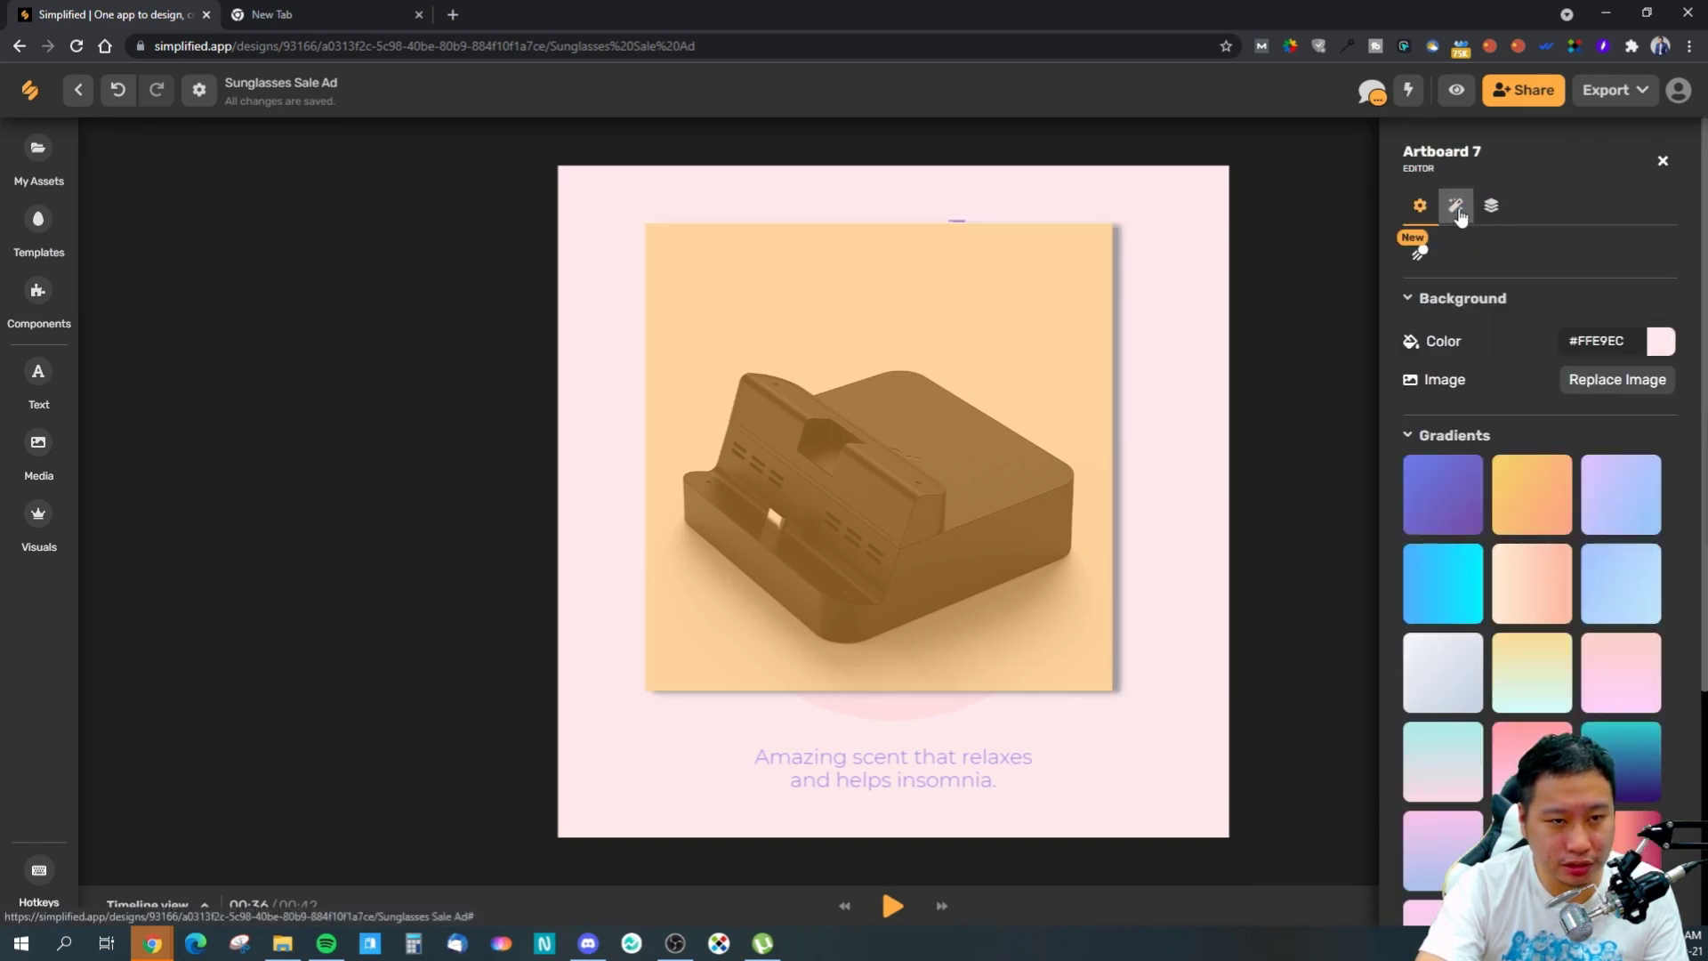
pyautogui.click(1023, 477)
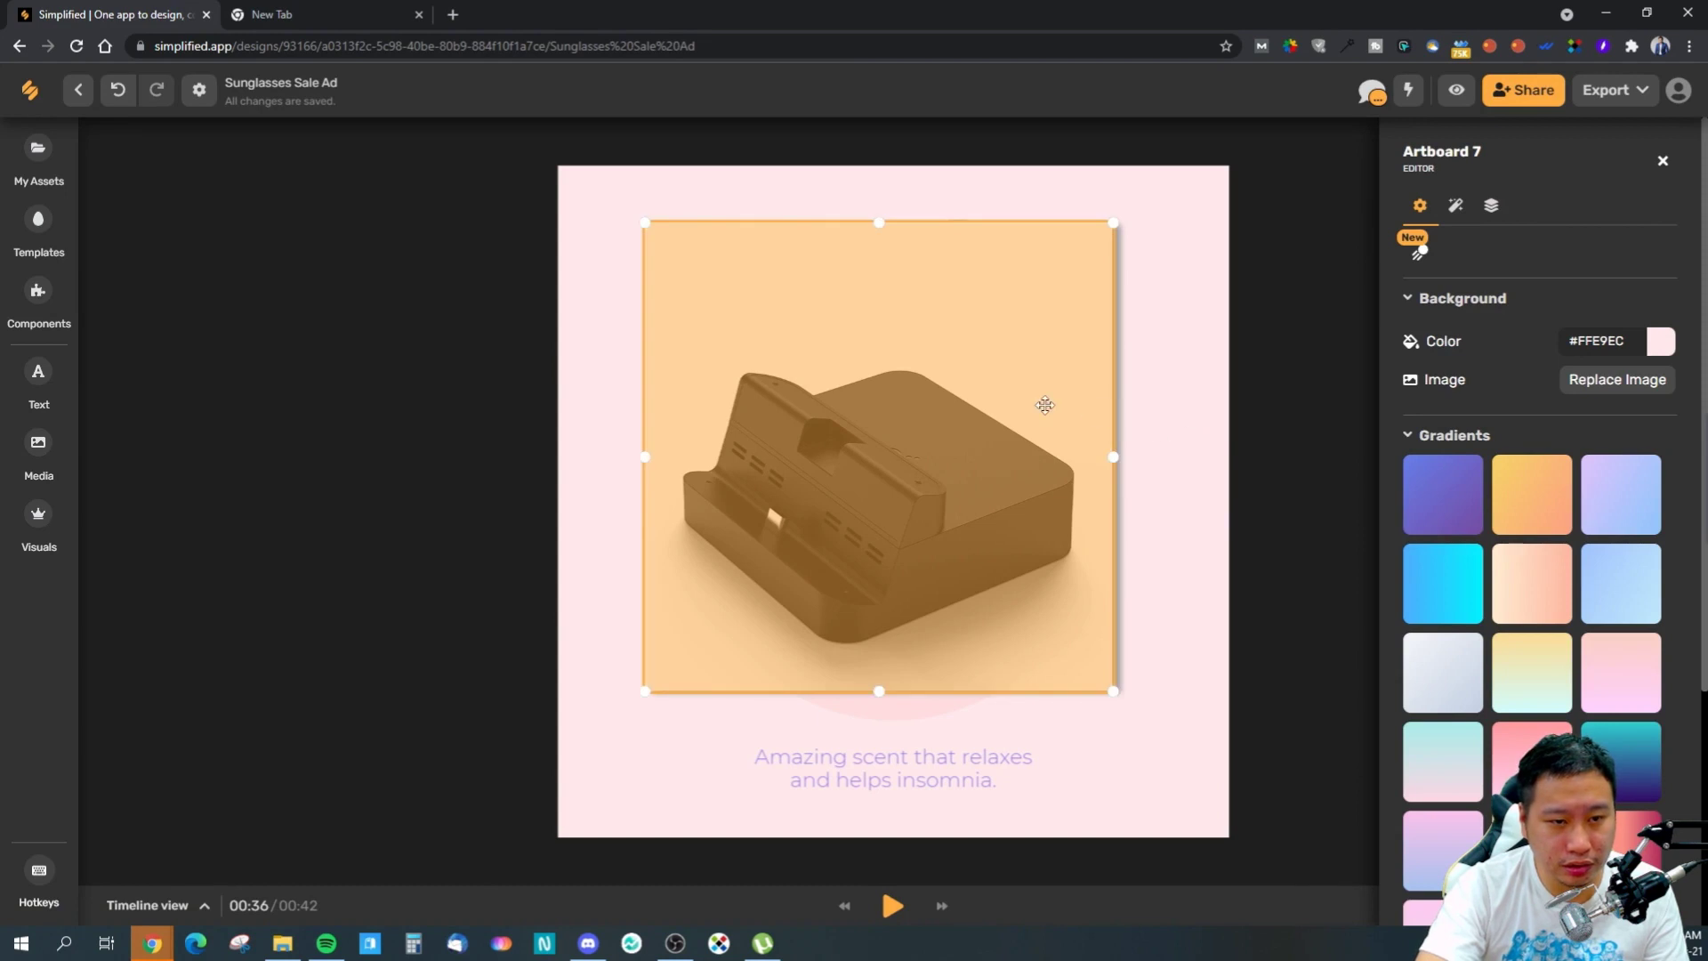
pyautogui.click(1121, 319)
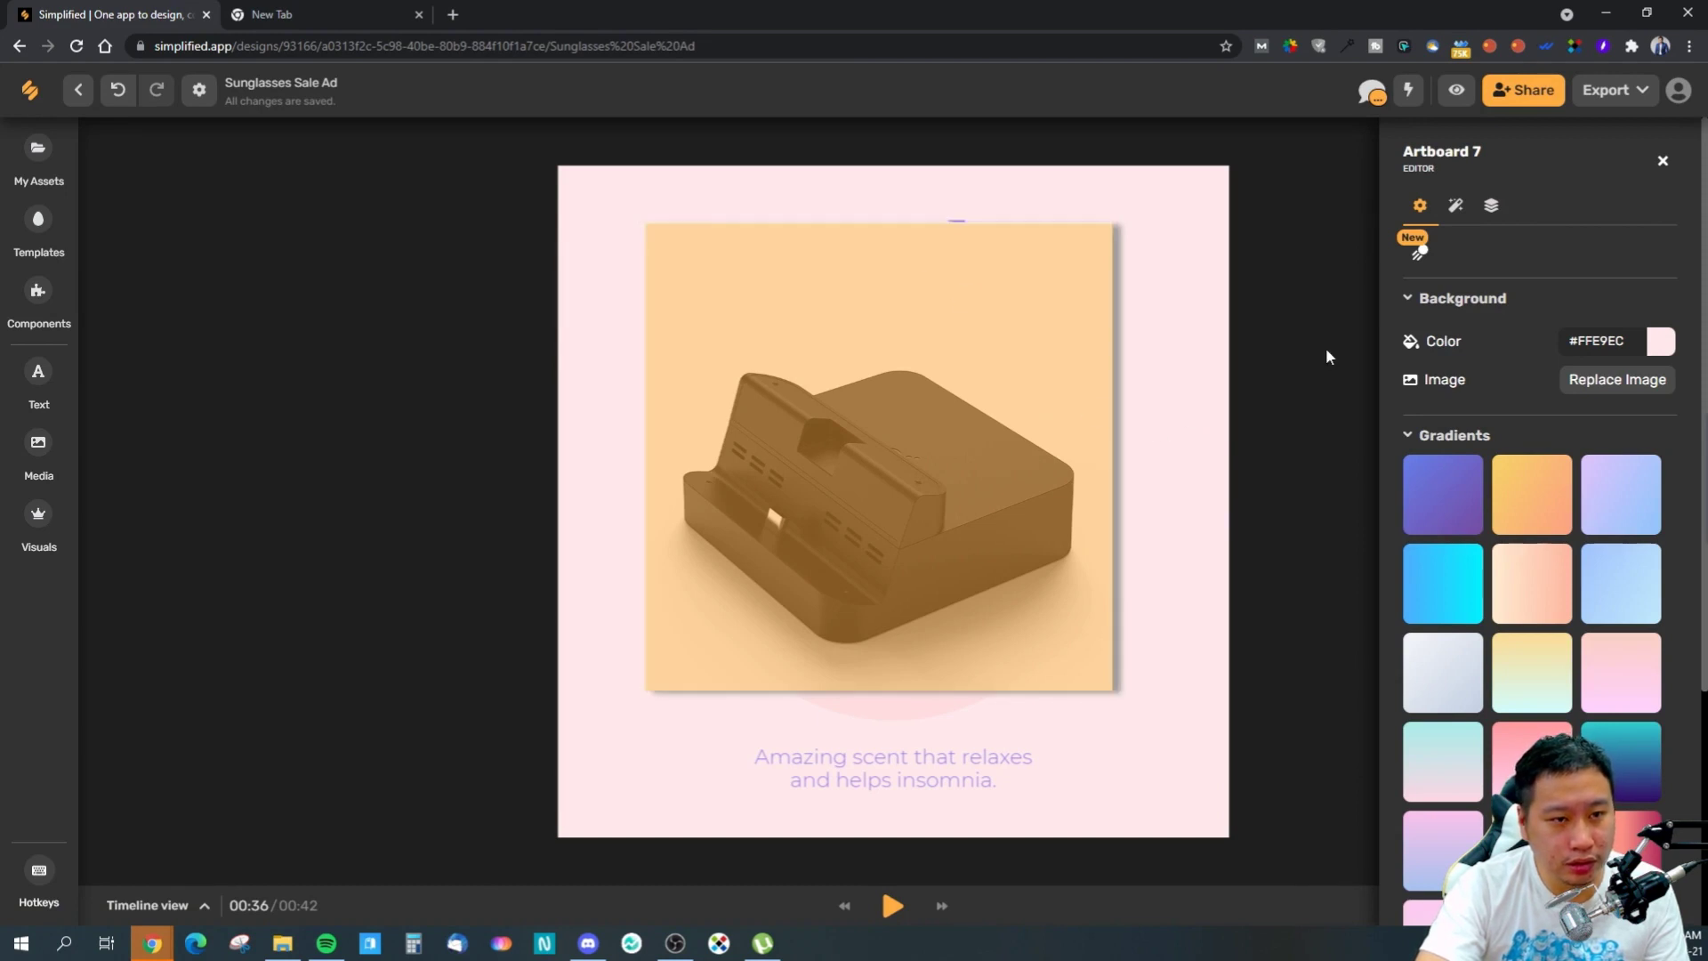
pyautogui.click(1663, 160)
pyautogui.click(665, 302)
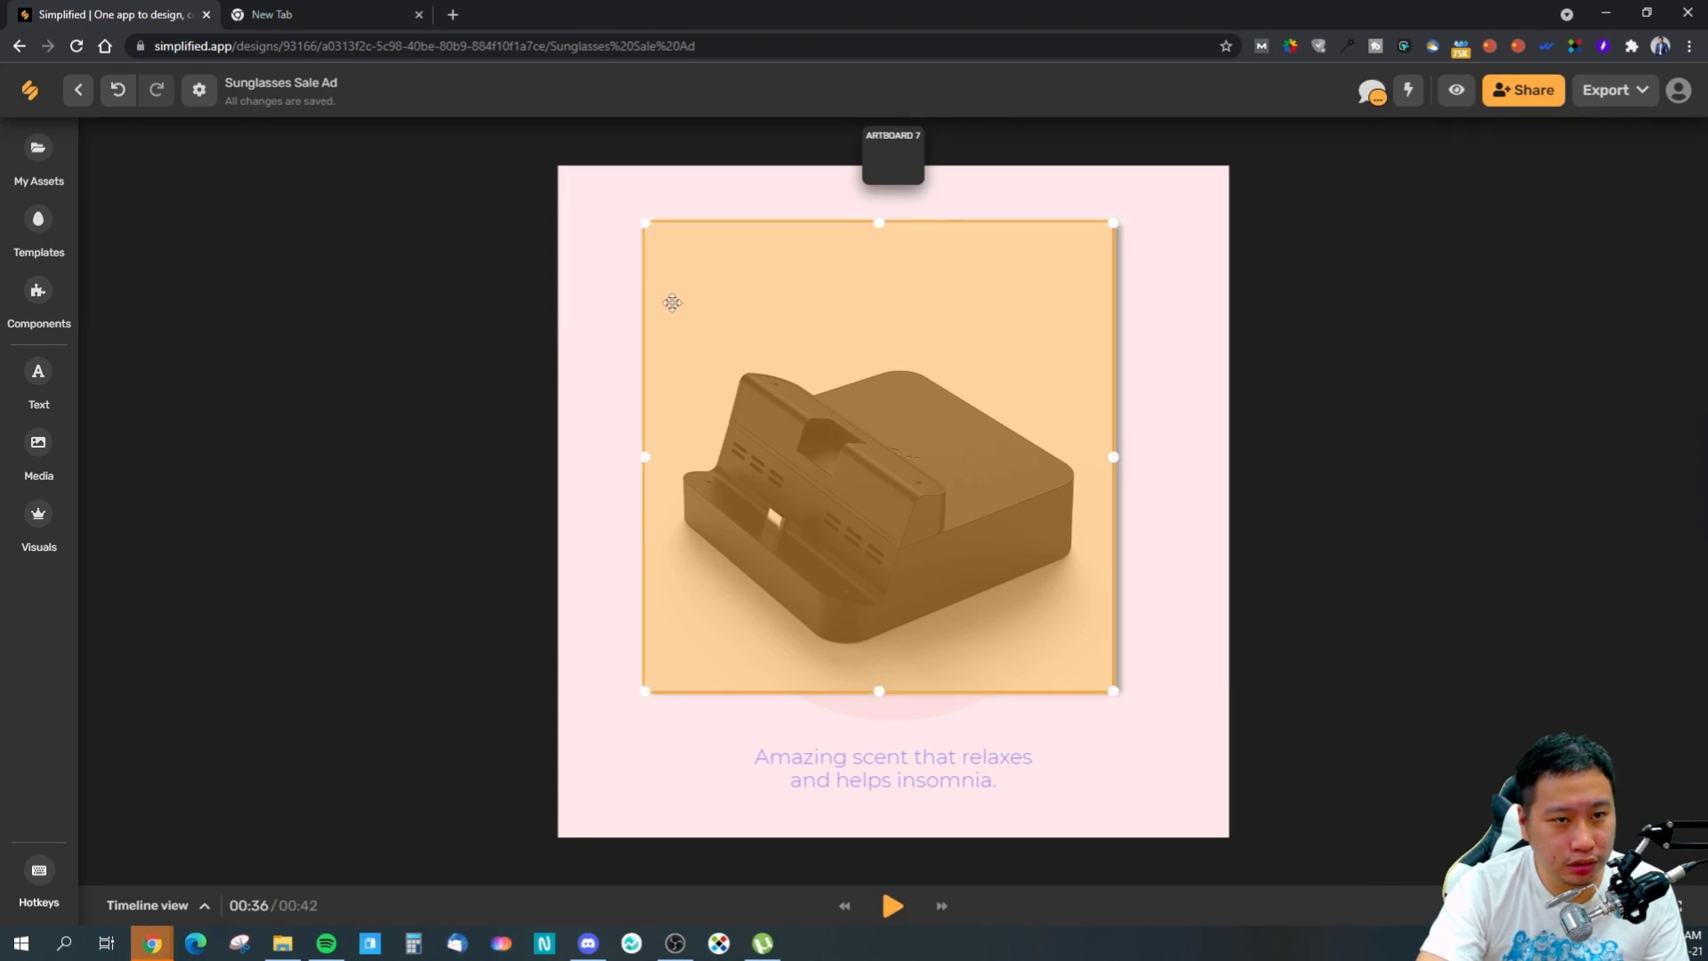
pyautogui.click(918, 761)
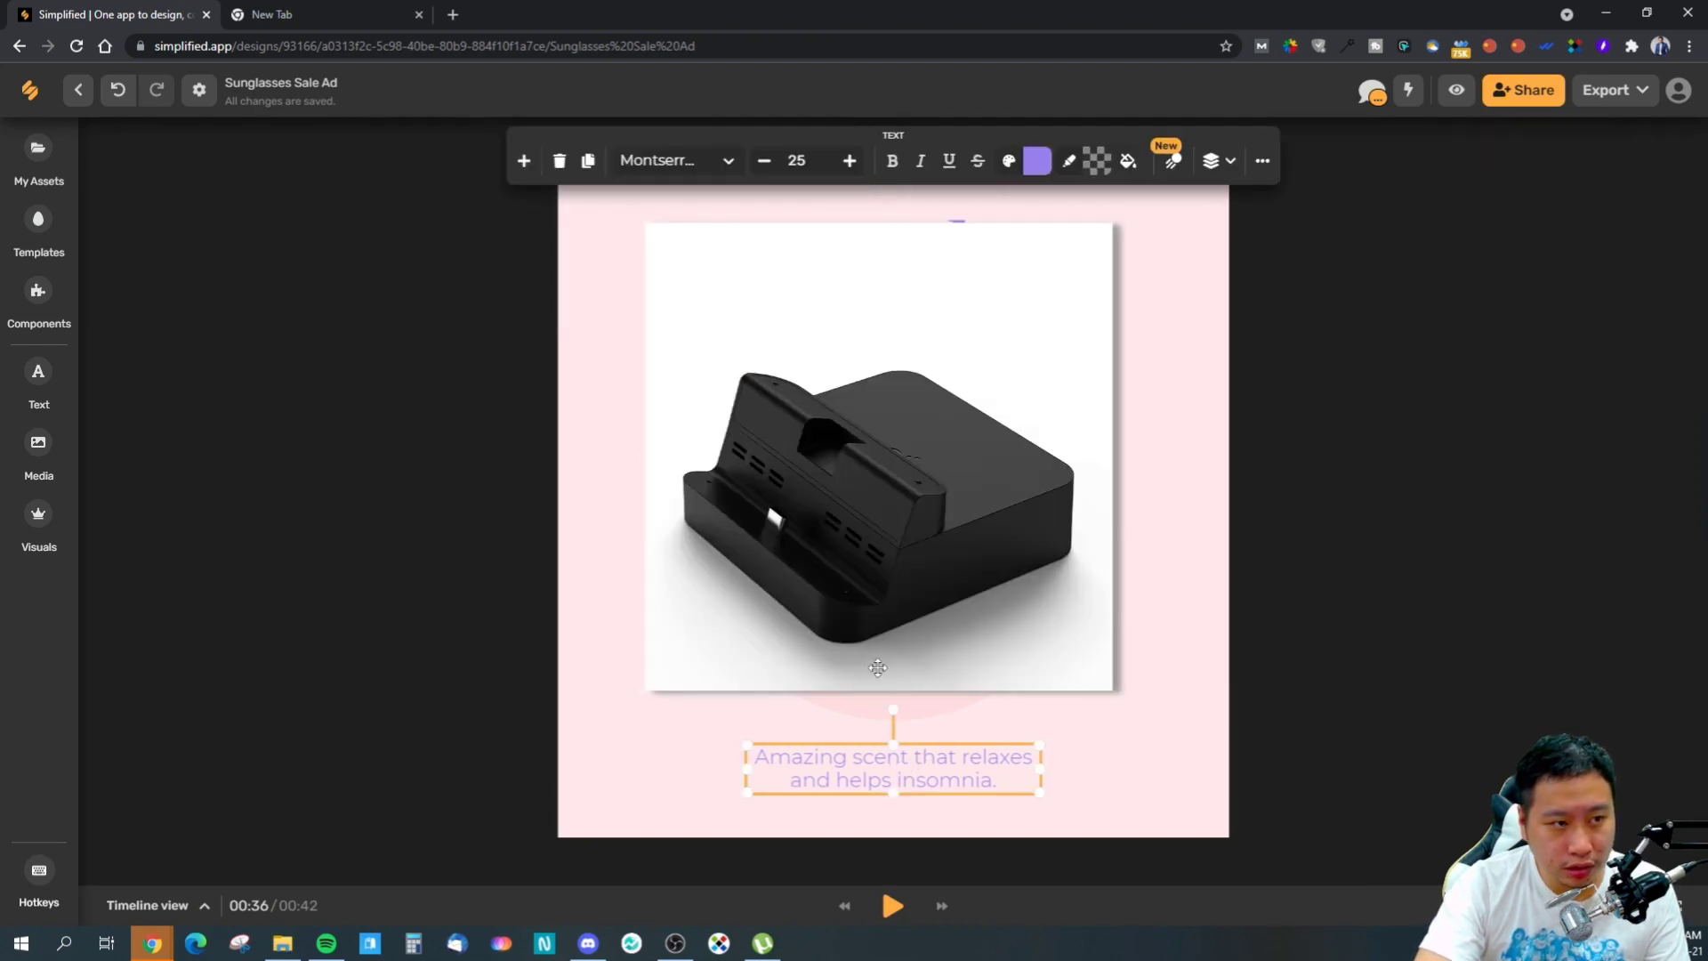
# - Apply the Invert filter to the dock photo and reselect the photo with its image settings open
pyautogui.click(932, 526)
pyautogui.click(1060, 161)
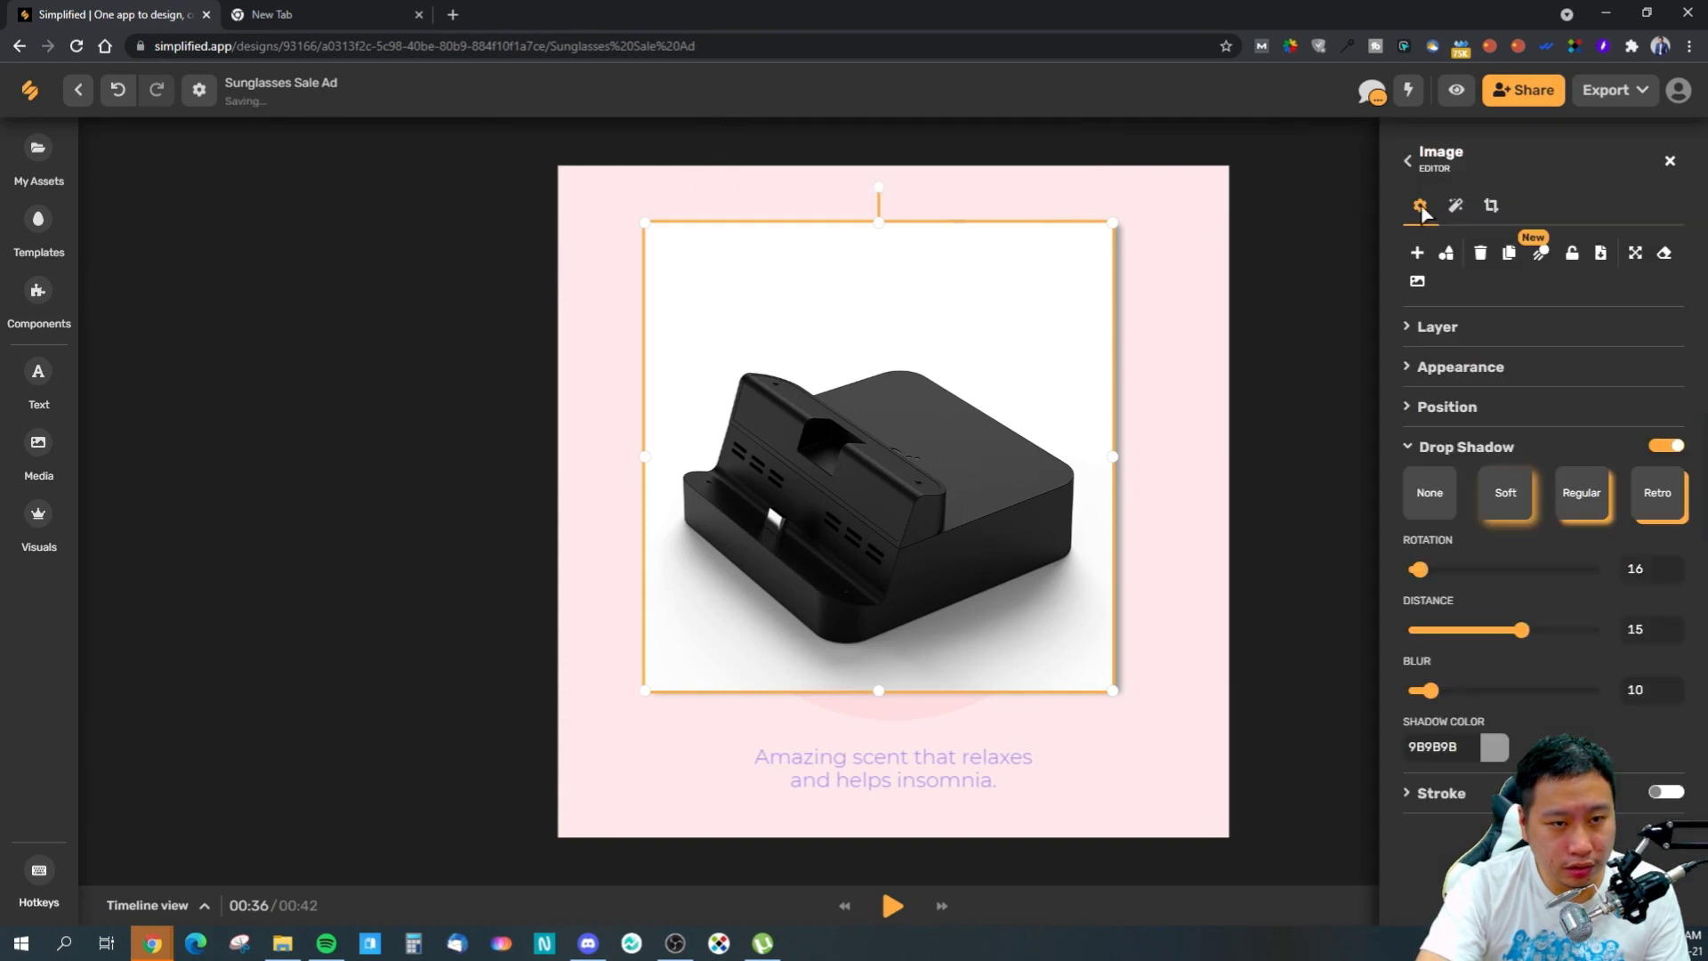
pyautogui.click(1468, 216)
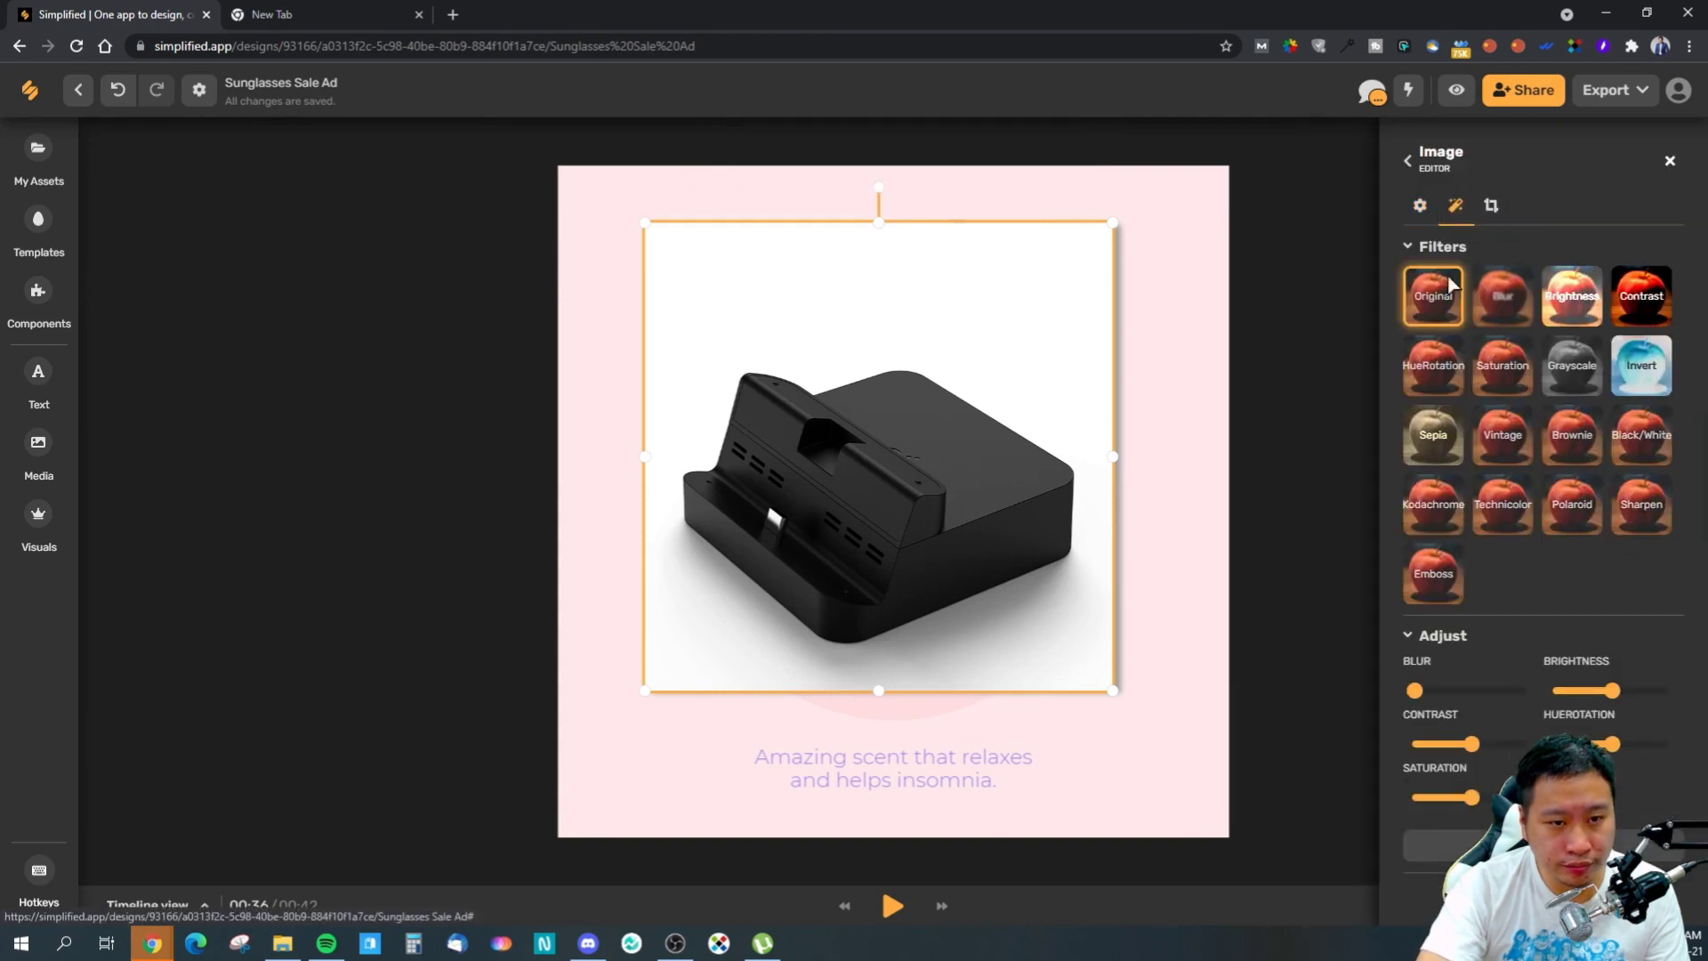
pyautogui.click(1631, 375)
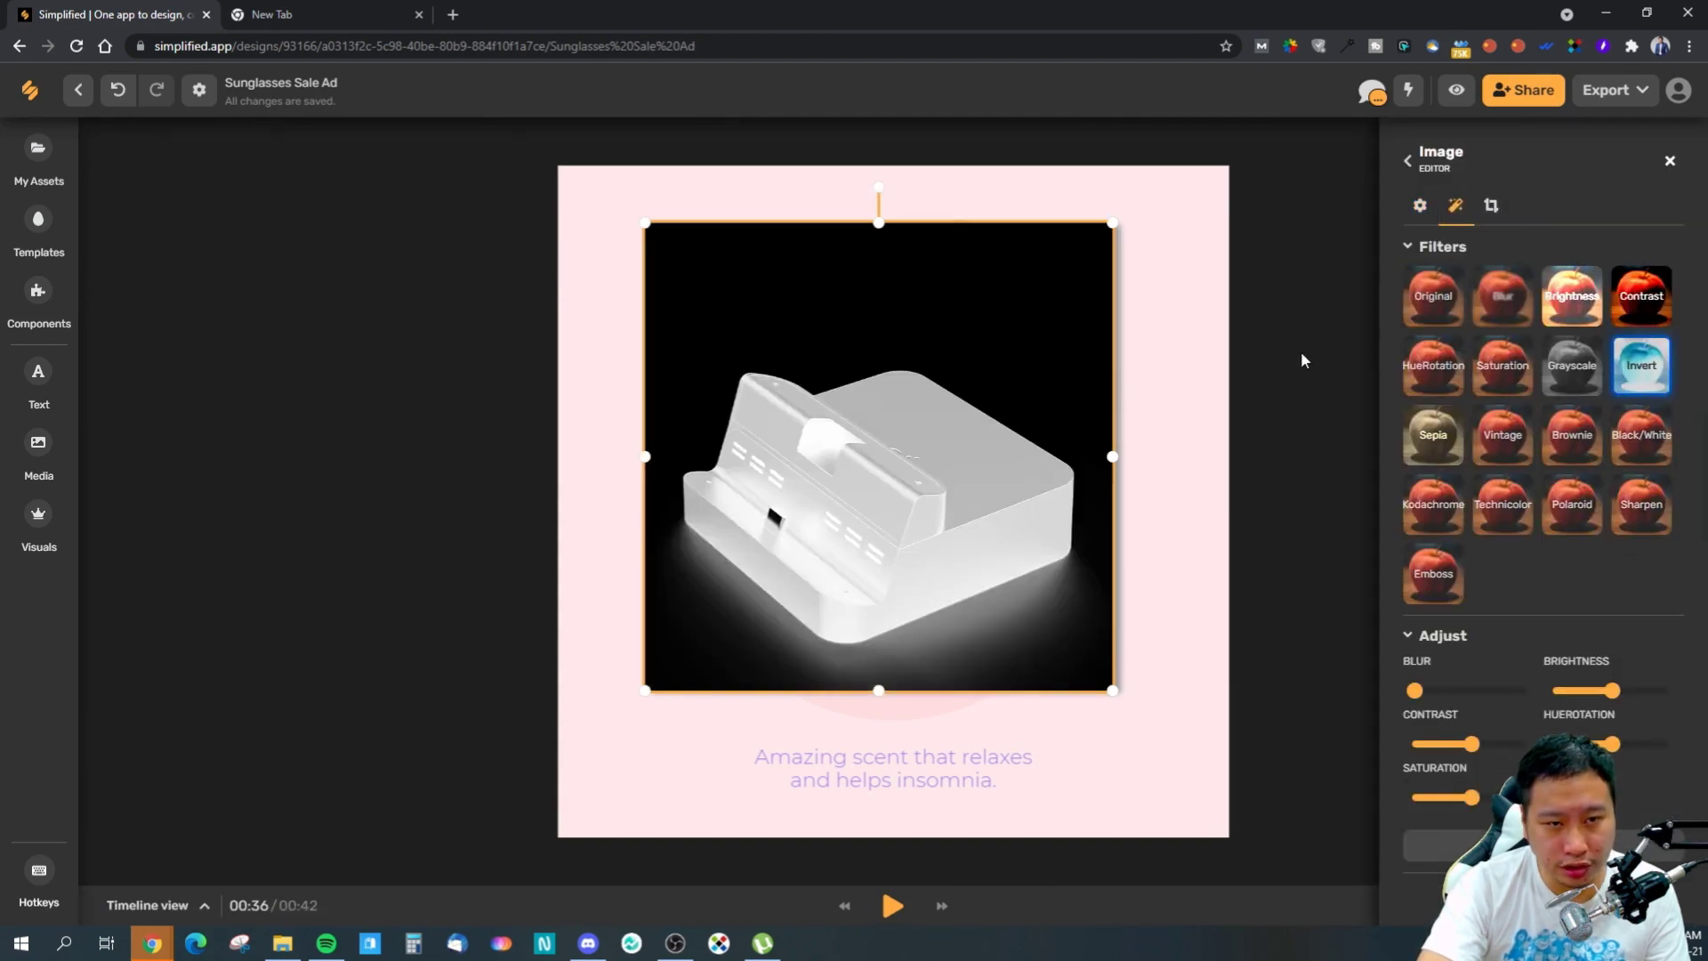
pyautogui.click(1240, 350)
pyautogui.click(1011, 385)
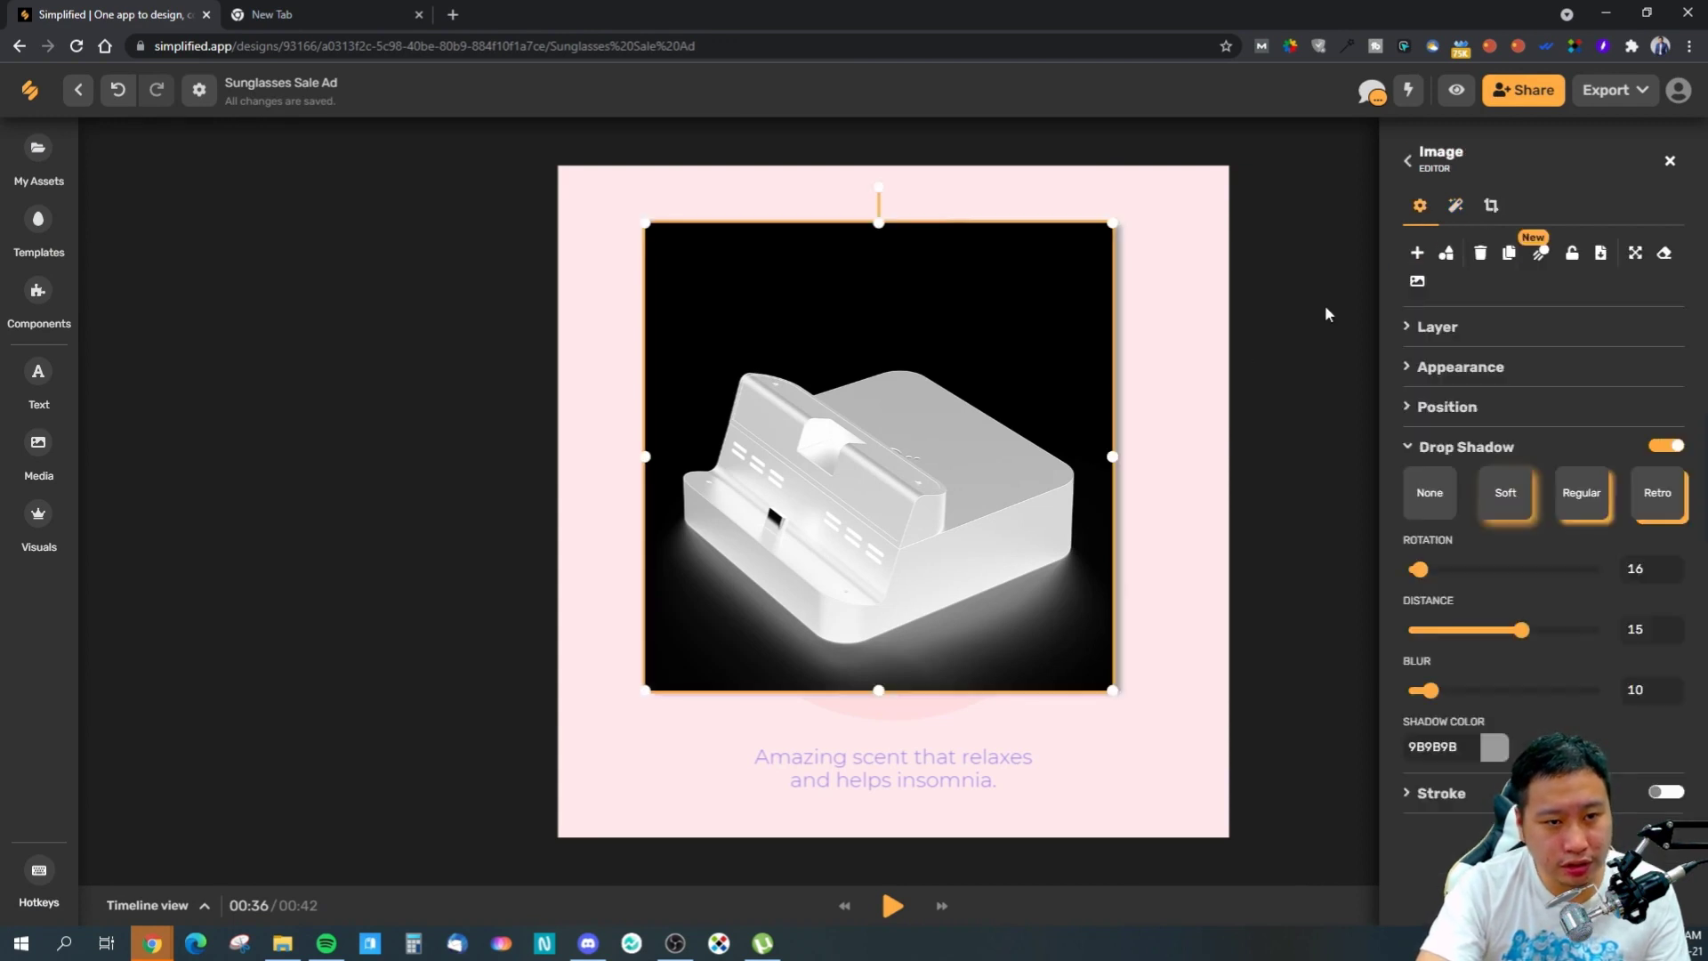
# - Try the Story 9:16 and Square 1:1 crop ratios on the dock photo, look over the clipping shapes, and leave without applying a crop
pyautogui.click(1490, 210)
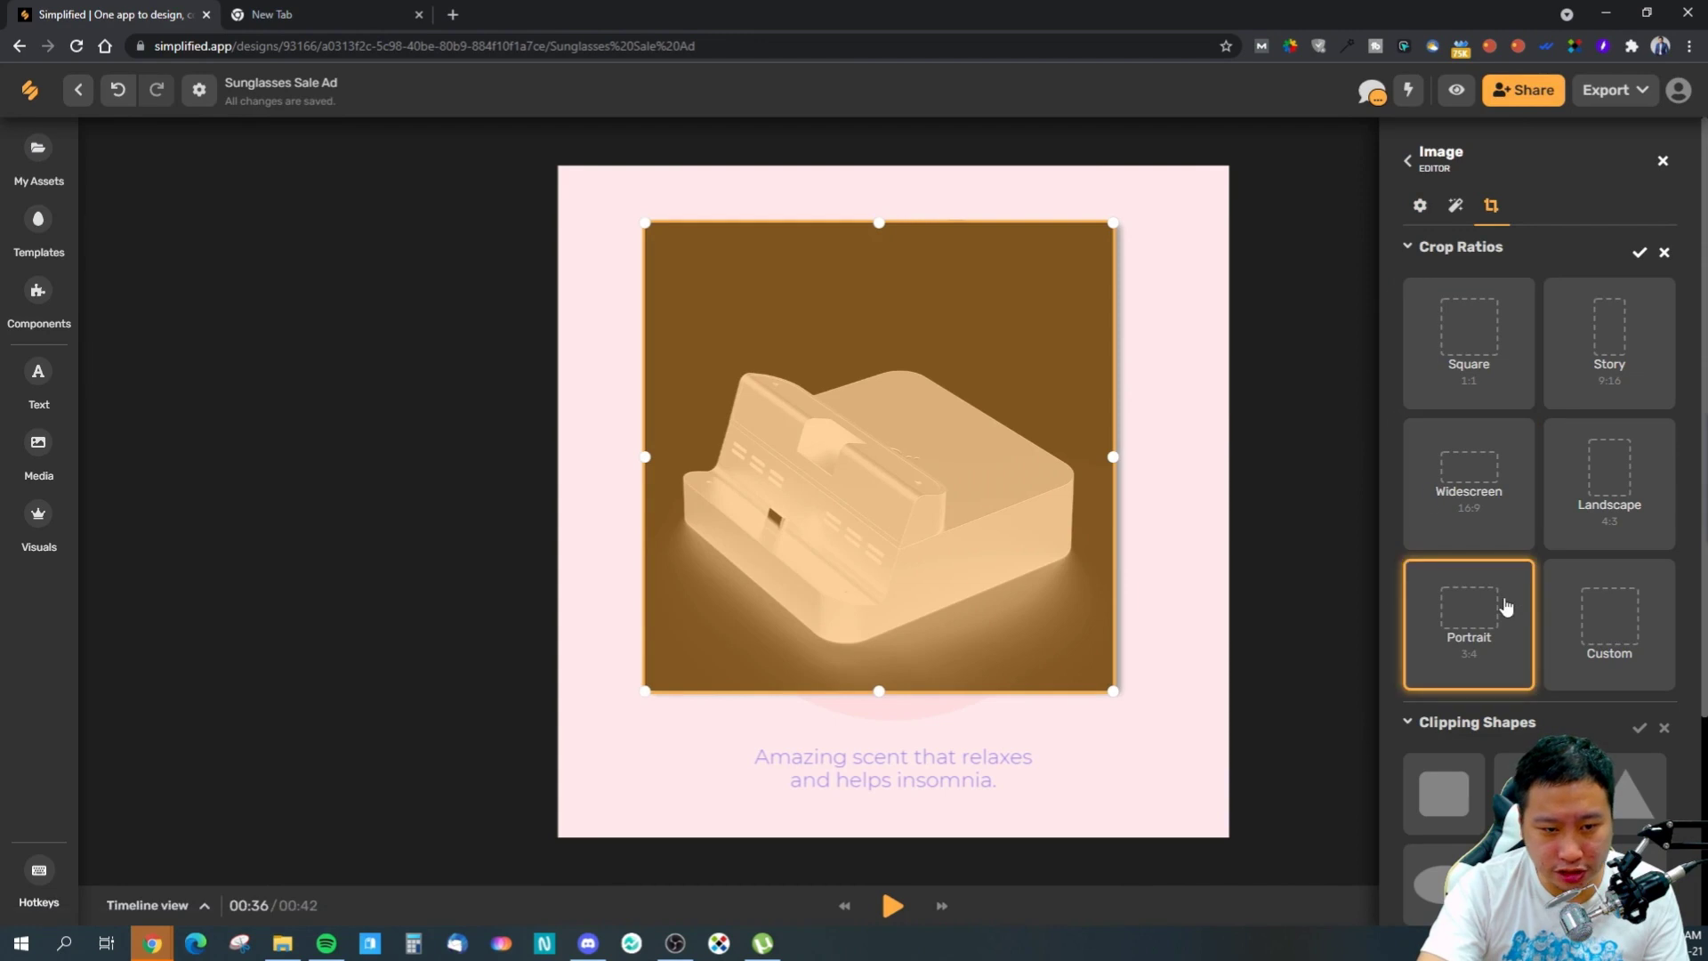
pyautogui.click(1612, 384)
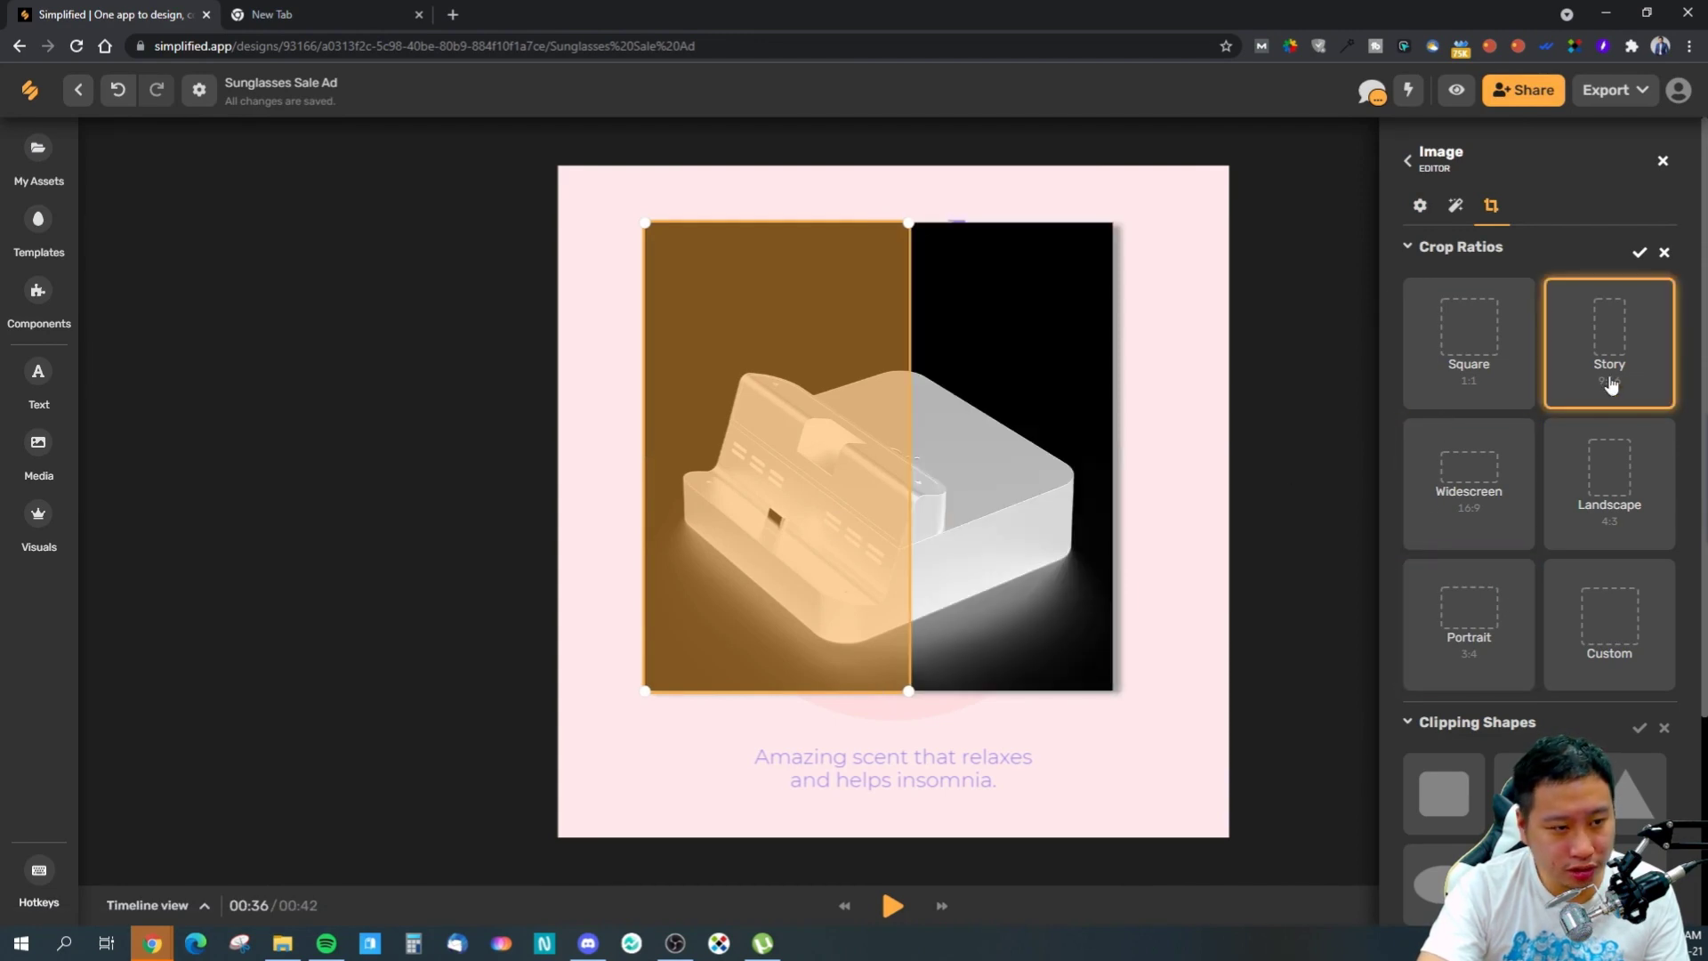
pyautogui.click(1490, 381)
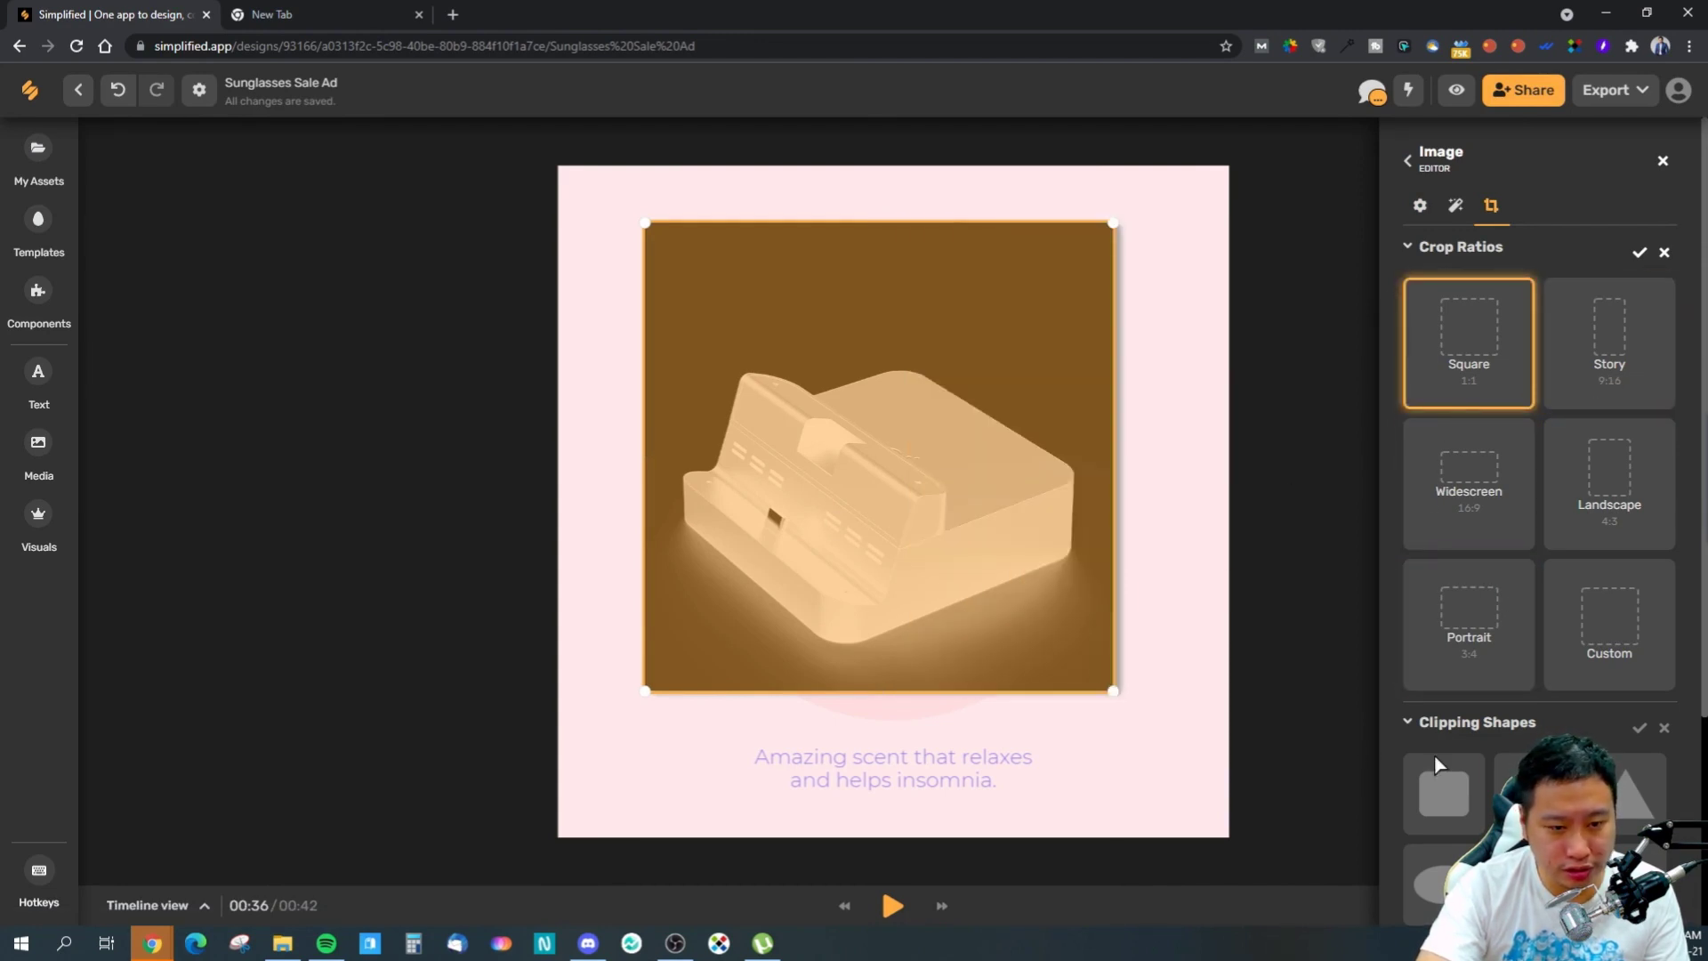
pyautogui.scroll(-3, 1513, 489)
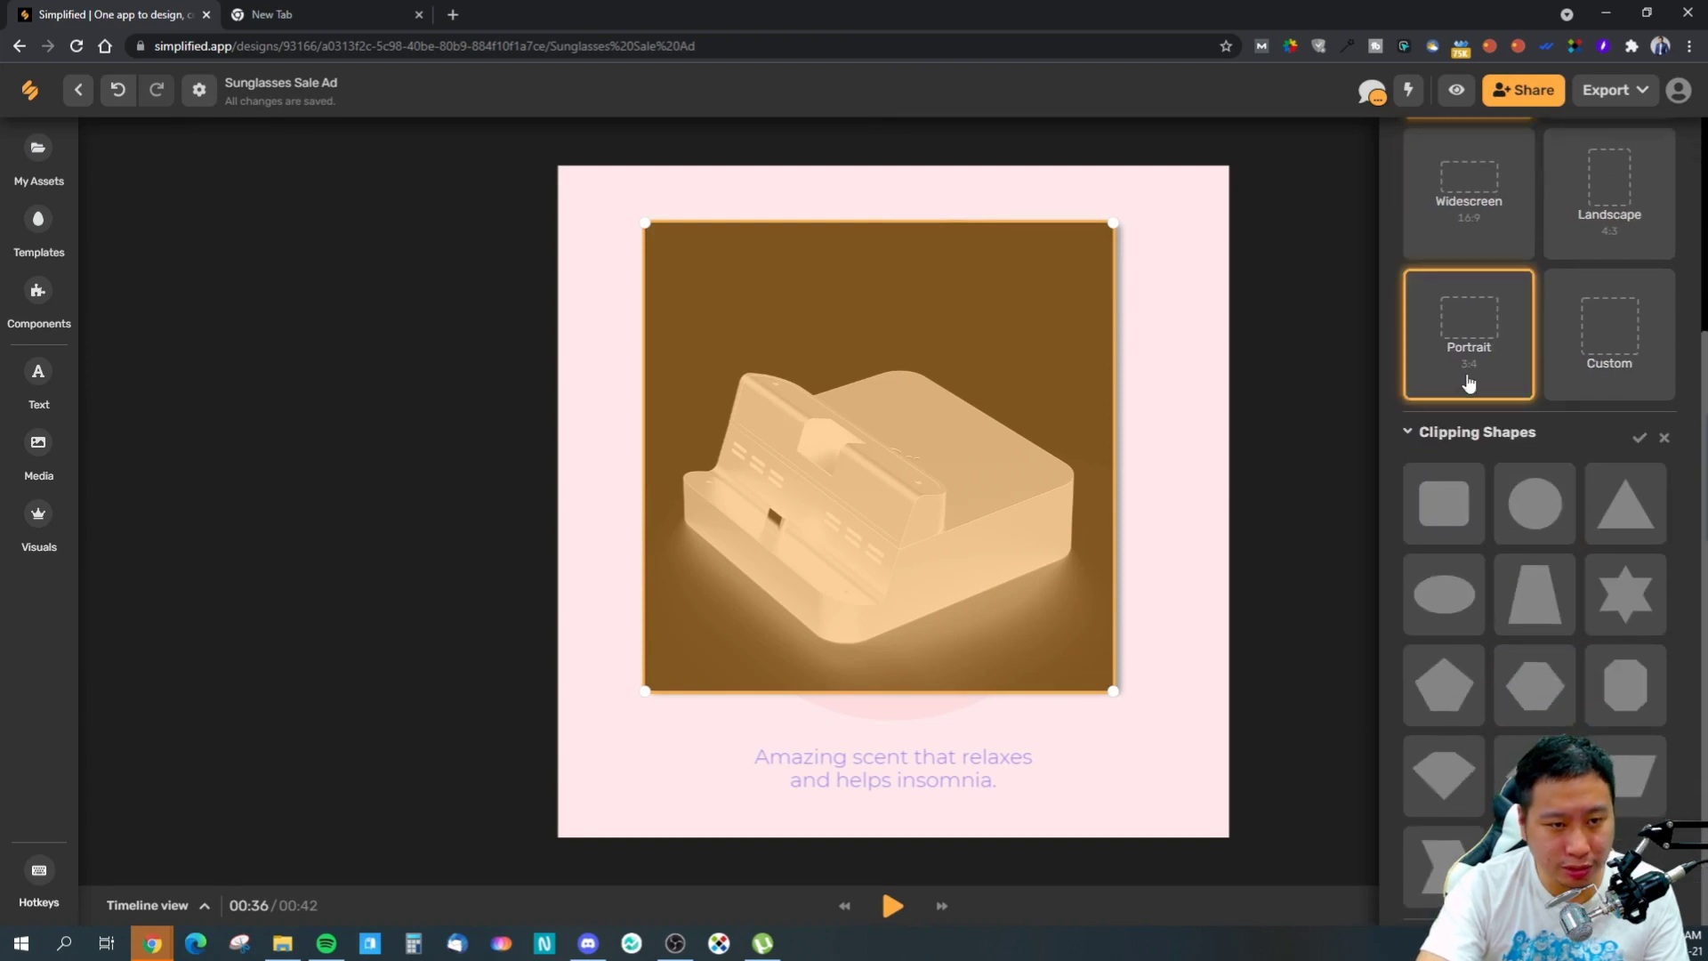
pyautogui.click(1257, 599)
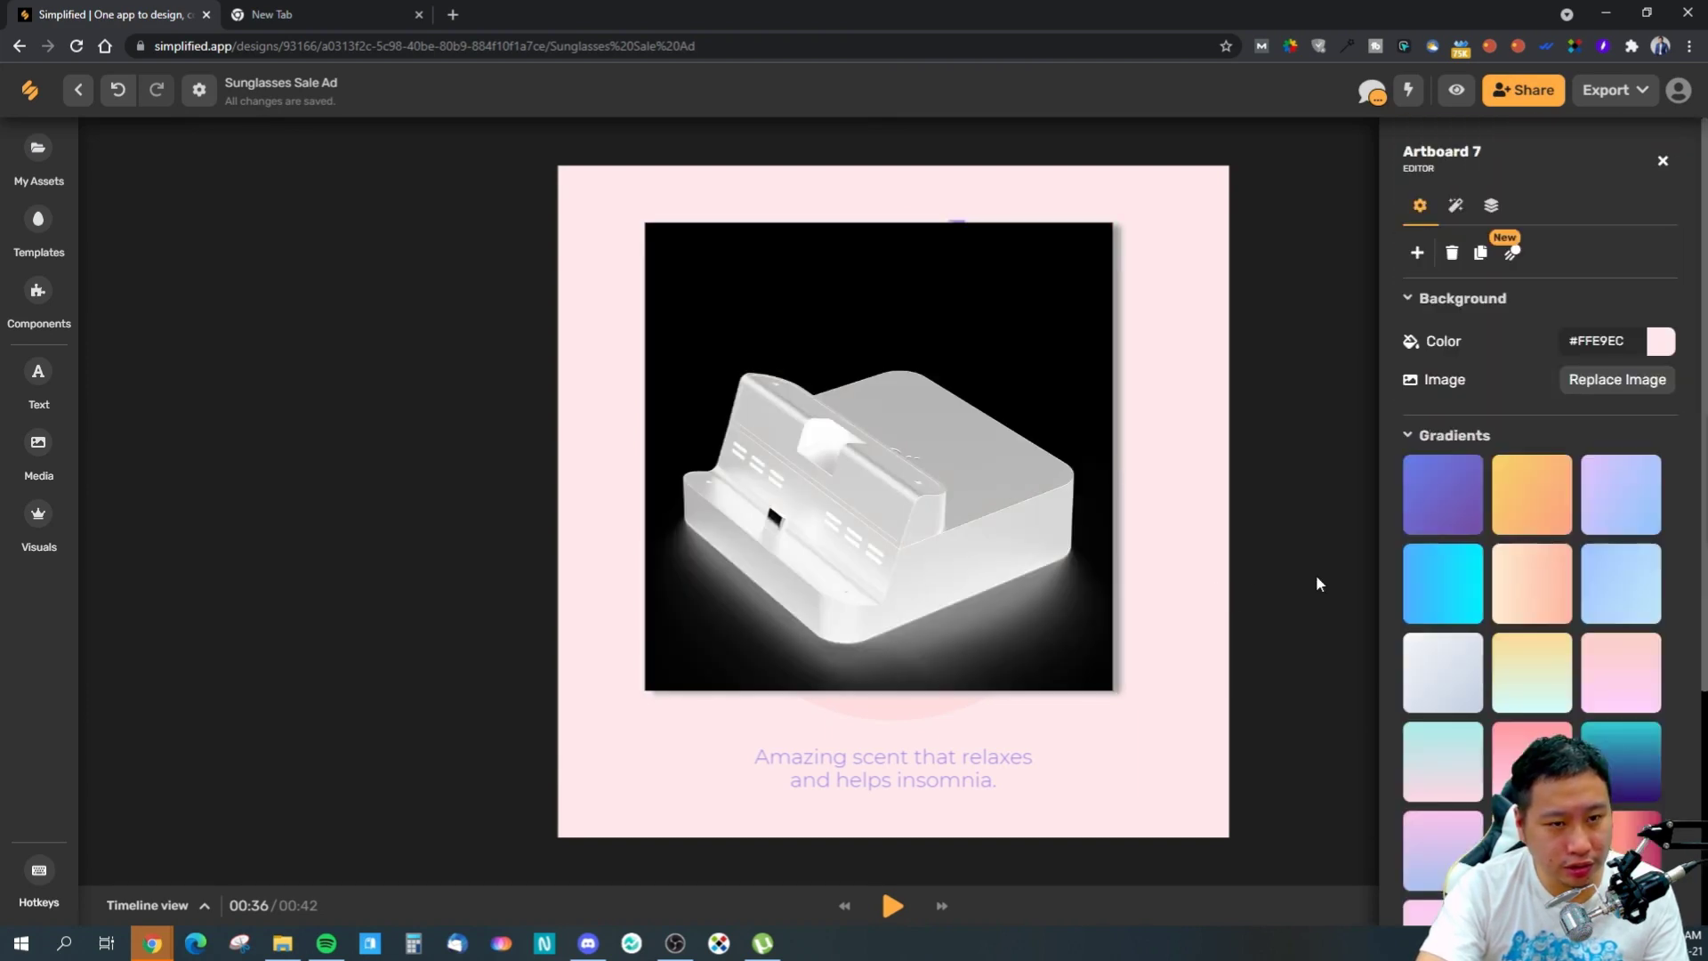
# - Look through artboard 7's layers, size presets, and background and gradient settings
pyautogui.click(1494, 209)
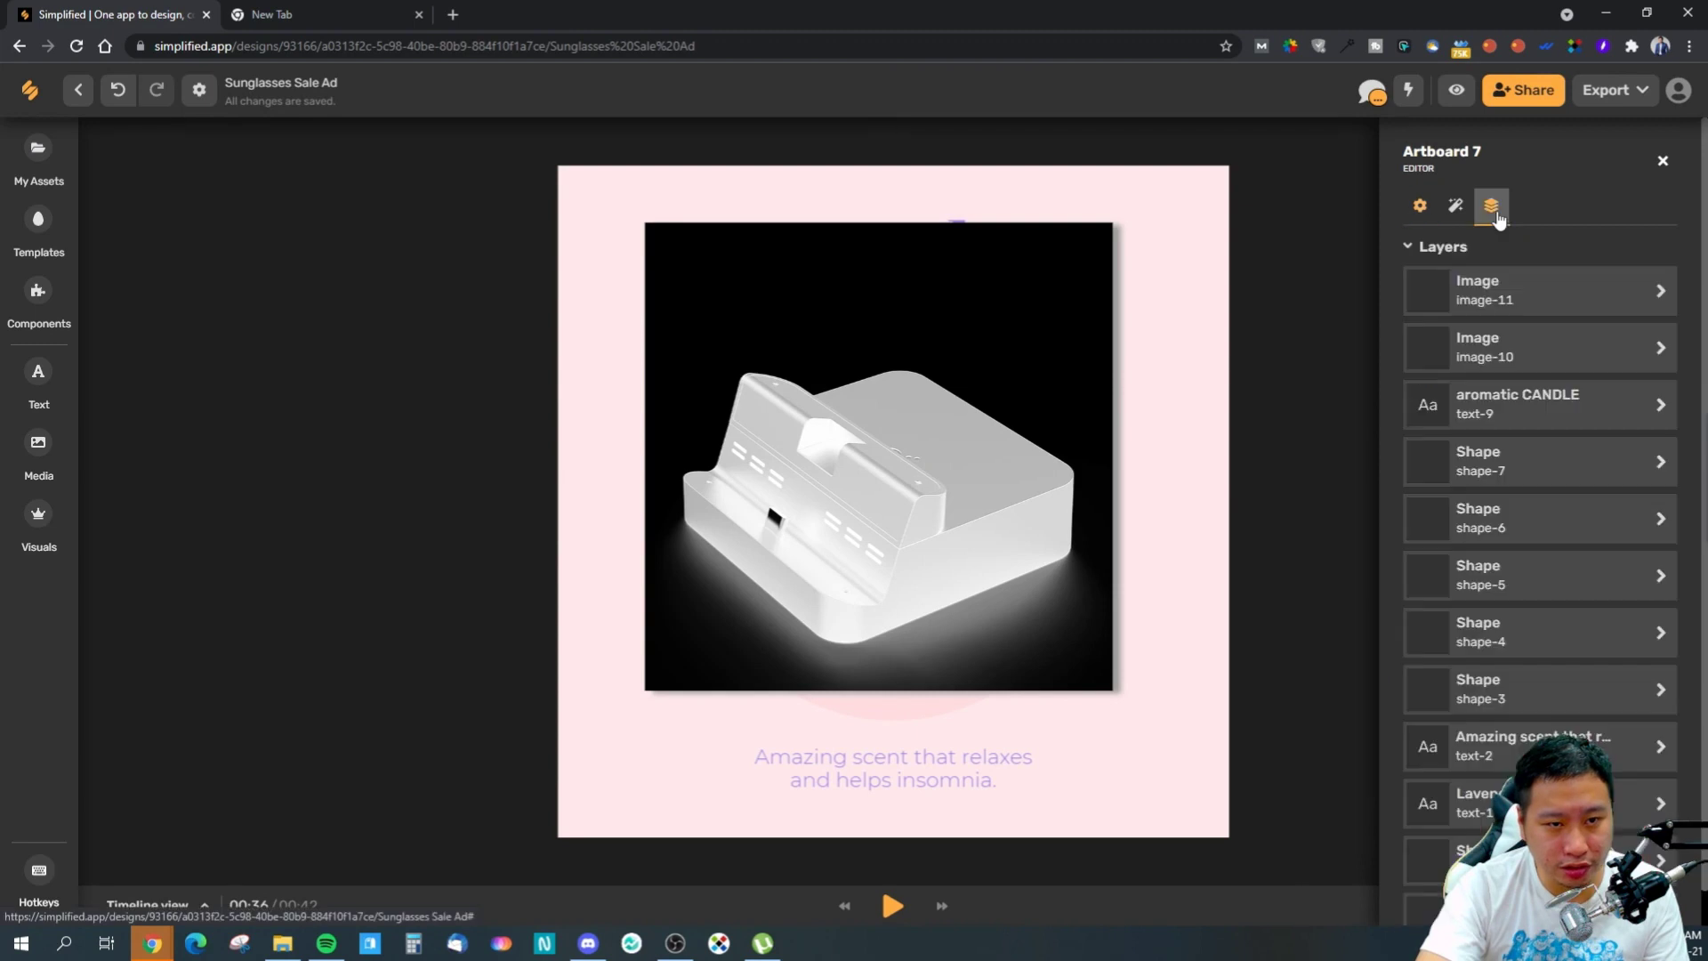
pyautogui.click(1455, 206)
pyautogui.click(1420, 207)
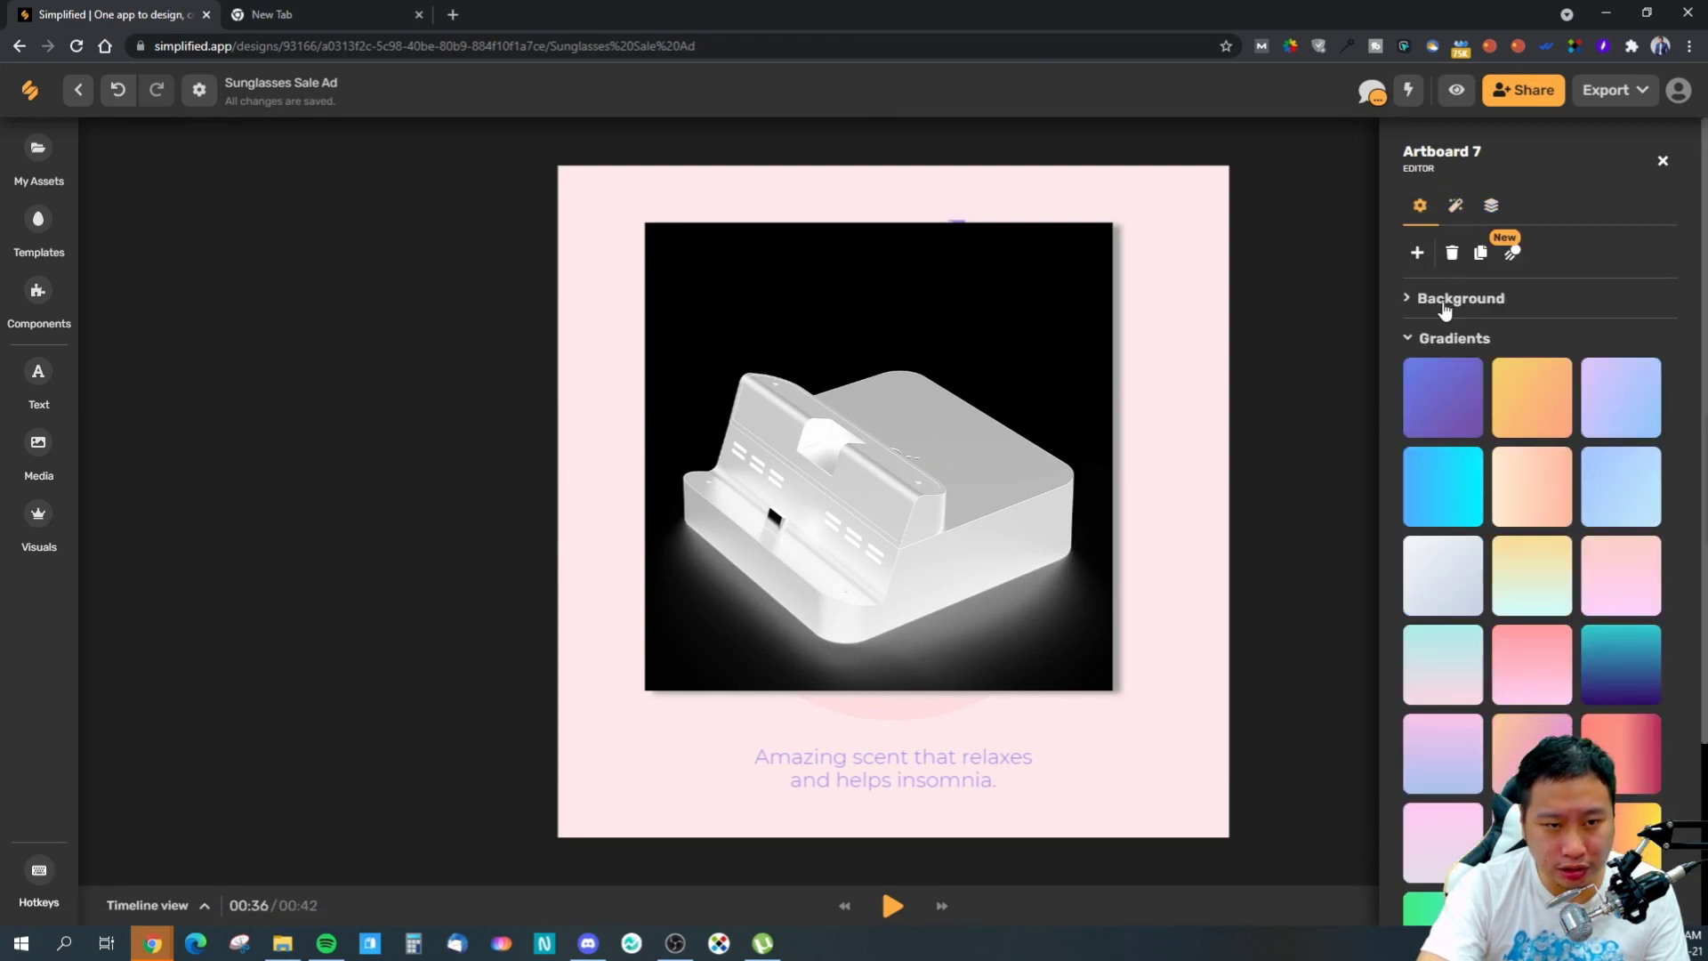
pyautogui.click(1428, 439)
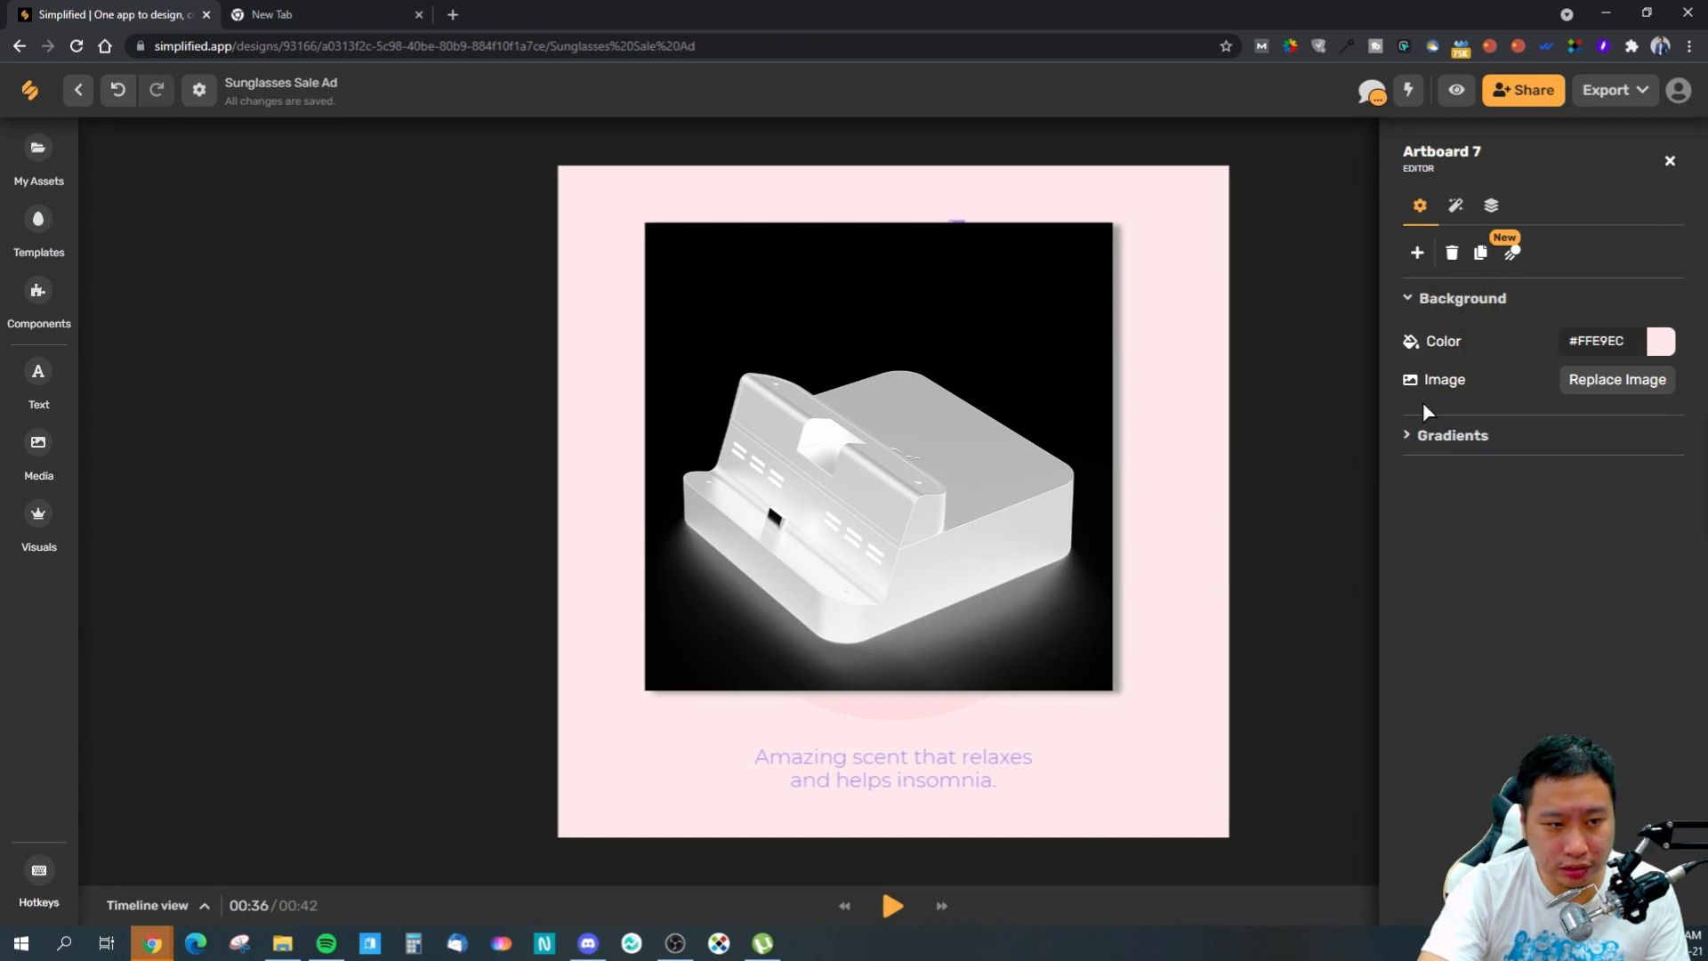
# - Try several background gradients on artboard 7, including Deep Blue, Morpheus Den and a pale pink one
pyautogui.click(1434, 434)
pyautogui.click(1463, 521)
pyautogui.click(1548, 507)
pyautogui.click(1472, 509)
pyautogui.click(1592, 512)
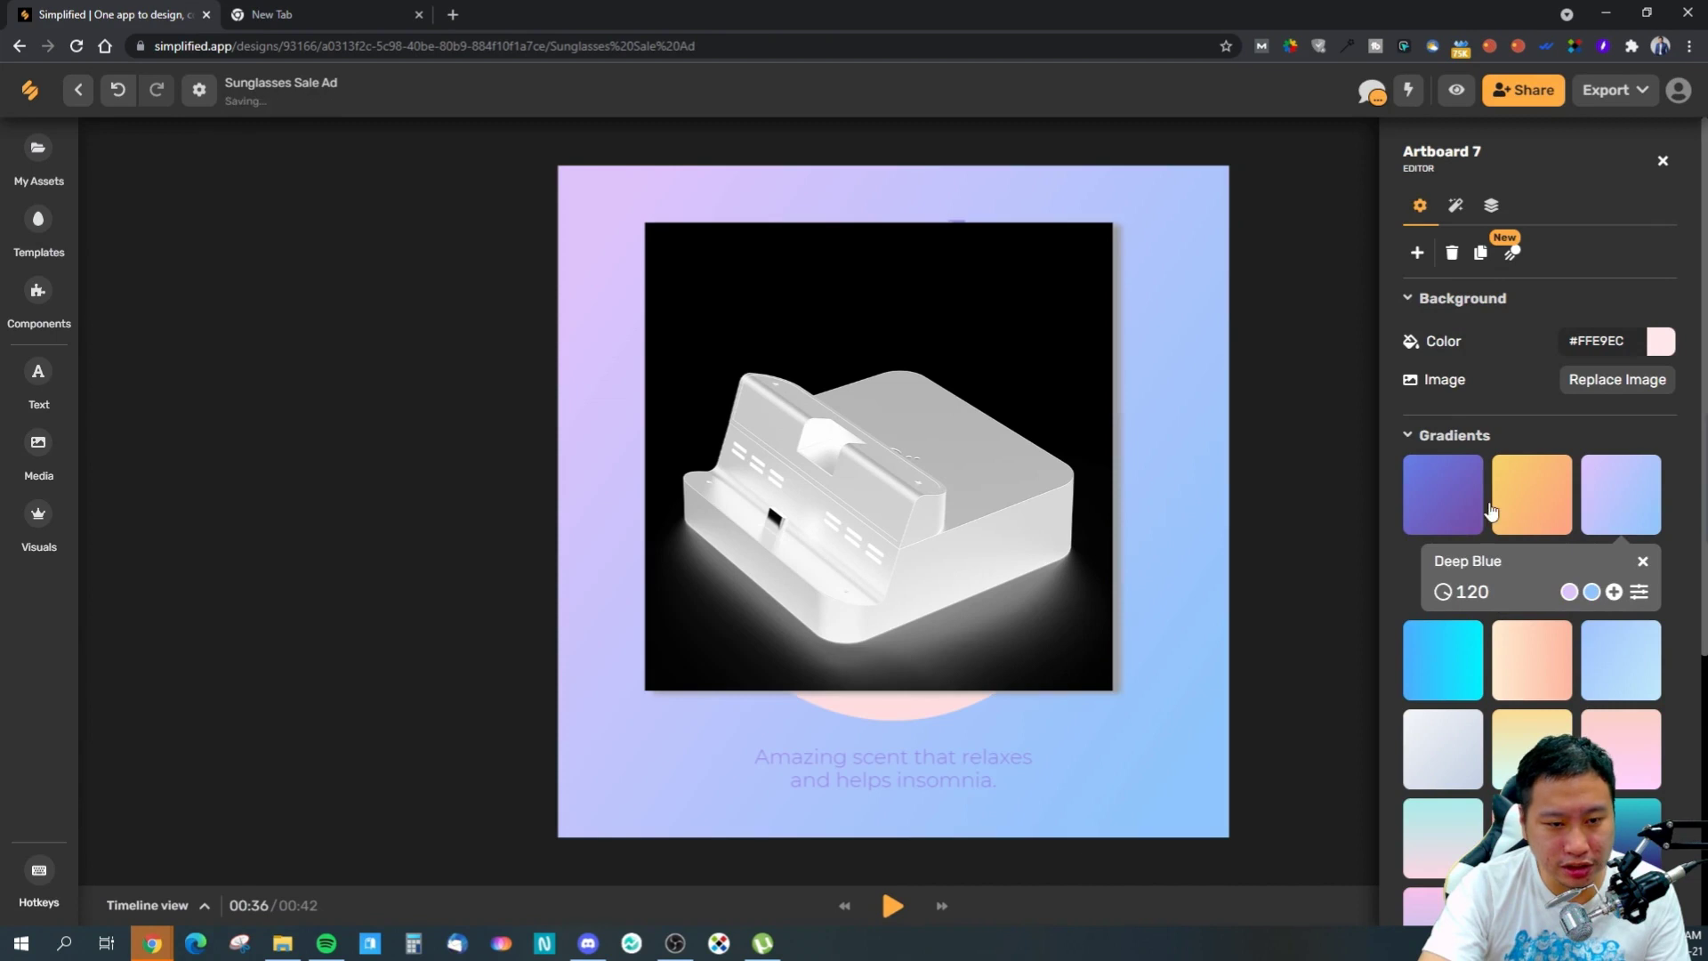
pyautogui.scroll(-3, 1590, 640)
pyautogui.click(1628, 568)
pyautogui.scroll(-2, 1442, 685)
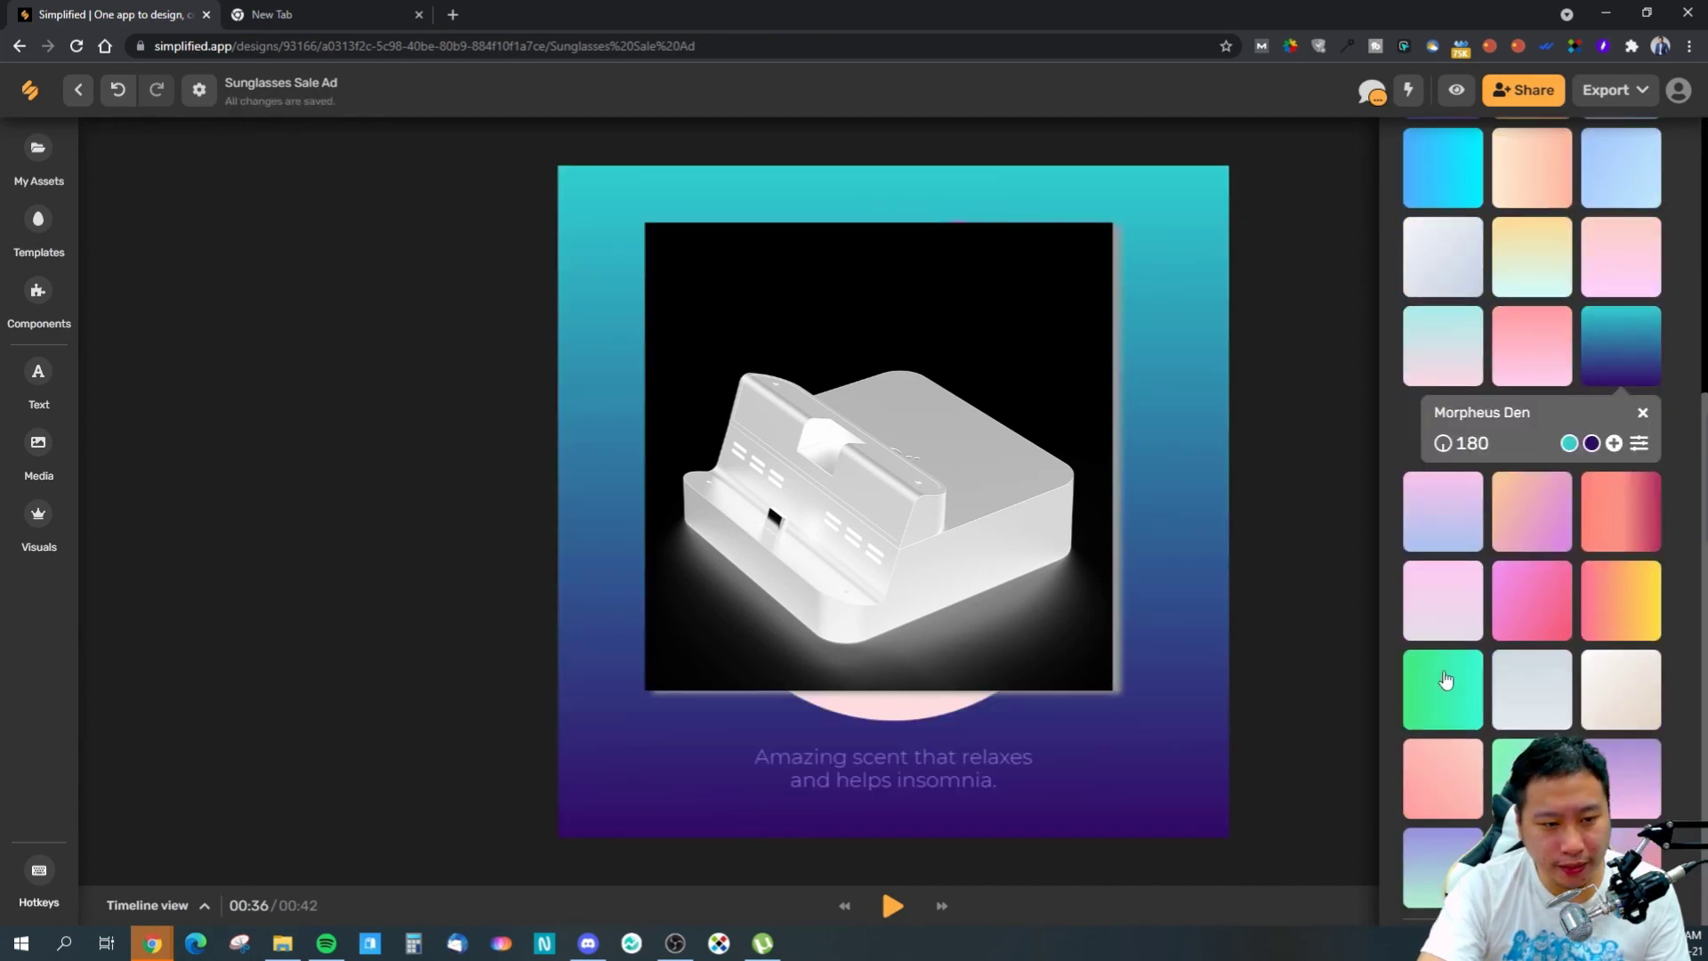
pyautogui.click(1443, 614)
# - Delete the two images covering the Lavender candle design on artboard 7
pyautogui.click(1100, 425)
pyautogui.press('Delete')
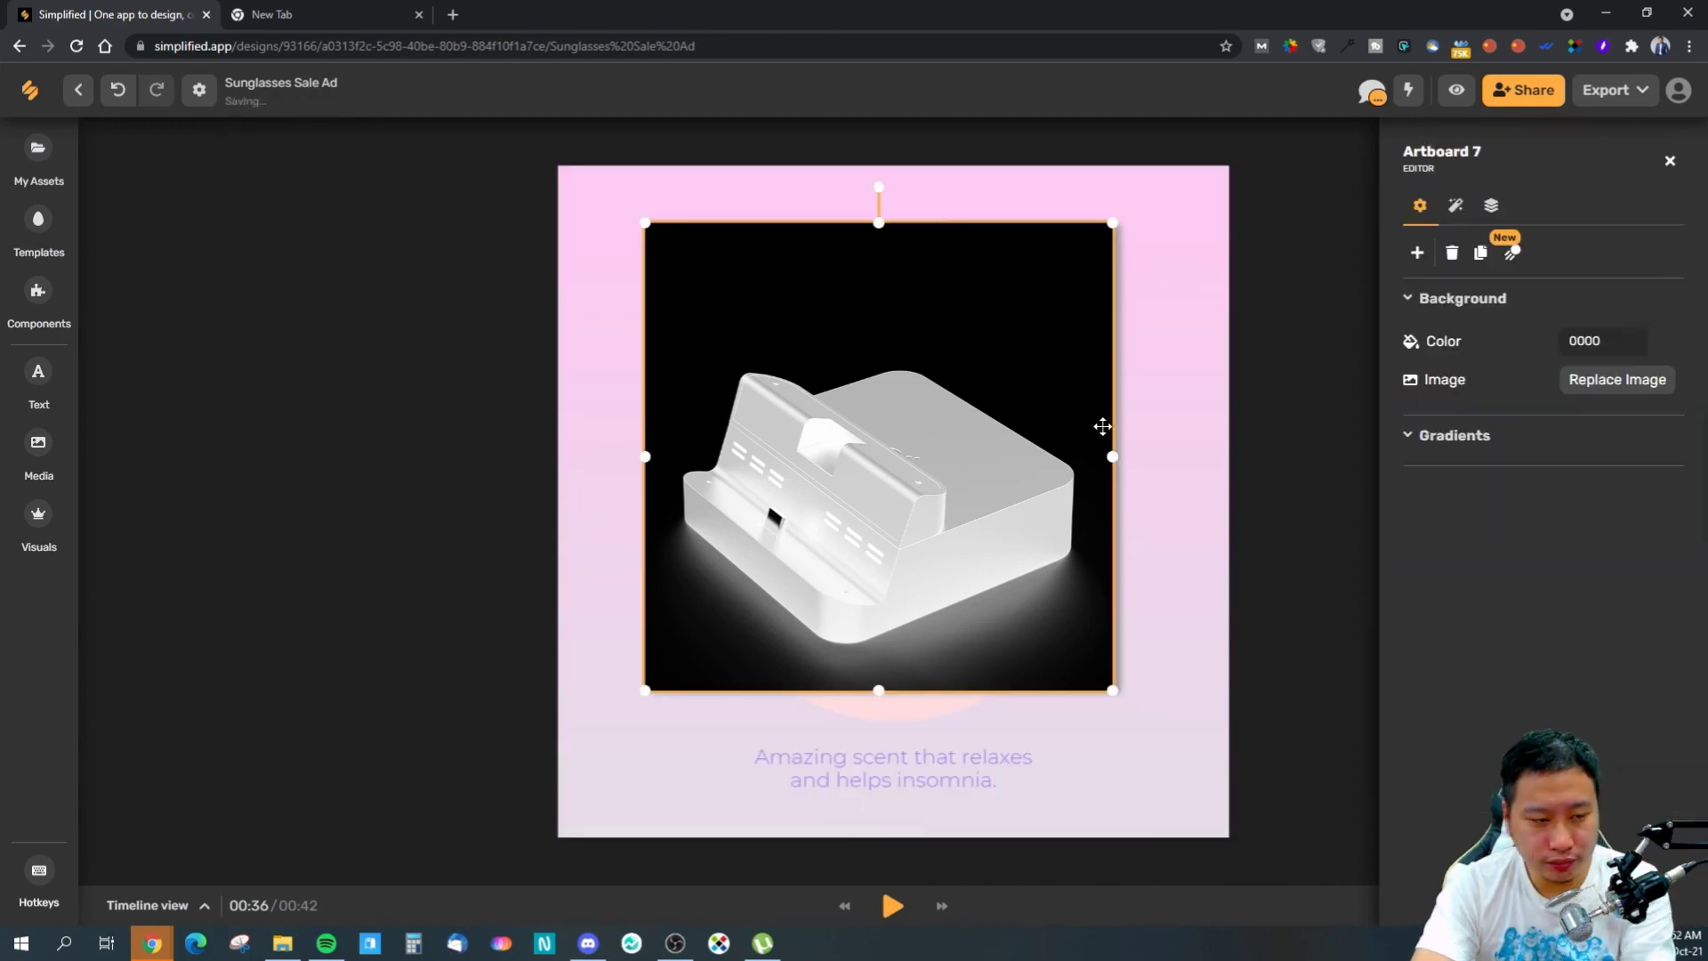
pyautogui.click(1025, 469)
pyautogui.press('Delete')
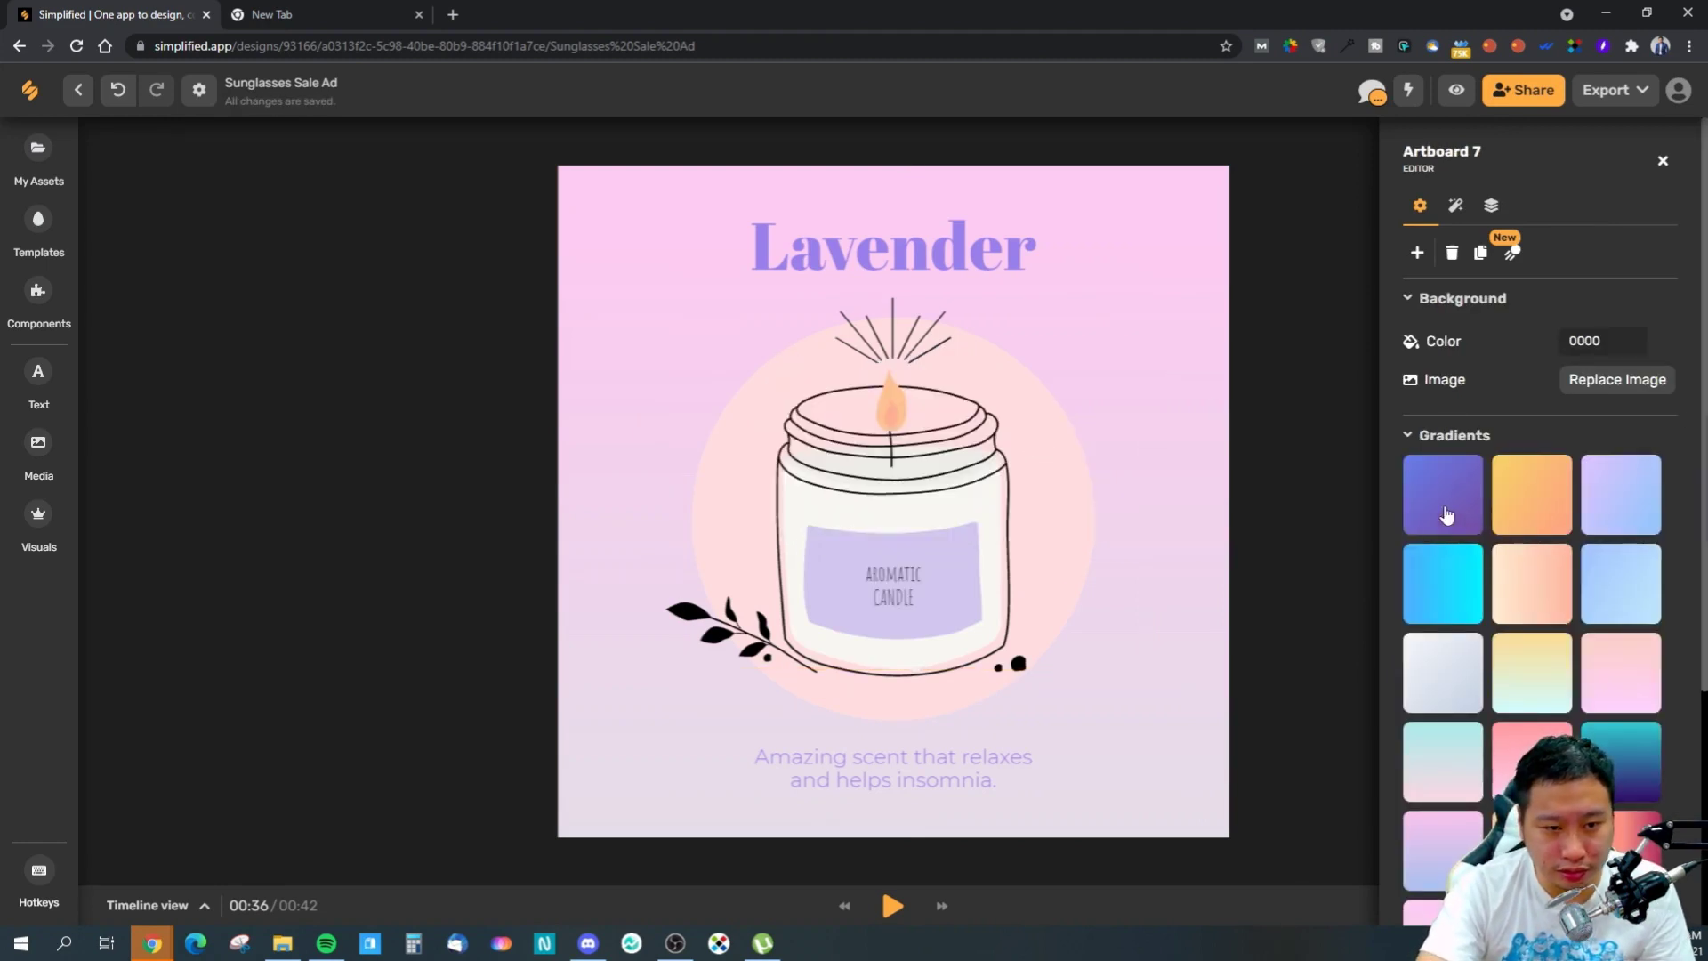
# - Try gradients such as Rare Wind, Morpheus Den and Rainy Ashville behind the candle design and settle on Blessing for the background
pyautogui.click(1445, 516)
pyautogui.click(1532, 498)
pyautogui.click(1532, 583)
pyautogui.click(1468, 787)
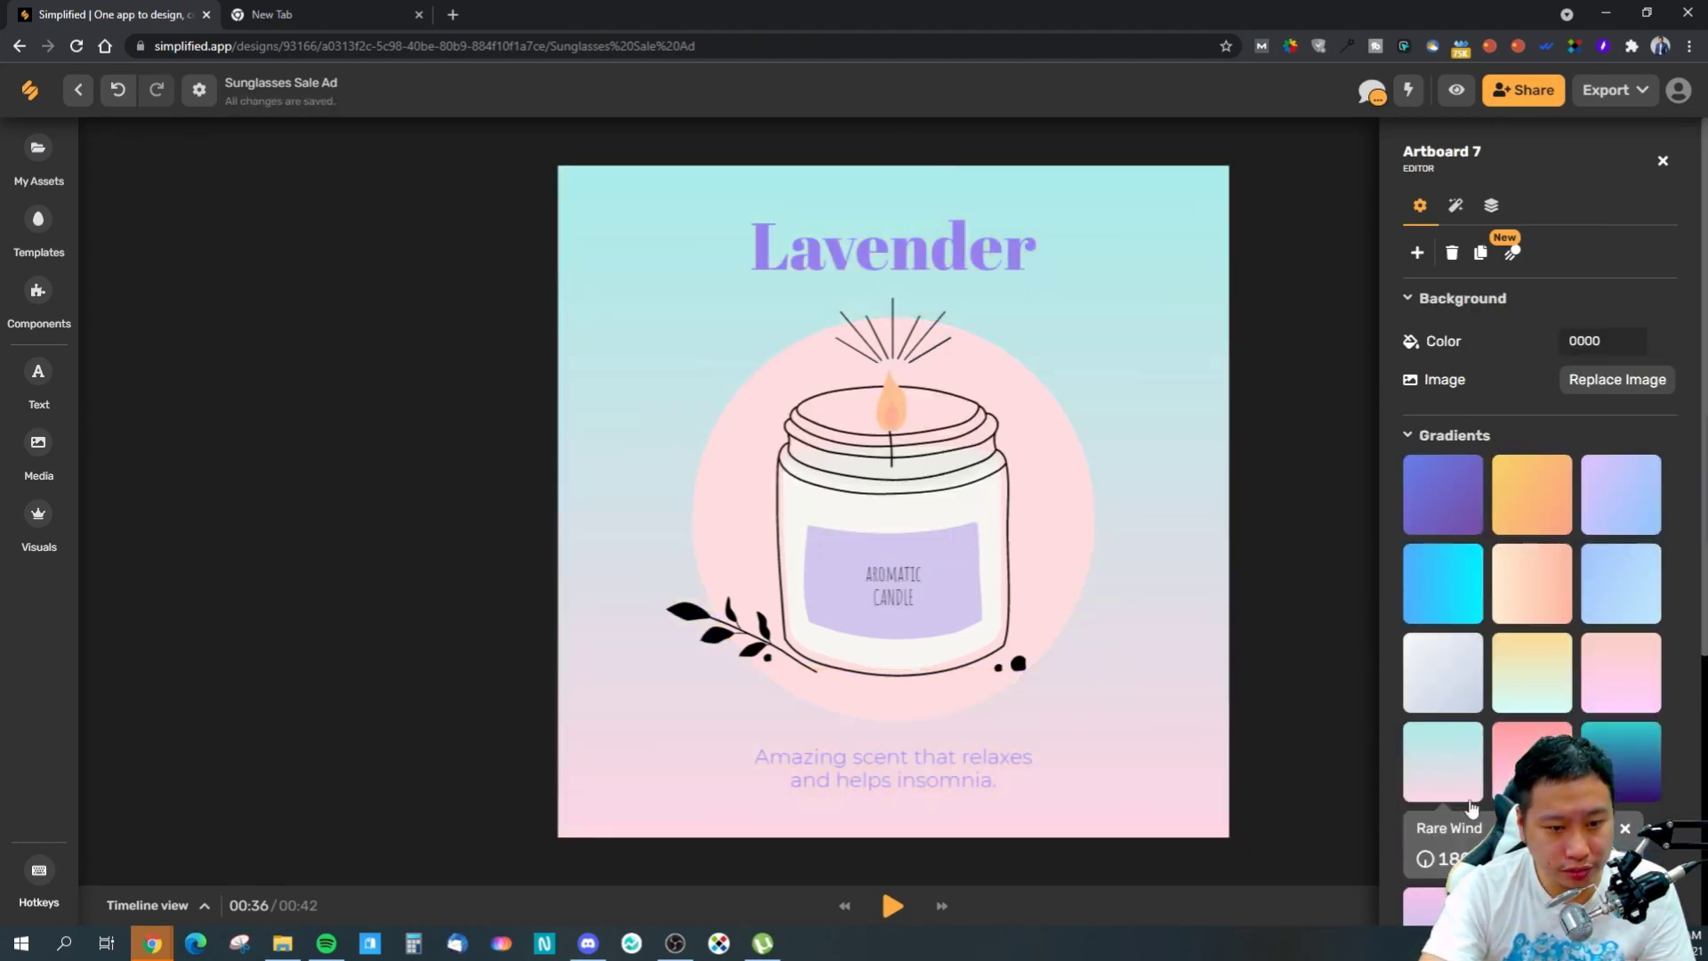
pyautogui.click(1635, 759)
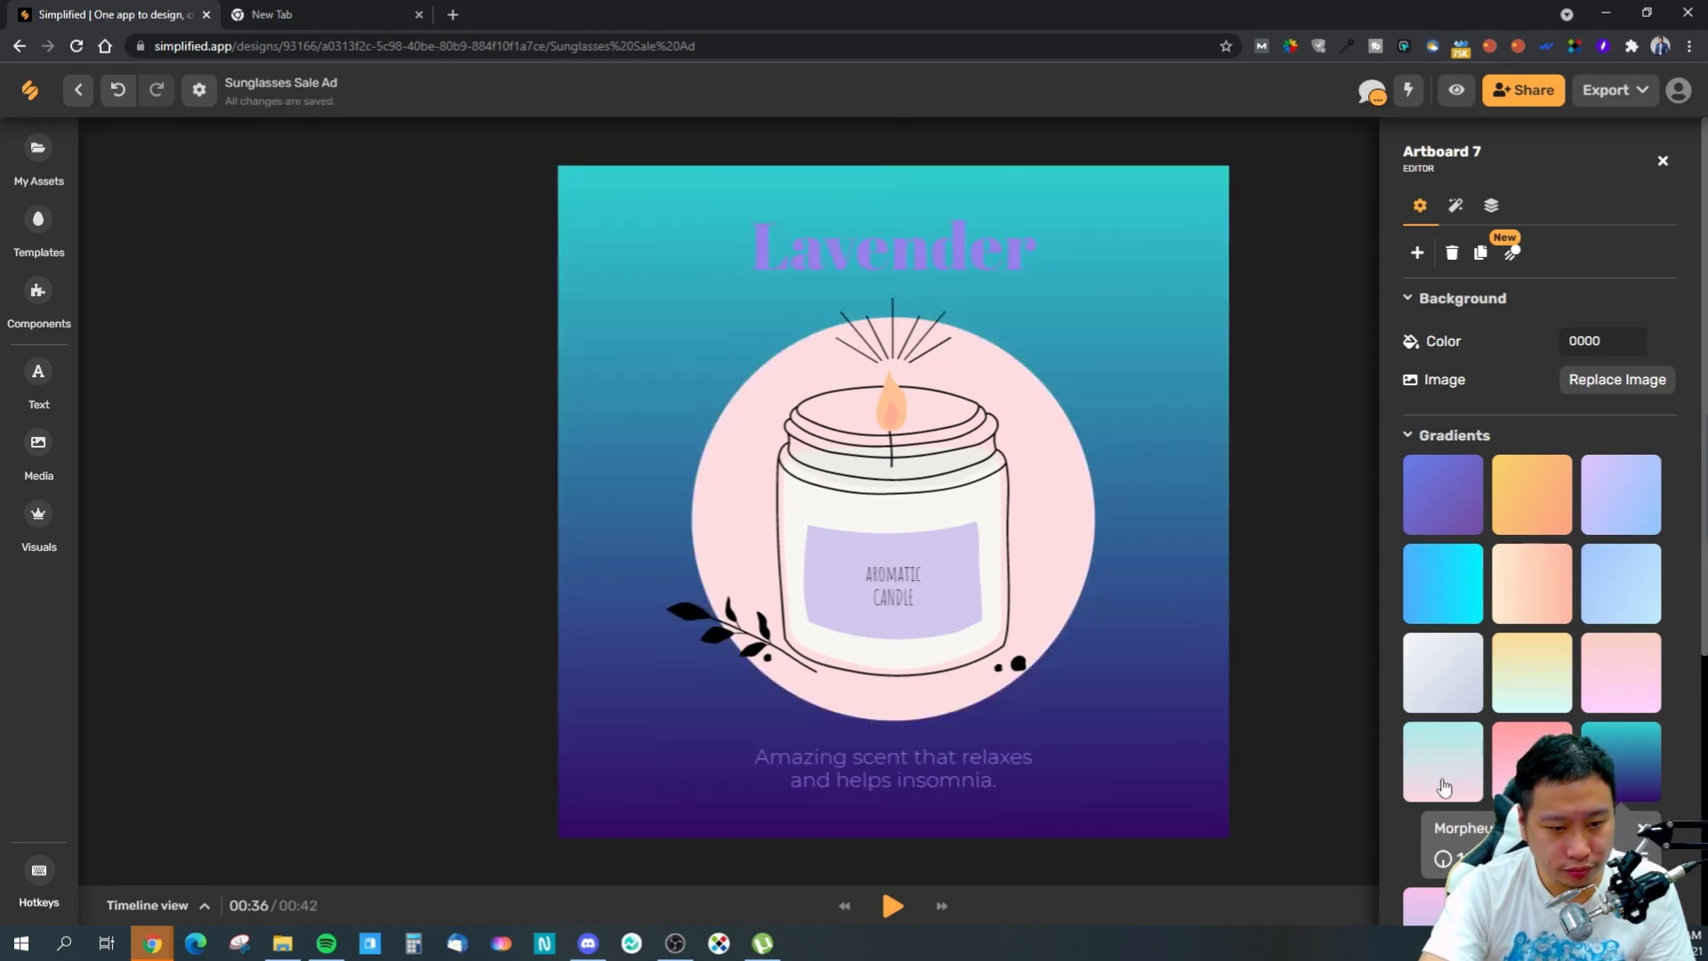
pyautogui.click(1444, 786)
pyautogui.scroll(-3, 1440, 703)
pyautogui.click(1441, 703)
pyautogui.scroll(-2, 1441, 703)
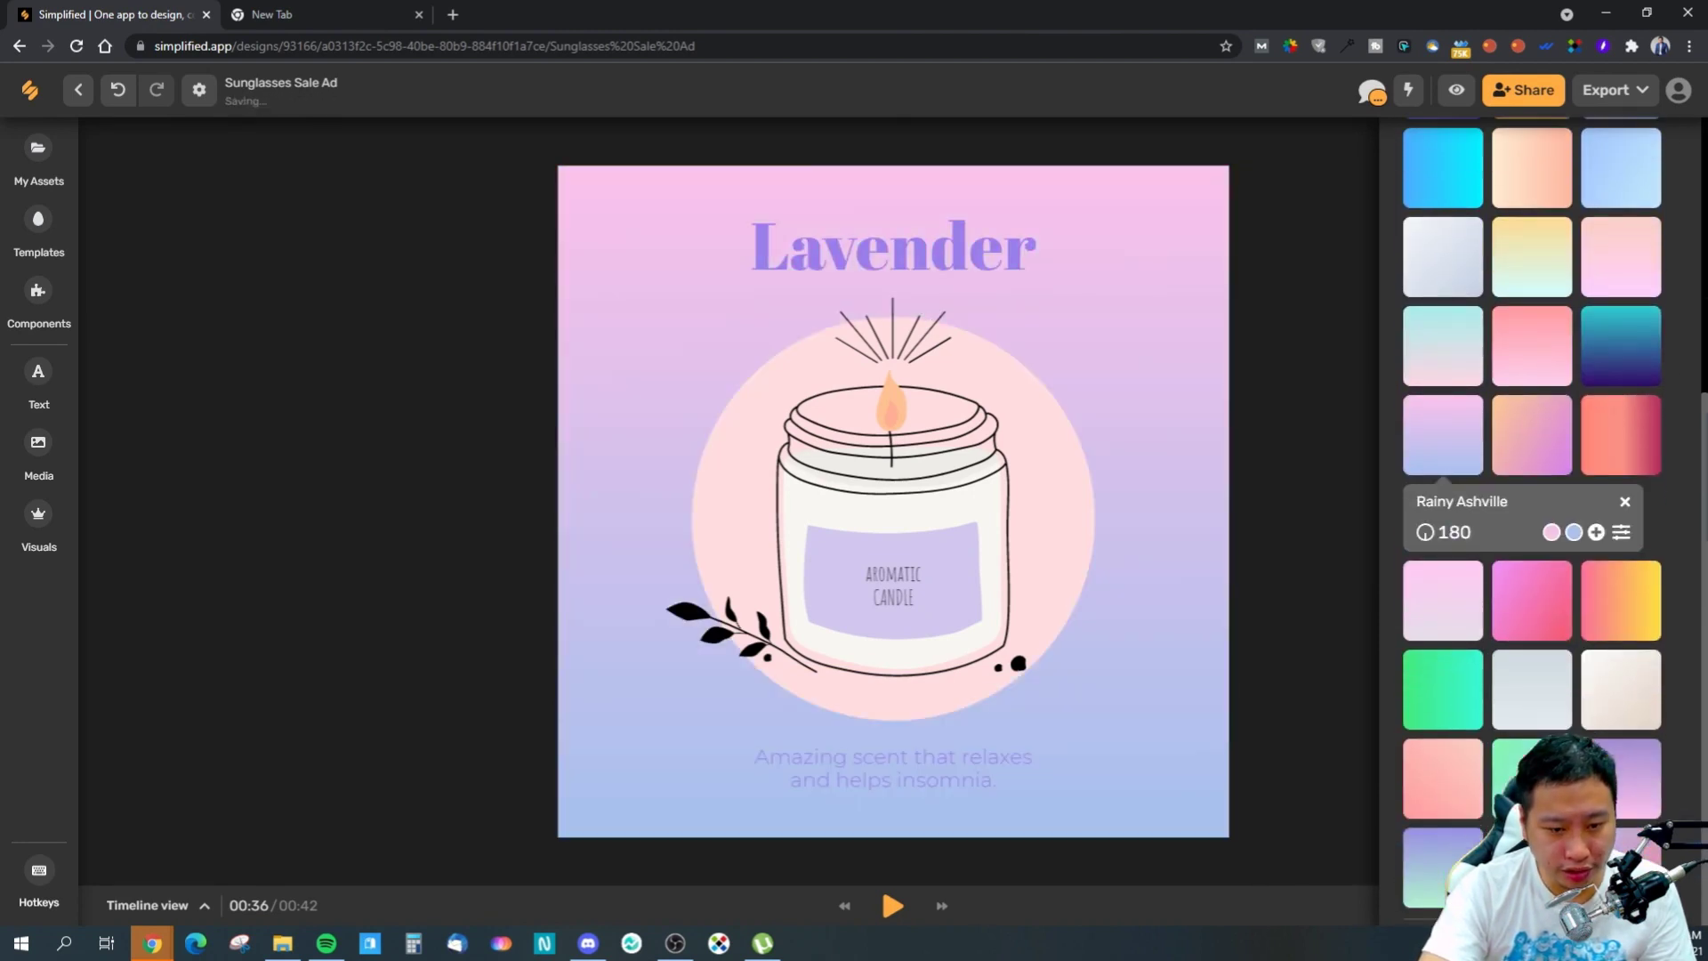
pyautogui.click(1447, 688)
pyautogui.scroll(5, 1402, 711)
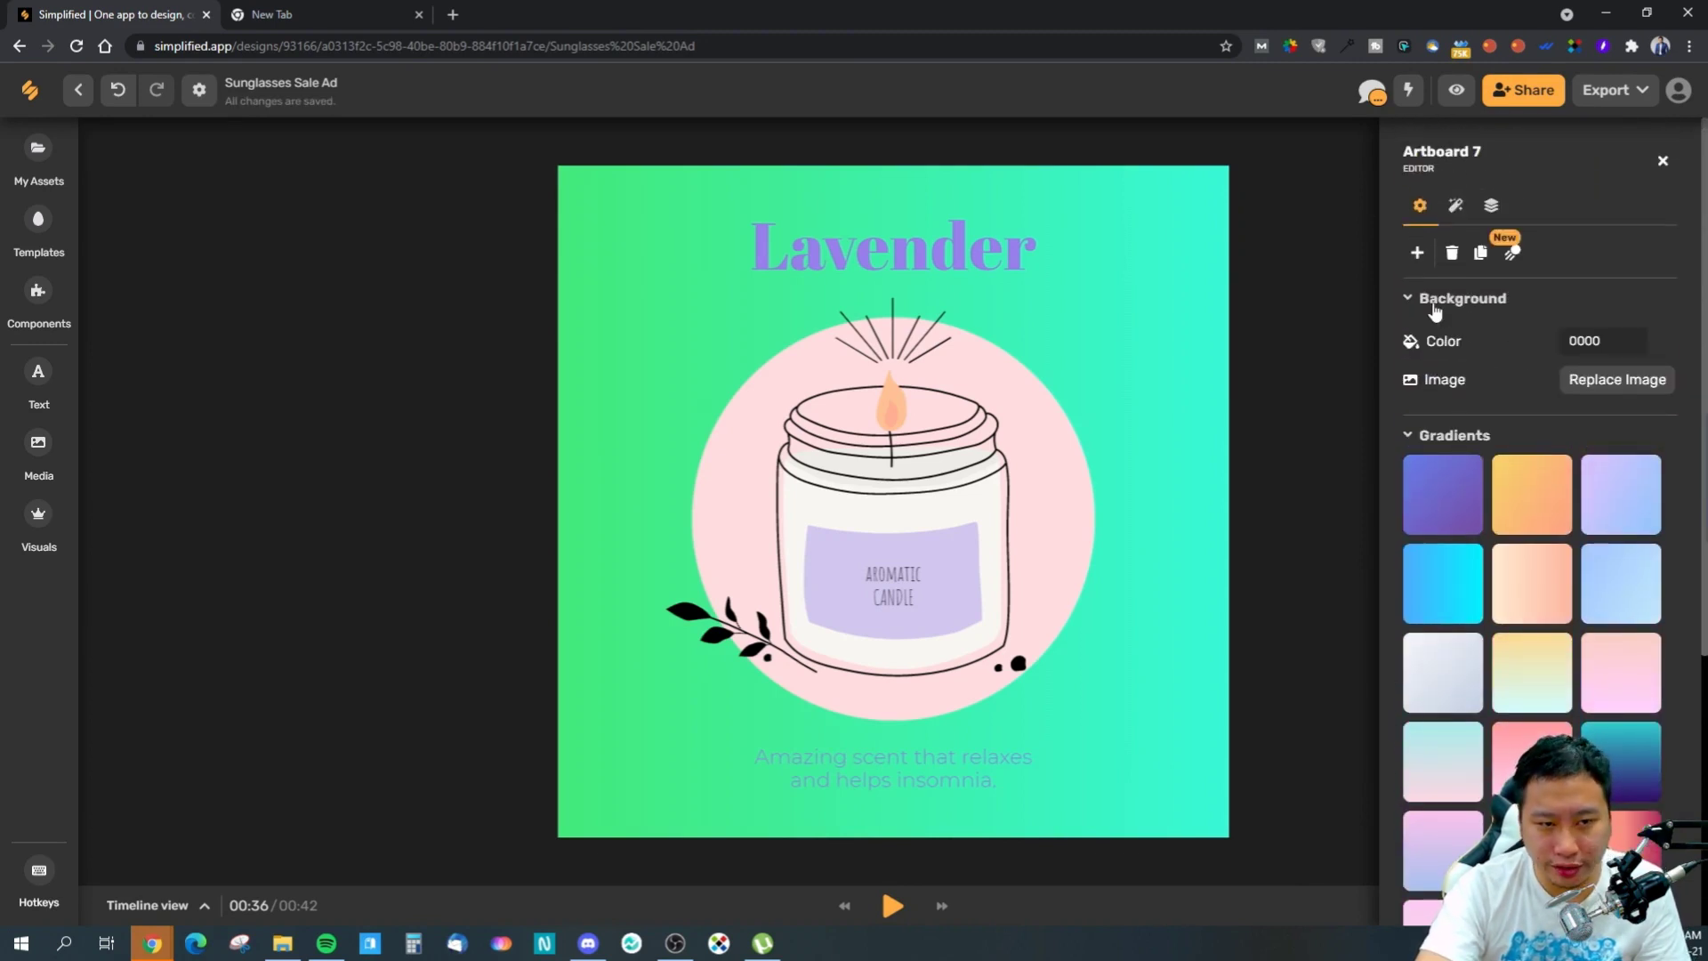
pyautogui.click(1546, 692)
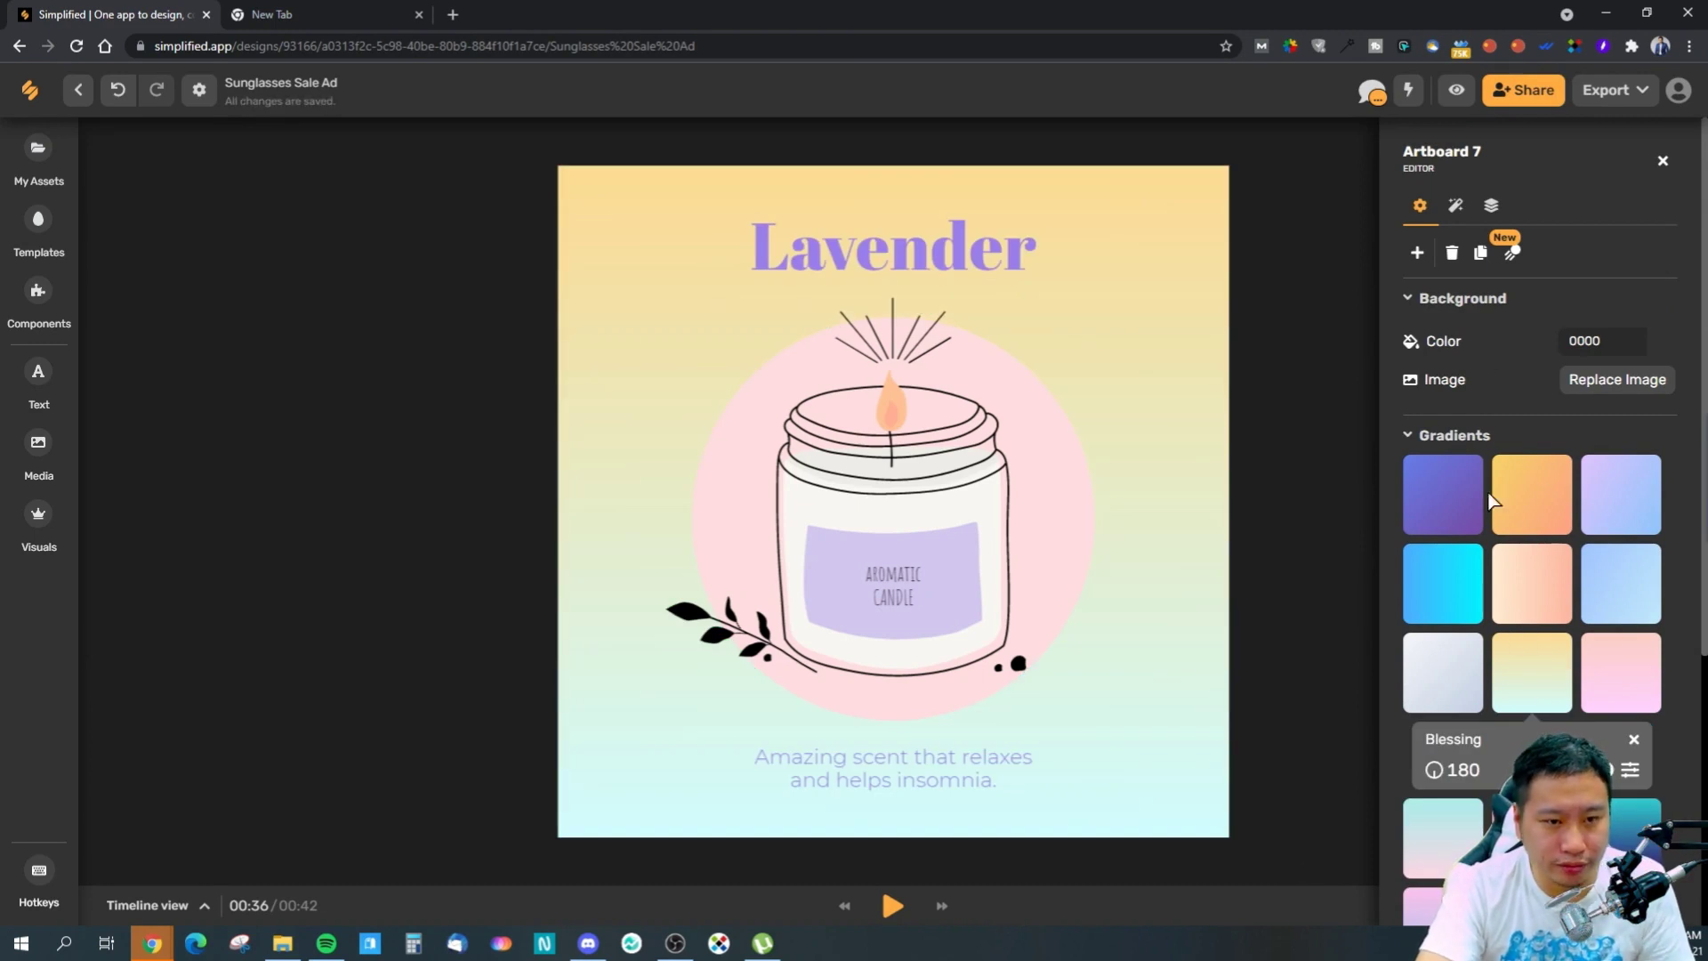
# - Resize artboard 7 to the linkedin-posts preset of 1200 x 628 px, then to instagram-posts at 1080 x 1080 px
pyautogui.click(1455, 206)
pyautogui.click(1420, 206)
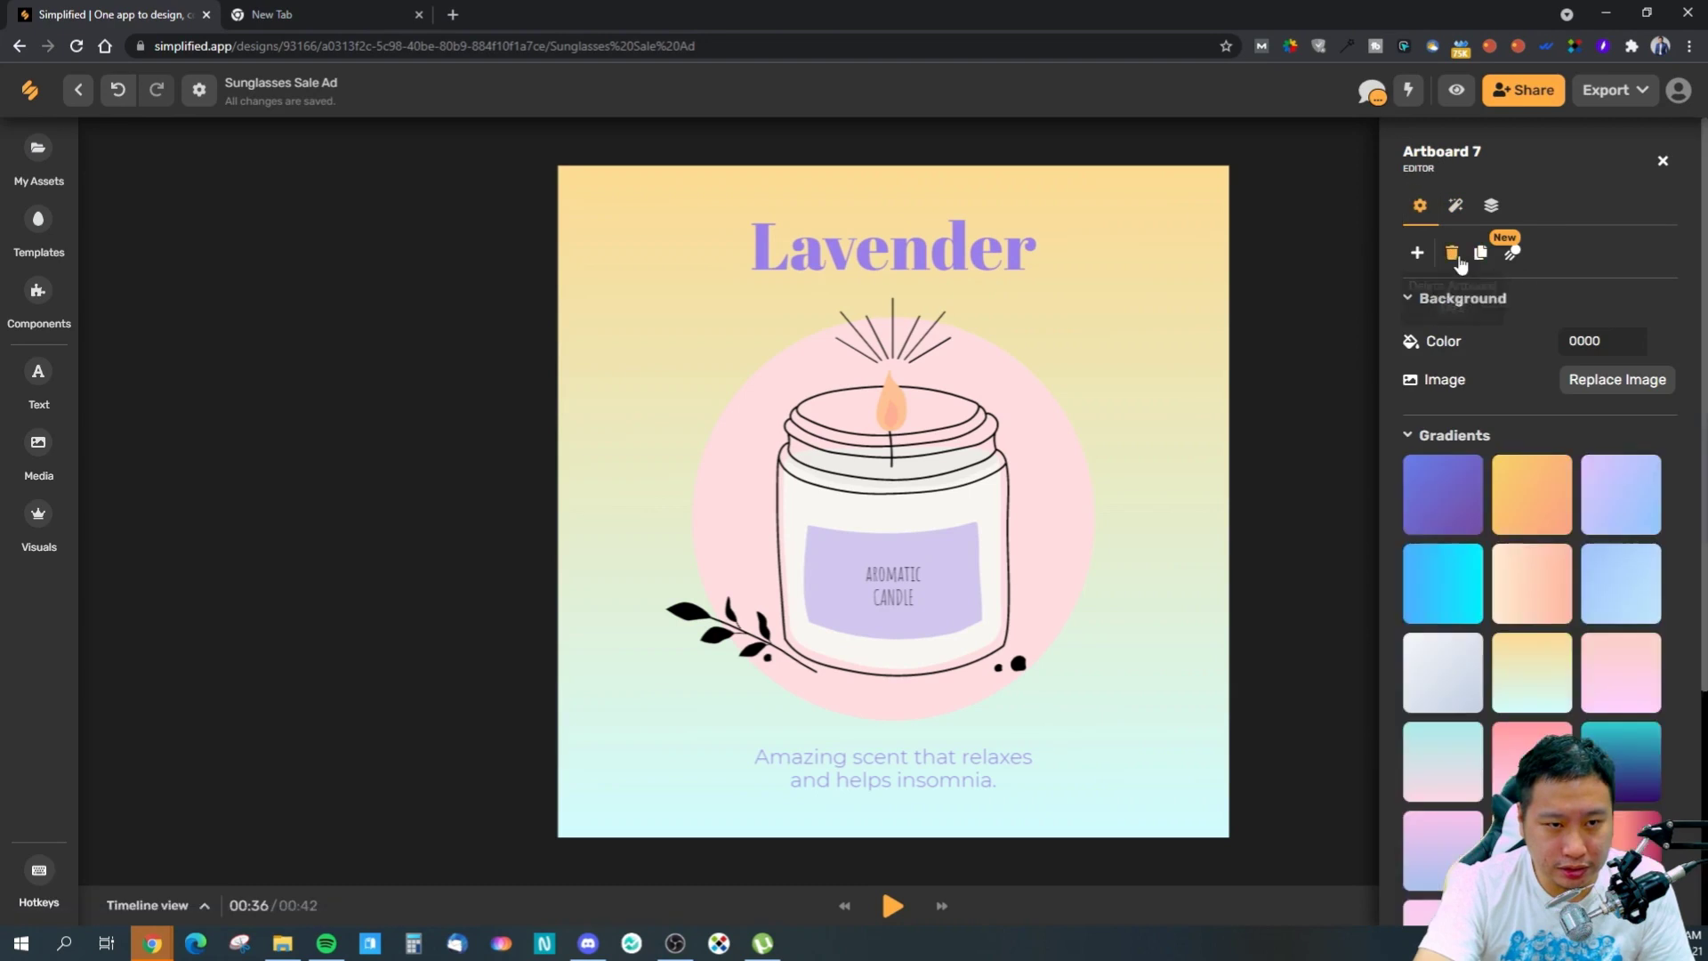
pyautogui.click(1456, 206)
pyautogui.click(1469, 250)
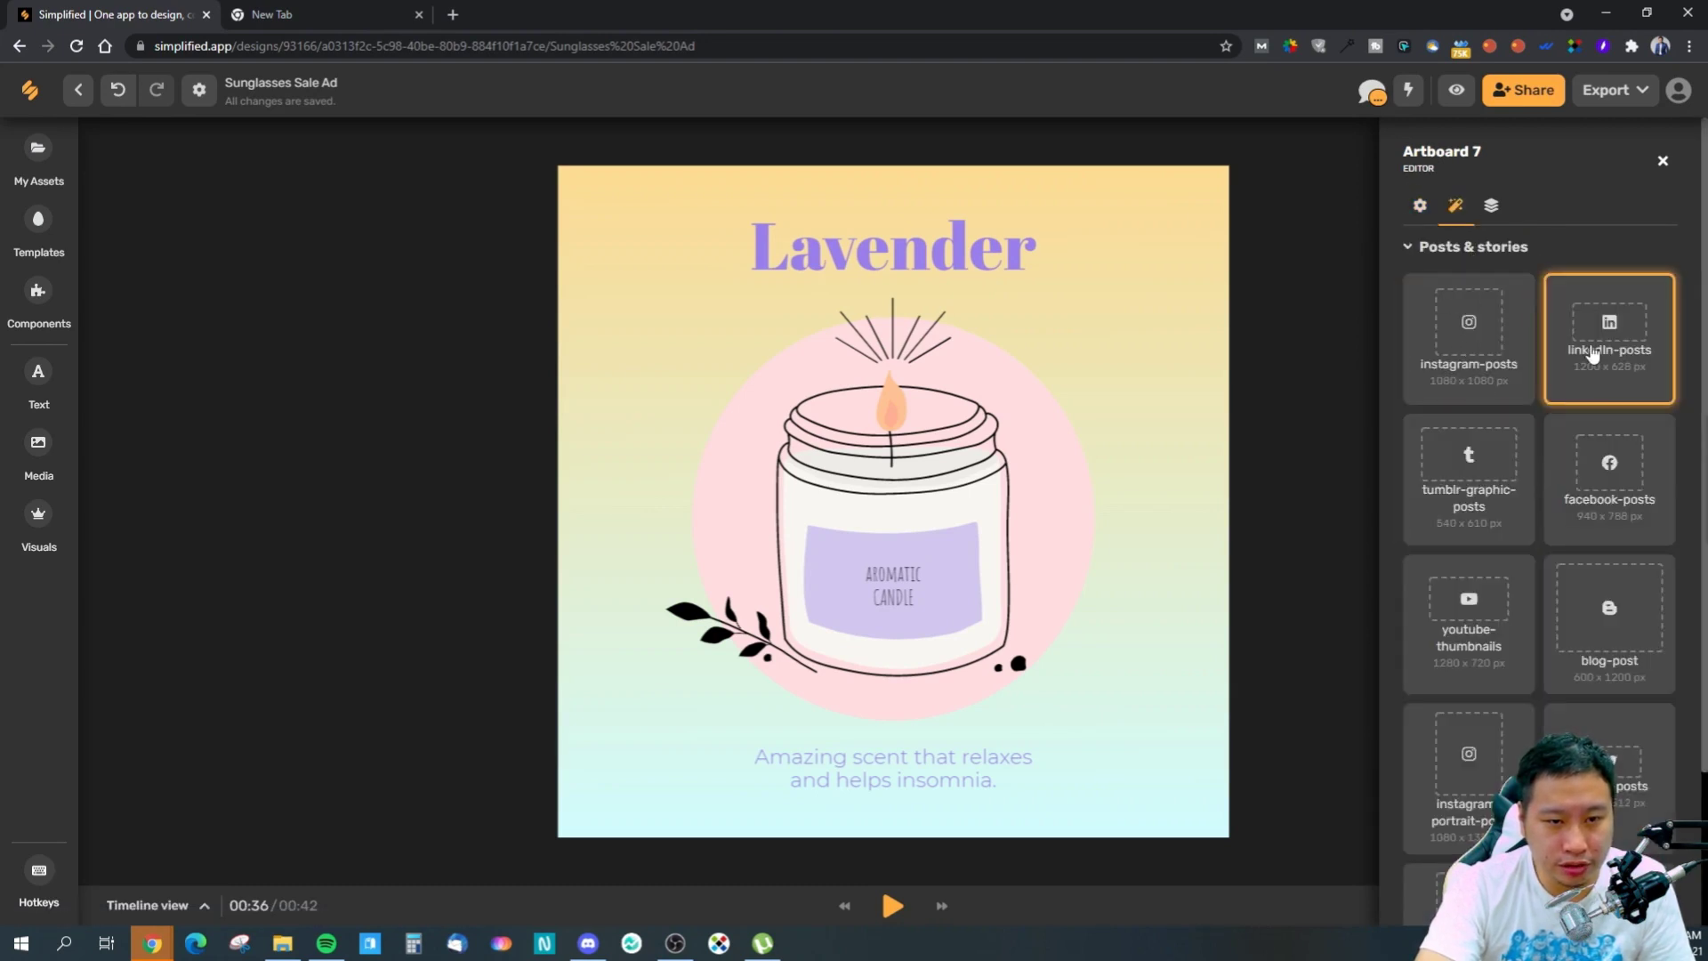
pyautogui.click(1600, 359)
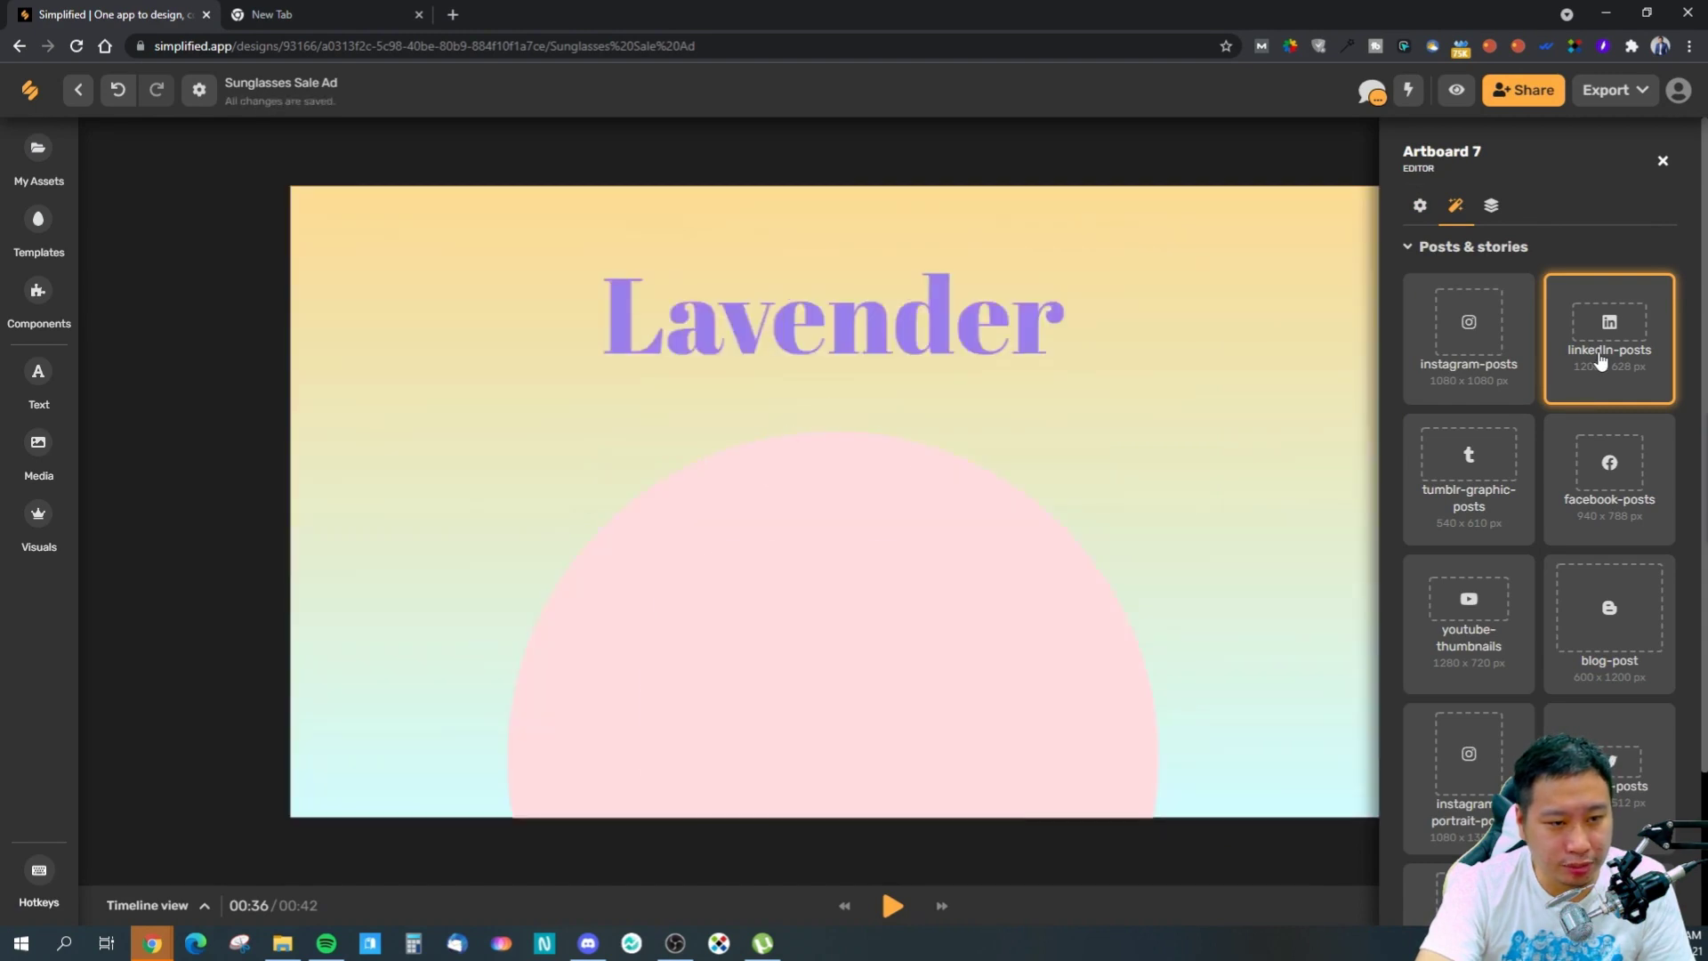
pyautogui.click(1477, 390)
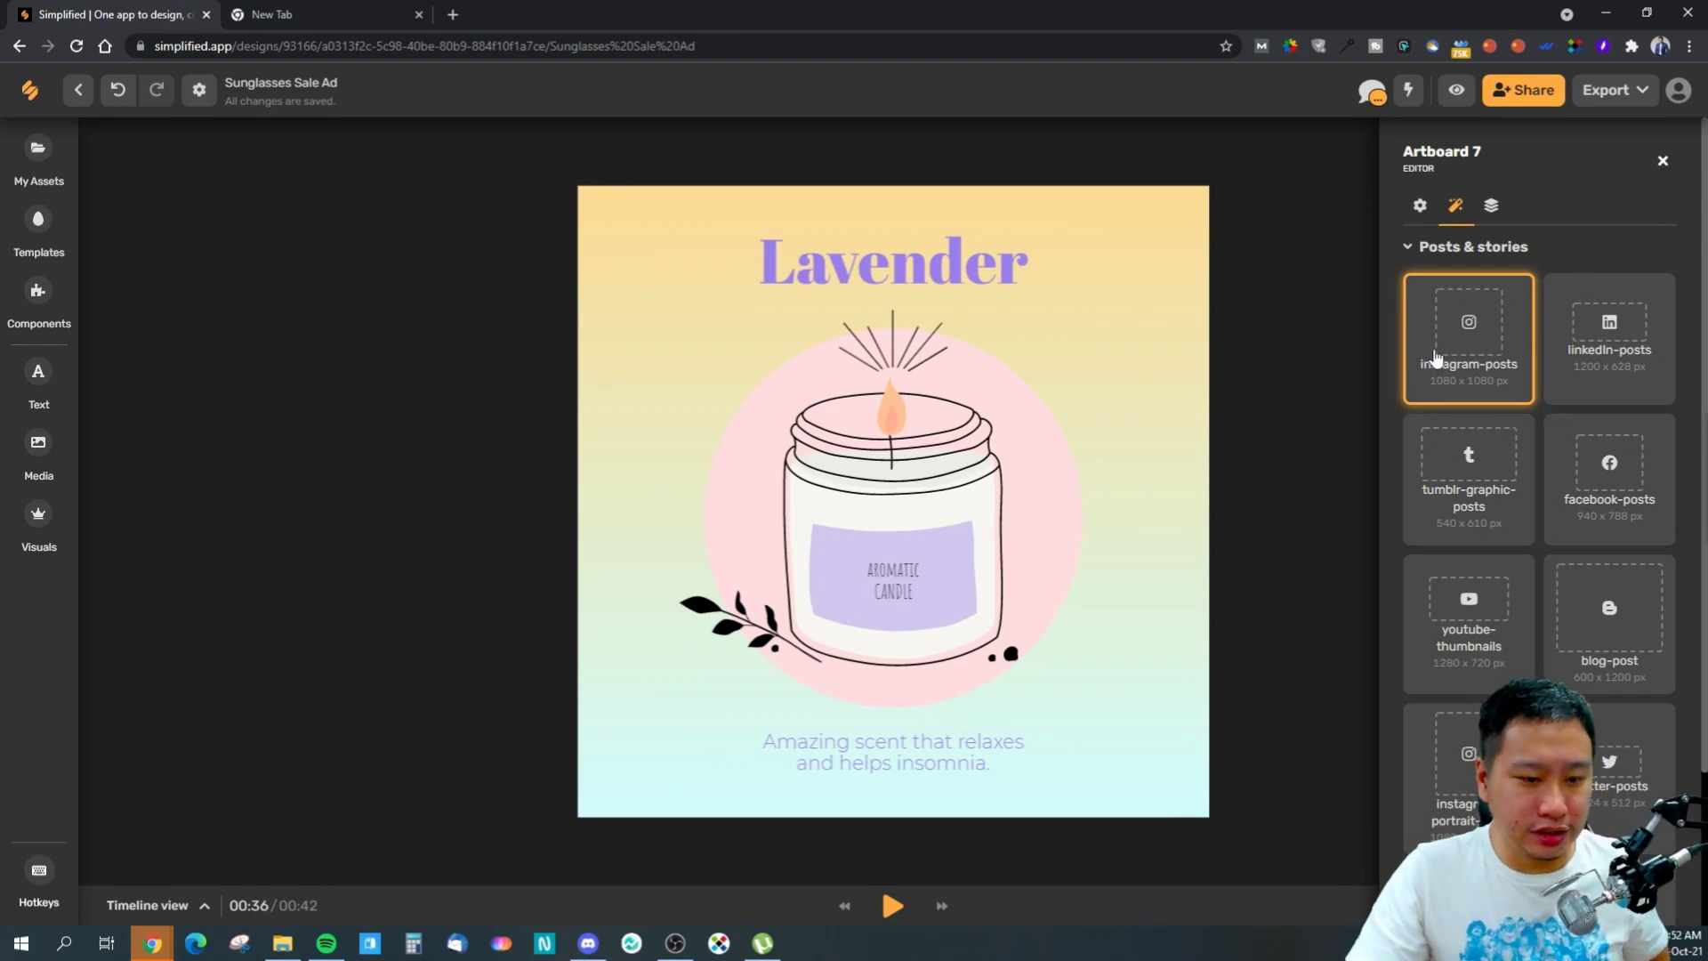
# - Try the youtube-thumbnails, blog-post and twitter-posts sizes on the artboard, then return it to instagram-posts
pyautogui.click(1484, 641)
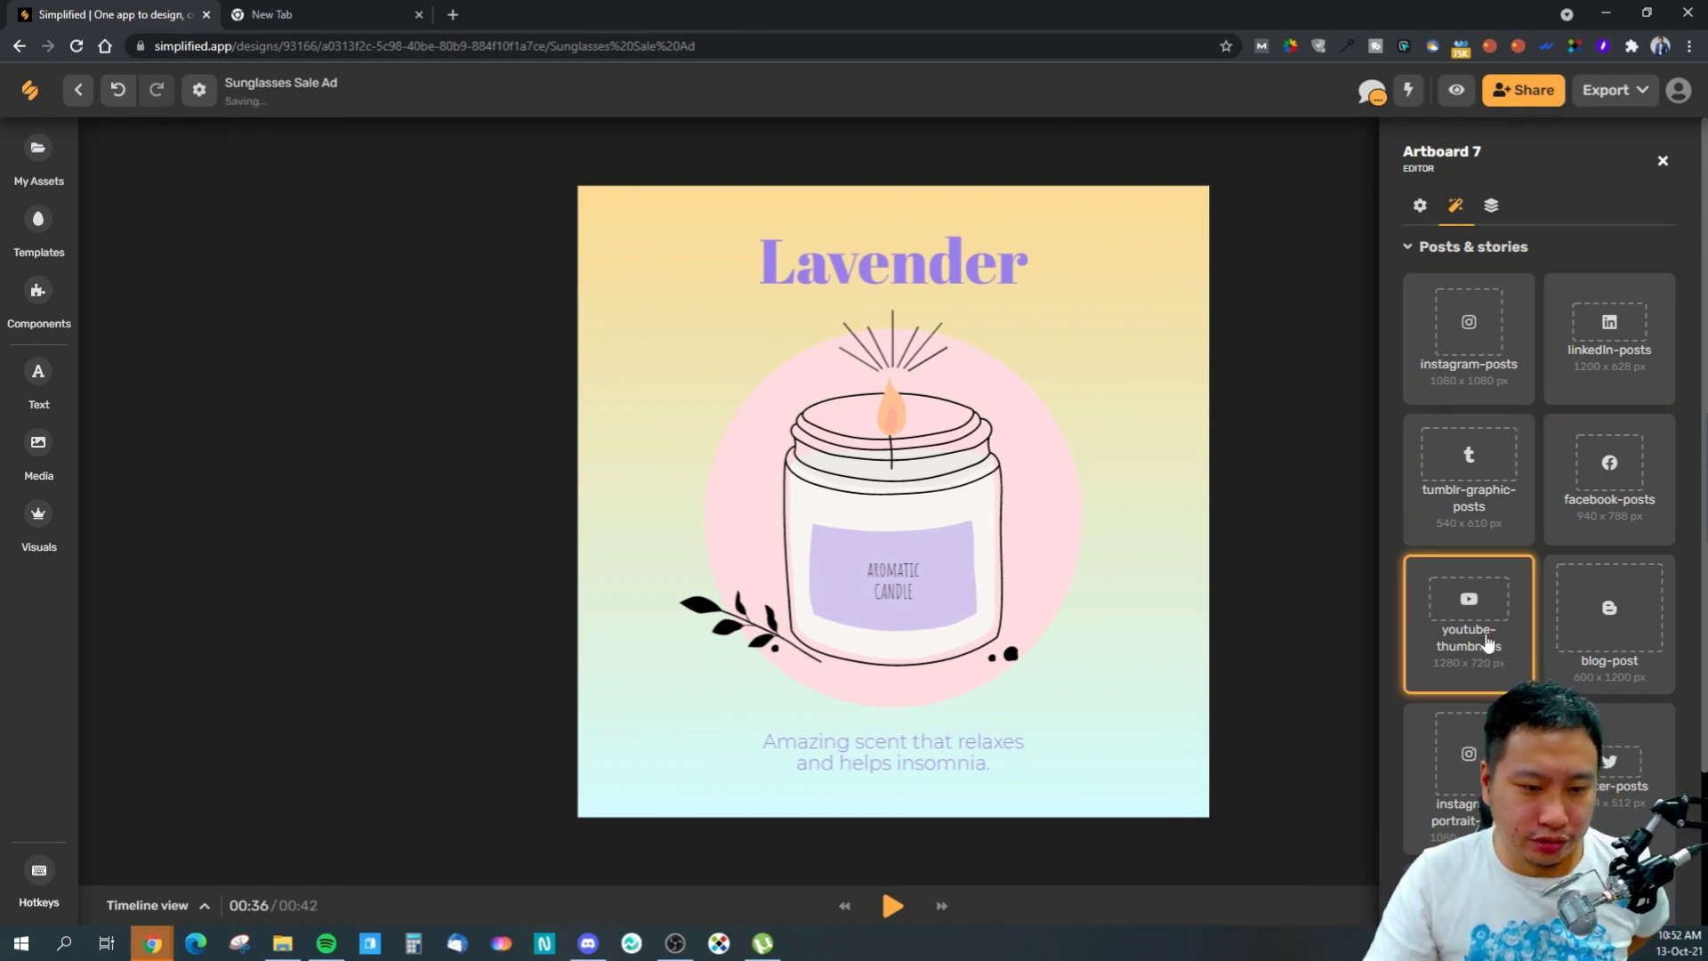
pyautogui.click(1599, 612)
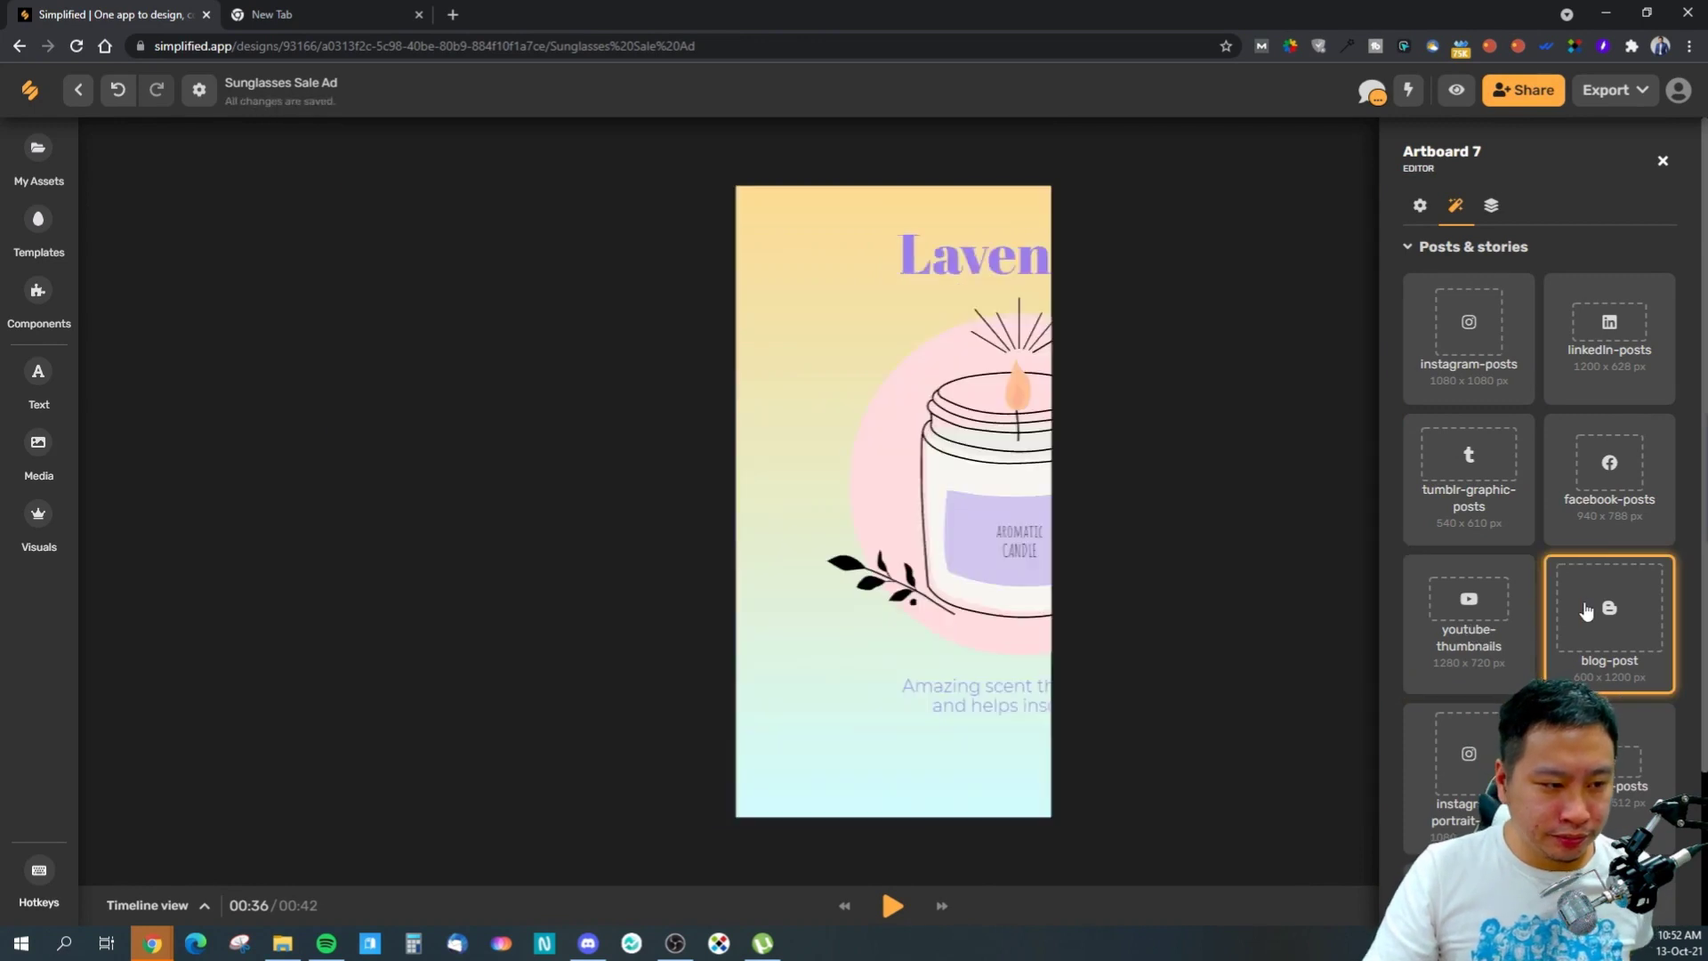
pyautogui.click(1612, 792)
pyautogui.click(1476, 388)
# - Try the facebook-feed-ads size of 1200 x 628 px from the online ads presets, then return the artboard to a square post format
pyautogui.scroll(-3, 1495, 614)
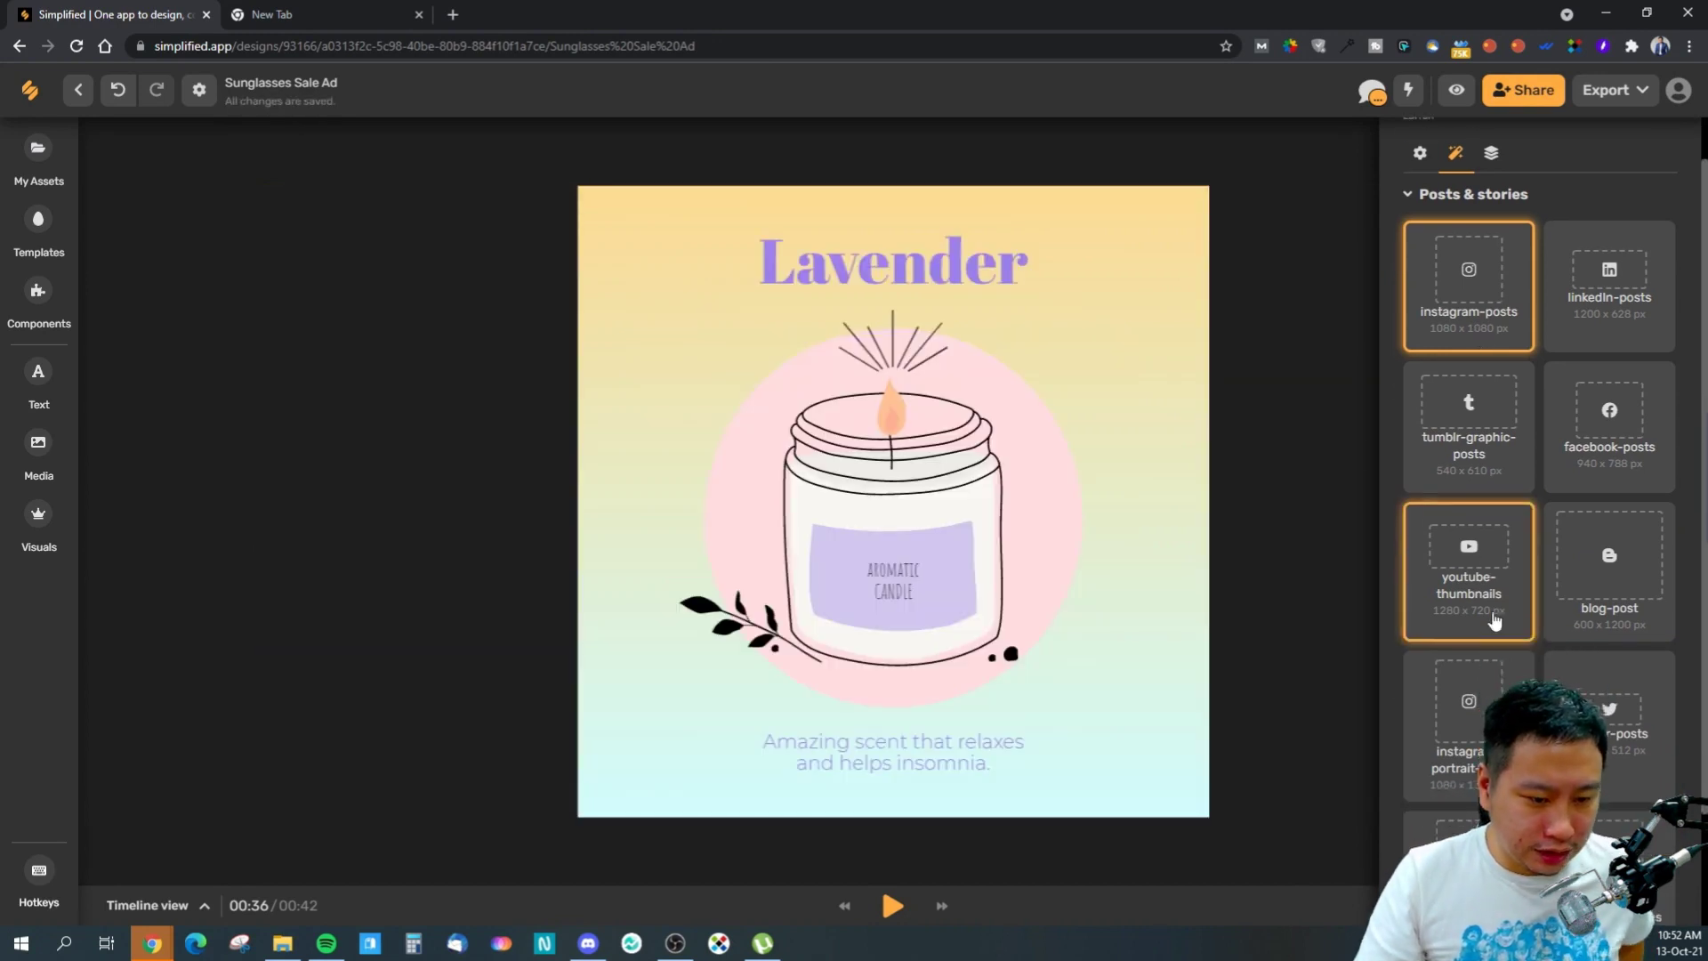
pyautogui.click(1442, 845)
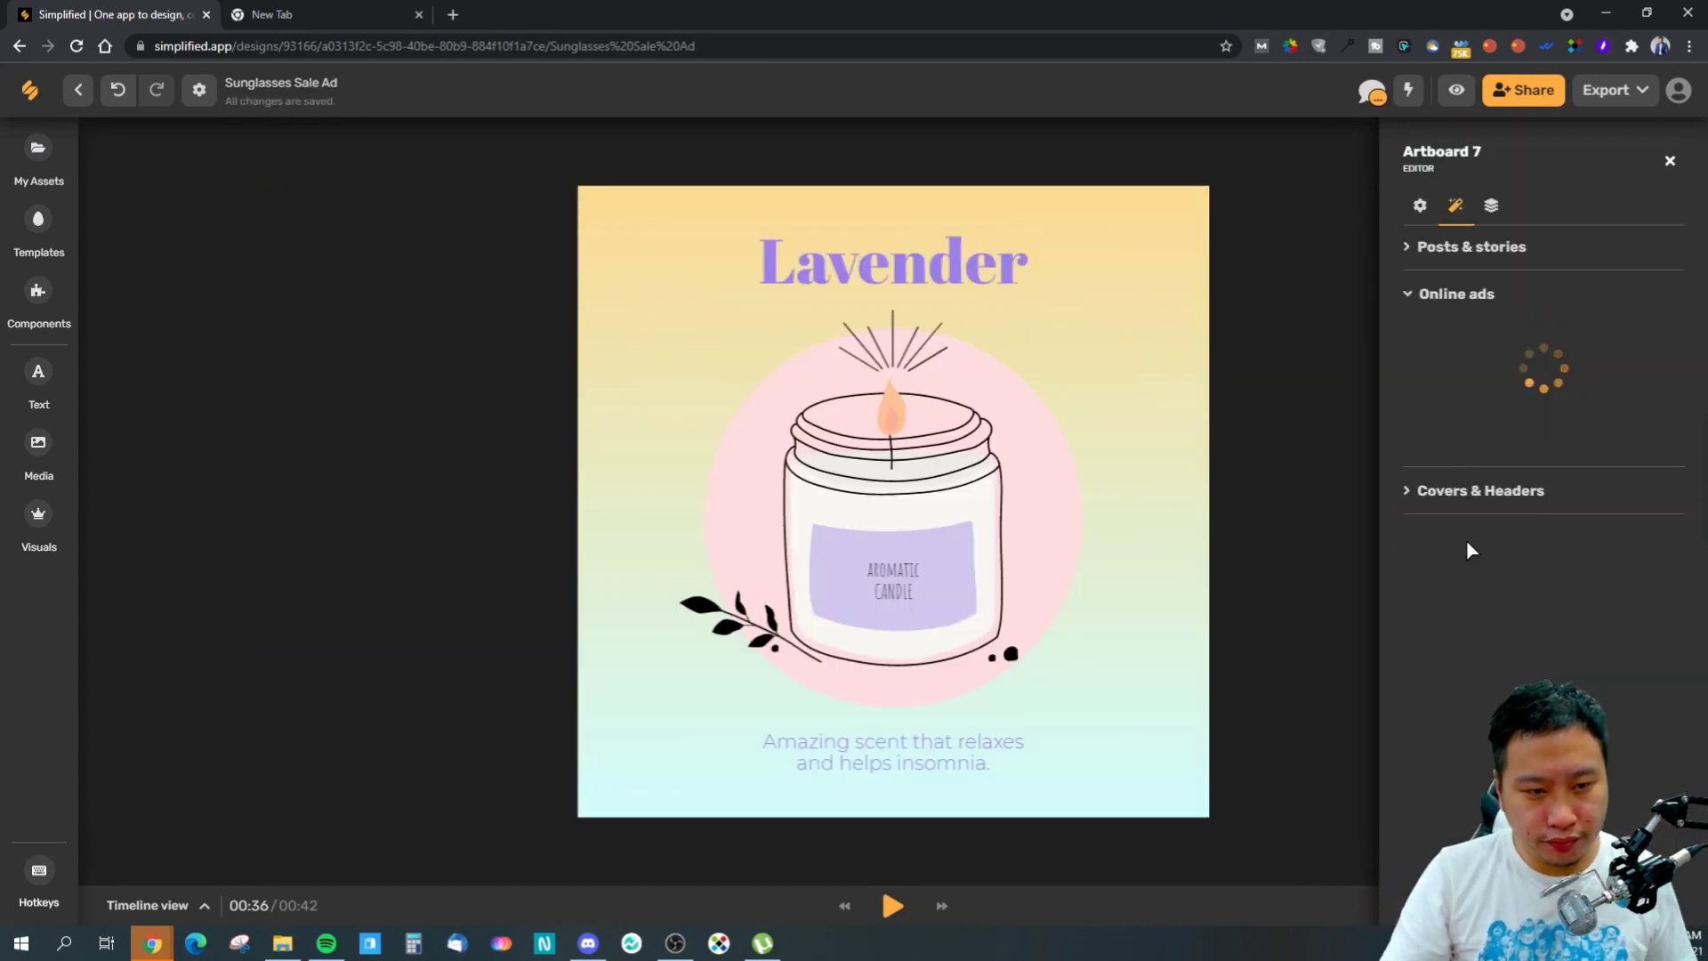
pyautogui.click(1518, 430)
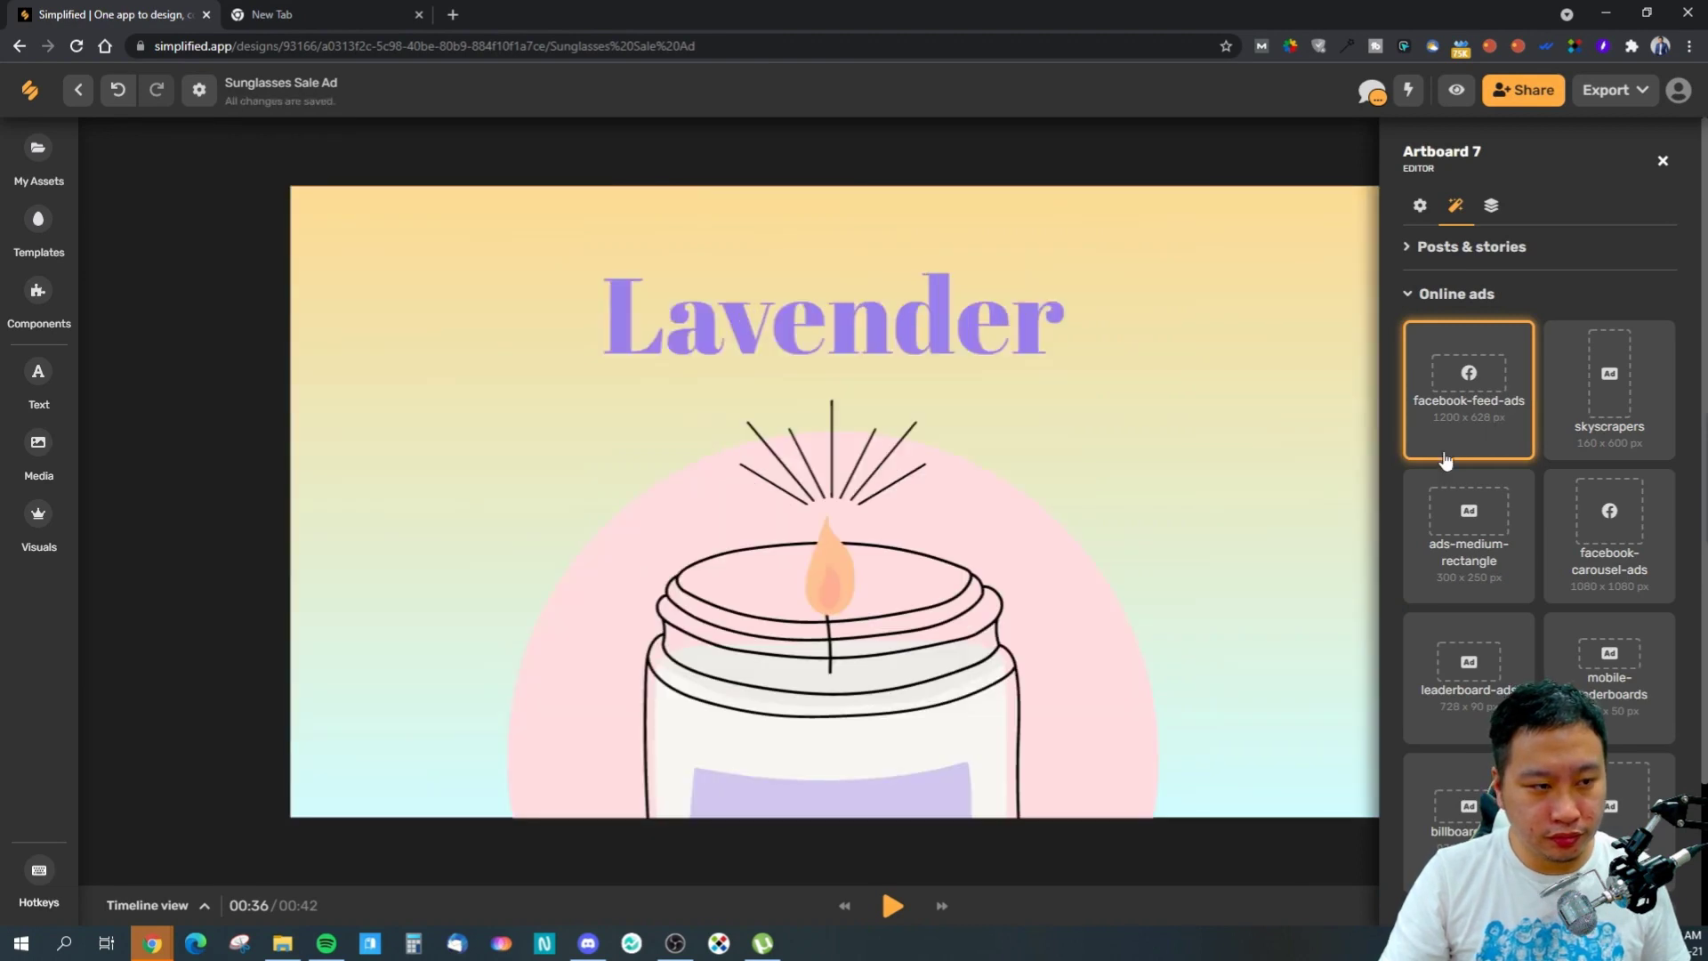
pyautogui.click(1446, 249)
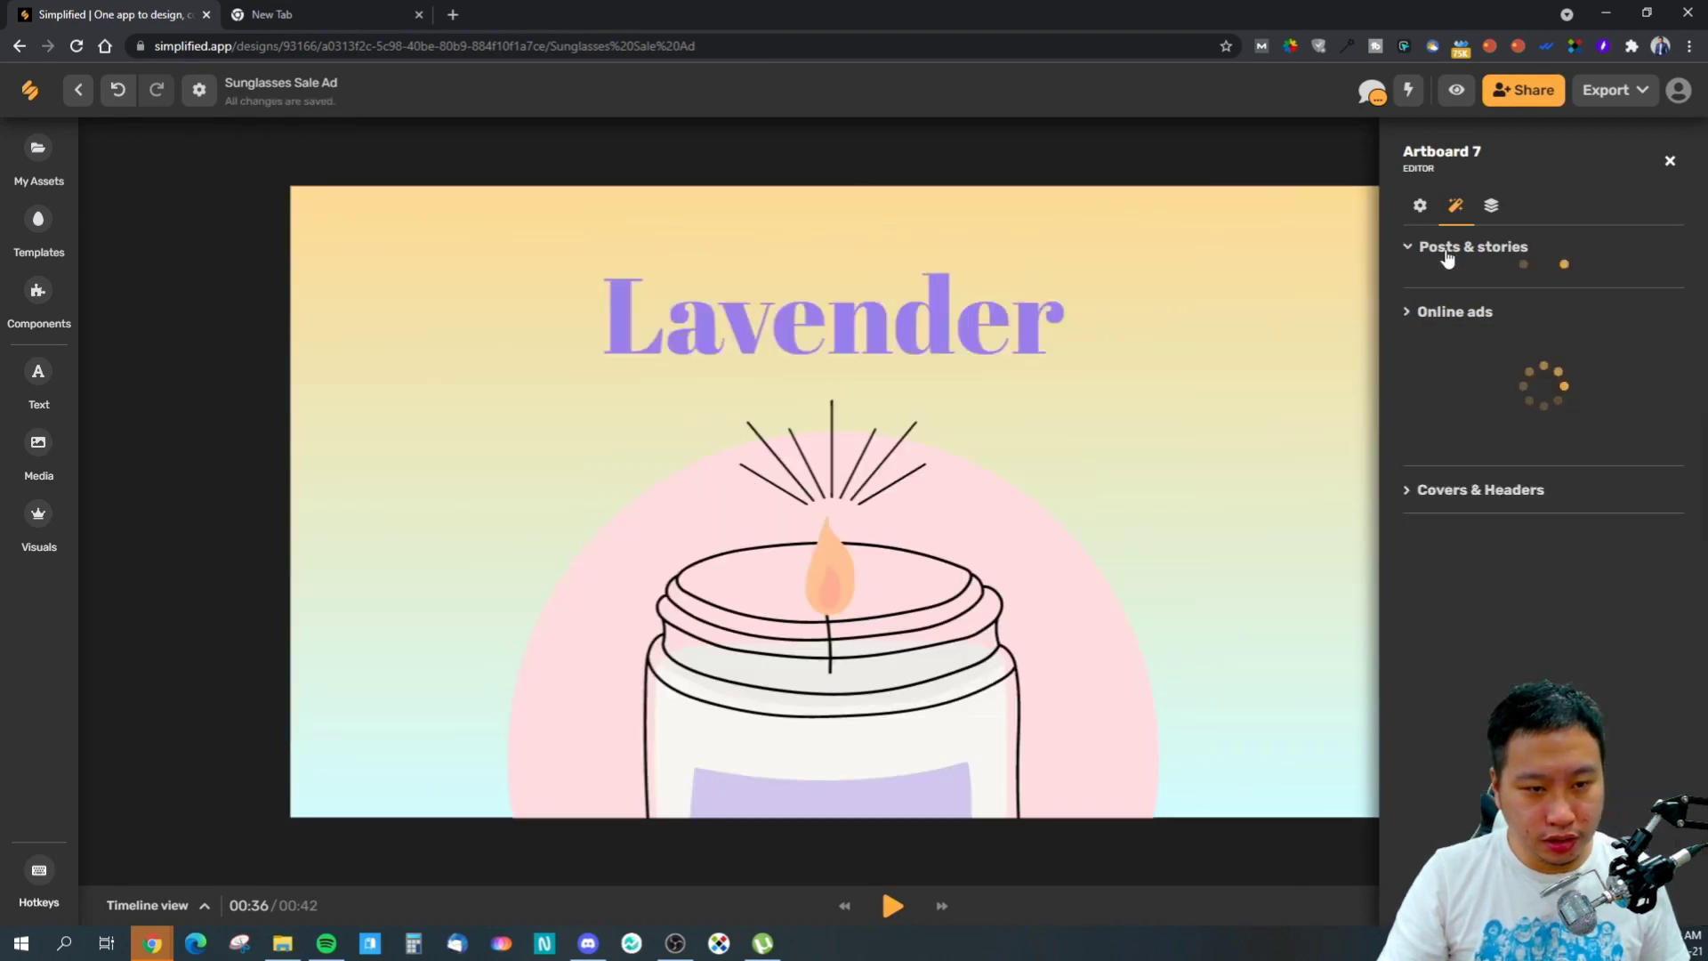
pyautogui.click(1447, 311)
# - Check the artboard's layer list, then open the Lavender heading's full settings and look through its text and gradient options
pyautogui.click(1491, 205)
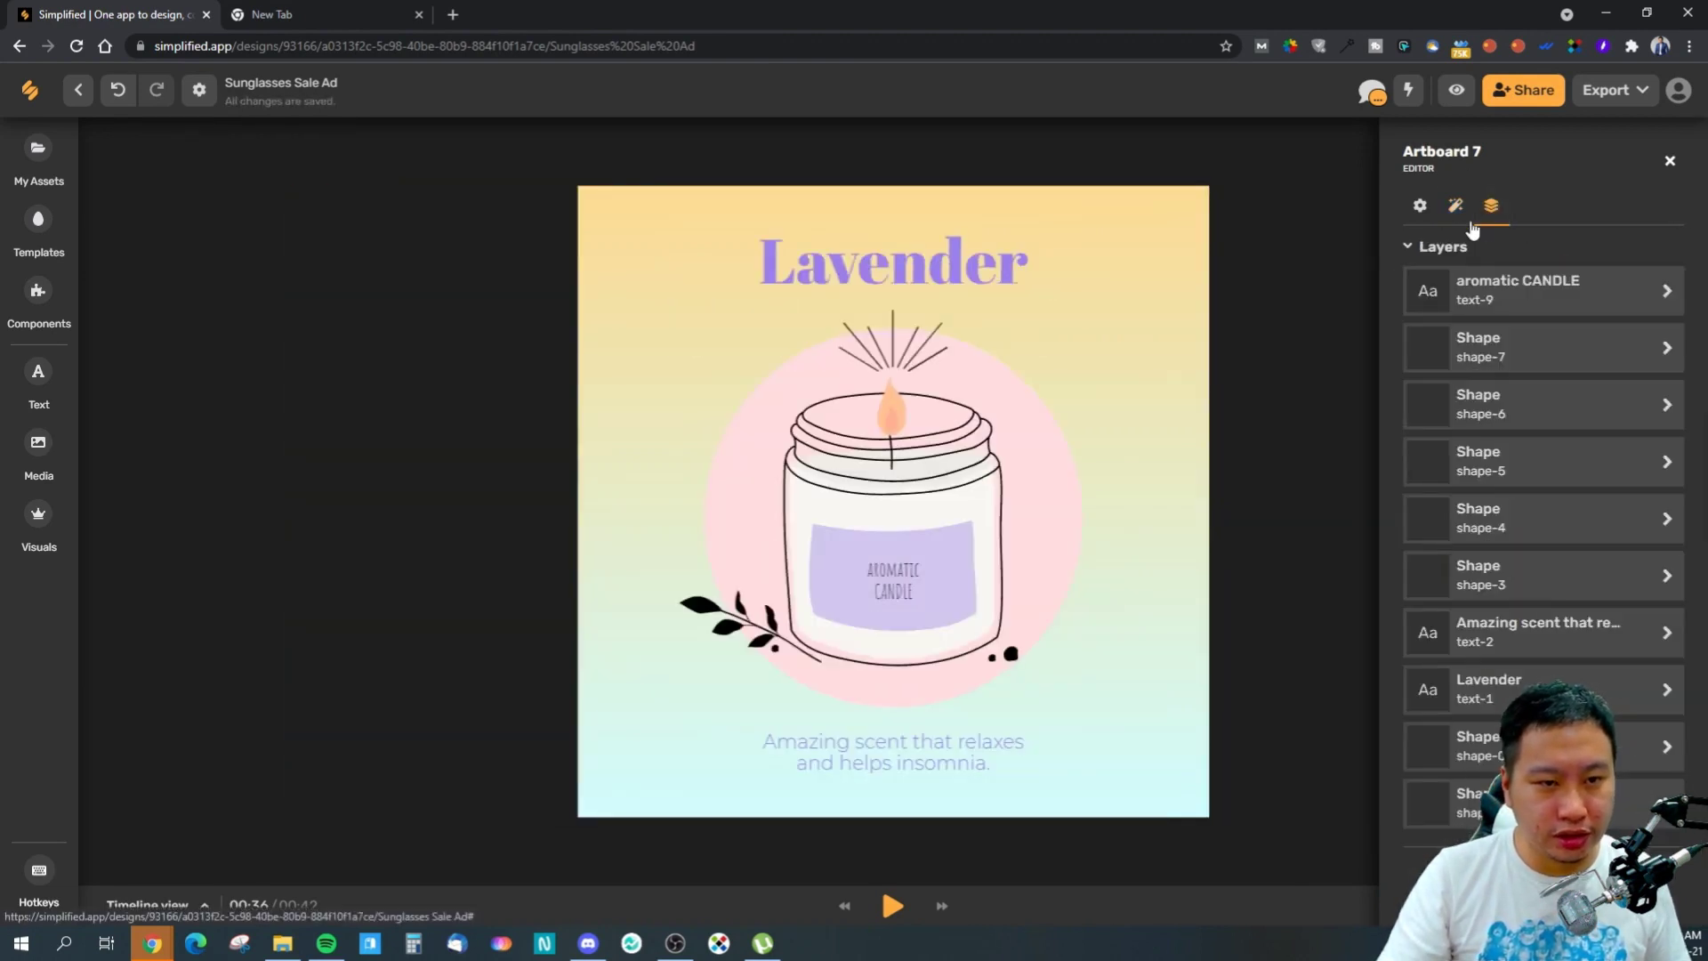
pyautogui.click(1670, 160)
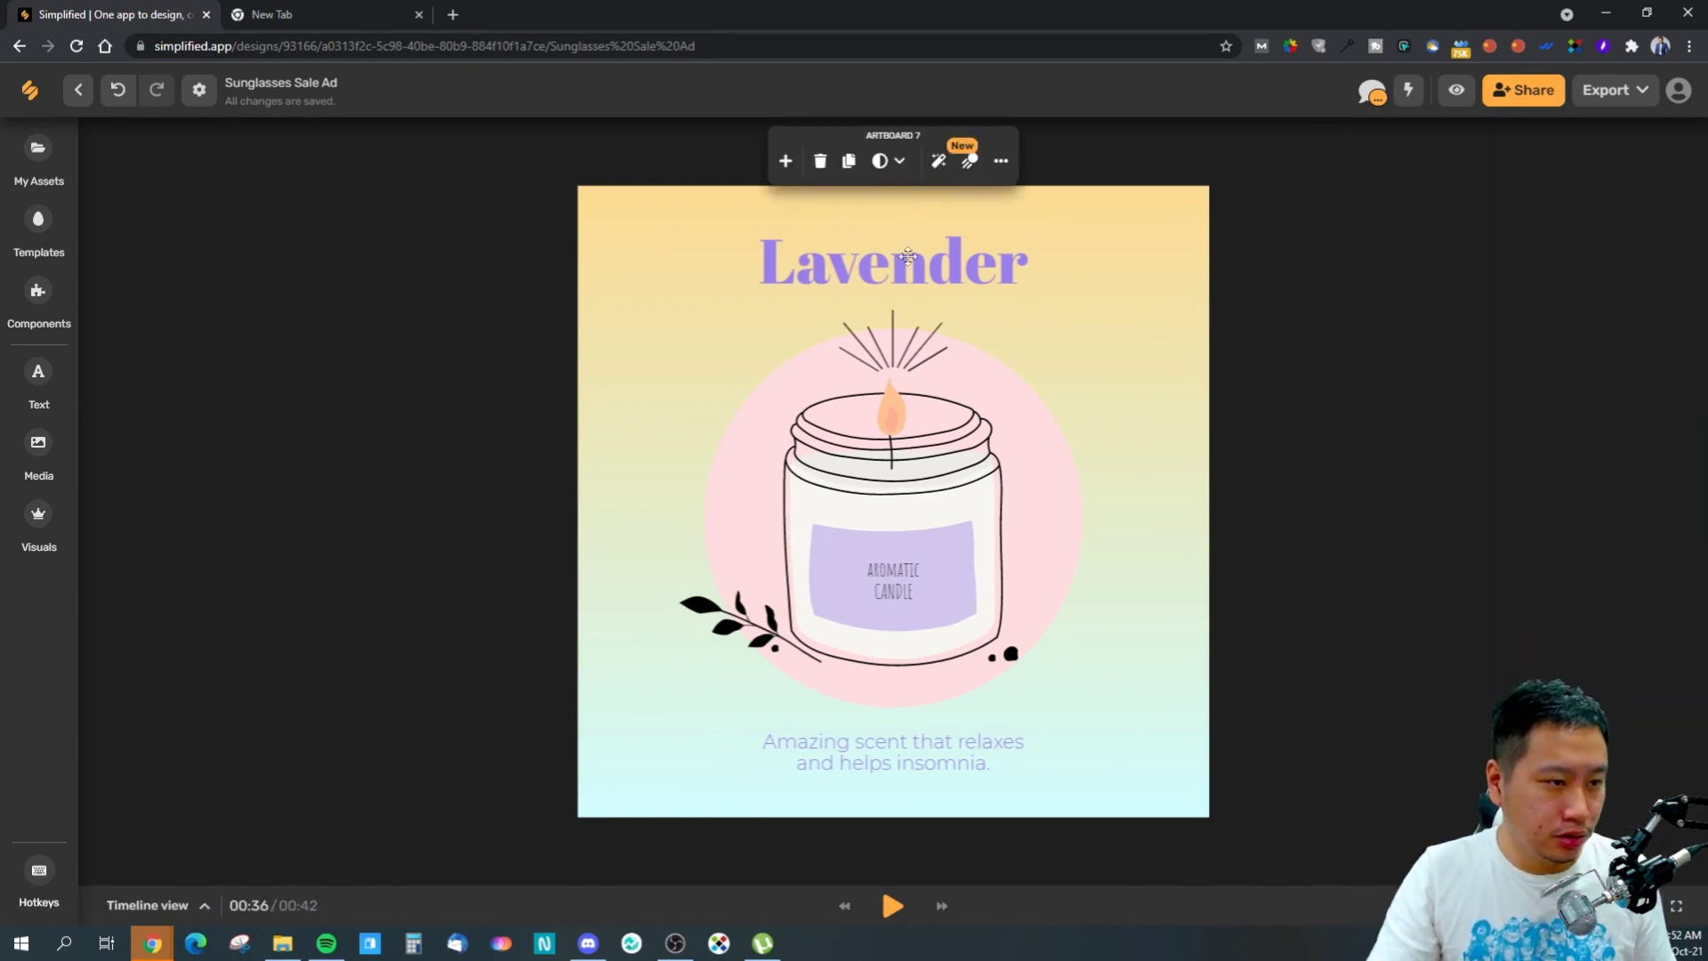
pyautogui.click(983, 249)
pyautogui.click(1230, 169)
pyautogui.click(1263, 162)
pyautogui.scroll(-1, 1440, 530)
pyautogui.scroll(-3, 1439, 530)
pyautogui.scroll(5, 1439, 530)
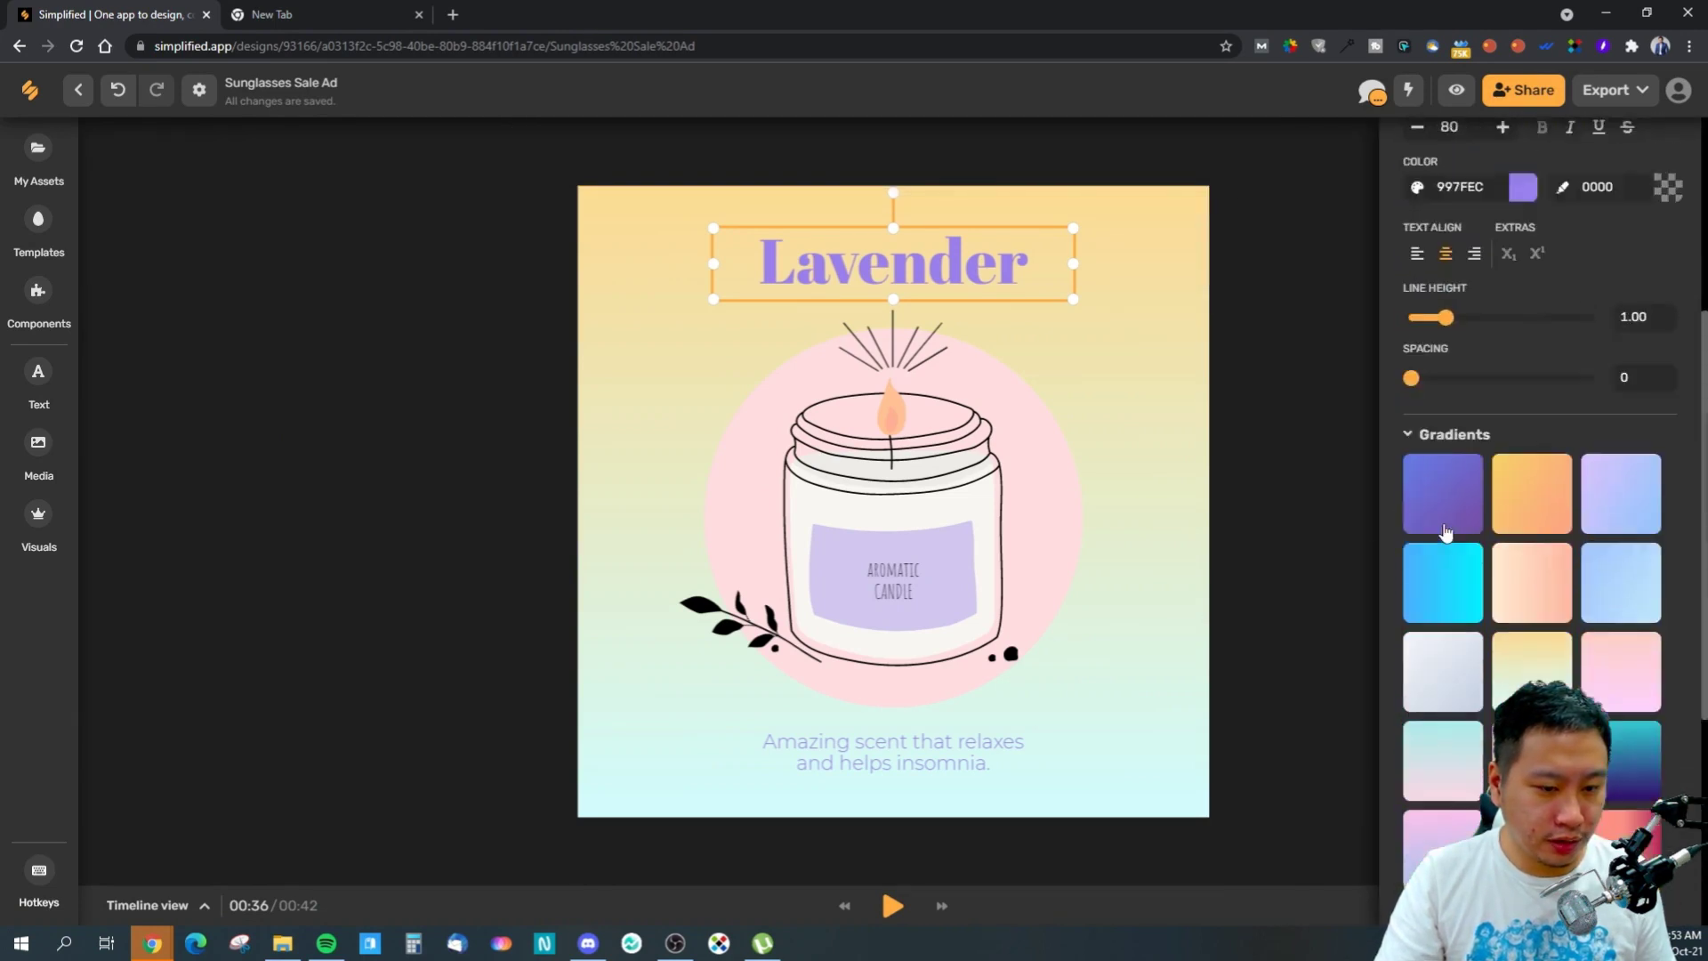
# - Browse the visuals library's icon categories, including People and Christmas, and check its brand logos
pyautogui.click(338, 494)
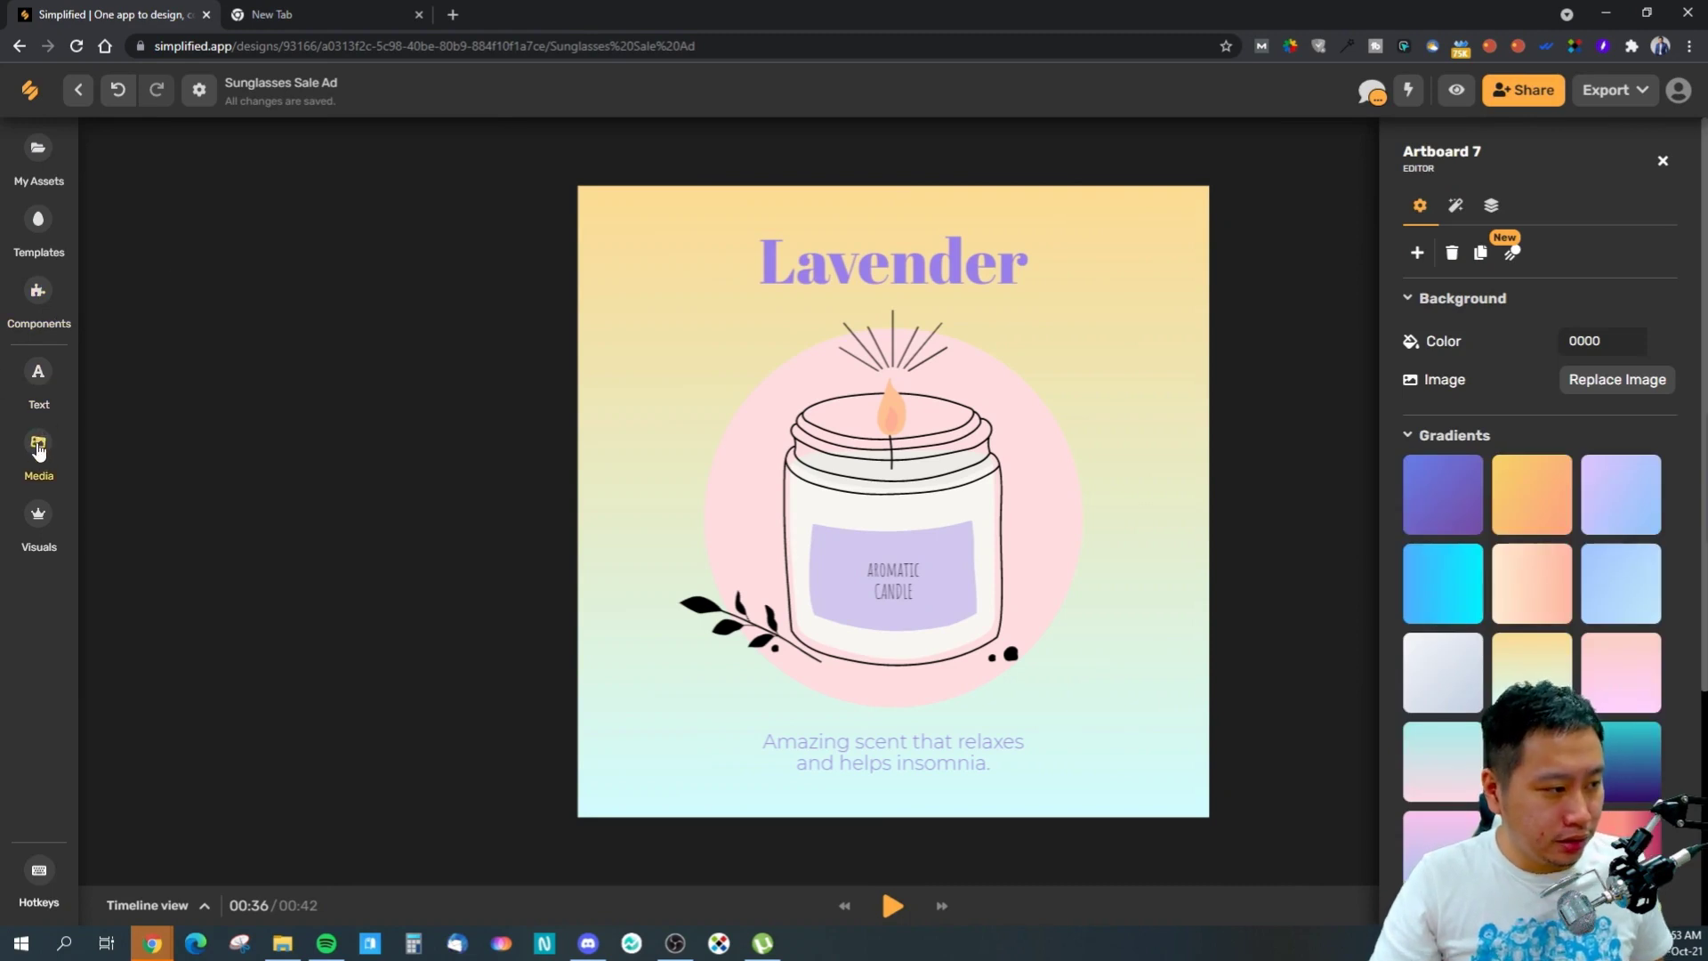
pyautogui.click(37, 513)
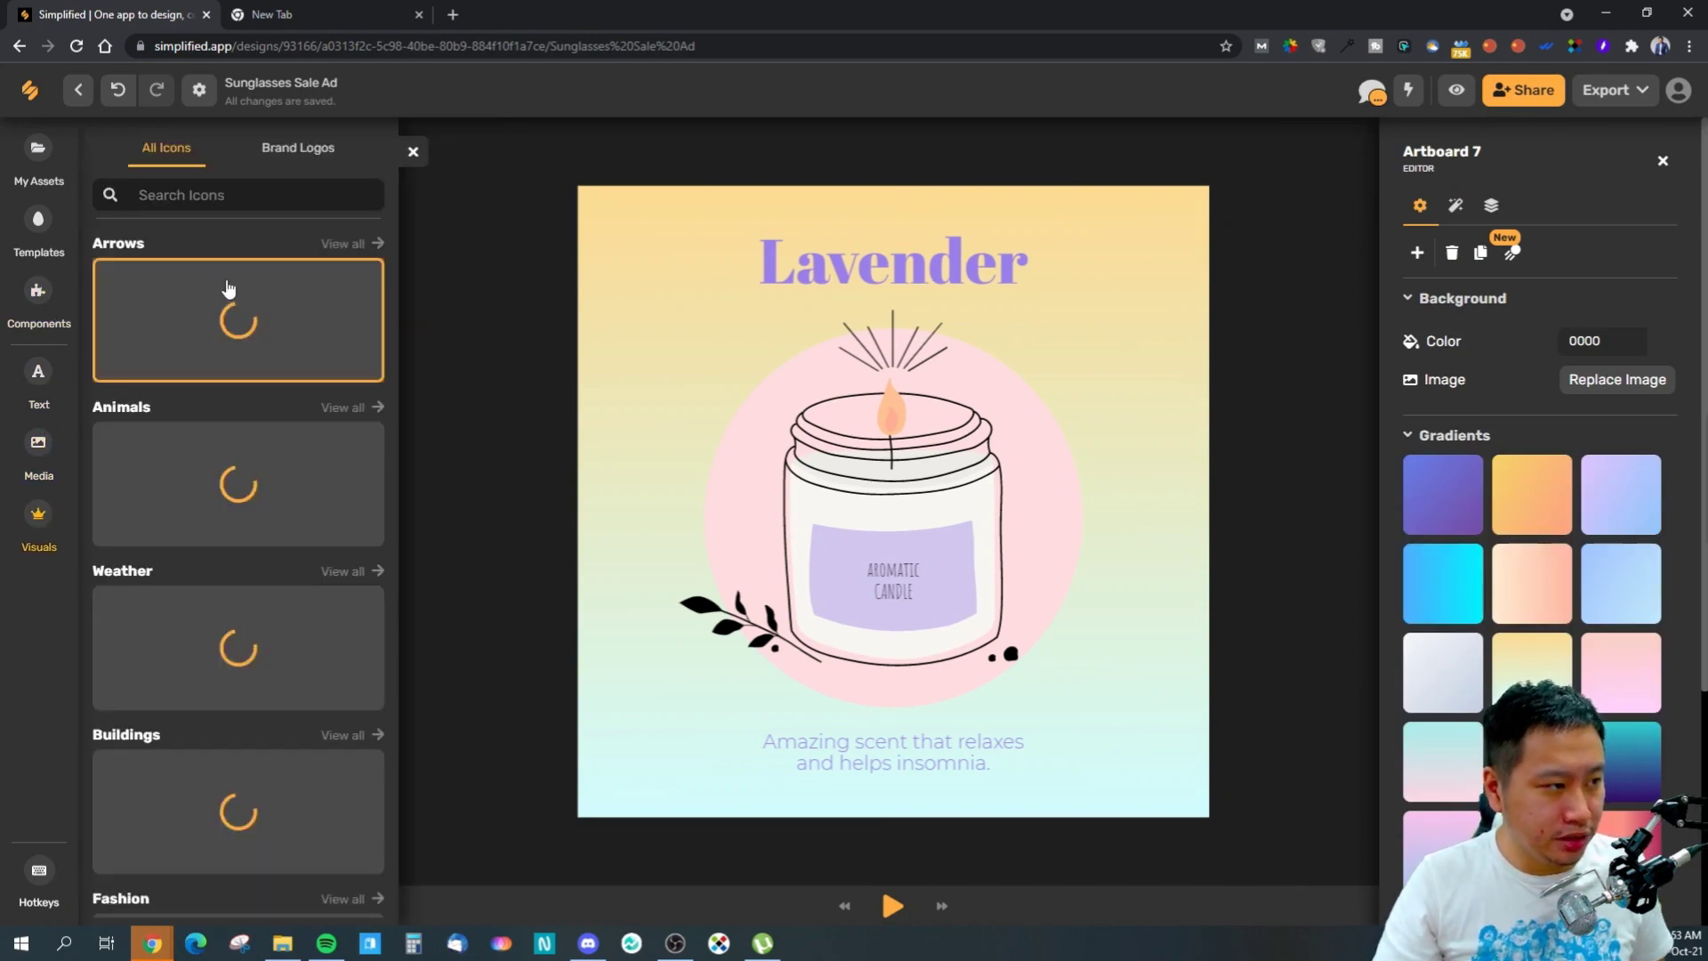
pyautogui.scroll(-12, 286, 580)
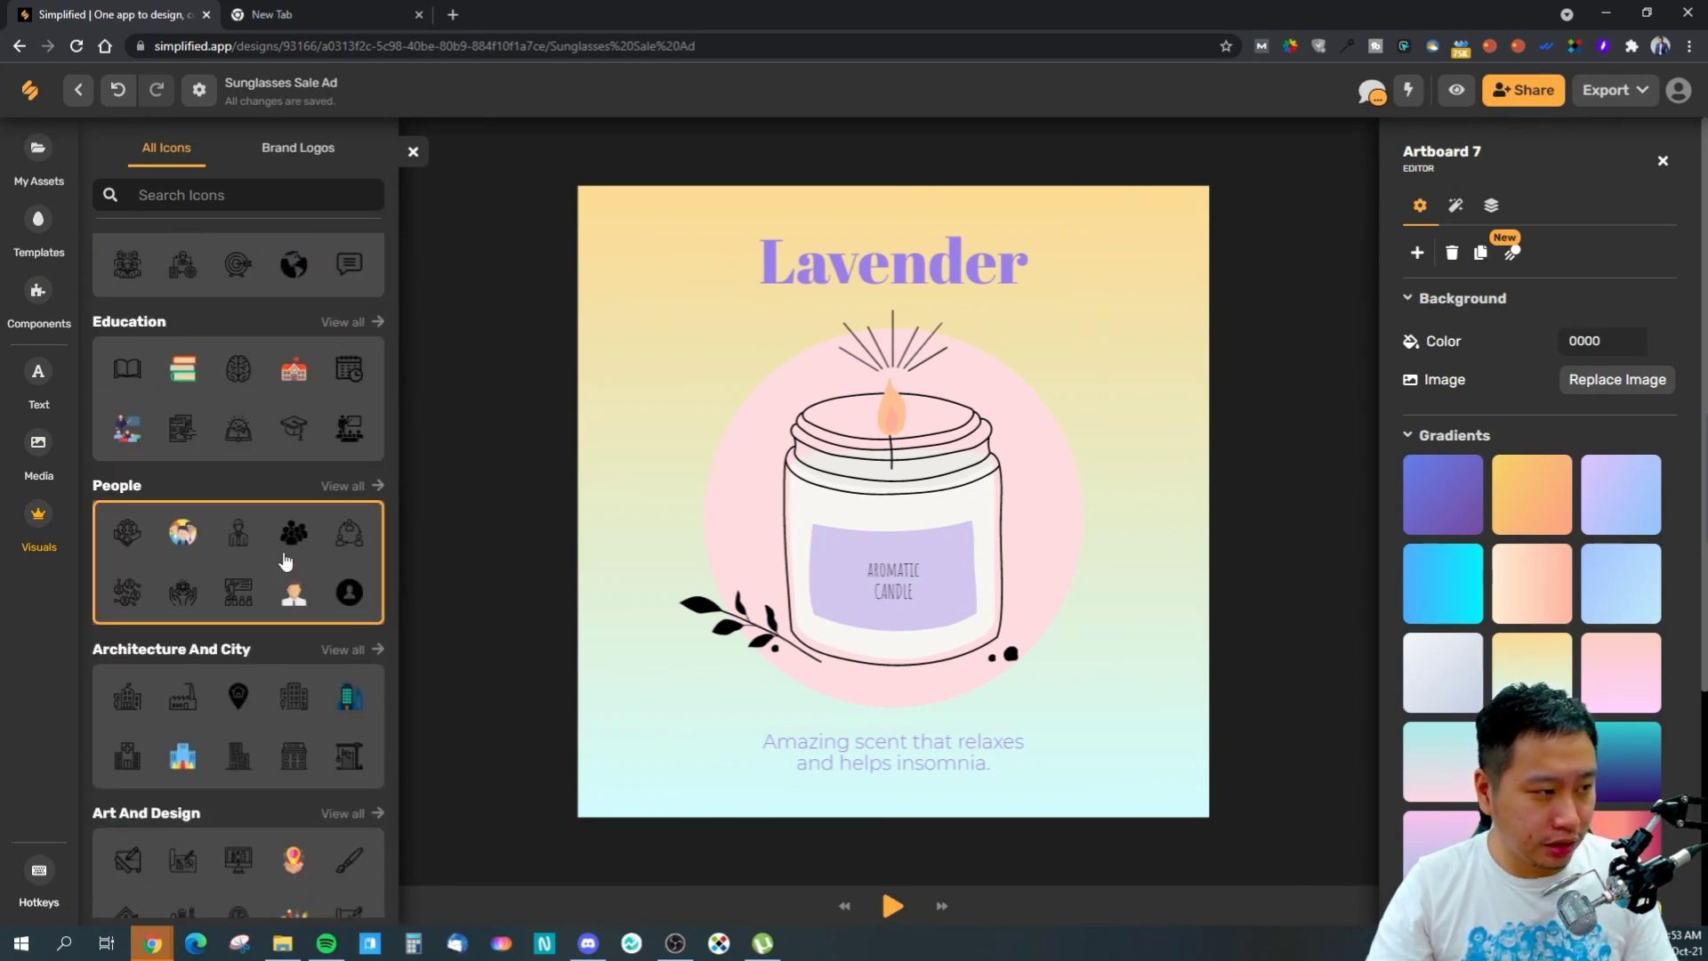
pyautogui.scroll(-12, 222, 529)
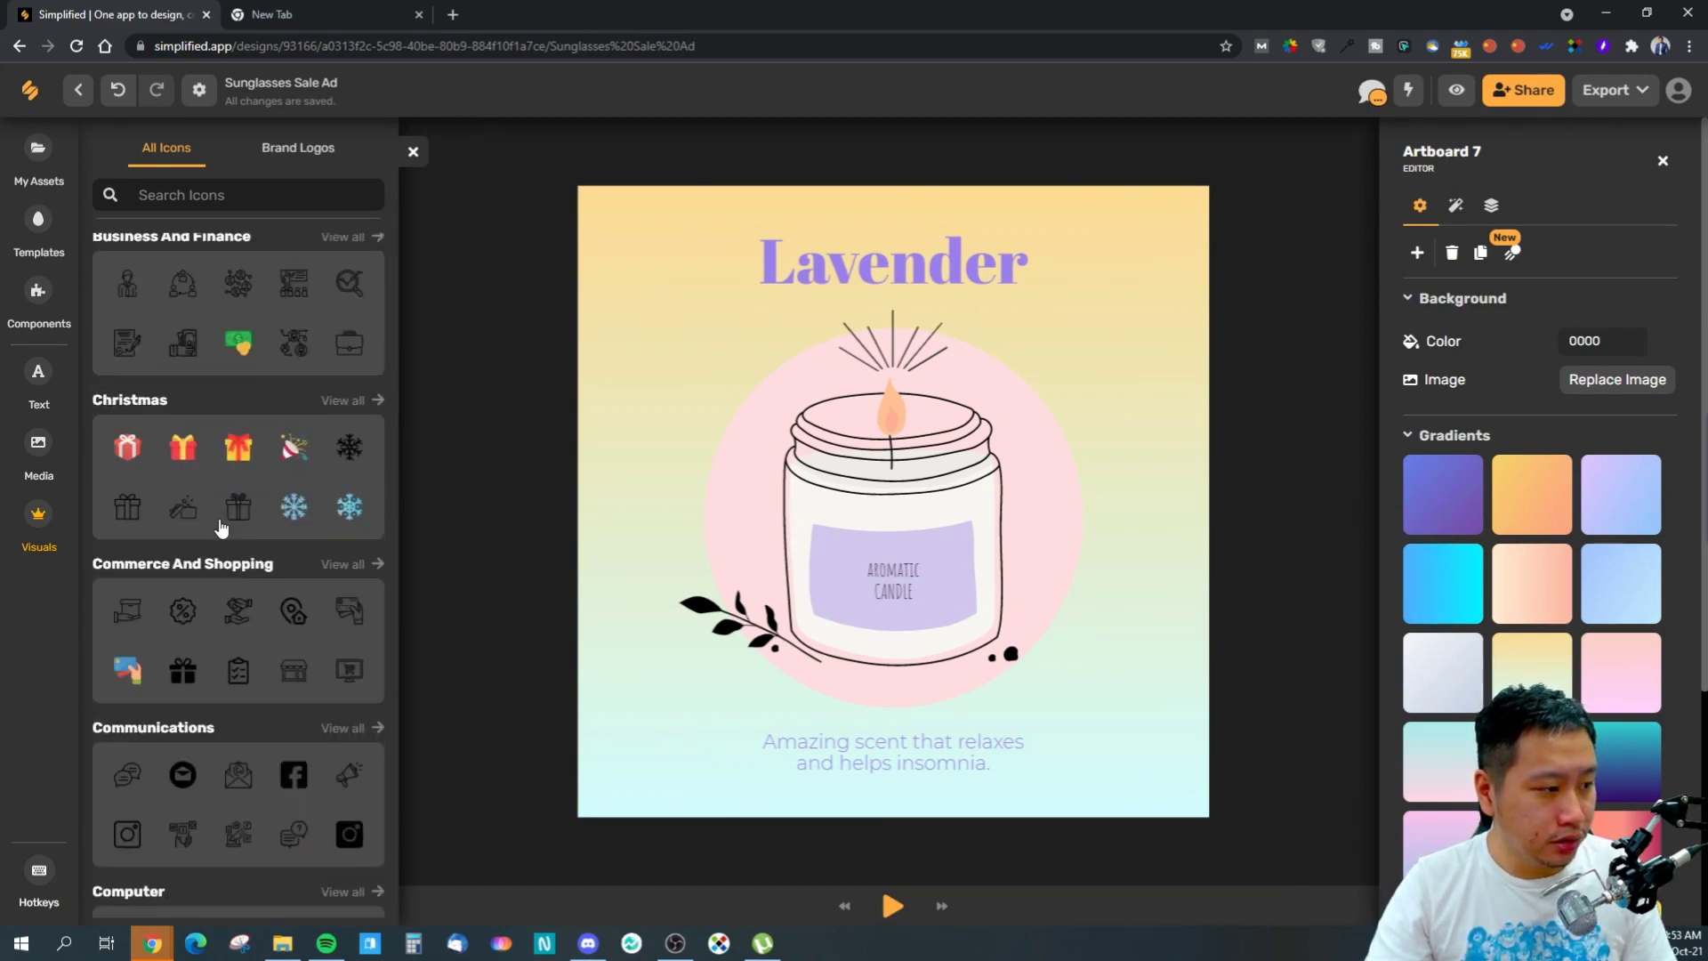
pyautogui.click(298, 148)
pyautogui.click(167, 148)
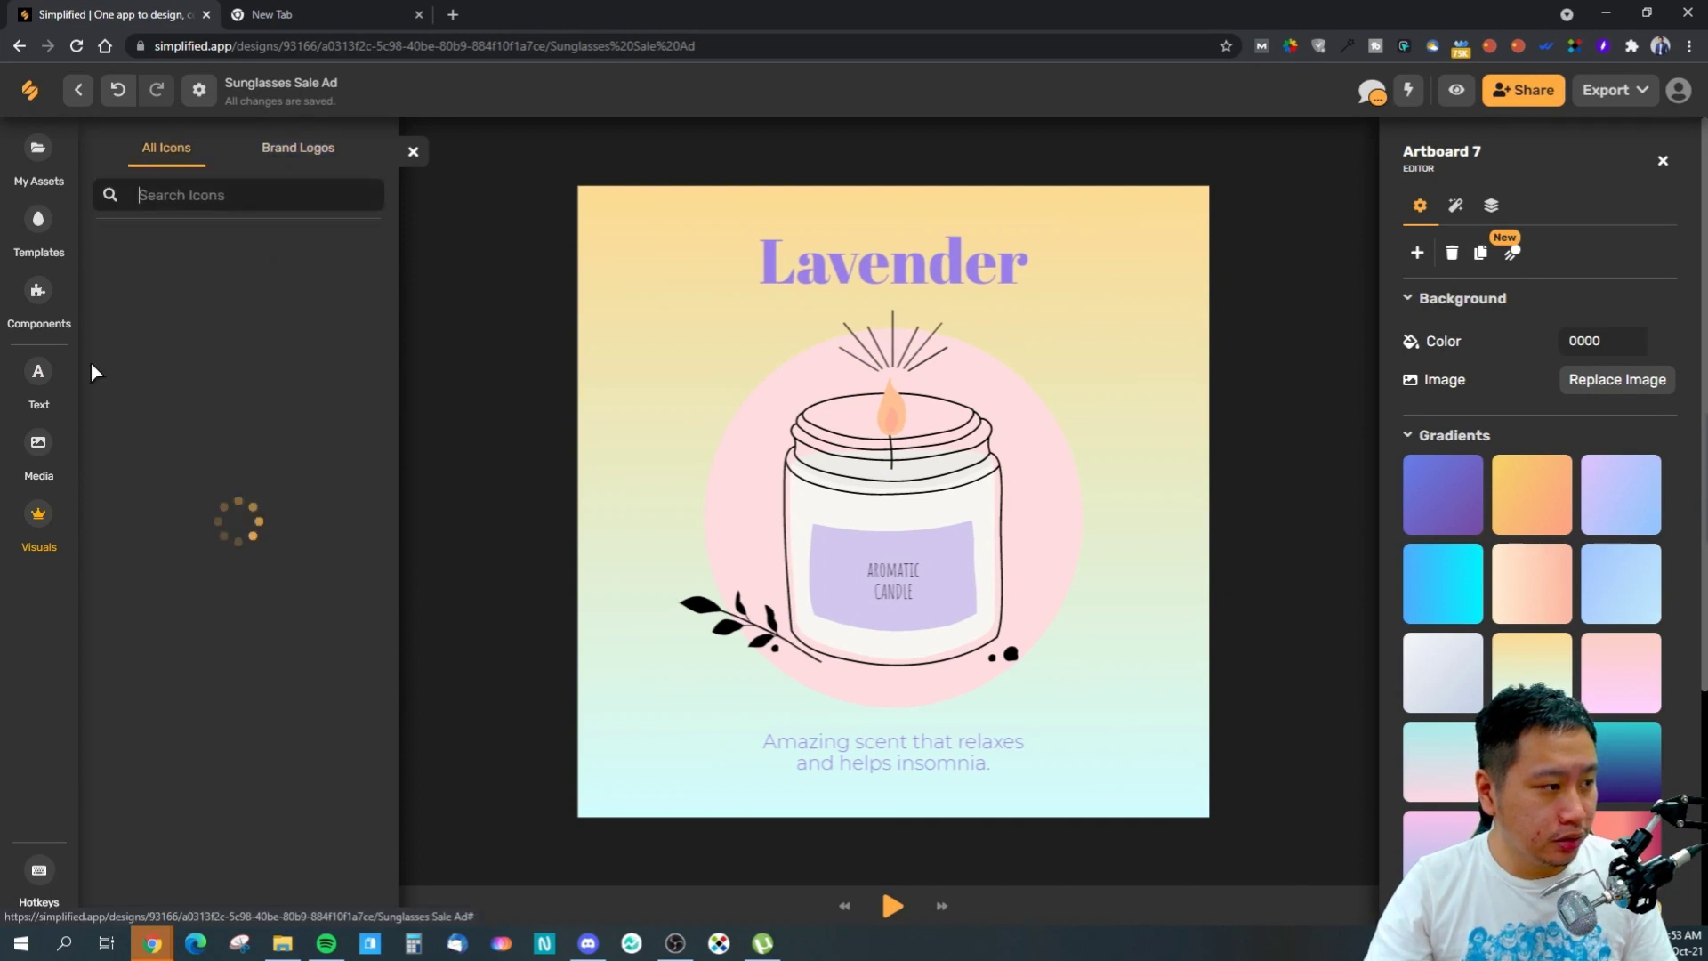
# - Add the boots photo from the image library to the artboard, then delete it
pyautogui.click(38, 449)
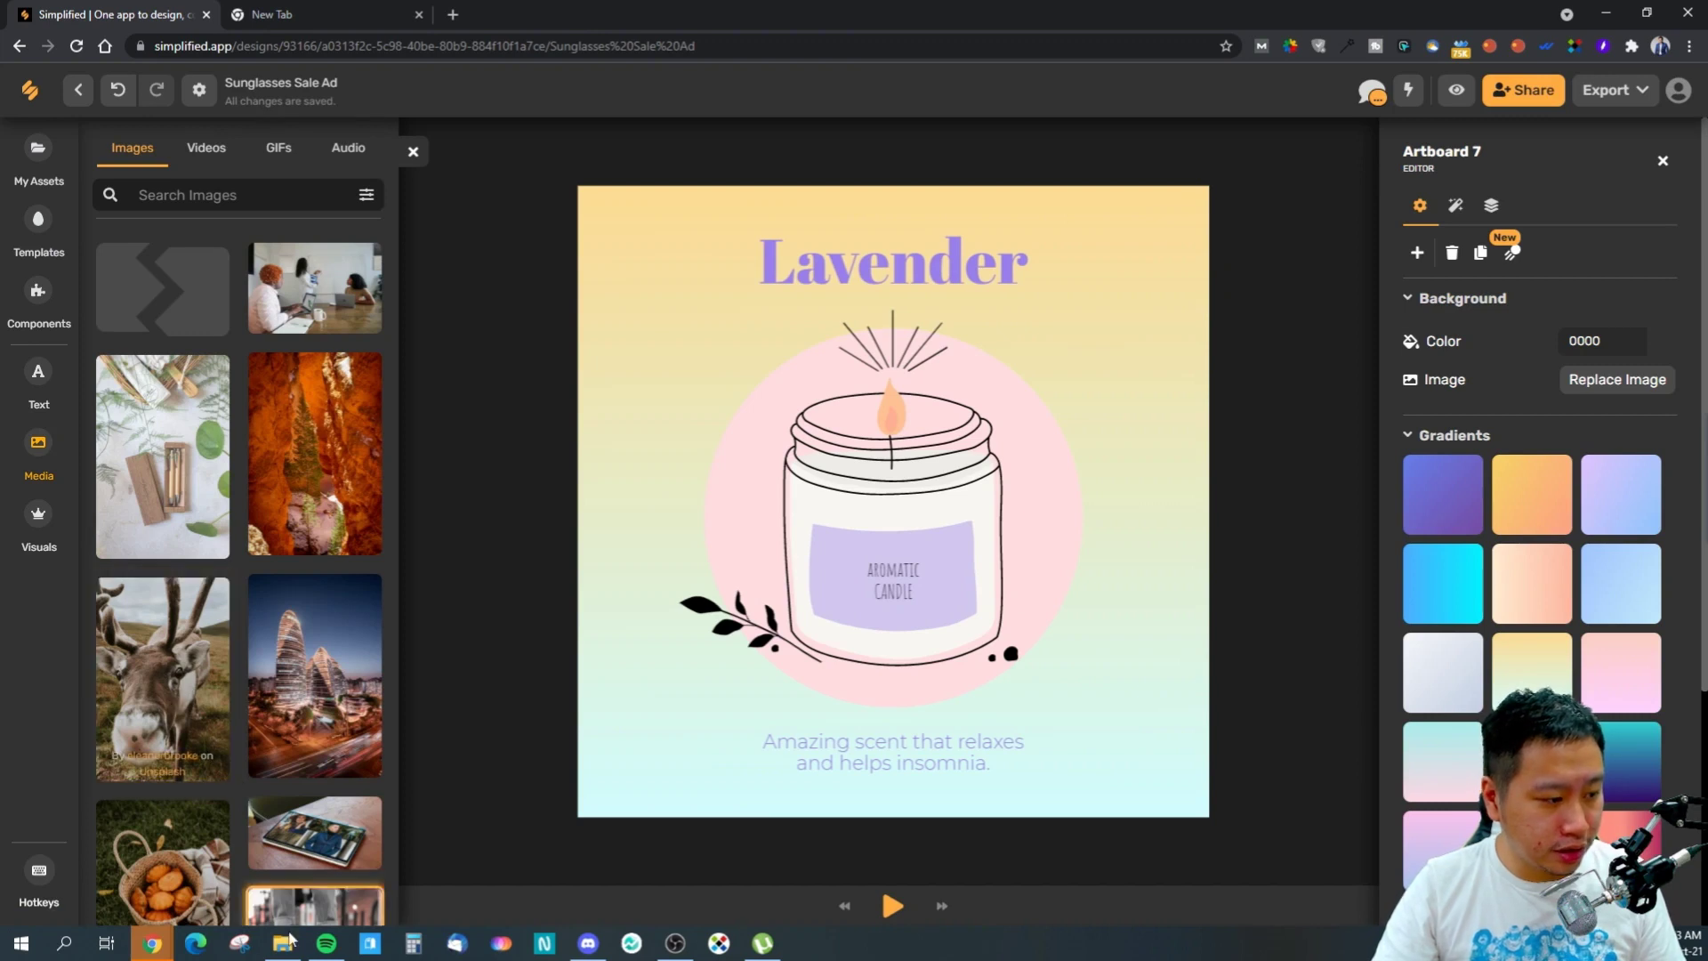
pyautogui.click(326, 930)
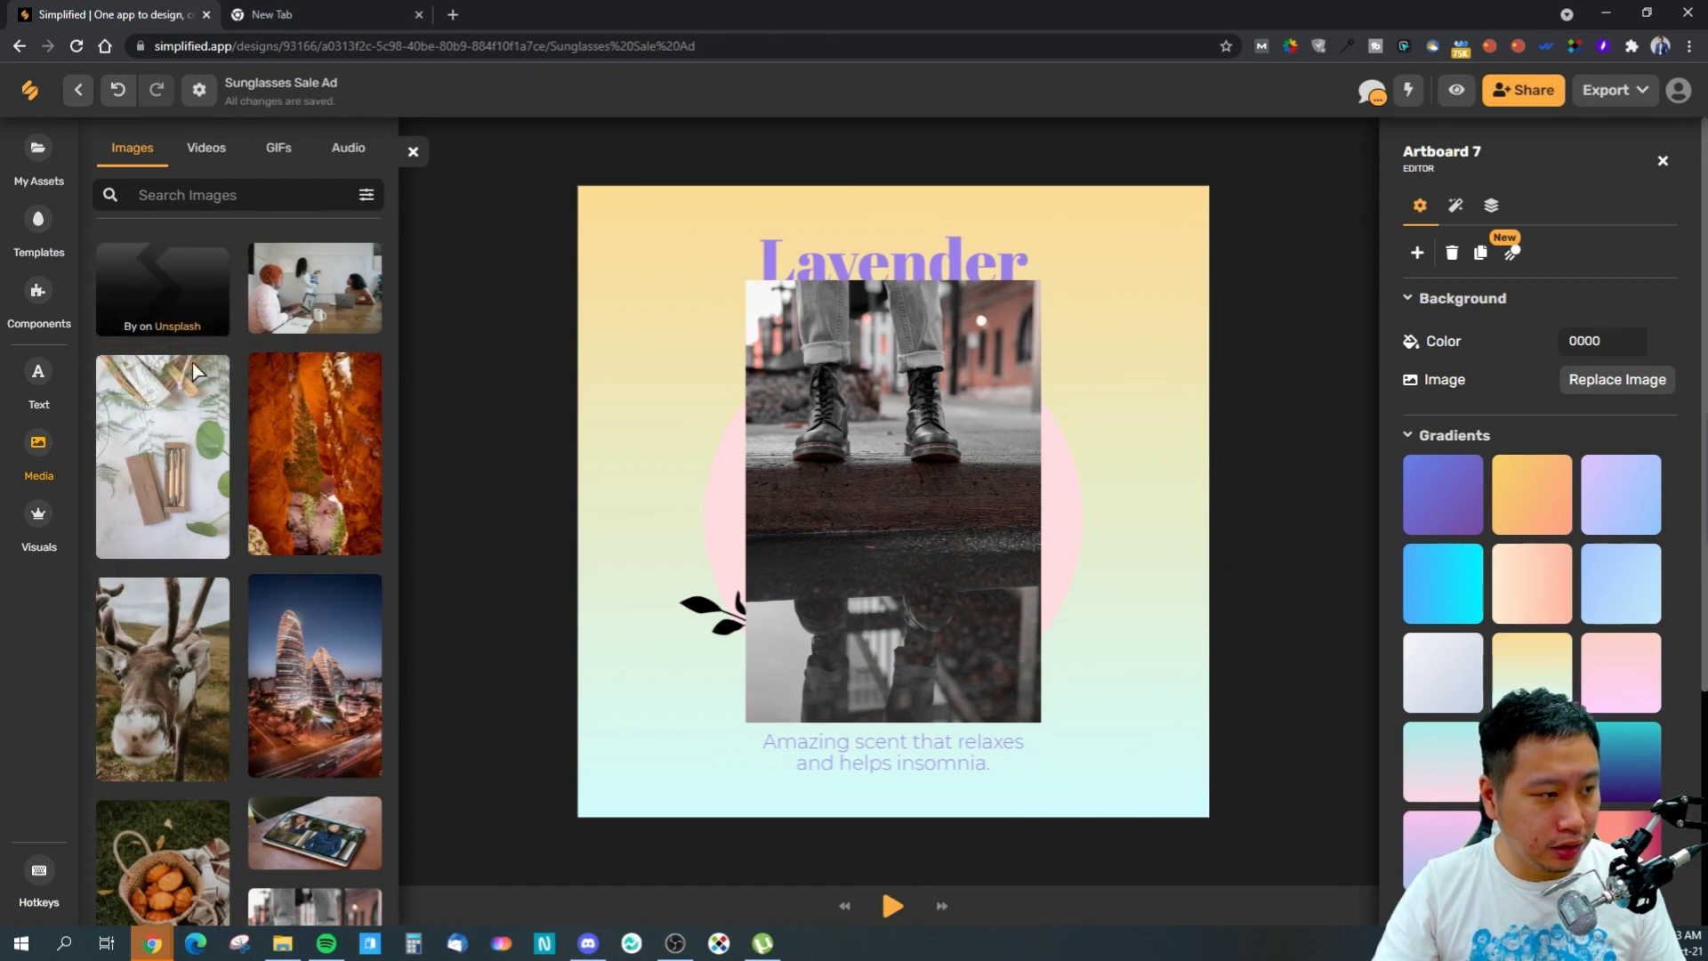
pyautogui.click(927, 500)
pyautogui.press('Delete')
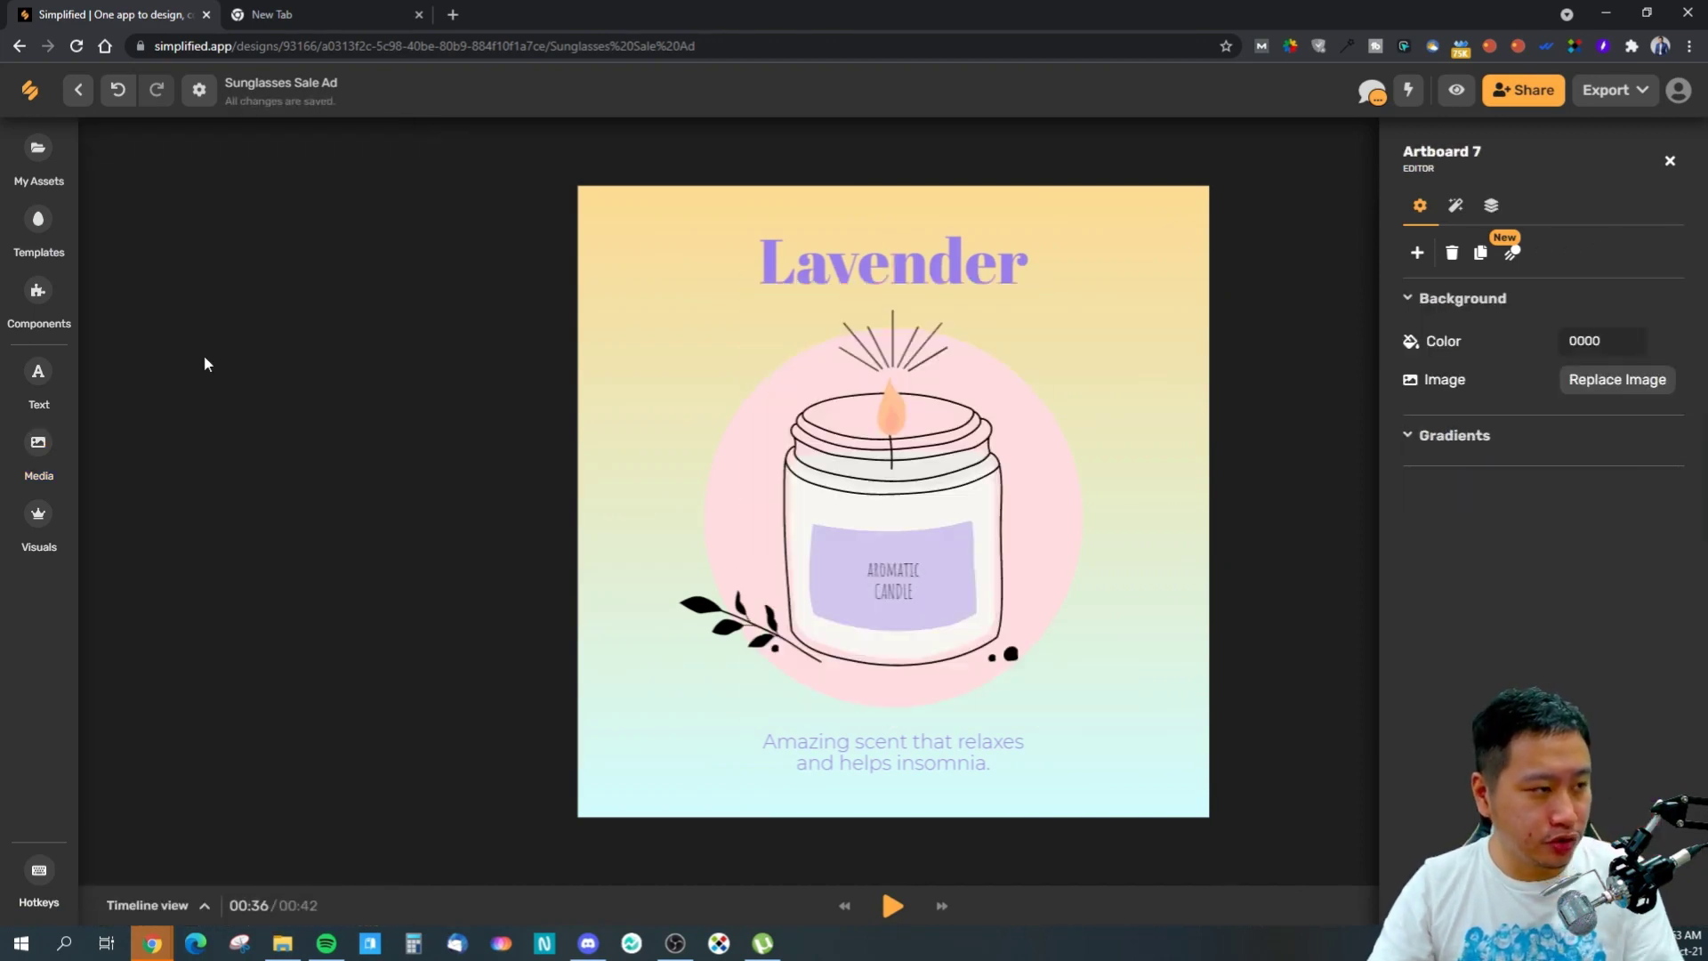
# - Add a photo text element to the artboard and move it just below the Lavender heading, over to its right
pyautogui.click(39, 450)
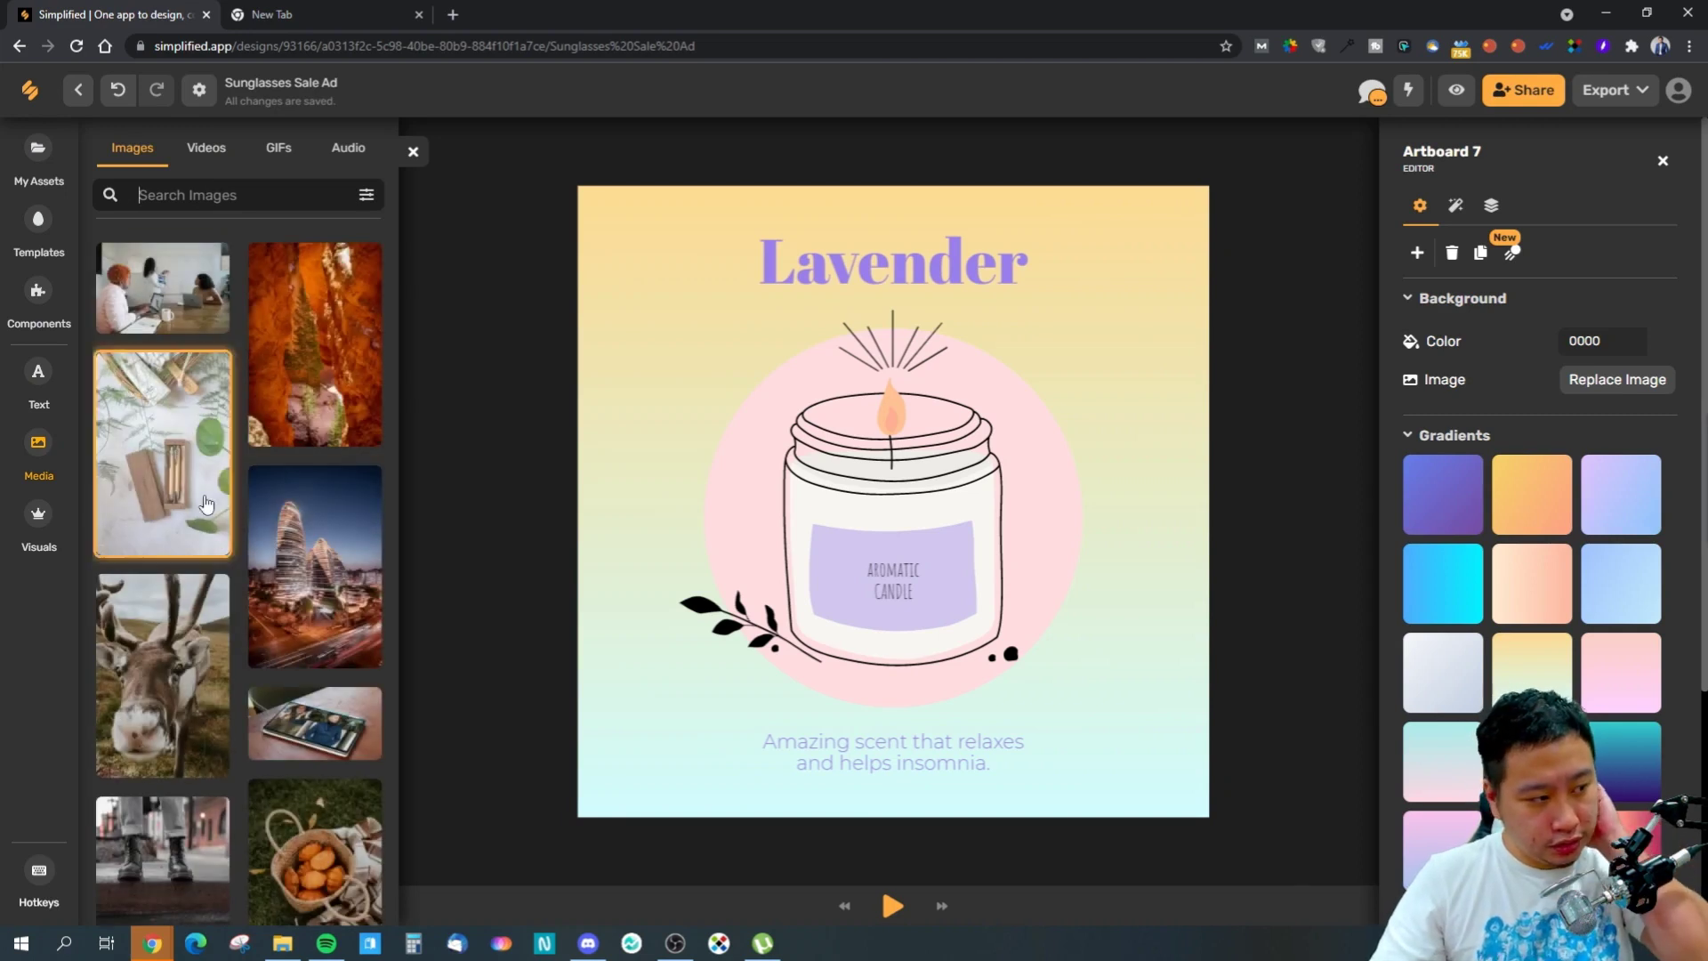
pyautogui.click(11, 379)
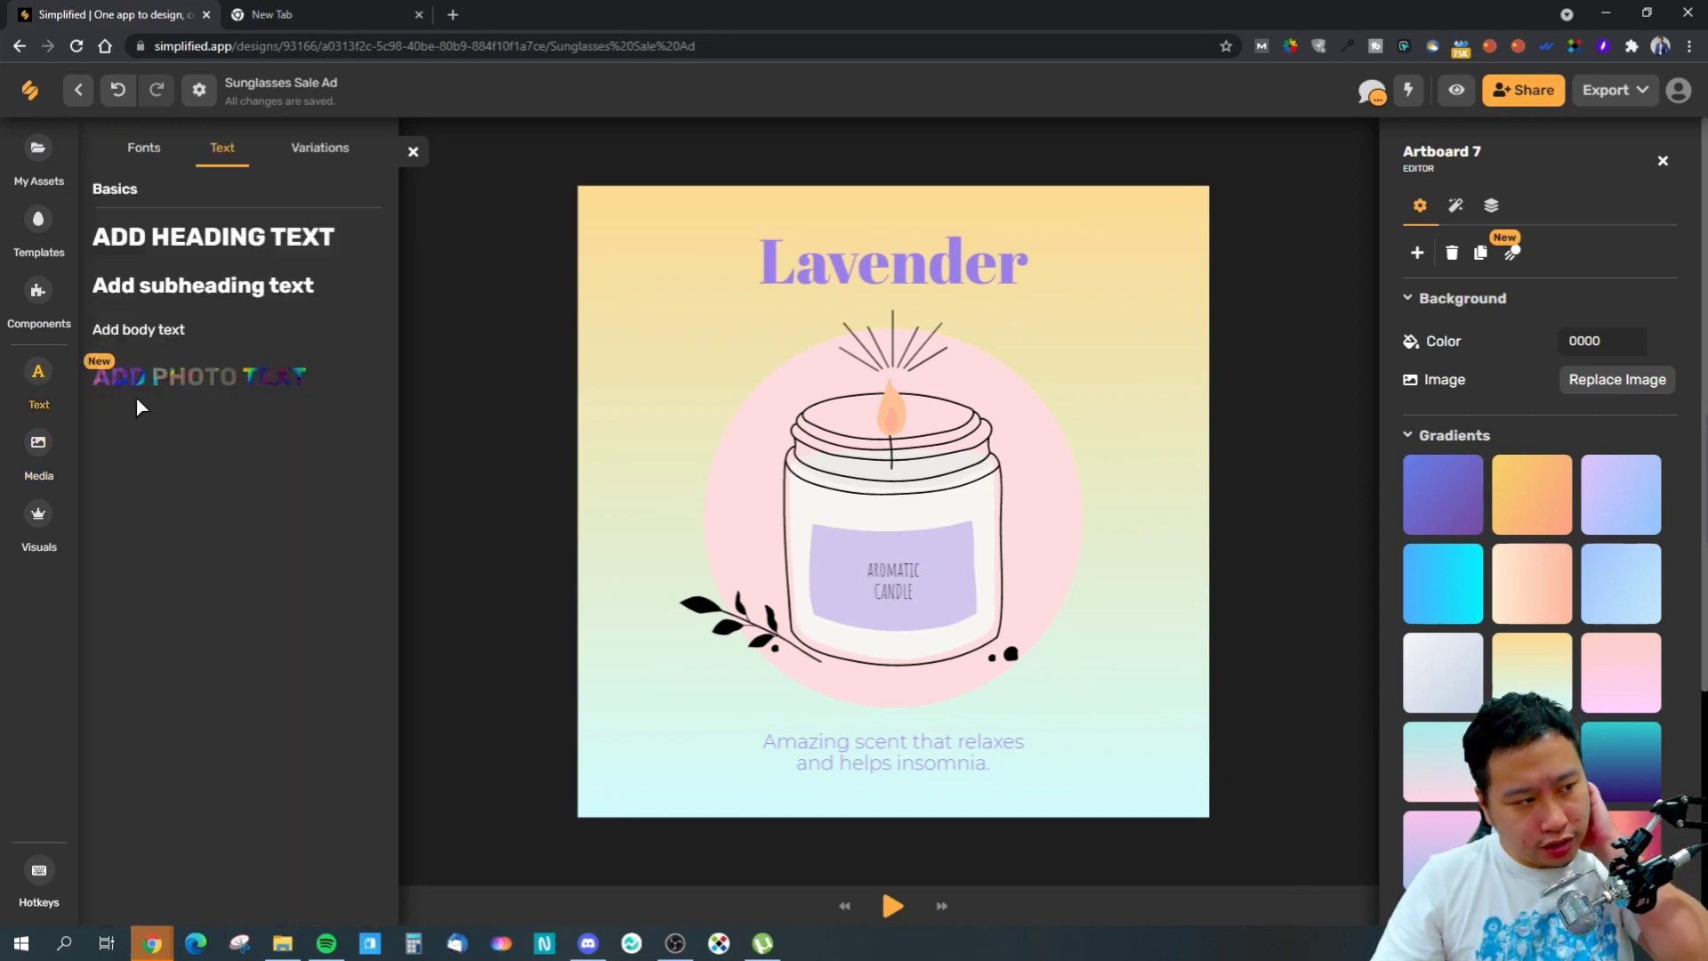
pyautogui.click(204, 381)
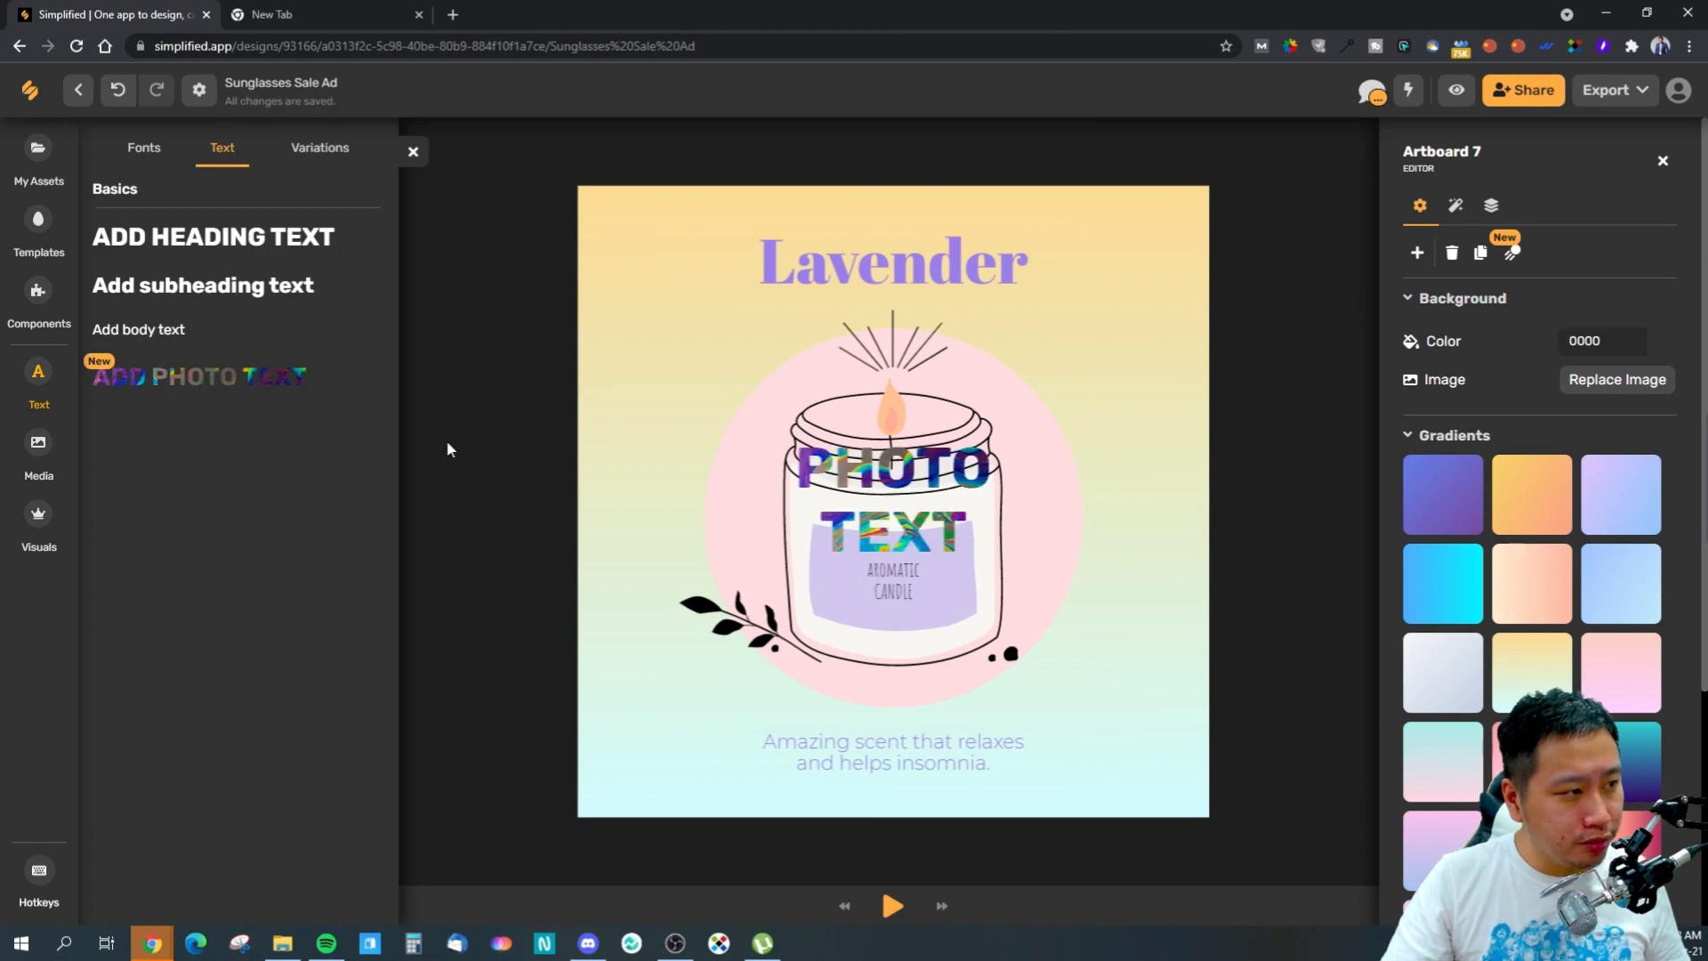
pyautogui.moveTo(883, 476); pyautogui.dragTo(795, 367)
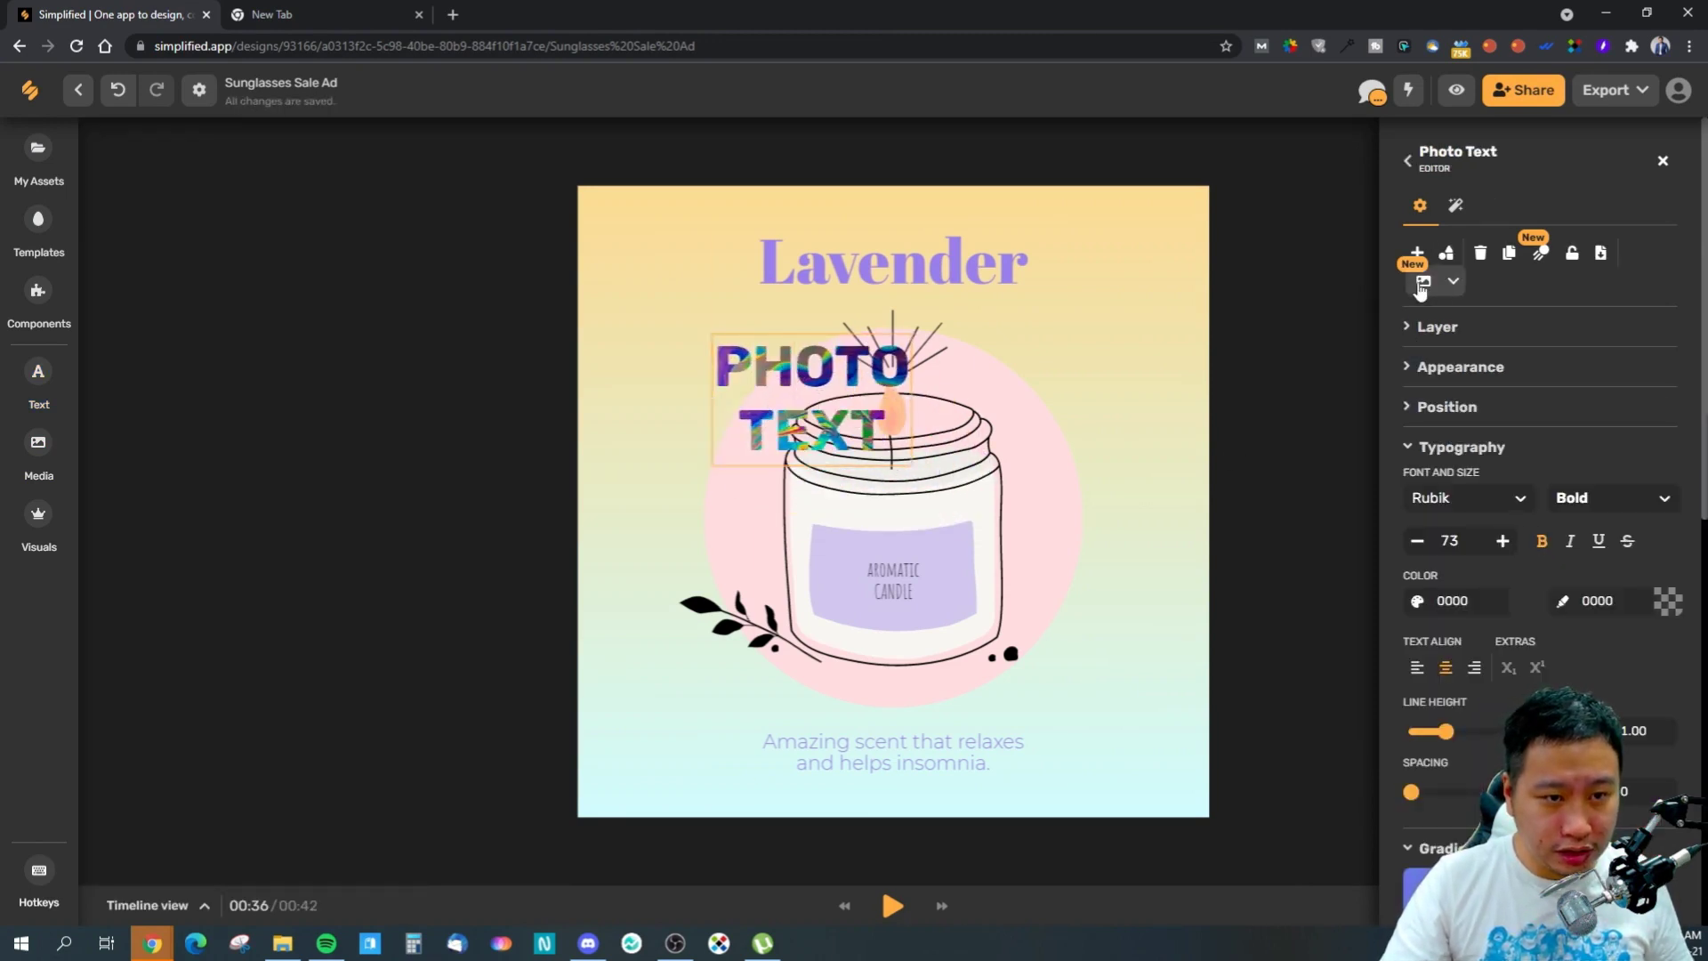
pyautogui.moveTo(876, 366); pyautogui.dragTo(1068, 325)
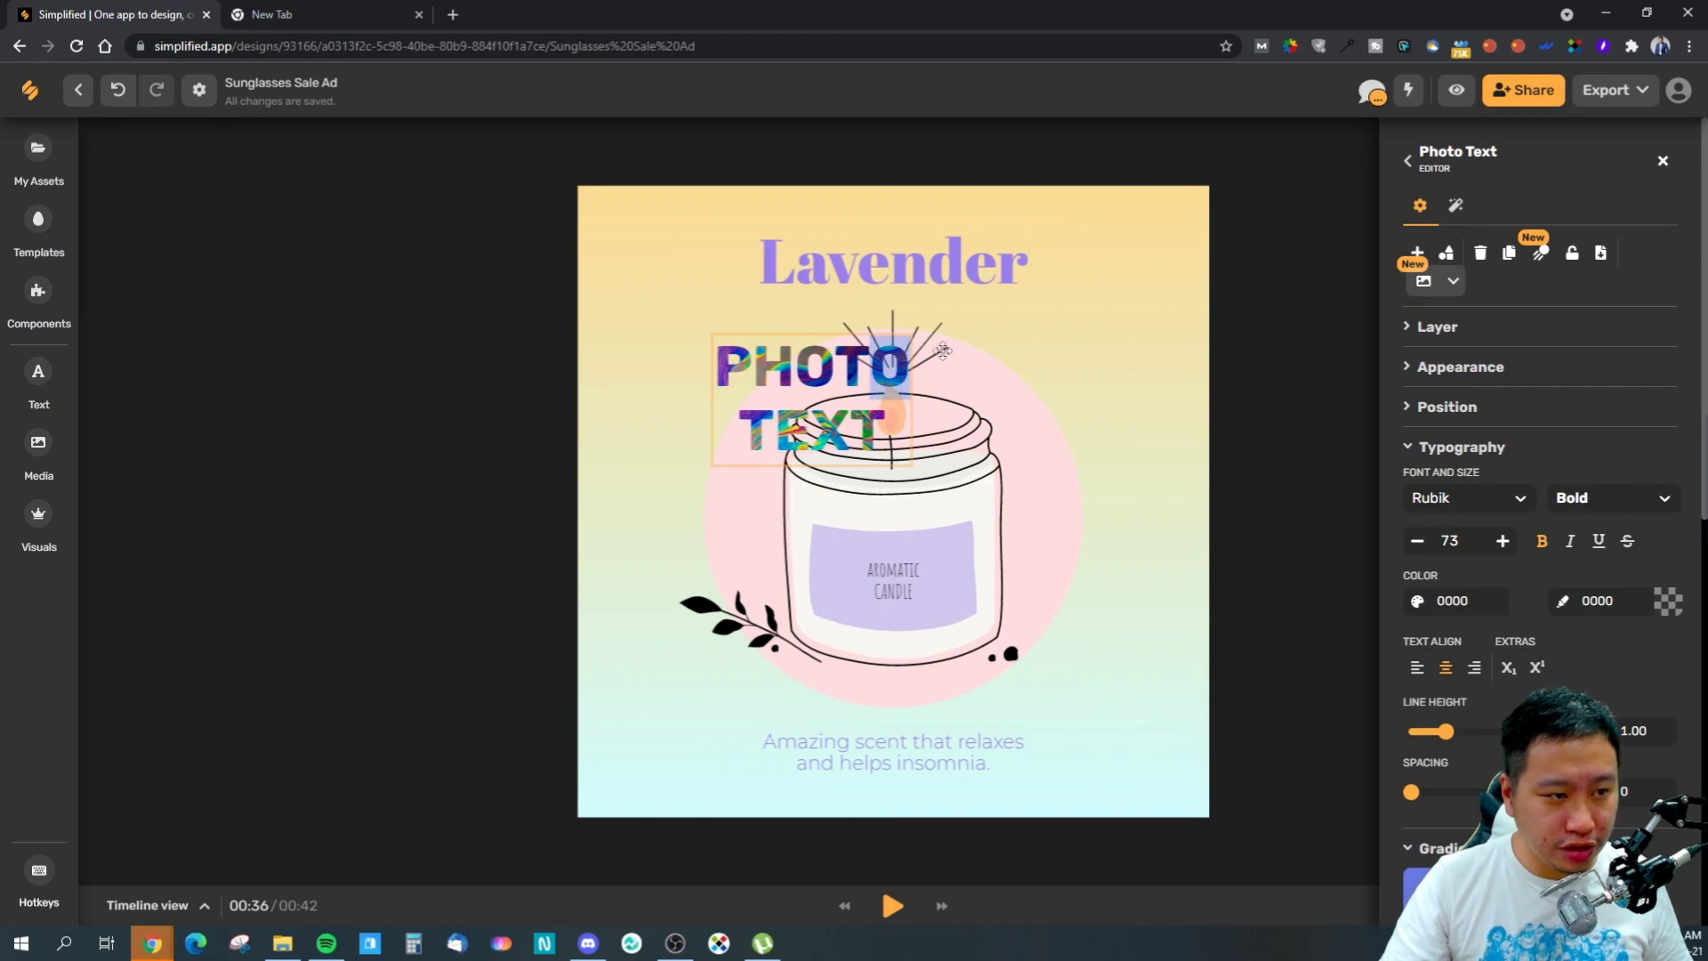
pyautogui.click(929, 283)
pyautogui.click(749, 374)
pyautogui.moveTo(763, 366); pyautogui.dragTo(1003, 317)
# - Replace the photo text's mask image with the orange canyon, the city skyline and the reindeer photo in turn
pyautogui.click(1441, 283)
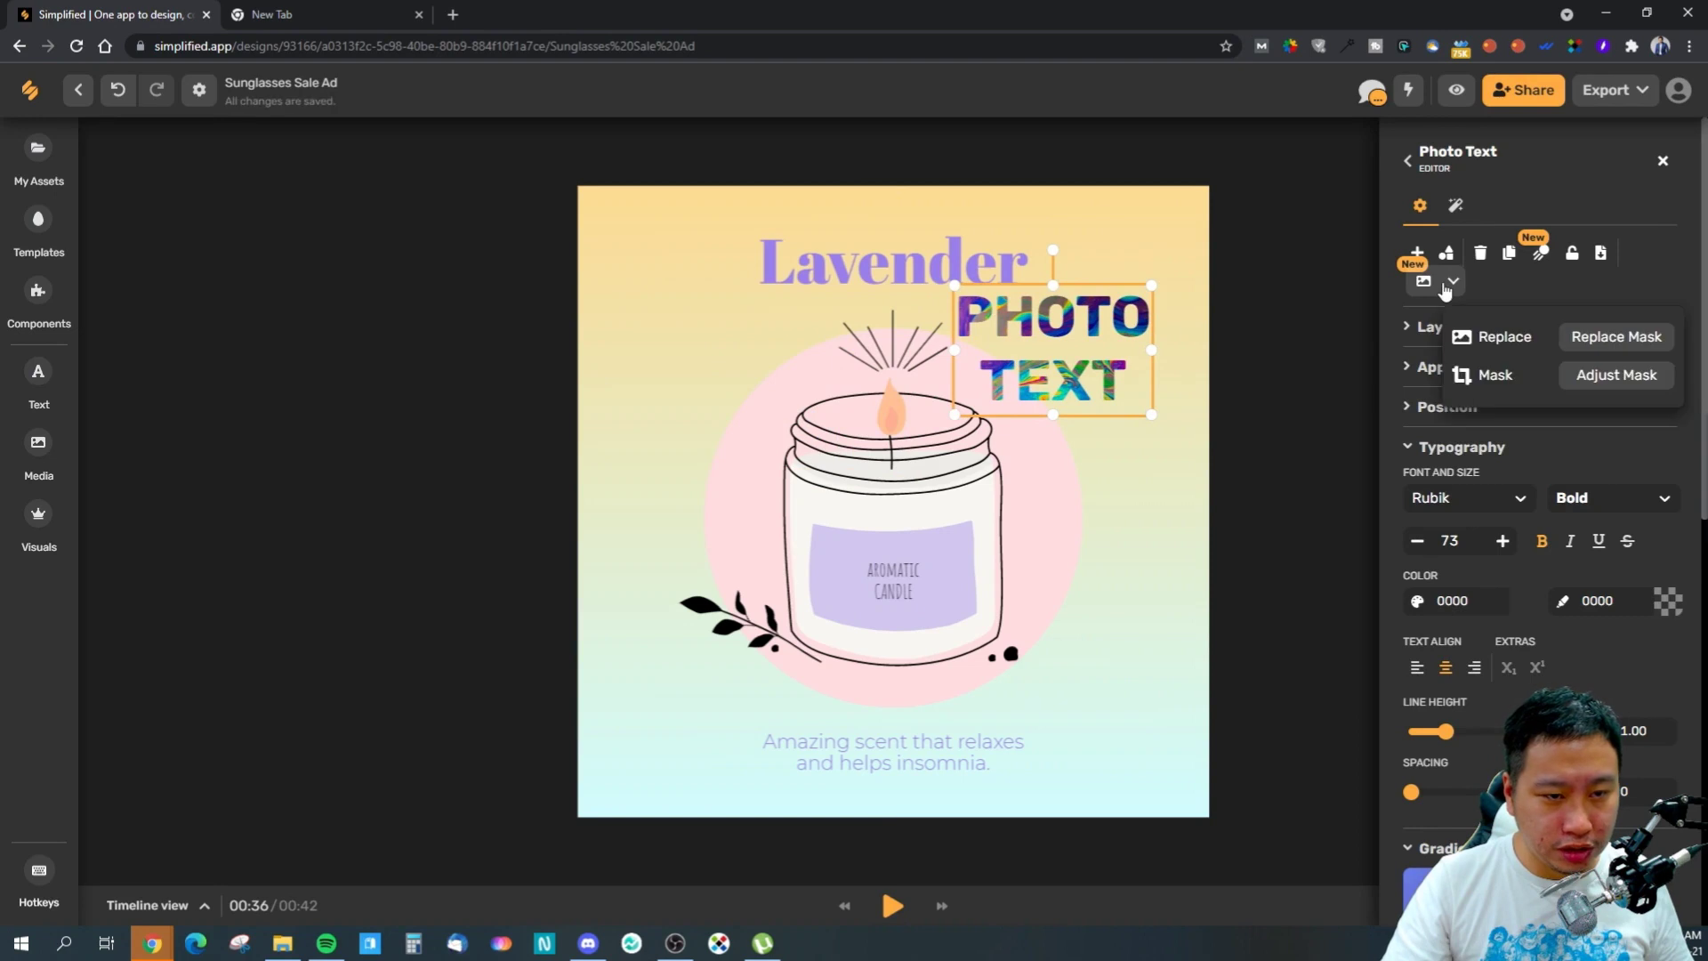
pyautogui.click(1600, 345)
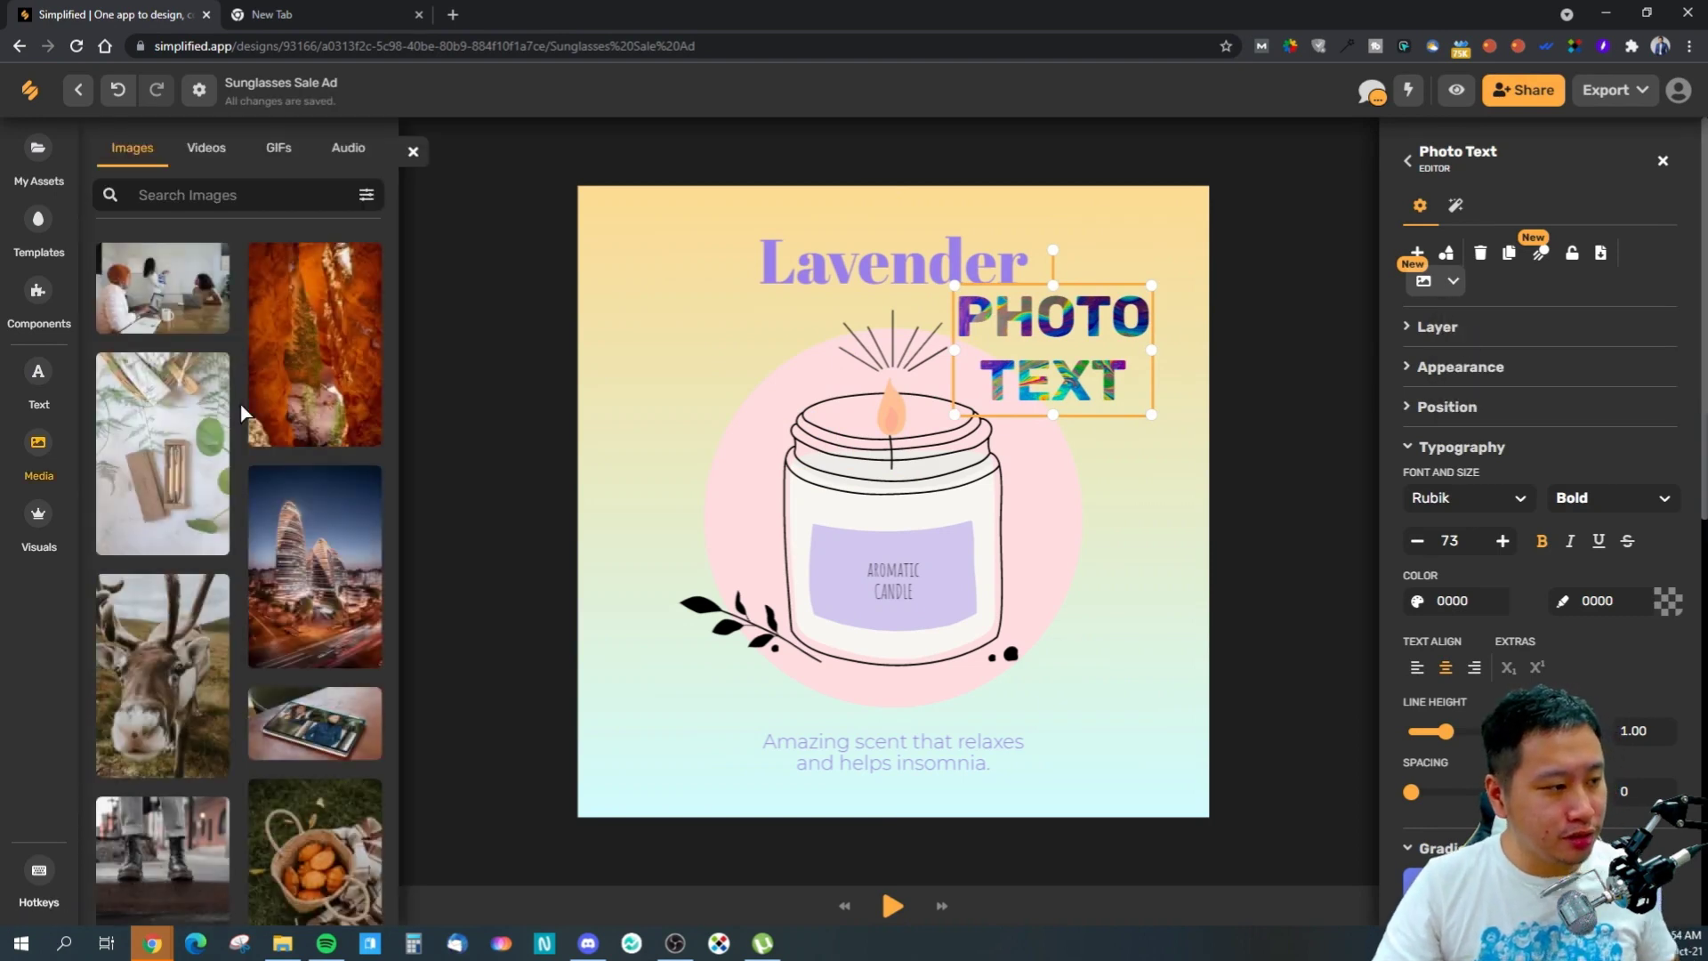
pyautogui.click(332, 369)
pyautogui.click(294, 569)
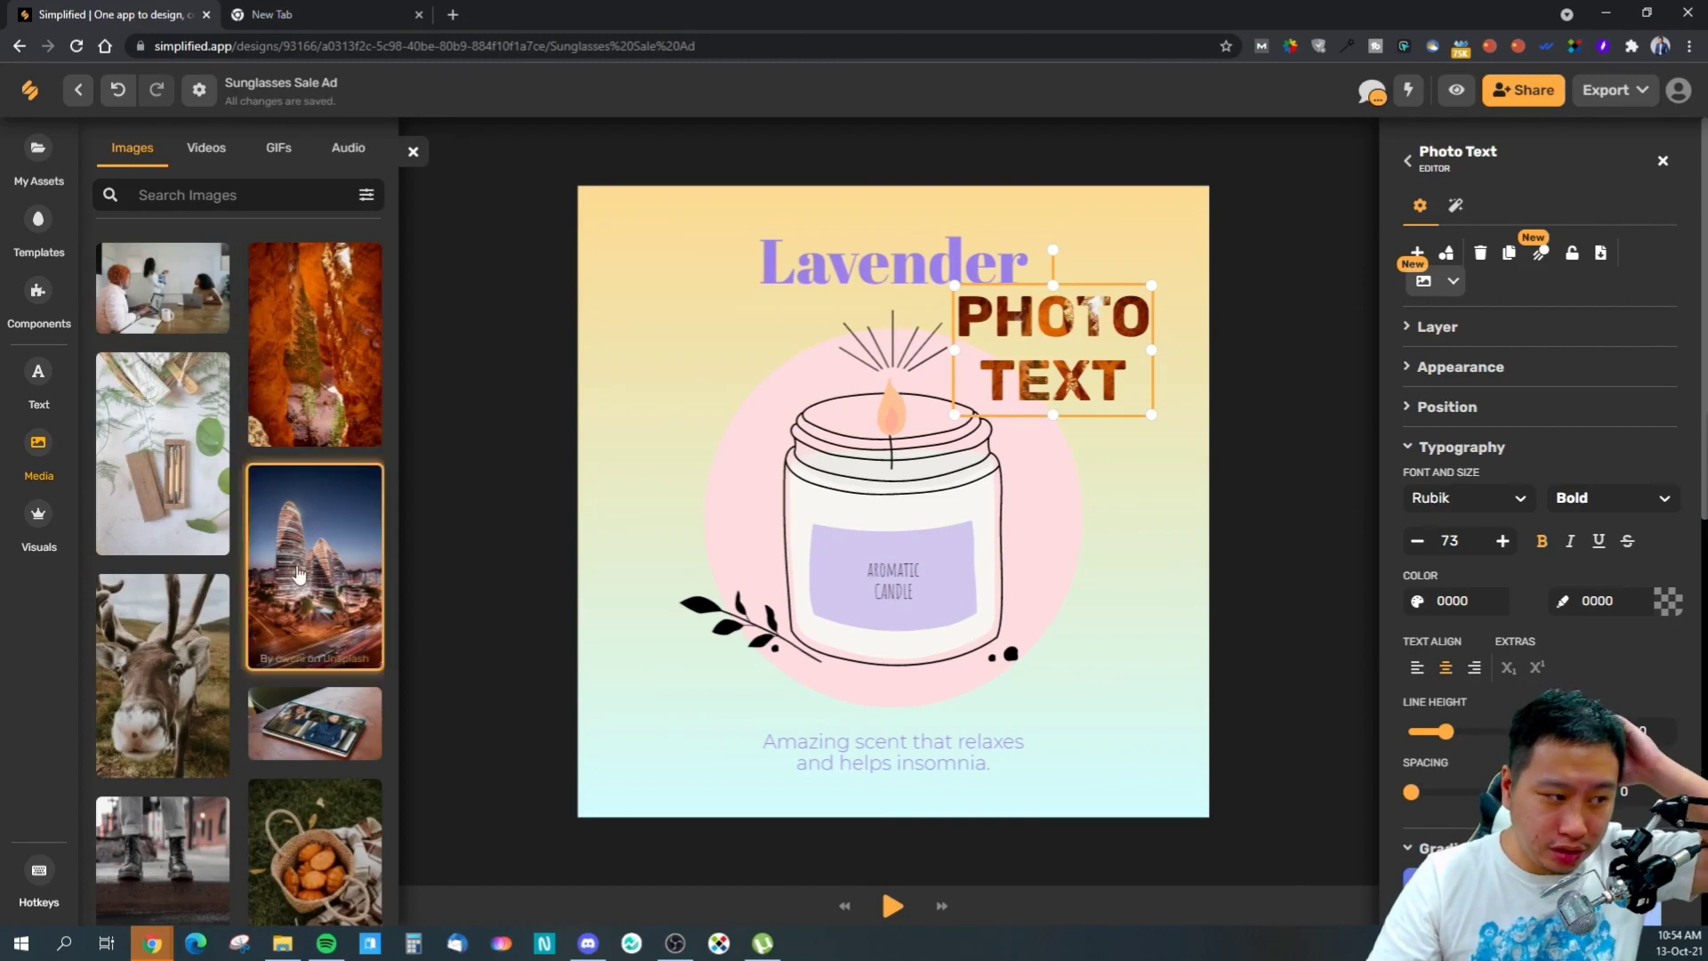
pyautogui.click(191, 758)
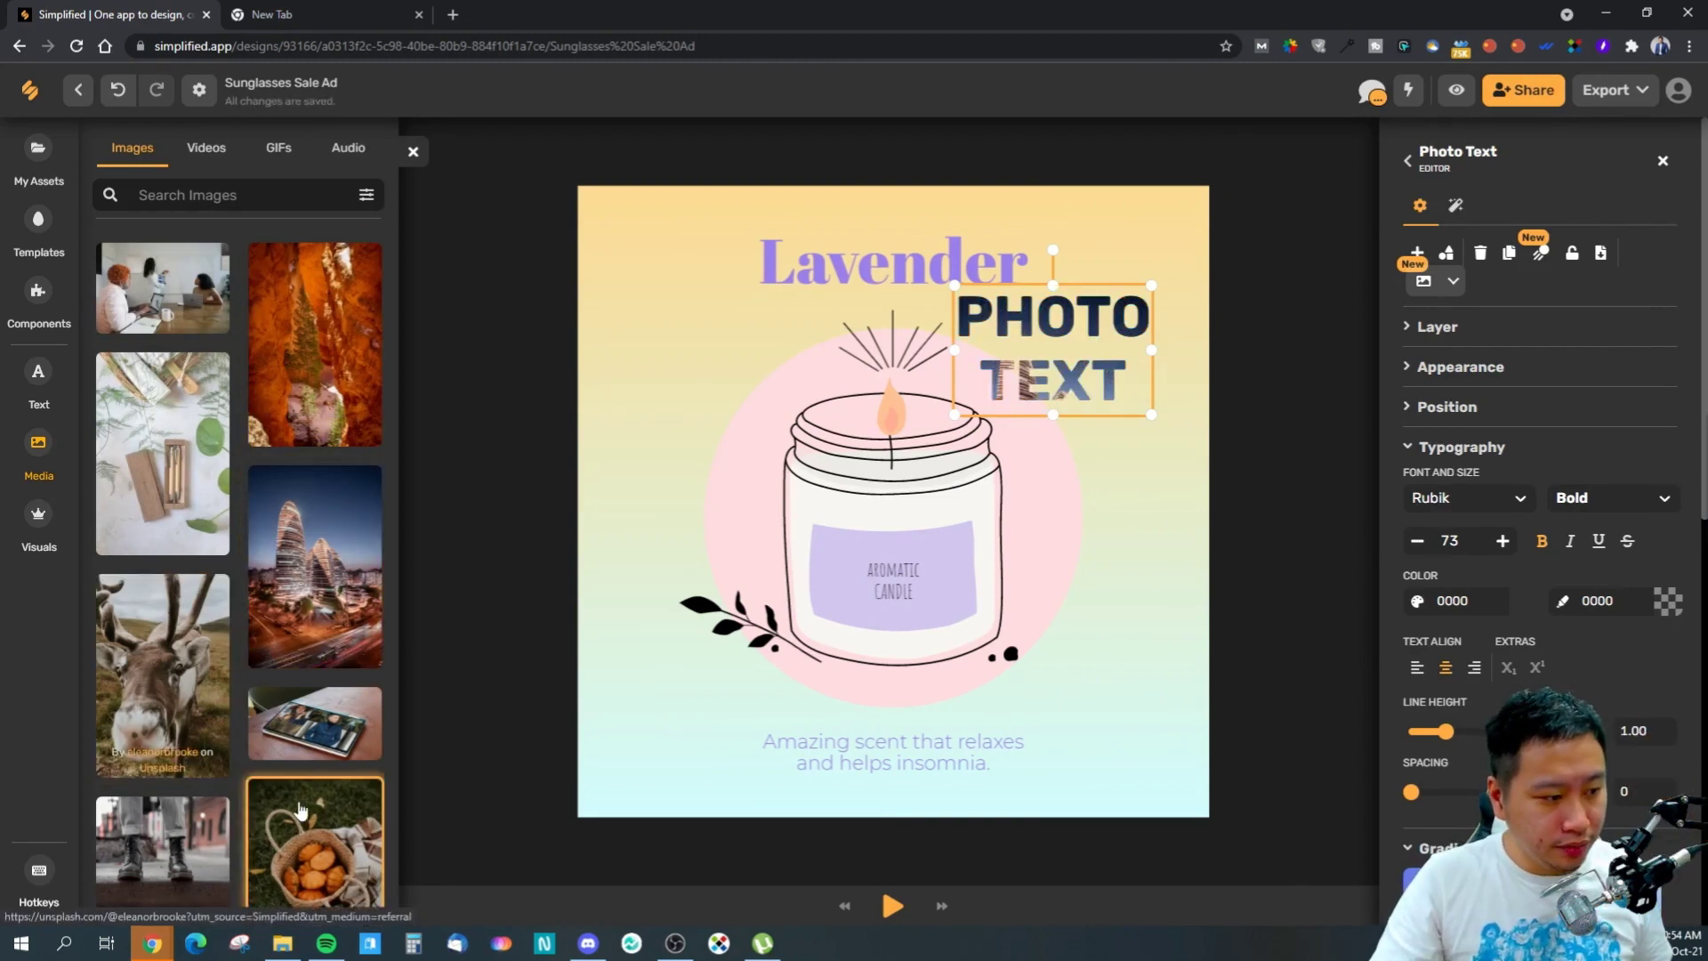
pyautogui.click(189, 745)
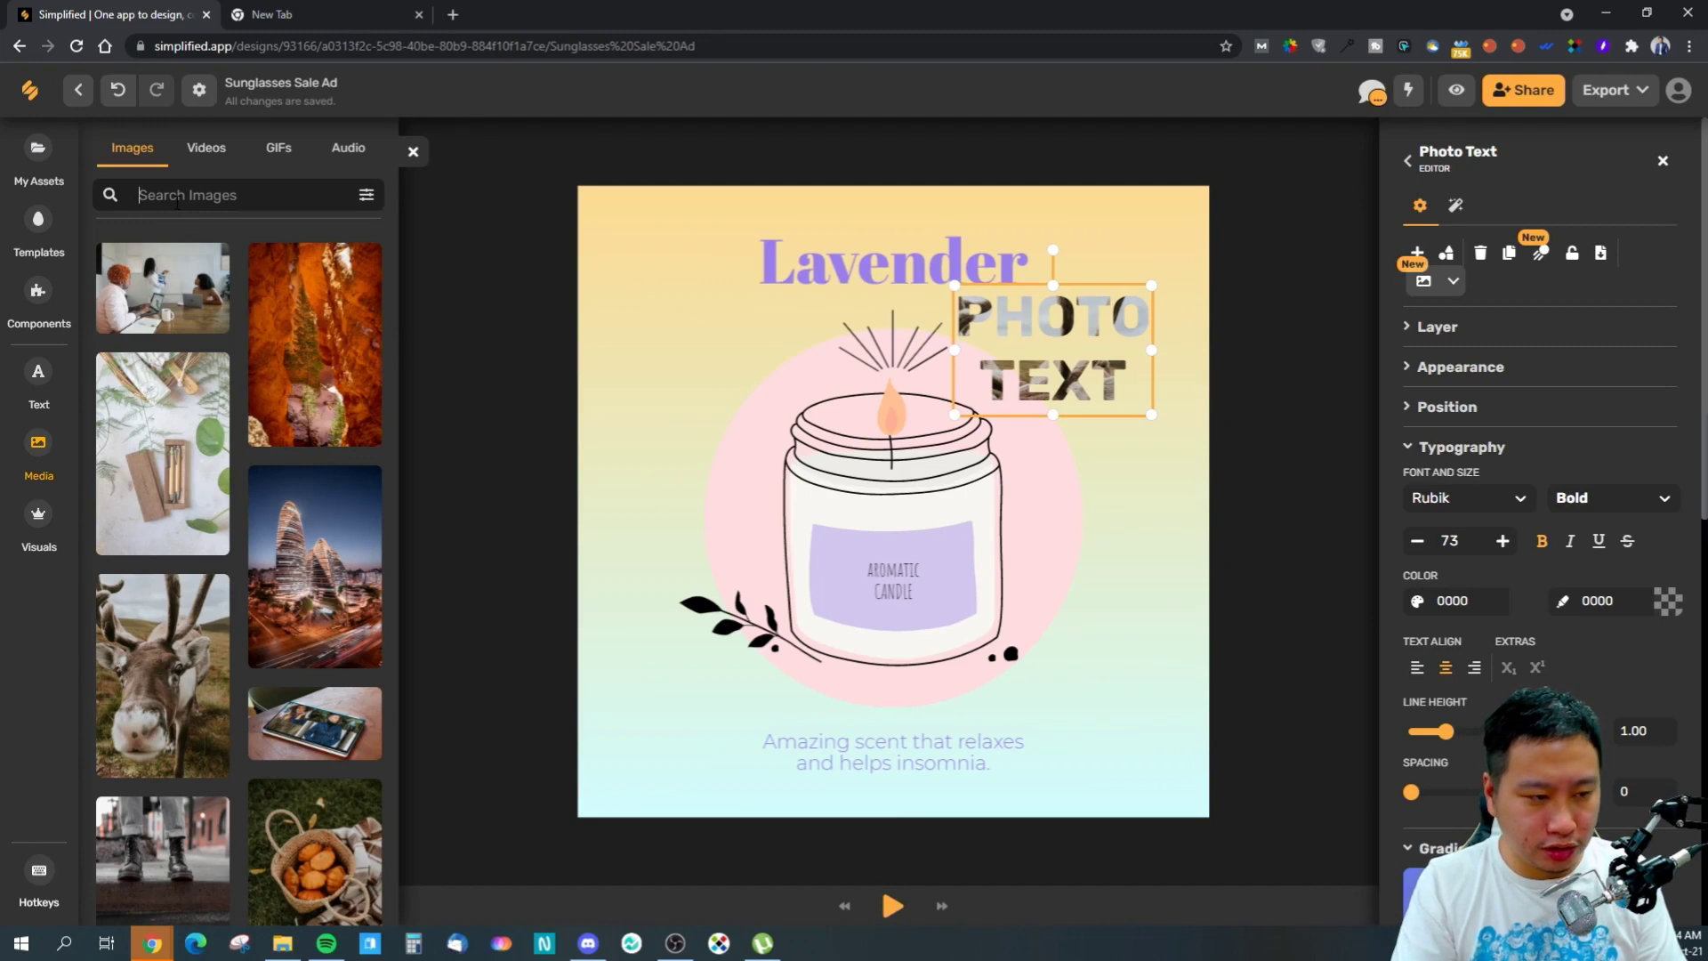
# - Search the images for "candle" and try candle photos from Unsplash and Pixabay as the photo text's mask
pyautogui.write('candle')
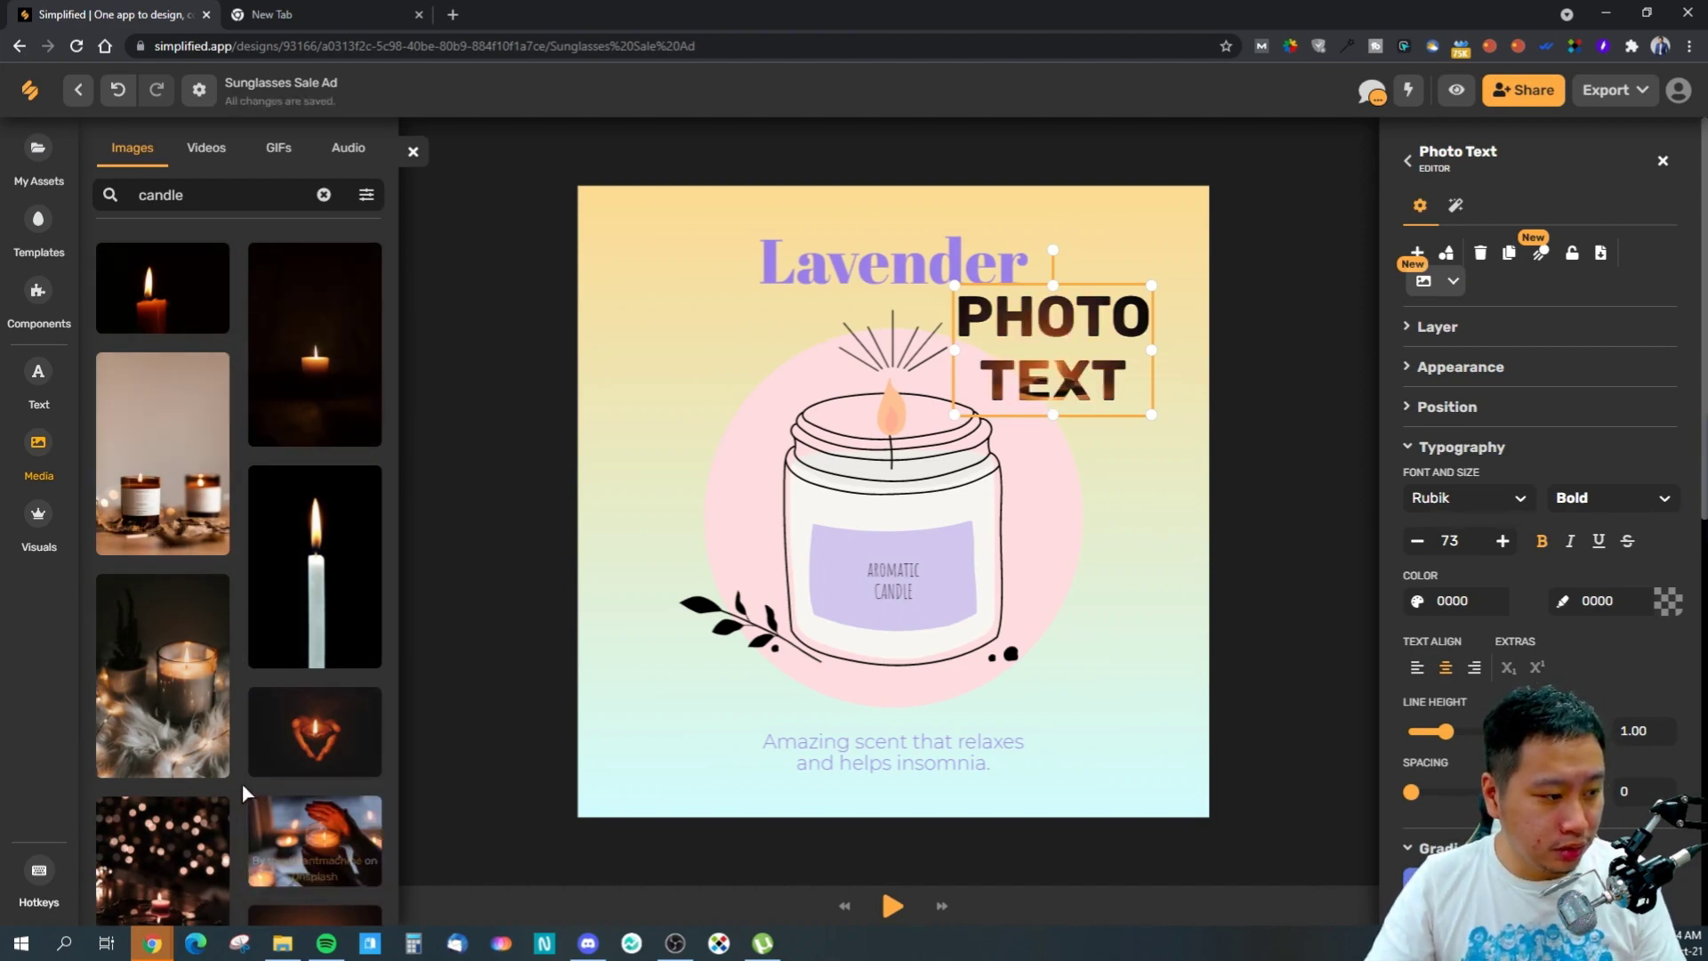
pyautogui.click(366, 194)
pyautogui.click(368, 207)
pyautogui.click(366, 201)
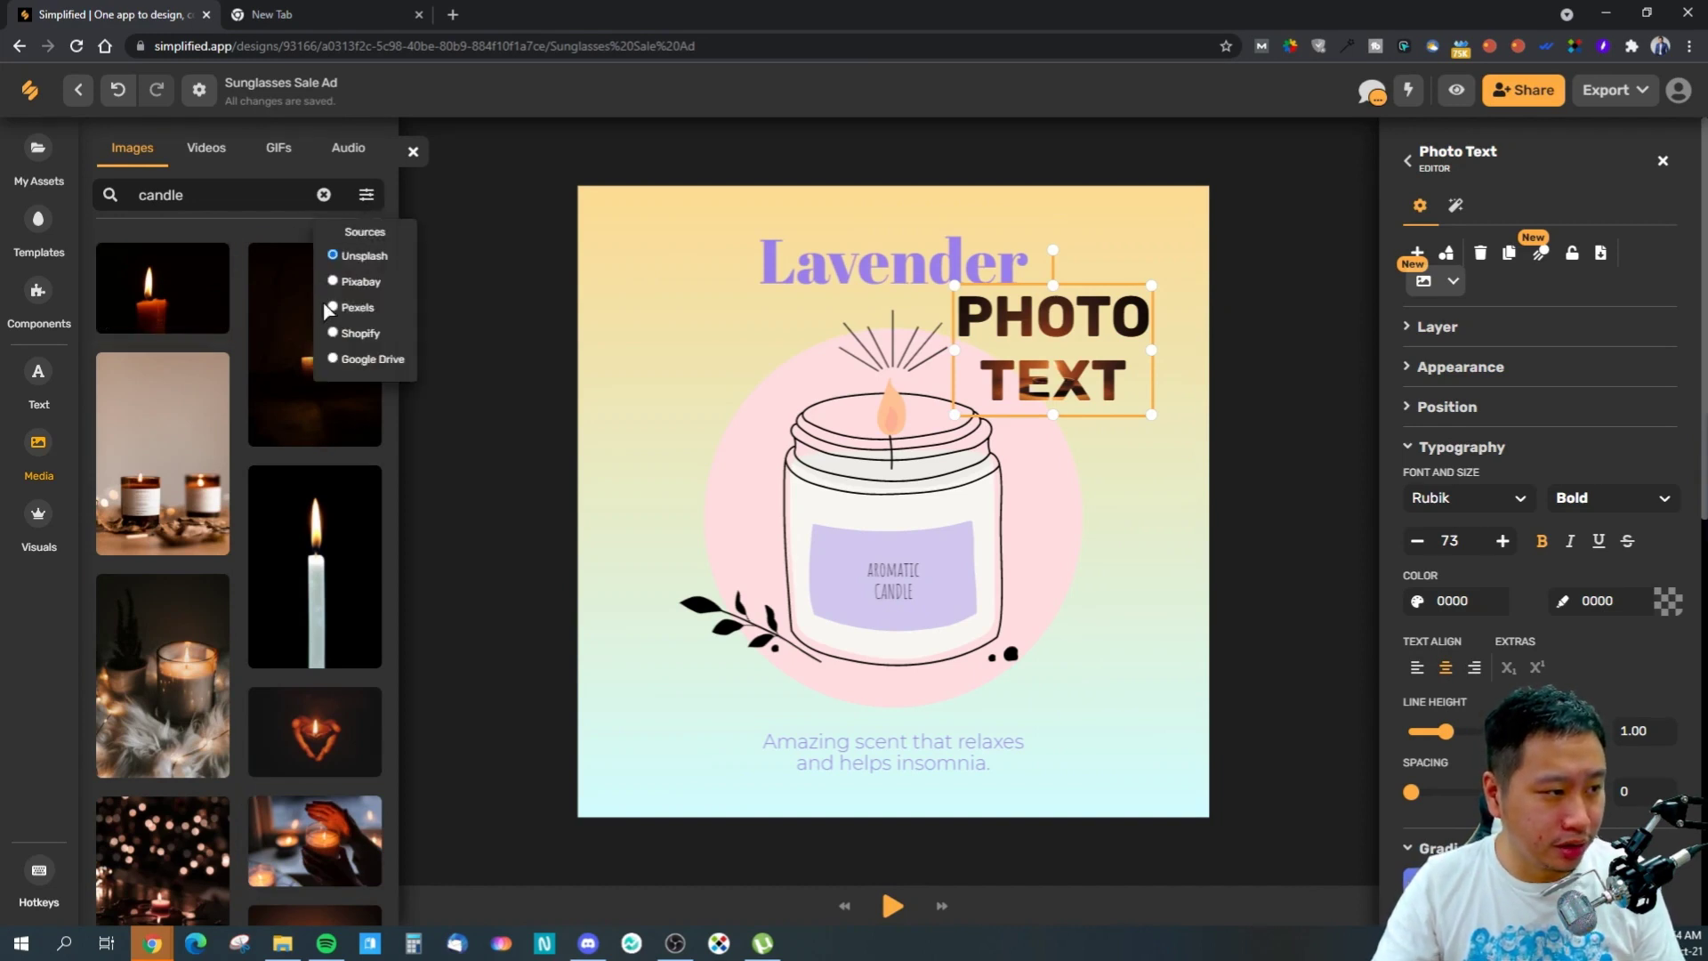
pyautogui.click(334, 282)
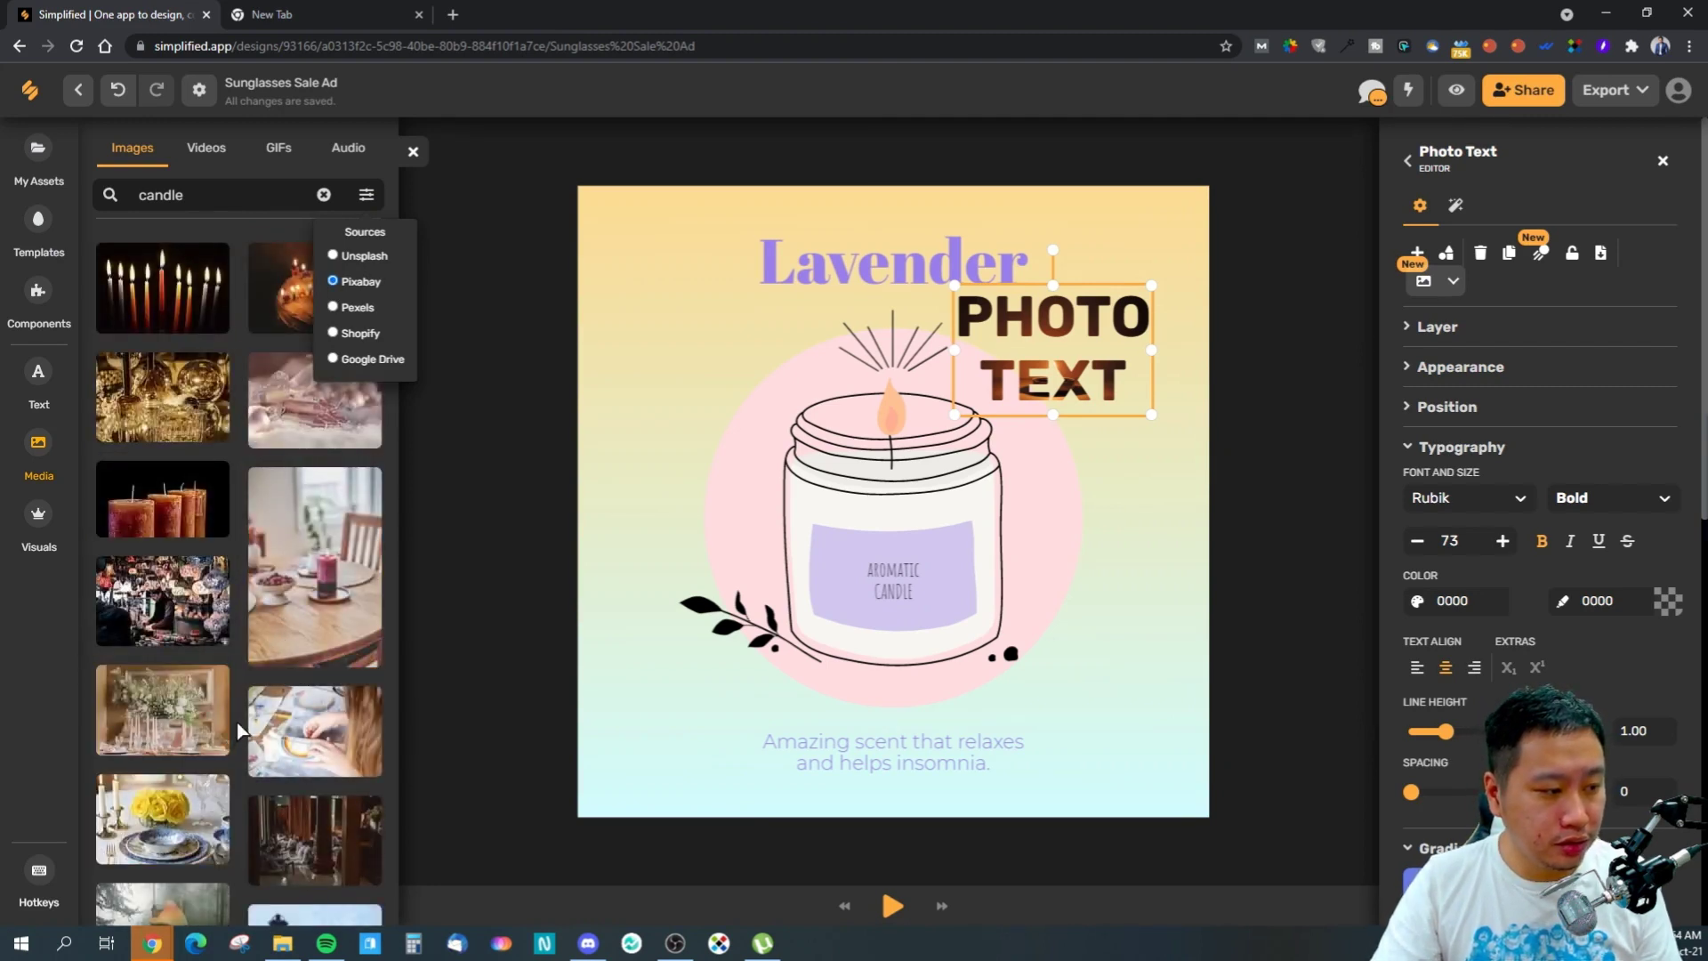
pyautogui.click(326, 583)
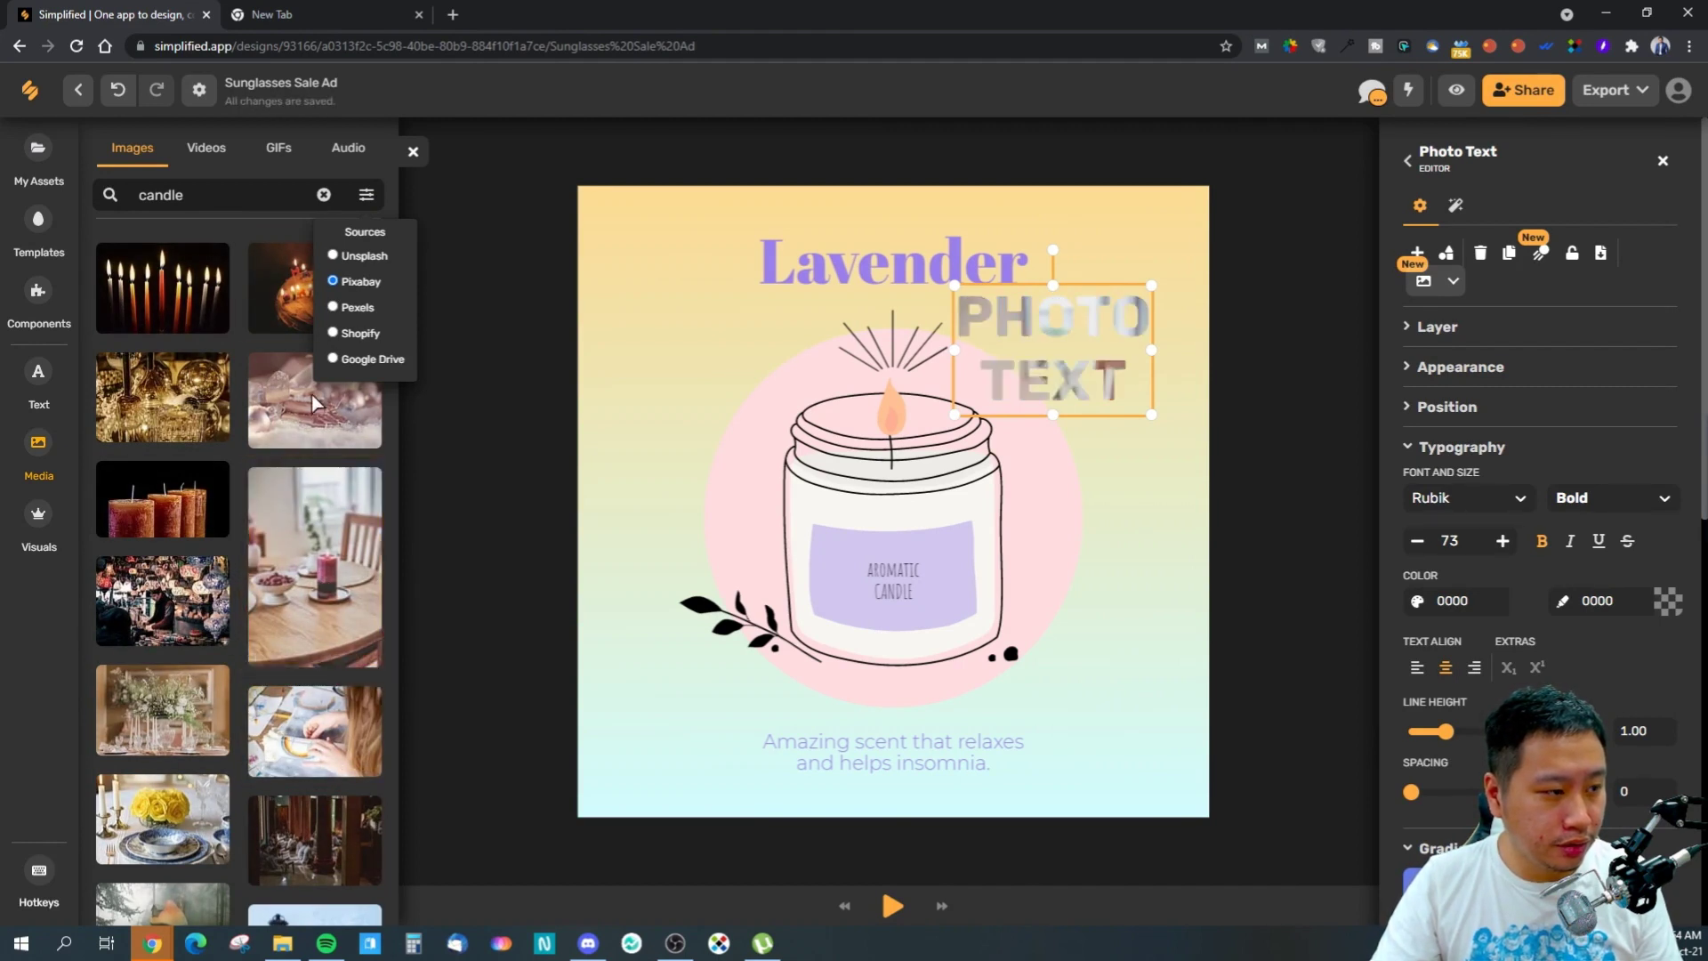
# - Try a Pexels candle photo as the text's mask, then check the Shopify and Google Drive image sources
pyautogui.click(334, 307)
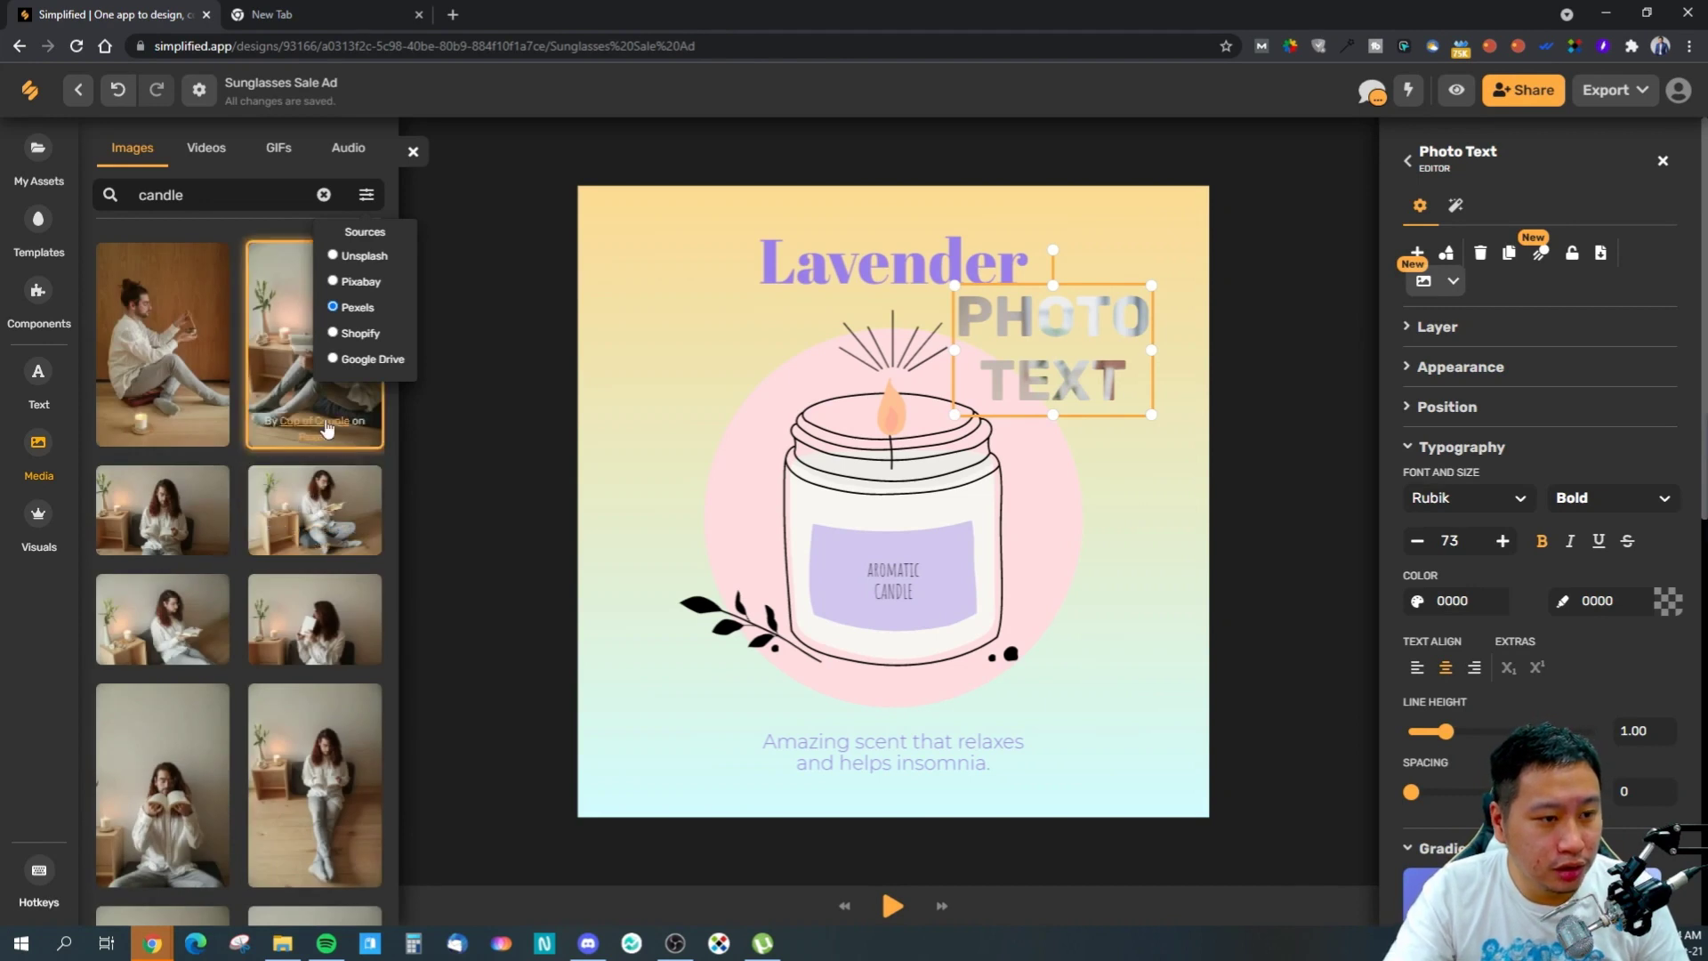
pyautogui.click(332, 334)
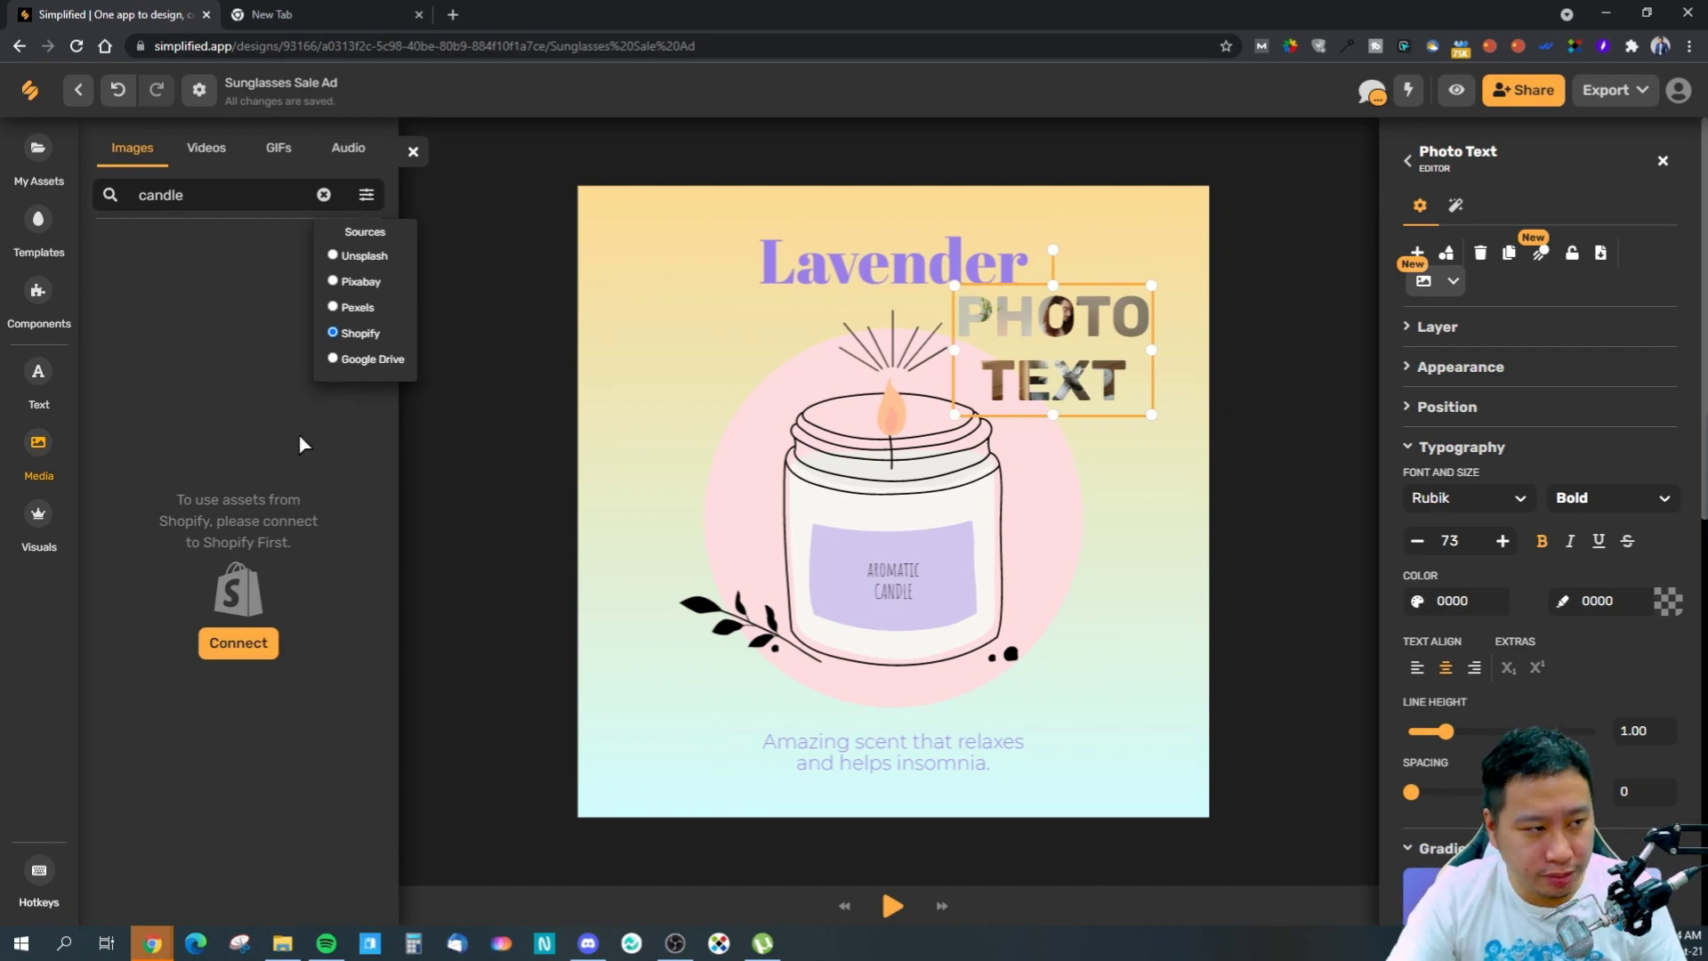
pyautogui.click(335, 361)
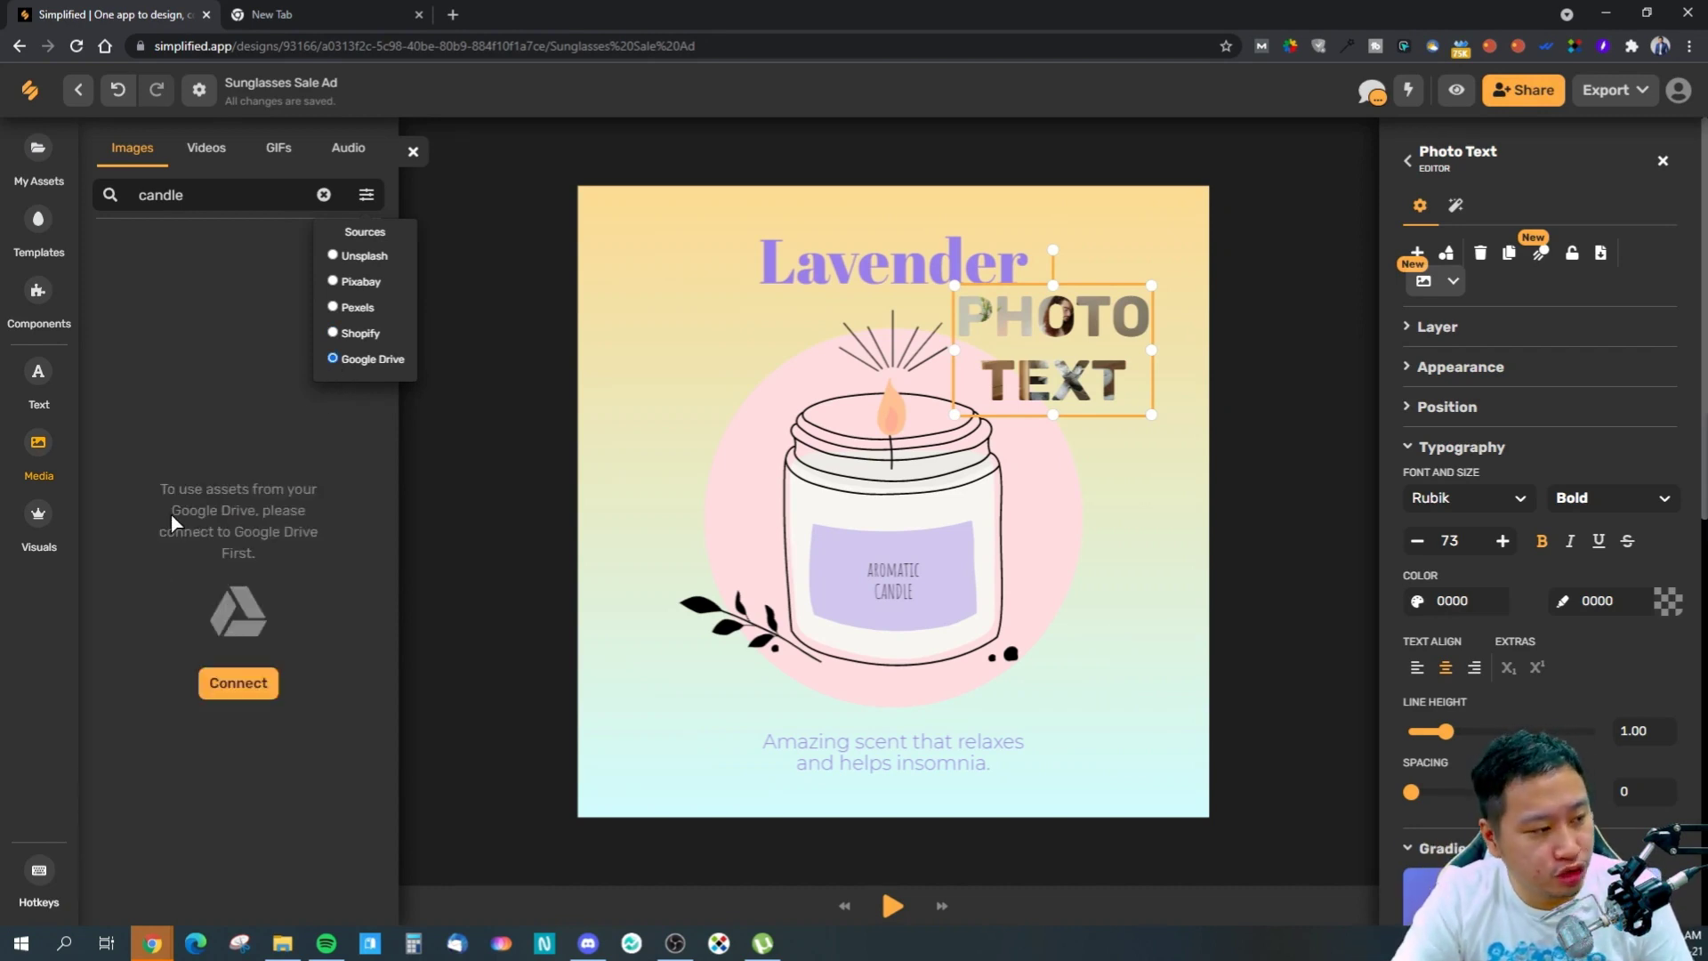
pyautogui.click(54, 522)
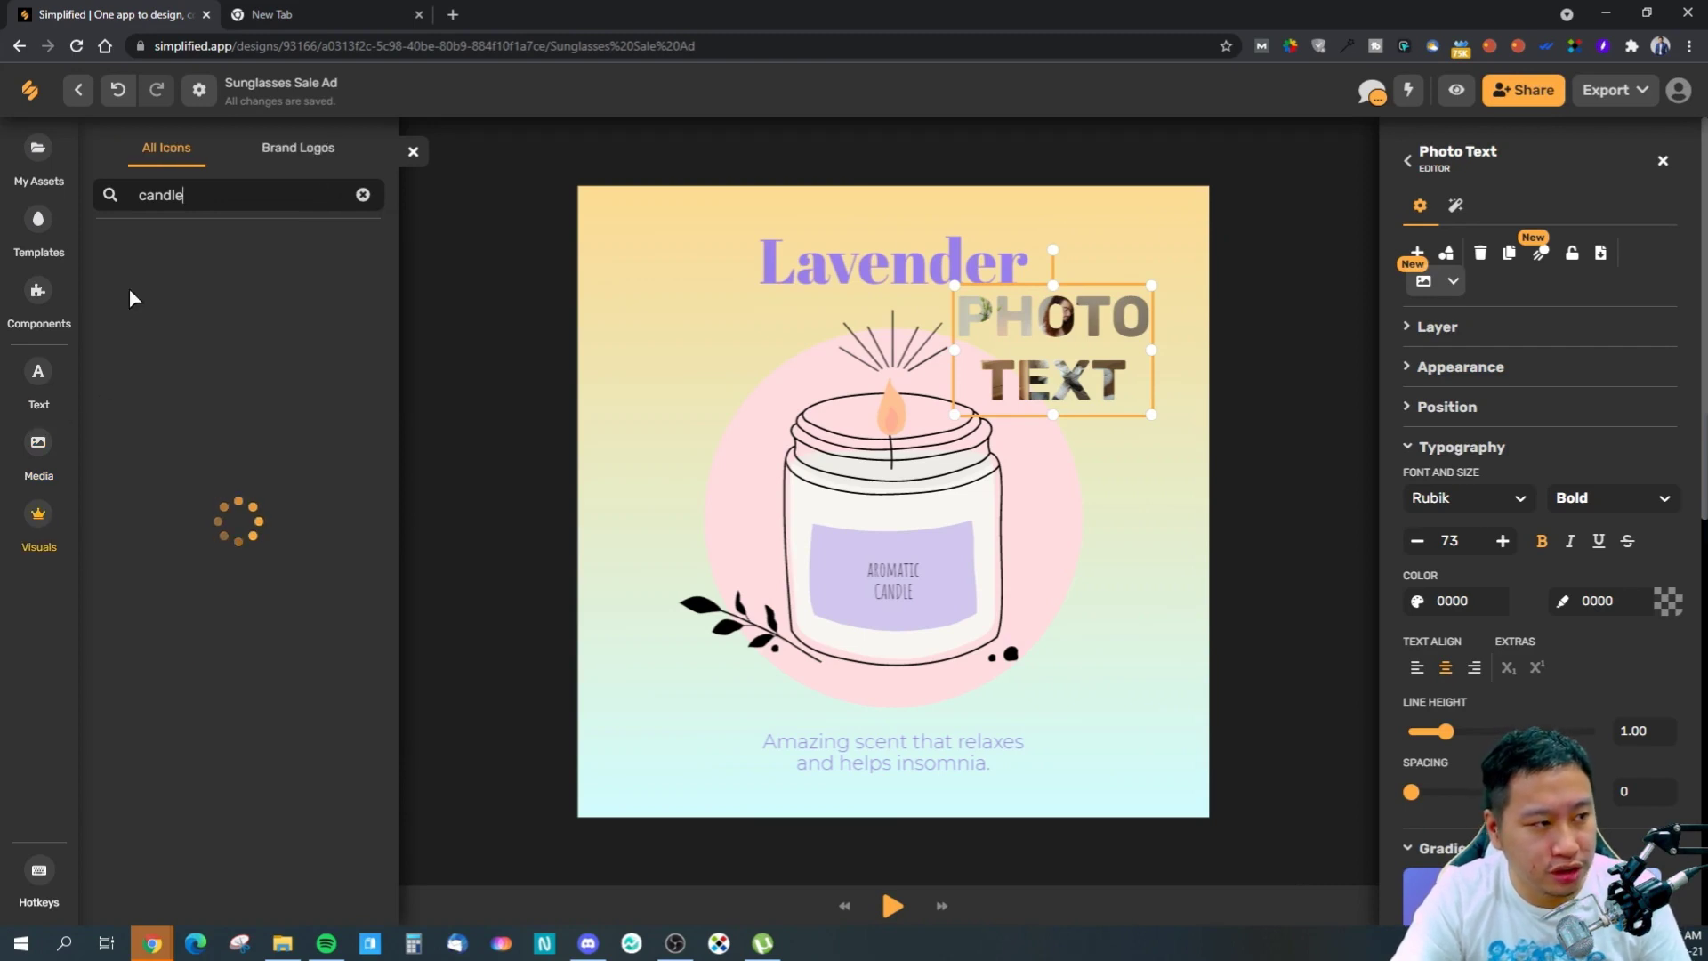
pyautogui.click(39, 444)
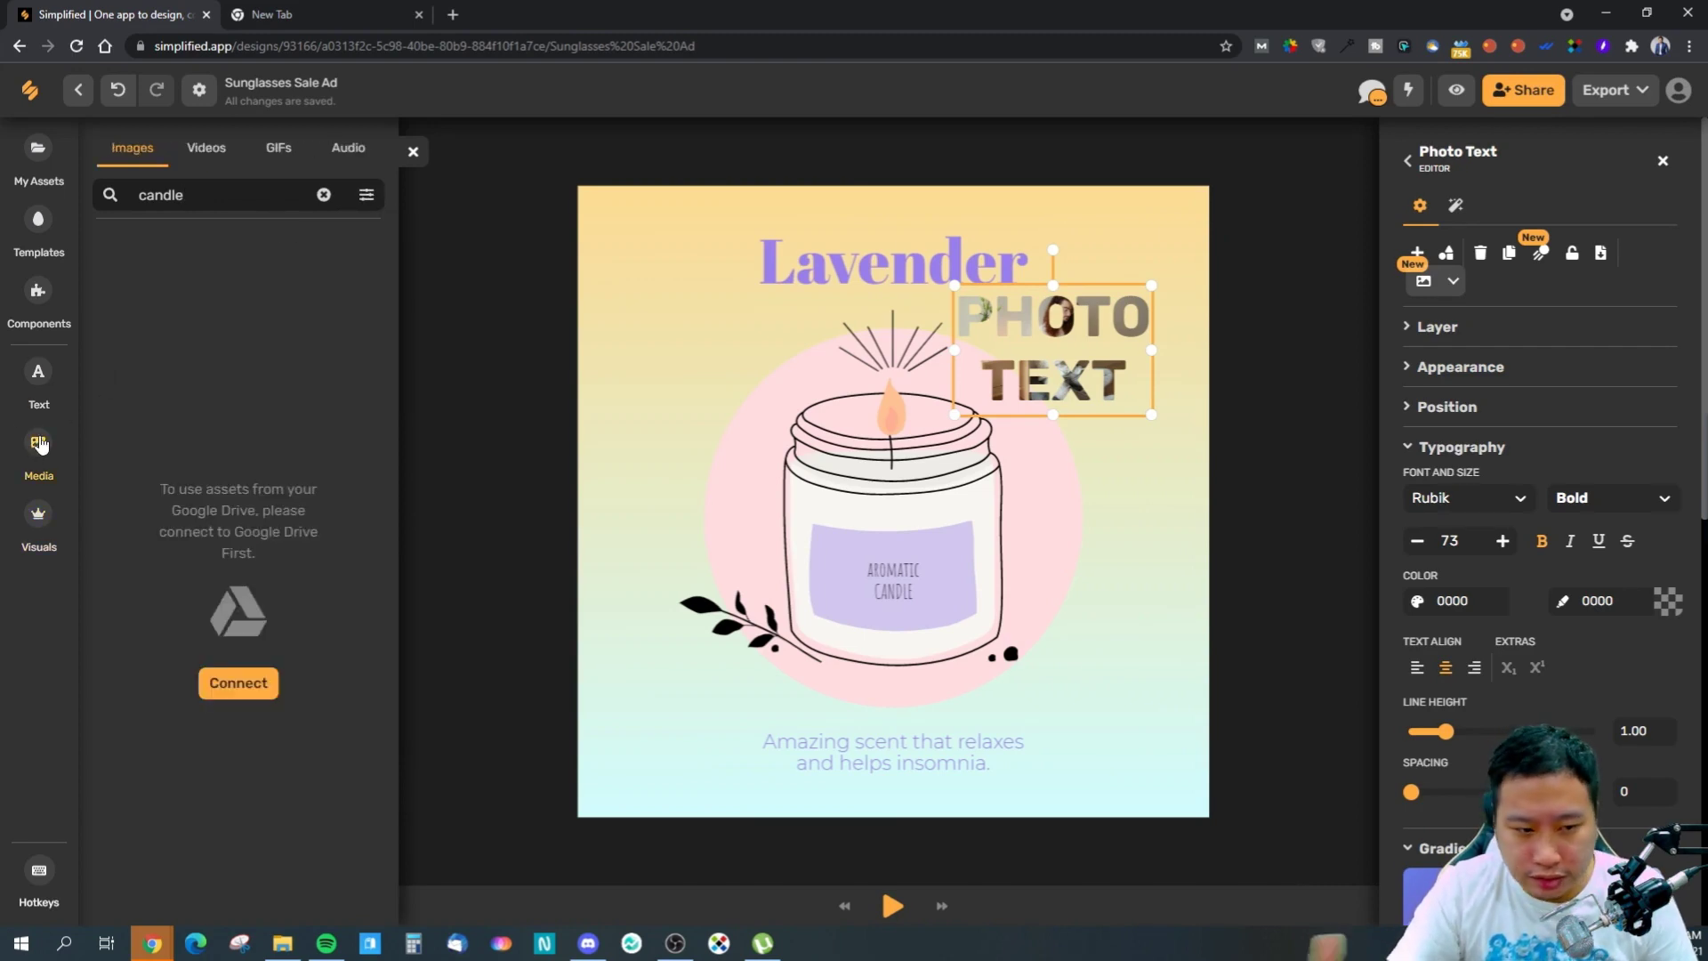
# - Delete the photo text and the candle jar illustration from the artboard
pyautogui.click(1111, 316)
pyautogui.click(1070, 274)
pyautogui.click(1278, 247)
pyautogui.click(1050, 340)
pyautogui.press('Delete')
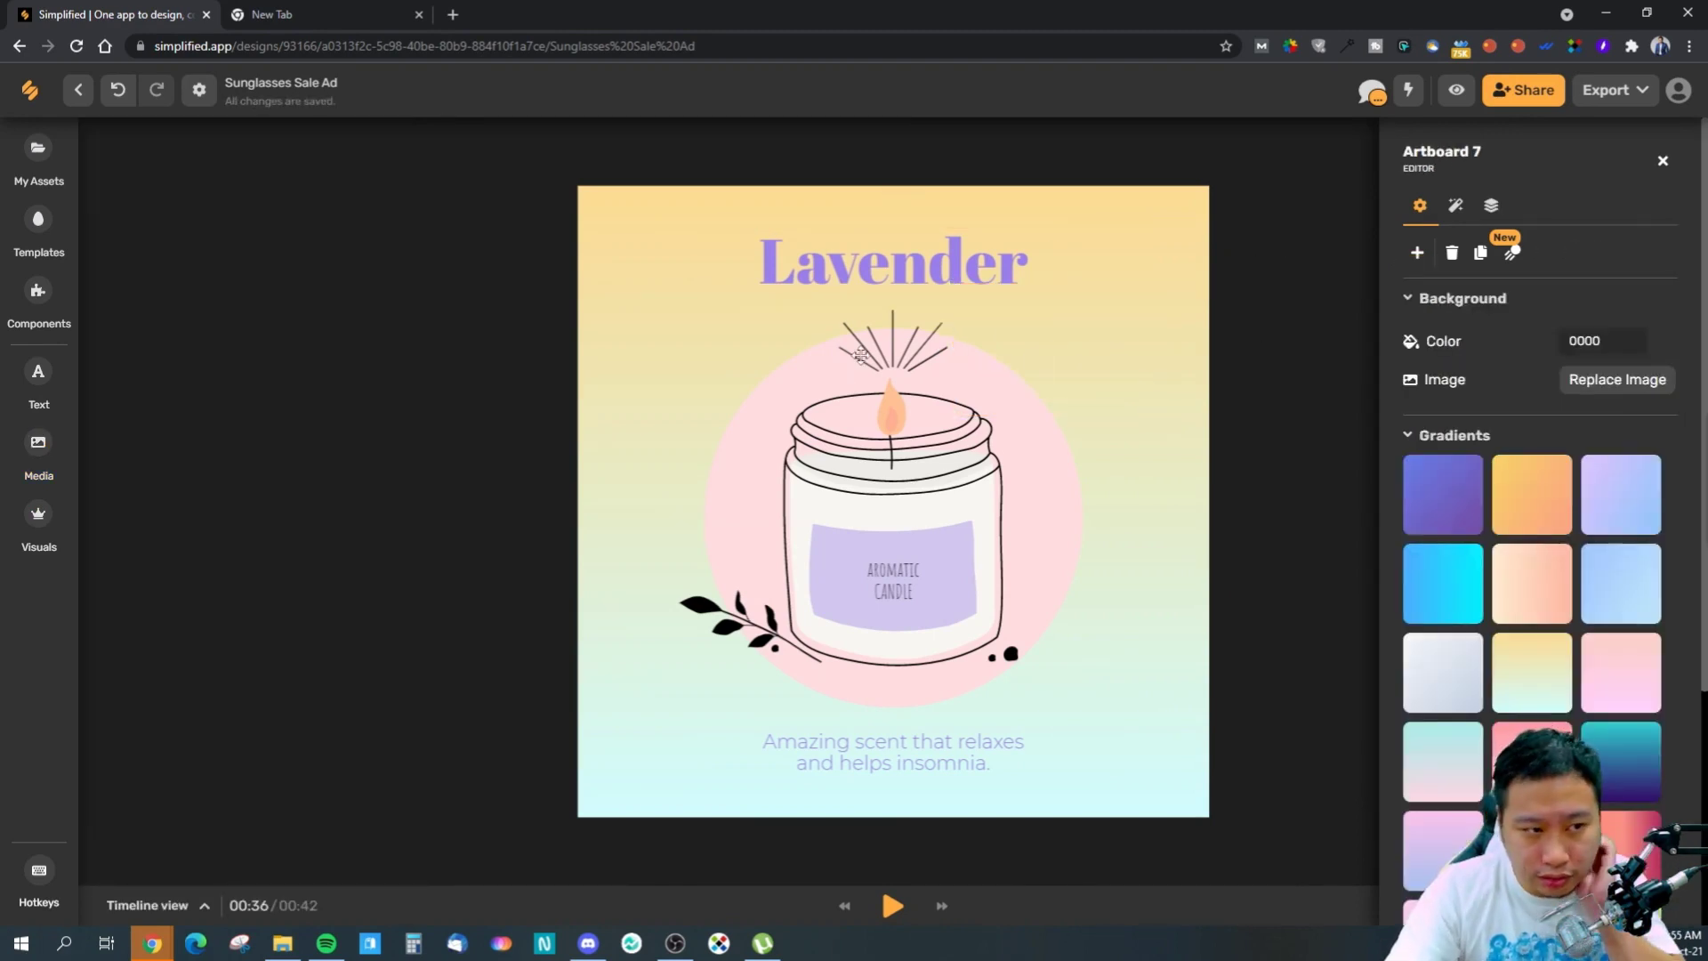
pyautogui.click(838, 439)
pyautogui.press('Delete')
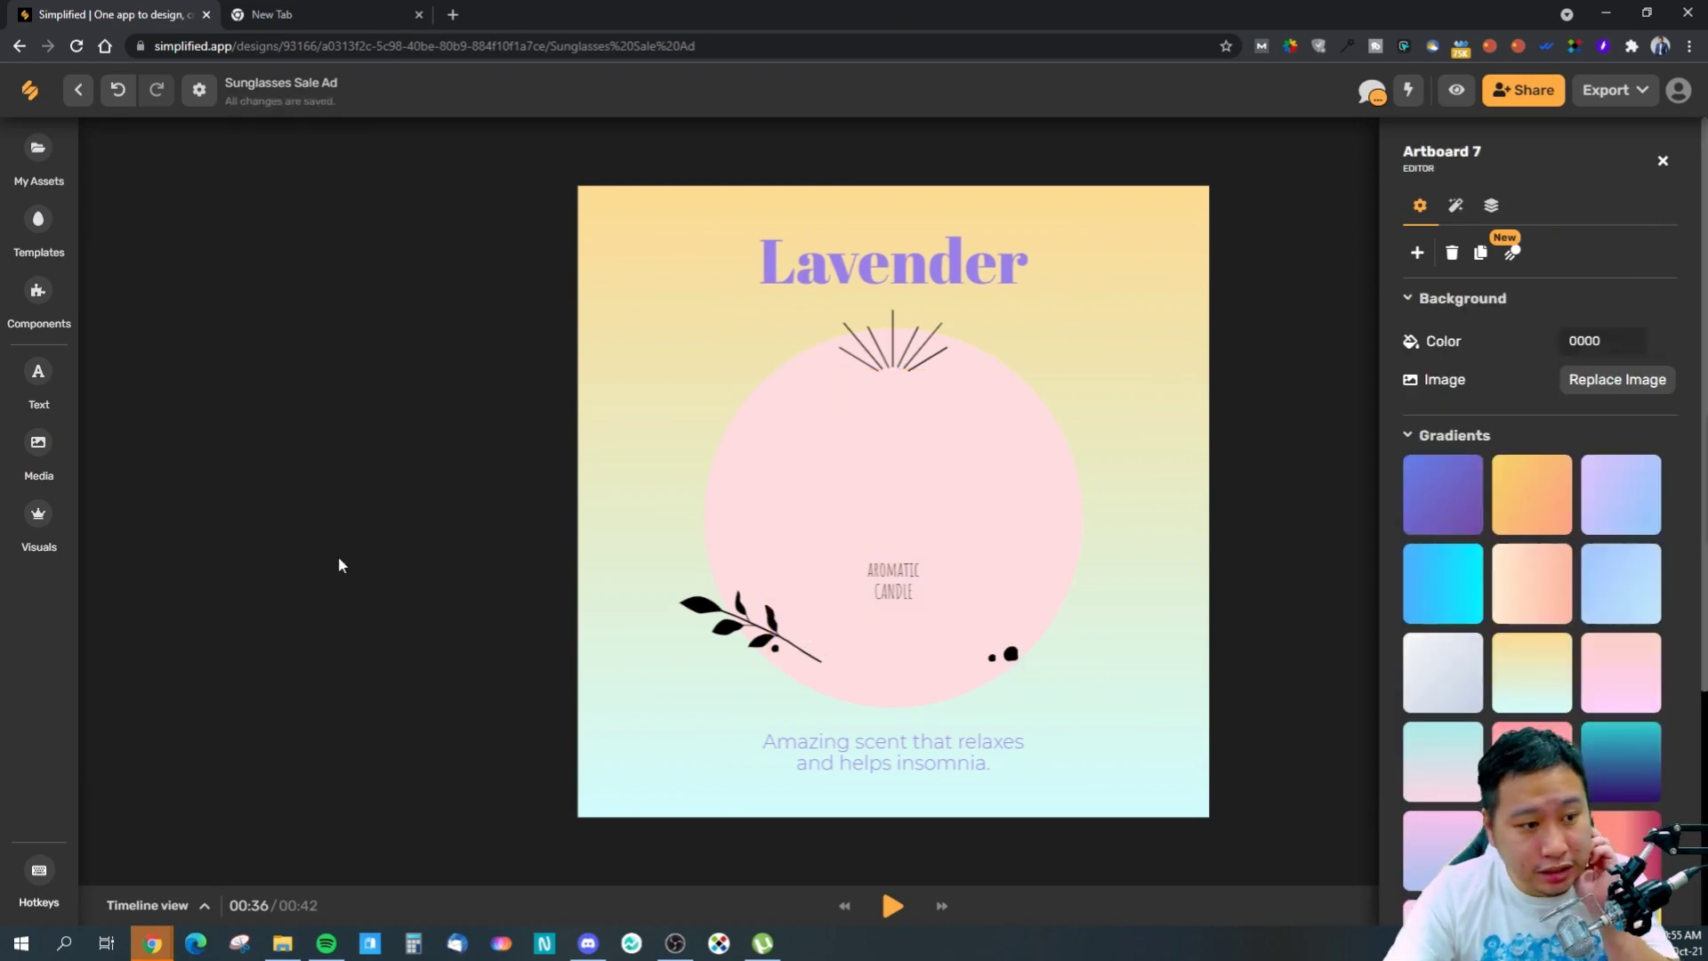
# - Check Shopify as the source for candle images, then select the pink circle on the artboard
pyautogui.click(38, 442)
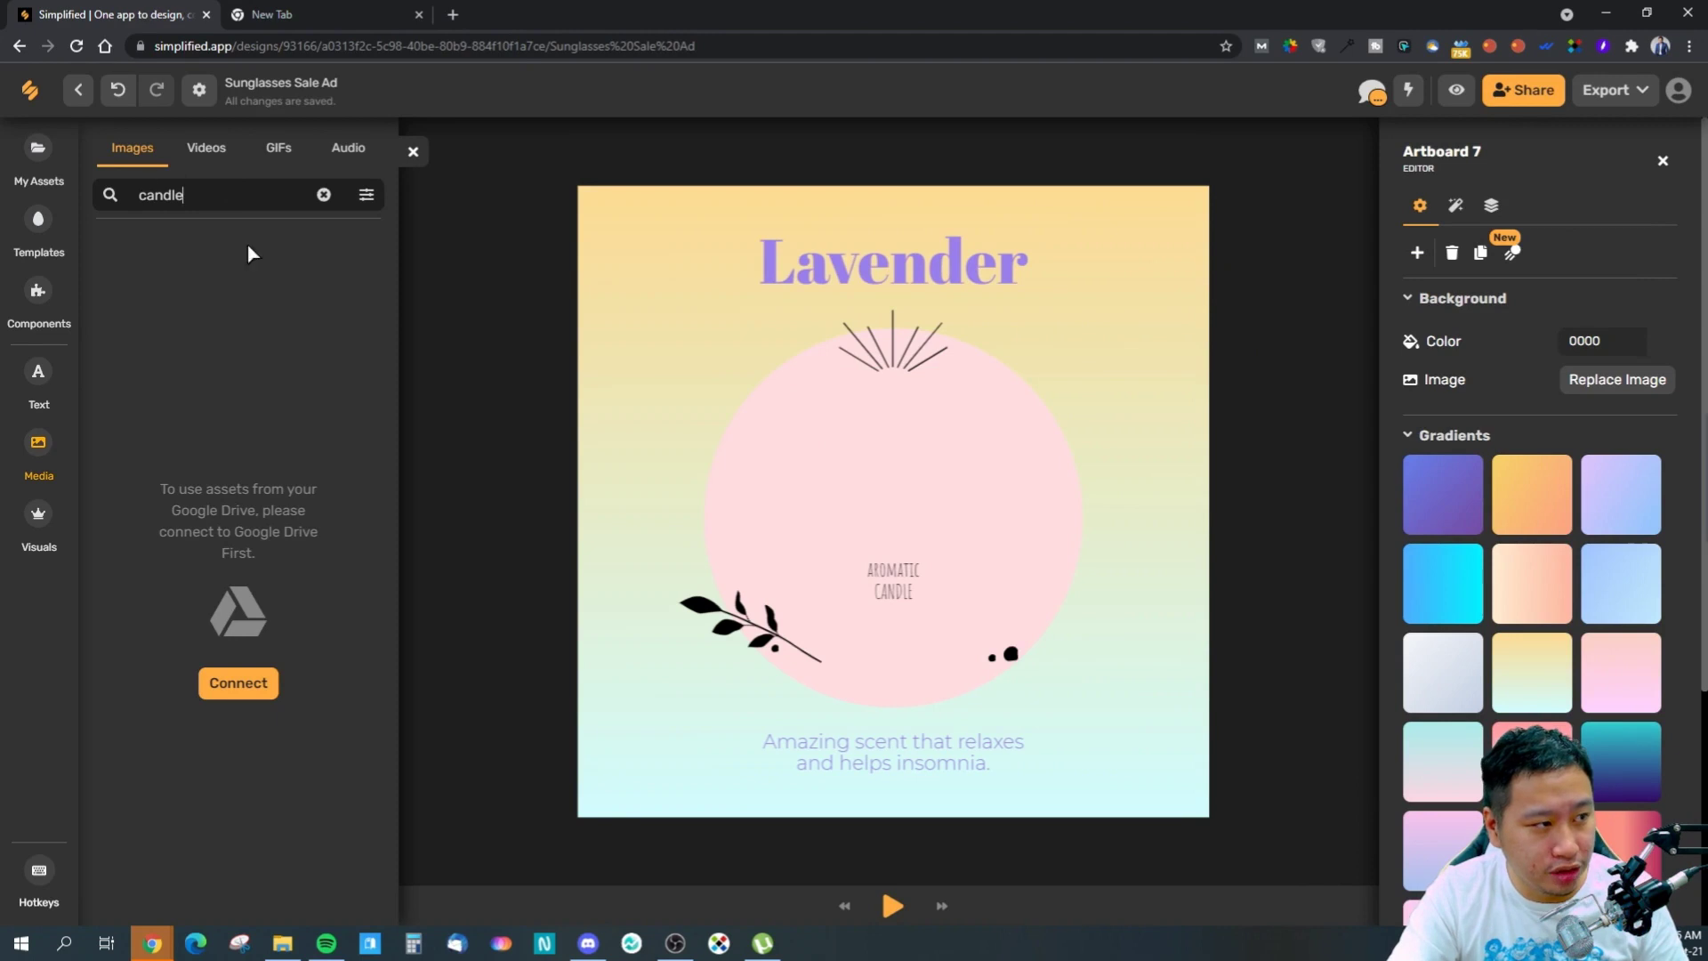
pyautogui.click(363, 194)
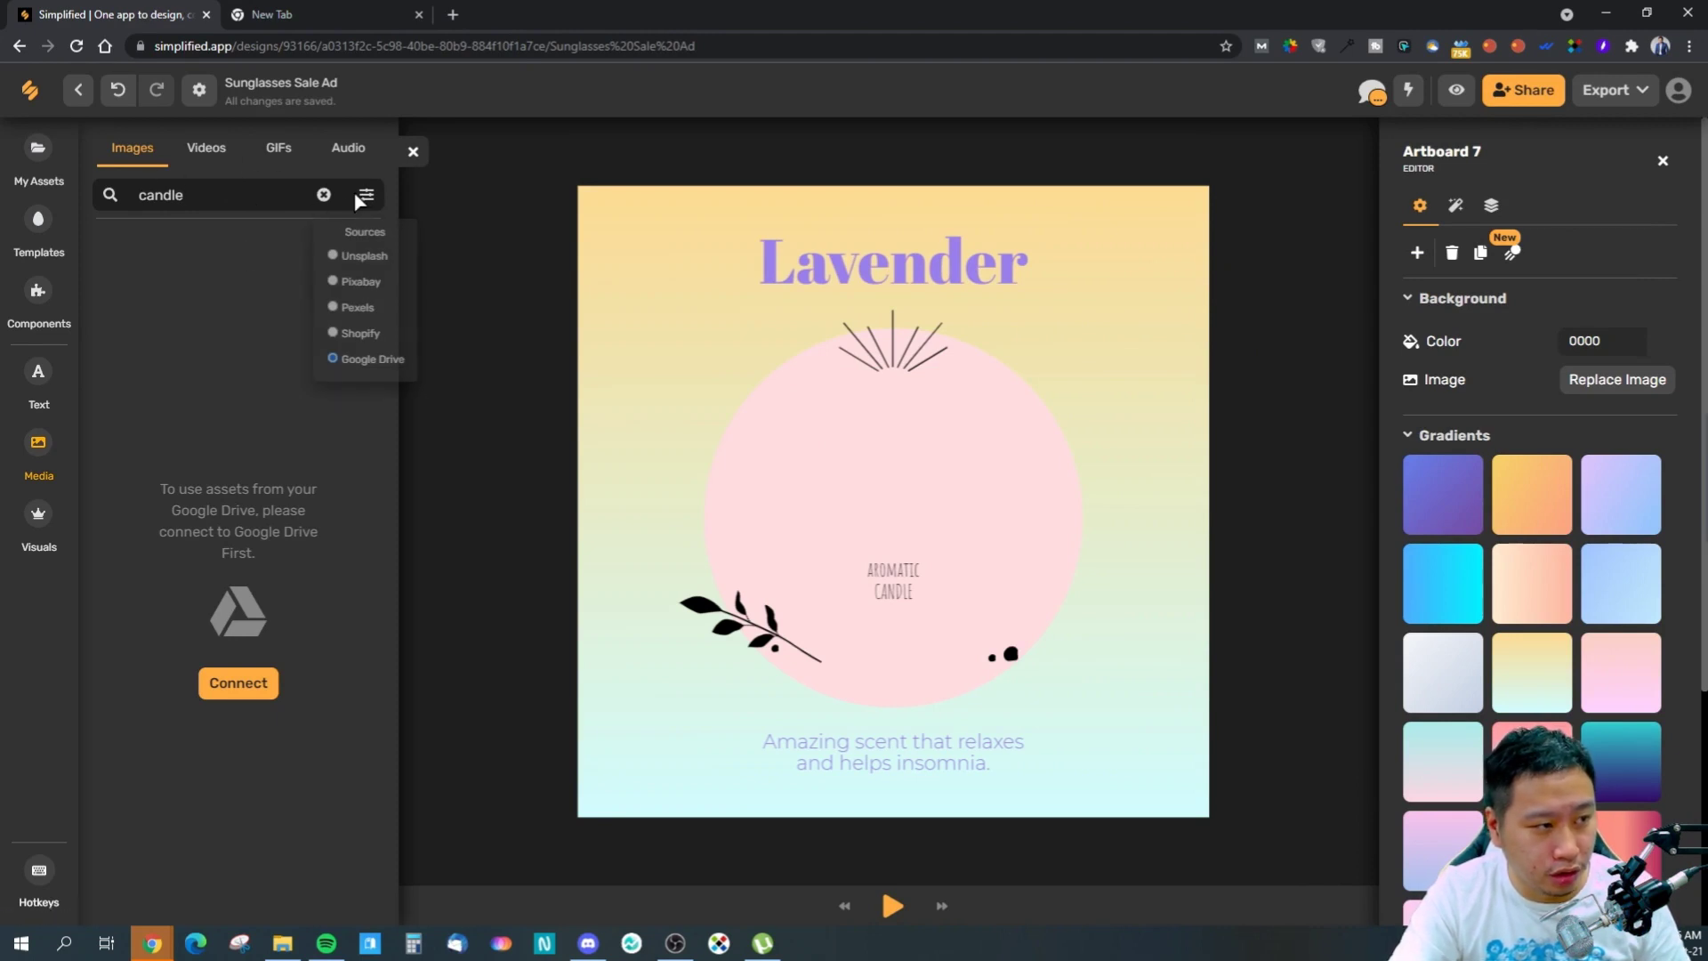
pyautogui.click(336, 337)
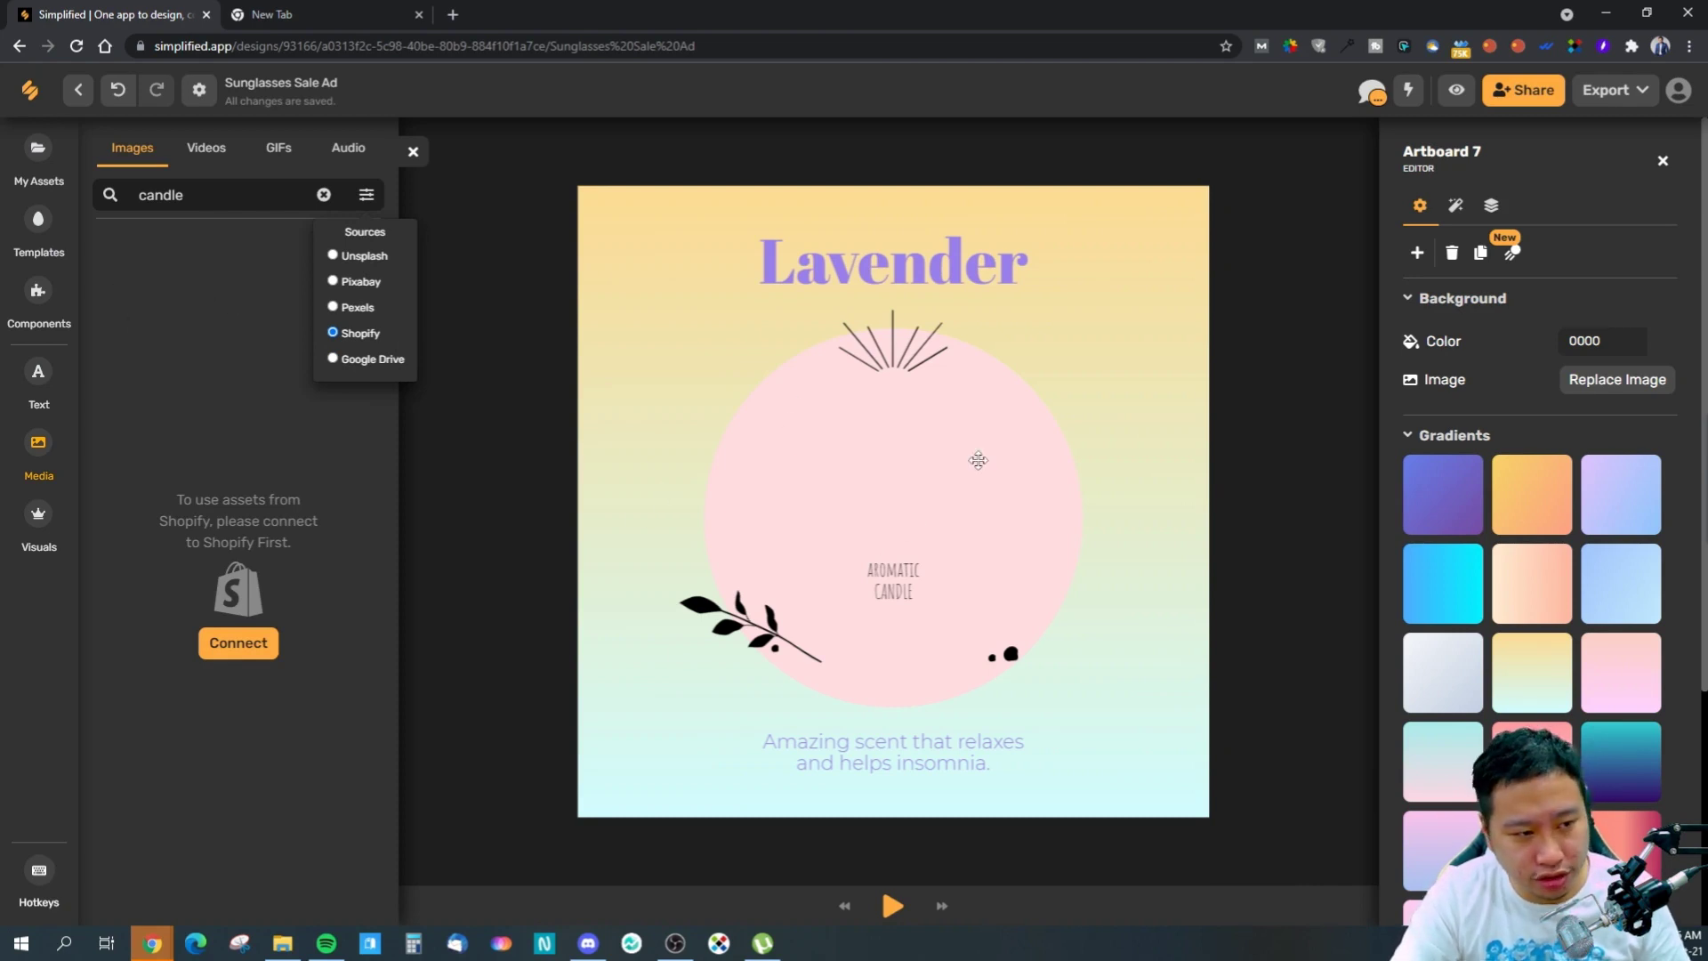
pyautogui.click(834, 465)
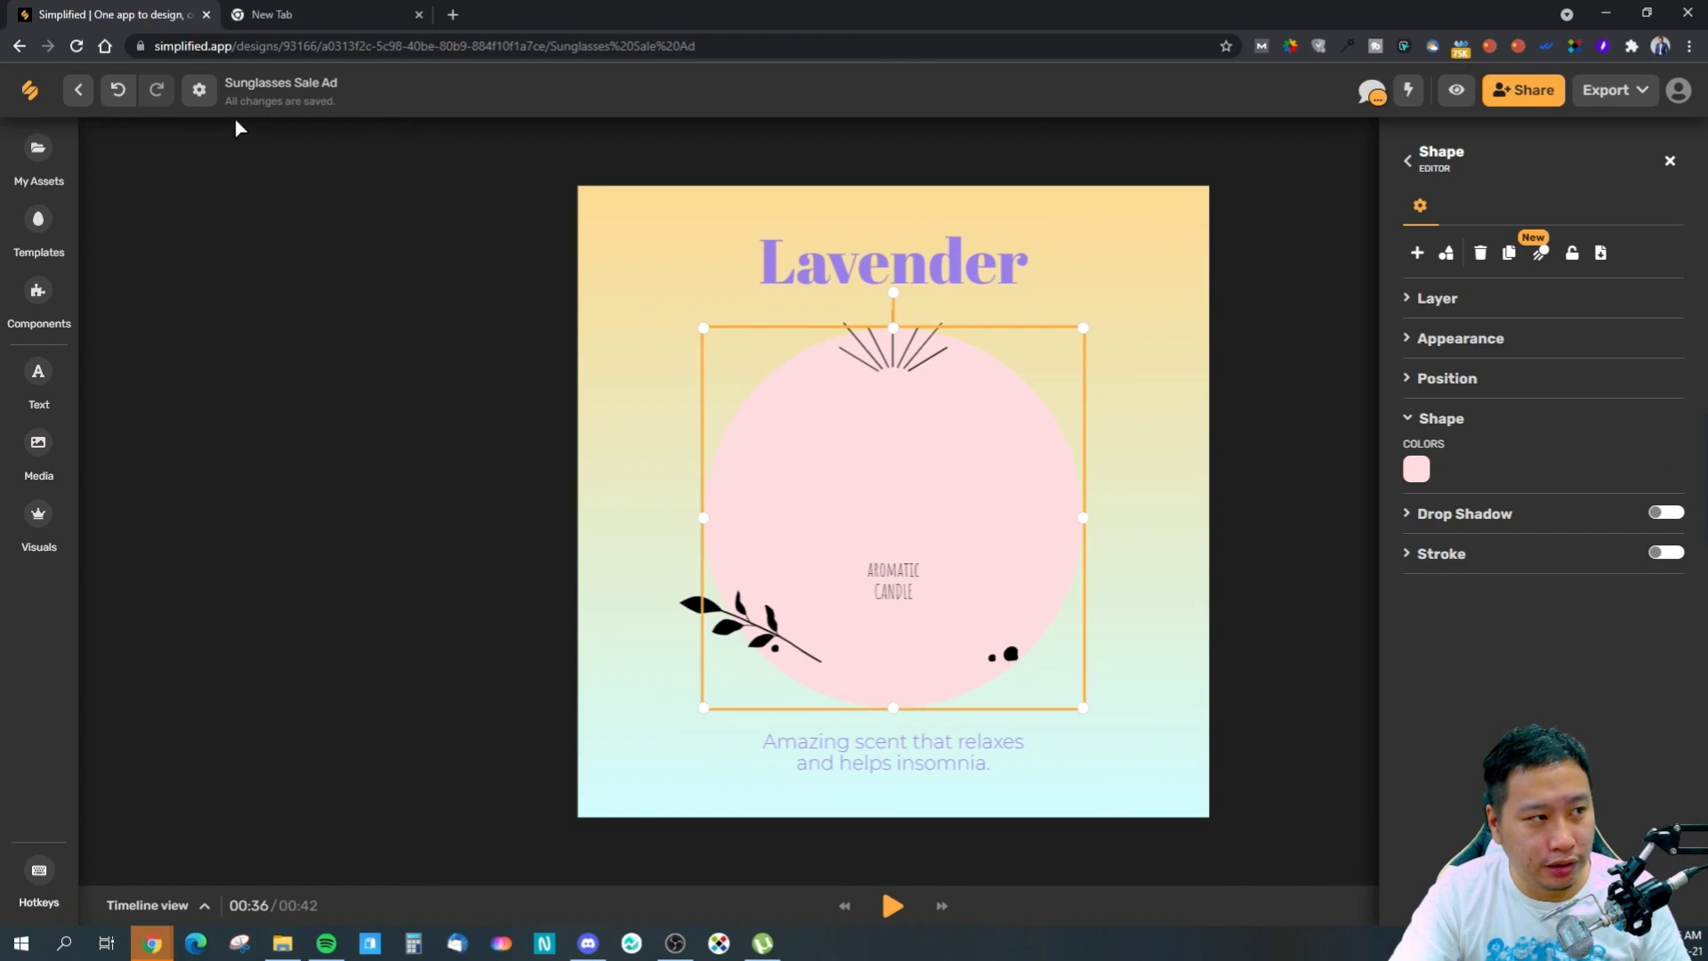
pyautogui.click(292, 12)
pyautogui.click(406, 55)
pyautogui.click(143, 14)
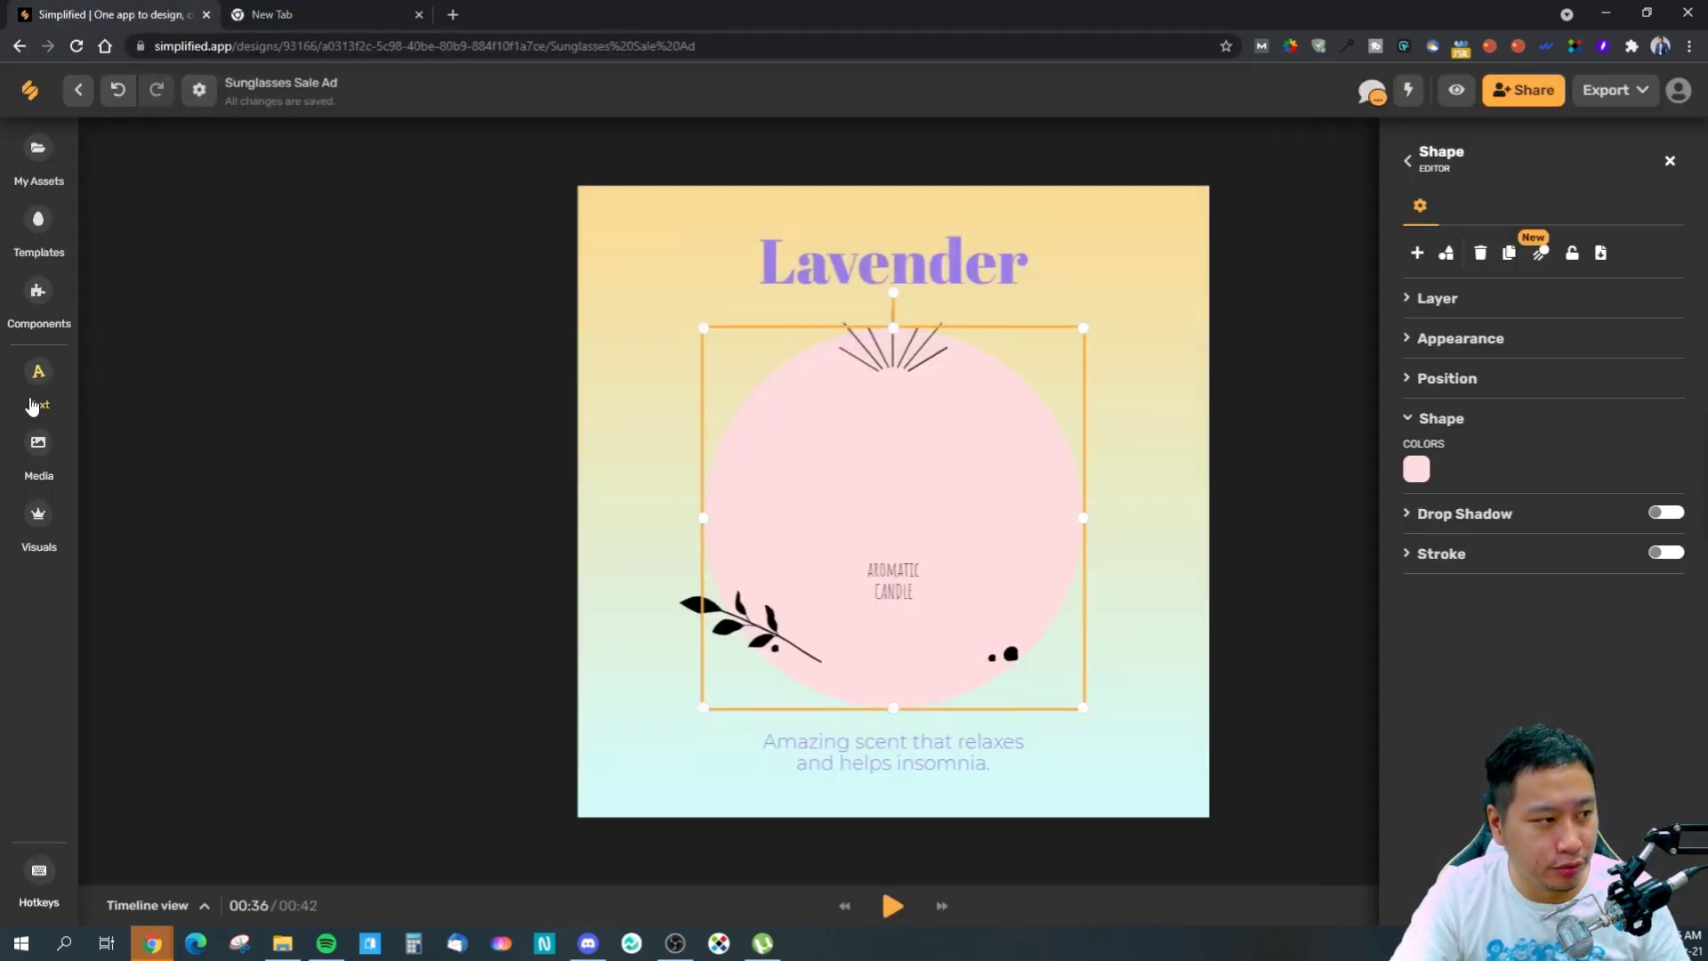
# - Compare candle images from Pixabay, Pexels and Unsplash, and add Unsplash's lit jar candle on dark wood to the artboard
pyautogui.click(39, 449)
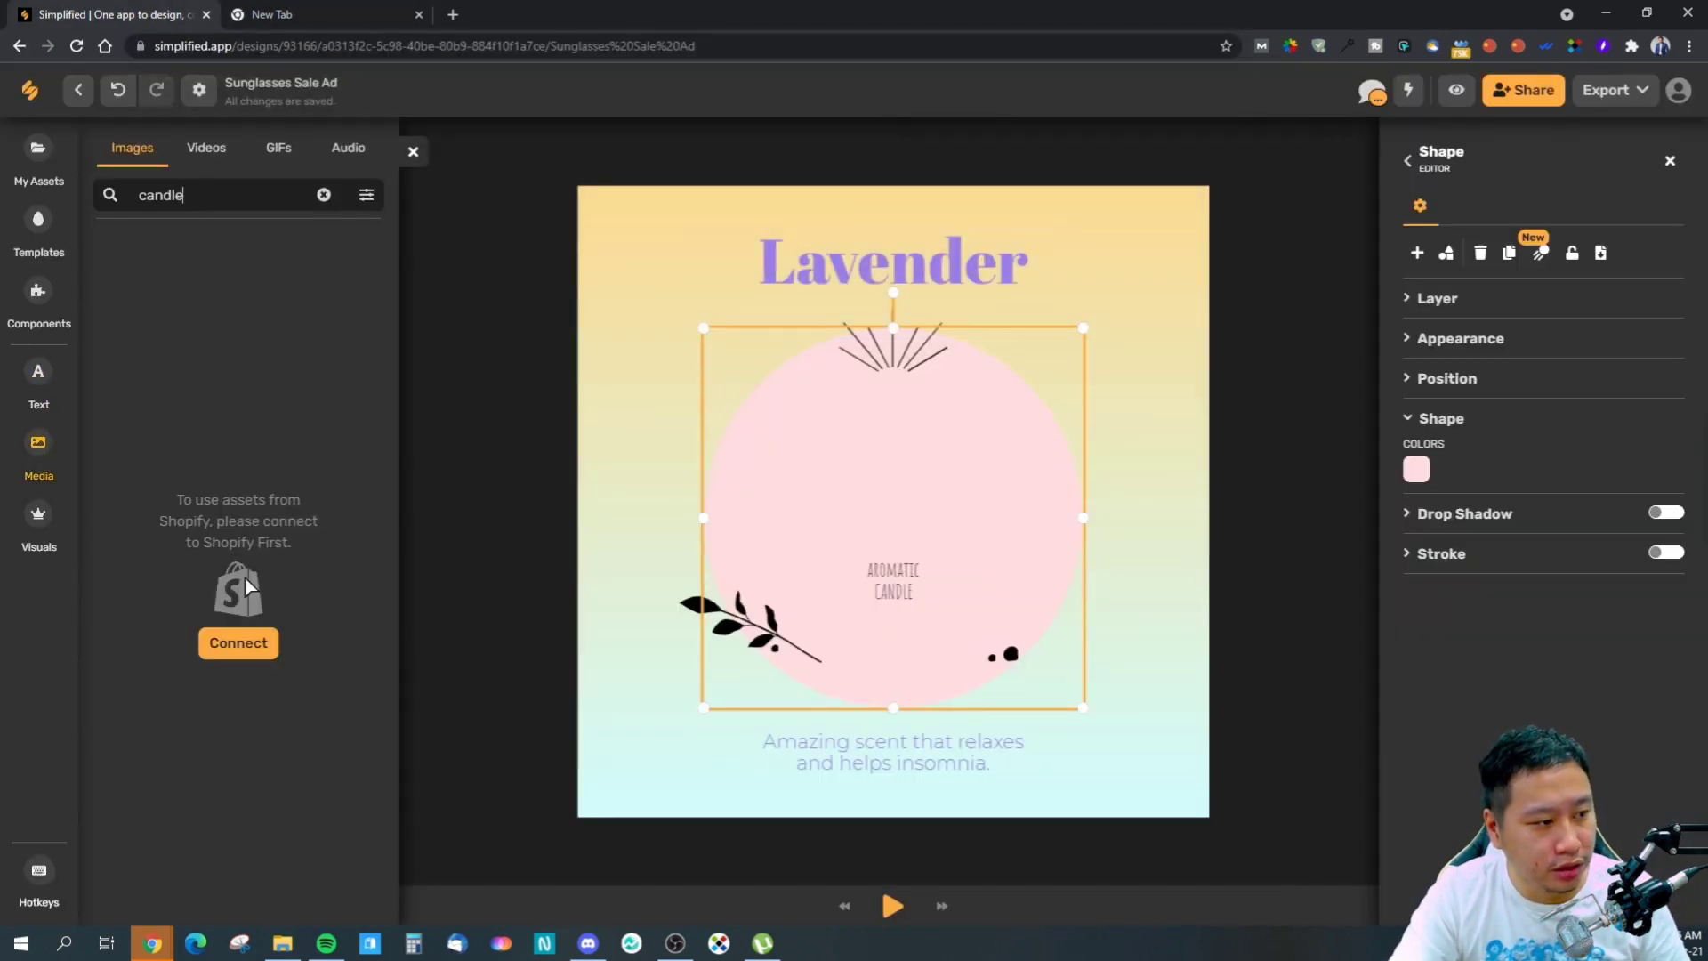
pyautogui.click(366, 195)
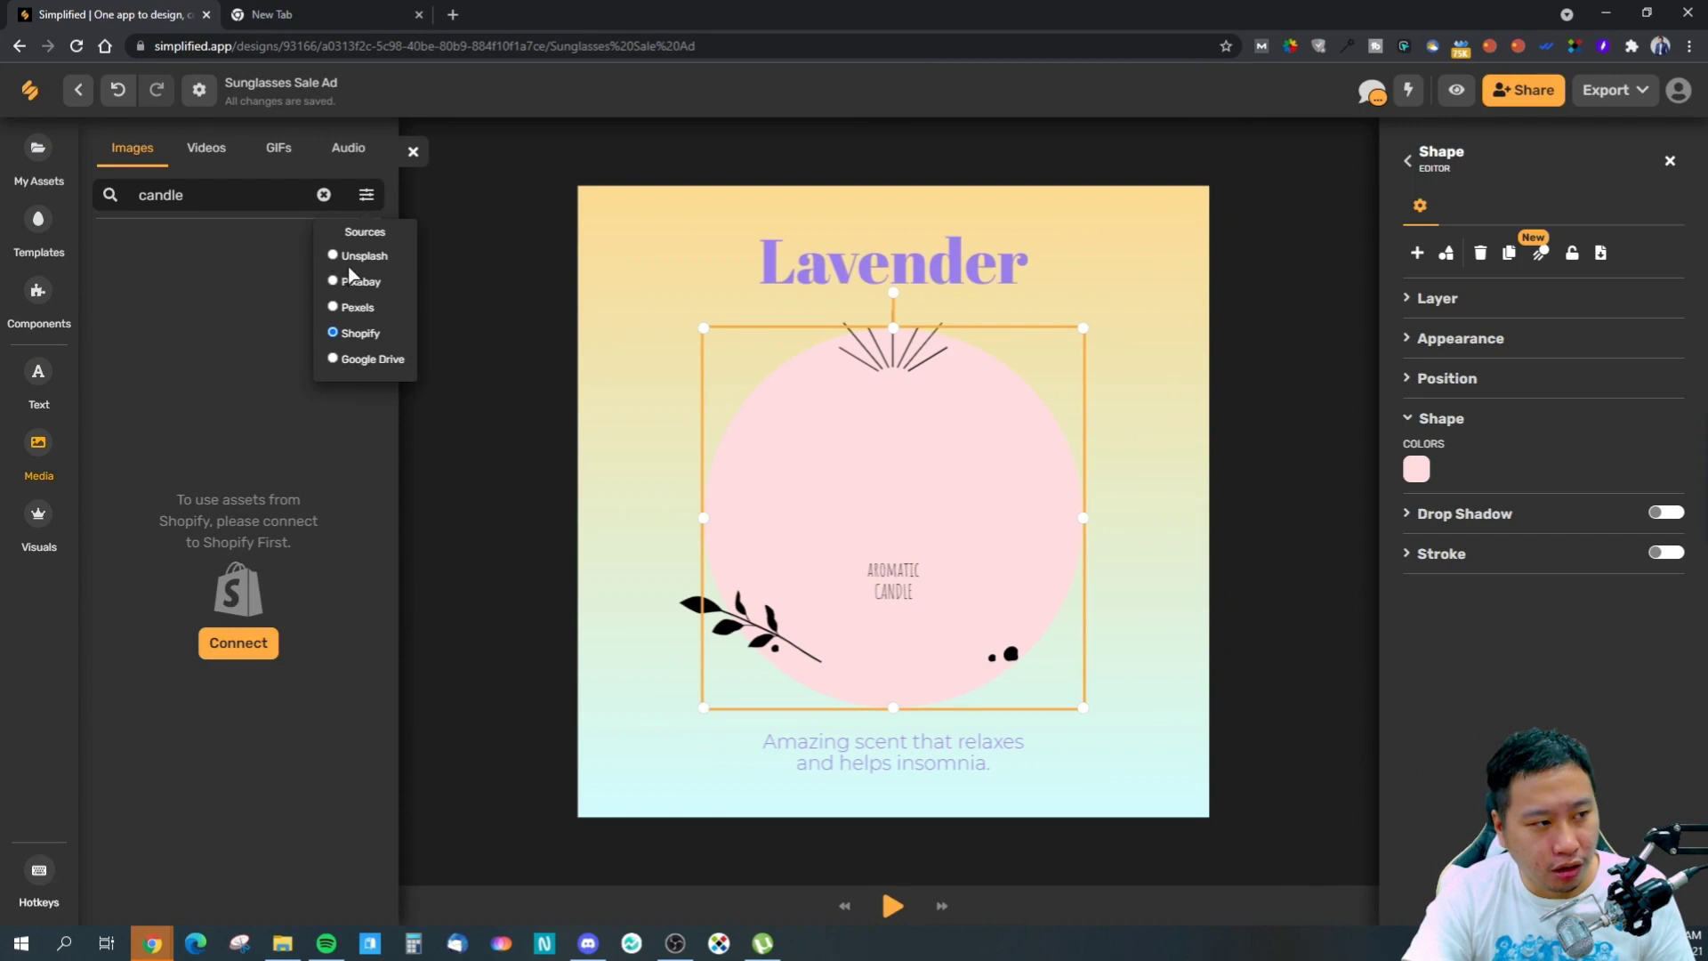
pyautogui.click(332, 281)
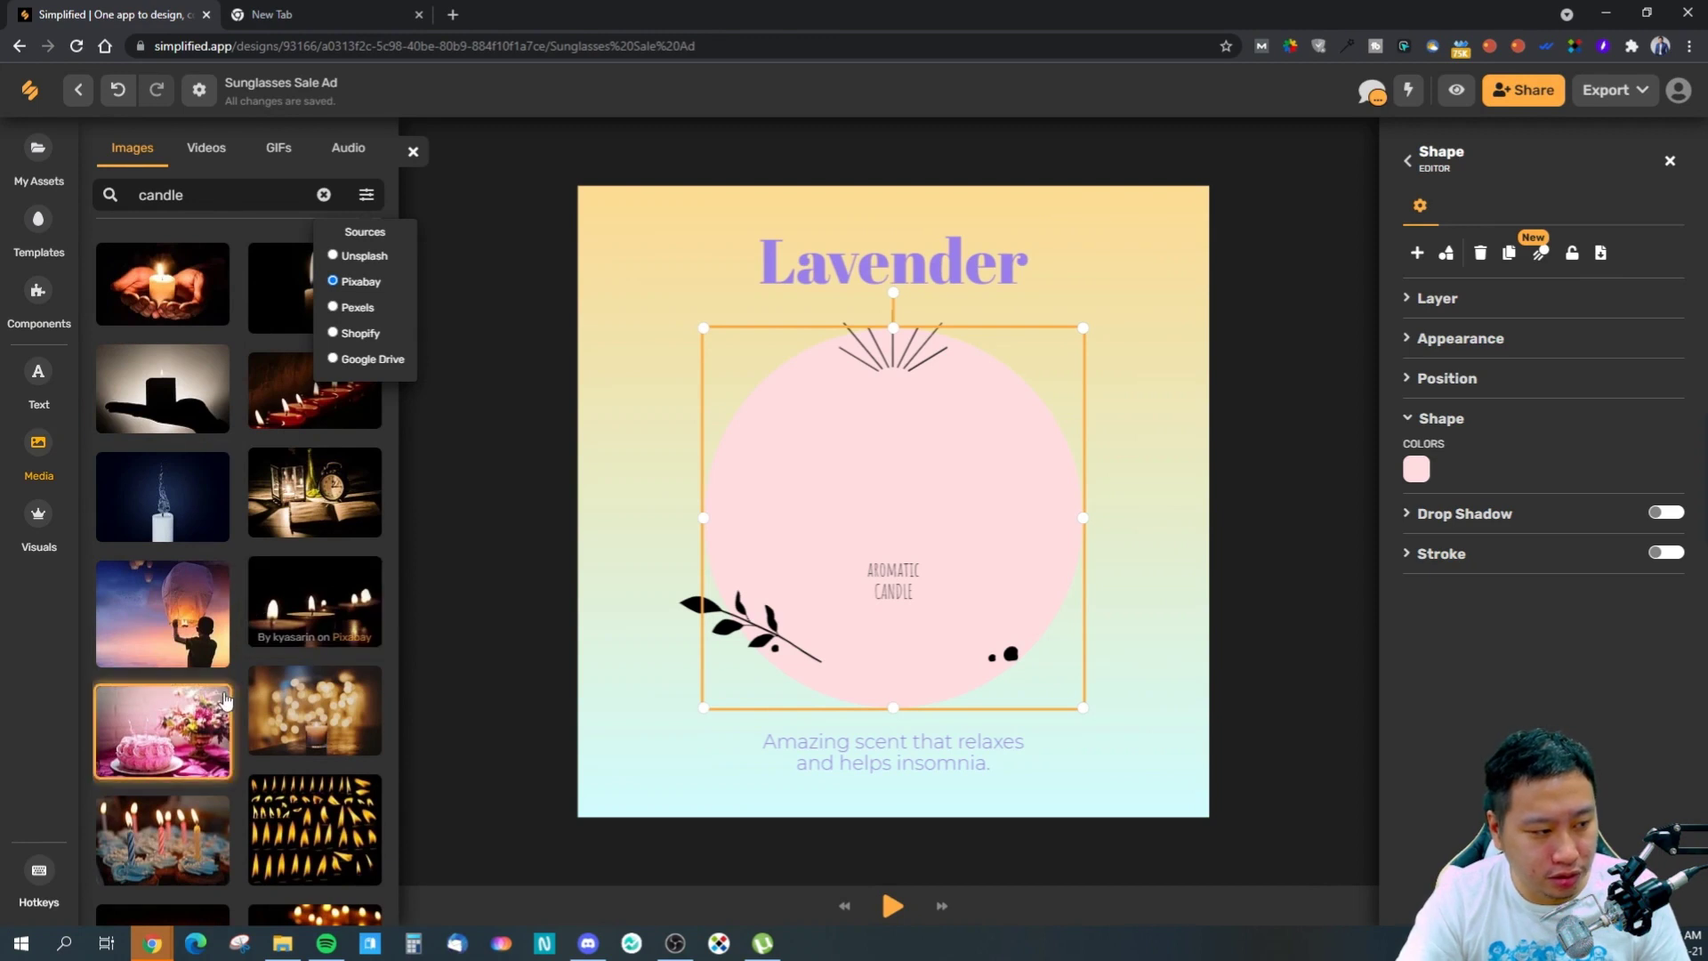
pyautogui.click(331, 307)
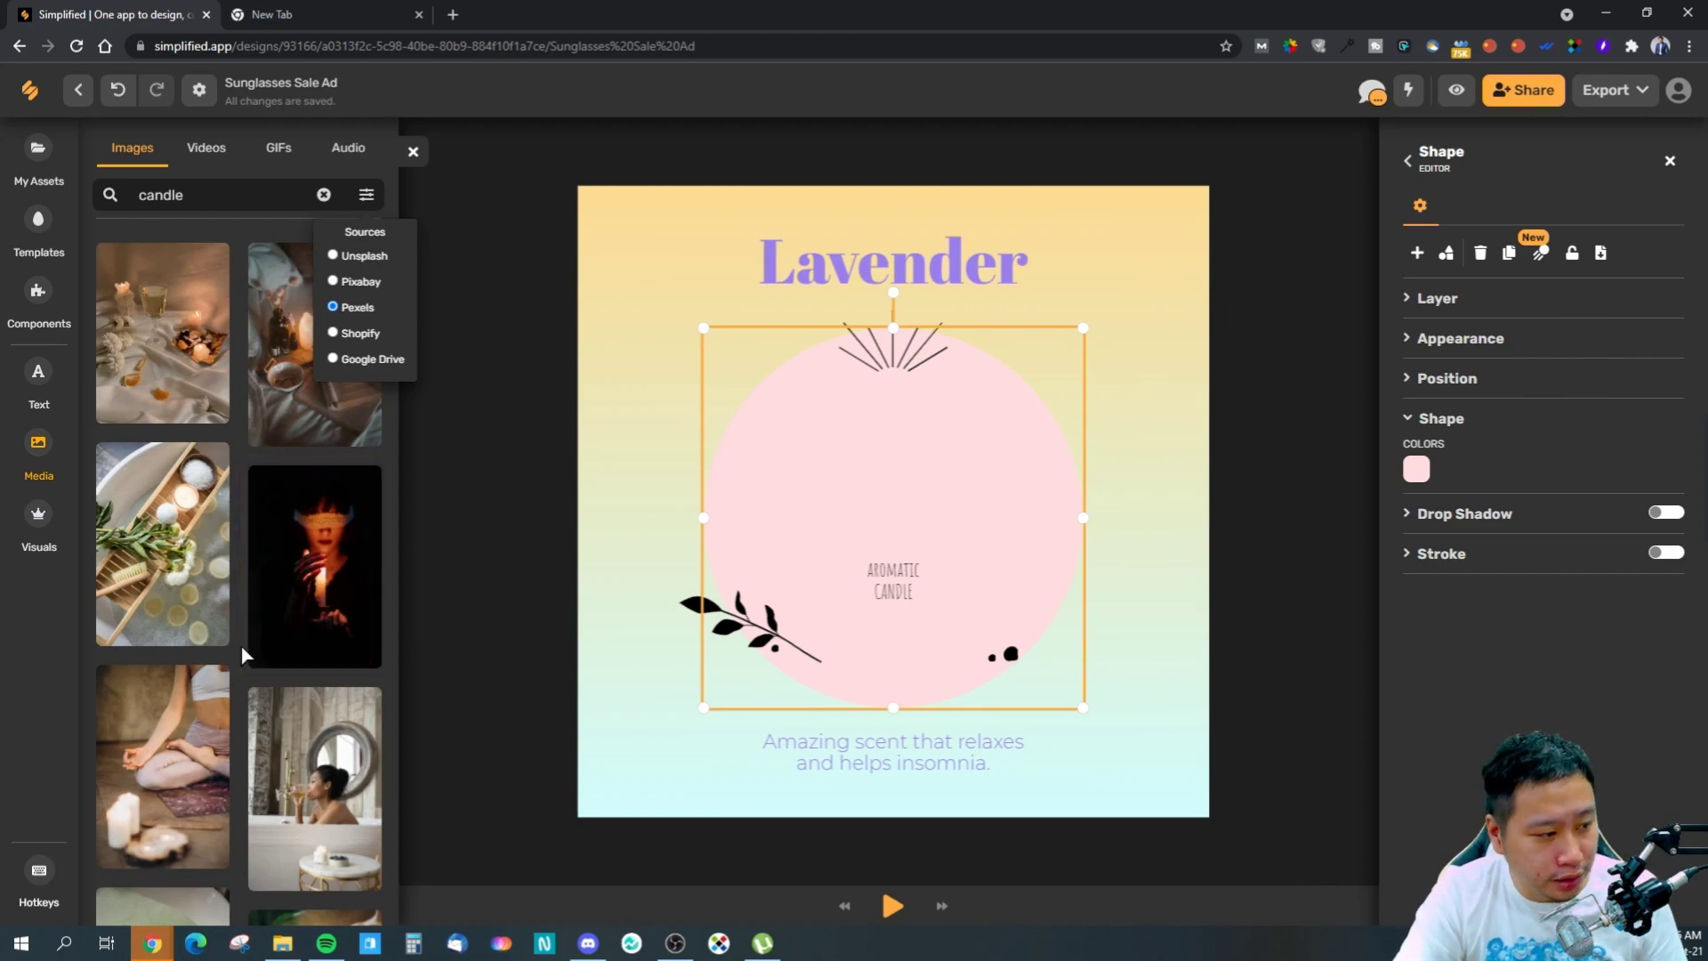
pyautogui.click(352, 256)
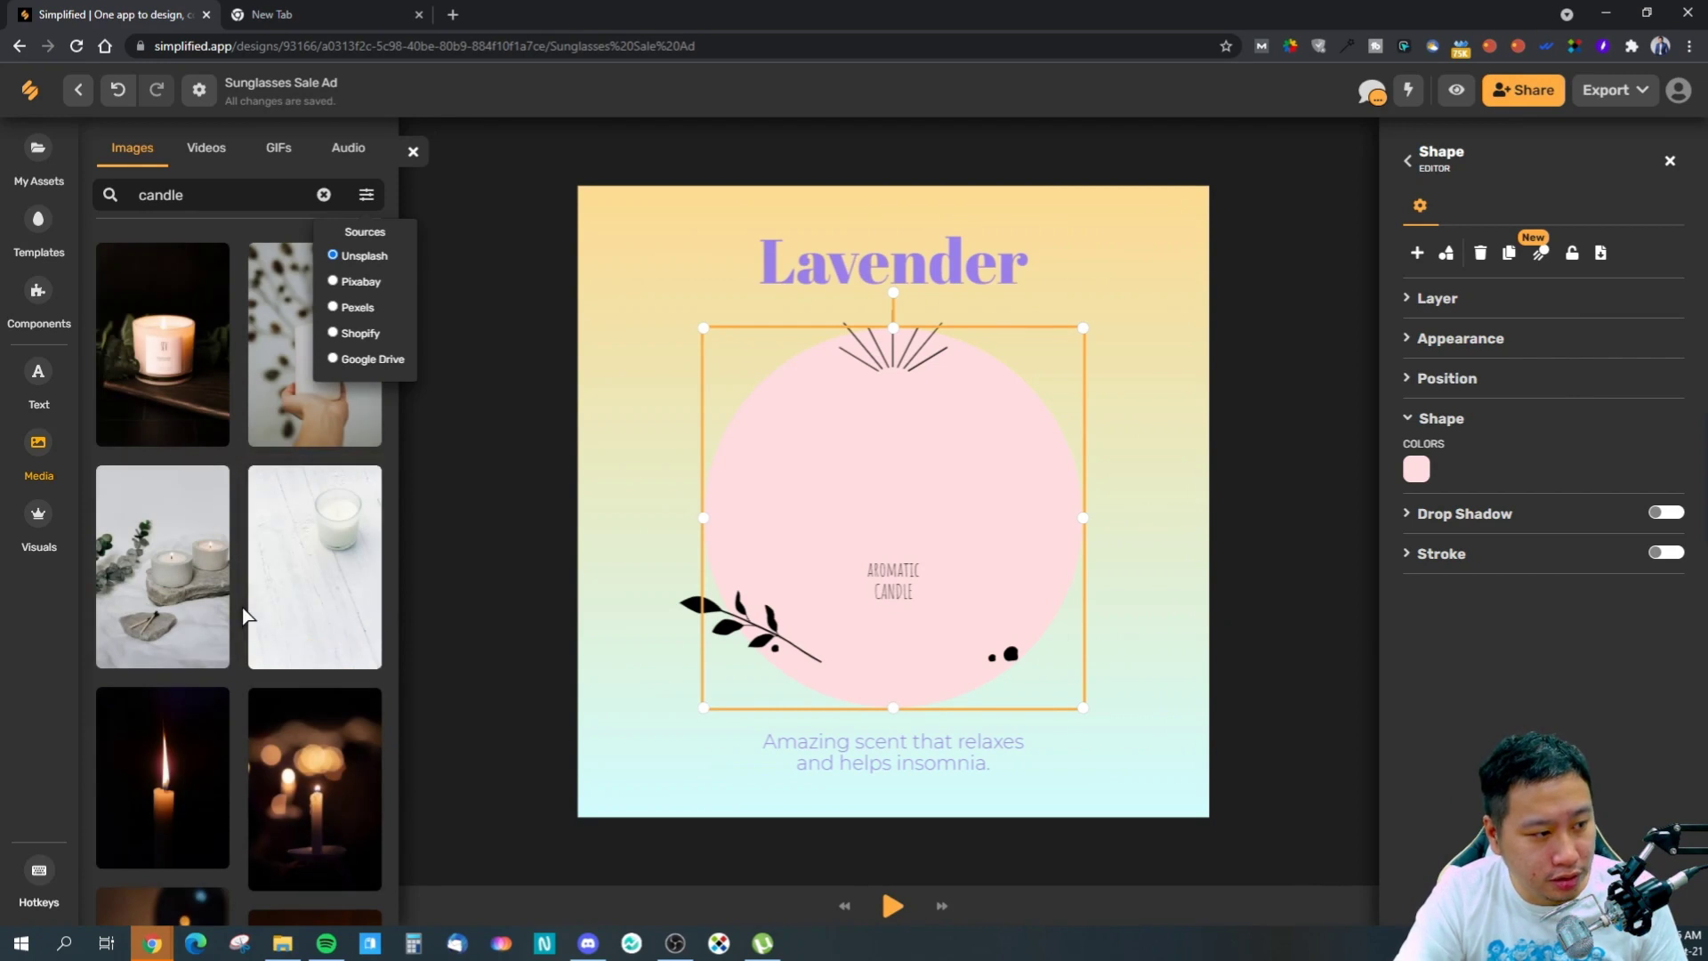
pyautogui.click(160, 383)
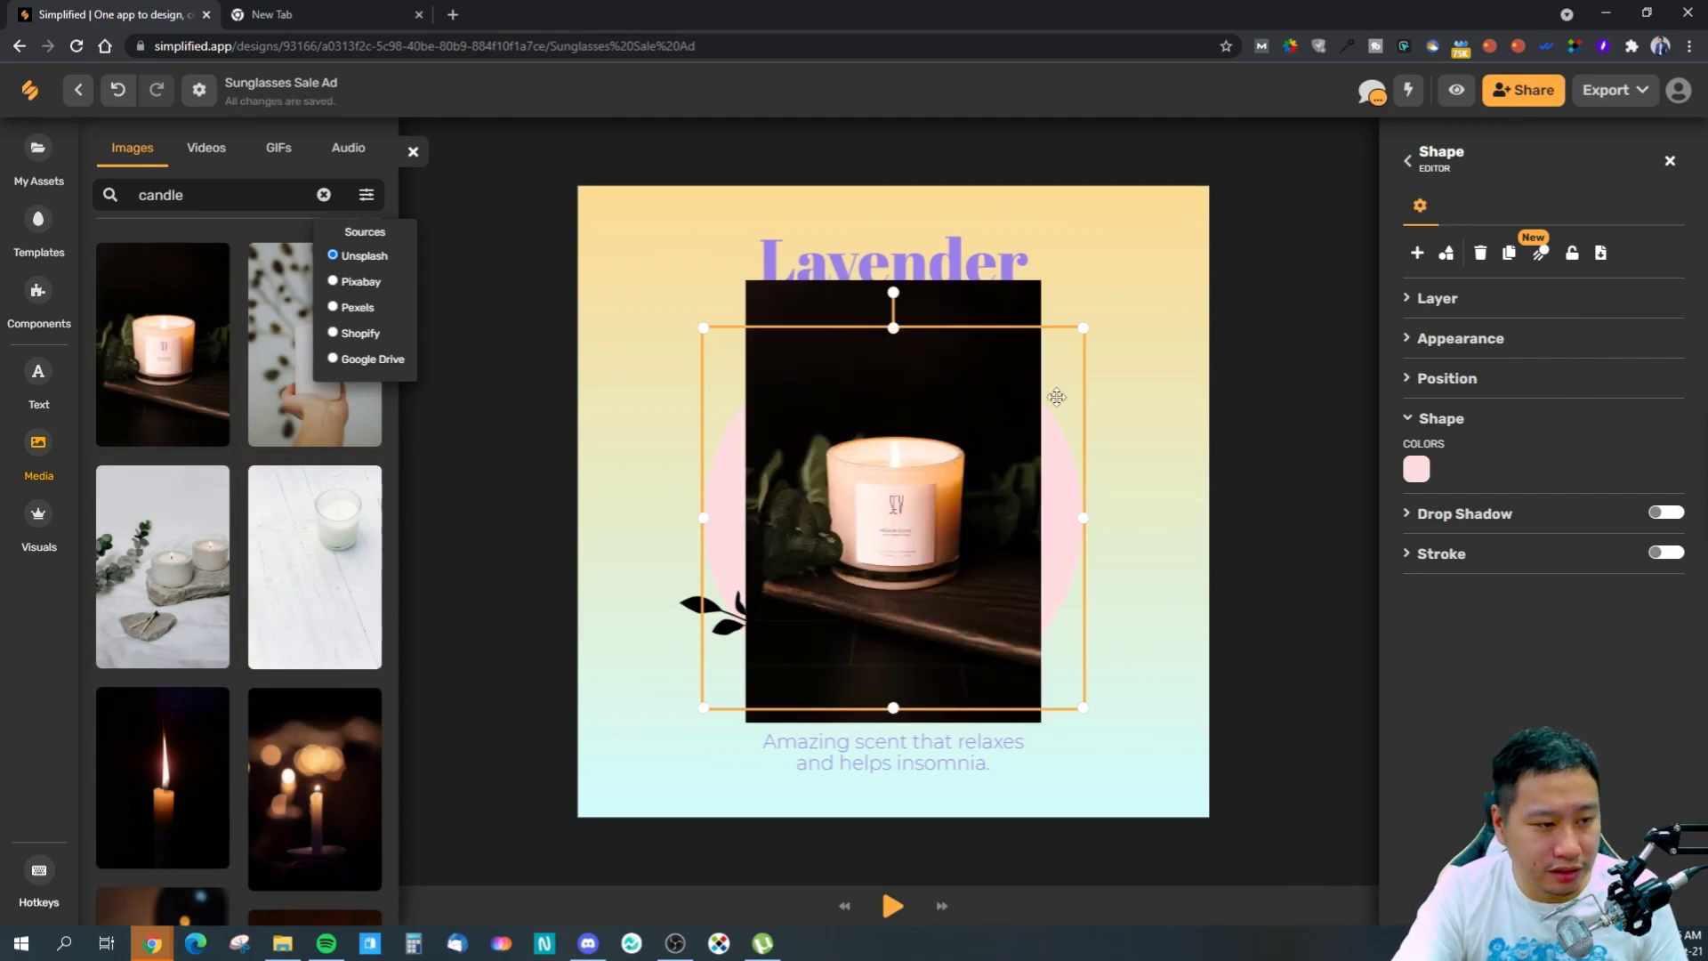
# - Remove the background from the candle photo and place the candle above the AROMATIC CANDLE text in the pink circle
pyautogui.click(1267, 491)
pyautogui.moveTo(920, 403)
pyautogui.mouseDown()
pyautogui.moveTo(923, 427)
pyautogui.moveTo(881, 393)
pyautogui.moveTo(915, 400)
pyautogui.mouseUp()
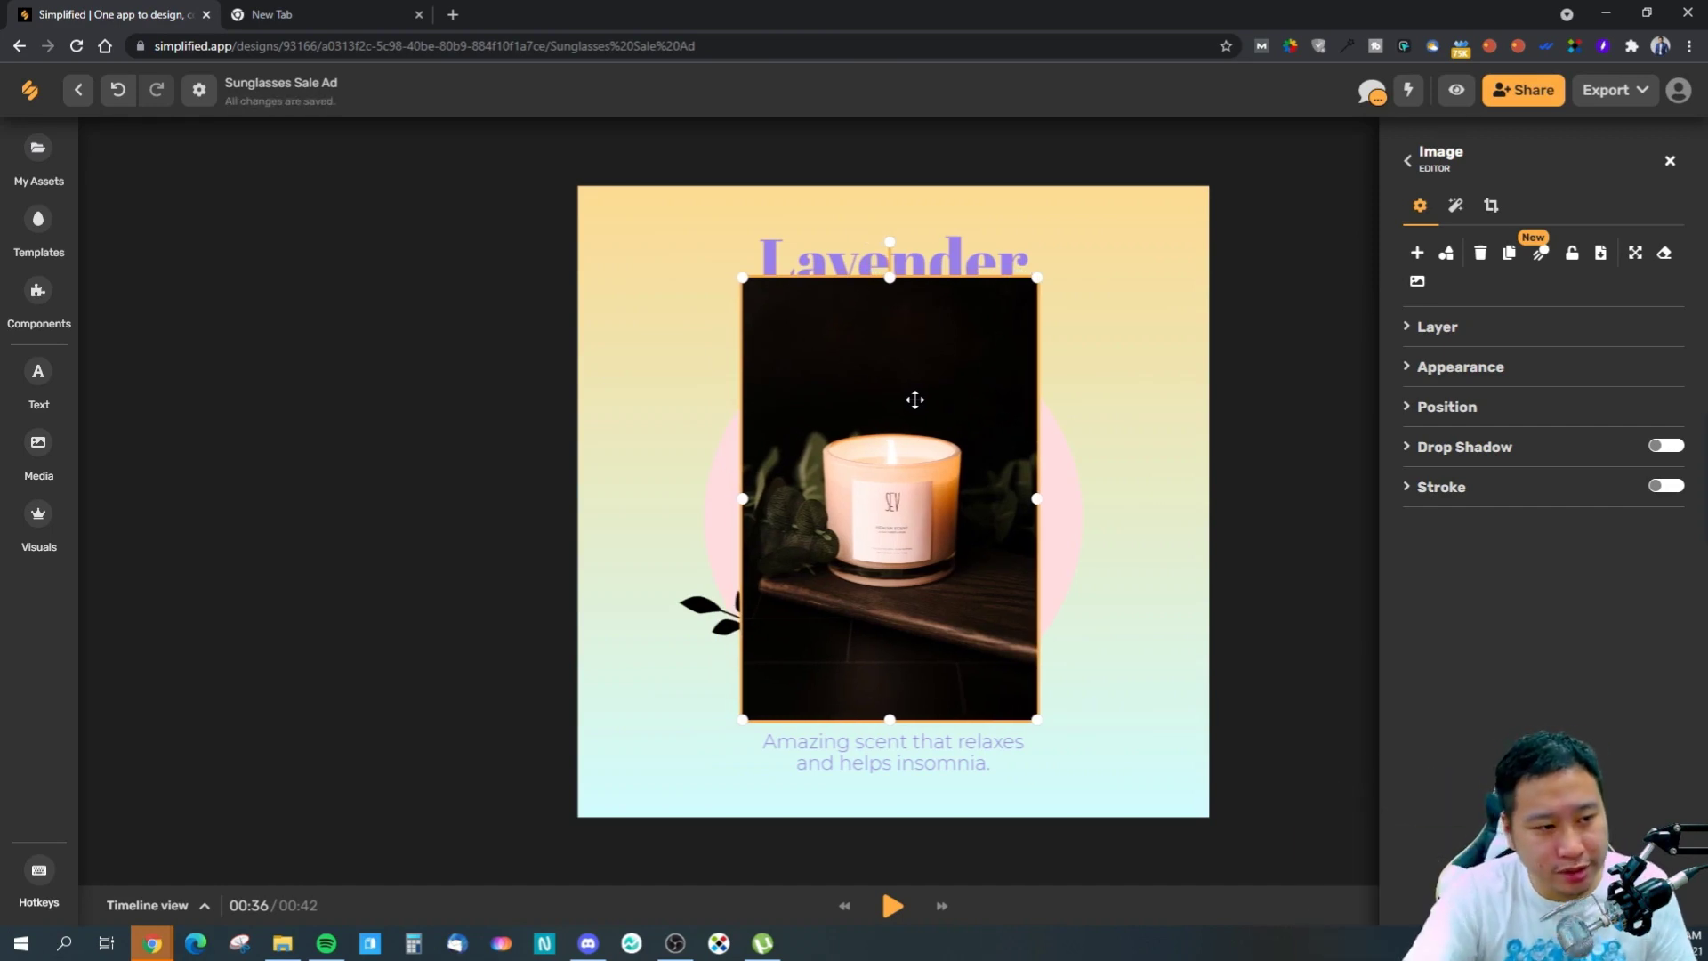
pyautogui.click(1283, 394)
pyautogui.click(979, 393)
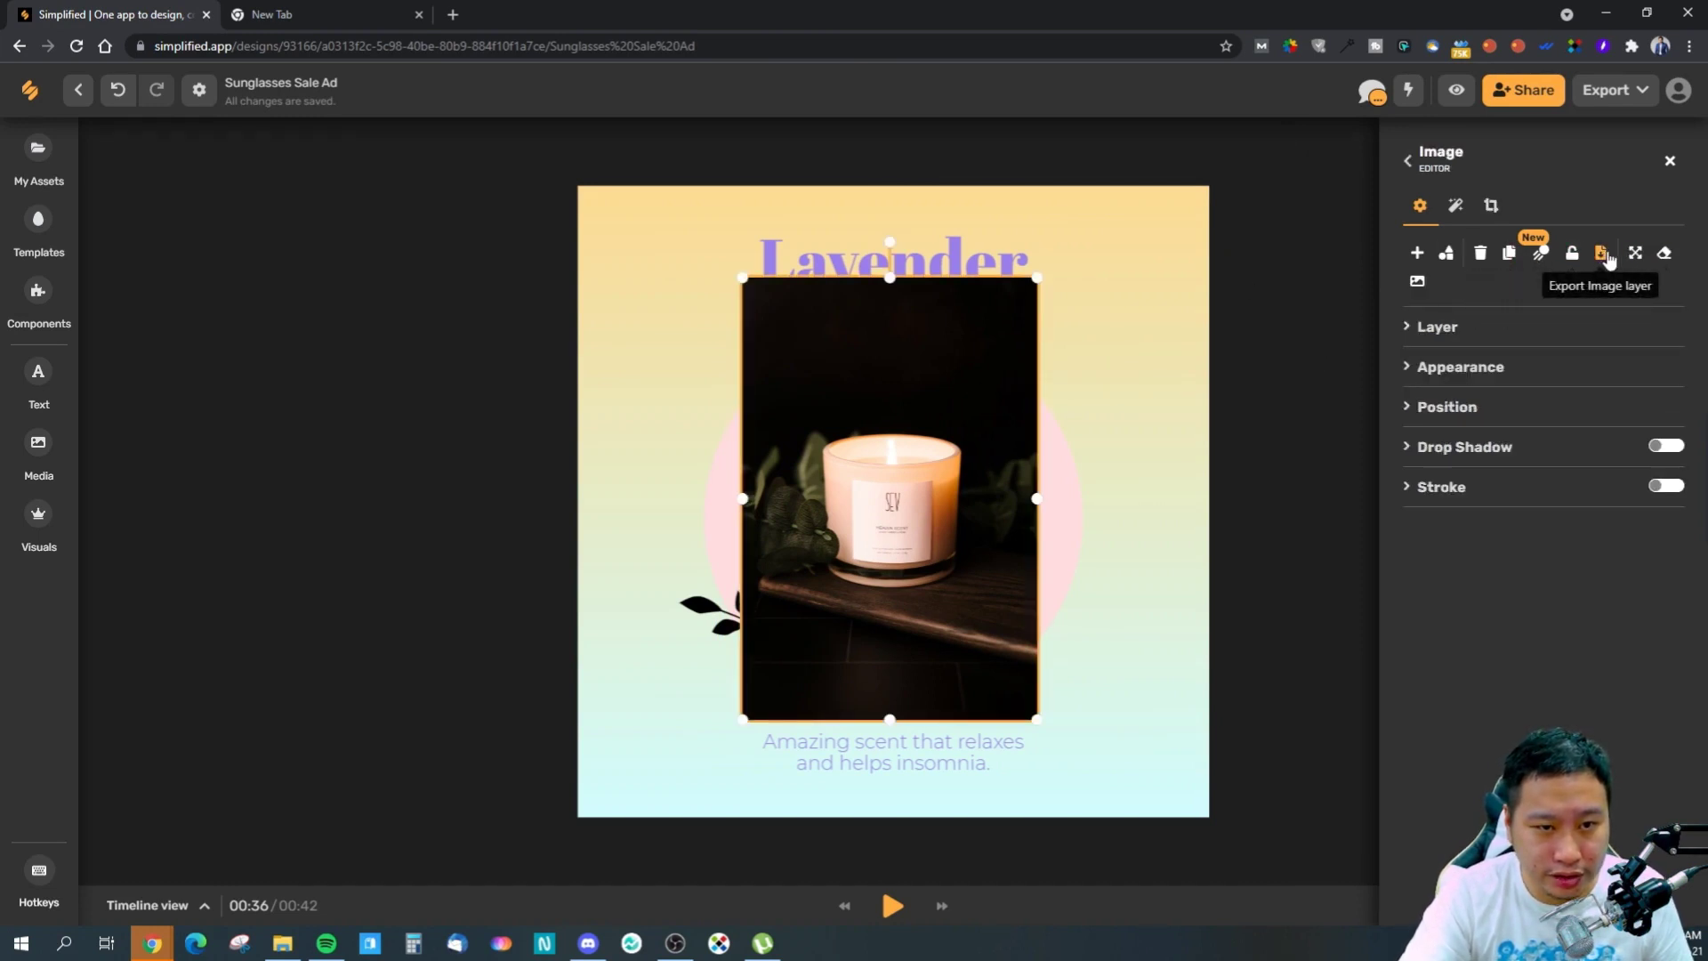
pyautogui.click(1664, 253)
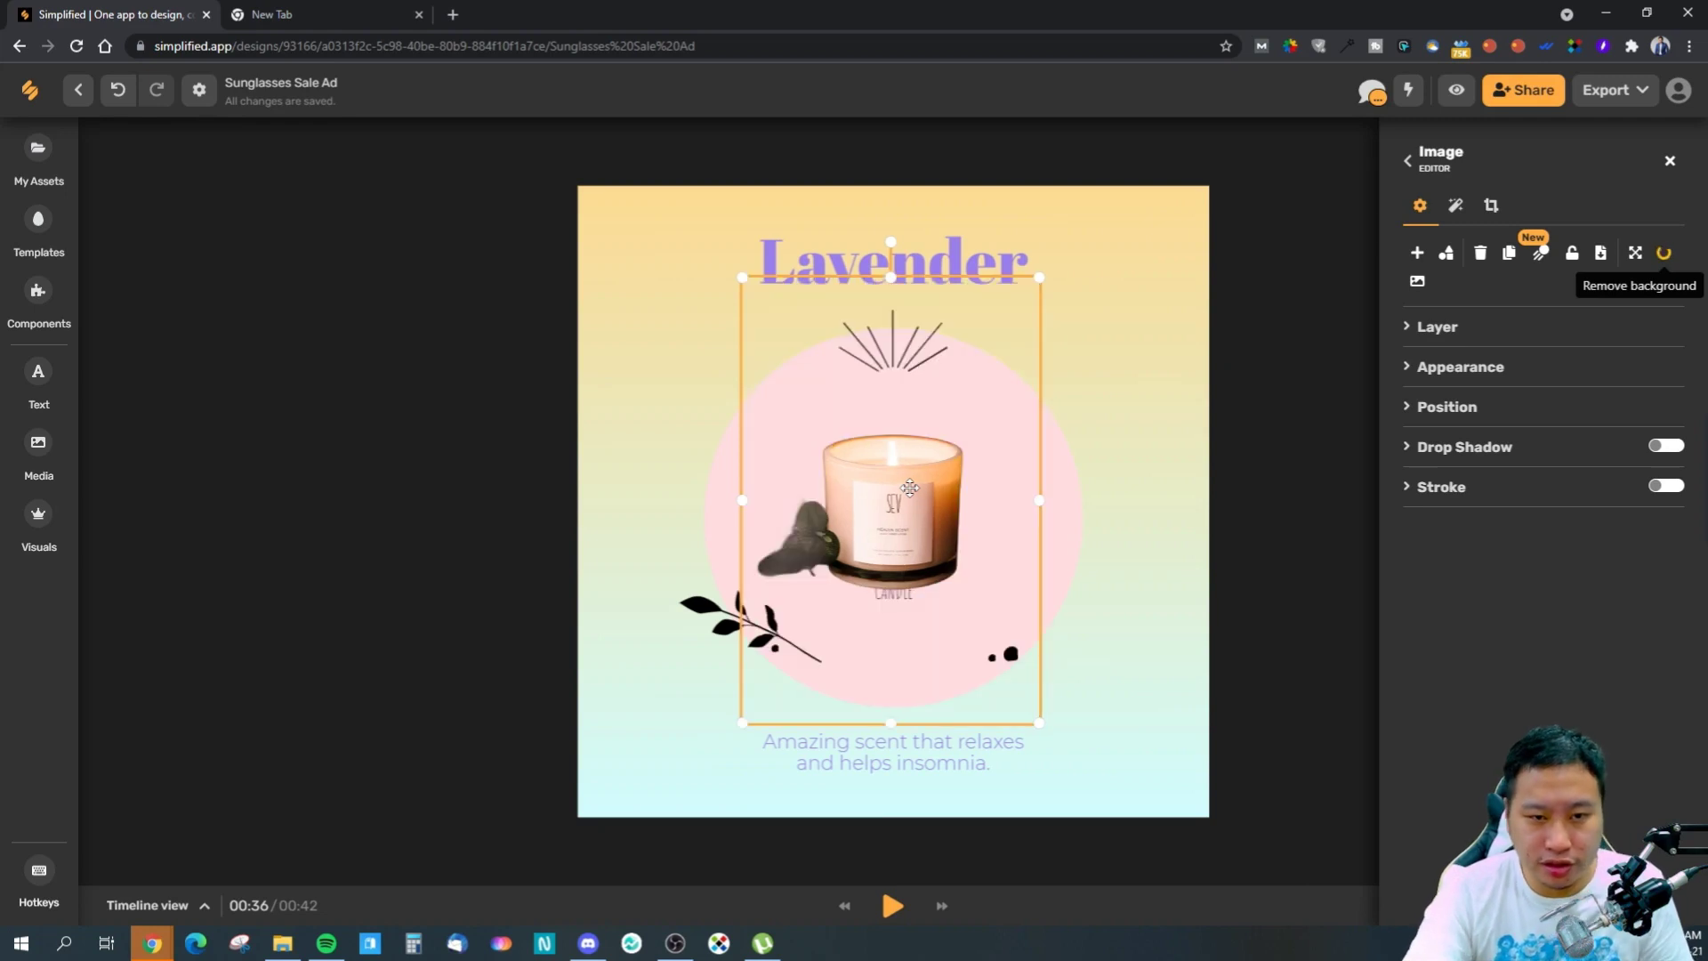
pyautogui.moveTo(895, 478); pyautogui.dragTo(879, 531)
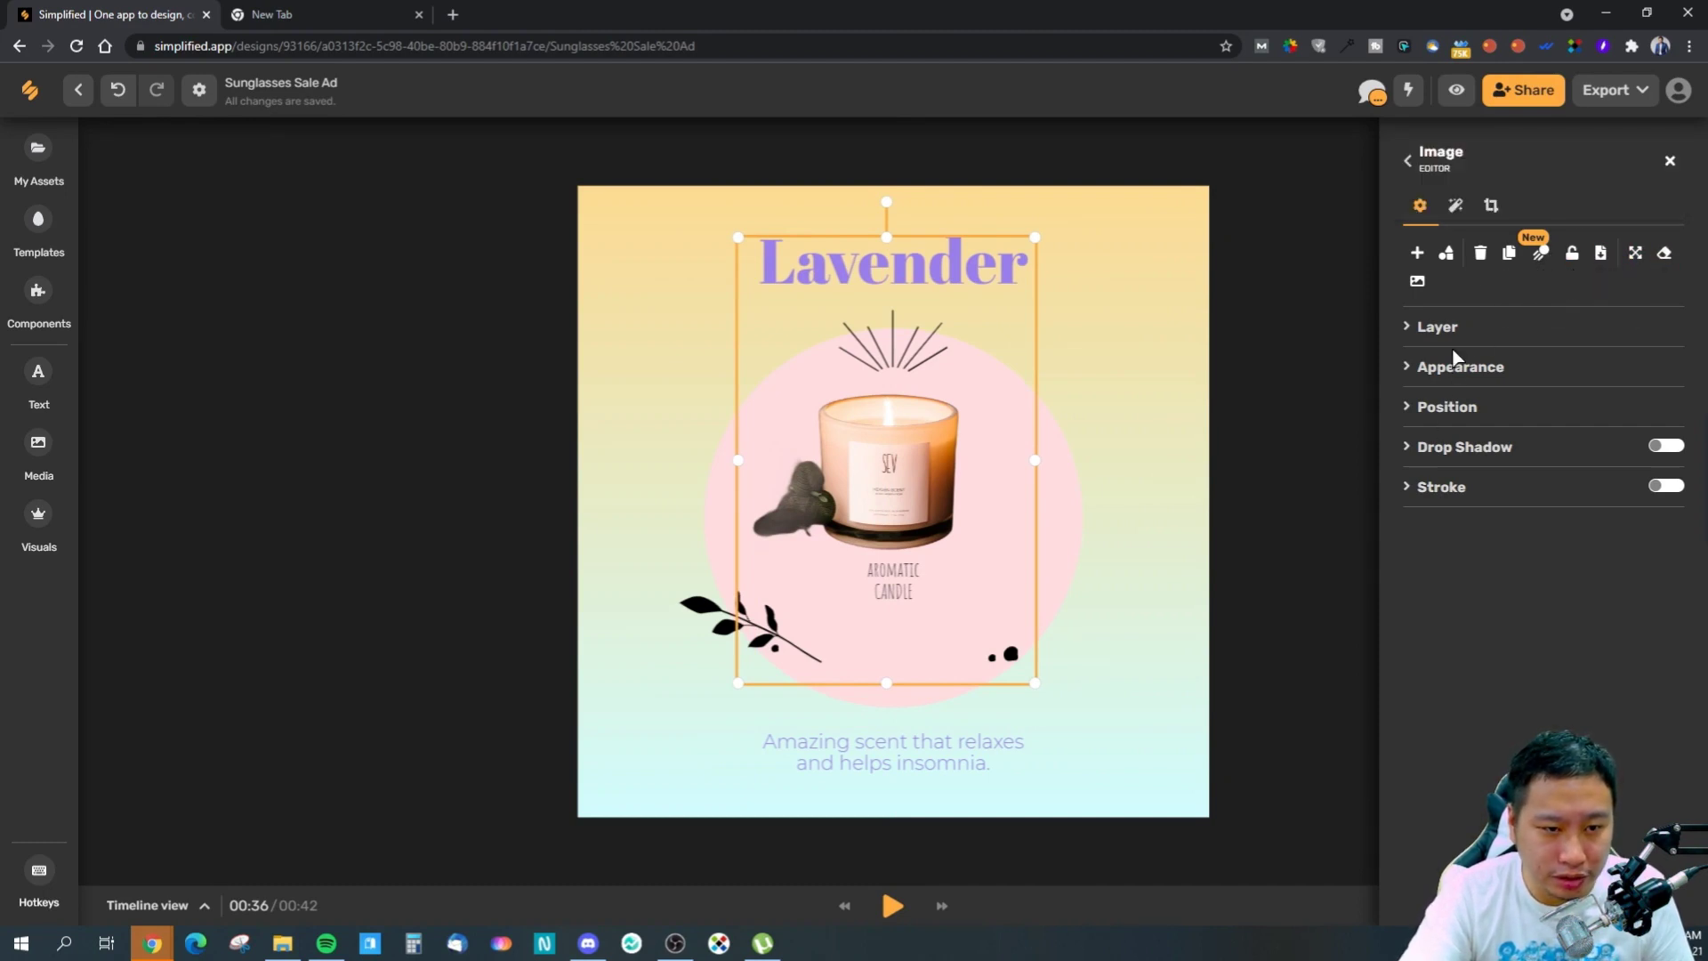
# - Try background removal and a soft drop shadow on a duplicate of the candle image, then delete the duplicate
pyautogui.click(1509, 254)
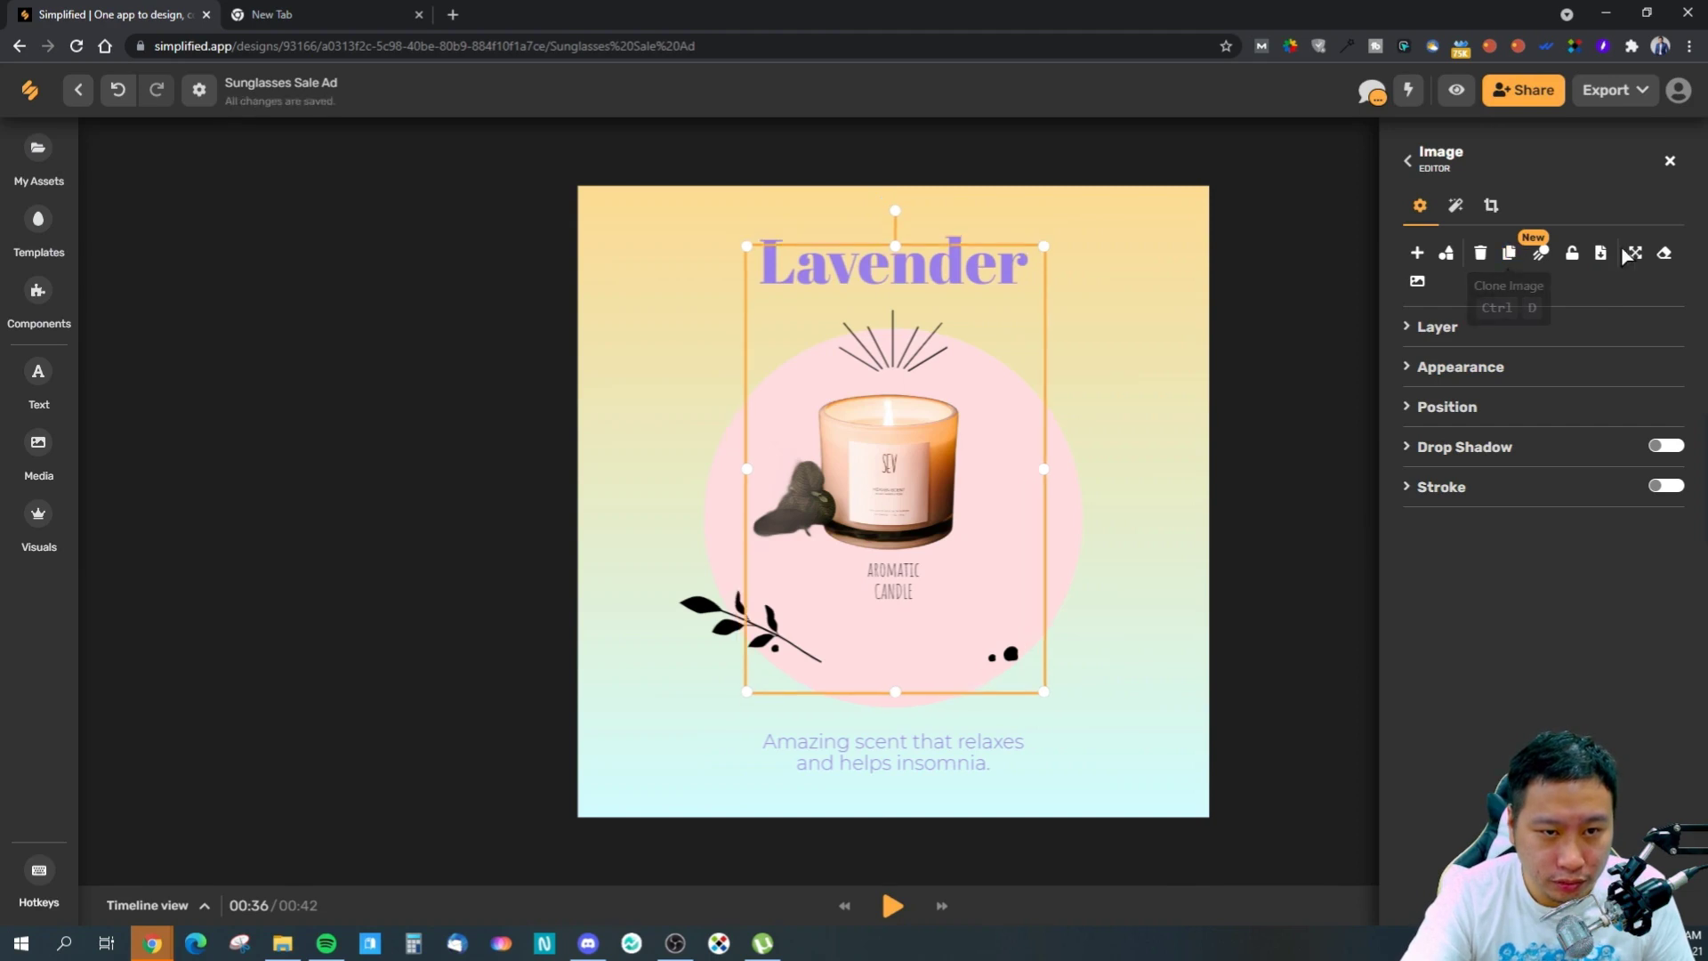
pyautogui.click(1665, 253)
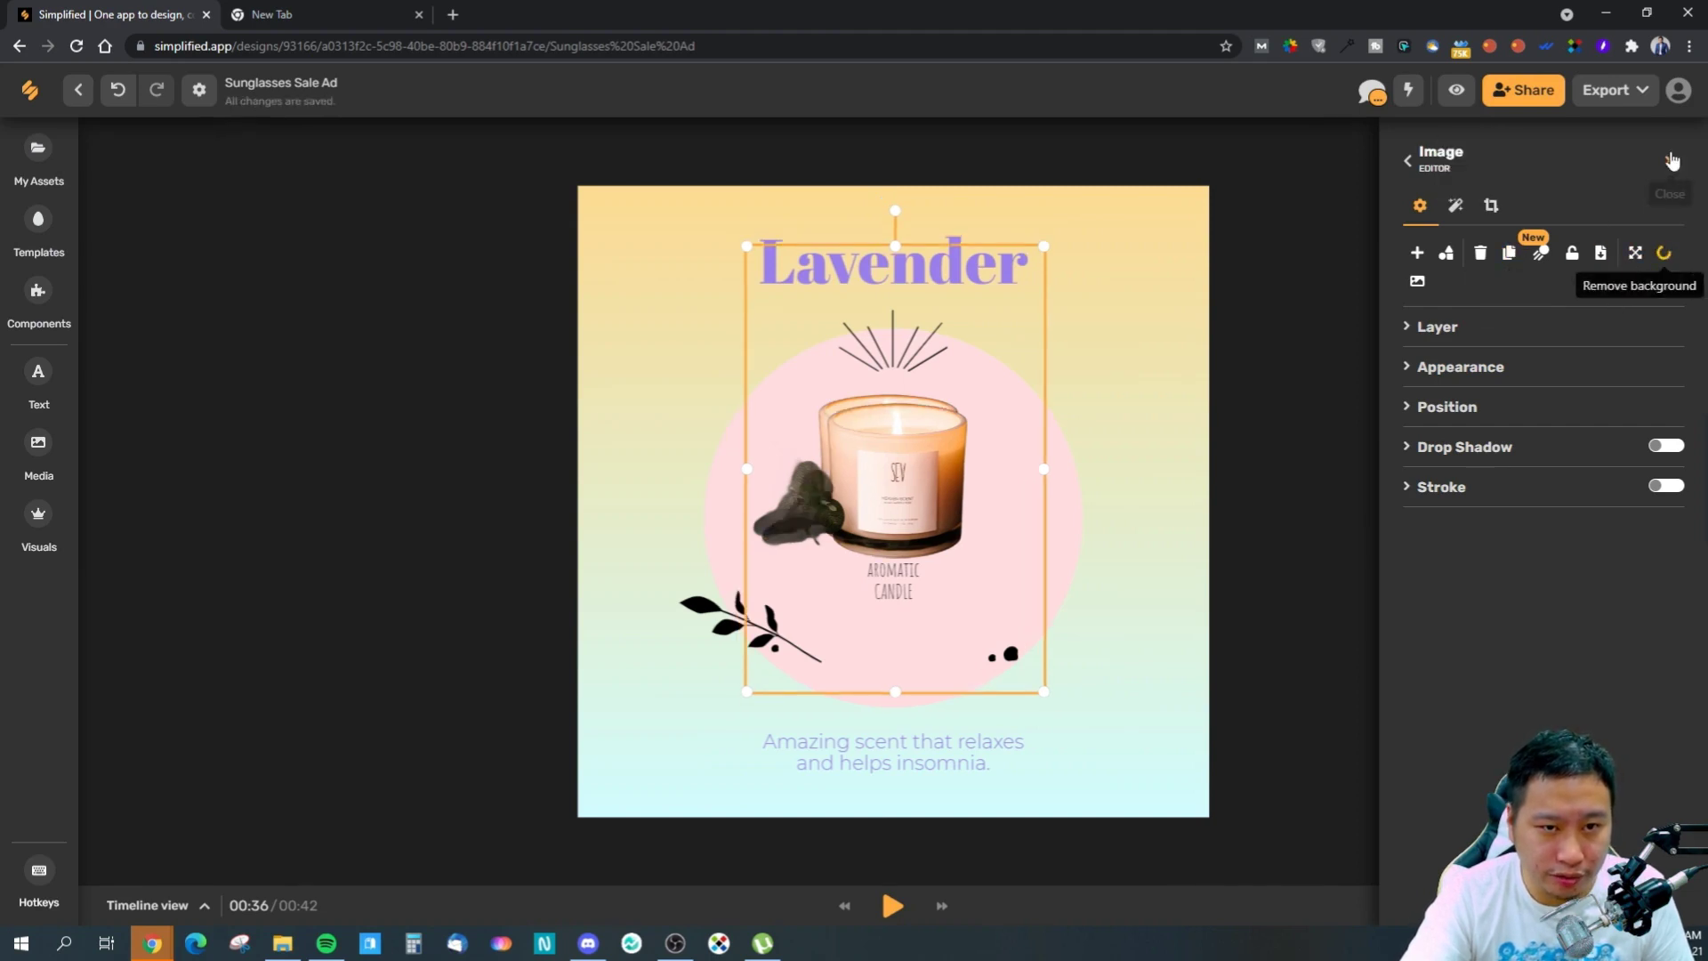
pyautogui.click(1417, 448)
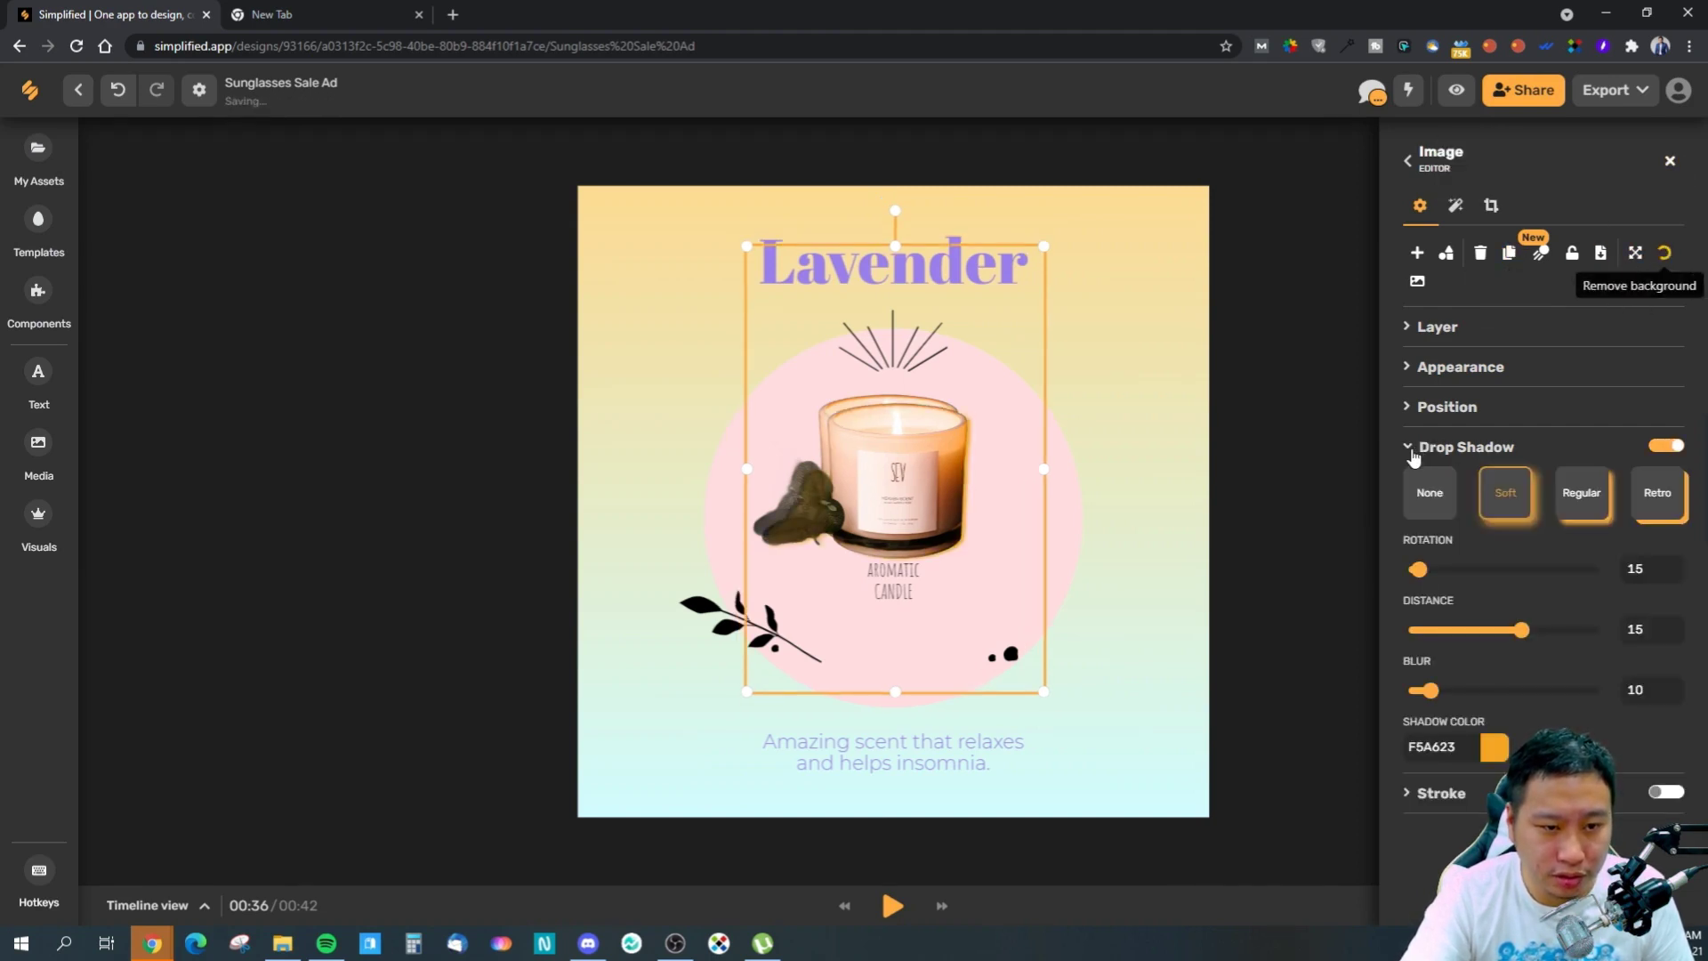
pyautogui.moveTo(910, 504); pyautogui.dragTo(1046, 525)
pyautogui.press('Delete')
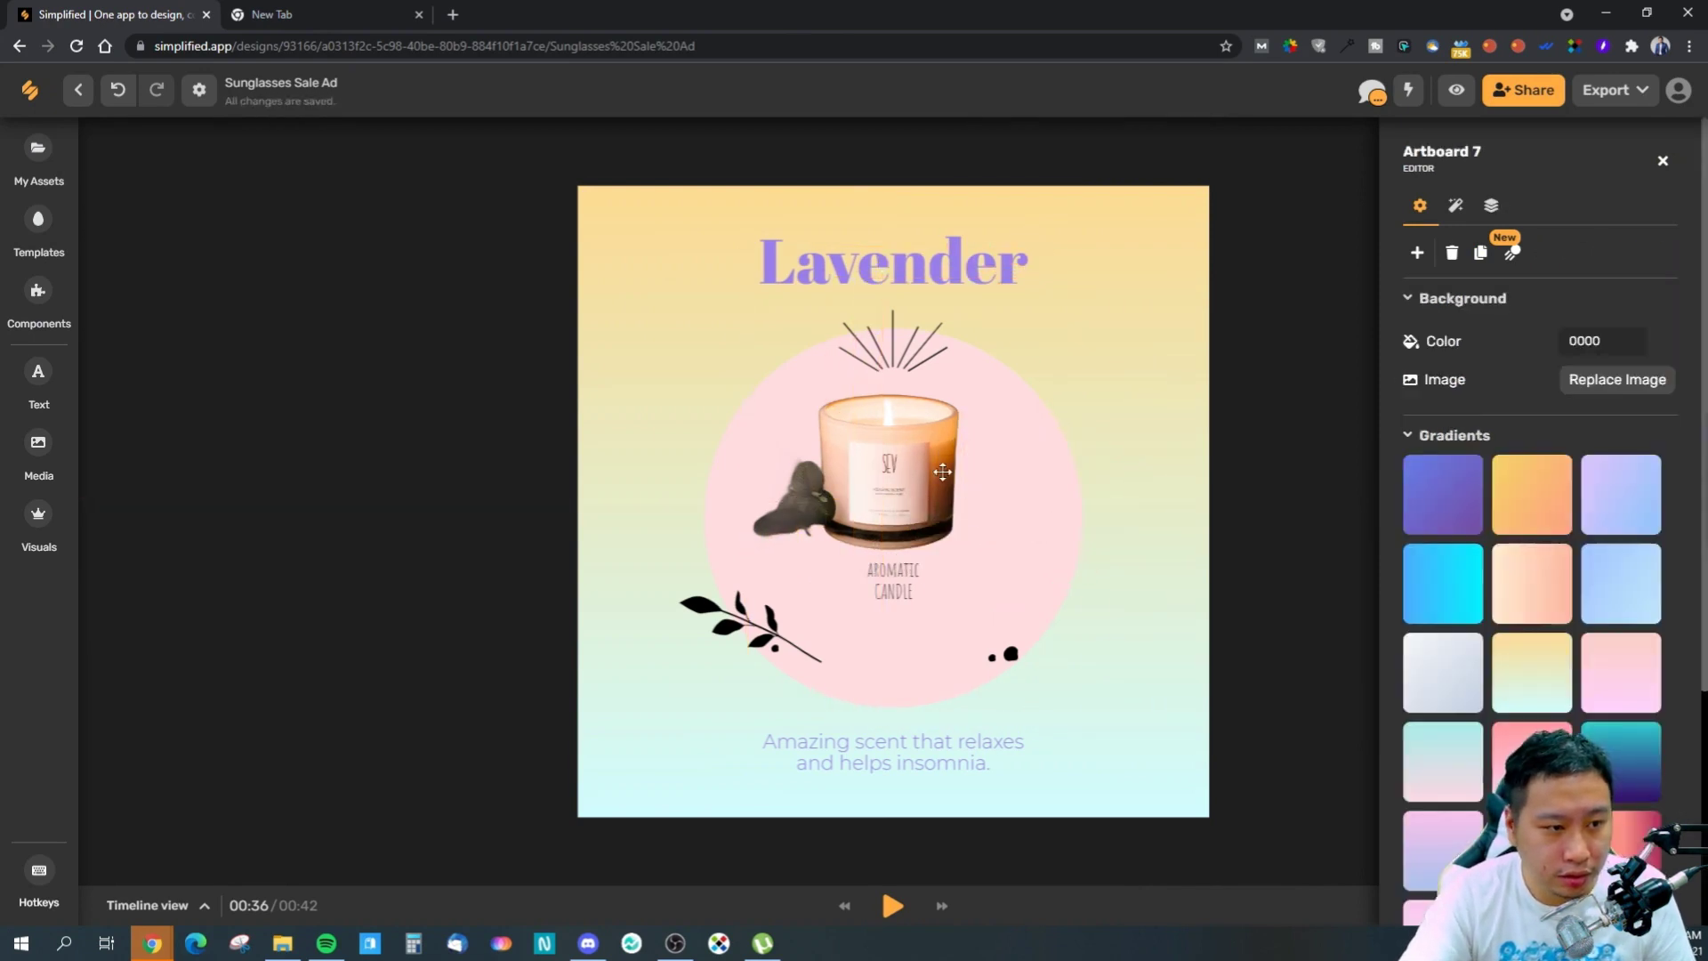
# - Give the candle image a Soft drop shadow with the dark grey colour 4A4A4A
pyautogui.click(943, 470)
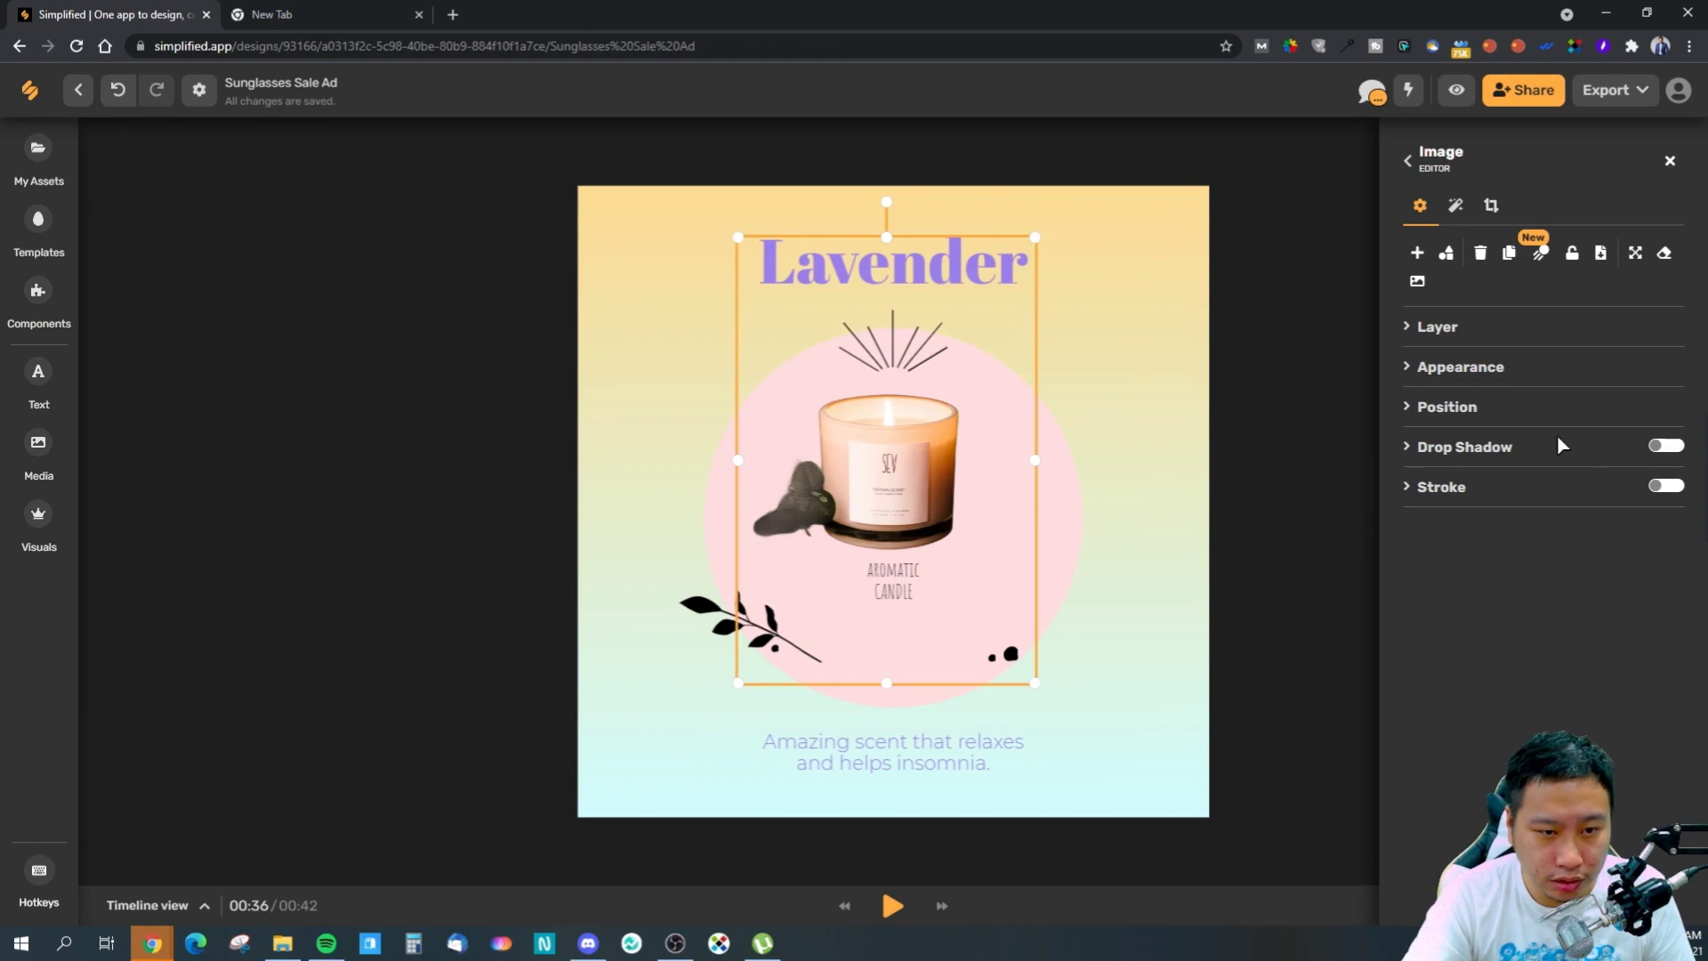
pyautogui.click(1421, 452)
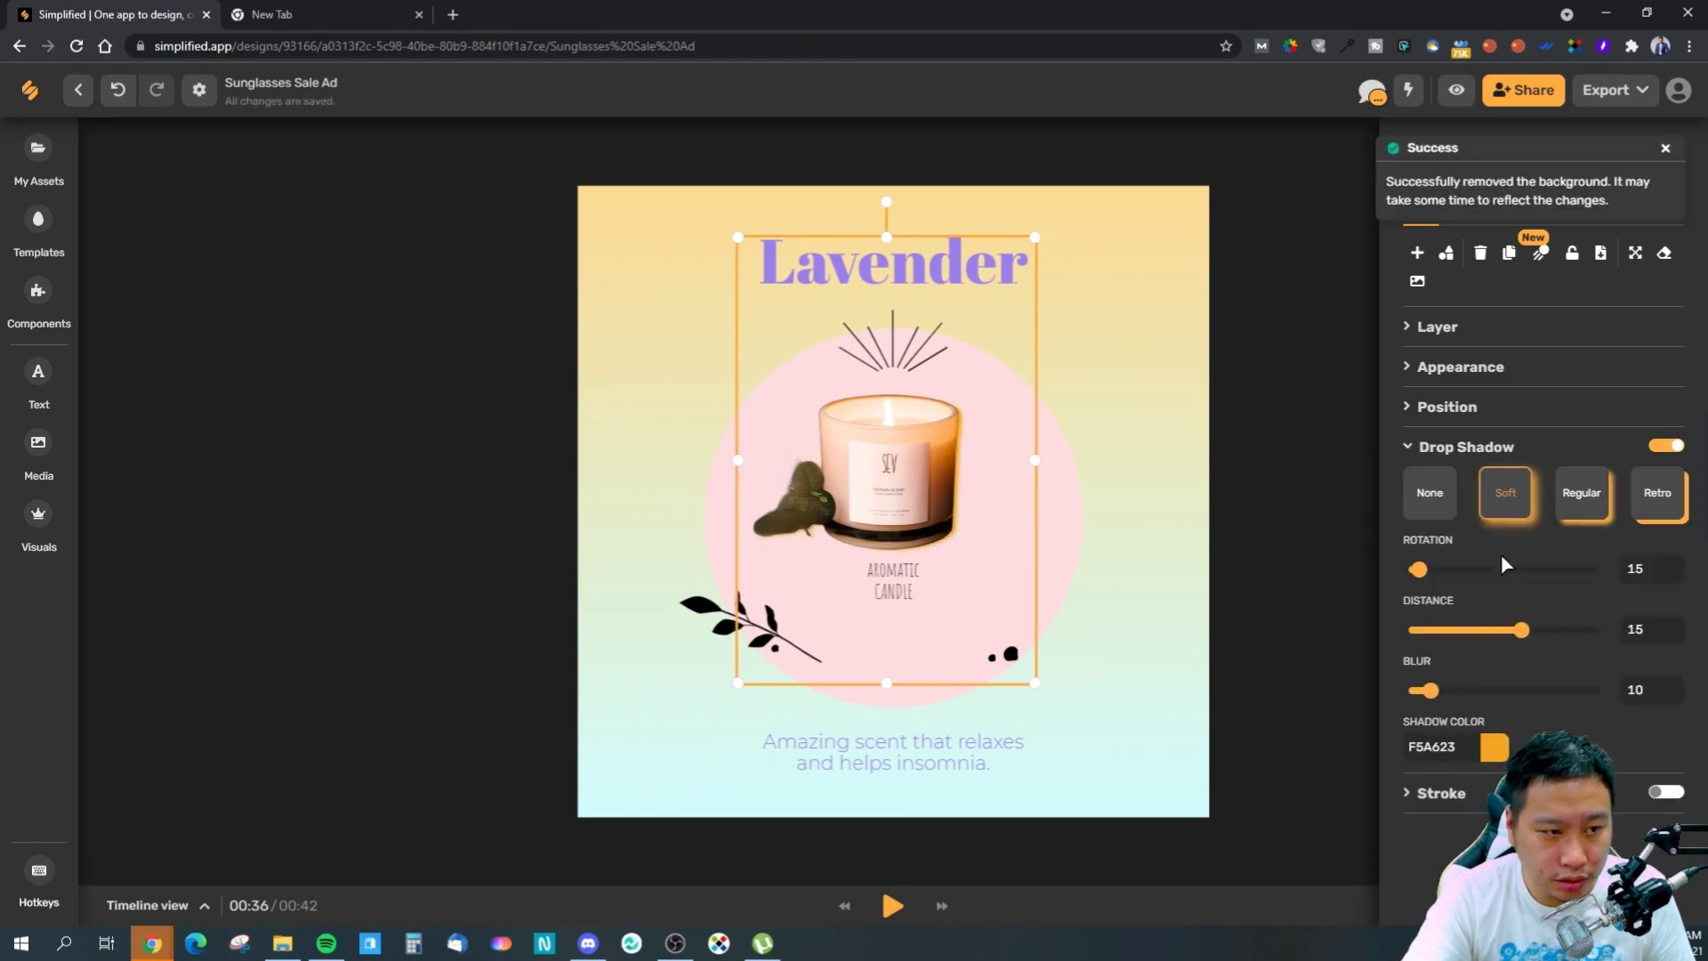
pyautogui.click(1493, 750)
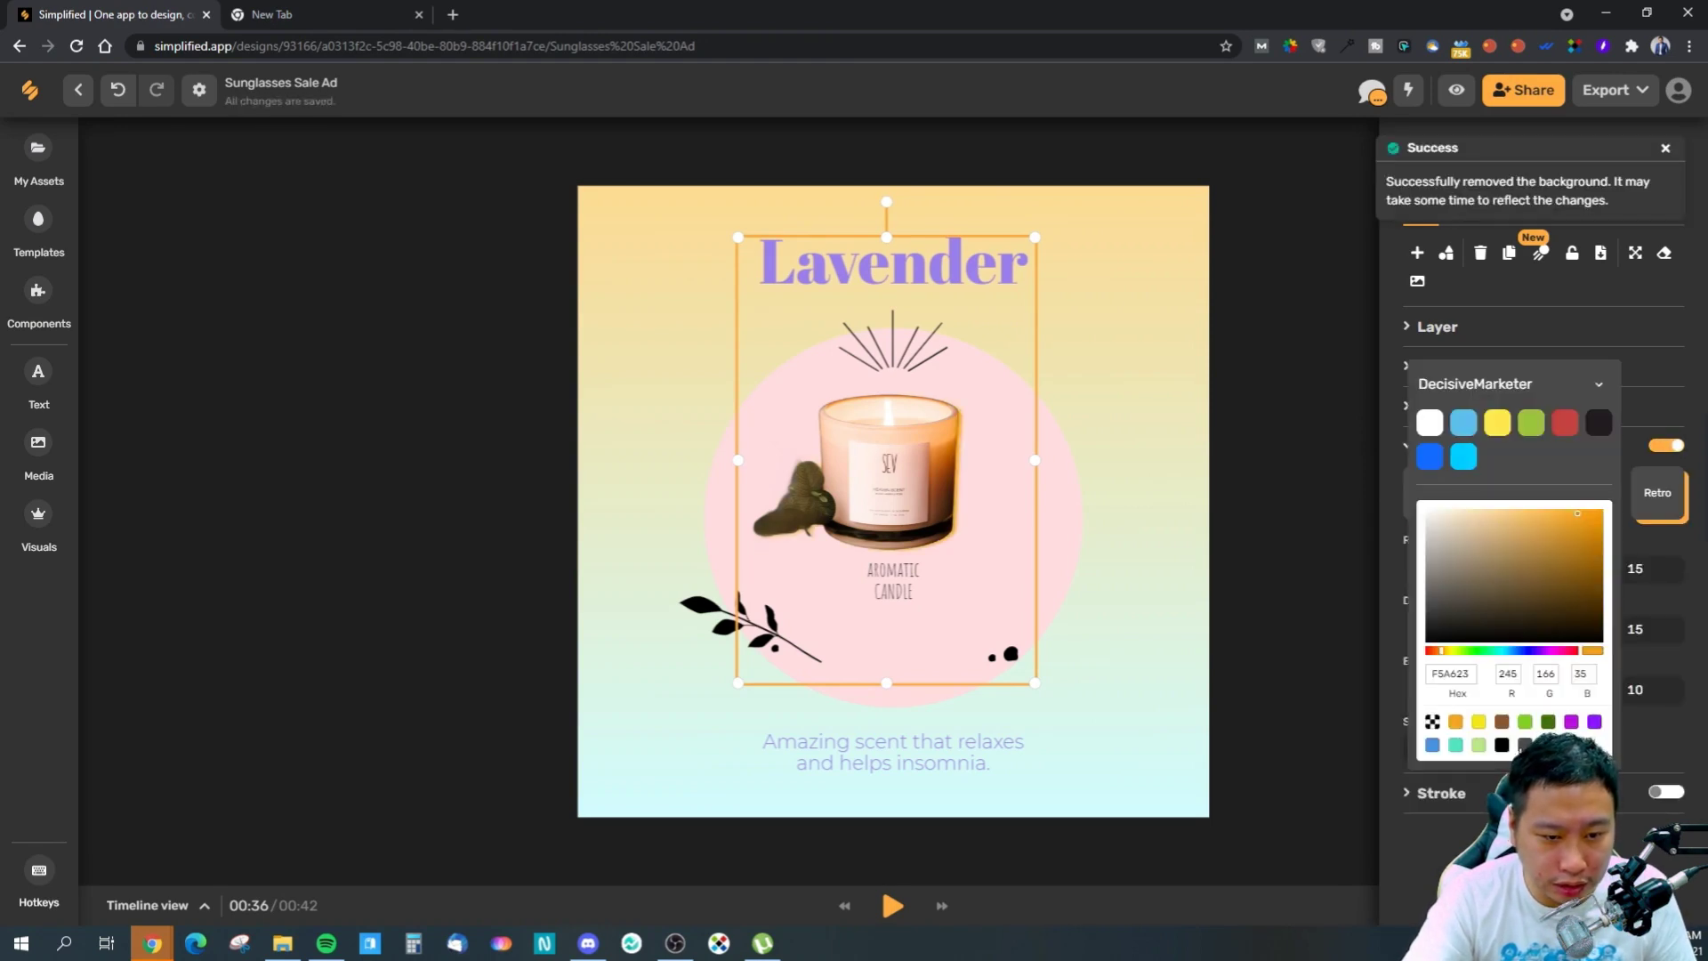
pyautogui.click(1426, 603)
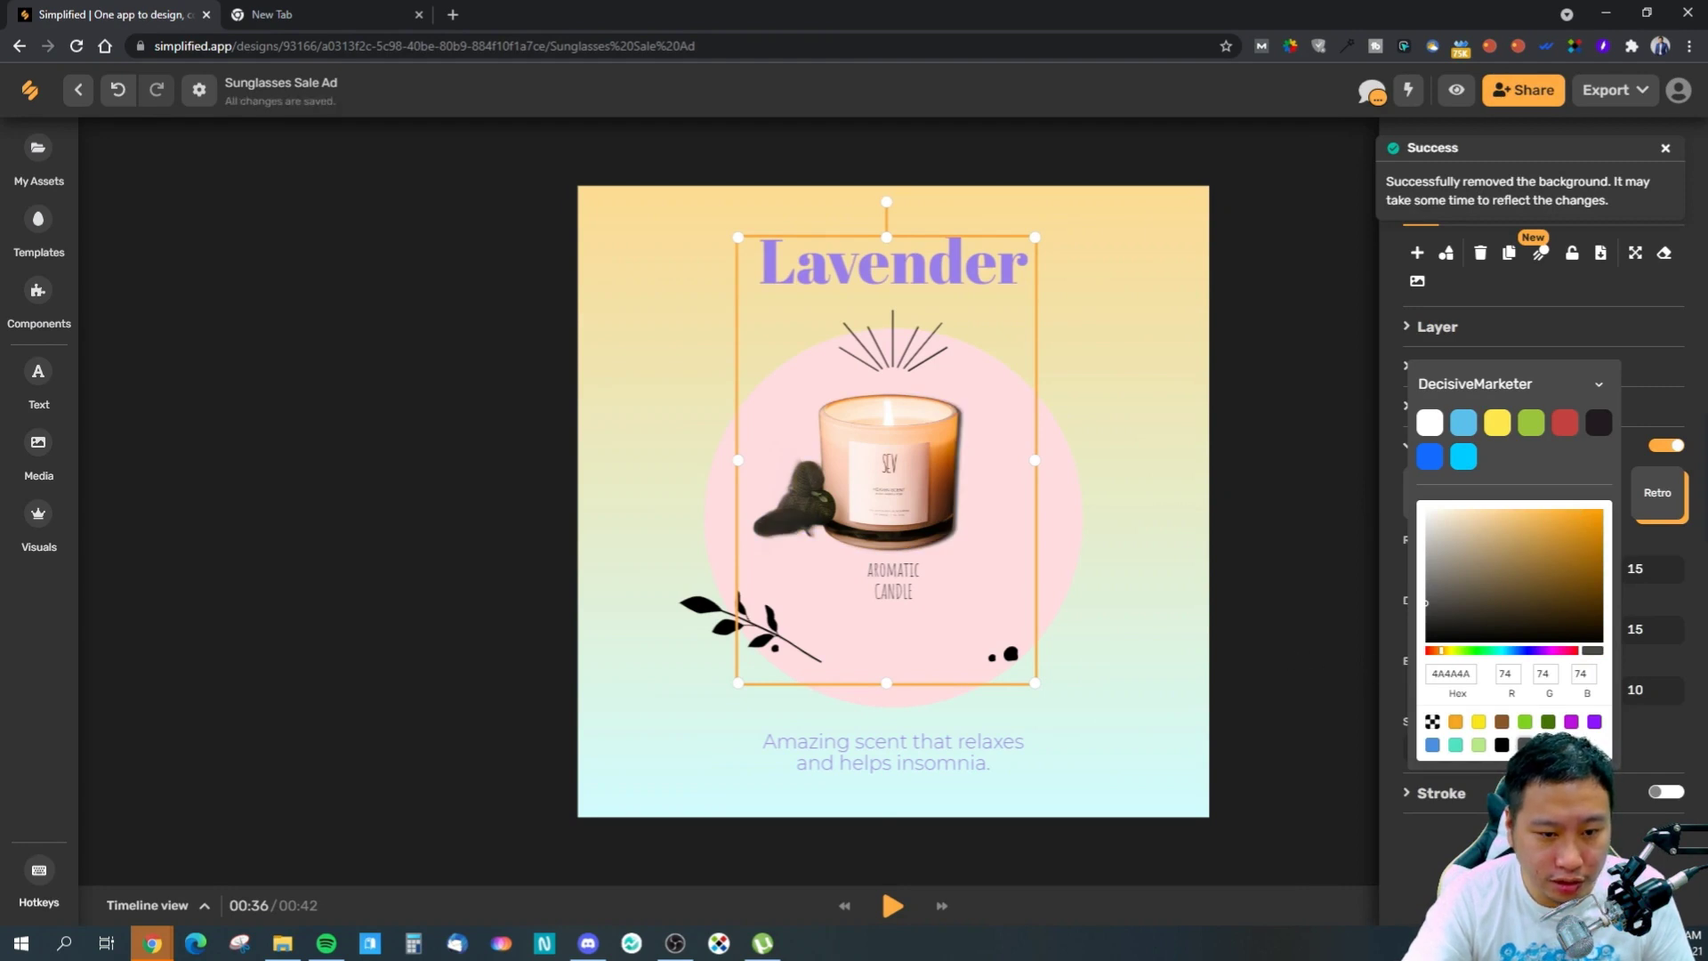
pyautogui.click(1676, 384)
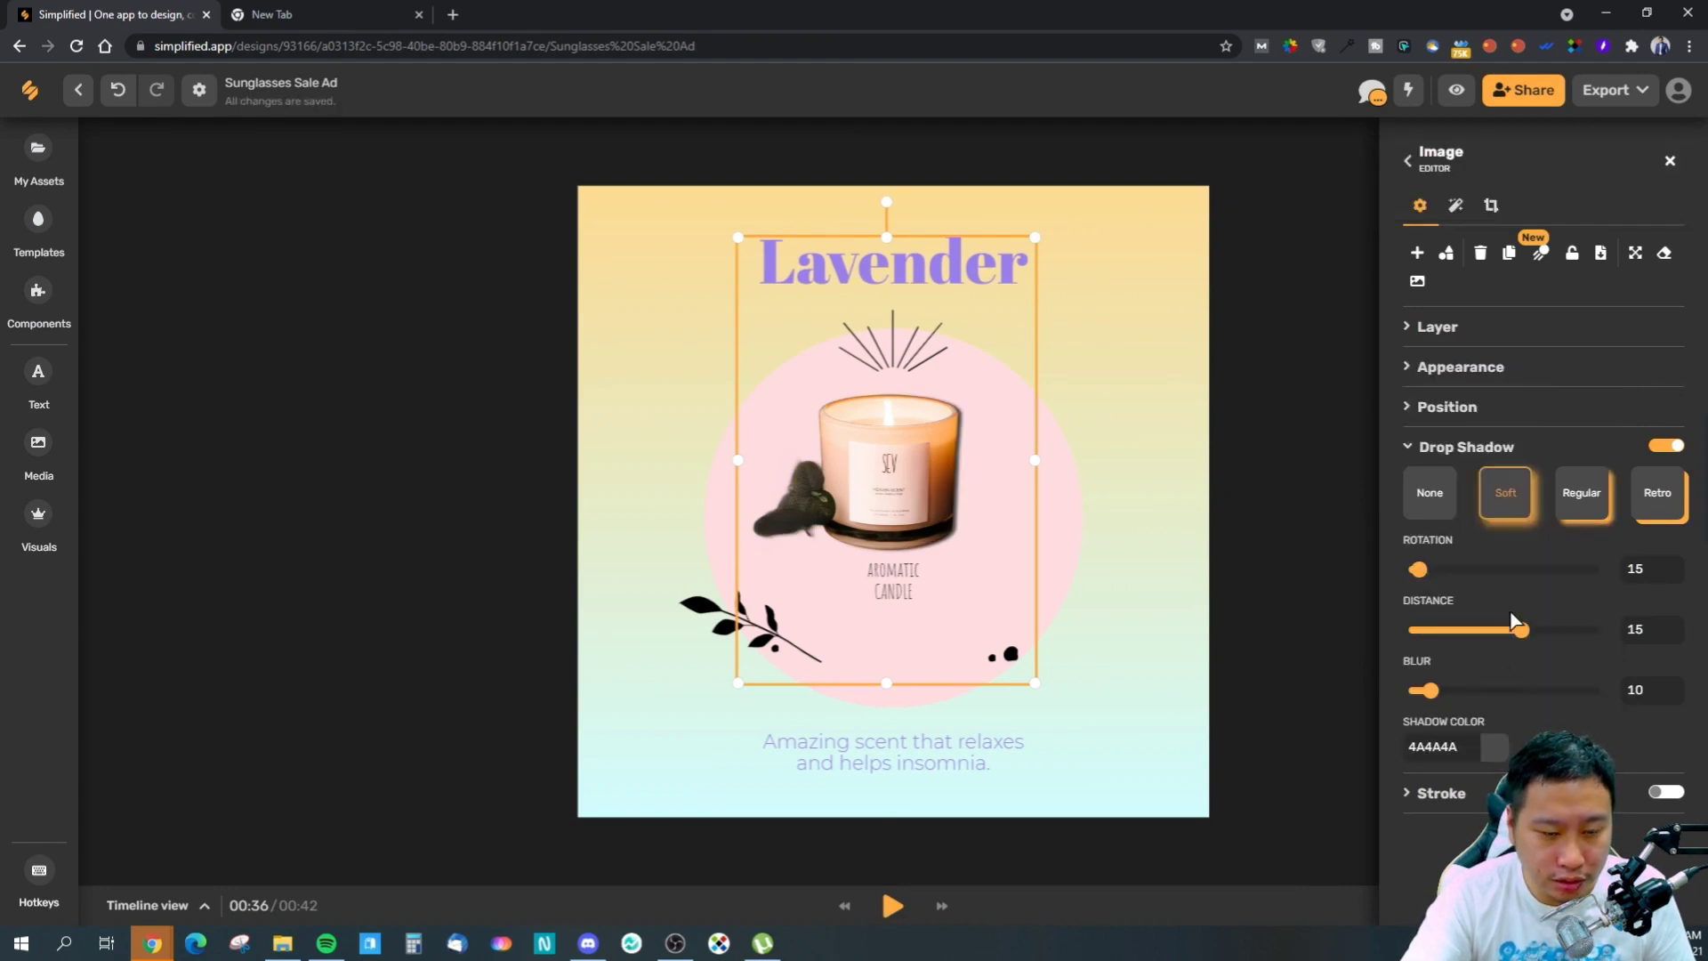
# - Adjust the candle's drop shadow to distance 8, blur 13 and the lighter grey colour 6C6C6C
pyautogui.moveTo(1517, 638); pyautogui.dragTo(1514, 639)
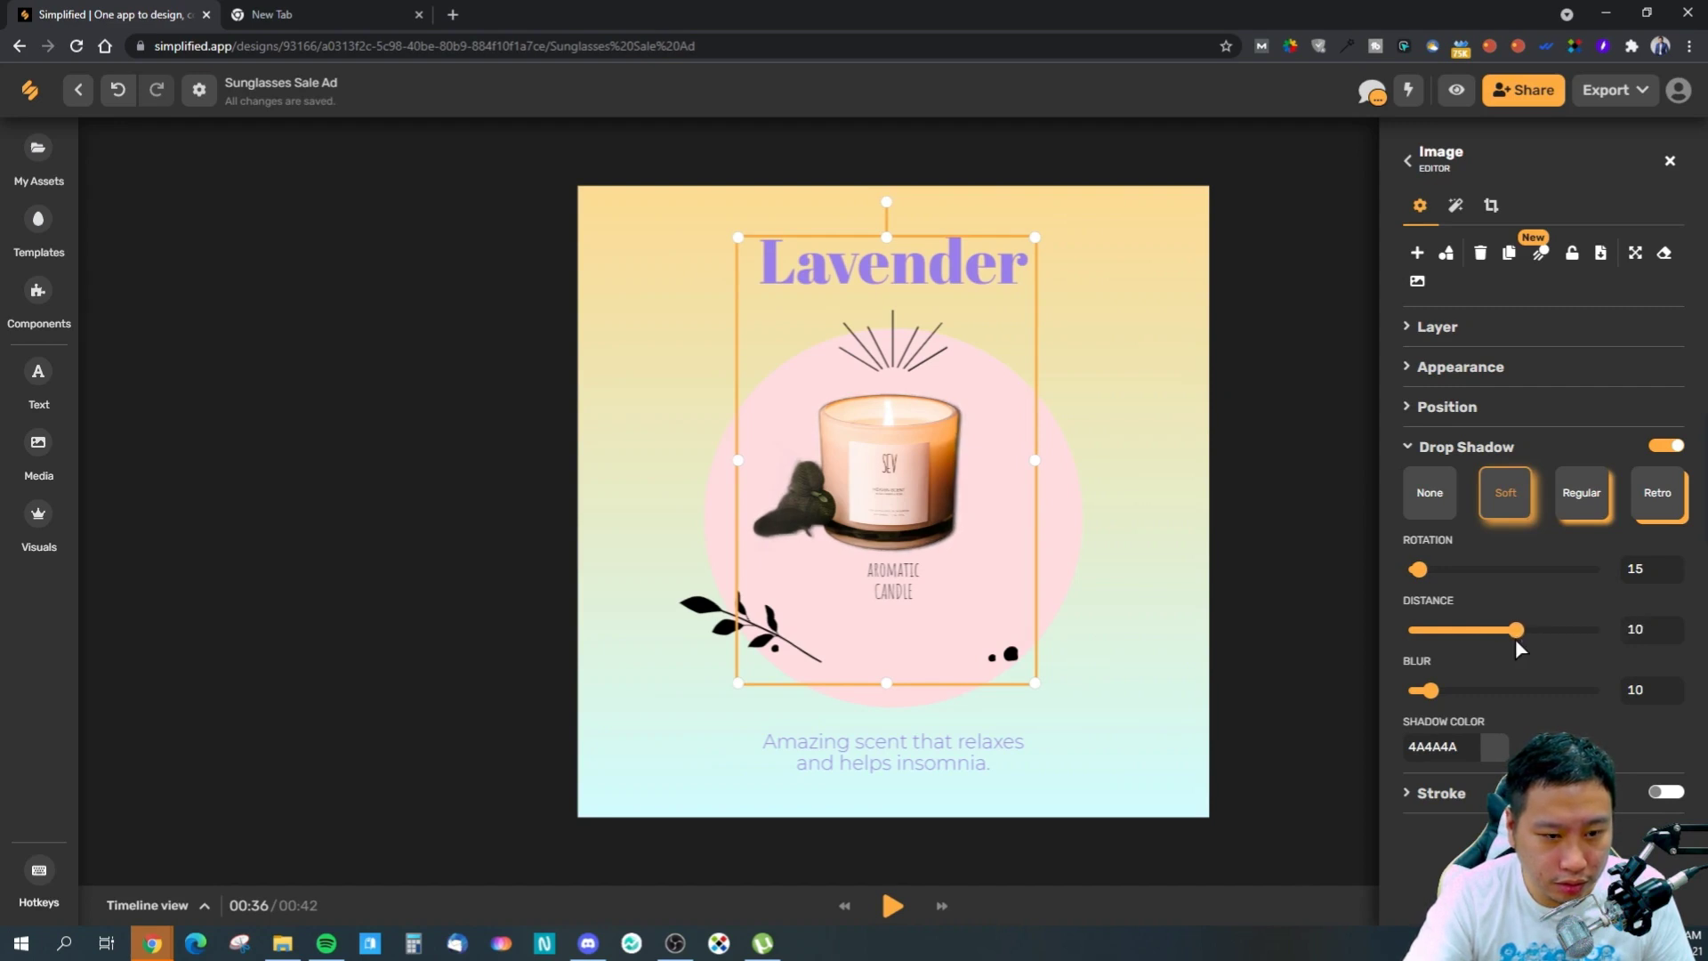
pyautogui.moveTo(1429, 698); pyautogui.dragTo(1437, 698)
pyautogui.click(1494, 747)
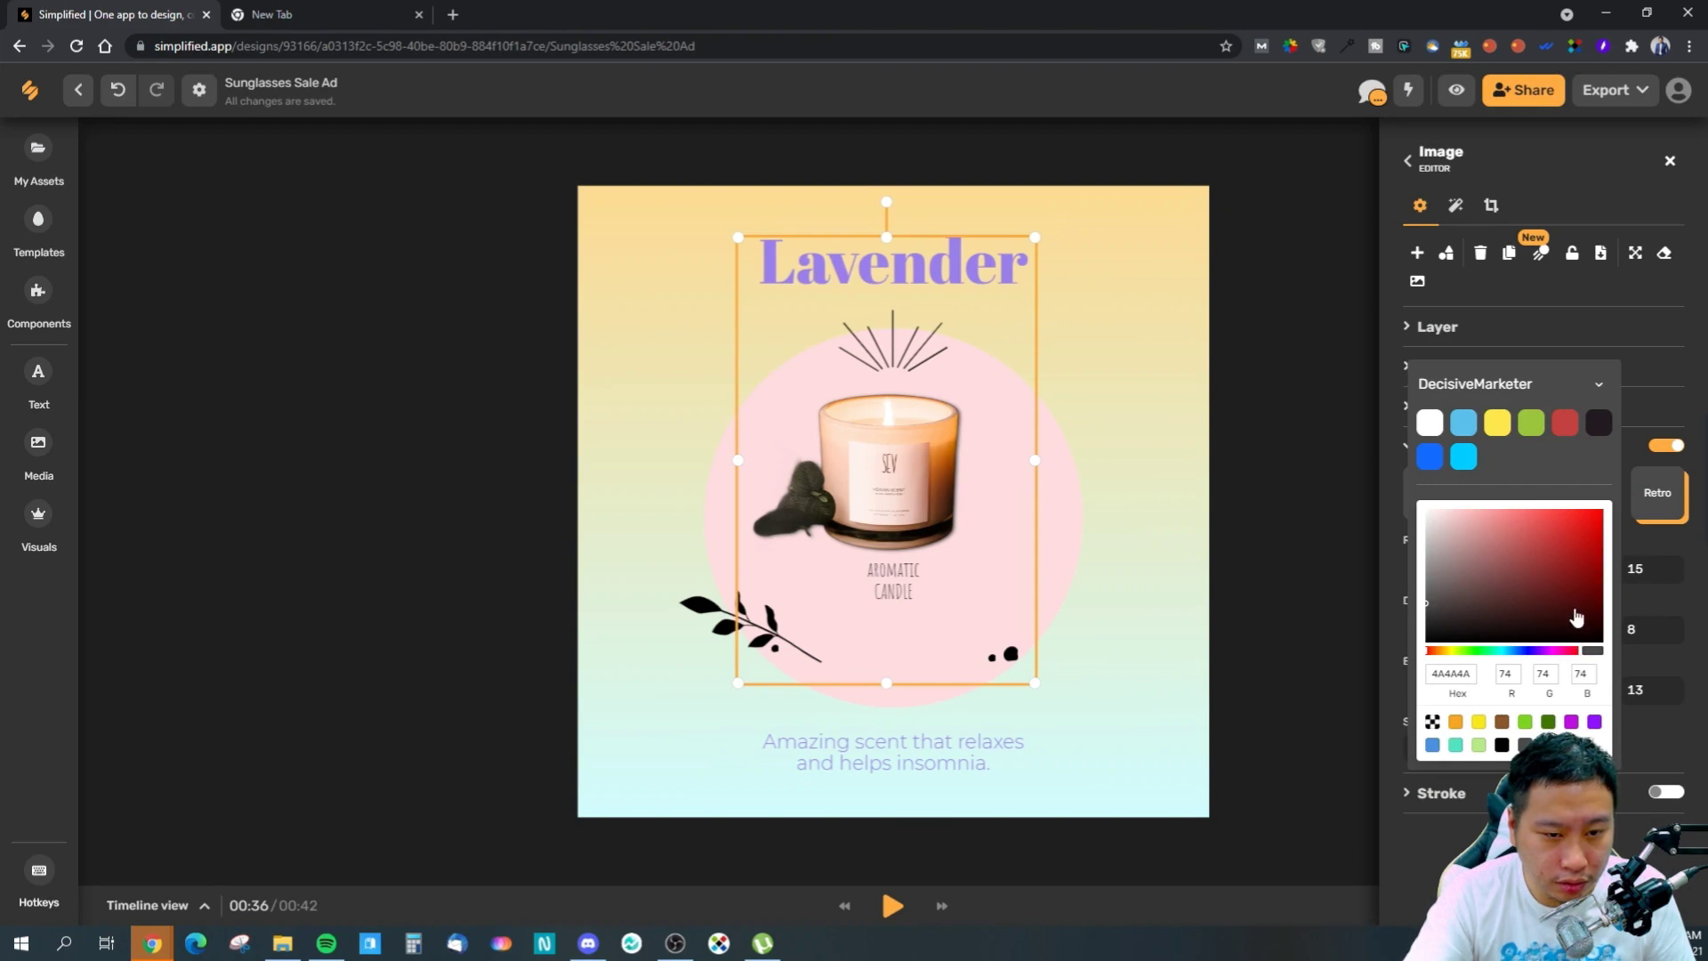
pyautogui.moveTo(1428, 611); pyautogui.dragTo(1428, 589)
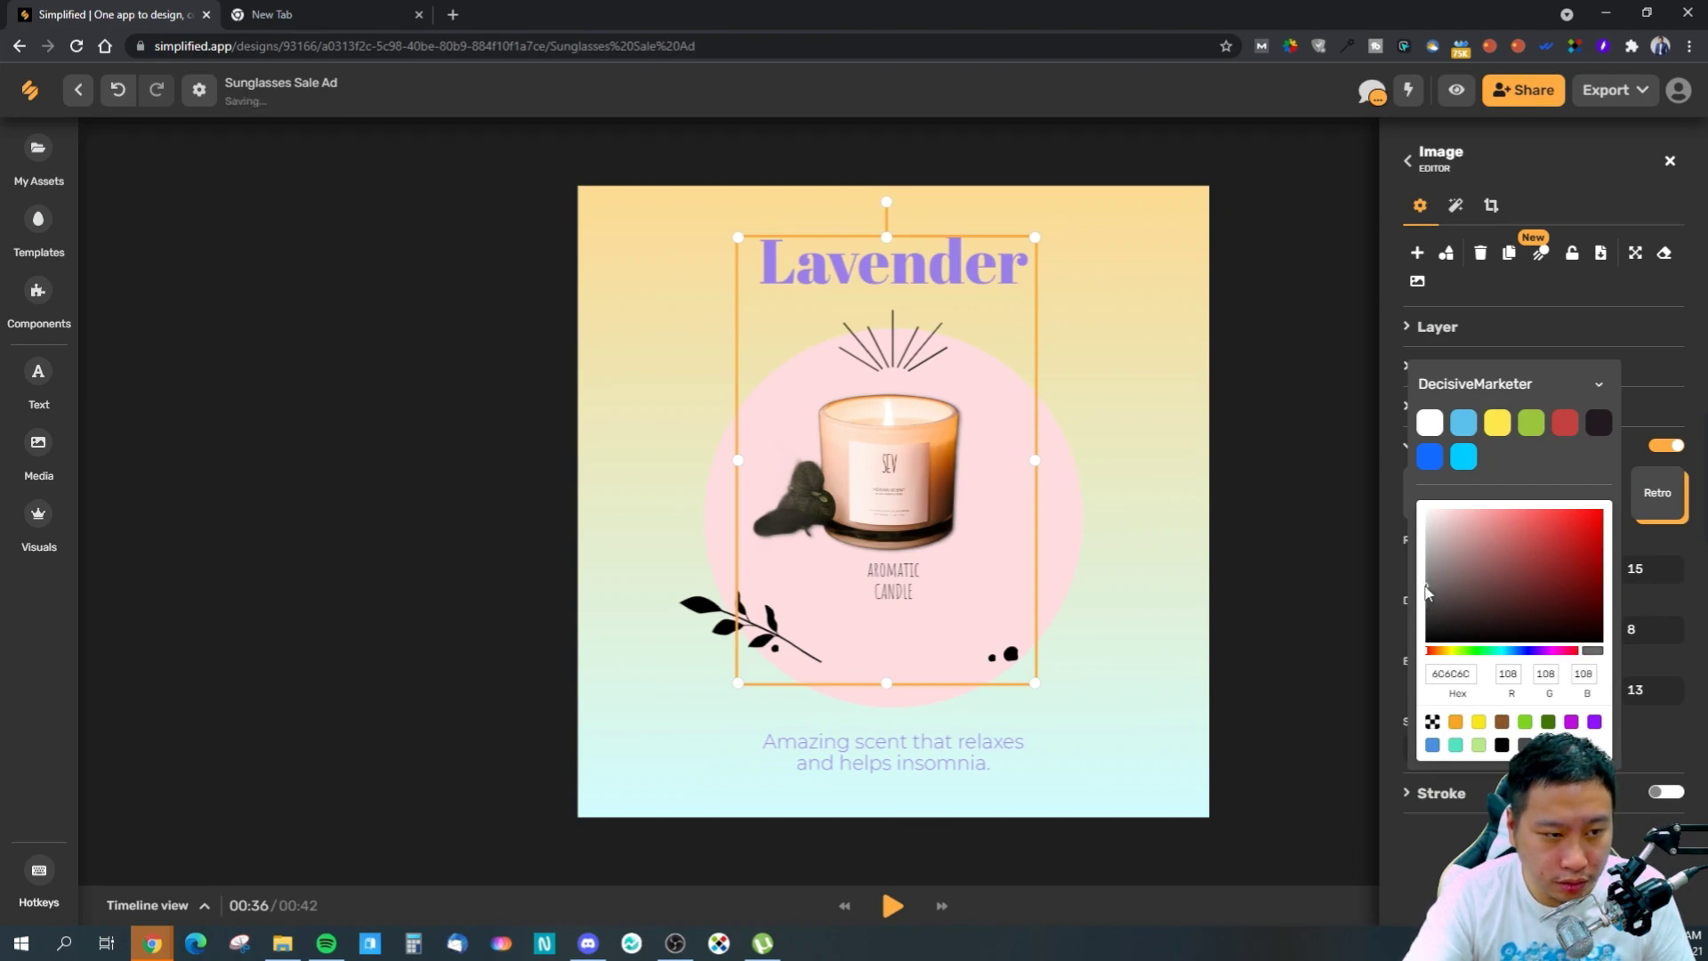
pyautogui.click(1304, 637)
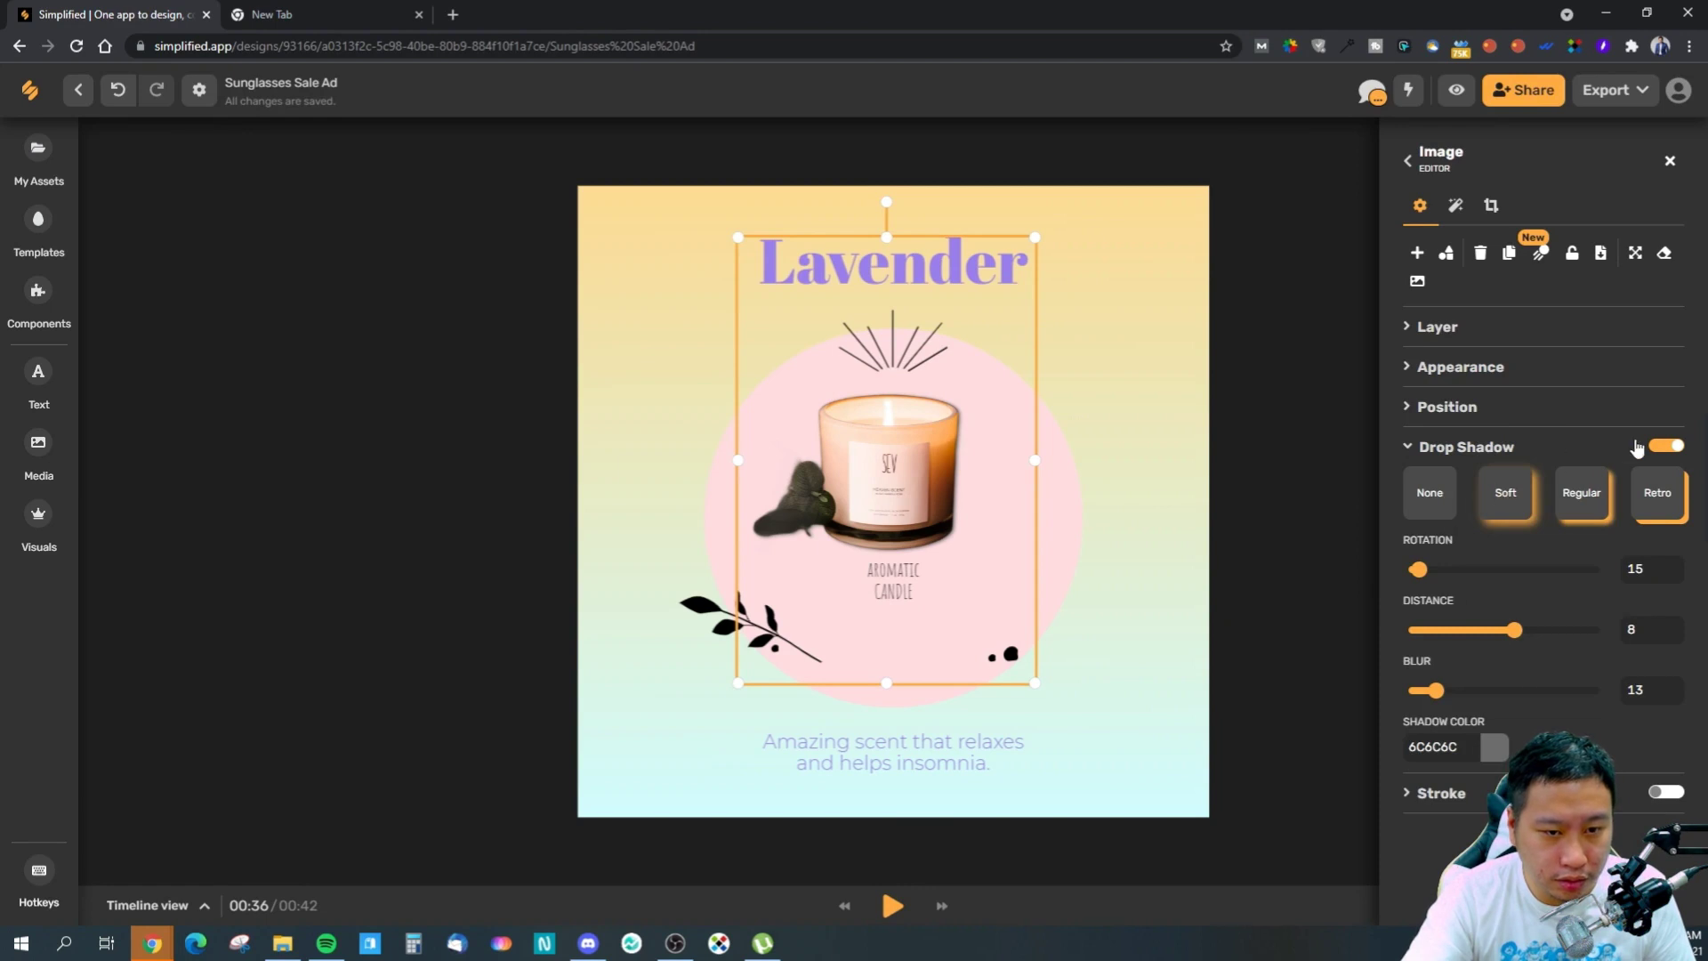
# - Reset the candle's drop shadow by disabling and re-enabling it, and recolour it to 4A4A4A
pyautogui.click(1658, 450)
pyautogui.click(1658, 451)
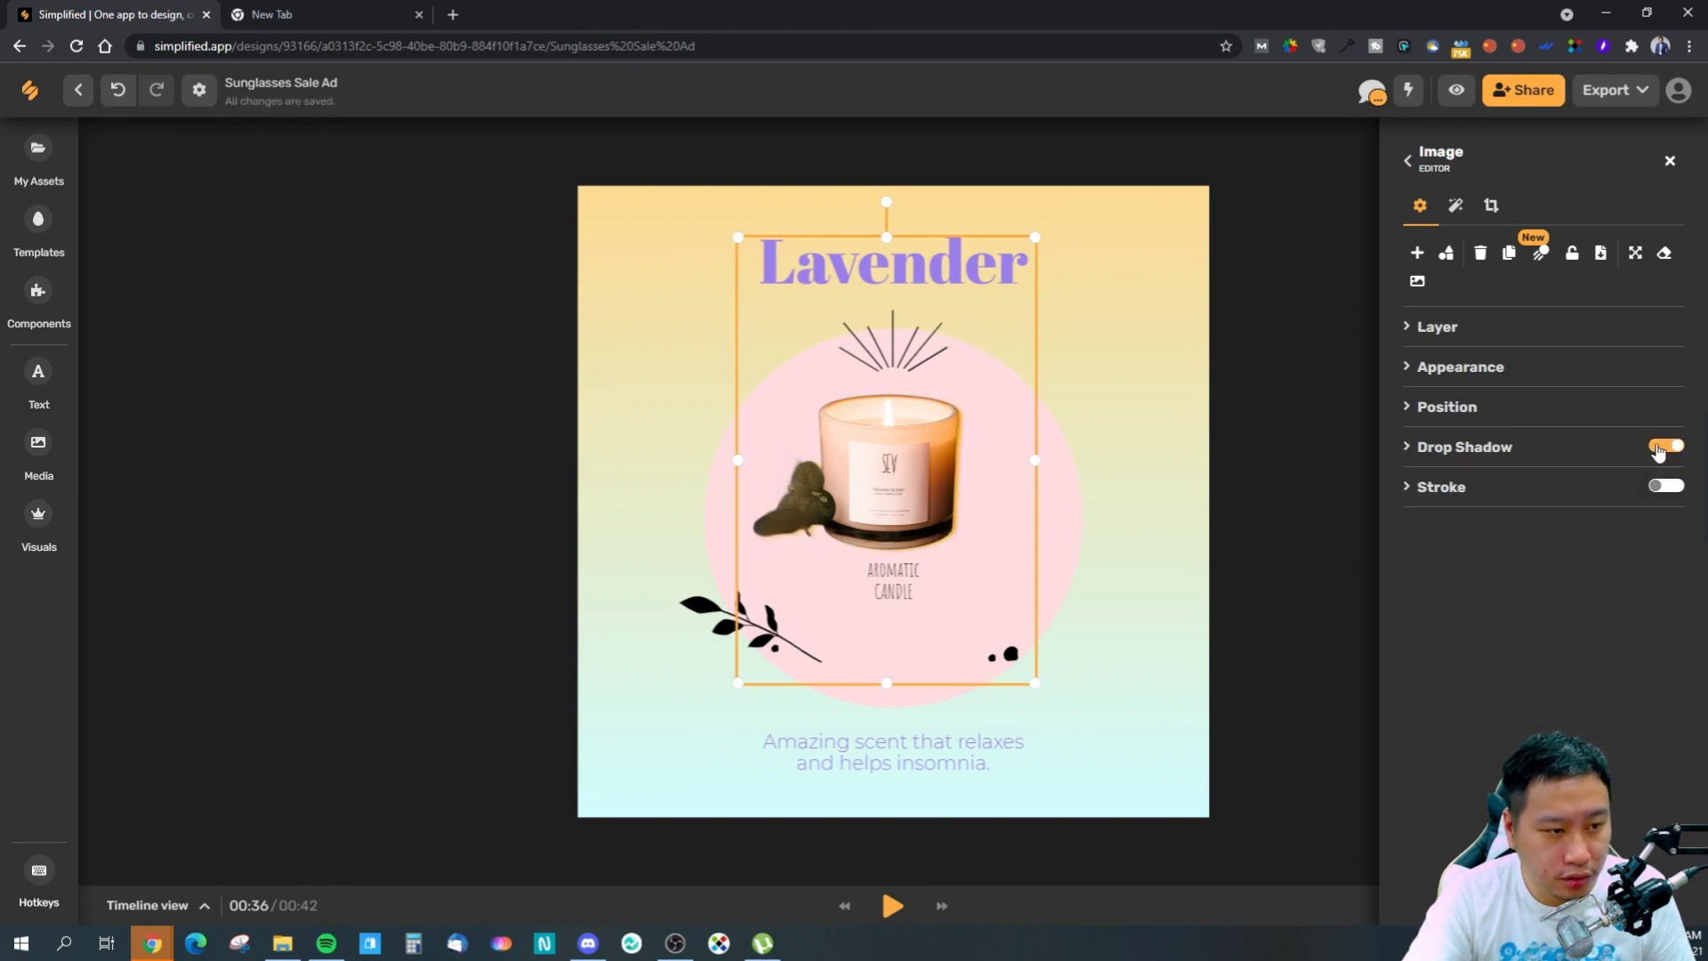
pyautogui.click(1582, 449)
pyautogui.click(1497, 746)
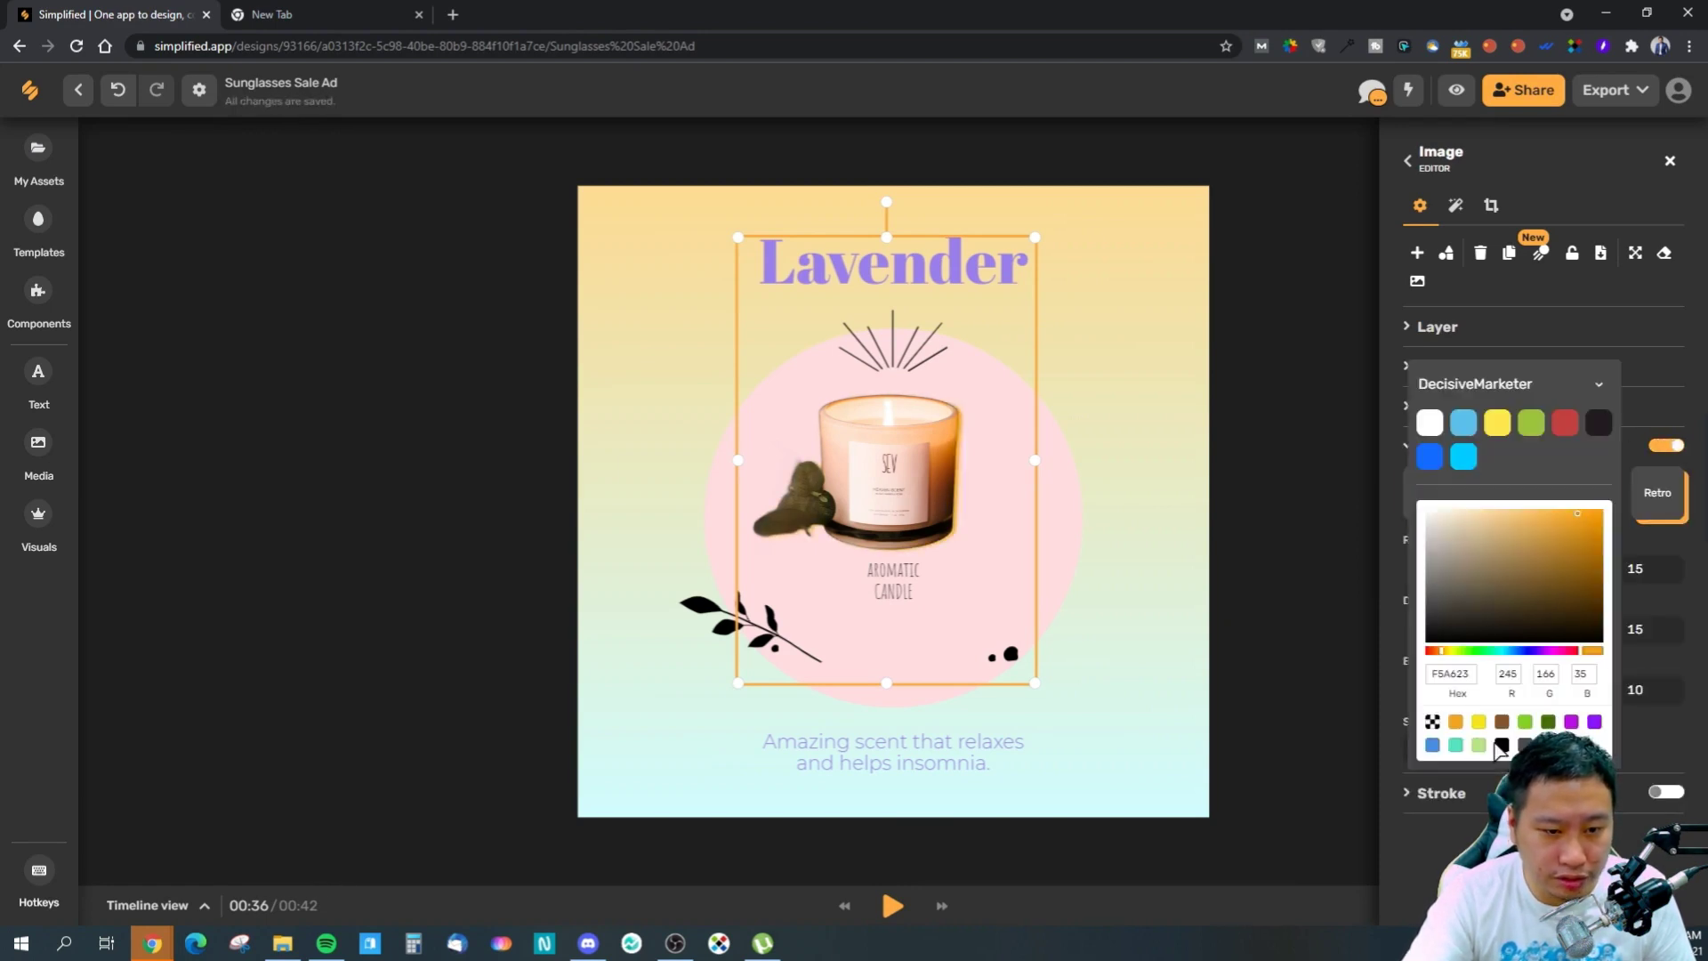
pyautogui.click(1525, 744)
pyautogui.click(1627, 445)
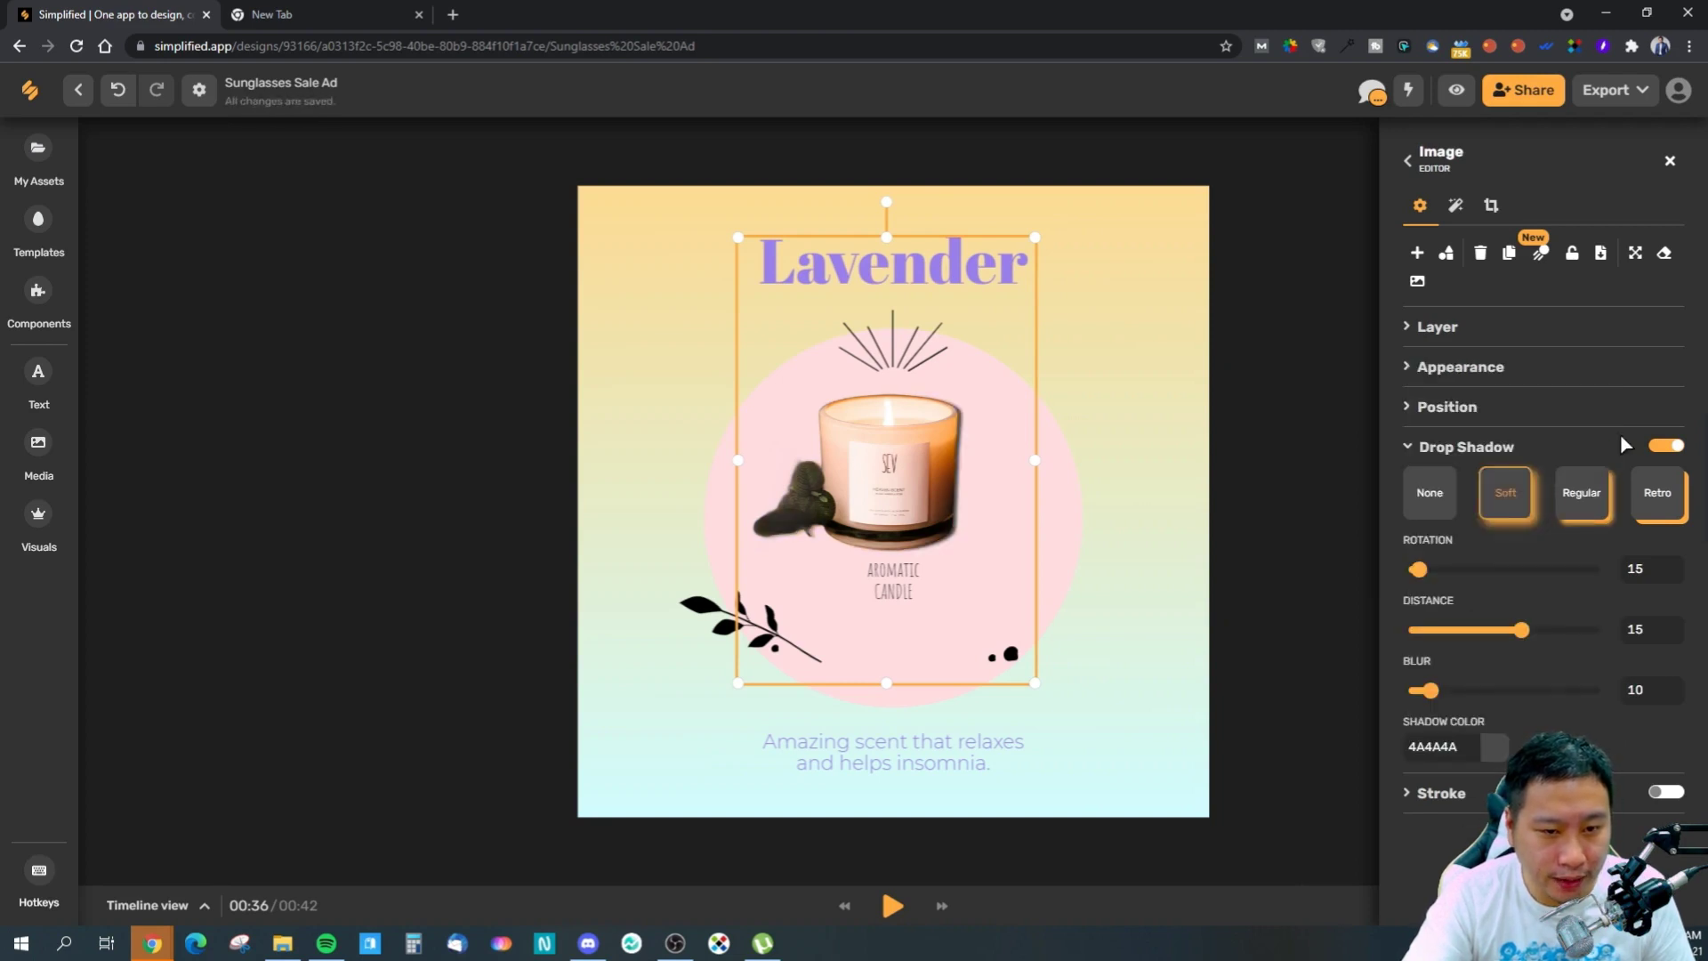
# - Reselect the candle image and switch its drop shadow off and back on to restore the default shadow settings
pyautogui.click(1331, 667)
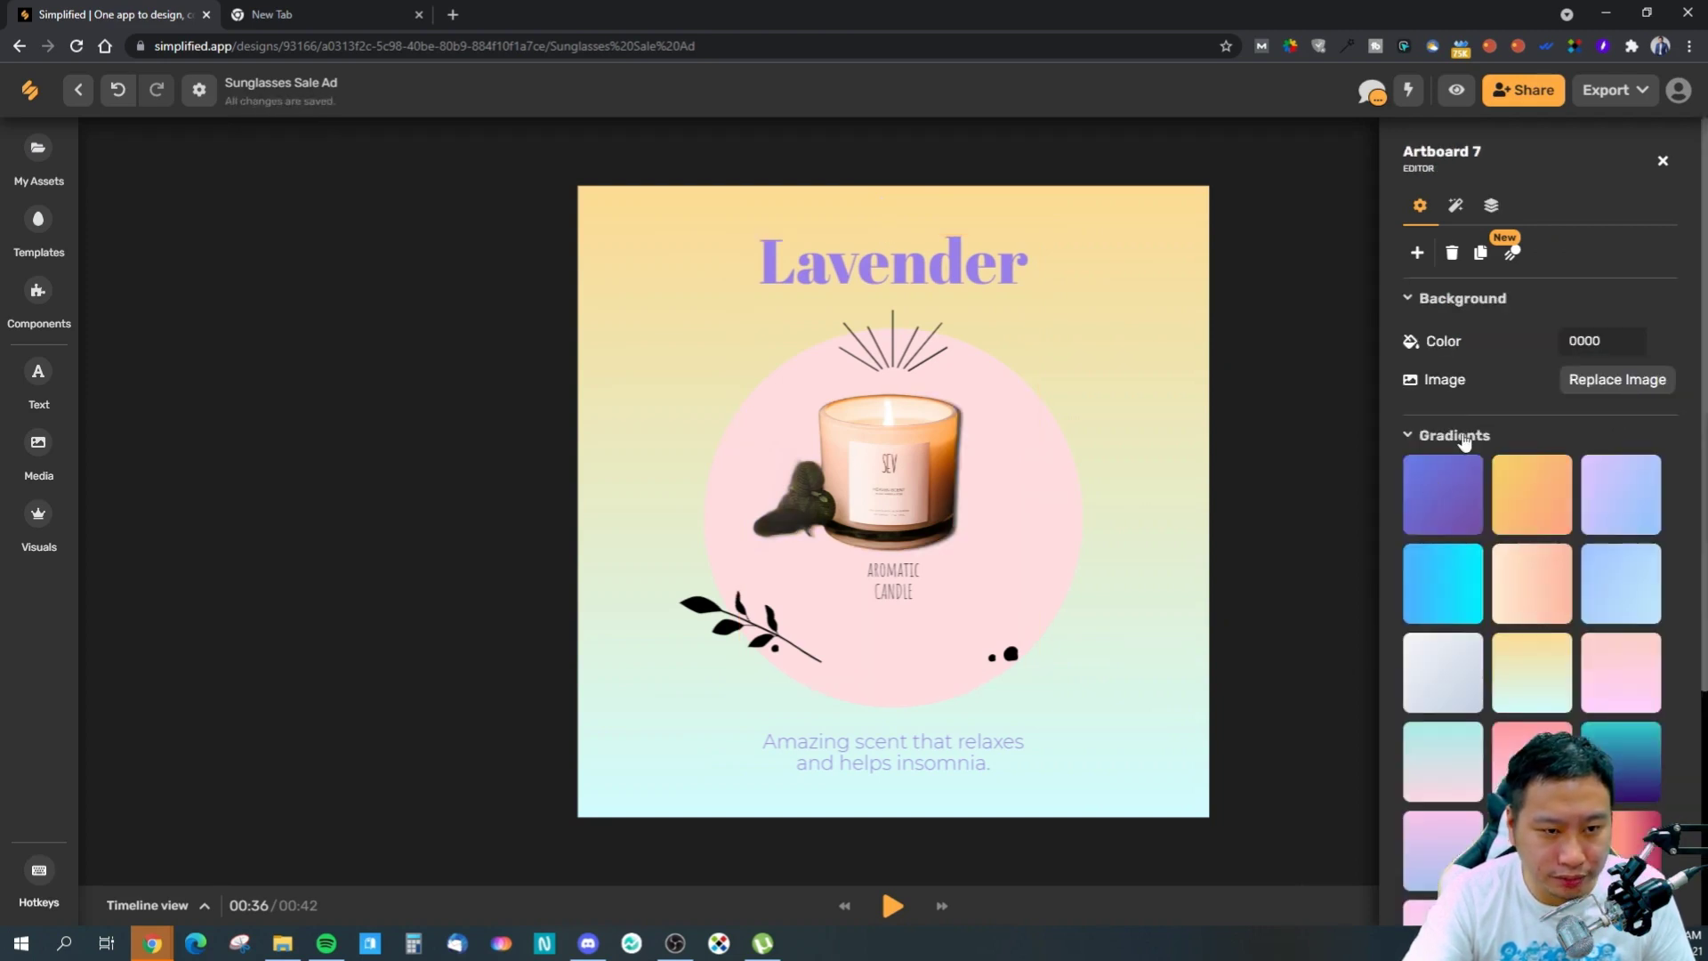
pyautogui.click(1432, 306)
pyautogui.click(1432, 307)
pyautogui.click(921, 471)
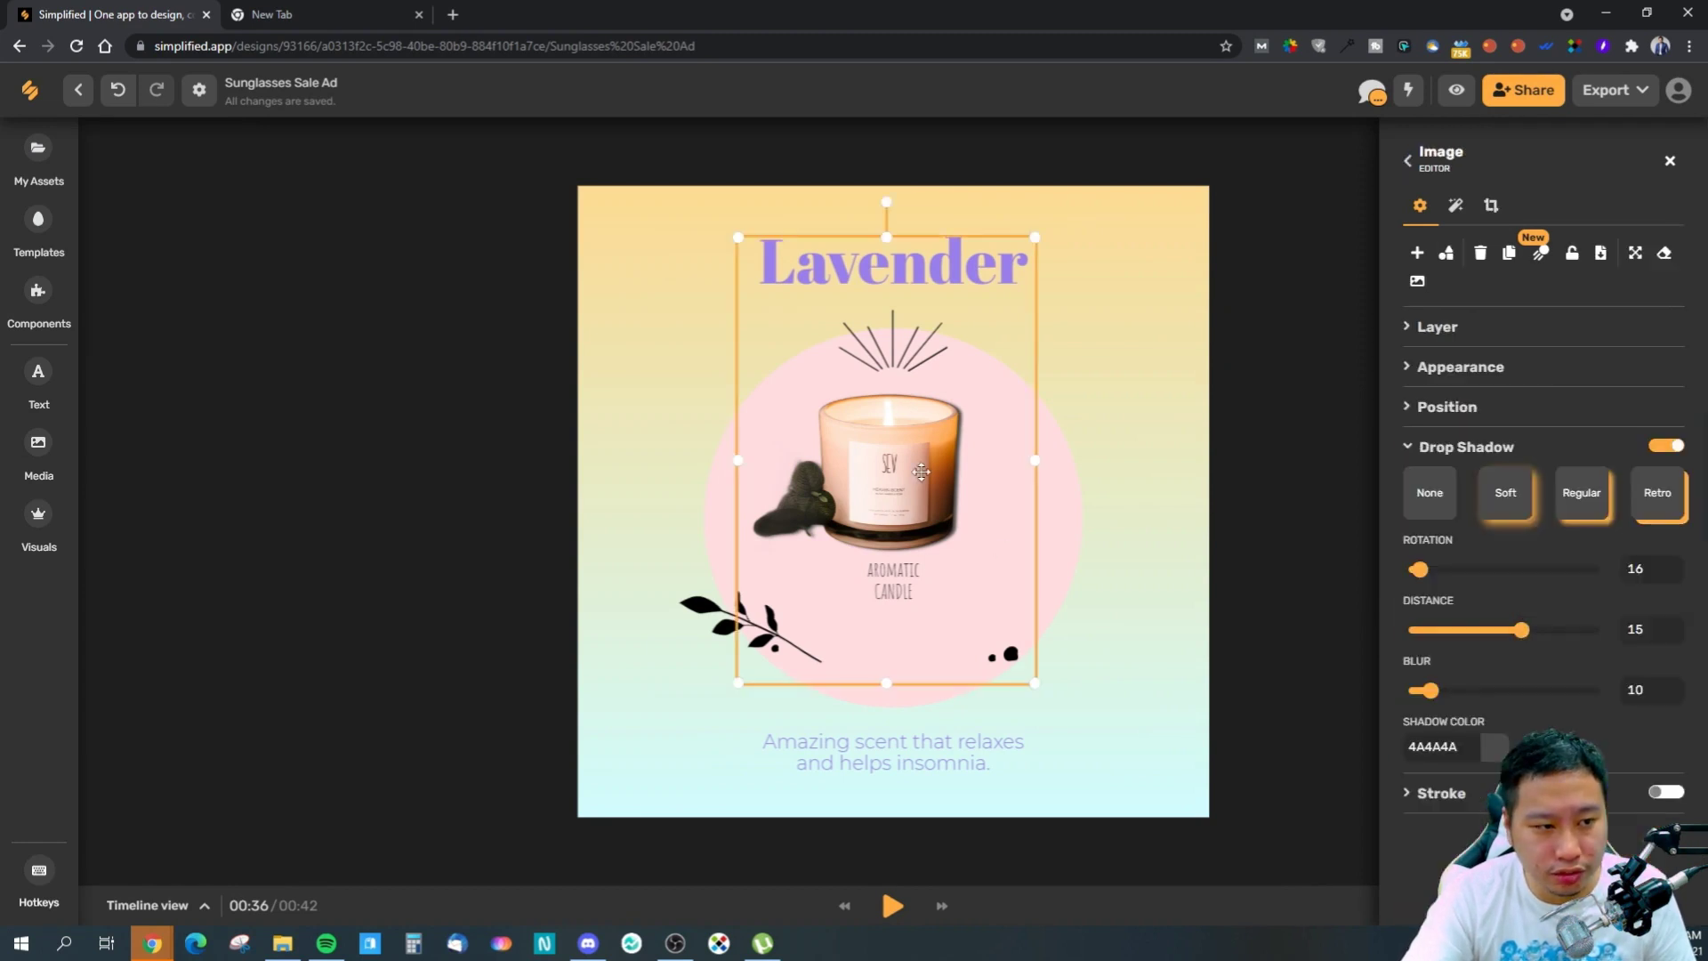
pyautogui.click(1667, 446)
pyautogui.click(1660, 450)
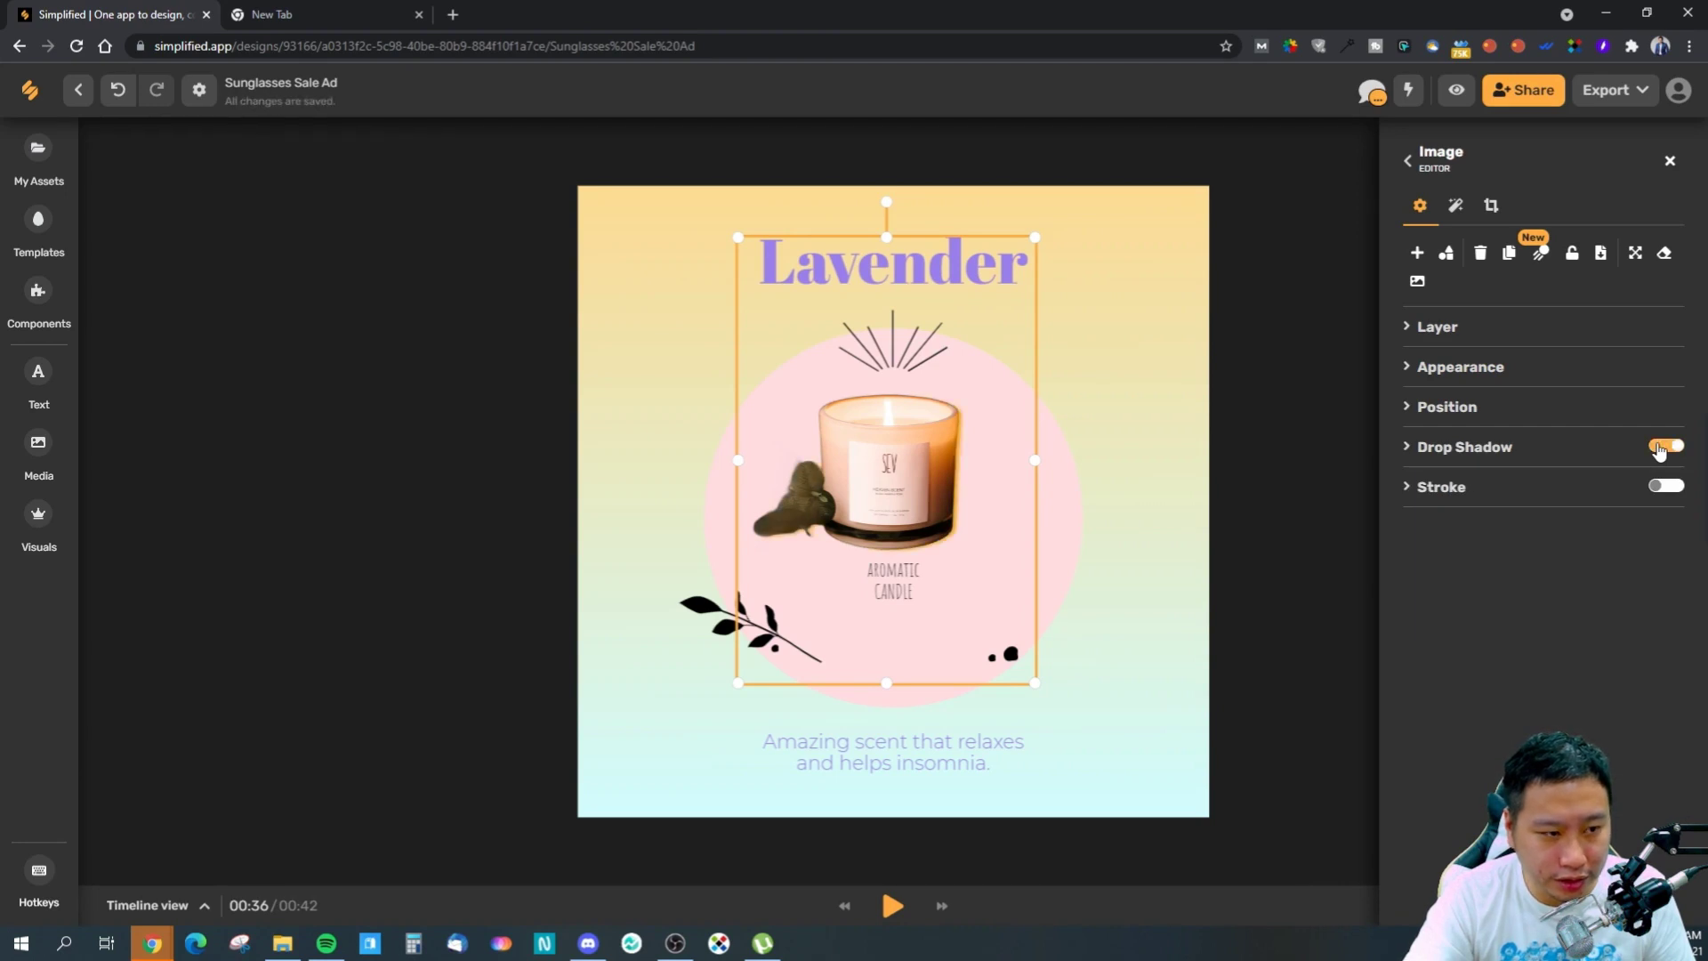
# - Set the candle image's drop shadow colour to dark grey 4A4A4A
pyautogui.click(1601, 458)
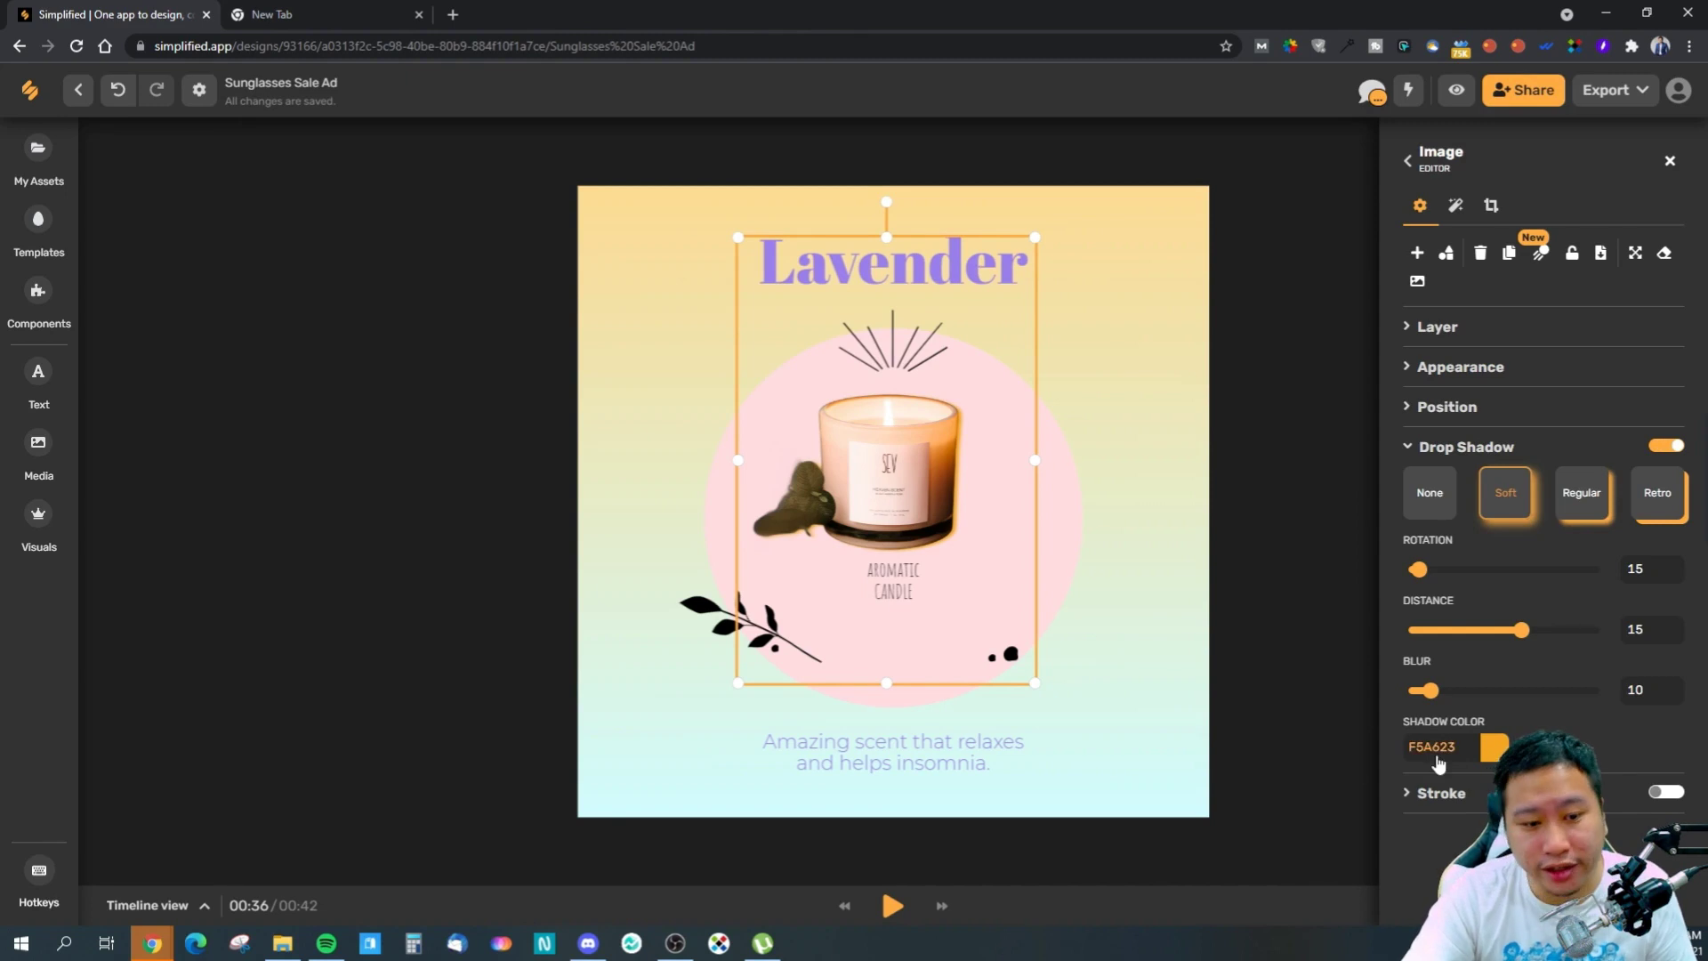
pyautogui.click(1468, 749)
pyautogui.click(1525, 745)
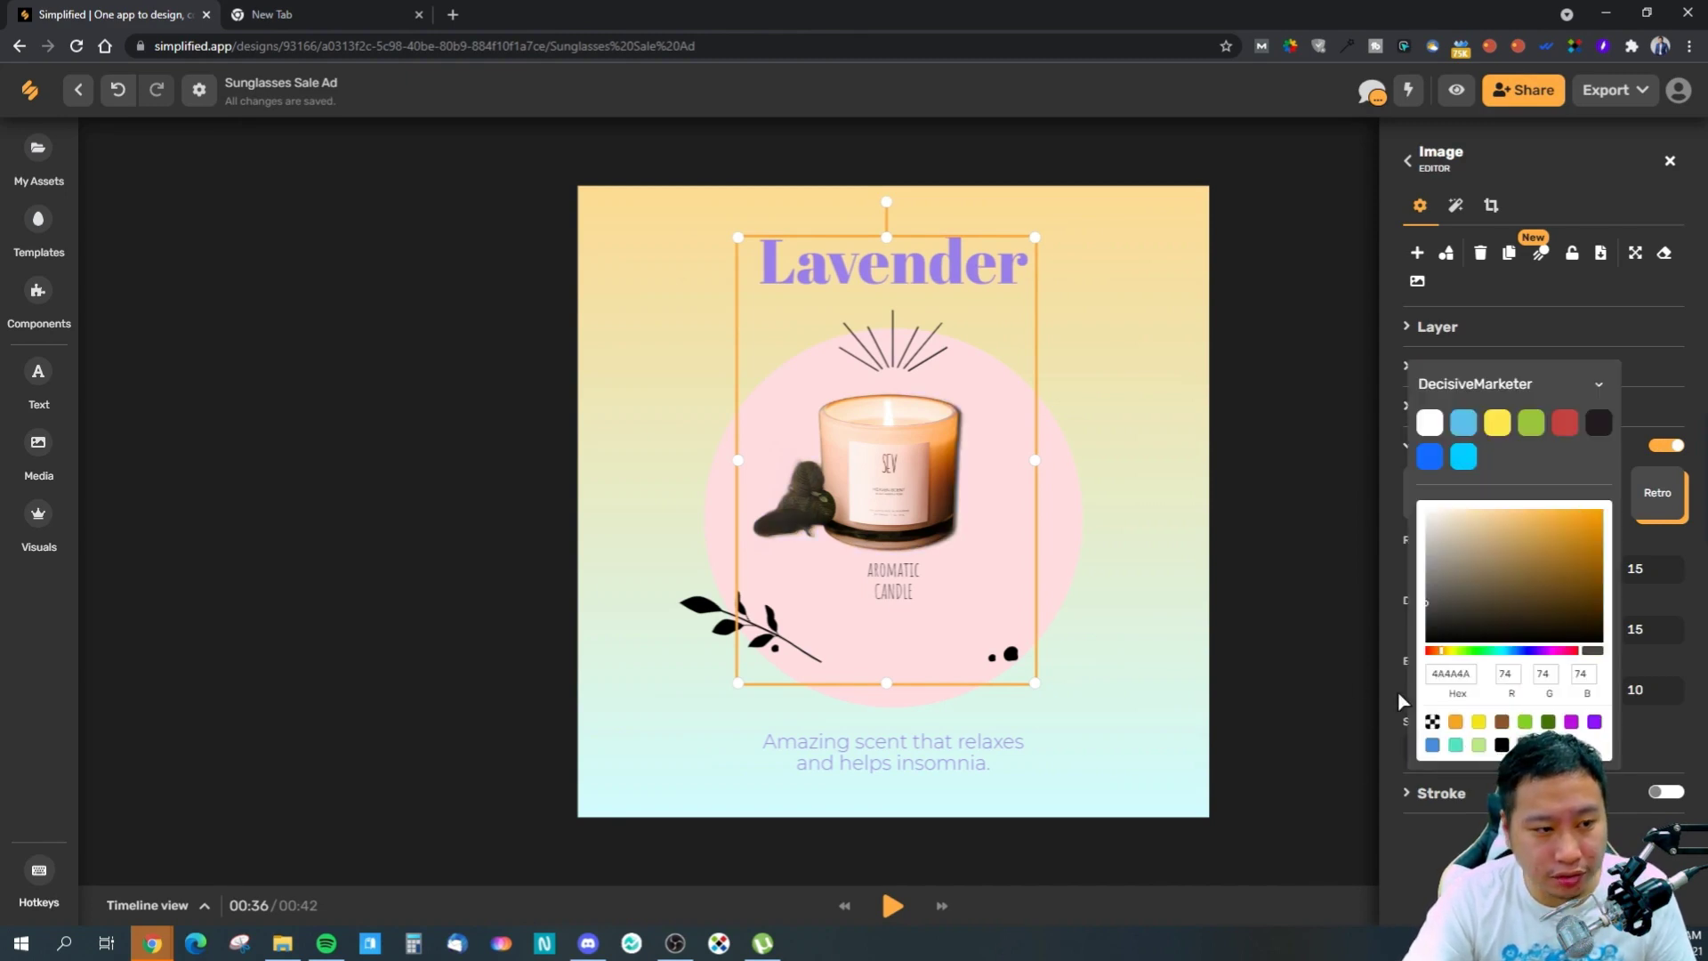
pyautogui.click(1544, 823)
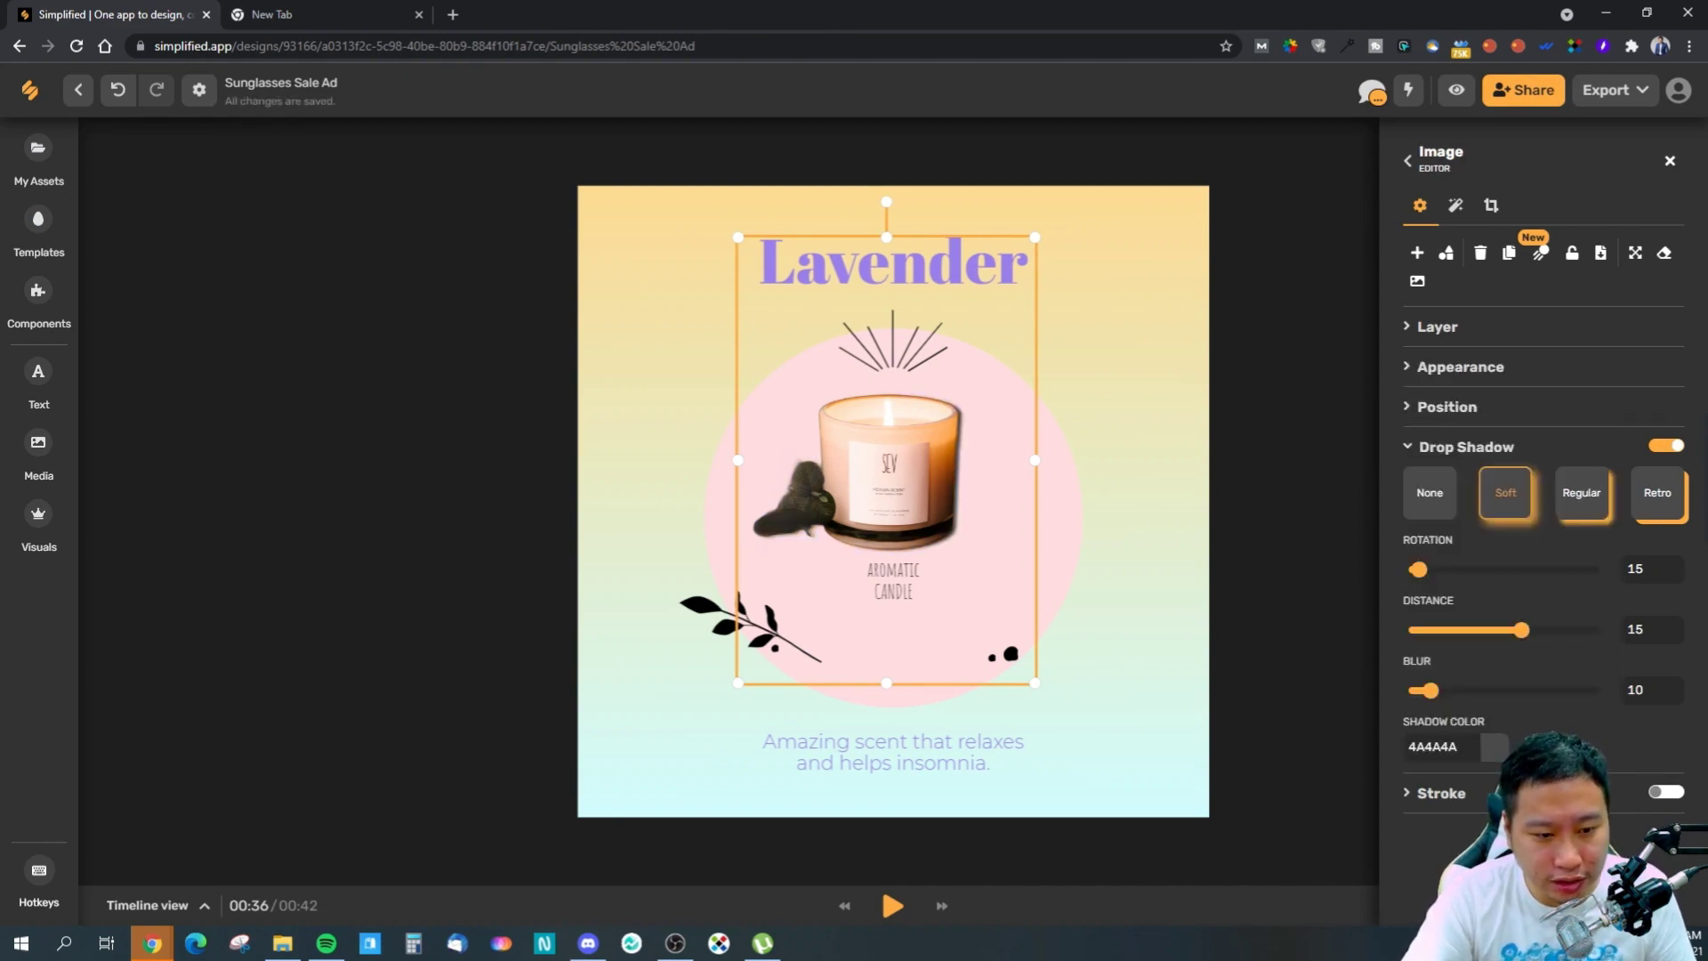
# - Nudge the candle image slightly to the right and set its drop shadow rotation to 48
pyautogui.click(1226, 638)
pyautogui.click(854, 587)
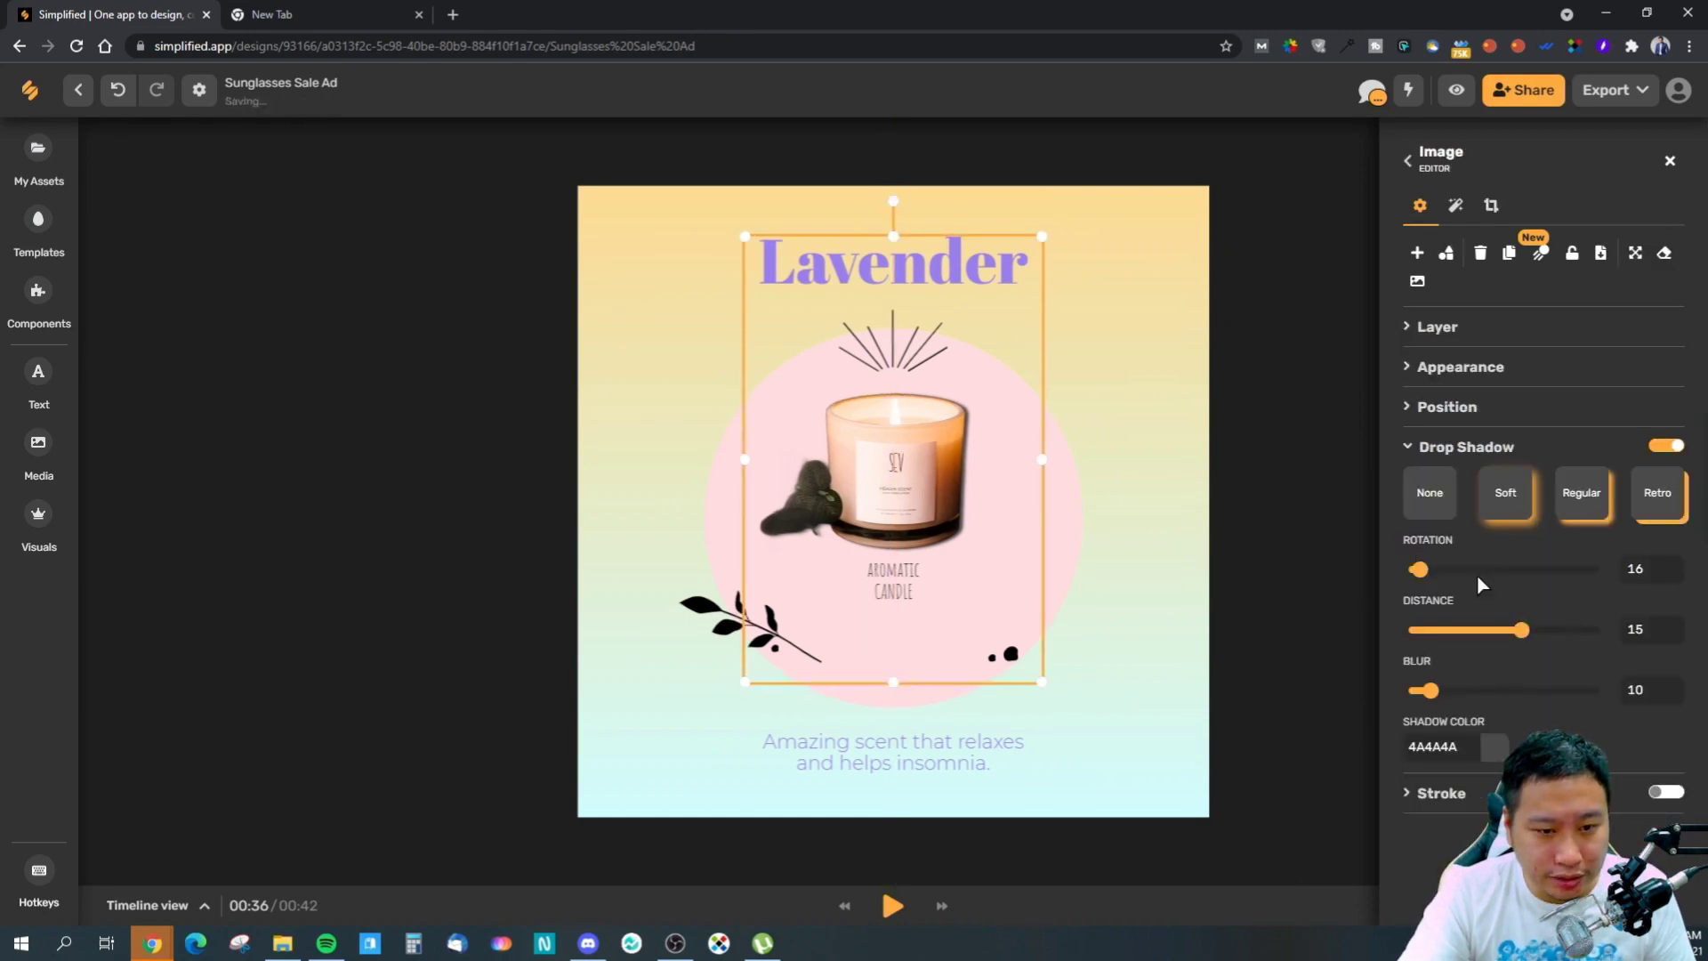
pyautogui.moveTo(1419, 571); pyautogui.dragTo(1438, 580)
pyautogui.click(1255, 622)
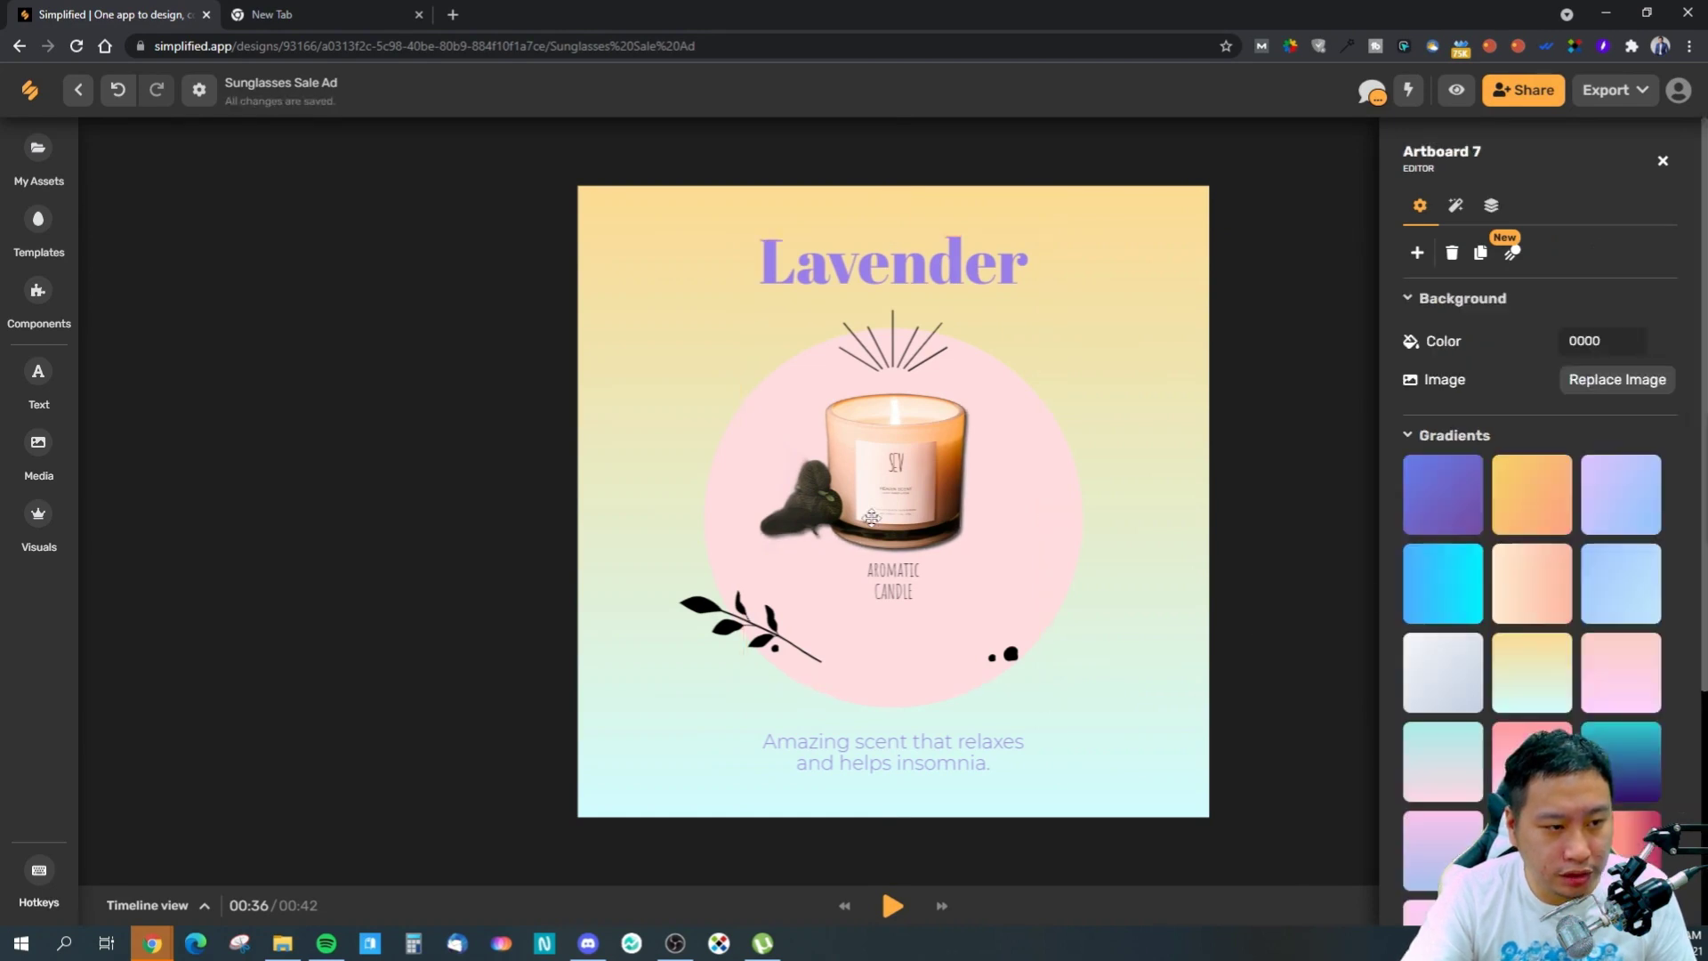
# - Turn the candle image's drop shadow off and on again, with its shadow settings expanded
pyautogui.click(950, 519)
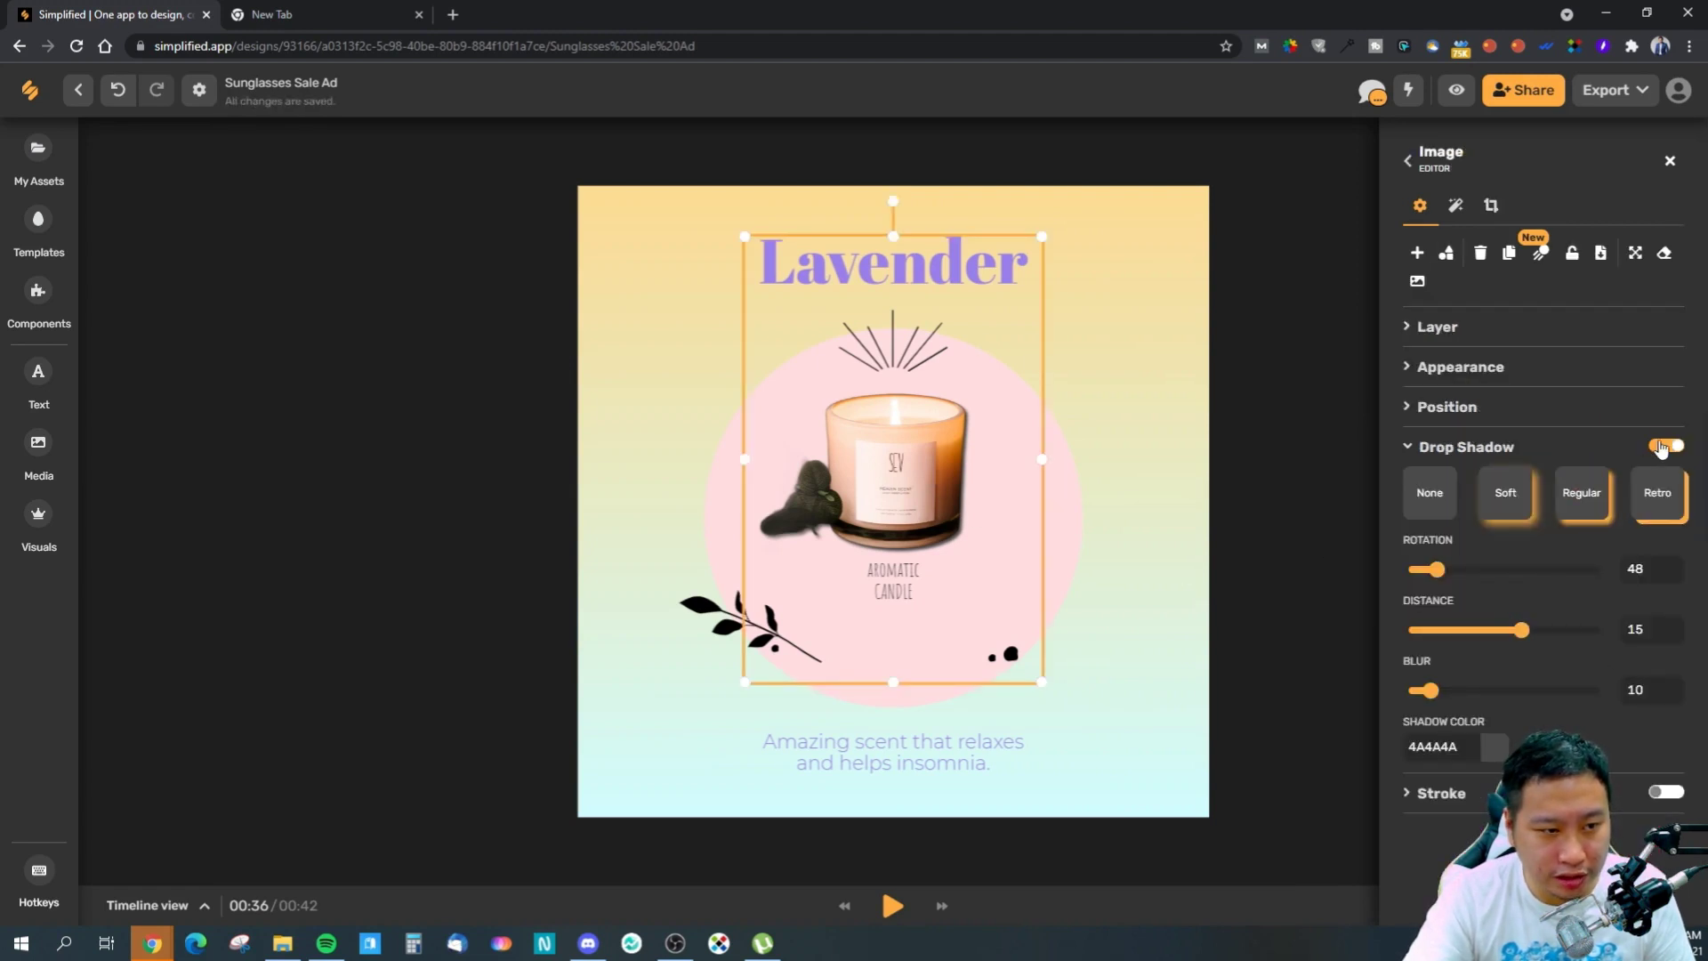
pyautogui.click(1660, 445)
pyautogui.click(1660, 445)
pyautogui.click(1446, 449)
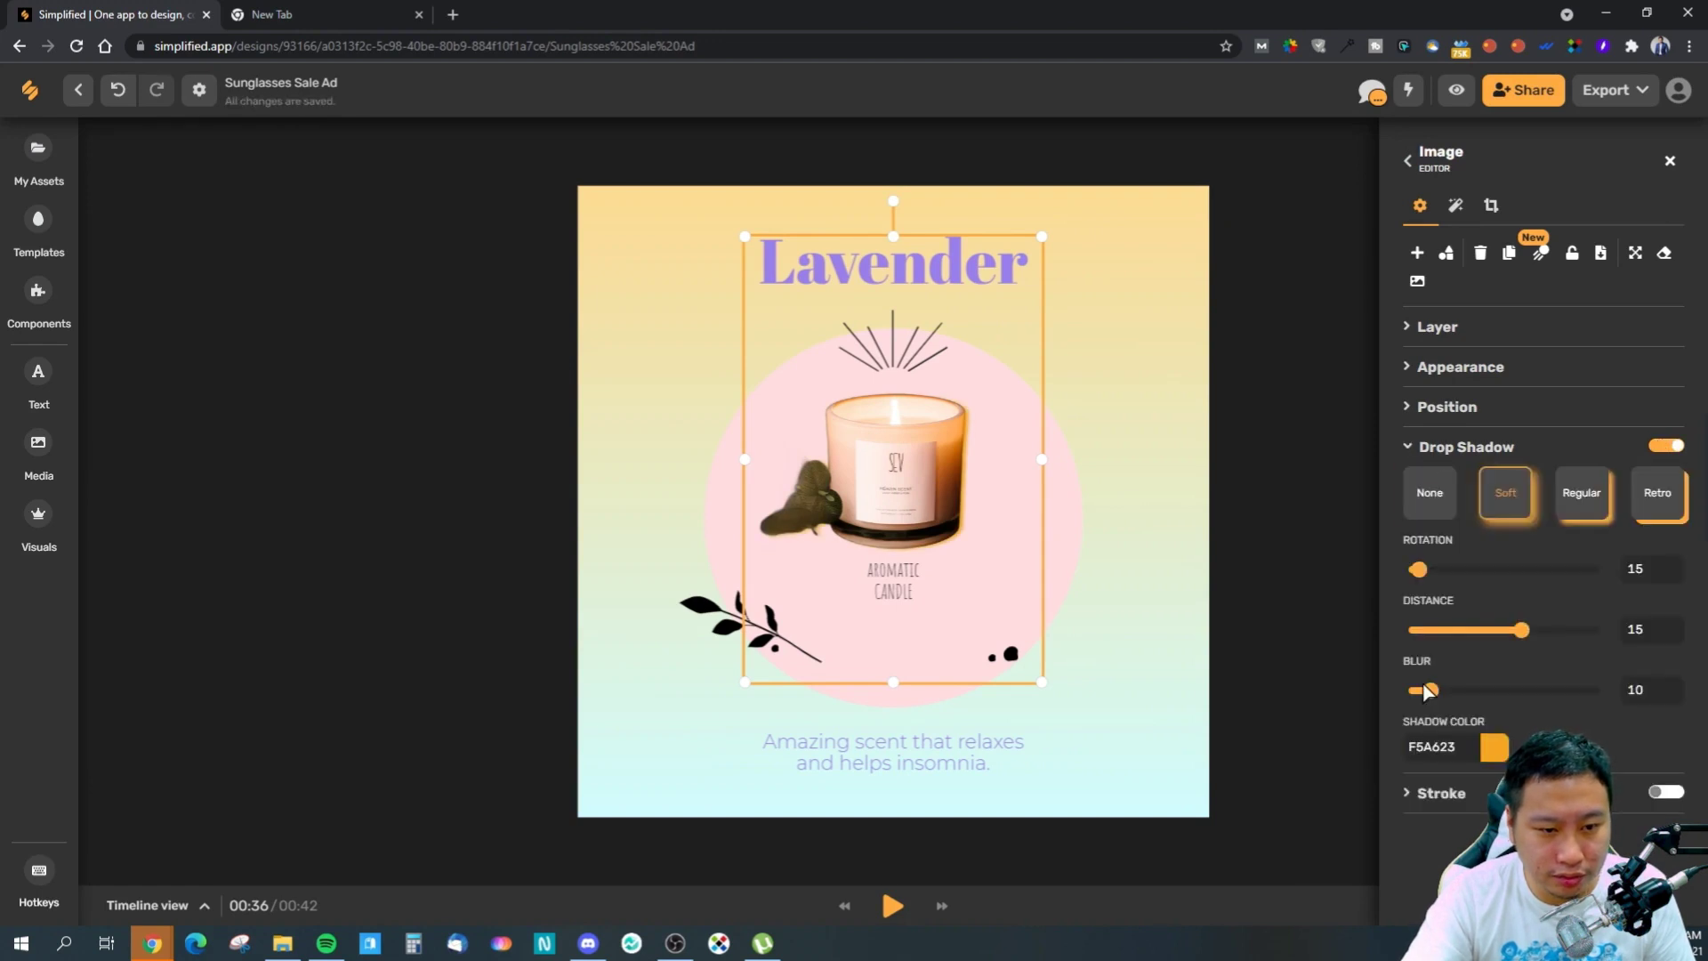
# - Set the candle image's drop shadow blur to 9 and its colour to dark grey 4A4A4A
pyautogui.click(1422, 691)
pyautogui.click(1495, 747)
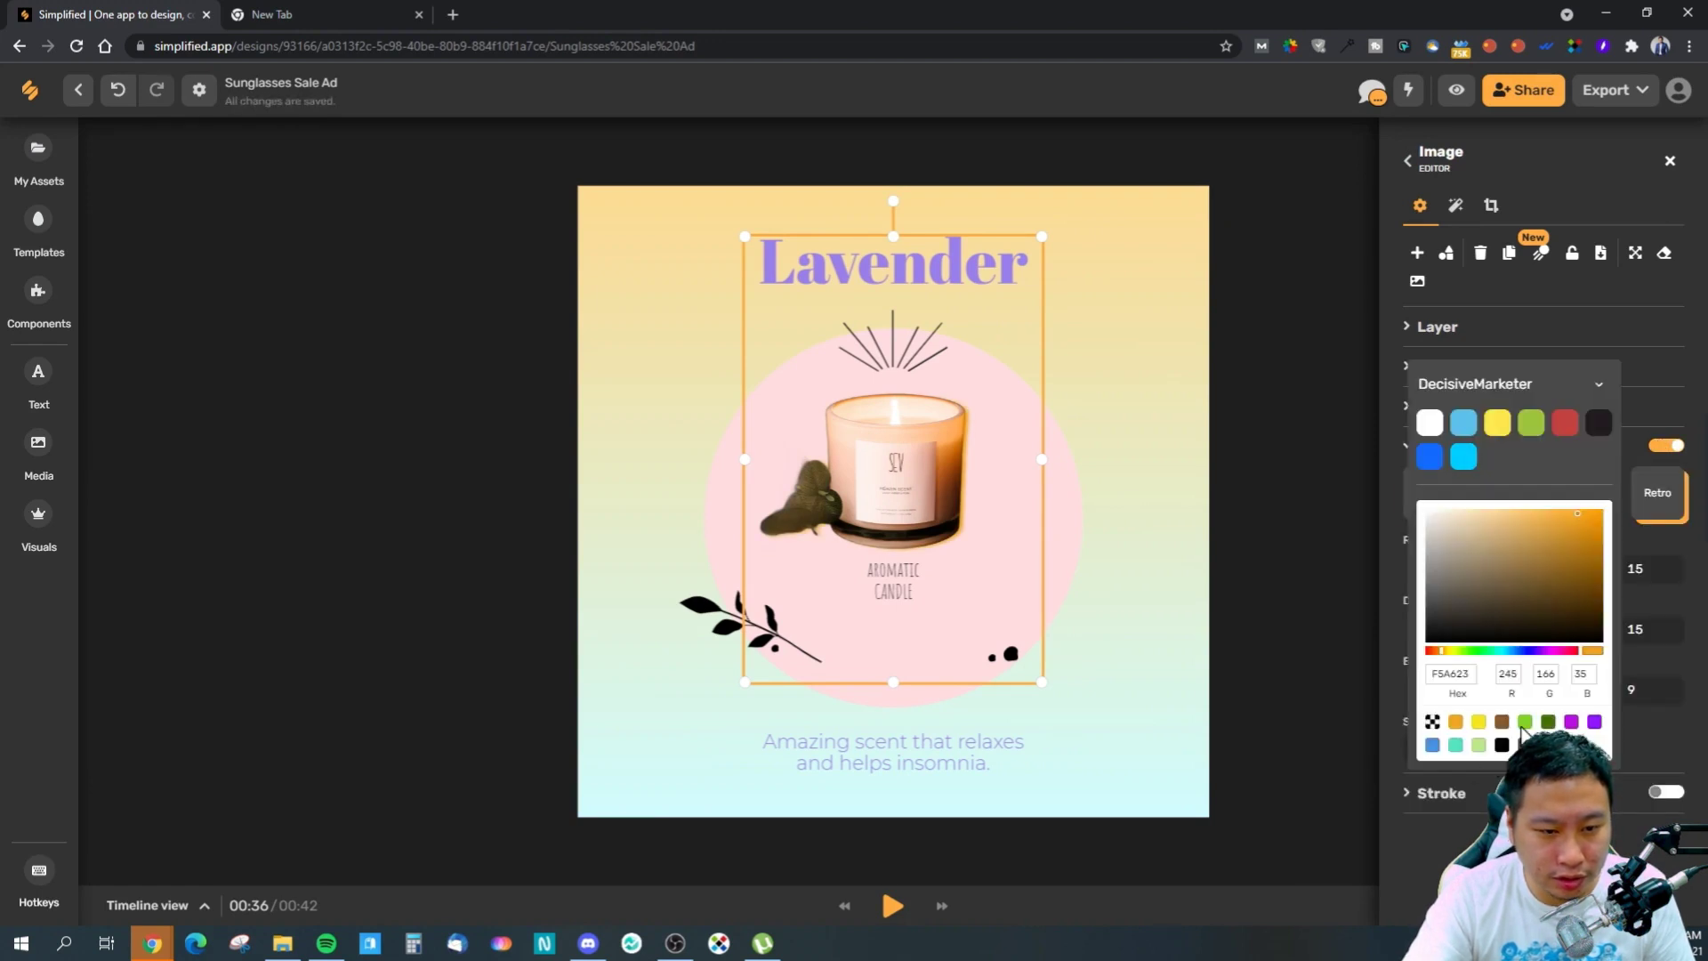
pyautogui.click(1525, 745)
pyautogui.click(1378, 695)
# - Set the candle shadow's rotation to 45, reduce its blur slightly, and deselect the image
pyautogui.moveTo(1432, 568); pyautogui.dragTo(1435, 577)
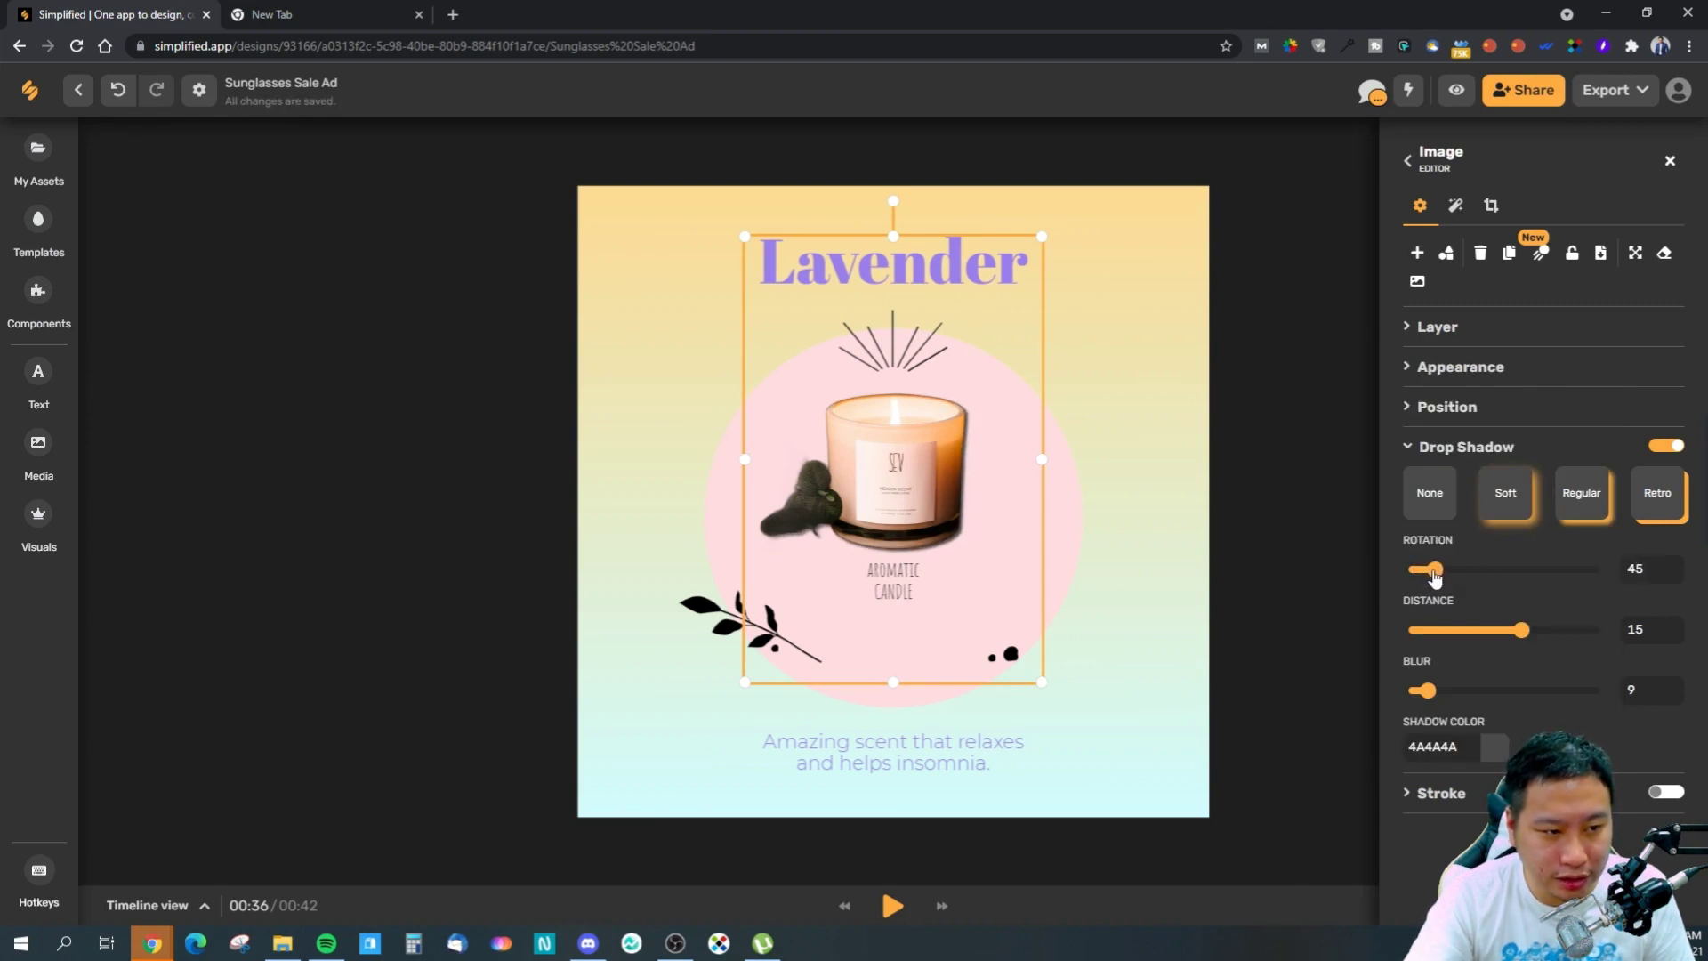
pyautogui.moveTo(1426, 702); pyautogui.dragTo(1420, 704)
pyautogui.click(1331, 691)
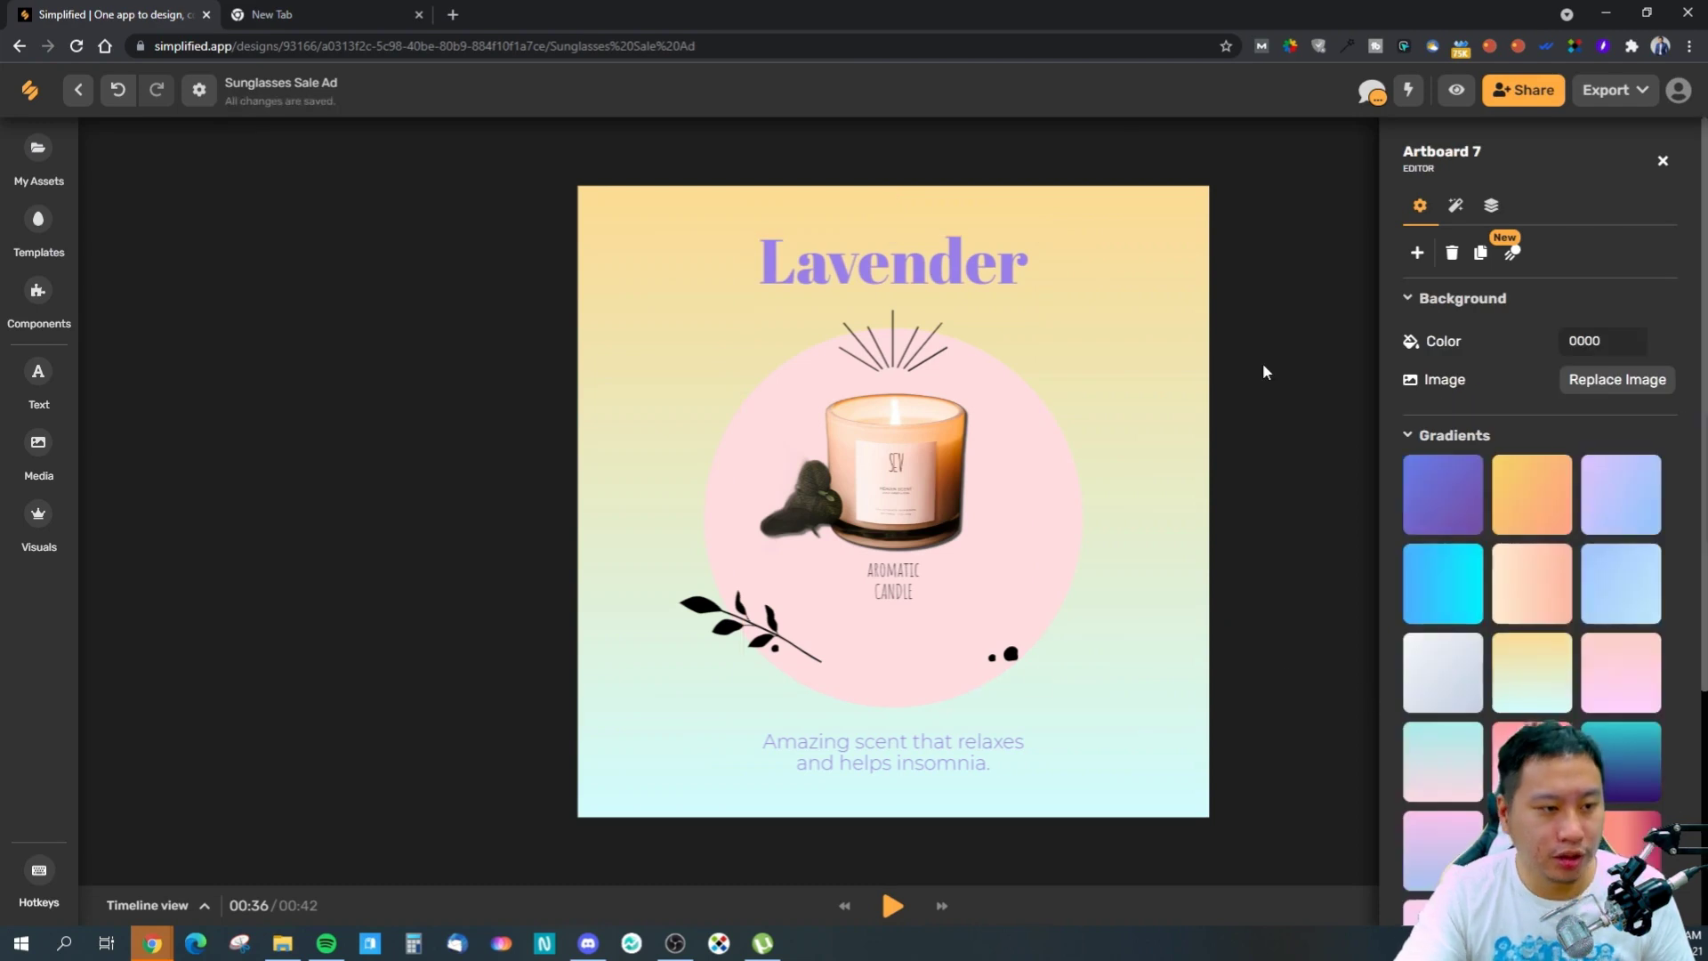
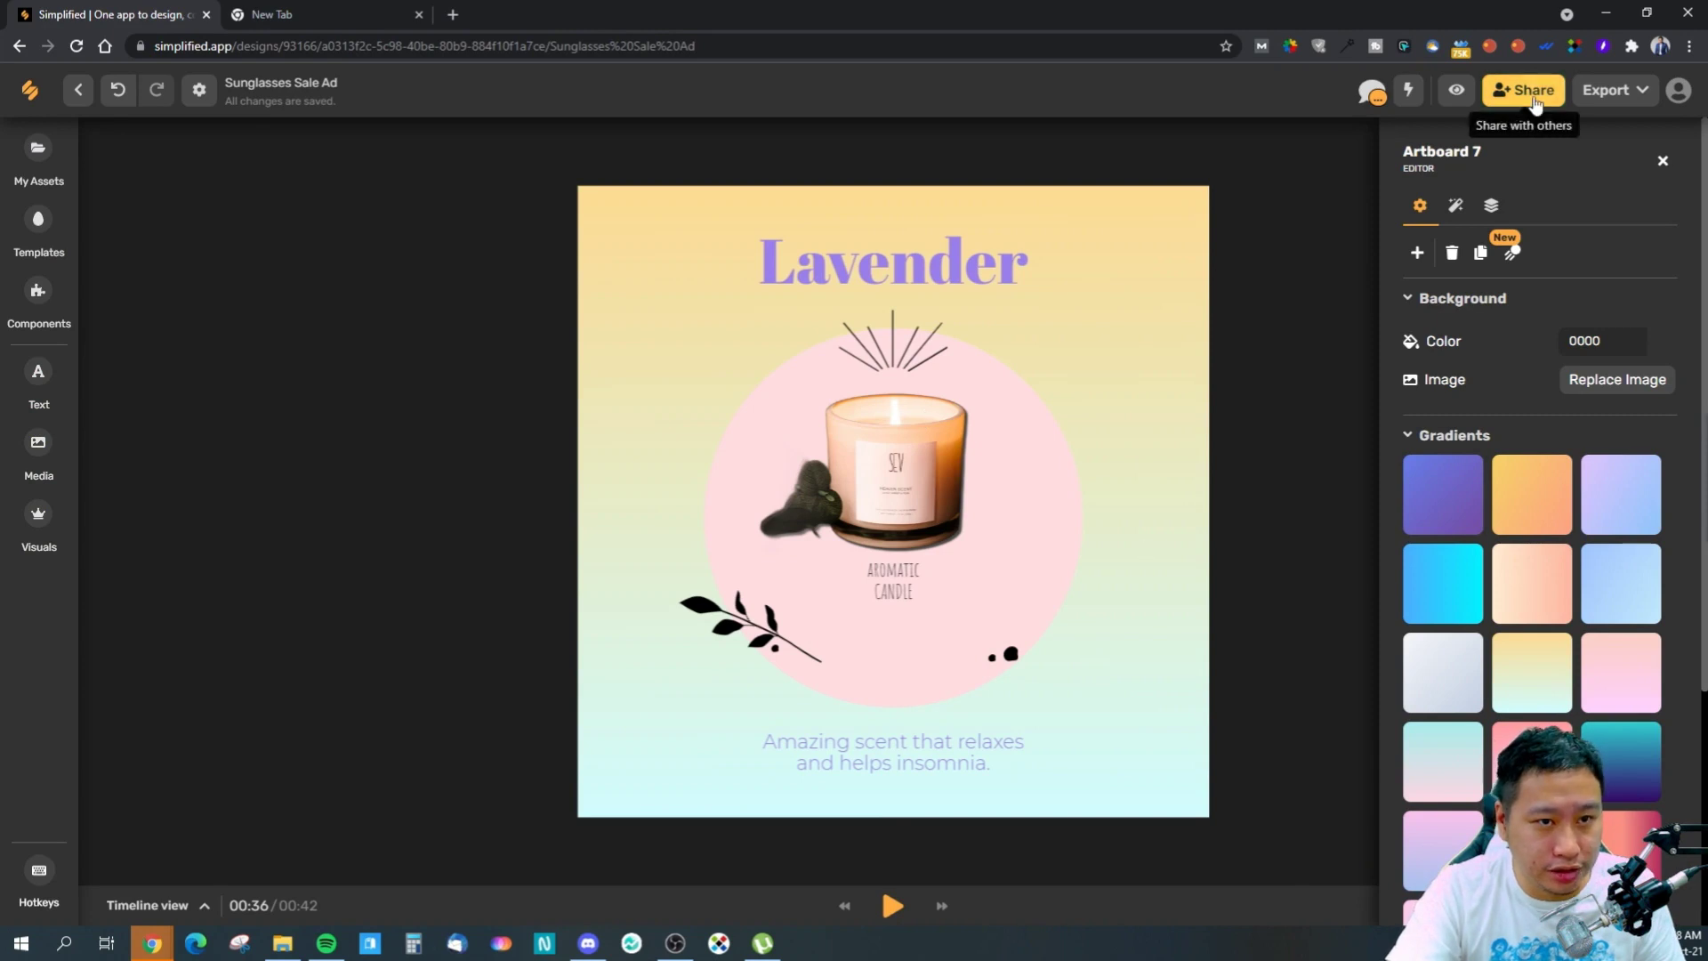
# - Enable the design's shareable web preview link and try to copy it
pyautogui.click(1521, 90)
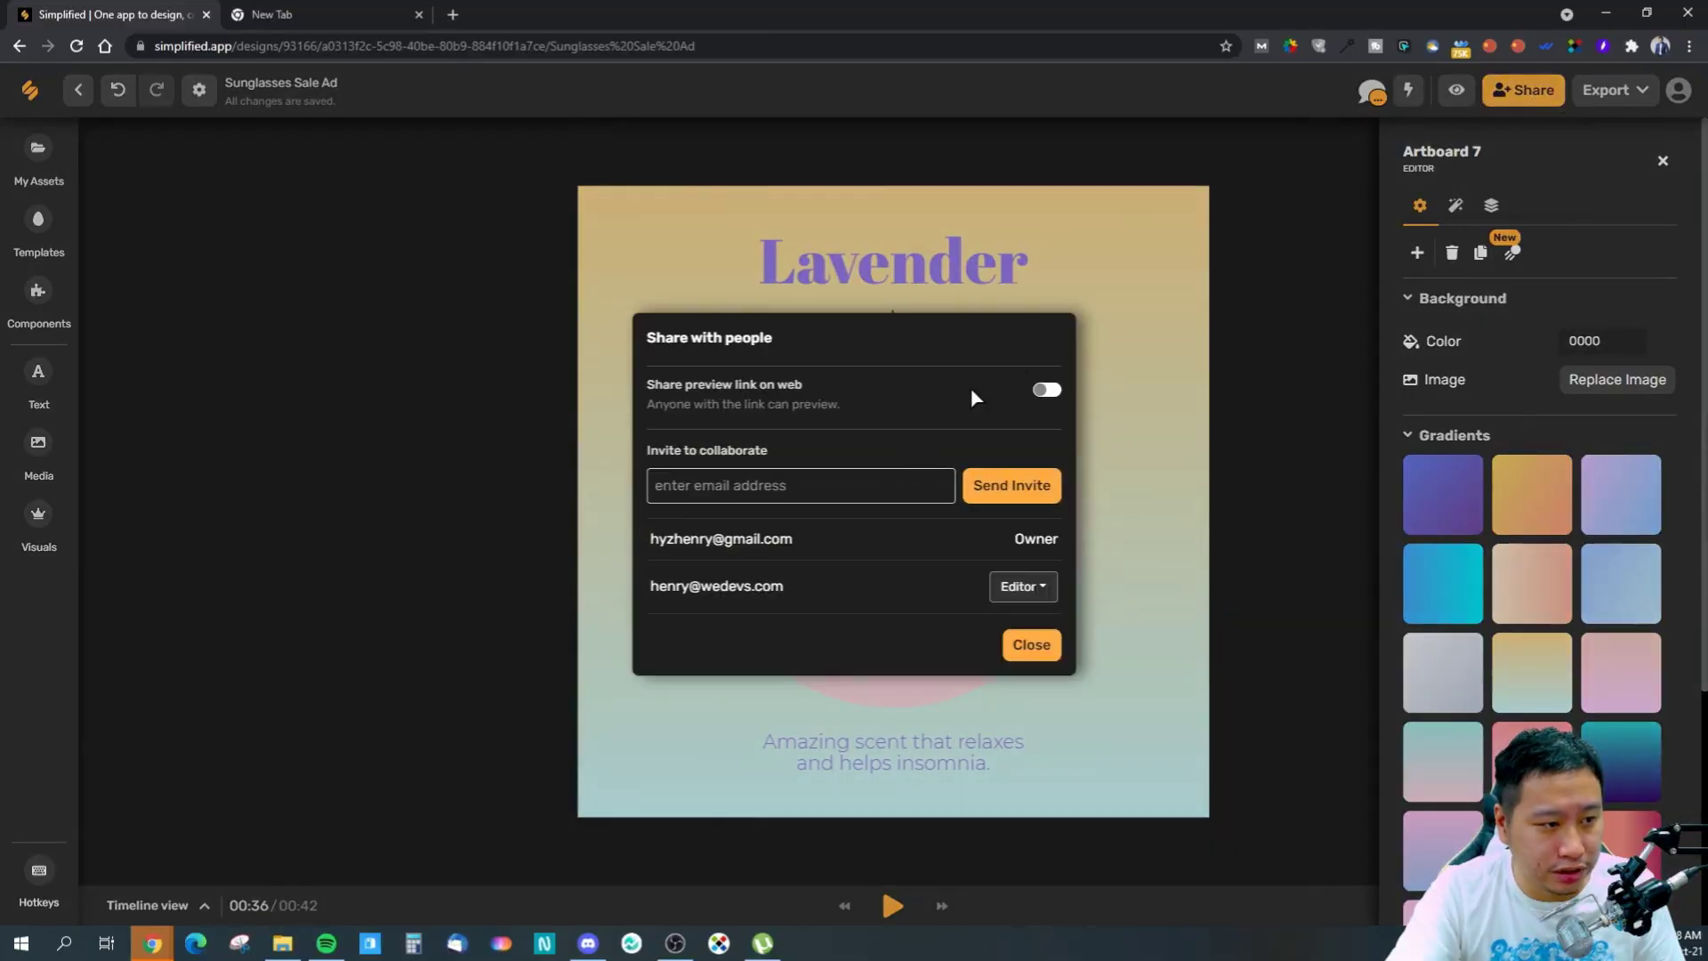
pyautogui.click(1050, 391)
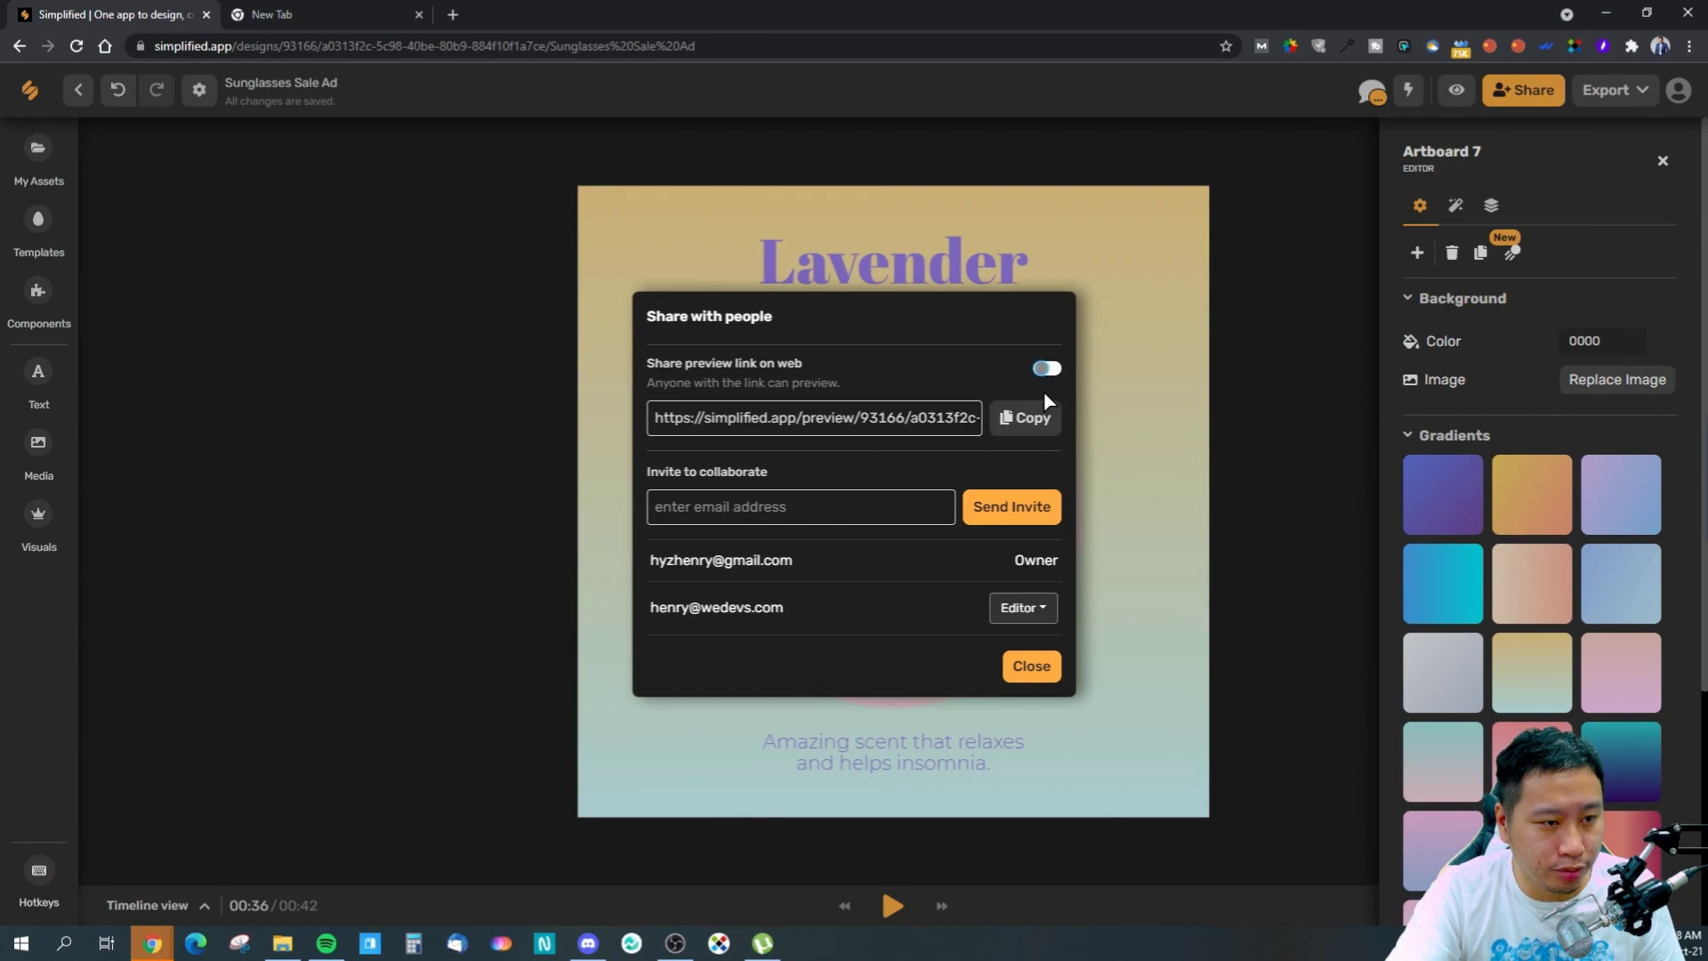
pyautogui.click(1016, 418)
pyautogui.click(329, 14)
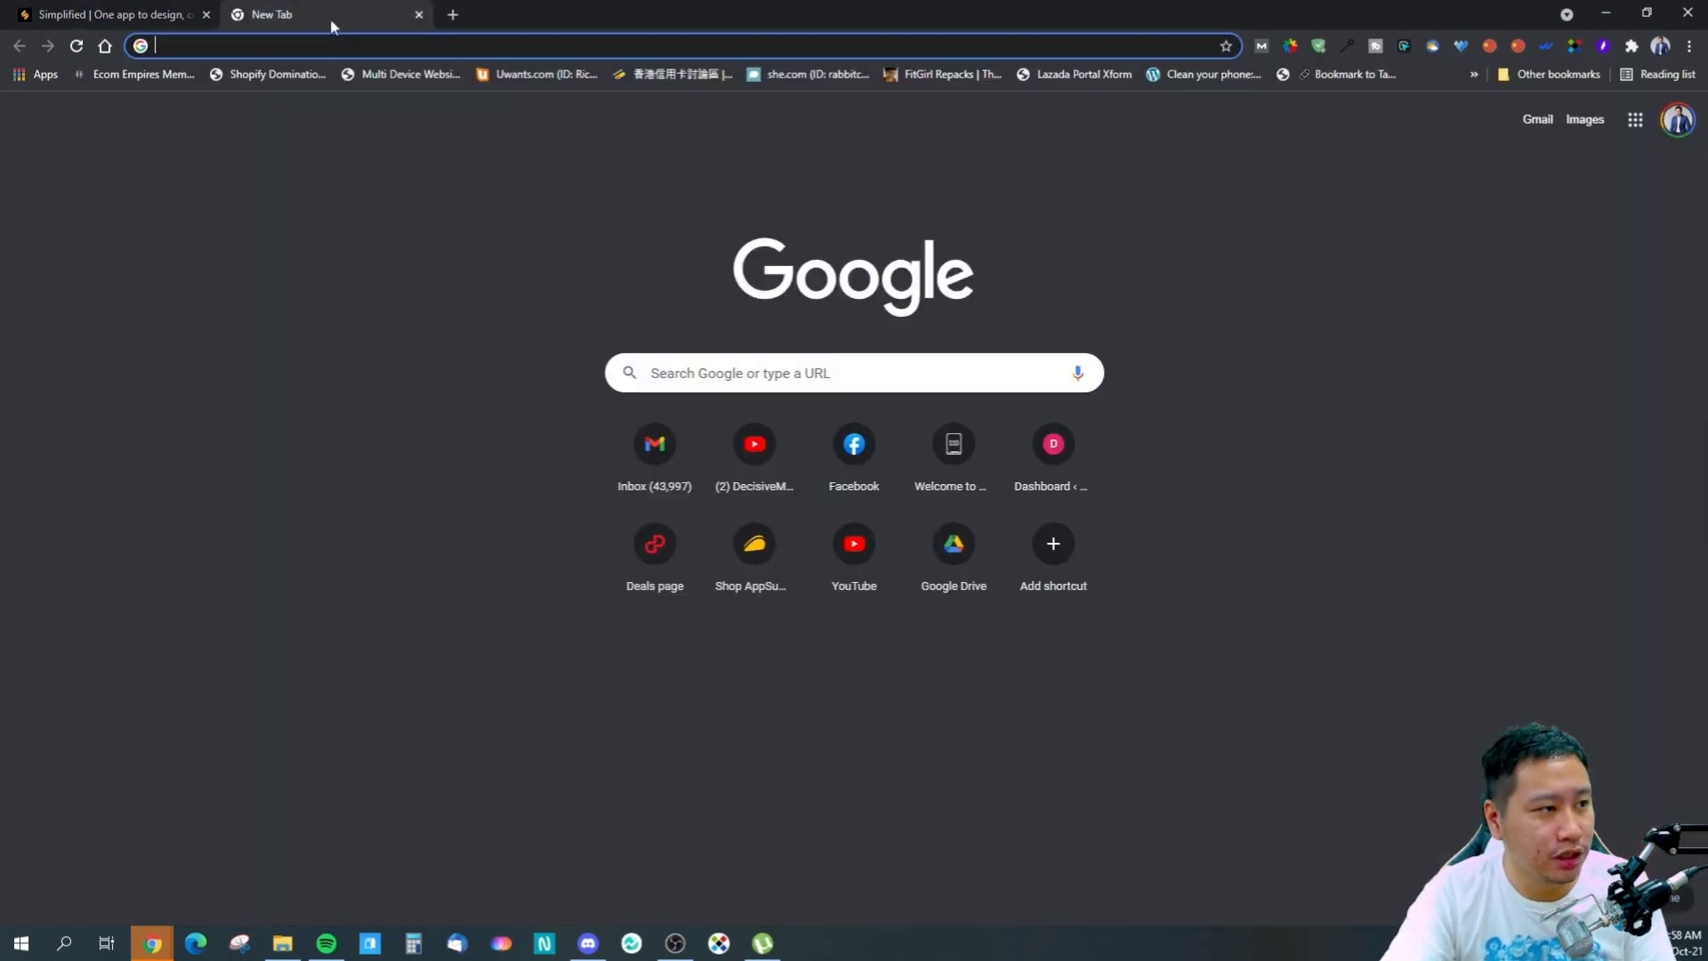
pyautogui.write('#00ccff')
pyautogui.press('Return')
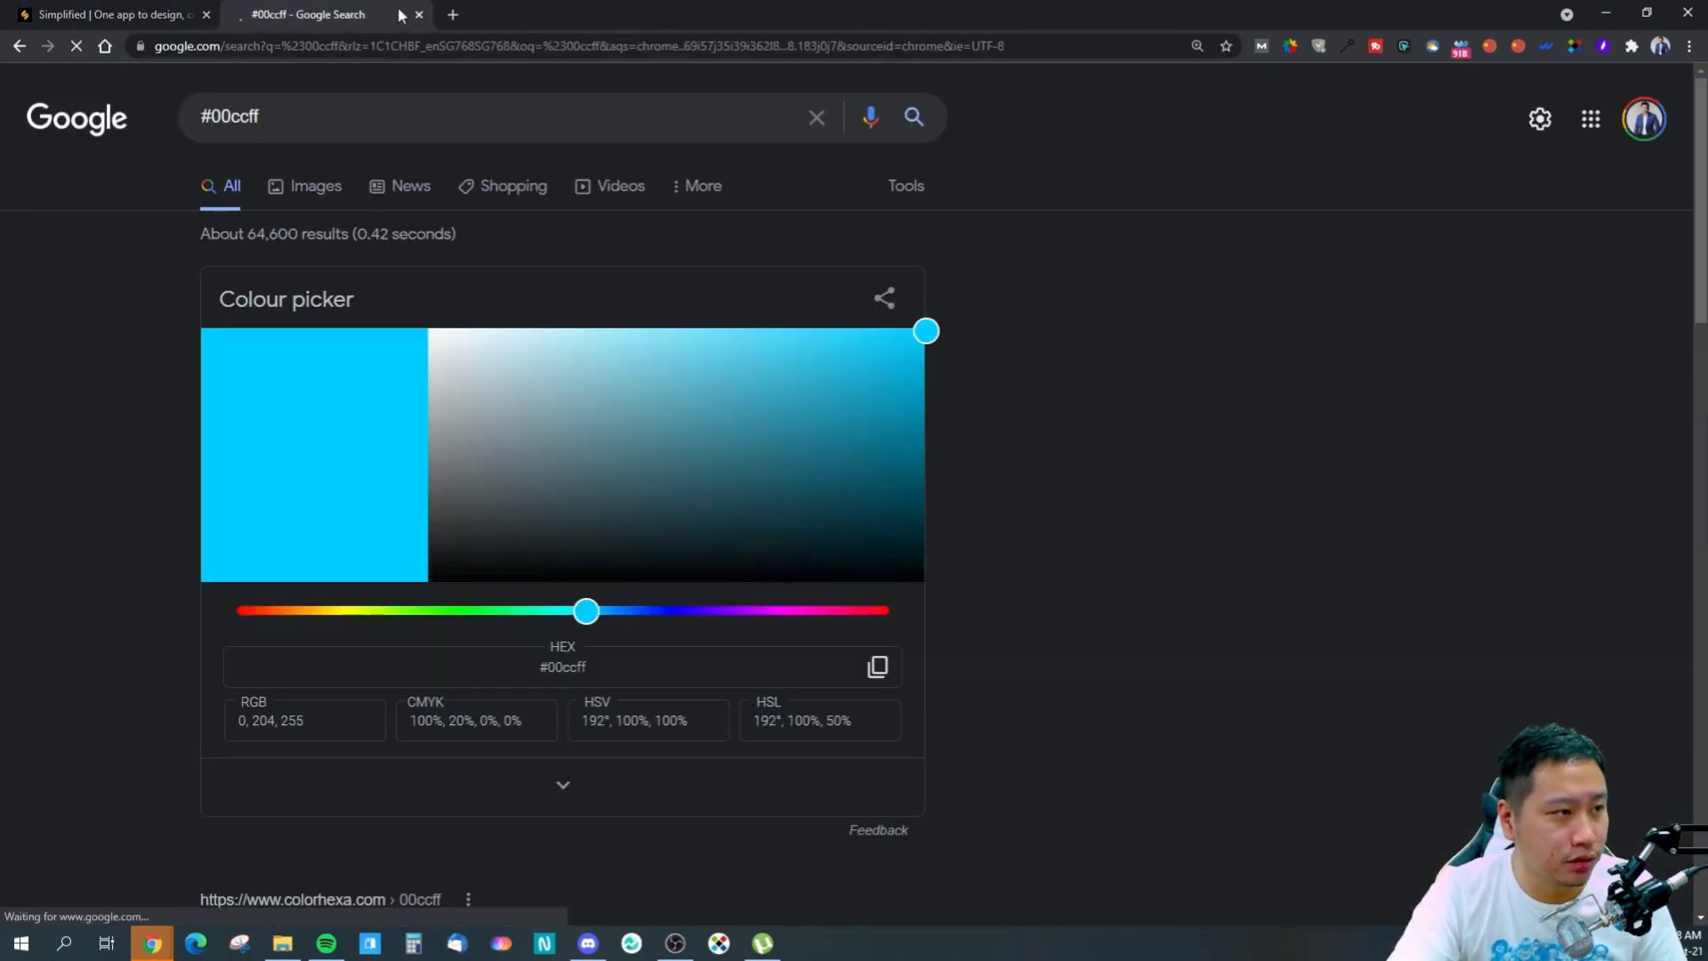
pyautogui.click(418, 15)
# - Copy the preview link, open it in a new browser tab, view the last artboard, and close the preview
pyautogui.click(1019, 426)
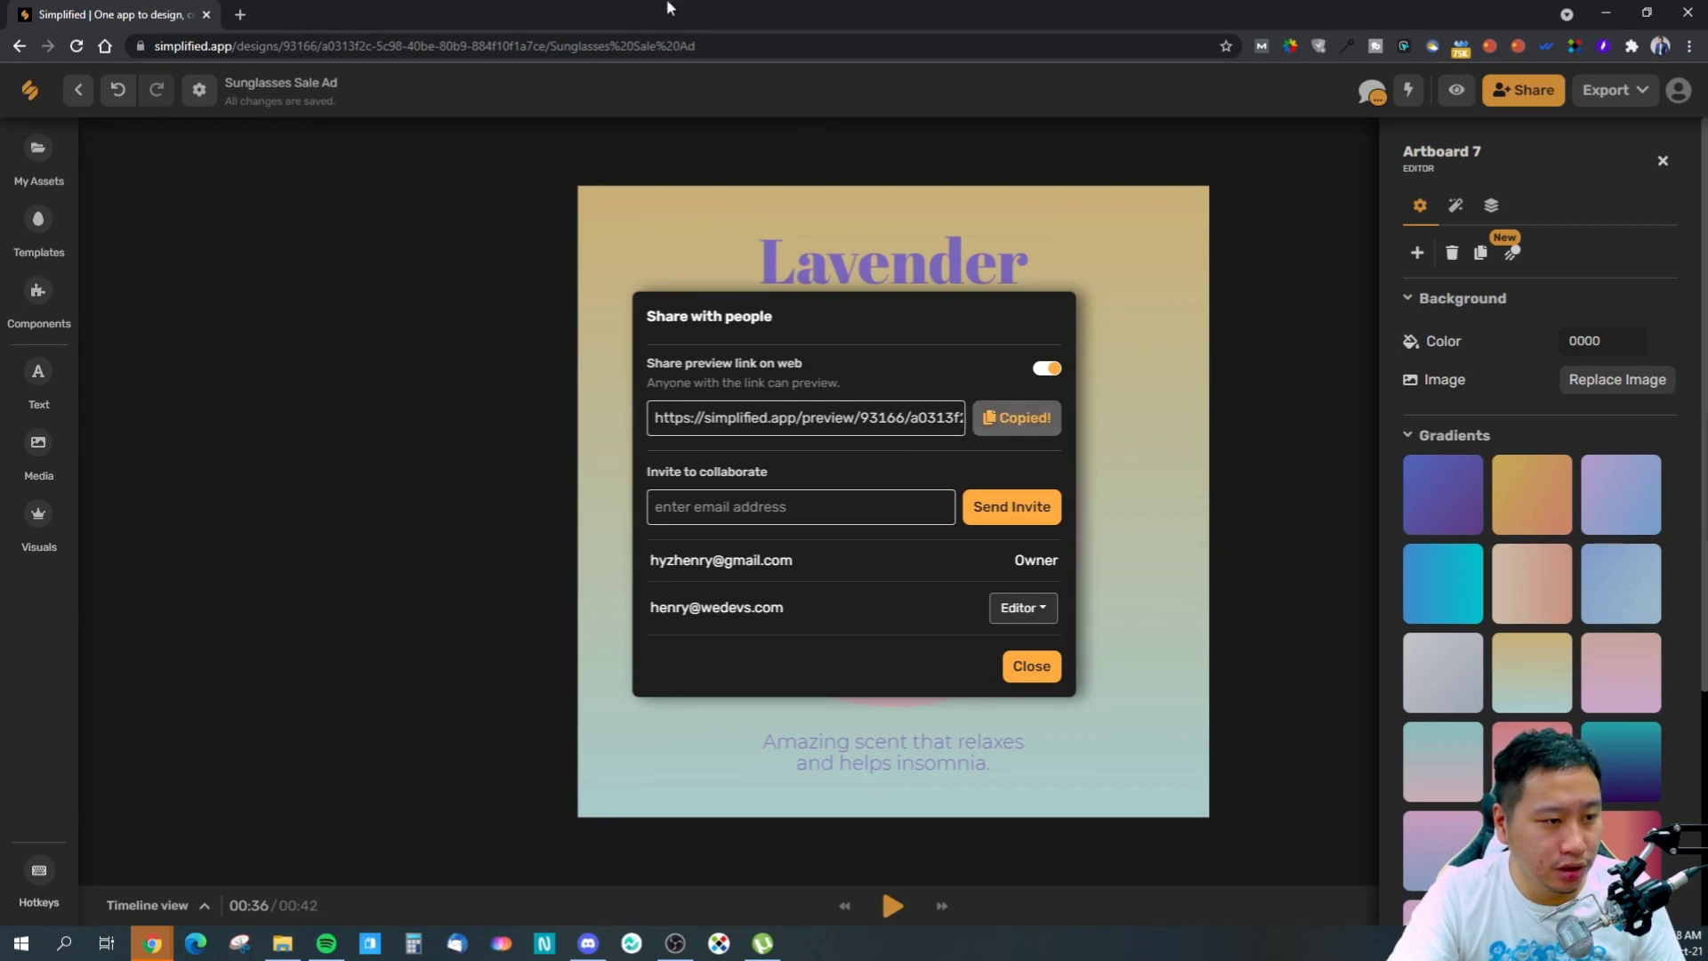
pyautogui.click(238, 16)
pyautogui.hotkey('ctrl', 'v')
pyautogui.press('Return')
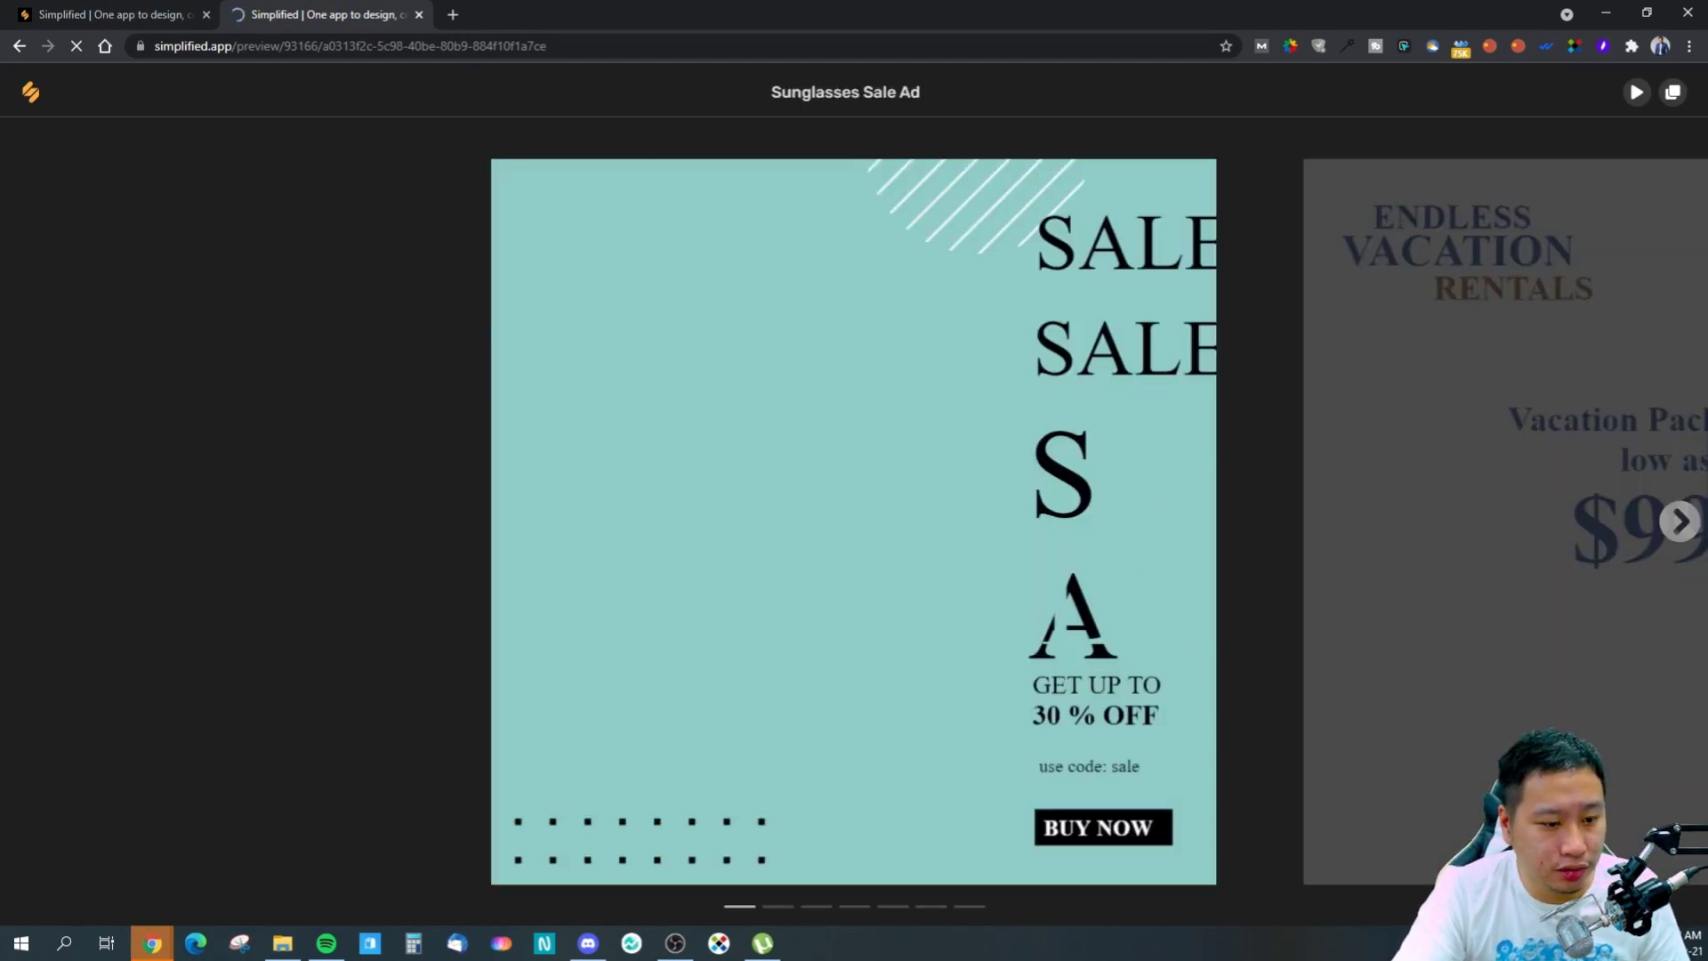
pyautogui.click(968, 908)
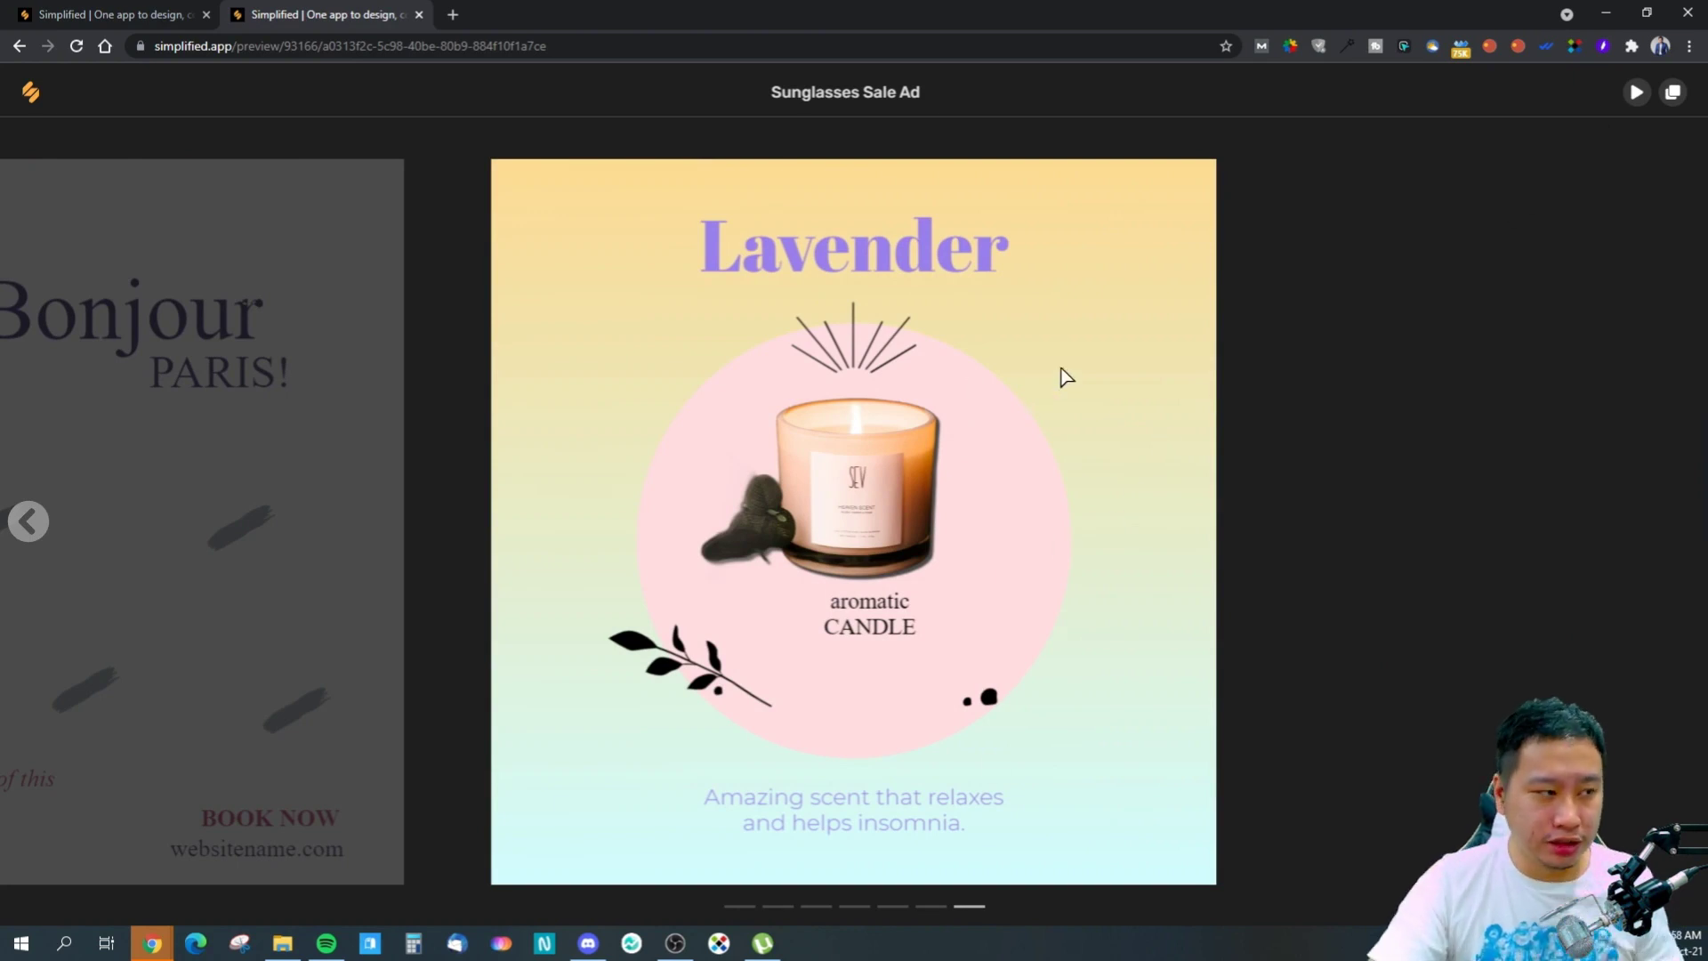
pyautogui.click(417, 15)
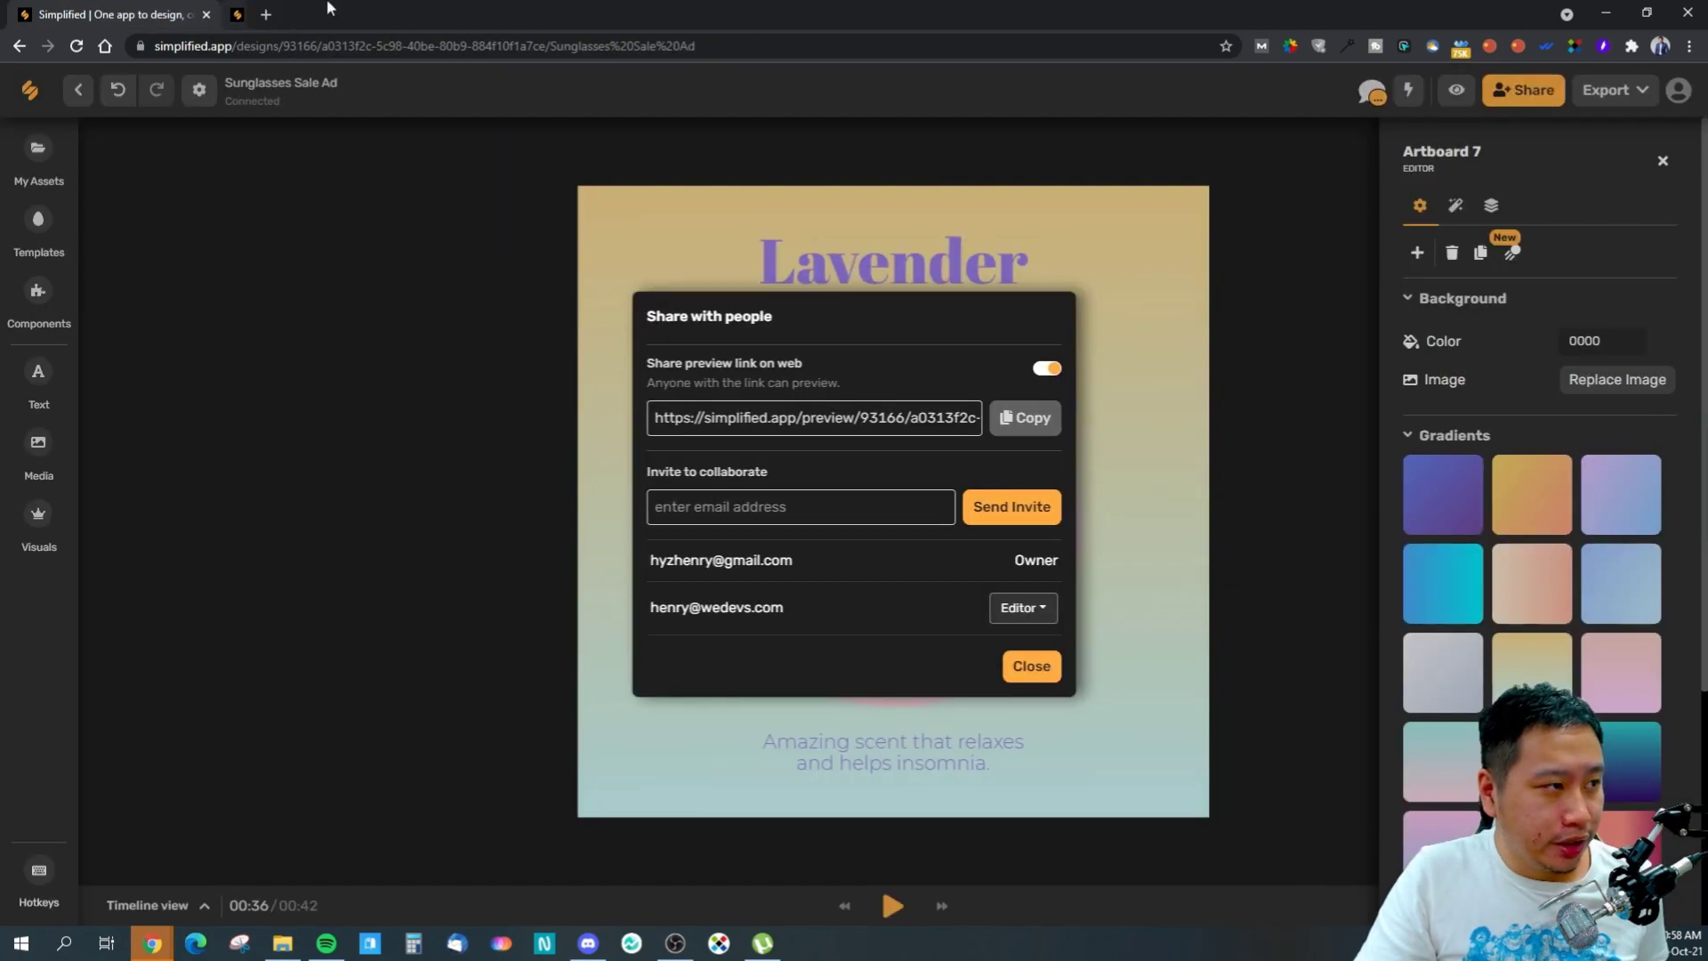
# - Close the sharing dialog and post a comment on Artboard 7 tagging the invited editor: "Can you add our logo on the image?"
pyautogui.click(1371, 94)
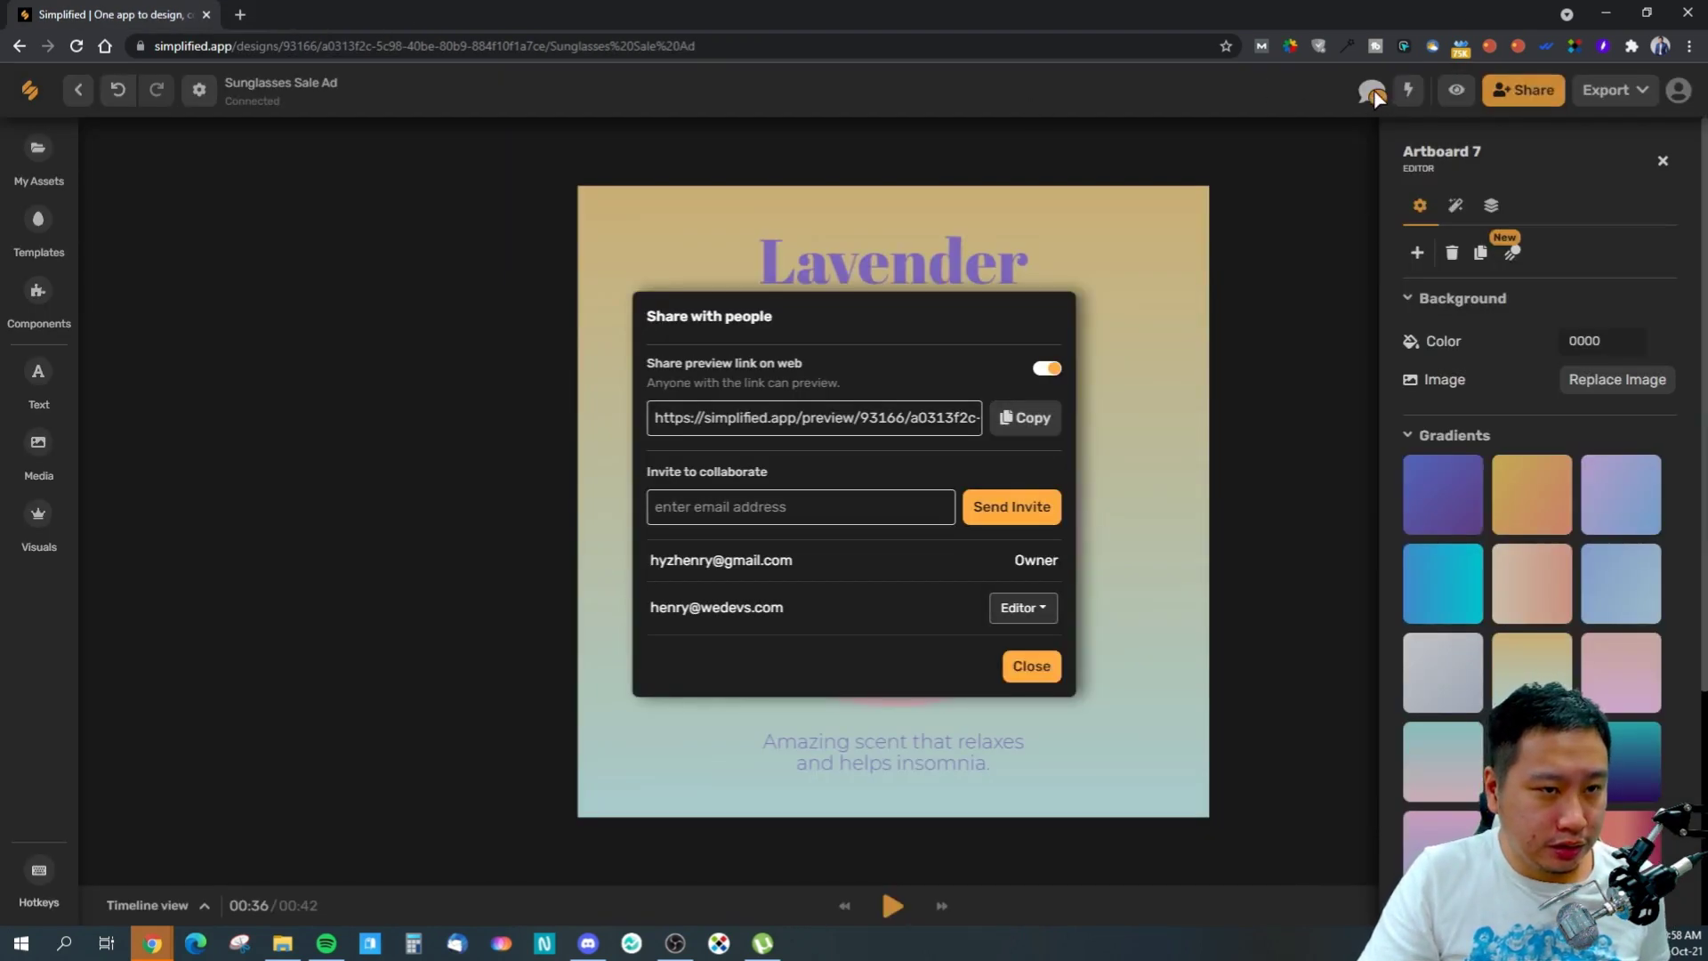
pyautogui.click(1033, 665)
pyautogui.click(1370, 99)
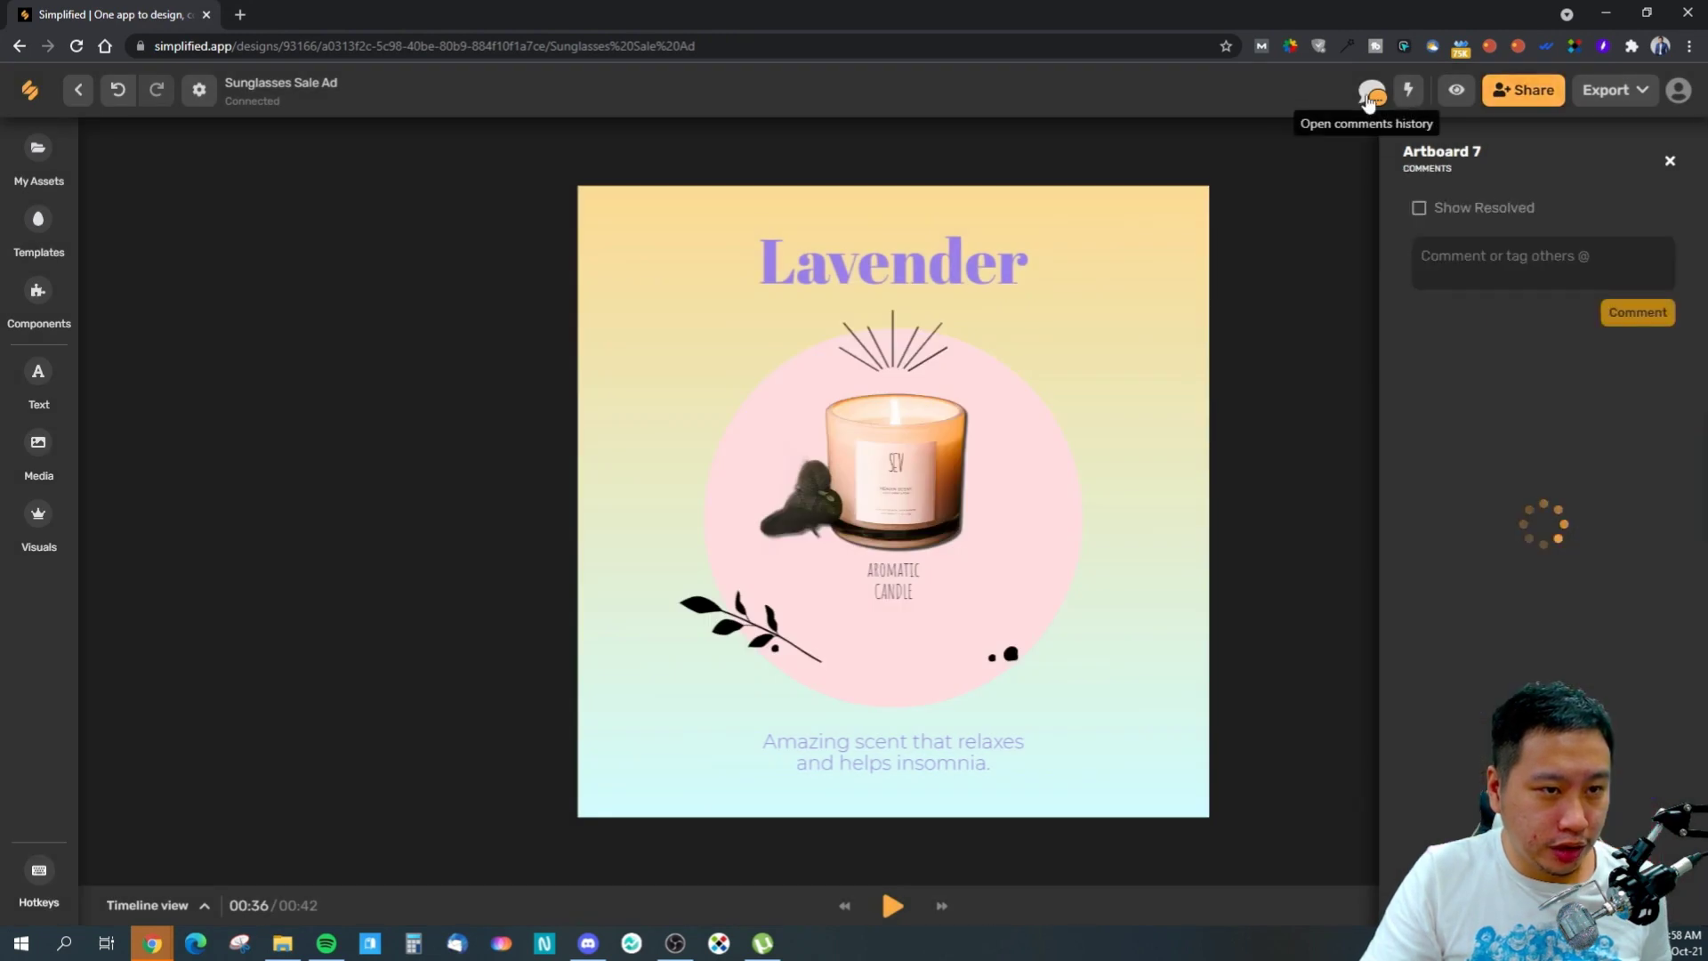
pyautogui.click(1522, 277)
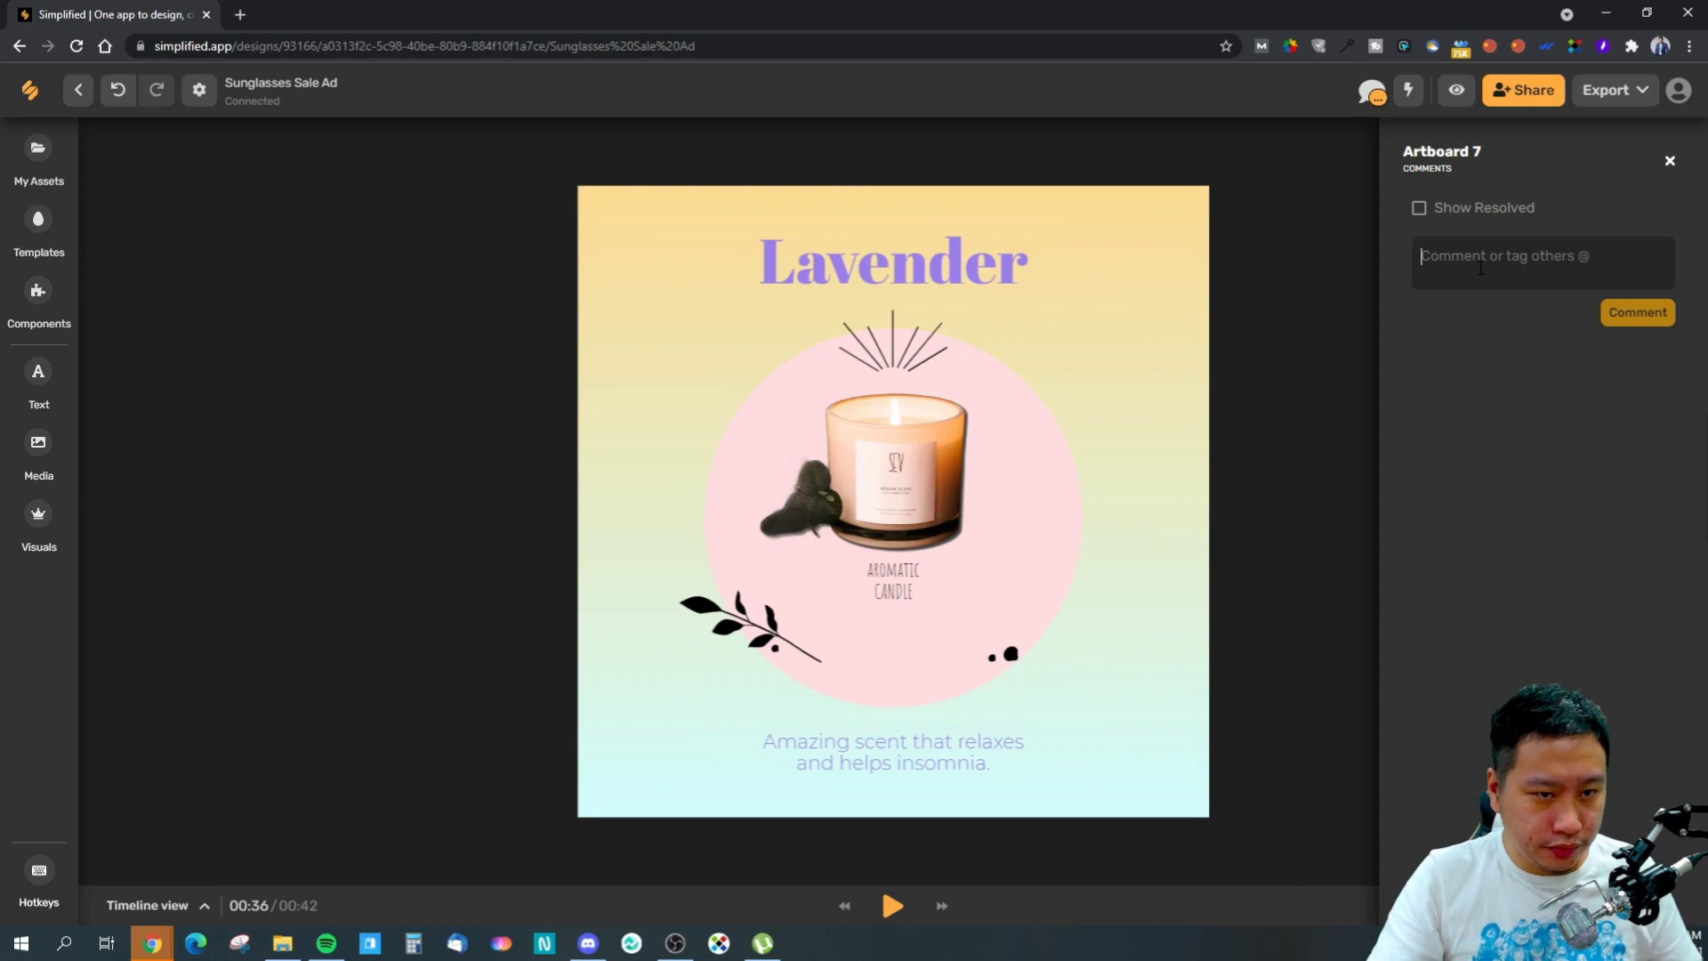
pyautogui.write('@')
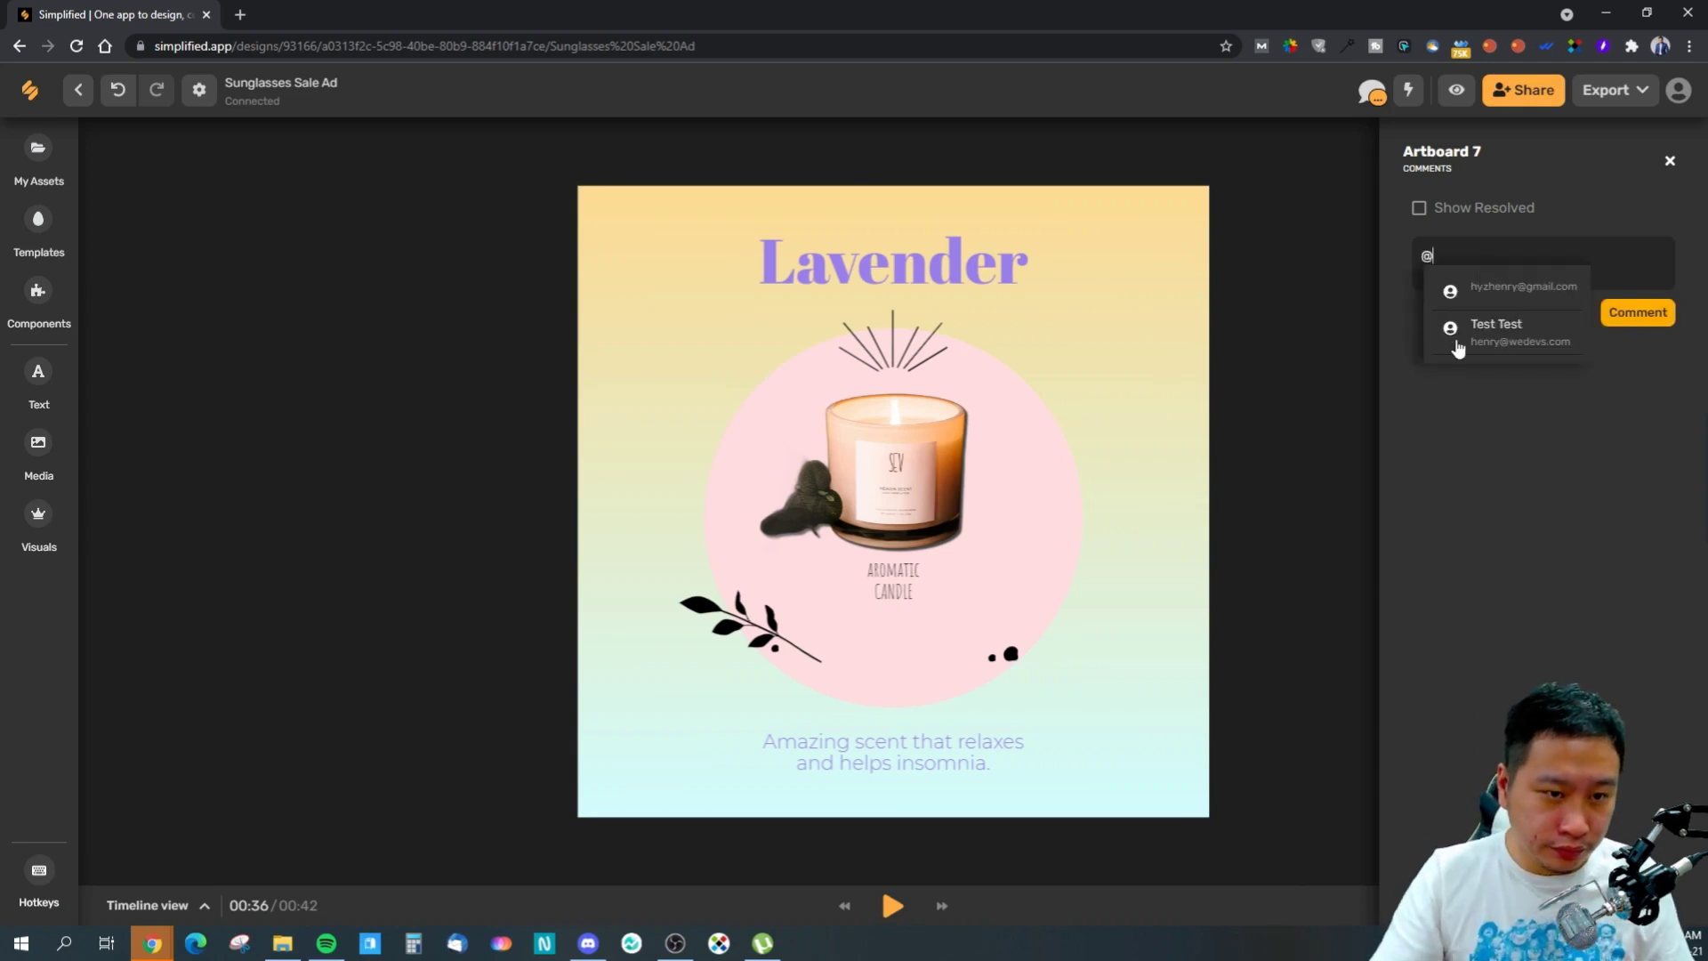
pyautogui.click(1459, 347)
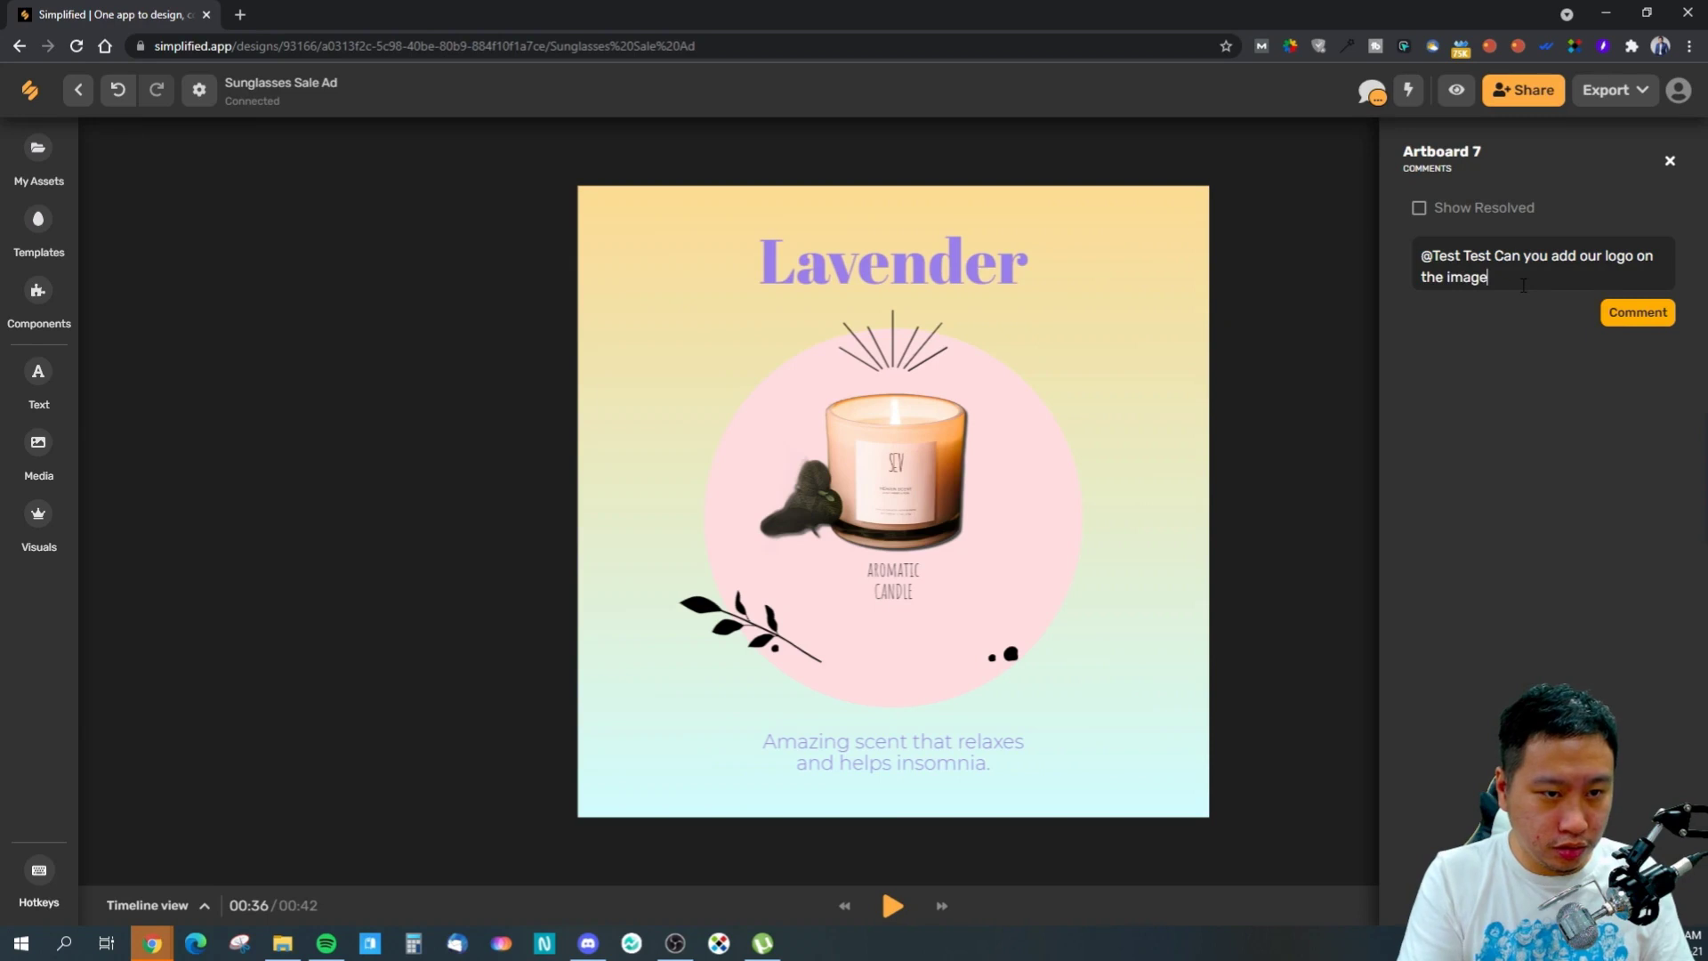
pyautogui.click(1638, 312)
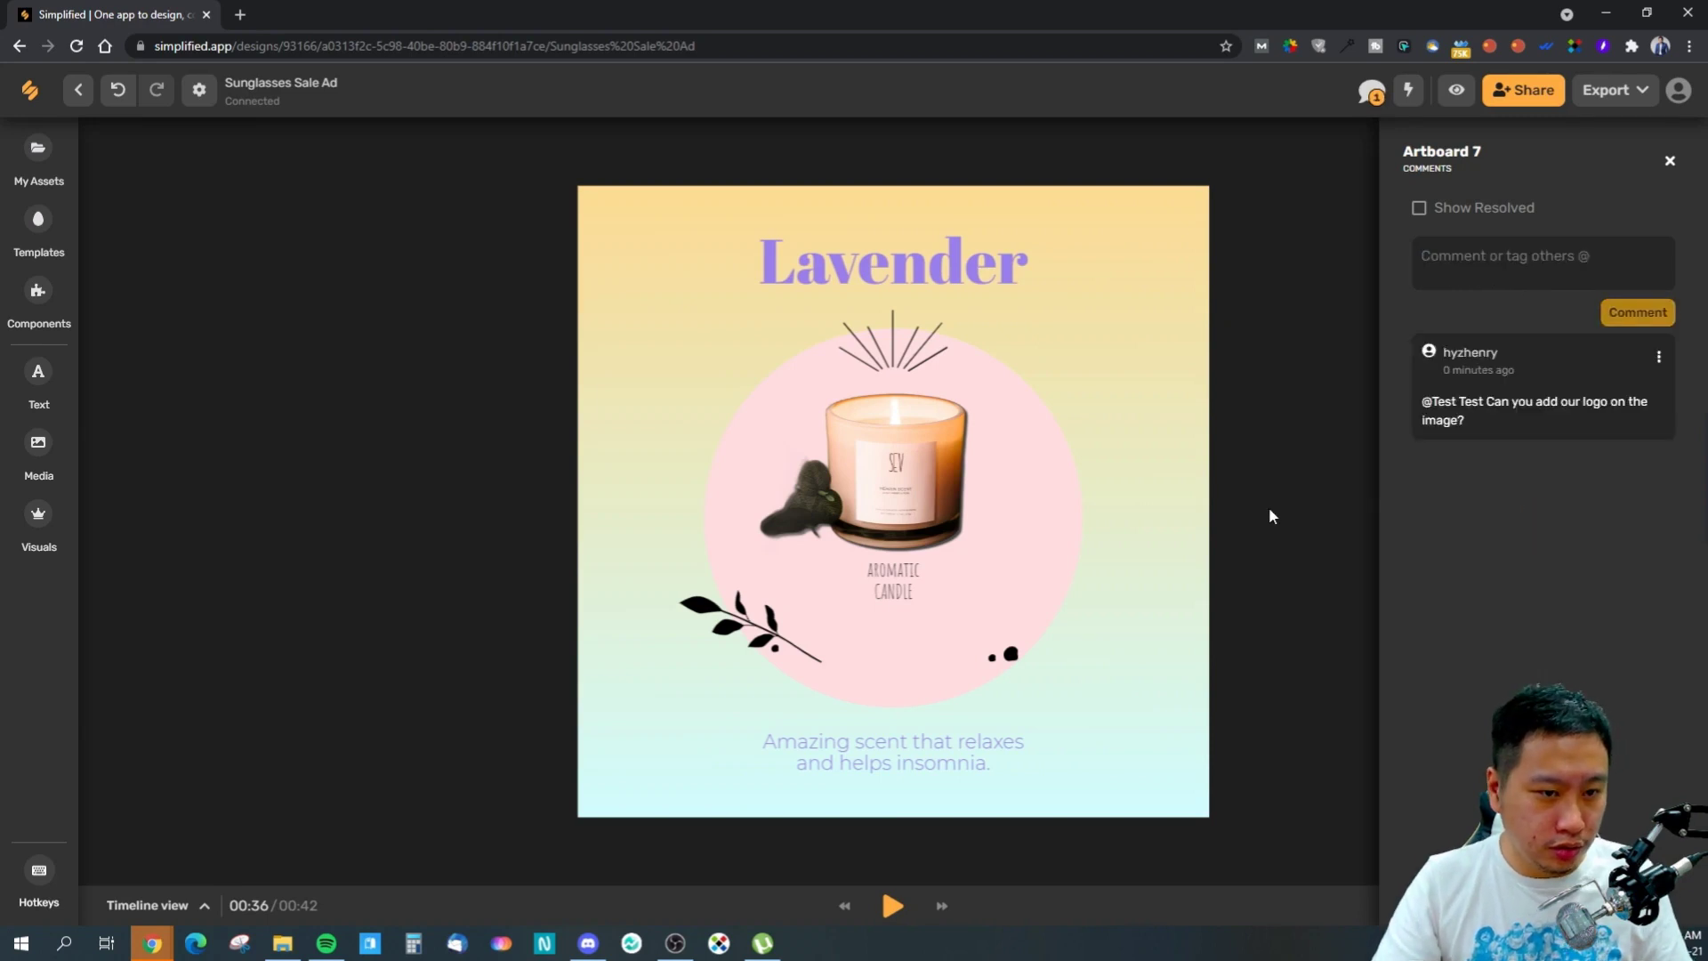
# - Resolve the logo request comment on Artboard 7 and close the comments
pyautogui.click(1659, 357)
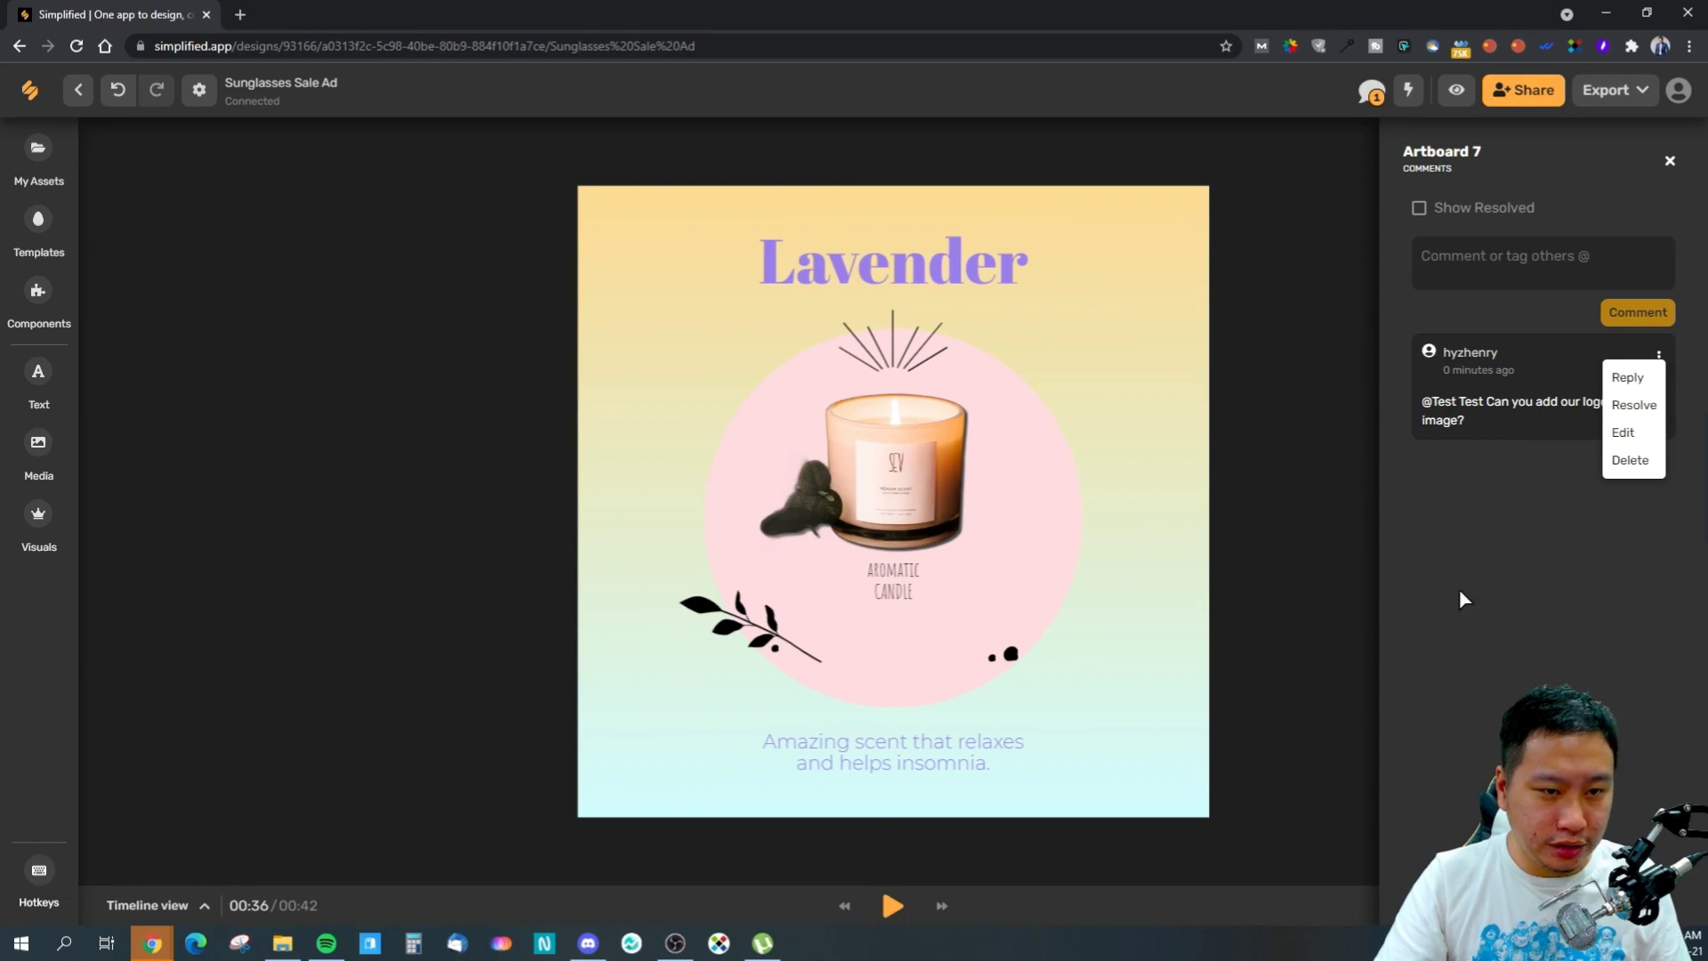
pyautogui.click(1631, 406)
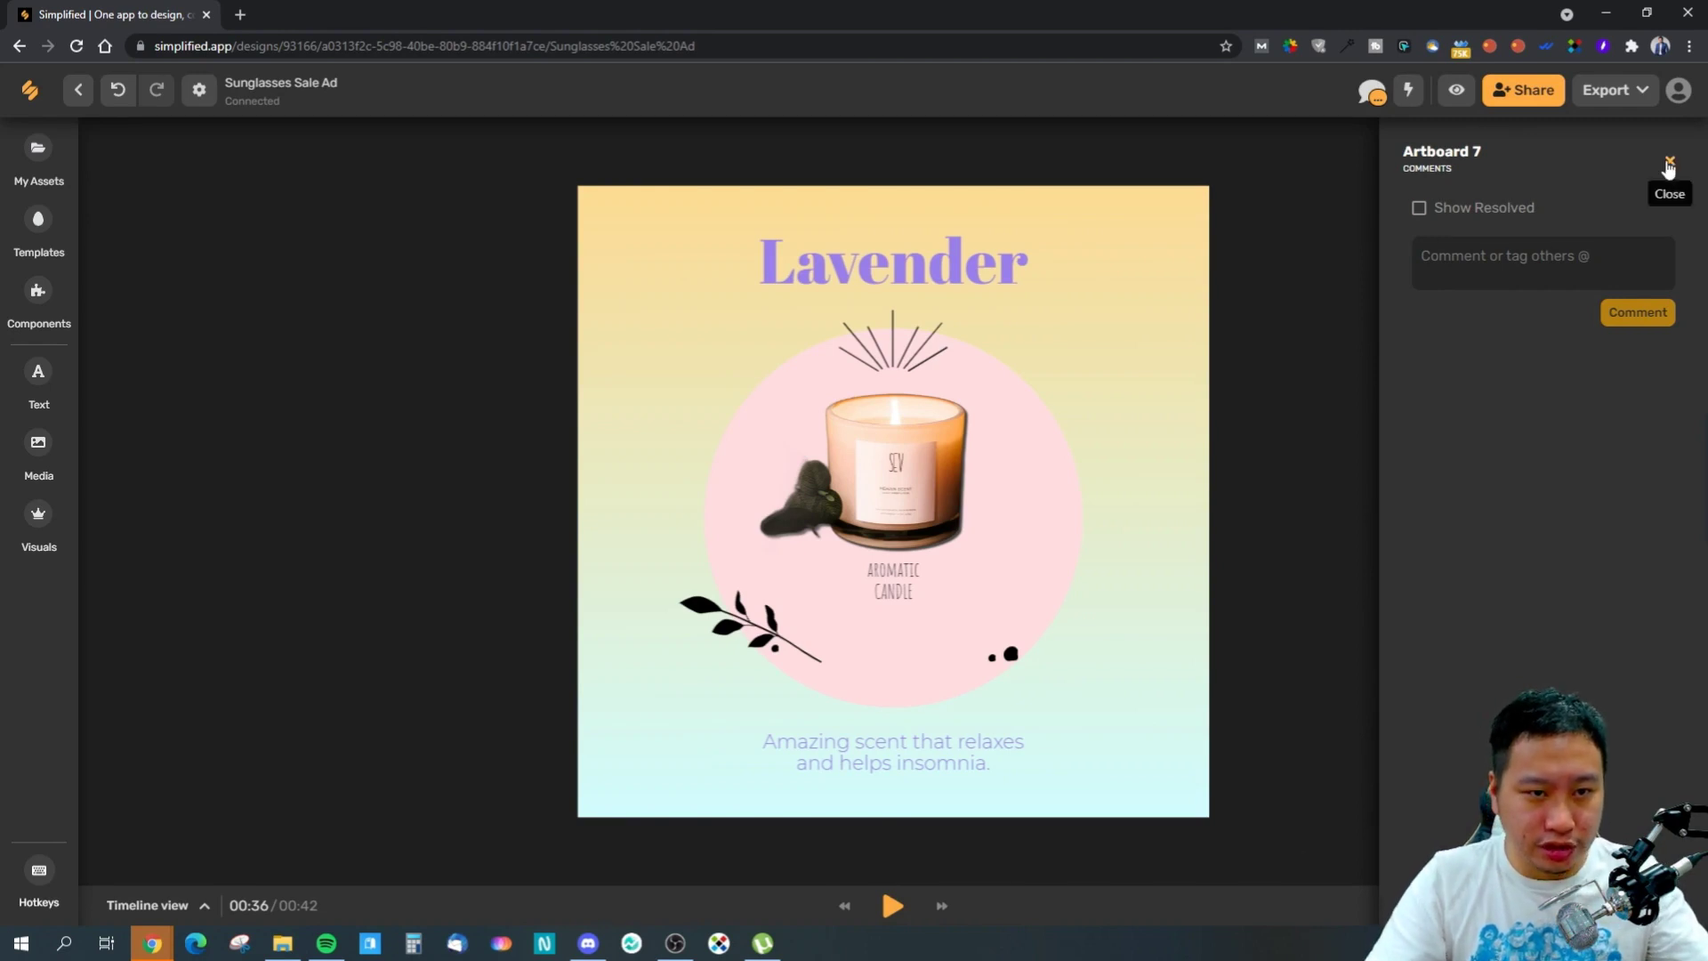
pyautogui.click(1669, 165)
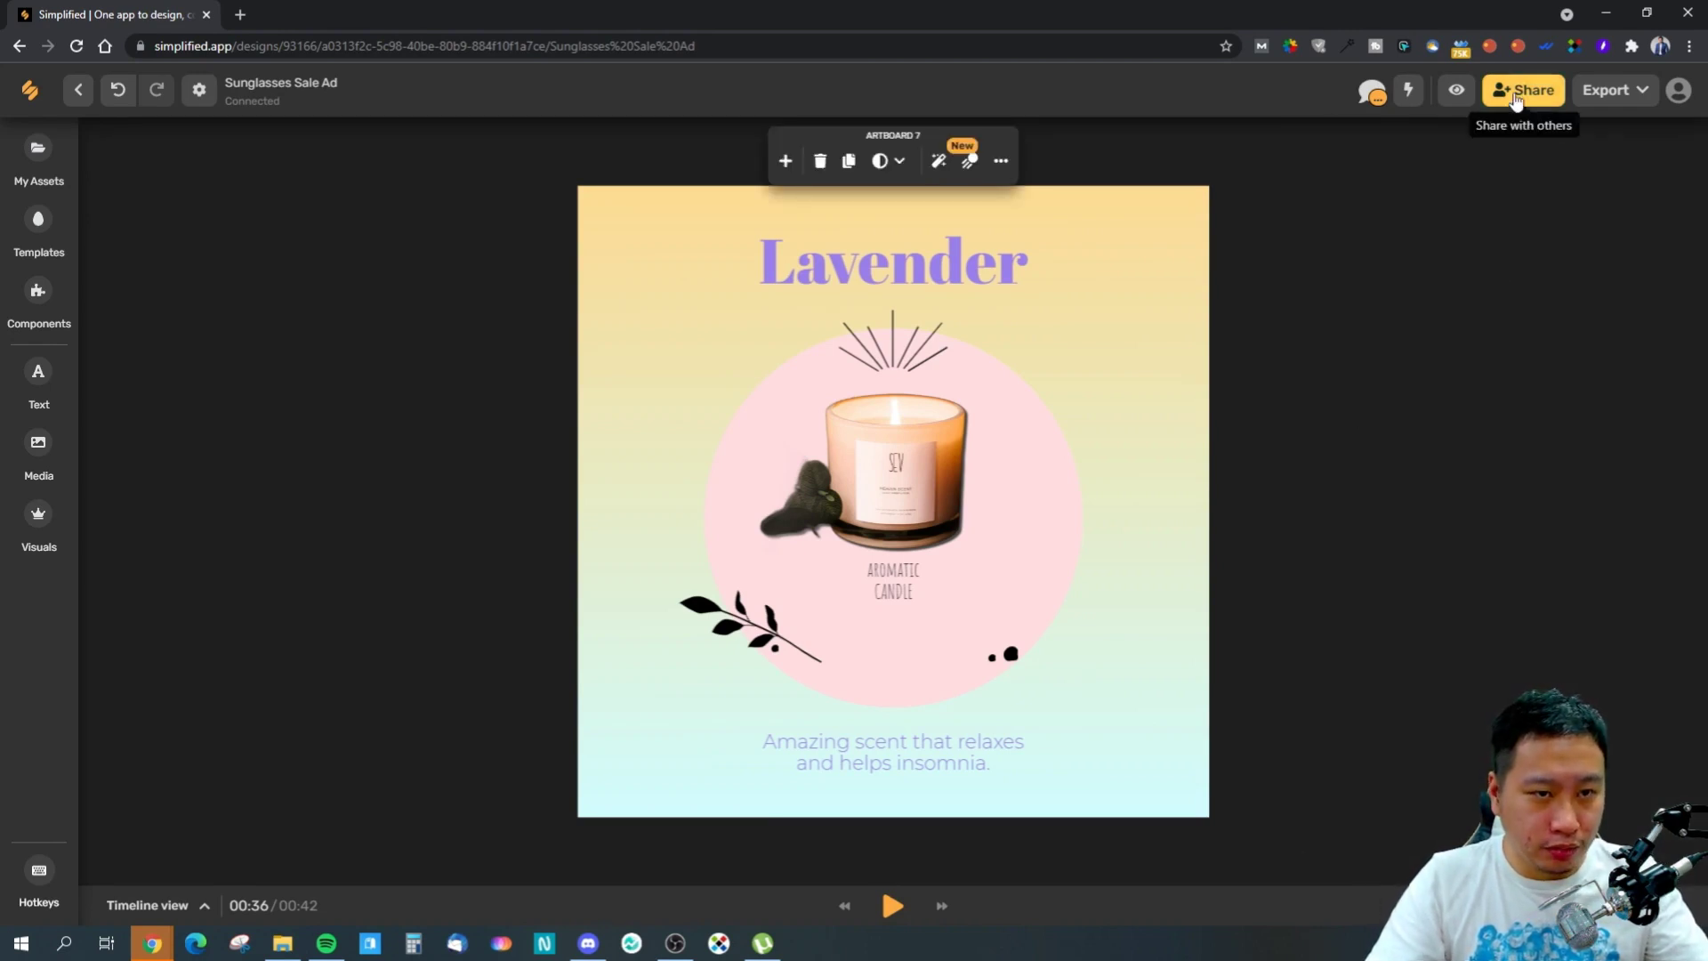
# - Check the sharing options and the design's web preview, closing each one again
pyautogui.click(1522, 89)
pyautogui.click(1031, 666)
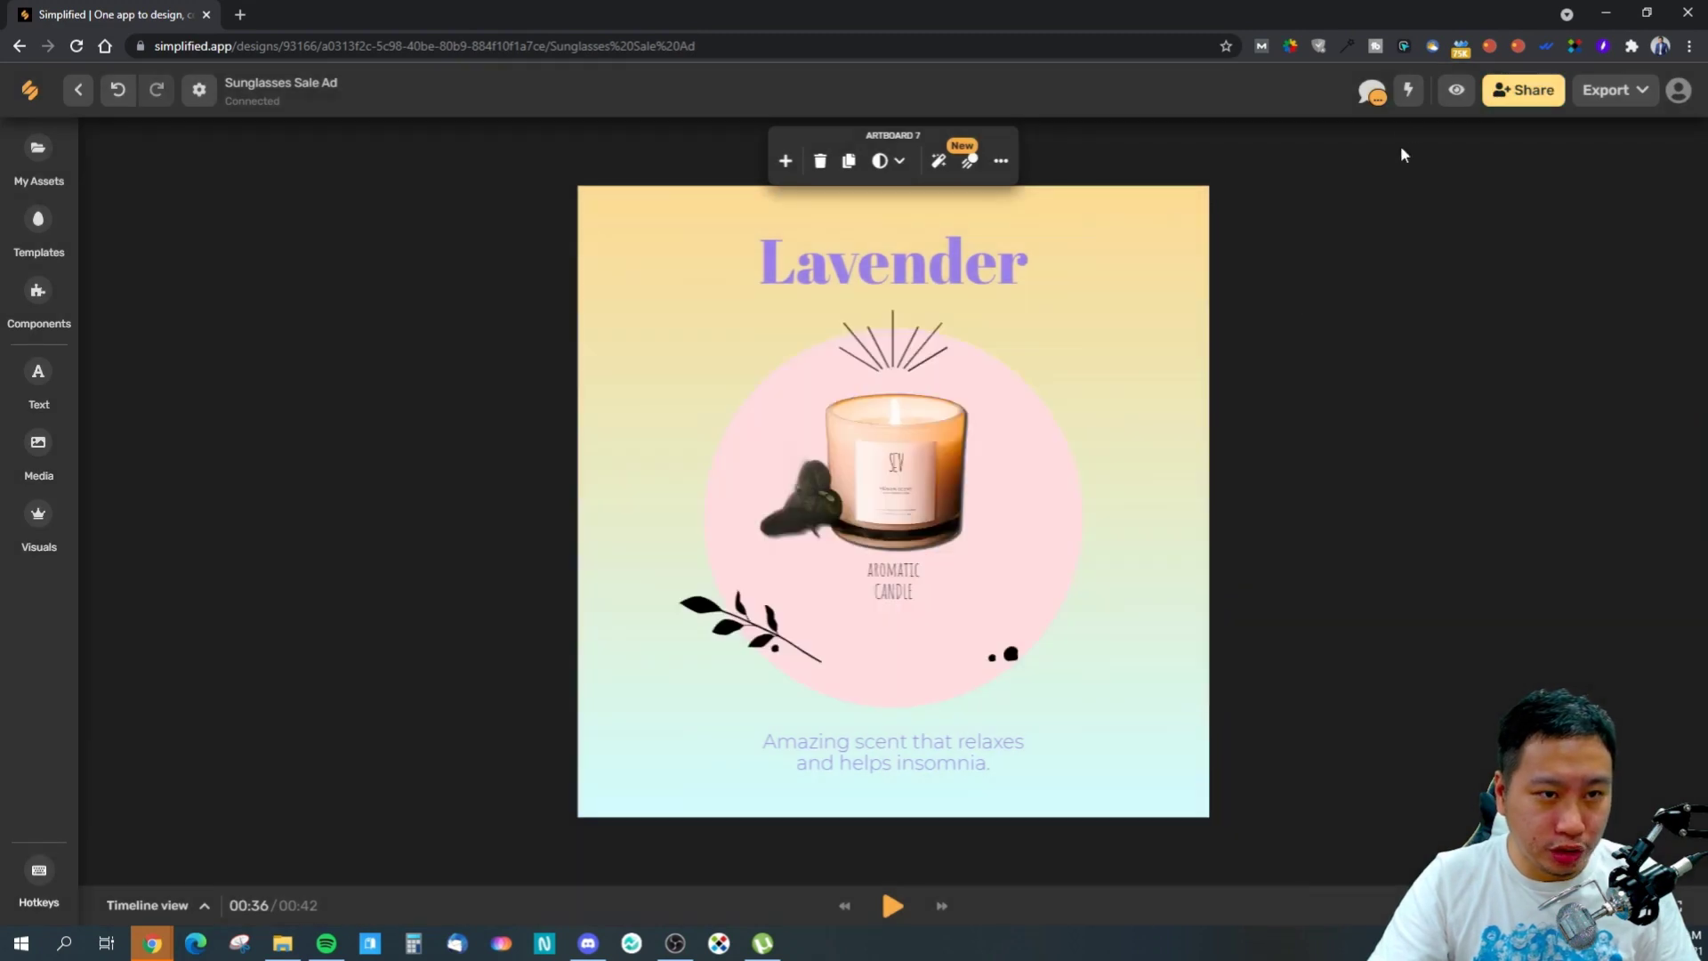
pyautogui.click(1450, 92)
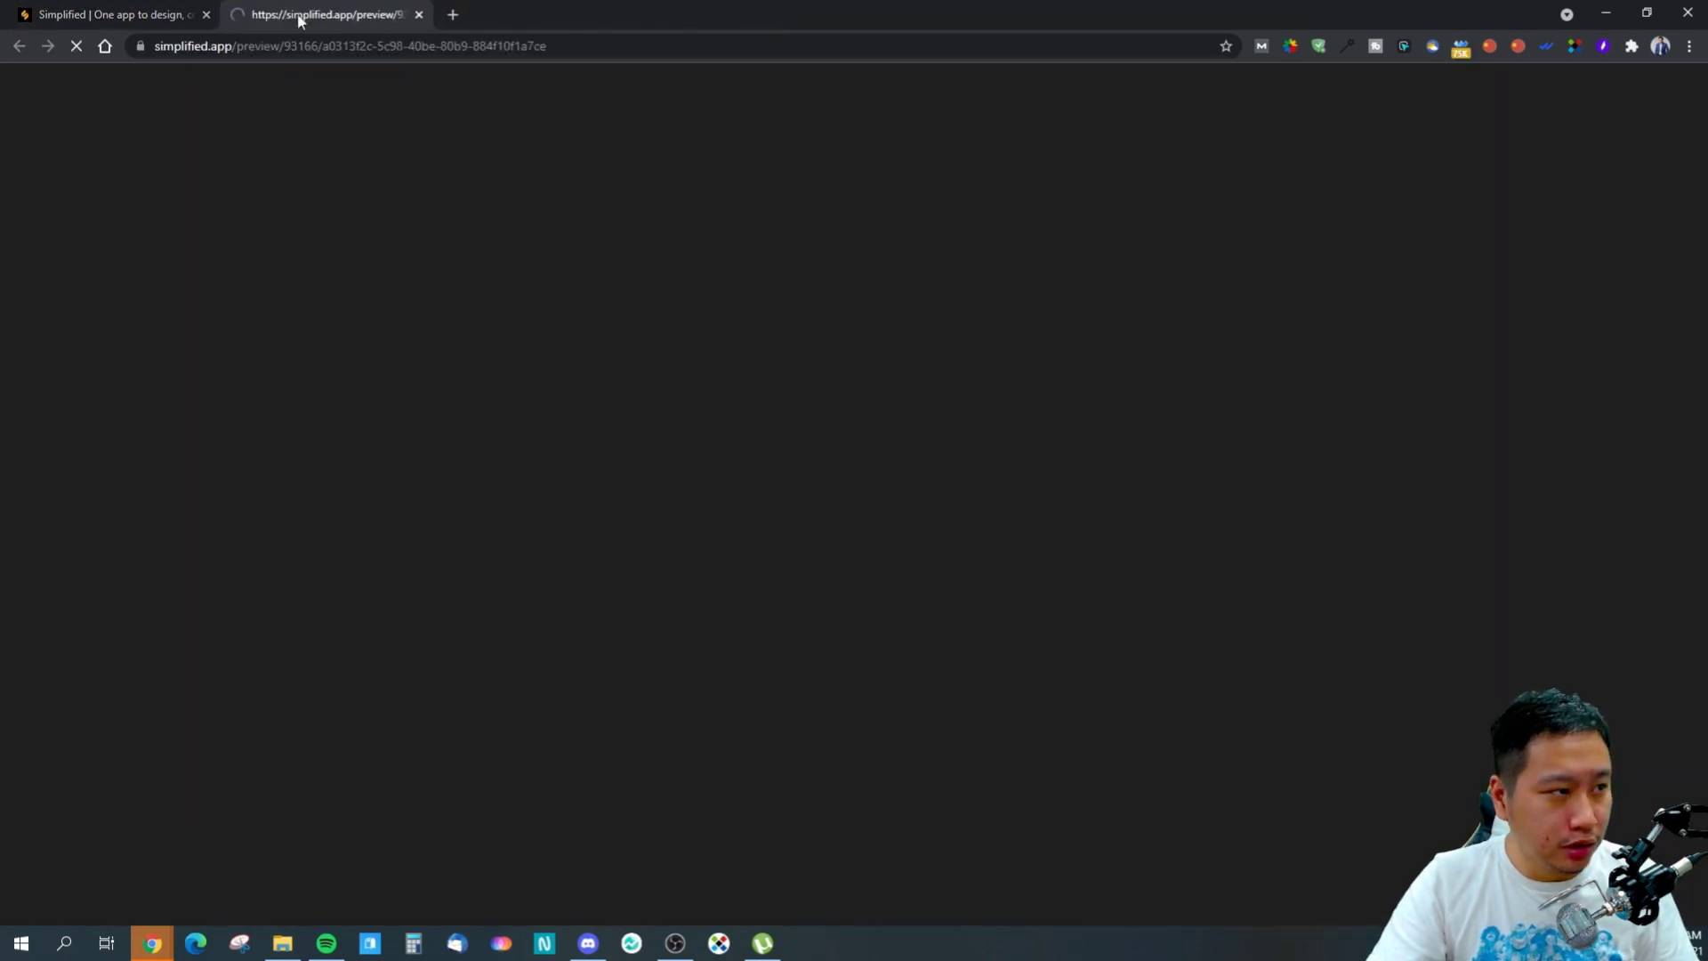
pyautogui.click(419, 15)
# - Show the resolved comments on Artboard 7, hide them again, and close the comments
pyautogui.click(1373, 91)
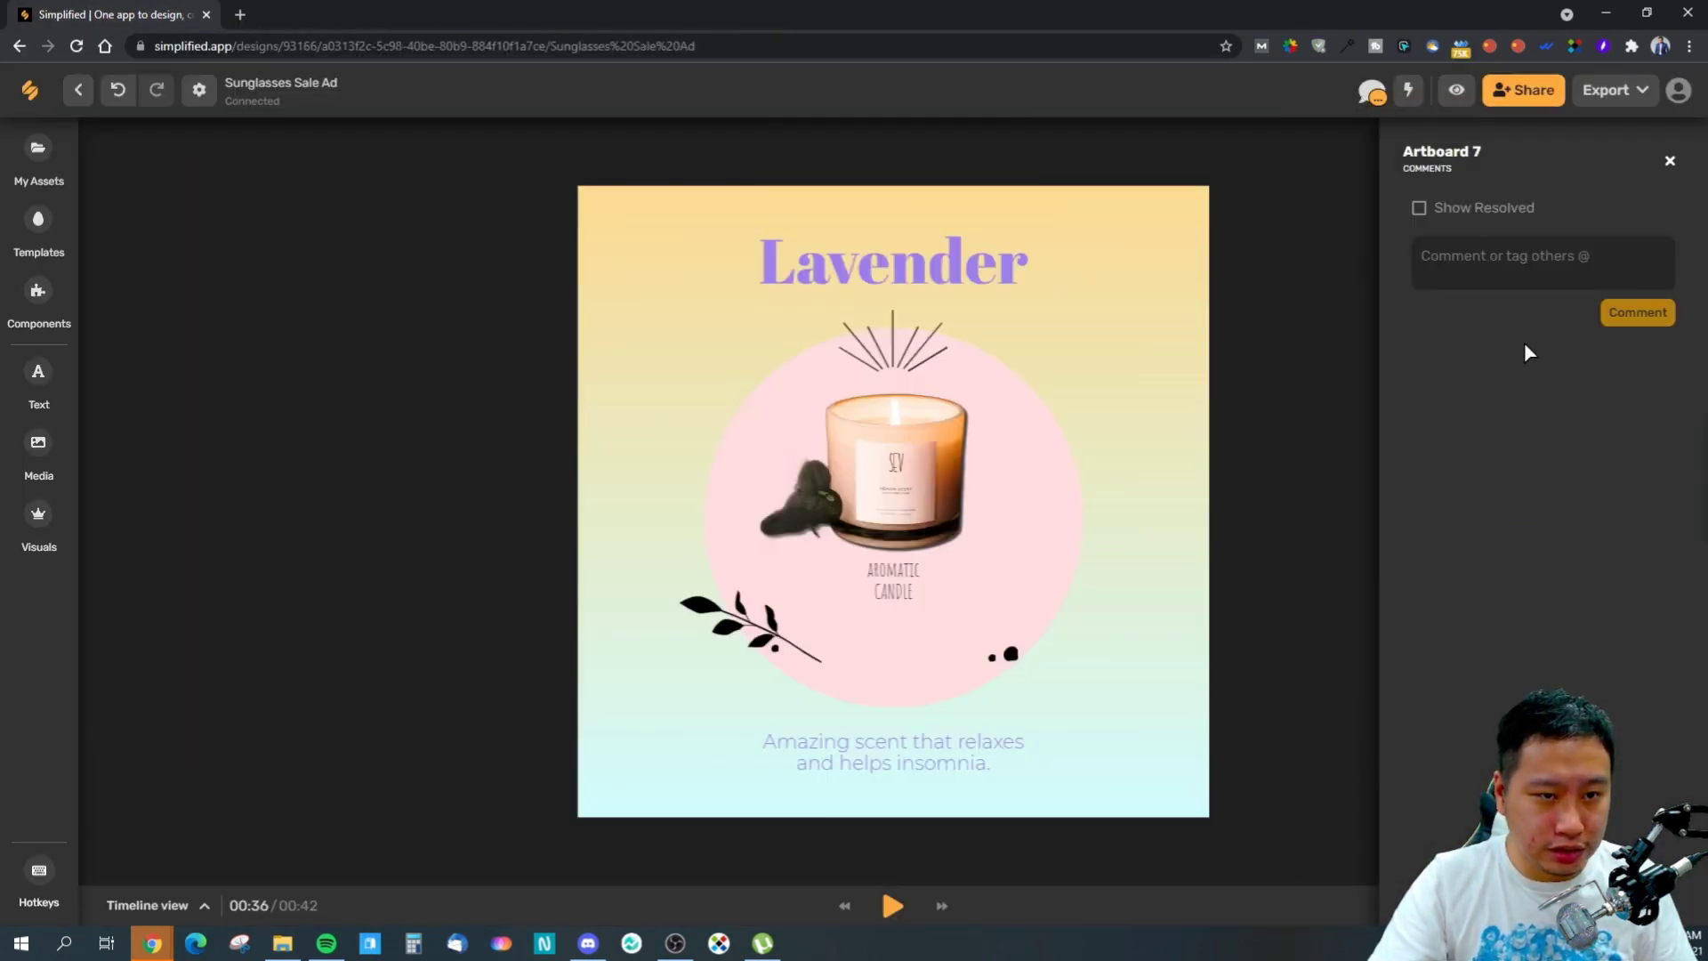
pyautogui.click(1418, 208)
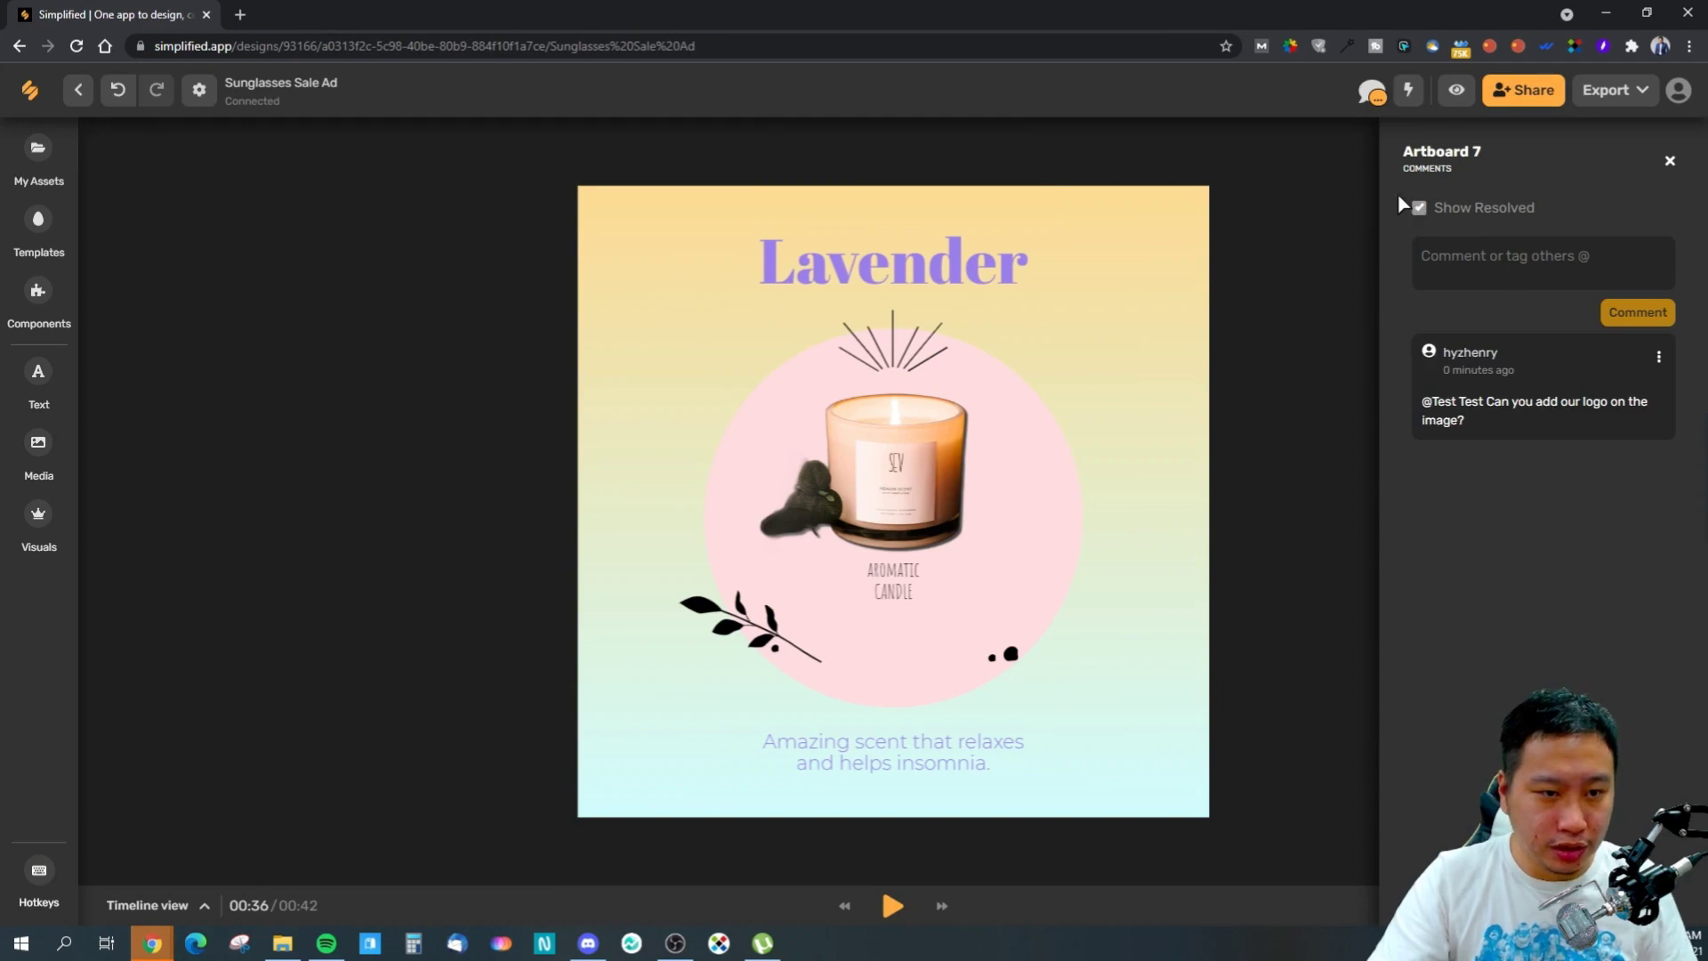
pyautogui.click(1418, 209)
pyautogui.click(1670, 161)
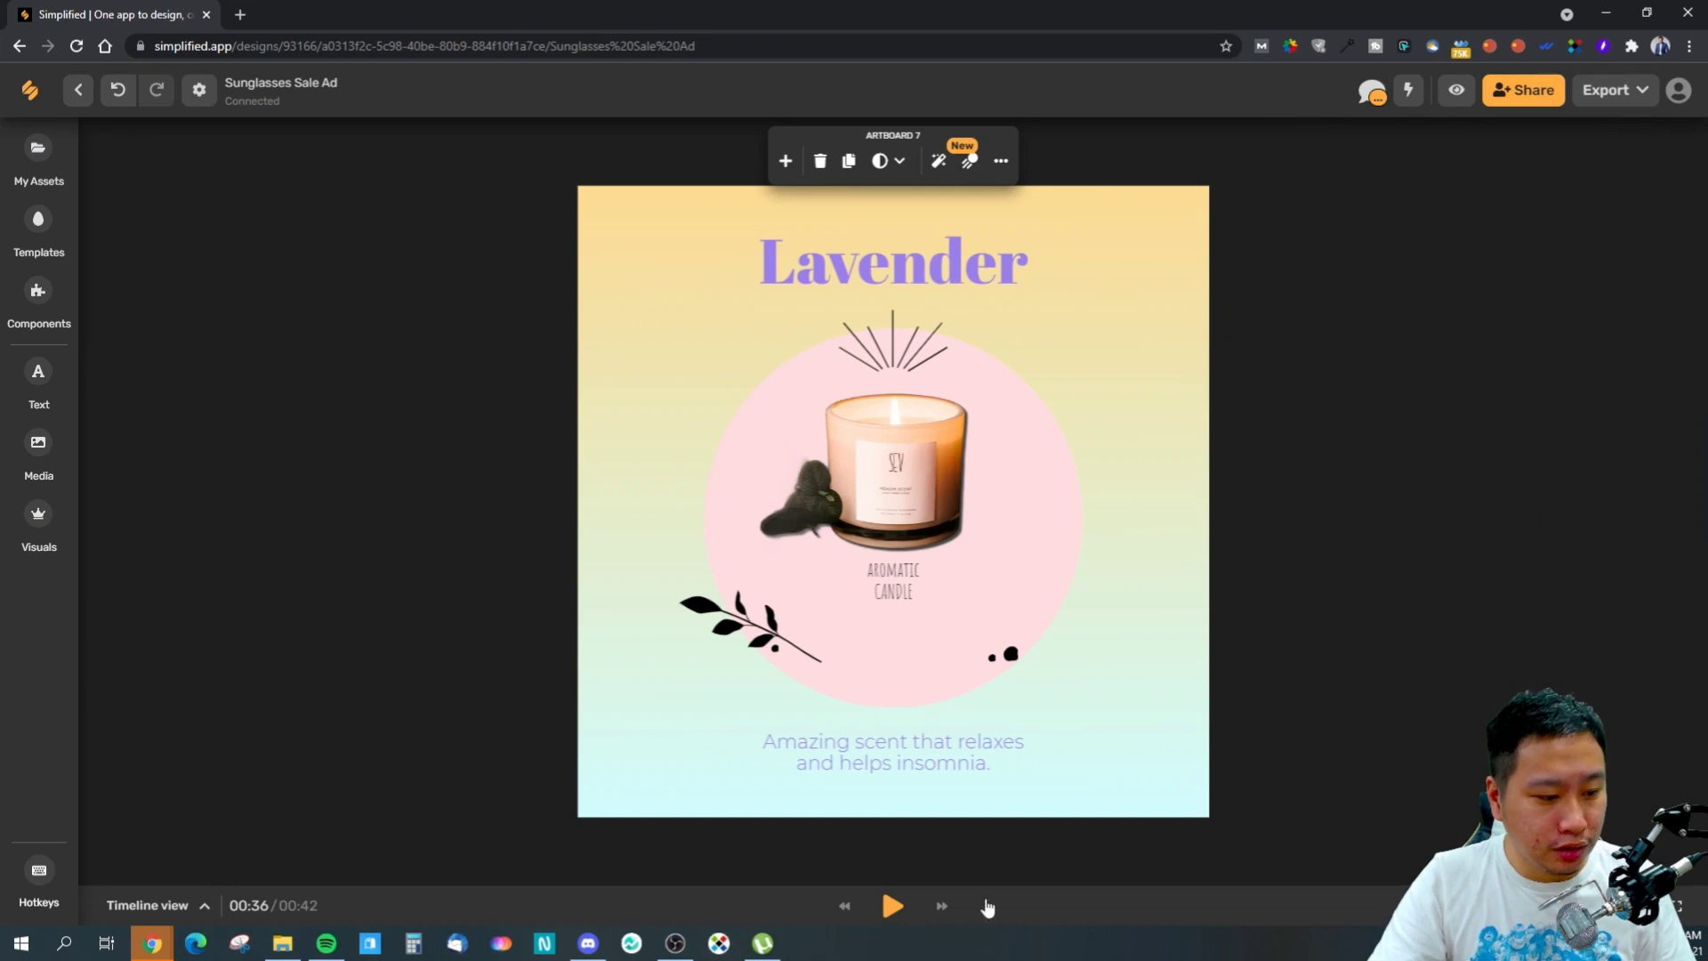
# - Open the timeline and delete the first artboard, the teal sunglasses Sale design
pyautogui.click(158, 906)
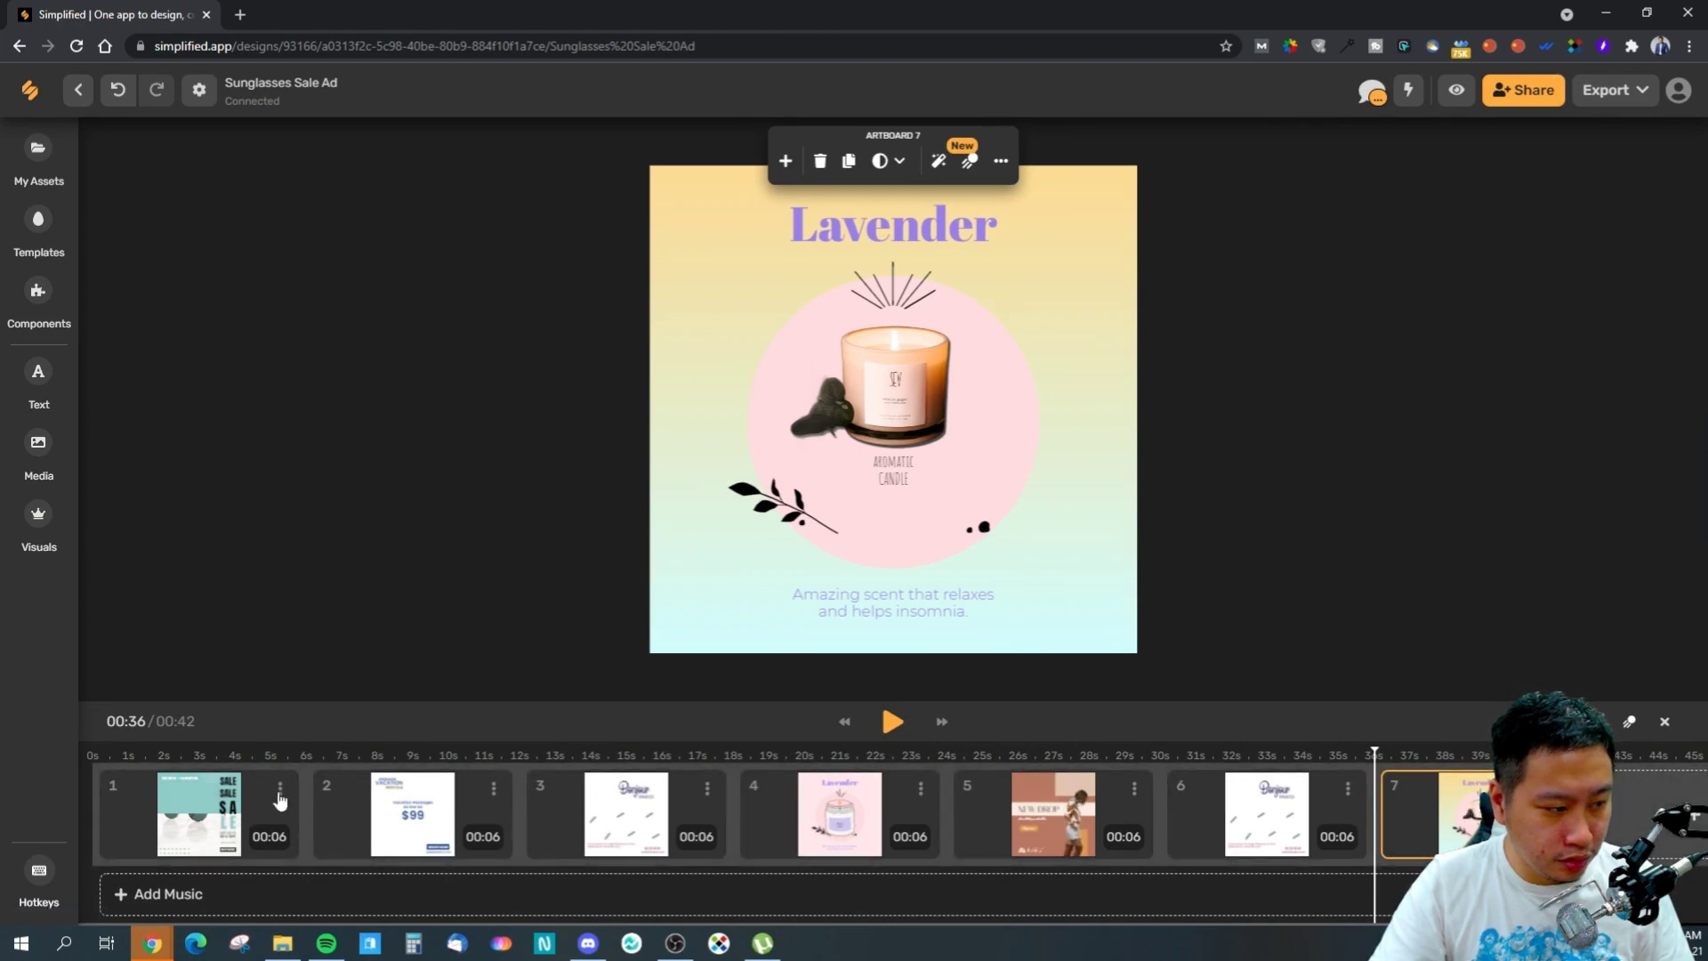
pyautogui.click(282, 789)
pyautogui.click(283, 792)
pyautogui.click(282, 792)
pyautogui.click(223, 853)
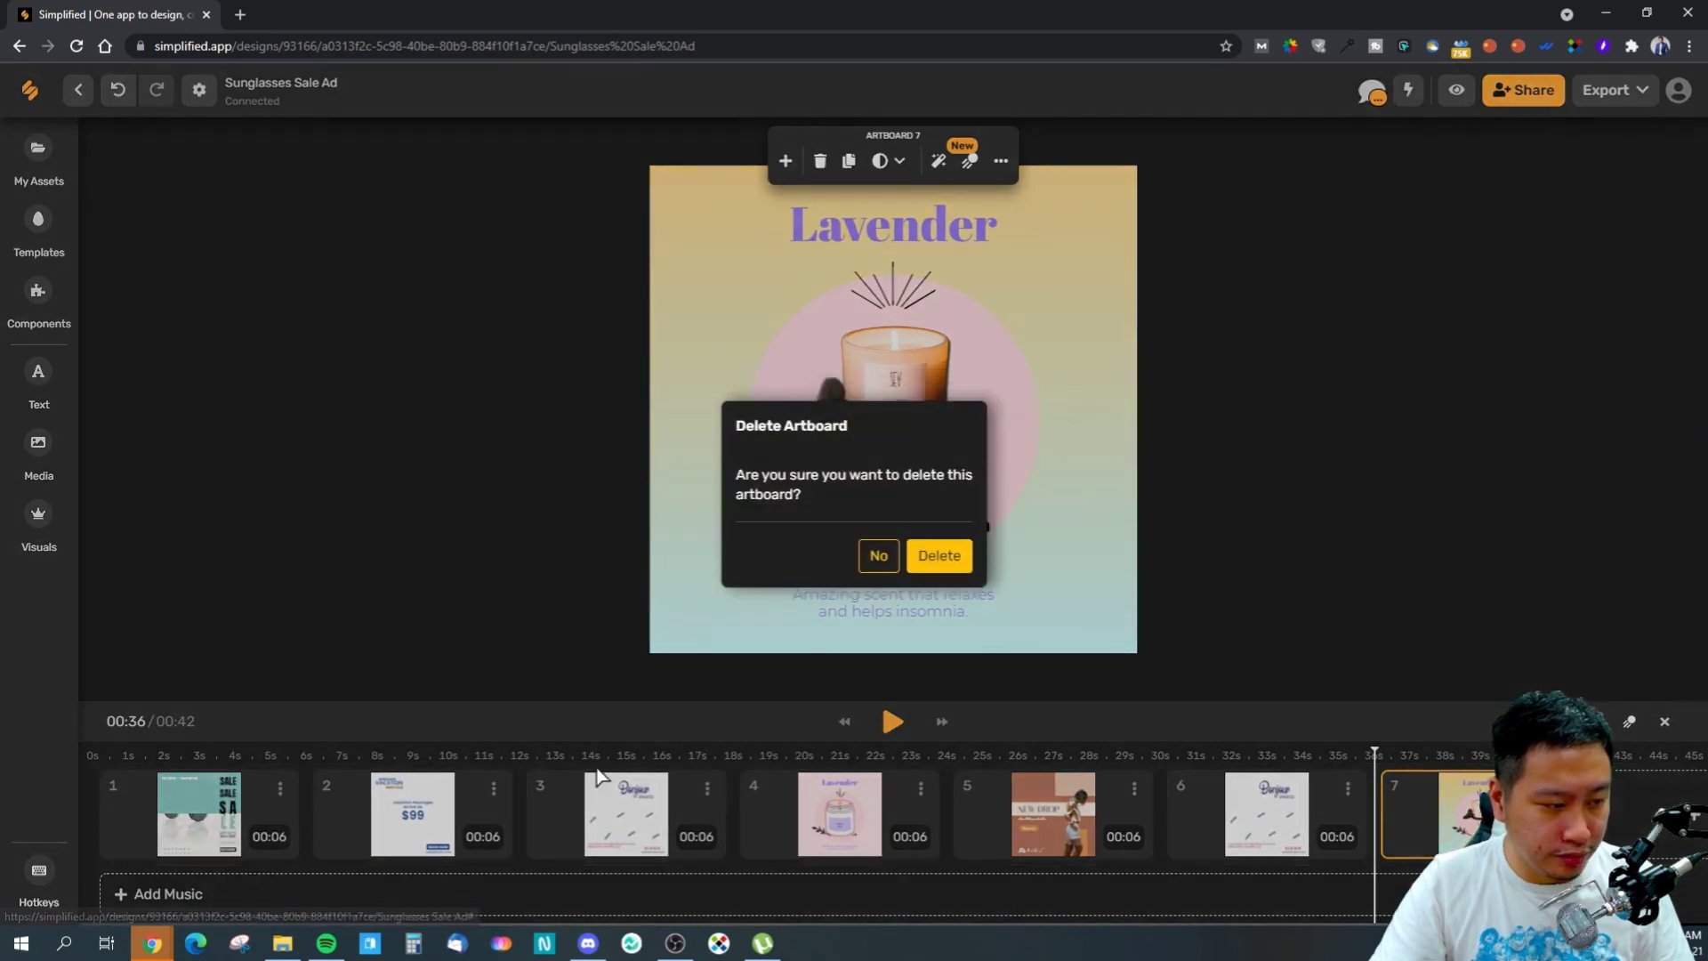
pyautogui.click(931, 558)
# - Delete the $99 artboard and the Bonjour Paris artboard that follows it at the start of the timeline
pyautogui.click(280, 789)
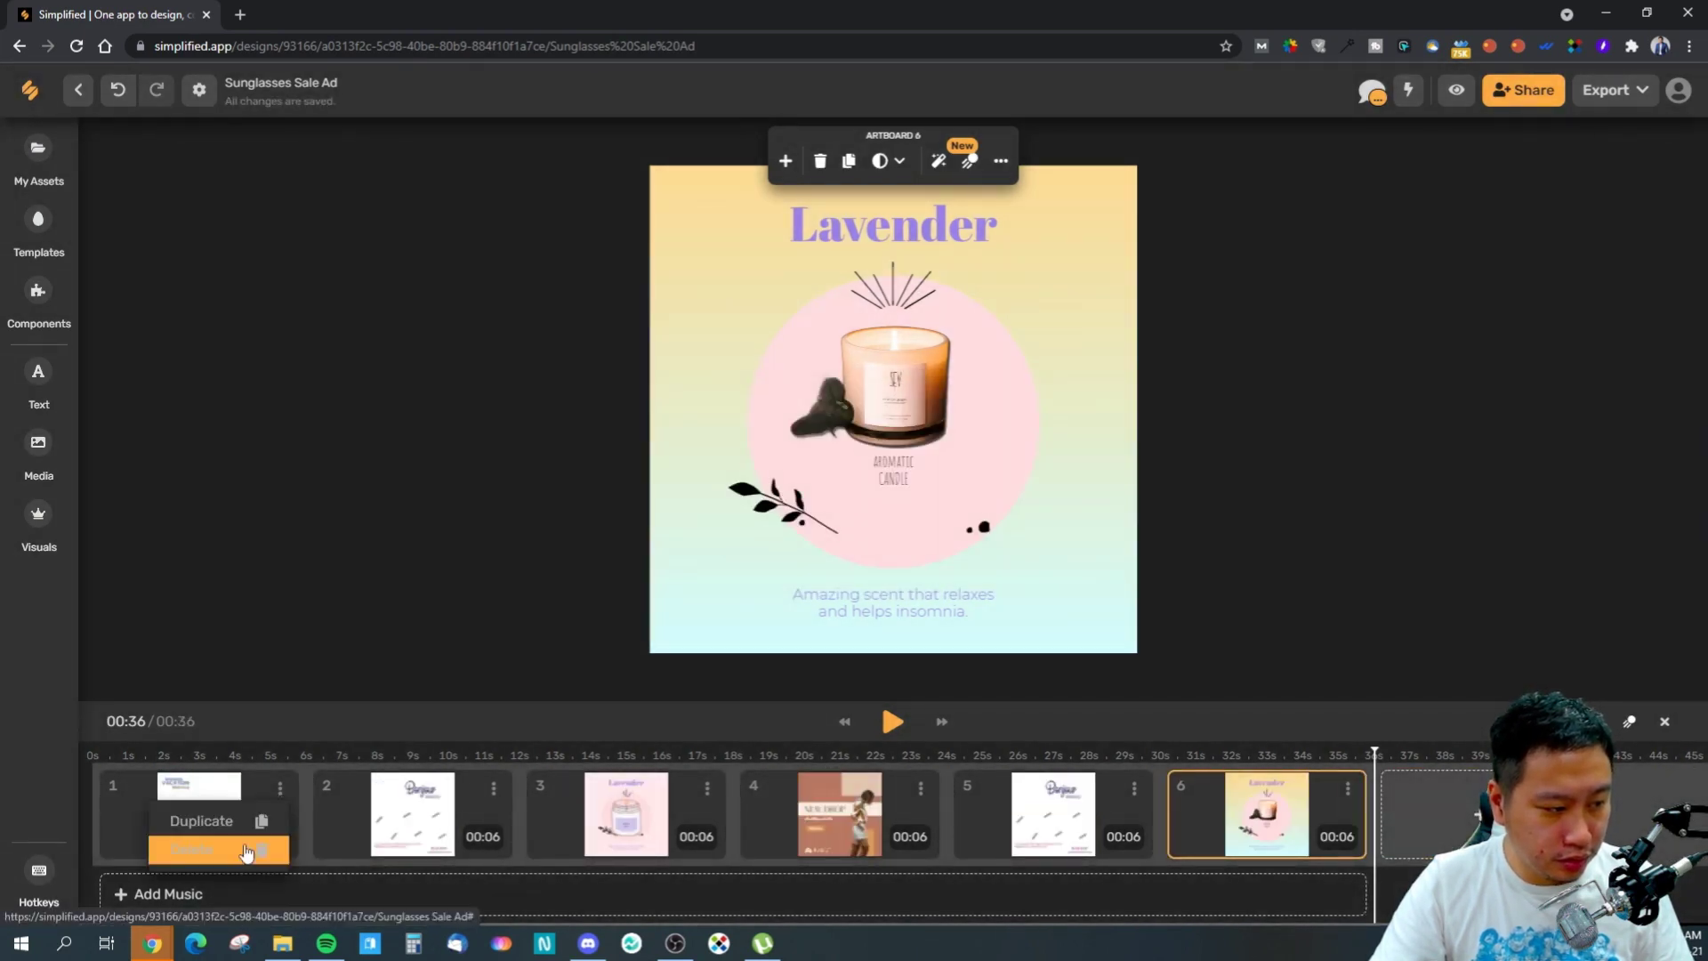
pyautogui.click(224, 847)
pyautogui.click(939, 556)
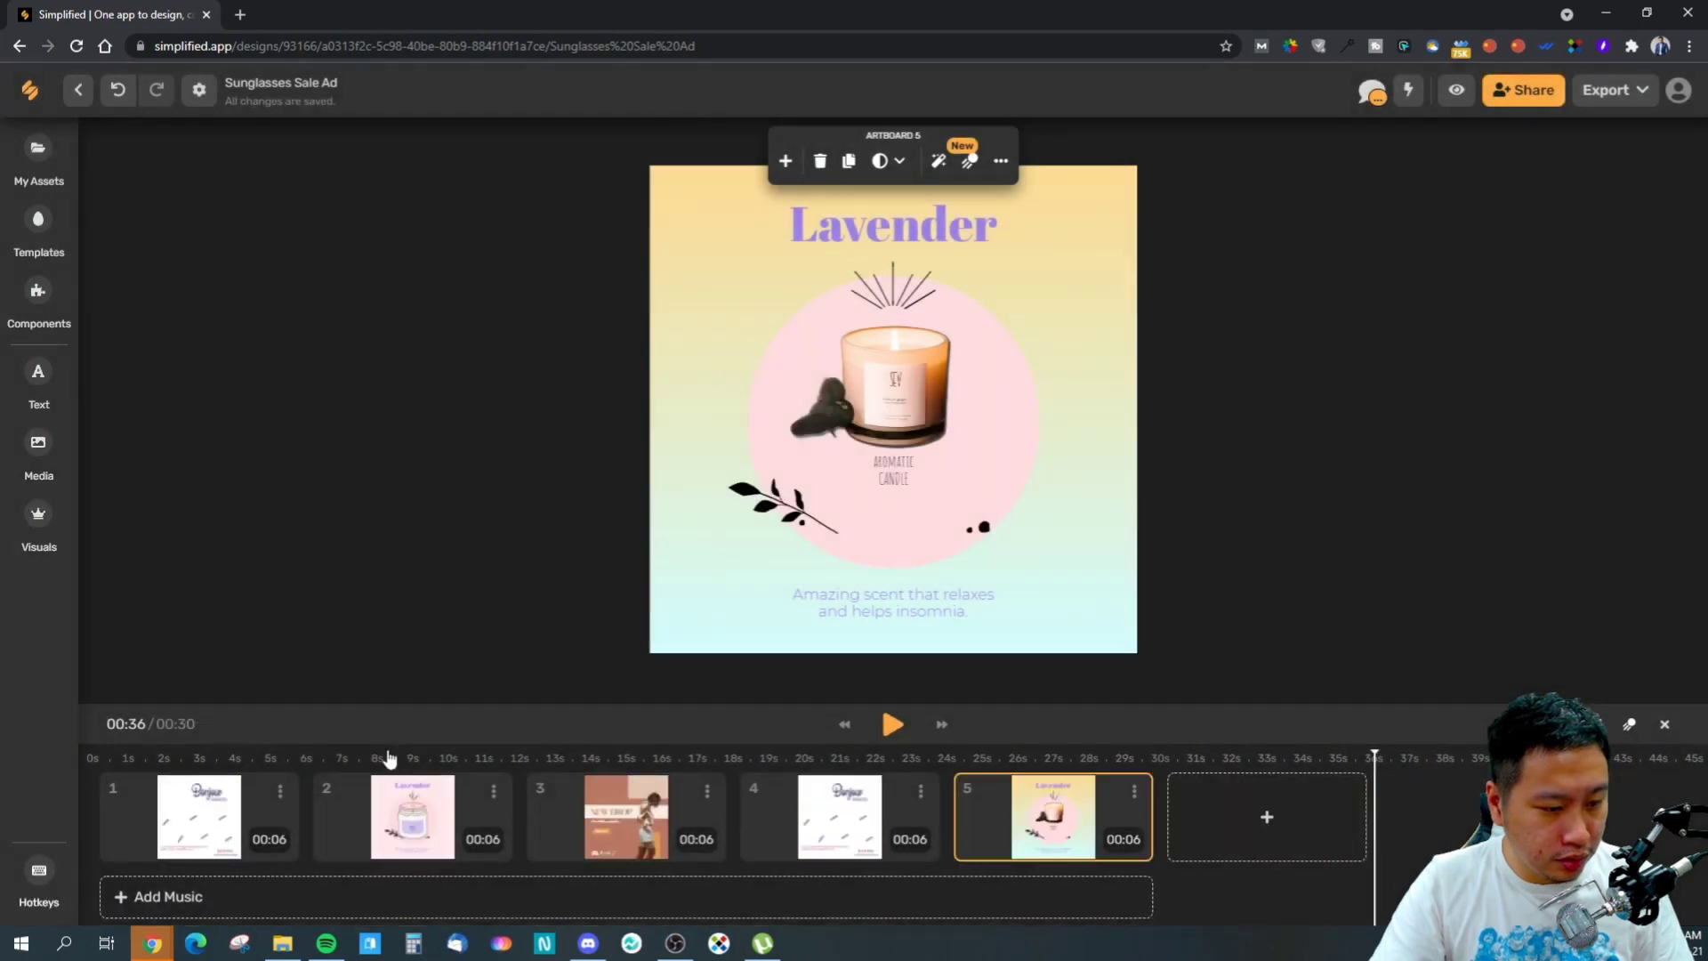
pyautogui.click(281, 792)
pyautogui.click(225, 852)
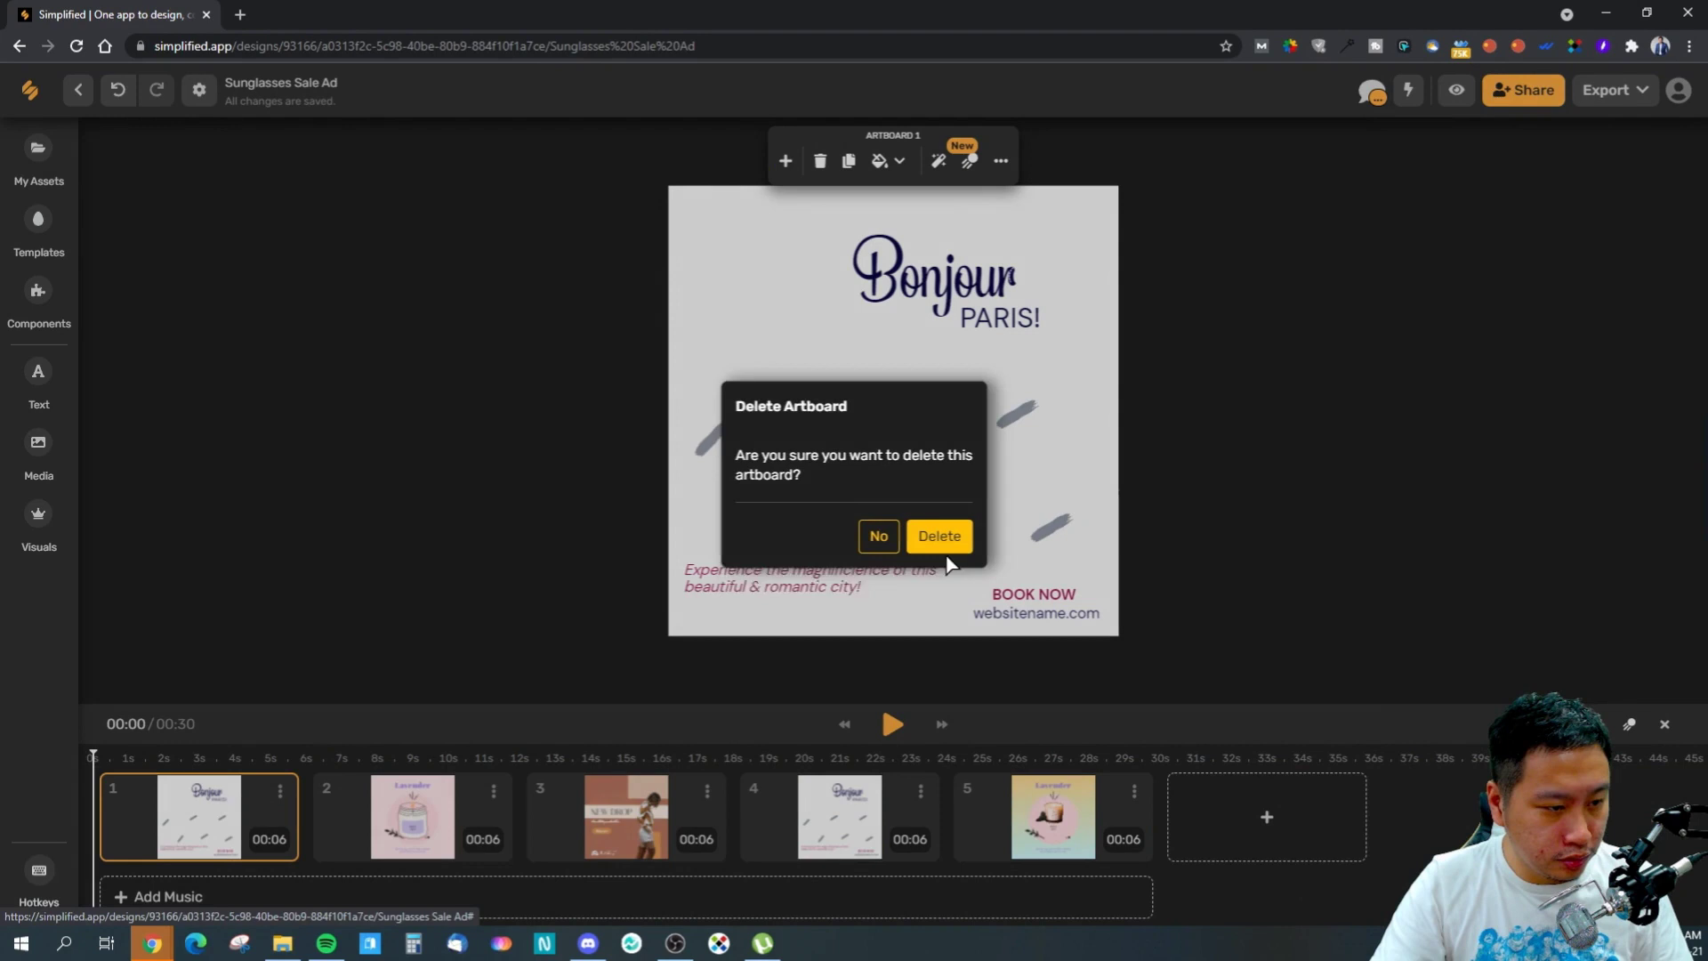
pyautogui.click(939, 555)
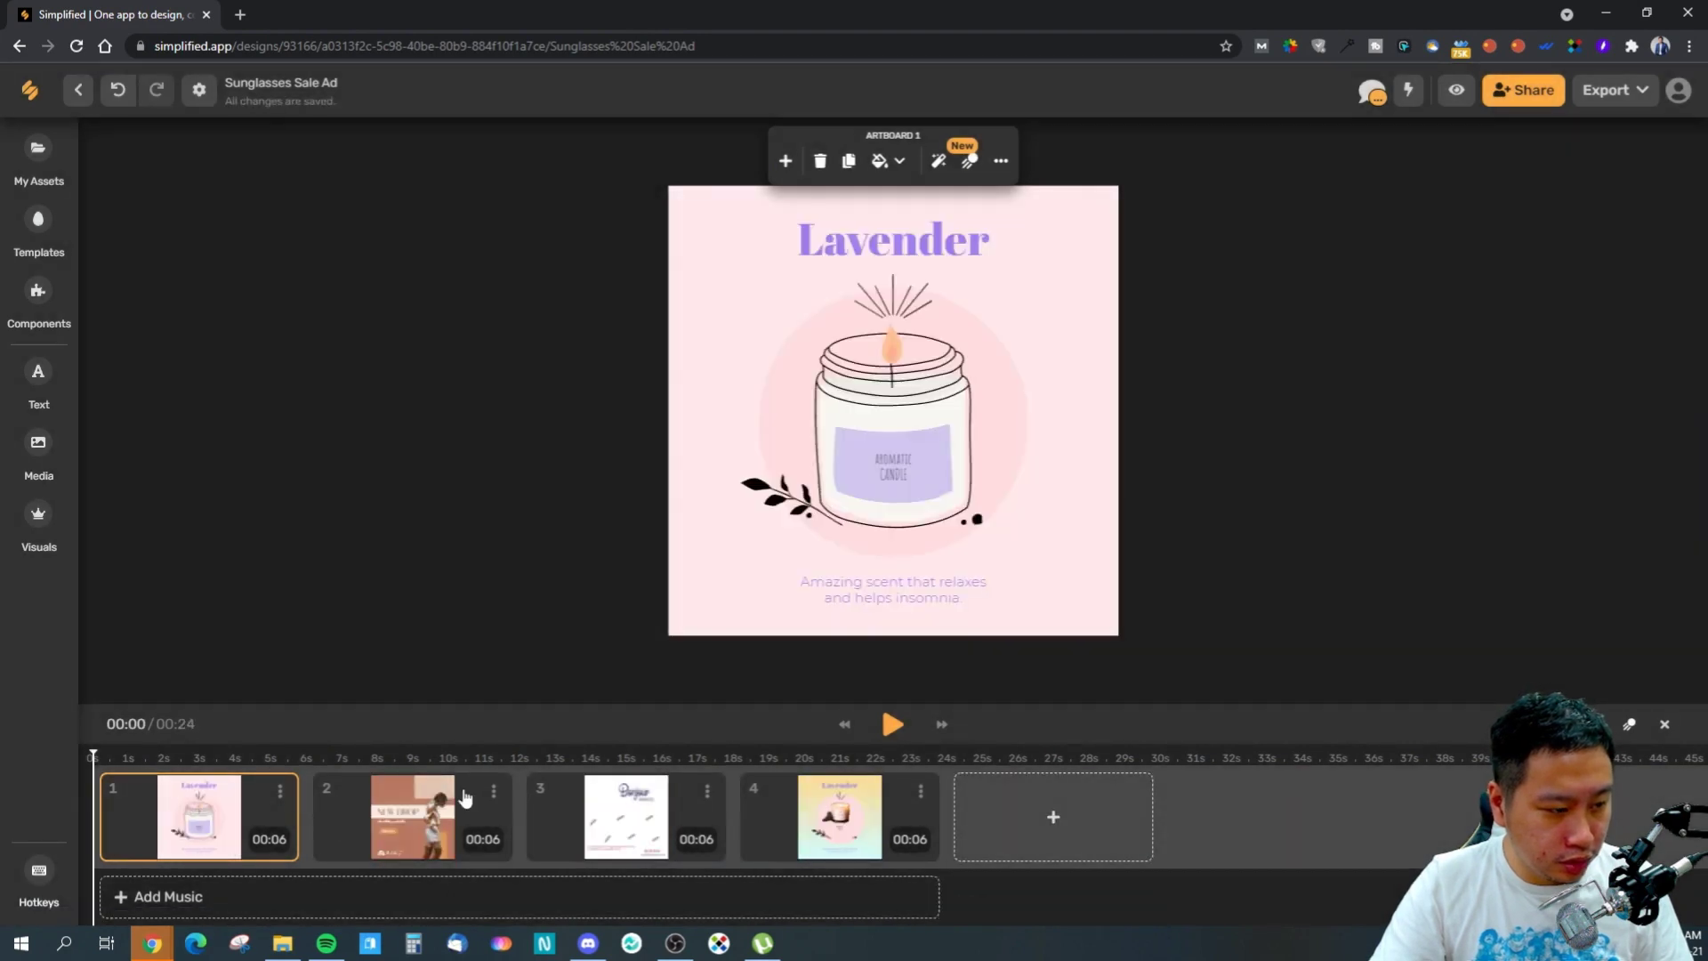
# - Delete the brown artboard with the woman's photo and the pink Lavender artboard with the illustrated candle
pyautogui.click(494, 792)
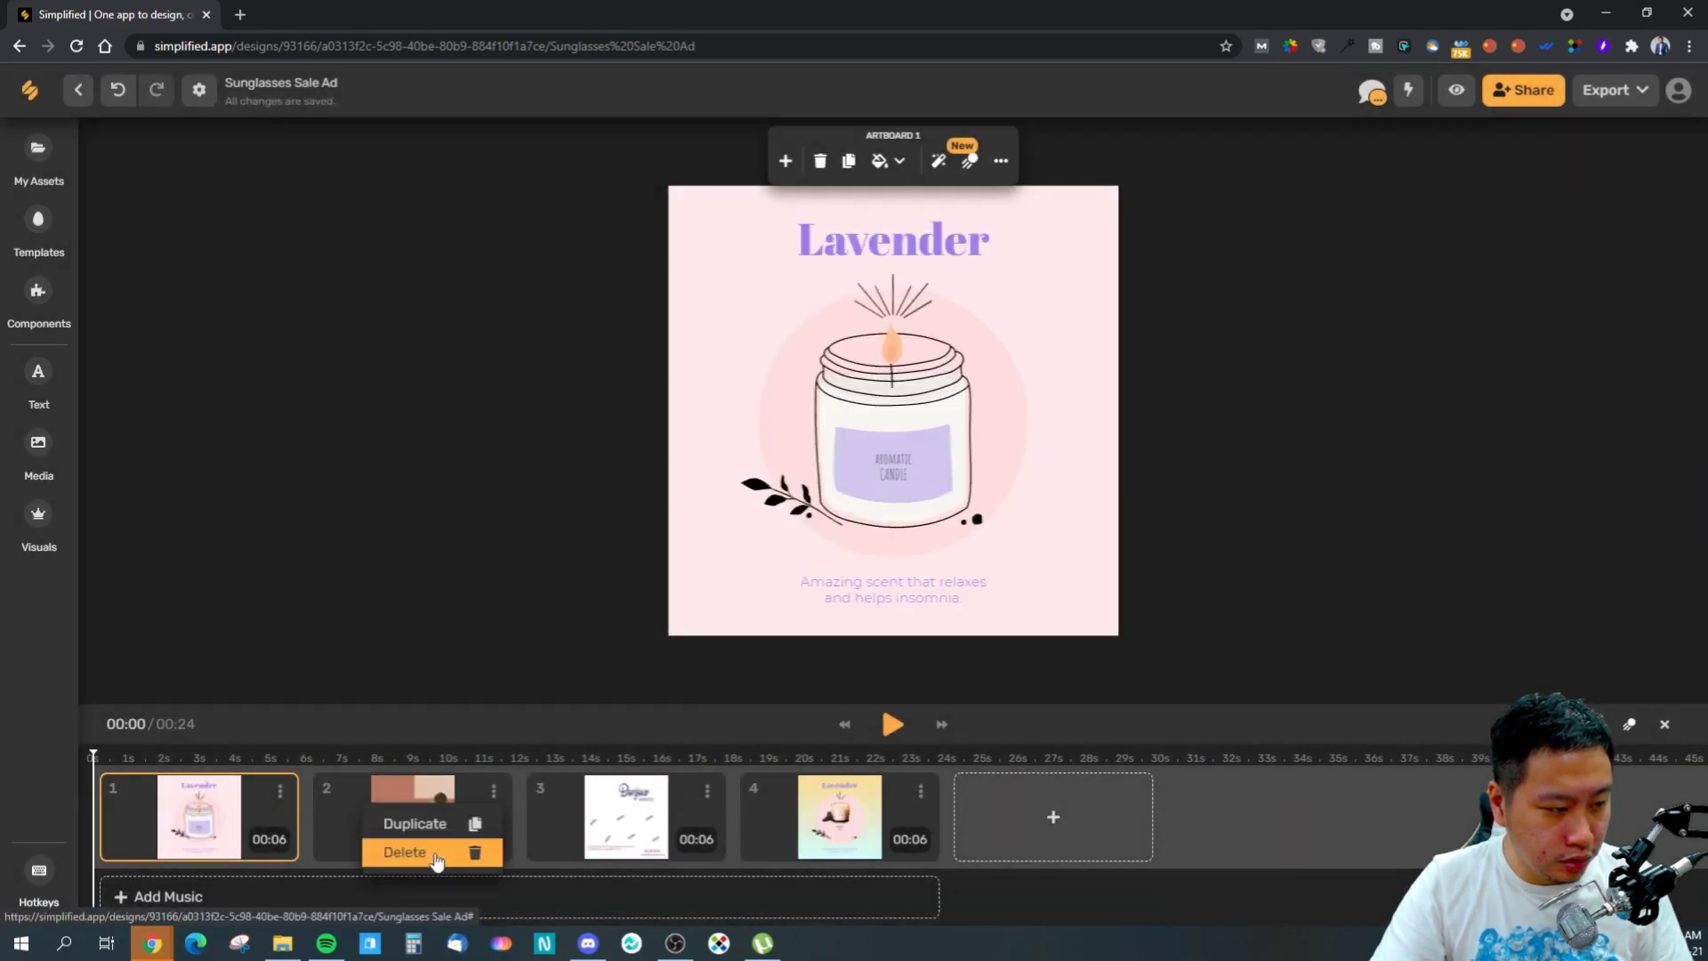
pyautogui.click(405, 852)
pyautogui.click(940, 555)
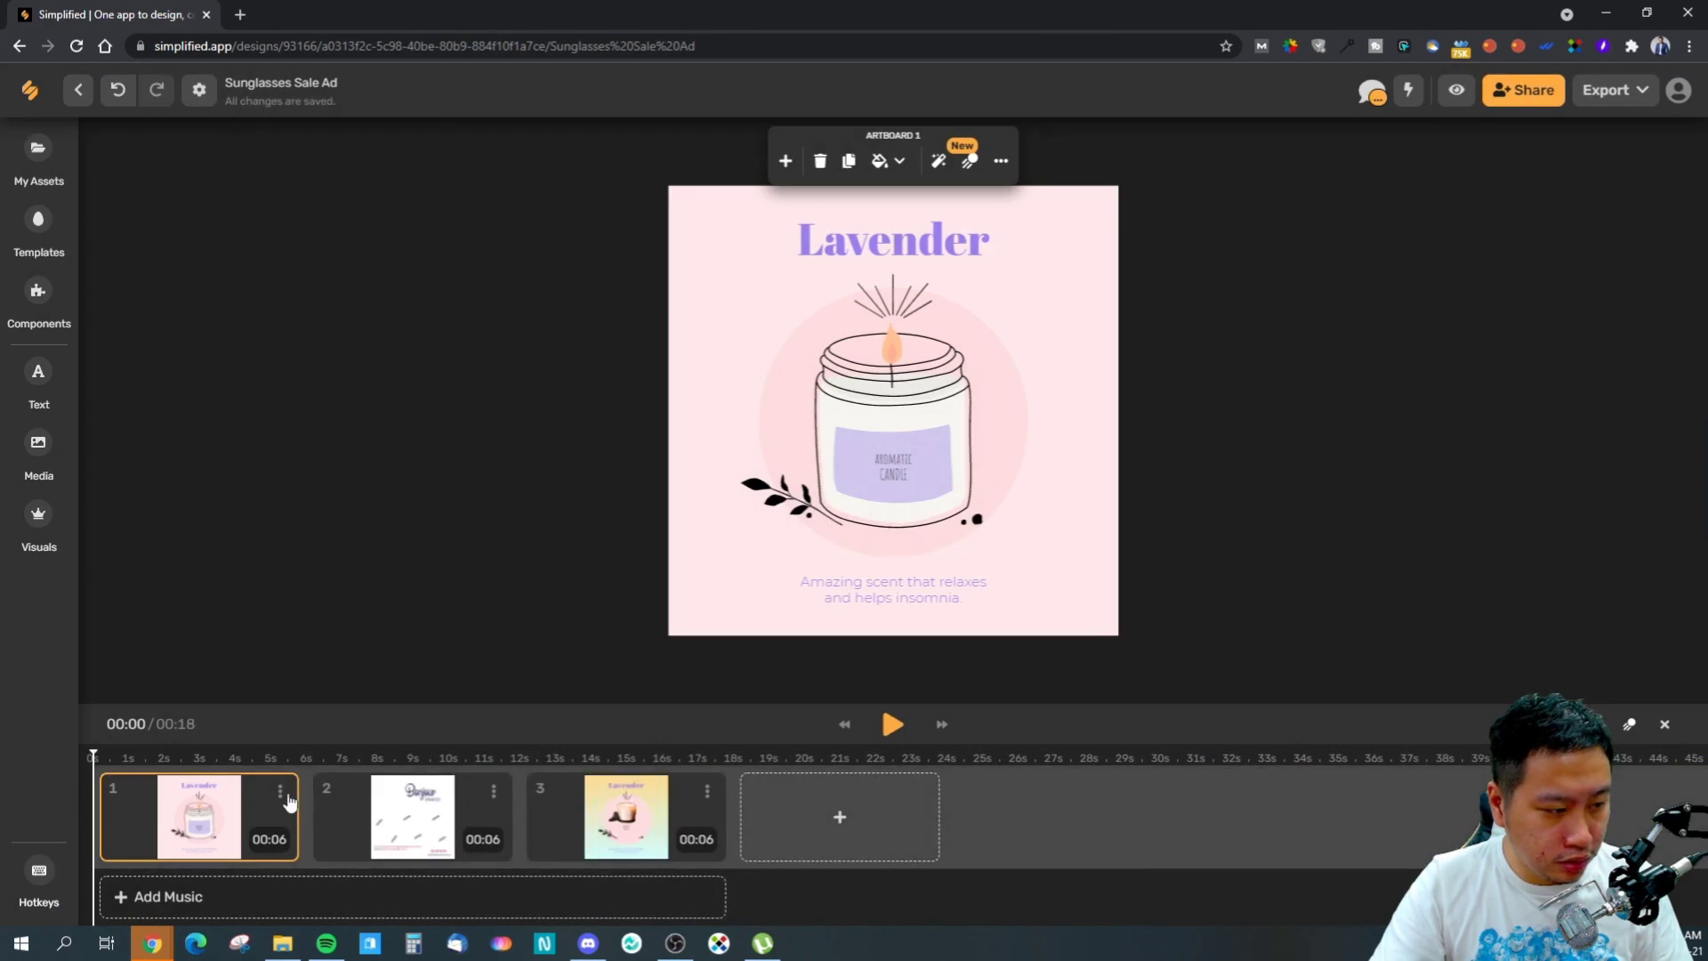
pyautogui.click(281, 791)
pyautogui.click(192, 852)
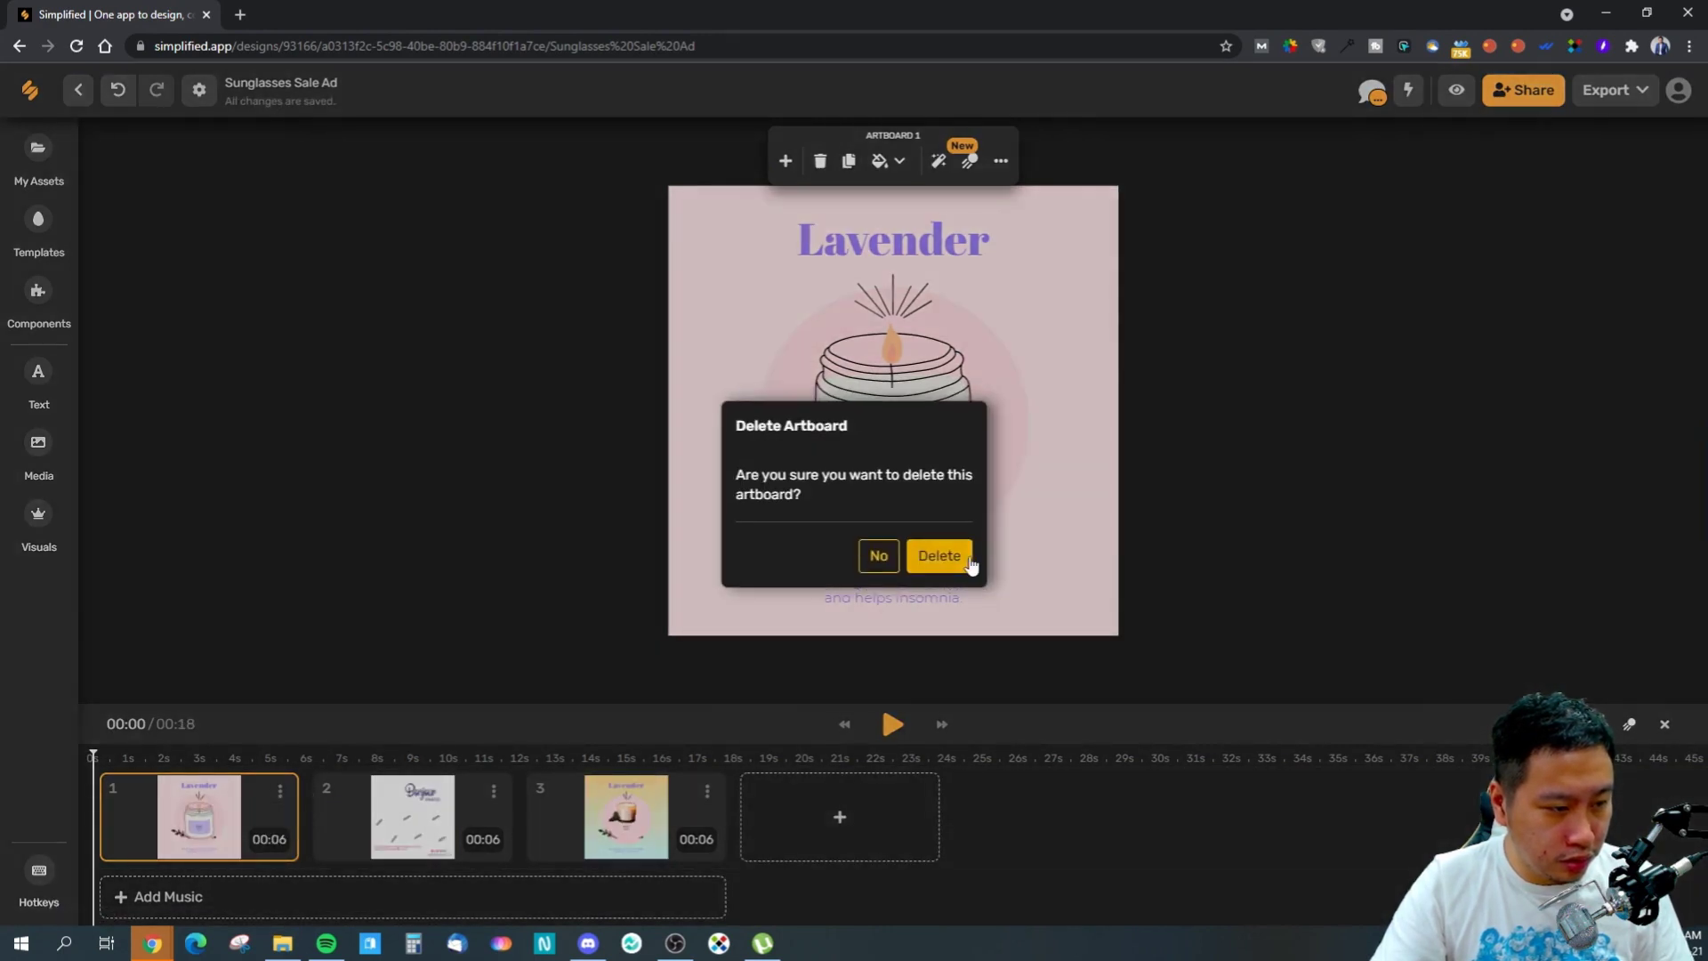
pyautogui.click(940, 555)
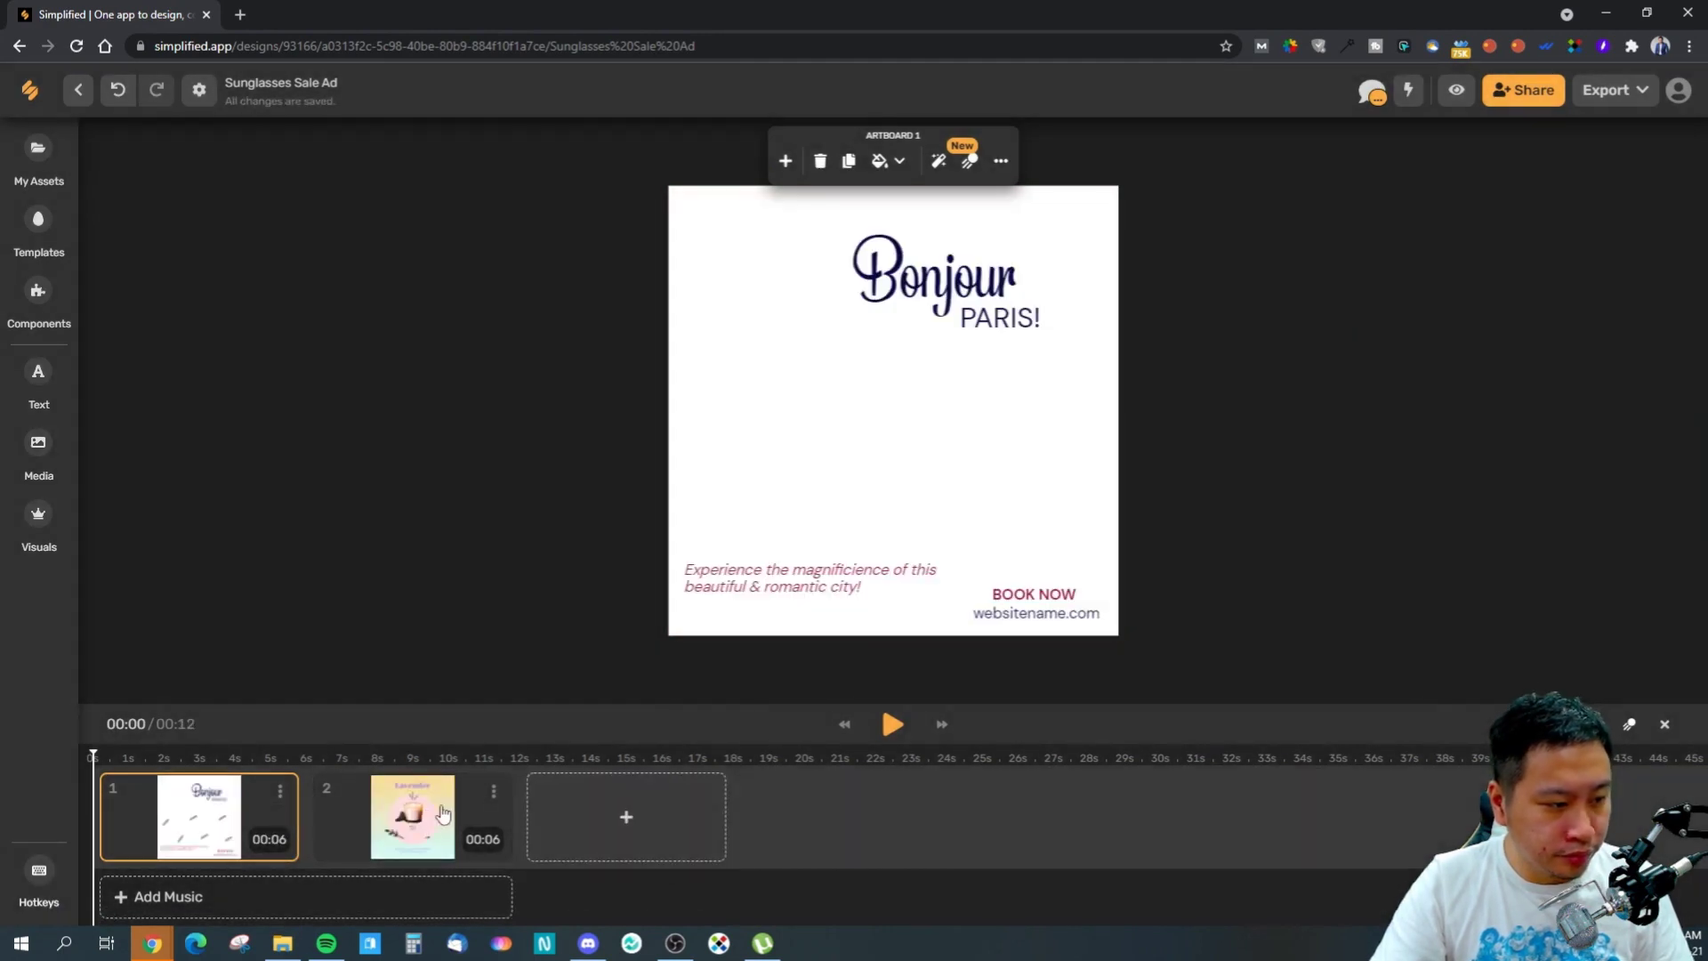
# - Delete the remaining Bonjour Paris artboard, keeping only the gradient Lavender candle artboard
pyautogui.click(281, 792)
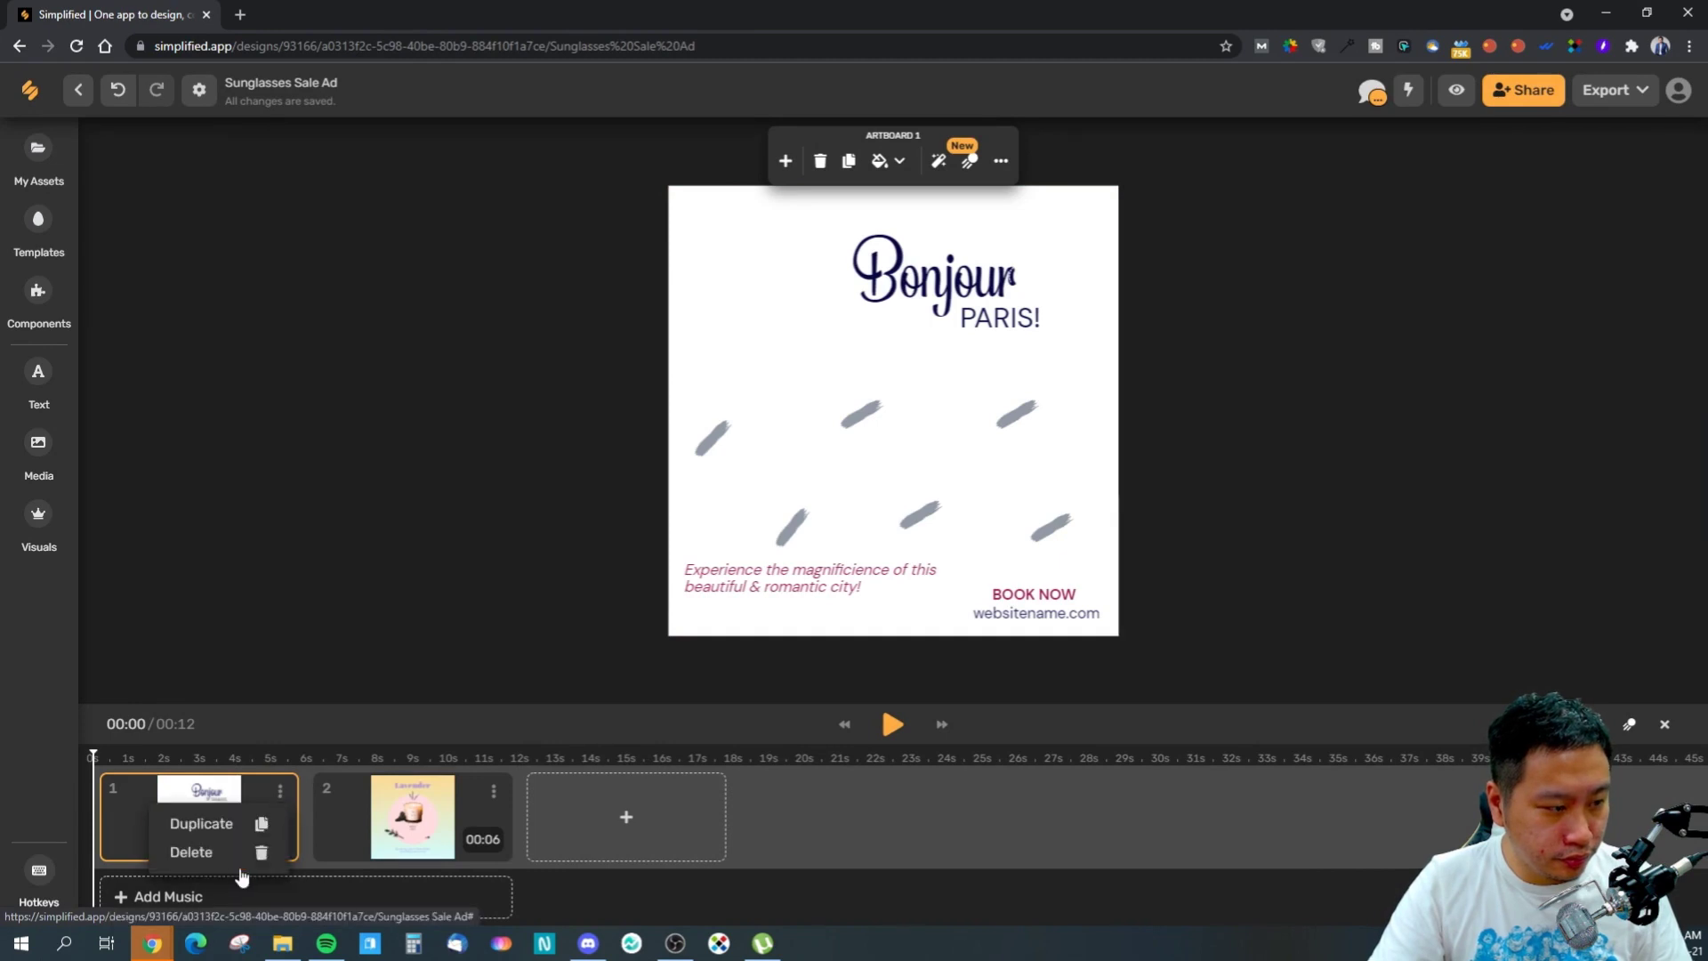
pyautogui.click(233, 853)
pyautogui.click(922, 557)
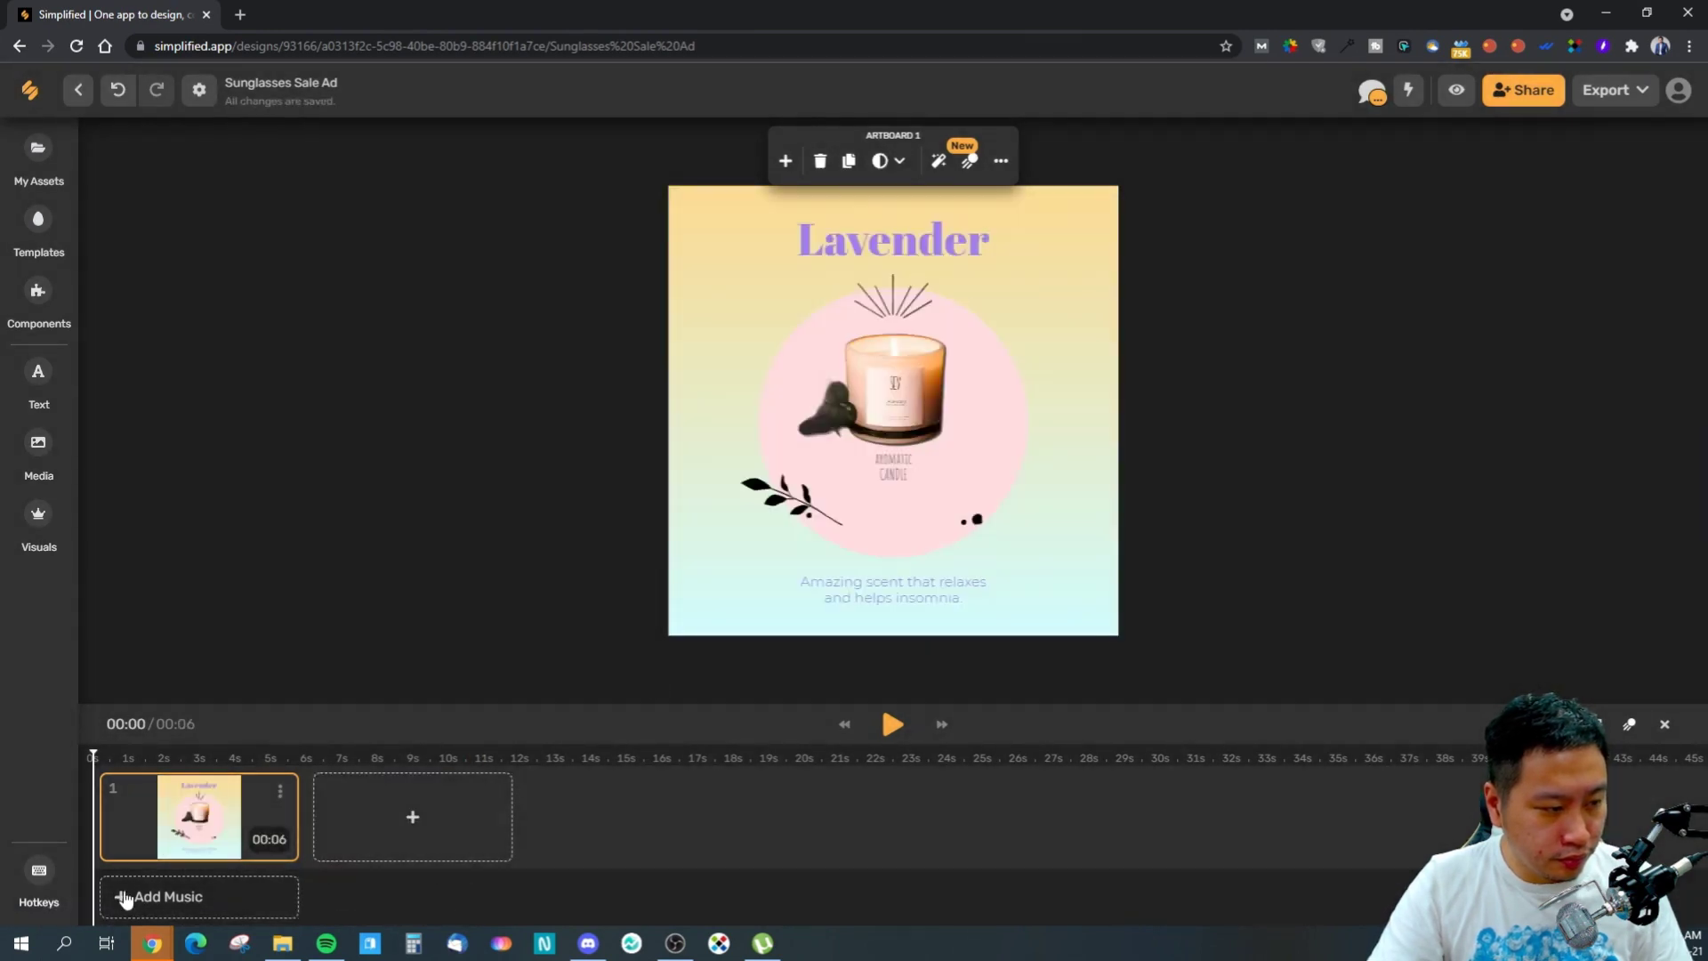
# - Preview the Goose Bumps track from the Angry mood music and add it to the design's music track
pyautogui.click(133, 896)
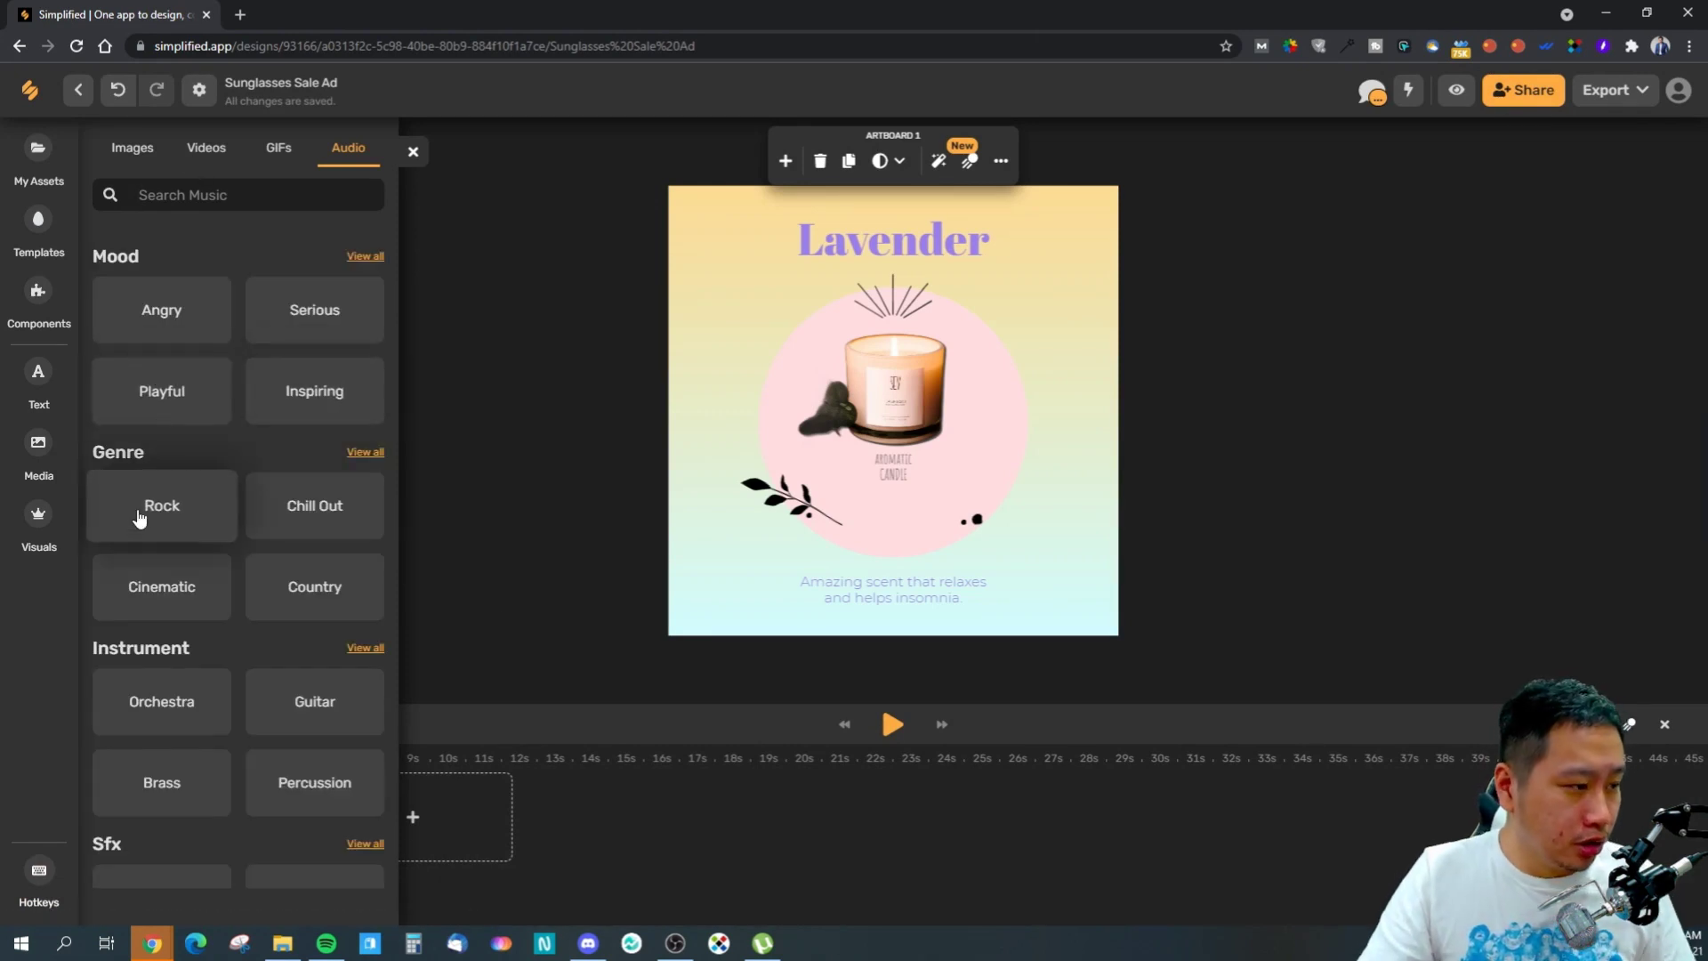
pyautogui.click(172, 329)
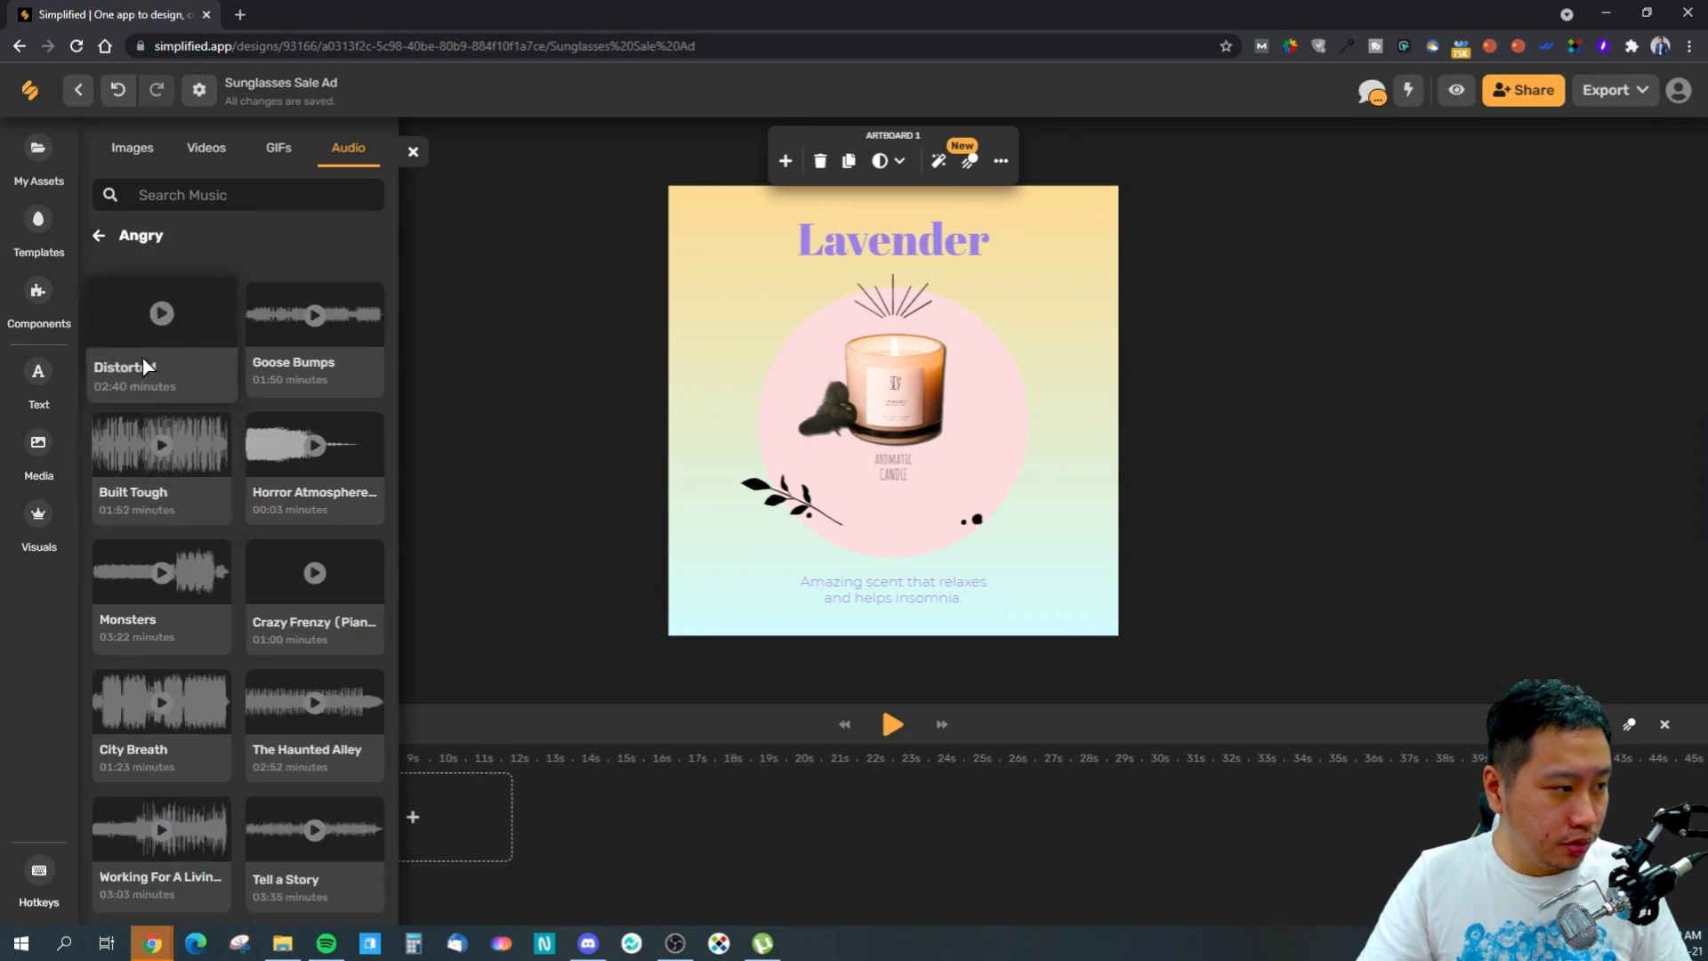
pyautogui.click(315, 320)
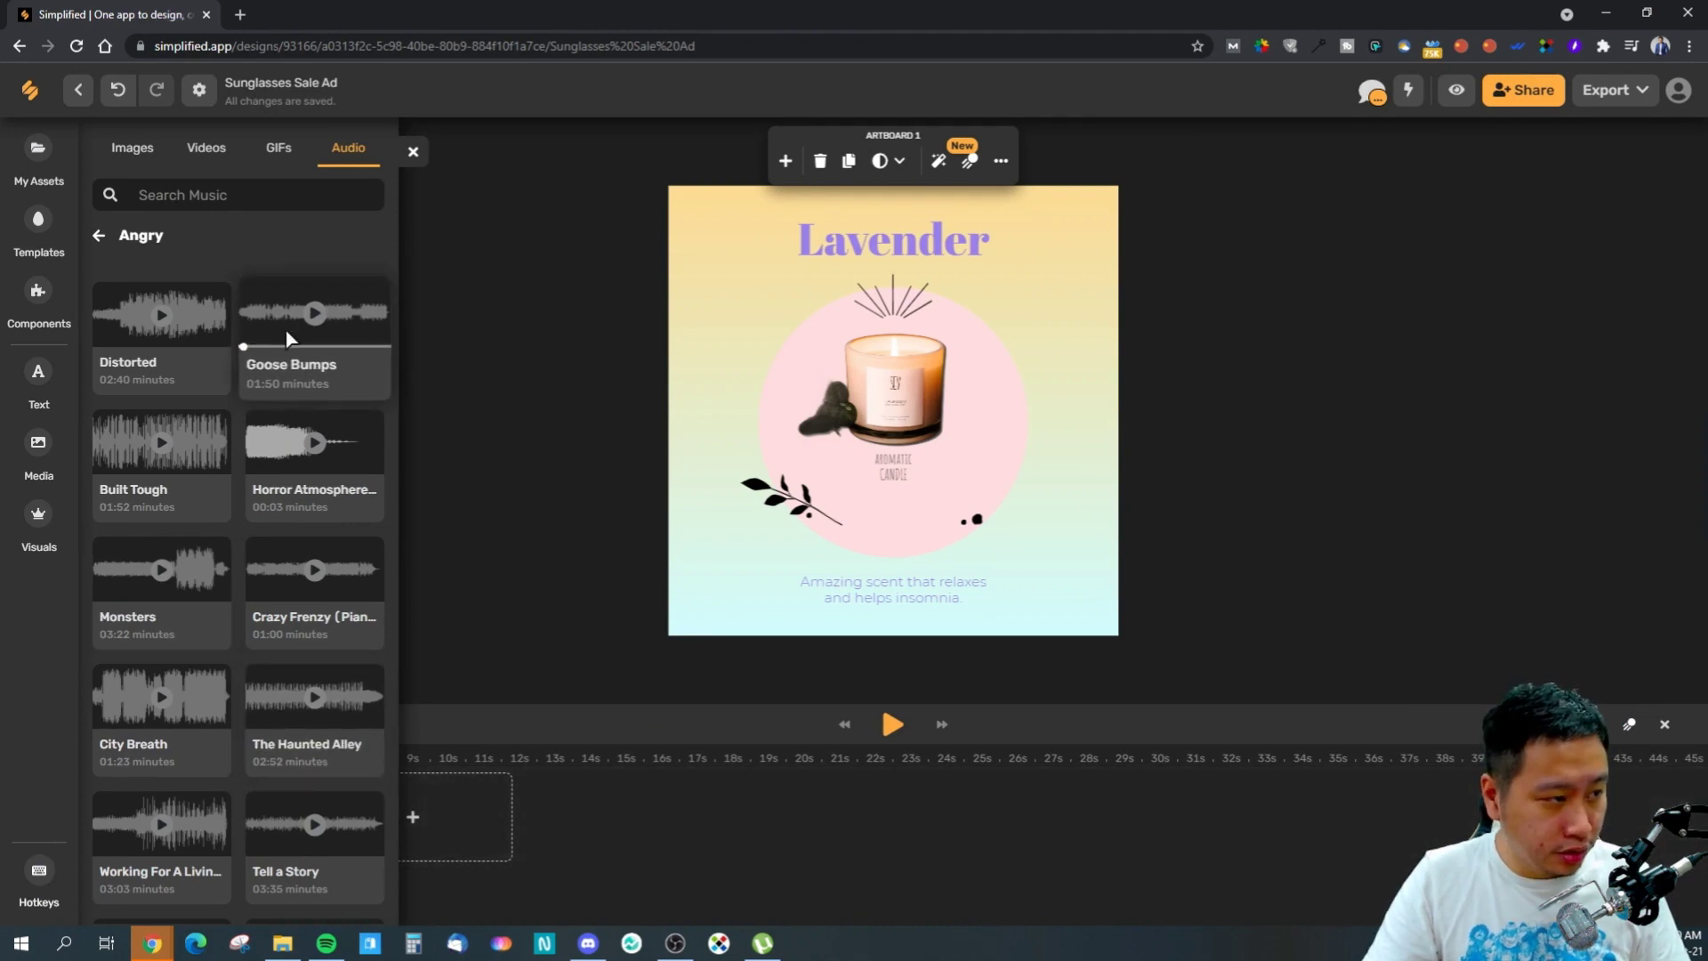
pyautogui.moveTo(271, 398); pyautogui.dragTo(529, 890)
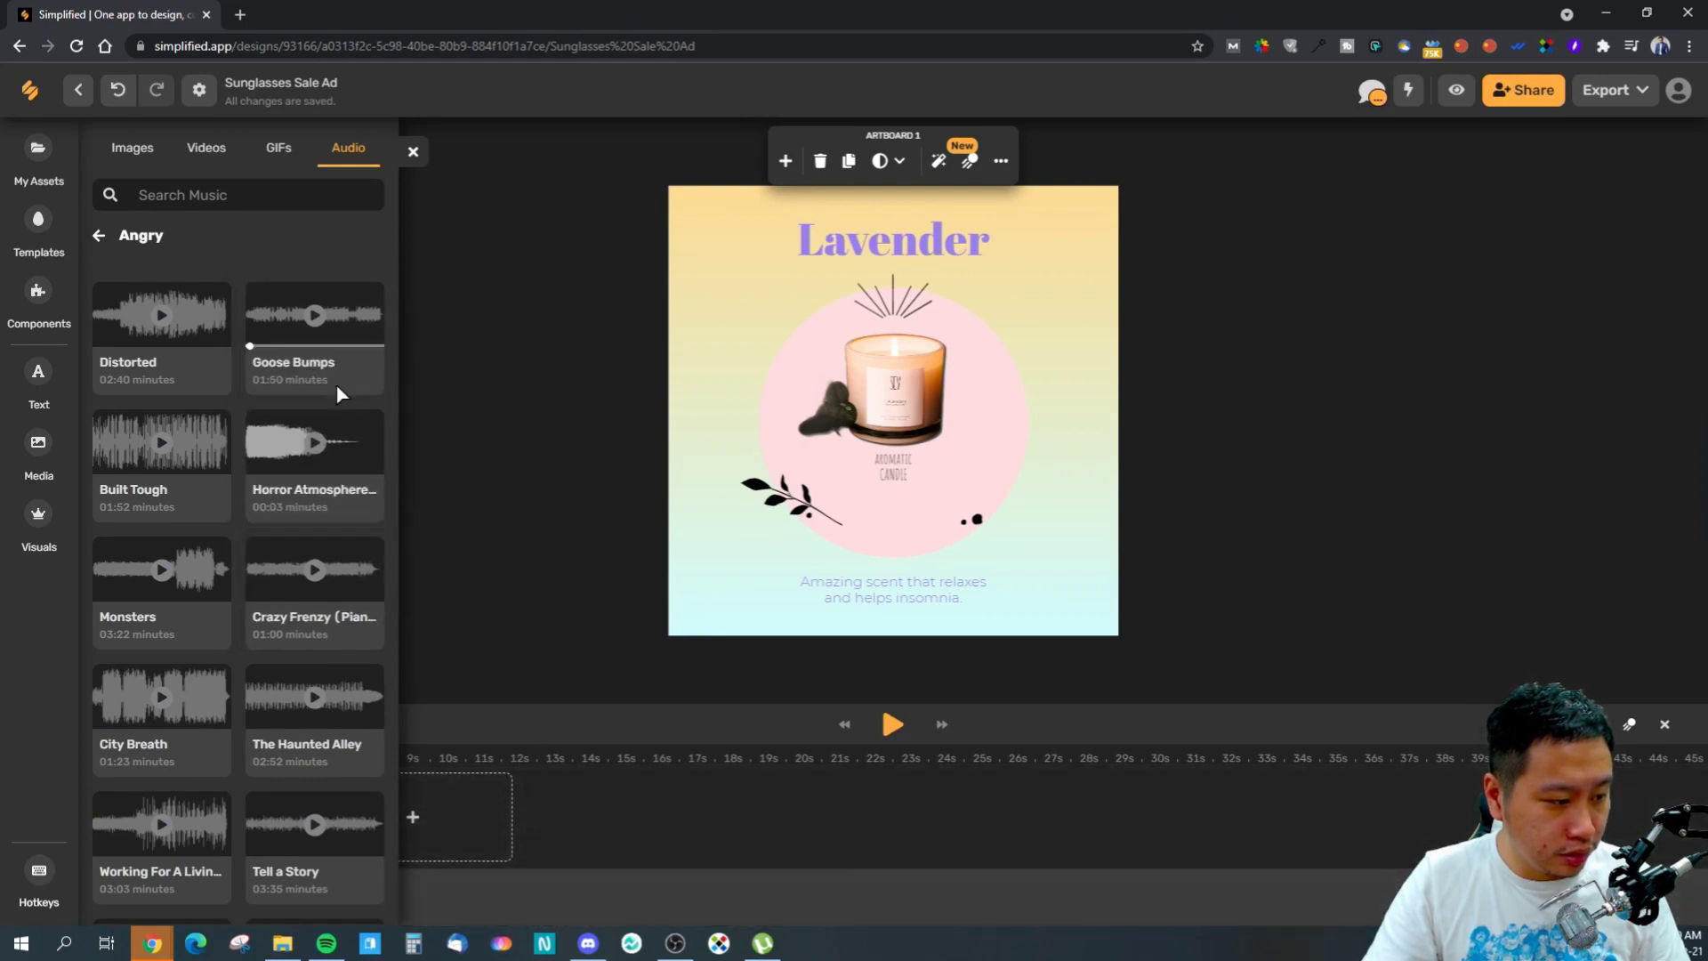
pyautogui.click(281, 378)
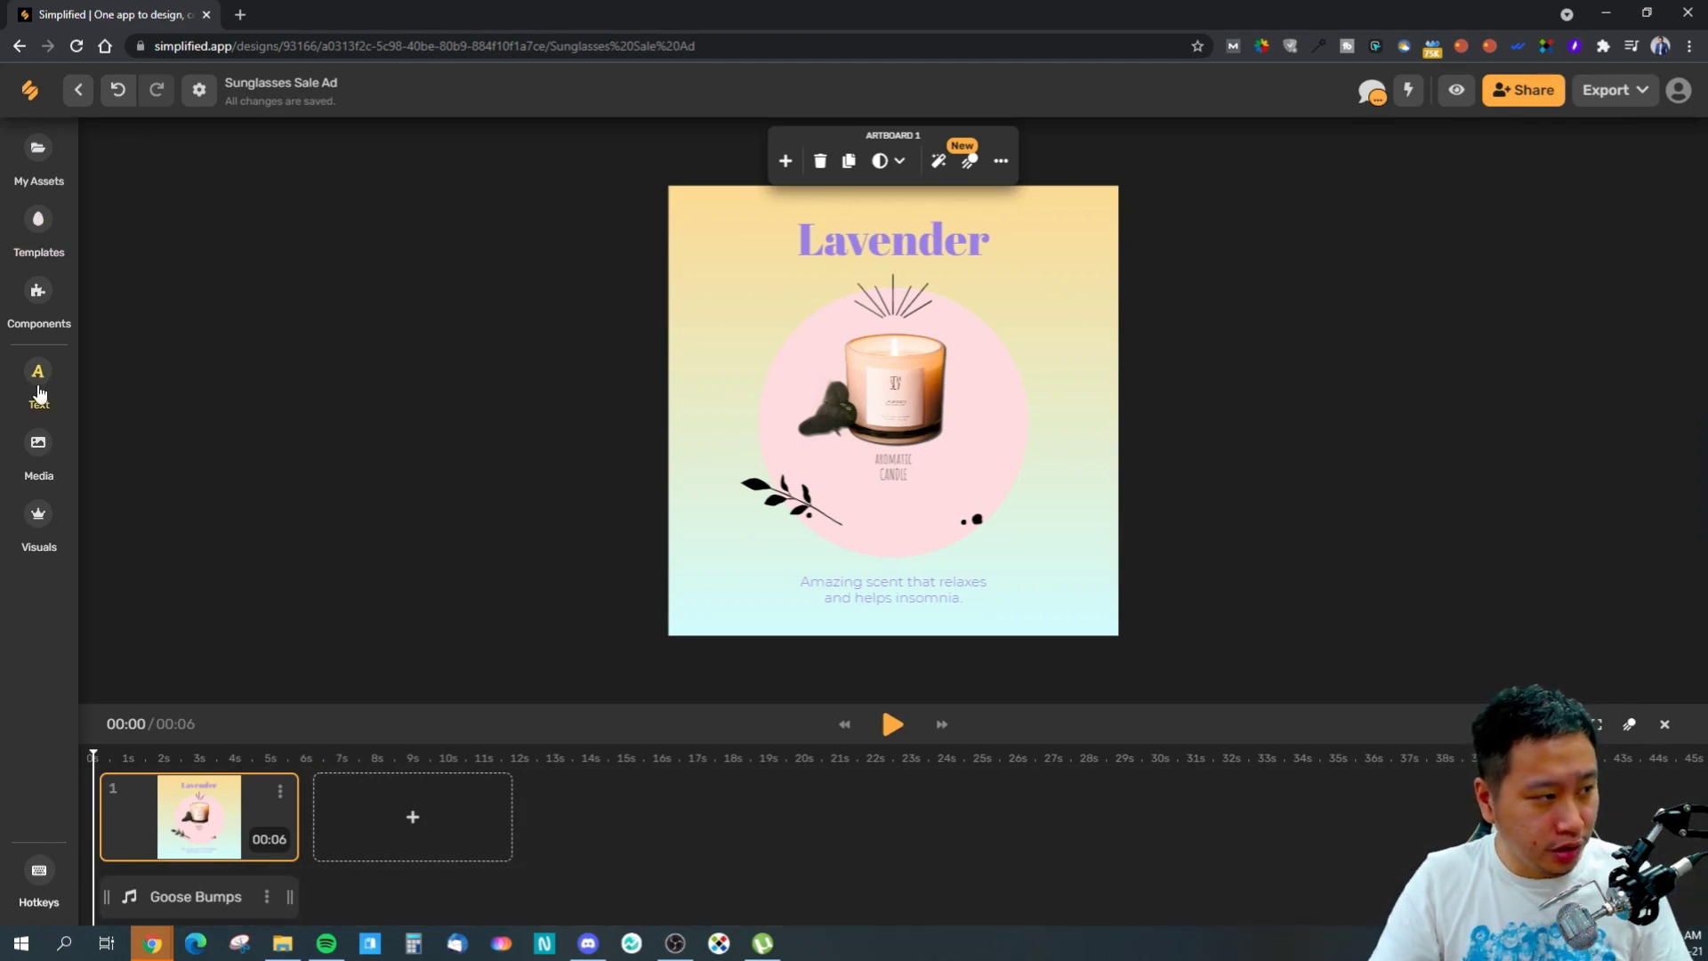
# - Browse the Angry mood tracks in the audio library again and close the library
pyautogui.click(39, 520)
pyautogui.click(40, 470)
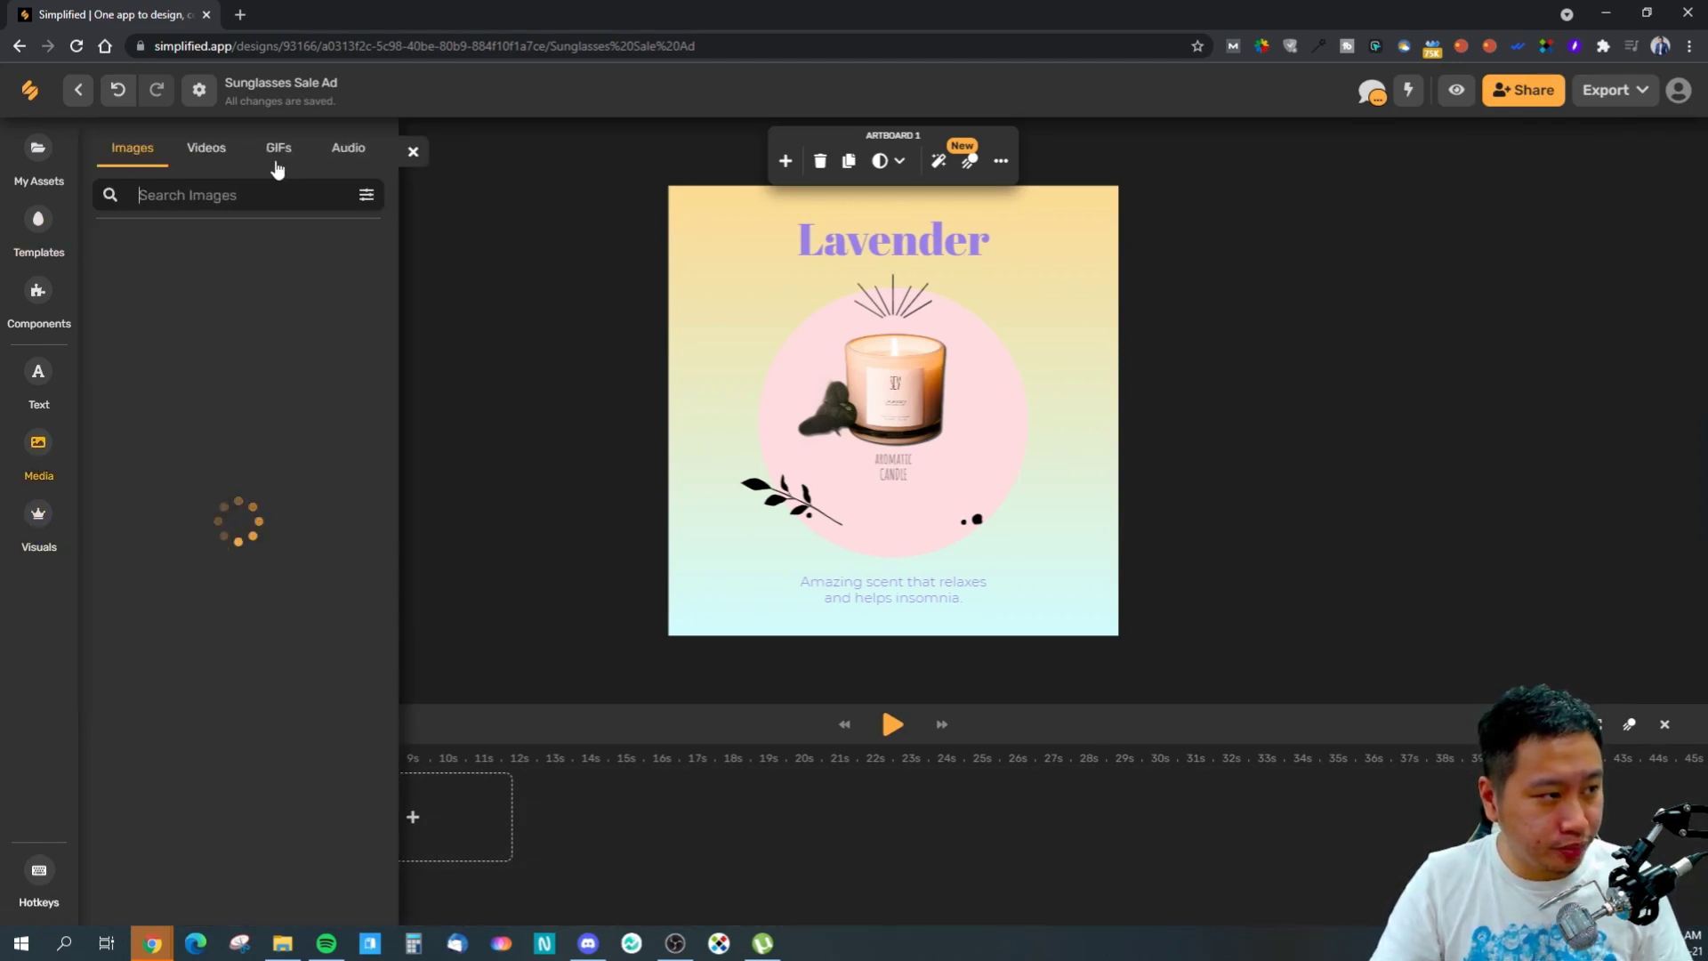
pyautogui.click(347, 149)
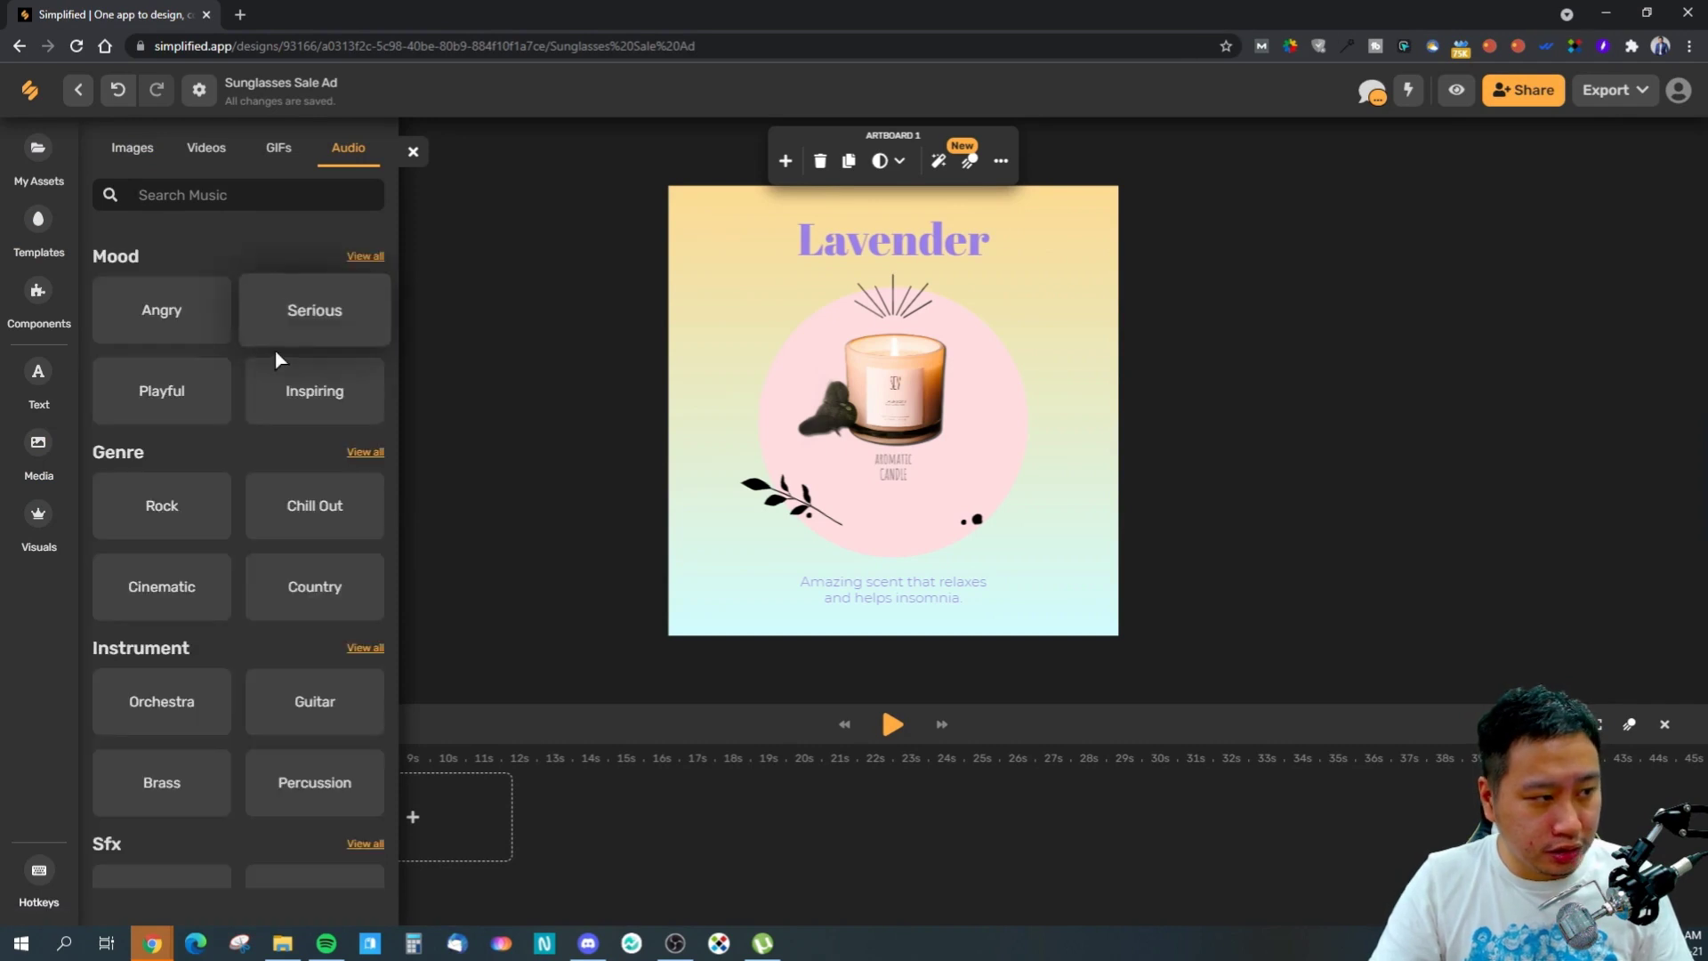
pyautogui.click(160, 313)
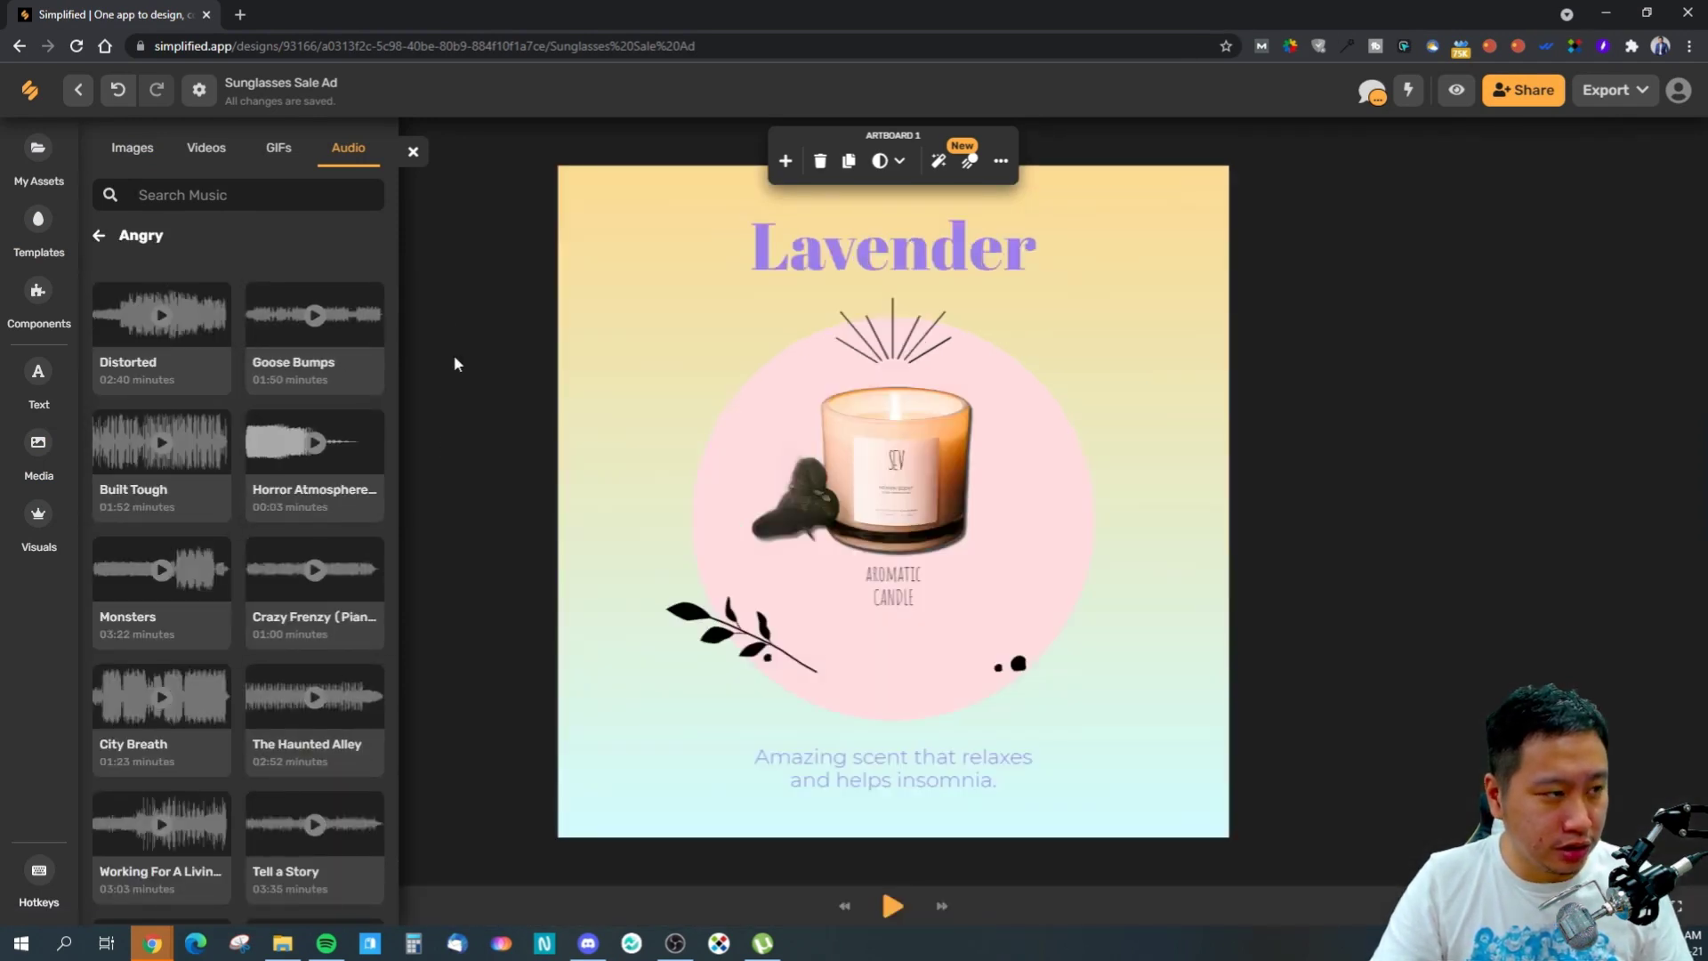
pyautogui.click(420, 157)
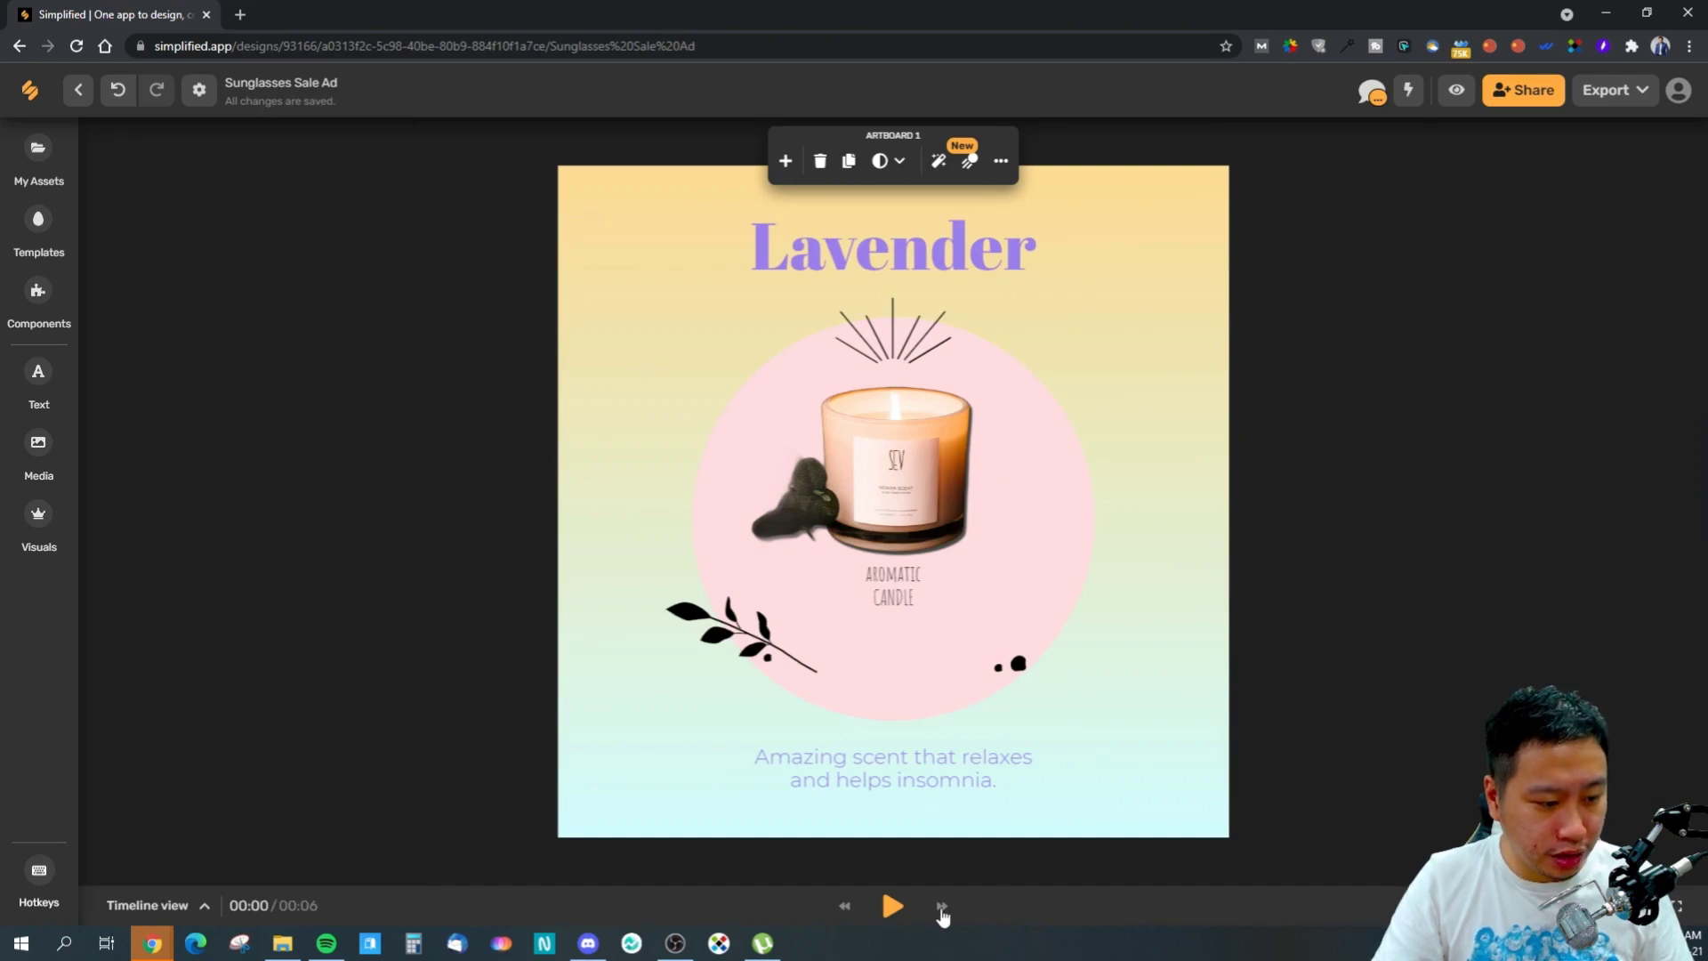
# - Play the design briefly with its music, pause it, and reopen the timeline
pyautogui.click(893, 907)
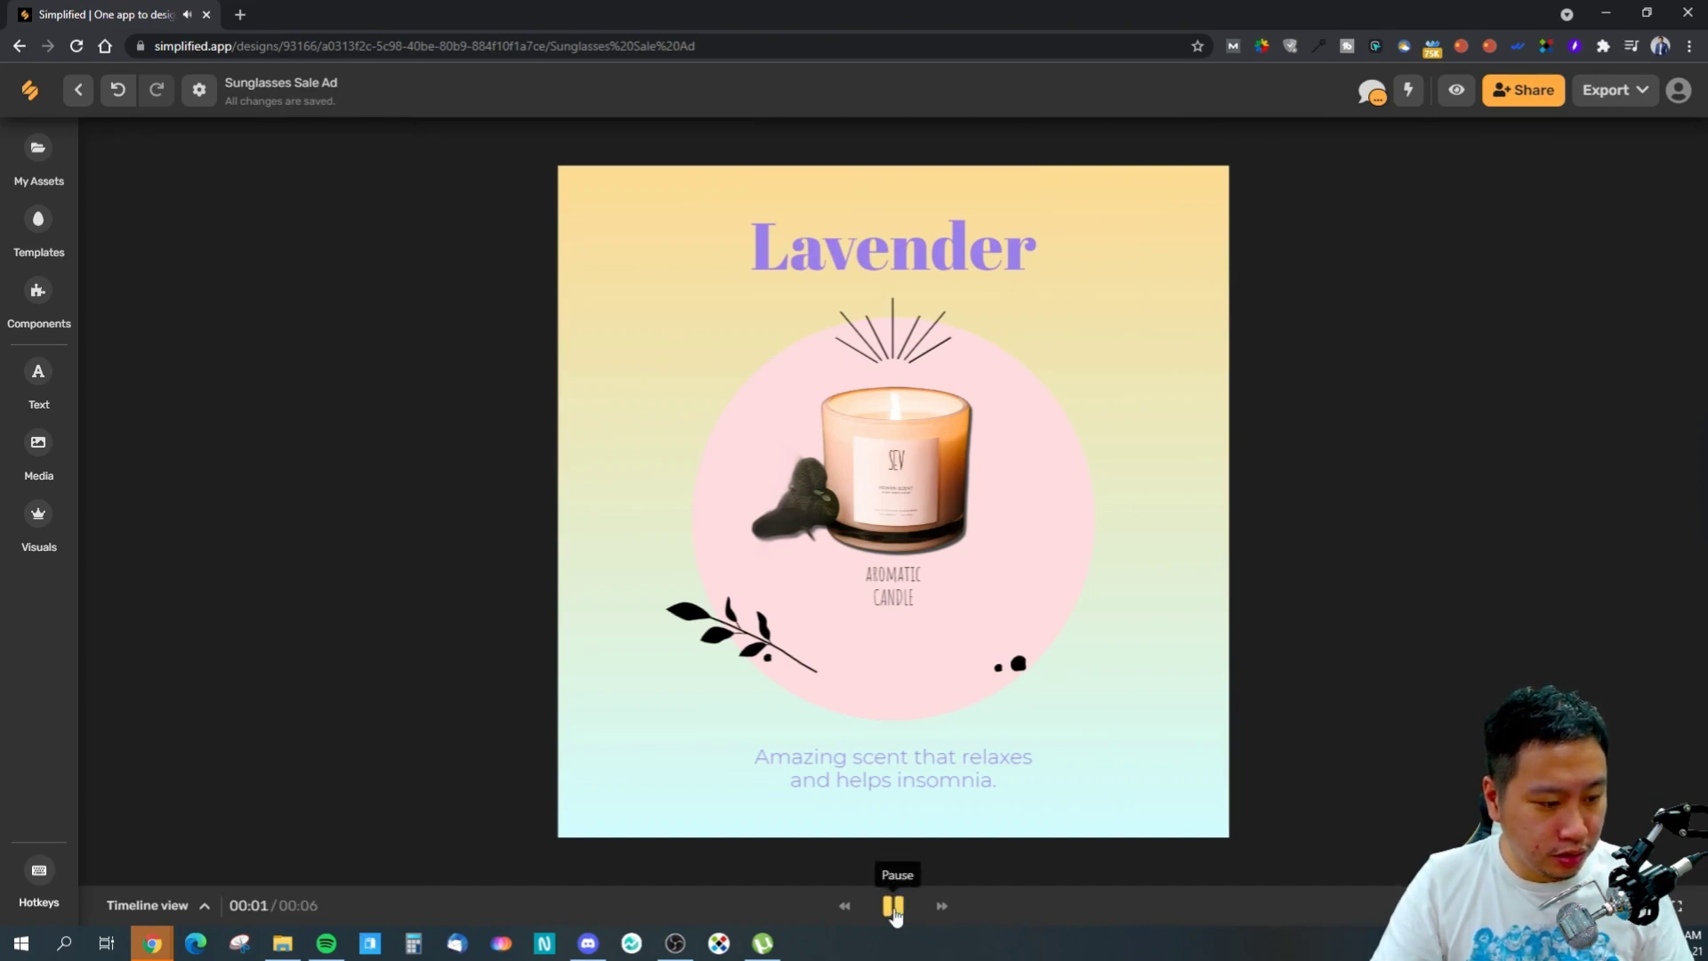
pyautogui.click(893, 908)
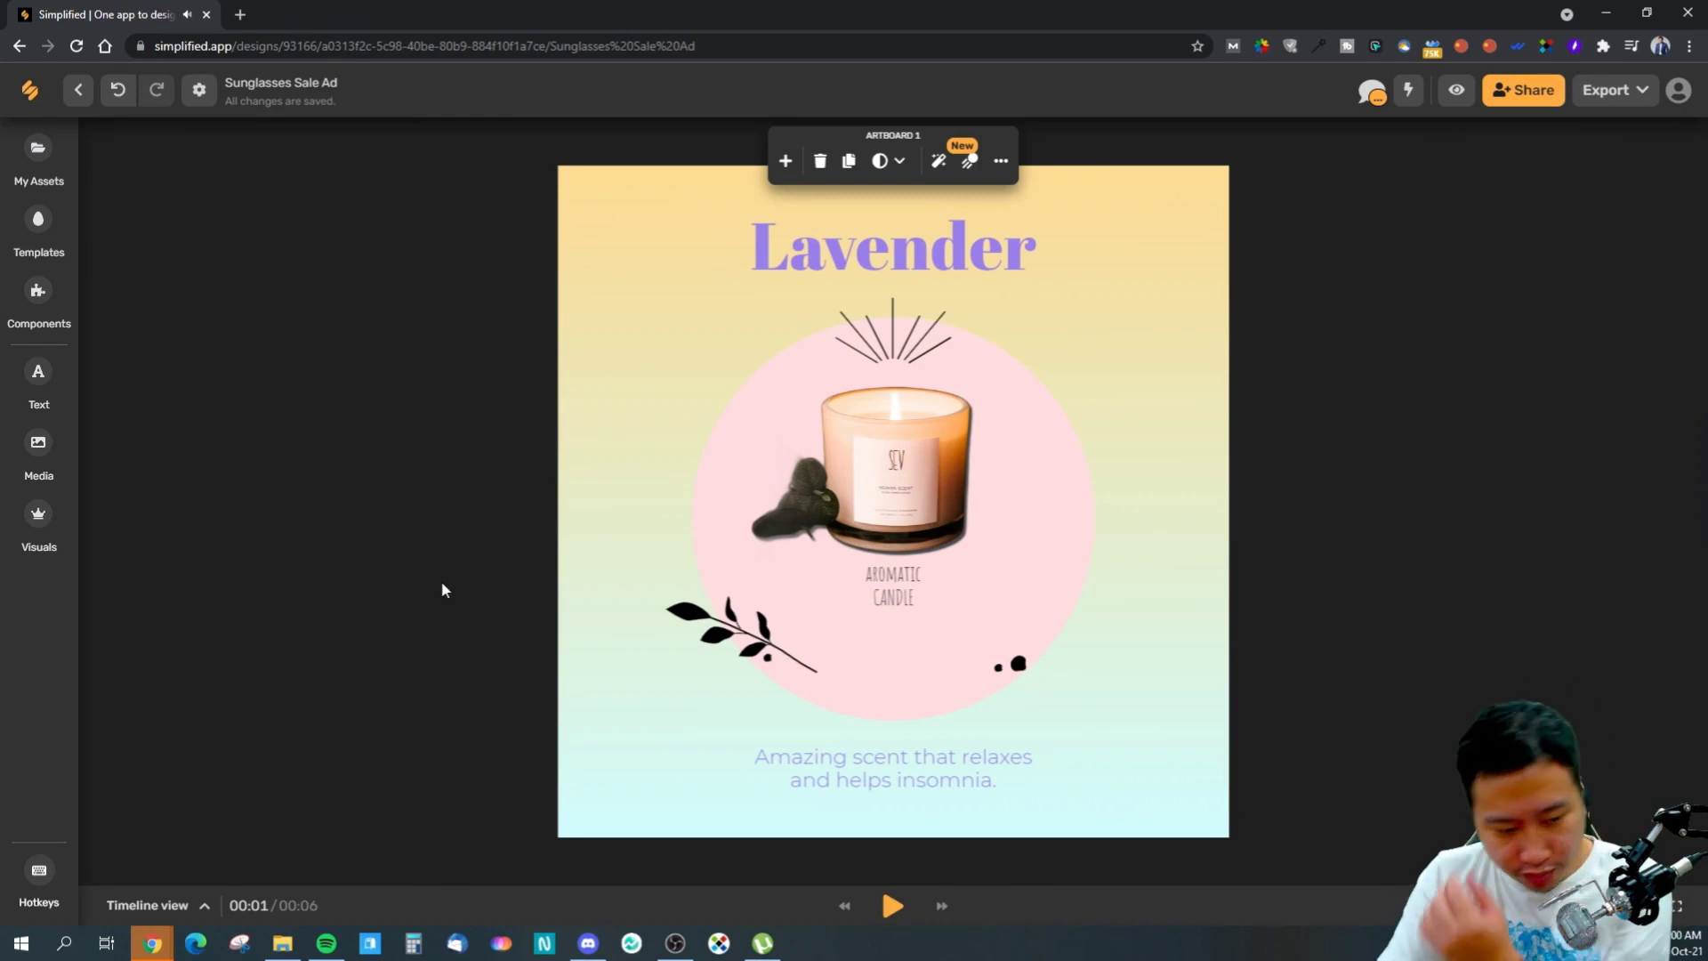
pyautogui.click(1180, 907)
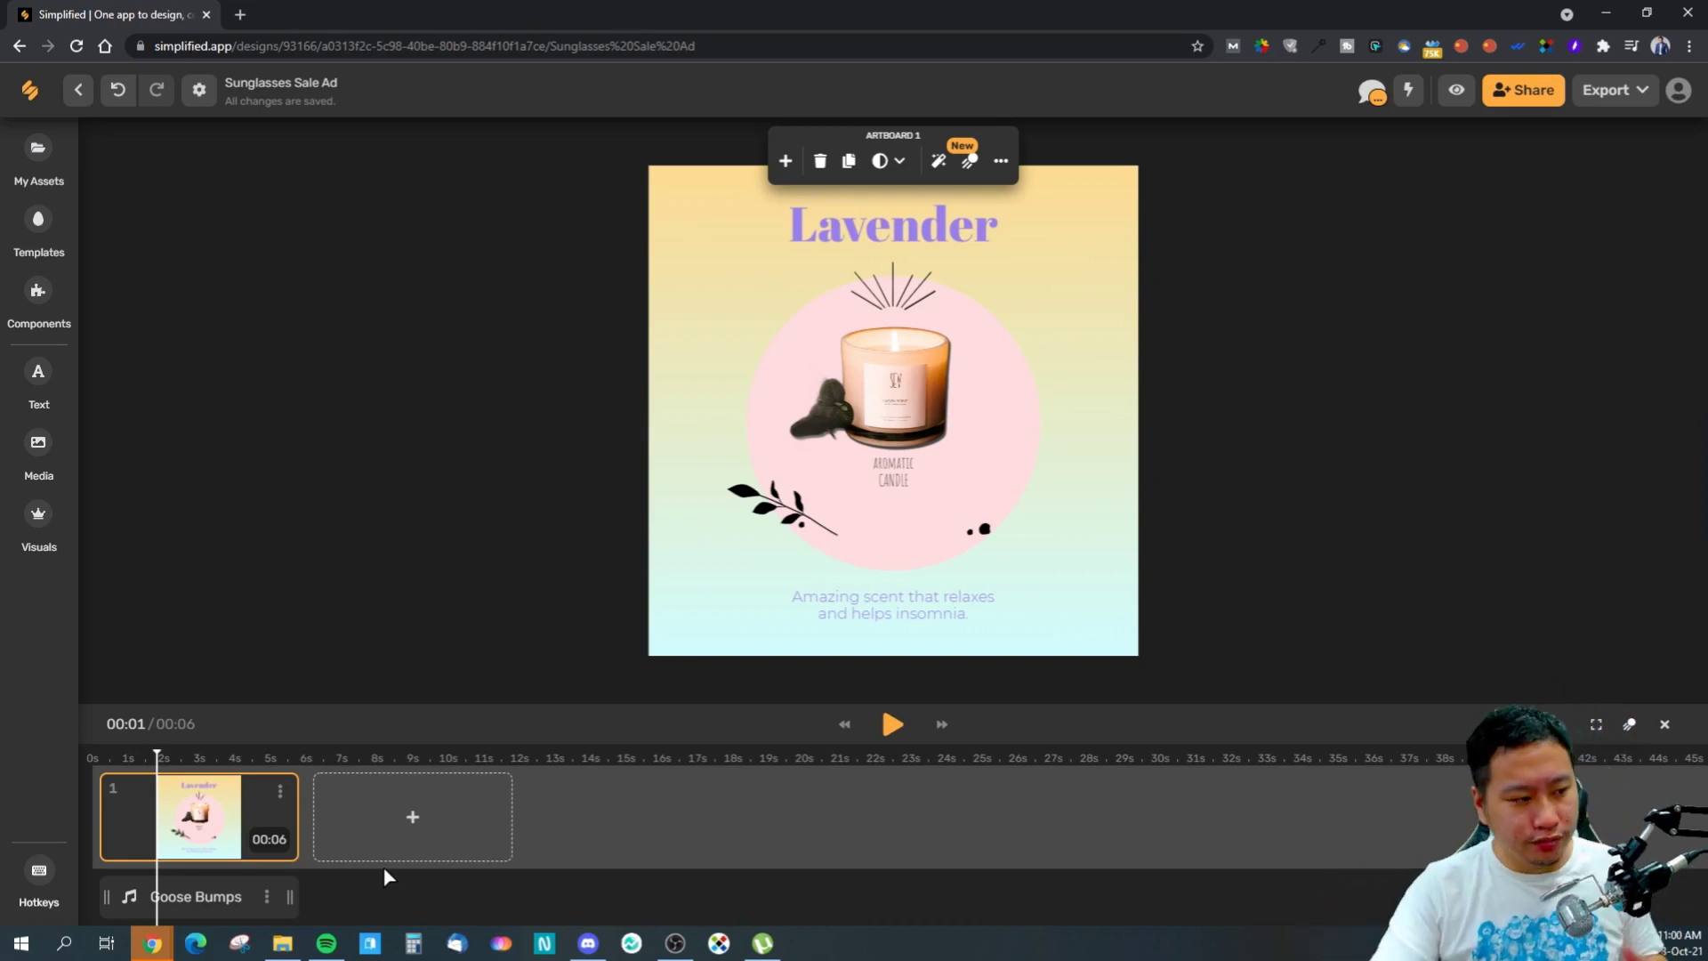
# - Add the 0:20 stock video of a hand touching a smartphone over the candle and shift it slightly up
pyautogui.click(38, 455)
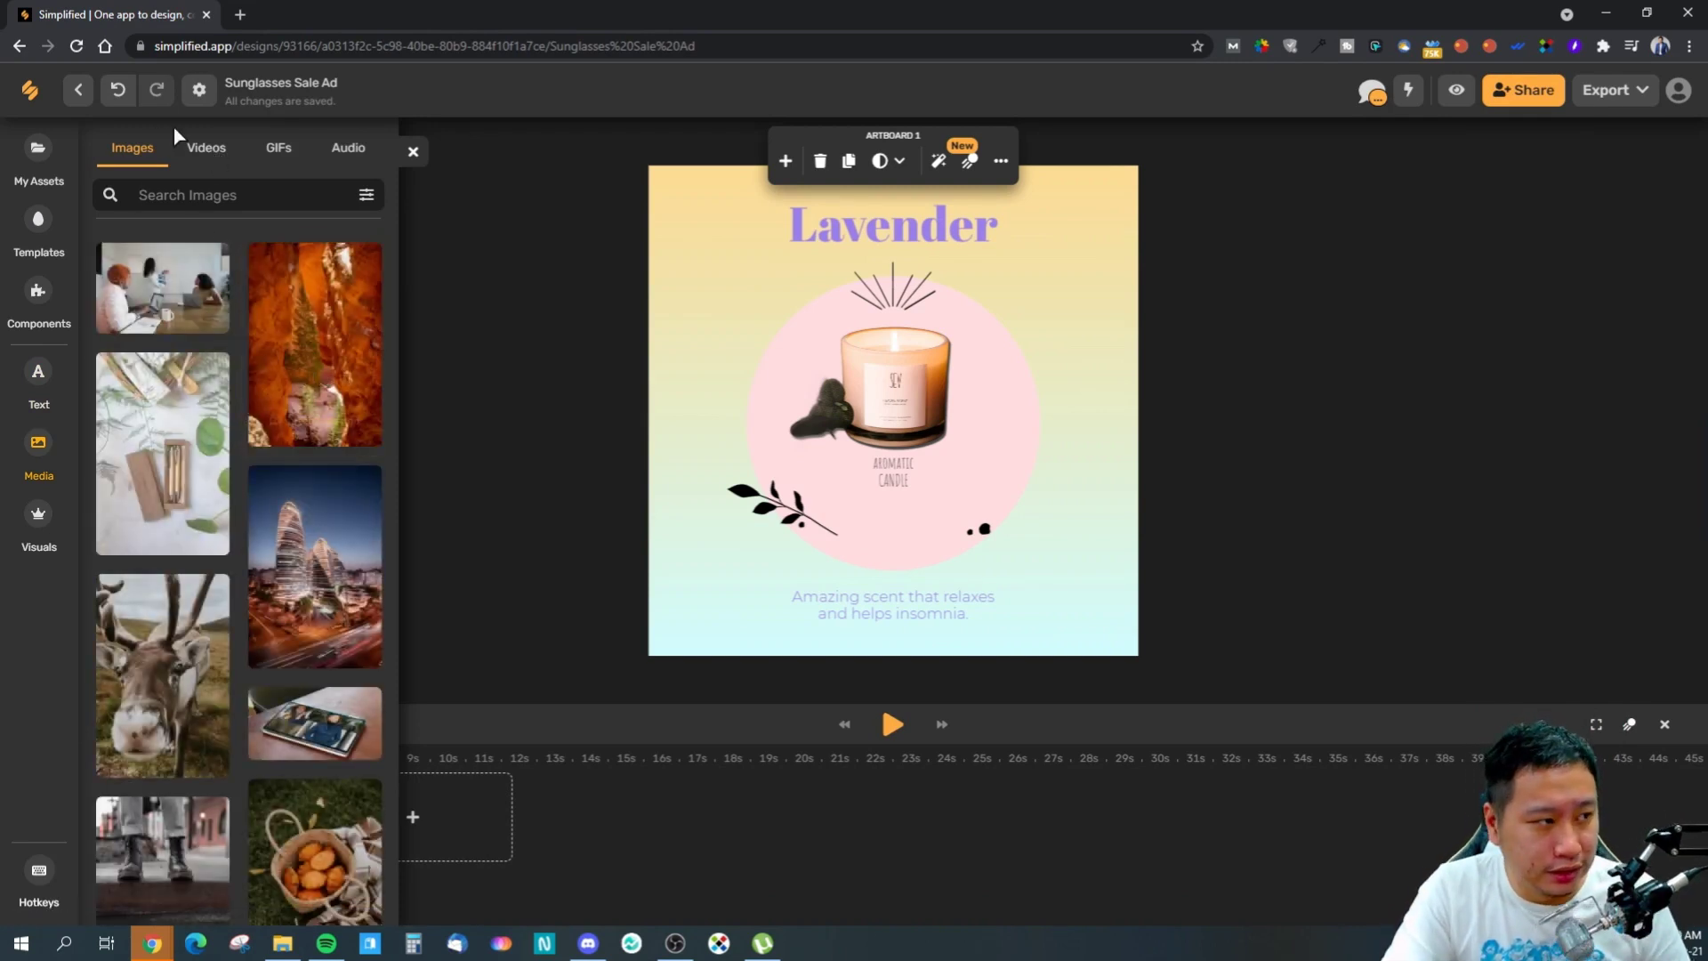
pyautogui.click(199, 153)
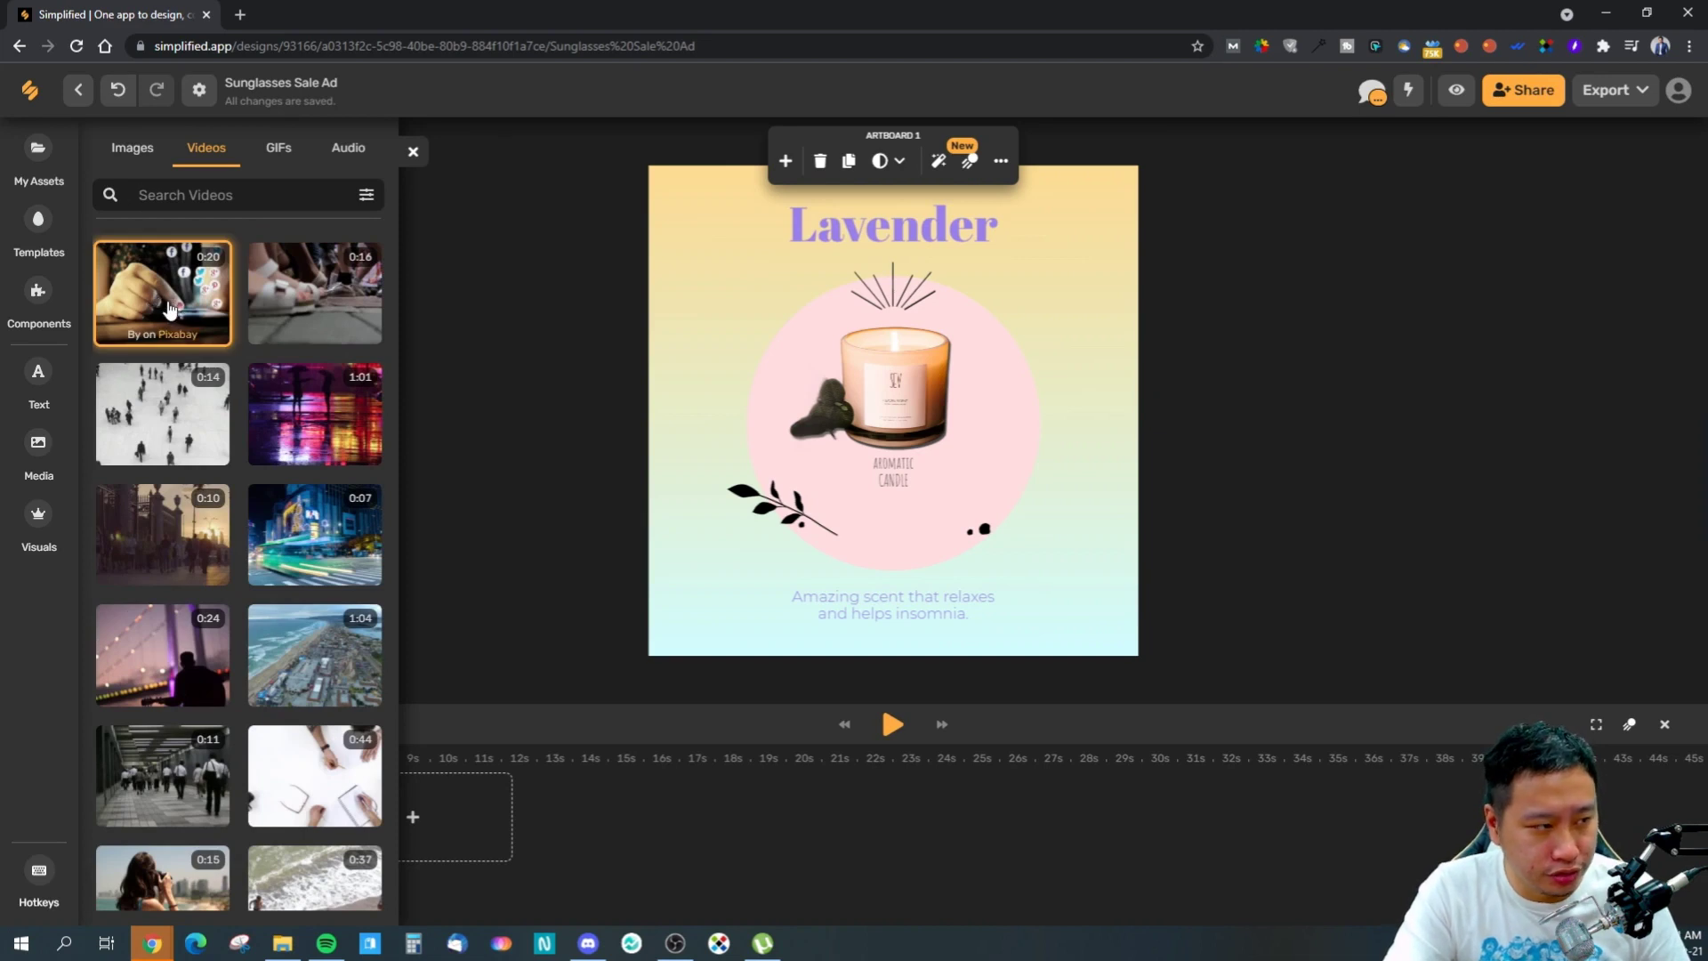
pyautogui.click(135, 318)
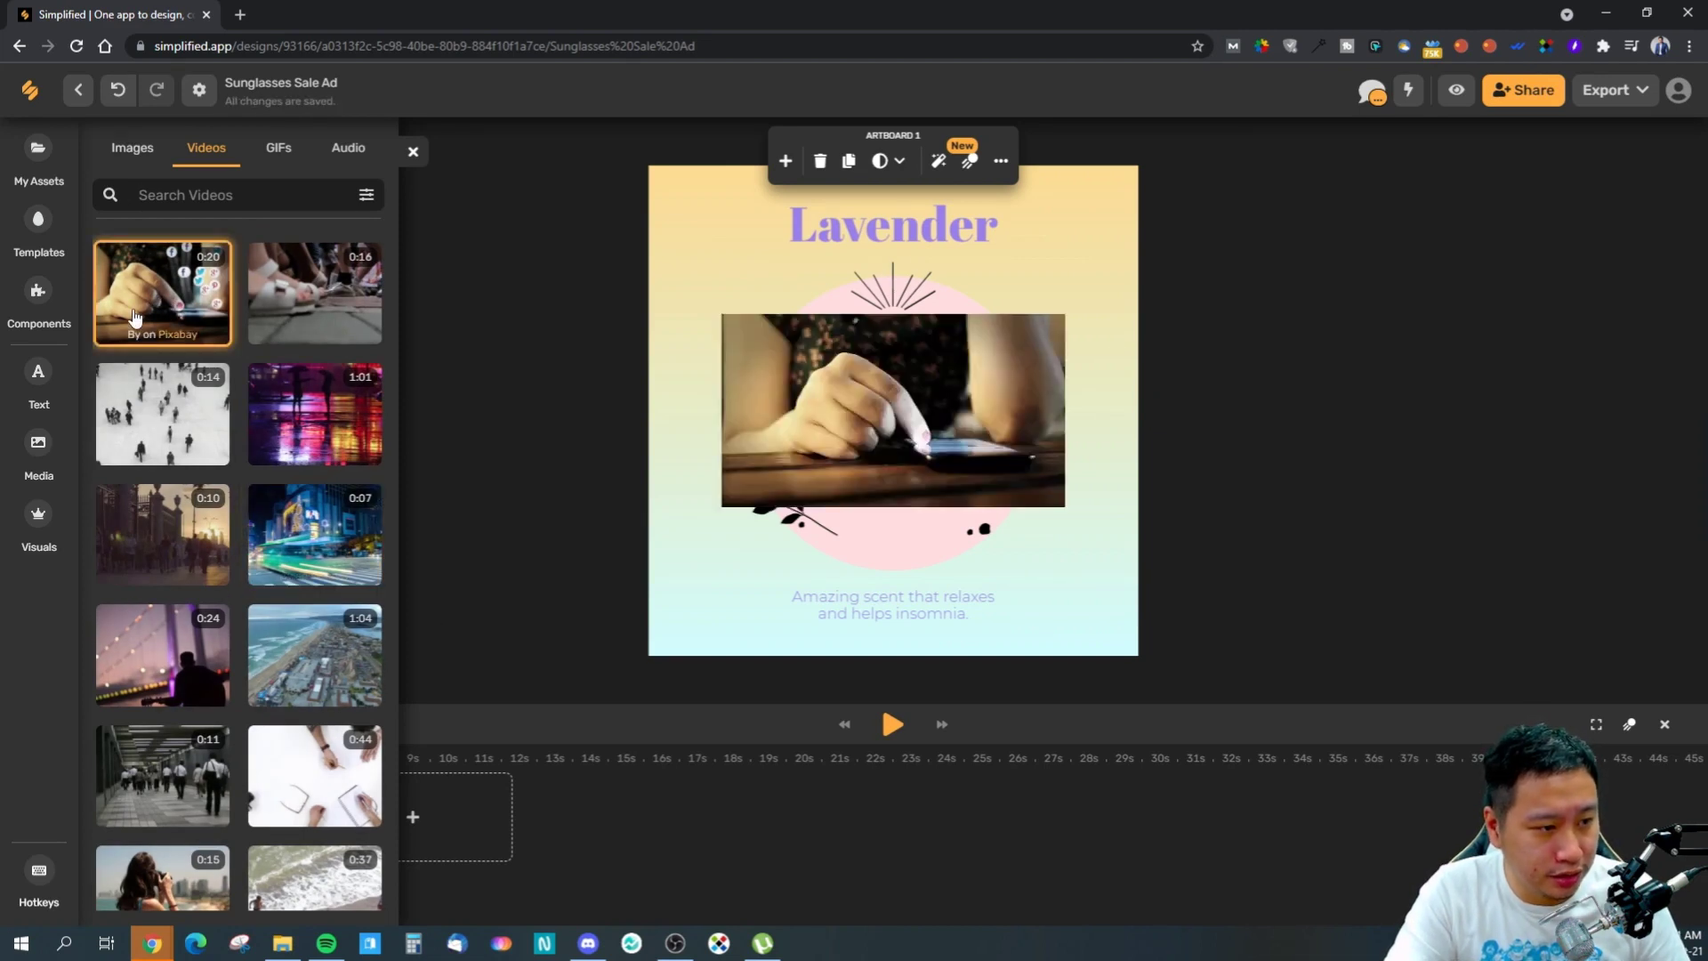
pyautogui.moveTo(852, 416)
pyautogui.mouseDown()
pyautogui.moveTo(935, 440)
pyautogui.moveTo(820, 452)
pyautogui.moveTo(847, 407)
pyautogui.mouseUp()
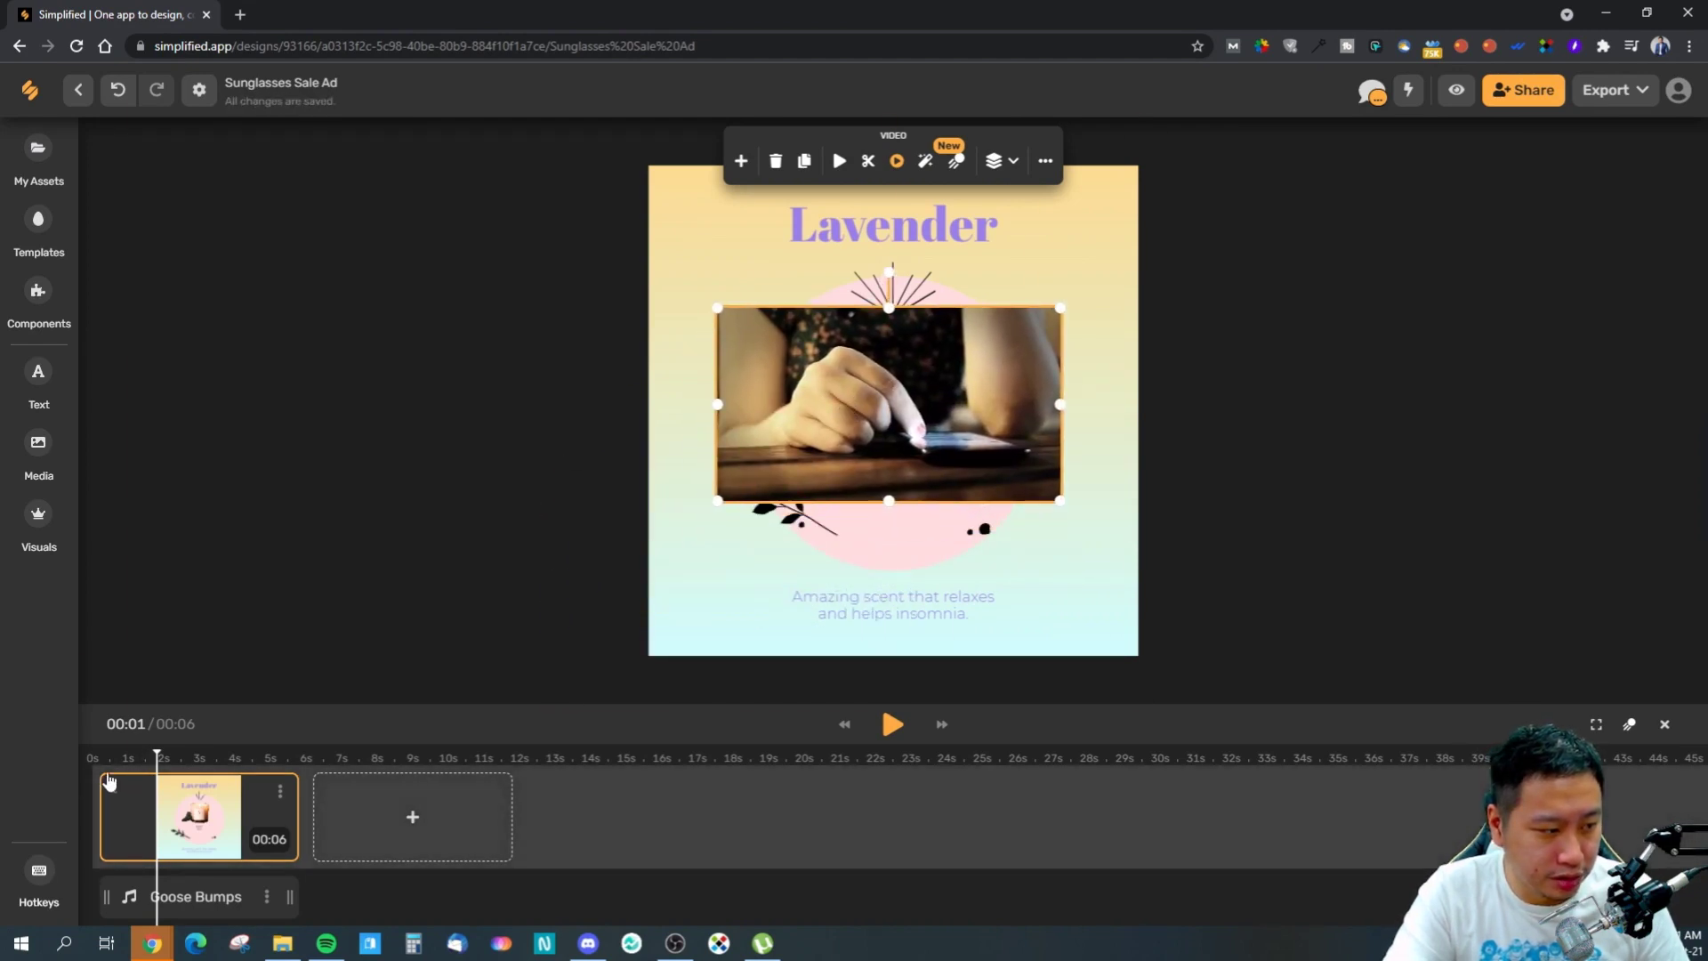
# - Return the playhead to the start and play the artboard to preview the video with the music
pyautogui.moveTo(157, 754); pyautogui.dragTo(85, 758)
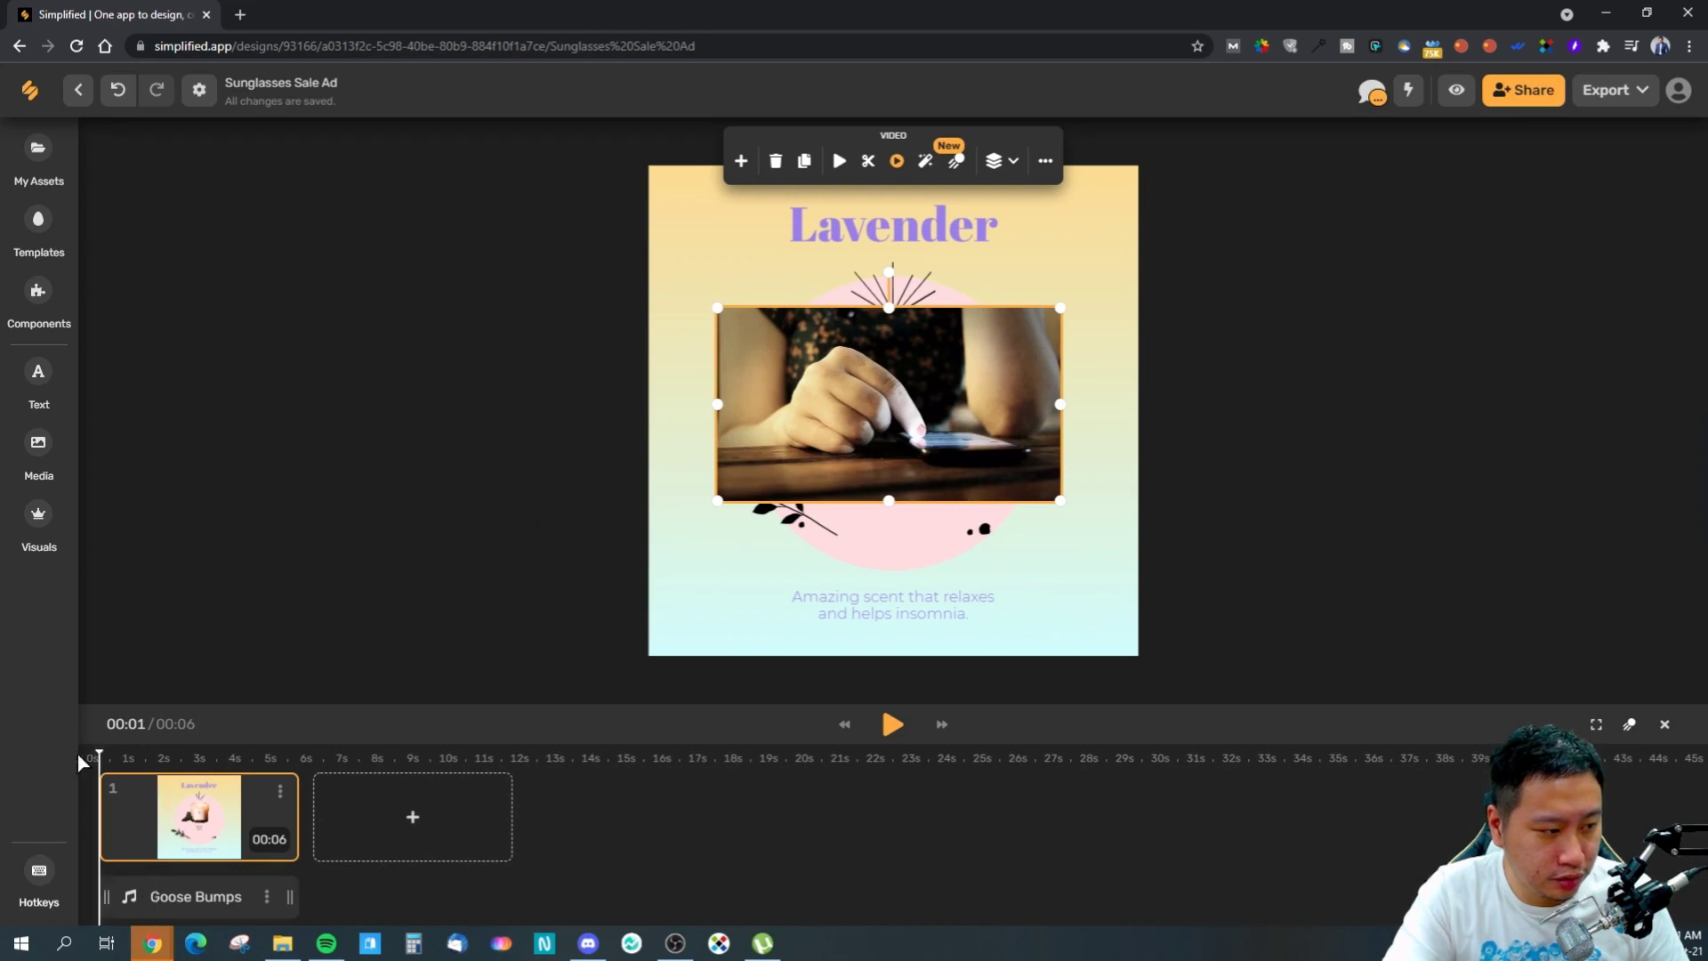
pyautogui.click(893, 725)
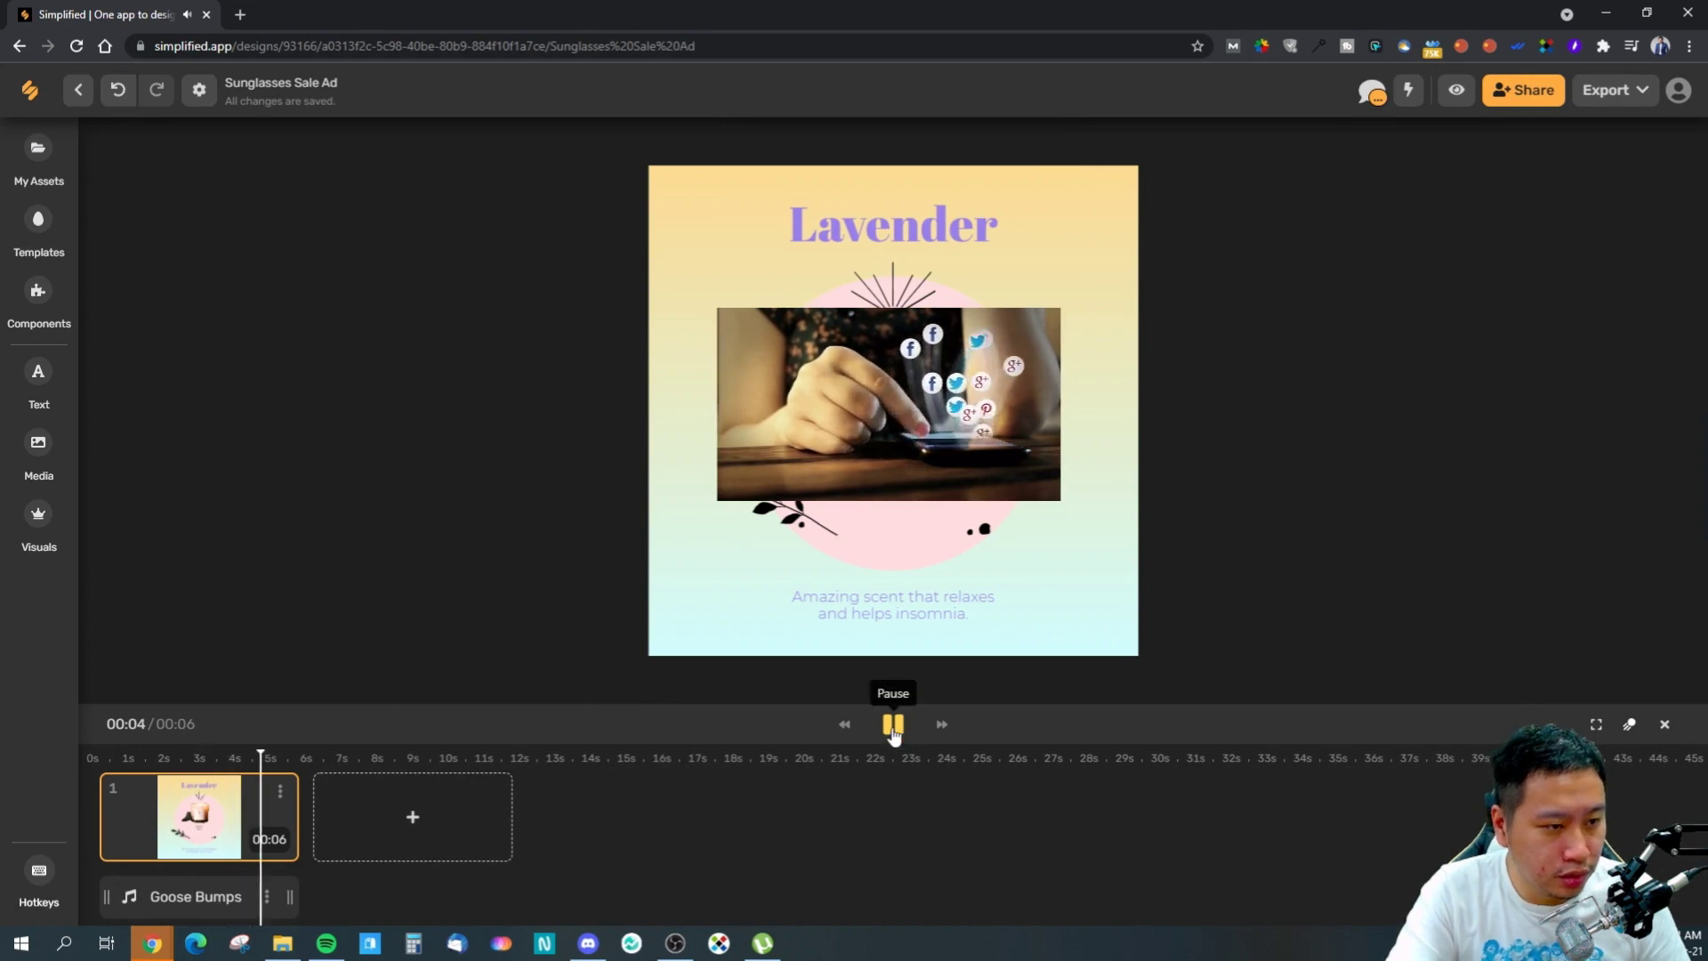
pyautogui.click(894, 726)
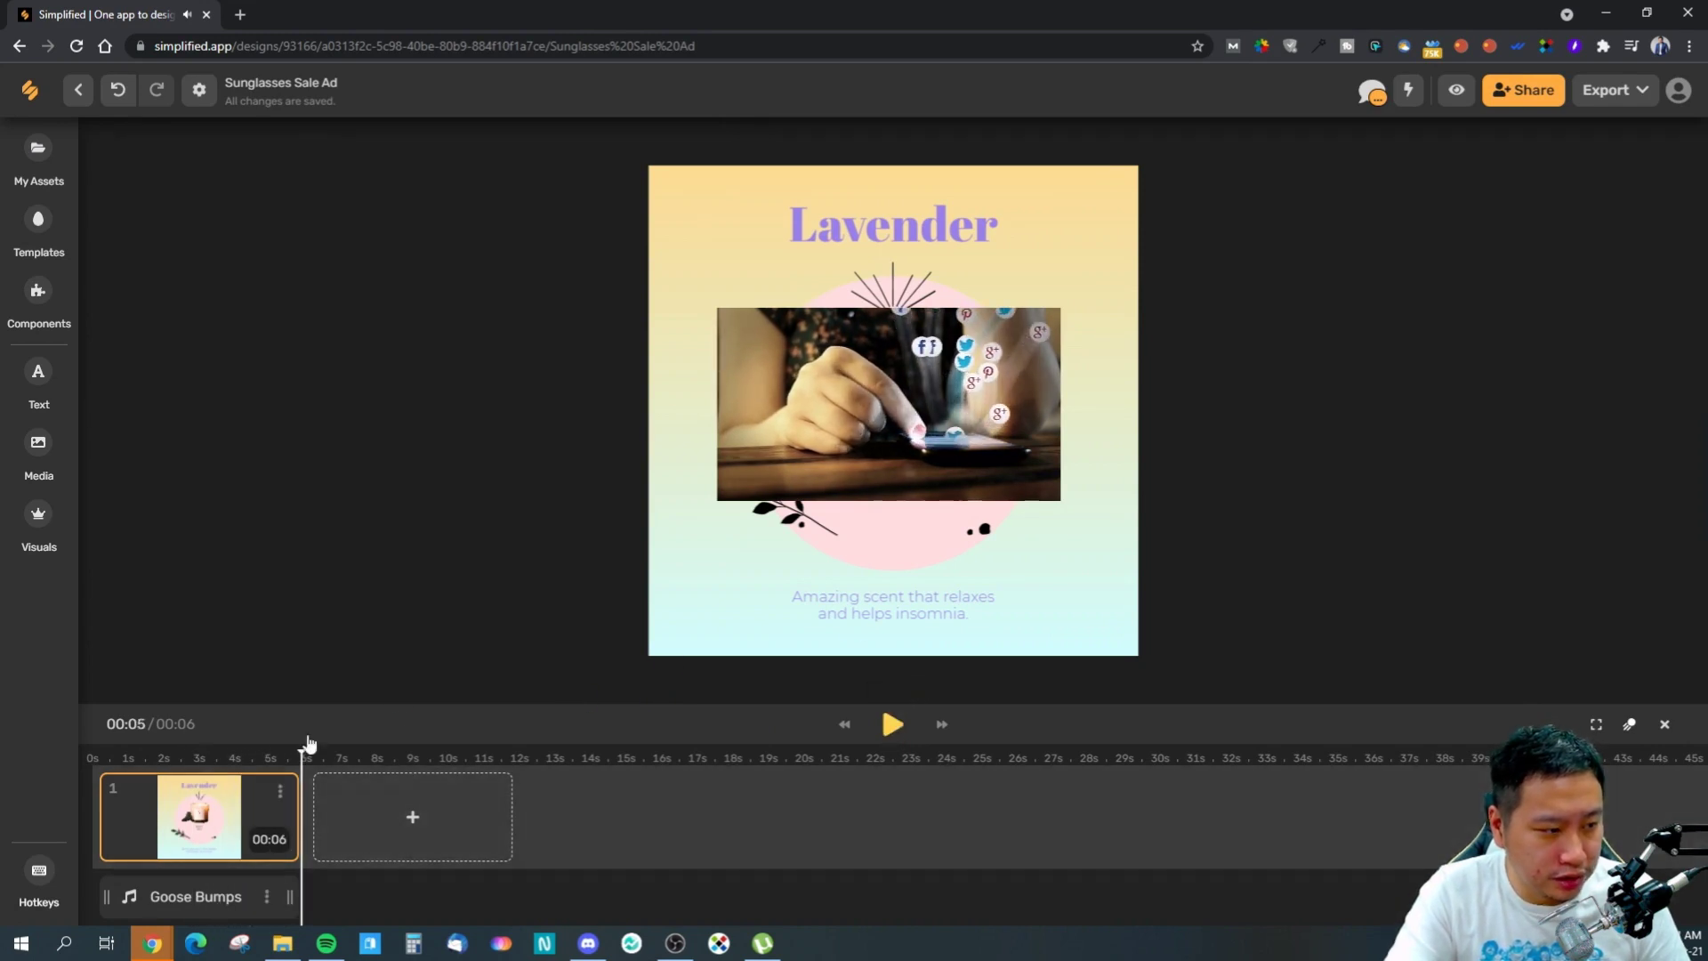
# - Delete the smartphone video from the Lavender artboard and show the timeline again
pyautogui.click(248, 529)
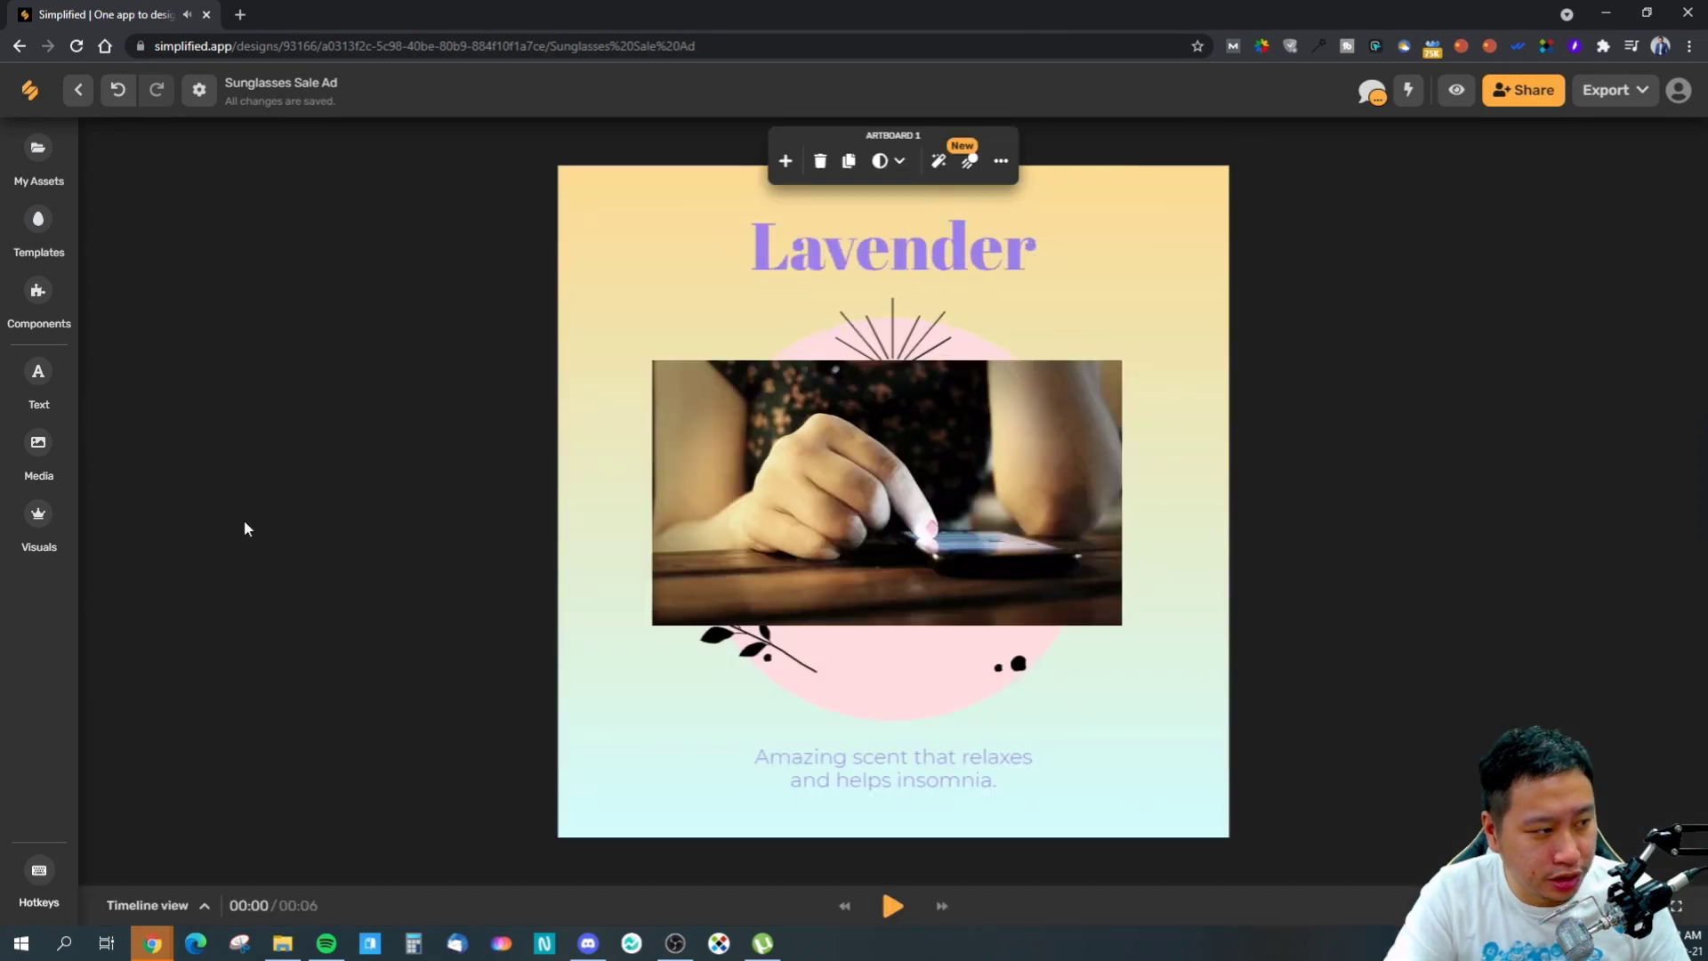
pyautogui.click(918, 443)
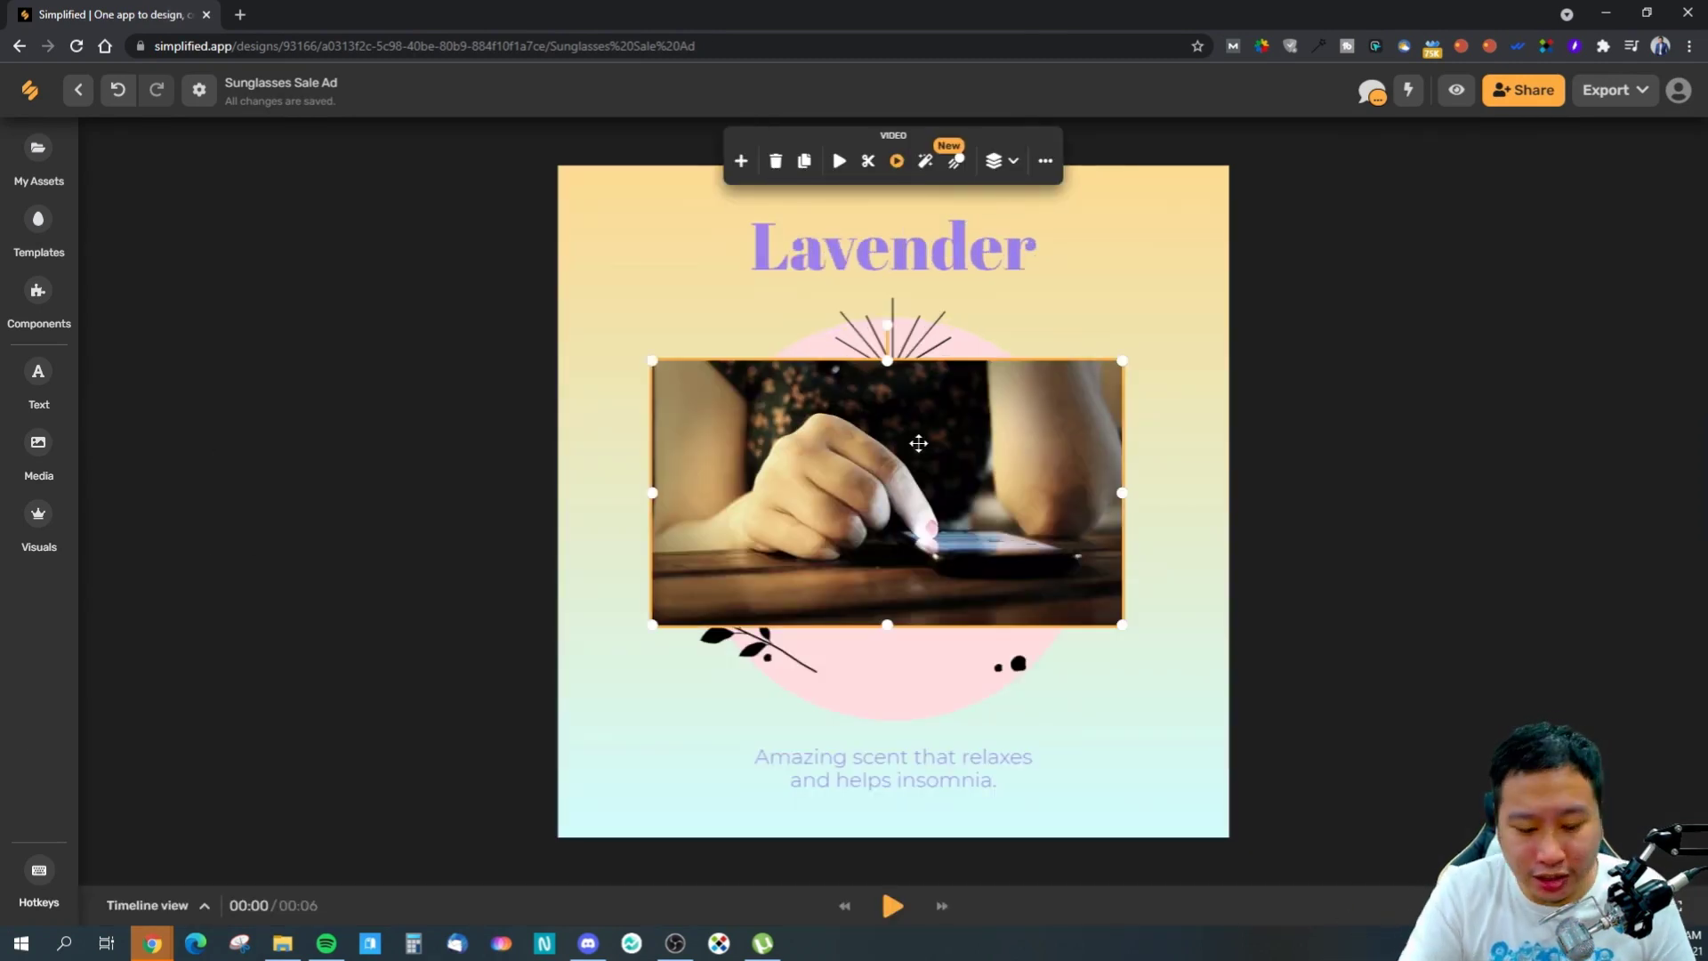
pyautogui.press('Delete')
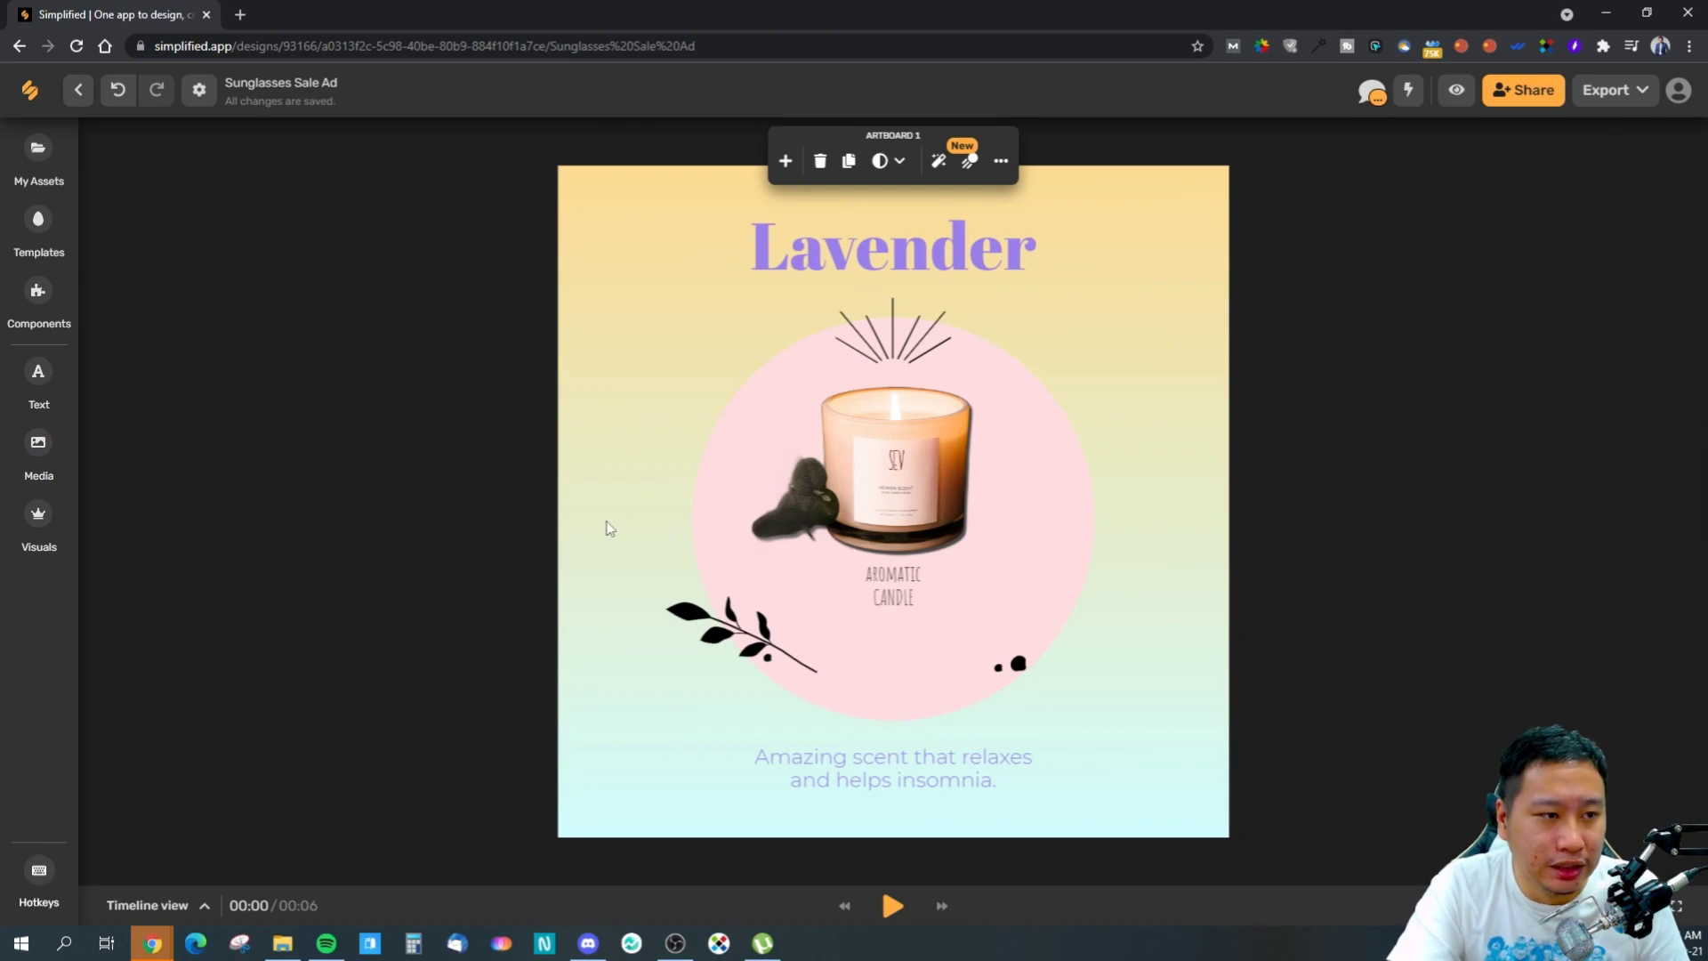
pyautogui.click(652, 908)
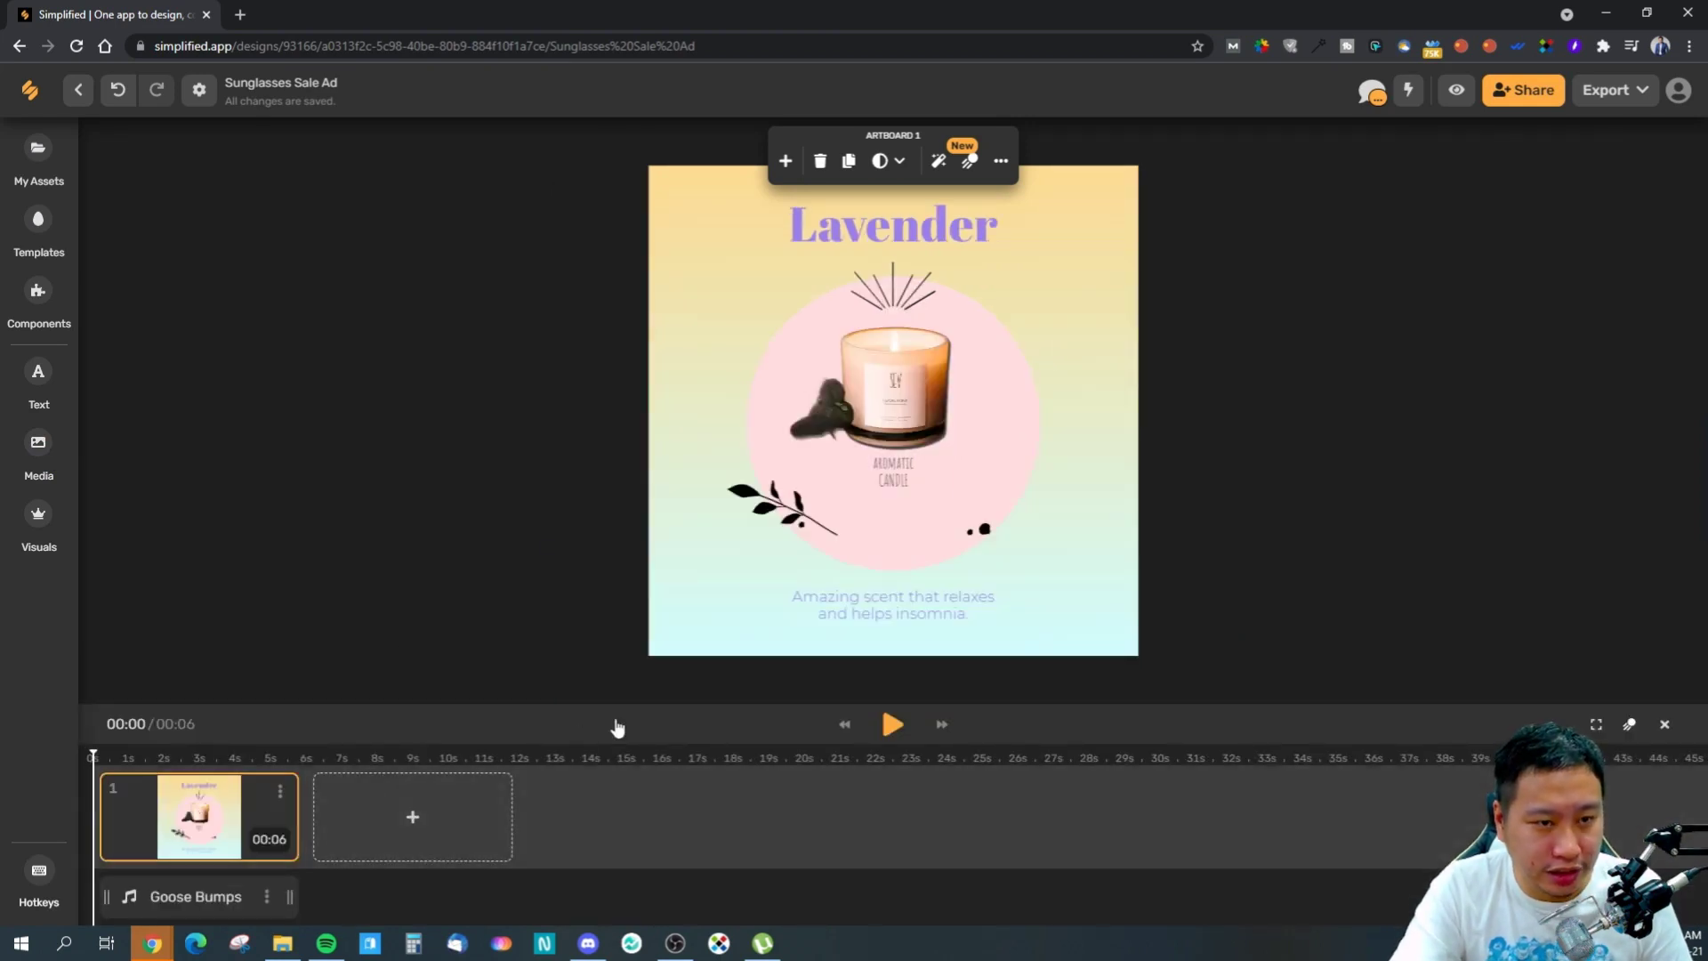
# - Export all artboards of the Lavender design as a video
pyautogui.click(1606, 90)
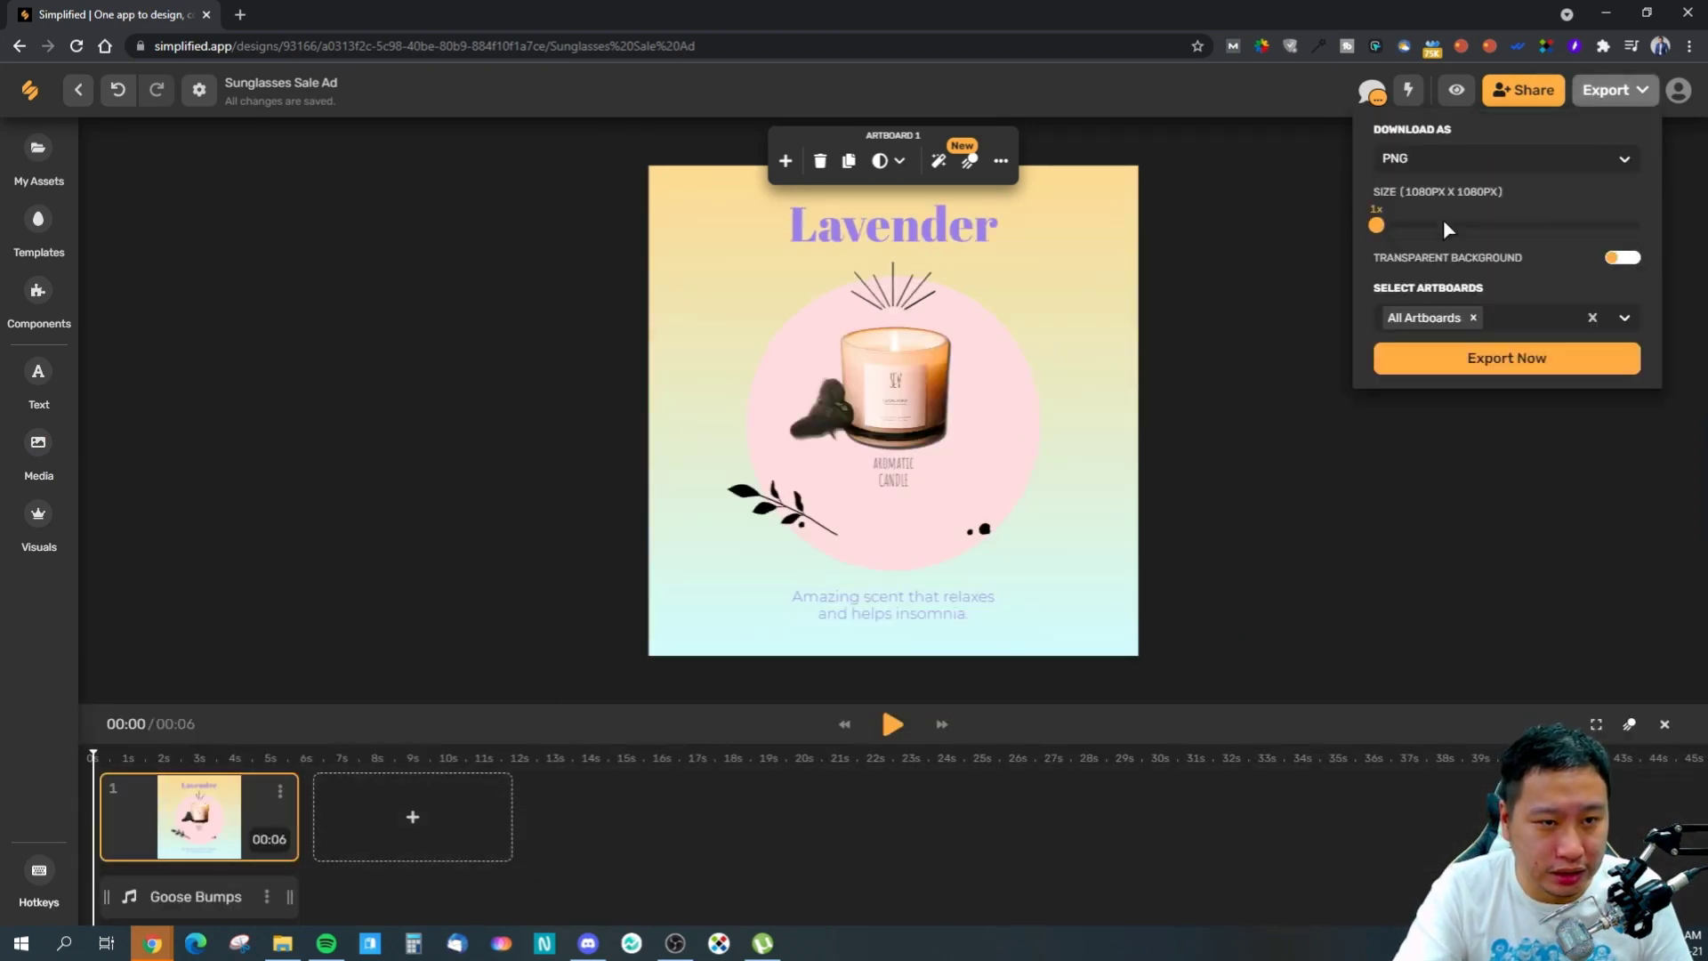
pyautogui.click(1462, 153)
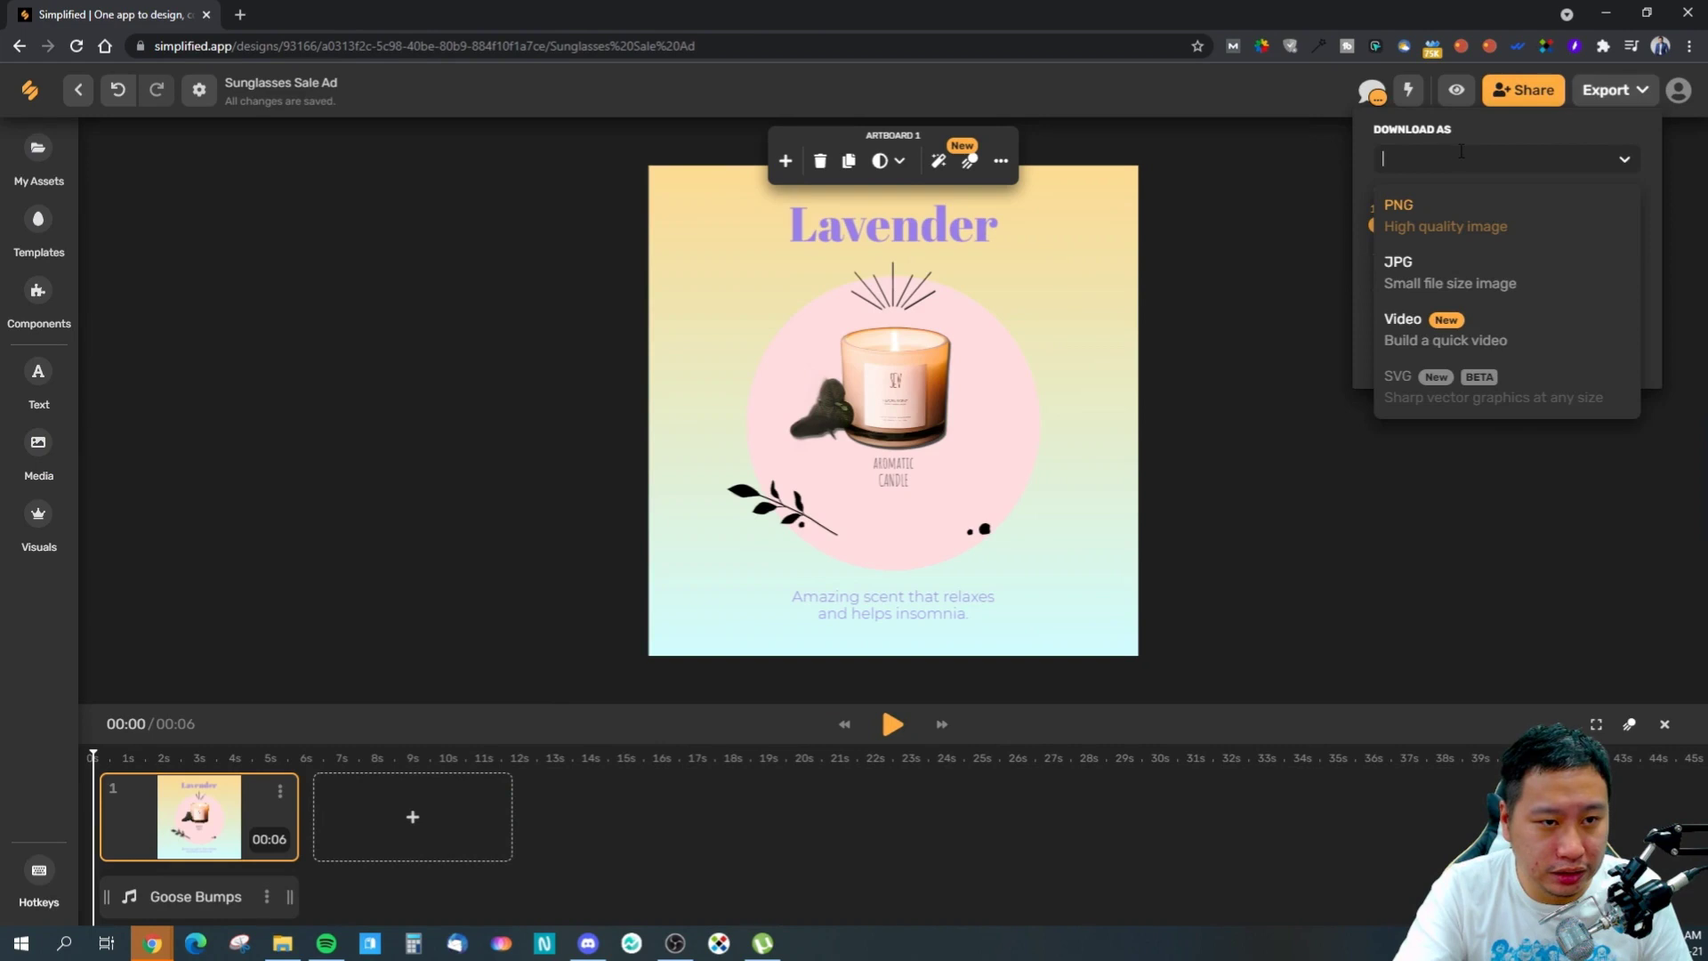
pyautogui.click(1461, 346)
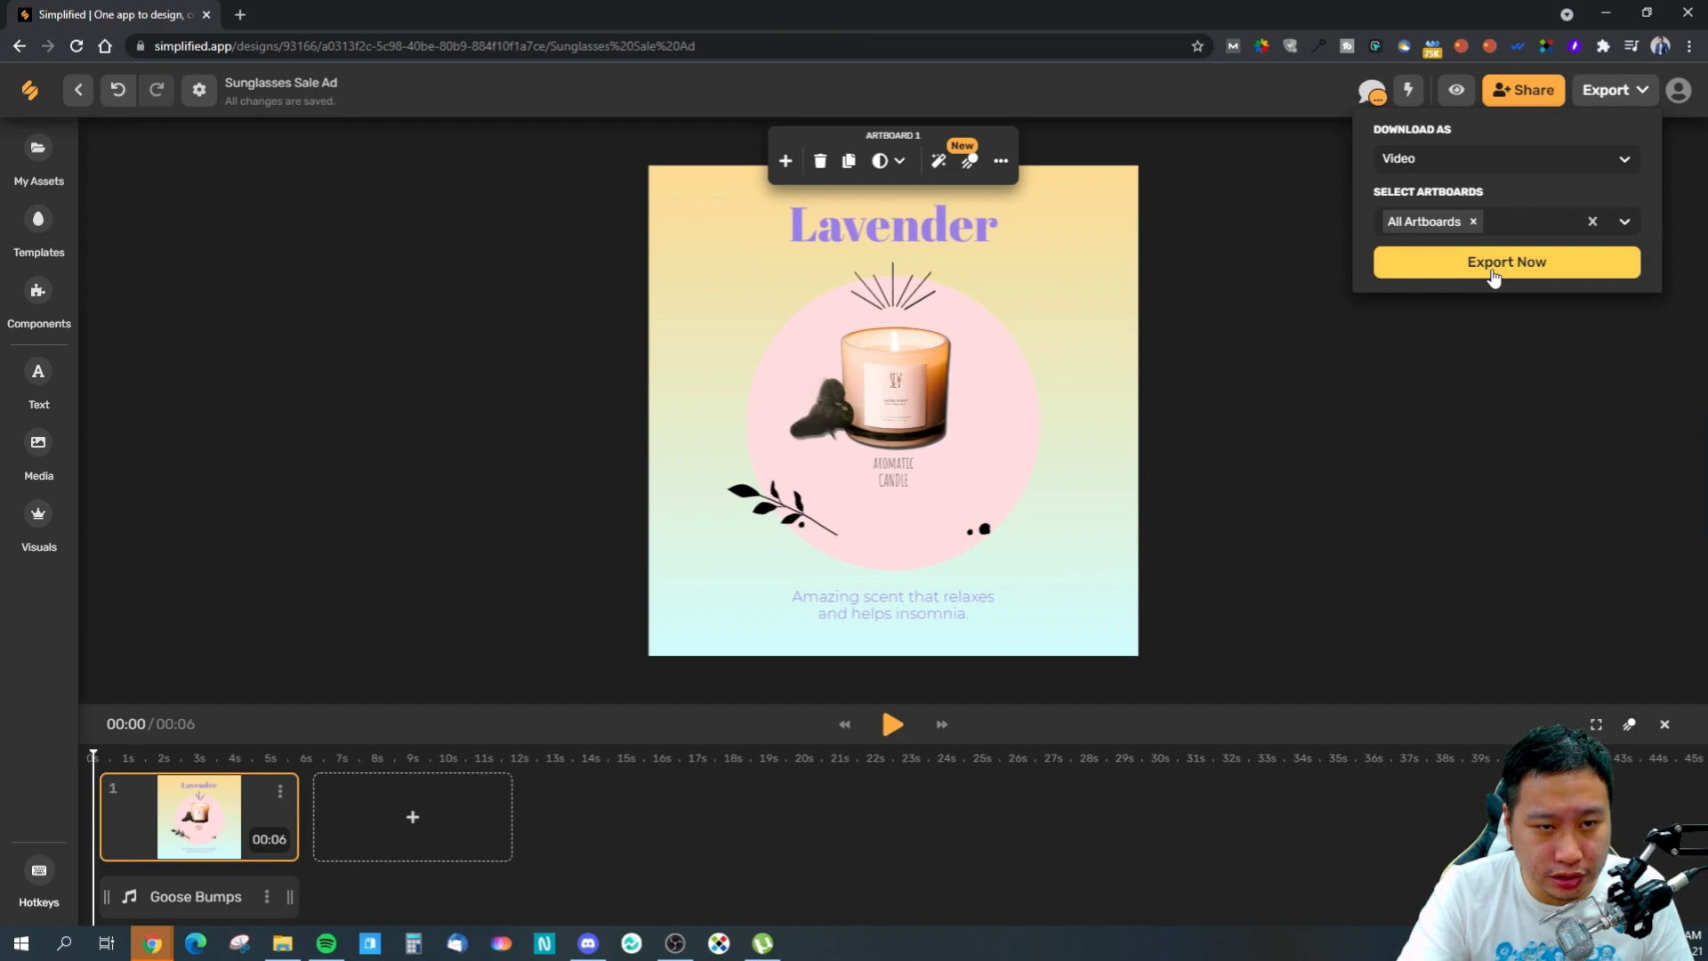
pyautogui.click(1492, 277)
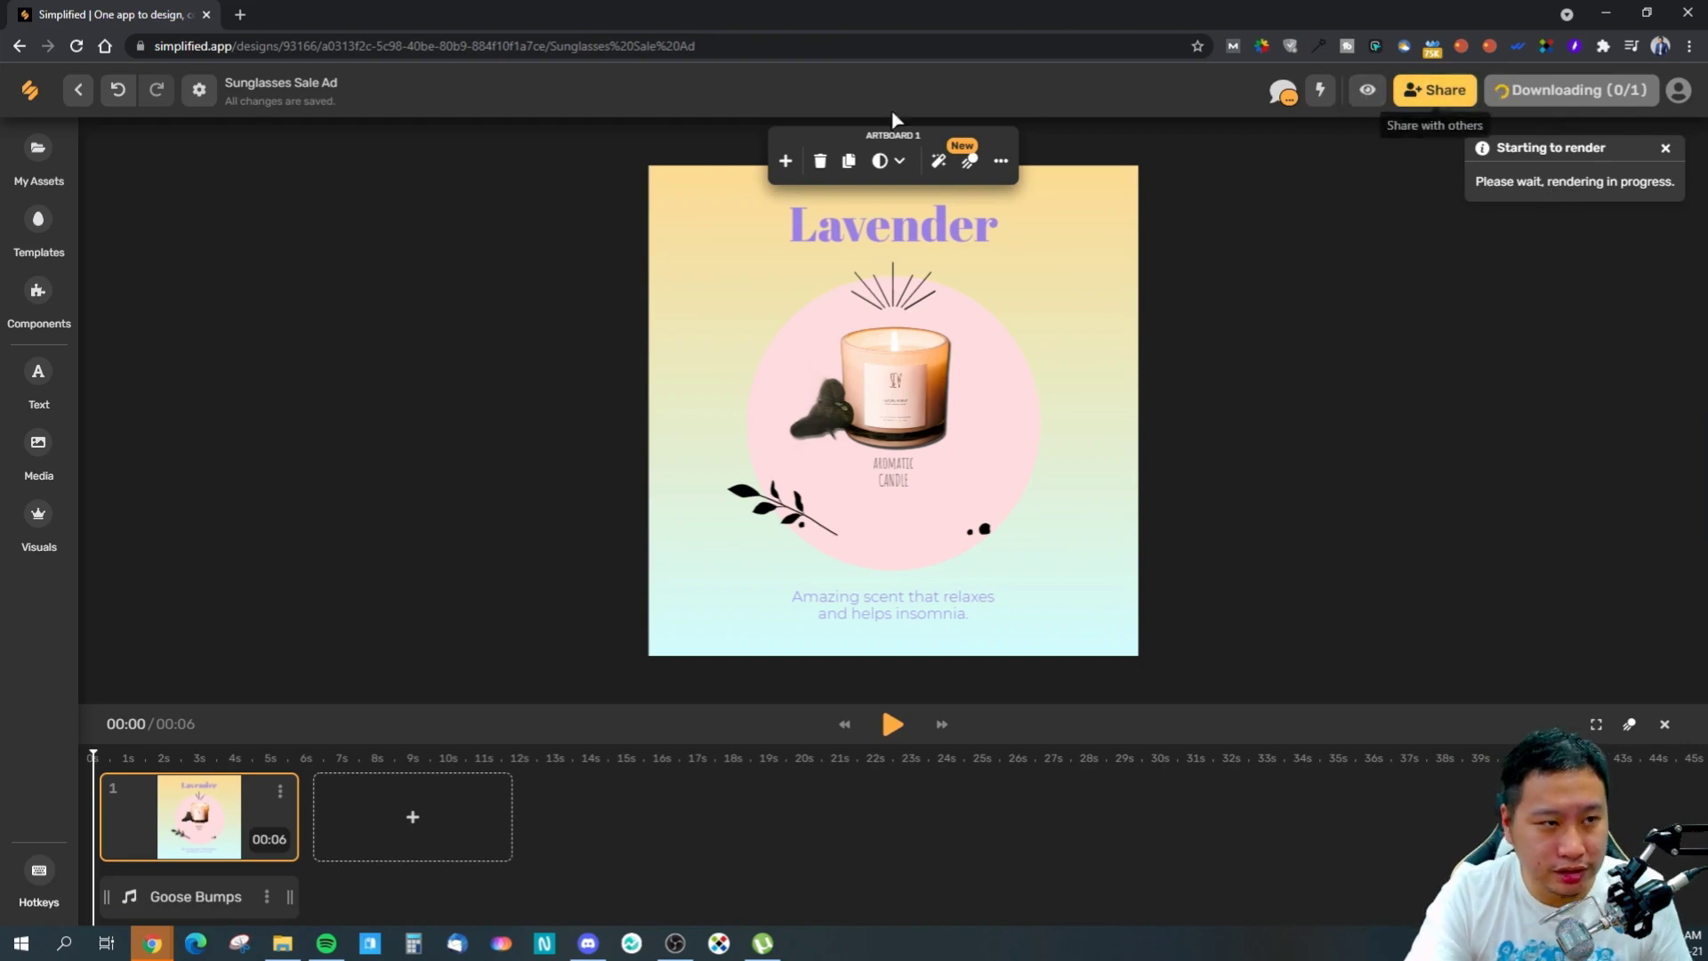
# - Look through the Arrows icons, brand logos, media and text presets while the video renders, without adding anything to the design
pyautogui.click(41, 524)
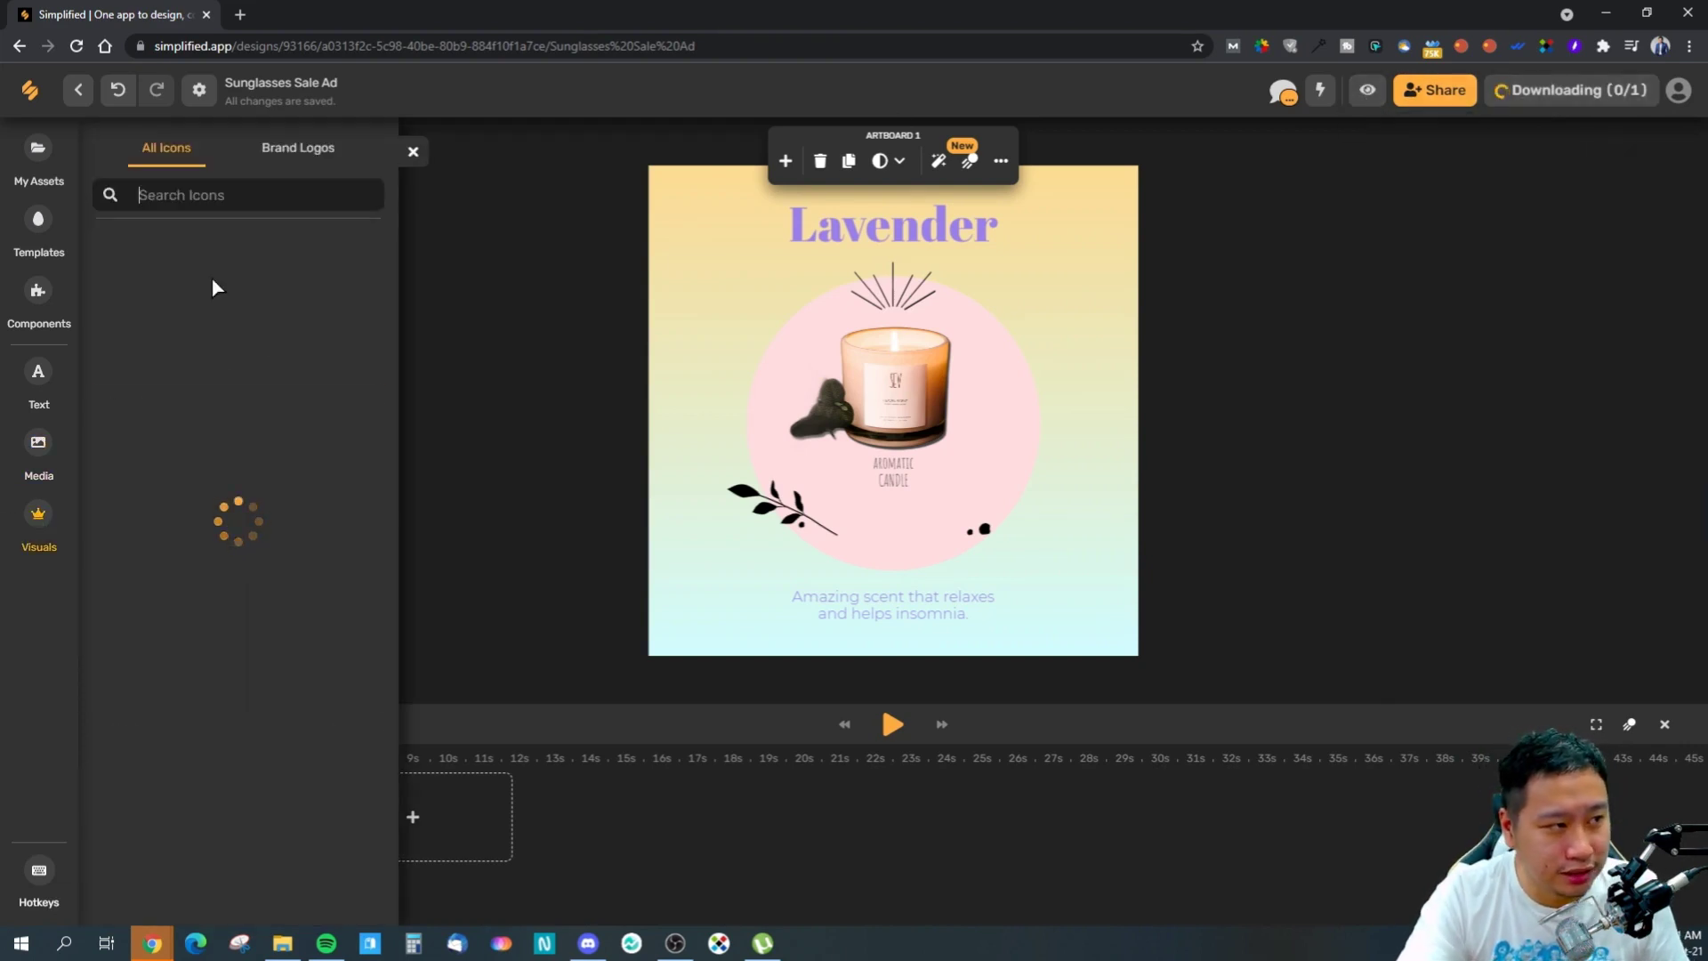
pyautogui.click(222, 351)
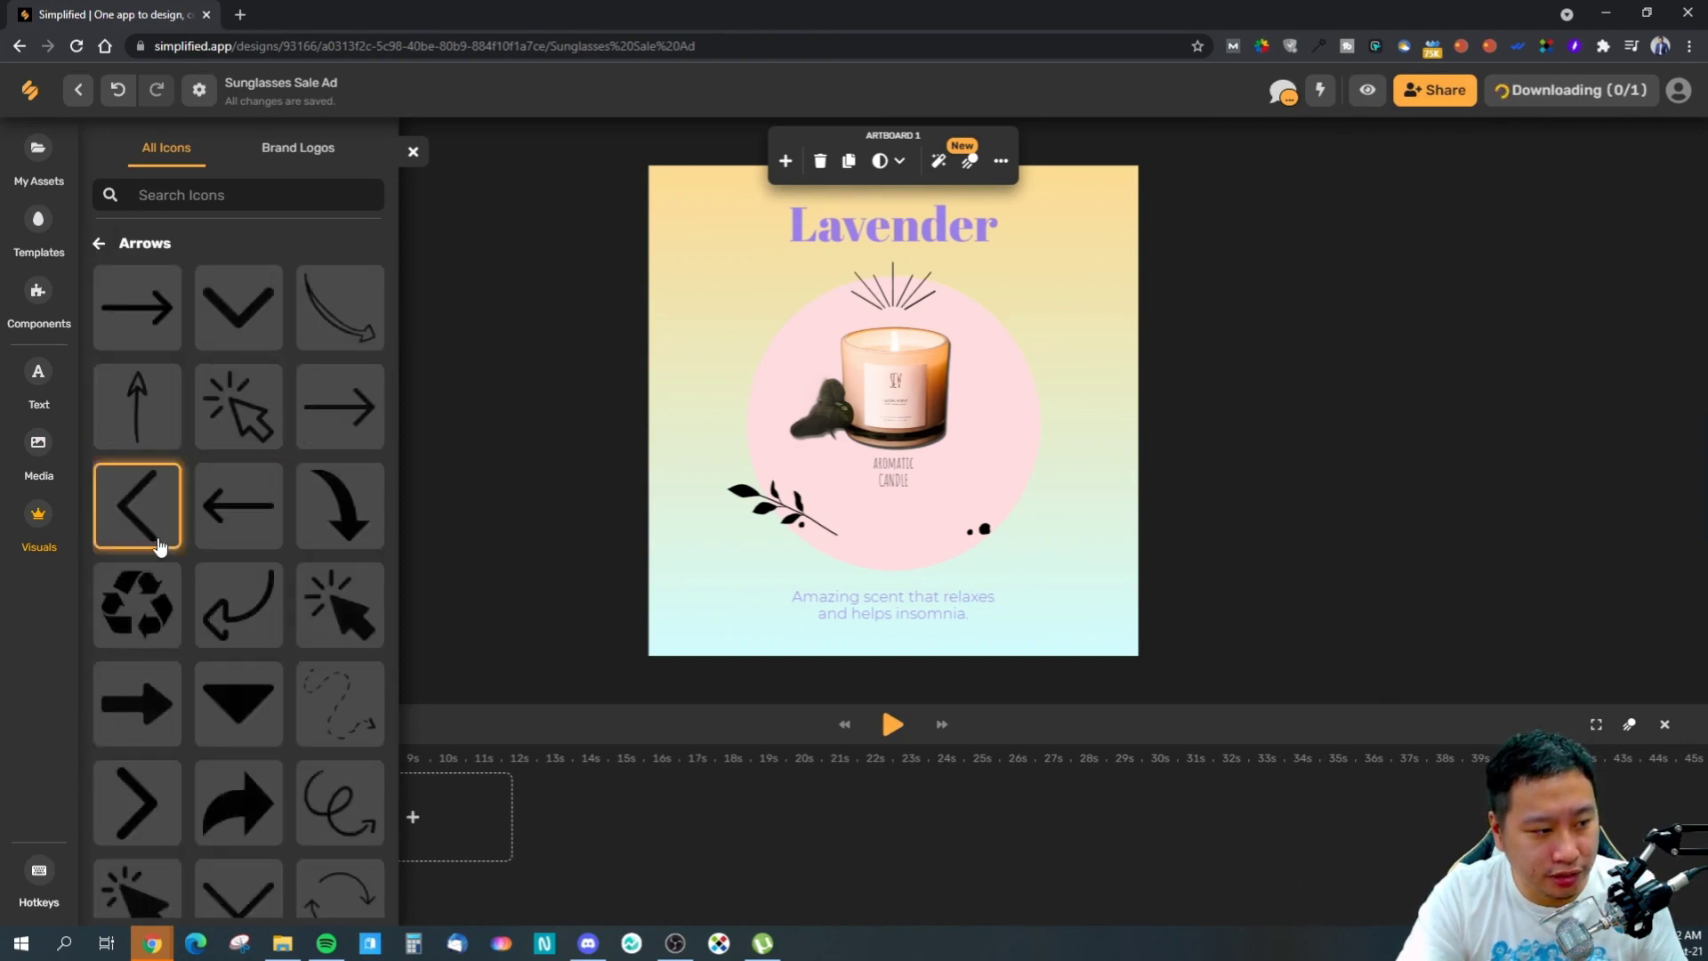
pyautogui.scroll(-8, 260, 597)
pyautogui.scroll(-10, 258, 595)
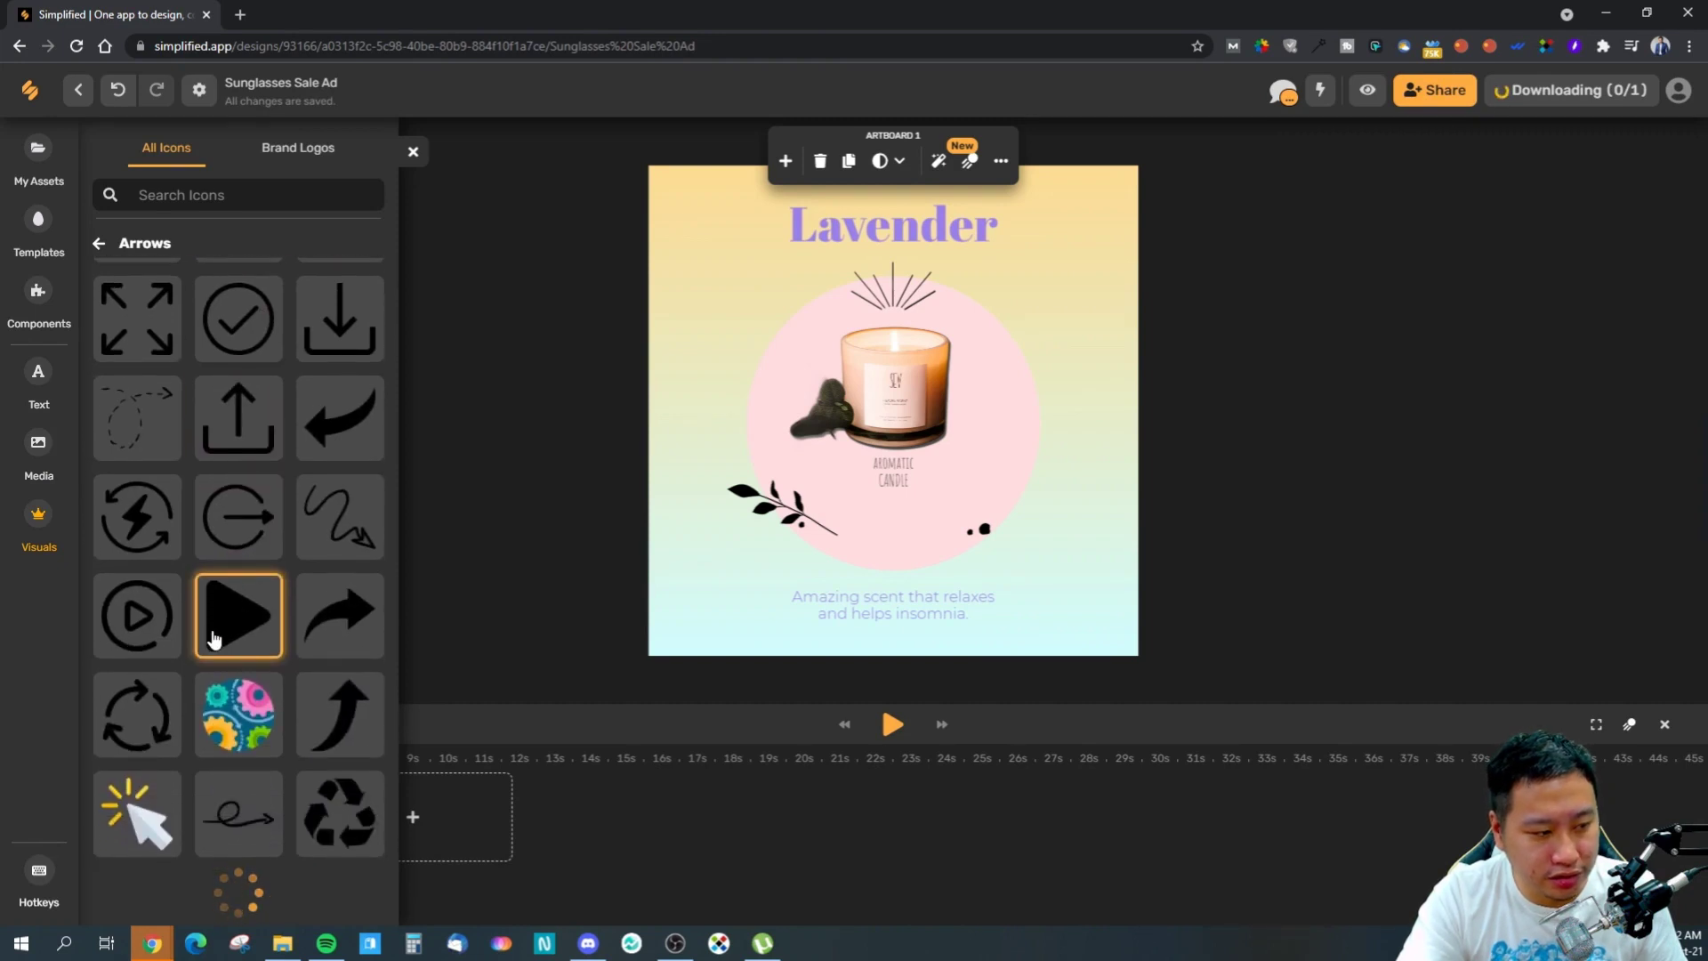
pyautogui.scroll(-8, 213, 637)
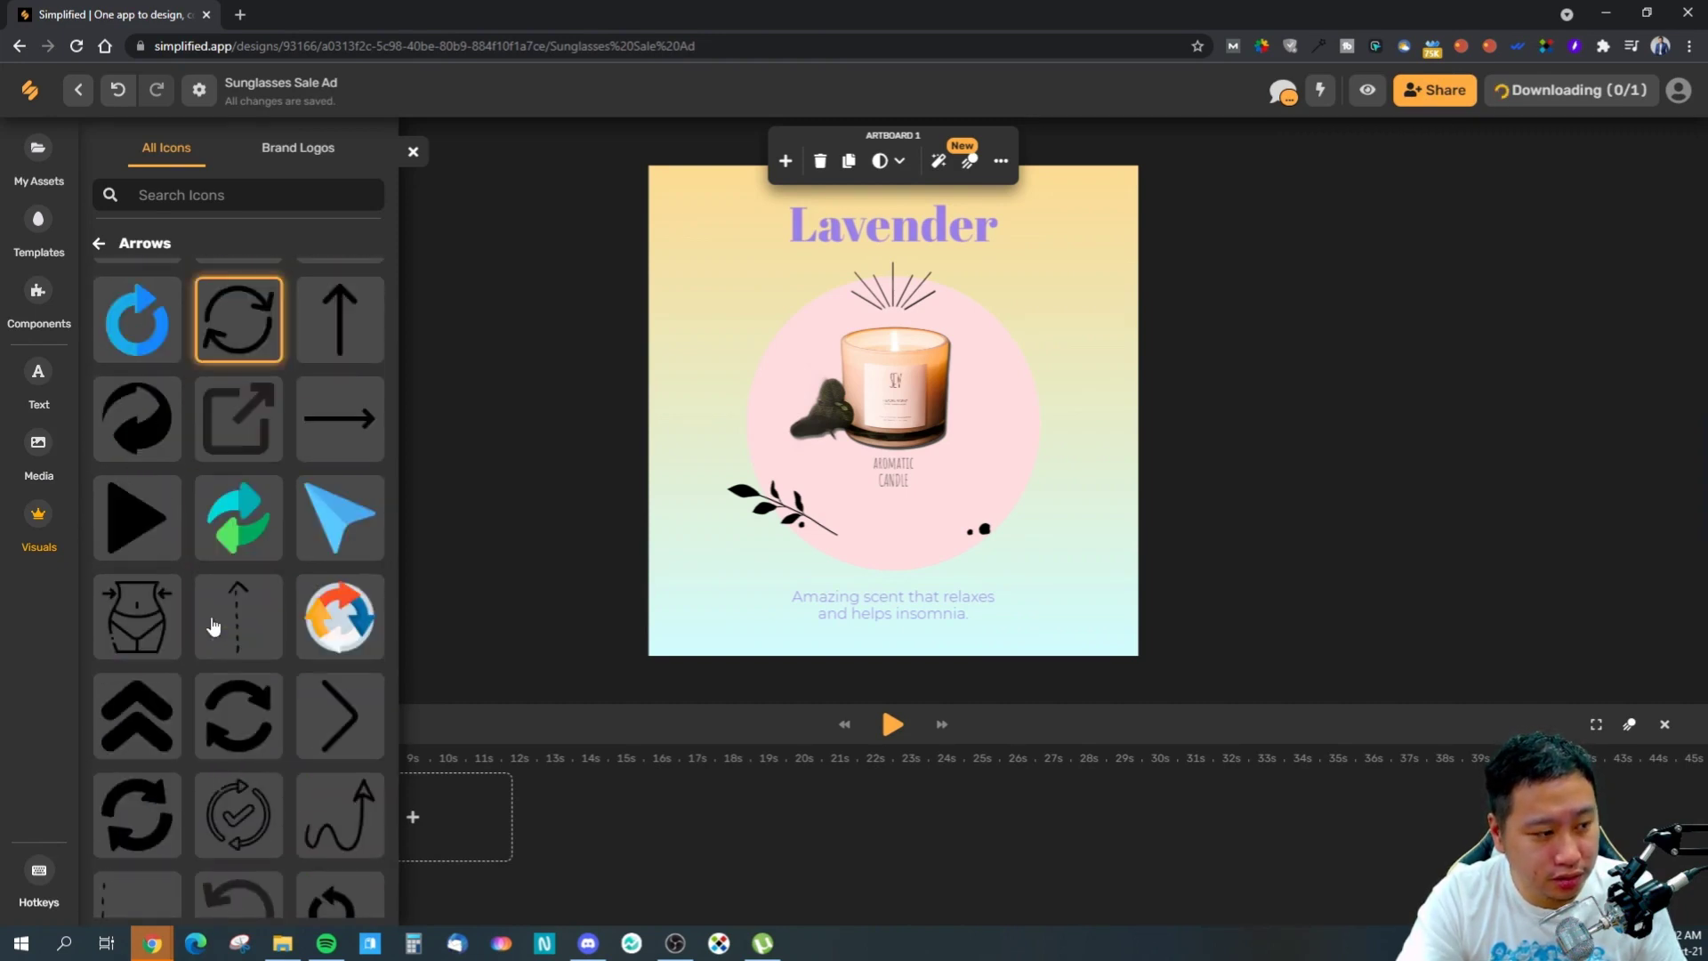
pyautogui.scroll(-10, 256, 641)
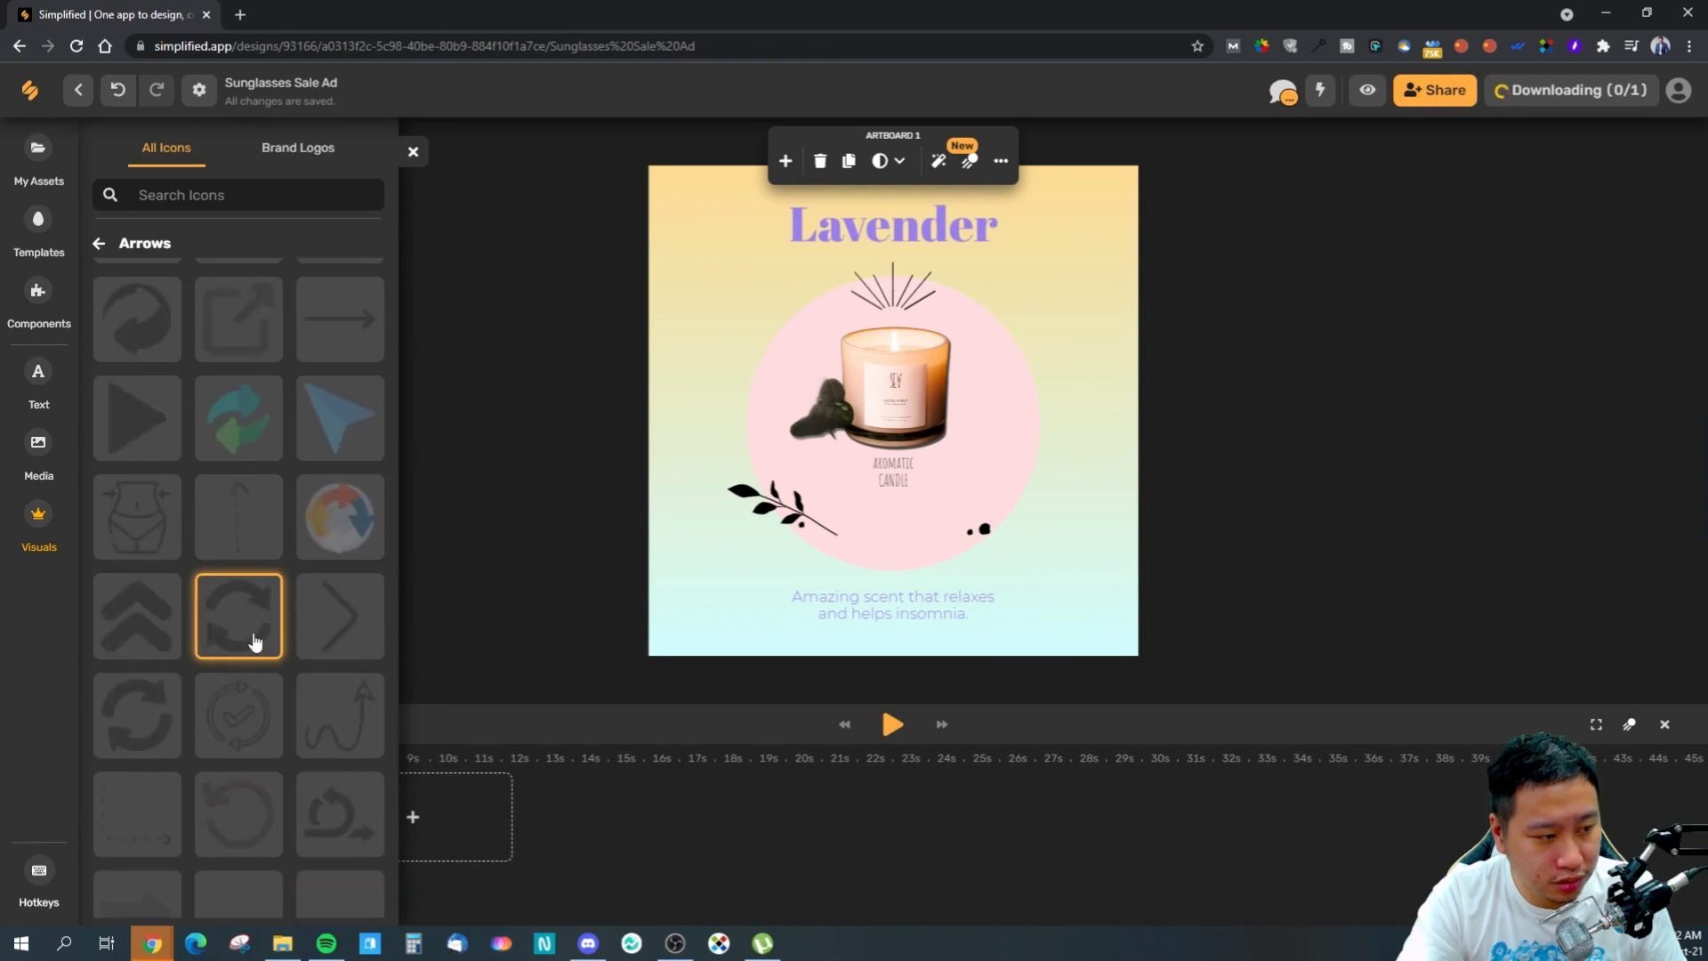
pyautogui.scroll(-1, 255, 640)
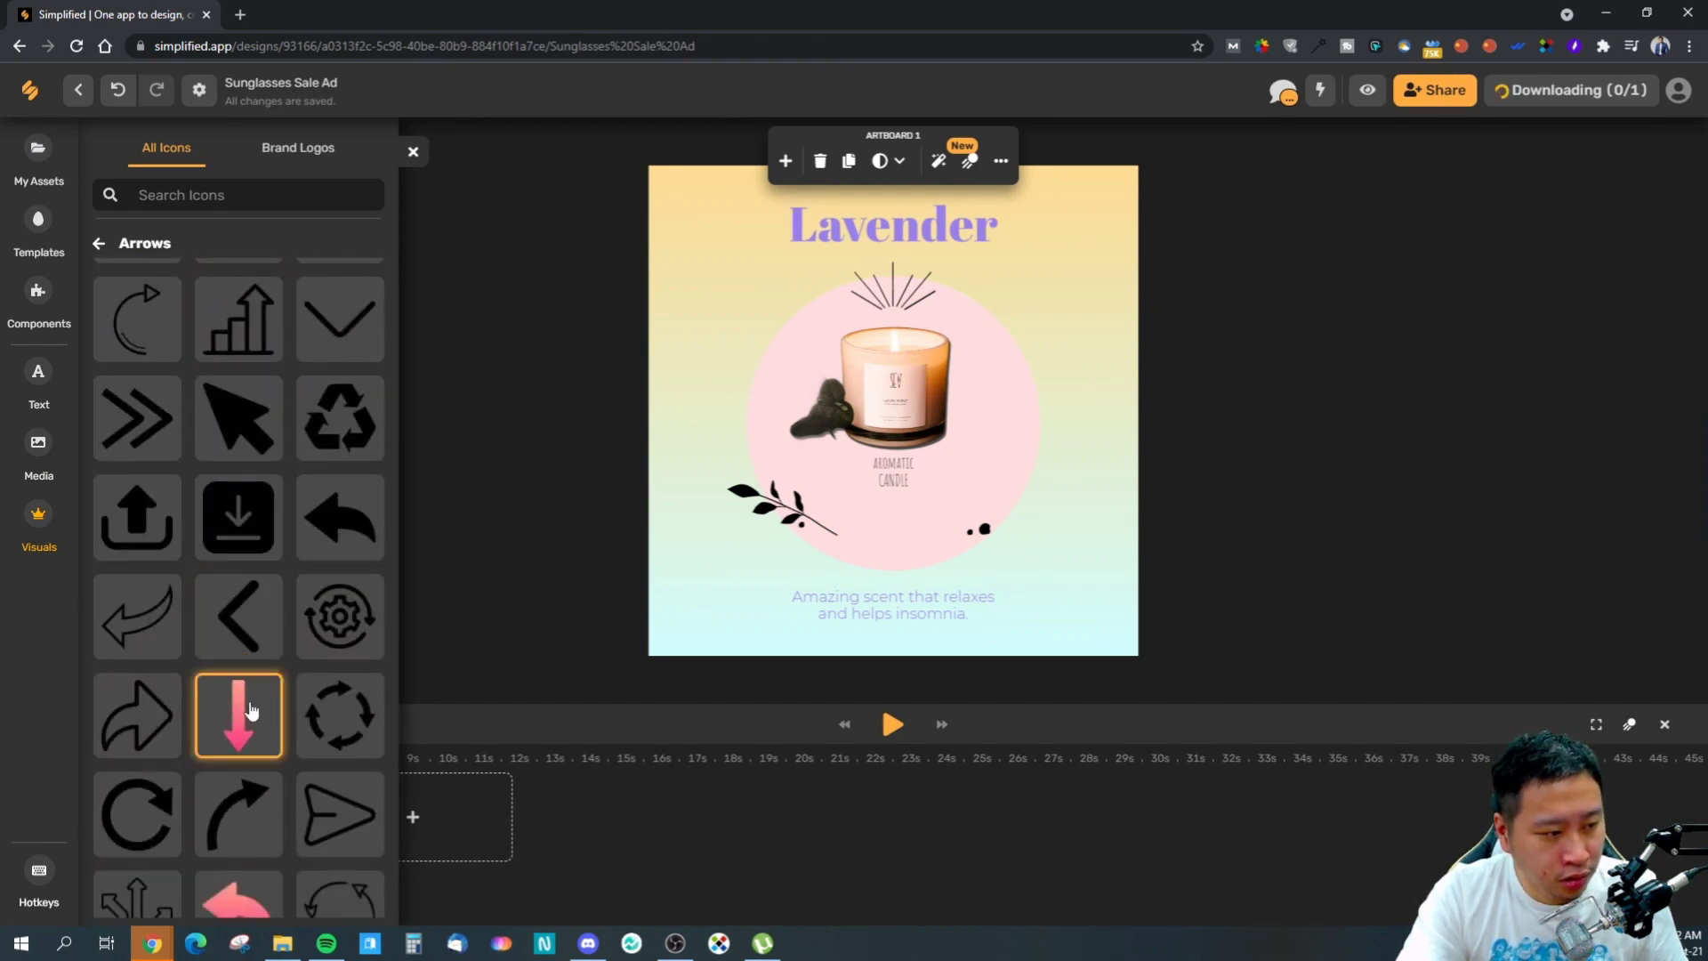
pyautogui.click(529, 546)
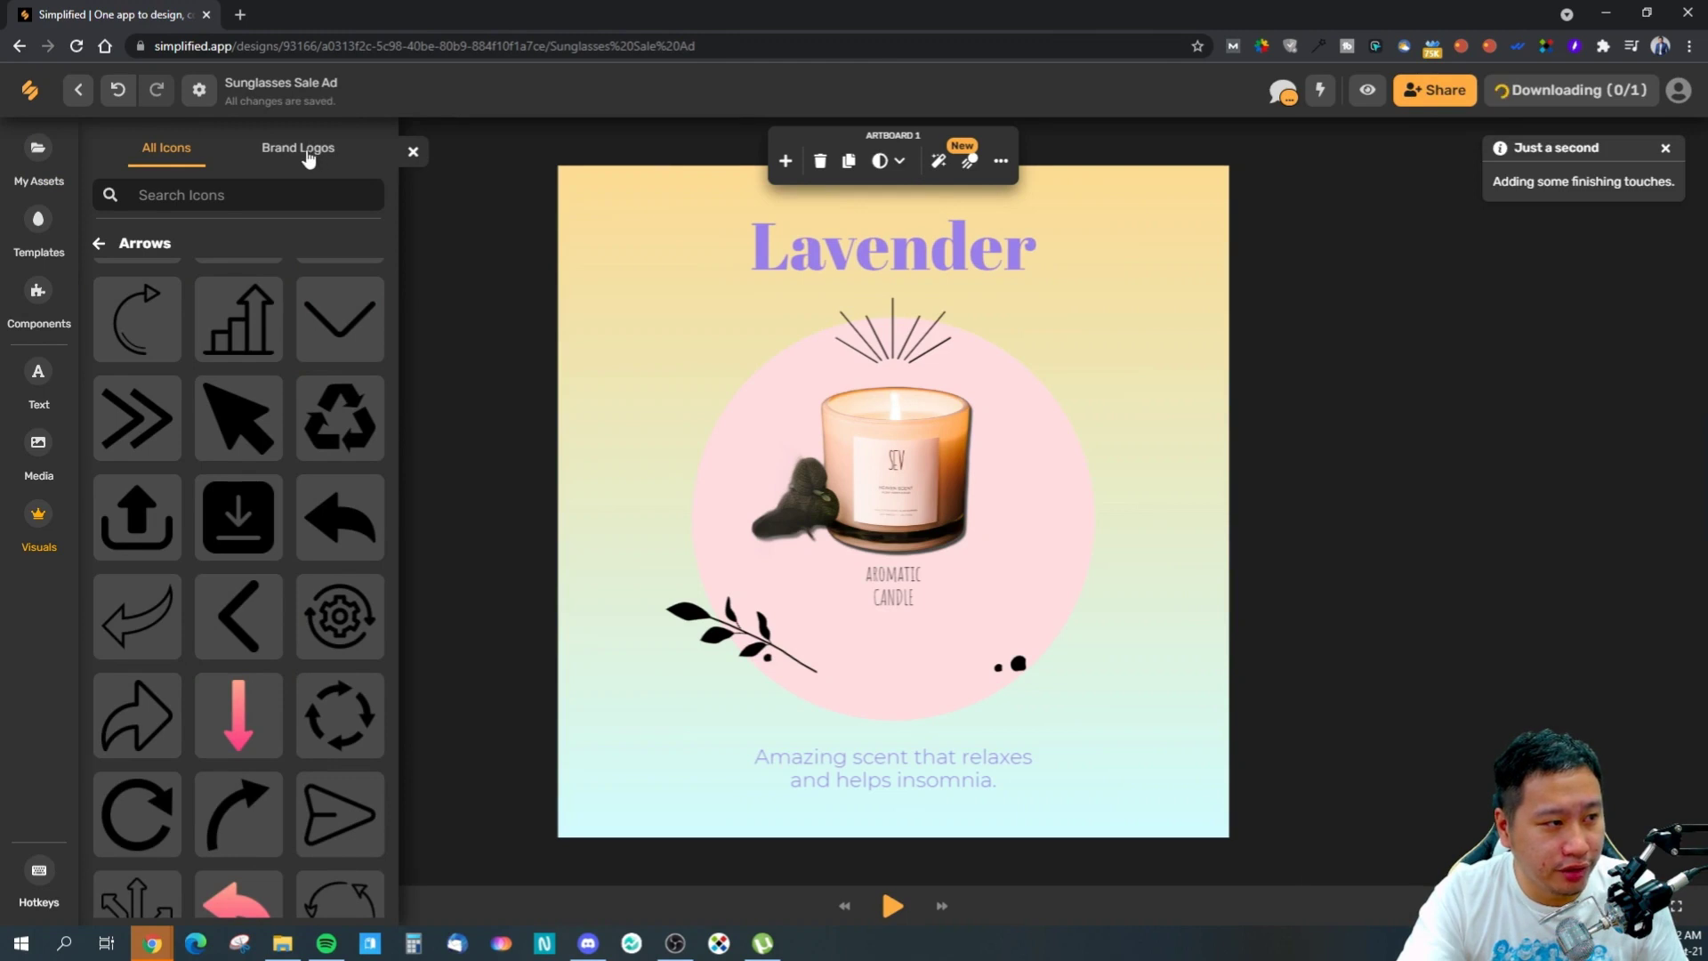
pyautogui.click(309, 157)
pyautogui.click(39, 454)
pyautogui.click(38, 382)
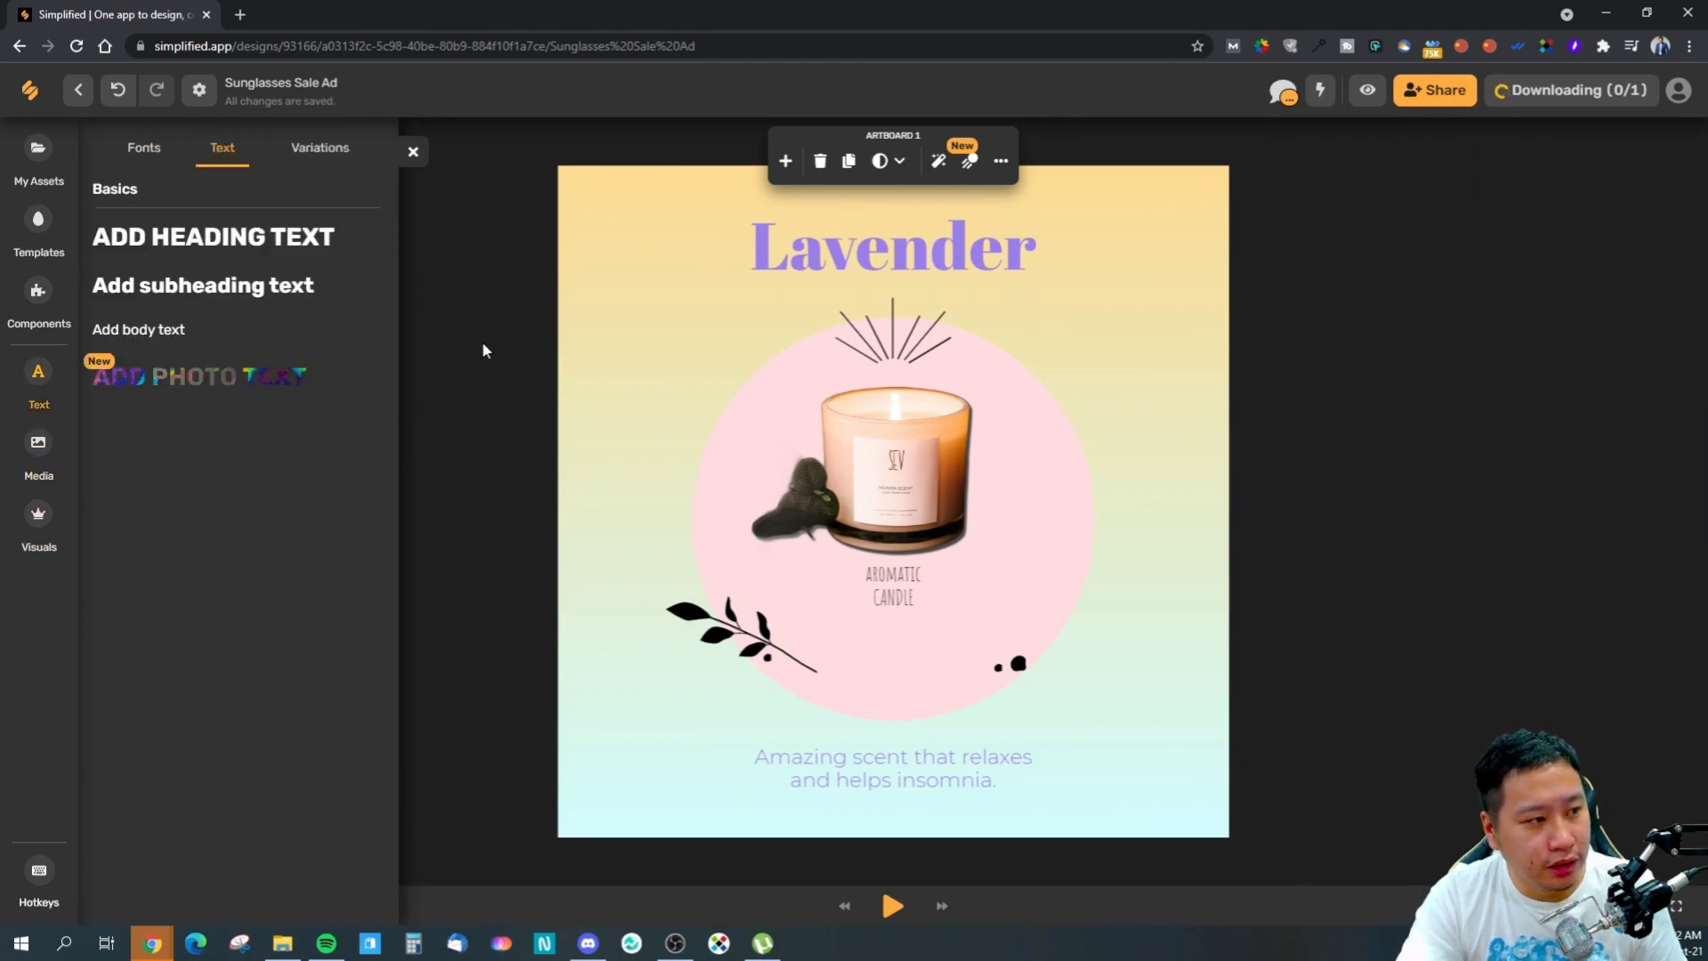
pyautogui.click(415, 154)
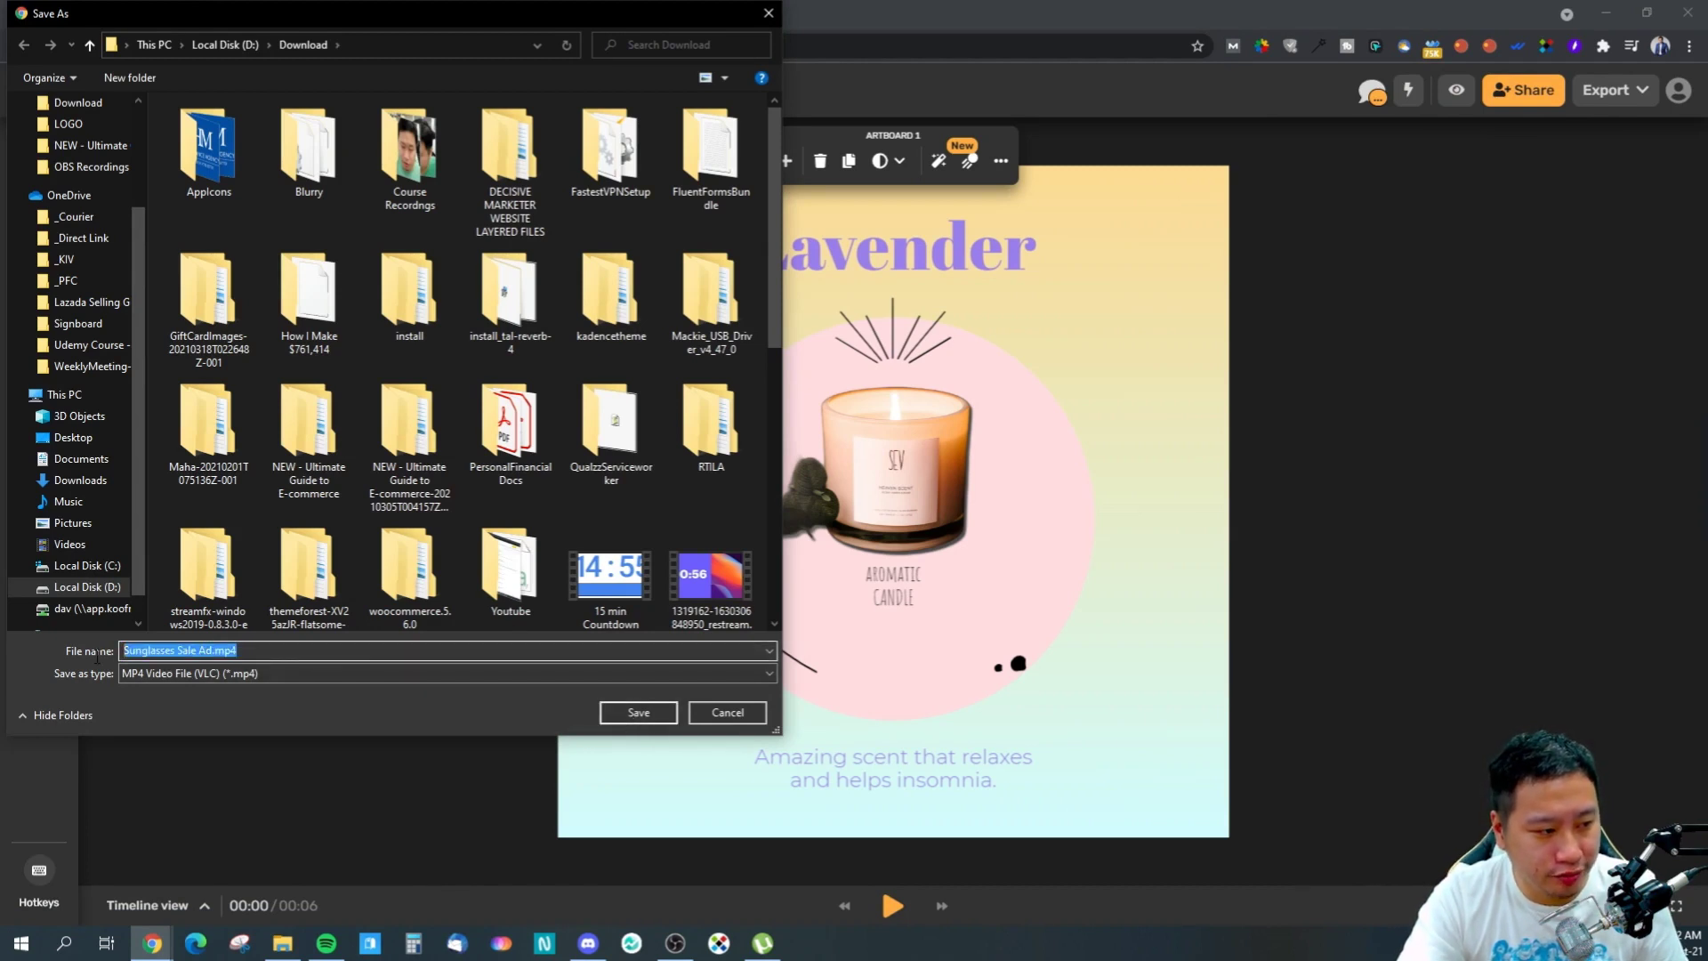
# - Save the rendered video in the Download folder as Sunglasses Sale Ad.mp4, keeping the MP4 video file type
pyautogui.click(234, 673)
pyautogui.click(233, 681)
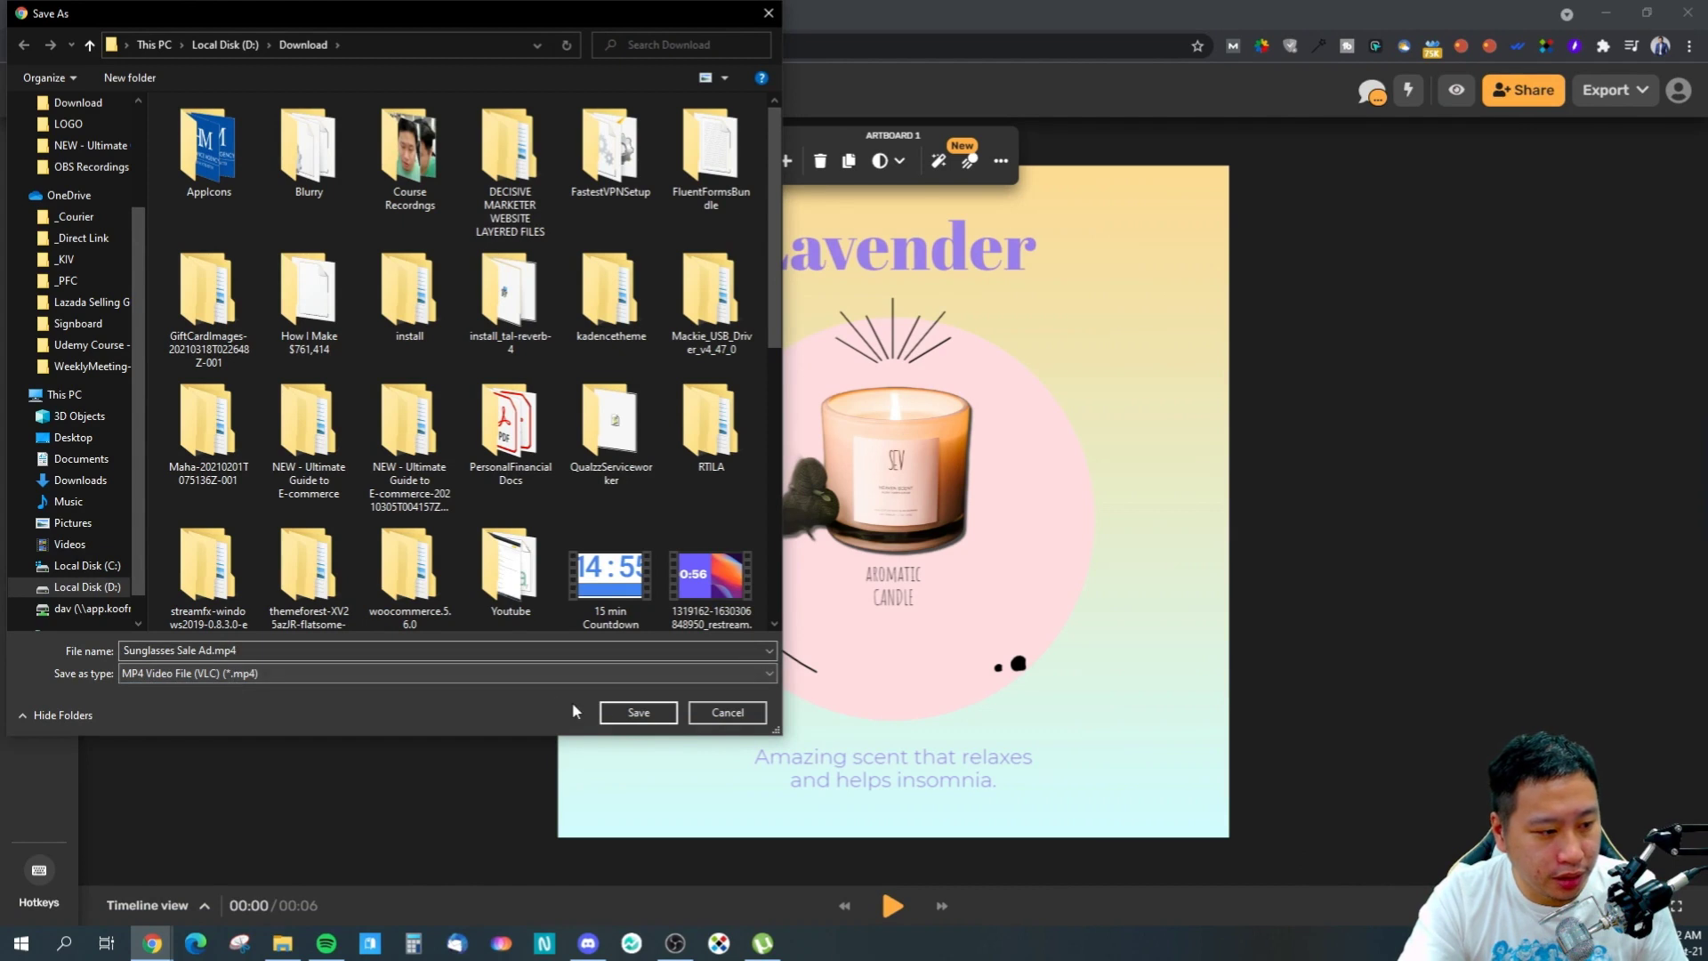
pyautogui.click(638, 711)
# - Locate the downloaded video in its folder and examine the video and audio details in its file properties
pyautogui.click(200, 900)
pyautogui.click(201, 847)
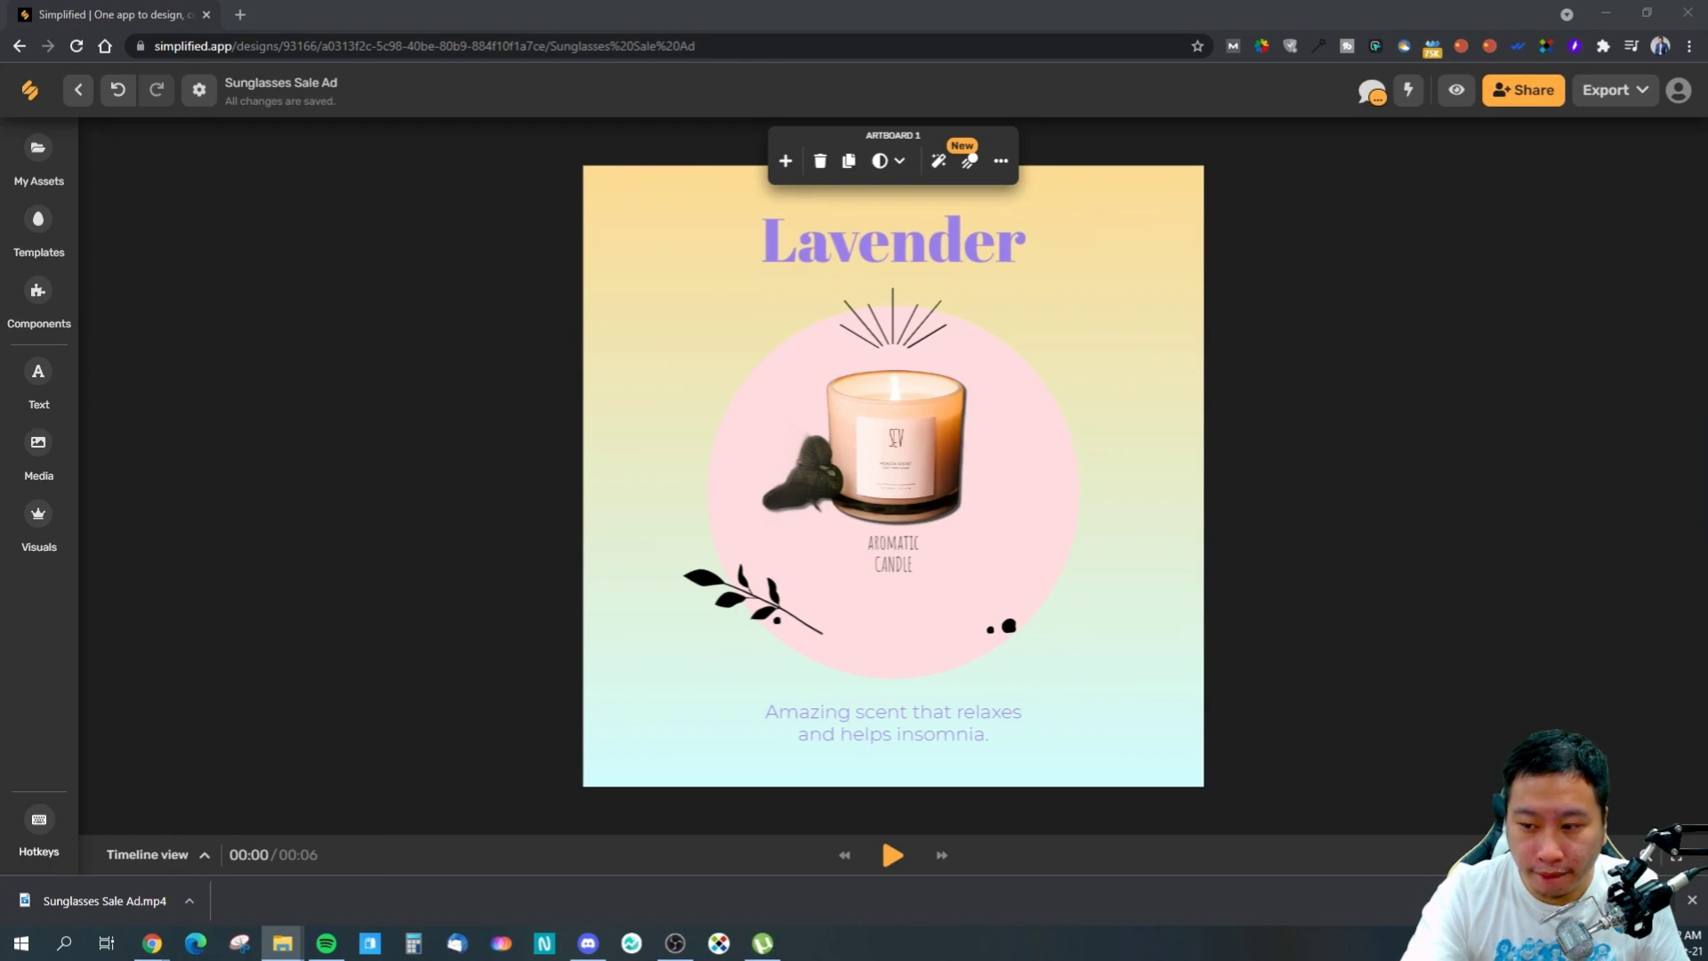
pyautogui.moveTo(1086, 300); pyautogui.dragTo(906, 288)
pyautogui.click(931, 316)
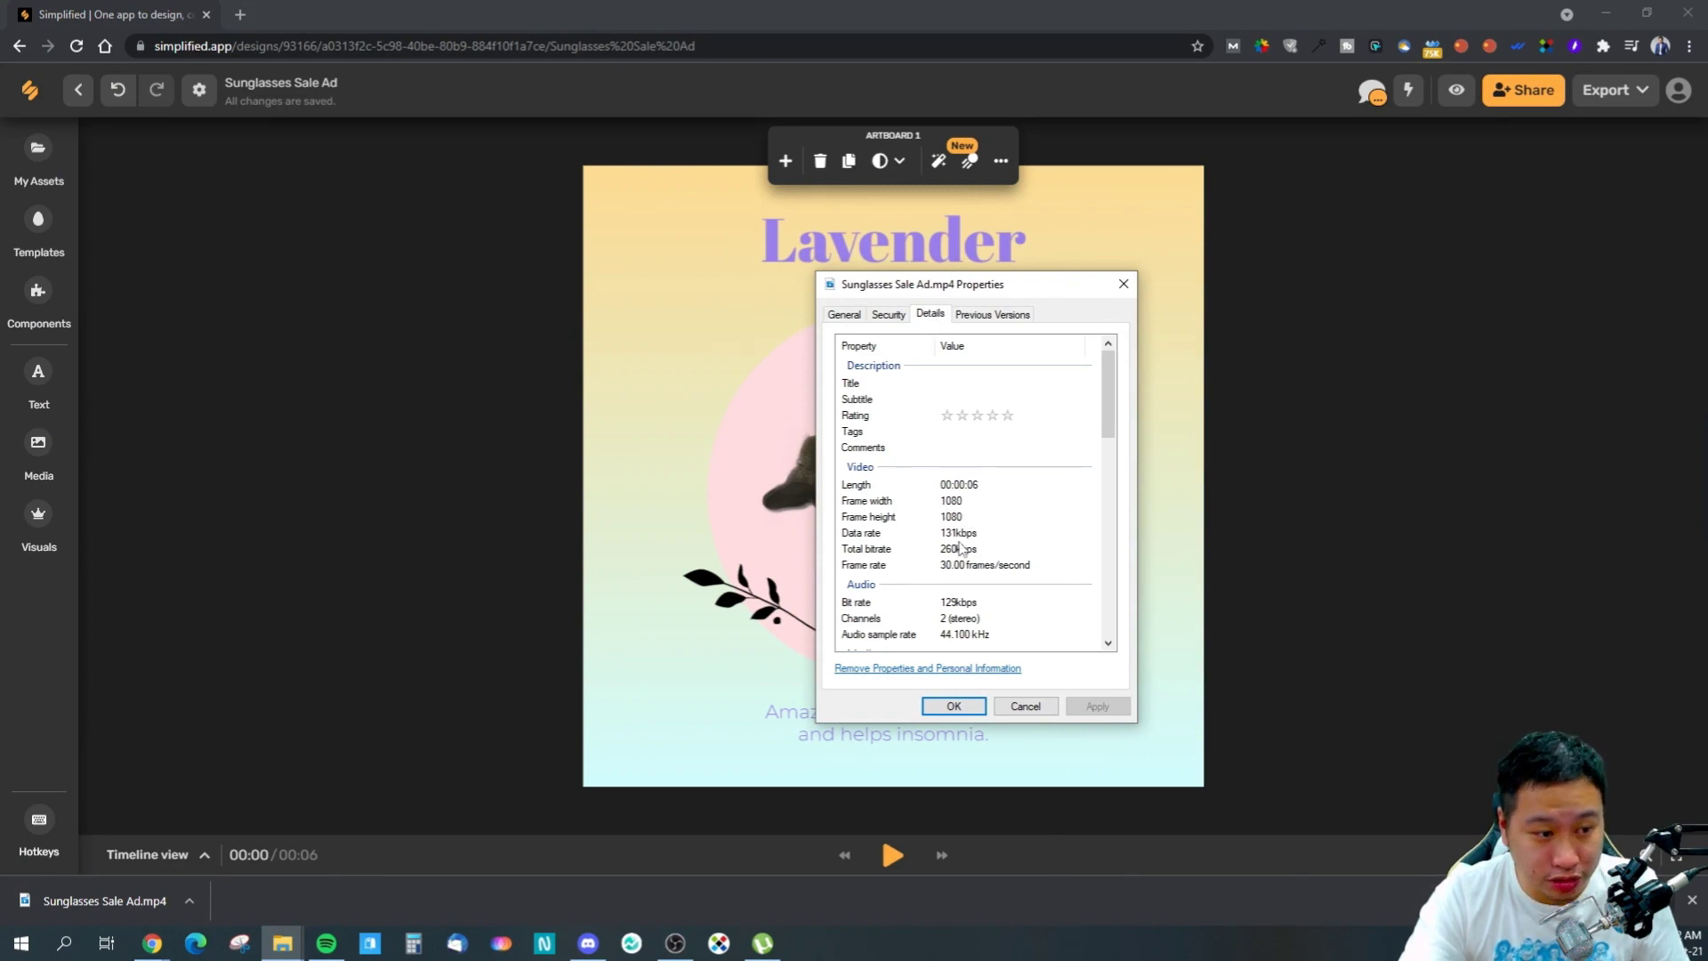
pyautogui.scroll(-3, 969, 534)
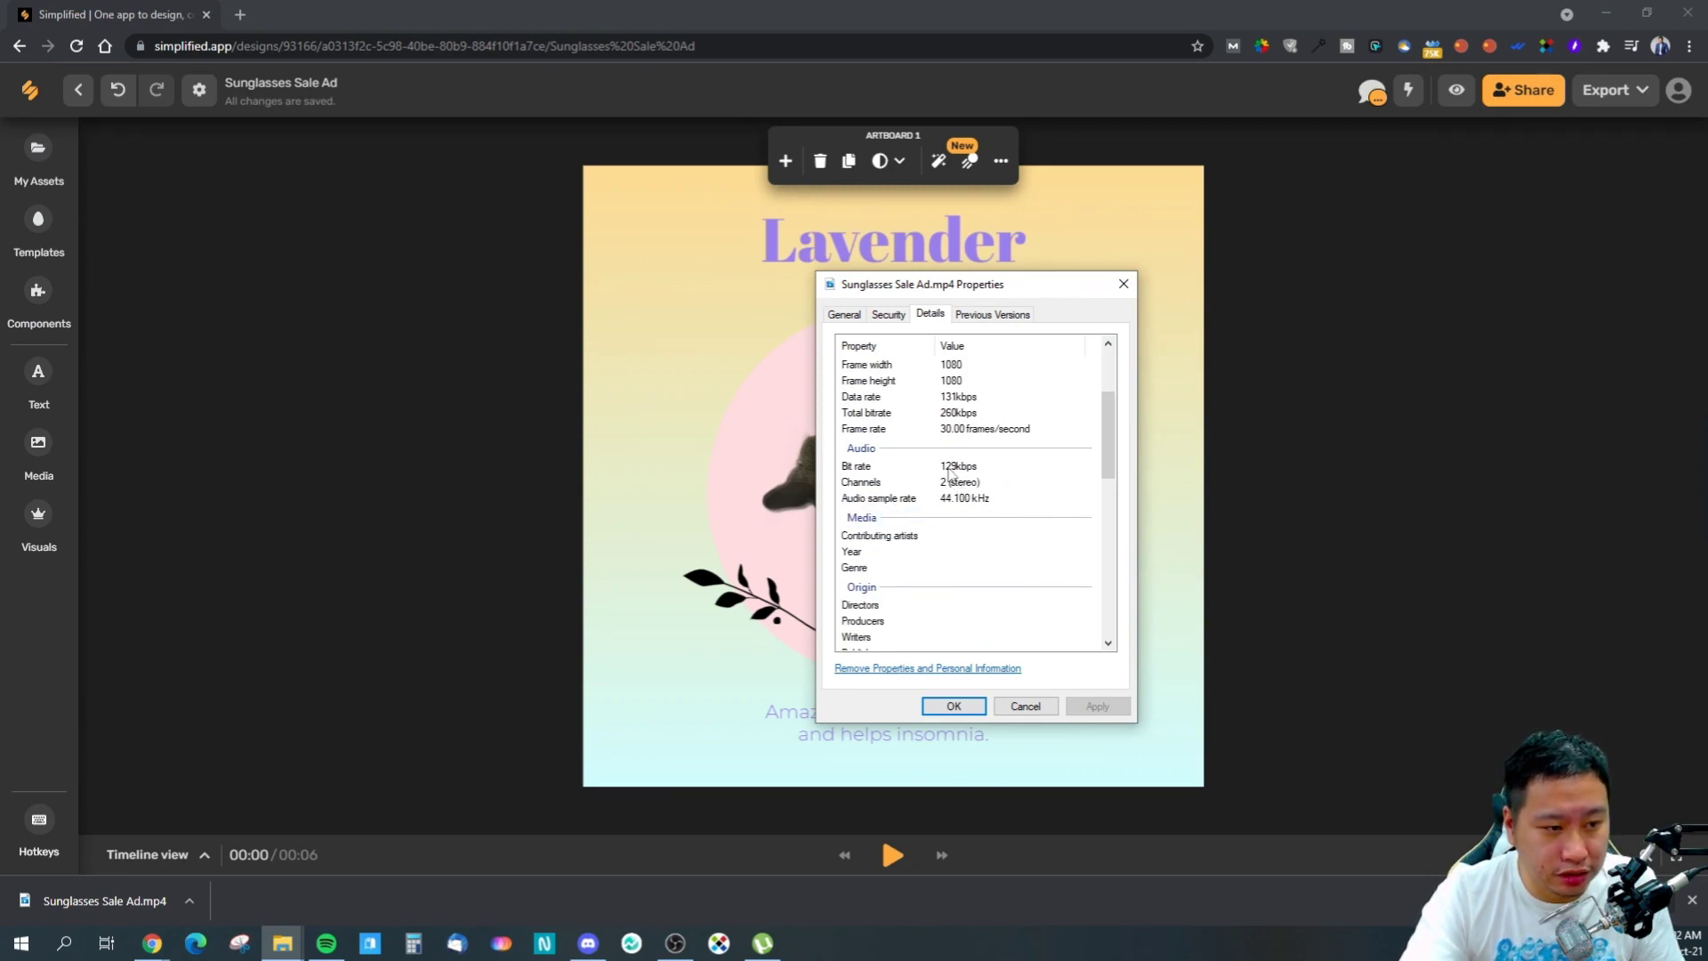
pyautogui.scroll(3, 934, 491)
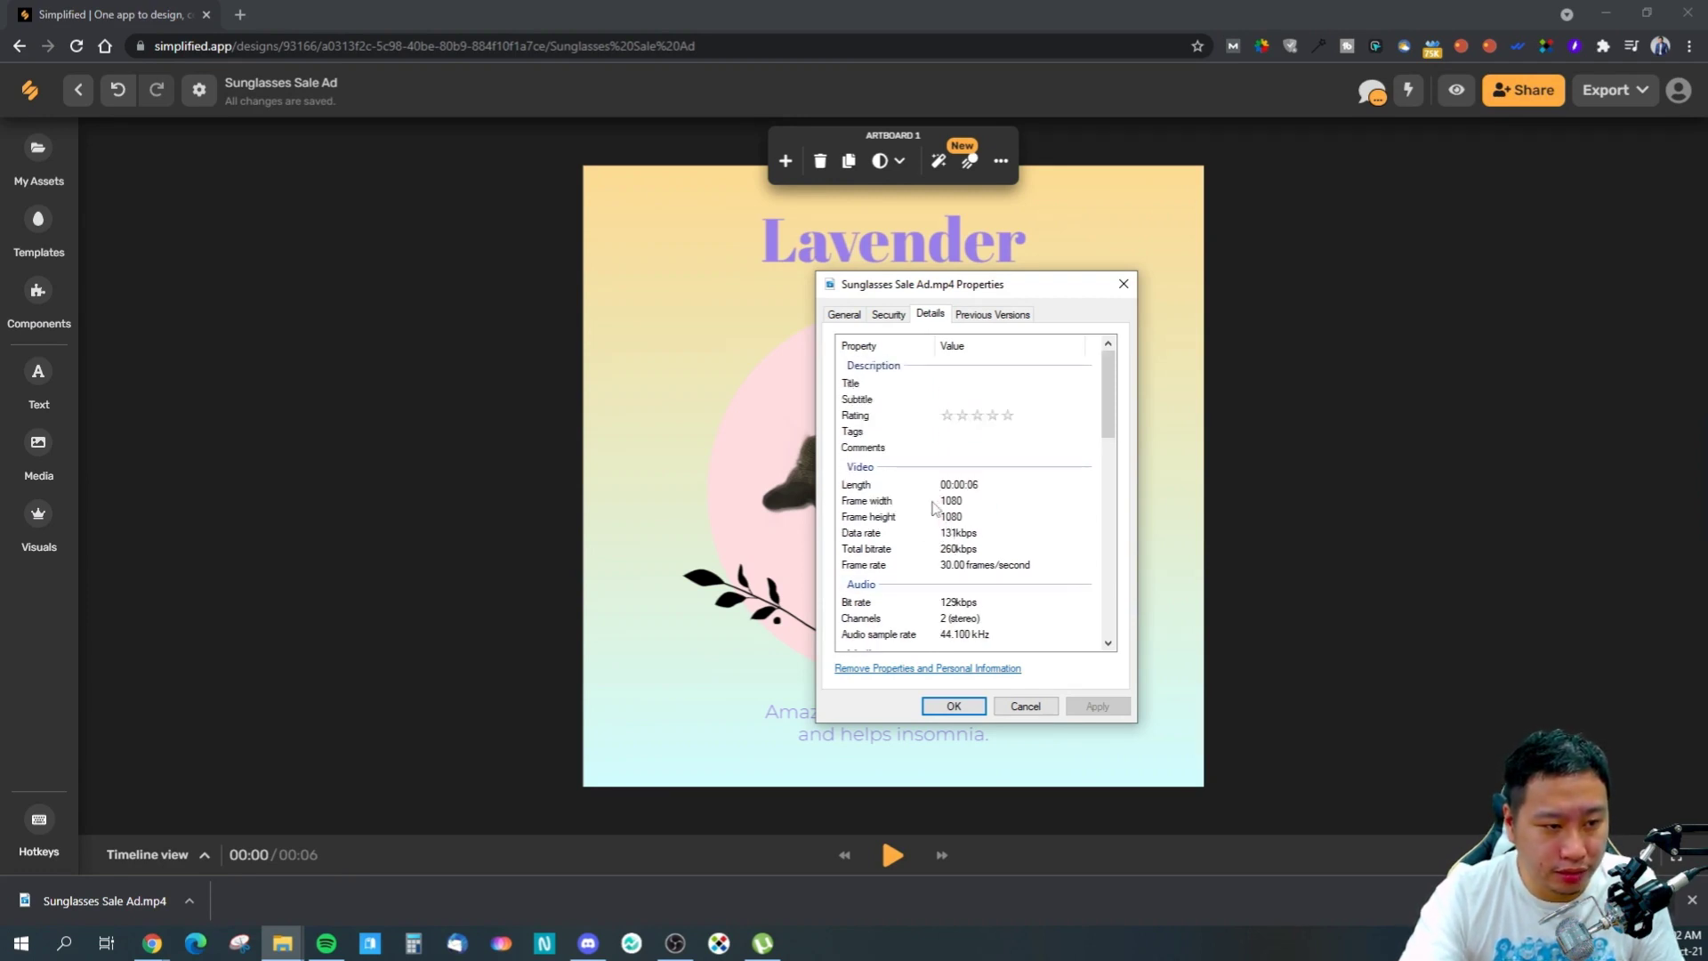
pyautogui.click(1036, 706)
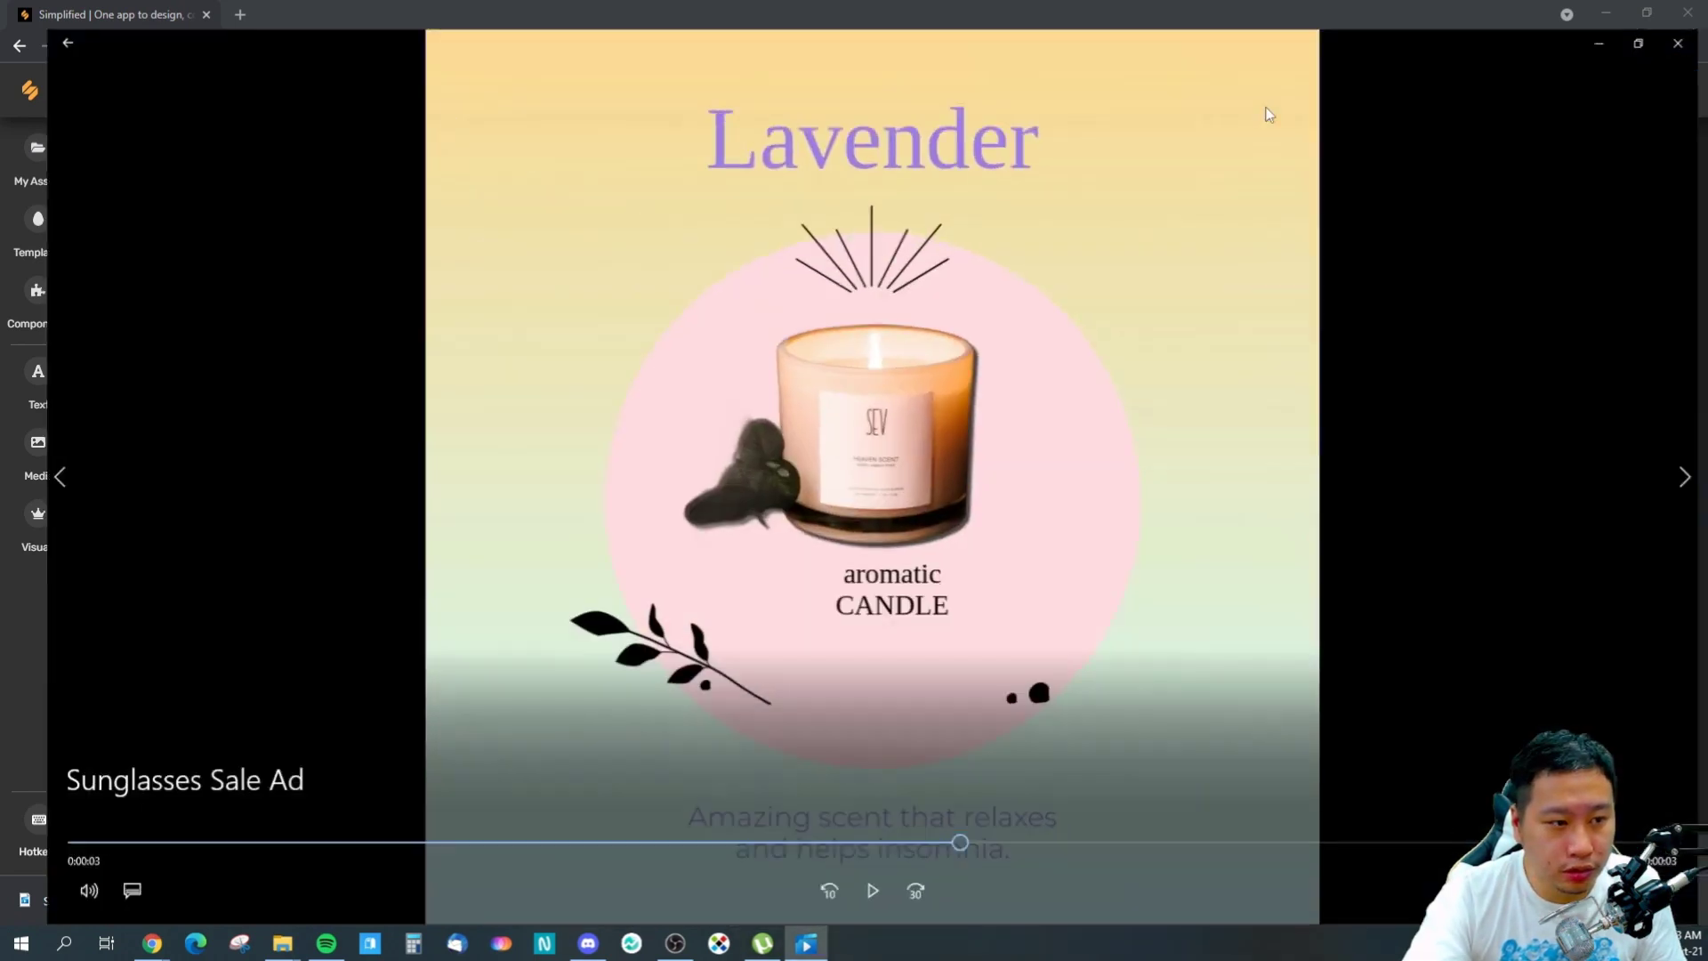
# - Replay the exported video from near its beginning, check the playback volume, and close the video player
pyautogui.moveTo(944, 840); pyautogui.dragTo(360, 841)
pyautogui.click(854, 892)
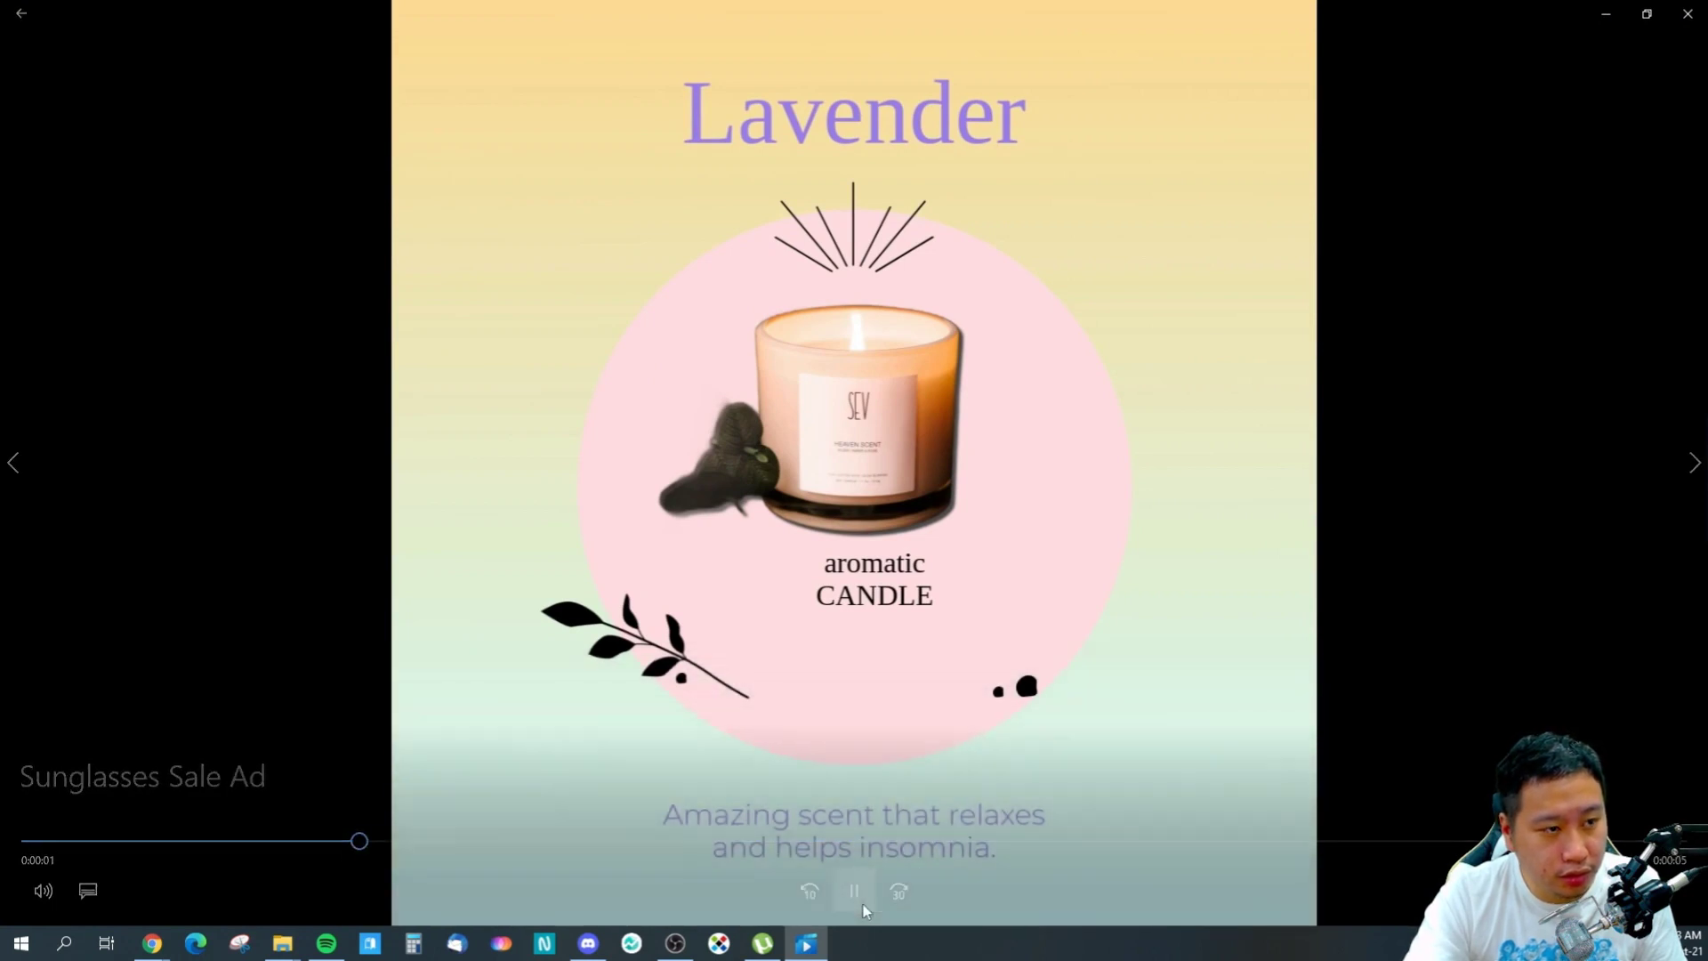
pyautogui.press('space')
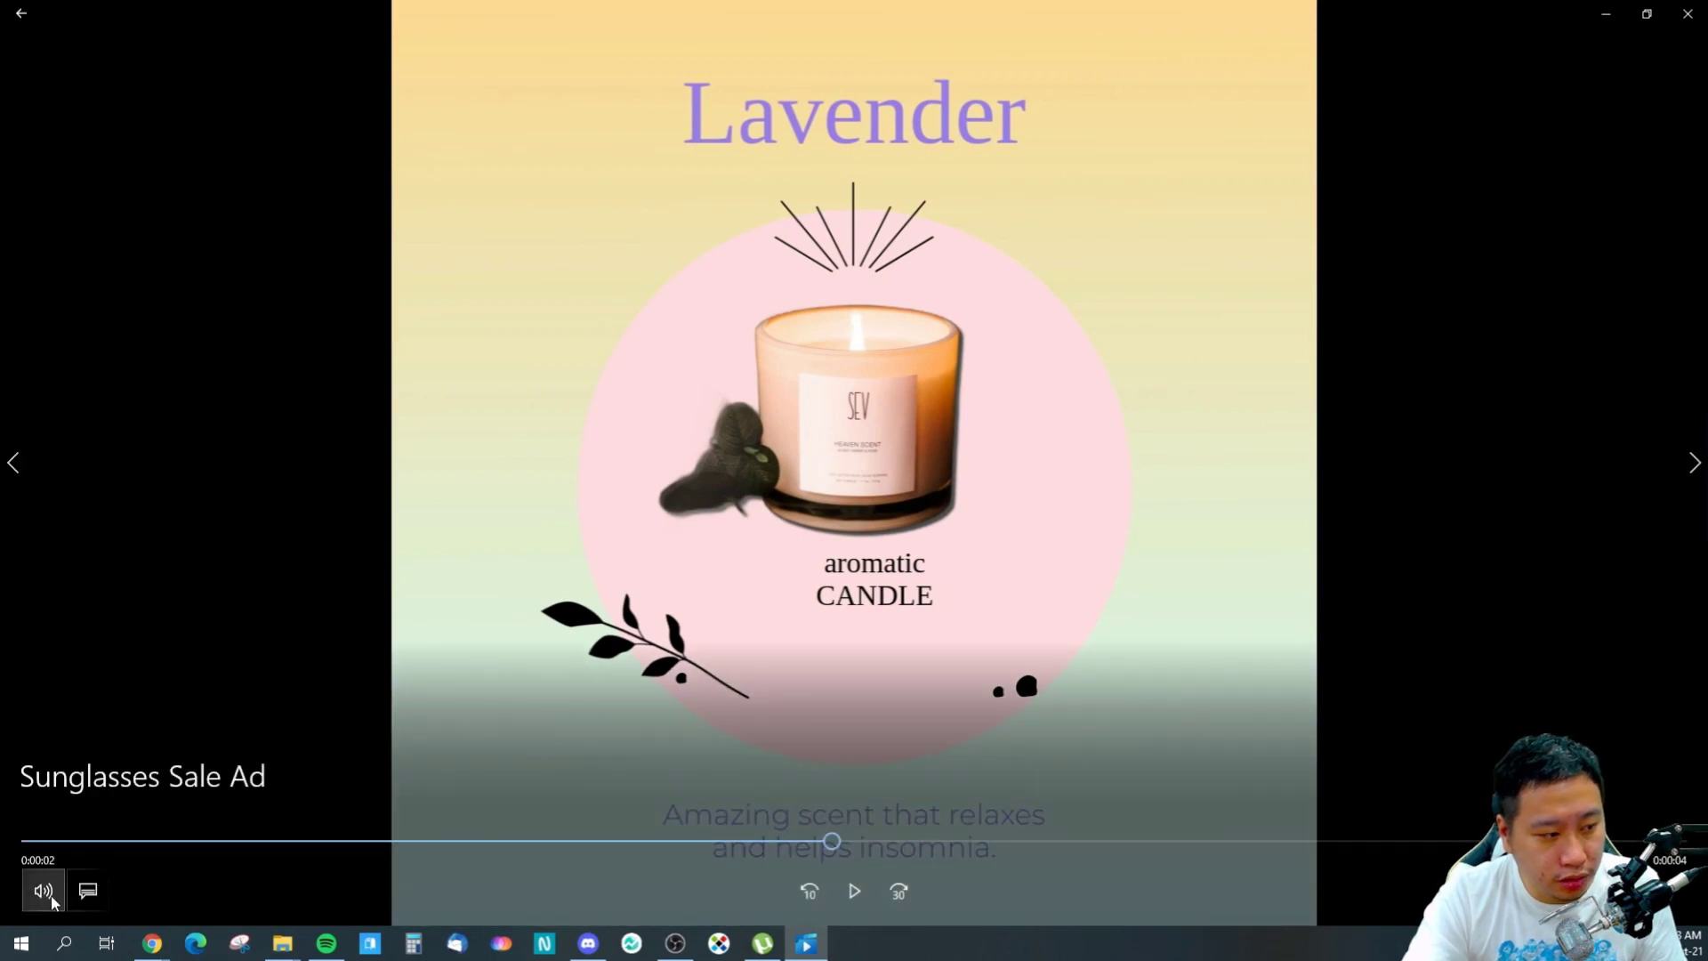
pyautogui.click(45, 891)
pyautogui.click(854, 891)
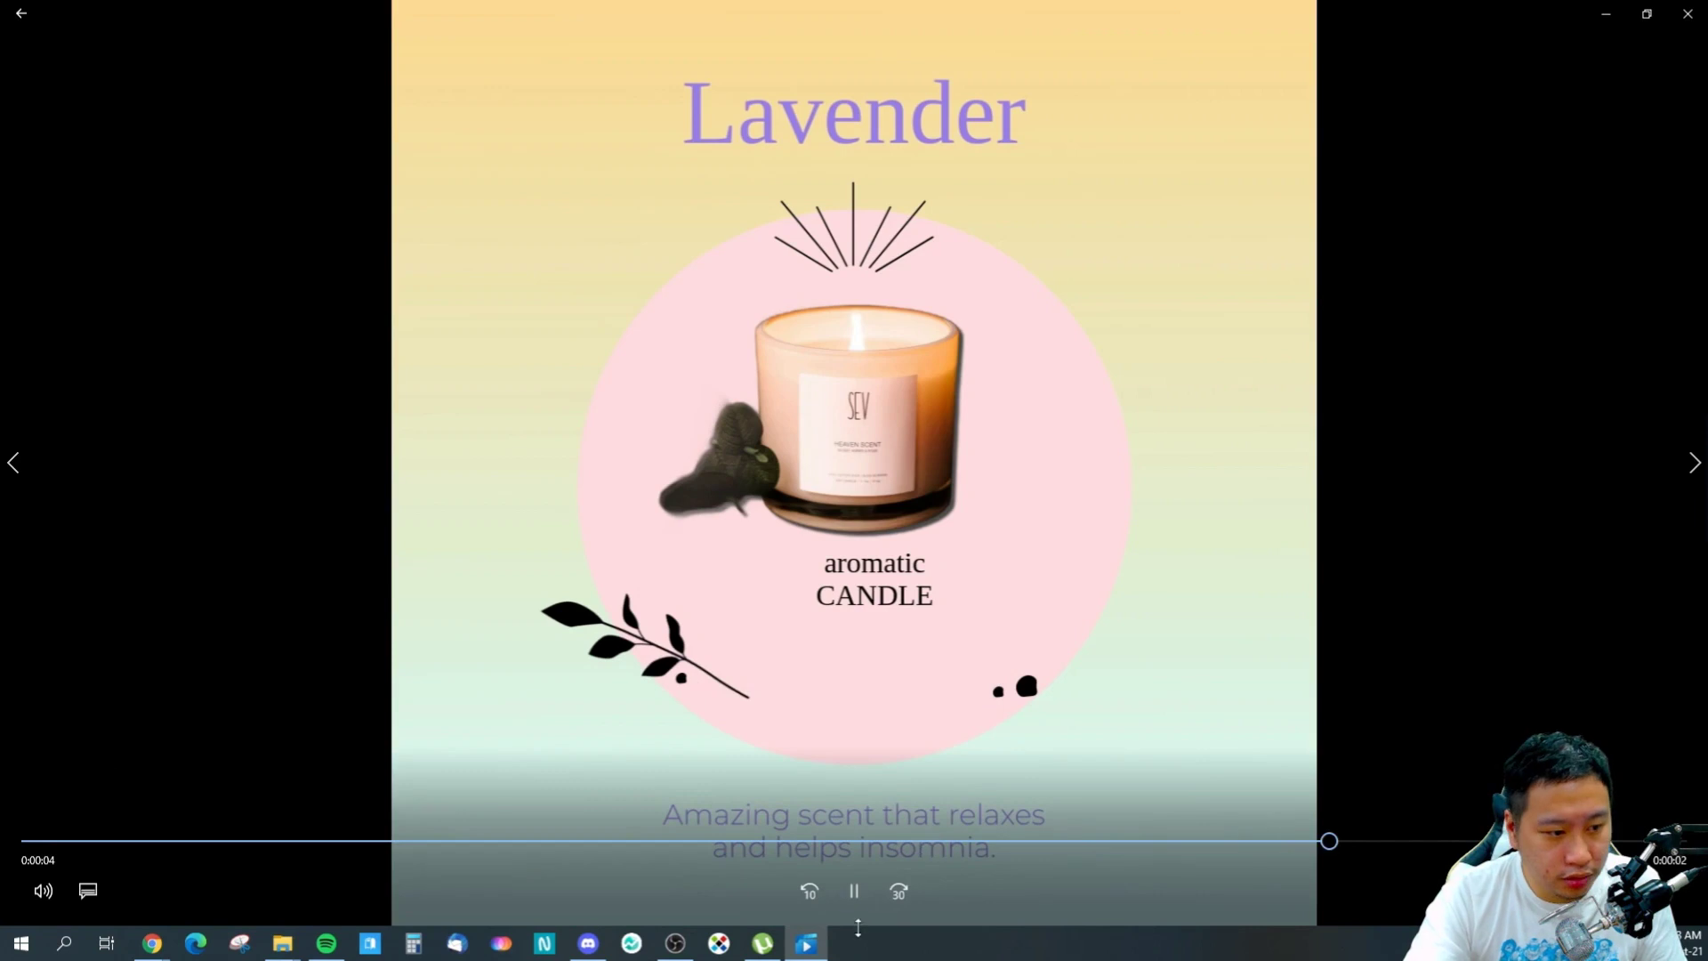
pyautogui.click(856, 898)
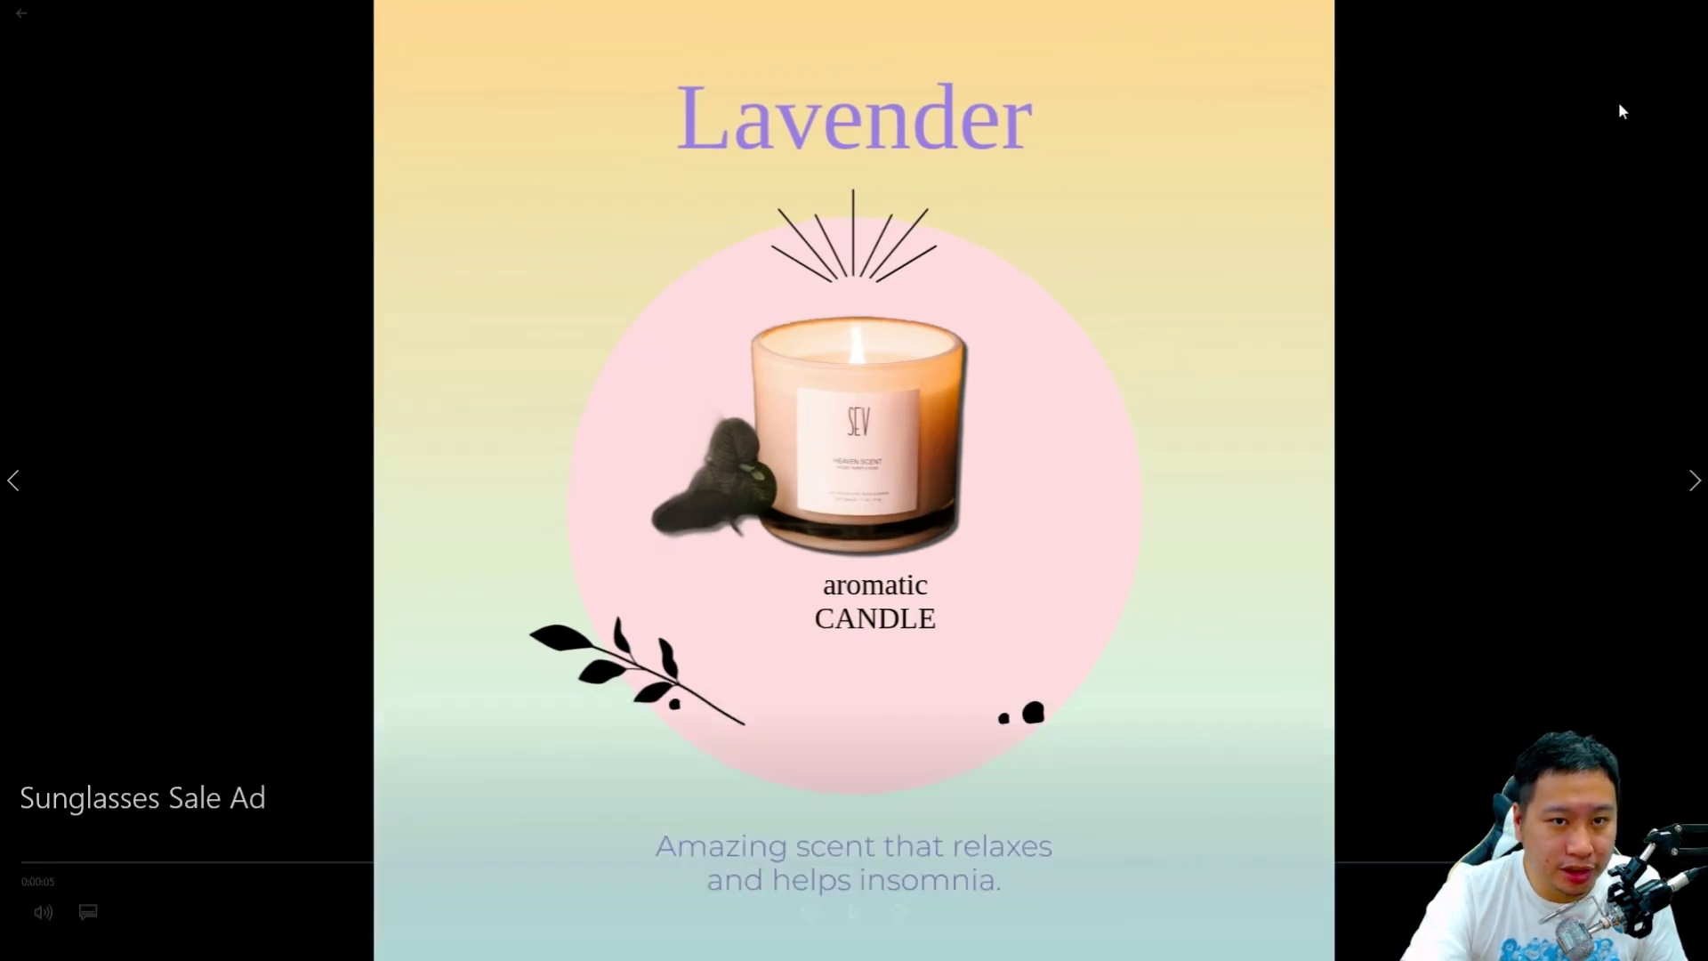
pyautogui.click(1687, 13)
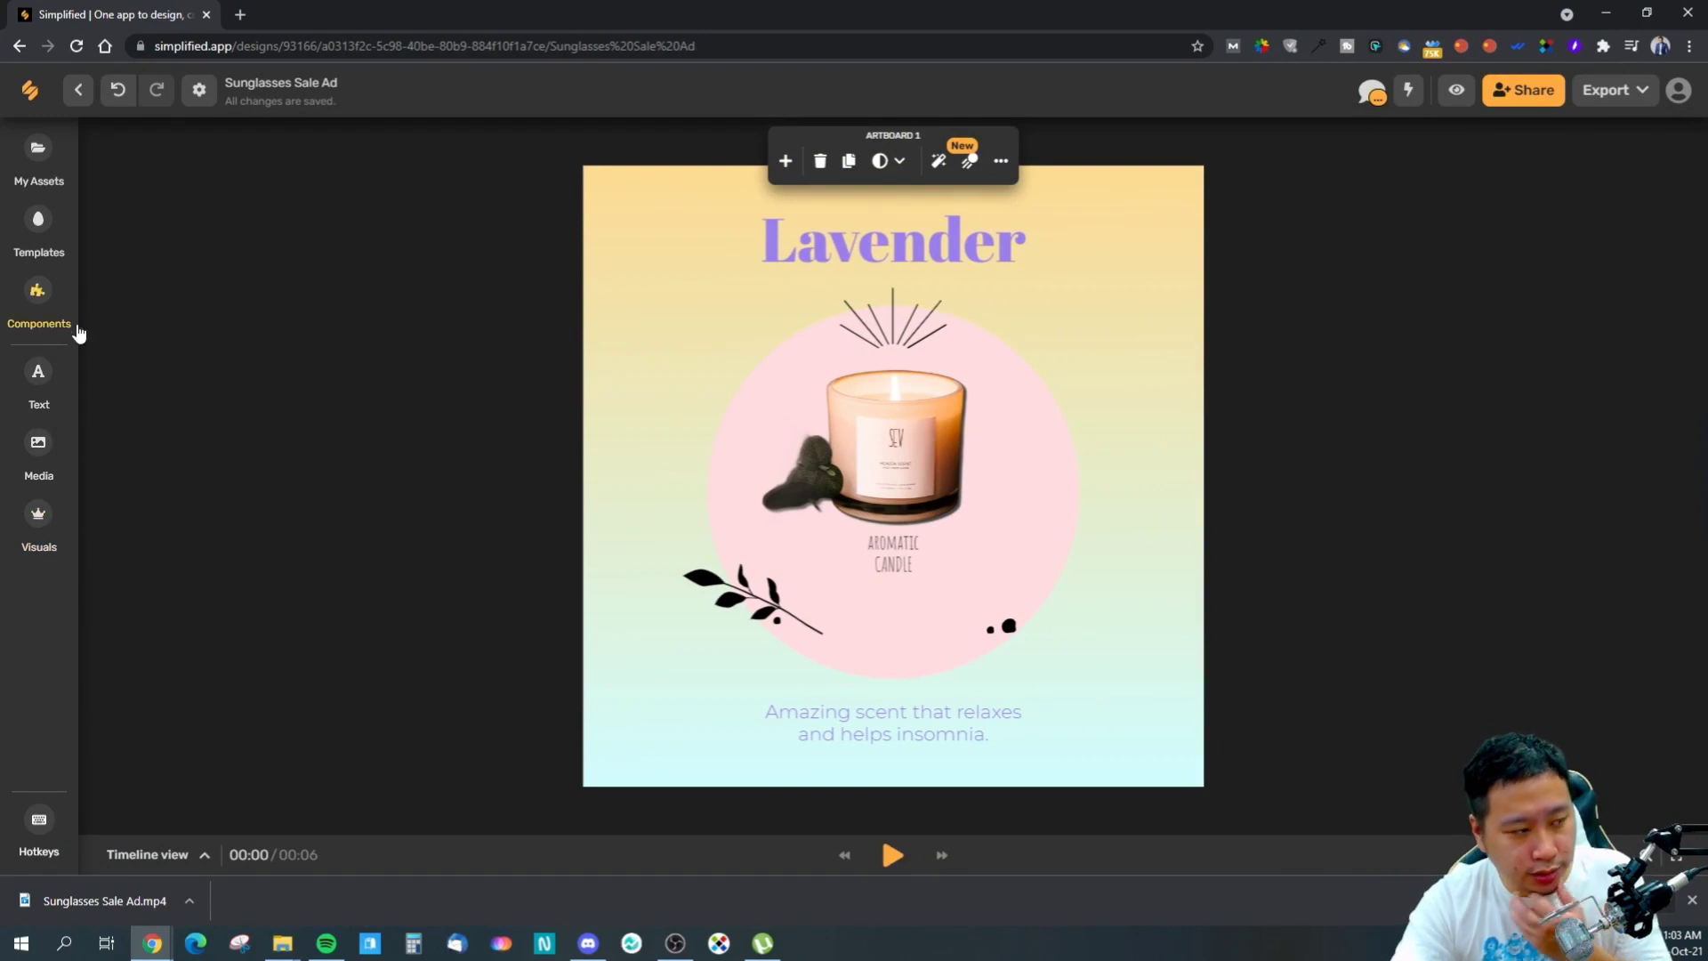
# - View the tracks in the Angry category of the audio library, leaving the design's music as it is
pyautogui.click(51, 449)
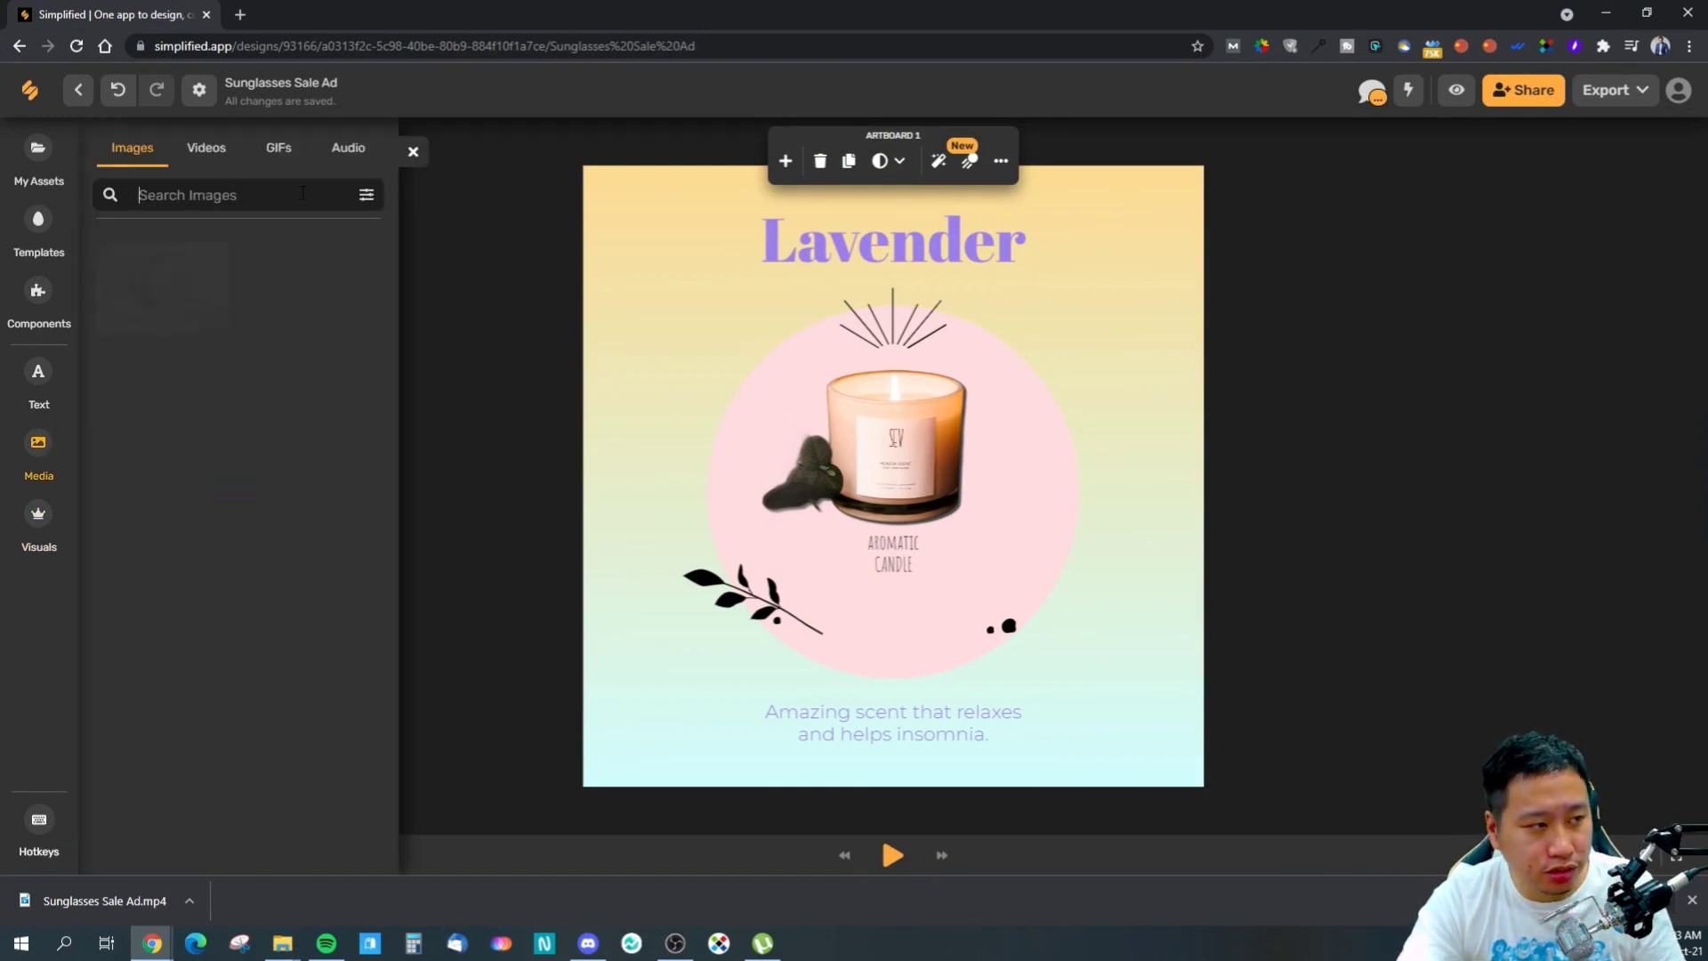
pyautogui.click(338, 153)
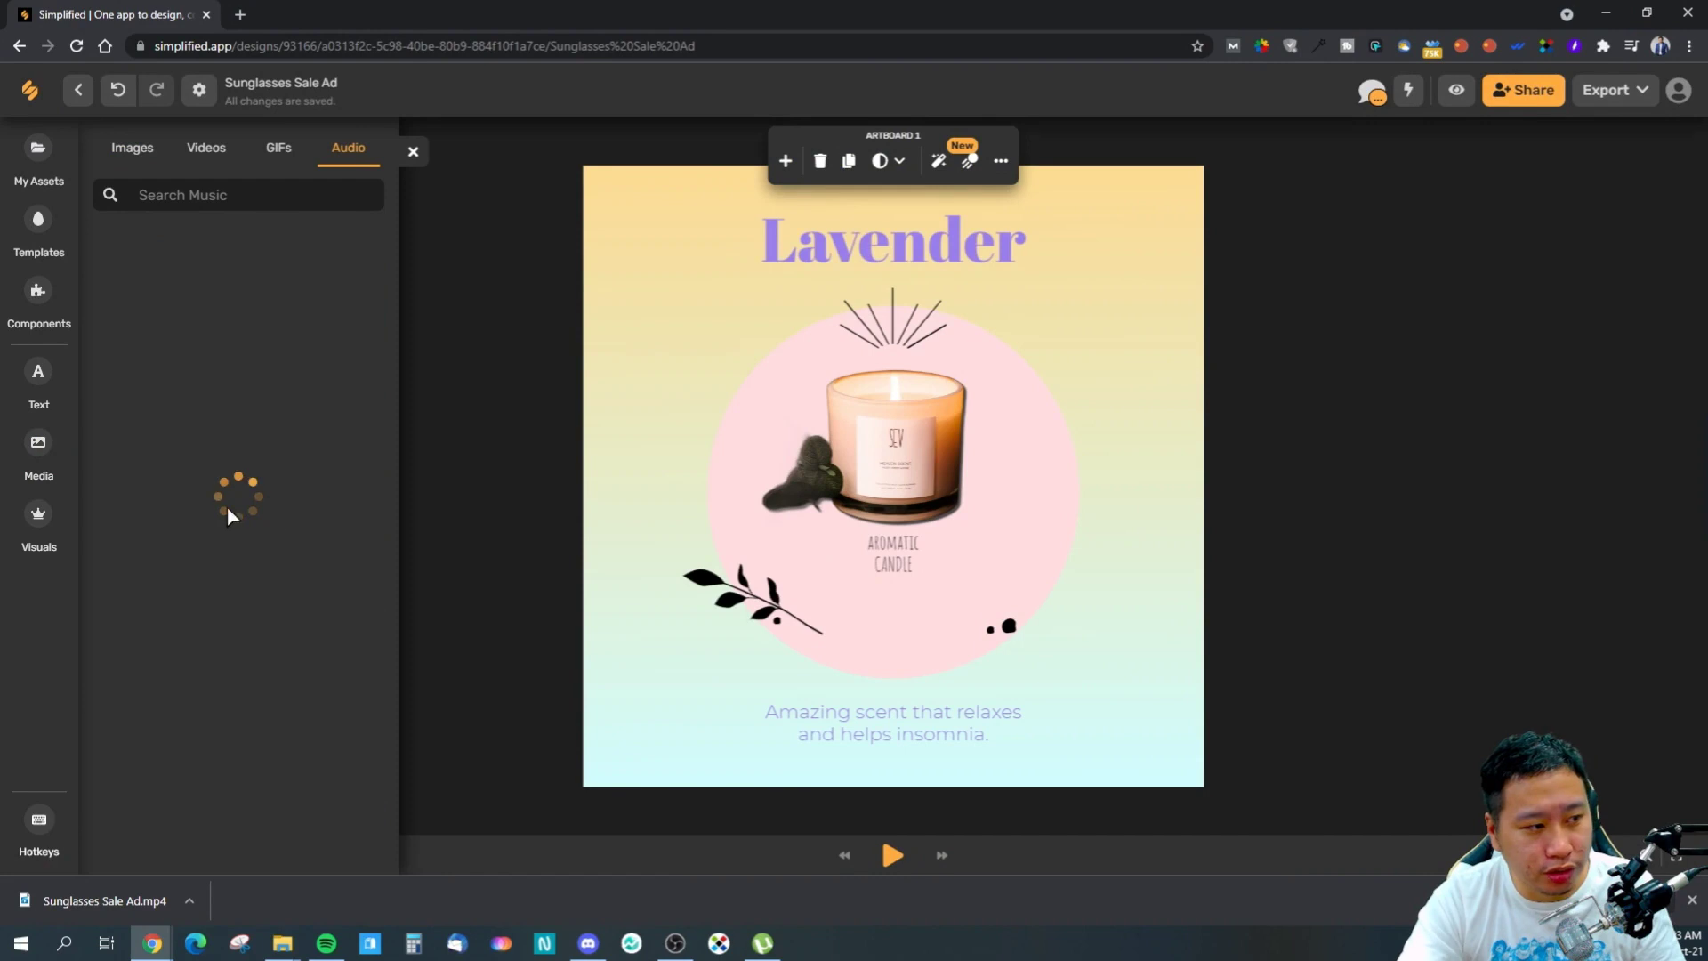
pyautogui.click(186, 333)
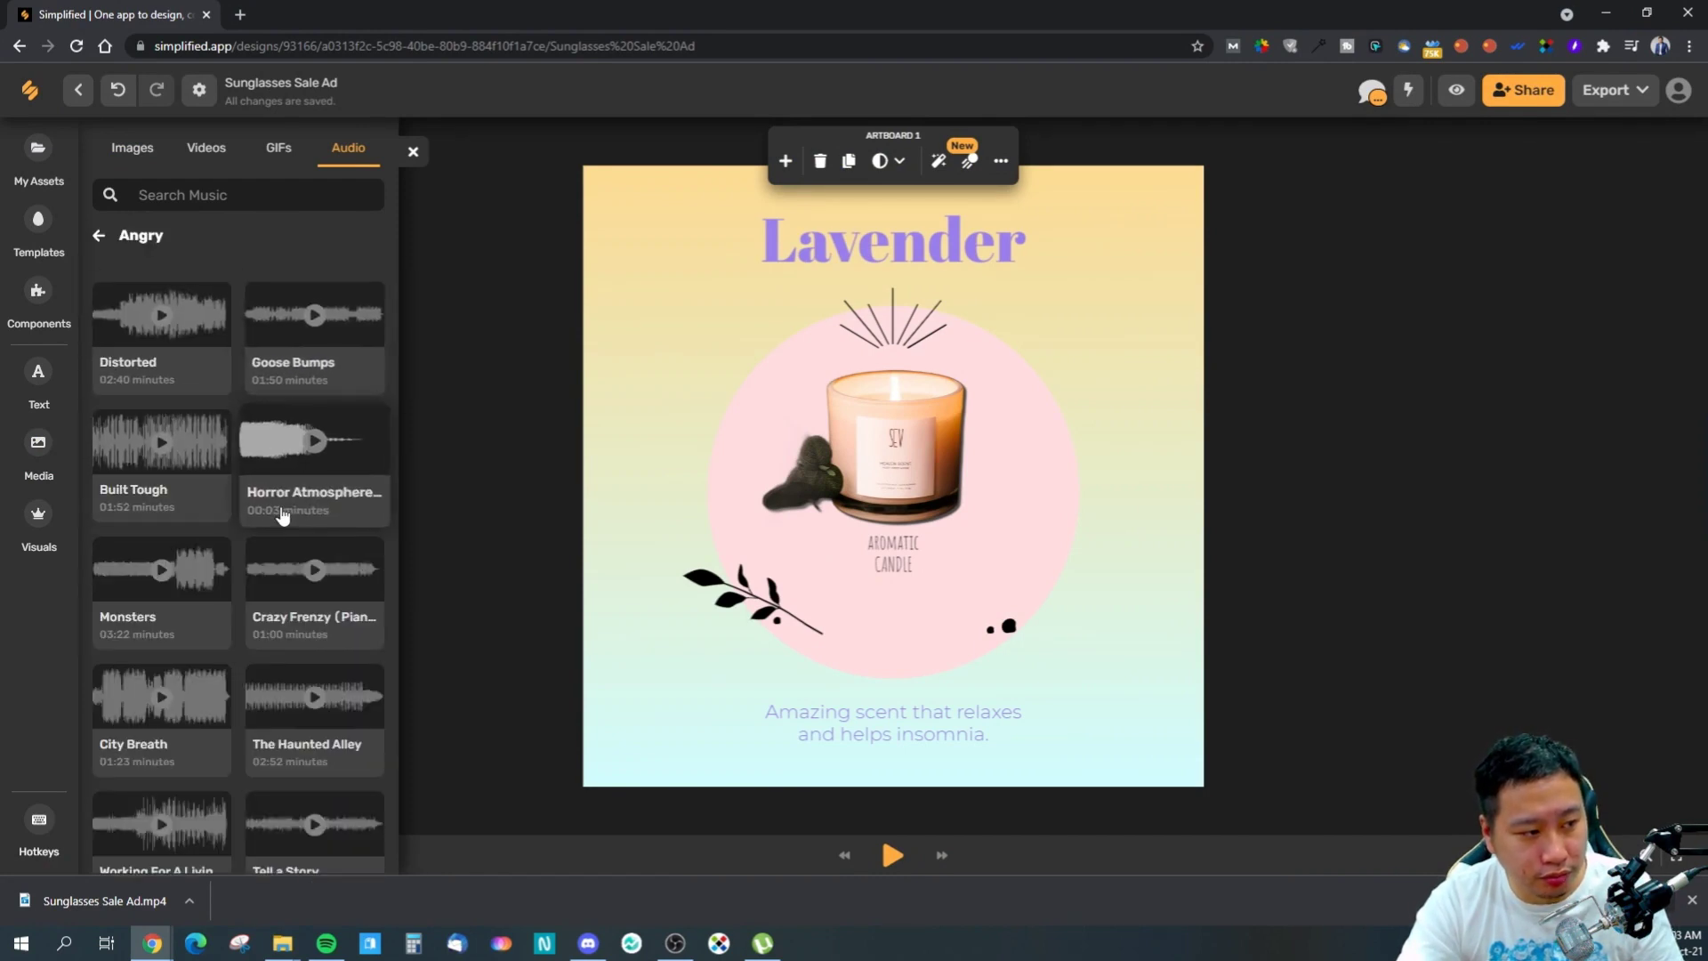
pyautogui.click(413, 151)
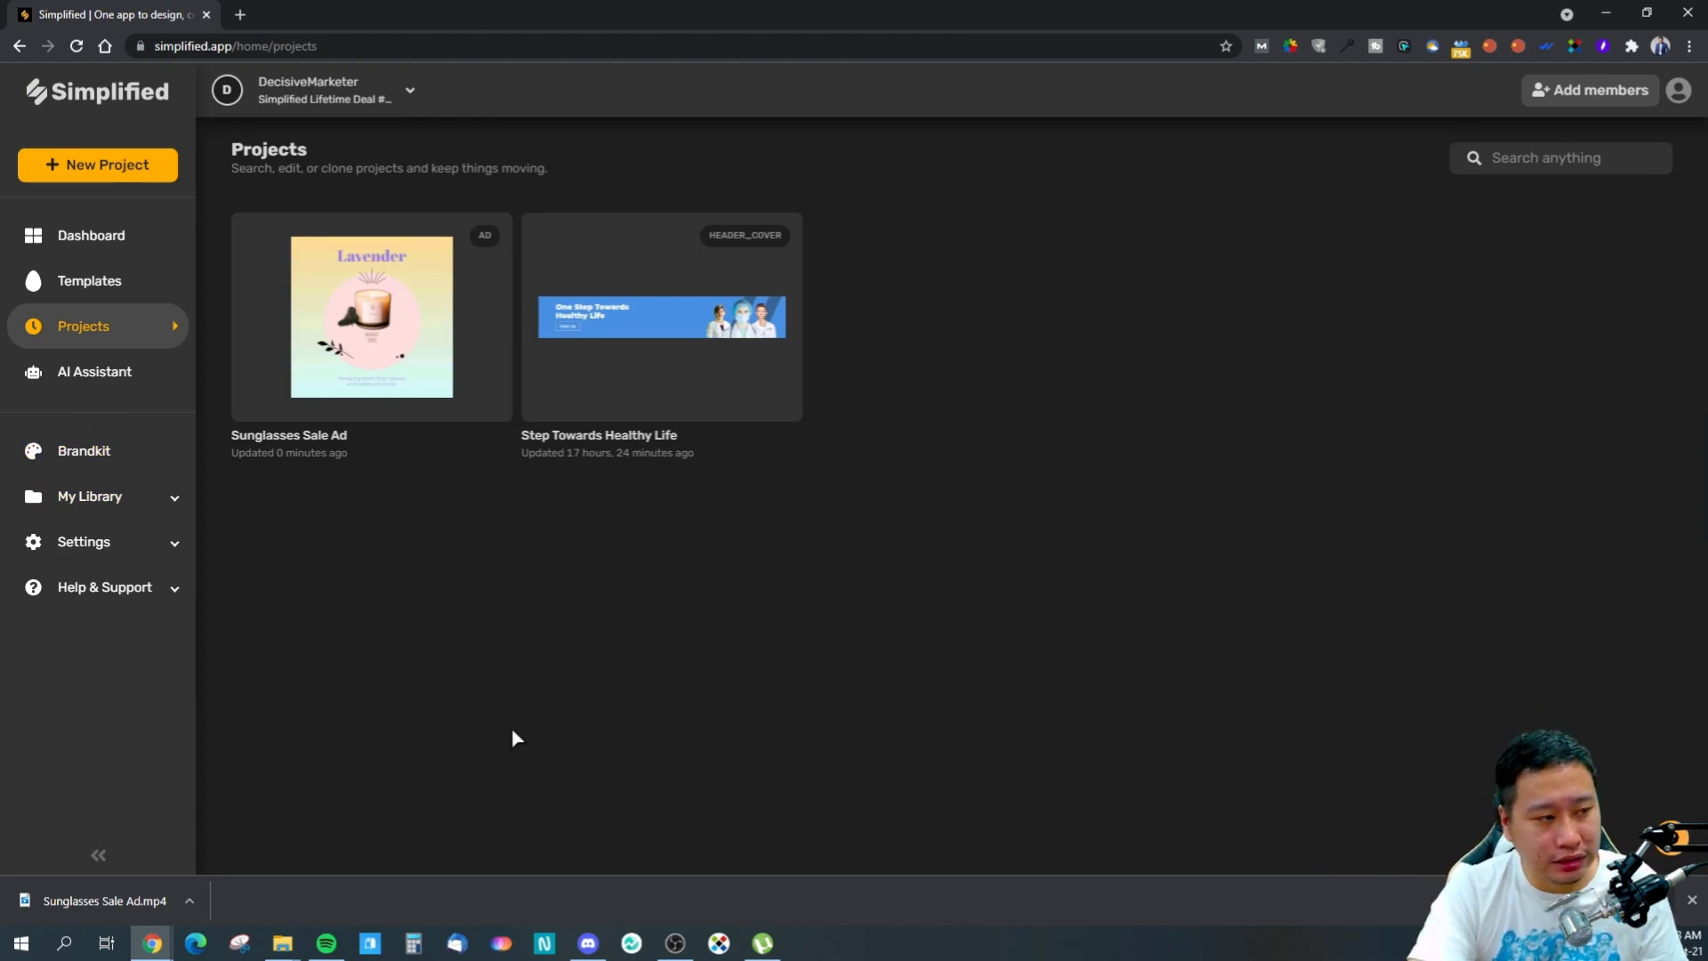
# - Look over the AI Assistant's copywriting templates and choose the Blog introduction template
pyautogui.click(115, 376)
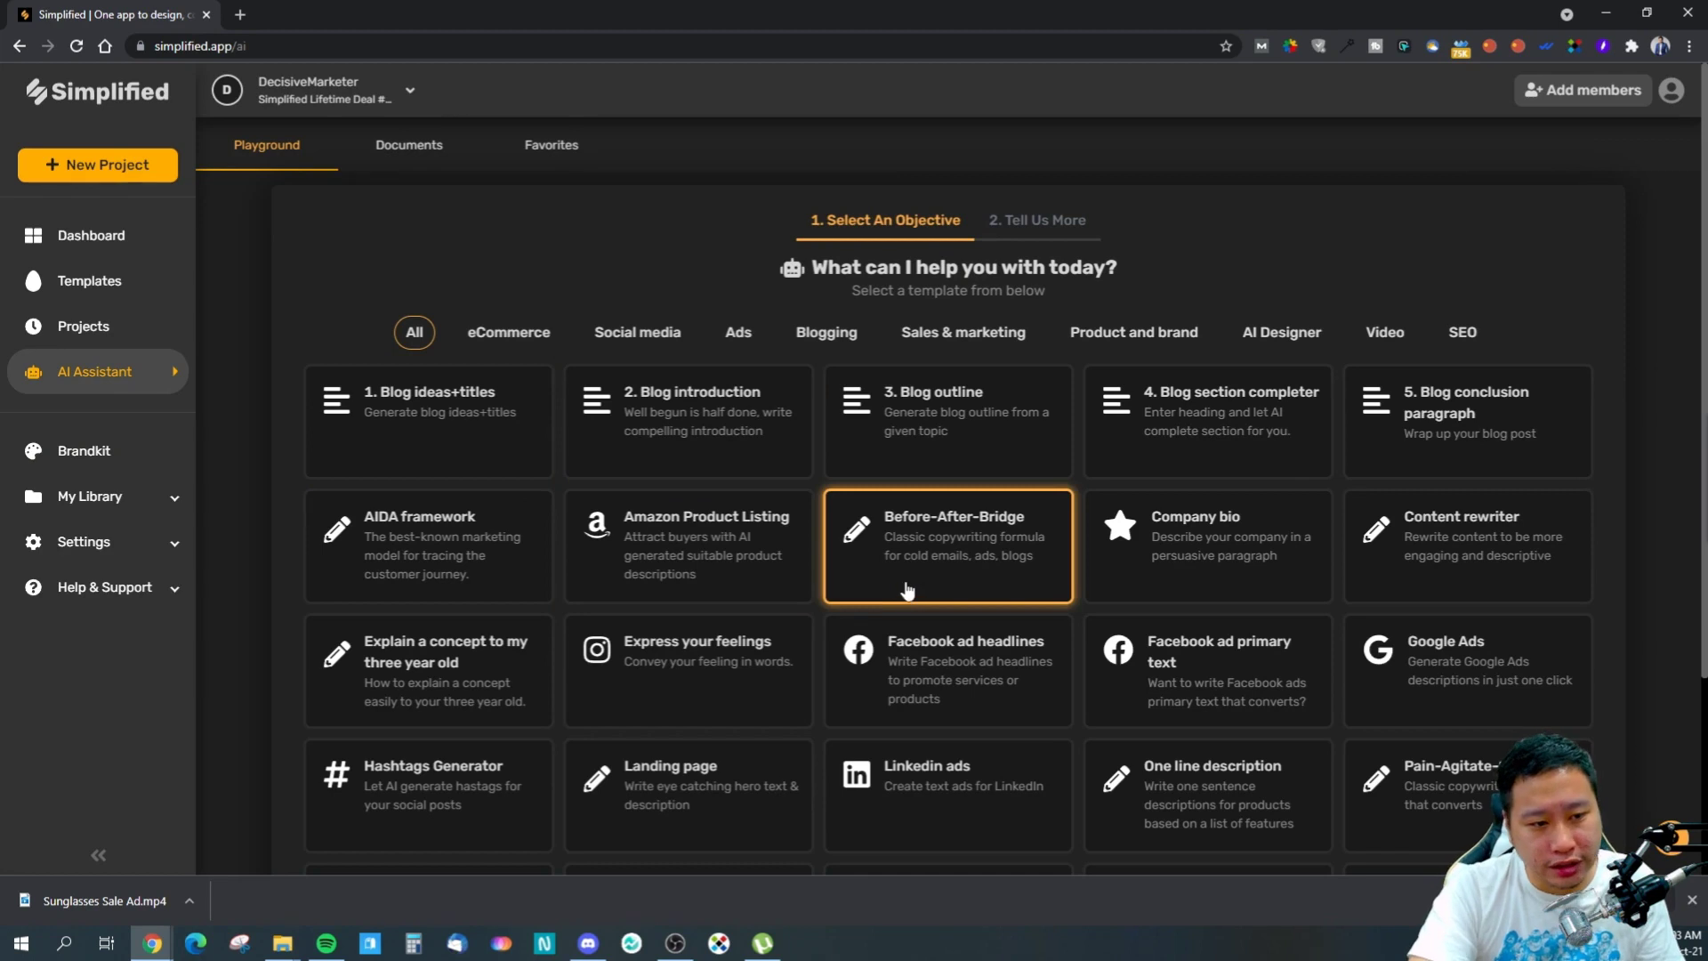
pyautogui.scroll(-3, 842, 599)
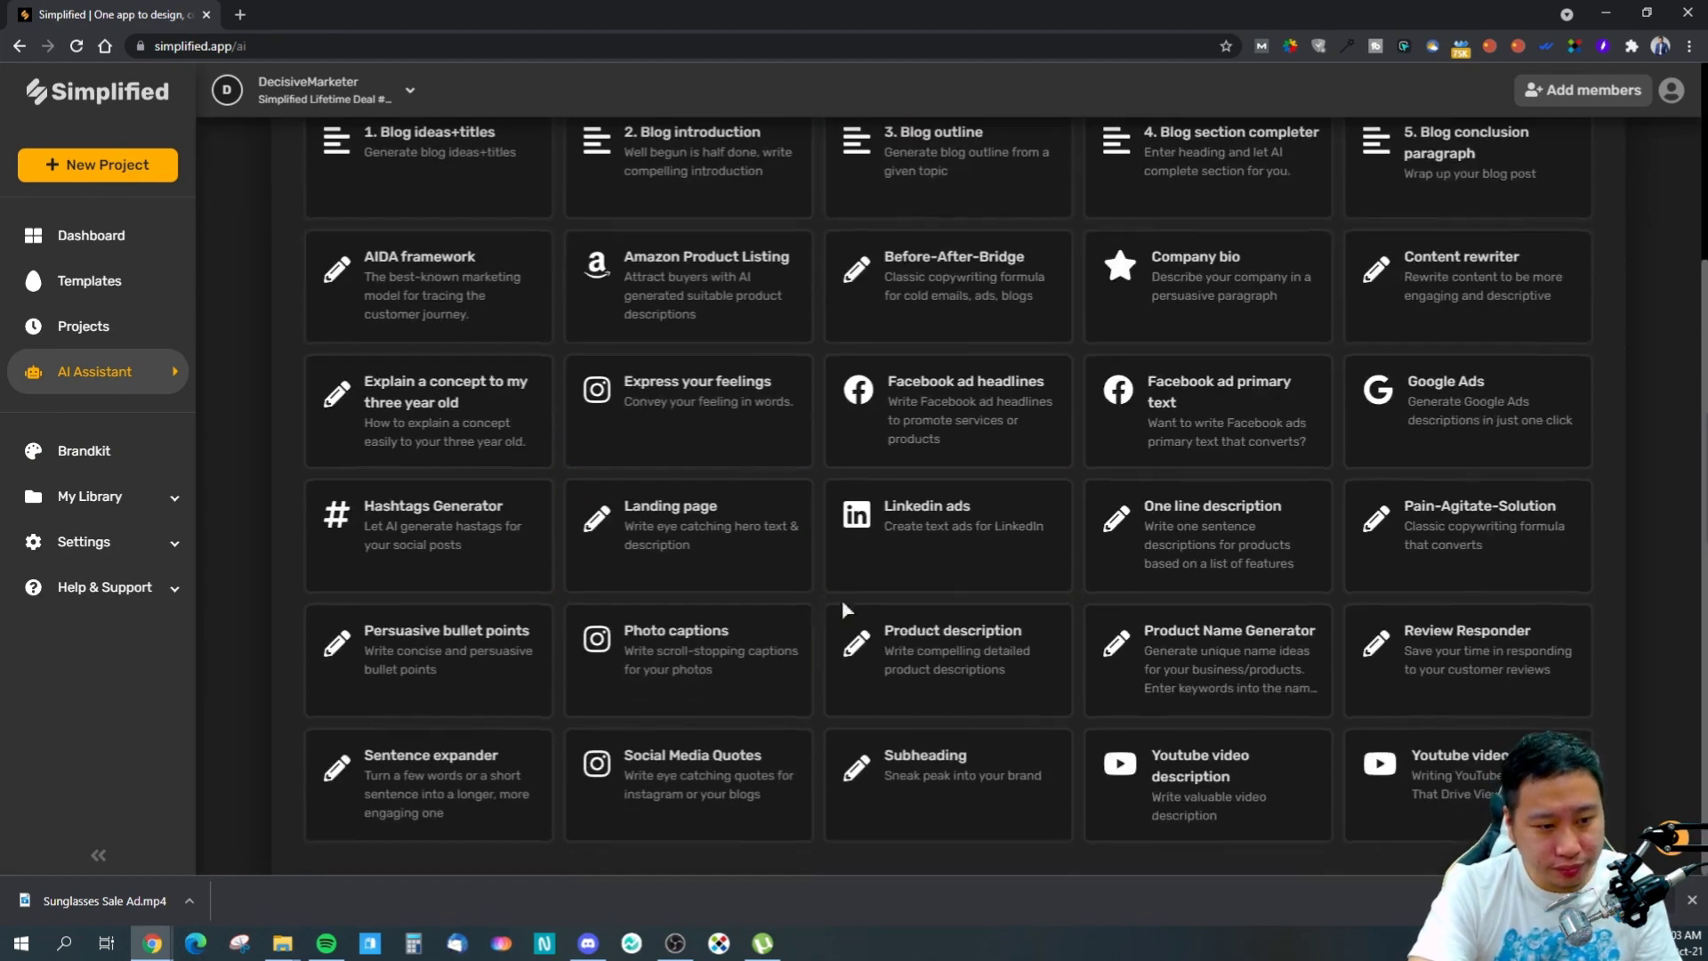
pyautogui.scroll(3, 858, 534)
pyautogui.click(620, 476)
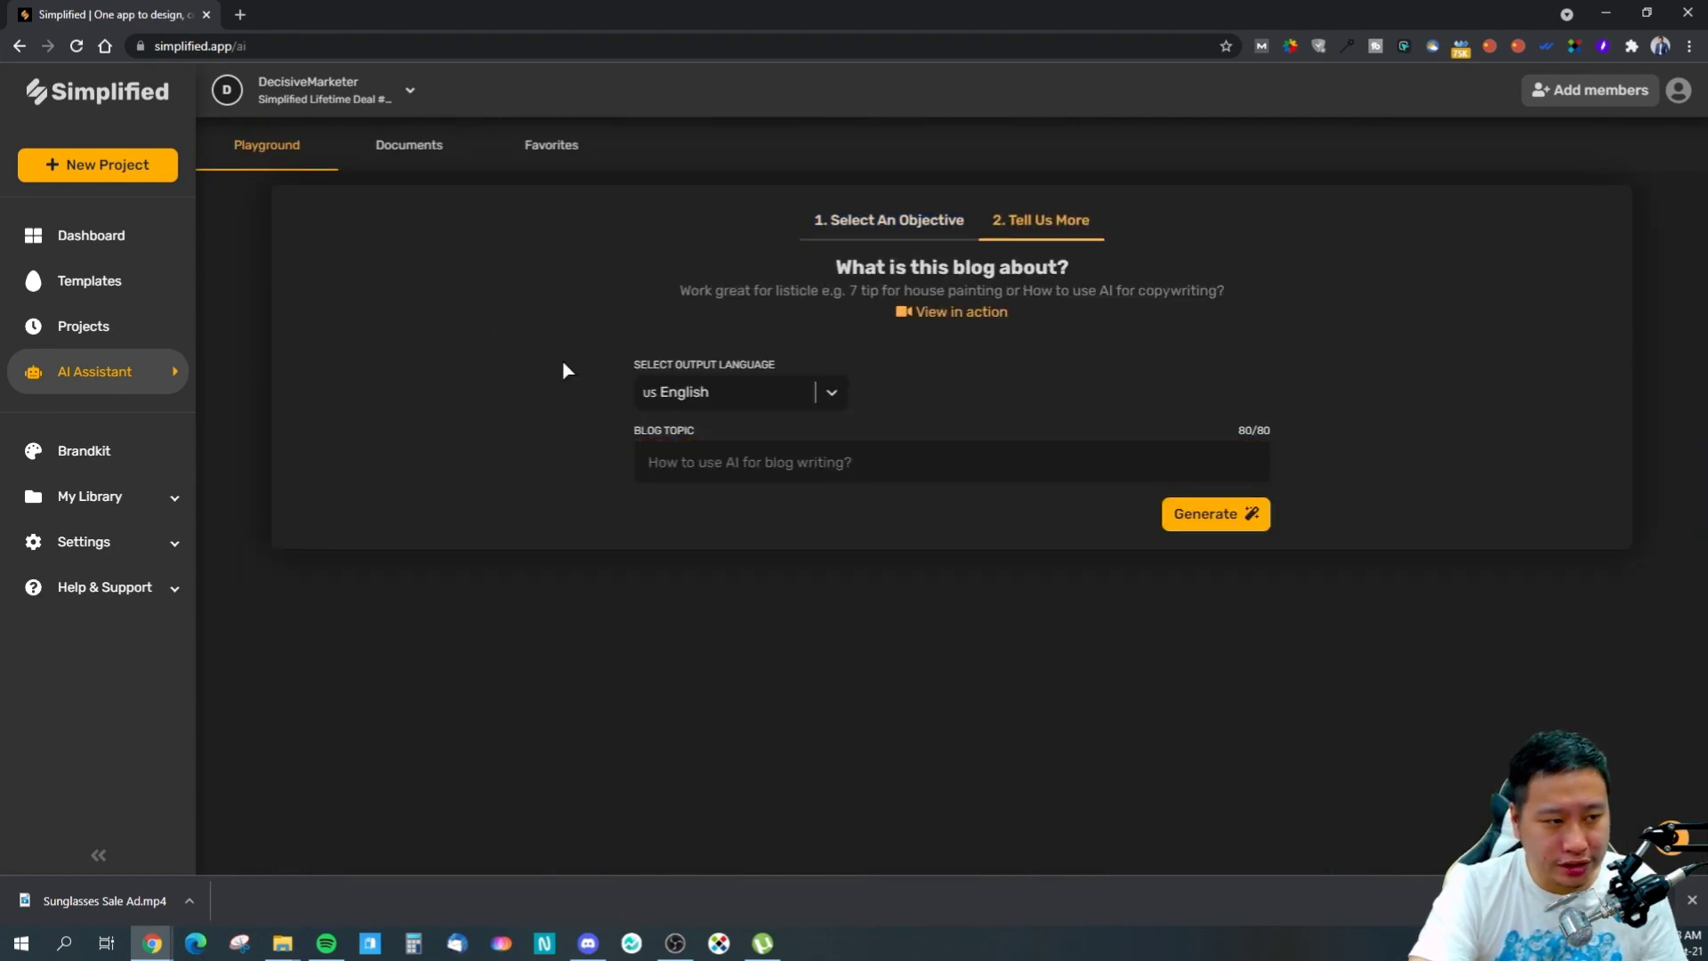
pyautogui.click(792, 544)
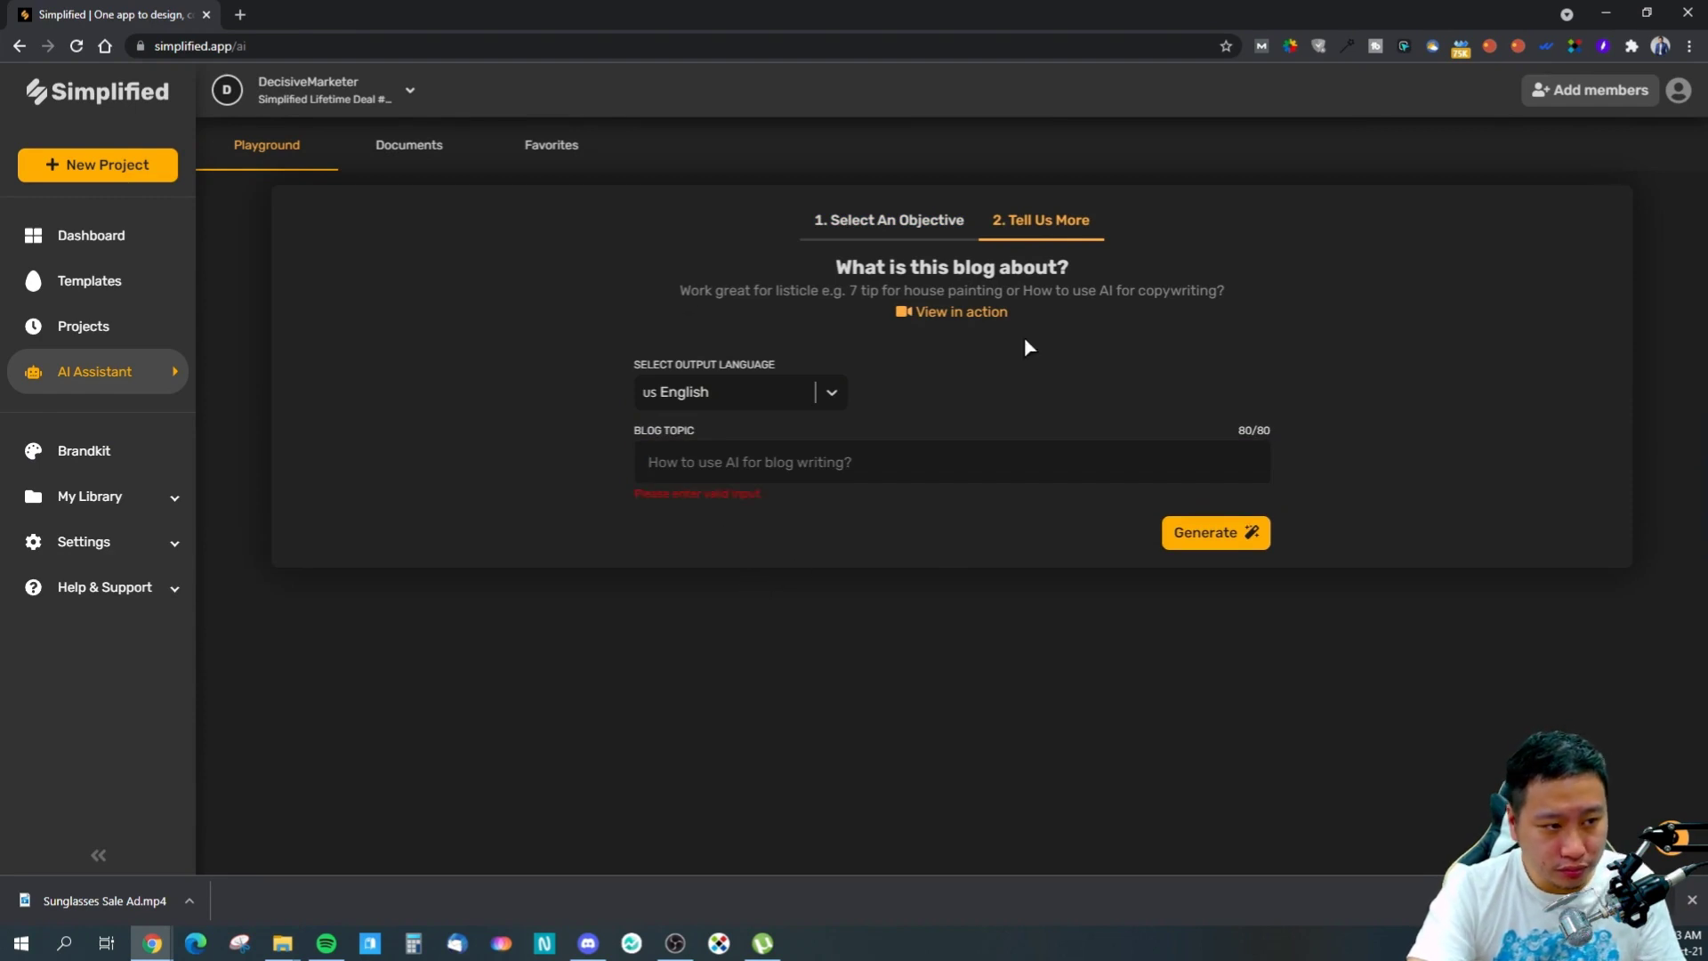
# - Review the available output languages and set the blog introduction's language to Chinese (Simplified)
pyautogui.click(714, 388)
pyautogui.click(713, 388)
pyautogui.click(759, 391)
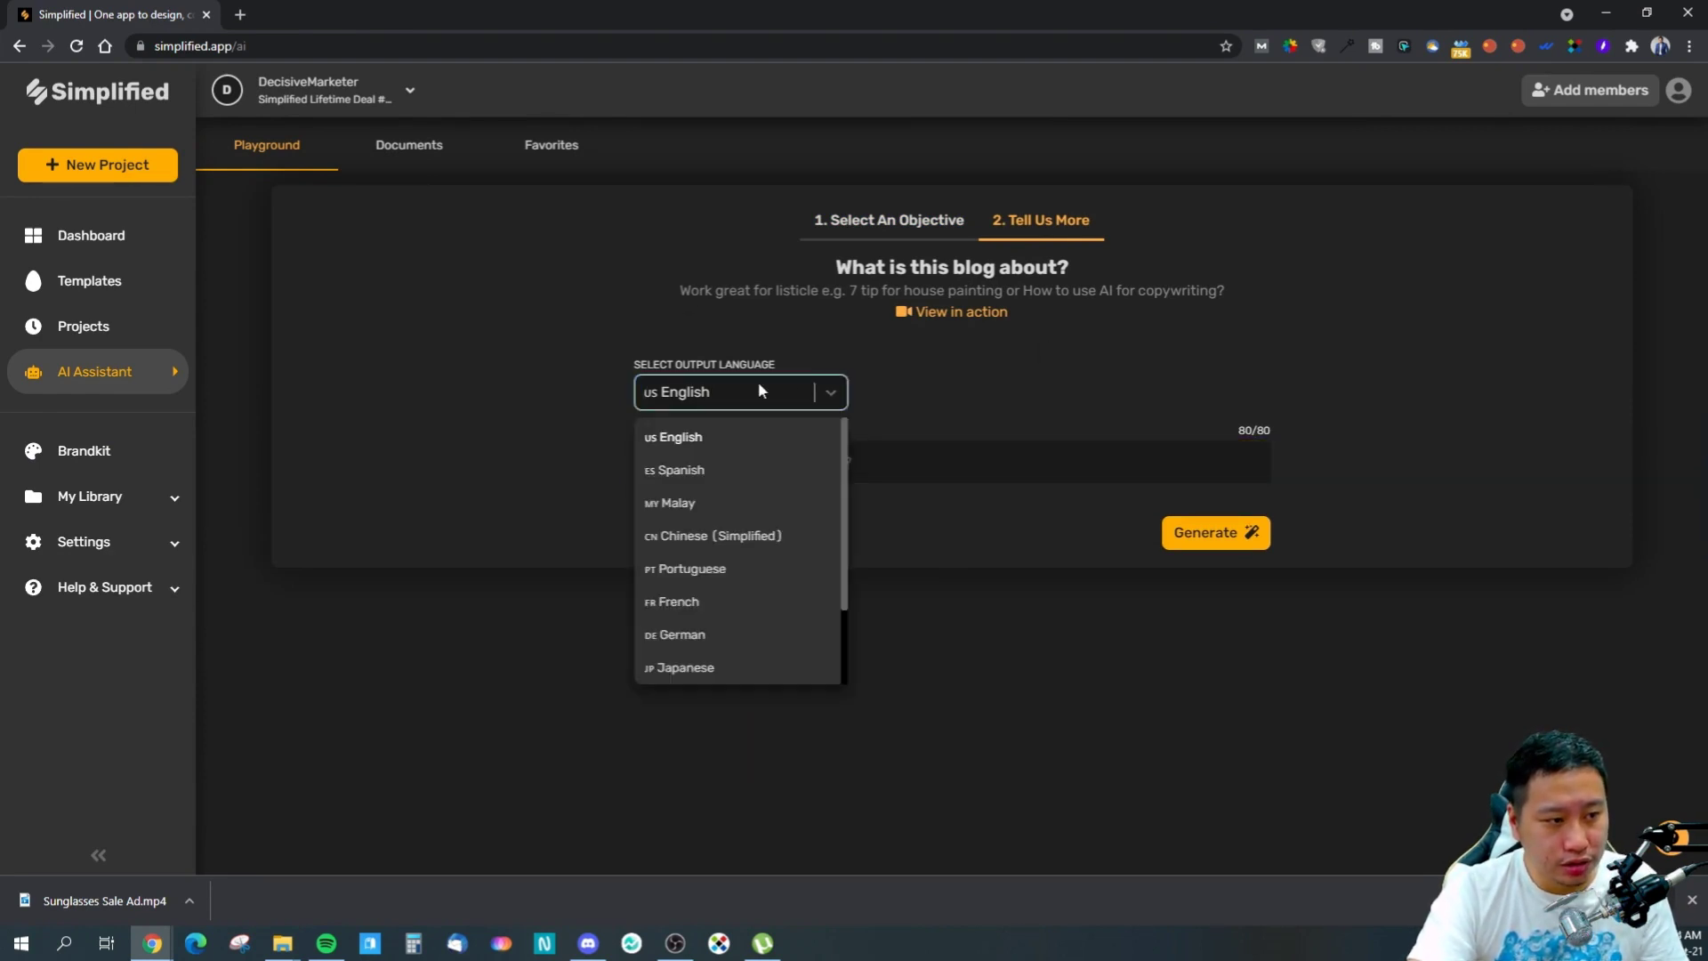
pyautogui.scroll(-1, 709, 613)
pyautogui.scroll(1, 712, 627)
pyautogui.click(703, 536)
# - Enter "How to use AI for Blog Writing?" as the blog topic and generate the introduction
pyautogui.click(779, 472)
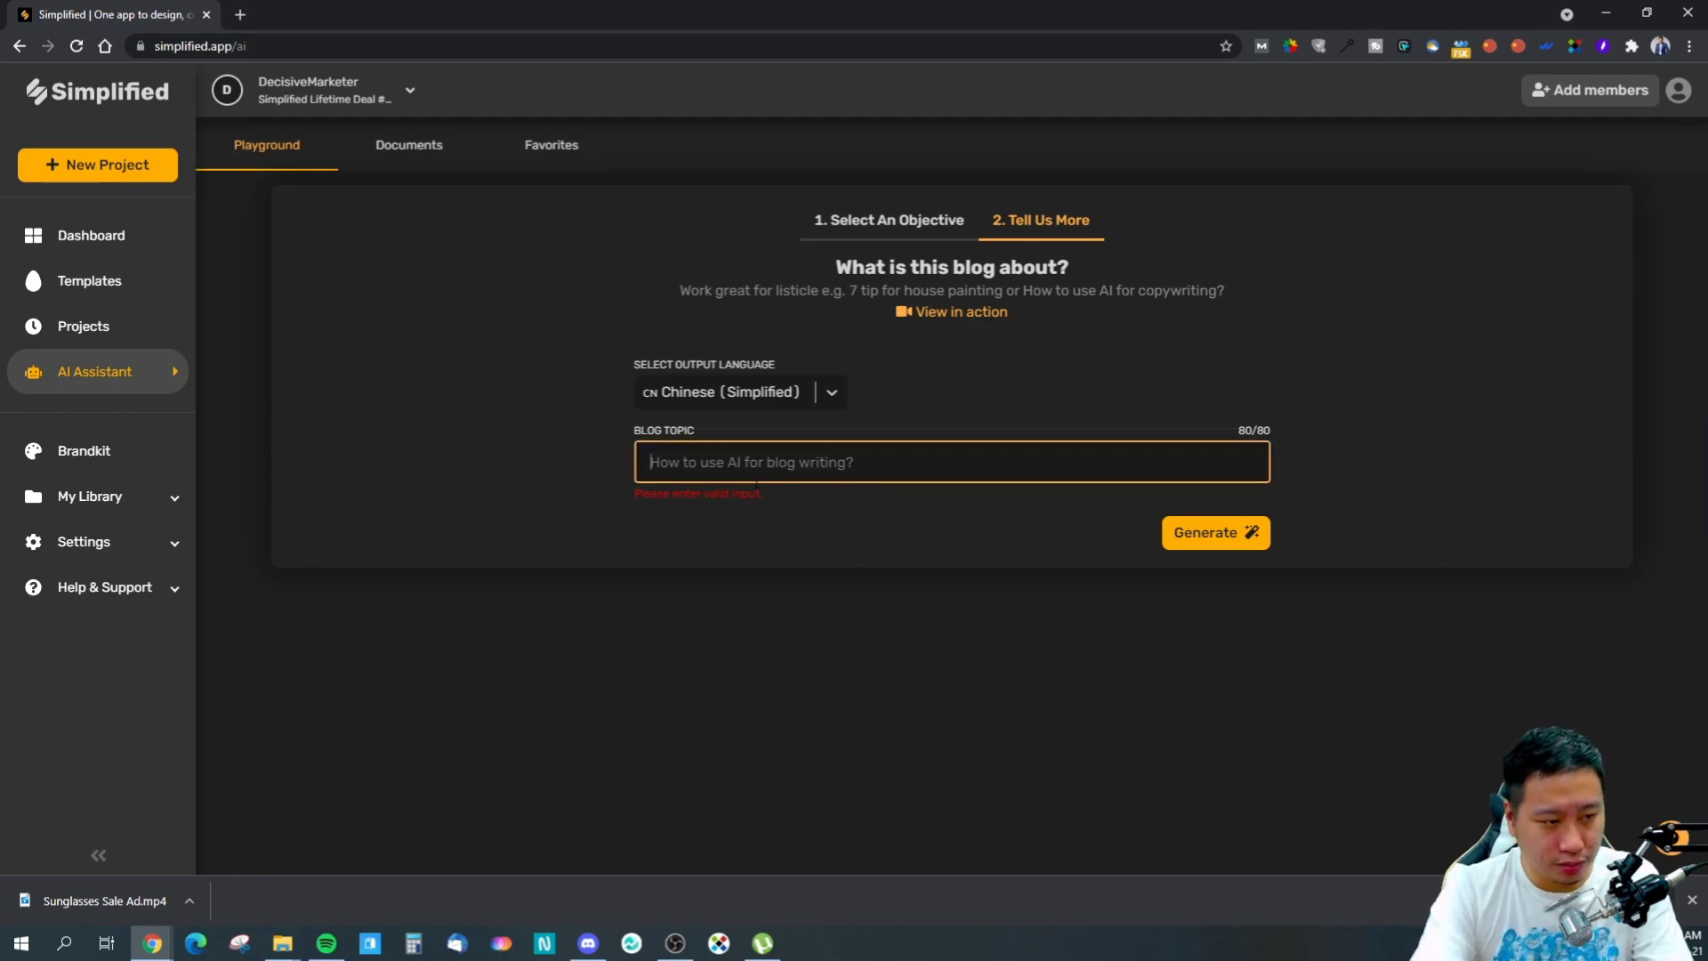
pyautogui.write('How to use AI for Blog Writing?')
pyautogui.click(1254, 521)
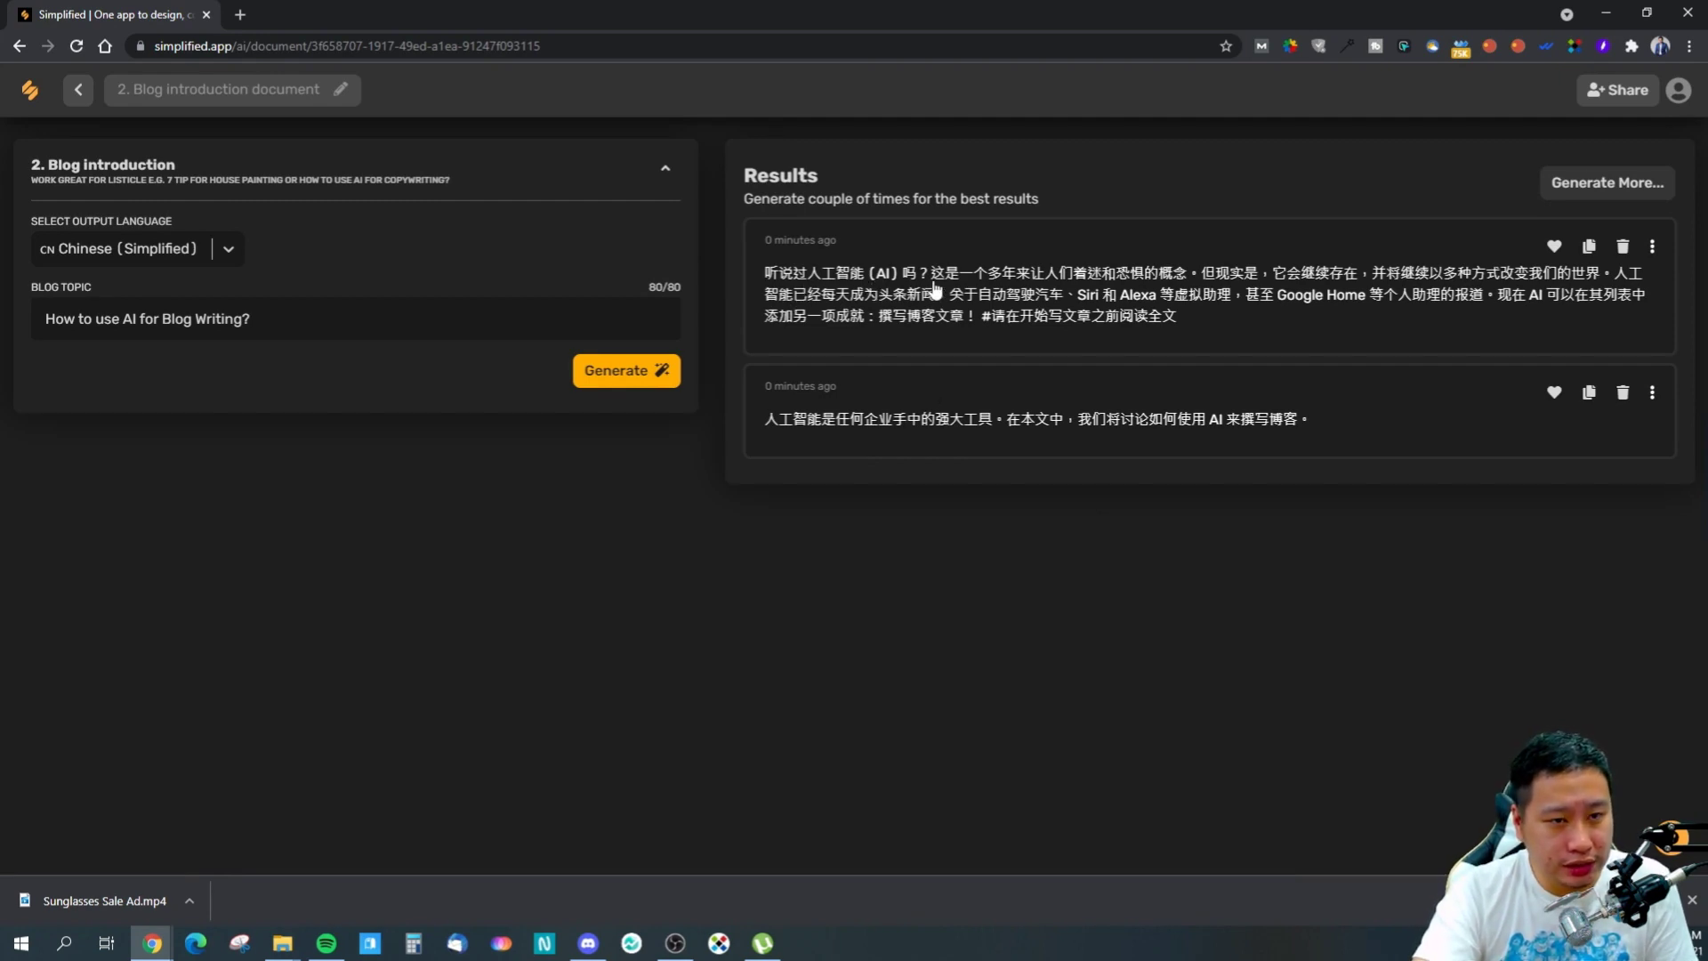
# - Open the shorter Chinese blog introduction for editing and read through its text phrase by phrase
pyautogui.click(768, 427)
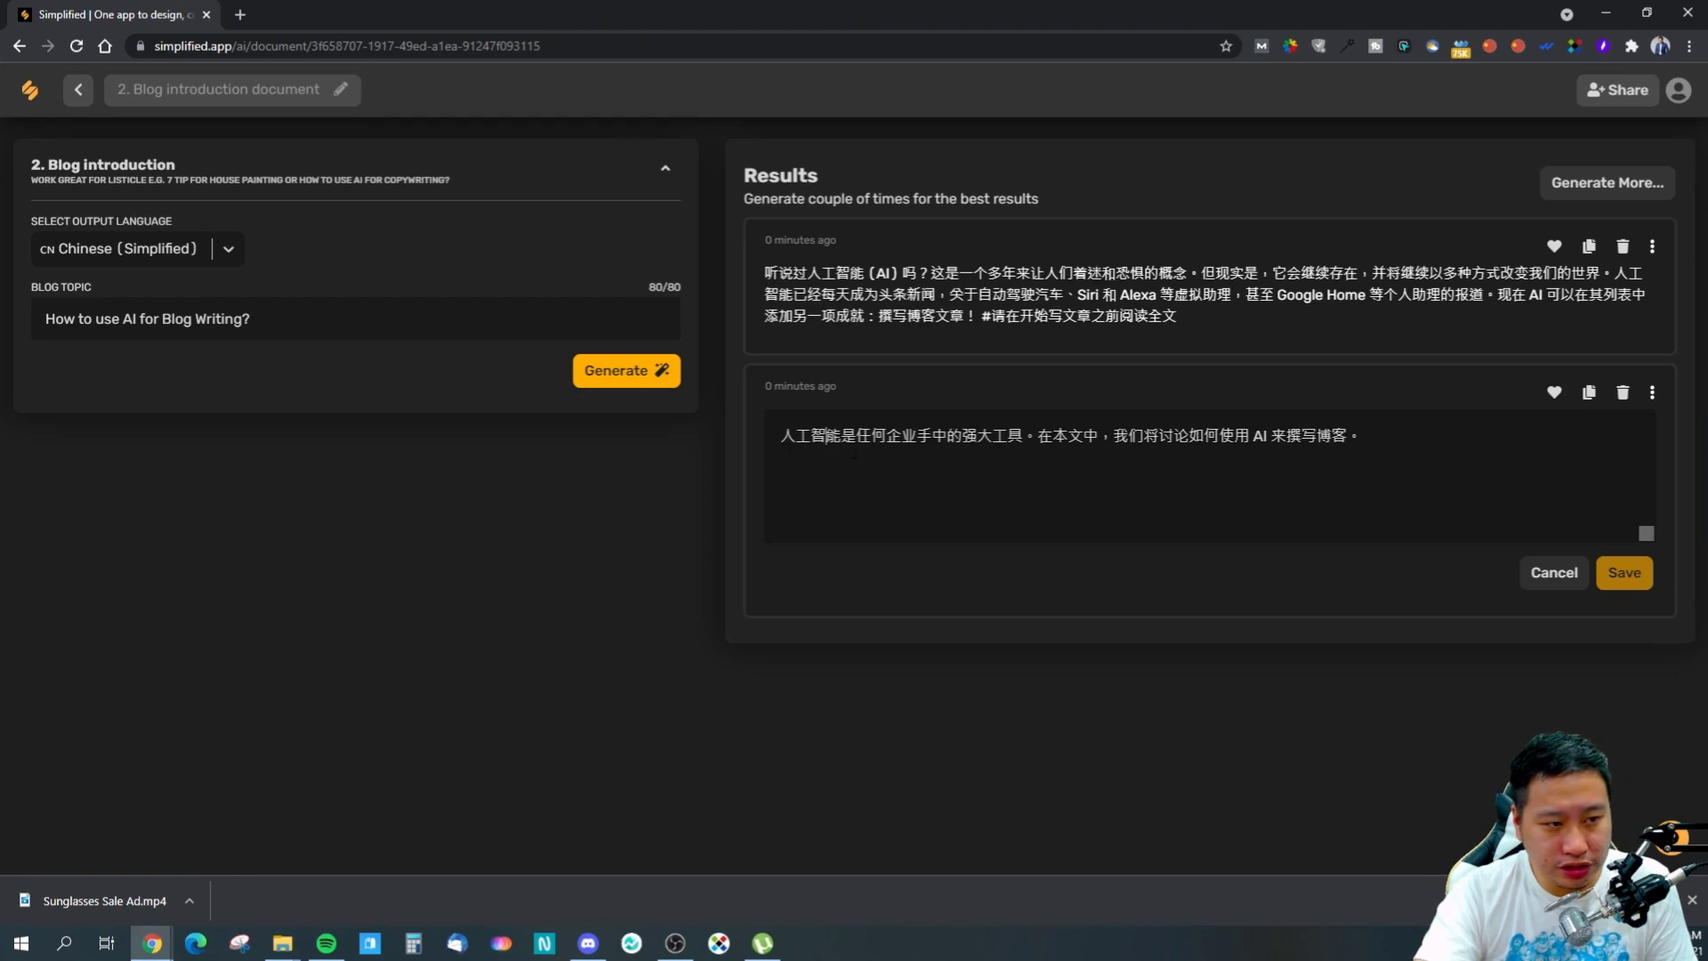
pyautogui.moveTo(1361, 443); pyautogui.dragTo(885, 437)
pyautogui.click(873, 436)
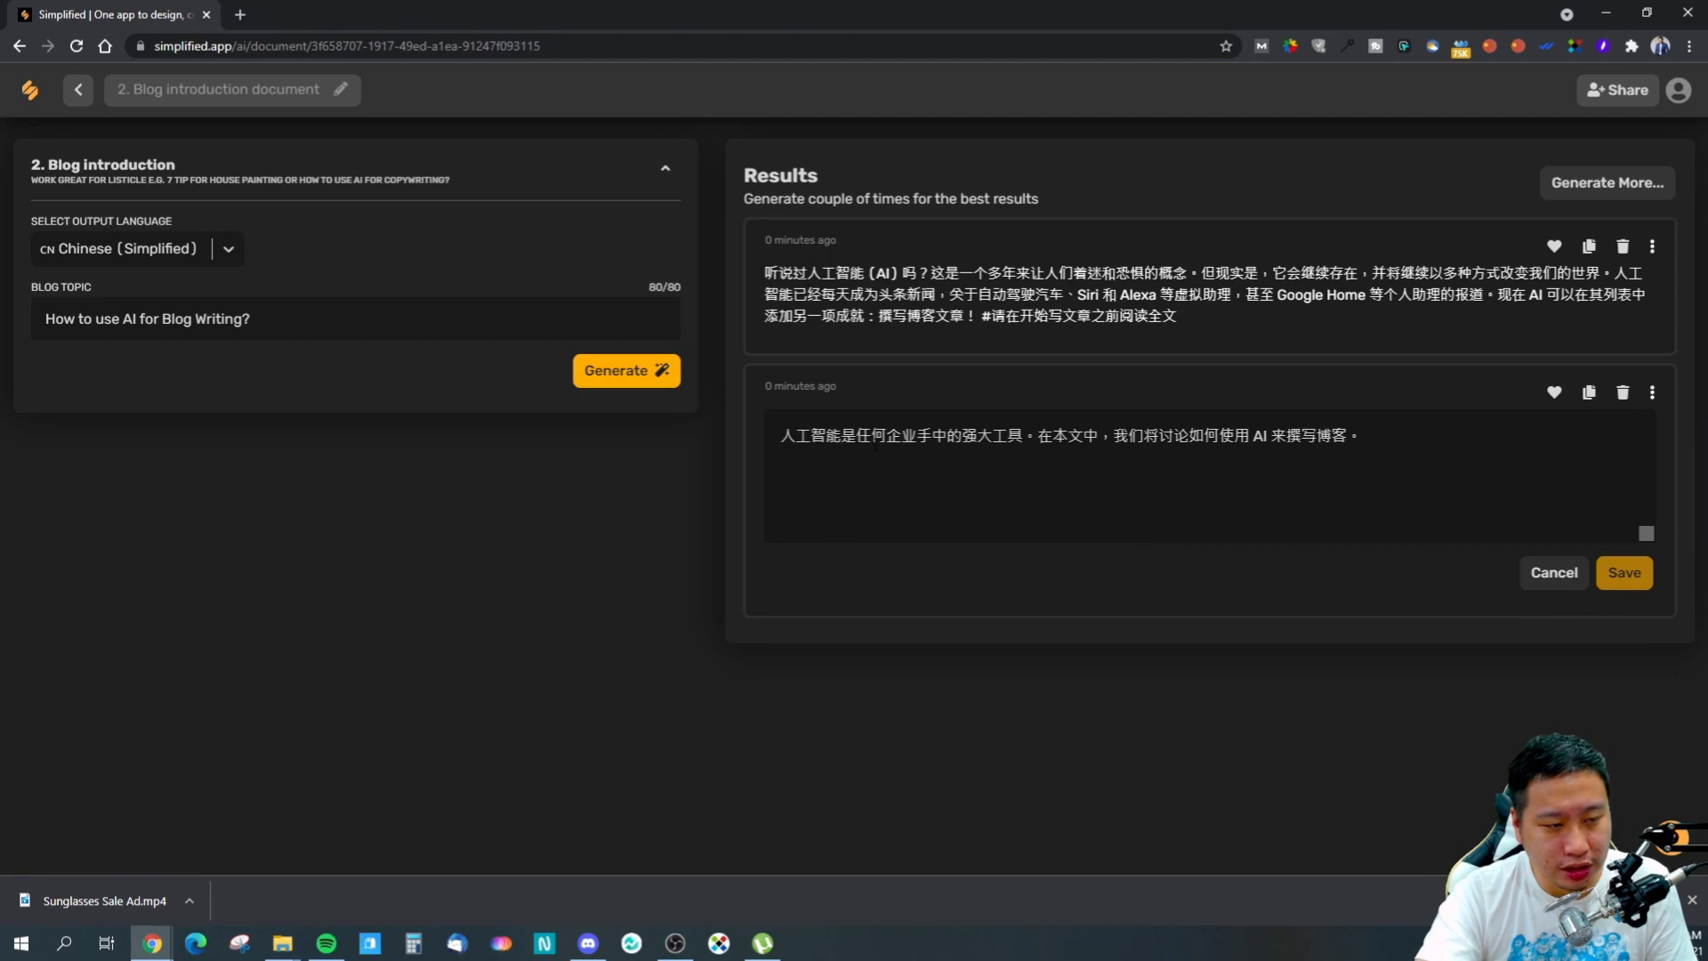
pyautogui.moveTo(1038, 437); pyautogui.dragTo(1114, 438)
pyautogui.click(1101, 440)
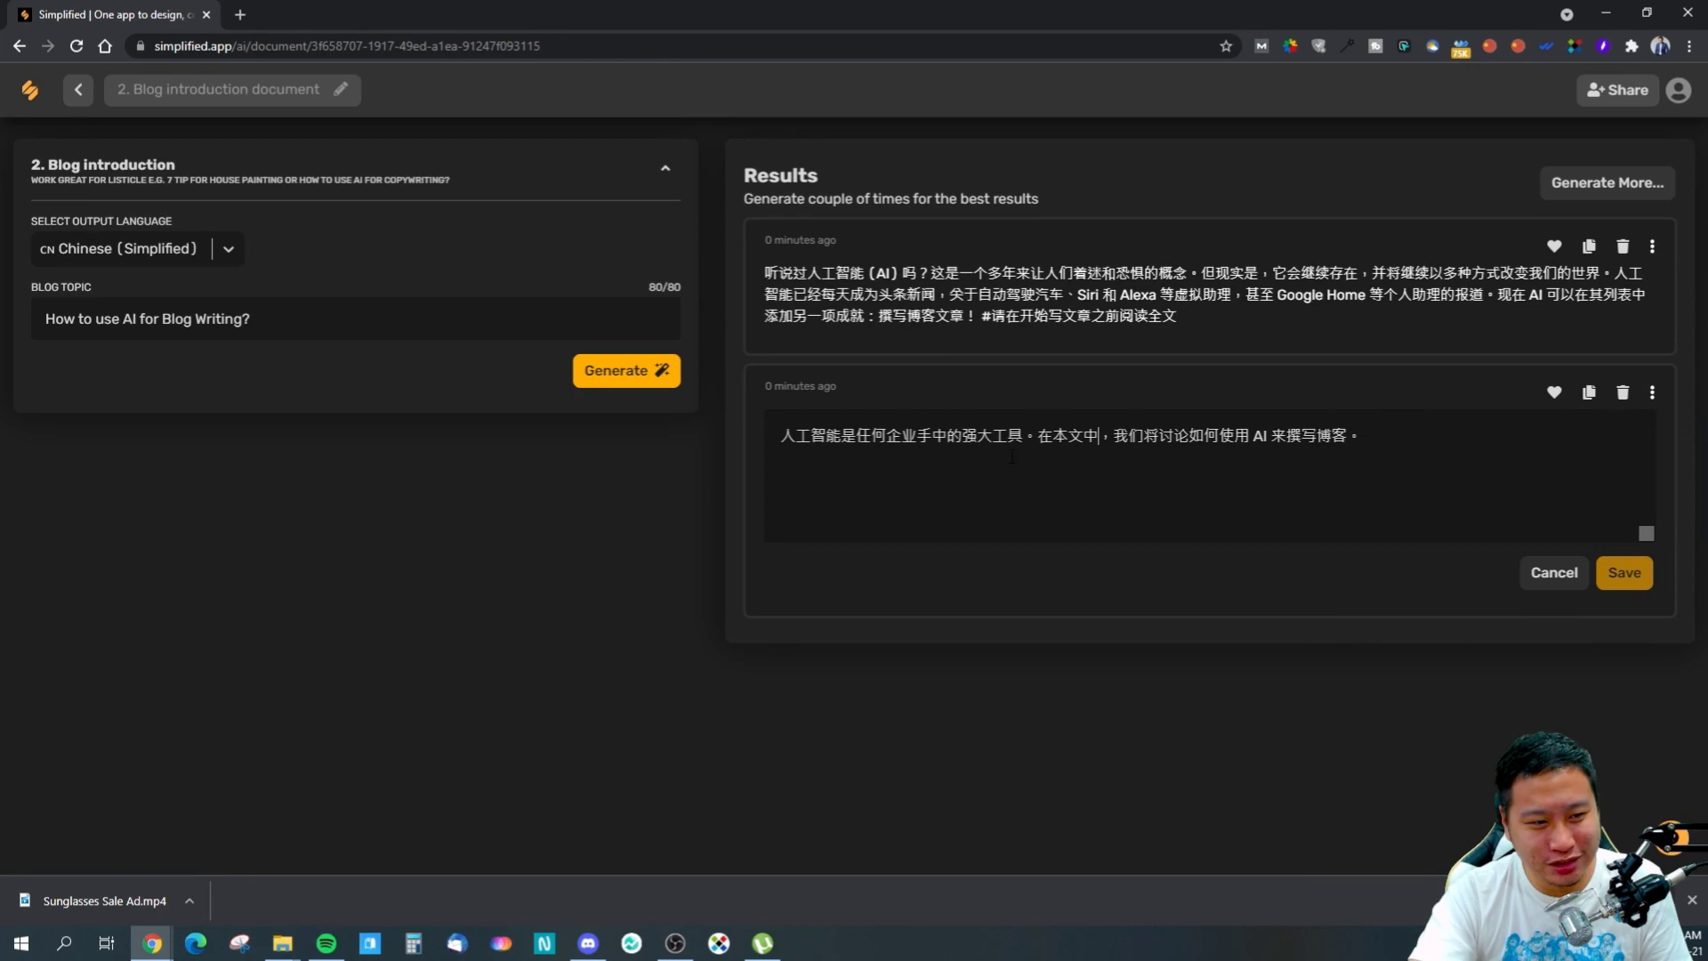
pyautogui.doubleClick(1180, 443)
pyautogui.click(1201, 445)
pyautogui.moveTo(1220, 445); pyautogui.dragTo(1268, 445)
pyautogui.click(1301, 446)
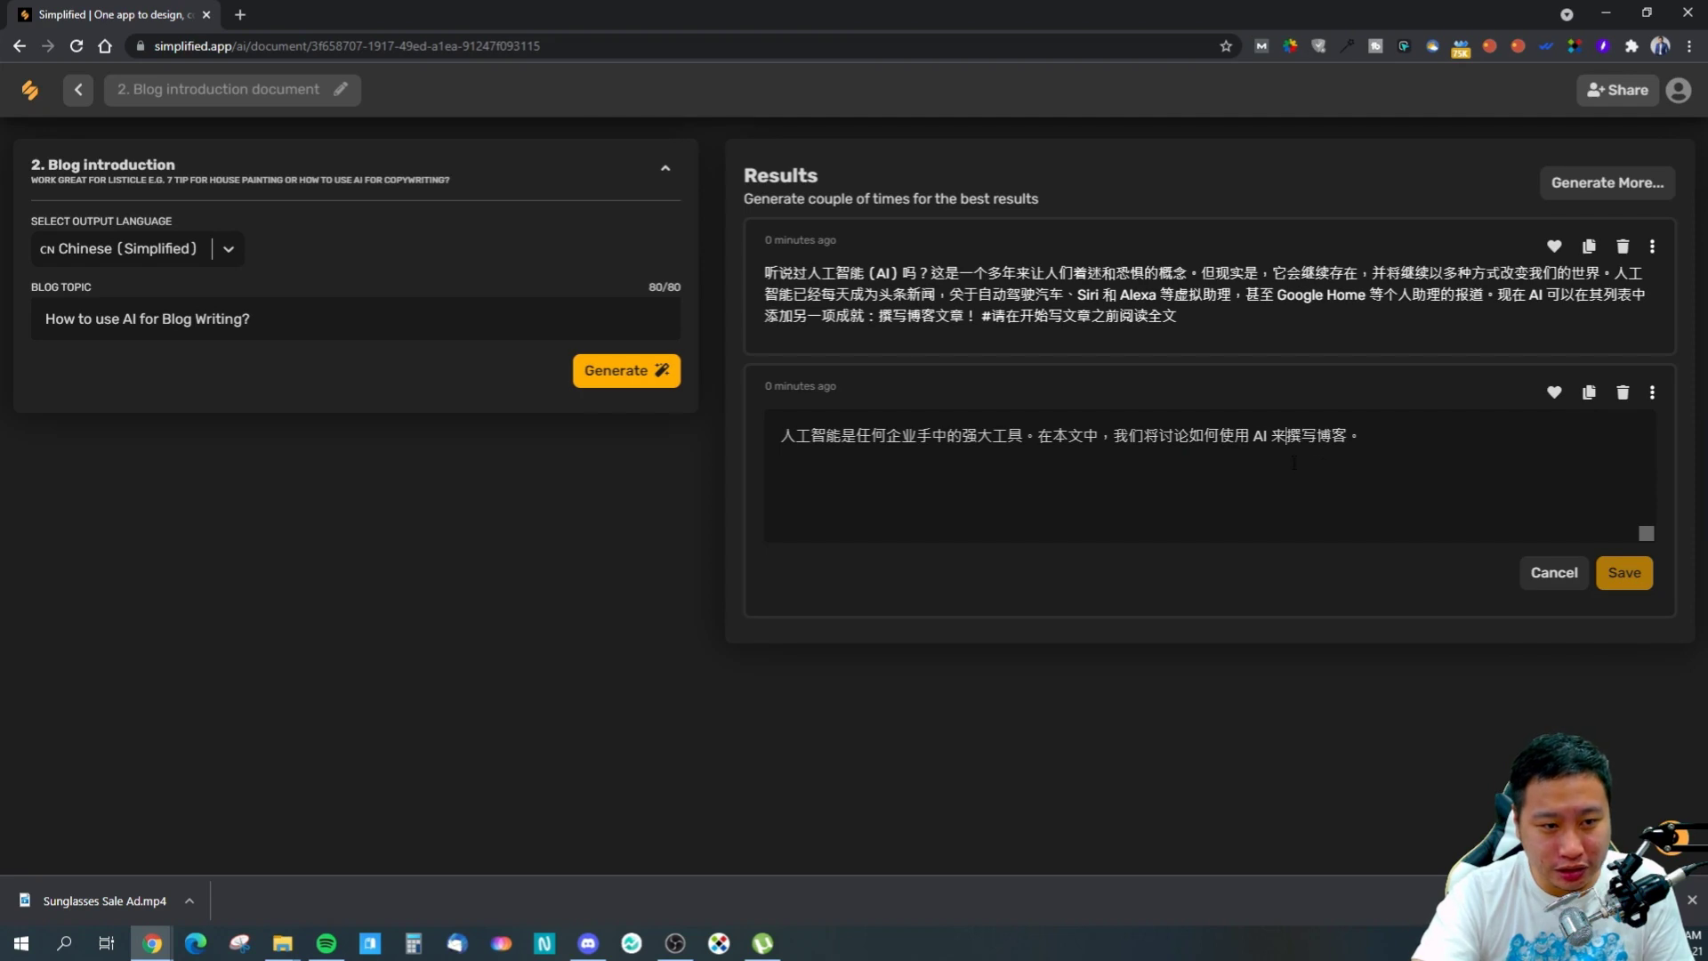
pyautogui.click(1362, 442)
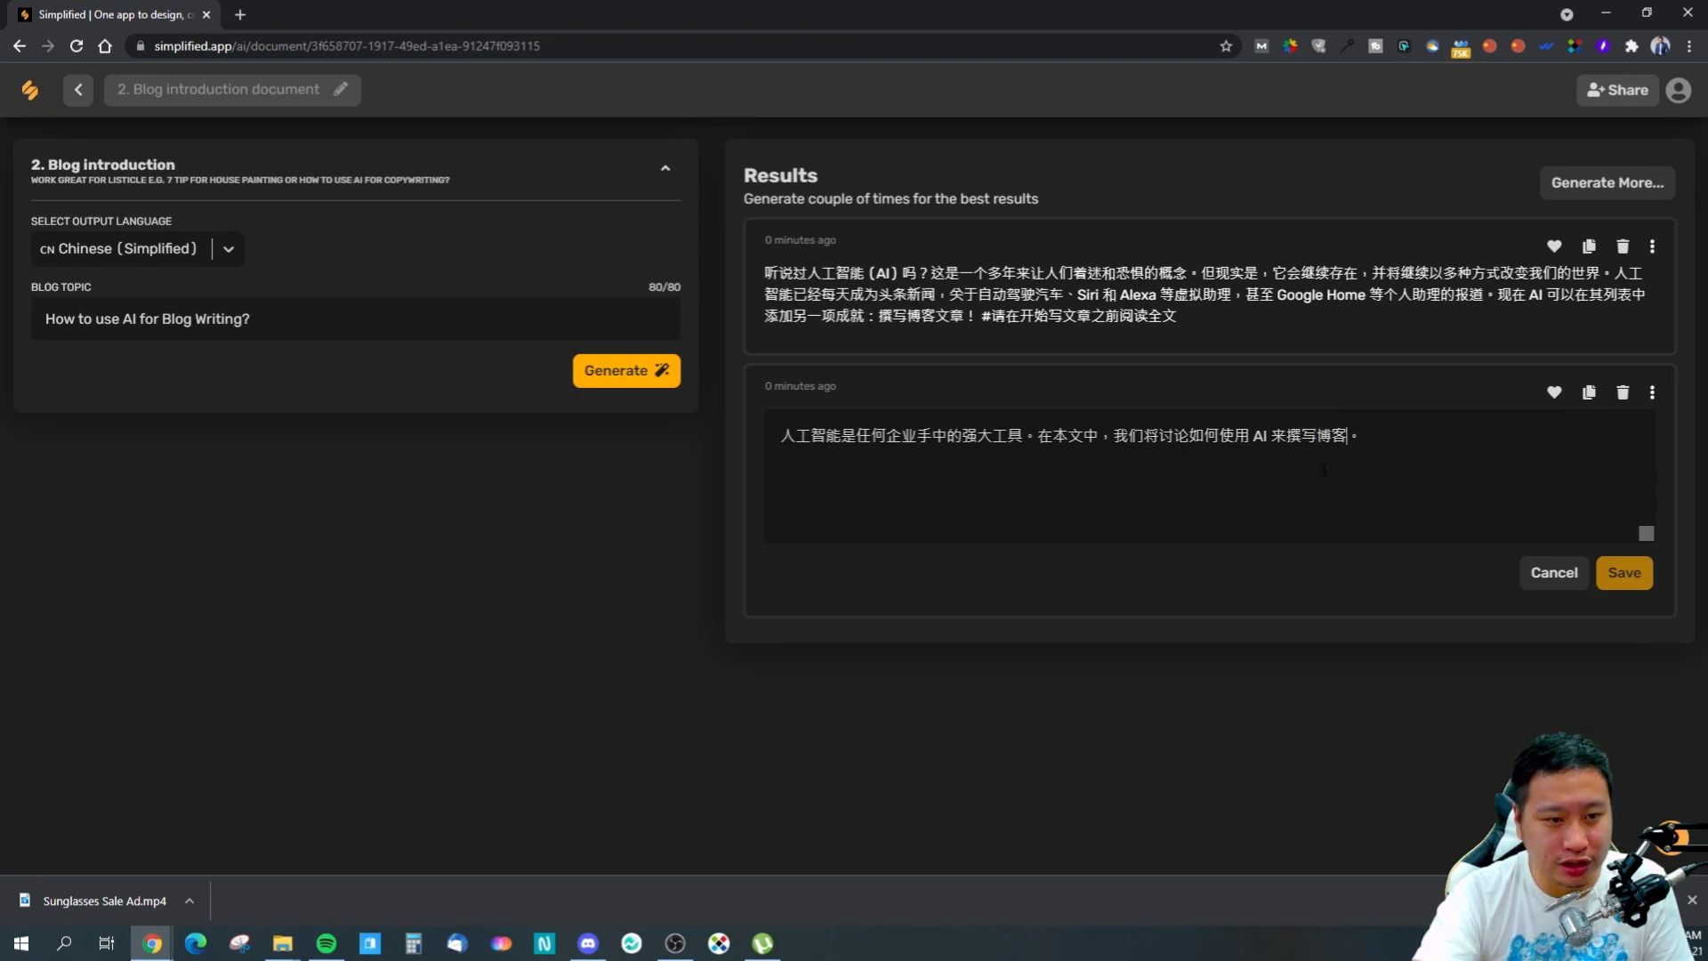
pyautogui.moveTo(796, 436); pyautogui.dragTo(1360, 440)
pyautogui.click(1391, 455)
pyautogui.moveTo(886, 436); pyautogui.dragTo(1100, 436)
pyautogui.click(1100, 436)
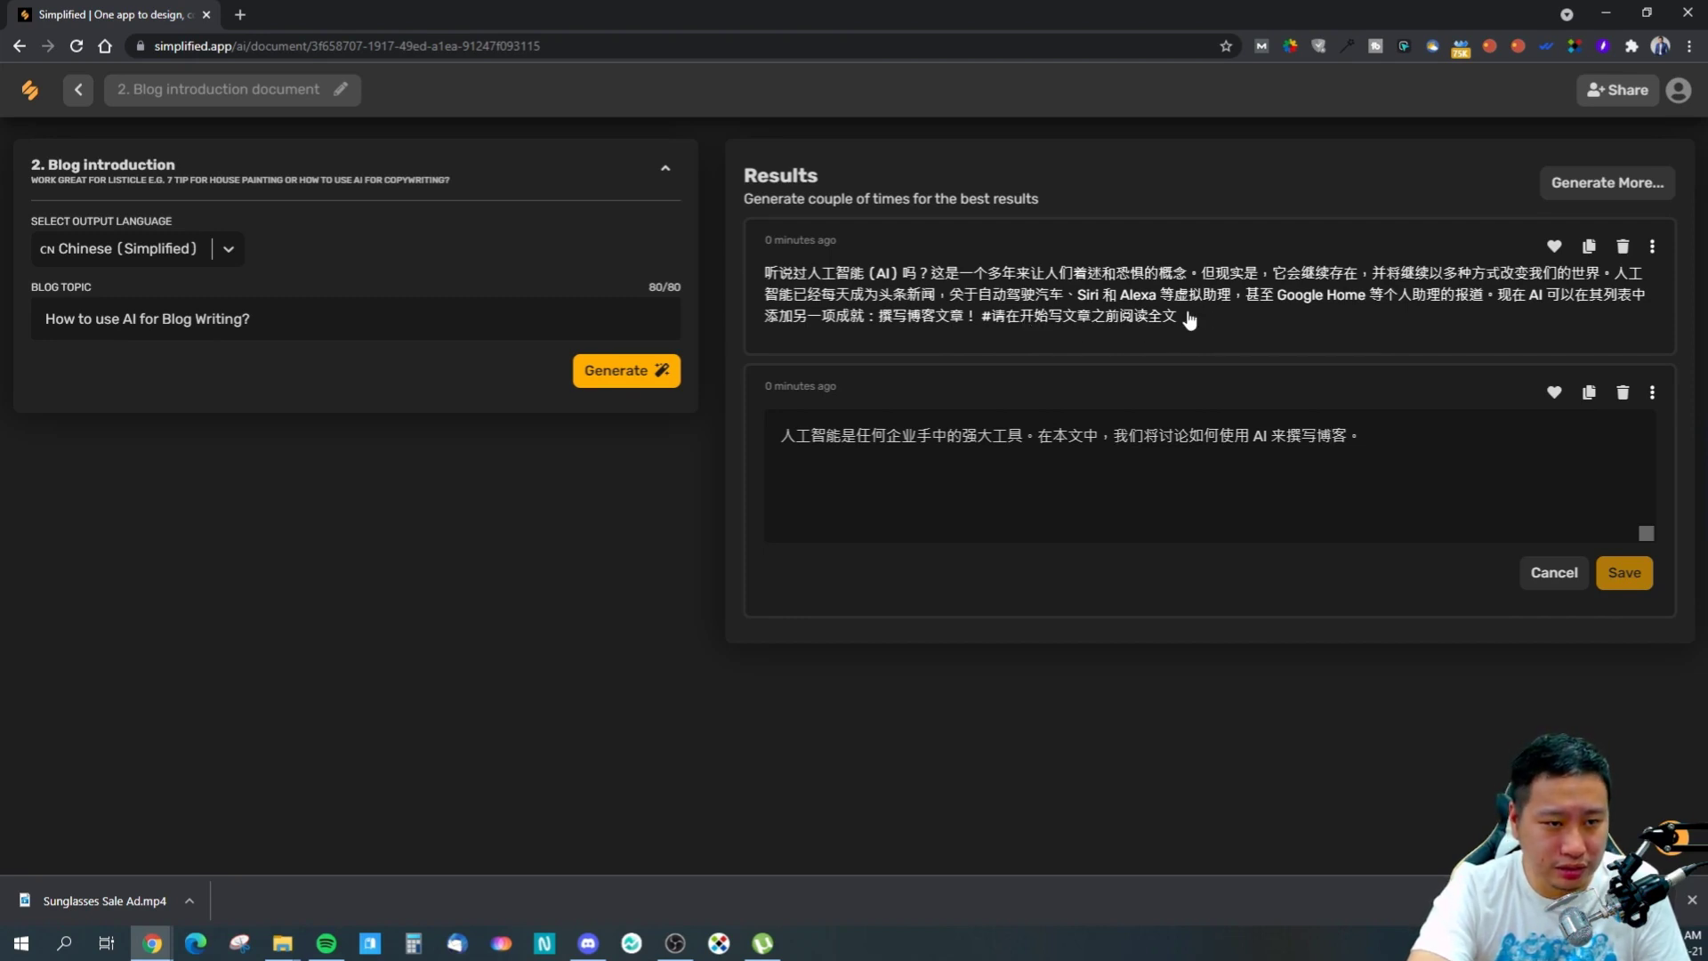
# - Open the longer Chinese introduction for editing and read it through, including the self-driving car passage and the closing hashtag
pyautogui.click(887, 280)
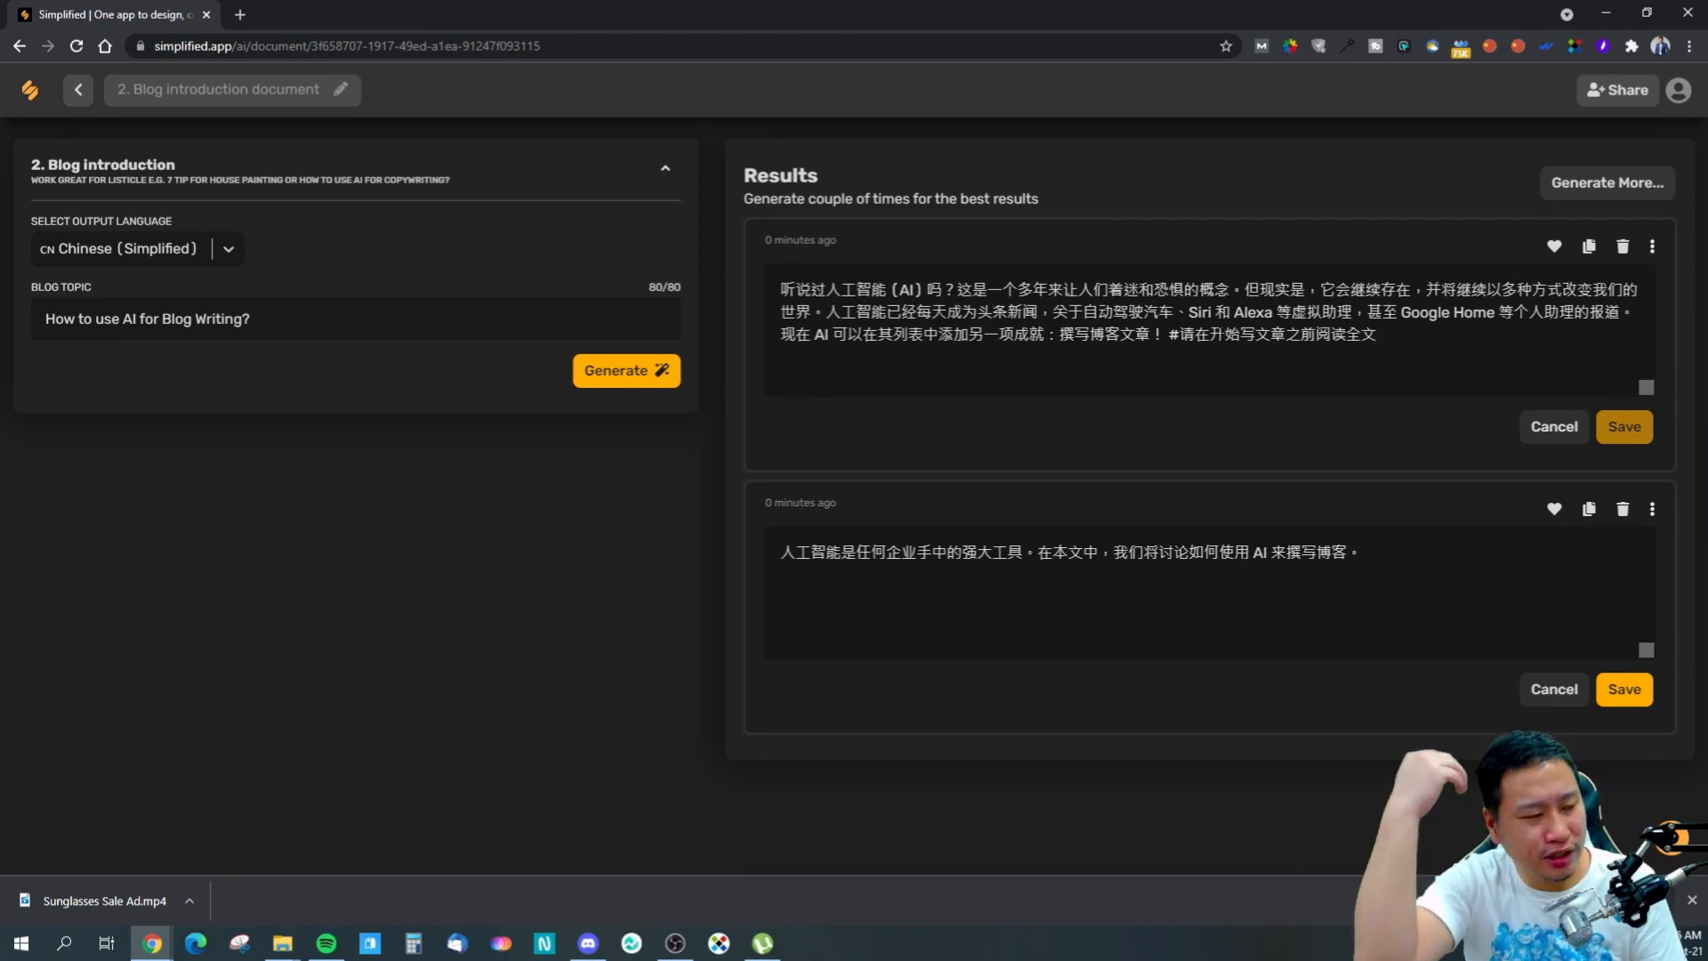
pyautogui.click(1269, 334)
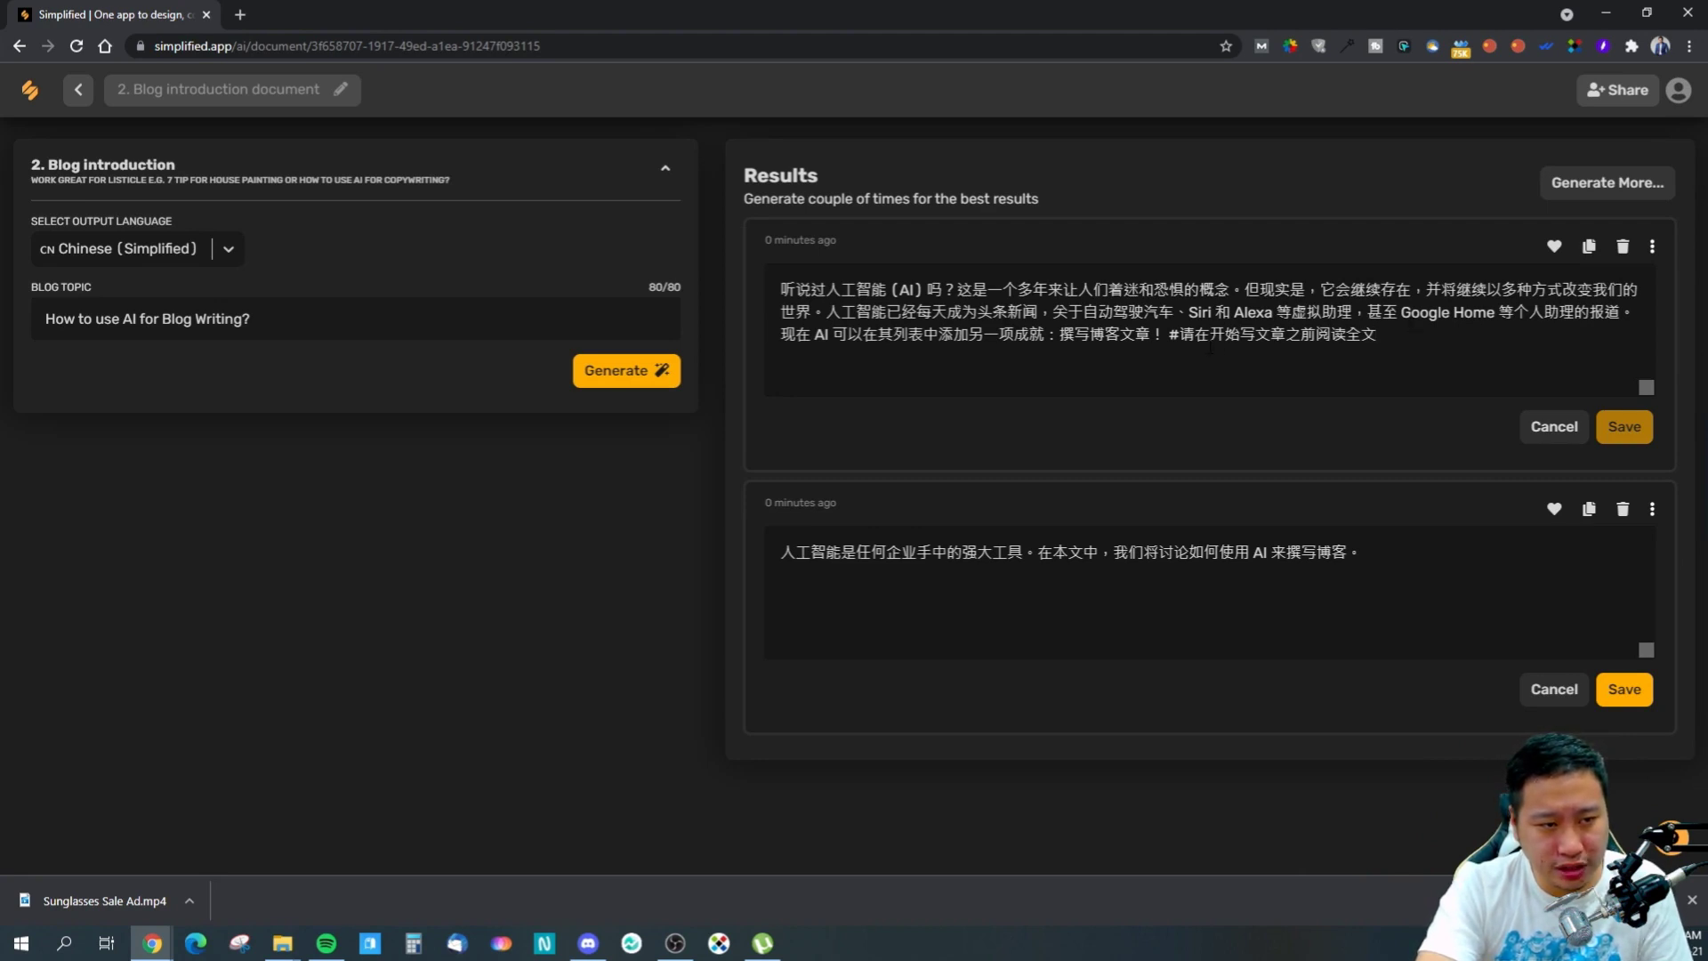
pyautogui.moveTo(1052, 312); pyautogui.dragTo(1173, 311)
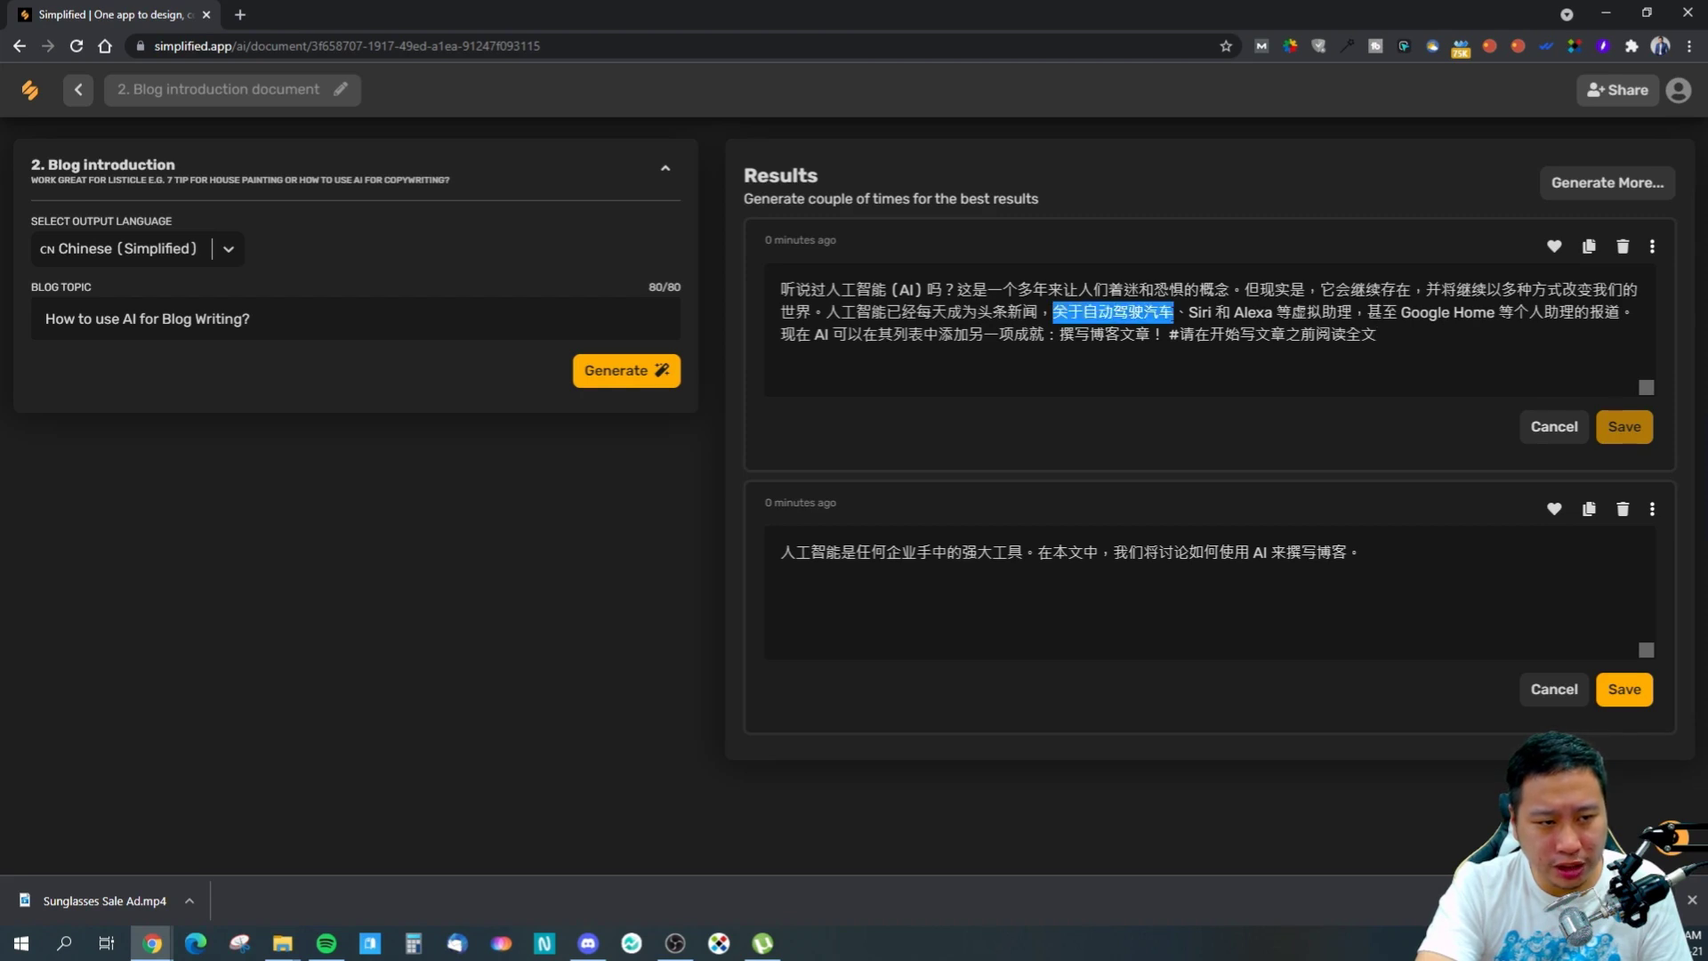
pyautogui.click(1160, 314)
pyautogui.moveTo(1068, 314); pyautogui.dragTo(1160, 313)
pyautogui.click(1160, 314)
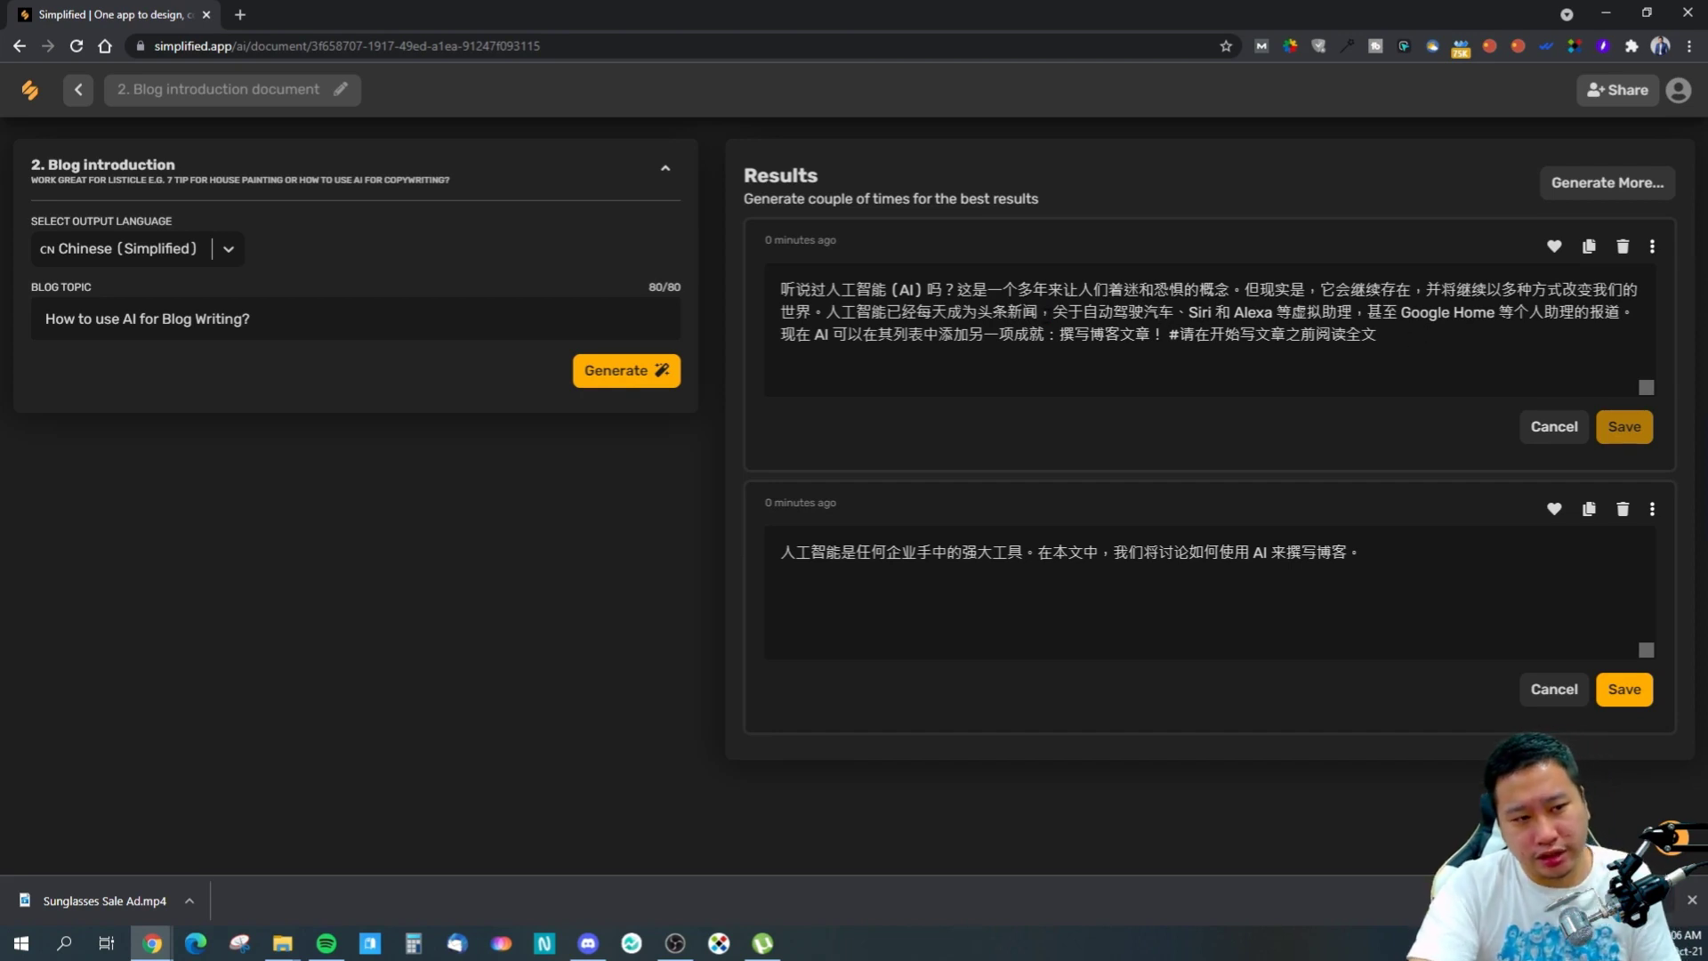
pyautogui.moveTo(968, 336); pyautogui.dragTo(1121, 342)
pyautogui.click(1163, 363)
pyautogui.click(1120, 345)
pyautogui.moveTo(1331, 336); pyautogui.dragTo(1362, 336)
pyautogui.click(1361, 338)
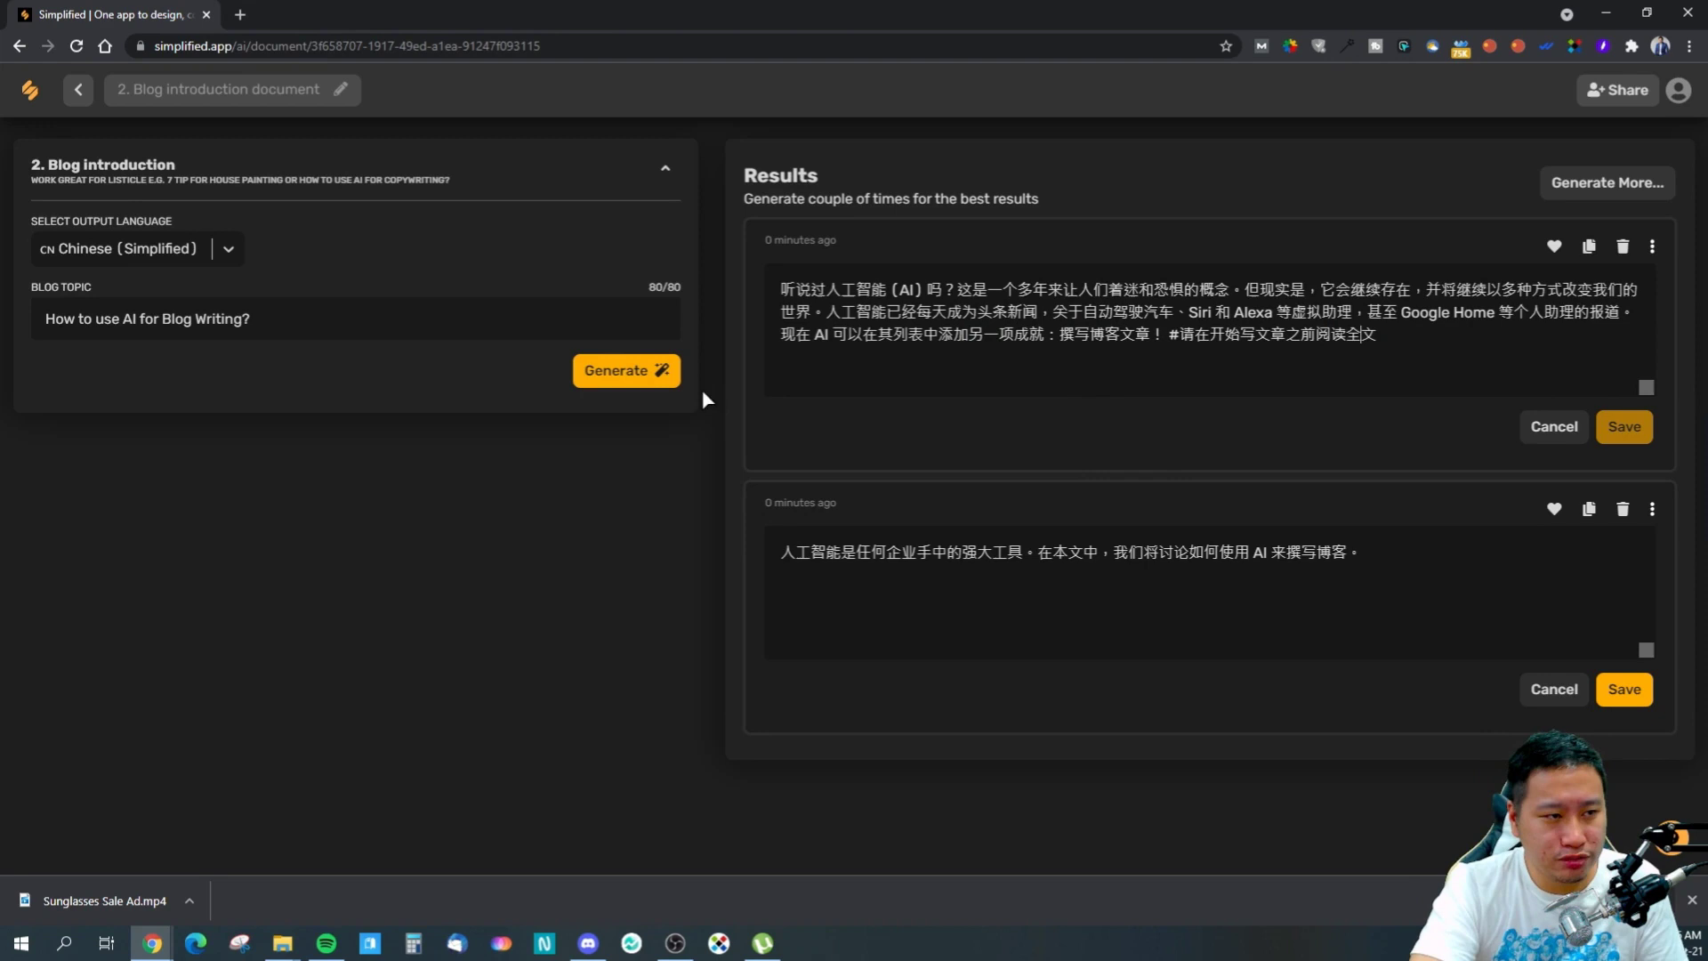
# - Set the output language to Malay and generate the blog introduction for the same topic
pyautogui.click(203, 320)
pyautogui.click(158, 287)
pyautogui.click(140, 251)
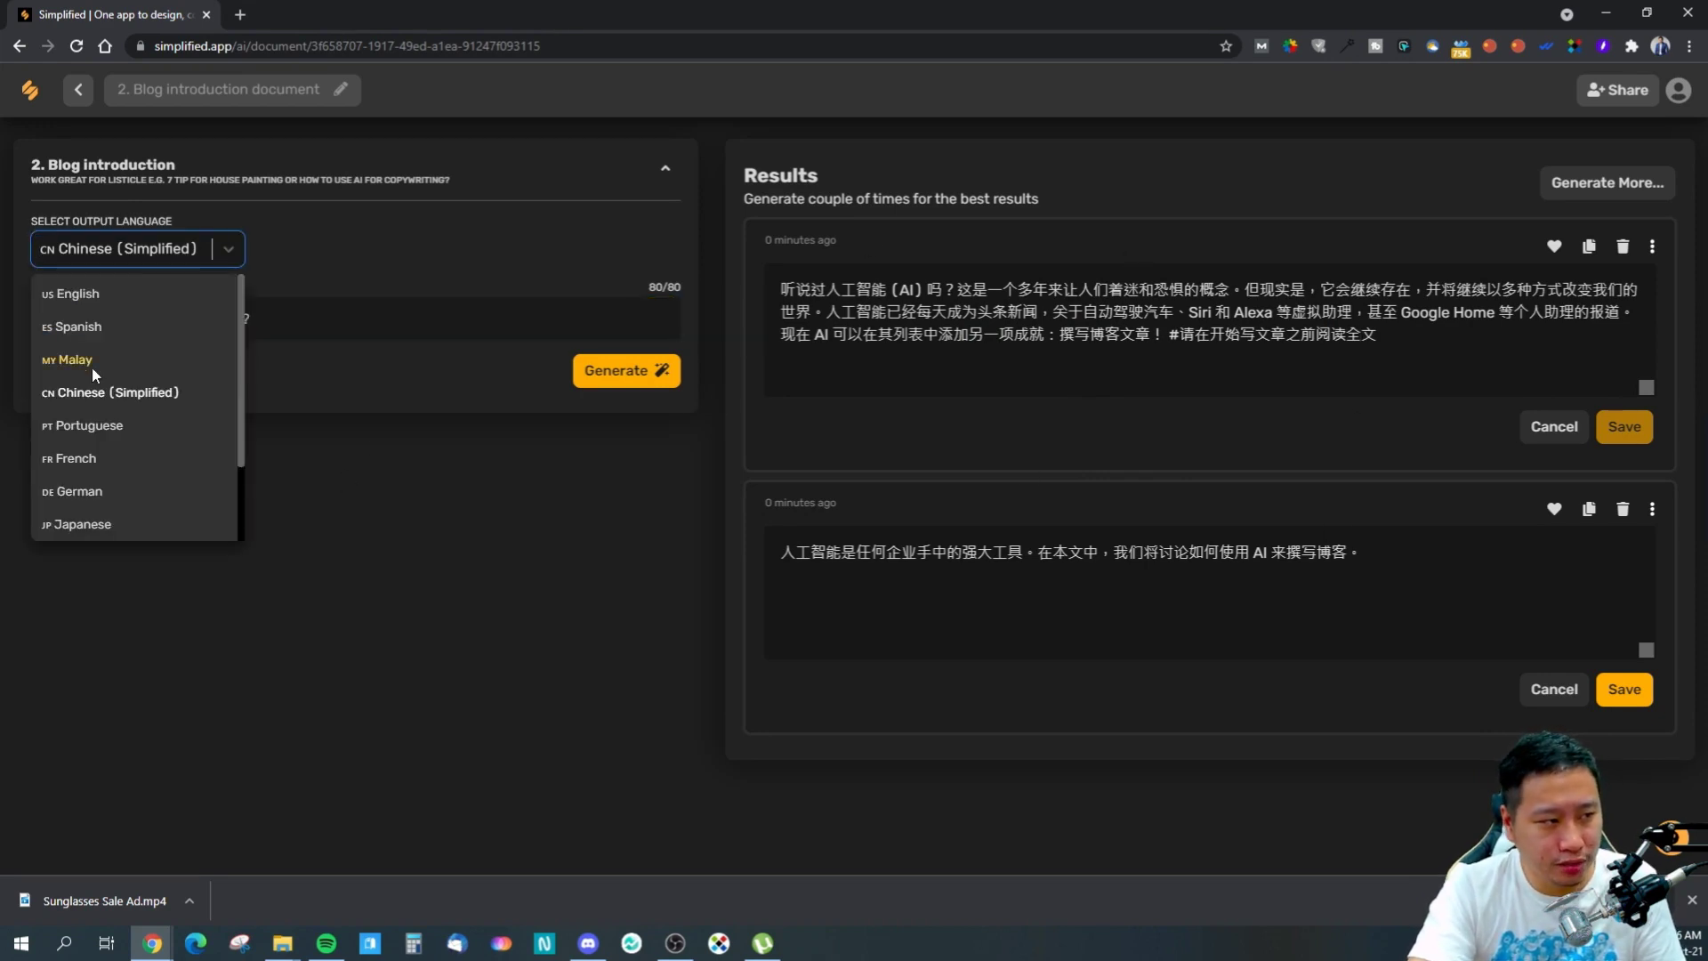
pyautogui.click(90, 361)
pyautogui.click(620, 380)
pyautogui.click(159, 249)
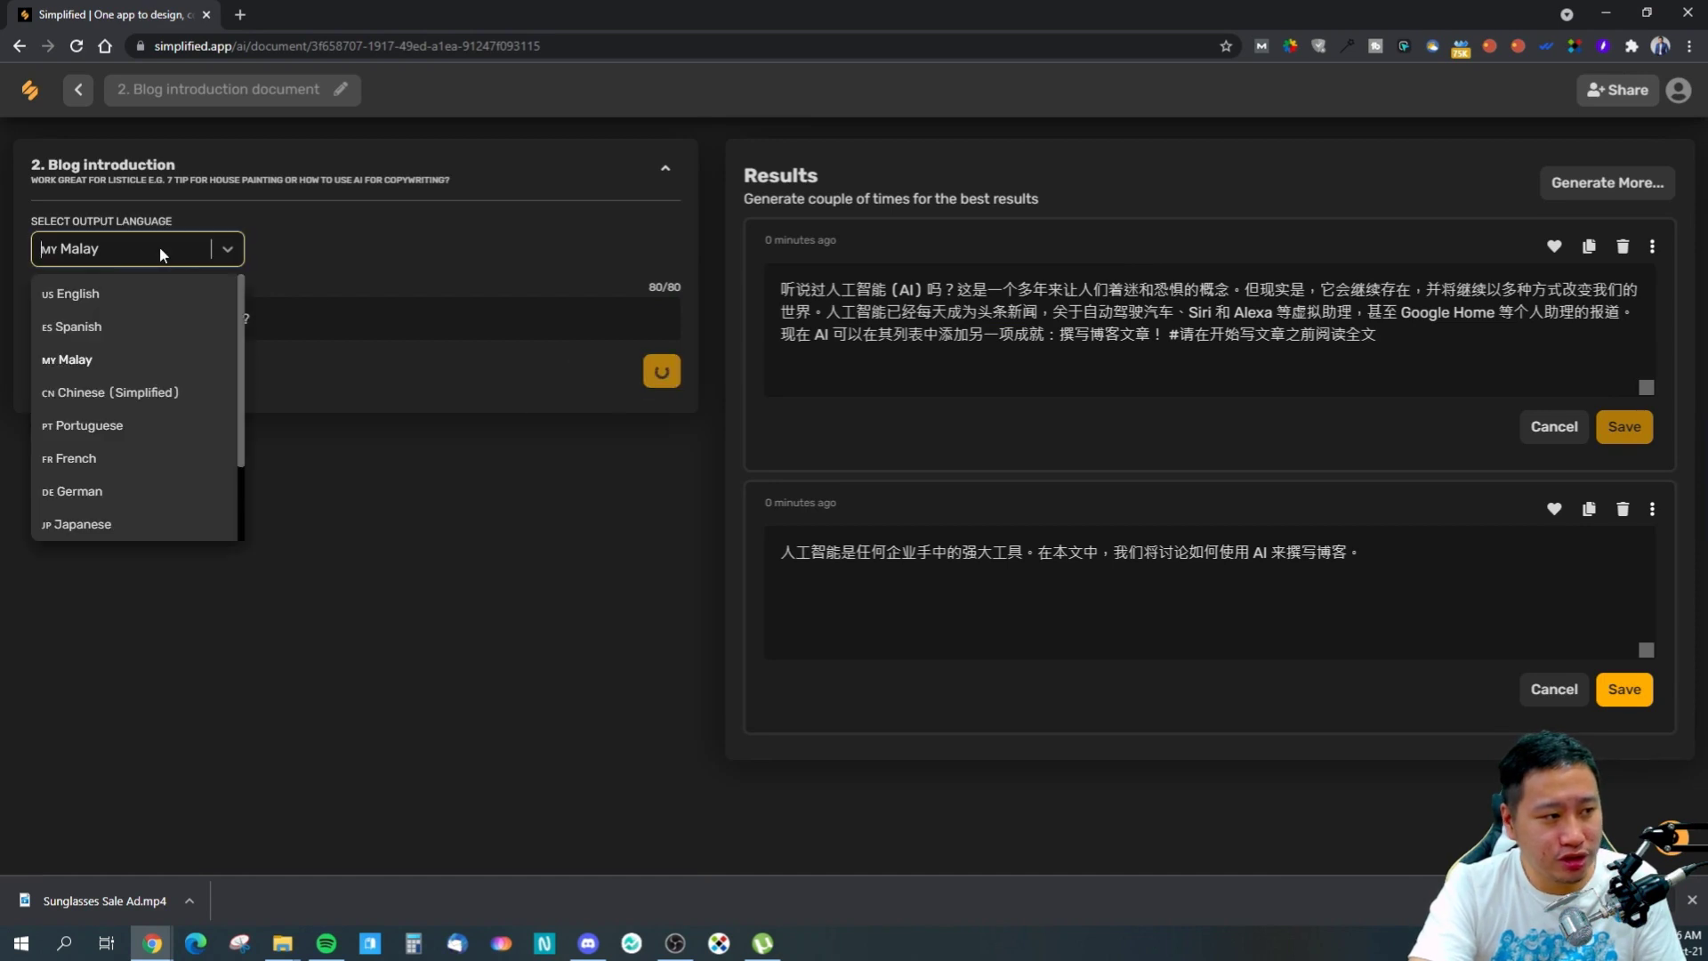
pyautogui.scroll(-1, 130, 499)
pyautogui.scroll(1, 119, 484)
pyautogui.scroll(1, 119, 484)
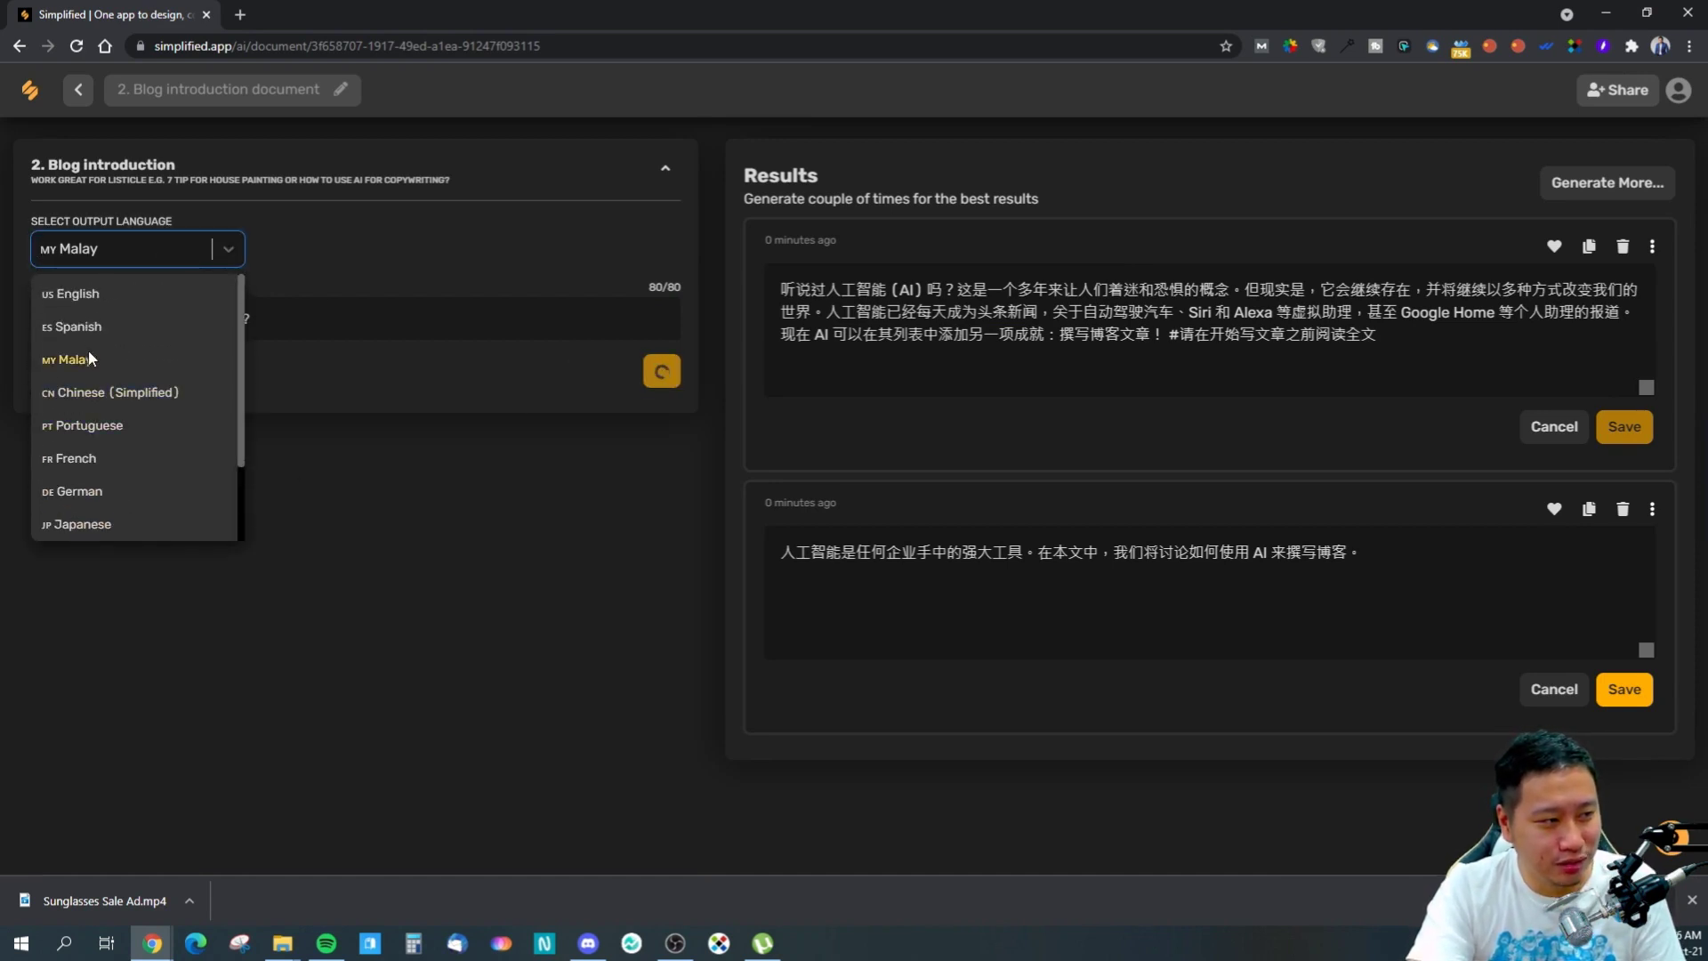
pyautogui.click(360, 504)
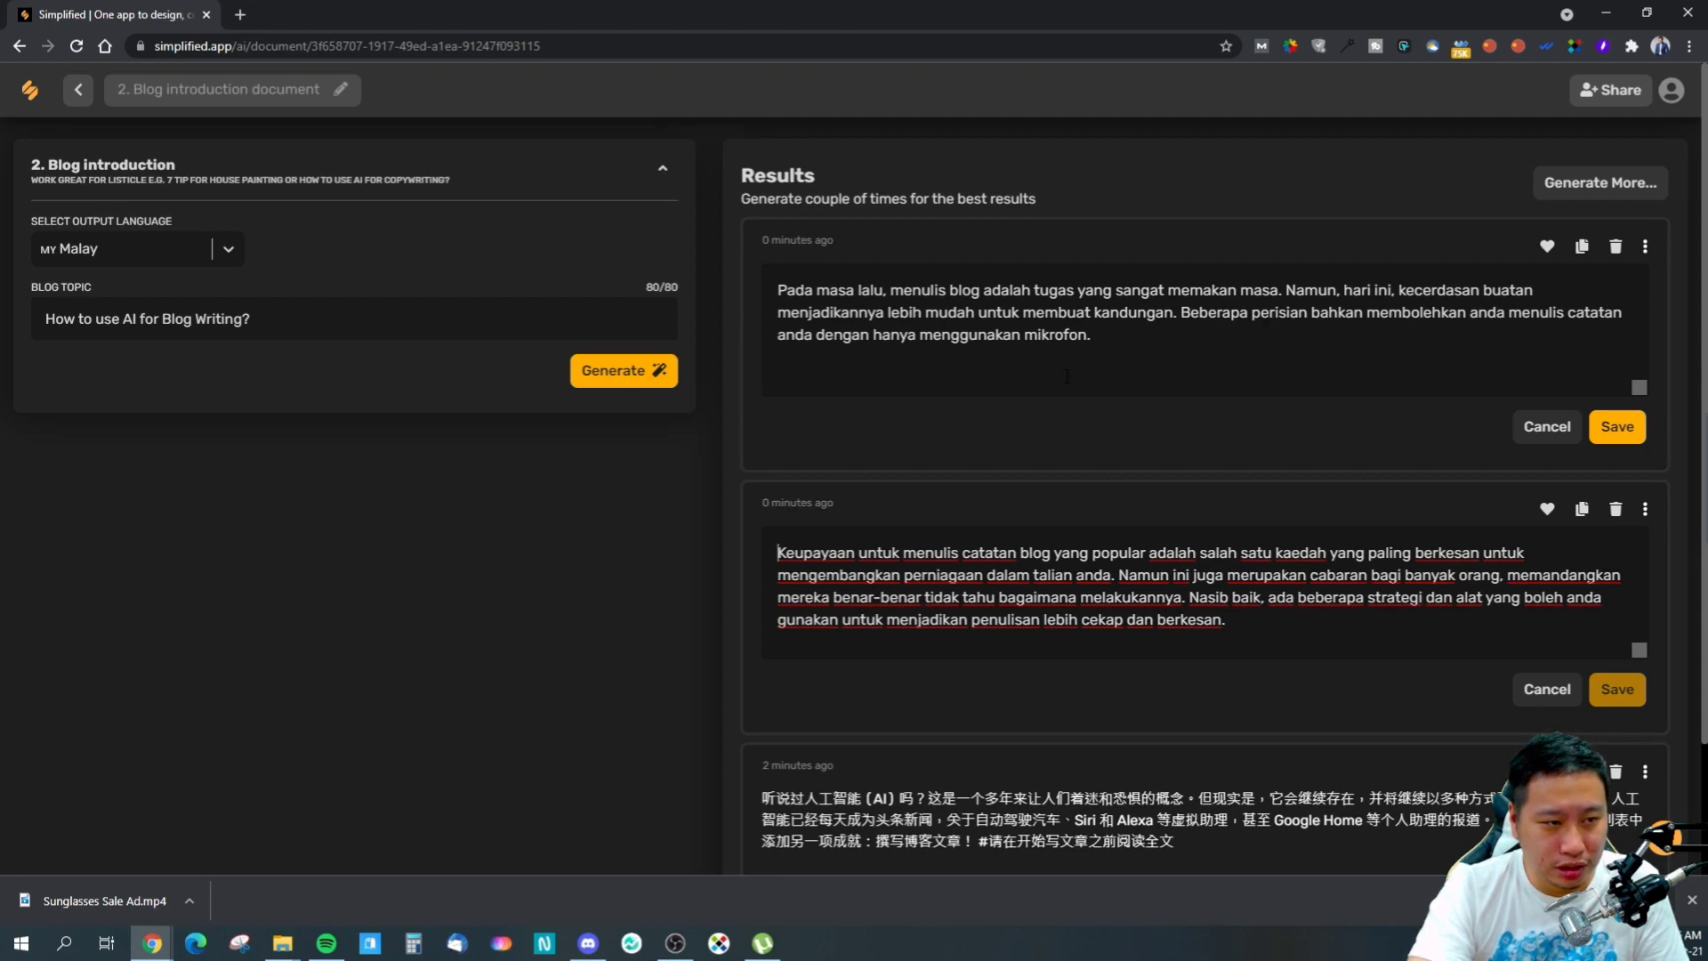
# - Read through the generated Malay introductions and compare them with the earlier Chinese results
pyautogui.moveTo(1136, 347); pyautogui.dragTo(993, 340)
pyautogui.doubleClick(896, 337)
pyautogui.click(977, 356)
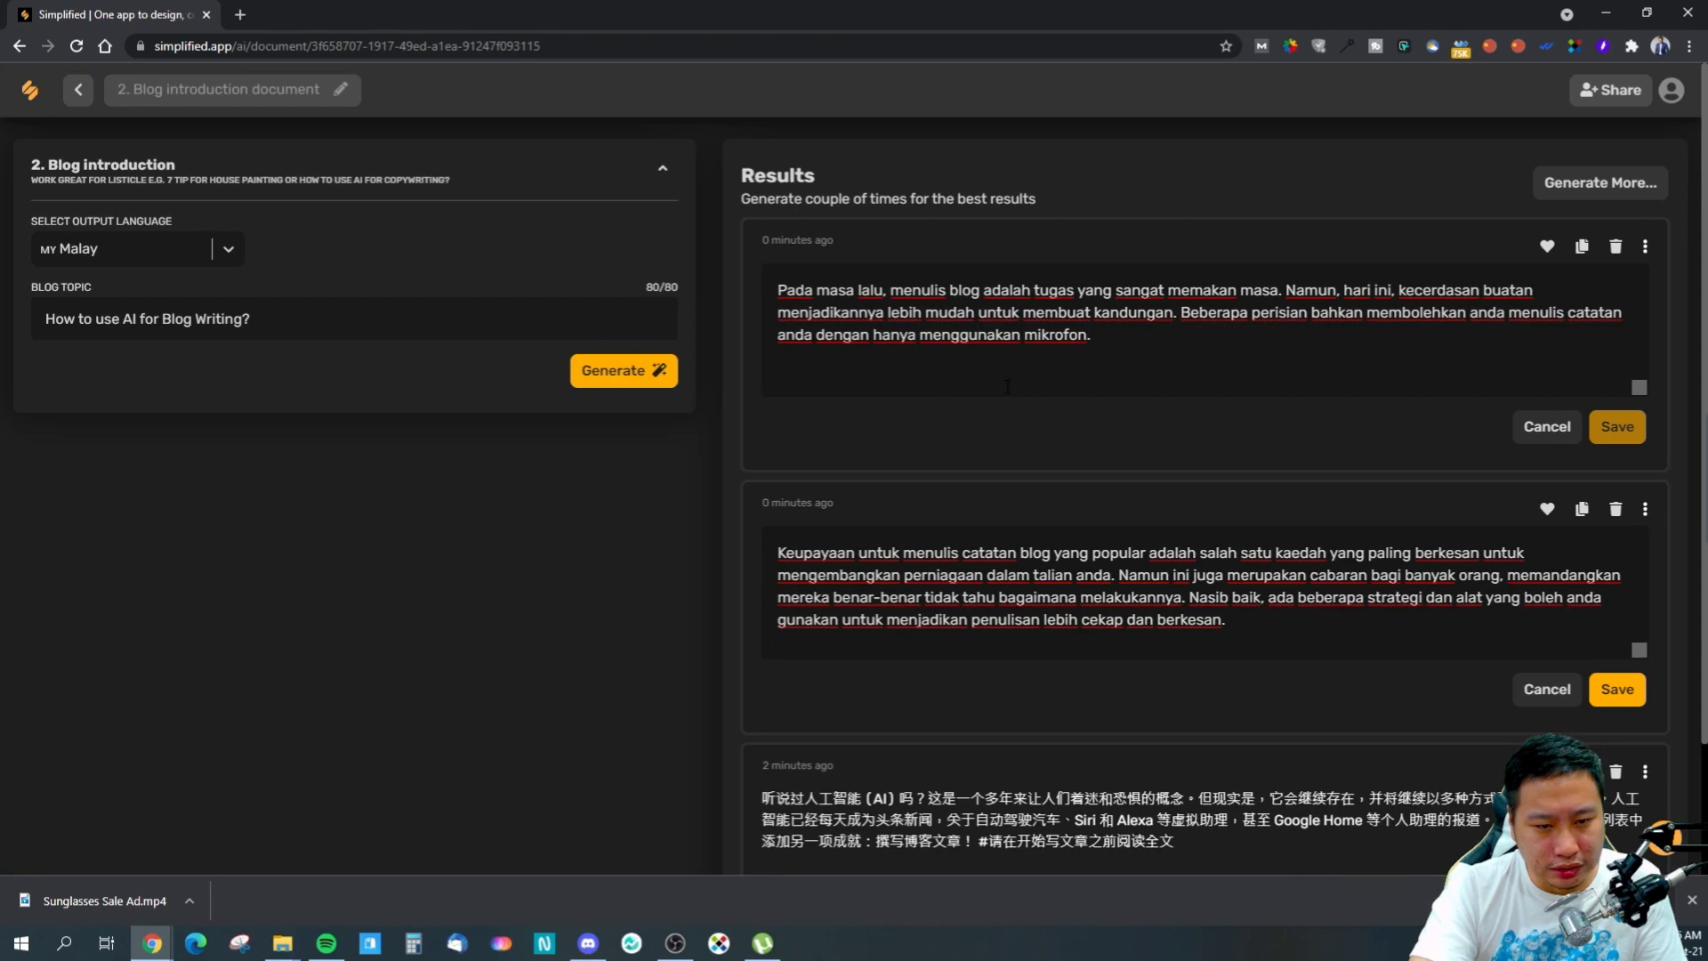
pyautogui.scroll(-2, 1260, 495)
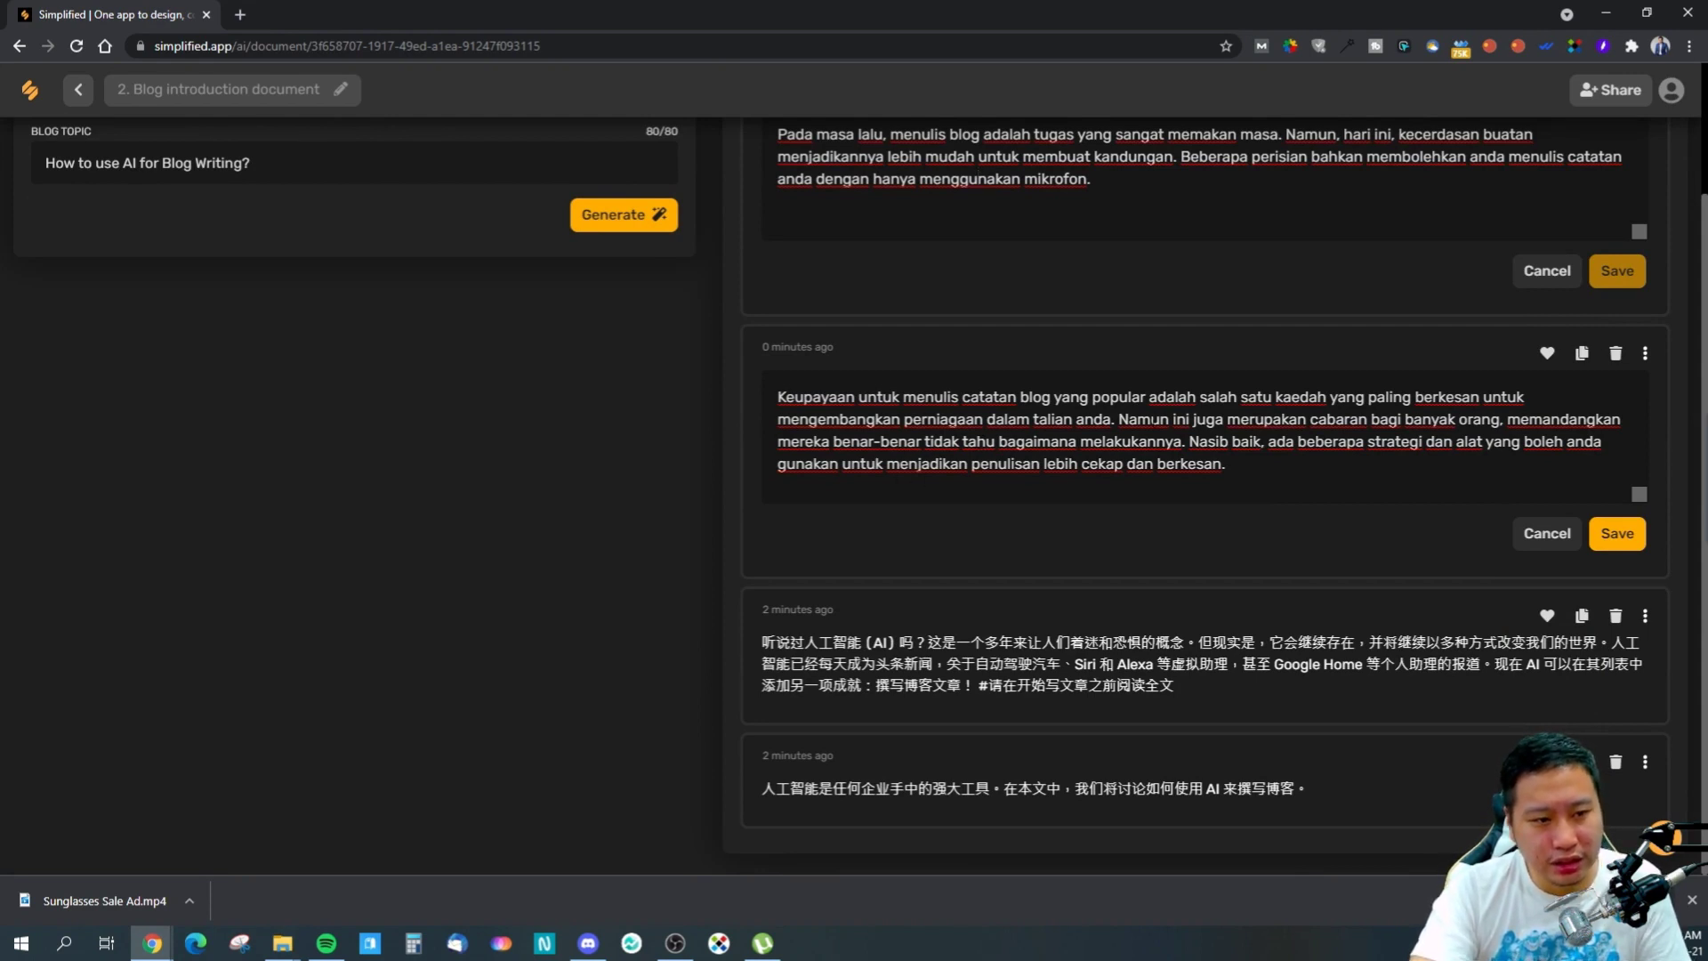
pyautogui.scroll(2, 1053, 496)
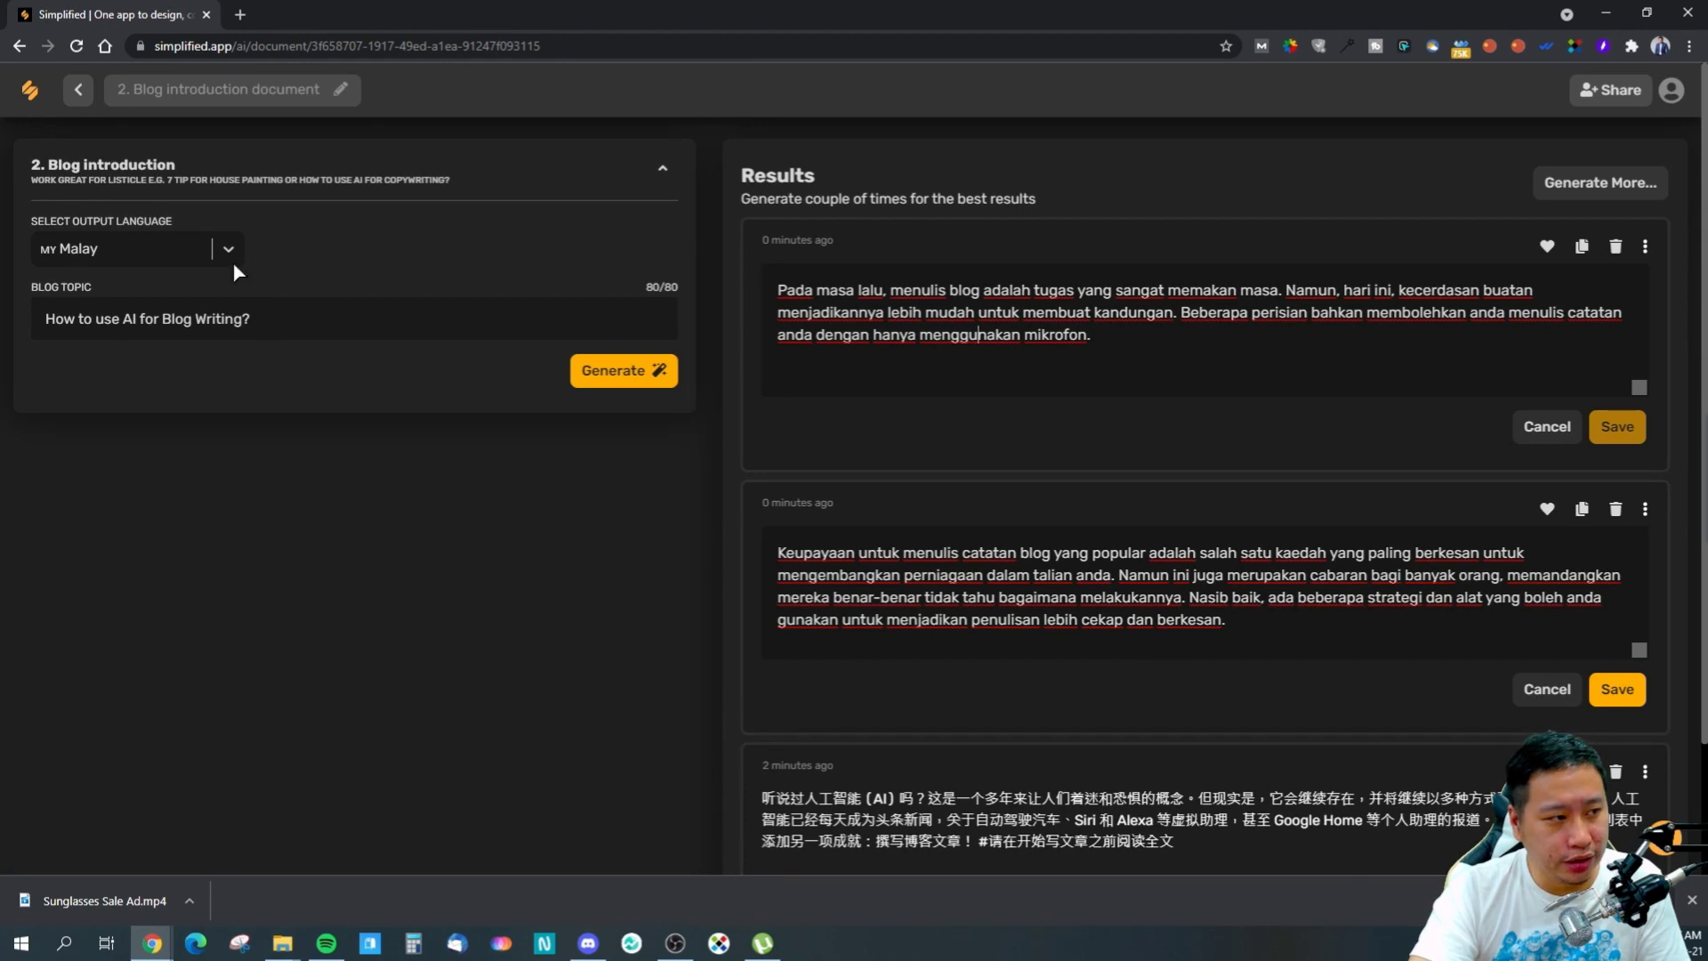
# - Set the output language to English and generate the blog introduction again
pyautogui.click(146, 256)
pyautogui.click(115, 293)
pyautogui.click(663, 378)
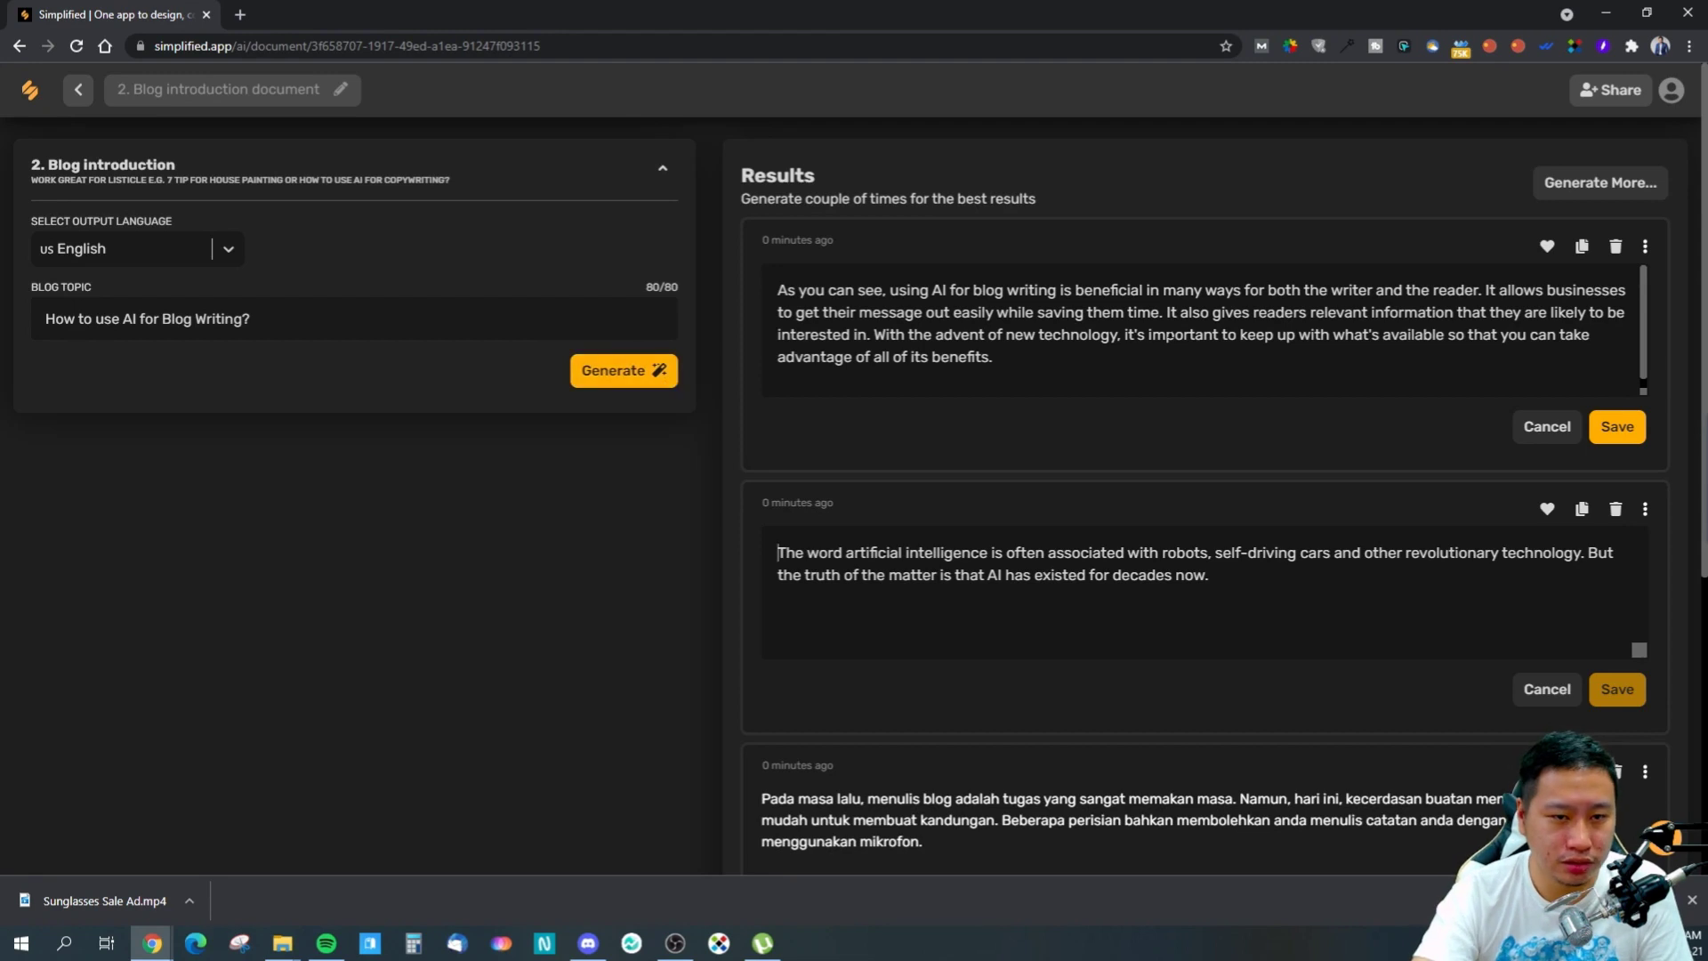
# - Read through the two generated English blog introductions
pyautogui.moveTo(995, 357); pyautogui.dragTo(842, 291)
pyautogui.click(824, 291)
pyautogui.moveTo(995, 361); pyautogui.dragTo(798, 291)
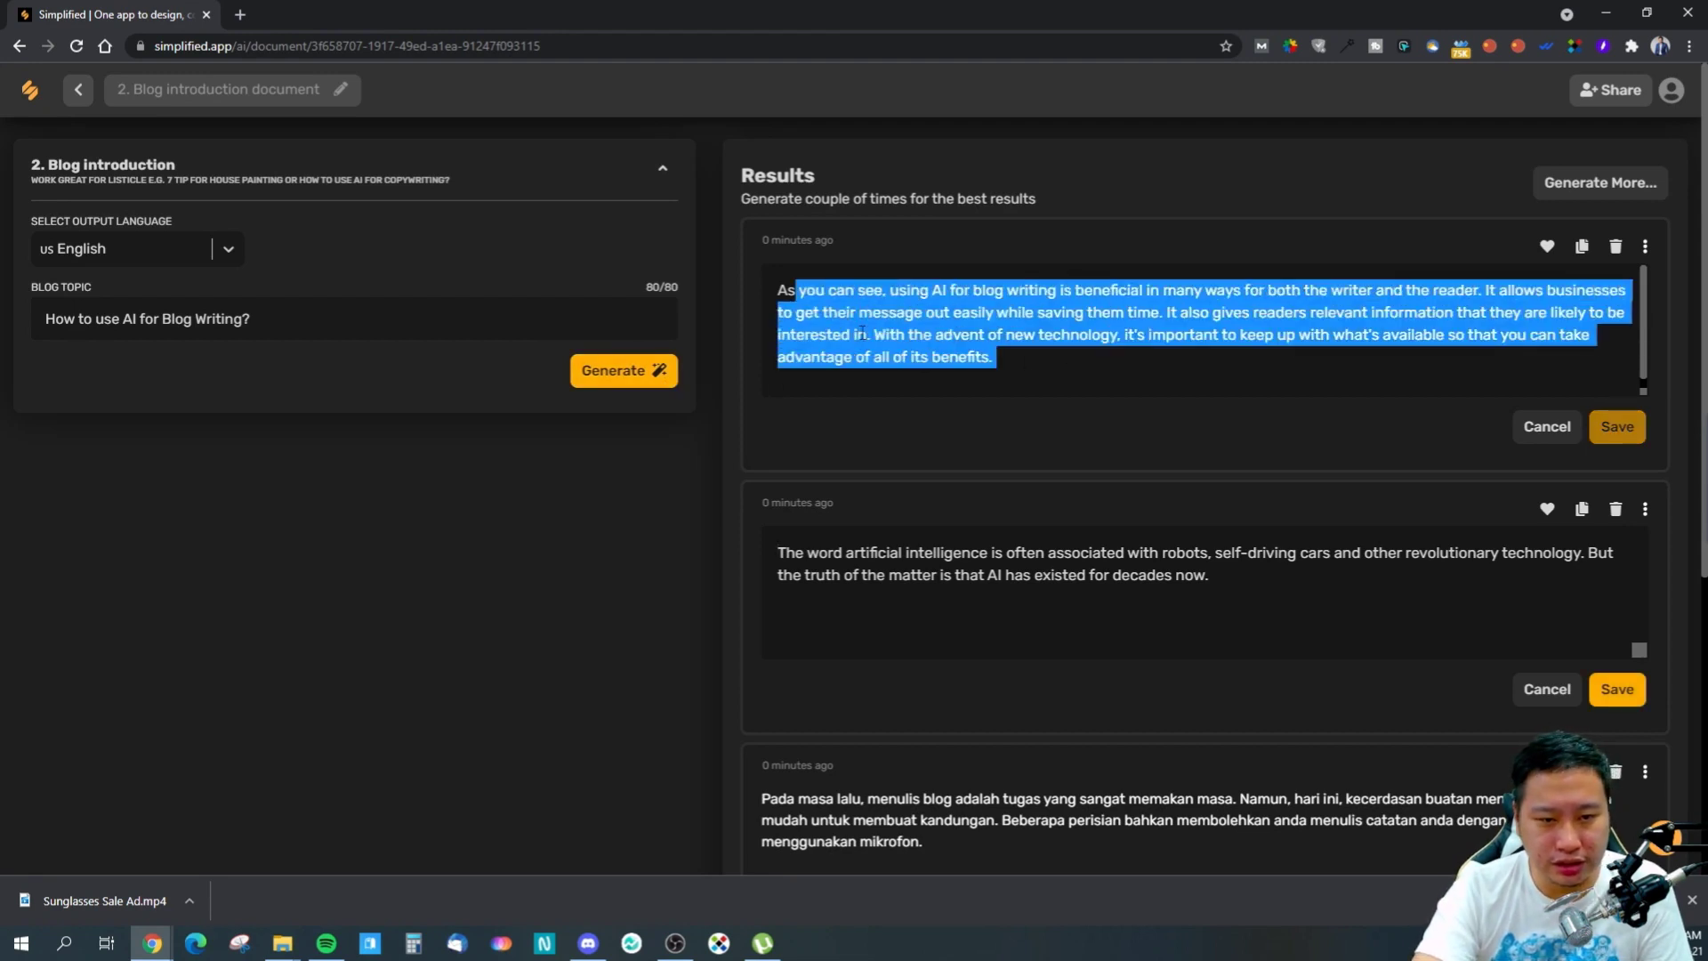
pyautogui.click(977, 507)
pyautogui.click(1029, 607)
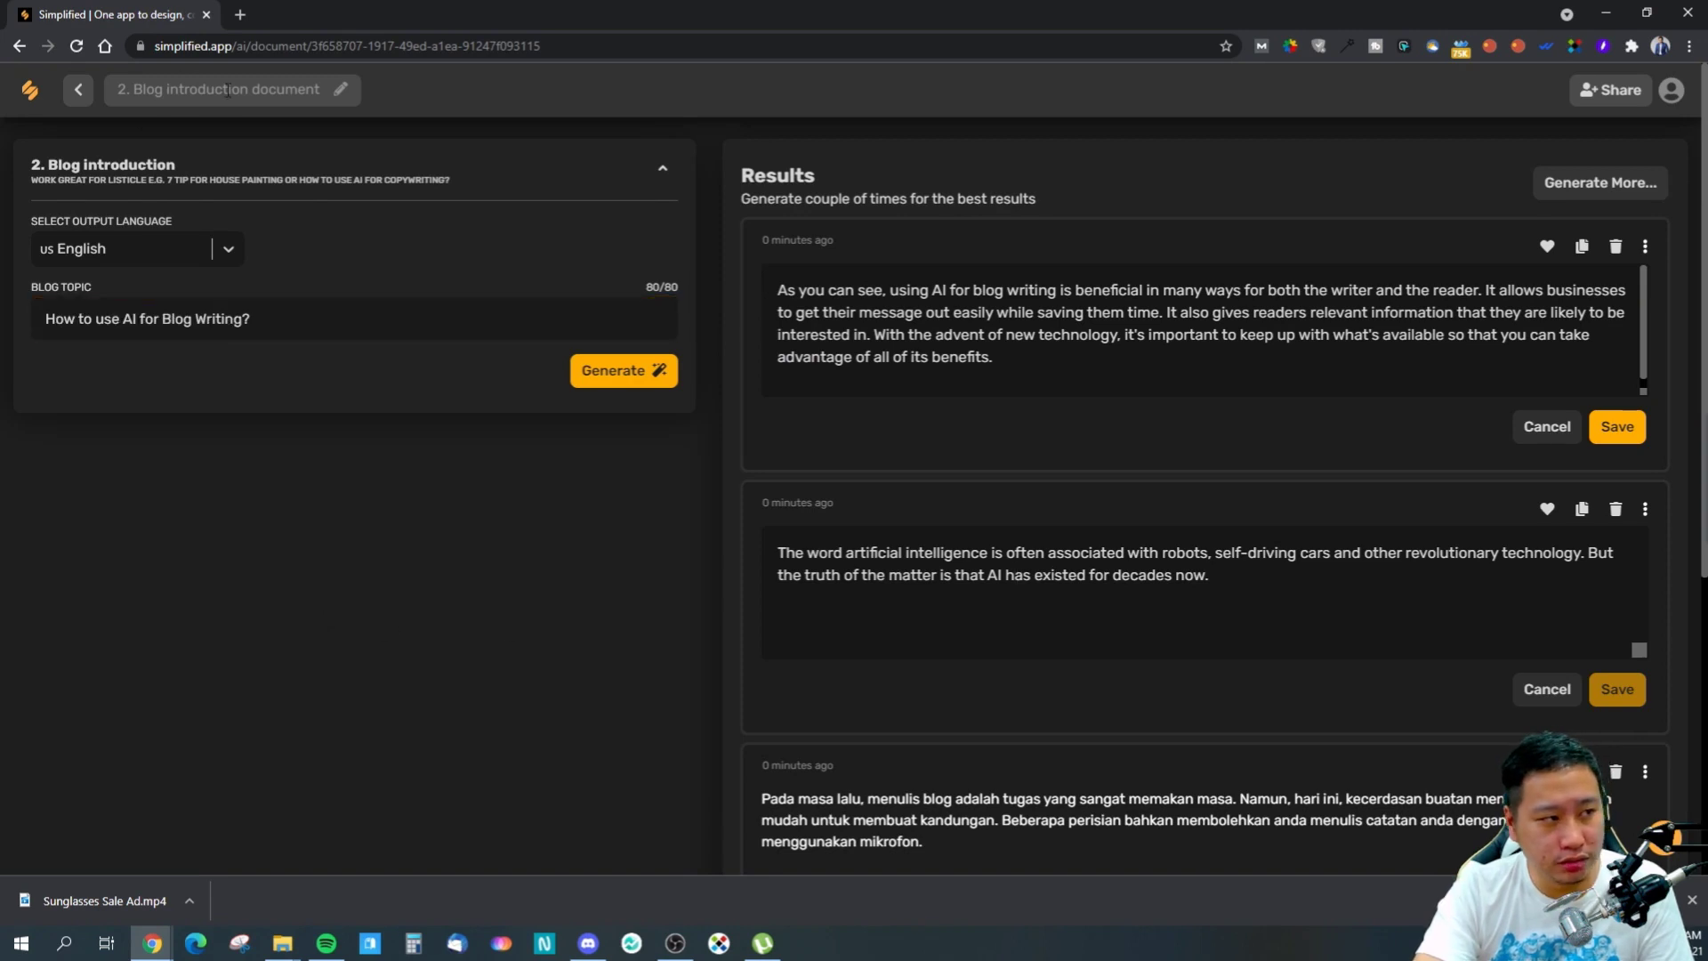
# - Return to the AI Assistant's template overview, look over the templates and choose the AIDA framework
pyautogui.click(78, 89)
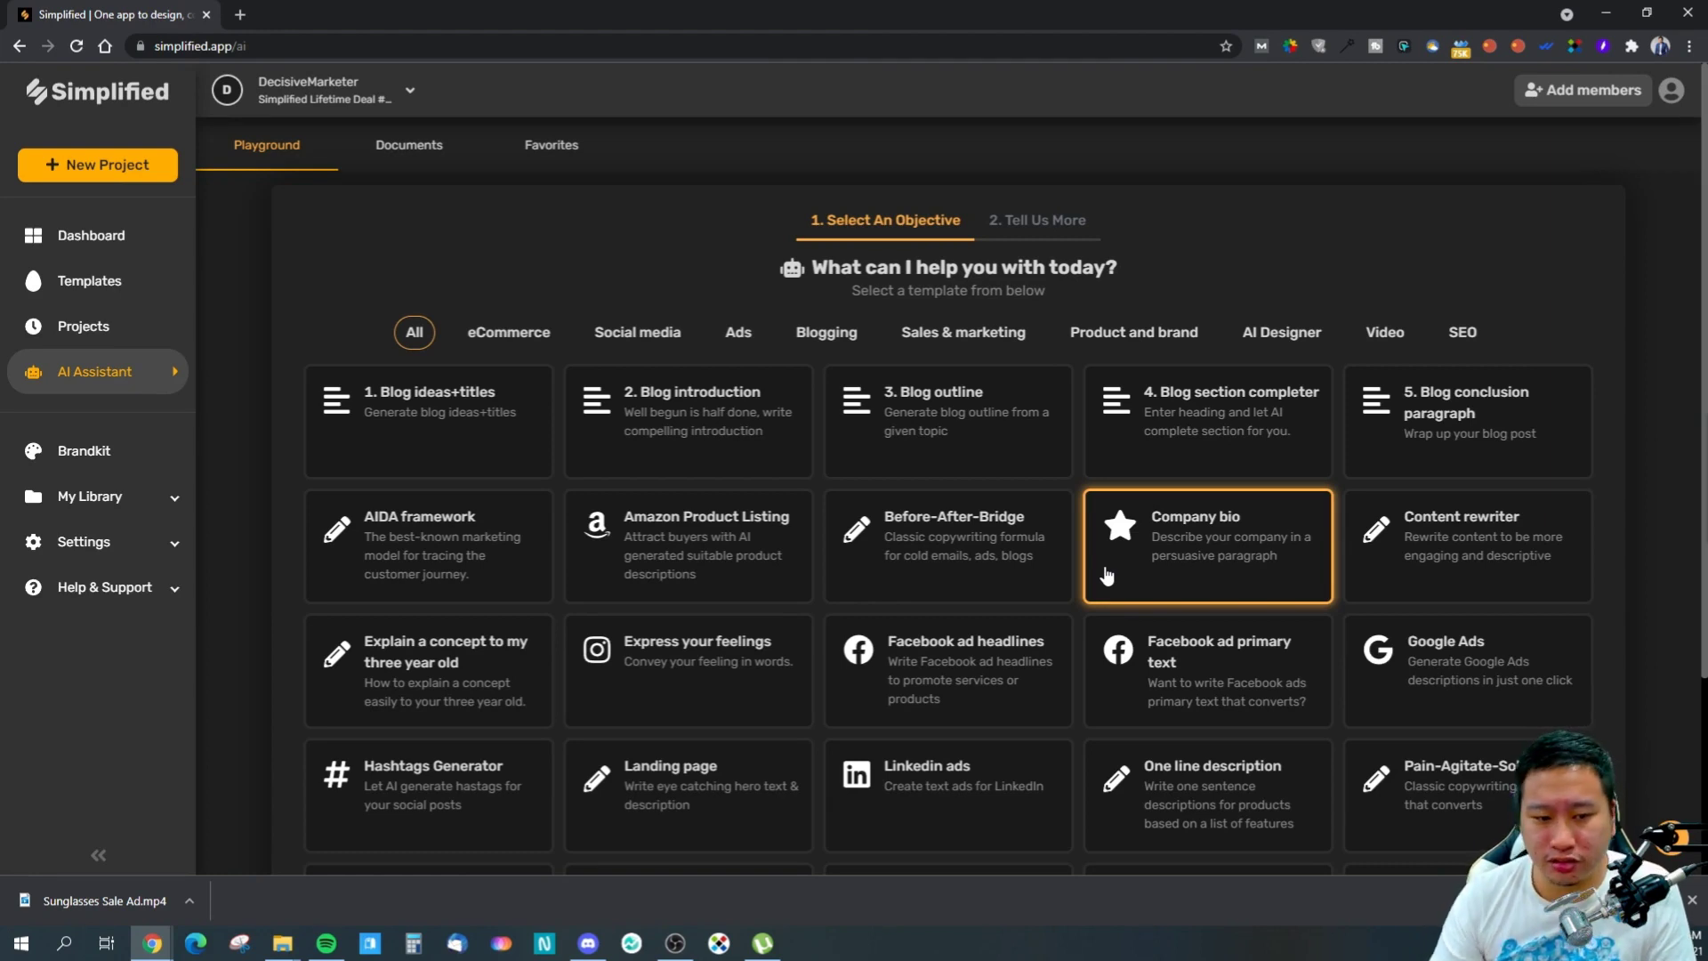
pyautogui.scroll(-3, 756, 640)
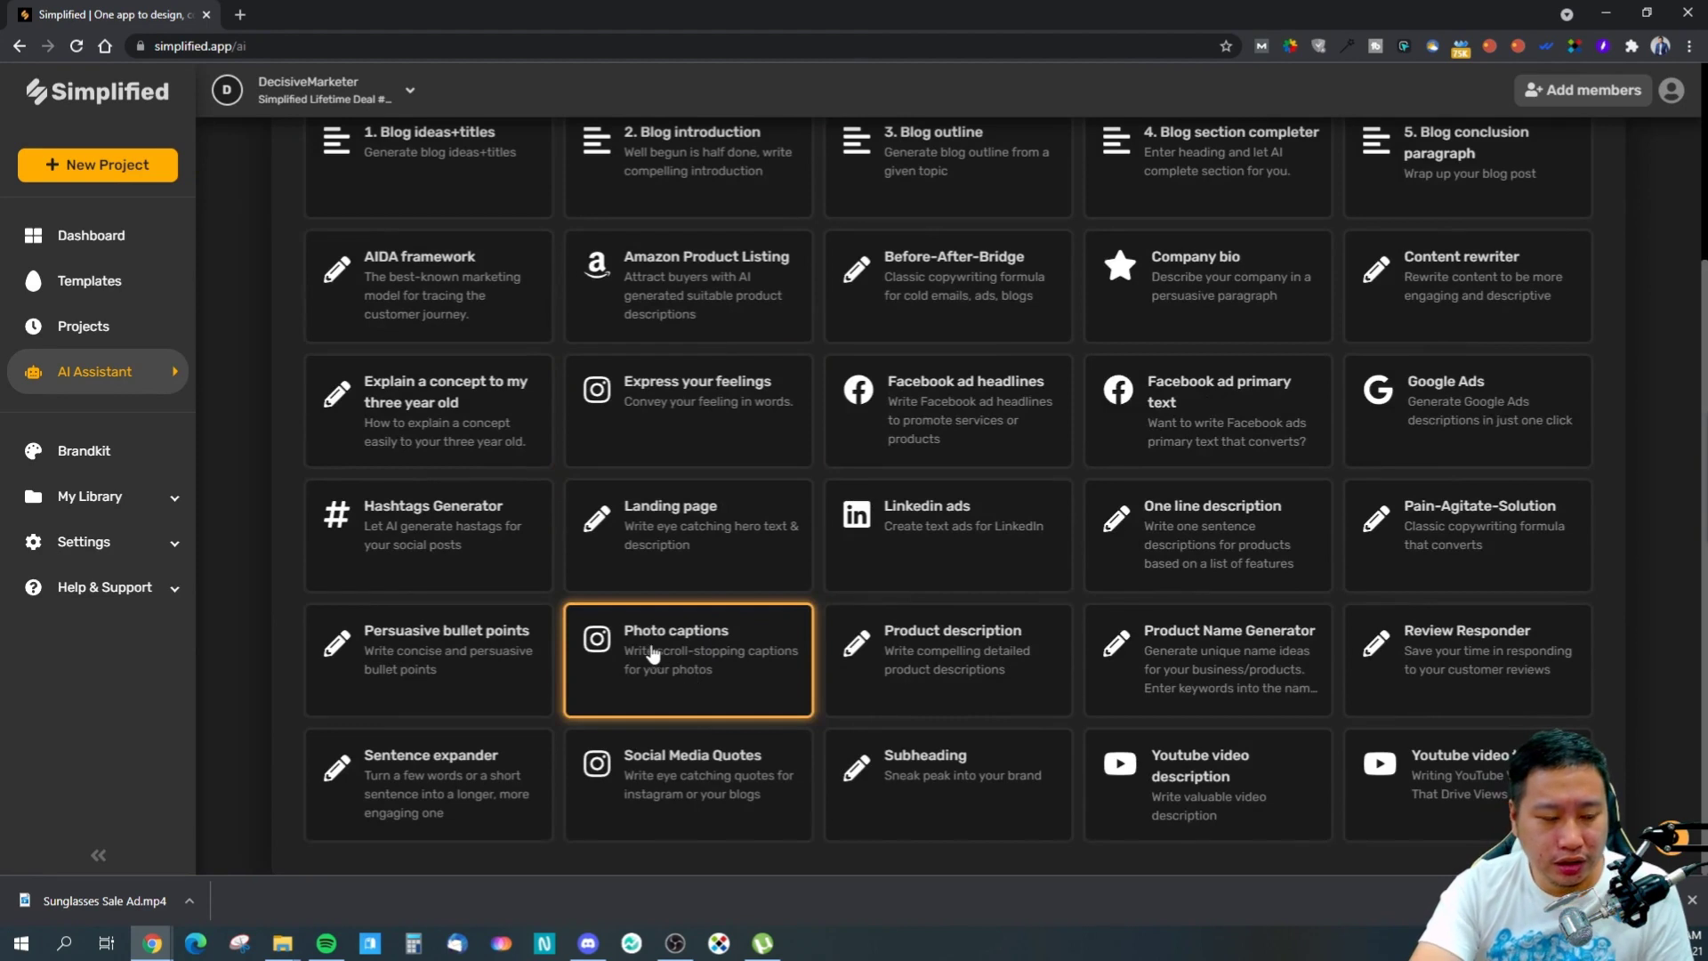
pyautogui.scroll(3, 889, 641)
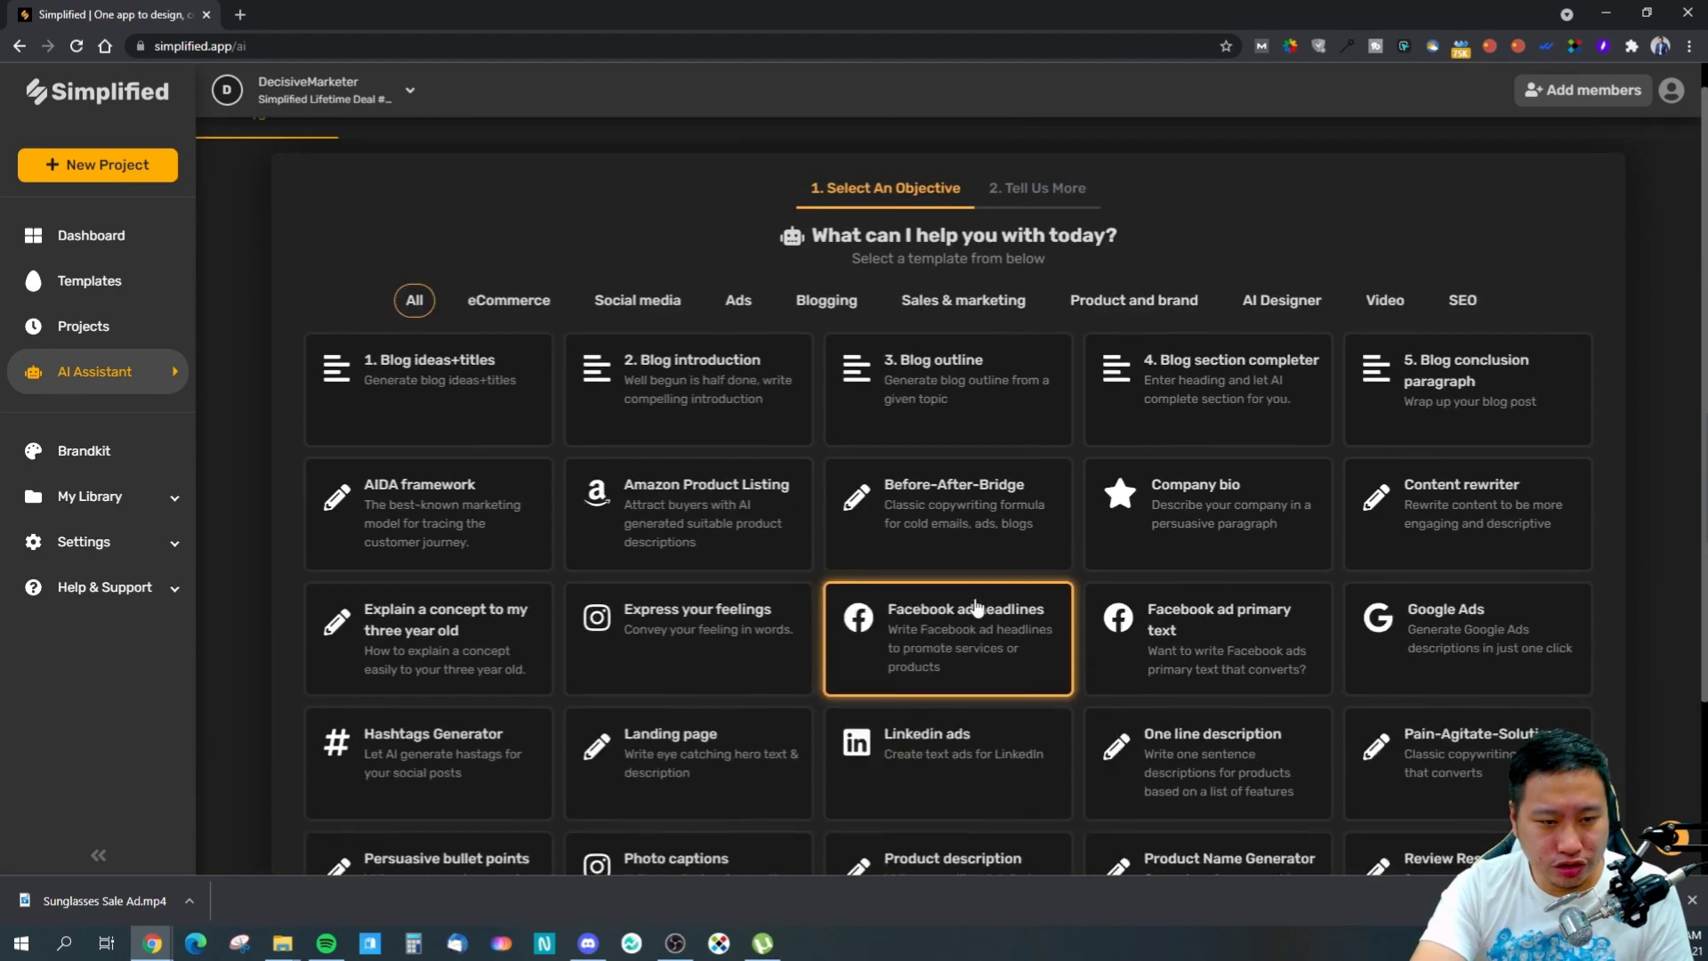
pyautogui.click(428, 561)
# - Replace the prefilled company/brand name with "Simplified"
pyautogui.click(952, 359)
pyautogui.moveTo(900, 360); pyautogui.dragTo(454, 316)
pyautogui.press('BackSpace')
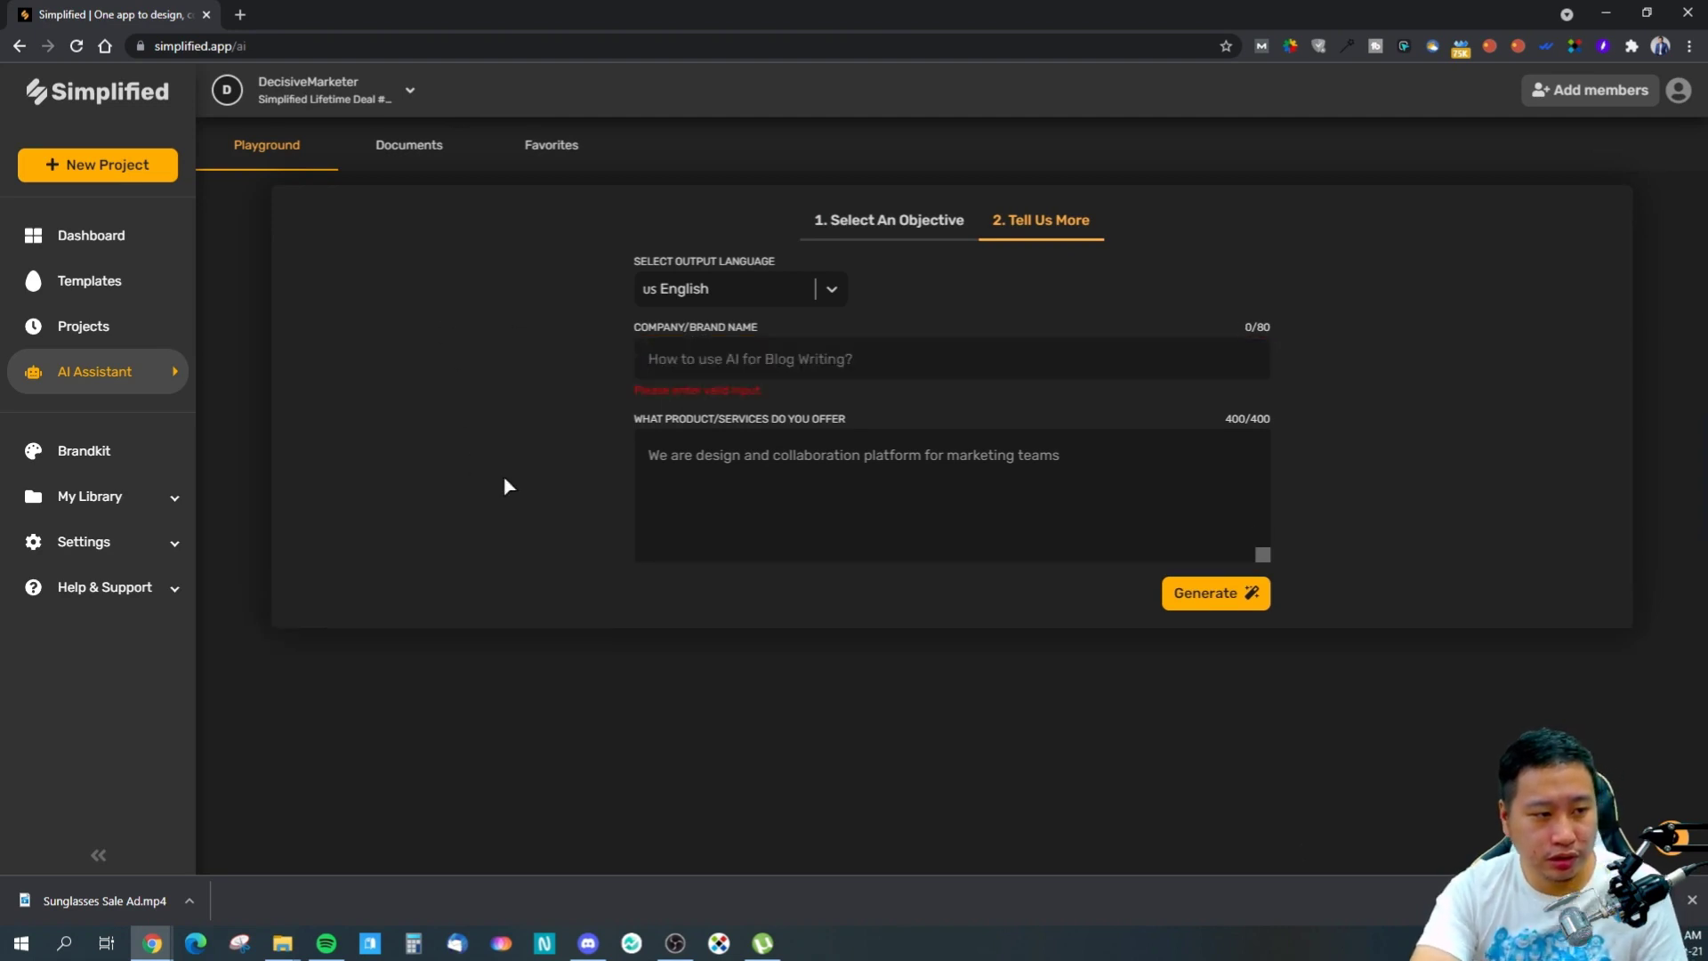
pyautogui.click(740, 356)
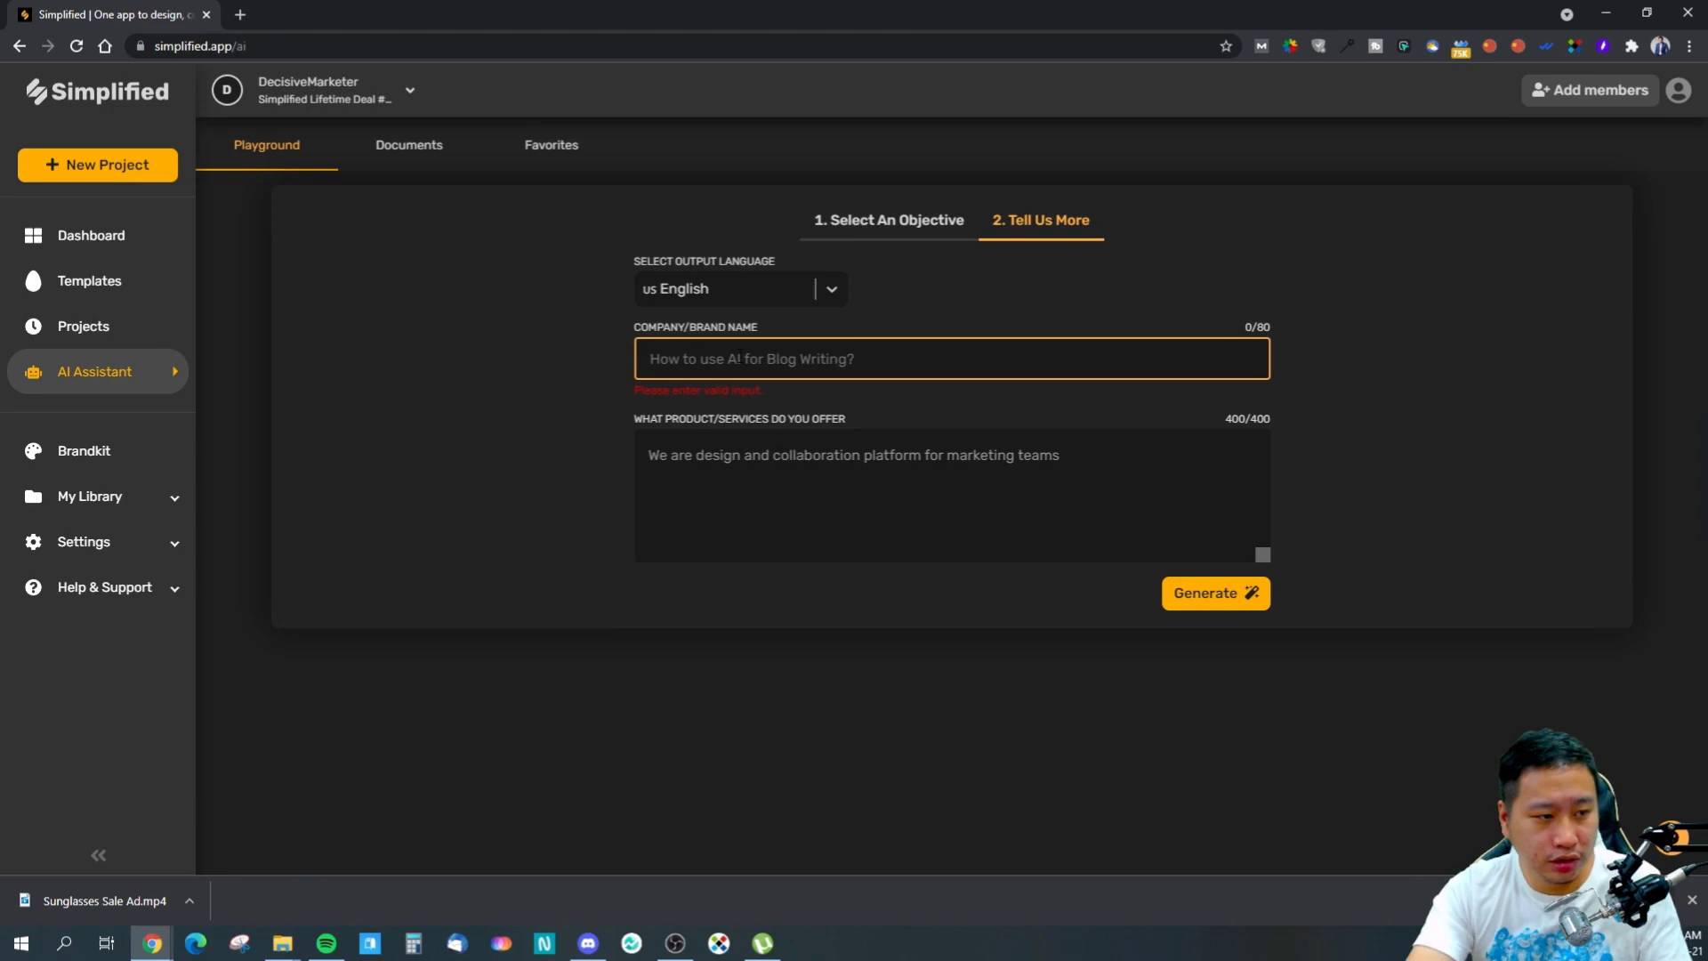
pyautogui.write('Simplified')
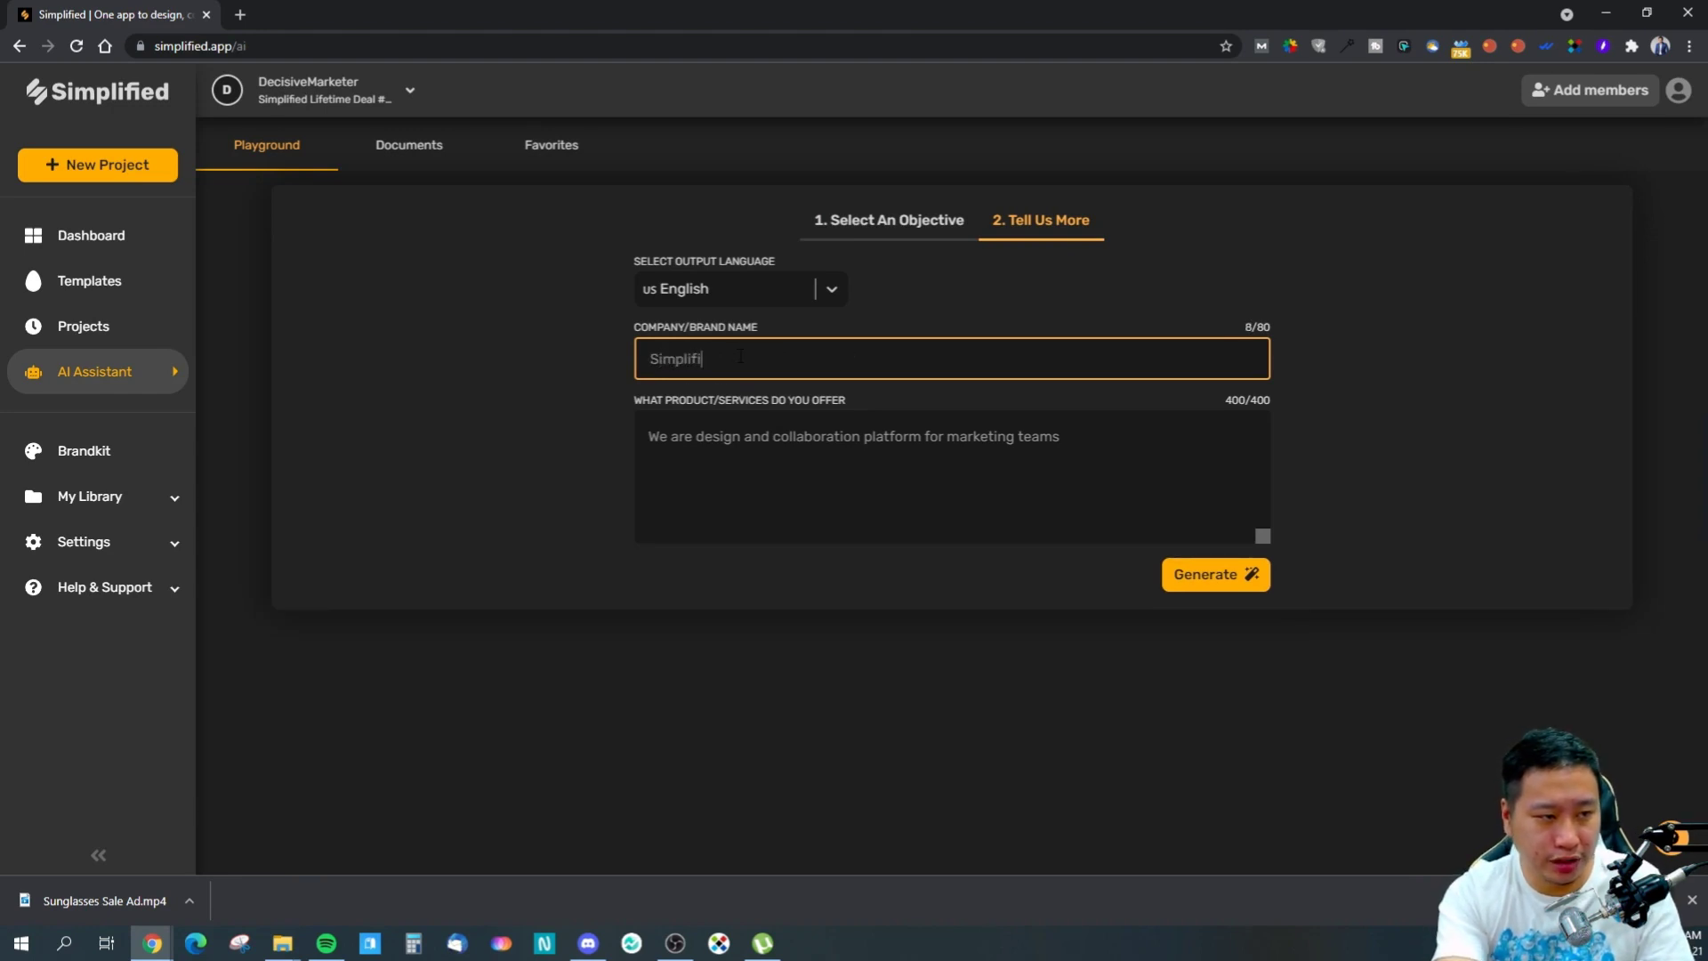
# - Describe the product/services as "We are a design and collaborative platform for marketing team." and generate the copy
pyautogui.press('Tab')
pyautogui.write('We are a di')
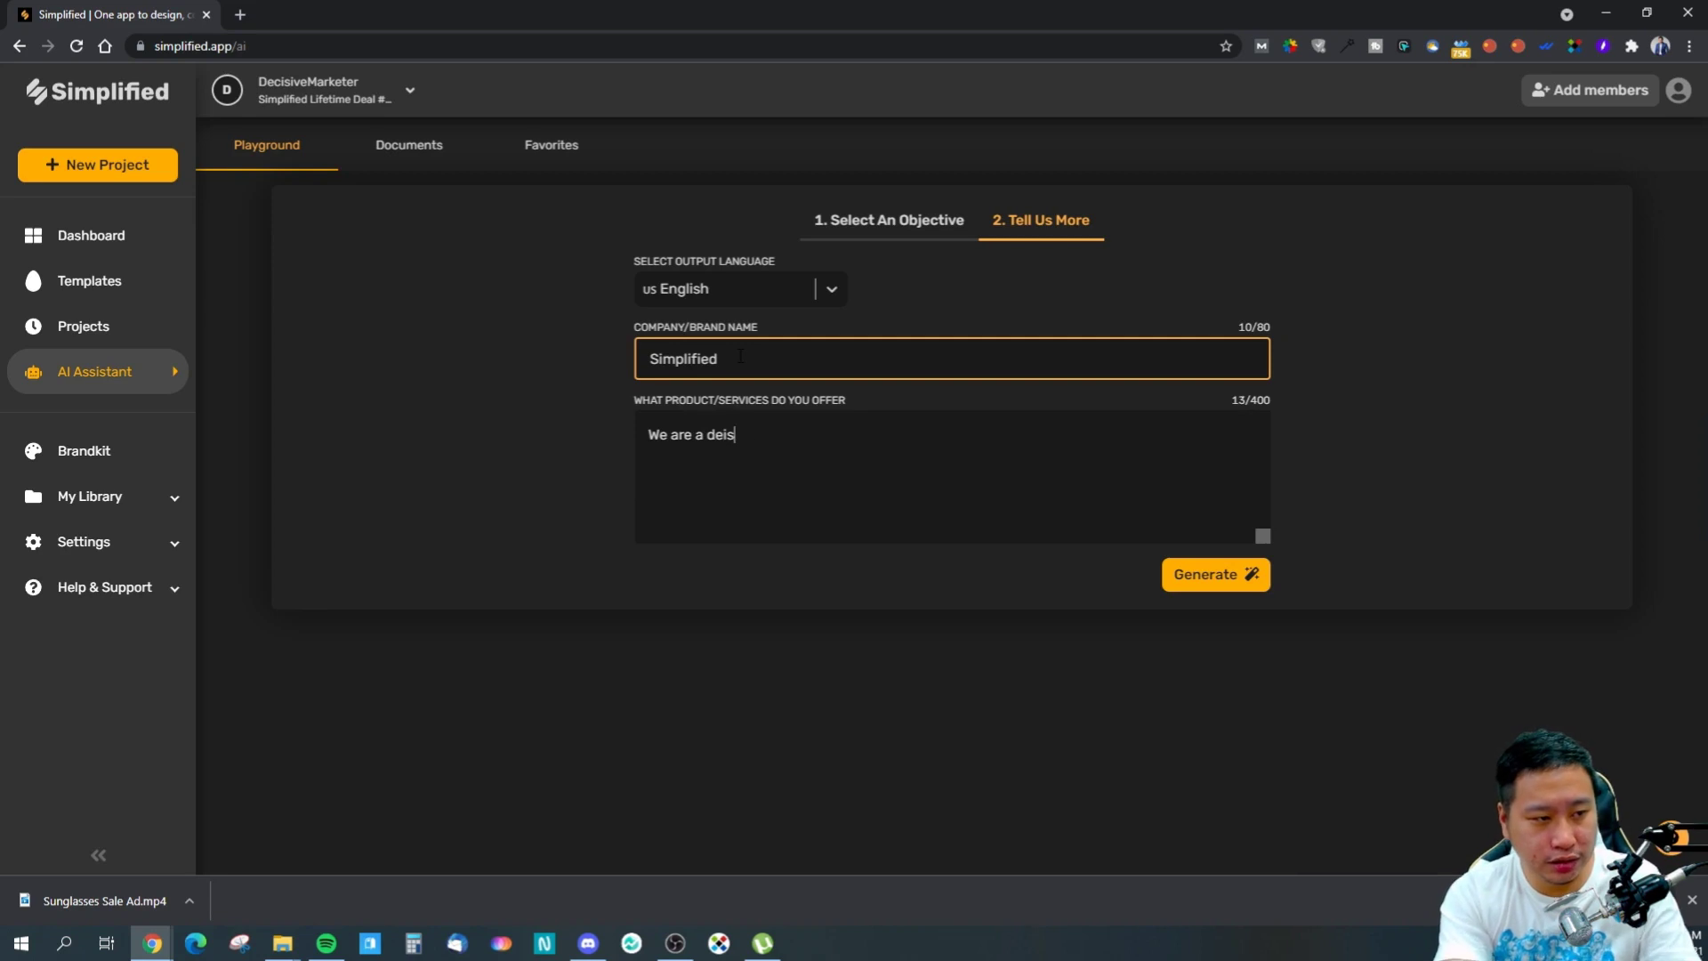
pyautogui.press('BackSpace')
pyautogui.press('BackSpace')
pyautogui.press('BackSpace')
pyautogui.press('BackSpace')
pyautogui.press('BackSpace')
pyautogui.press('BackSpace')
pyautogui.press('BackSpace')
pyautogui.press('BackSpace')
pyautogui.press('BackSpace')
pyautogui.press('BackSpace')
pyautogui.write('We are a design and collba')
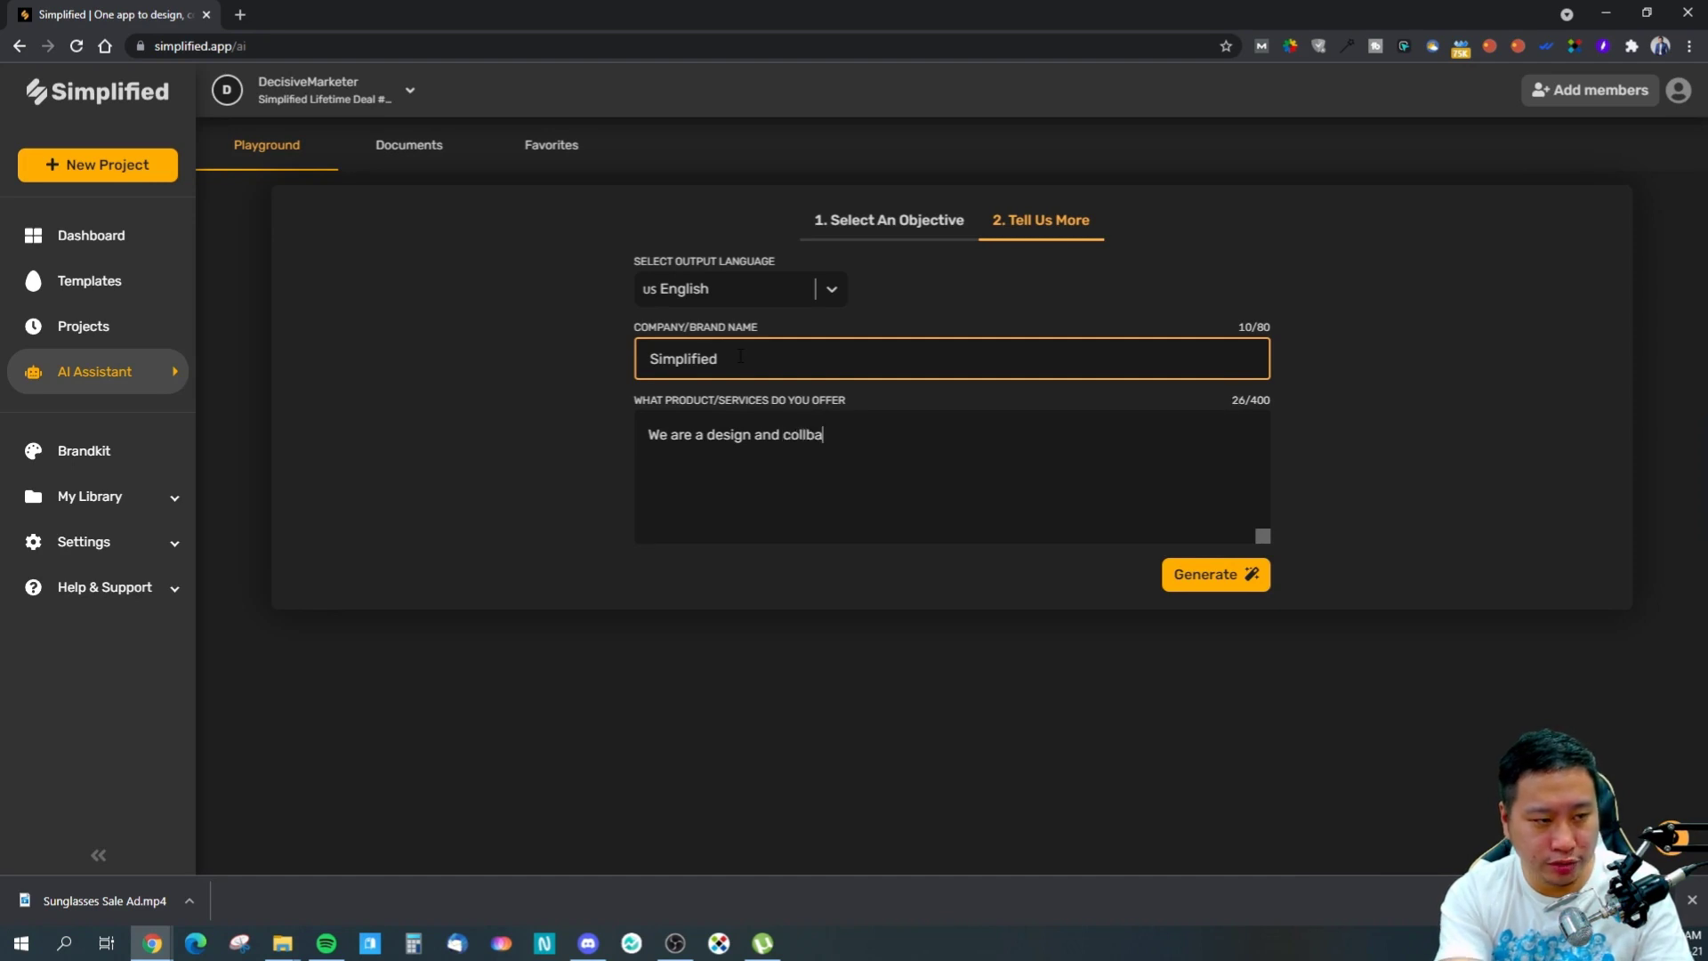
pyautogui.write('bpra')
pyautogui.write('rative platofmr')
pyautogui.press('BackSpace')
pyautogui.press('BackSpace')
pyautogui.press('BackSpace')
pyautogui.write('form')
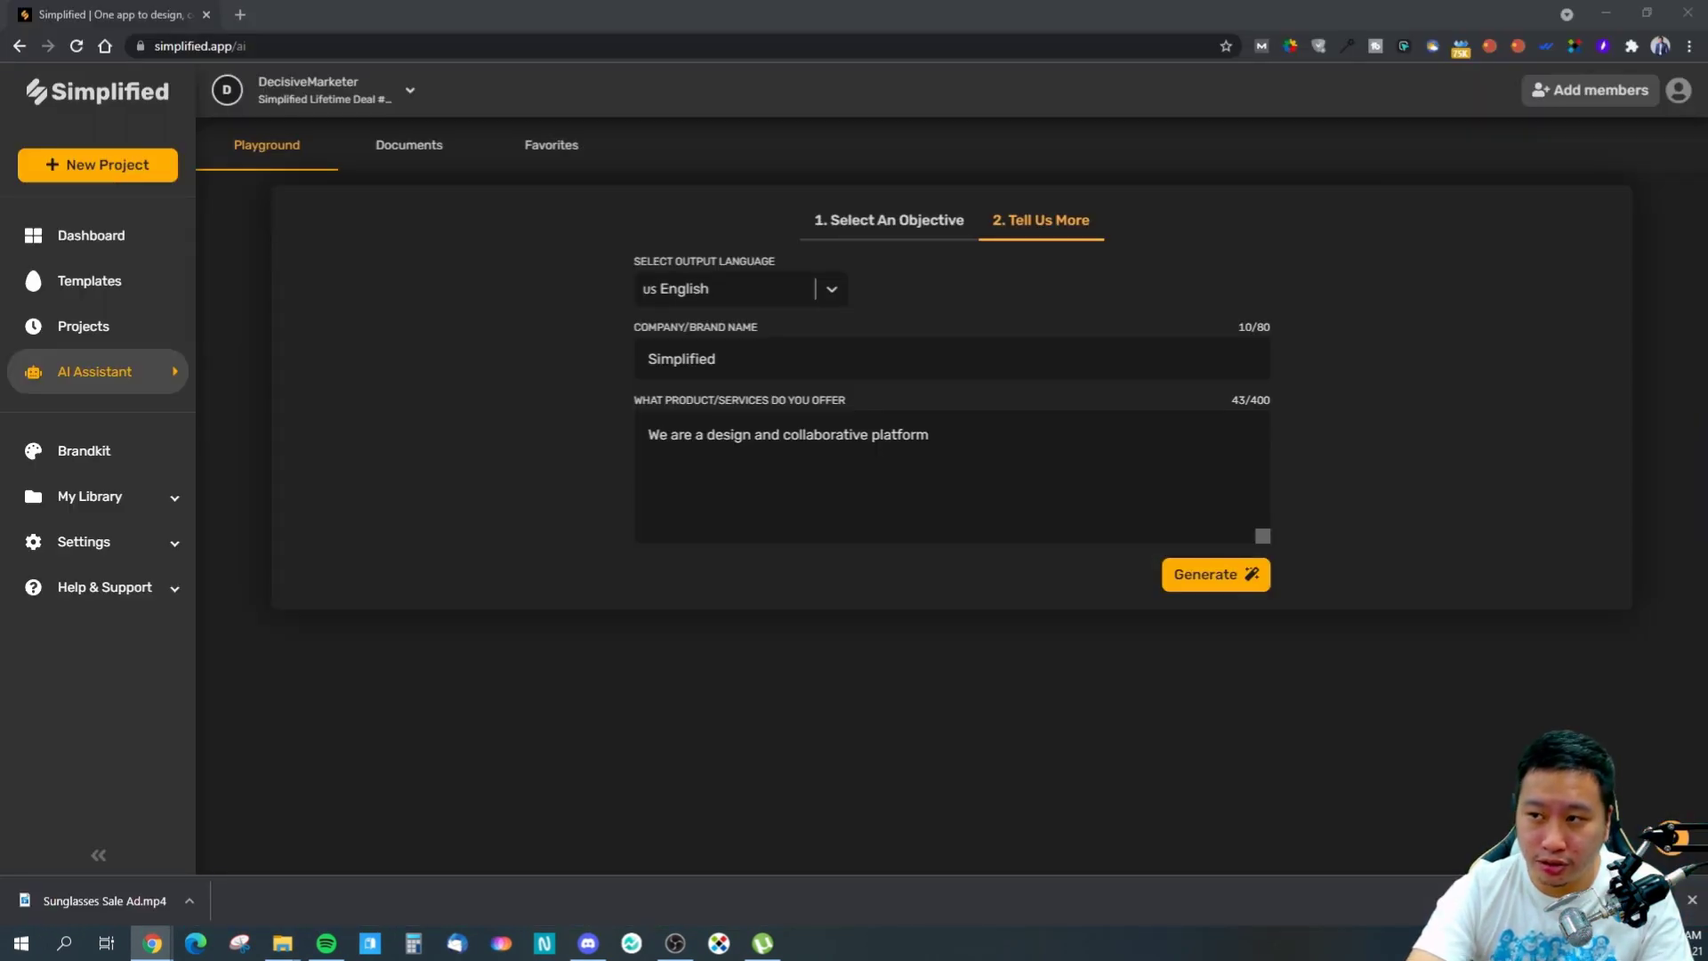
pyautogui.click(983, 436)
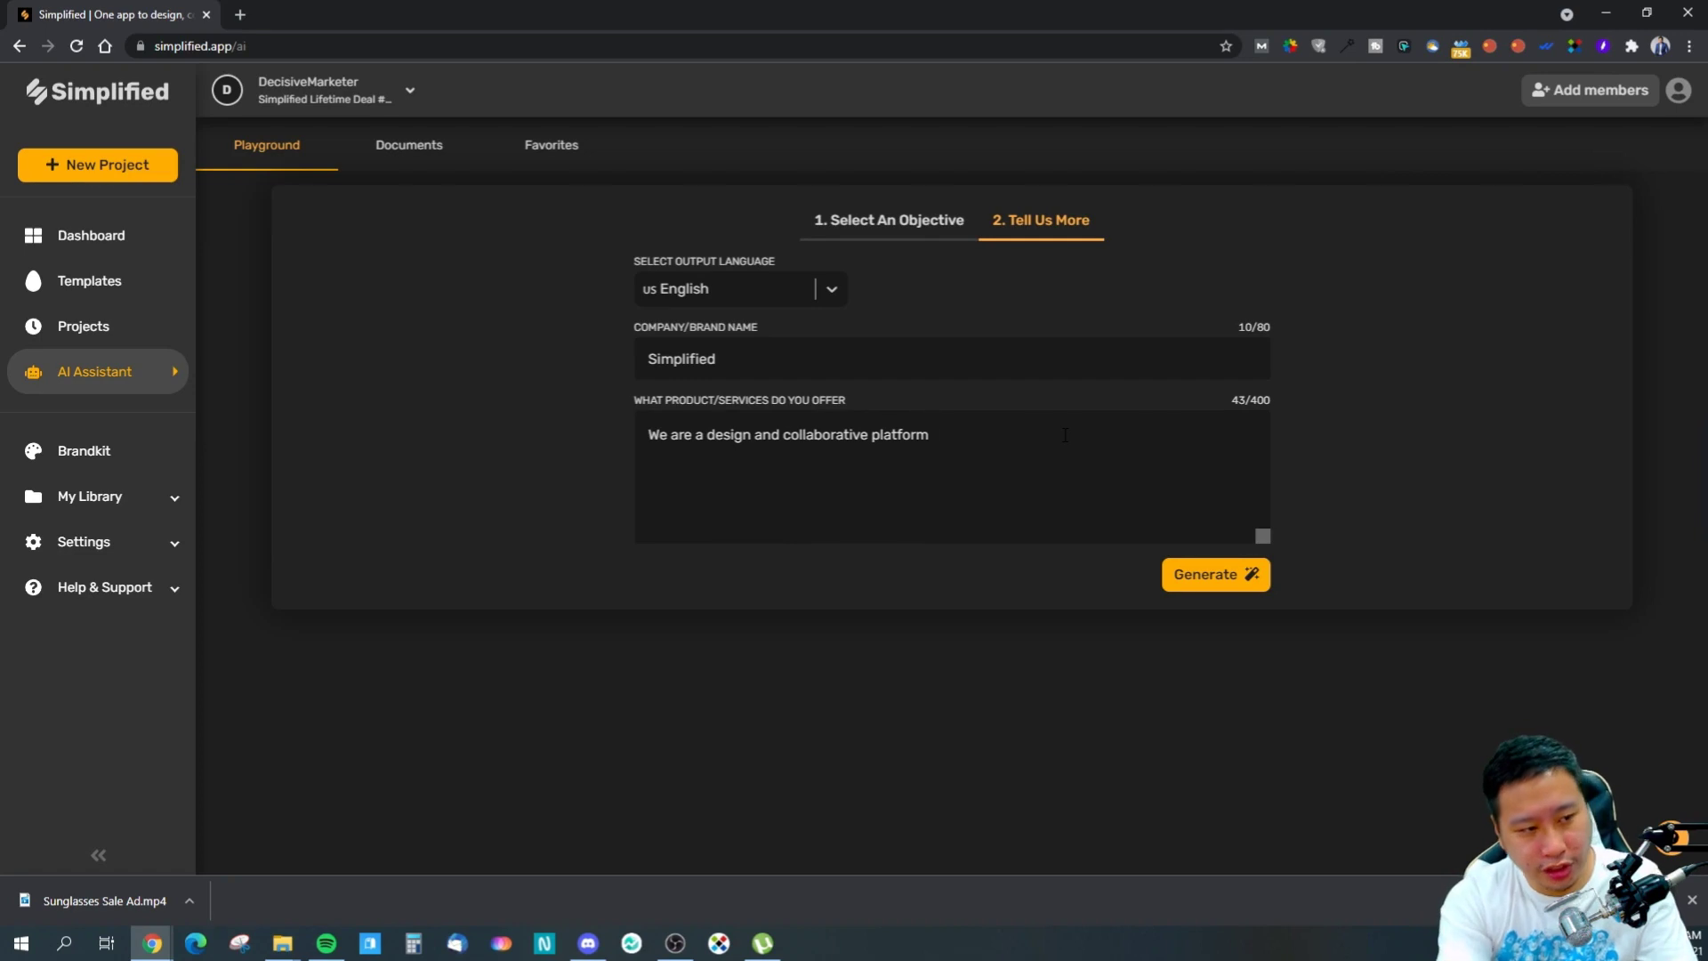
pyautogui.write('fo')
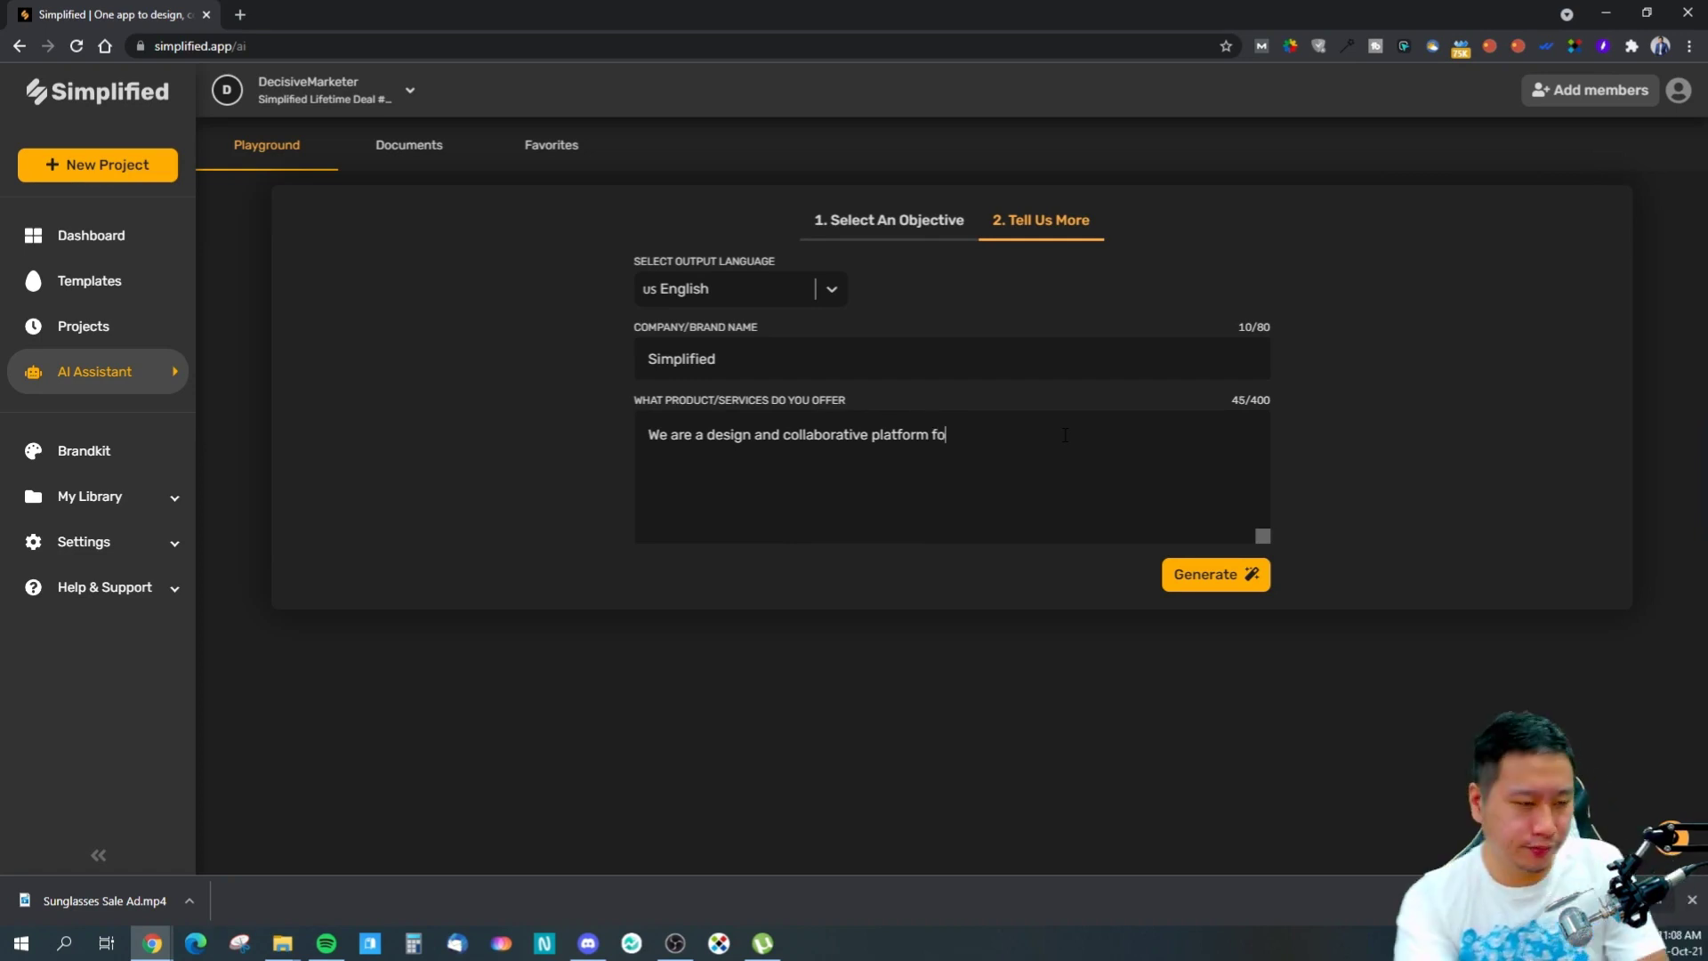
pyautogui.write('r marketing team.')
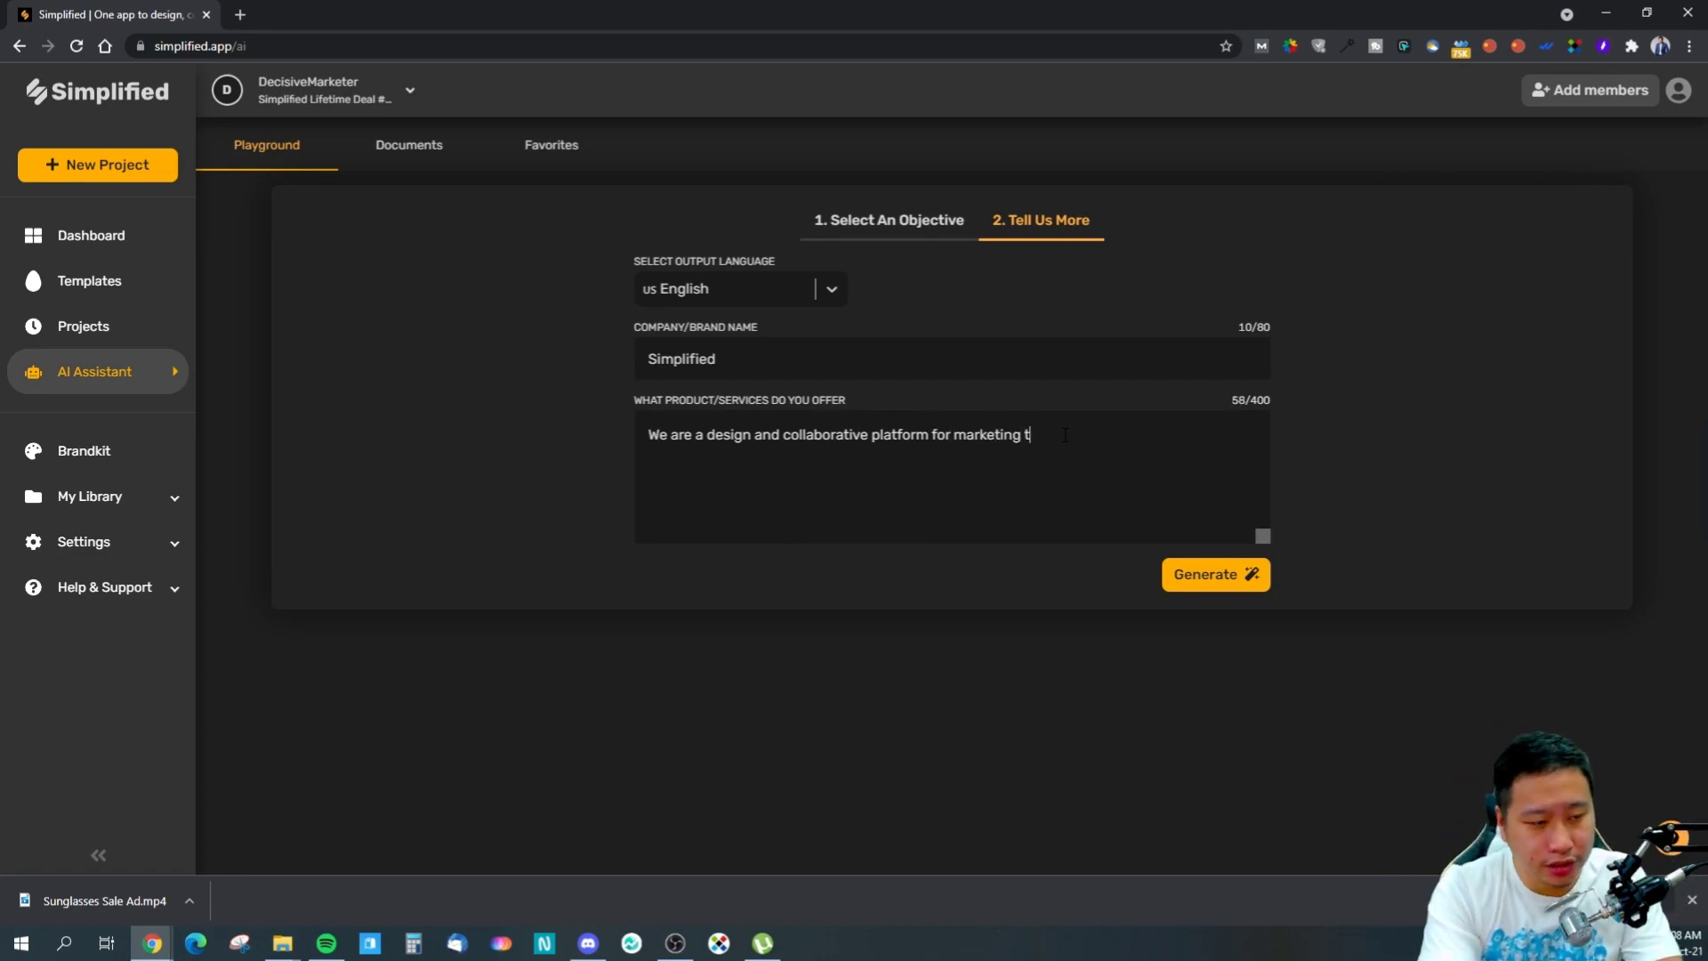
pyautogui.click(1221, 580)
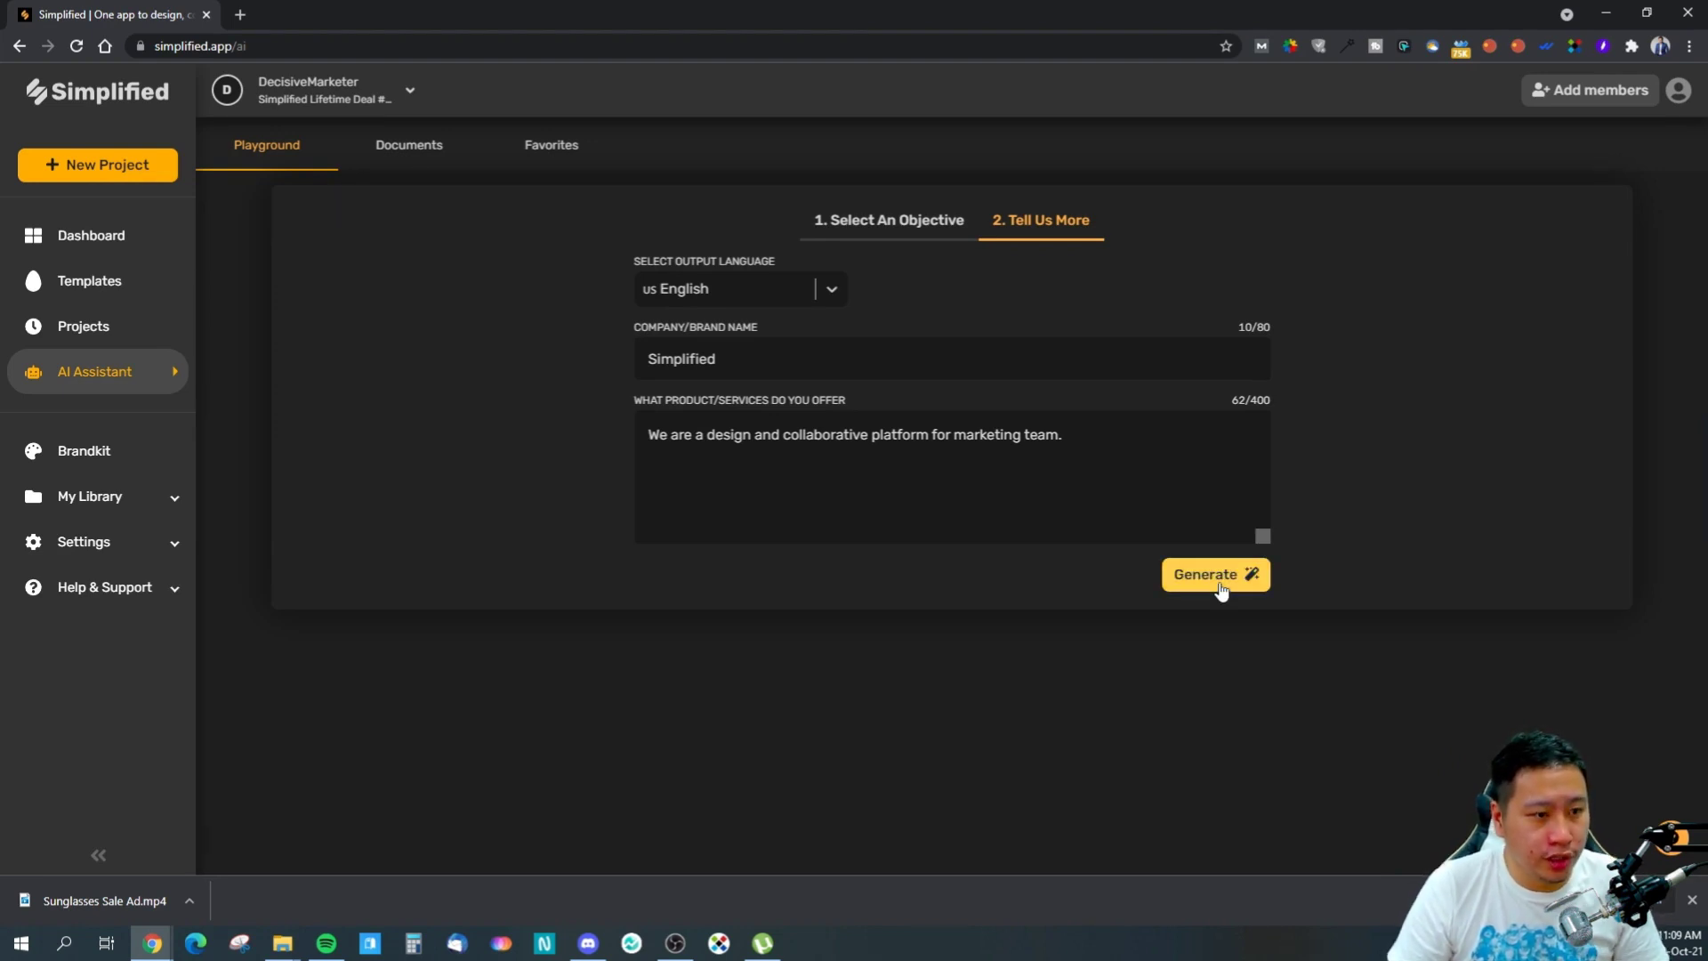
pyautogui.click(1233, 586)
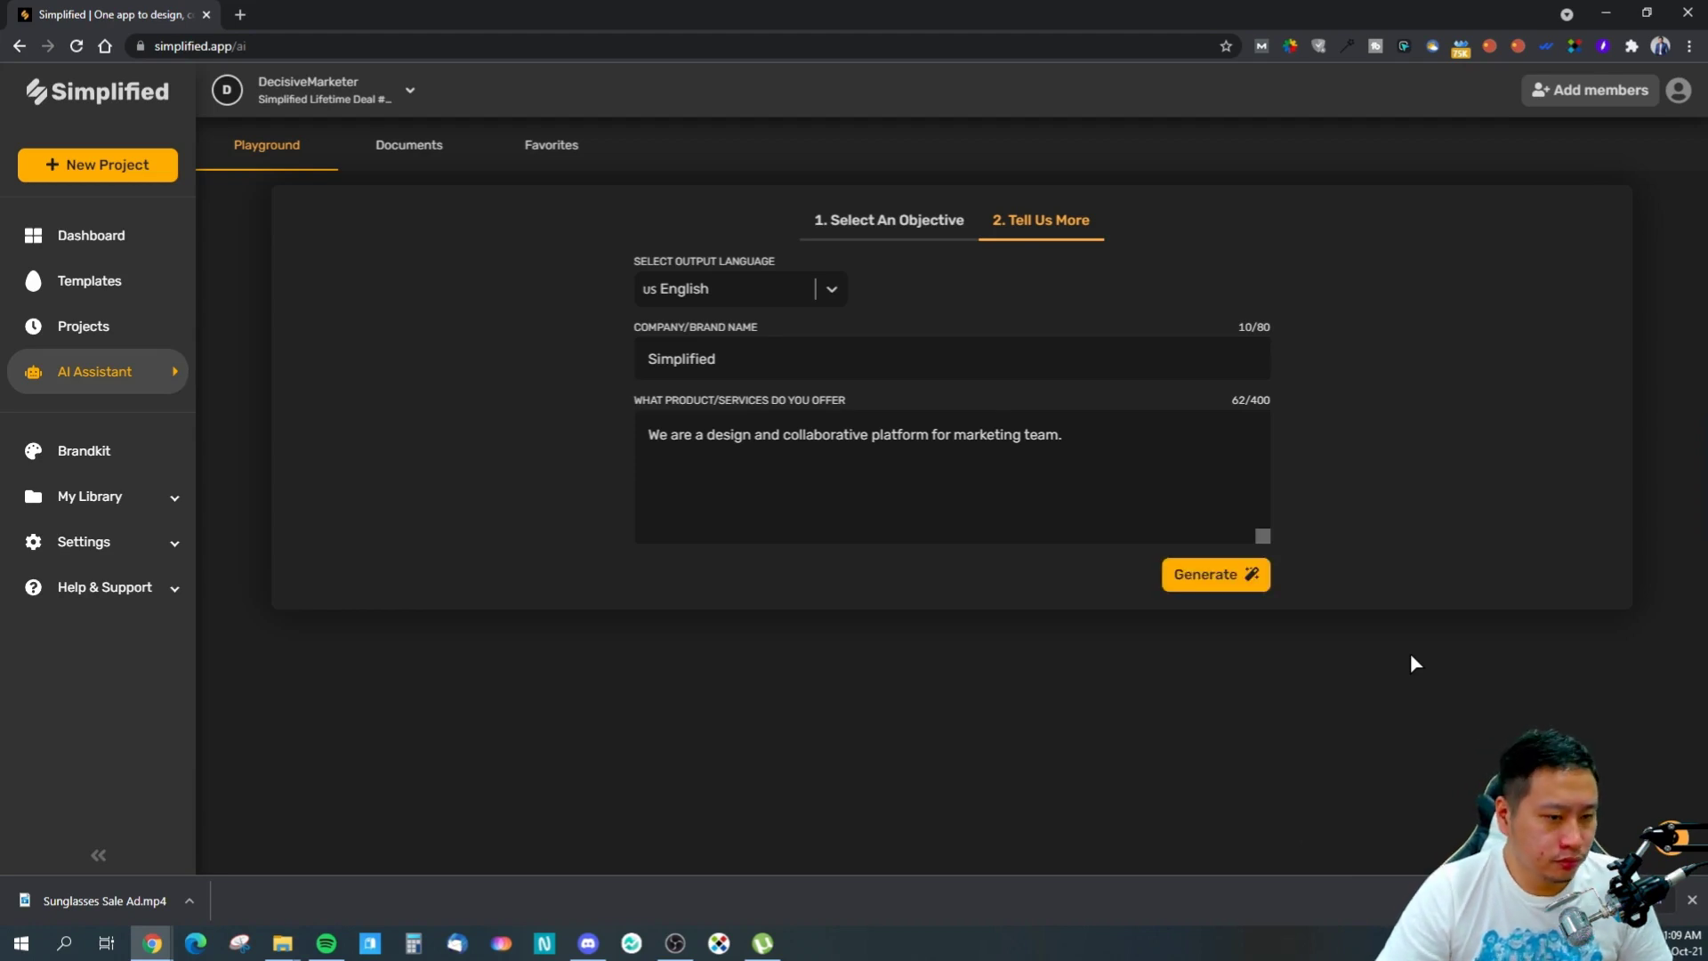
# - Reload the AI Assistant, clear the chat notifications, and reopen the AIDA framework template
pyautogui.click(76, 46)
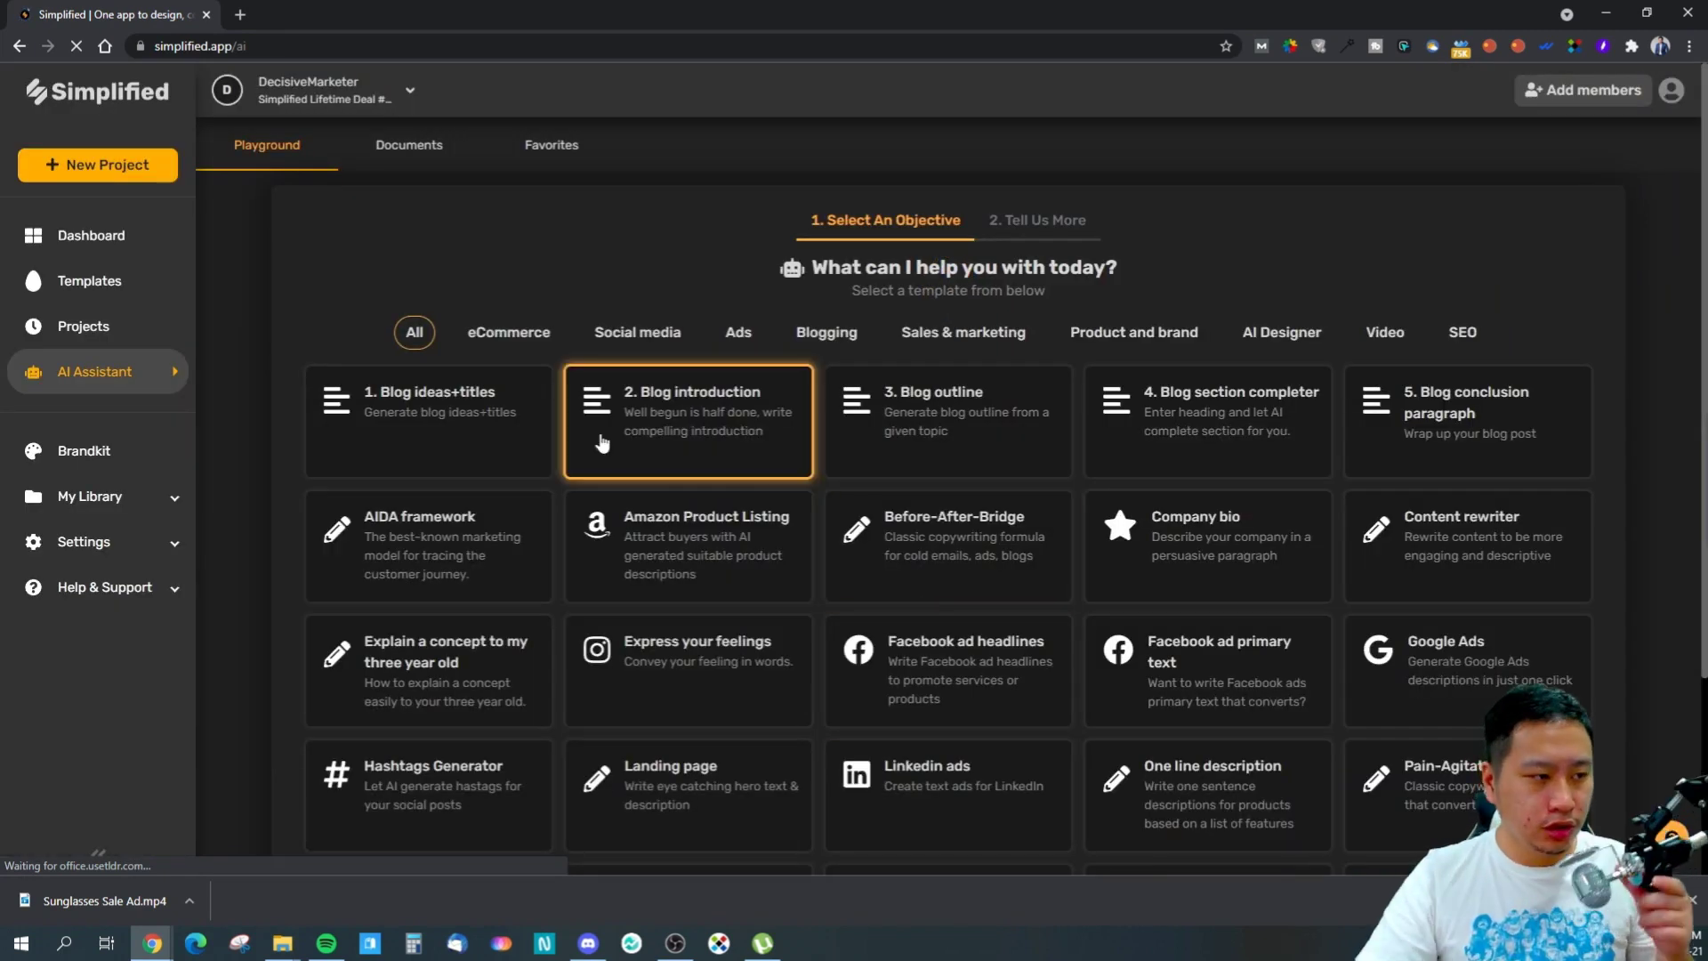
pyautogui.click(450, 394)
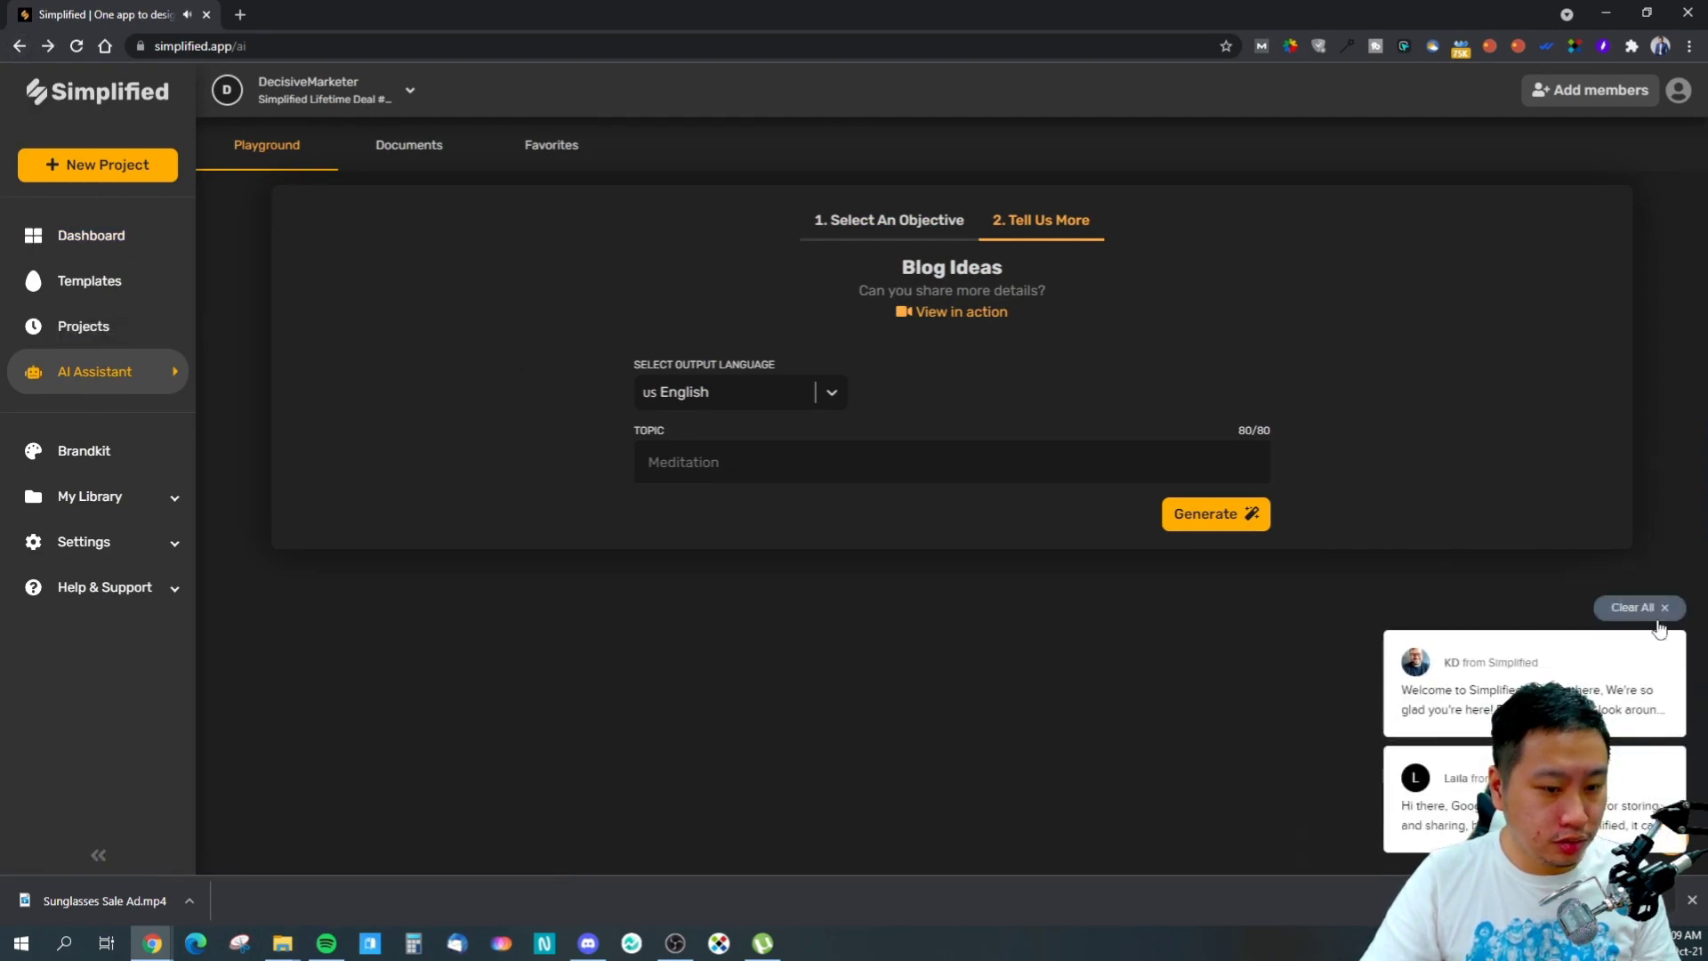
pyautogui.click(1664, 607)
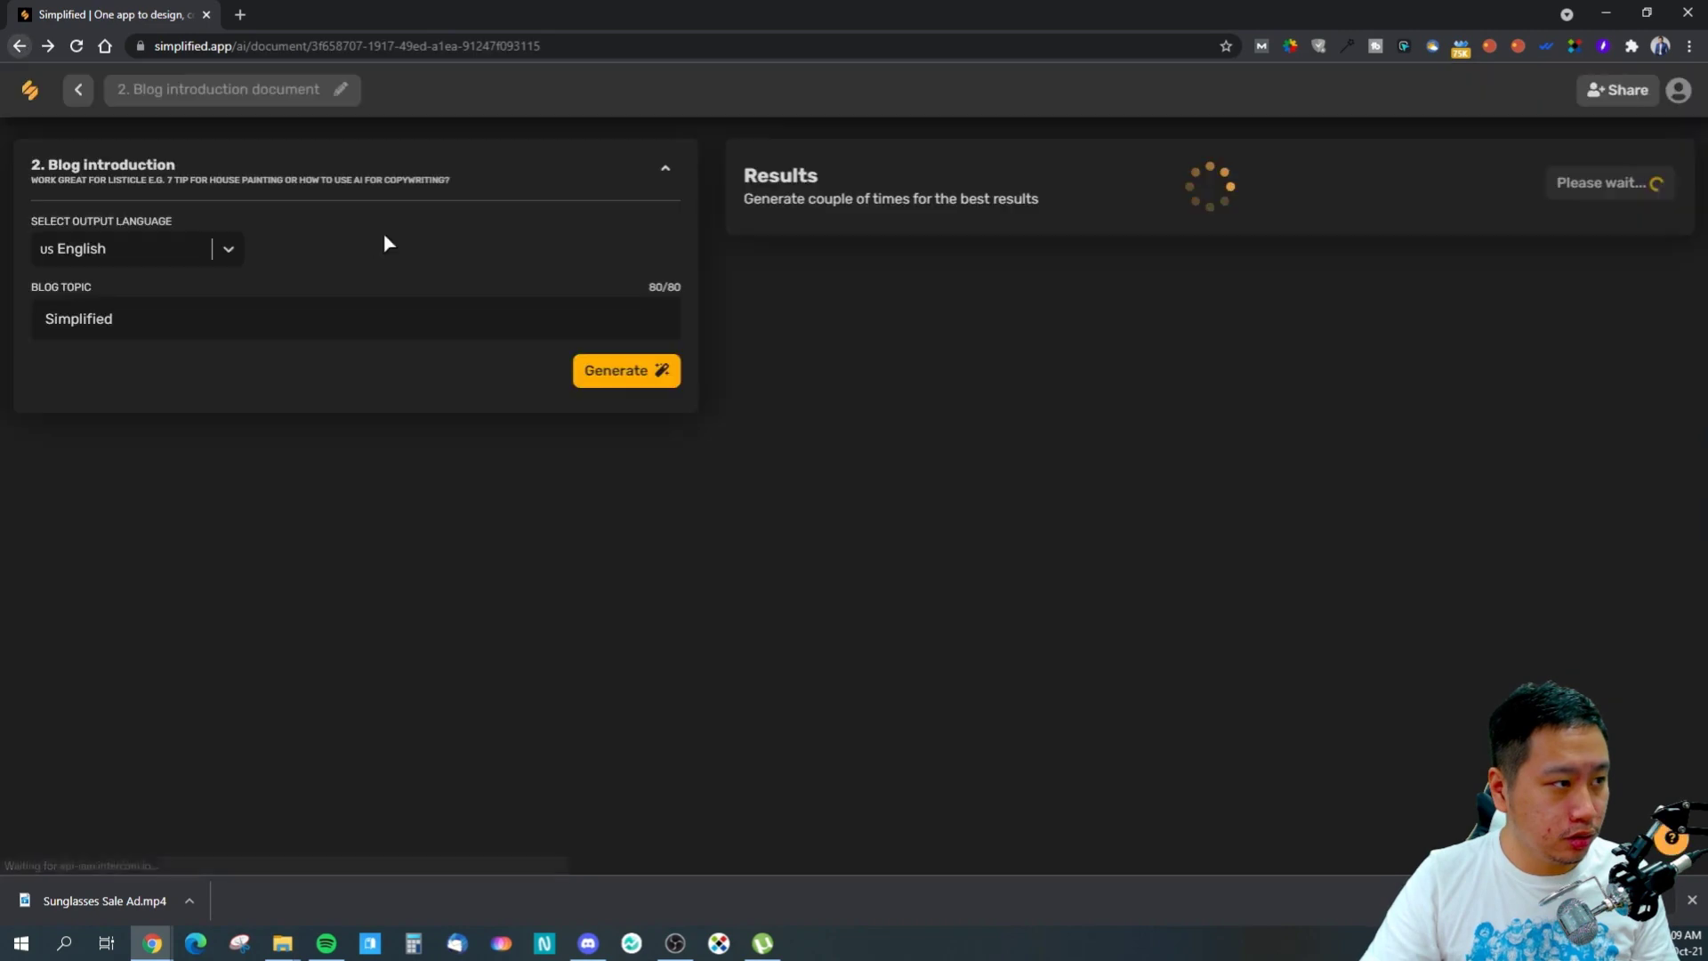
pyautogui.click(48, 46)
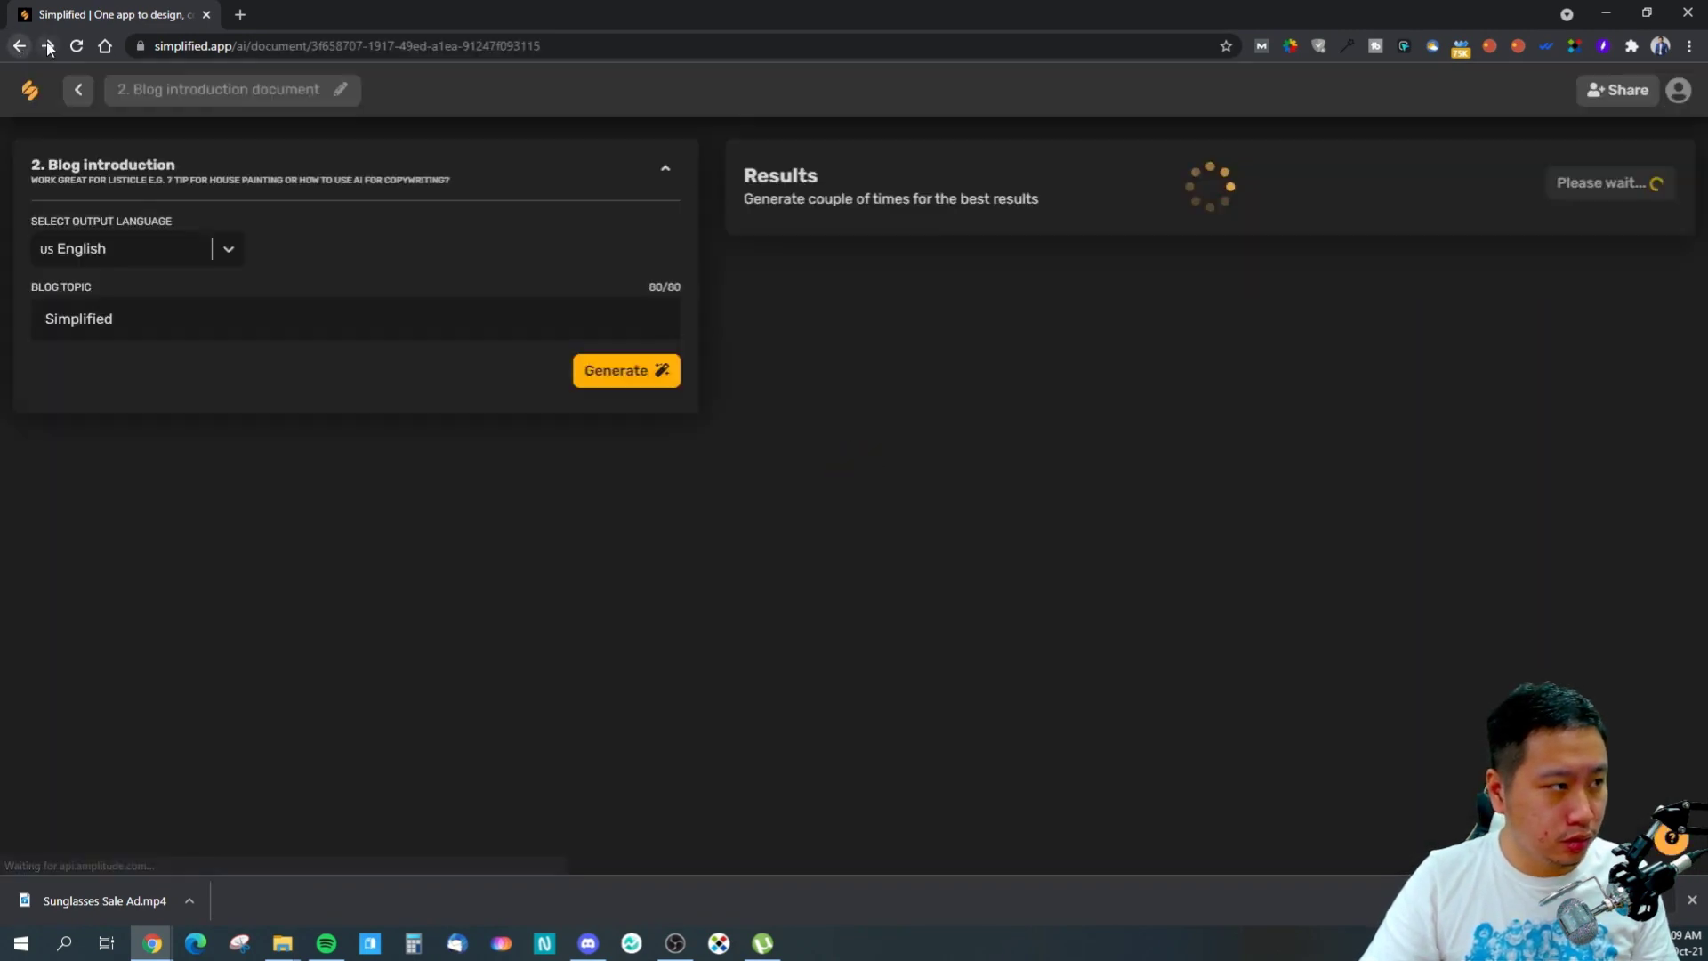
pyautogui.click(48, 46)
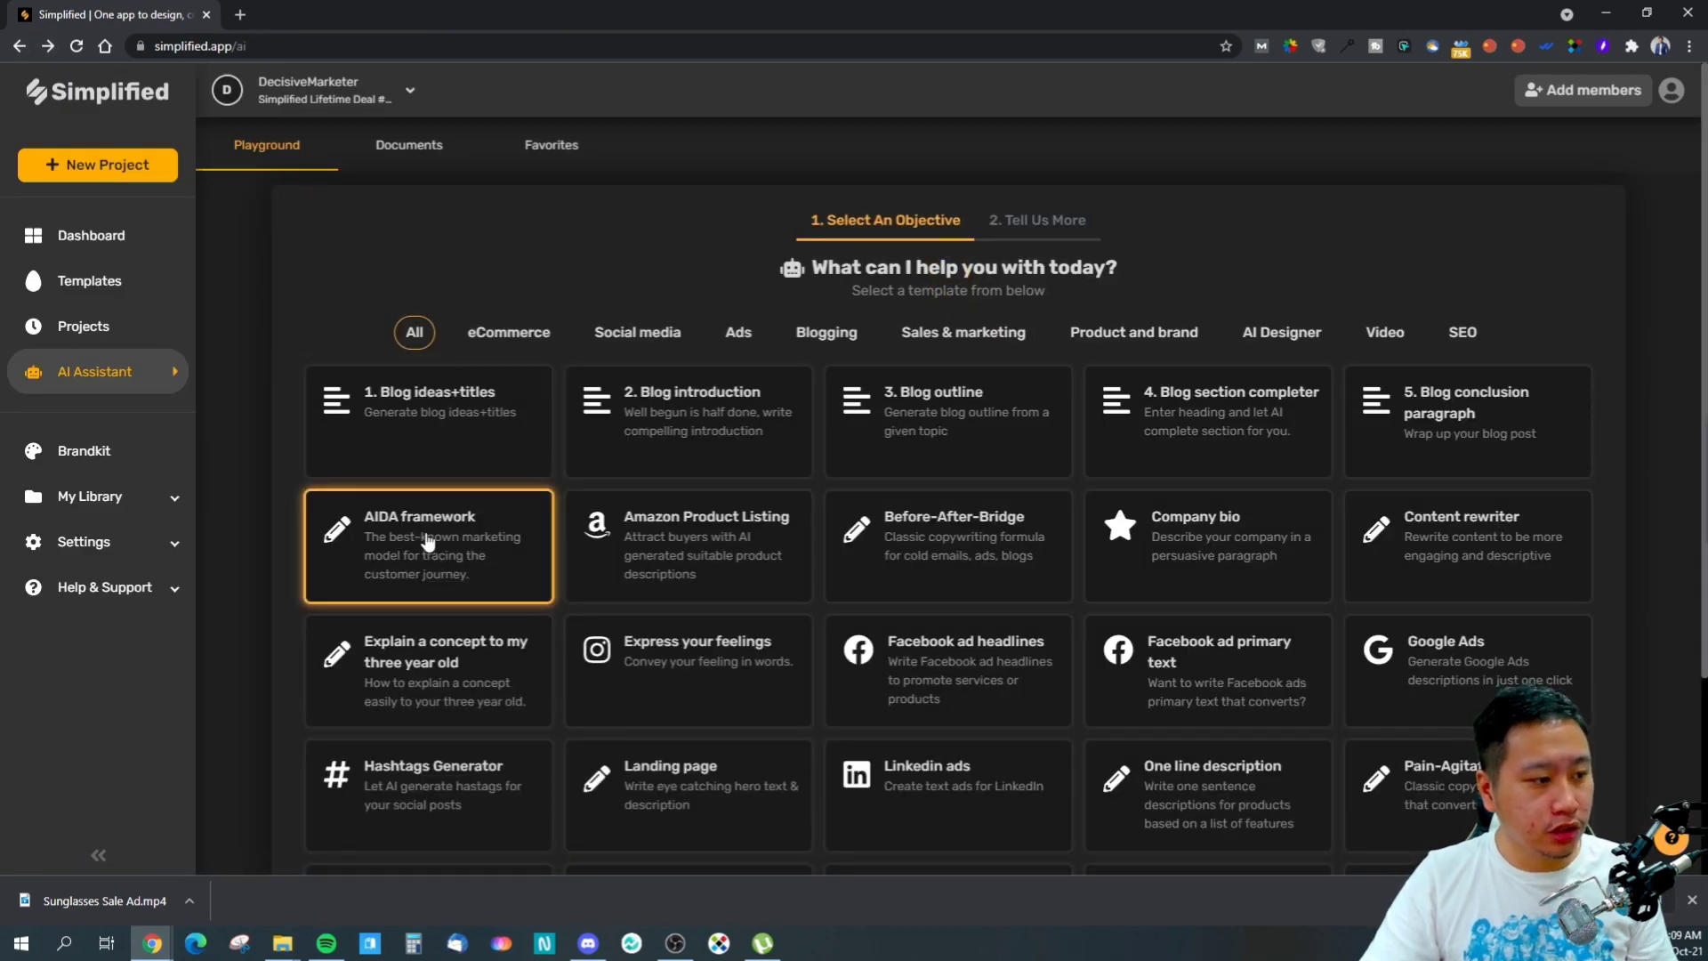
pyautogui.click(427, 545)
# - Enter "Simplified" as the company/brand name for the AIDA framework
pyautogui.click(869, 471)
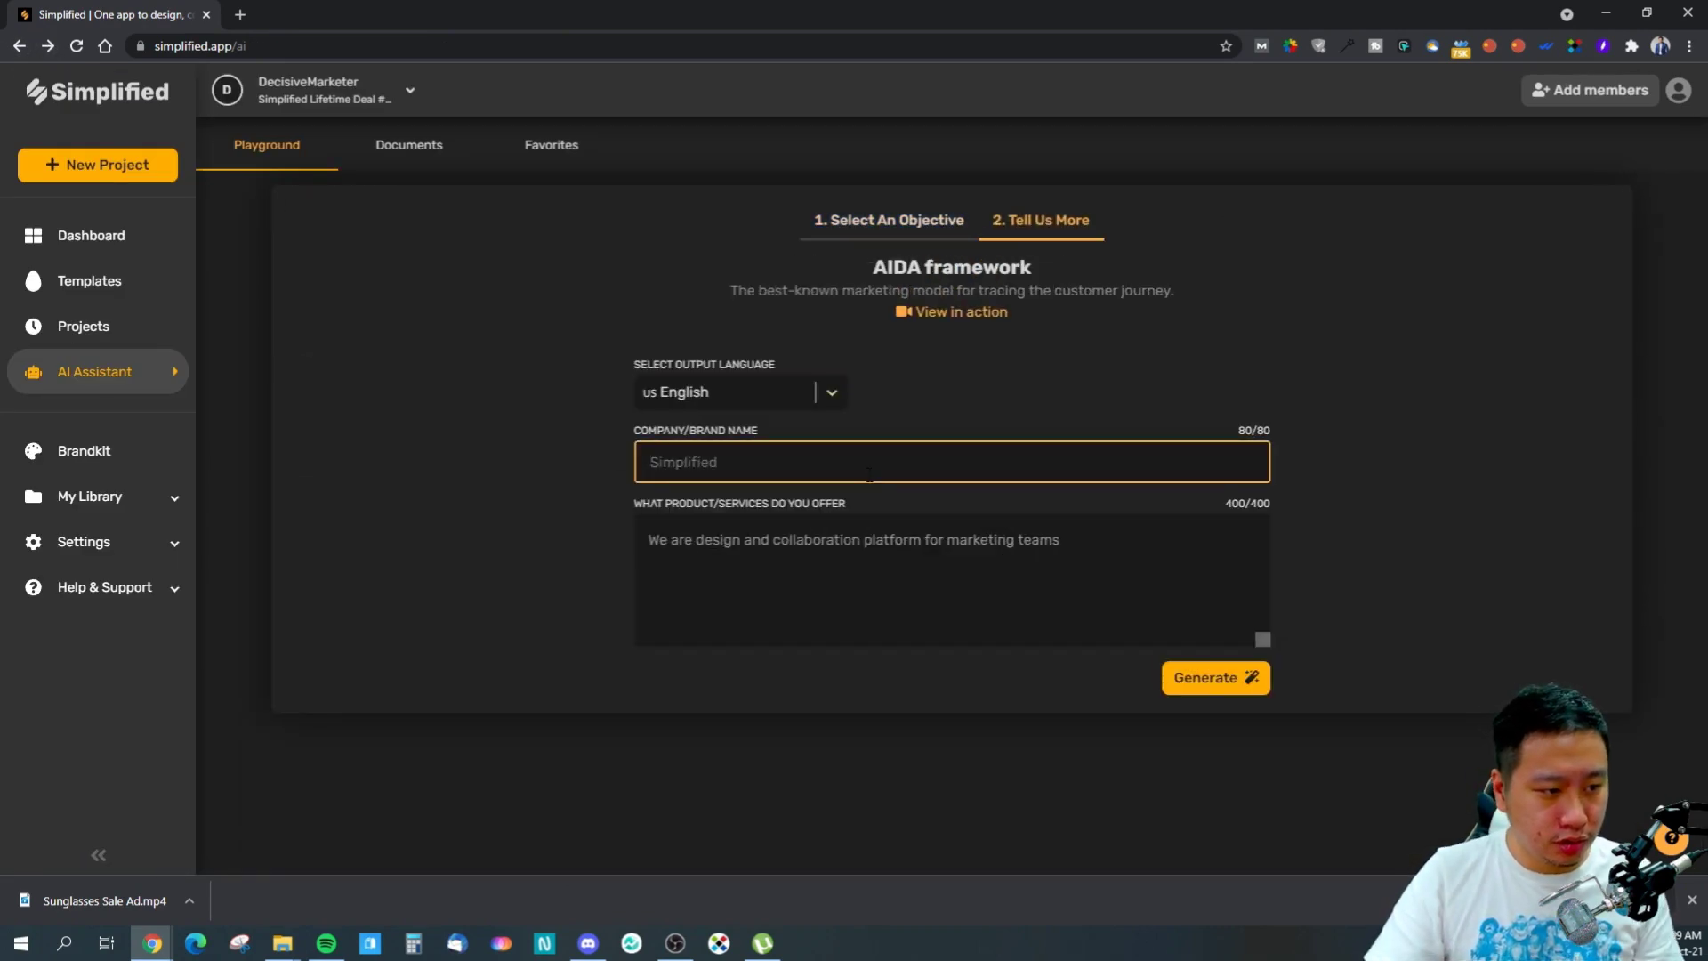
pyautogui.write('Simplified')
pyautogui.press('Tab')
# - Describe the product/services as "We are design and collaborative platform for marketing teams." and generate the AIDA copy
pyautogui.write('We are desing d')
pyautogui.press('BackSpace')
pyautogui.press('BackSpace')
pyautogui.press('BackSpace')
pyautogui.press('BackSpace')
pyautogui.press('BackSpace')
pyautogui.write('ign and col')
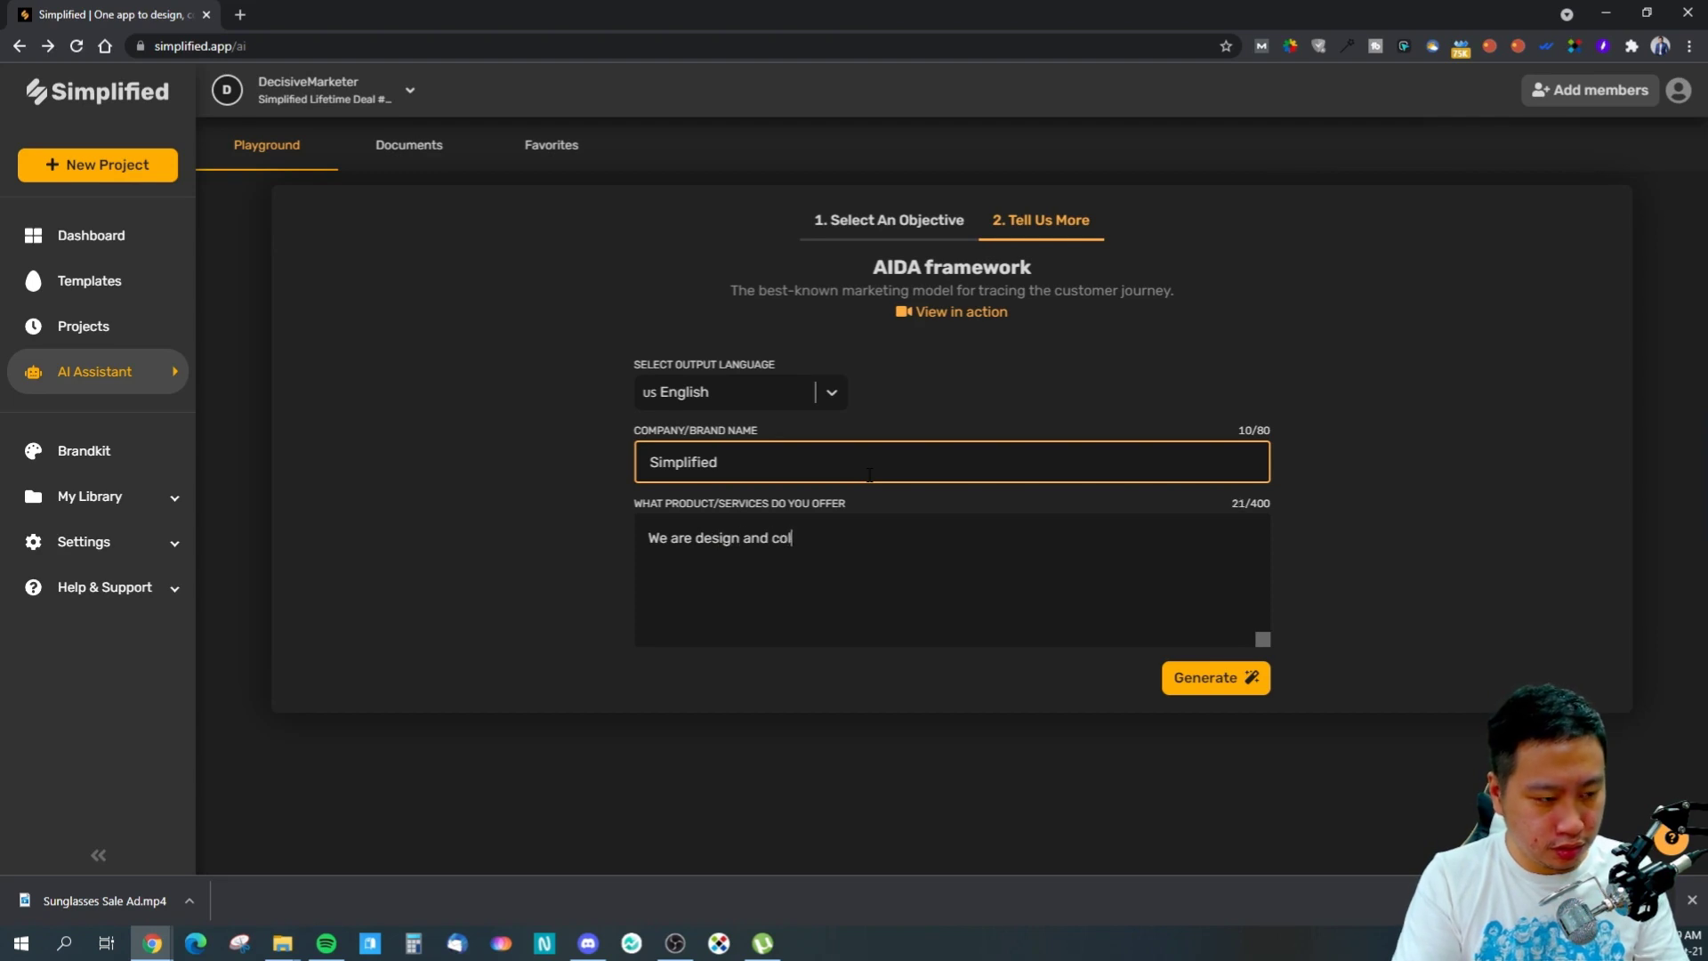
pyautogui.write('laborative p')
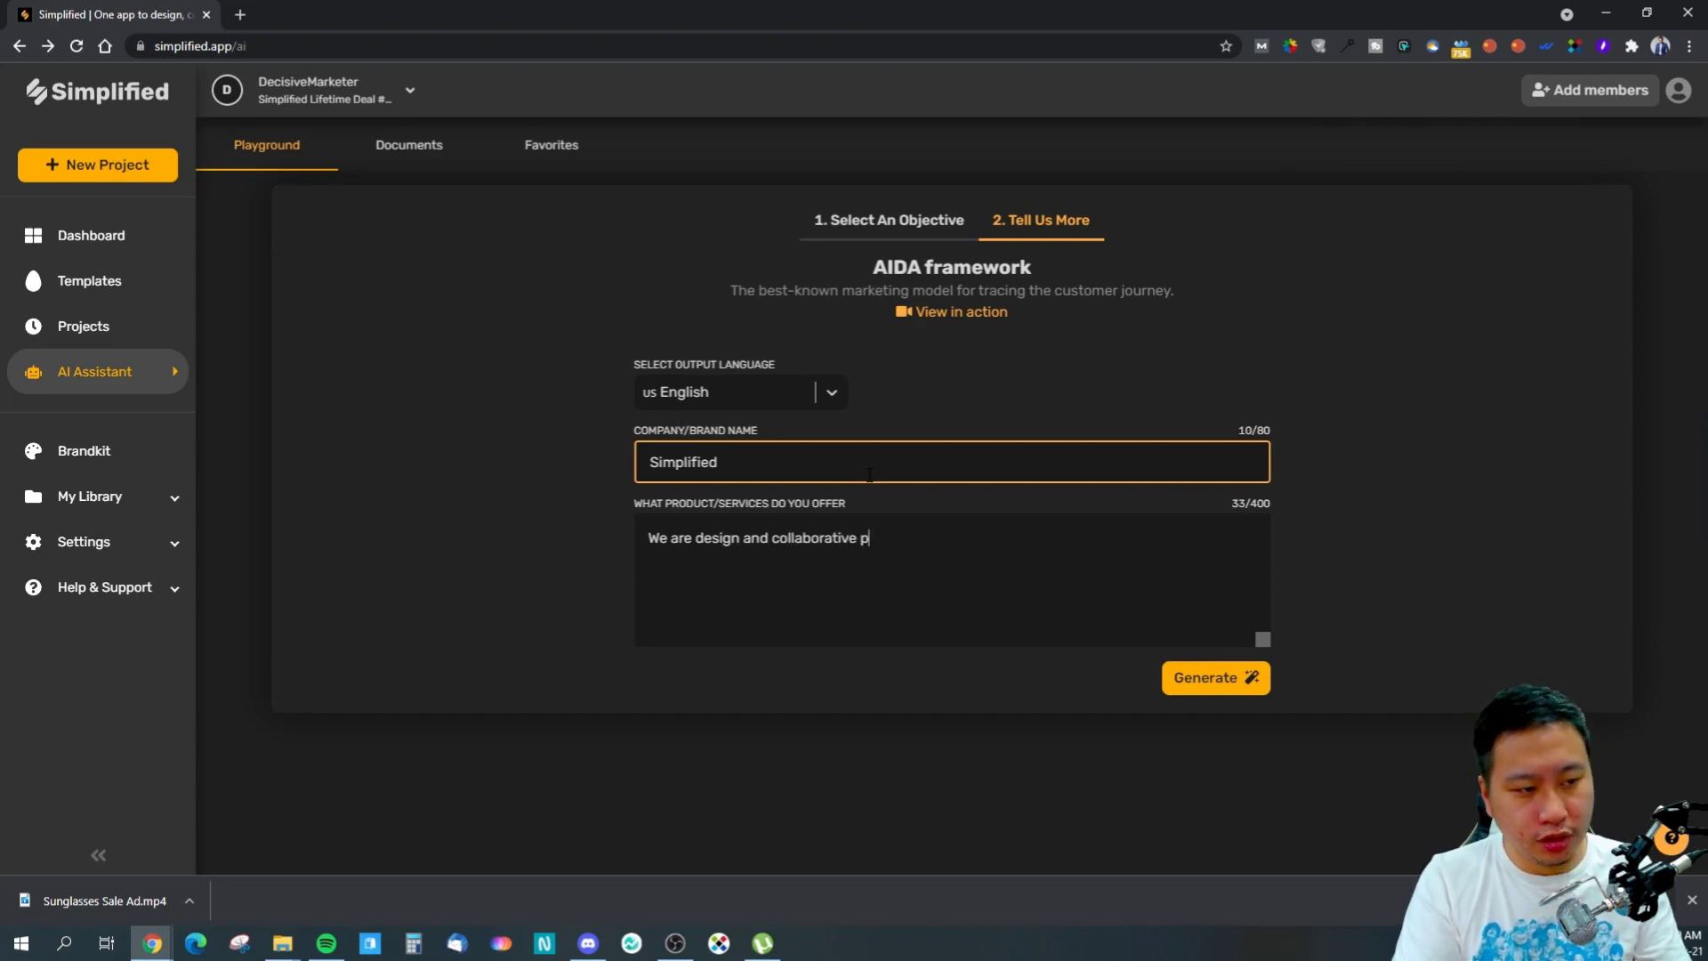
pyautogui.write('latform for mark')
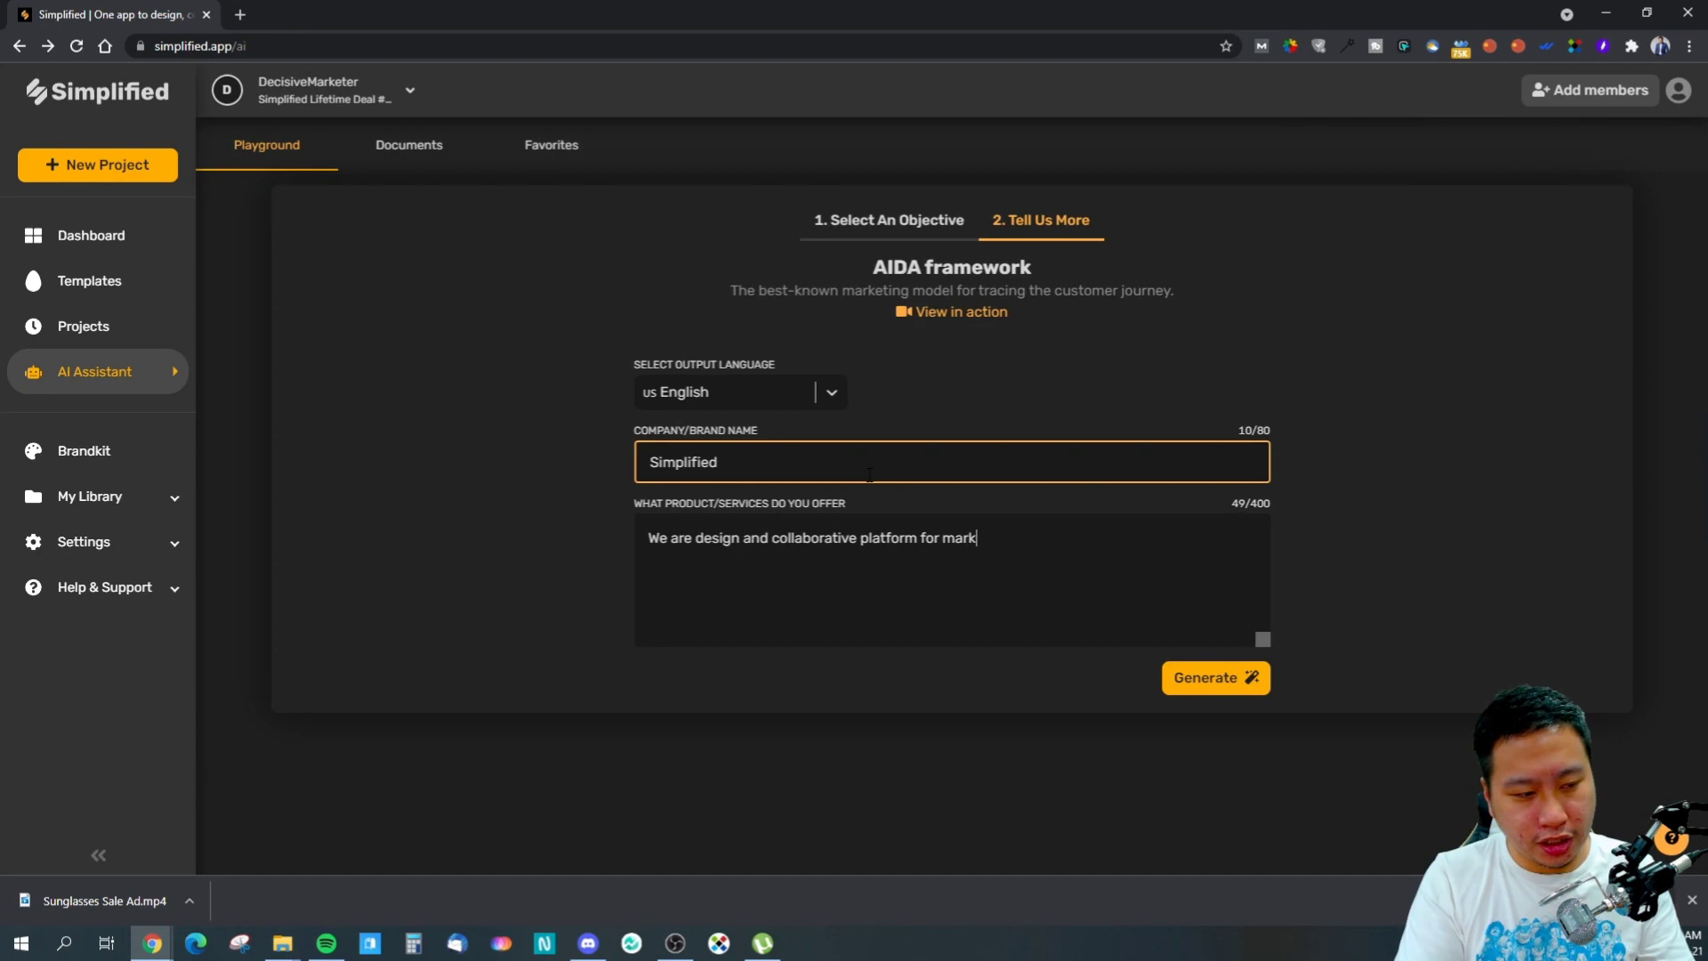
pyautogui.write('eting teams.')
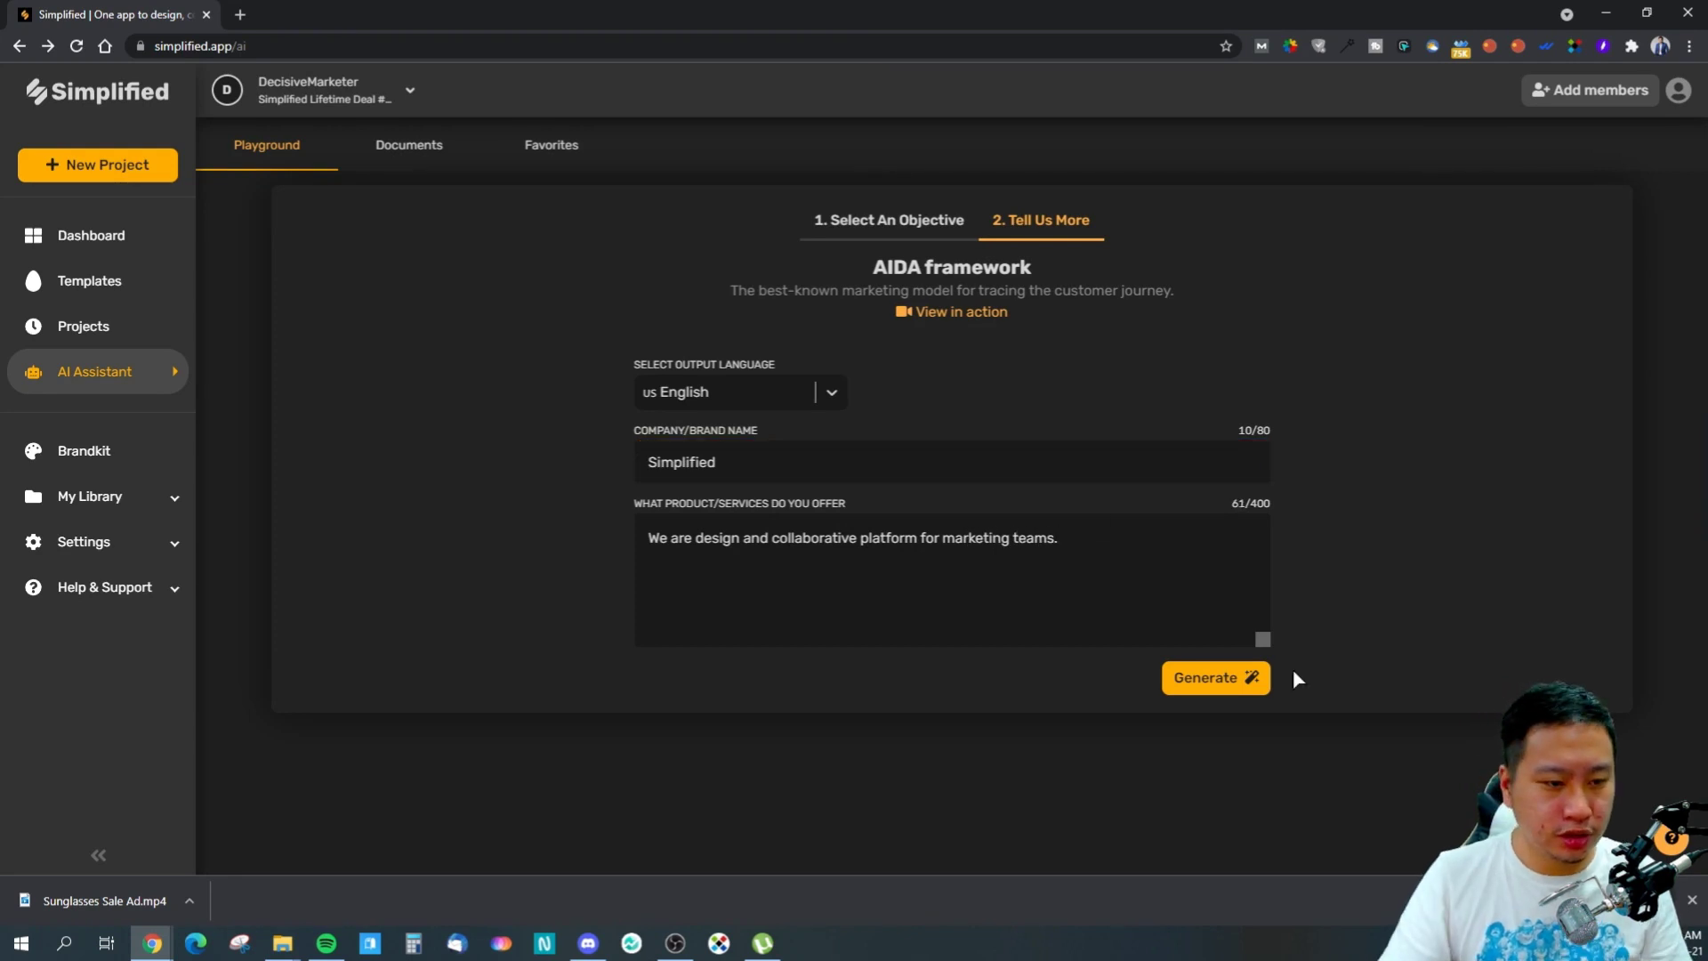
pyautogui.moveTo(1265, 640); pyautogui.dragTo(1274, 619)
pyautogui.click(1215, 691)
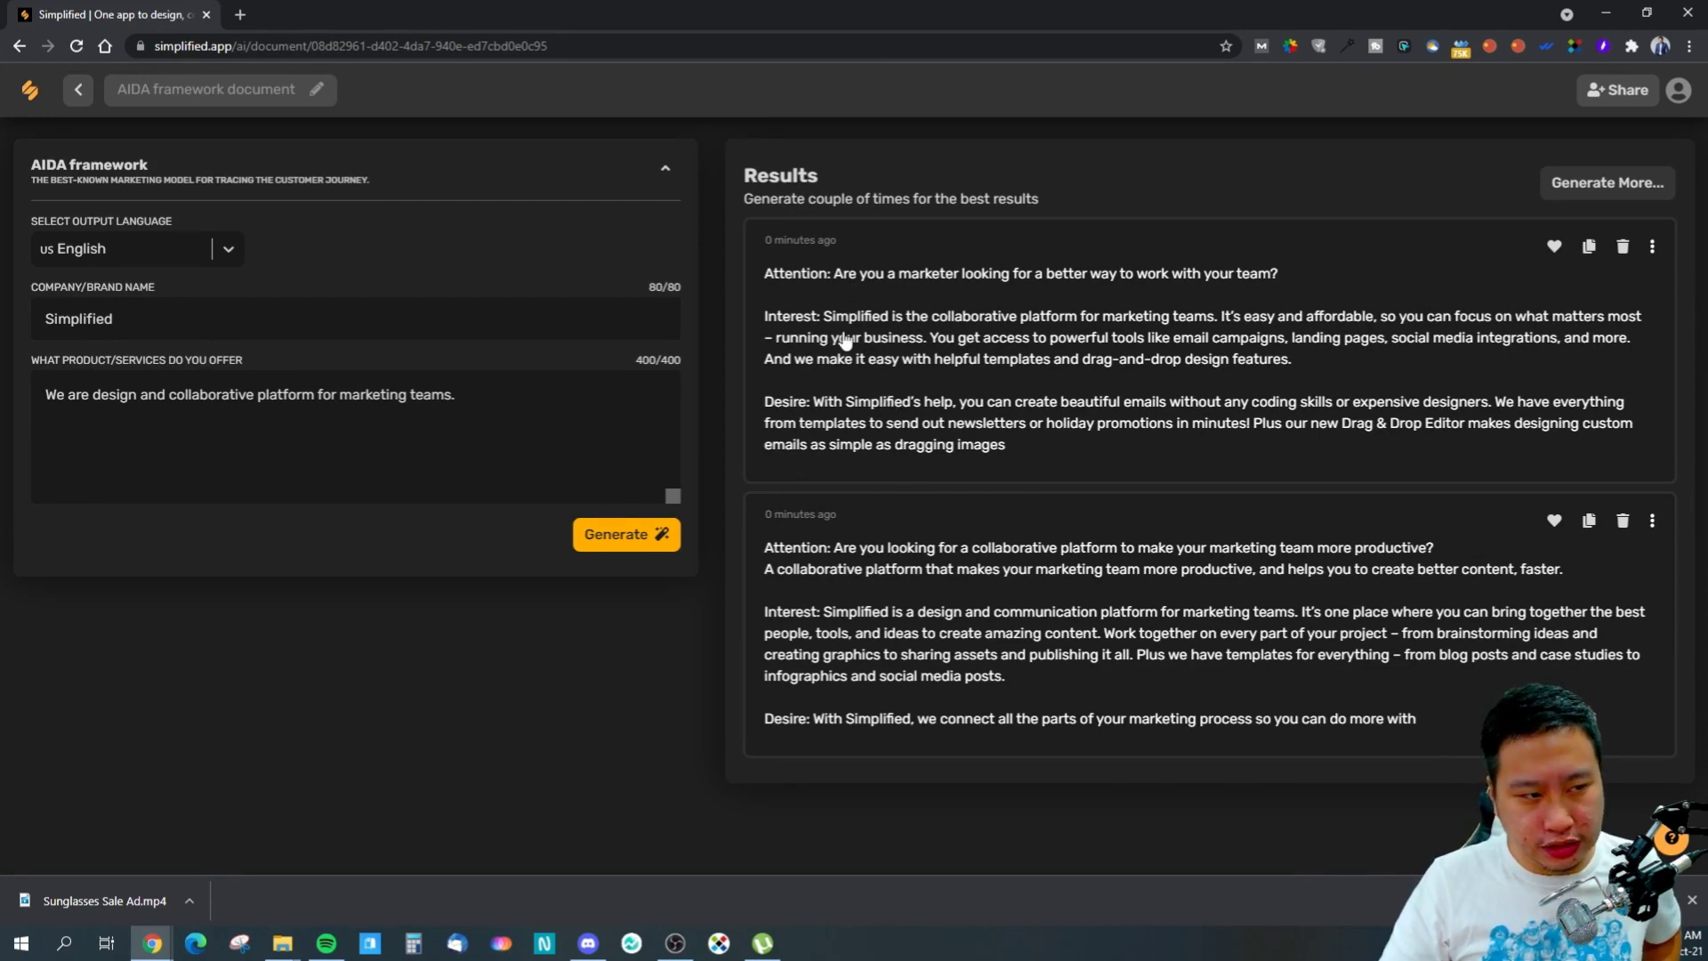
# - Open the first generated result's text for editing, read it through and close it without saving
pyautogui.click(1010, 449)
pyautogui.scroll(-2, 1239, 373)
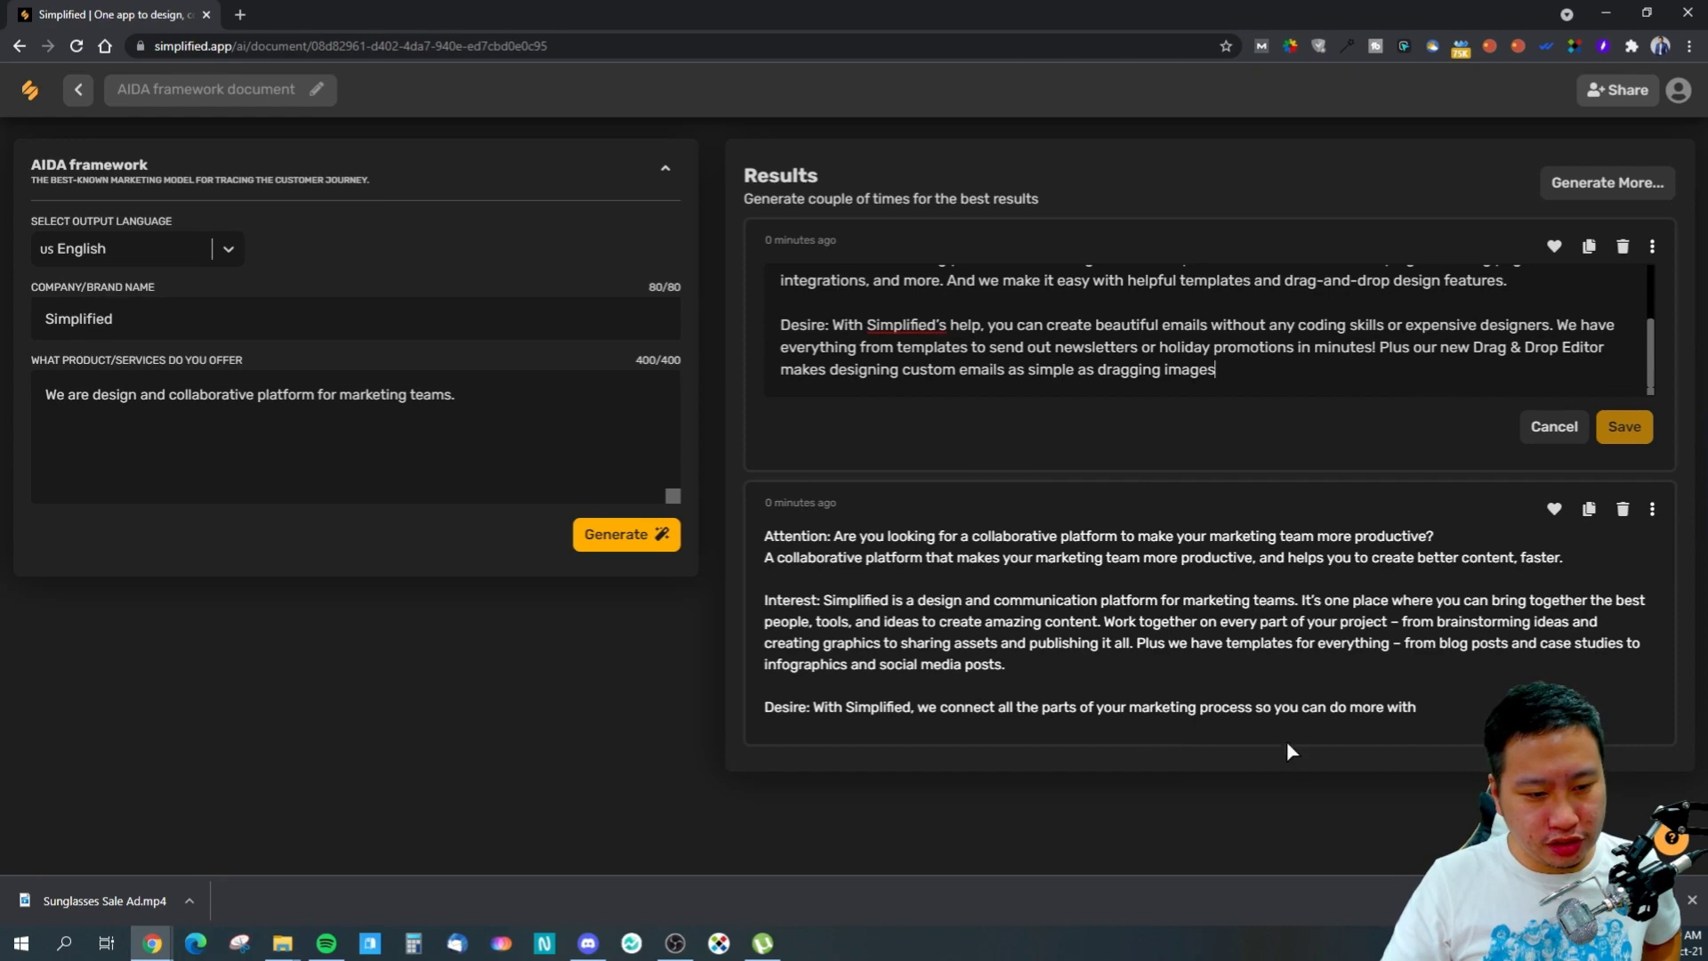
pyautogui.click(1216, 394)
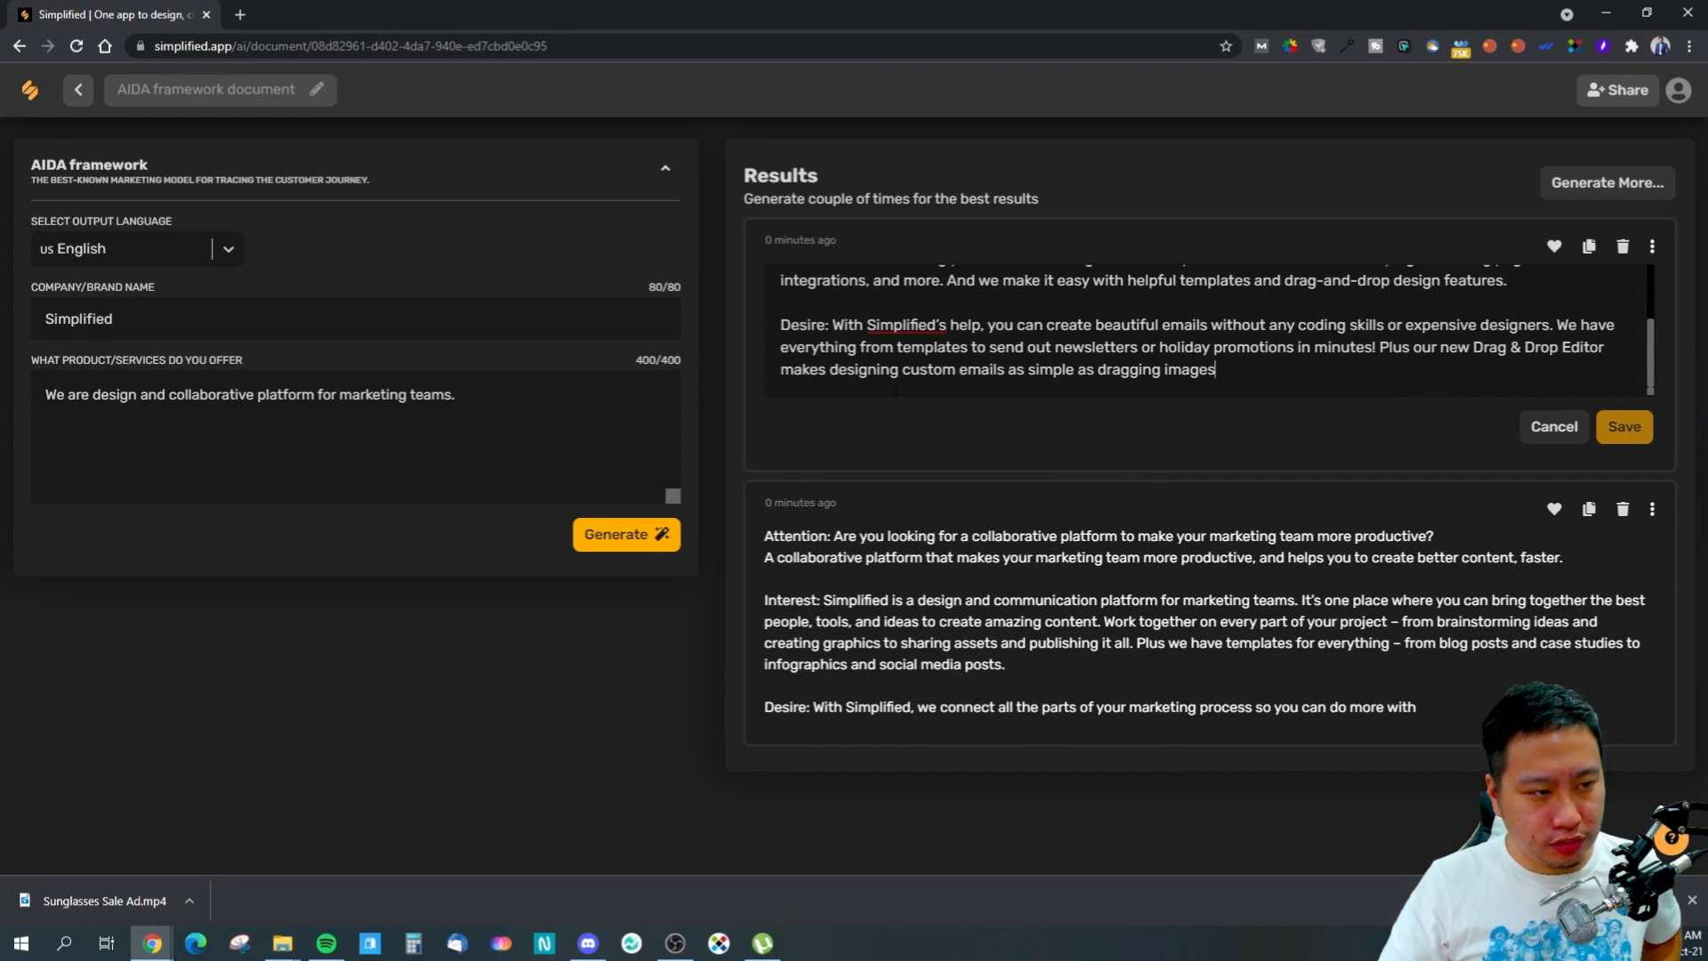
pyautogui.scroll(2, 1236, 356)
pyautogui.scroll(-2, 1237, 374)
pyautogui.click(1556, 429)
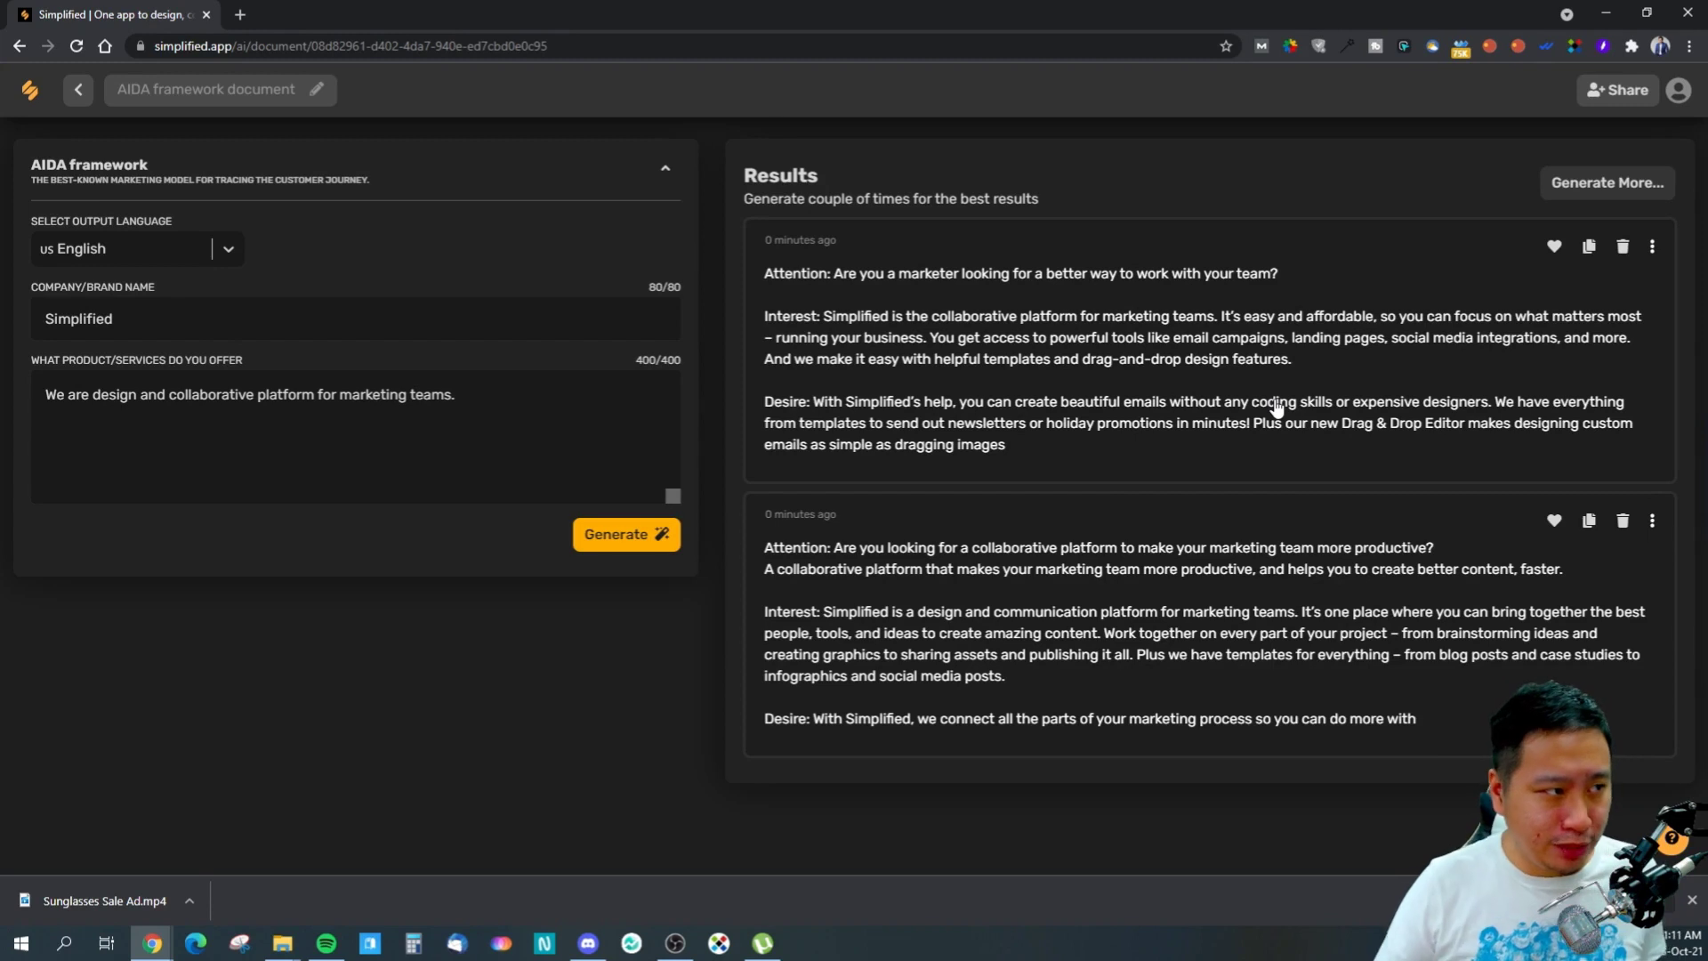
pyautogui.click(201, 46)
pyautogui.click(249, 46)
pyautogui.moveTo(250, 45); pyautogui.dragTo(199, 45)
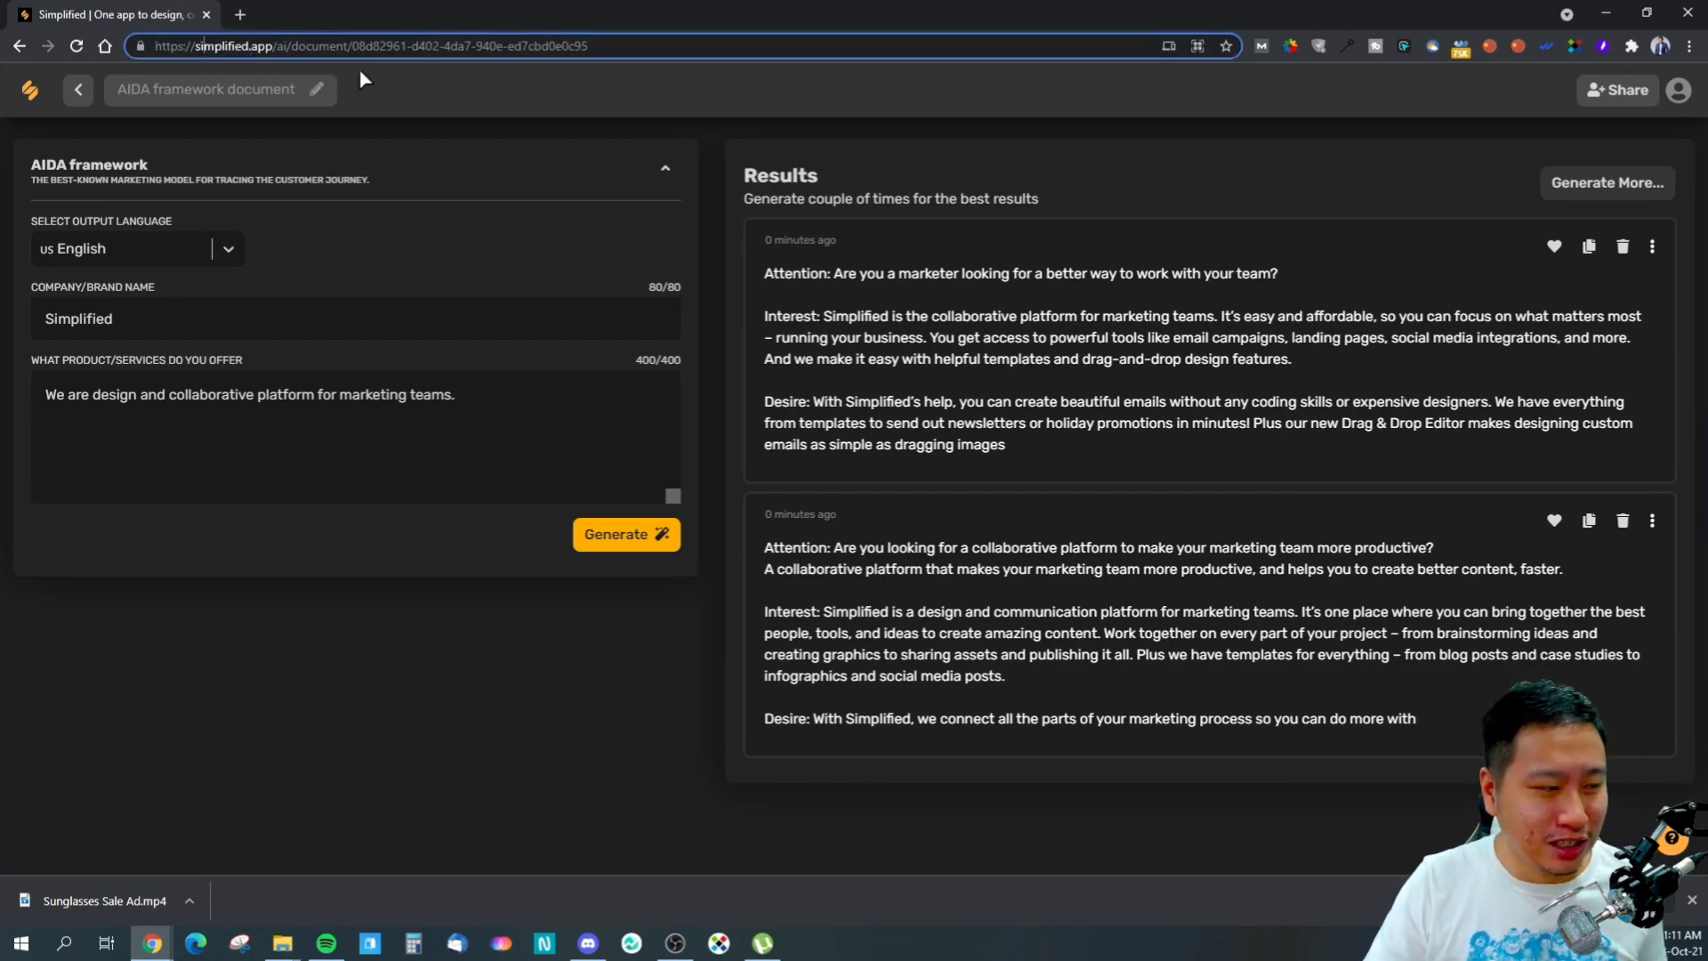
# - Examine the Desire section and the end of the Interest section in the first result, leaving its text unsaved
pyautogui.click(982, 442)
pyautogui.click(1554, 427)
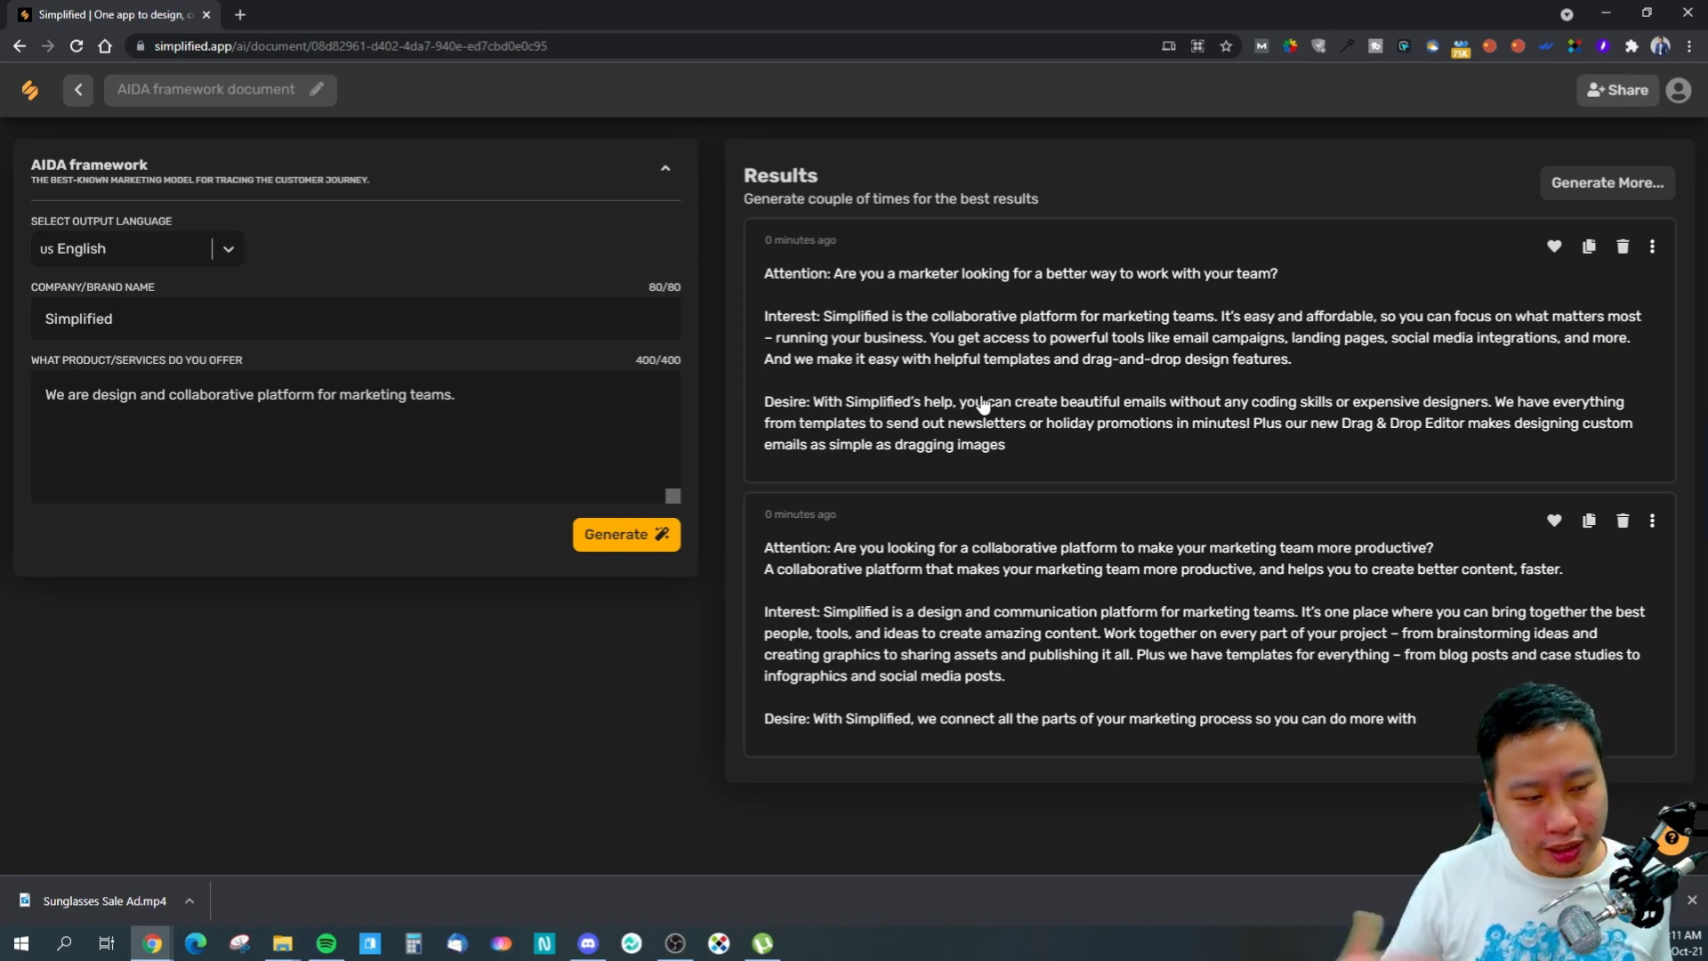
pyautogui.click(1281, 359)
pyautogui.moveTo(1262, 357); pyautogui.dragTo(1324, 357)
pyautogui.click(1526, 430)
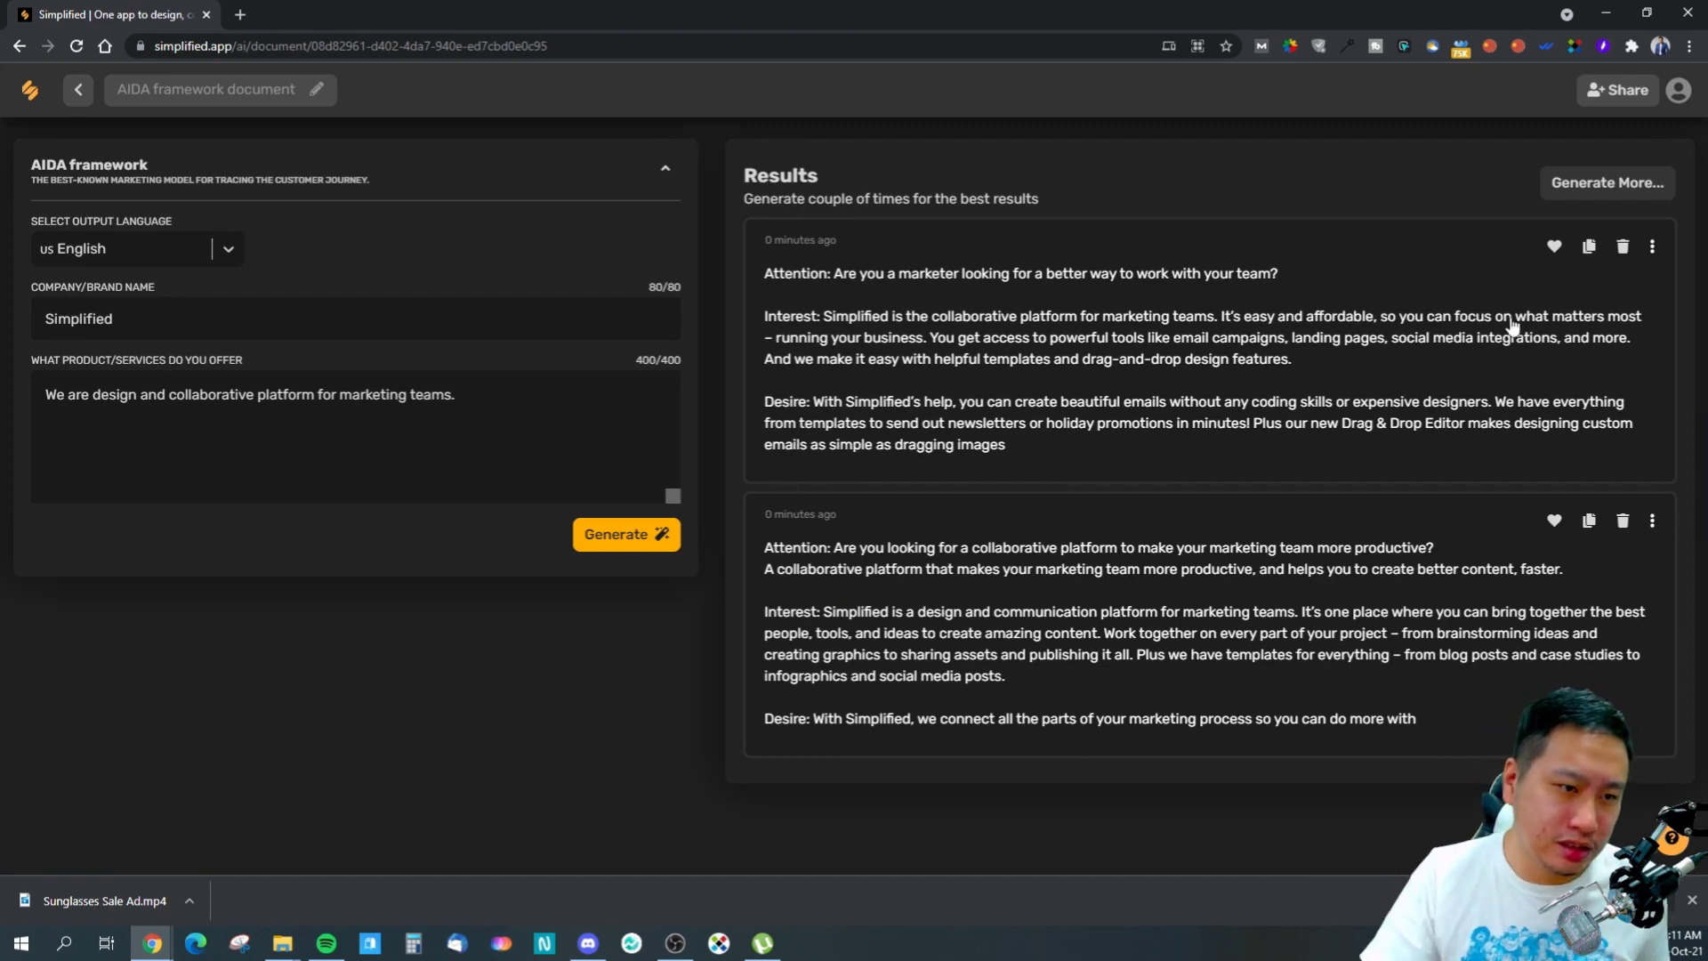
# - Generate more AIDA results for Simplified and compare the new variations with the earlier ones
pyautogui.click(1587, 190)
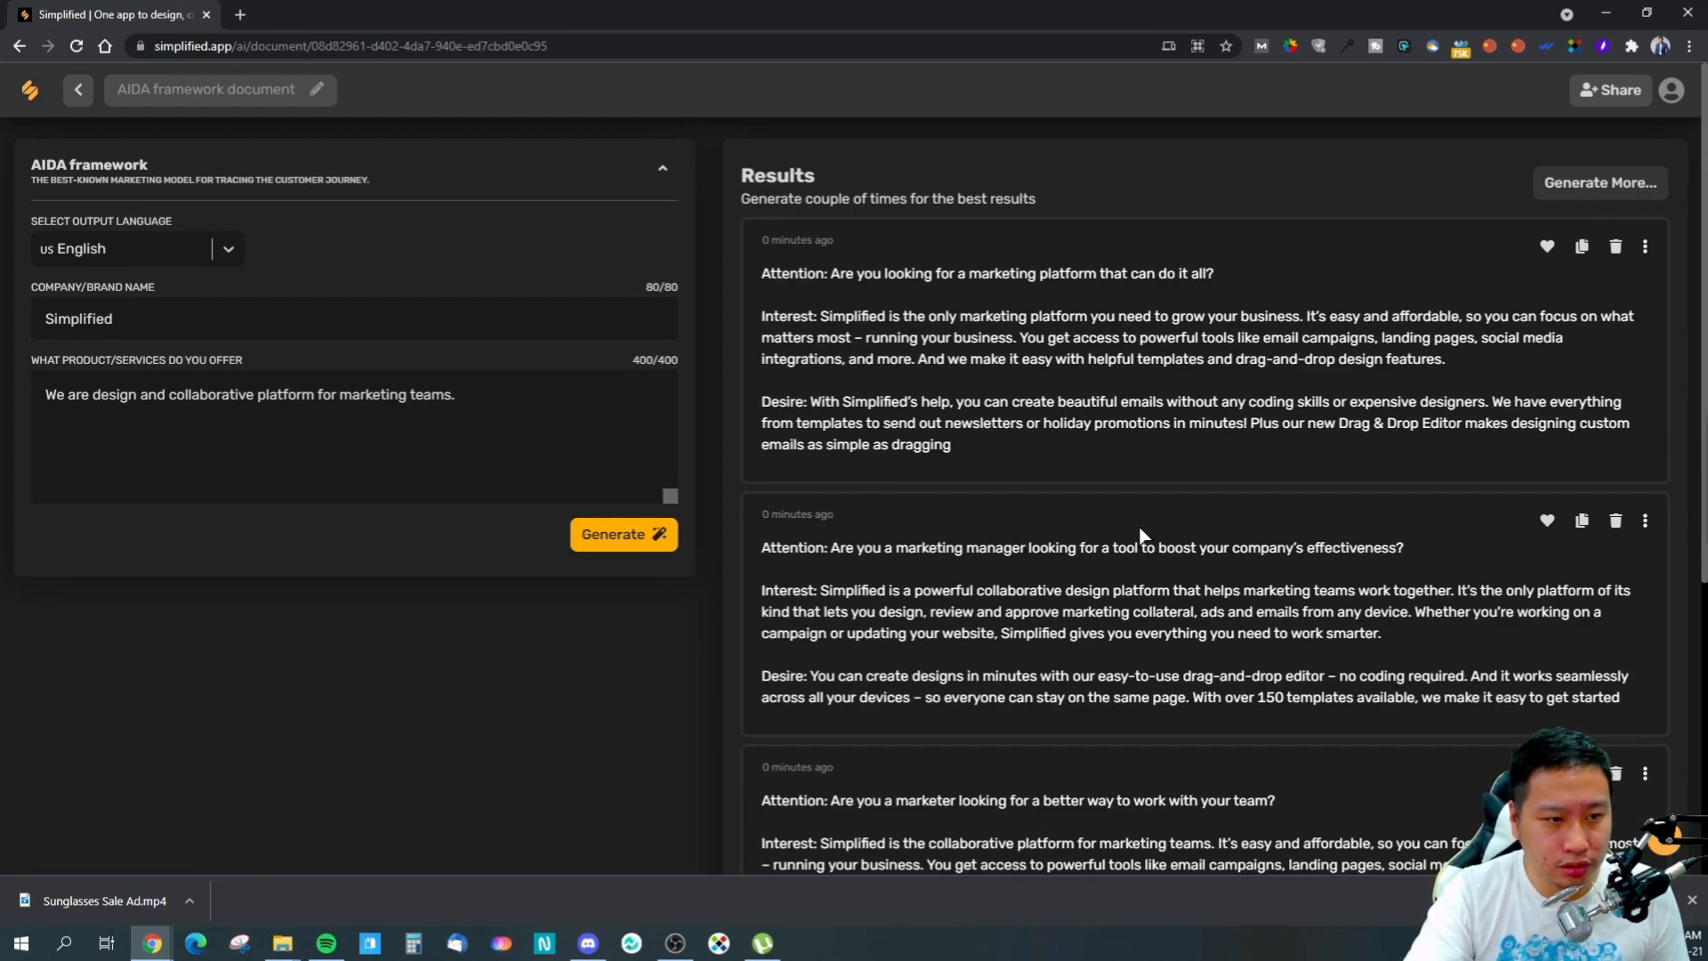
pyautogui.scroll(-5, 1146, 538)
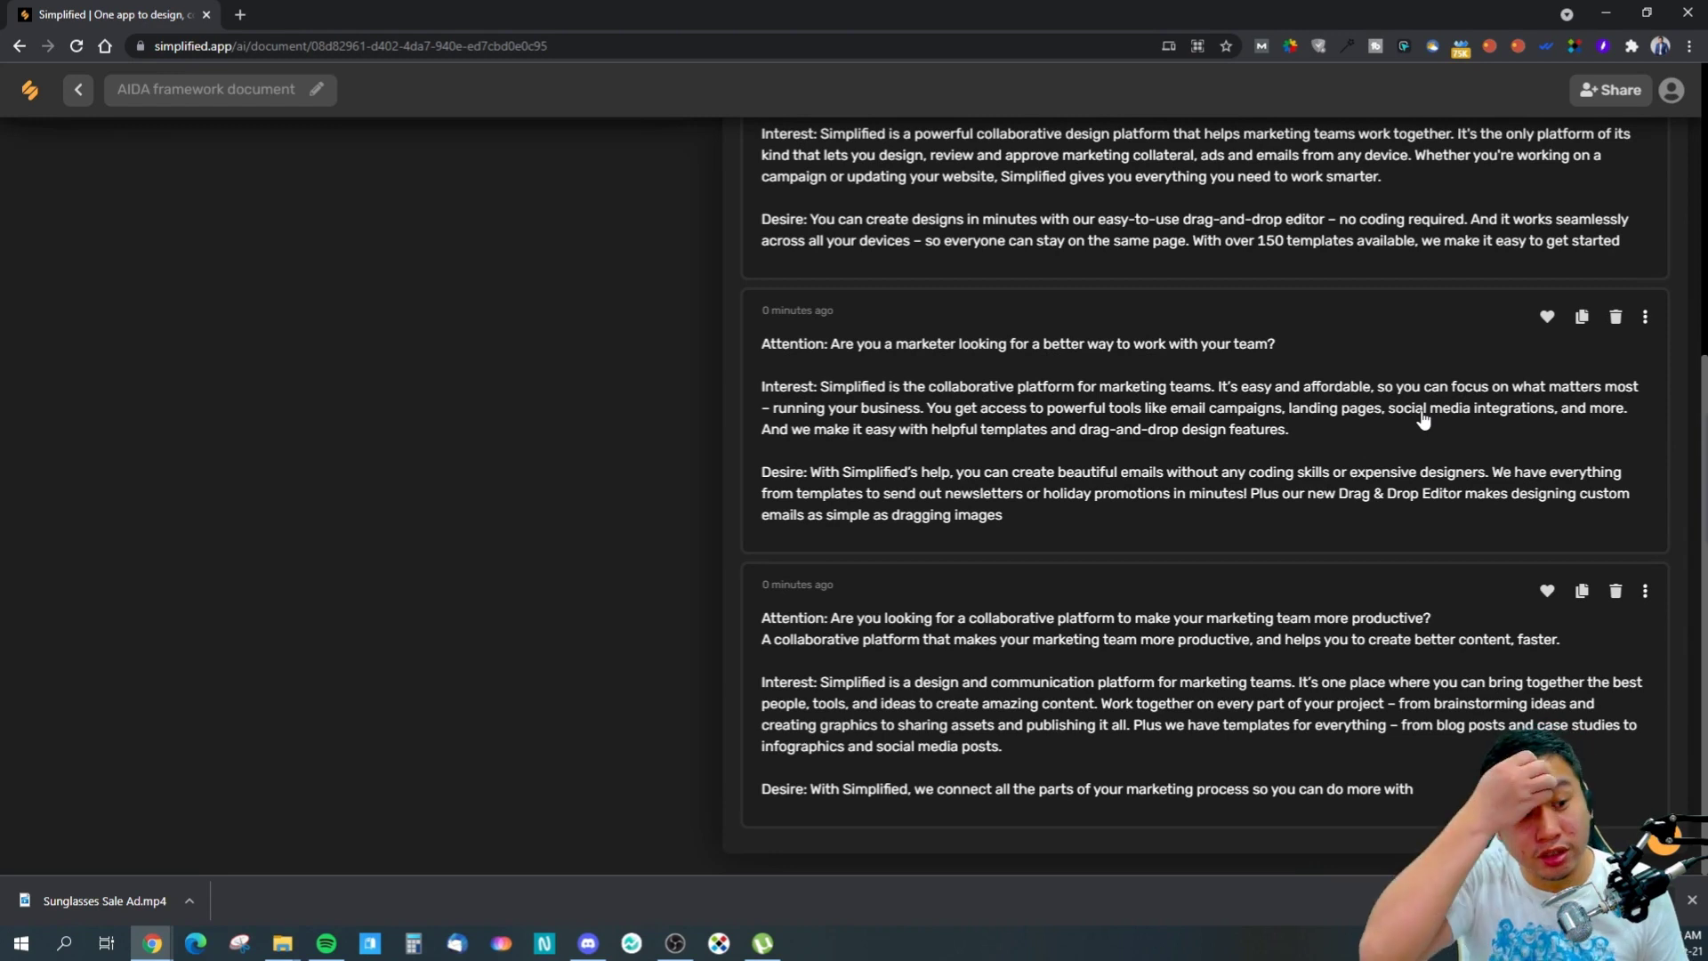
pyautogui.scroll(5, 1423, 419)
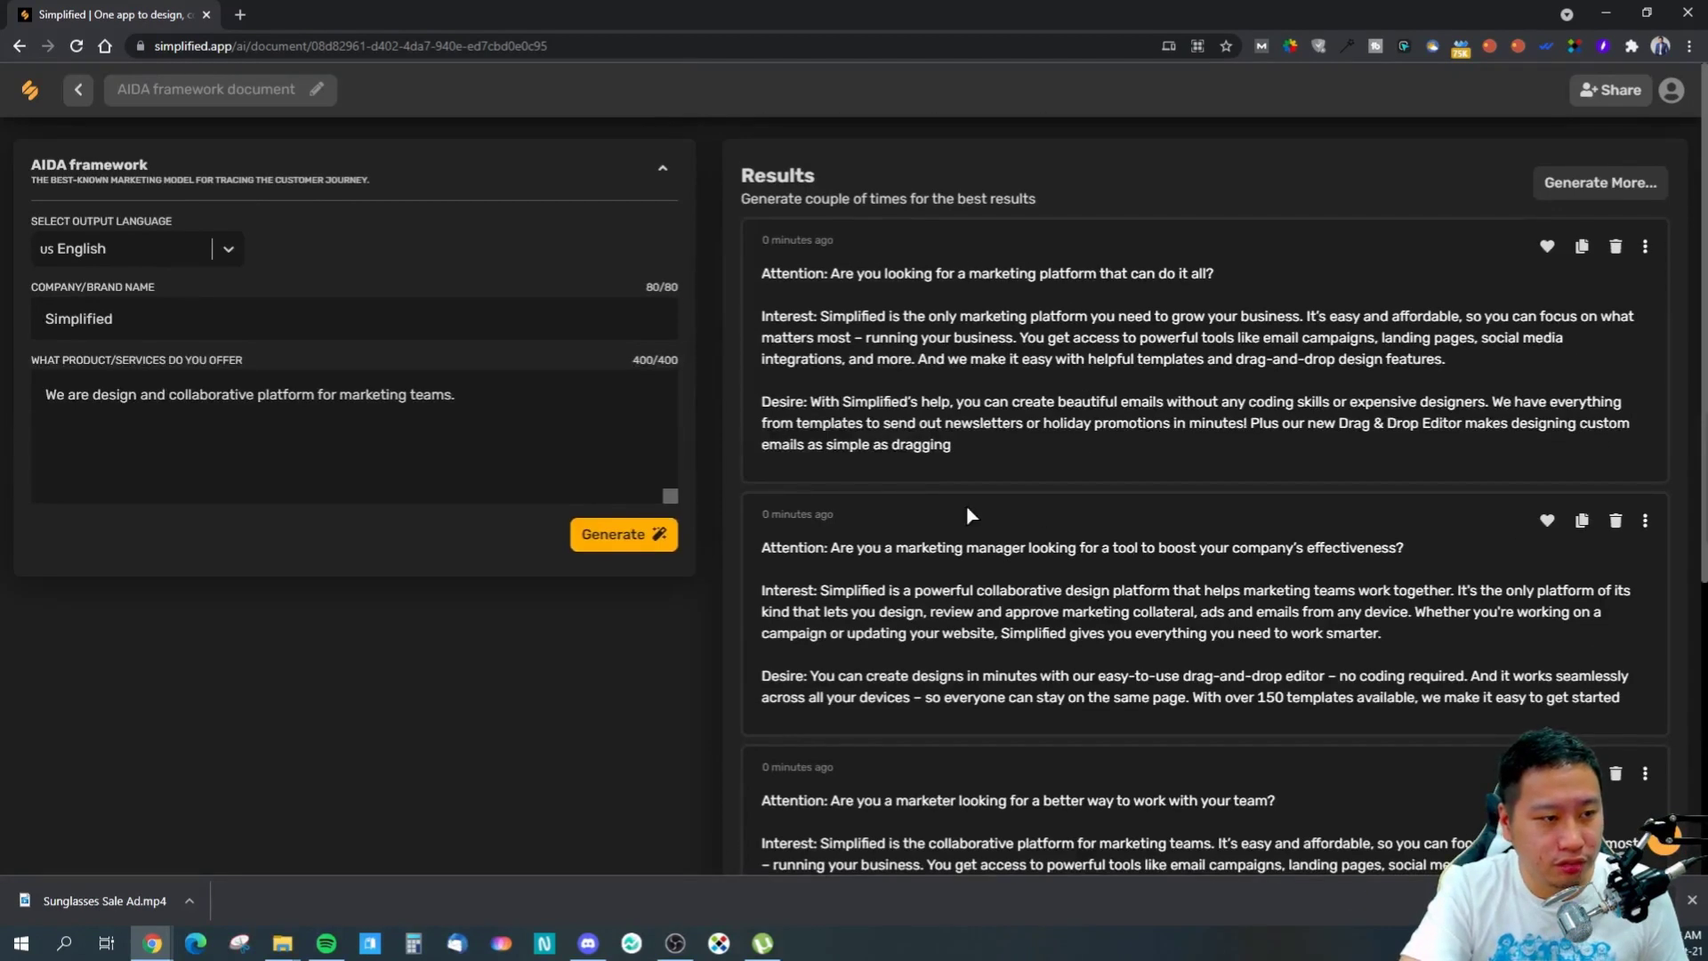
pyautogui.scroll(-4, 1103, 574)
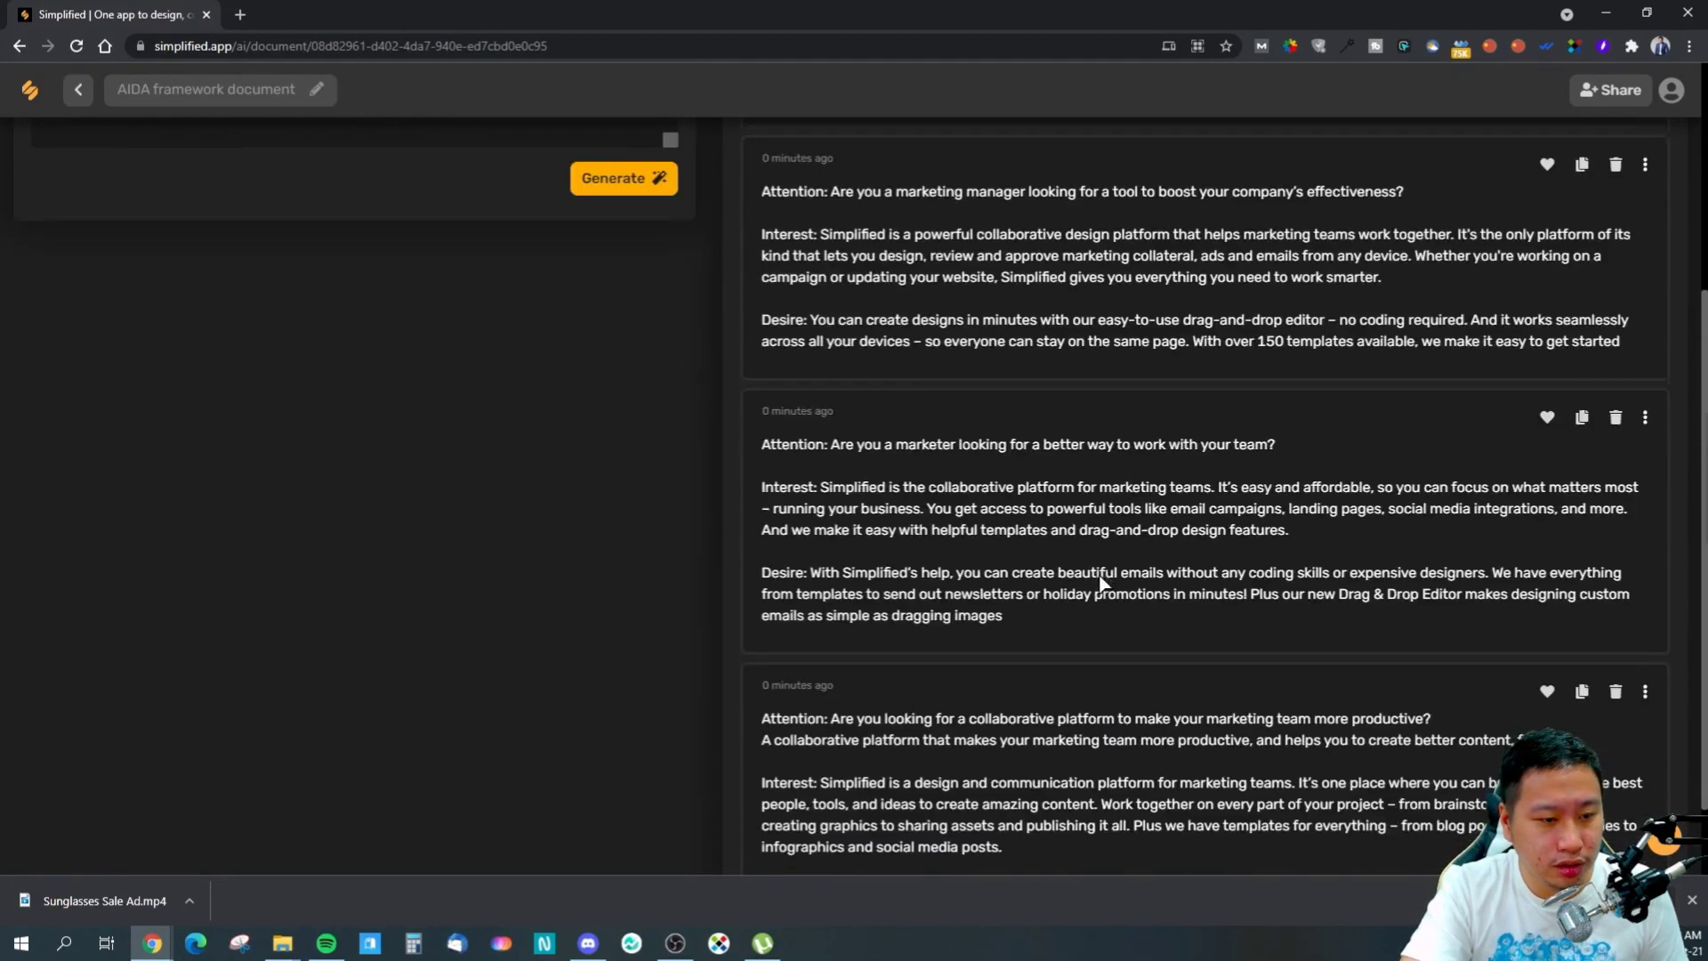
pyautogui.scroll(4, 916, 505)
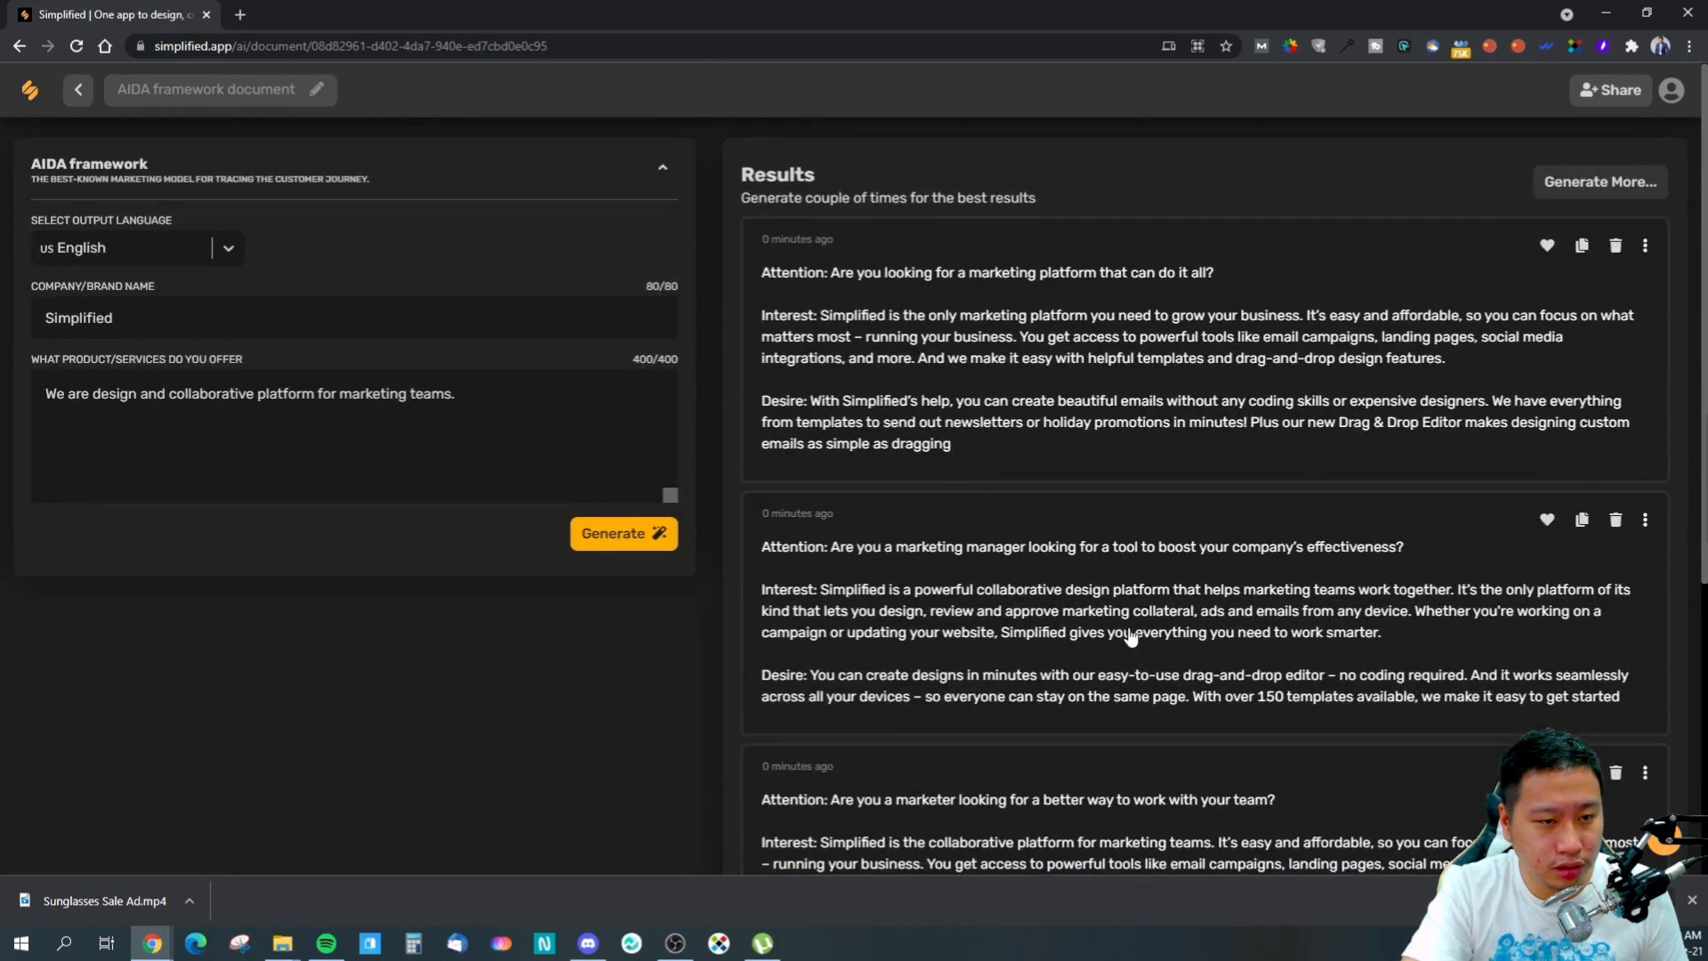
pyautogui.scroll(-3, 1088, 628)
pyautogui.scroll(-2, 1087, 628)
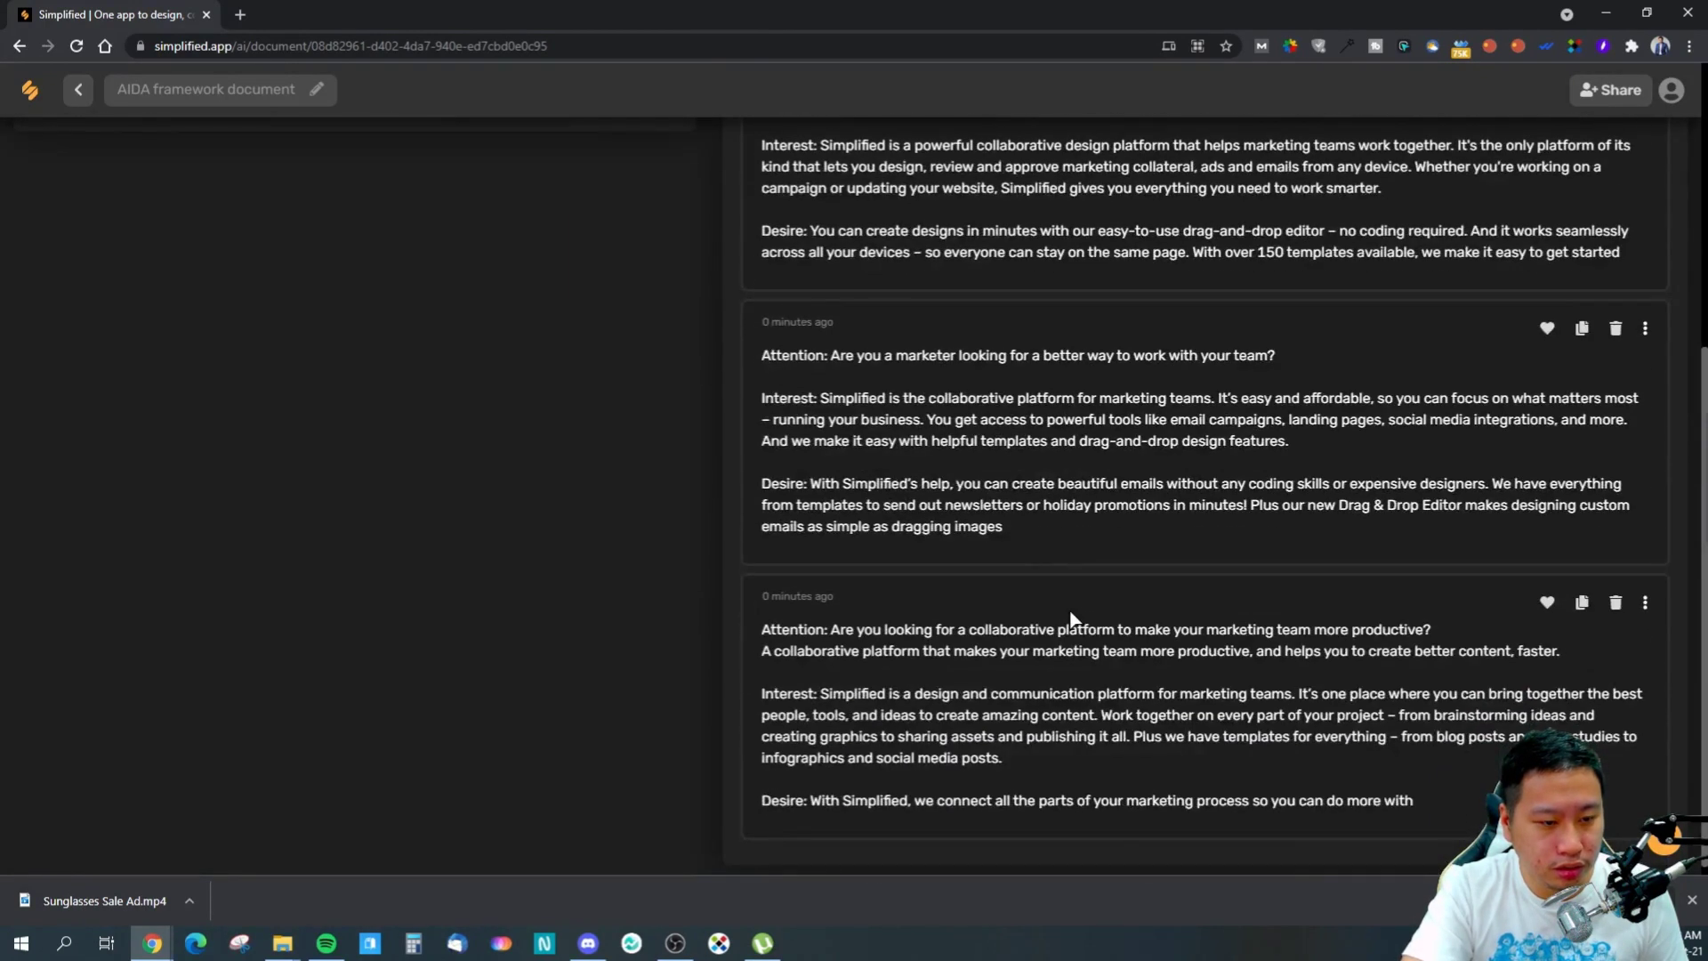
pyautogui.scroll(3, 930, 719)
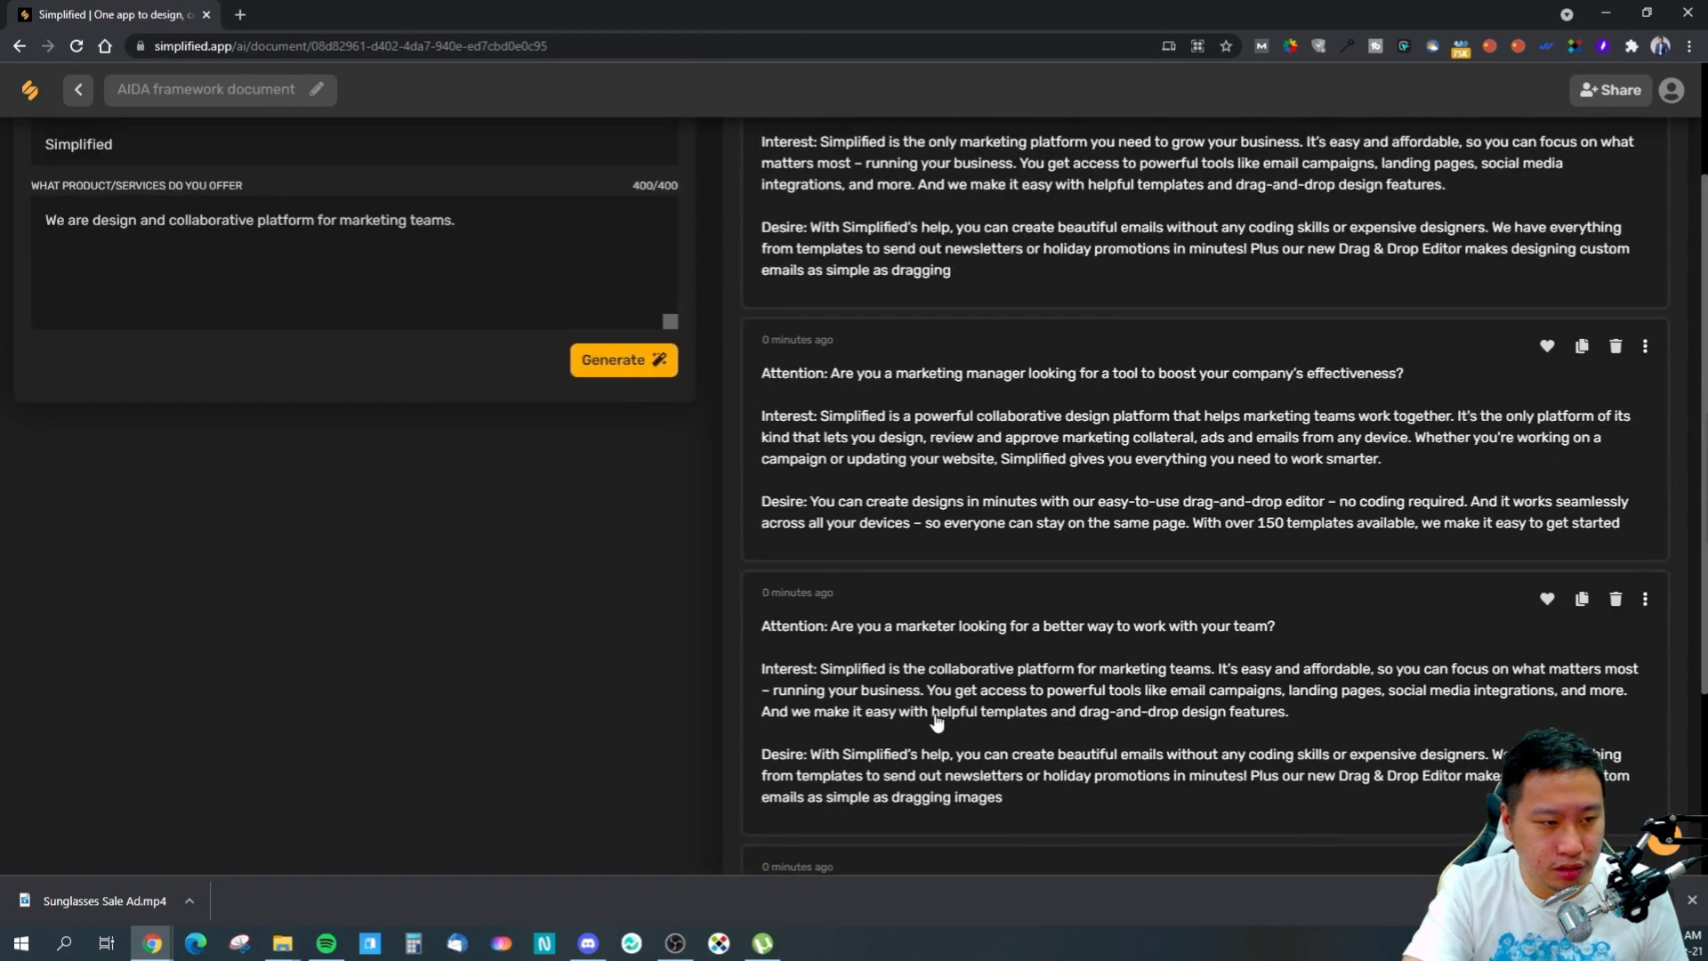
pyautogui.scroll(1, 936, 721)
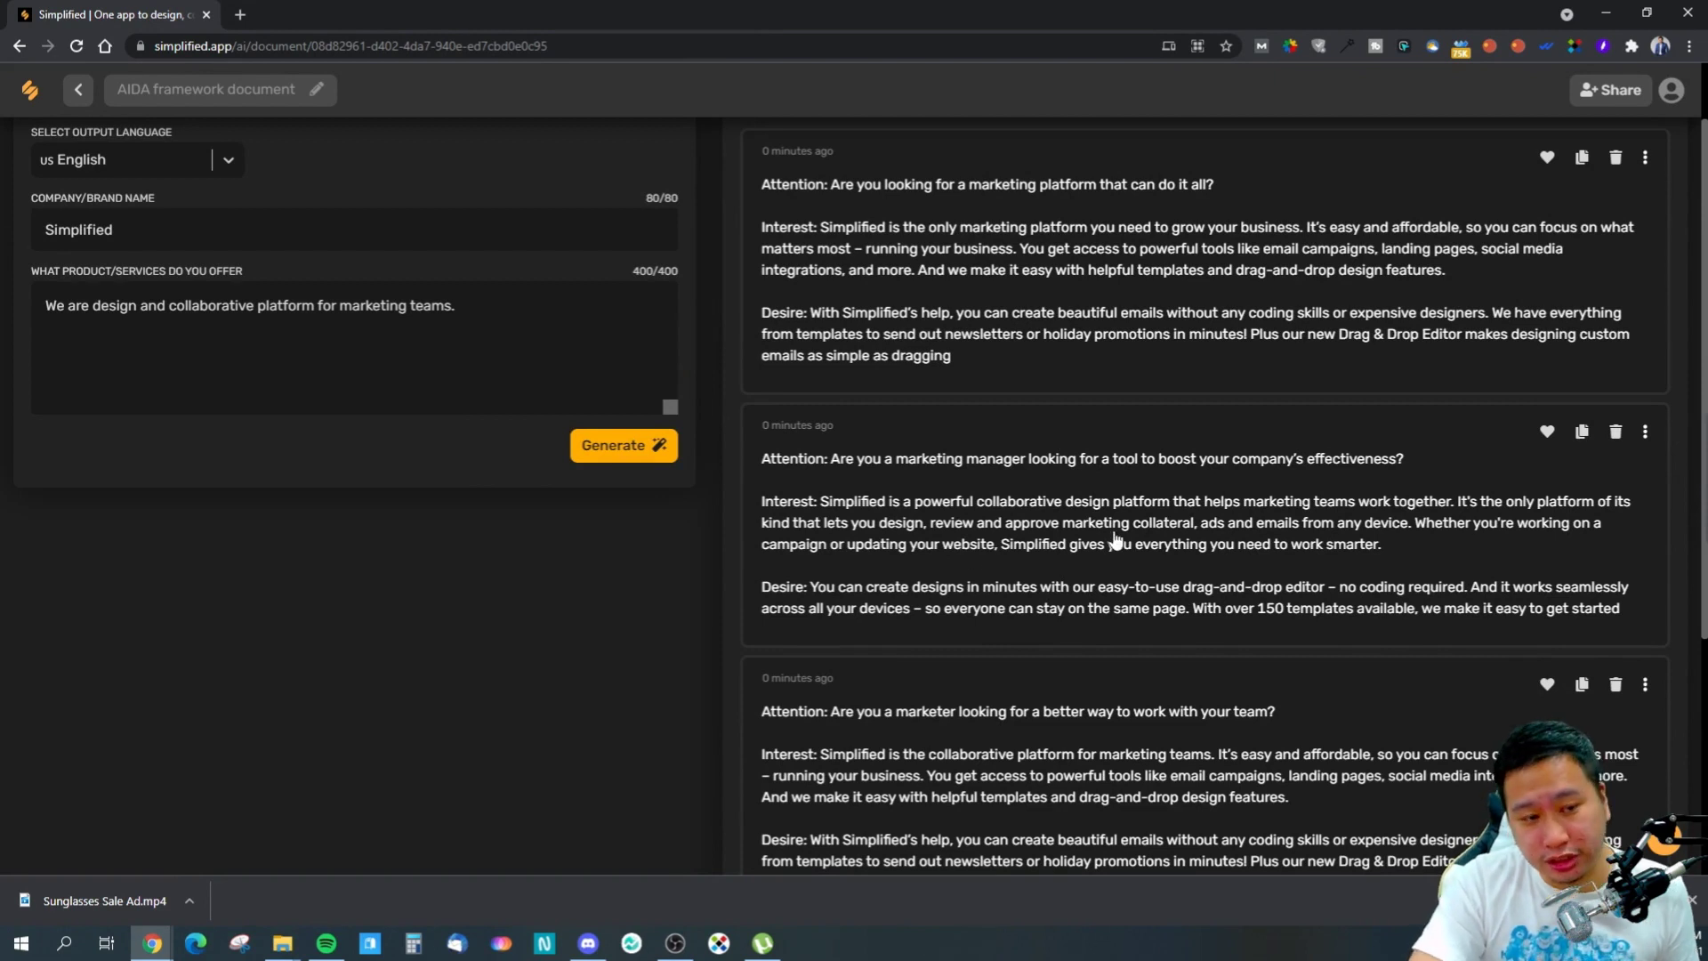
pyautogui.scroll(1, 978, 512)
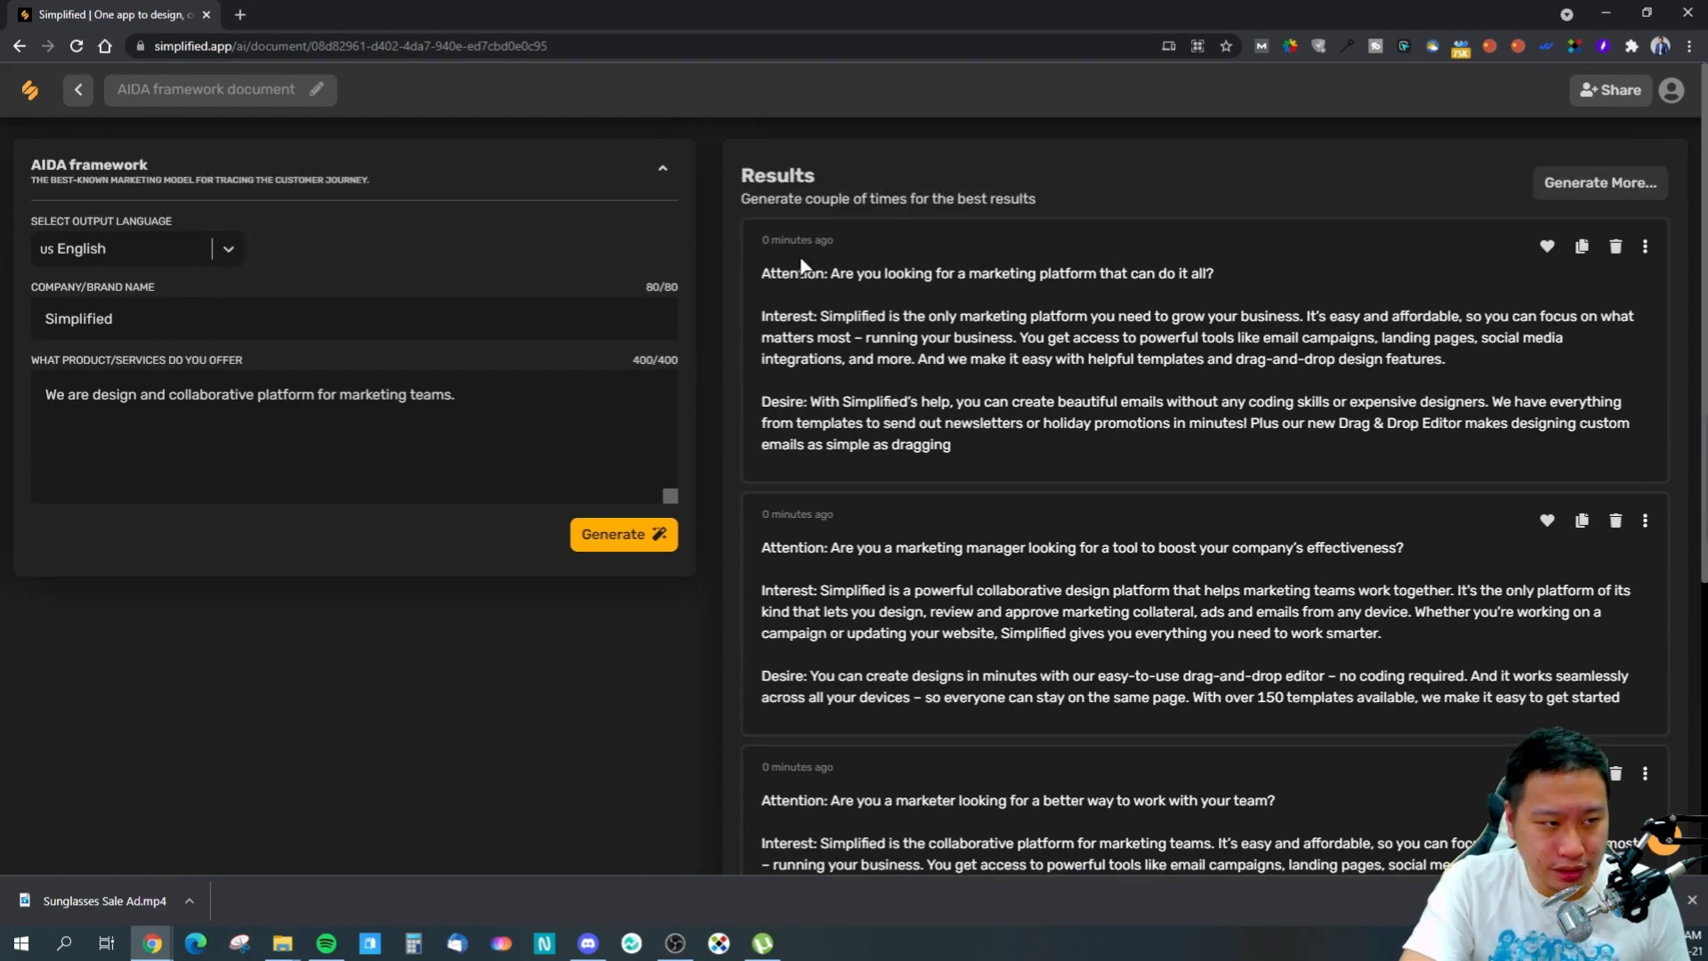
# - Highlight the newest result's Attention line in its editable text, close it without saving and look over the other results
pyautogui.click(1265, 274)
pyautogui.moveTo(1286, 290); pyautogui.dragTo(756, 276)
pyautogui.click(997, 290)
pyautogui.moveTo(1272, 290); pyautogui.dragTo(847, 290)
pyautogui.click(847, 290)
pyautogui.scroll(-5, 1146, 538)
pyautogui.scroll(5, 1071, 569)
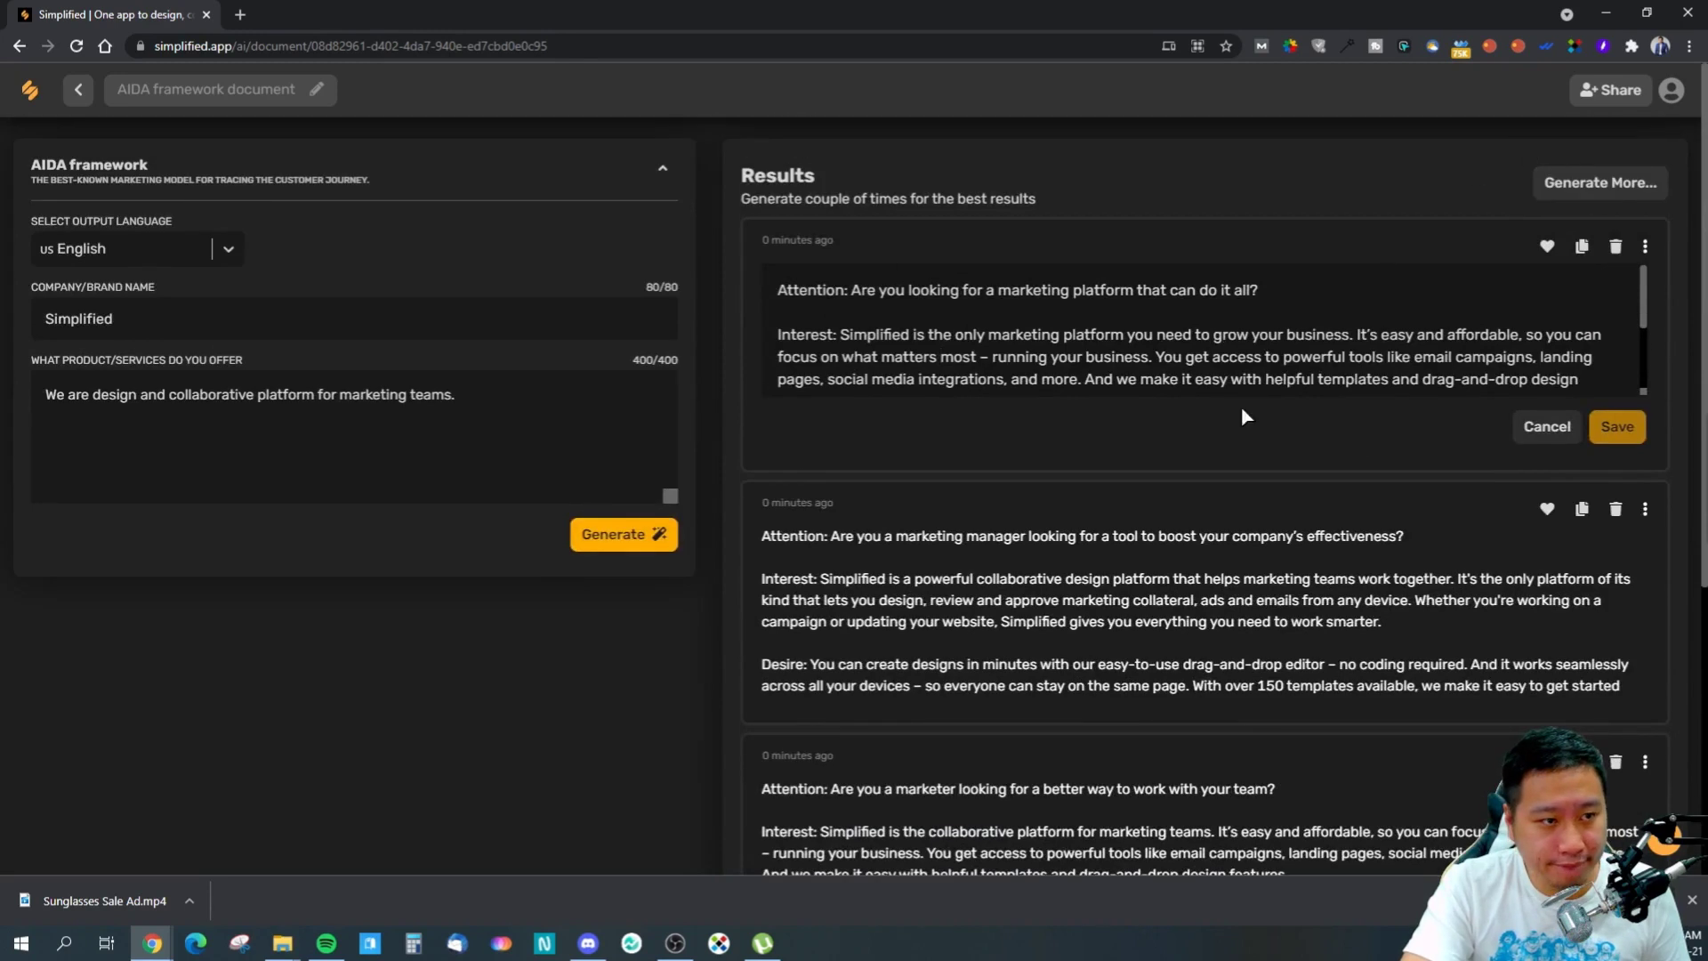
pyautogui.click(1546, 427)
pyautogui.scroll(-6, 1022, 537)
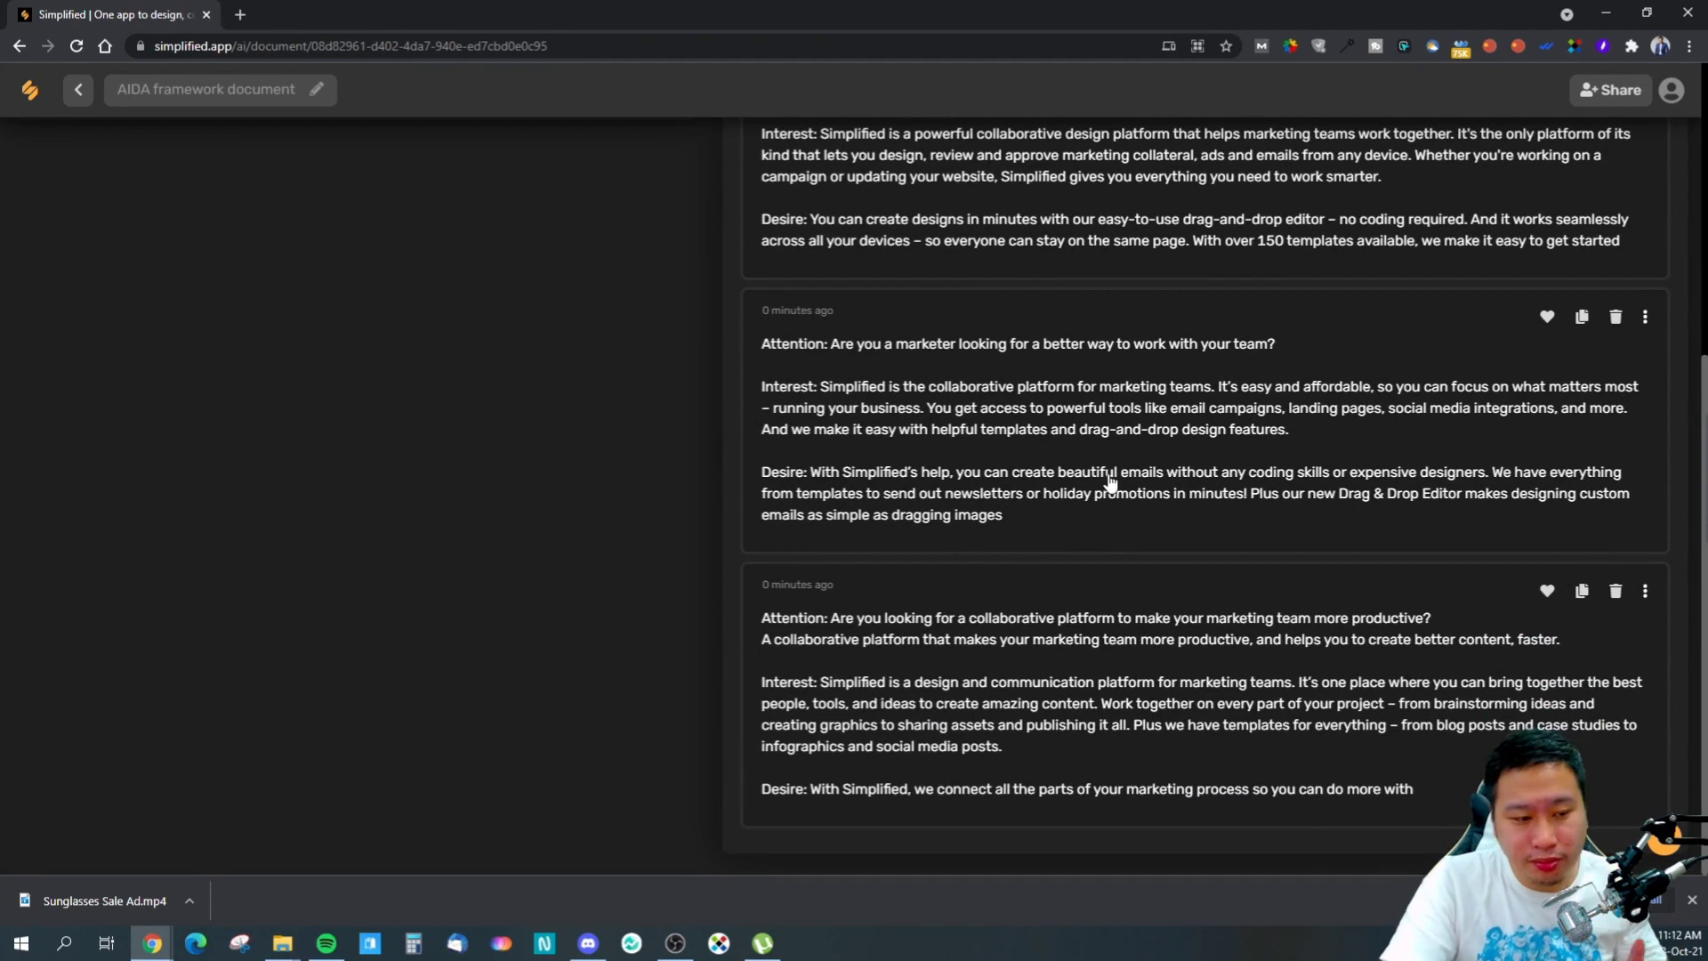
pyautogui.scroll(6, 466, 526)
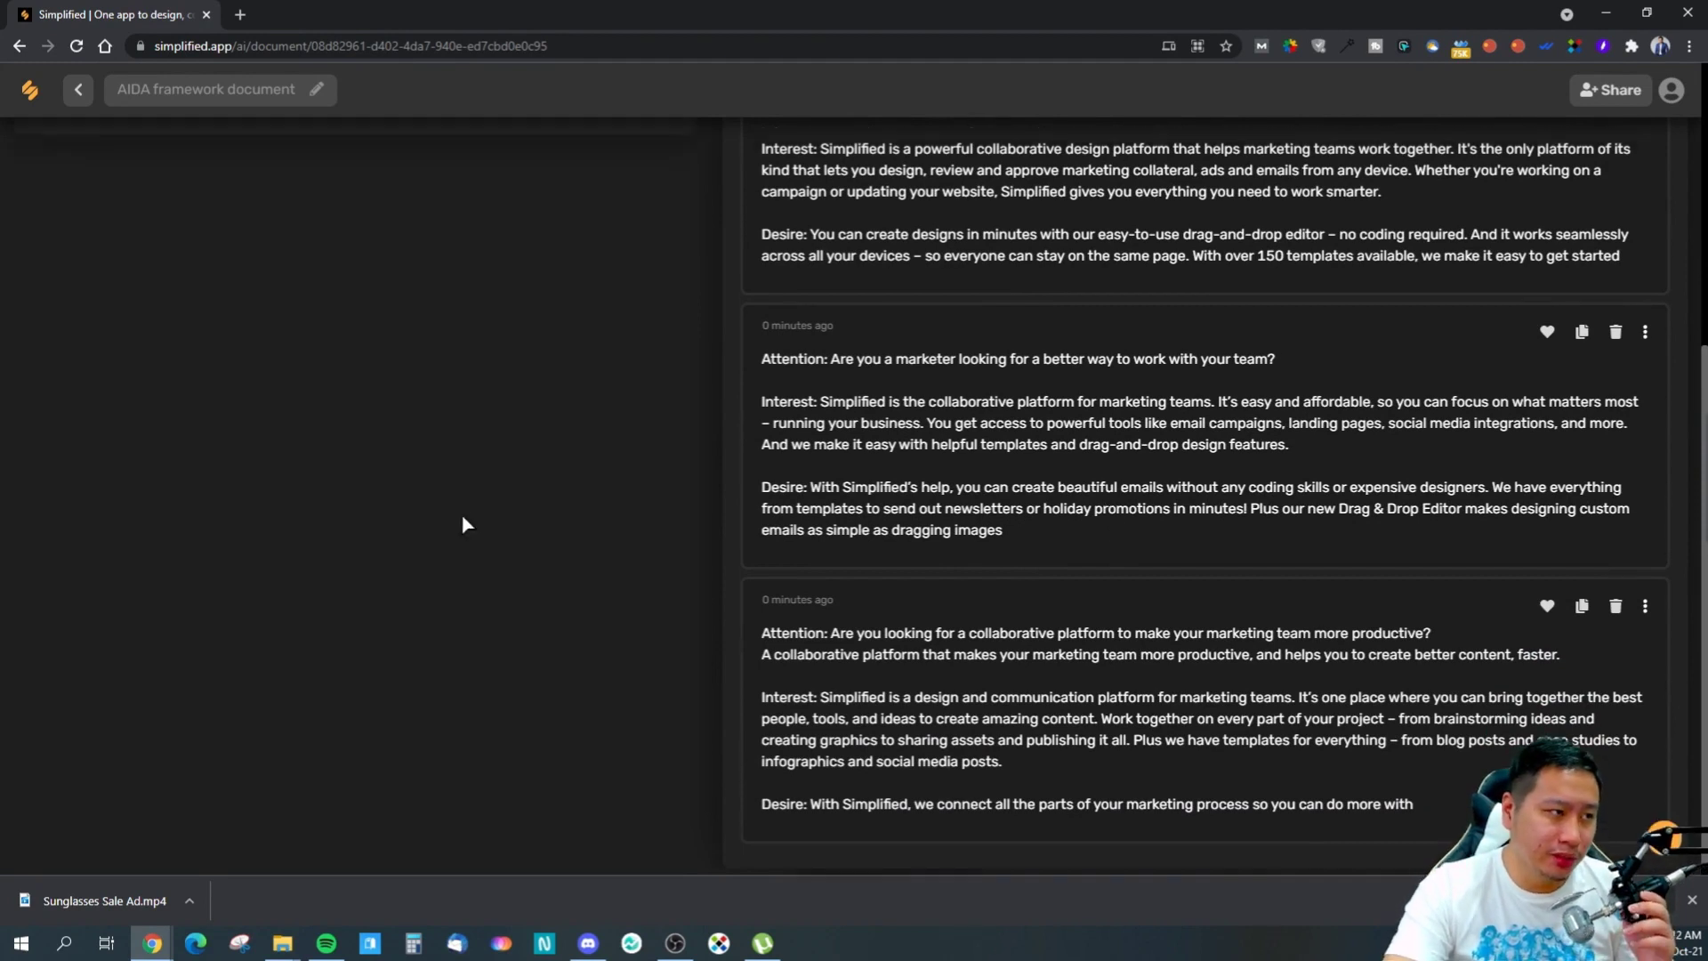
# - Replace the company/brand name in the AIDA framework form with "Marquiz"
pyautogui.doubleClick(378, 332)
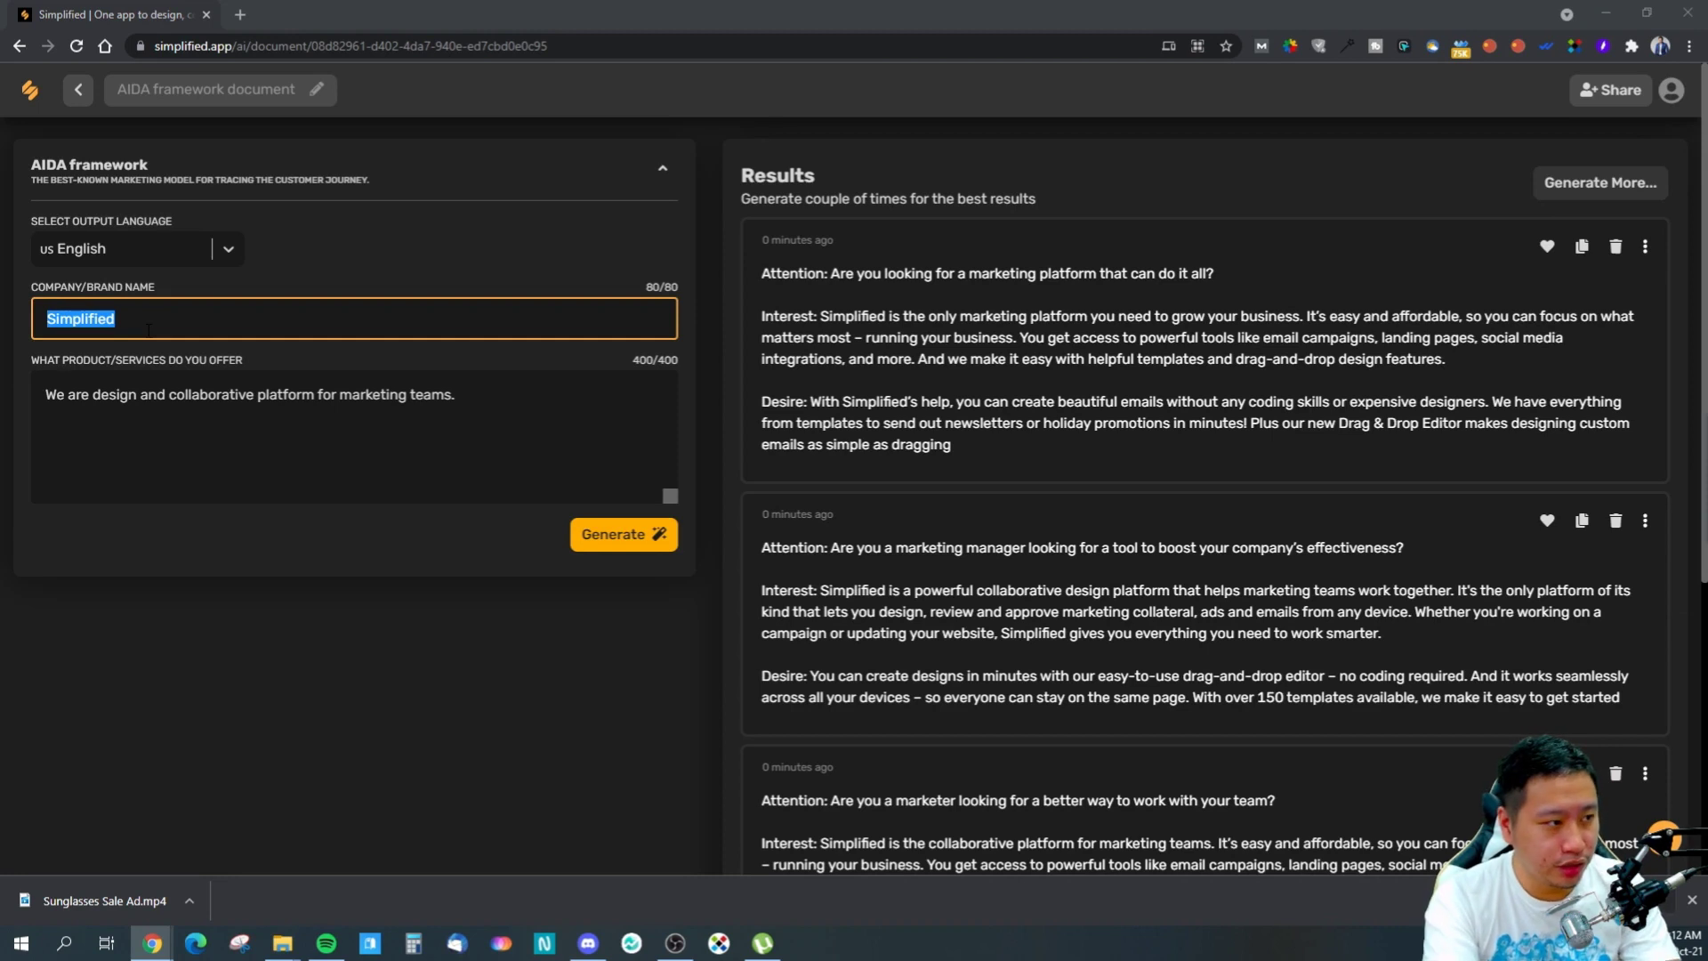
pyautogui.moveTo(148, 330); pyautogui.dragTo(7, 322)
pyautogui.write('Marquiz')
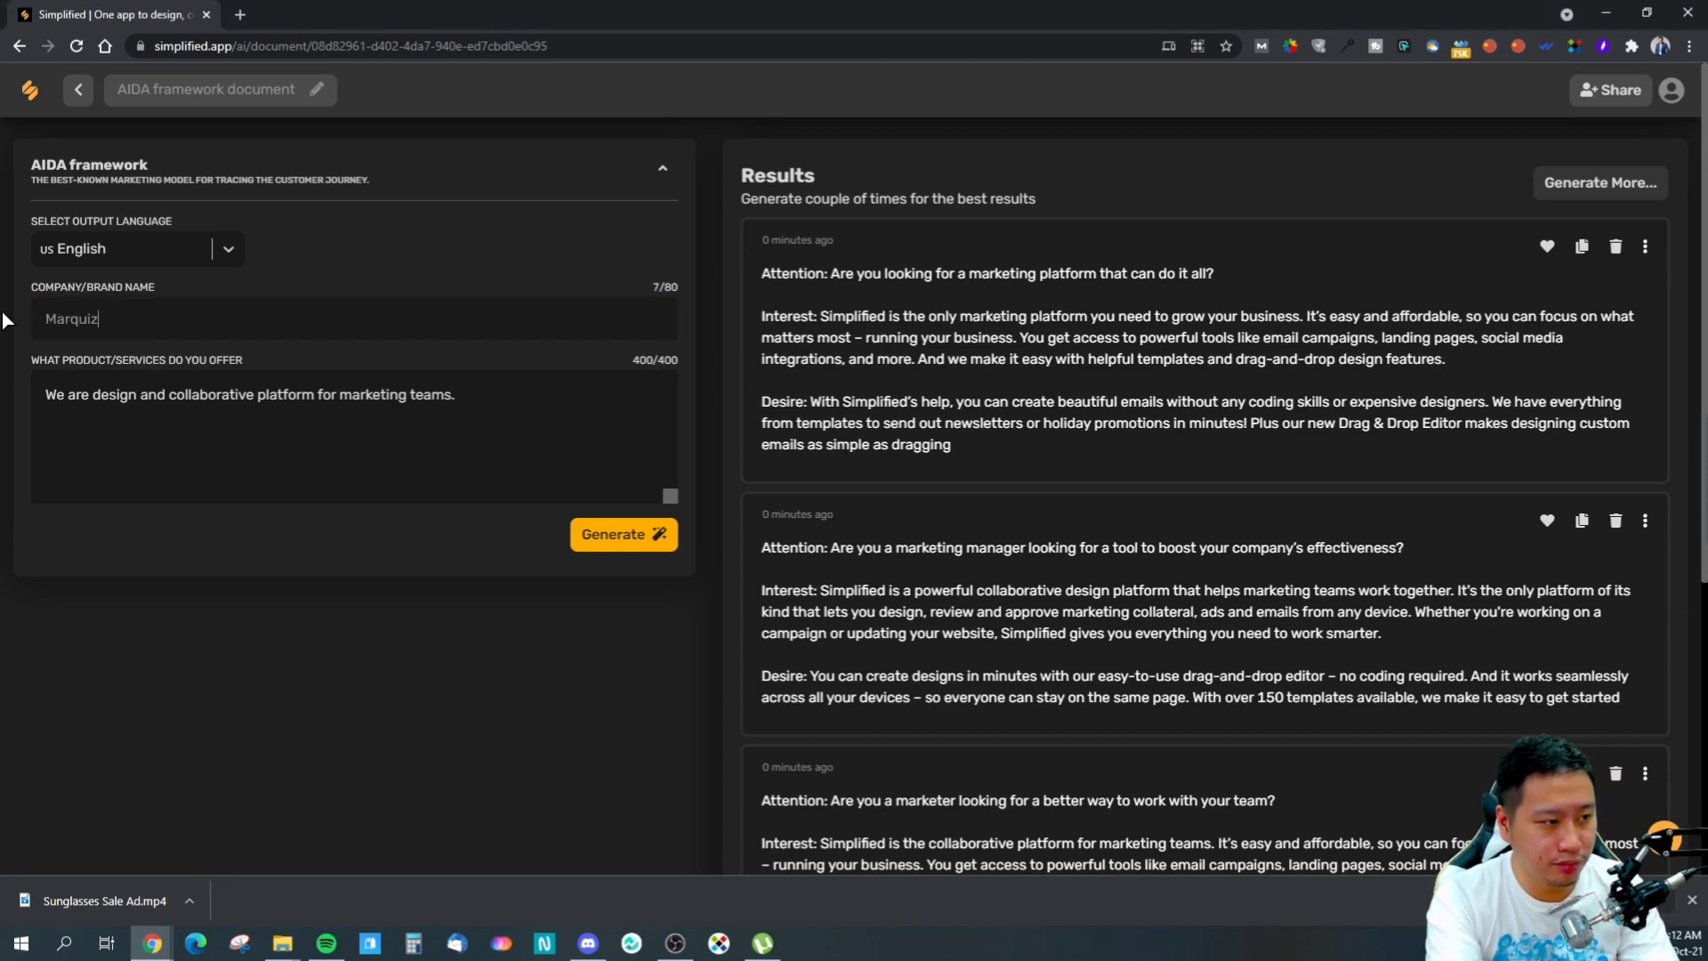
pyautogui.press('BackSpace')
pyautogui.press('BackSpace')
pyautogui.press('BackSpace')
pyautogui.press('BackSpace')
pyautogui.press('BackSpace')
pyautogui.press('BackSpace')
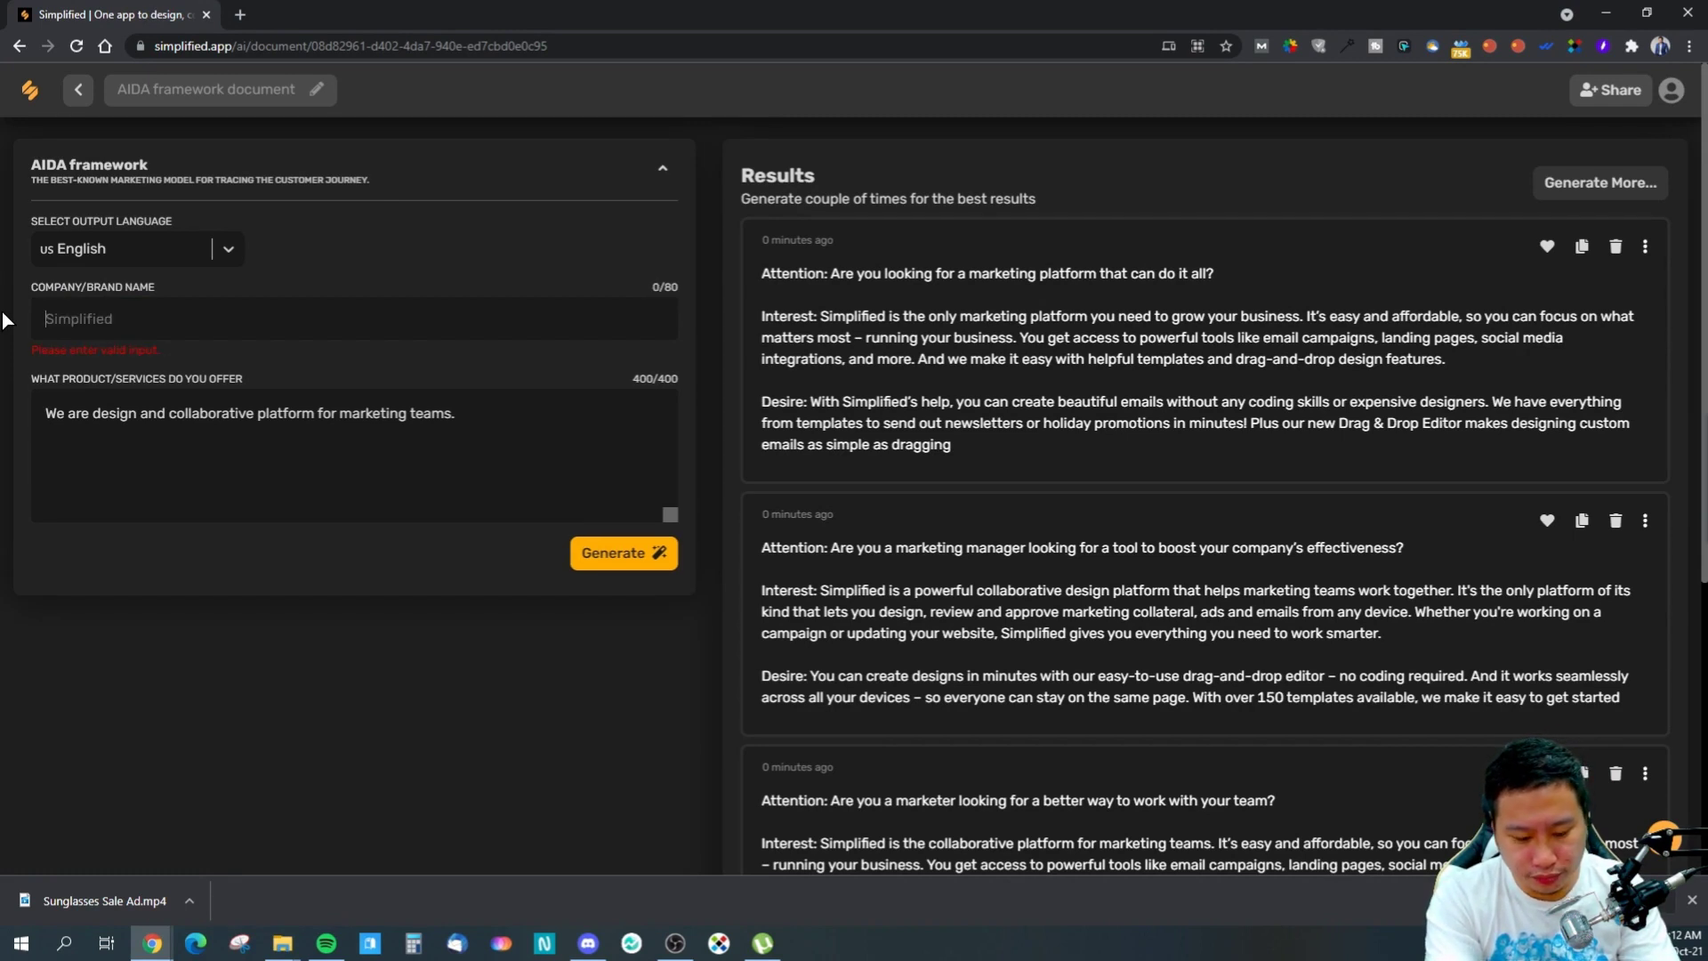
pyautogui.write('Marqu')
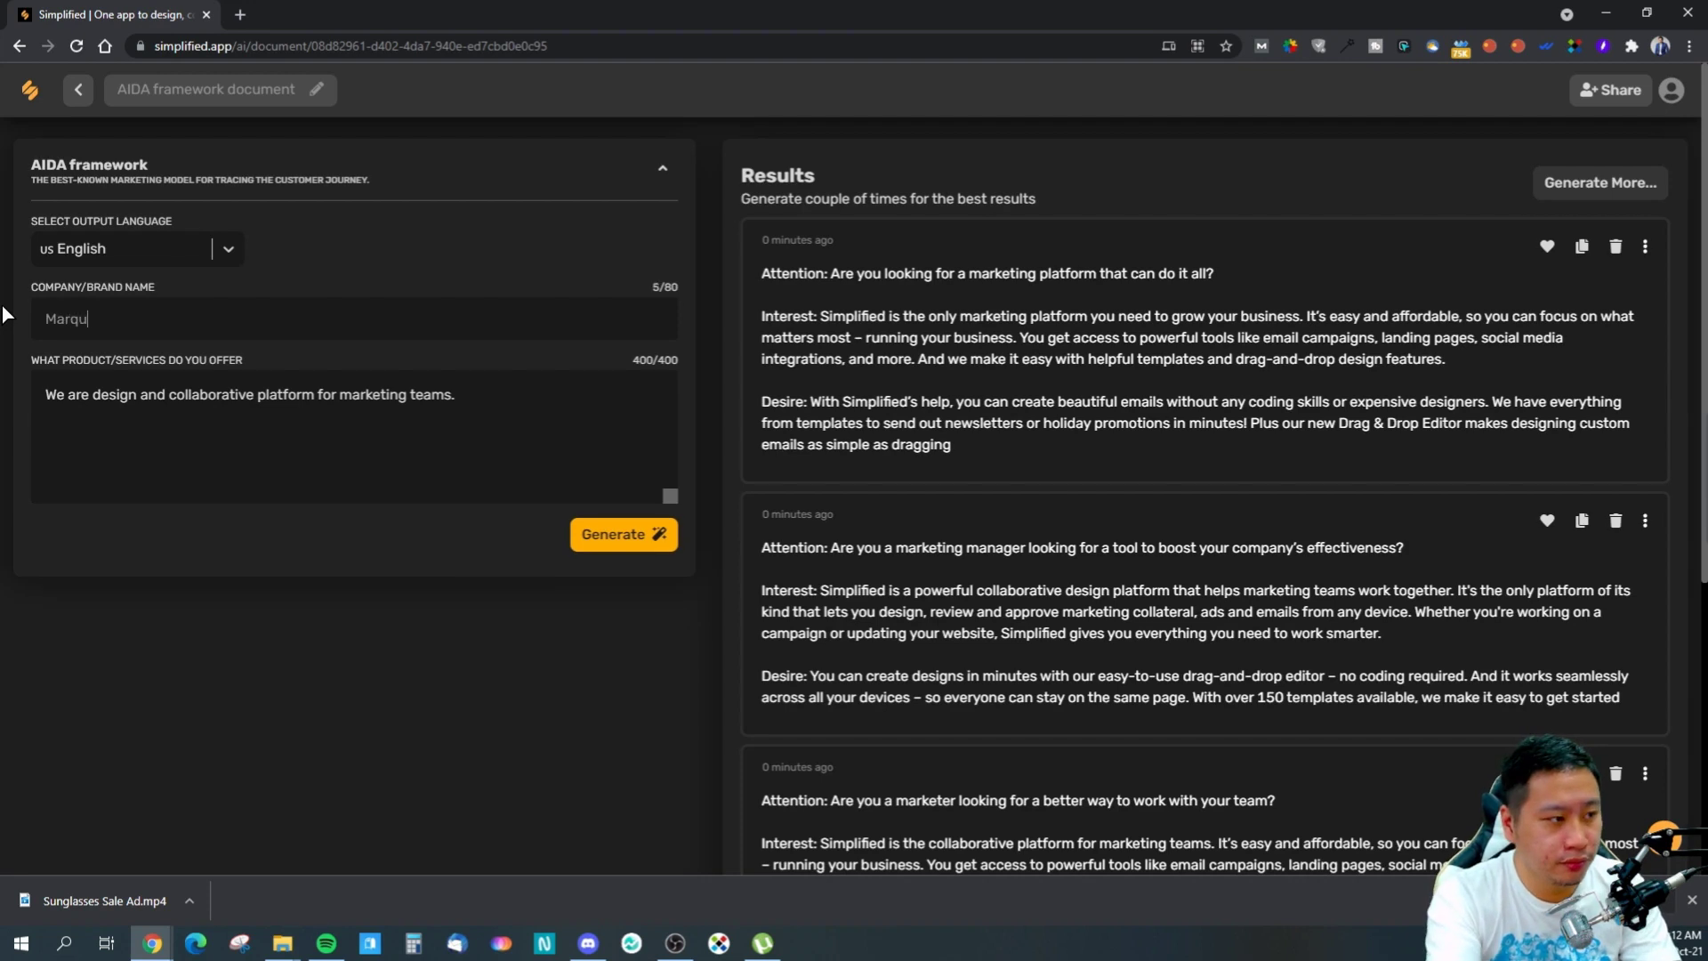
pyautogui.press('BackSpace')
pyautogui.press('BackSpace')
pyautogui.press('BackSpace')
pyautogui.press('BackSpace')
pyautogui.press('BackSpace')
pyautogui.press('BackSpace')
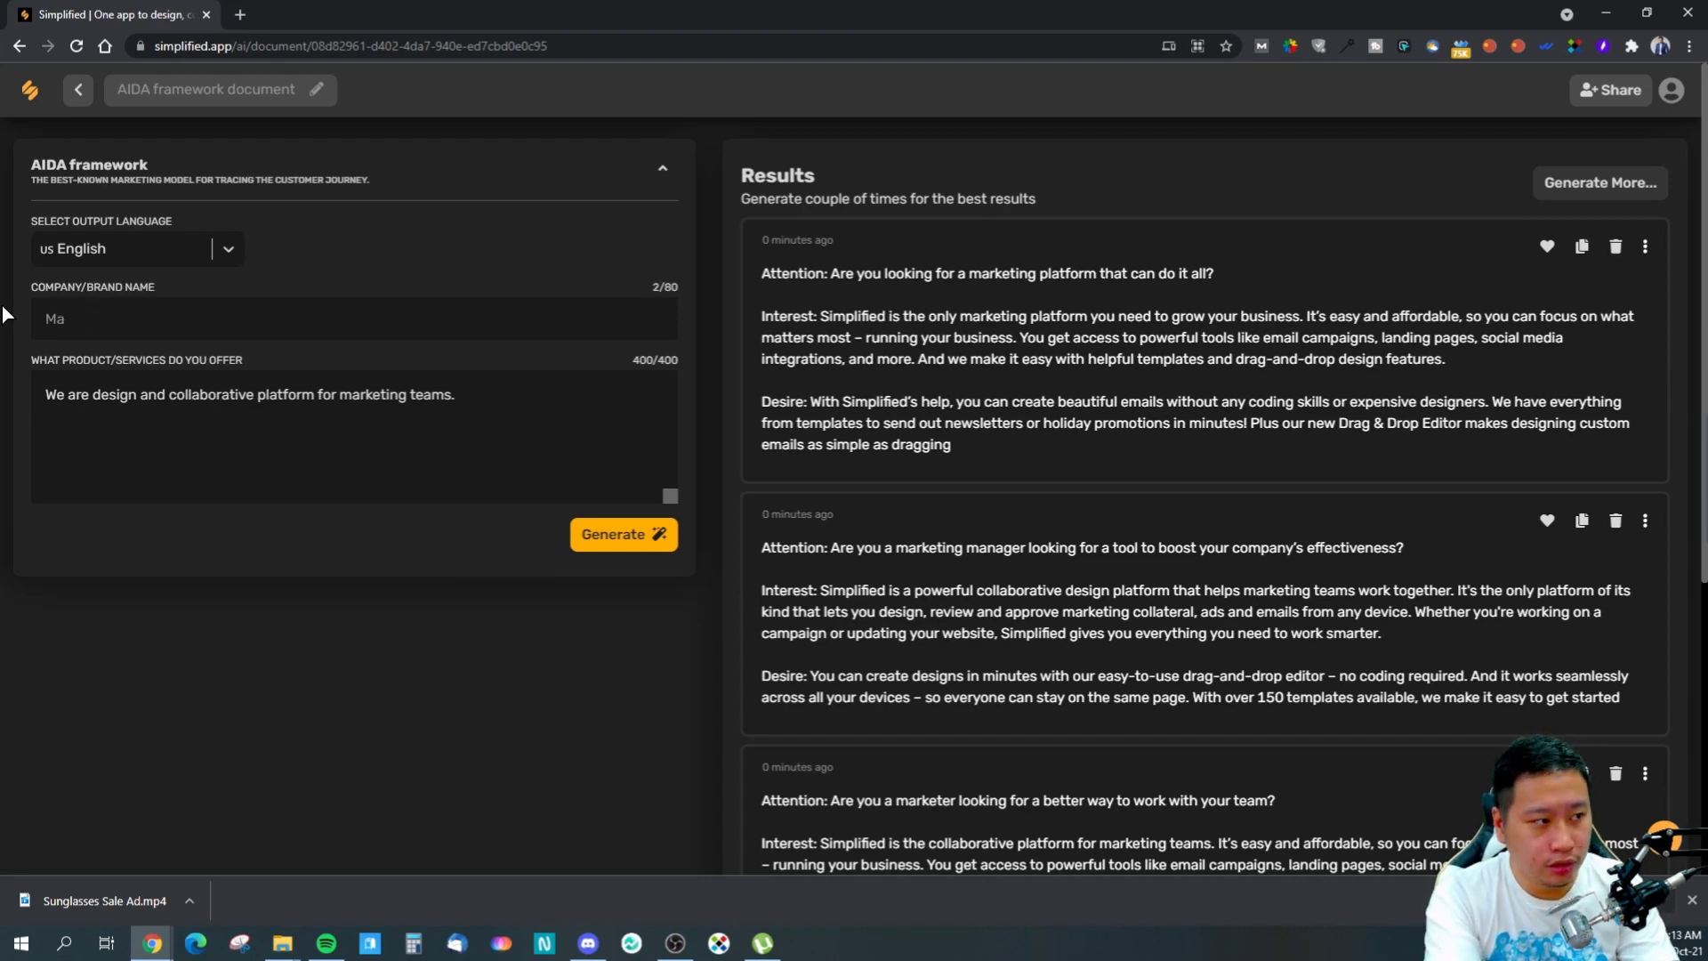
pyautogui.write('Marquiz')
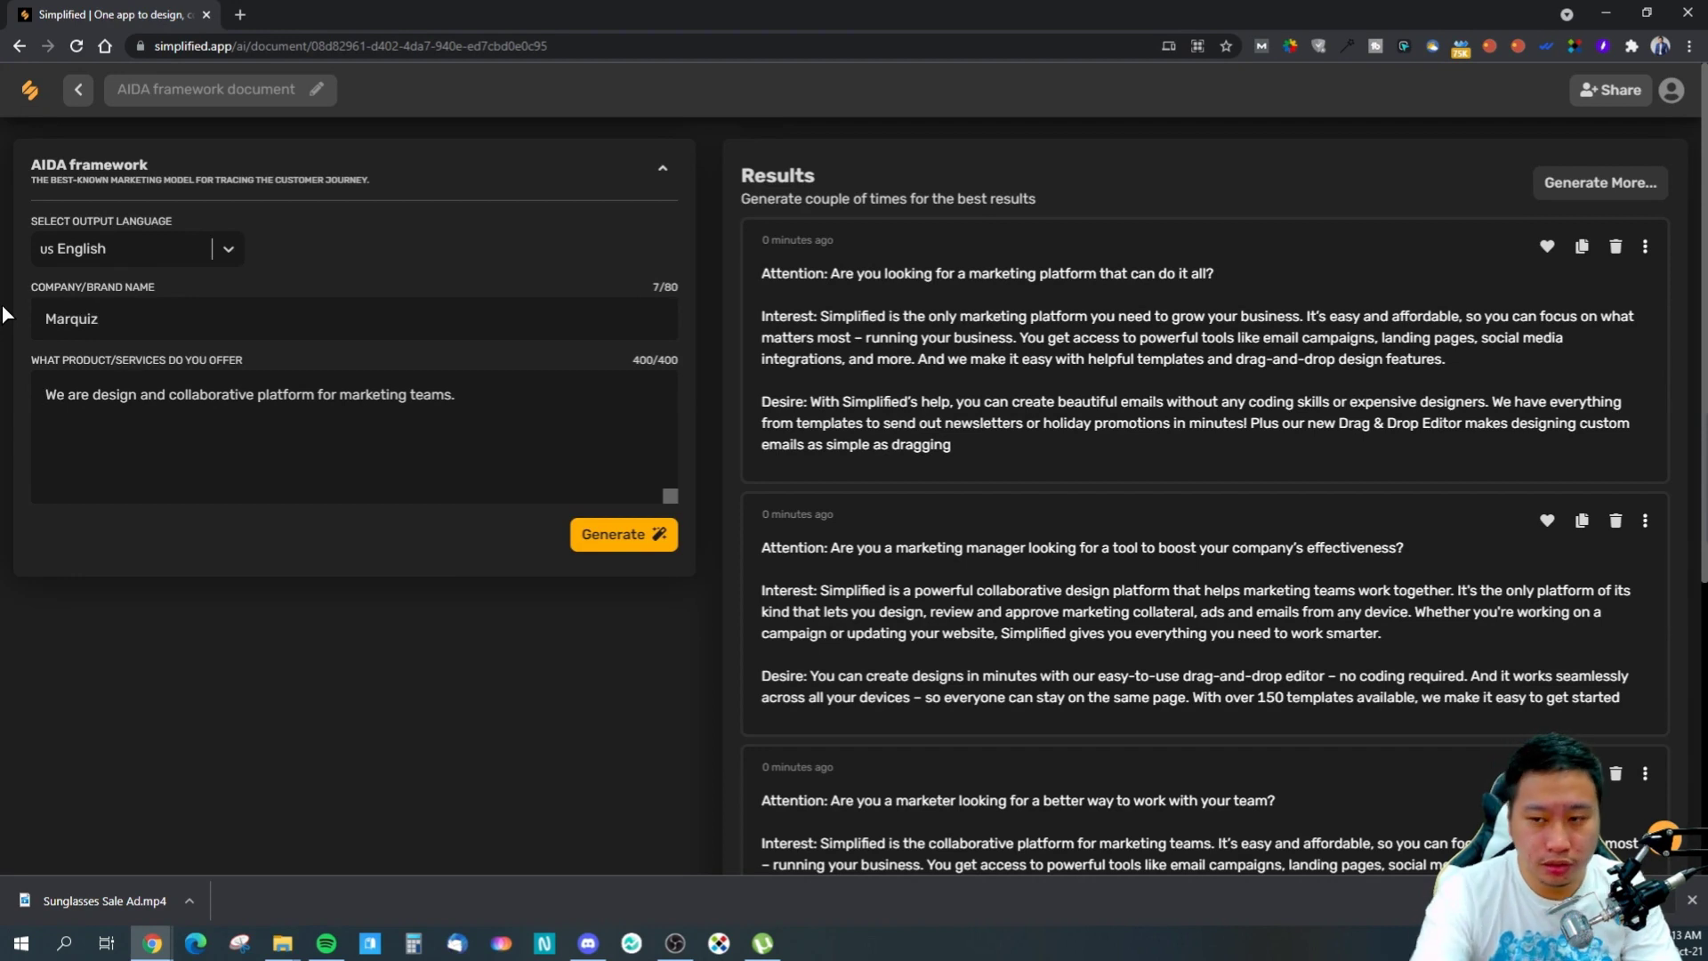
# - Replace the product/services description in the AIDA framework form with "We are a sales and conversion optimized marketing quiz"
pyautogui.press('Tab')
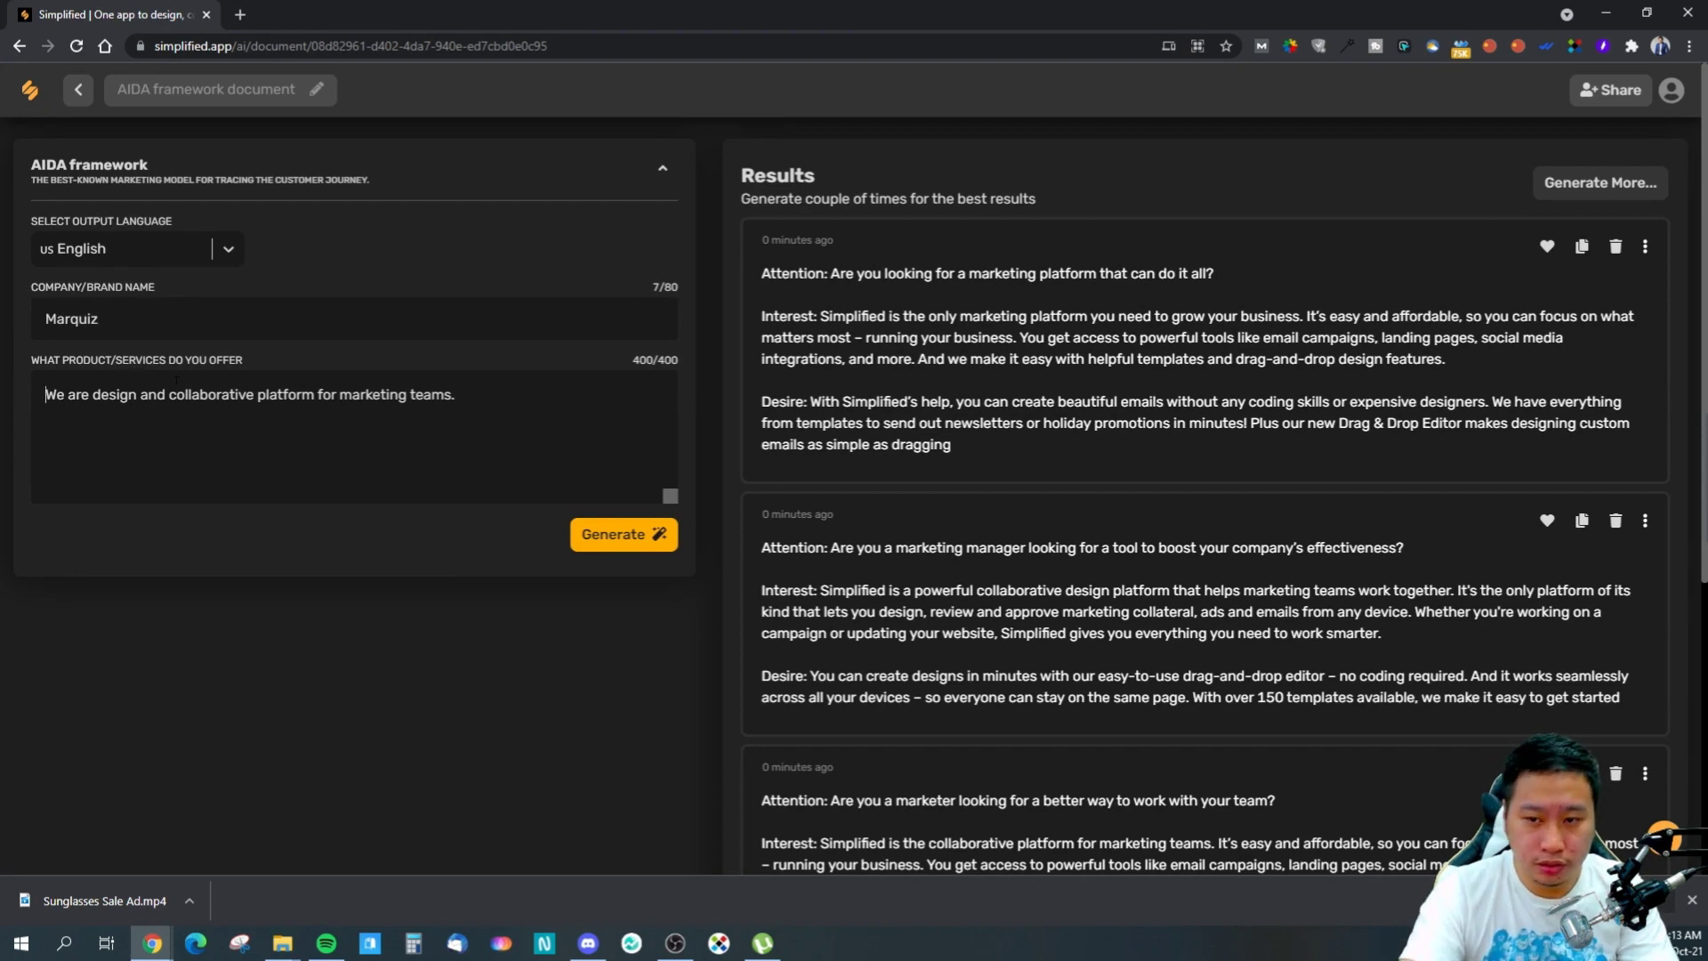
pyautogui.moveTo(92, 394); pyautogui.dragTo(504, 393)
pyautogui.write('a quiz')
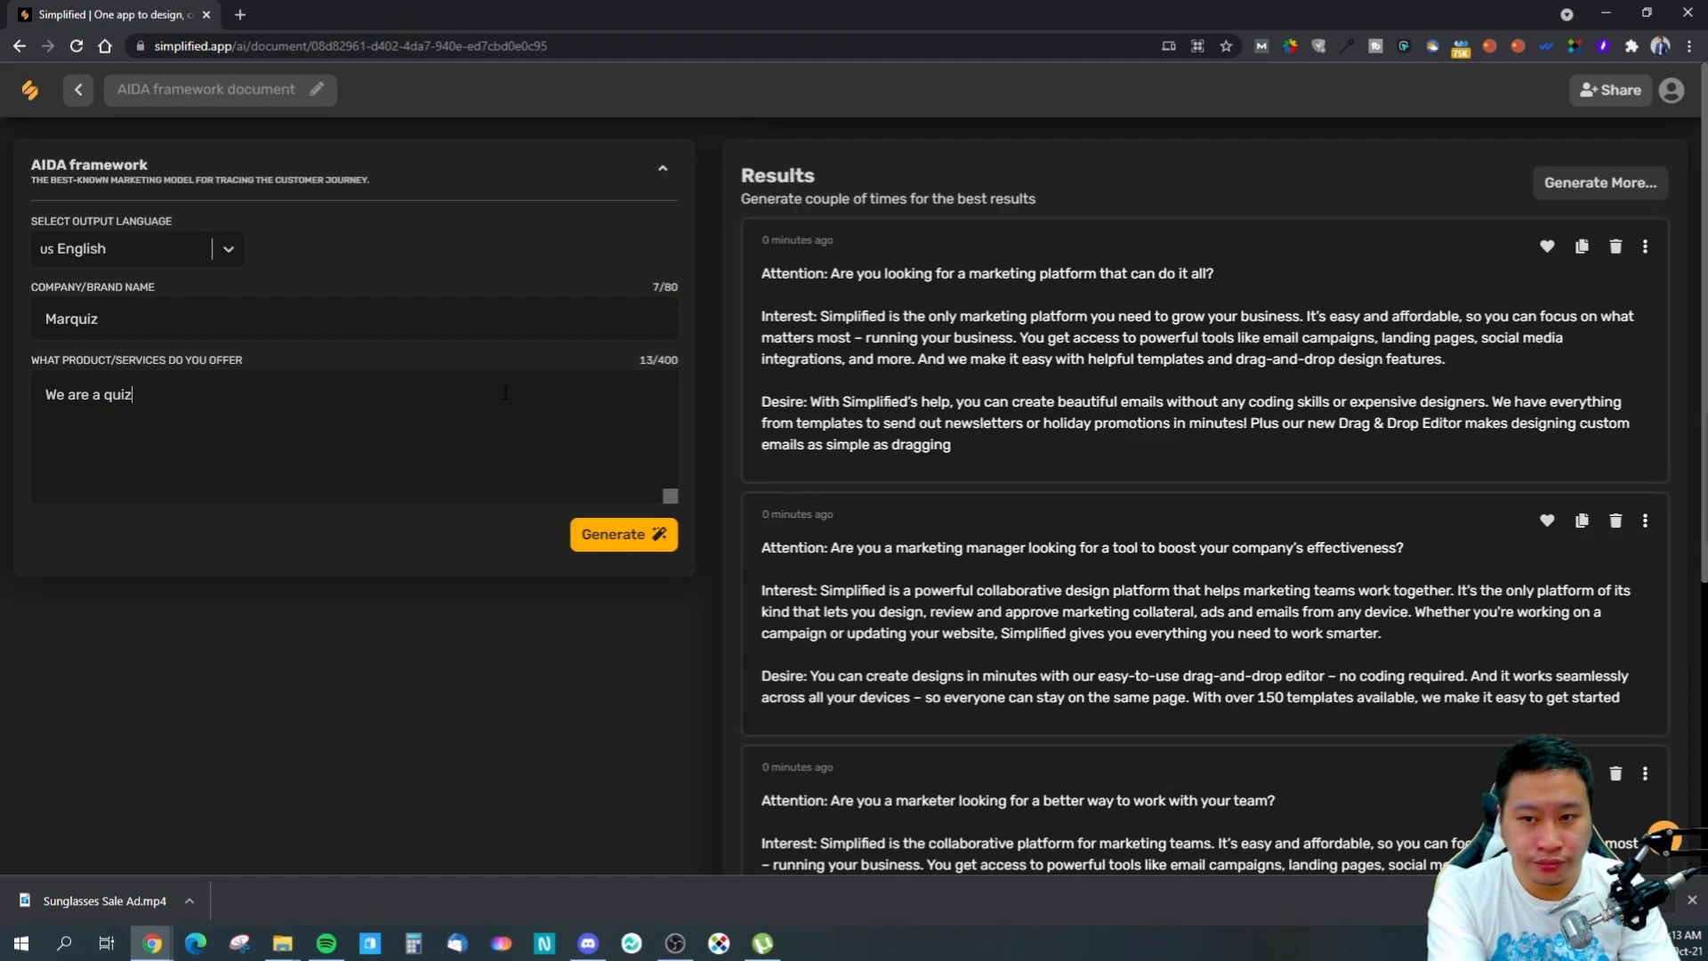
pyautogui.press('BackSpace')
pyautogui.press('BackSpace')
pyautogui.press('BackSpace')
pyautogui.press('BackSpace')
pyautogui.write('sales and conver')
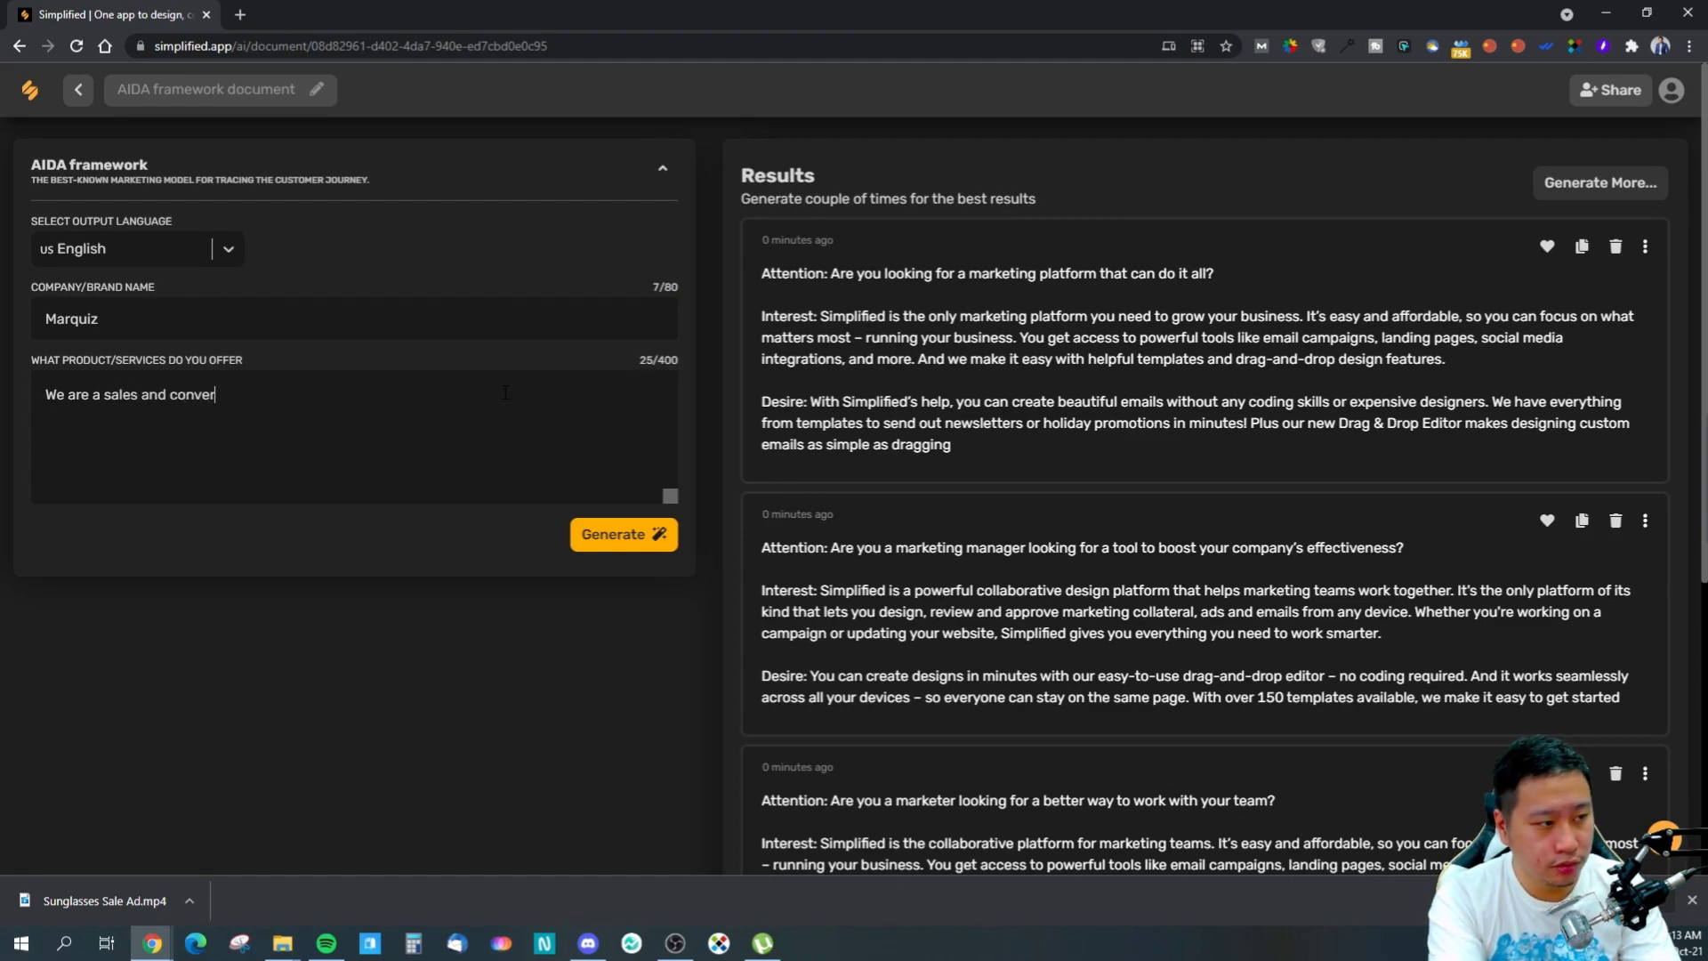
pyautogui.write('sion optimized ')
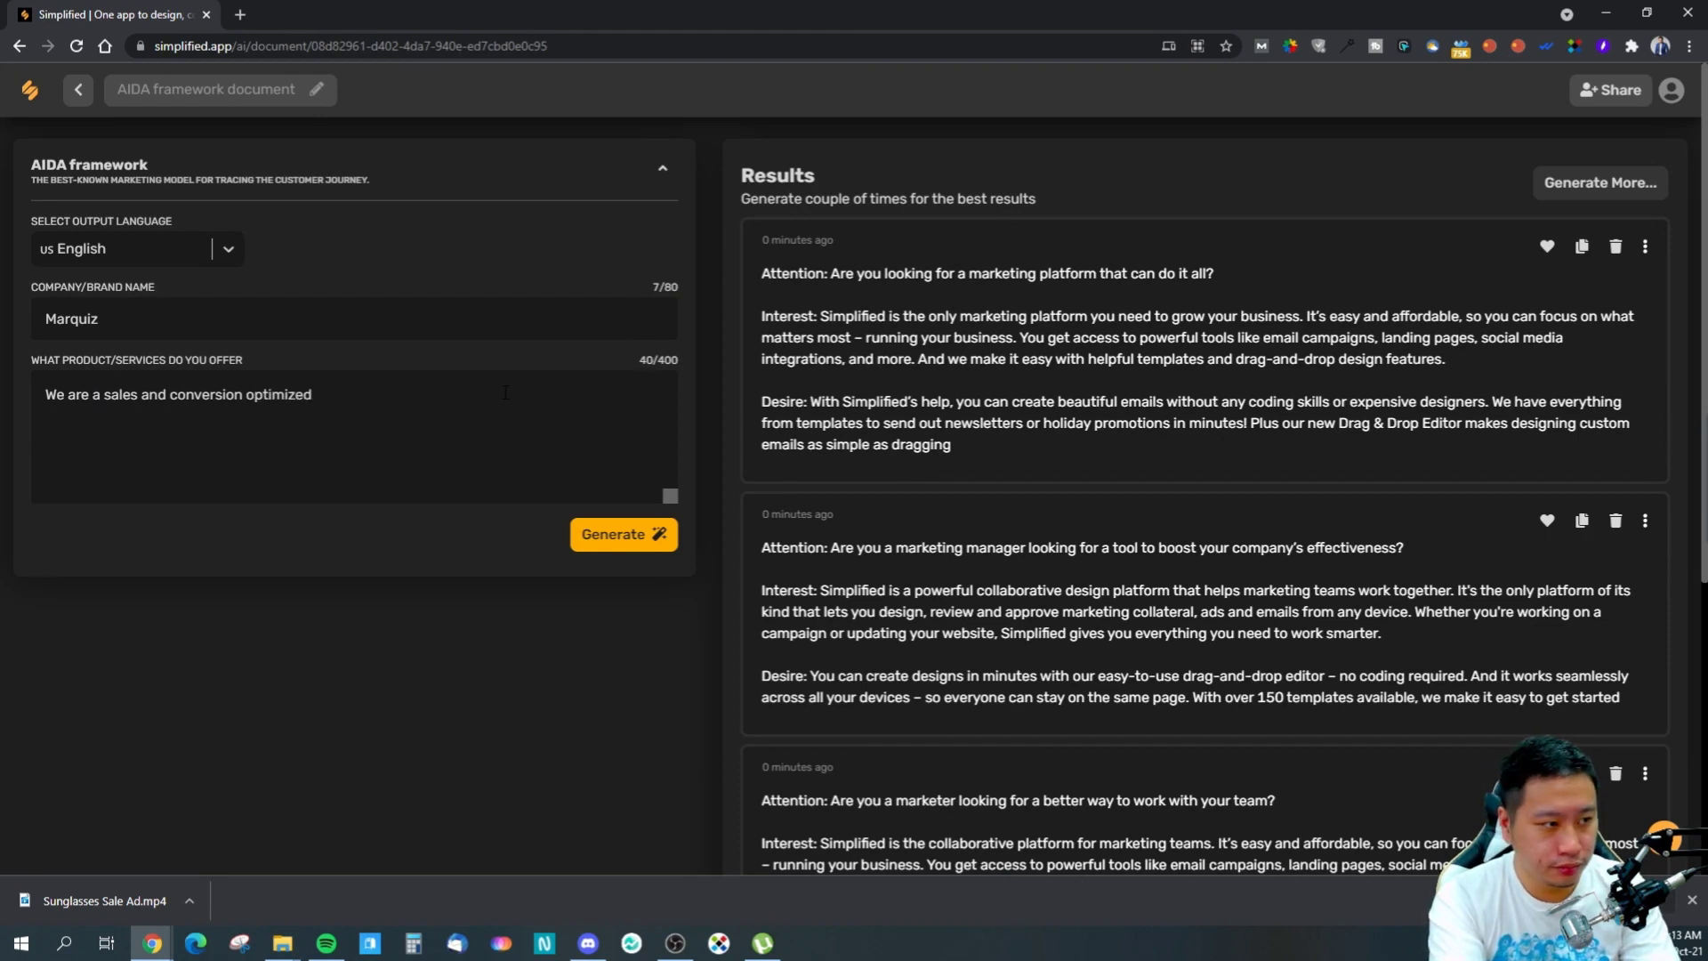
pyautogui.write('marketing quiz')
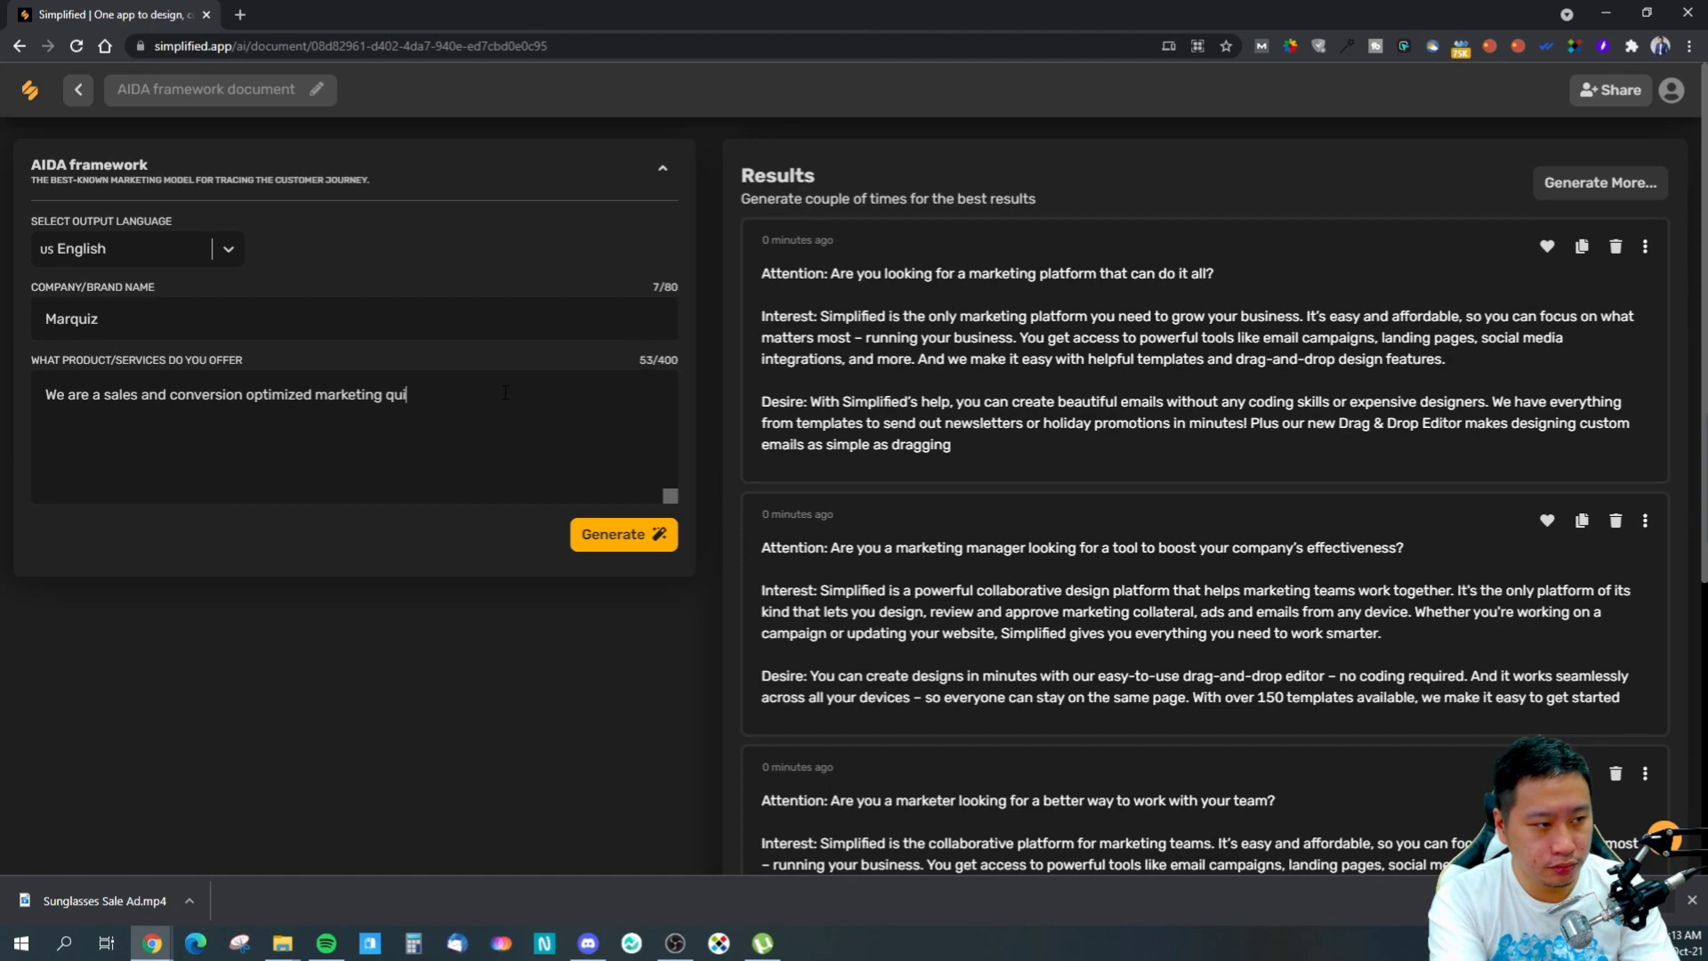
# - Replace "marketing quiz" at the end of the description with "quiz solution for generation more"
pyautogui.press('BackSpace')
pyautogui.press('BackSpace')
pyautogui.press('BackSpace')
pyautogui.press('BackSpace')
pyautogui.press('BackSpace')
pyautogui.press('BackSpace')
pyautogui.press('BackSpace')
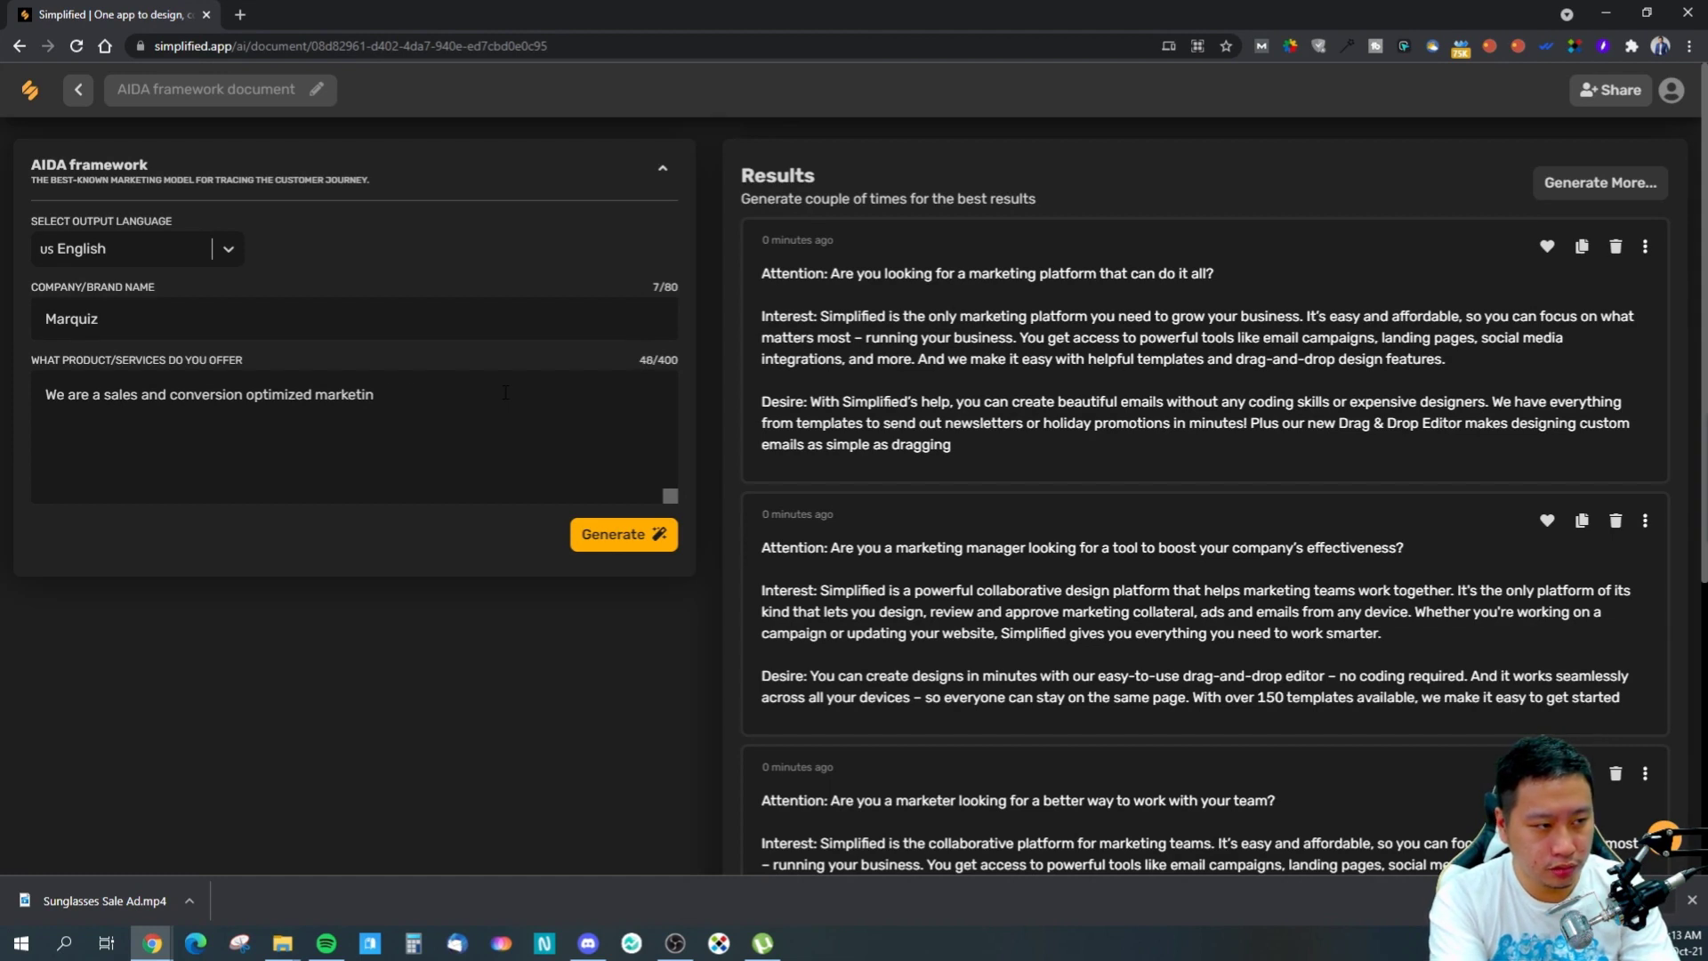
pyautogui.press('BackSpace')
pyautogui.press('BackSpace')
pyautogui.press('BackSpace')
pyautogui.press('BackSpace')
pyautogui.press('BackSpace')
pyautogui.press('BackSpace')
pyautogui.press('BackSpace')
pyautogui.write('quiz a')
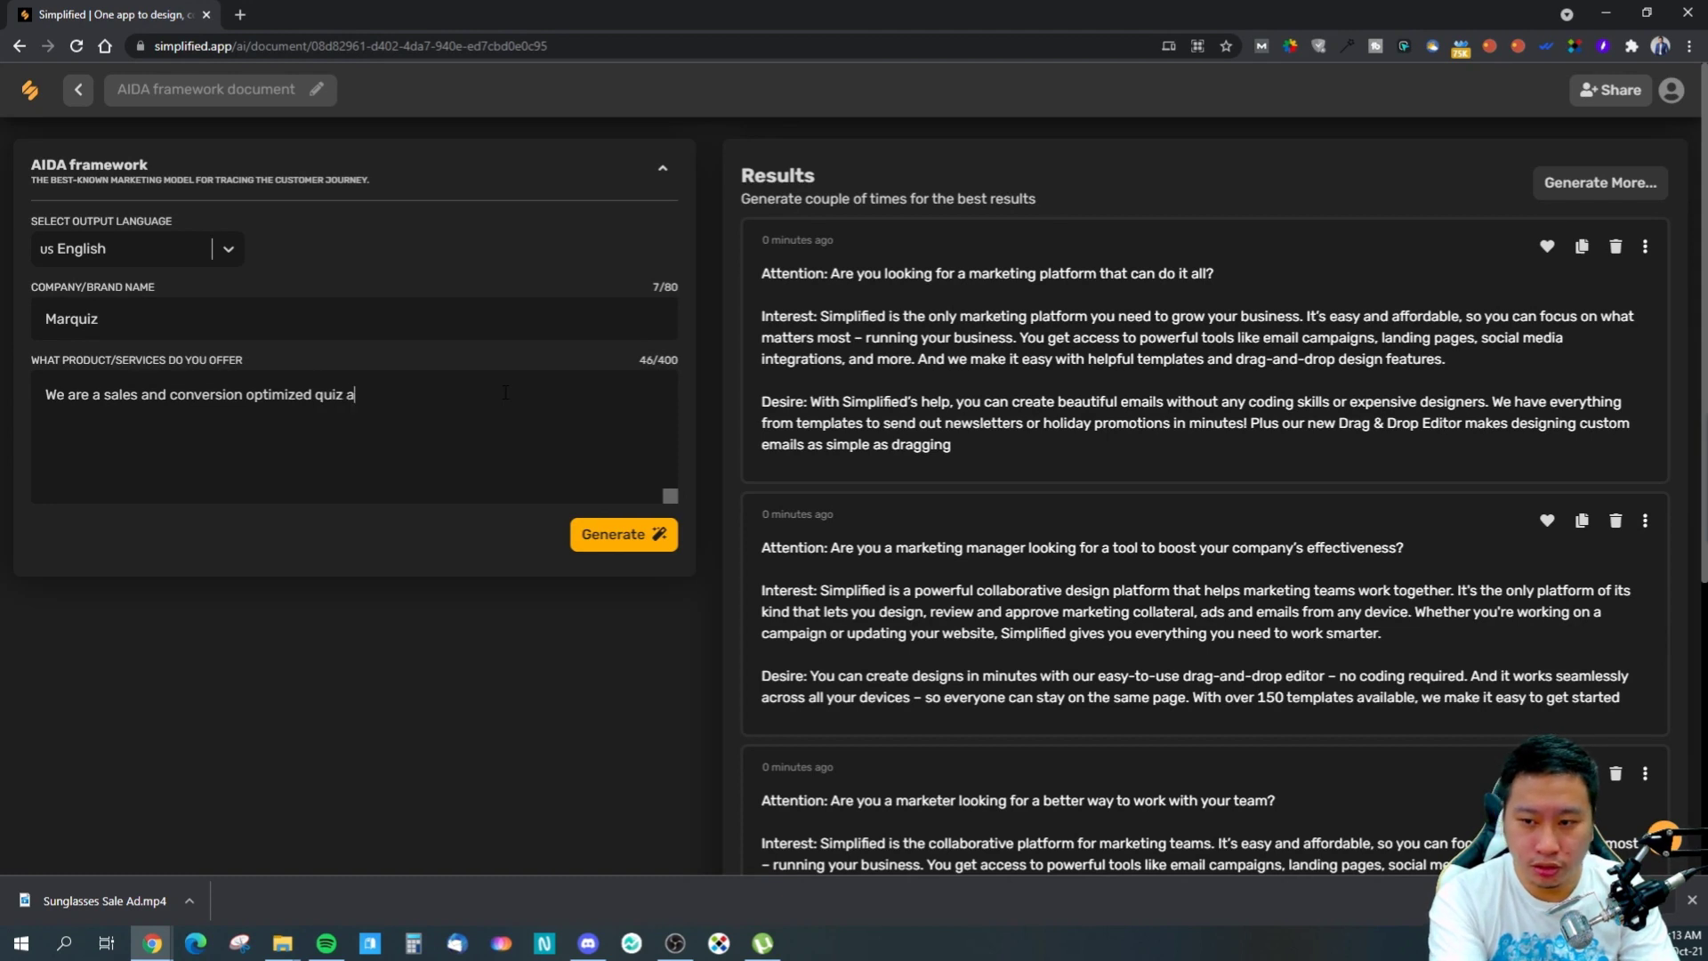
pyautogui.press('BackSpace')
pyautogui.write('solution')
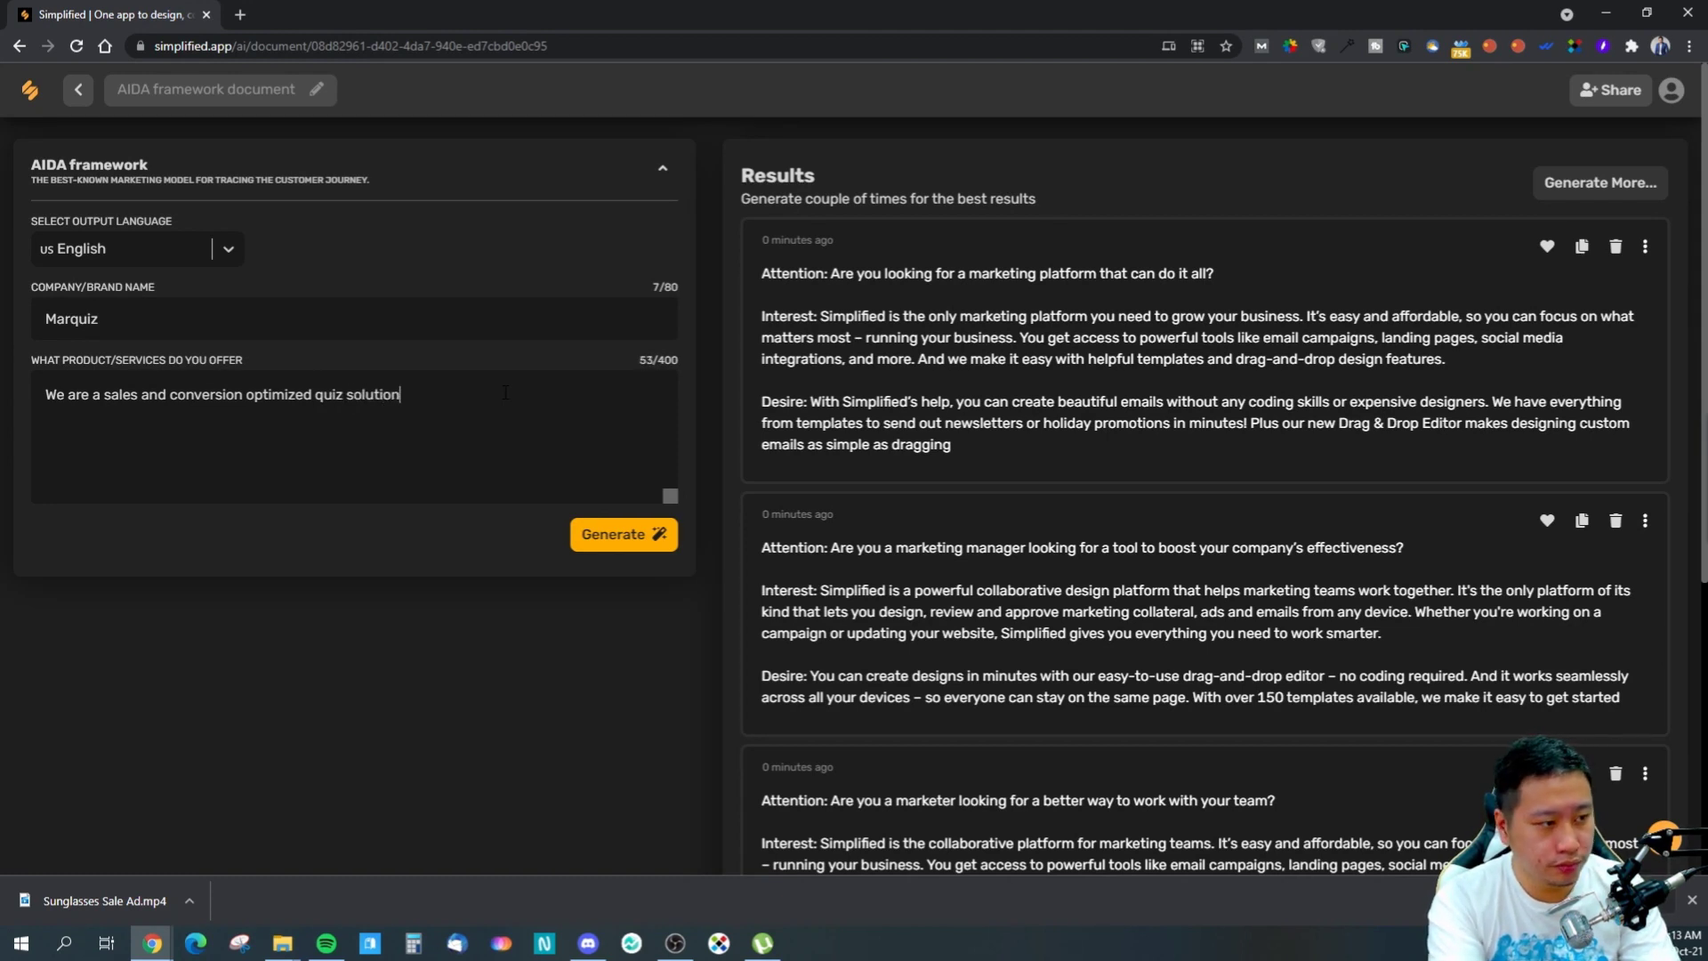
pyautogui.write(' for generation more')
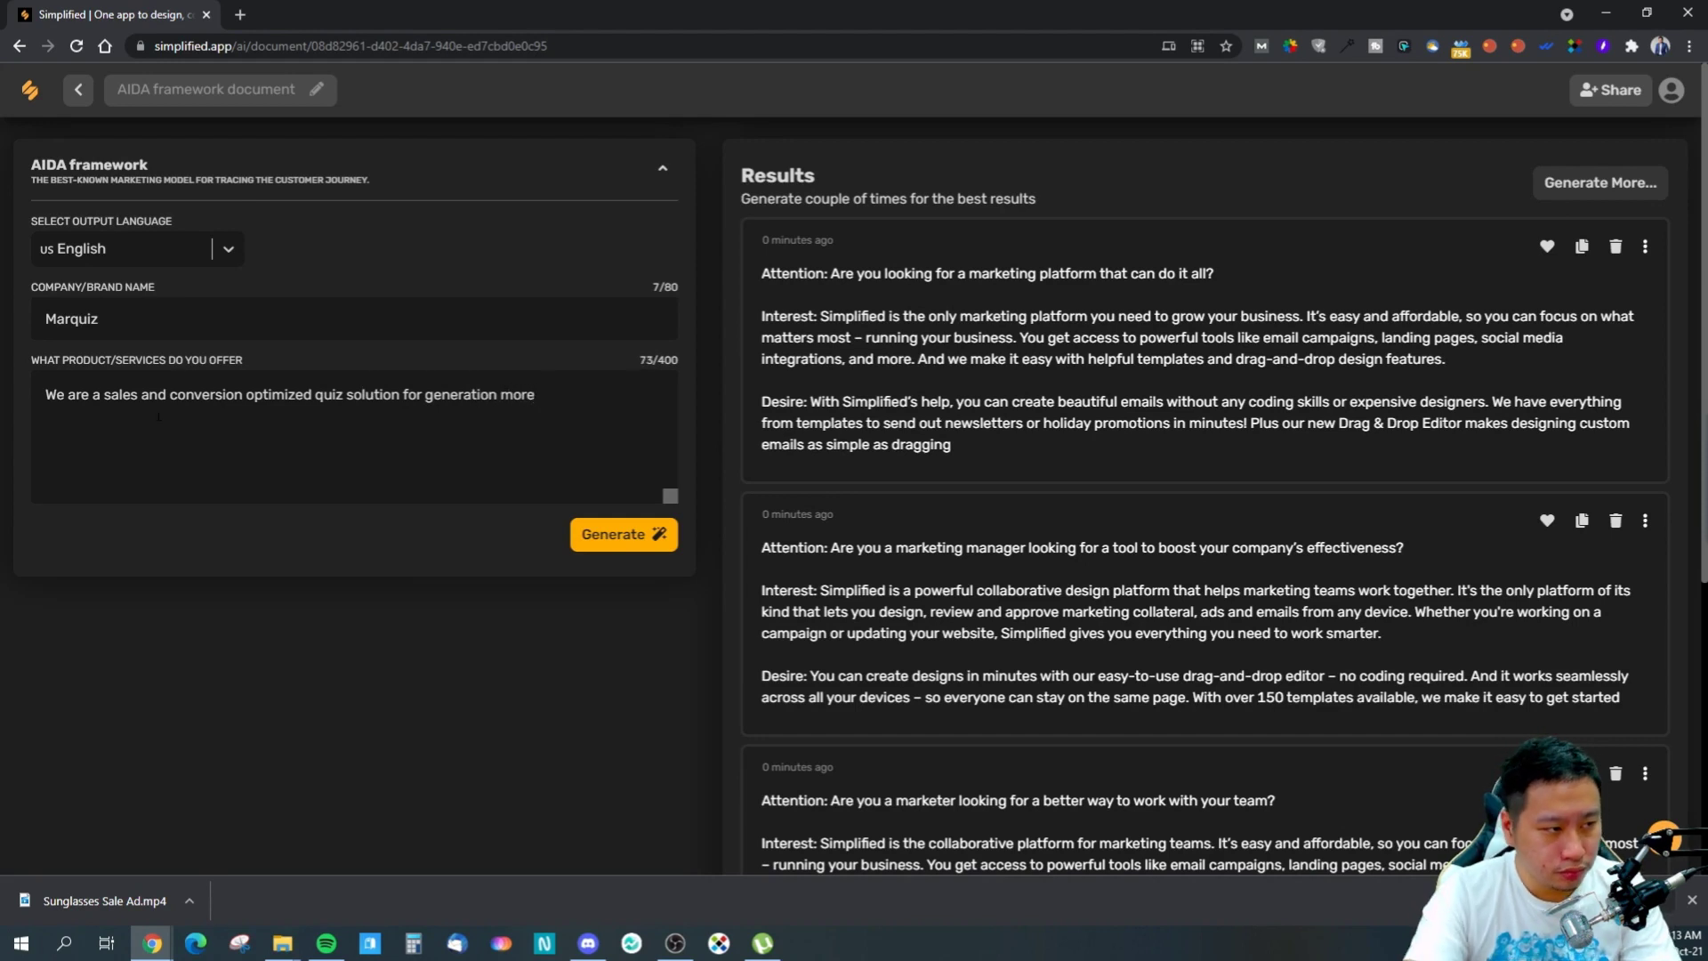
# - Remove "sales and" before "conversion optimized", end the description with "sales and leads." and generate the Marquiz AIDA copy
pyautogui.moveTo(182, 394); pyautogui.dragTo(104, 394)
pyautogui.press('BackSpace')
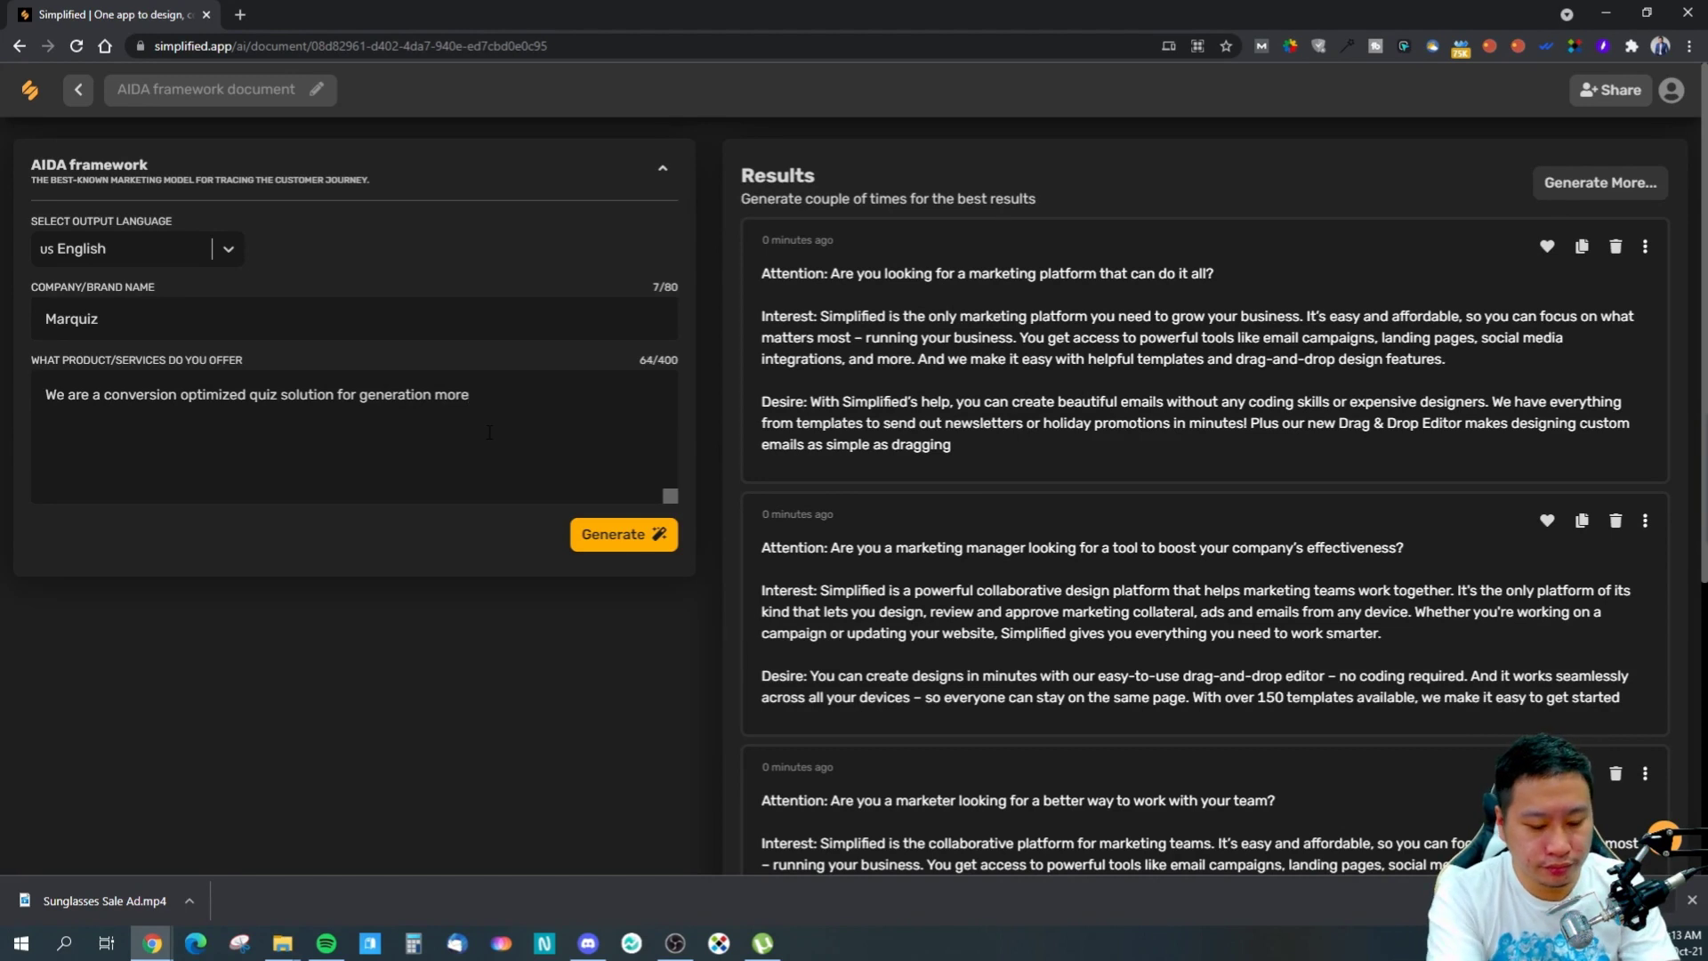
pyautogui.write('sales and conversi')
pyautogui.press('BackSpace')
pyautogui.press('BackSpace')
pyautogui.press('BackSpace')
pyautogui.press('BackSpace')
pyautogui.press('BackSpace')
pyautogui.press('BackSpace')
pyautogui.press('BackSpace')
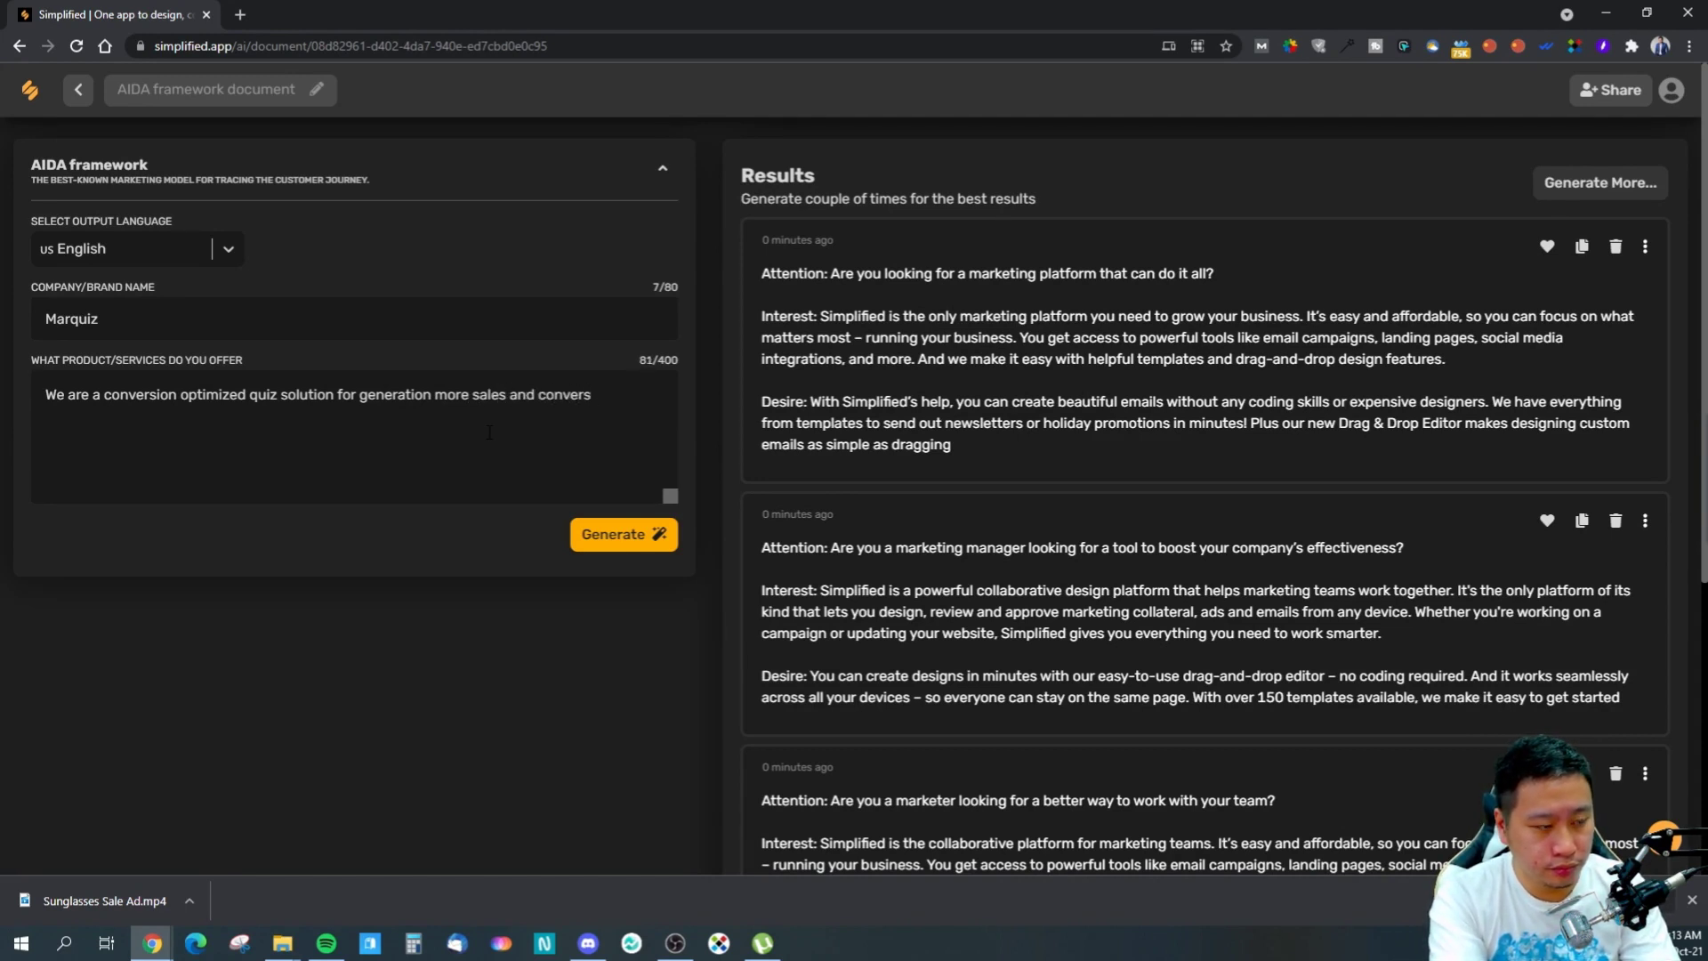
pyautogui.press('BackSpace')
pyautogui.write('leads.')
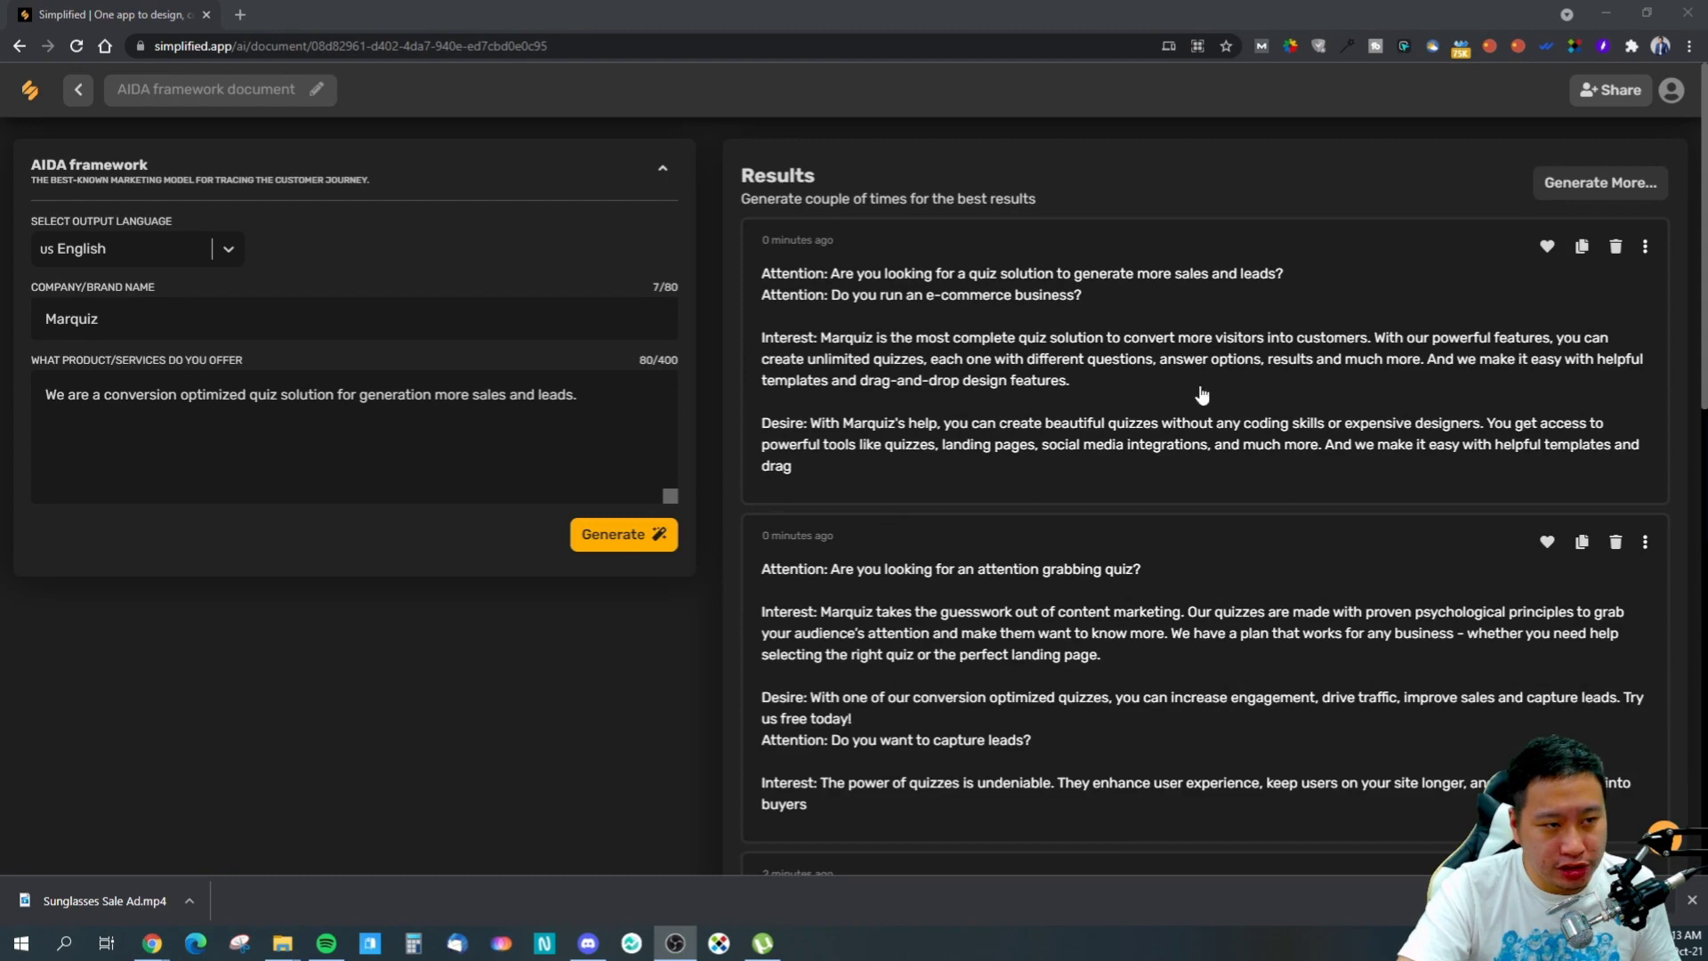
# - Look over the new Marquiz AIDA results and open the first one's text to read through to its Desire section
pyautogui.scroll(-7, 1170, 430)
pyautogui.scroll(7, 1141, 461)
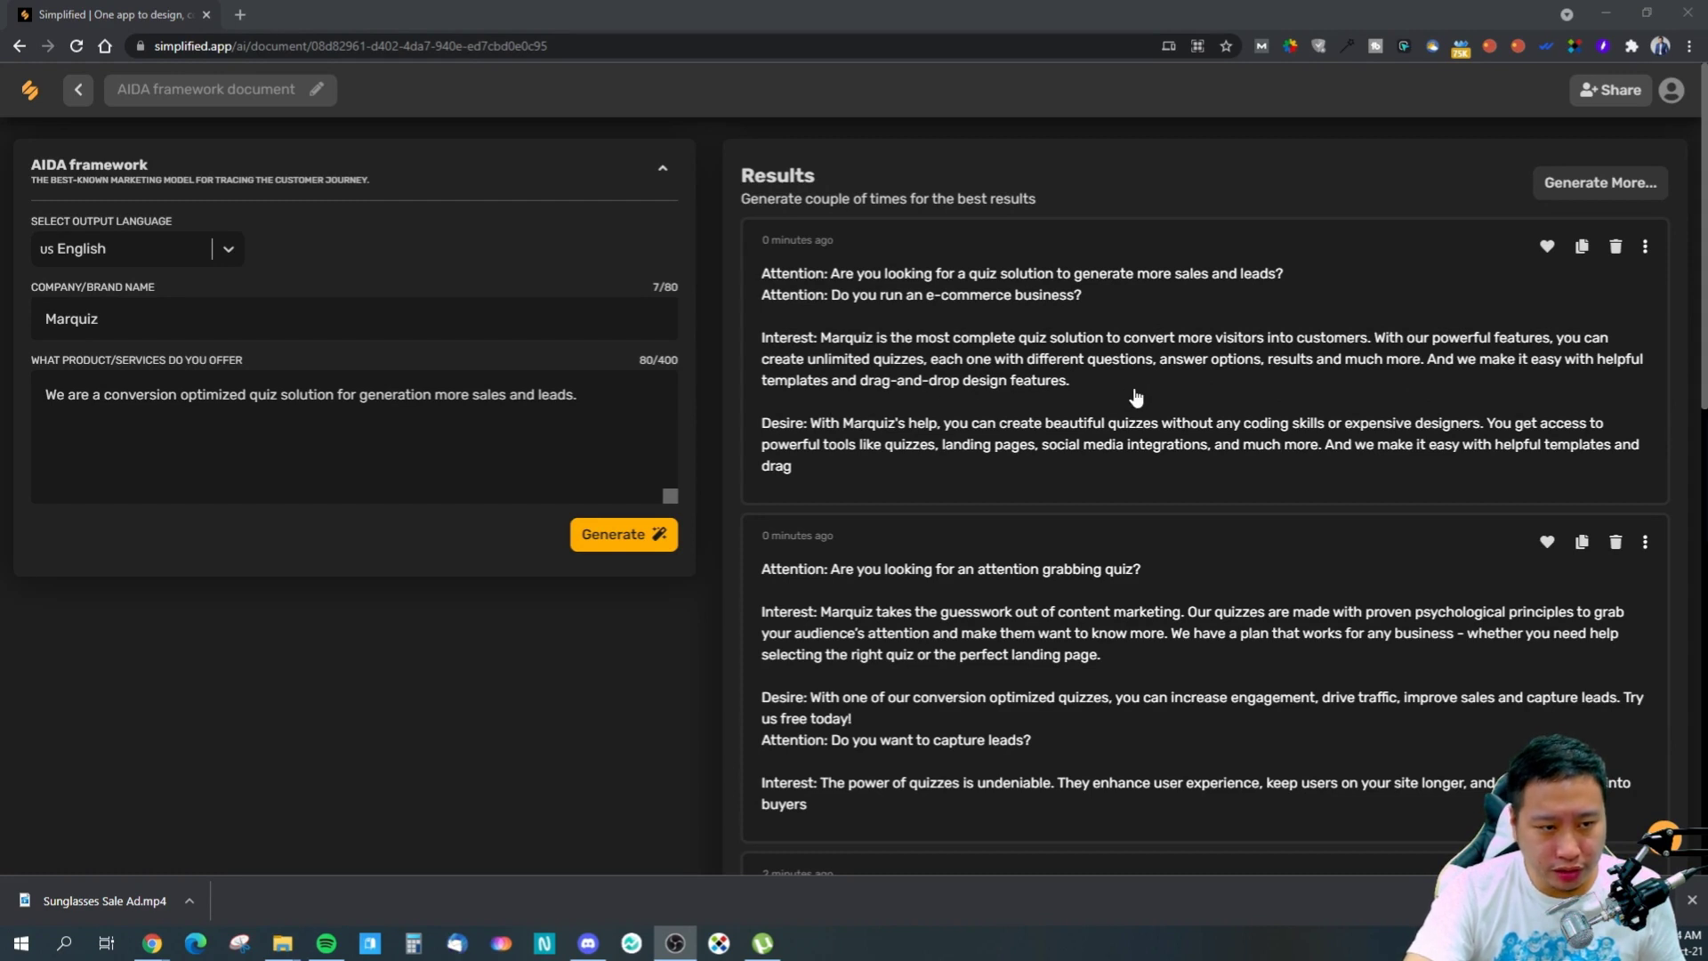
pyautogui.scroll(-2, 973, 439)
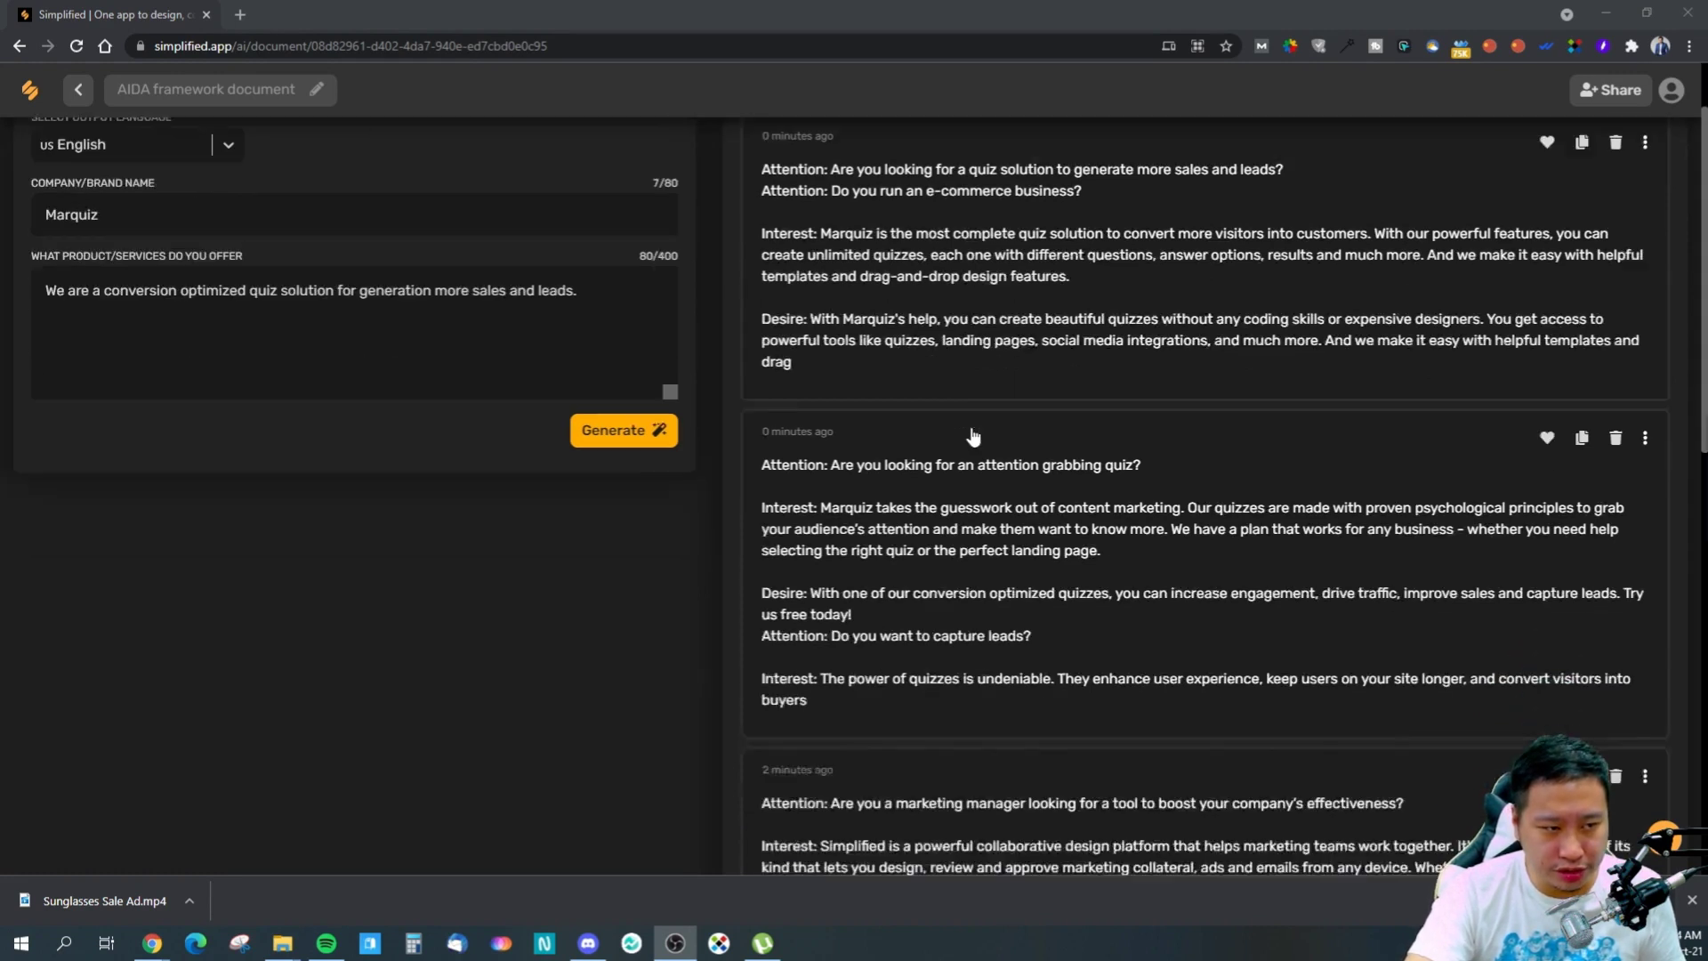
pyautogui.scroll(2, 854, 570)
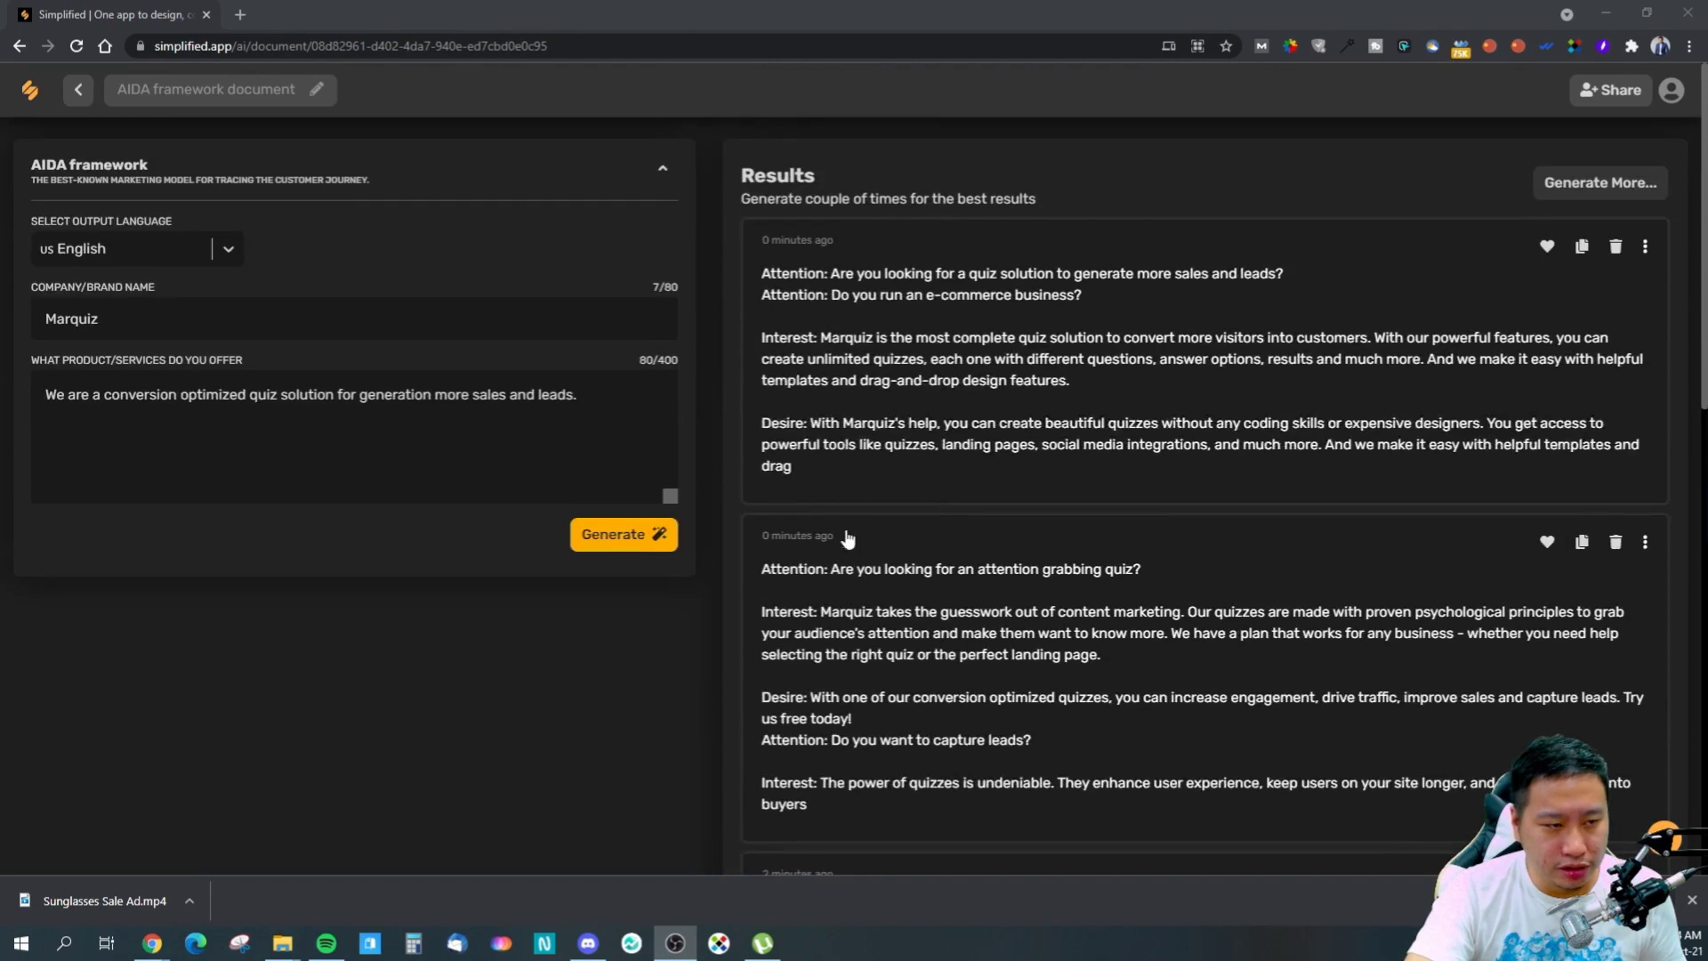
pyautogui.click(869, 480)
pyautogui.moveTo(896, 357); pyautogui.dragTo(900, 440)
pyautogui.click(951, 330)
pyautogui.scroll(1, 952, 329)
pyautogui.scroll(-1, 974, 368)
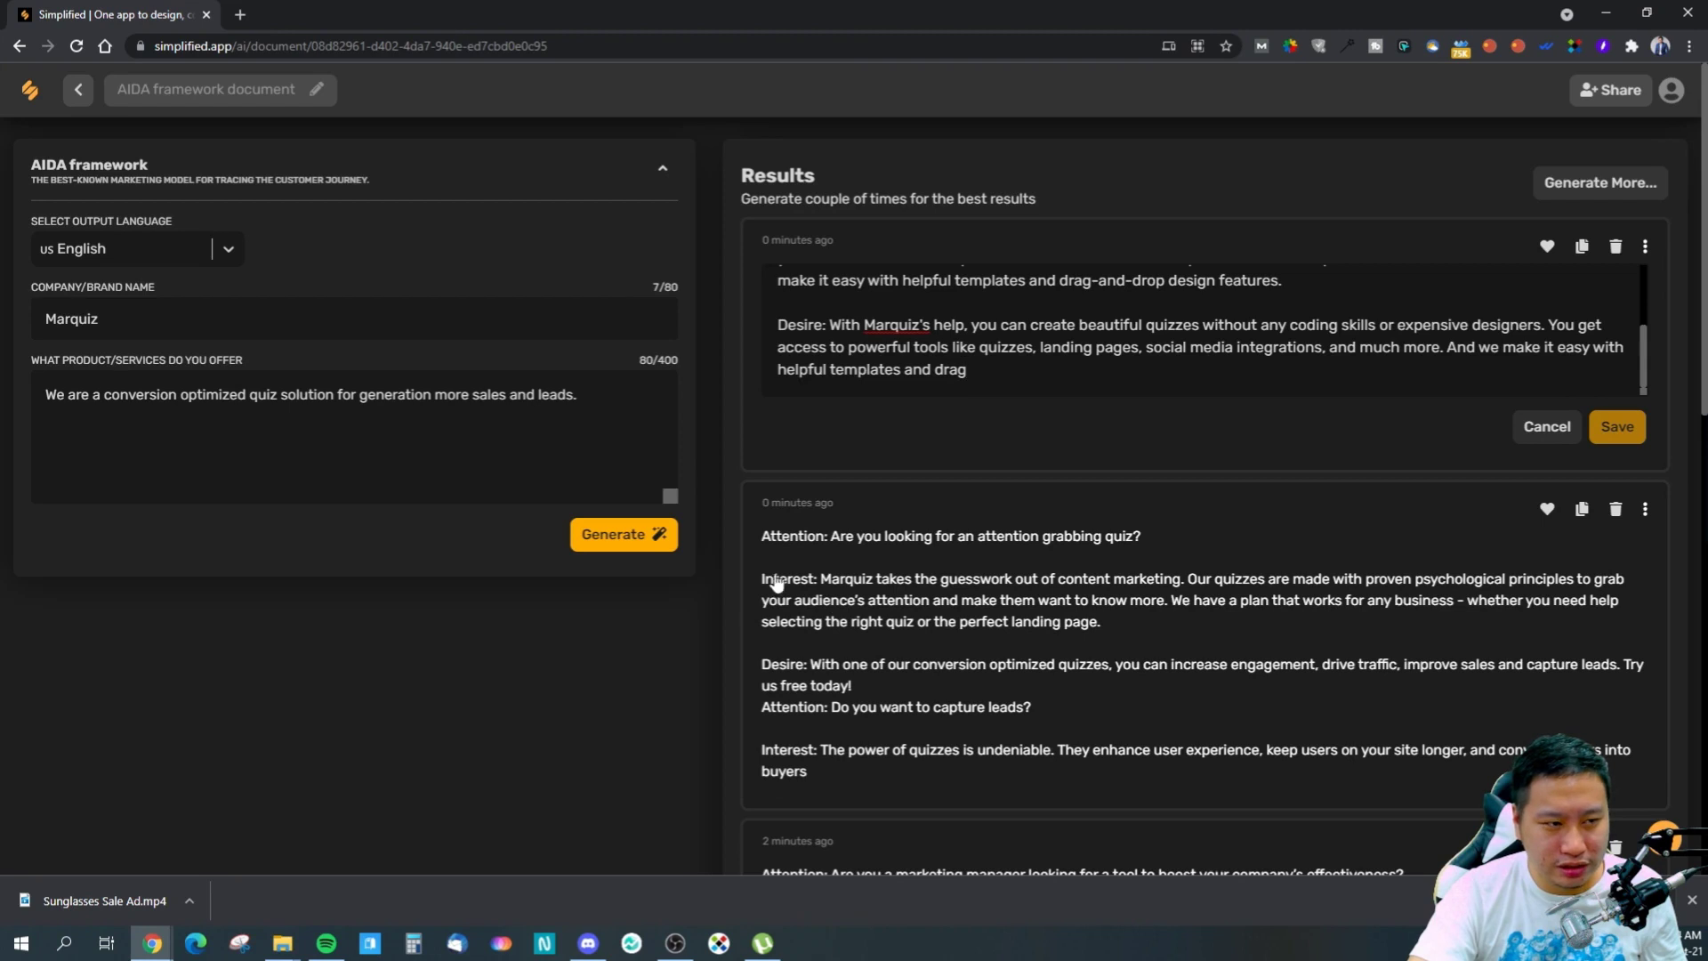
# - Open the second Marquiz result's text, highlight its closing Interest section and close it without saving
pyautogui.scroll(-2, 805, 754)
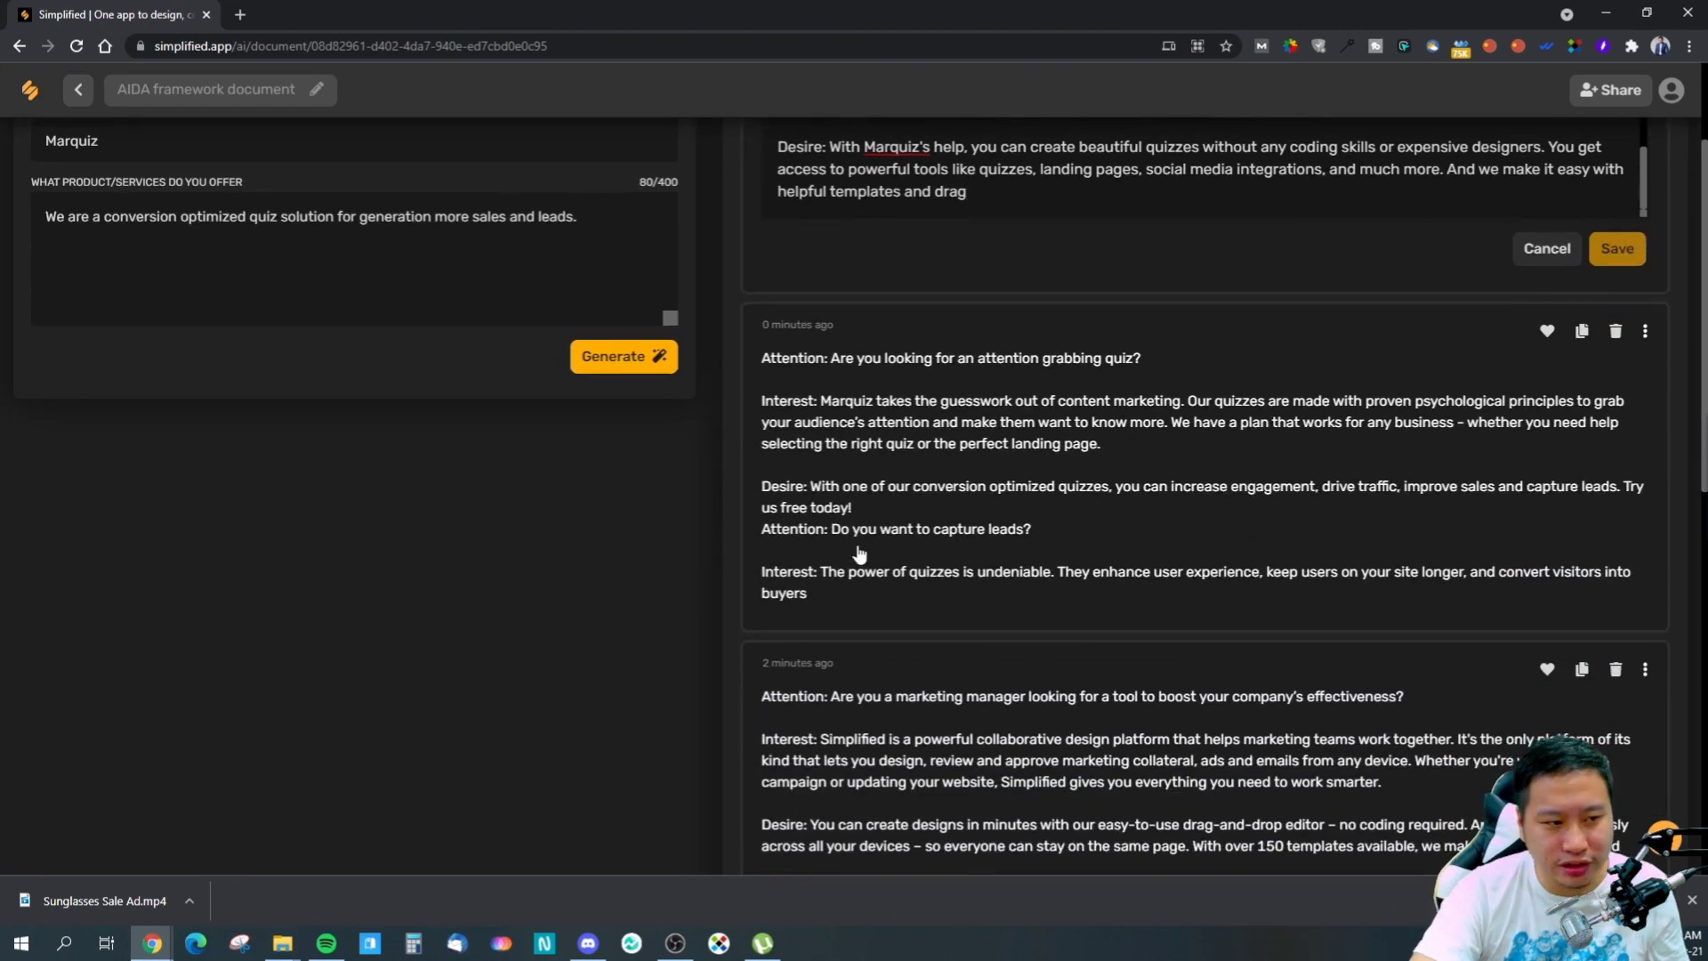
pyautogui.click(905, 566)
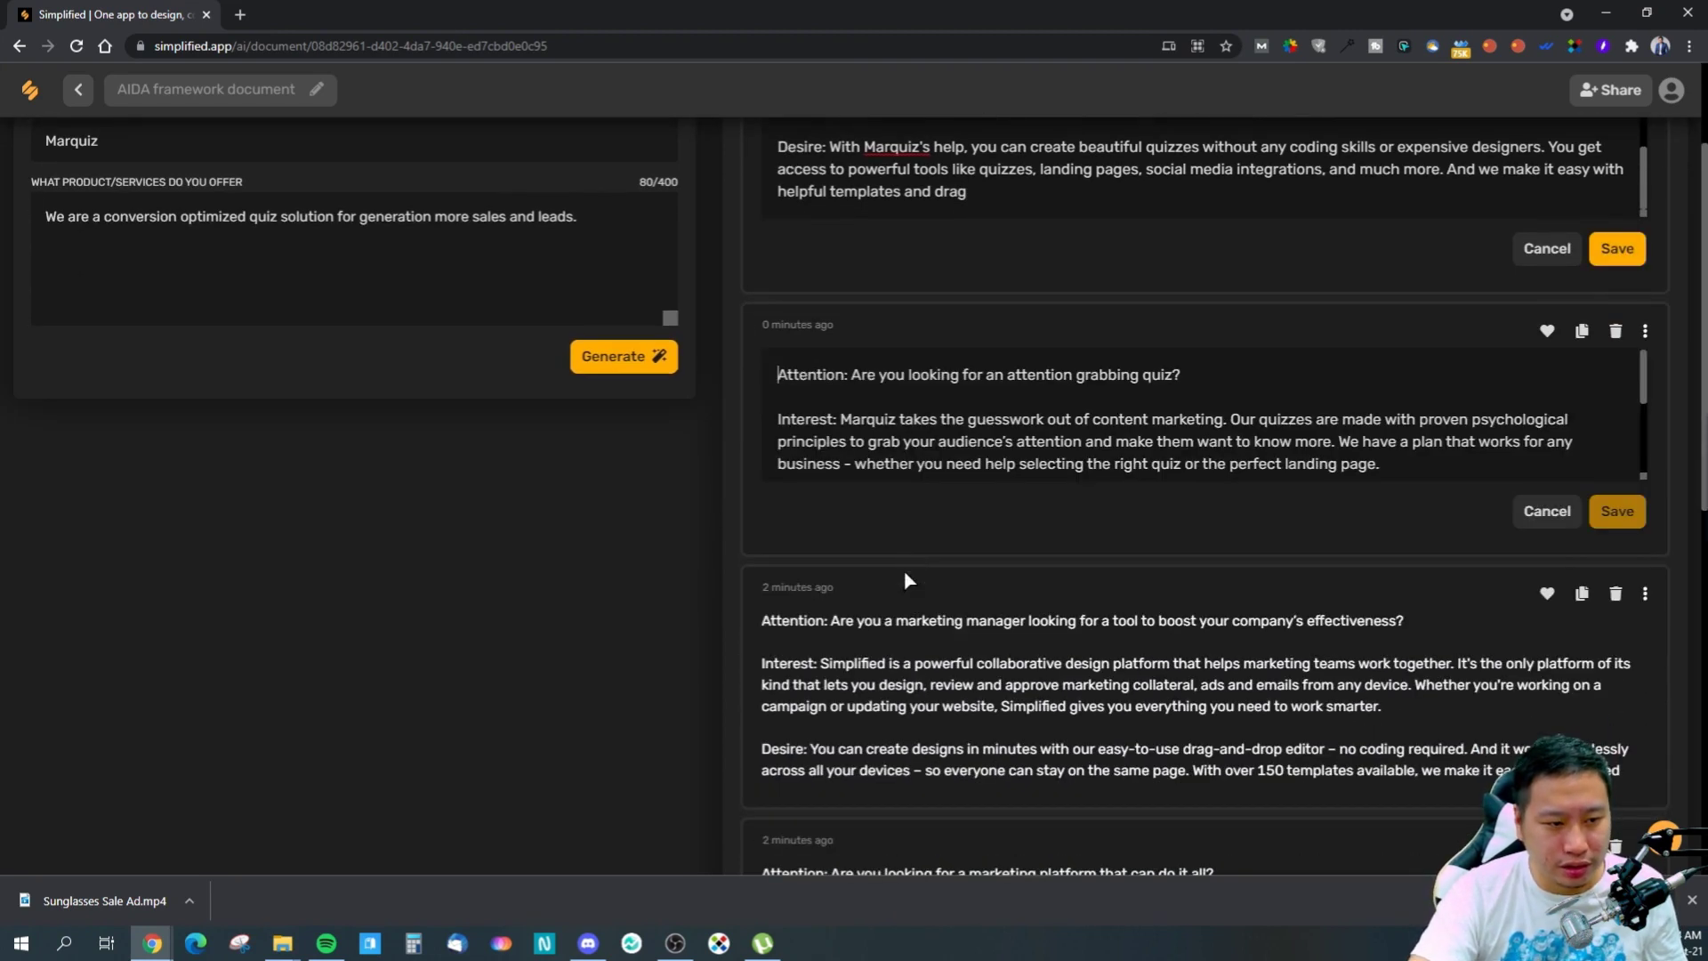
pyautogui.scroll(-5, 1201, 414)
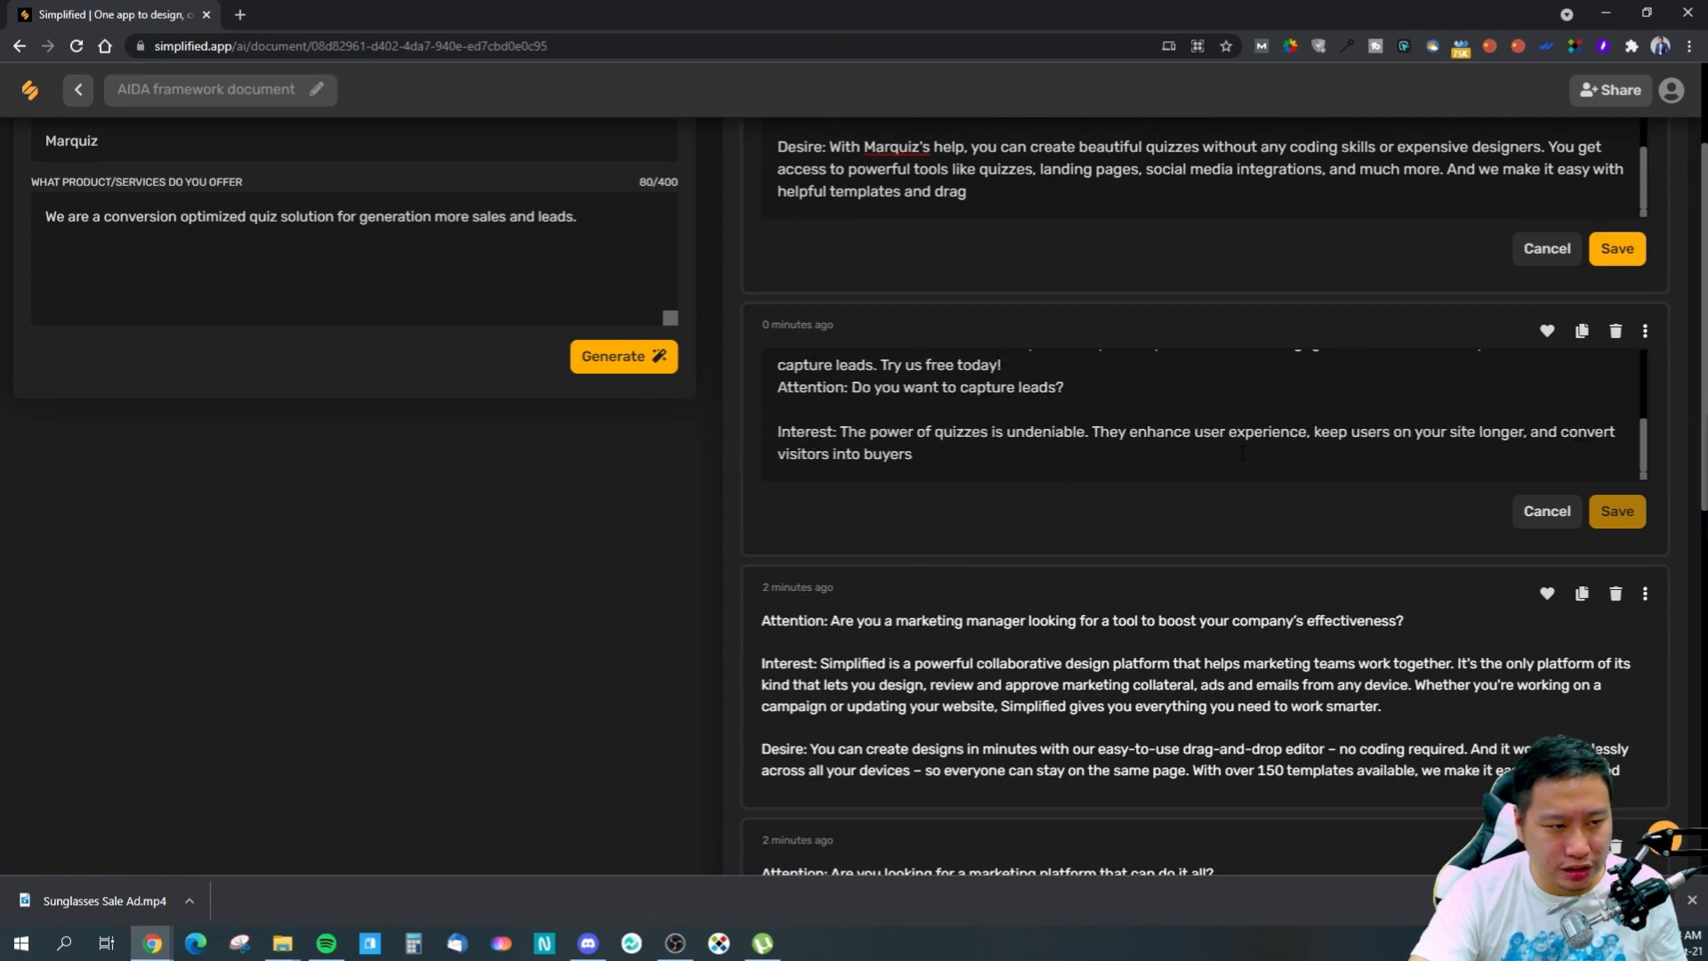
pyautogui.moveTo(779, 432); pyautogui.dragTo(1453, 488)
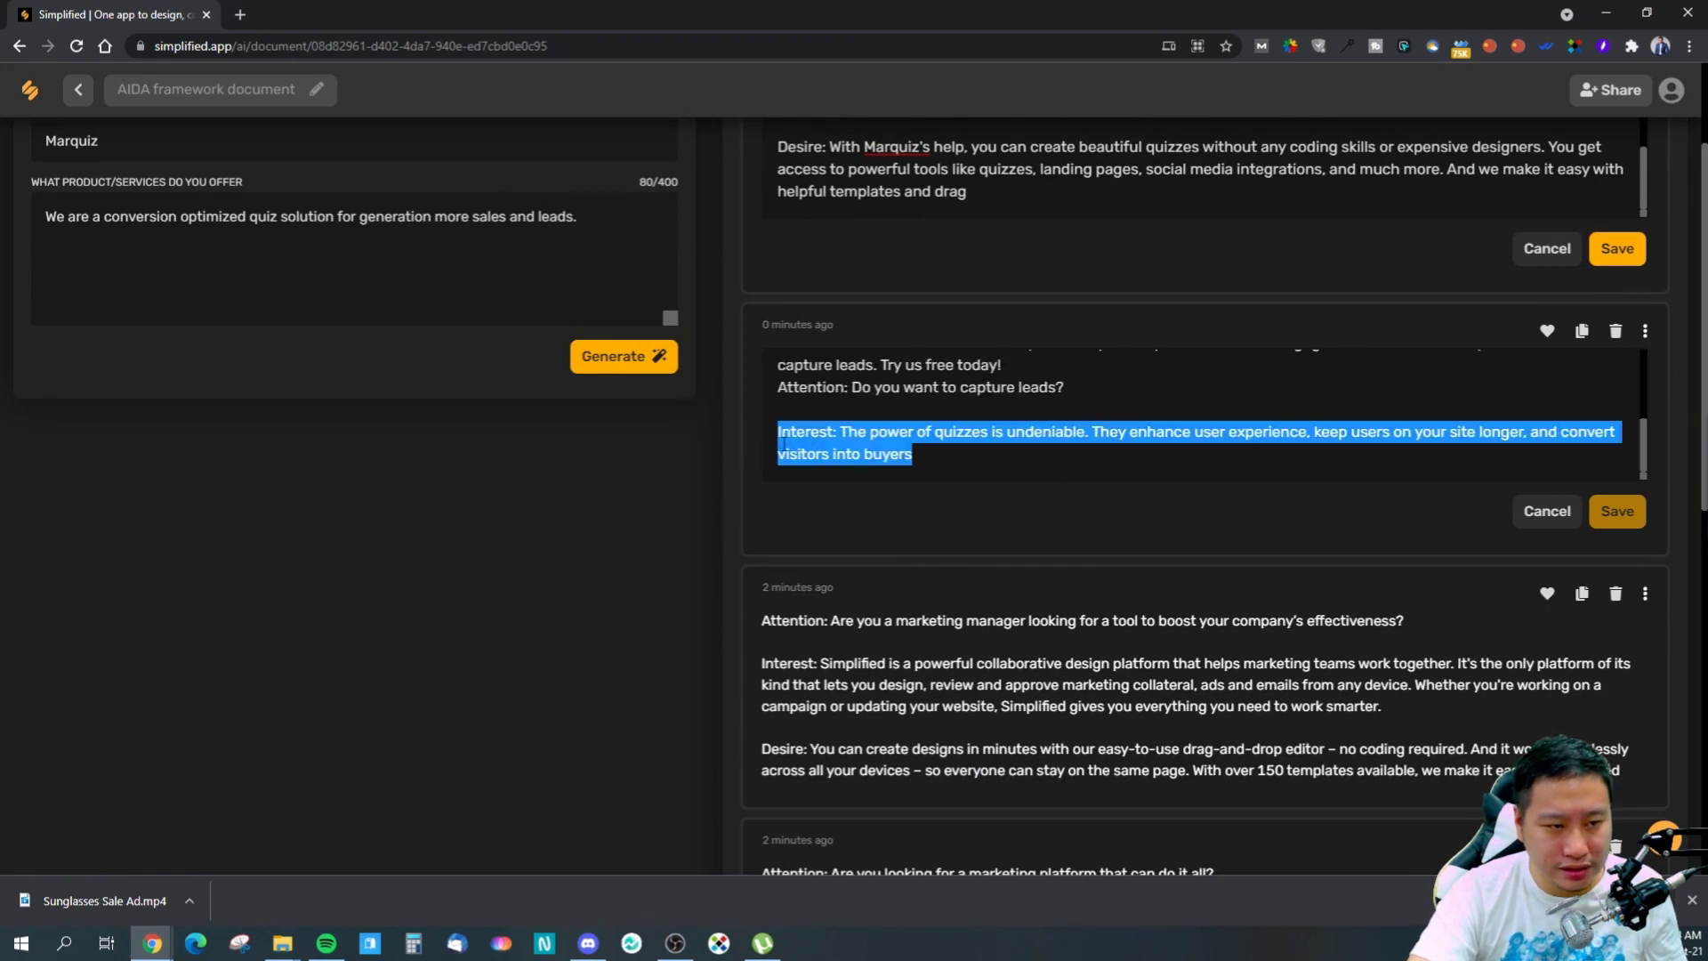
pyautogui.click(1521, 517)
pyautogui.scroll(2, 1167, 616)
pyautogui.scroll(-4, 934, 623)
pyautogui.scroll(4, 964, 732)
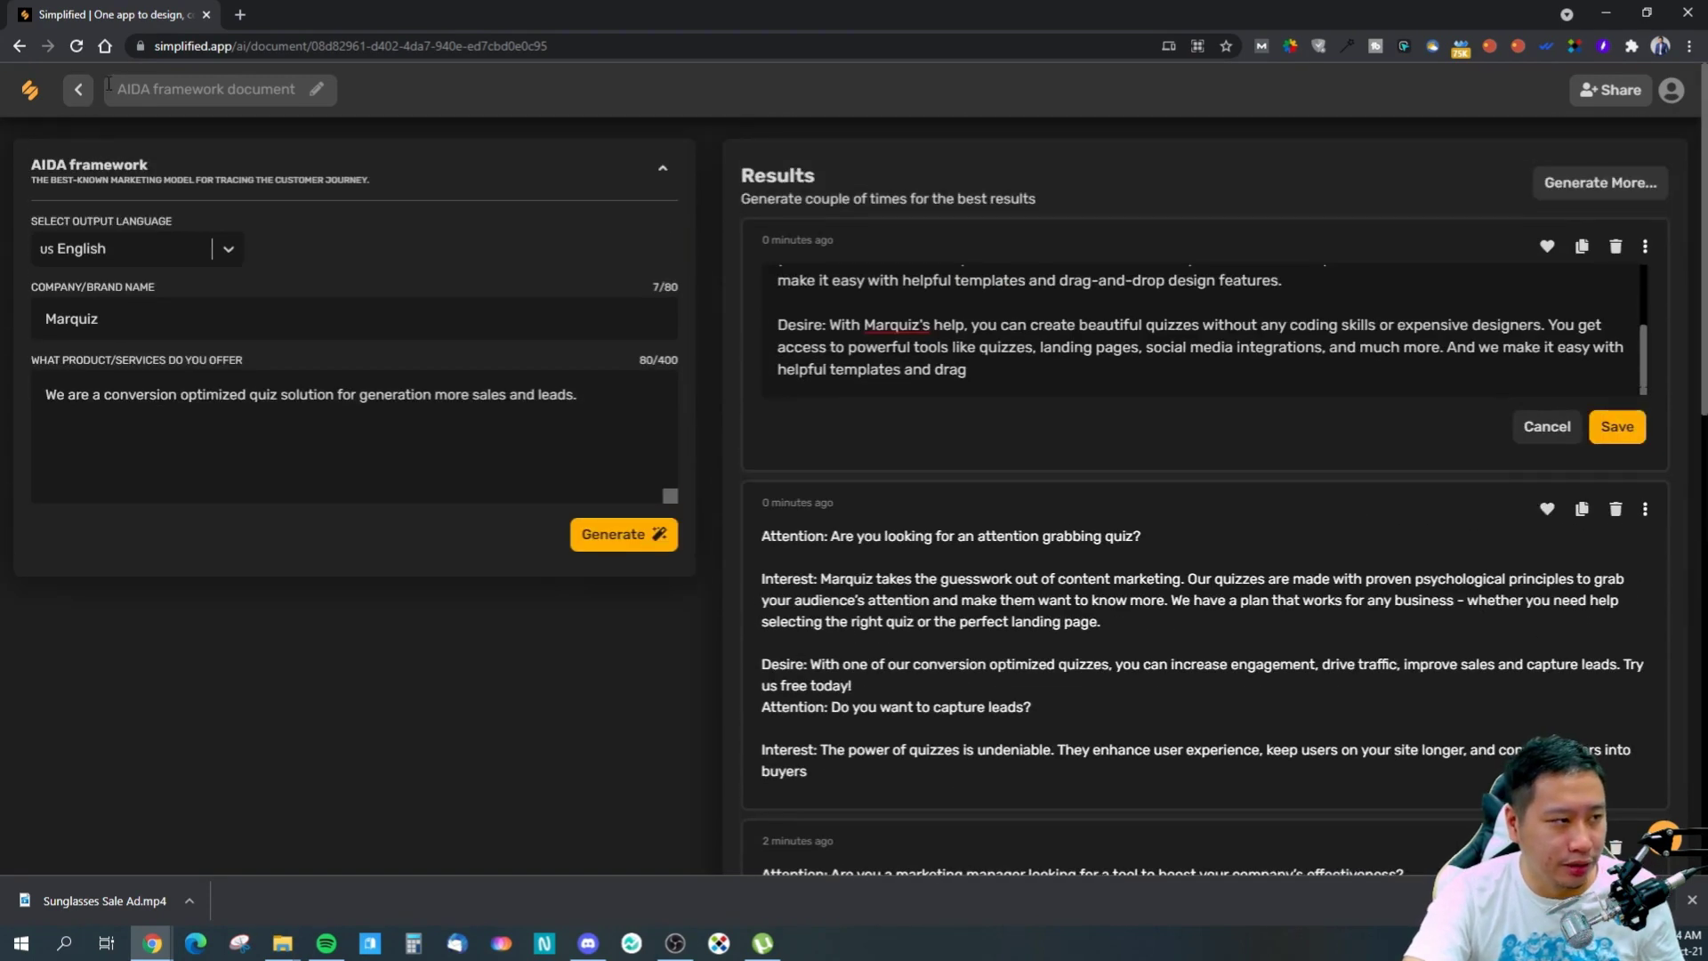
# - Return to the AI Assistant templates, open Product description and set the product name to "Simplified"
pyautogui.click(79, 89)
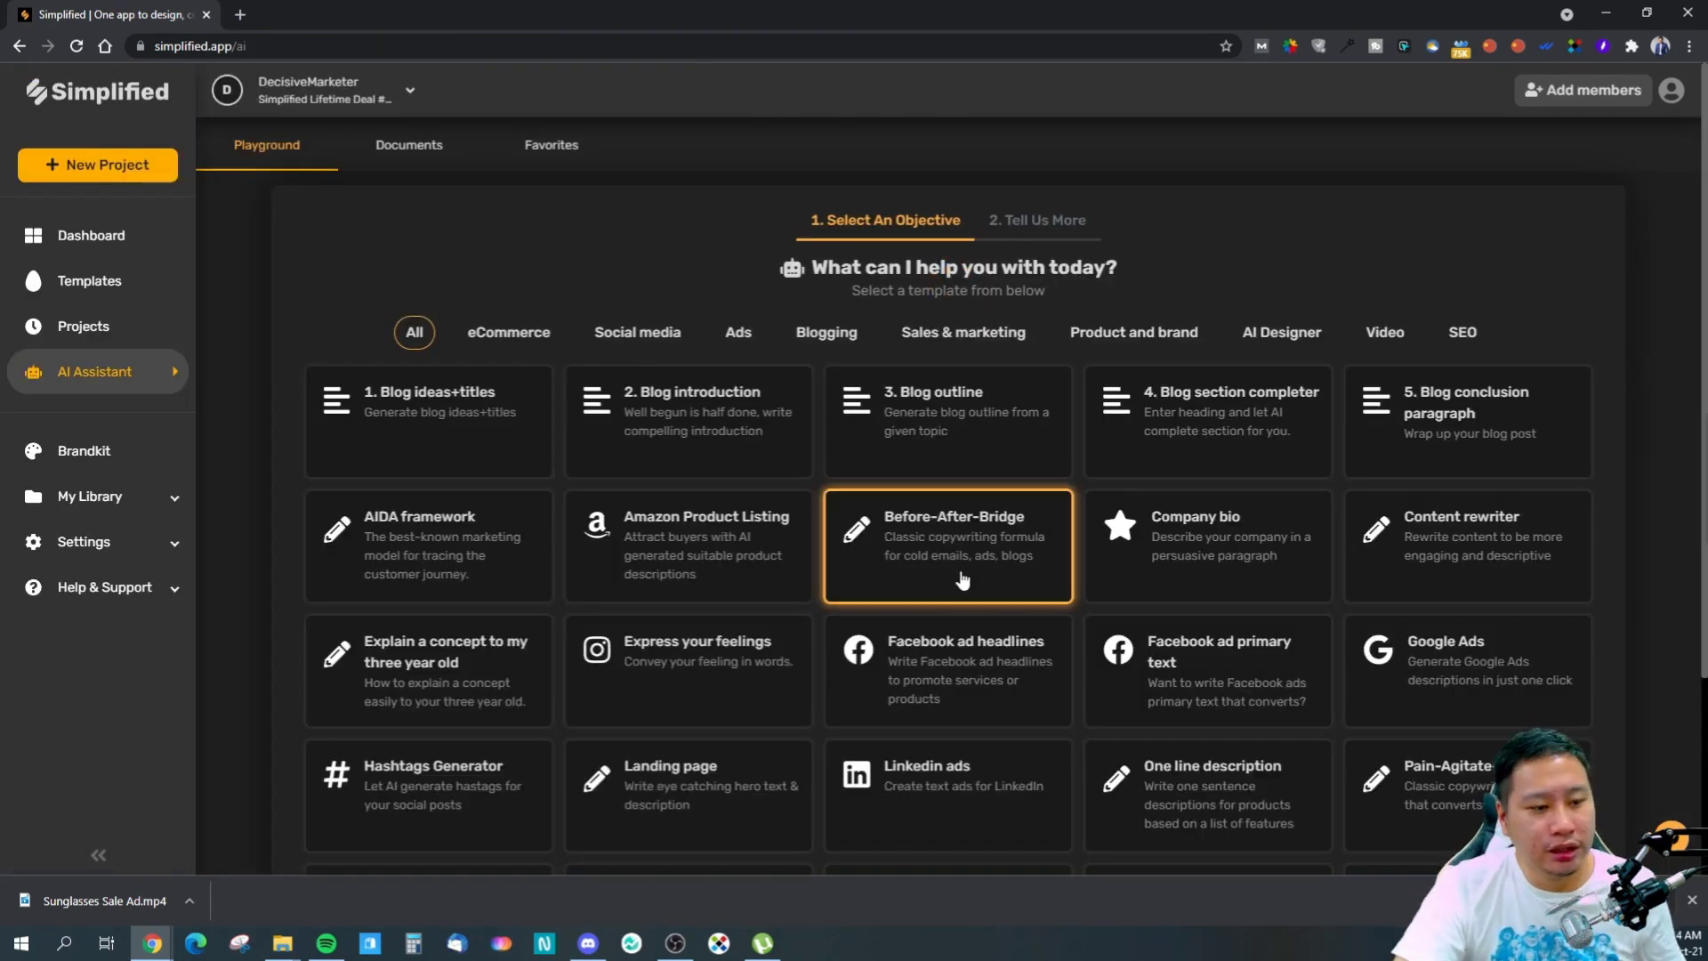
pyautogui.scroll(-4, 962, 580)
pyautogui.click(899, 658)
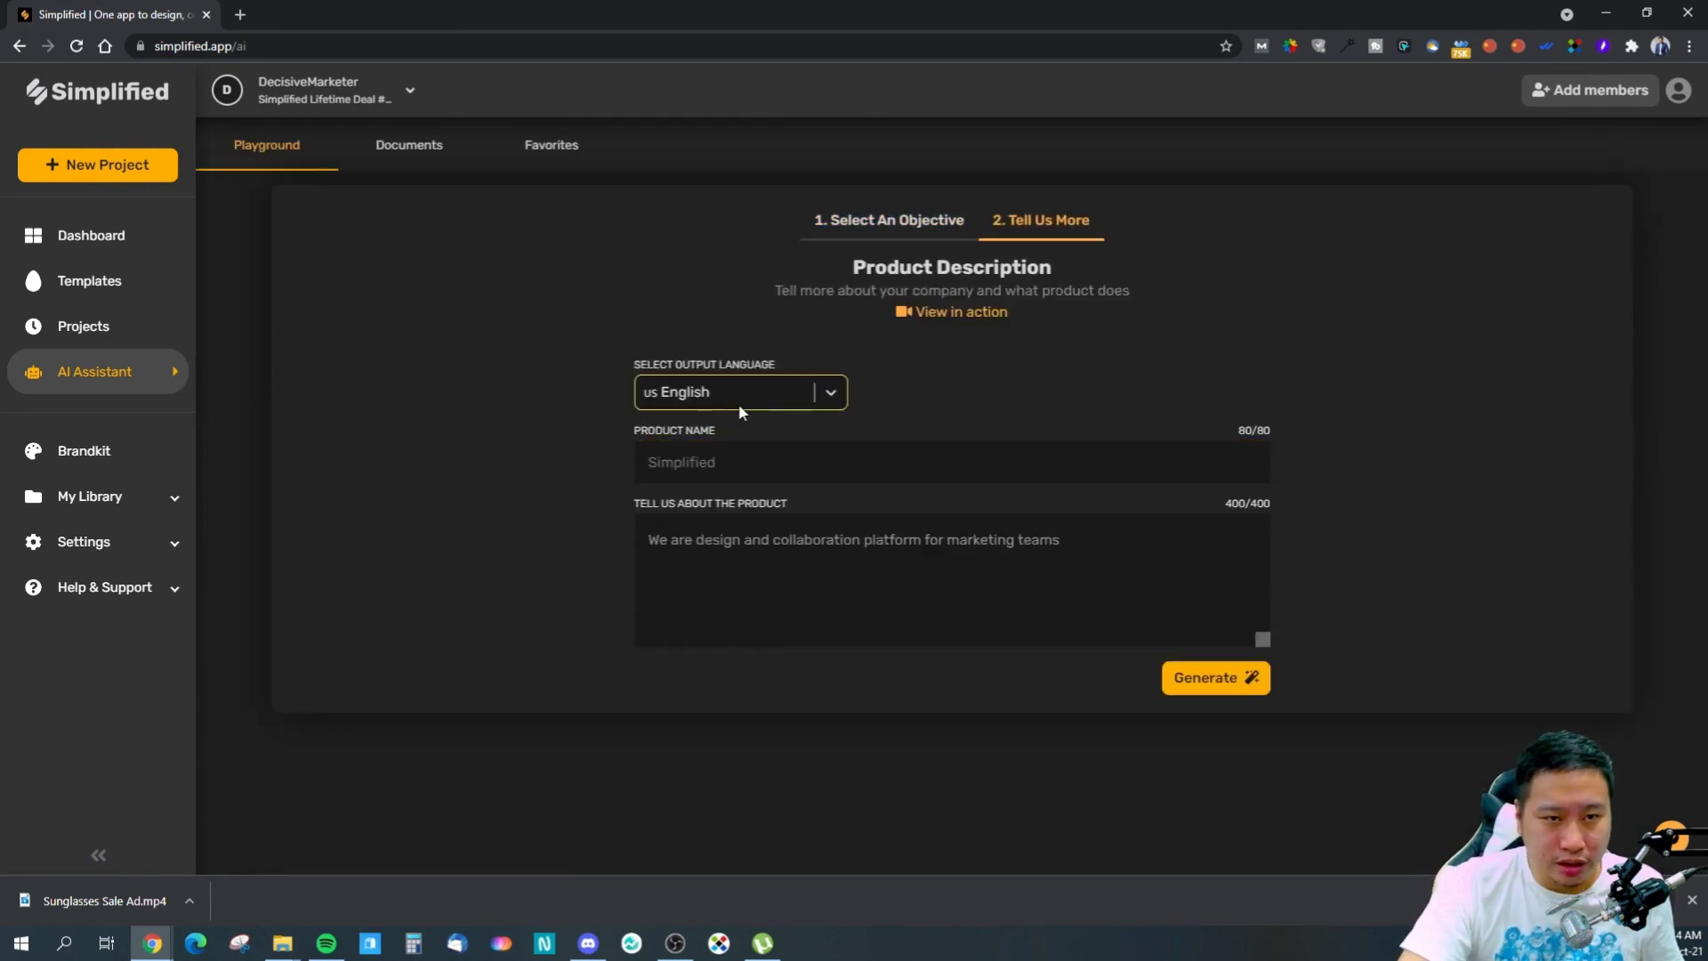
pyautogui.click(735, 463)
pyautogui.write('Simplified')
pyautogui.press('Tab')
pyautogui.press('Tab')
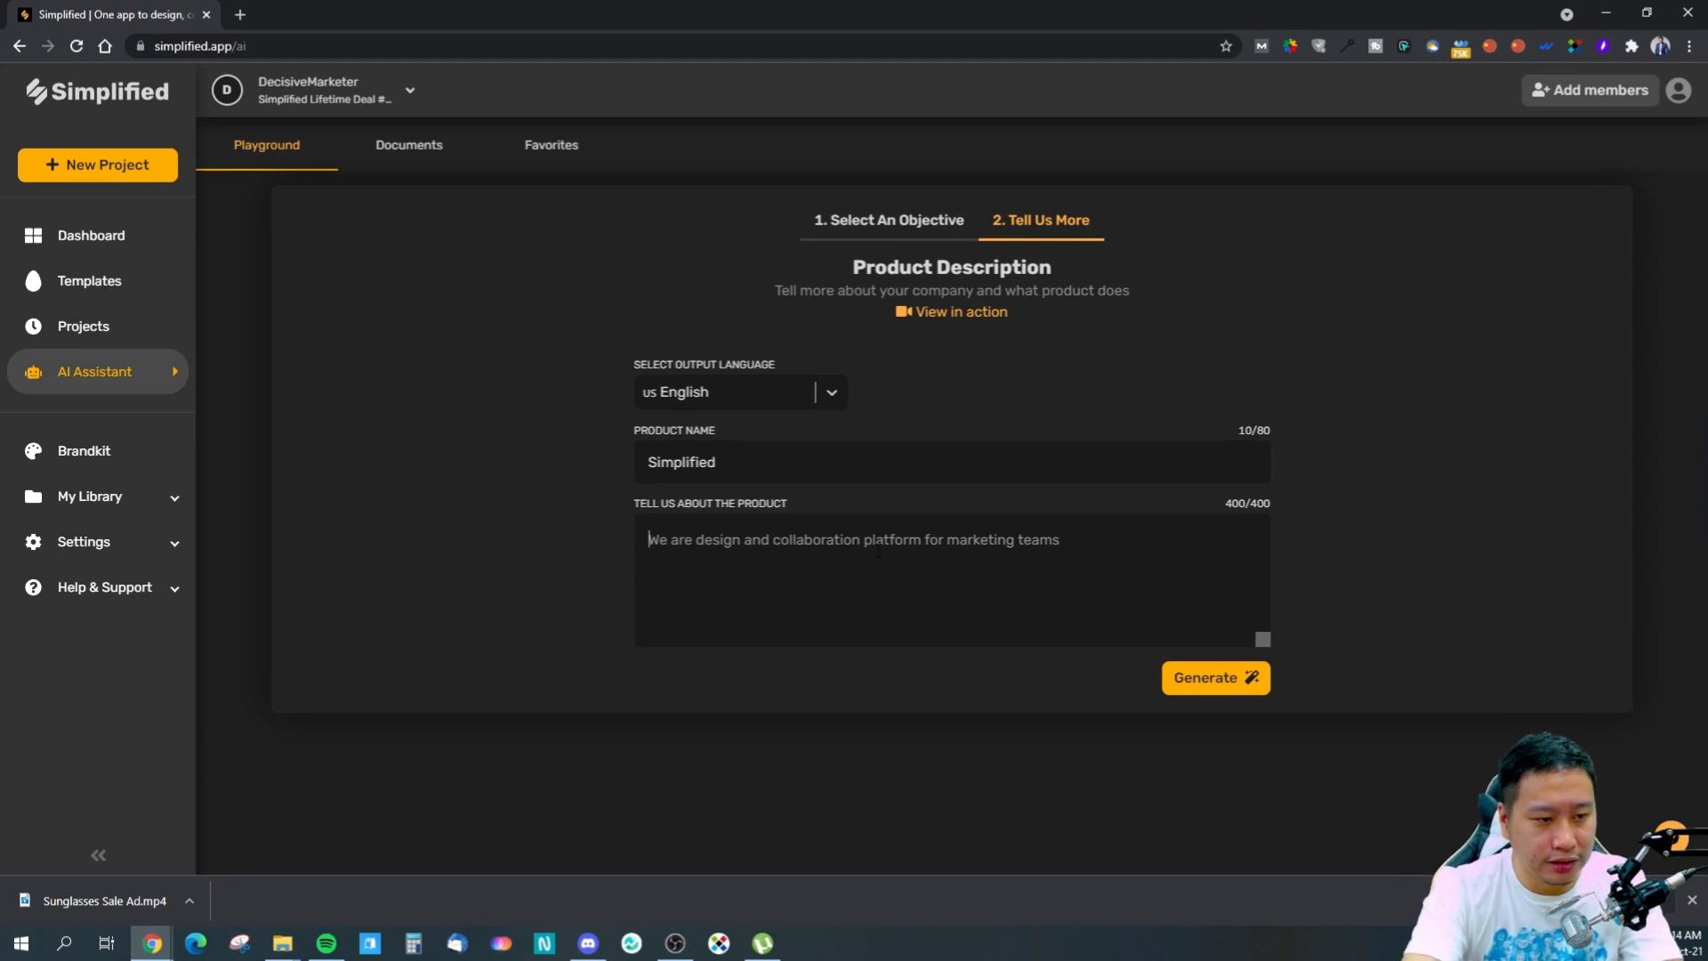
# - Describe the product as "We are design and collaboration platform for marketing team." and generate the product descriptions
pyautogui.write('We are deisng')
pyautogui.press('BackSpace')
pyautogui.press('BackSpace')
pyautogui.press('BackSpace')
pyautogui.press('BackSpace')
pyautogui.write('sign and collaborative')
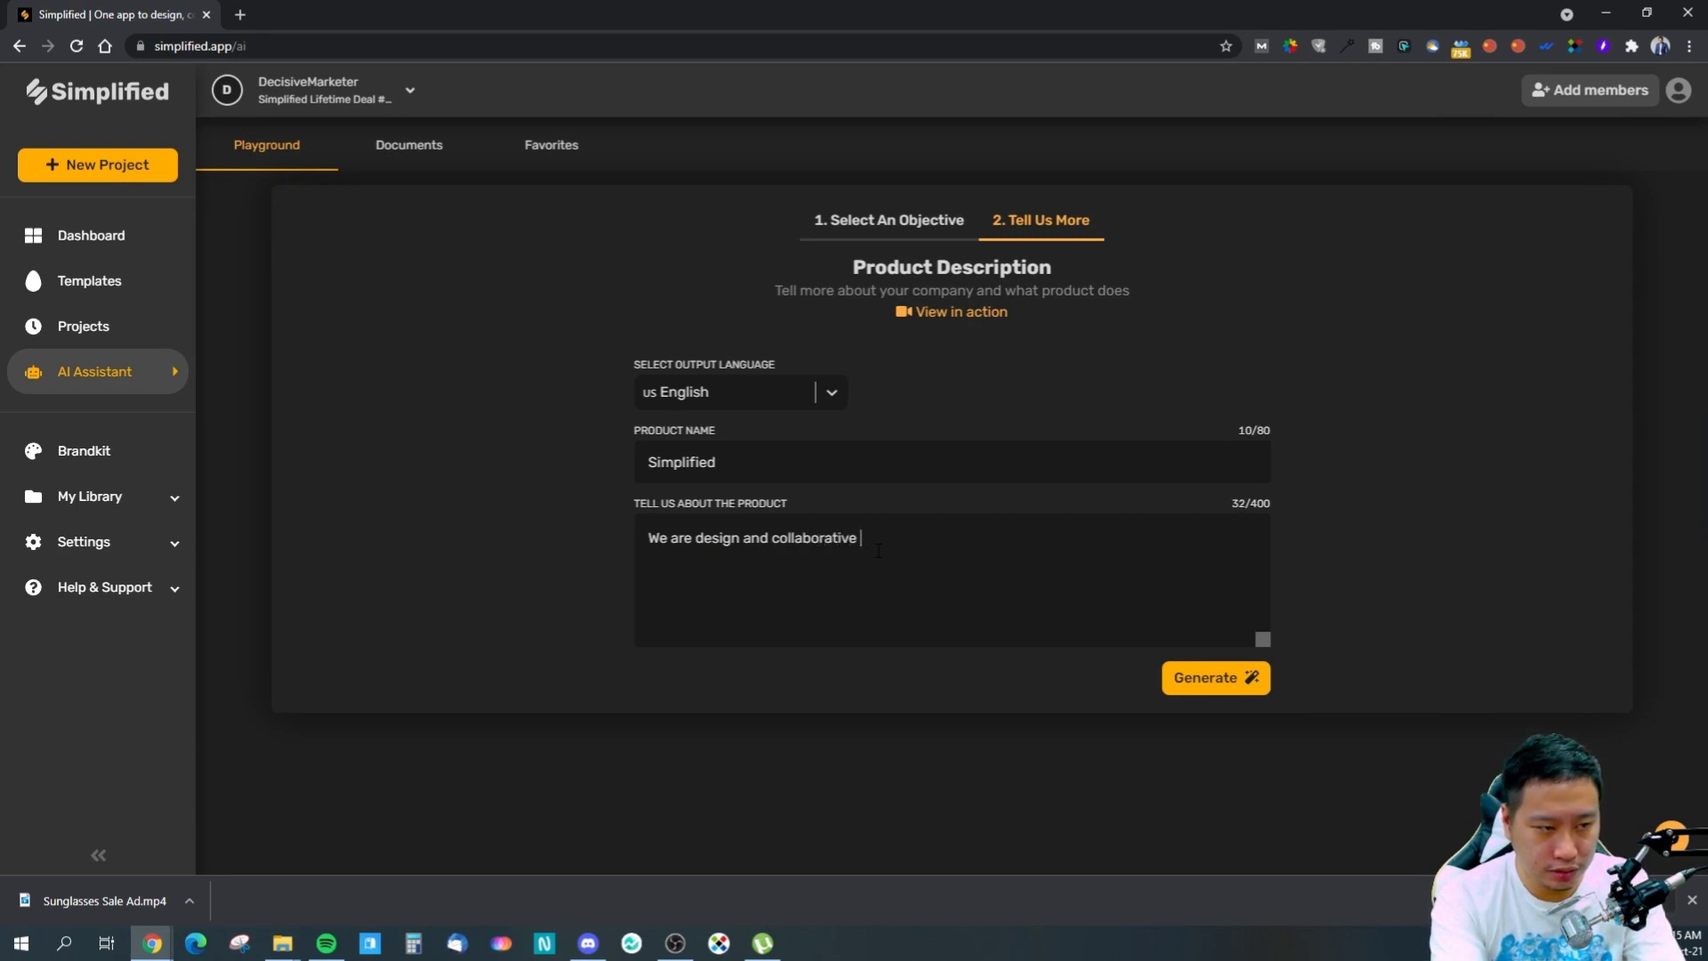
pyautogui.press('BackSpace')
pyautogui.press('BackSpace')
pyautogui.press('BackSpace')
pyautogui.press('BackSpace')
pyautogui.press('BackSpace')
pyautogui.hotkey('ctrl', 'a')
pyautogui.hotkey('ctrl', 'x')
pyautogui.hotkey('ctrl', 'v')
pyautogui.write('ation pl')
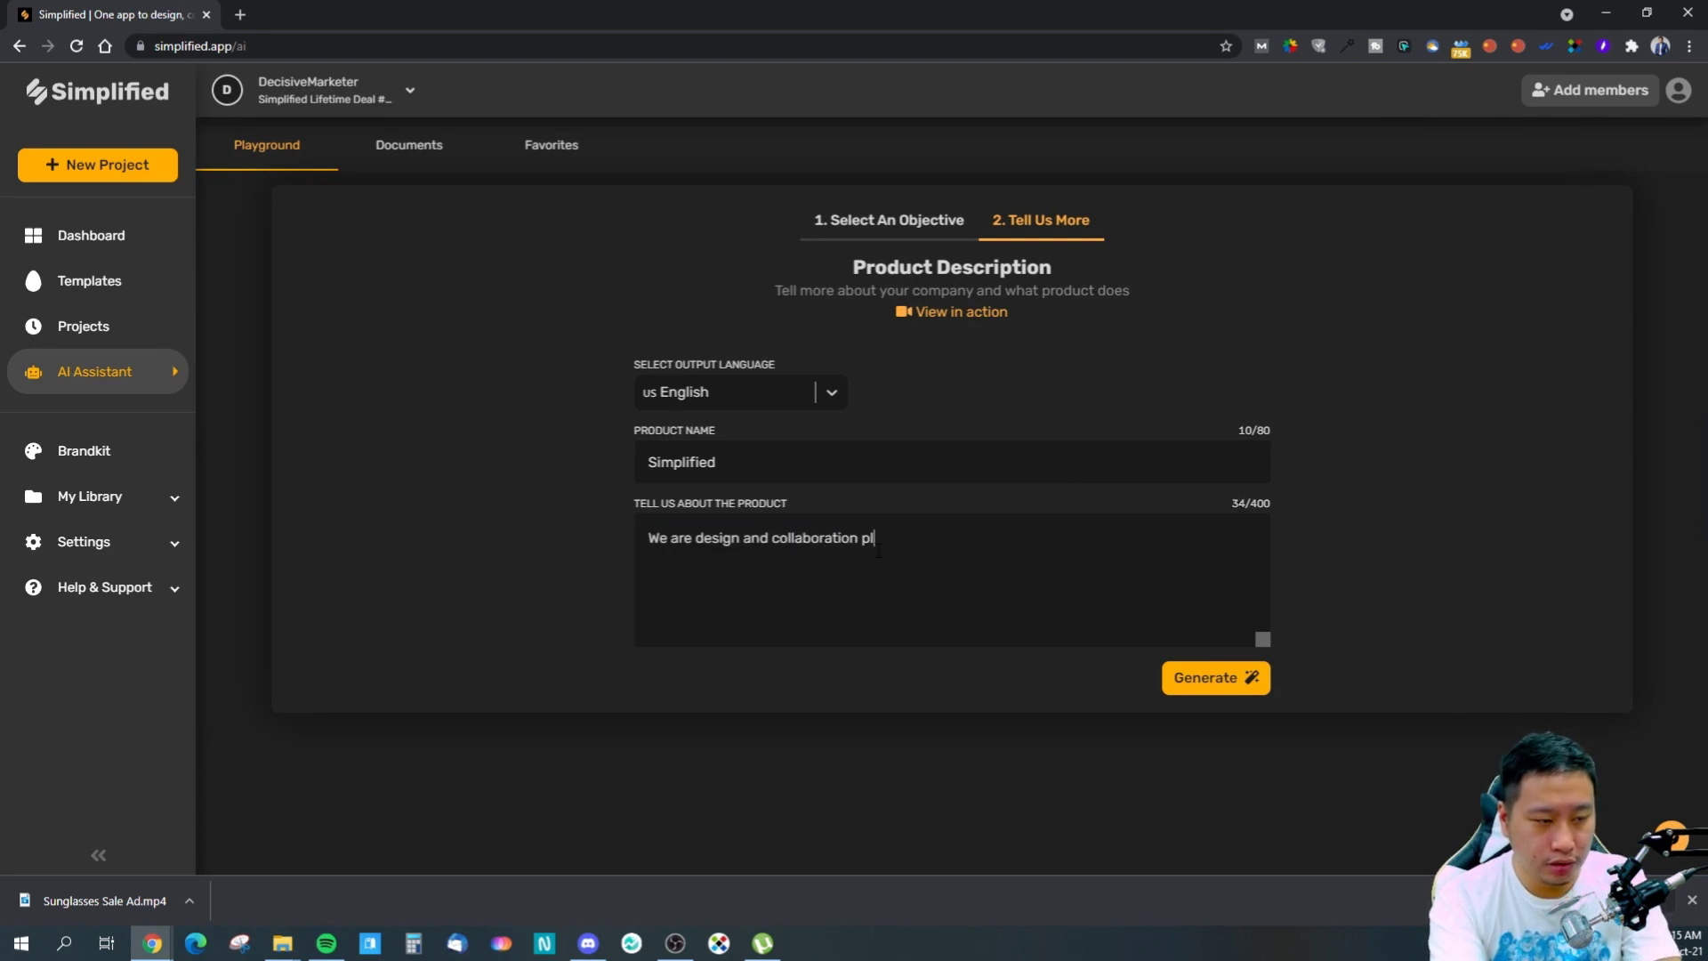
pyautogui.write('atform for marketing ')
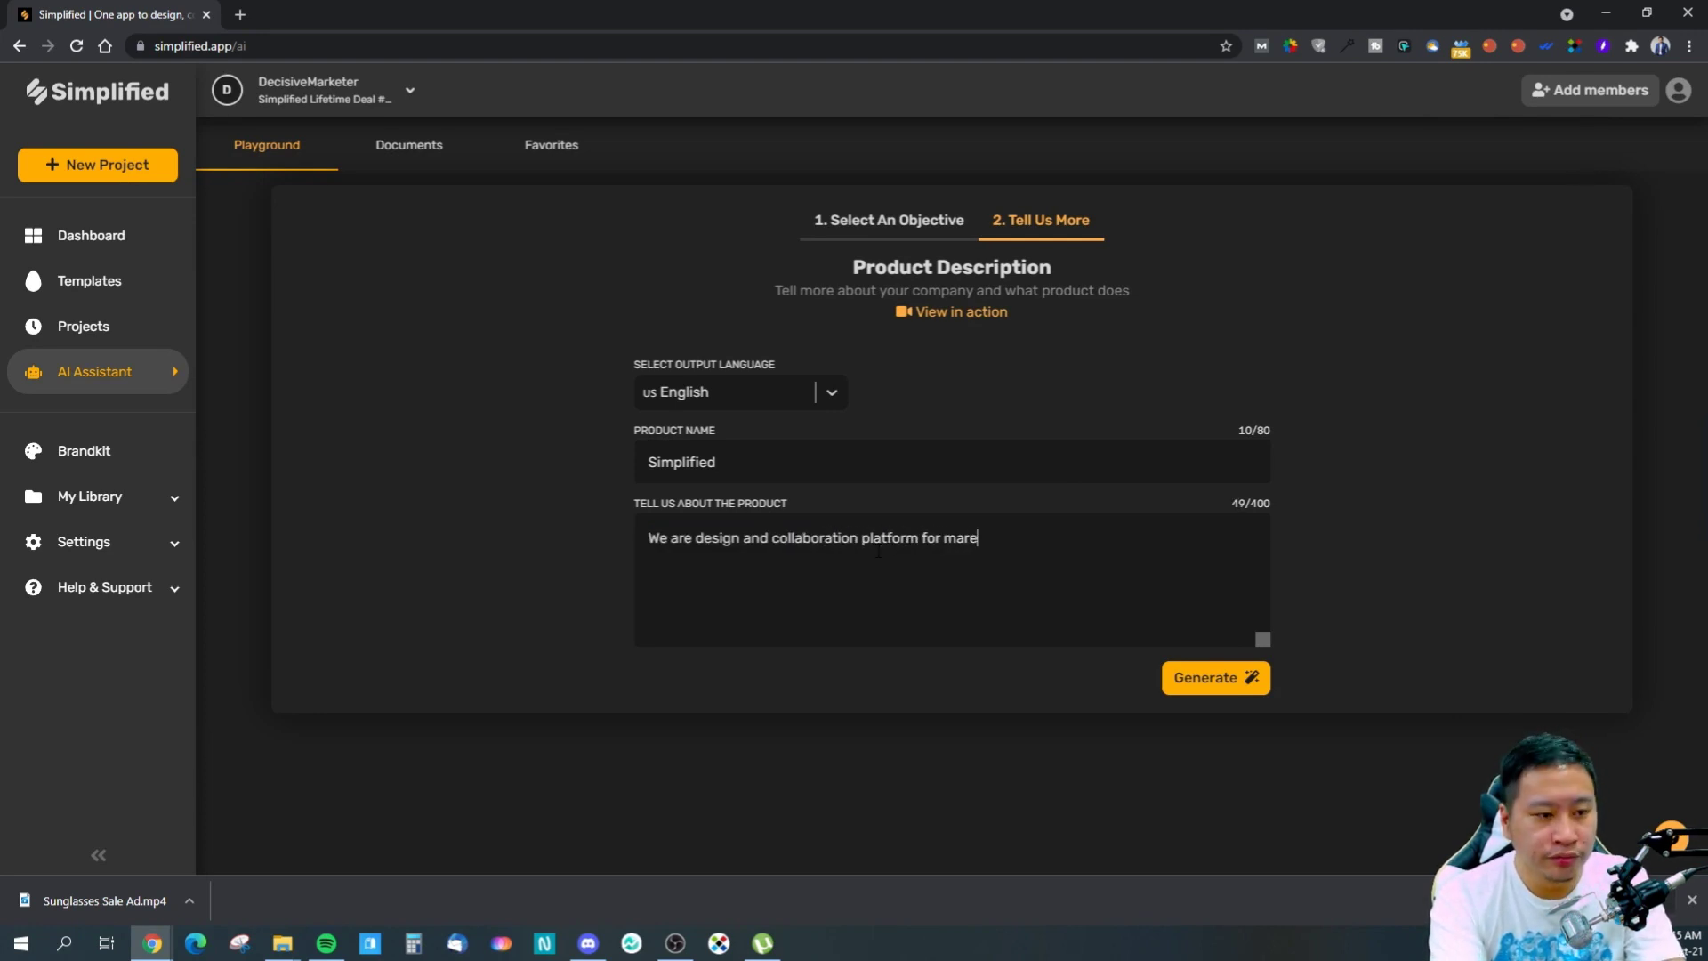
pyautogui.write('team.')
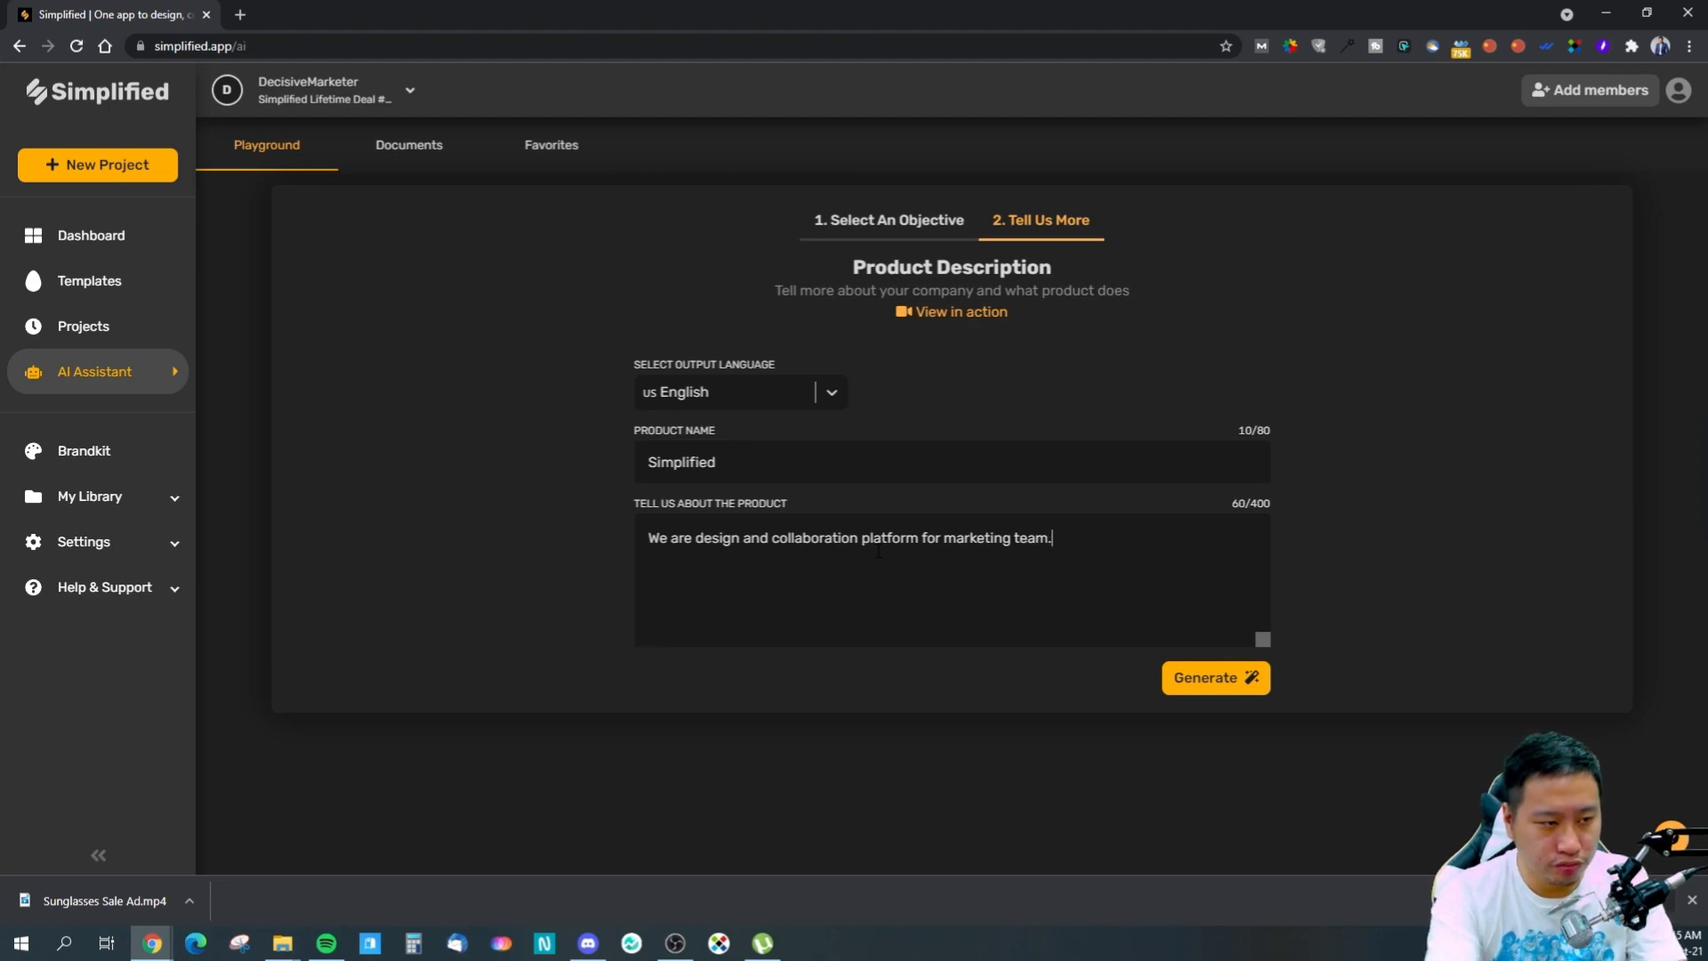
pyautogui.click(1255, 683)
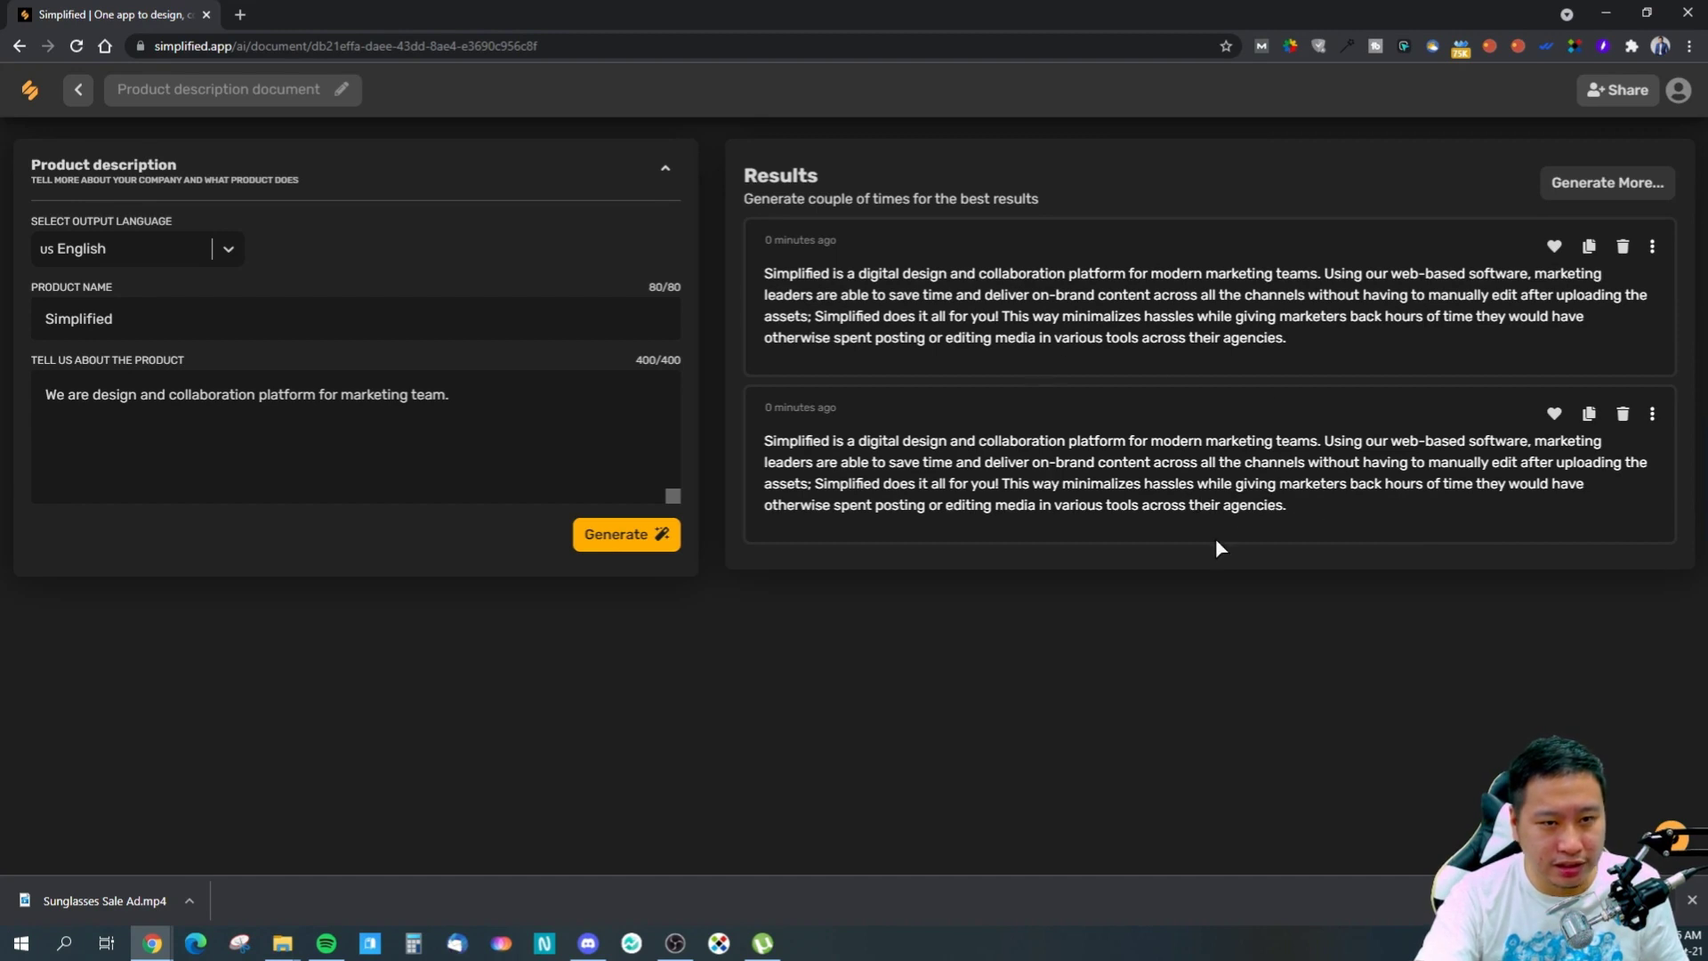
# - Generate more product descriptions for Simplified, open the first result's text and close it without saving
pyautogui.click(1602, 182)
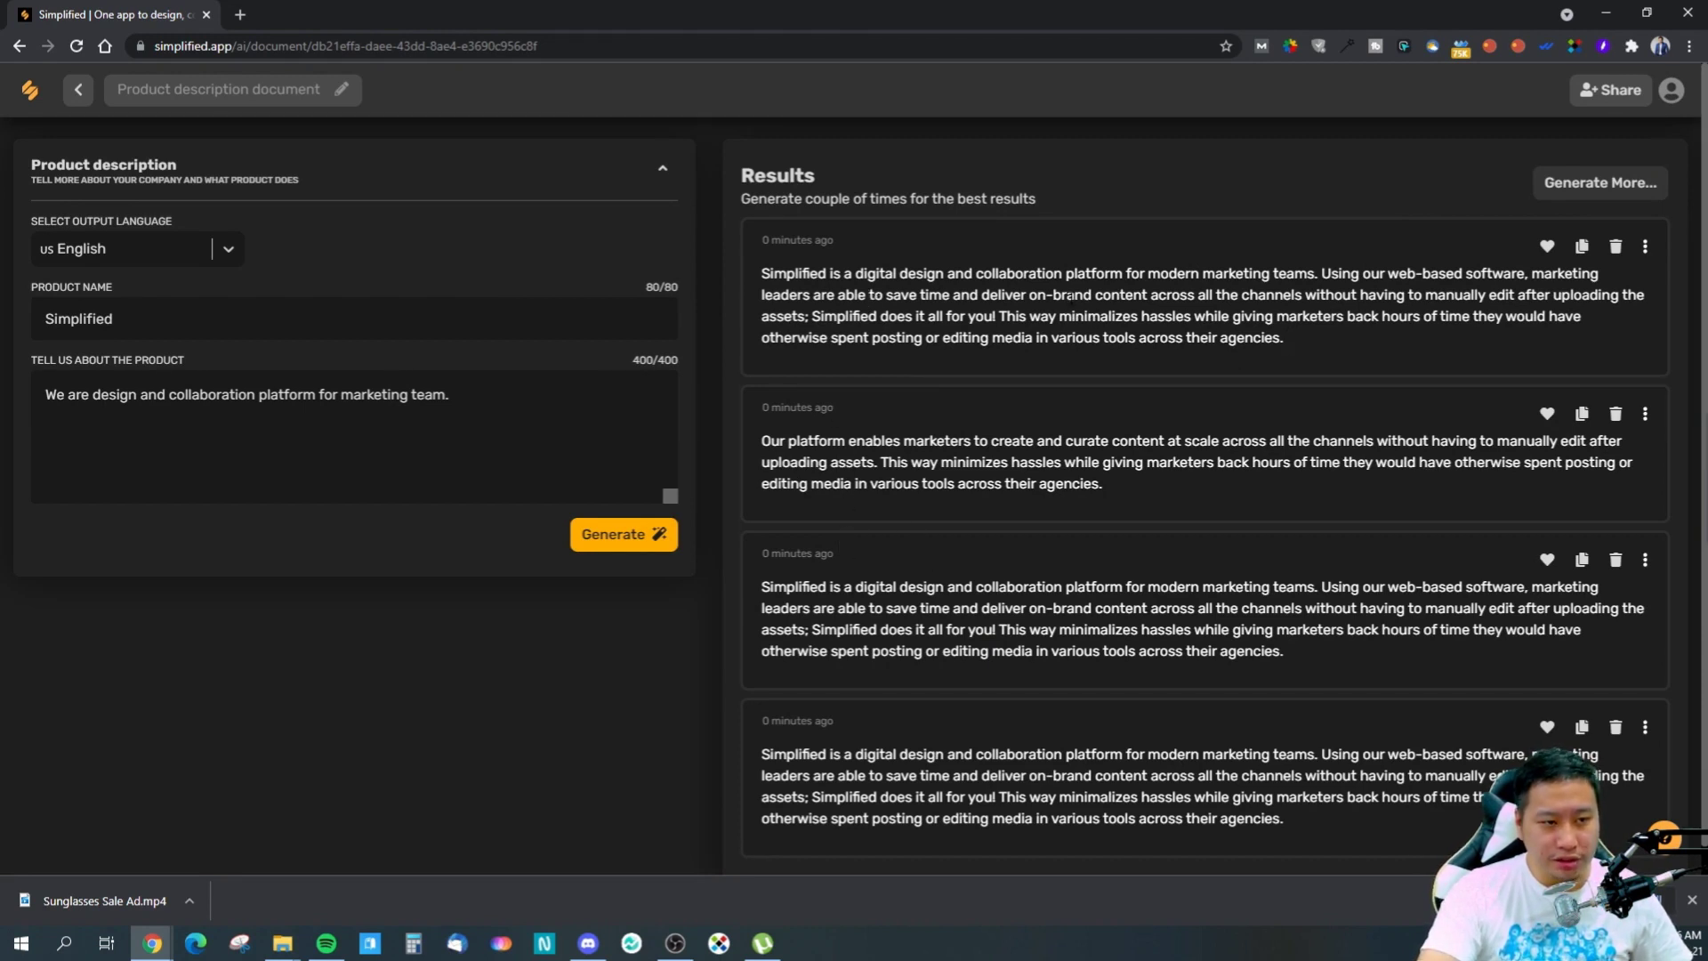
pyautogui.click(1070, 296)
pyautogui.click(1531, 428)
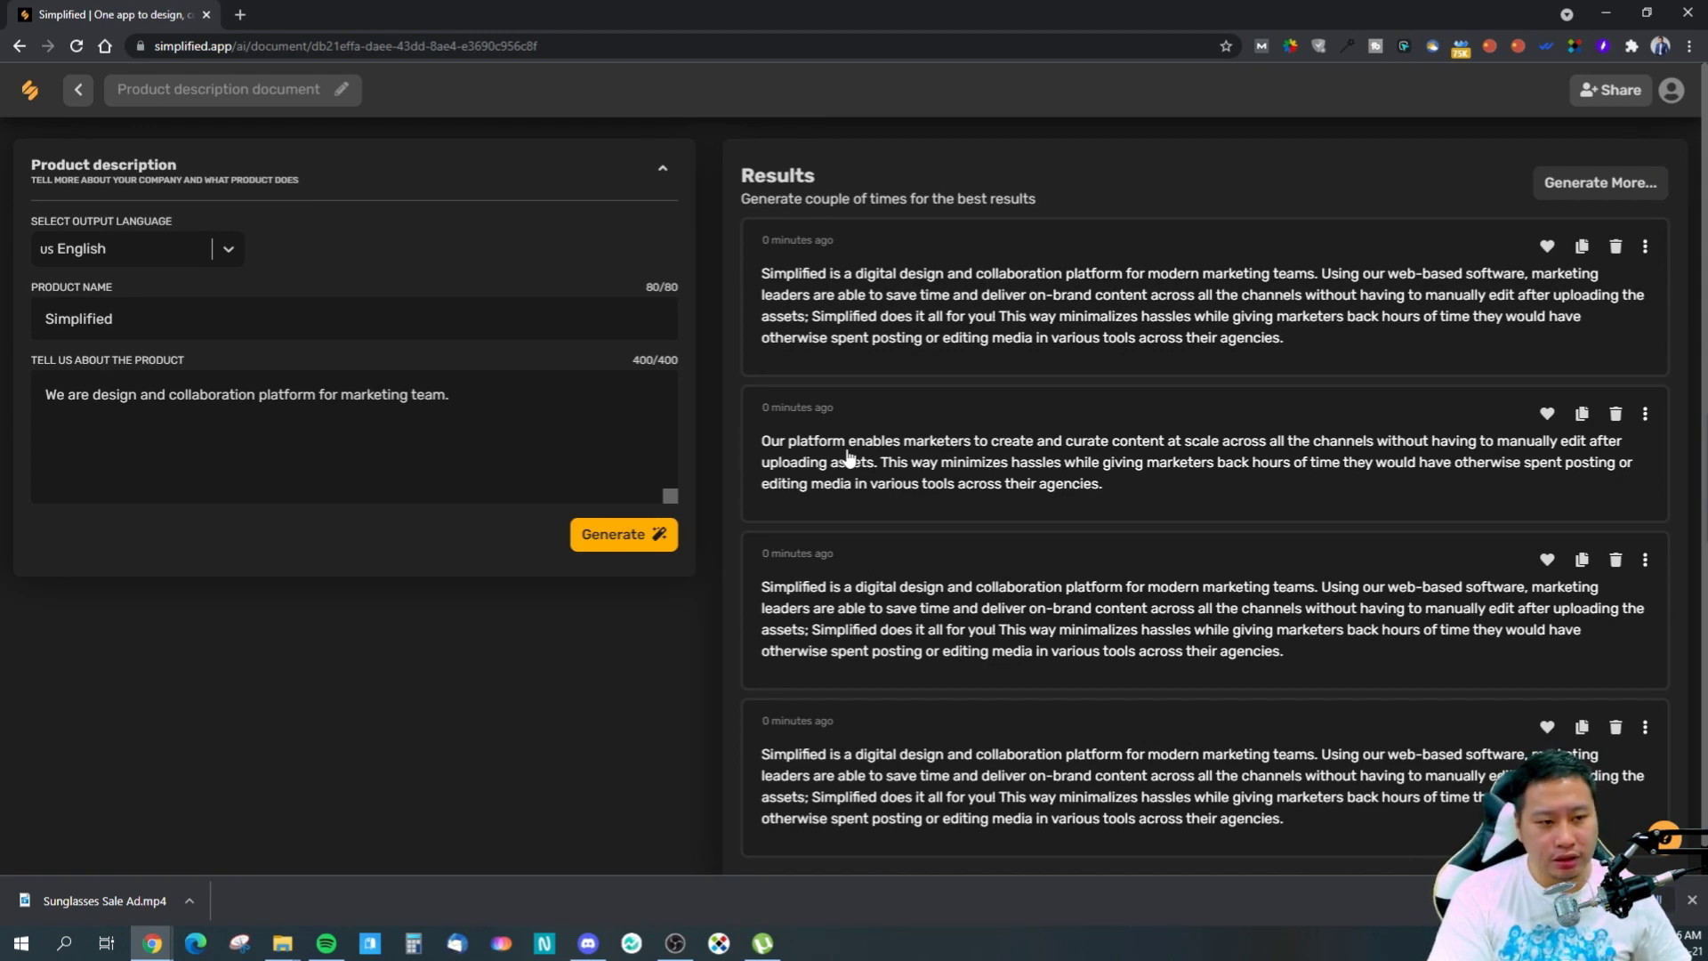
# - Return to the AI Assistant template list and browse all templates and the Blogging and Video categories
pyautogui.click(75, 89)
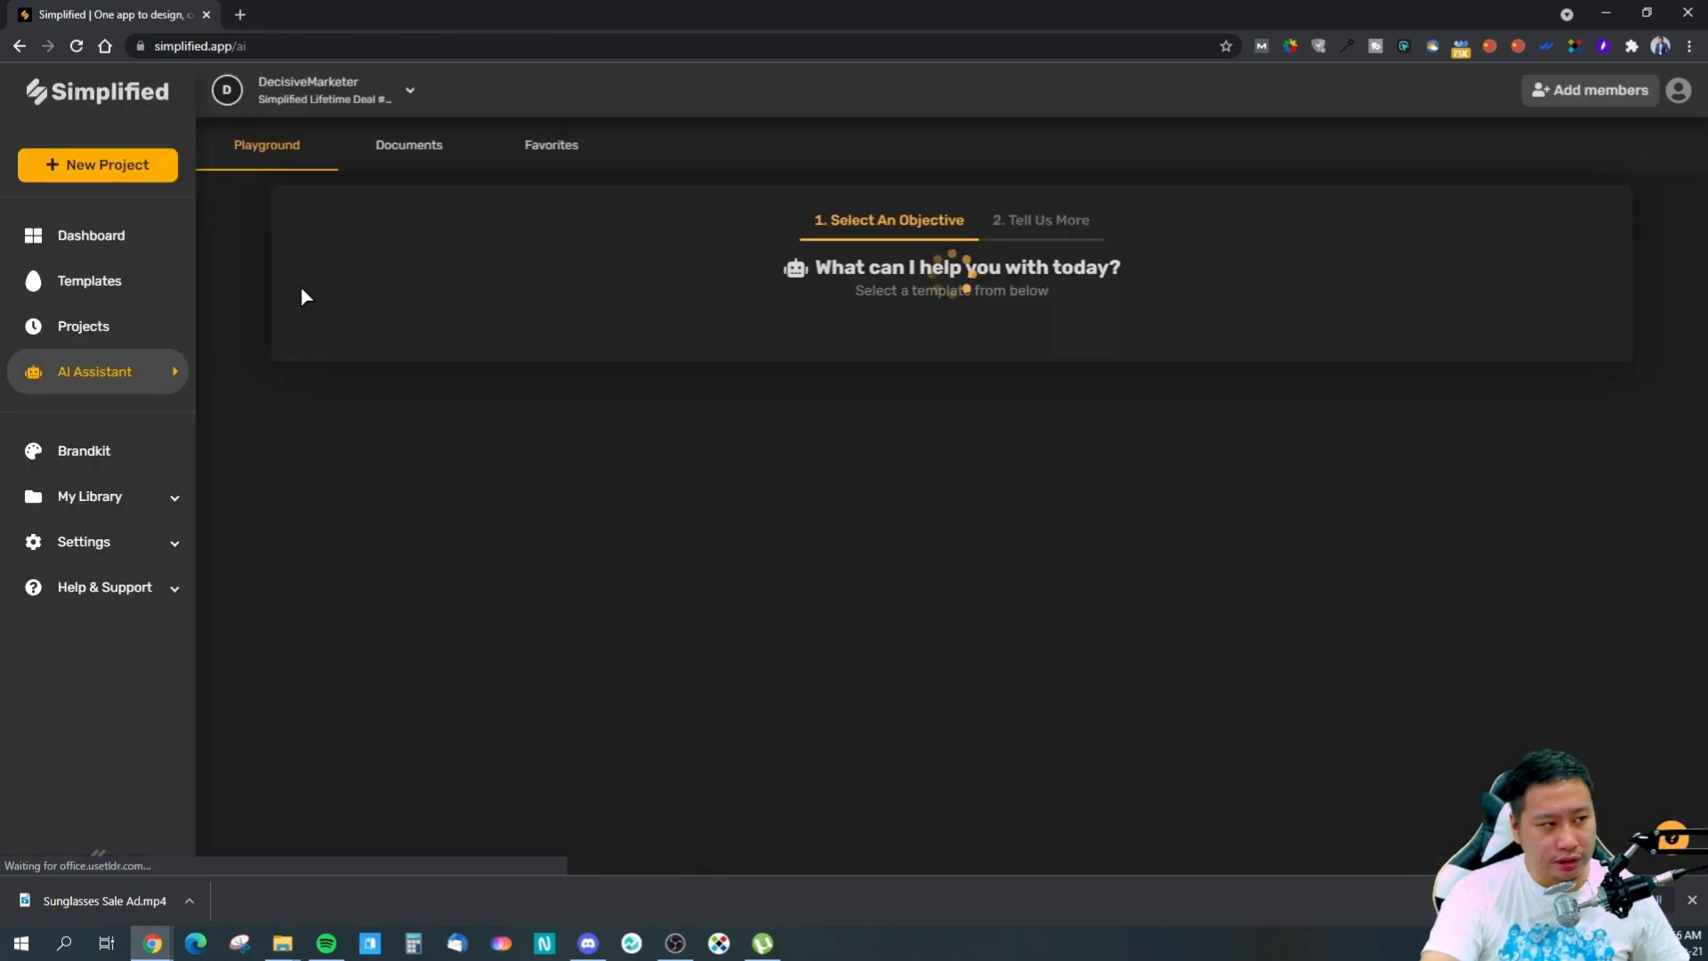
pyautogui.scroll(-3, 613, 498)
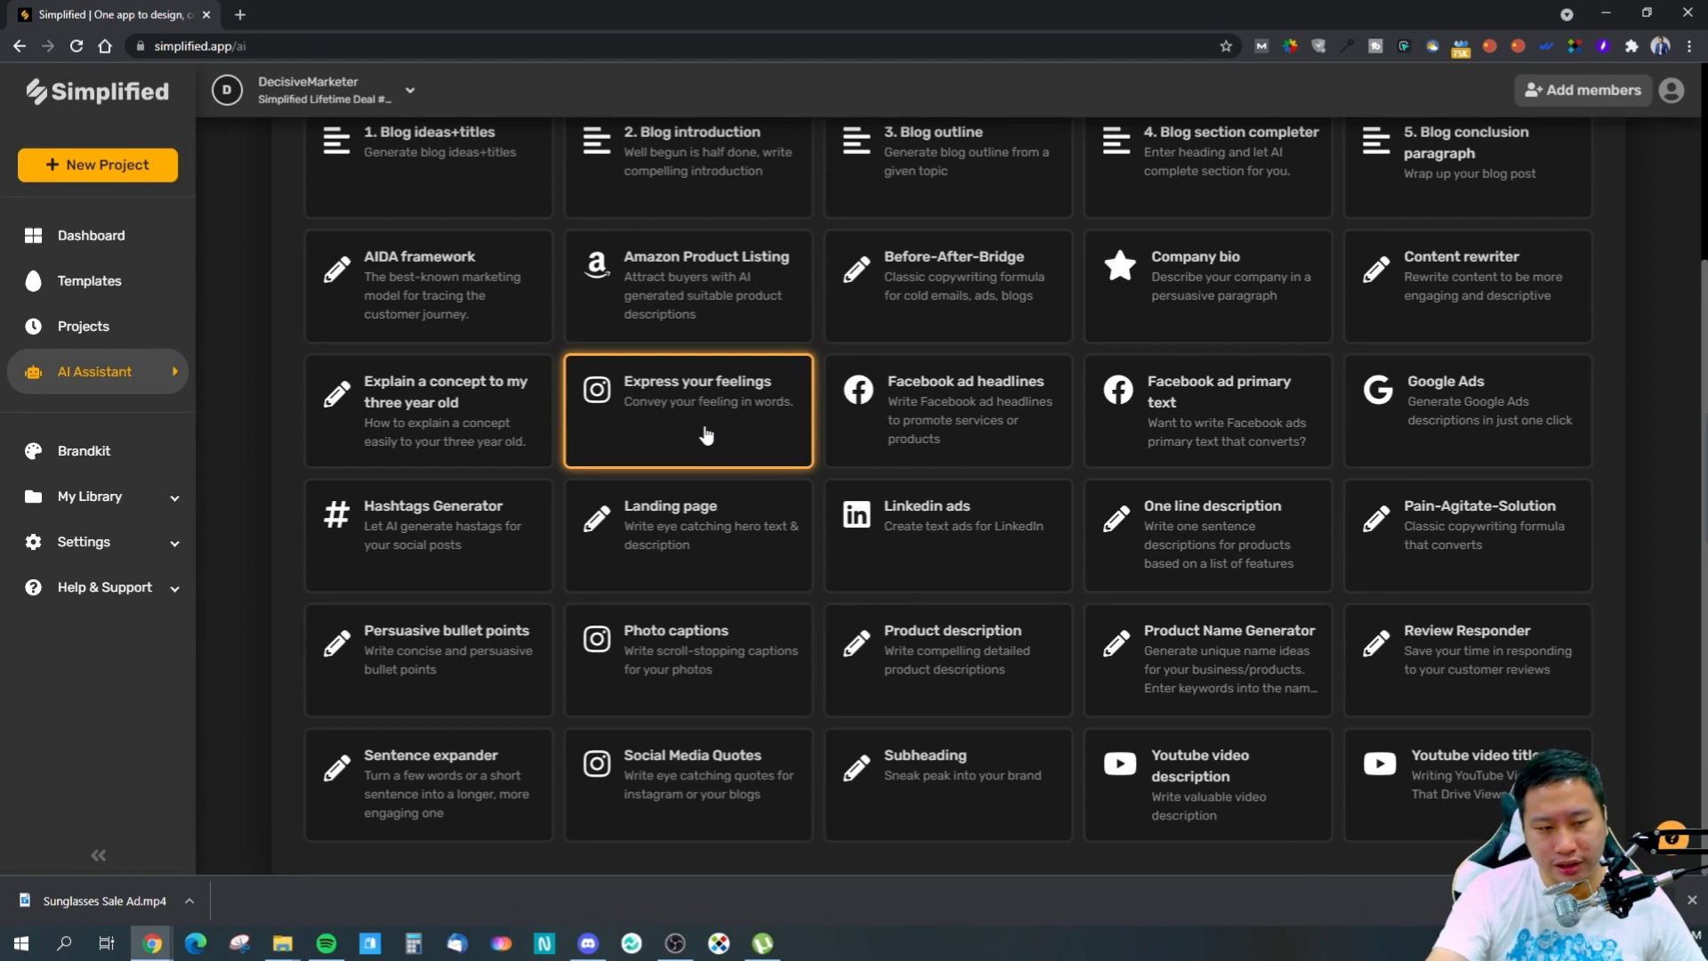
pyautogui.scroll(3, 926, 524)
pyautogui.scroll(-2, 934, 569)
pyautogui.scroll(2, 941, 576)
pyautogui.click(823, 331)
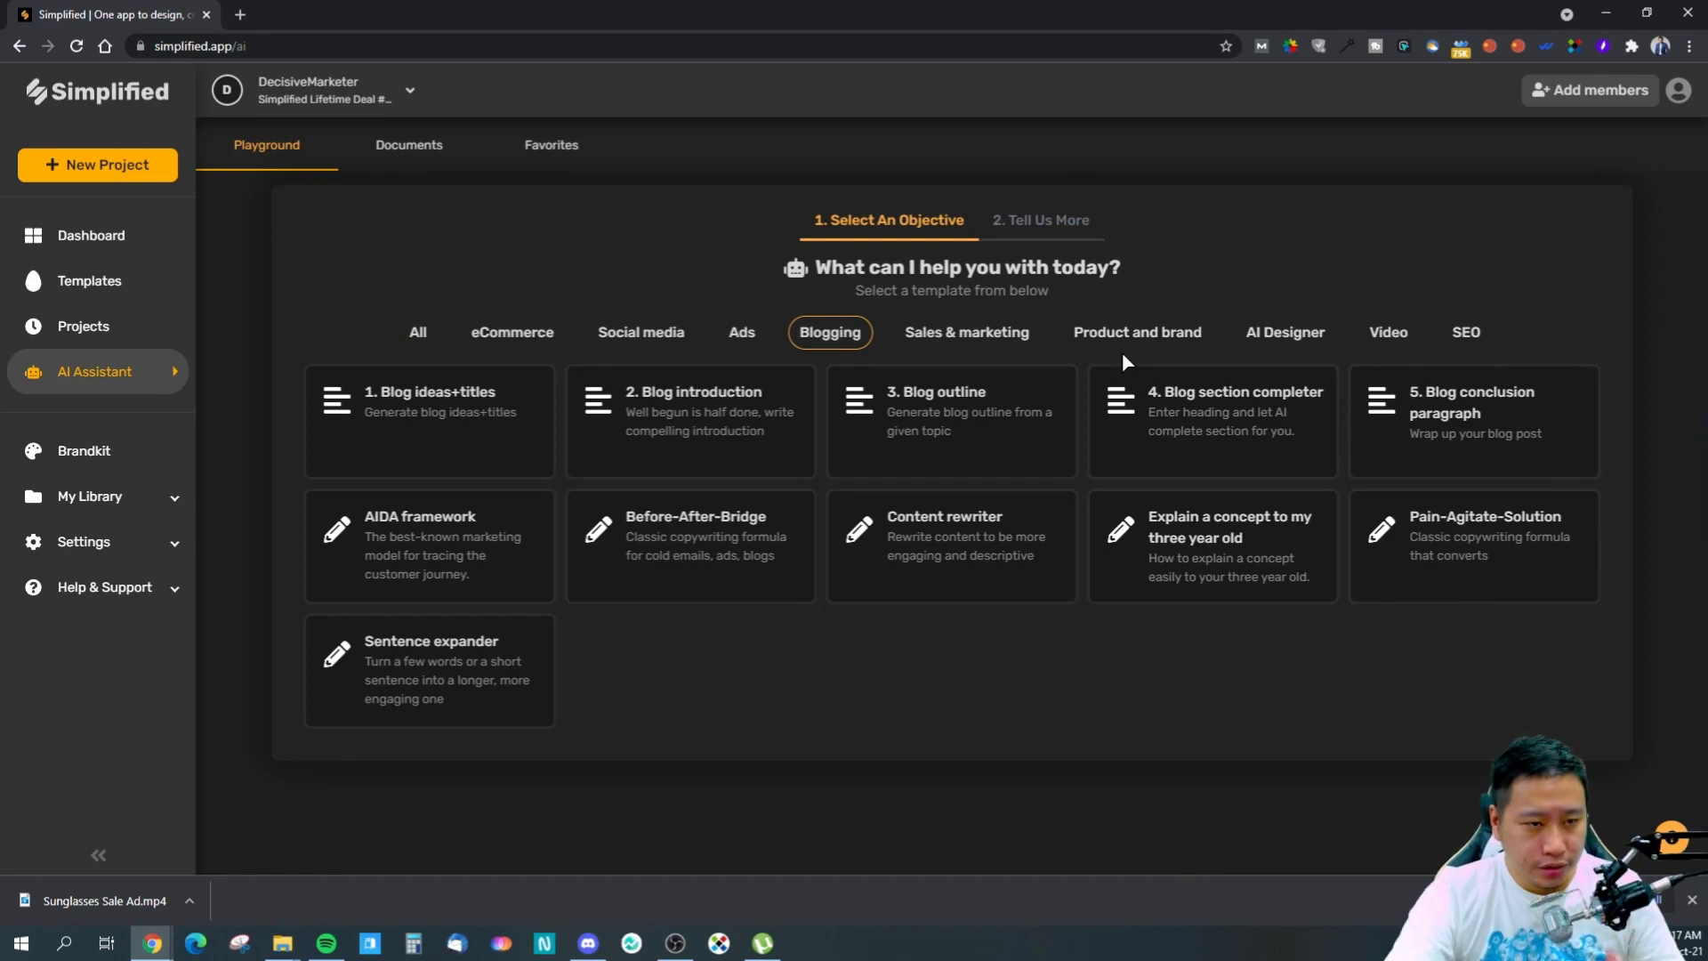
pyautogui.click(1399, 343)
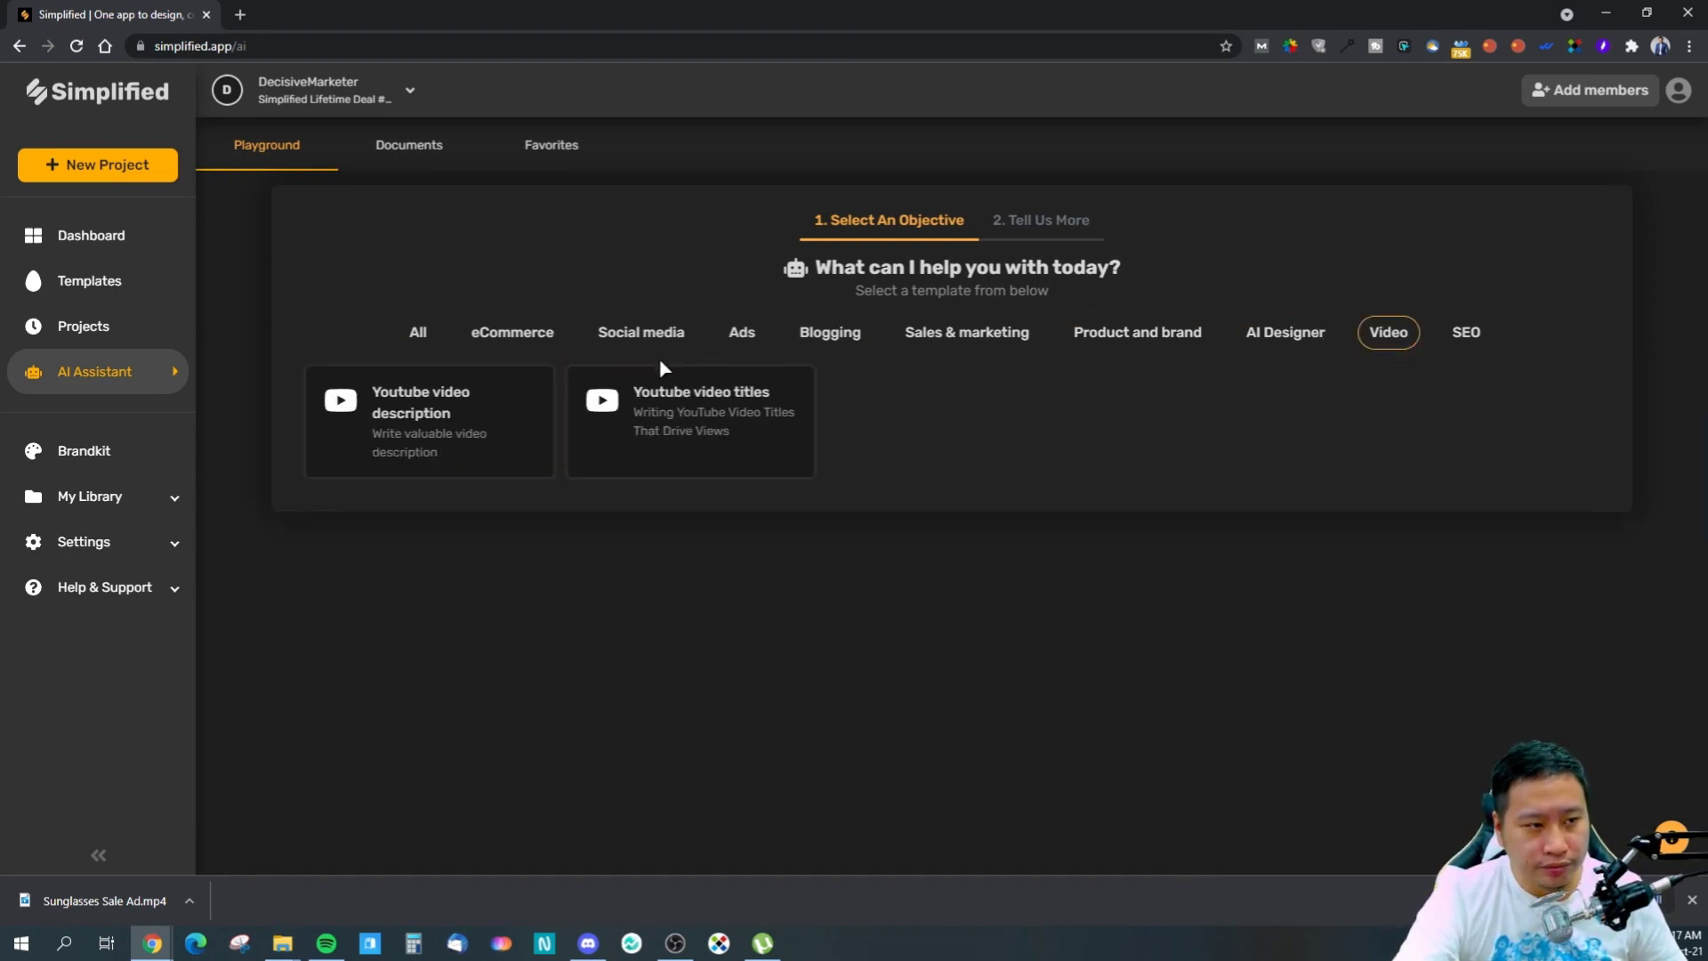
# - Open the Hashtags Generator from the Social media templates and generate hashtags for a post about "social media design"
pyautogui.click(511, 333)
pyautogui.click(633, 334)
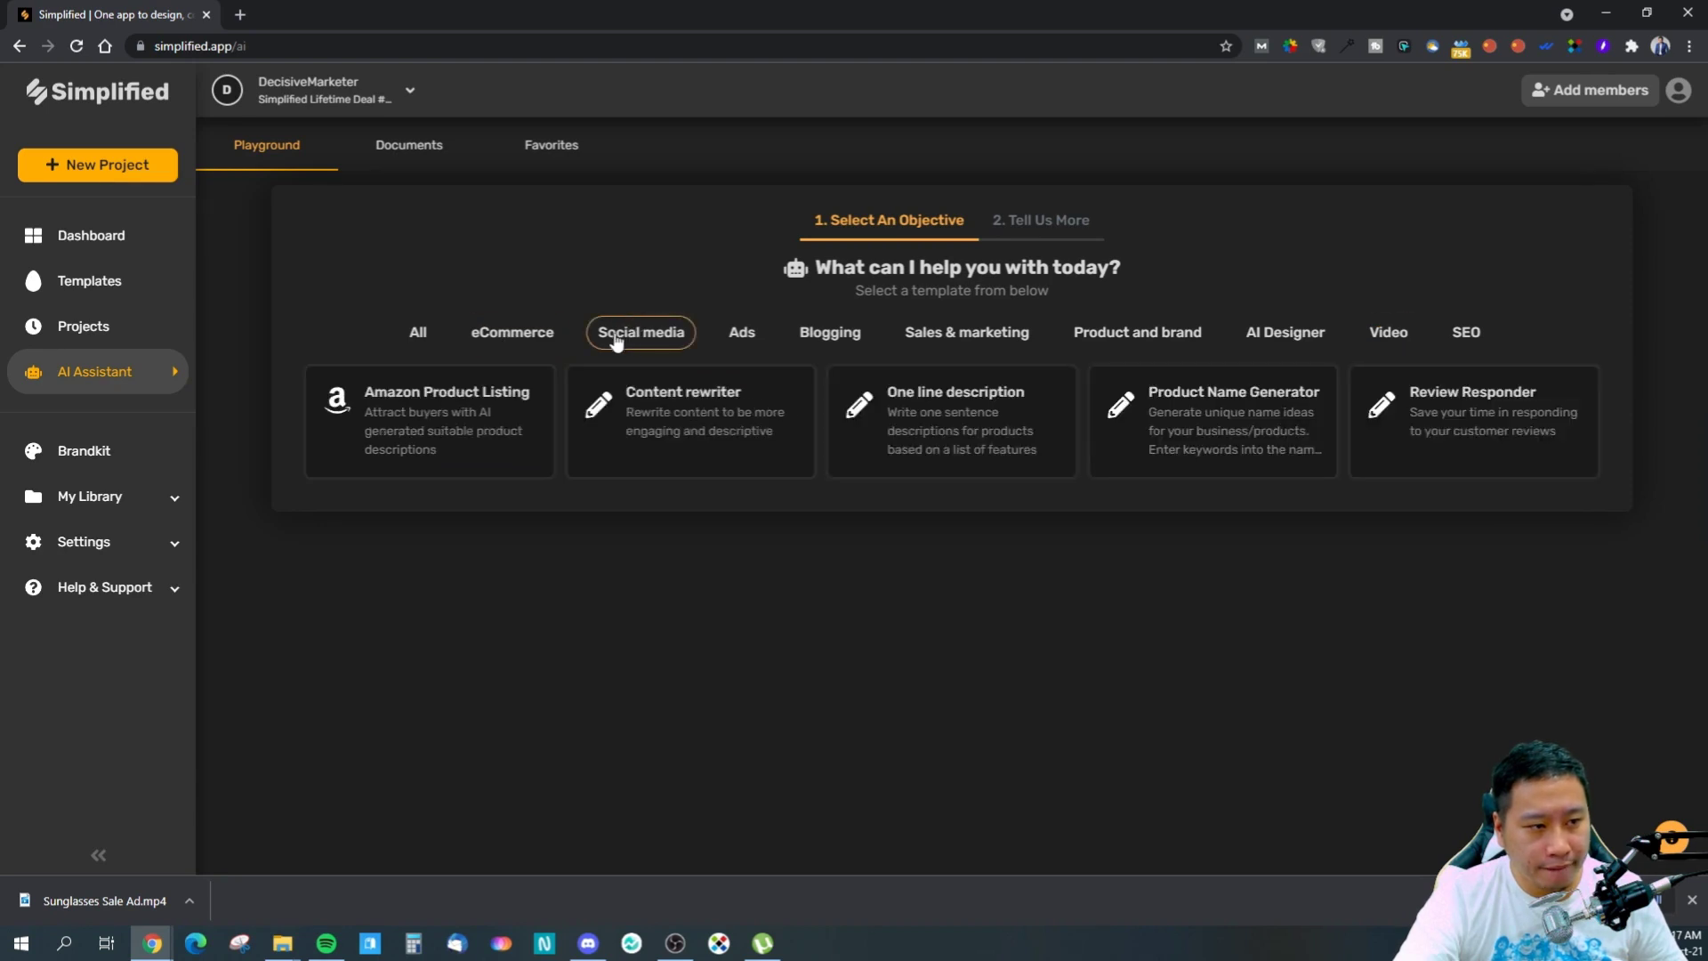
pyautogui.click(461, 337)
pyautogui.click(414, 332)
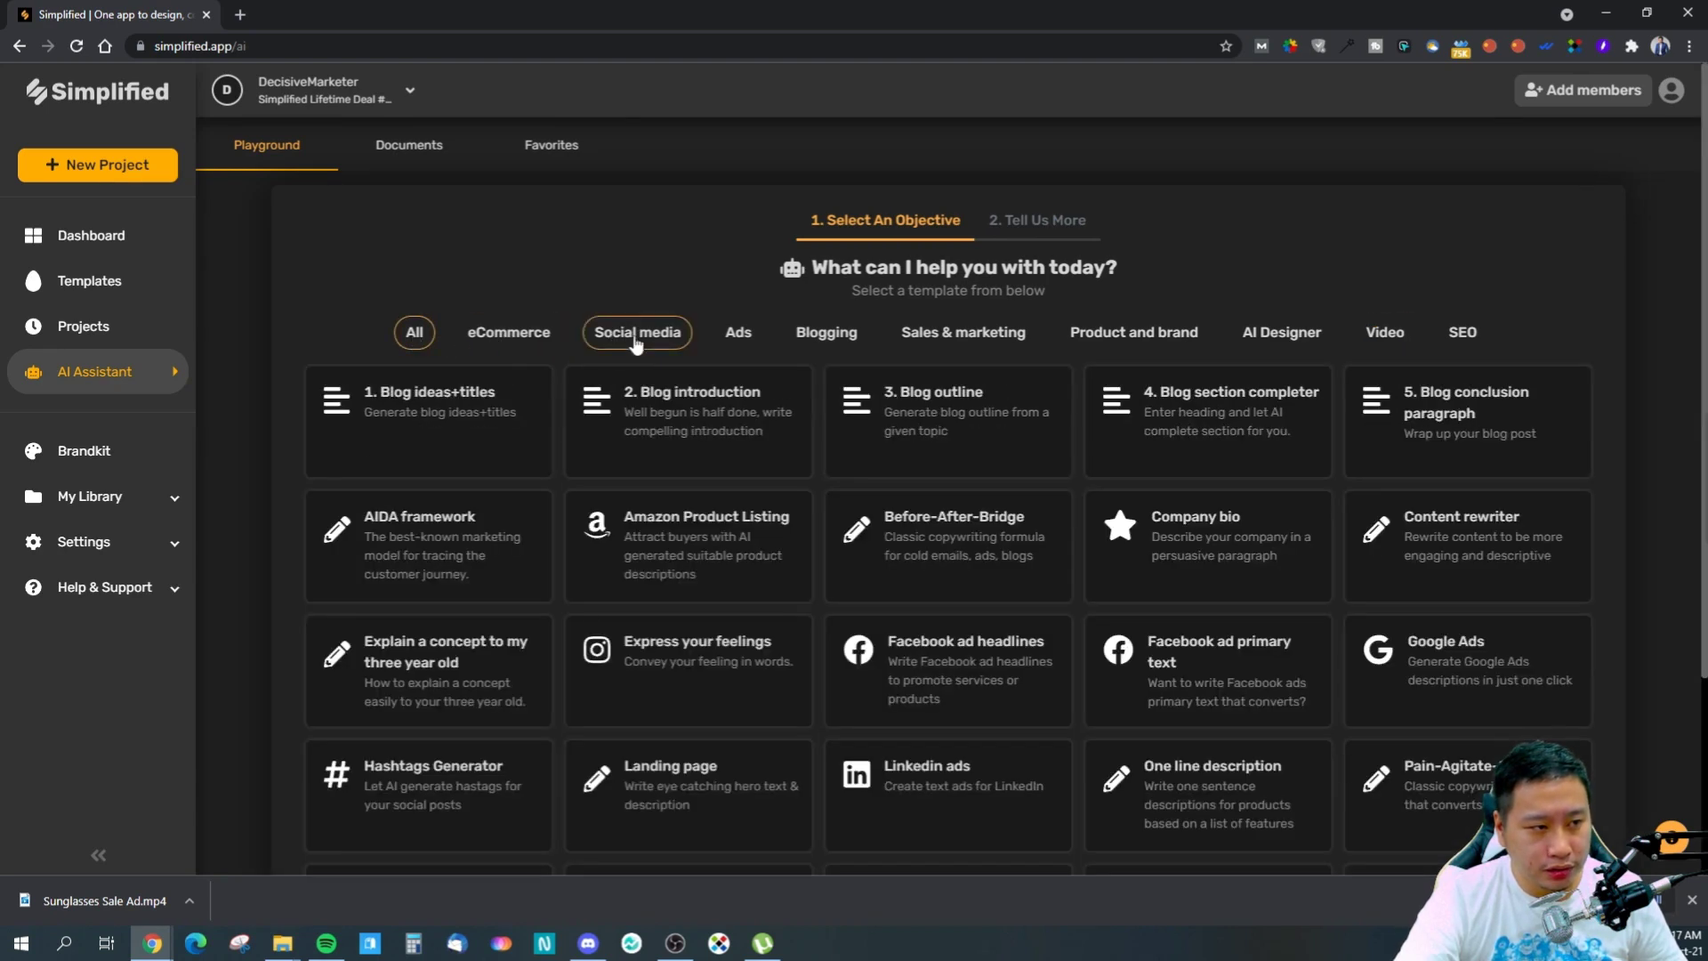
pyautogui.click(637, 345)
pyautogui.click(689, 418)
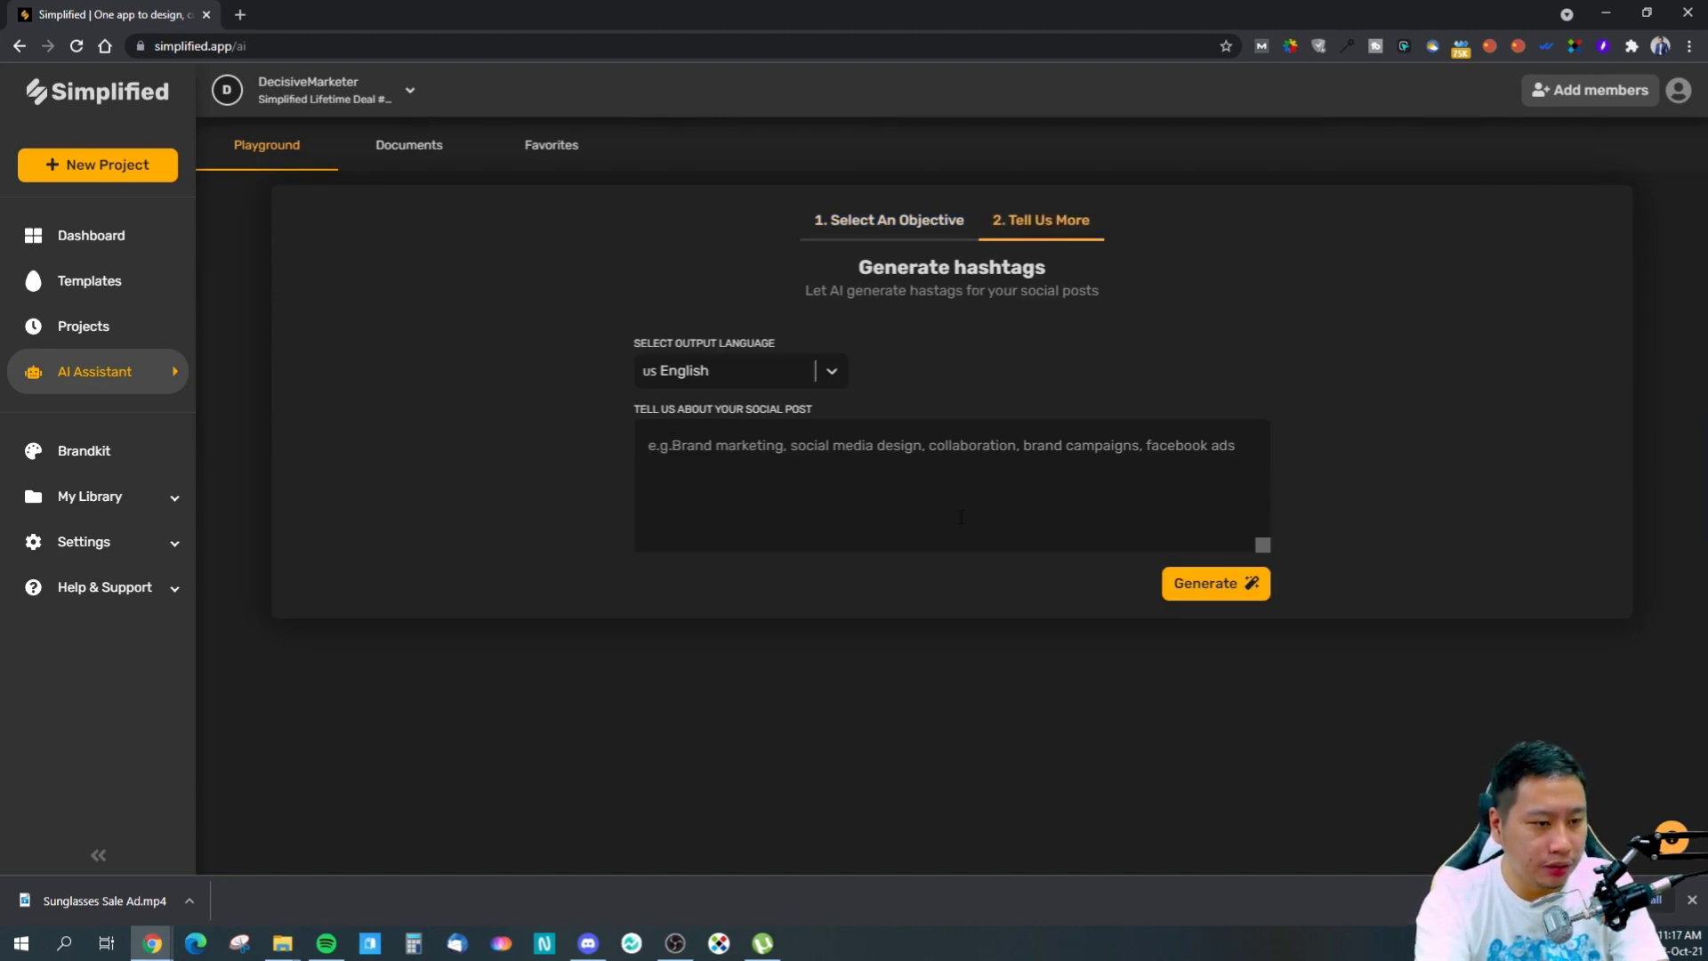
pyautogui.write('social media design')
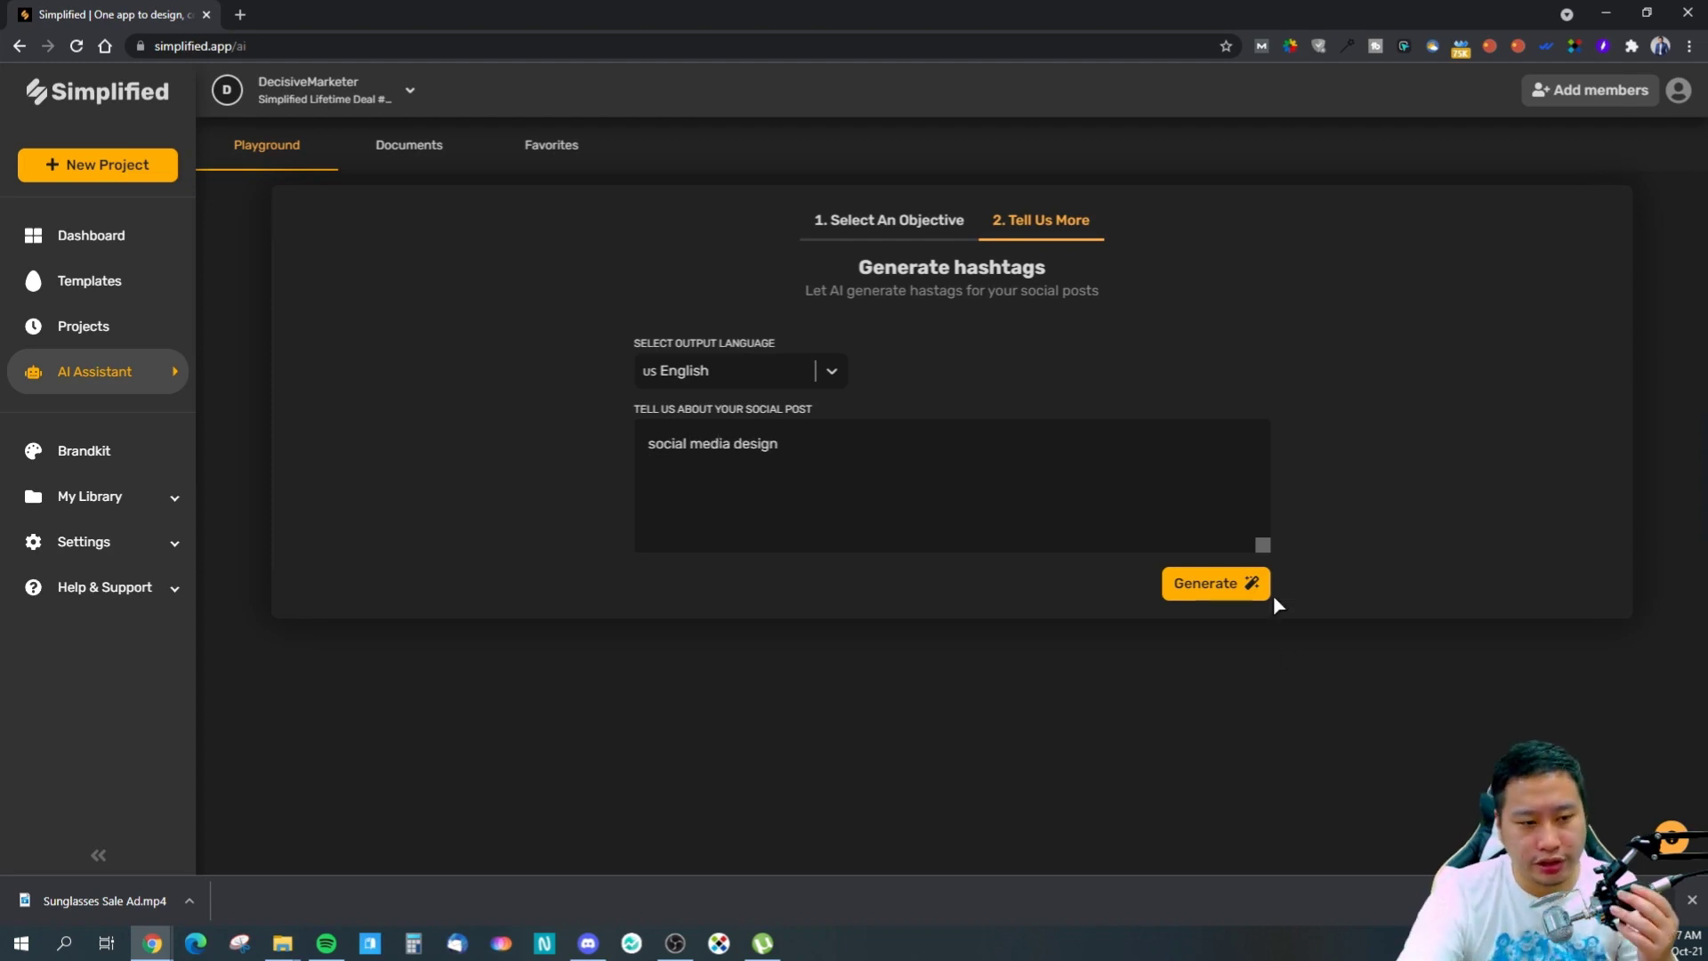
pyautogui.click(1250, 592)
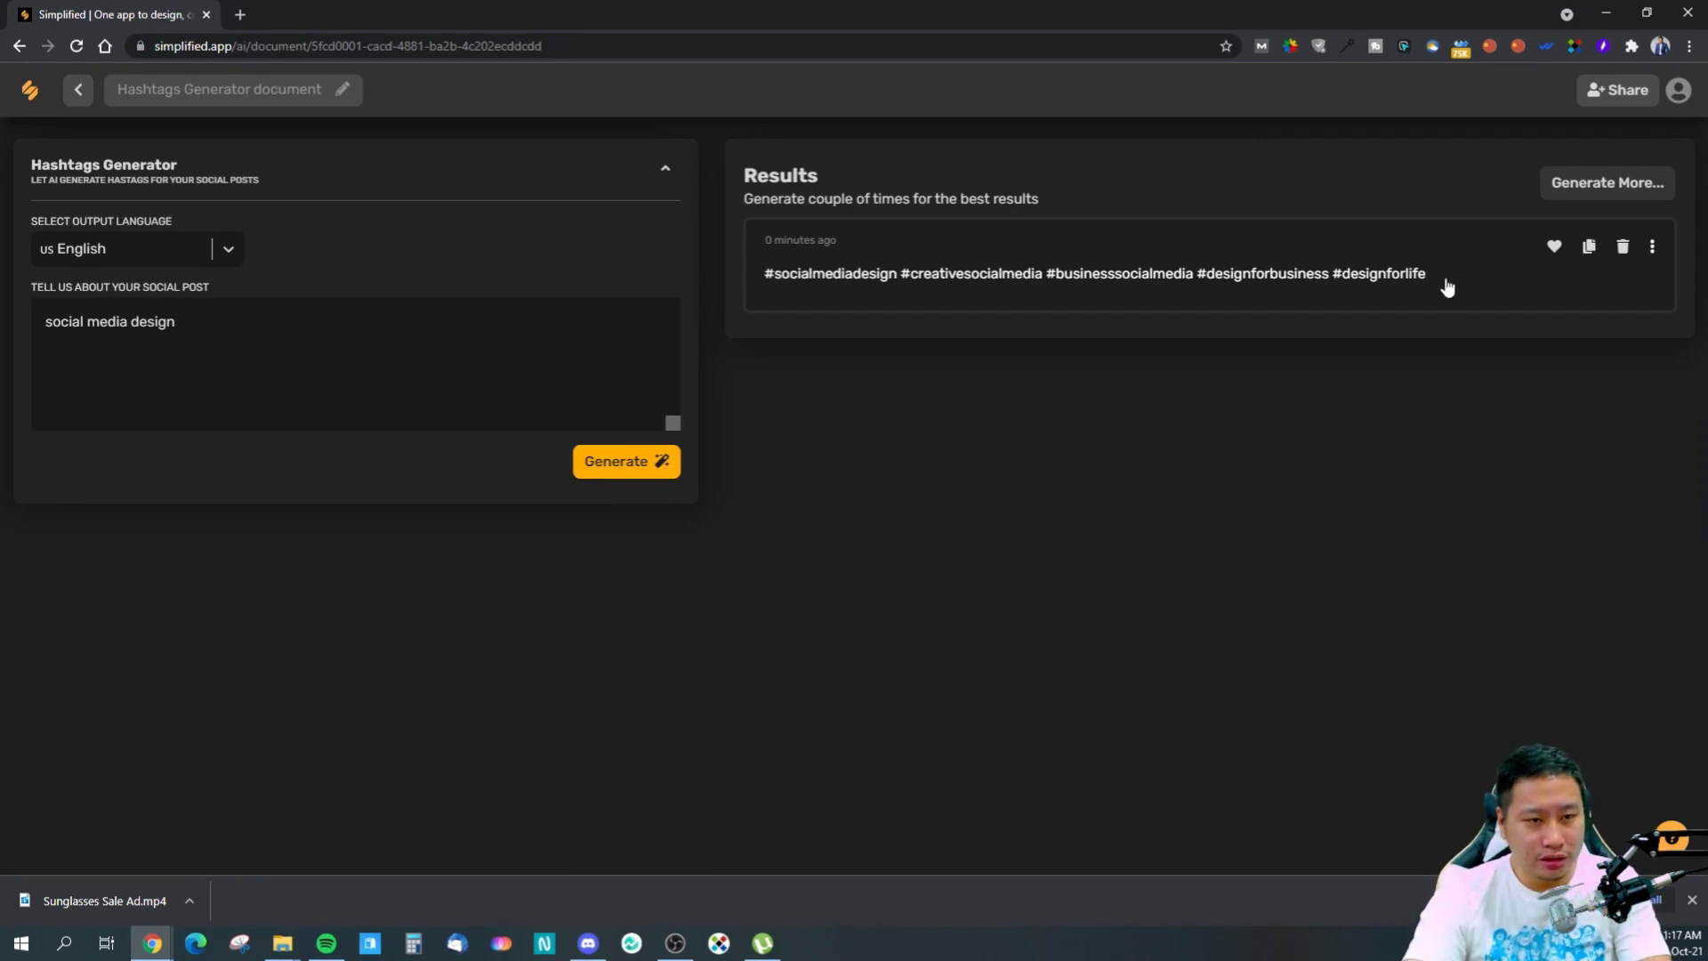
# - Copy #designforlife from the generated hashtags and open Instagram's designforlife page in a new browser tab
pyautogui.click(1353, 275)
pyautogui.moveTo(1483, 291); pyautogui.dragTo(1386, 291)
pyautogui.hotkey('ctrl', 'c')
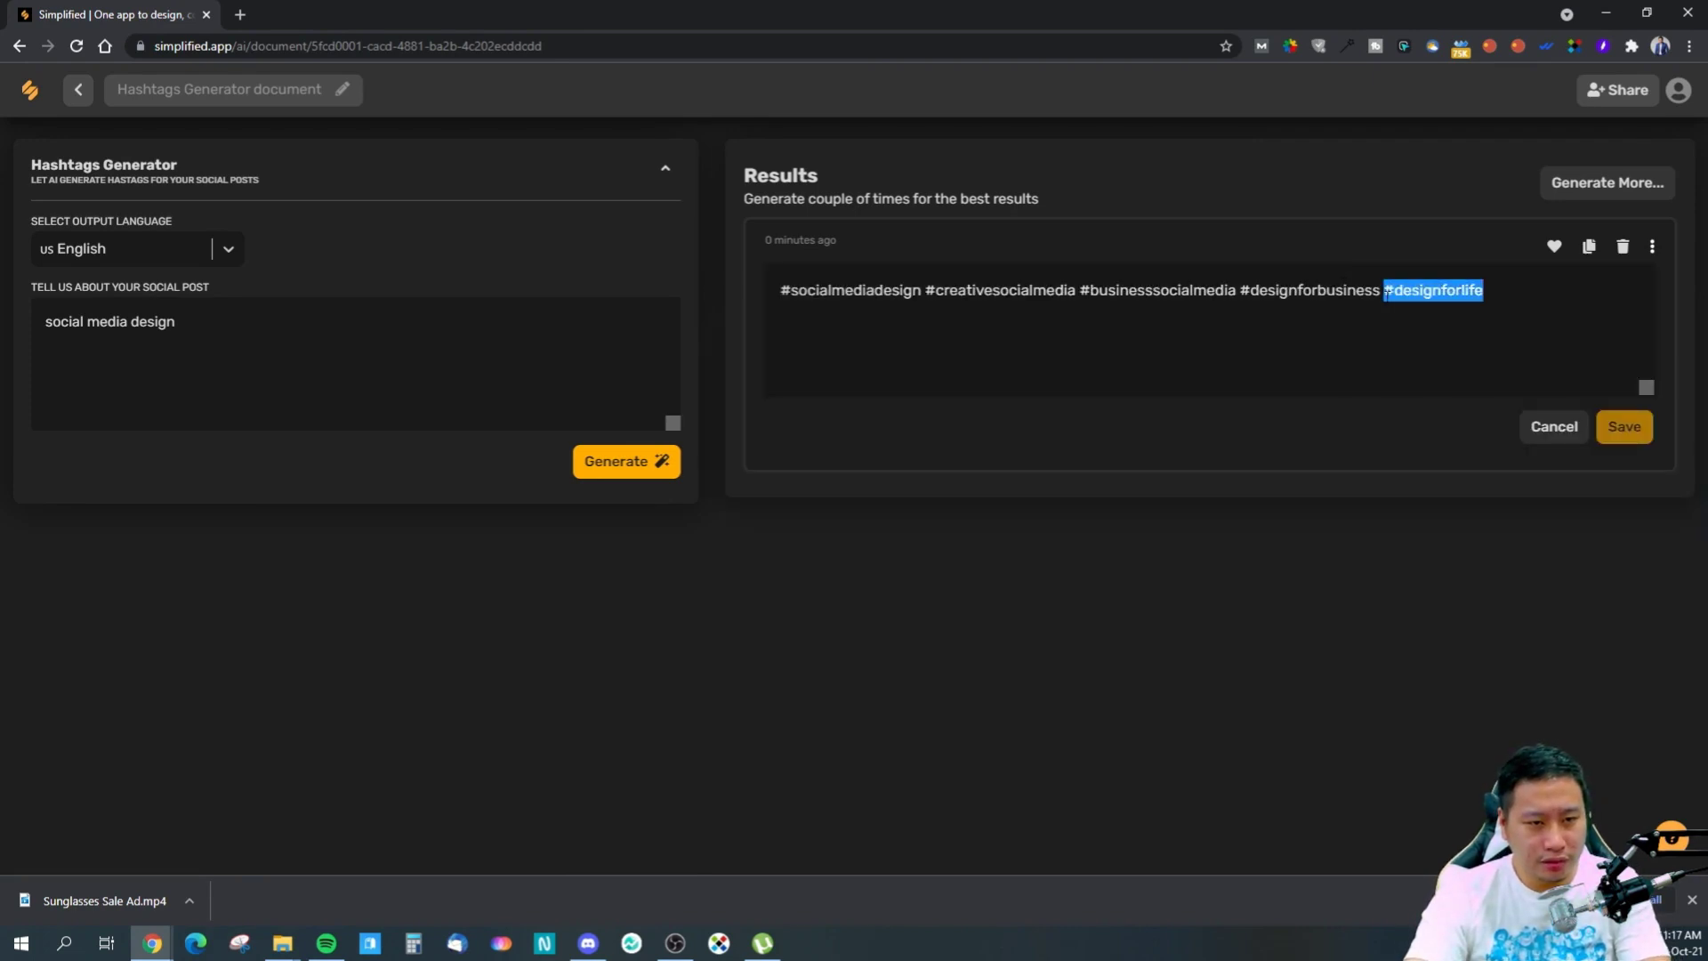
pyautogui.click(249, 11)
pyautogui.click(286, 46)
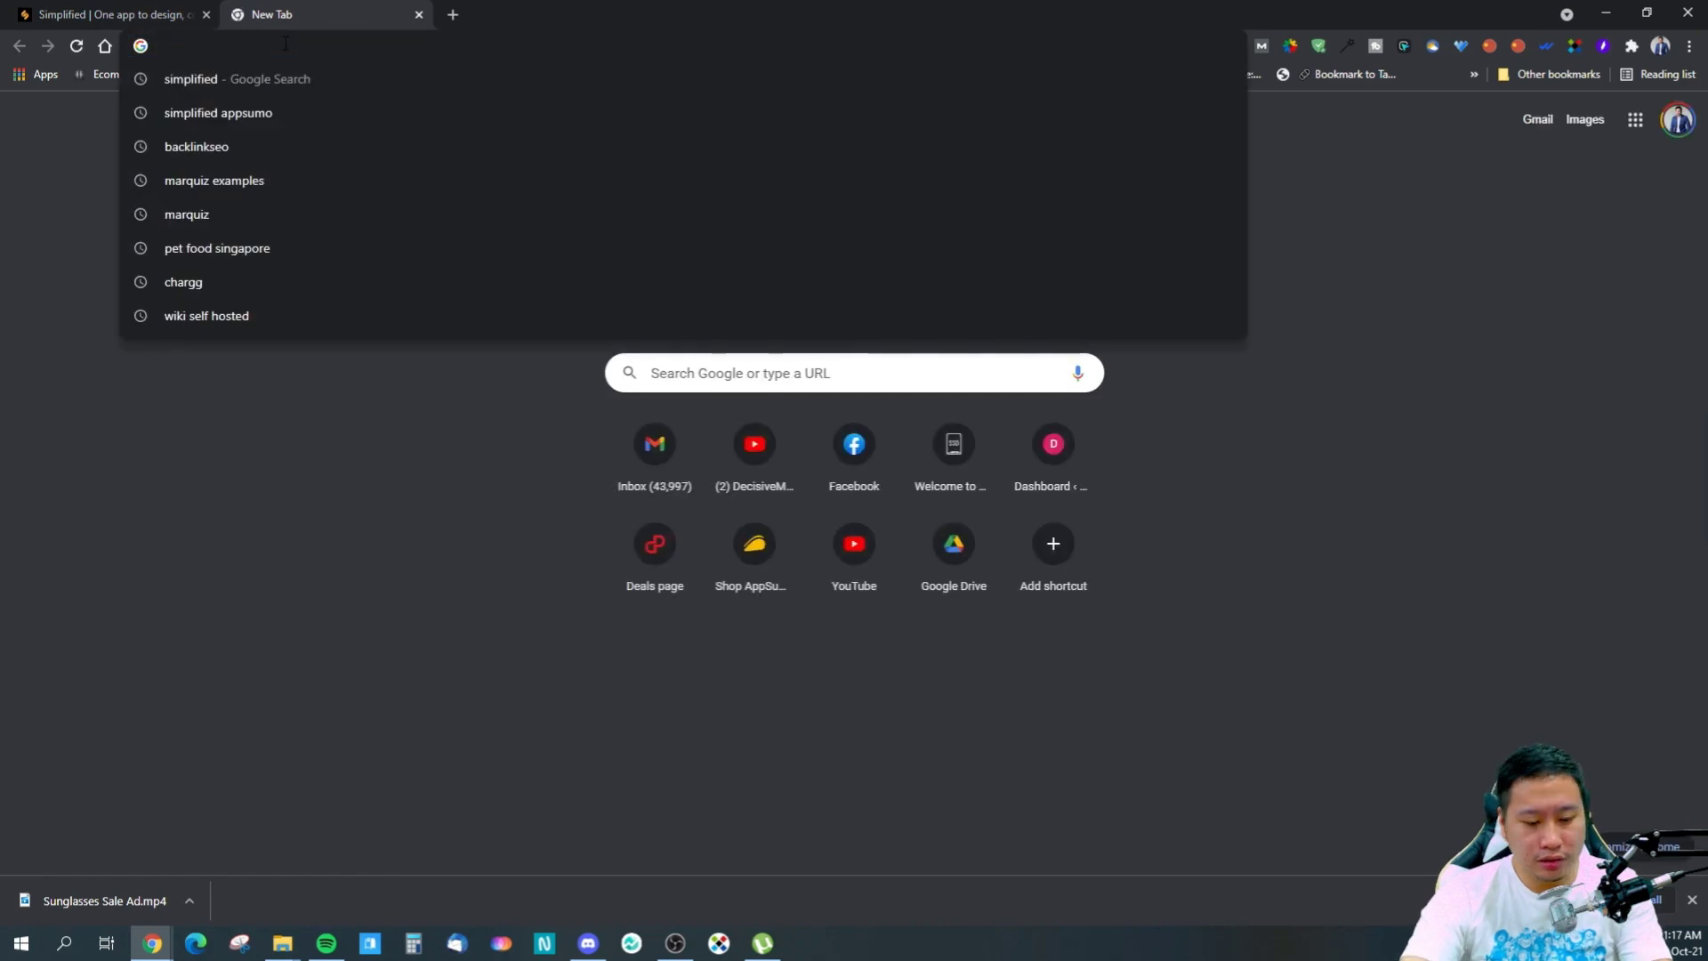
pyautogui.write('instagram')
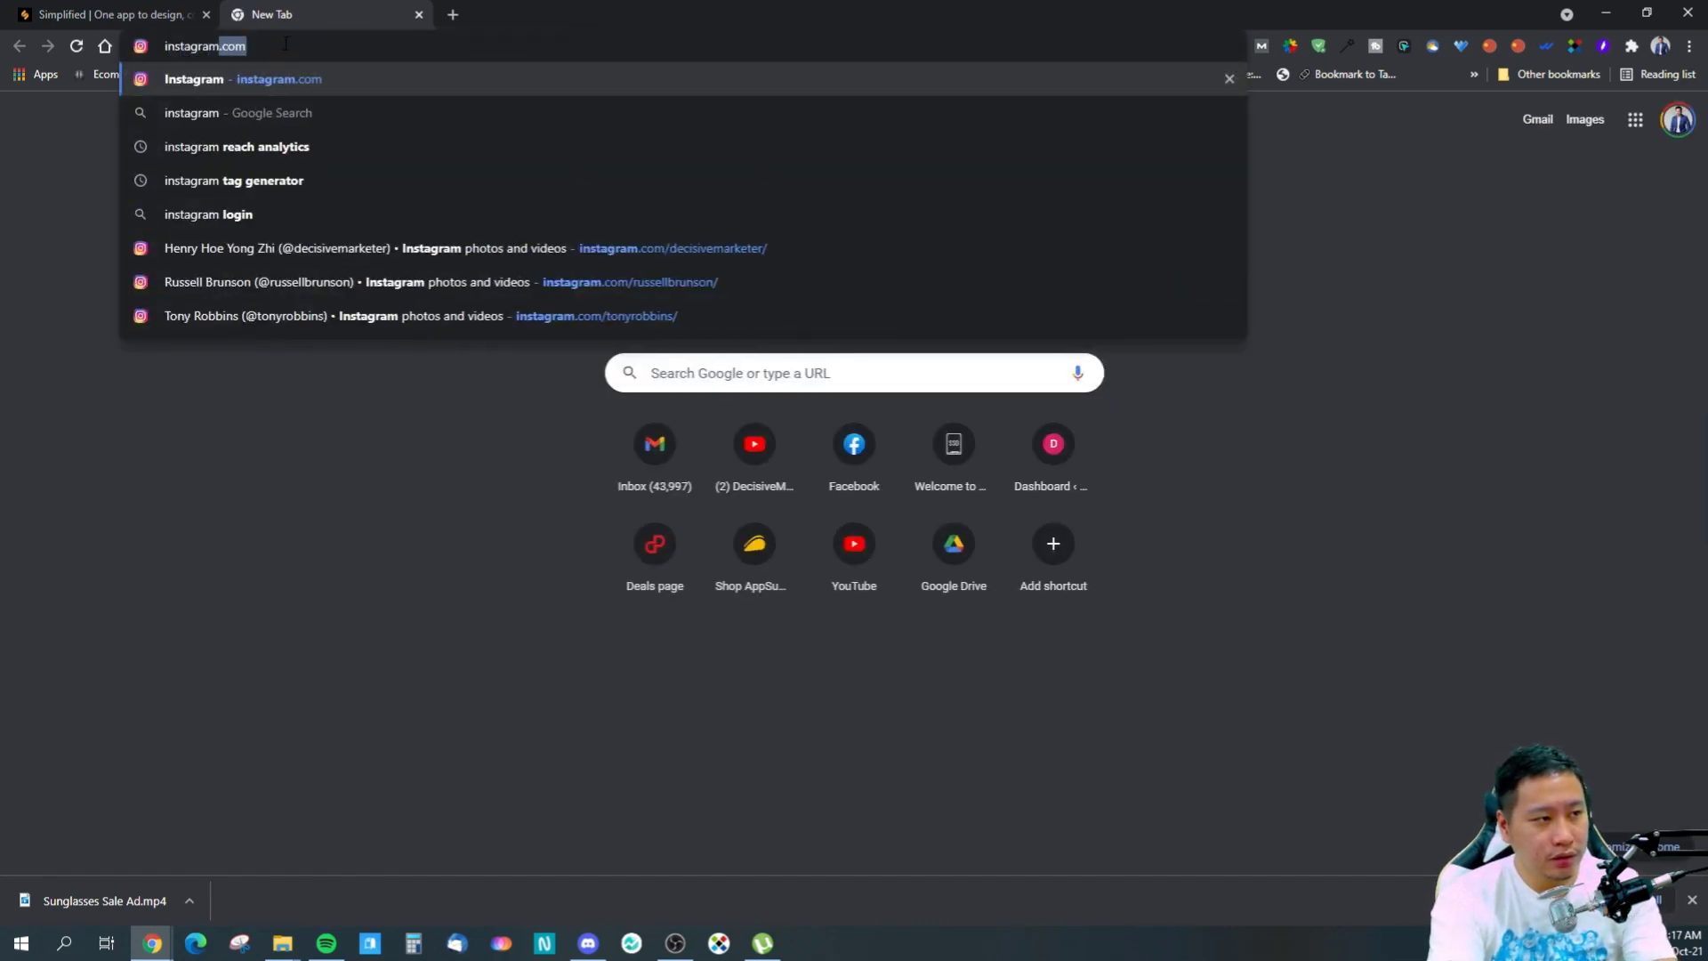
pyautogui.hotkey('ctrl', 'v')
pyautogui.press('Return')
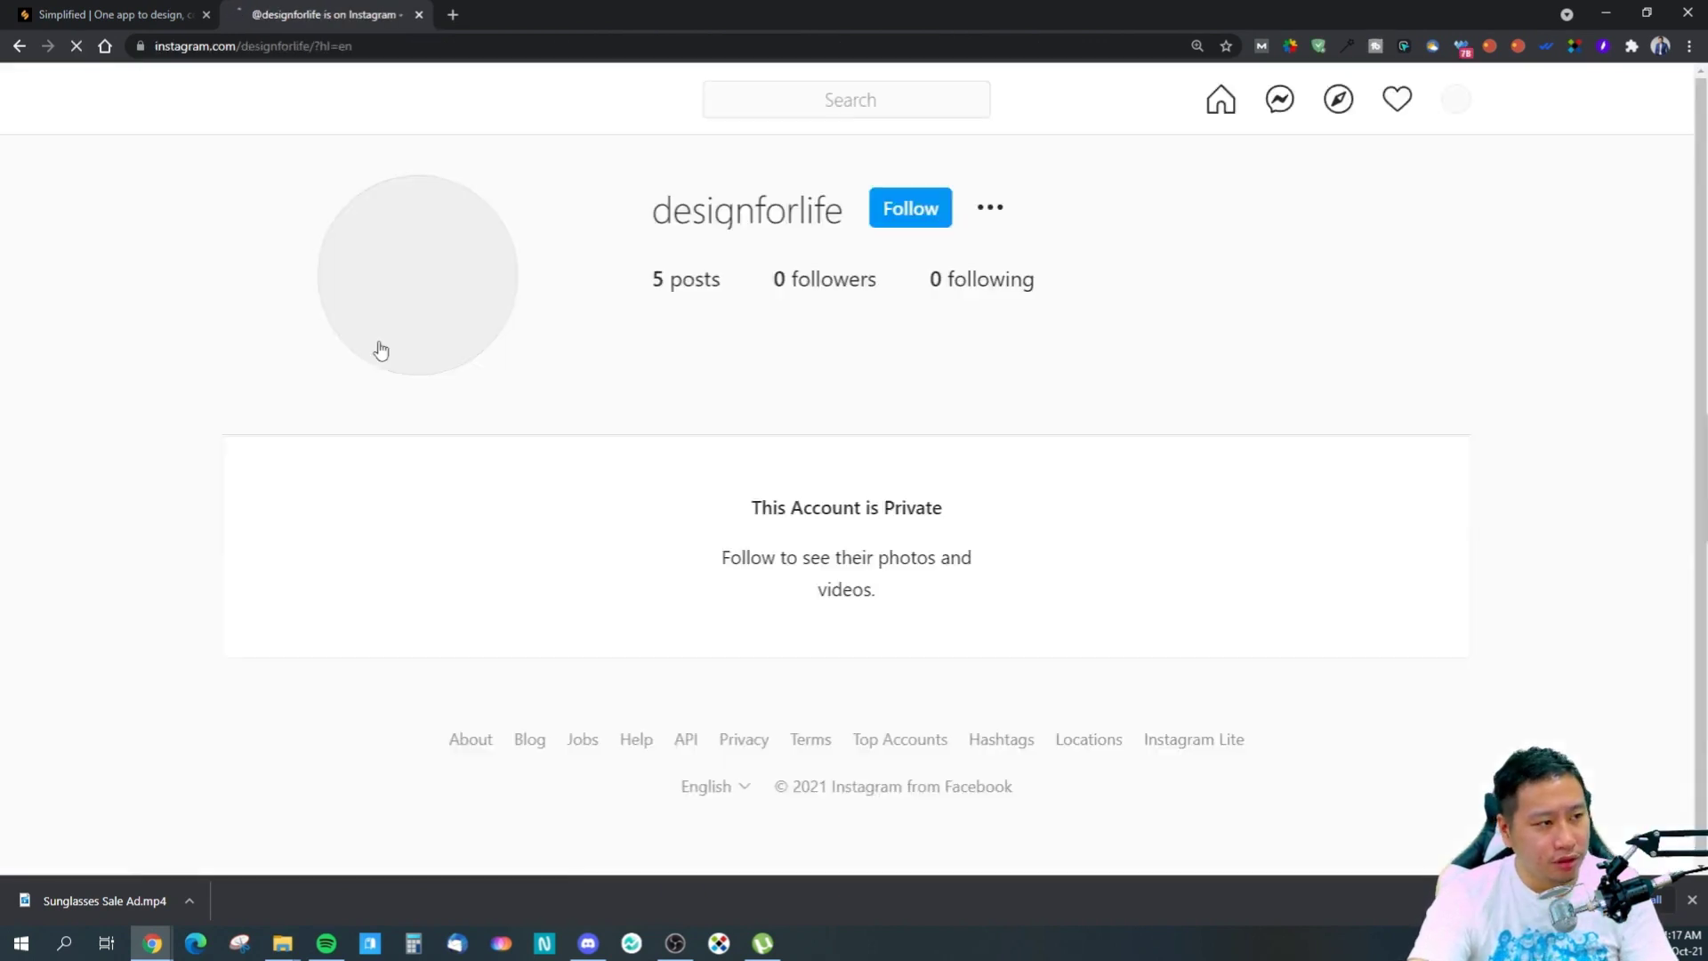
pyautogui.scroll(-1, 589, 400)
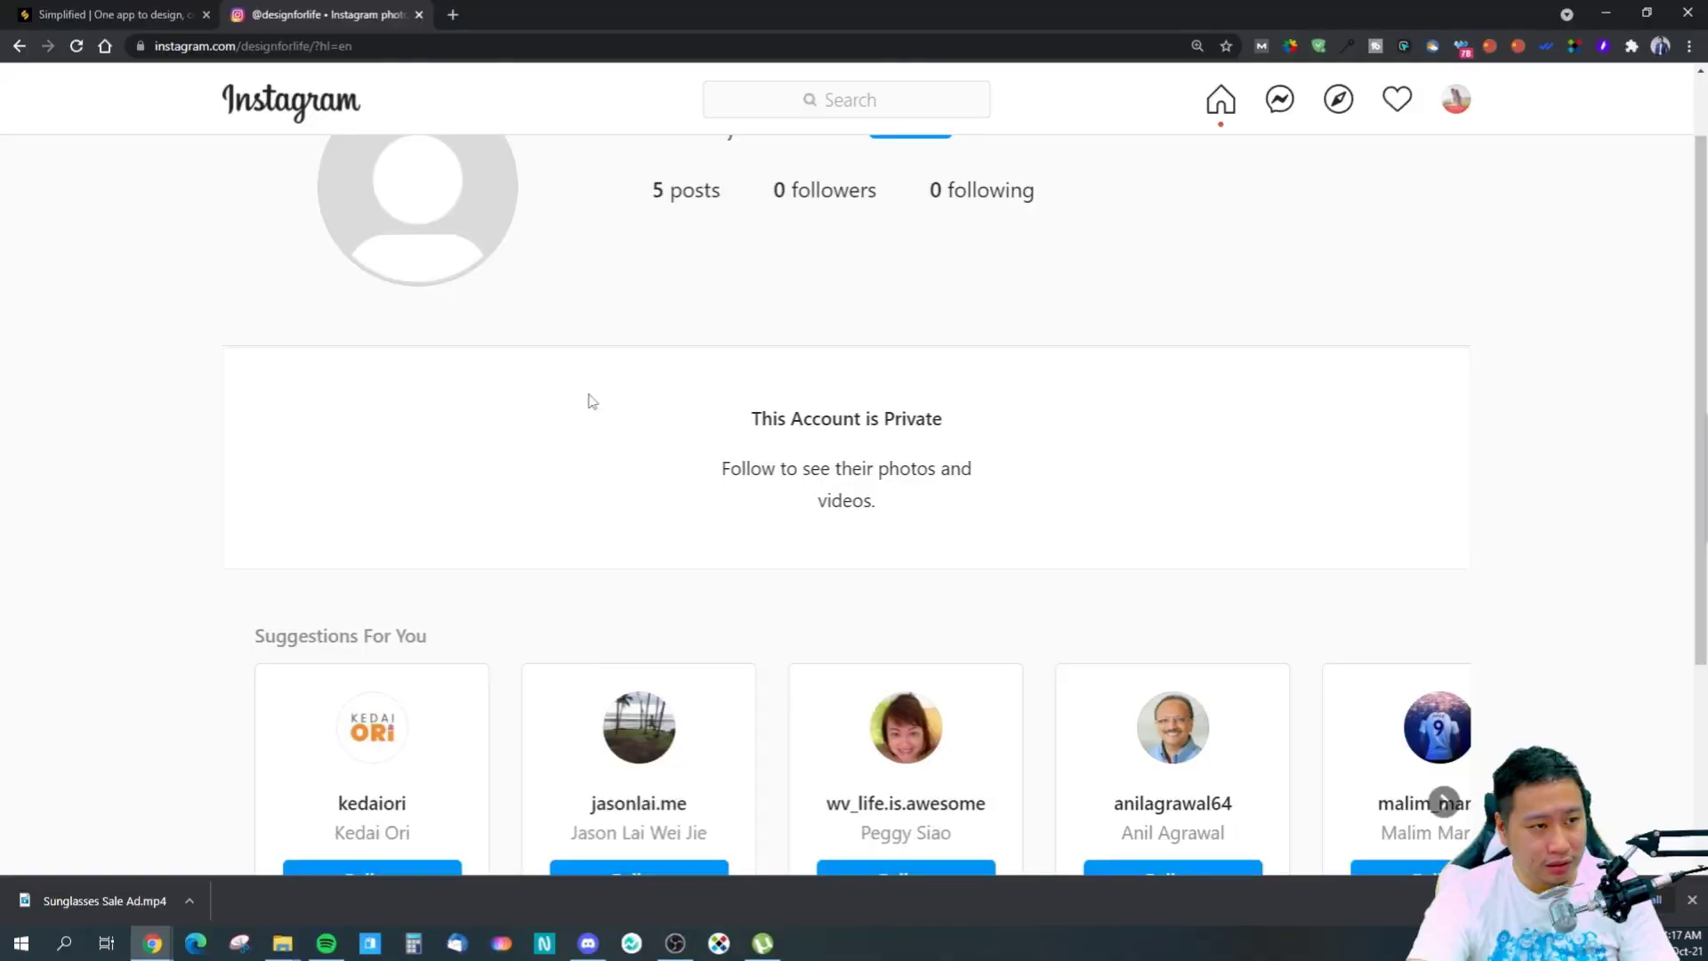
pyautogui.scroll(1, 589, 401)
# - Search Instagram for "#designforlife" and open that hashtag's page to check its posts
pyautogui.click(814, 90)
pyautogui.write('#')
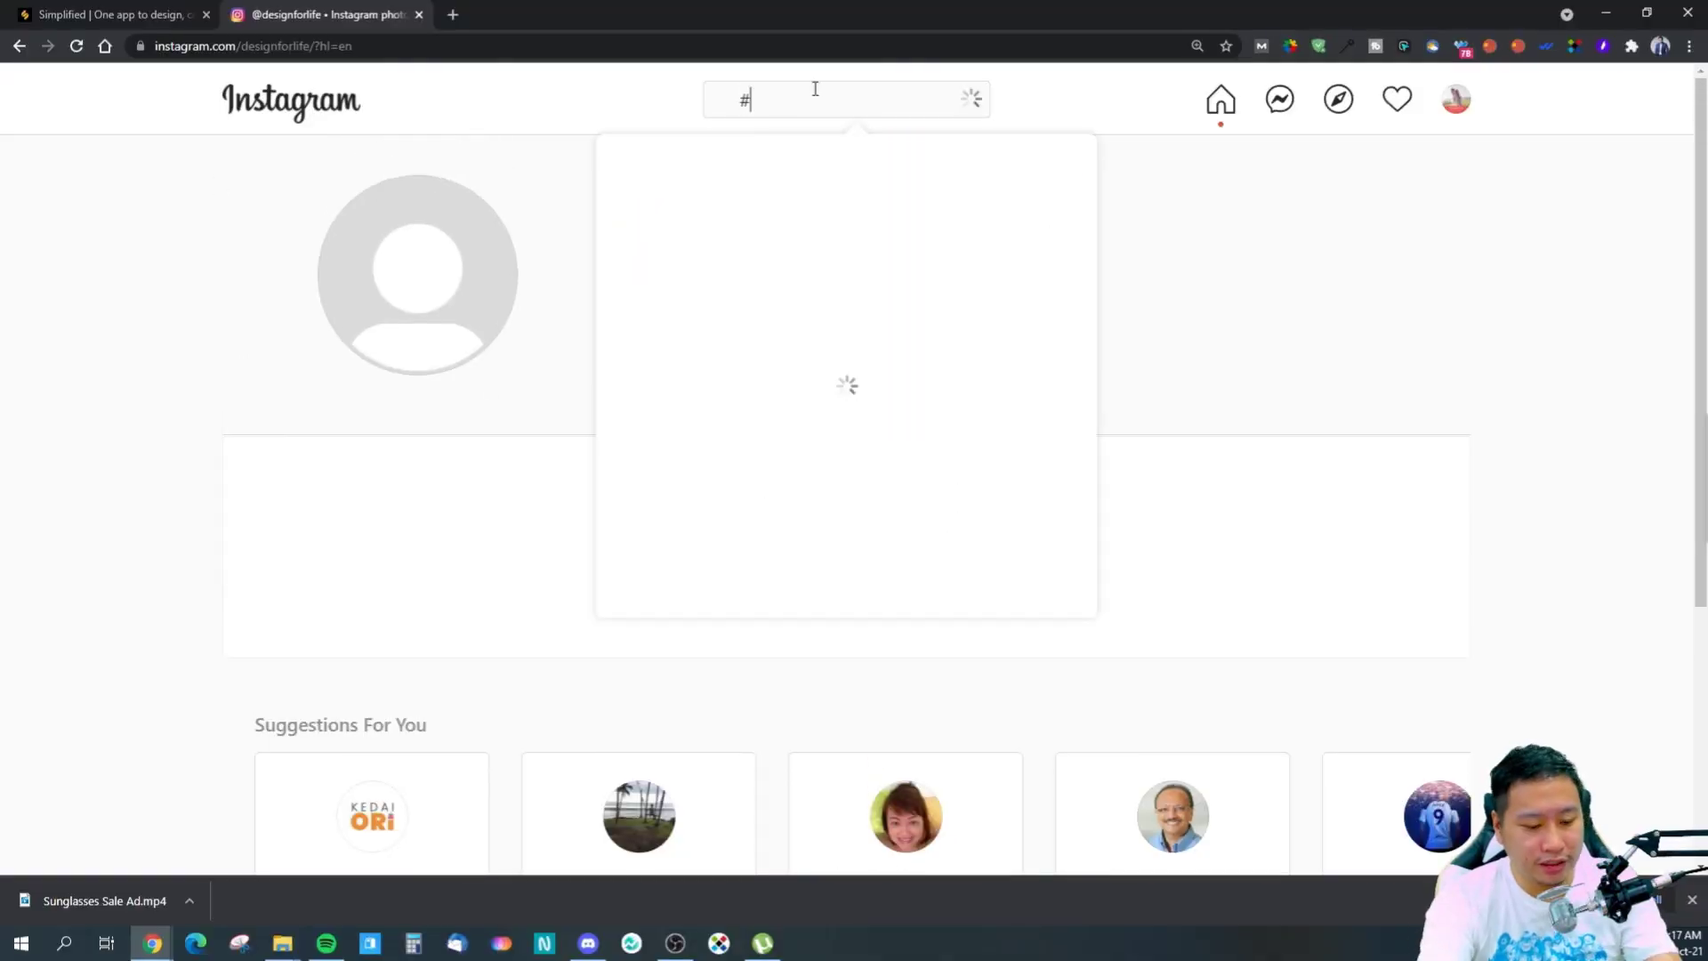
pyautogui.write('design fo')
pyautogui.press('BackSpace')
pyautogui.press('BackSpace')
pyautogui.press('BackSpace')
pyautogui.press('BackSpace')
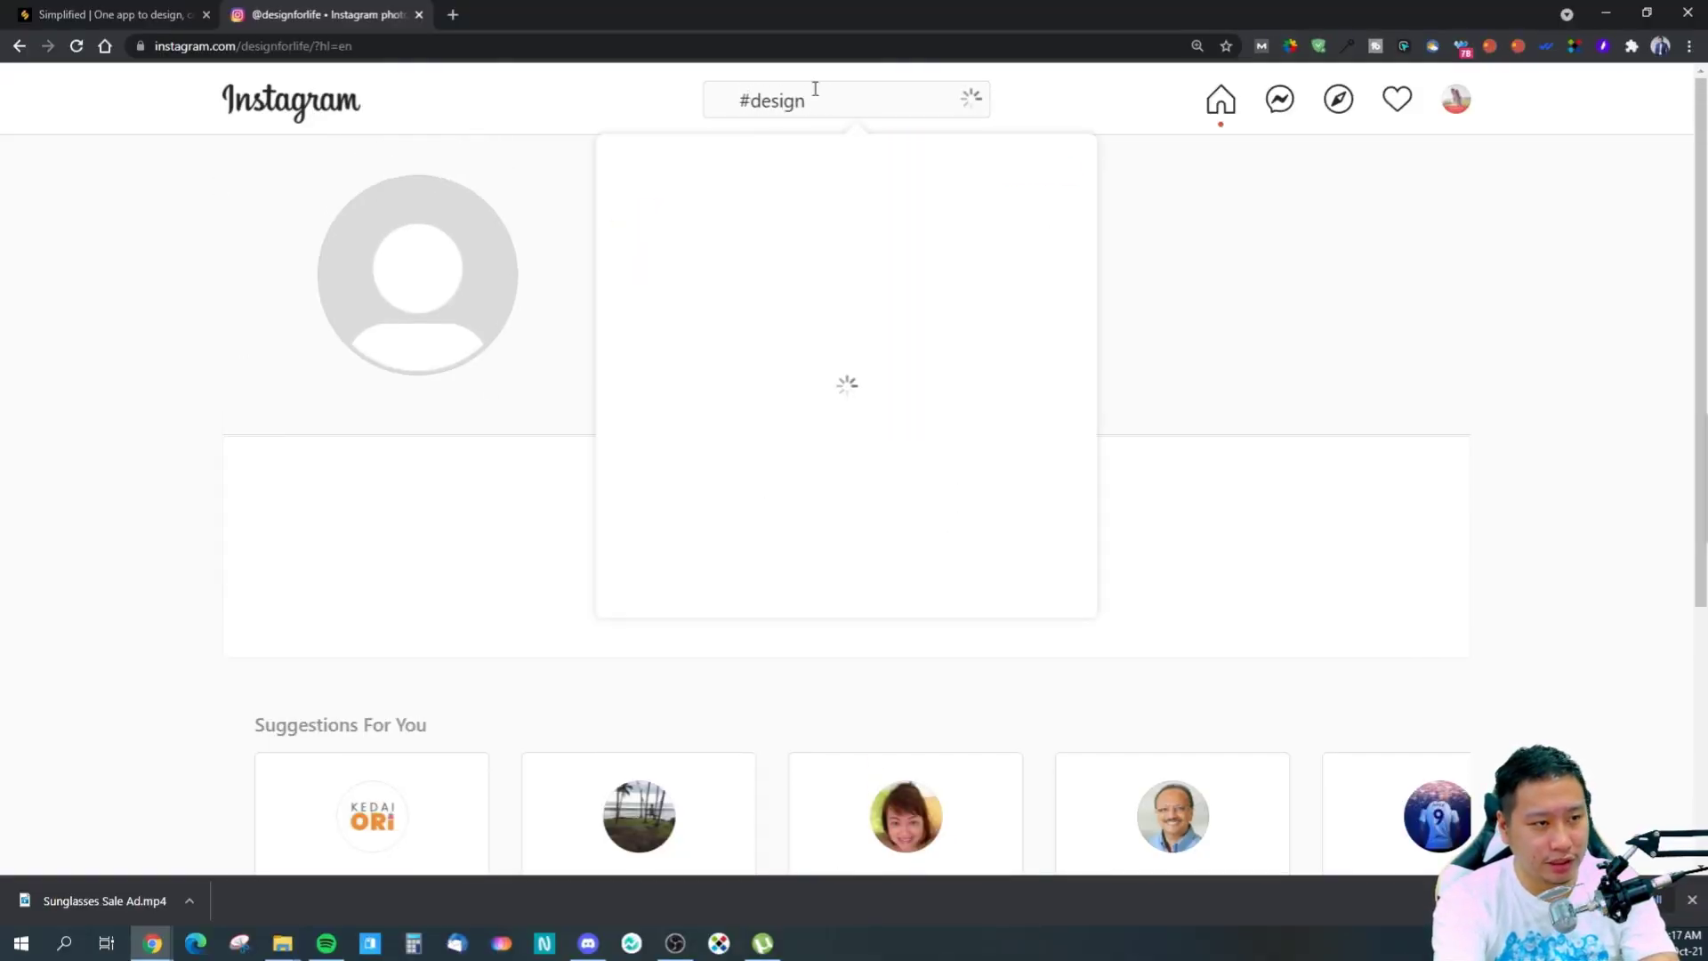
pyautogui.write('nforlife')
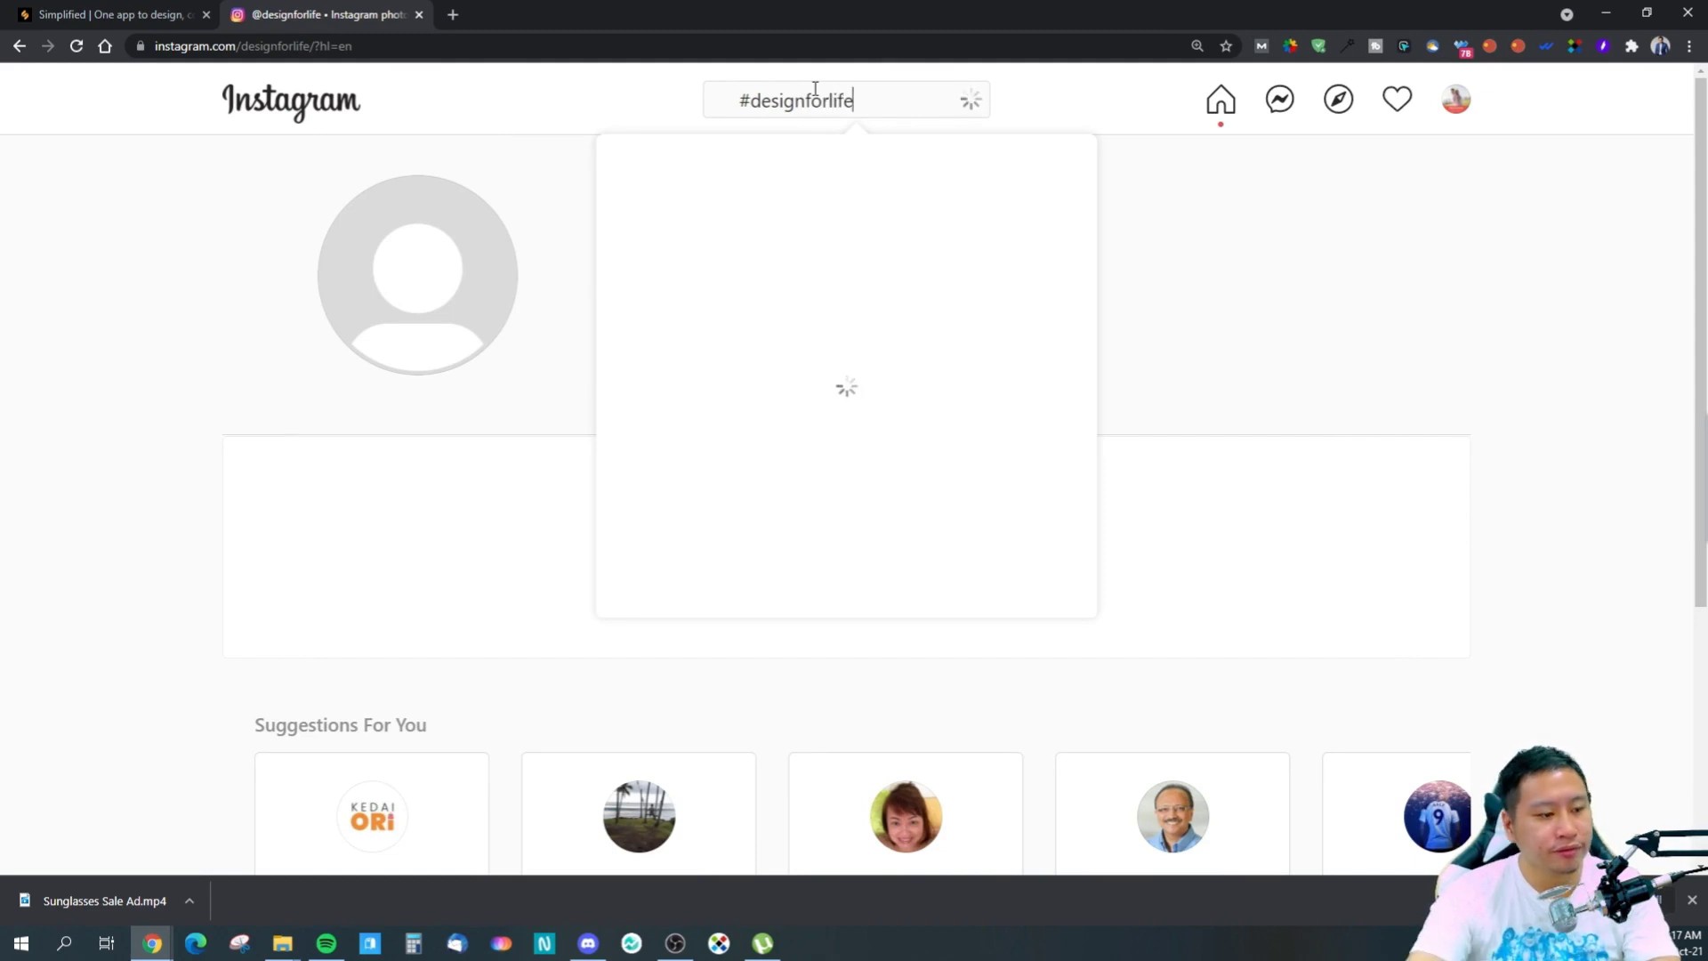
pyautogui.click(783, 190)
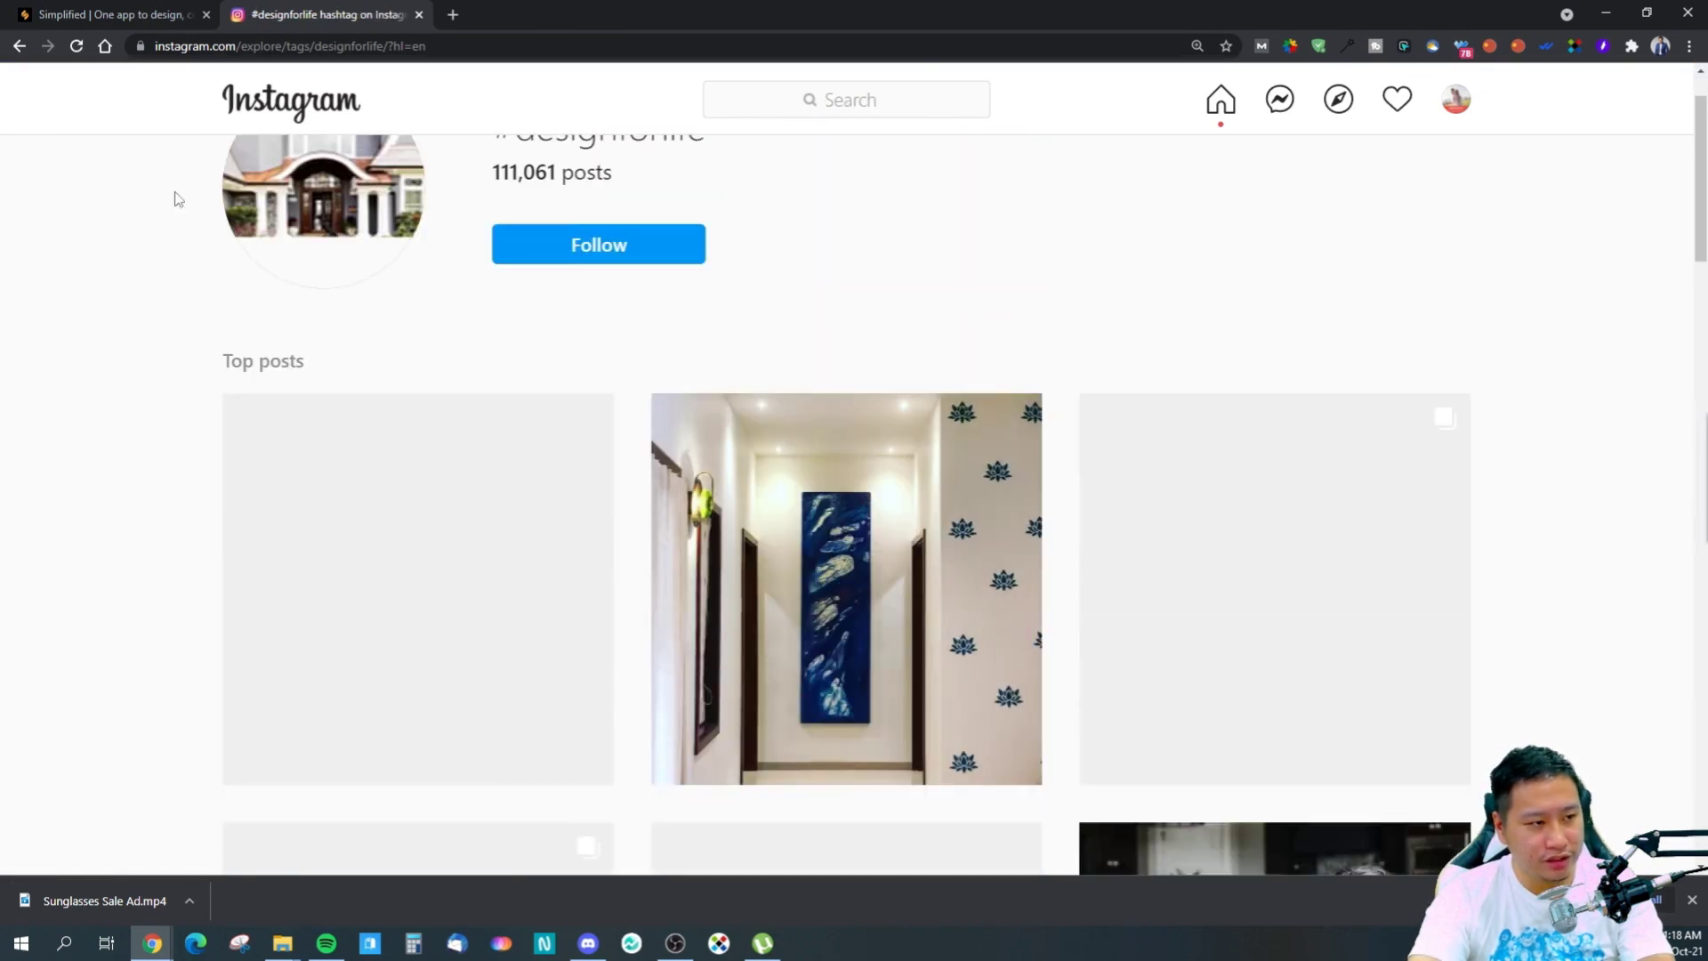
# - Copy #designforbusiness from the Simplified result, search for it on Instagram and look over its top posts
pyautogui.click(40, 9)
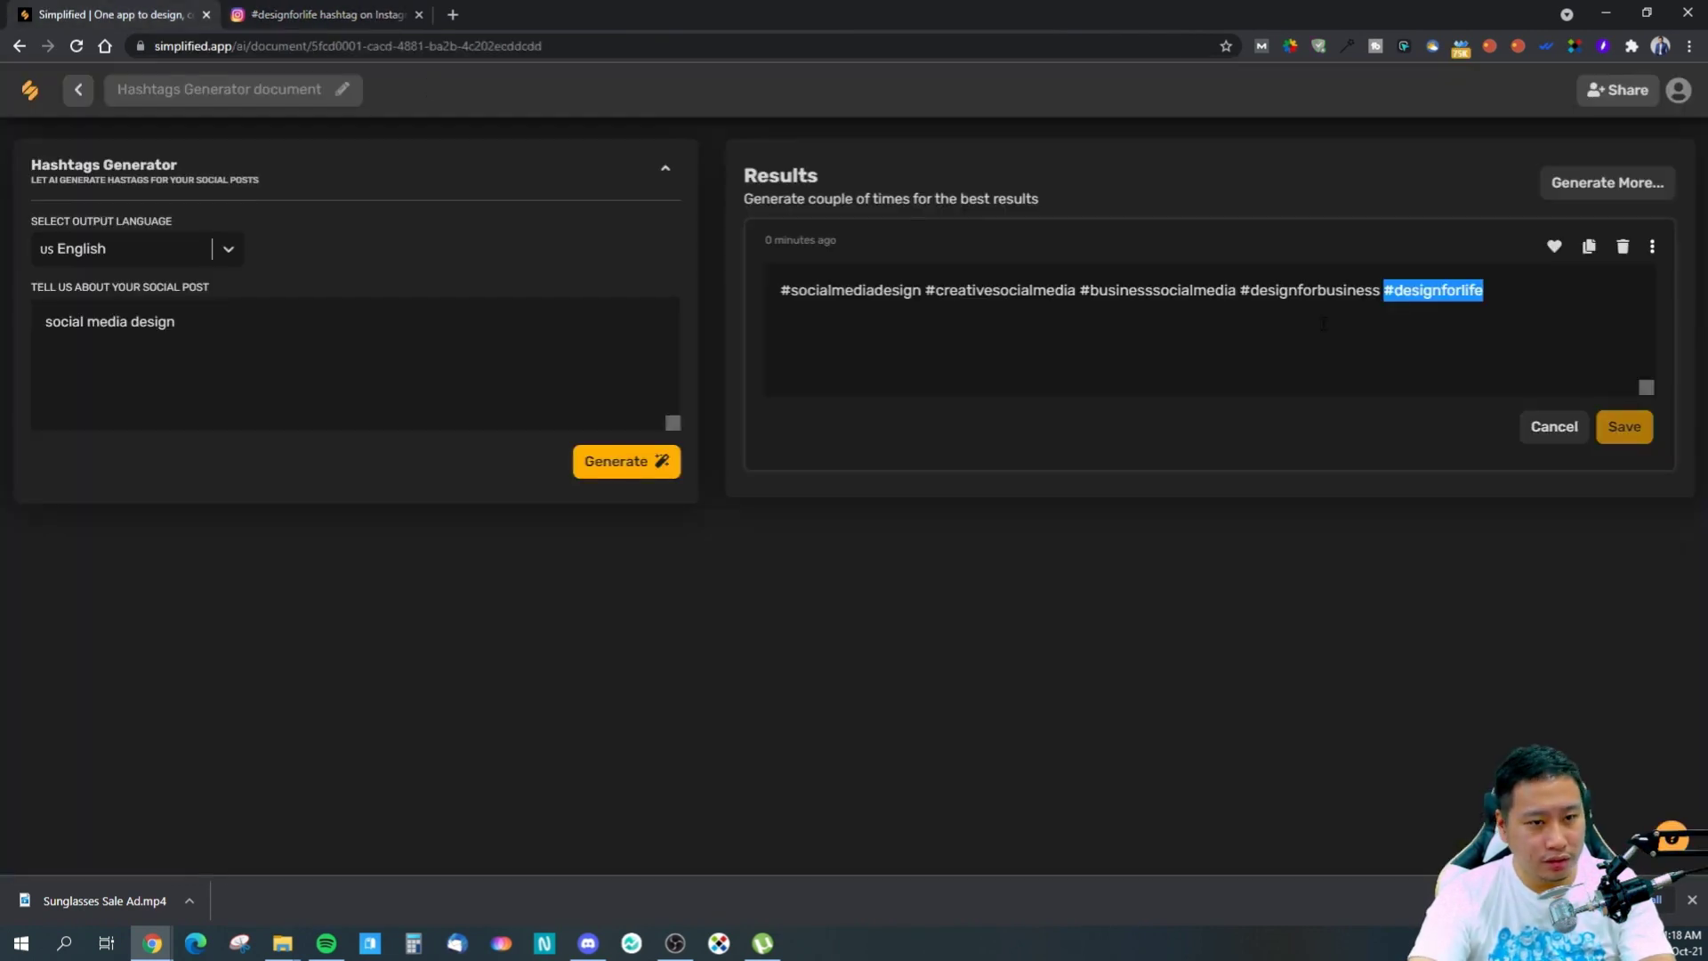
pyautogui.moveTo(1379, 293); pyautogui.dragTo(1245, 294)
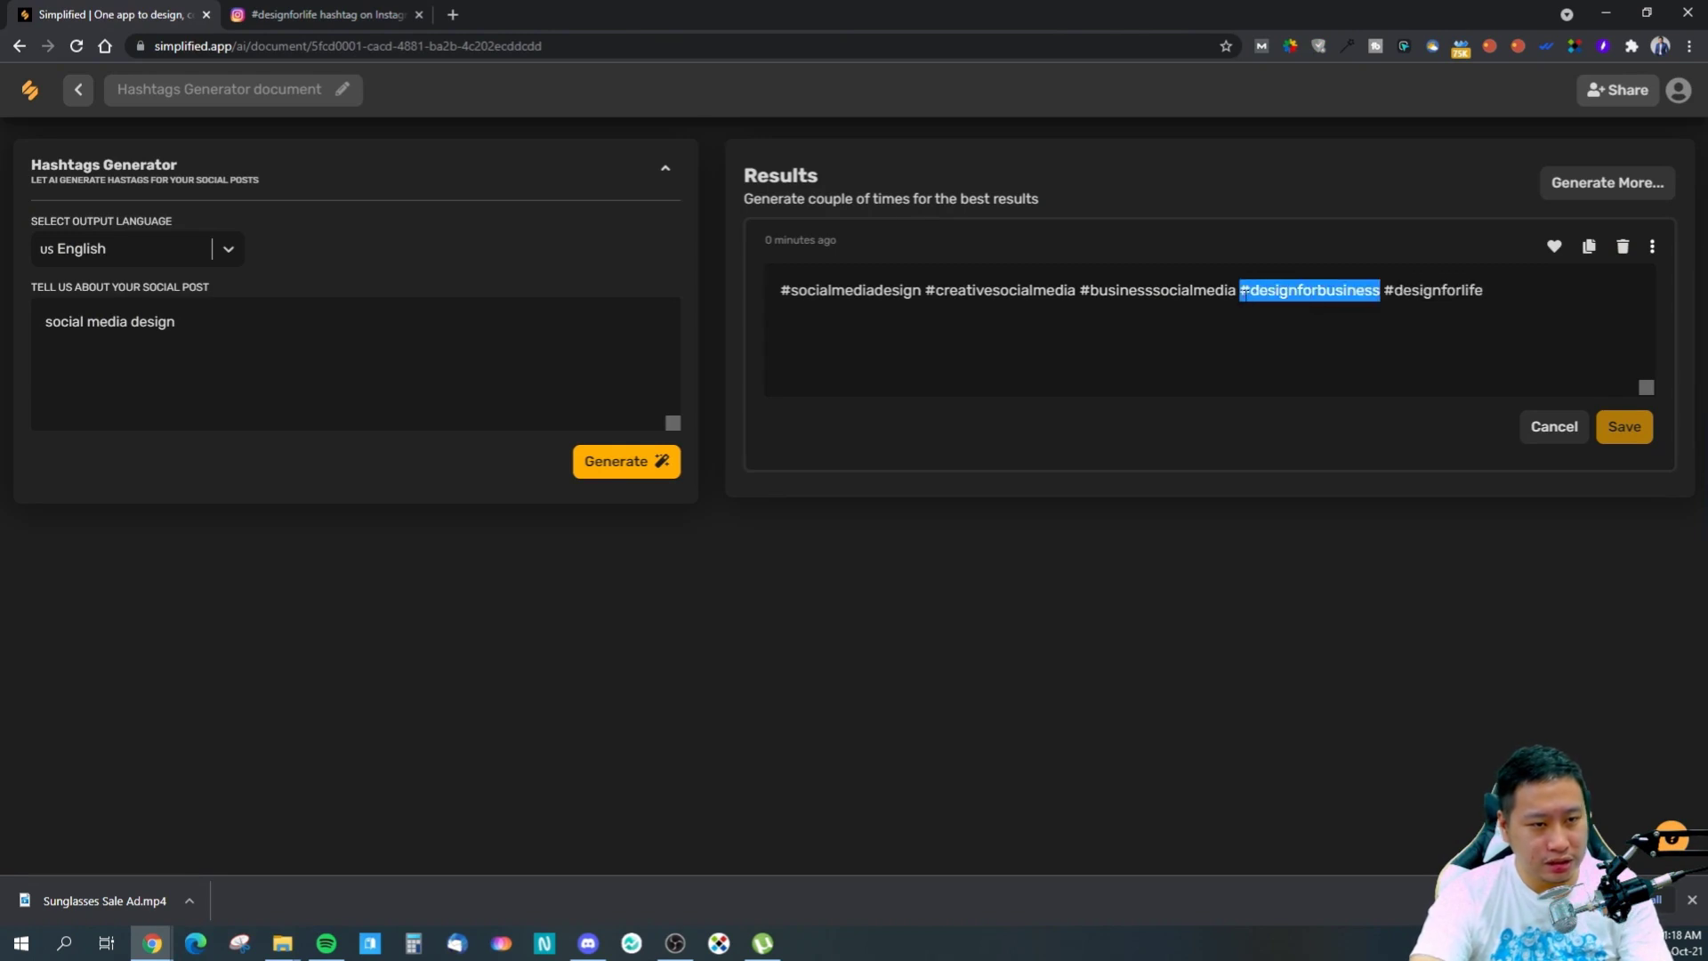
pyautogui.hotkey('ctrl', 'c')
pyautogui.click(302, 14)
pyautogui.click(852, 111)
pyautogui.hotkey('ctrl', 'v')
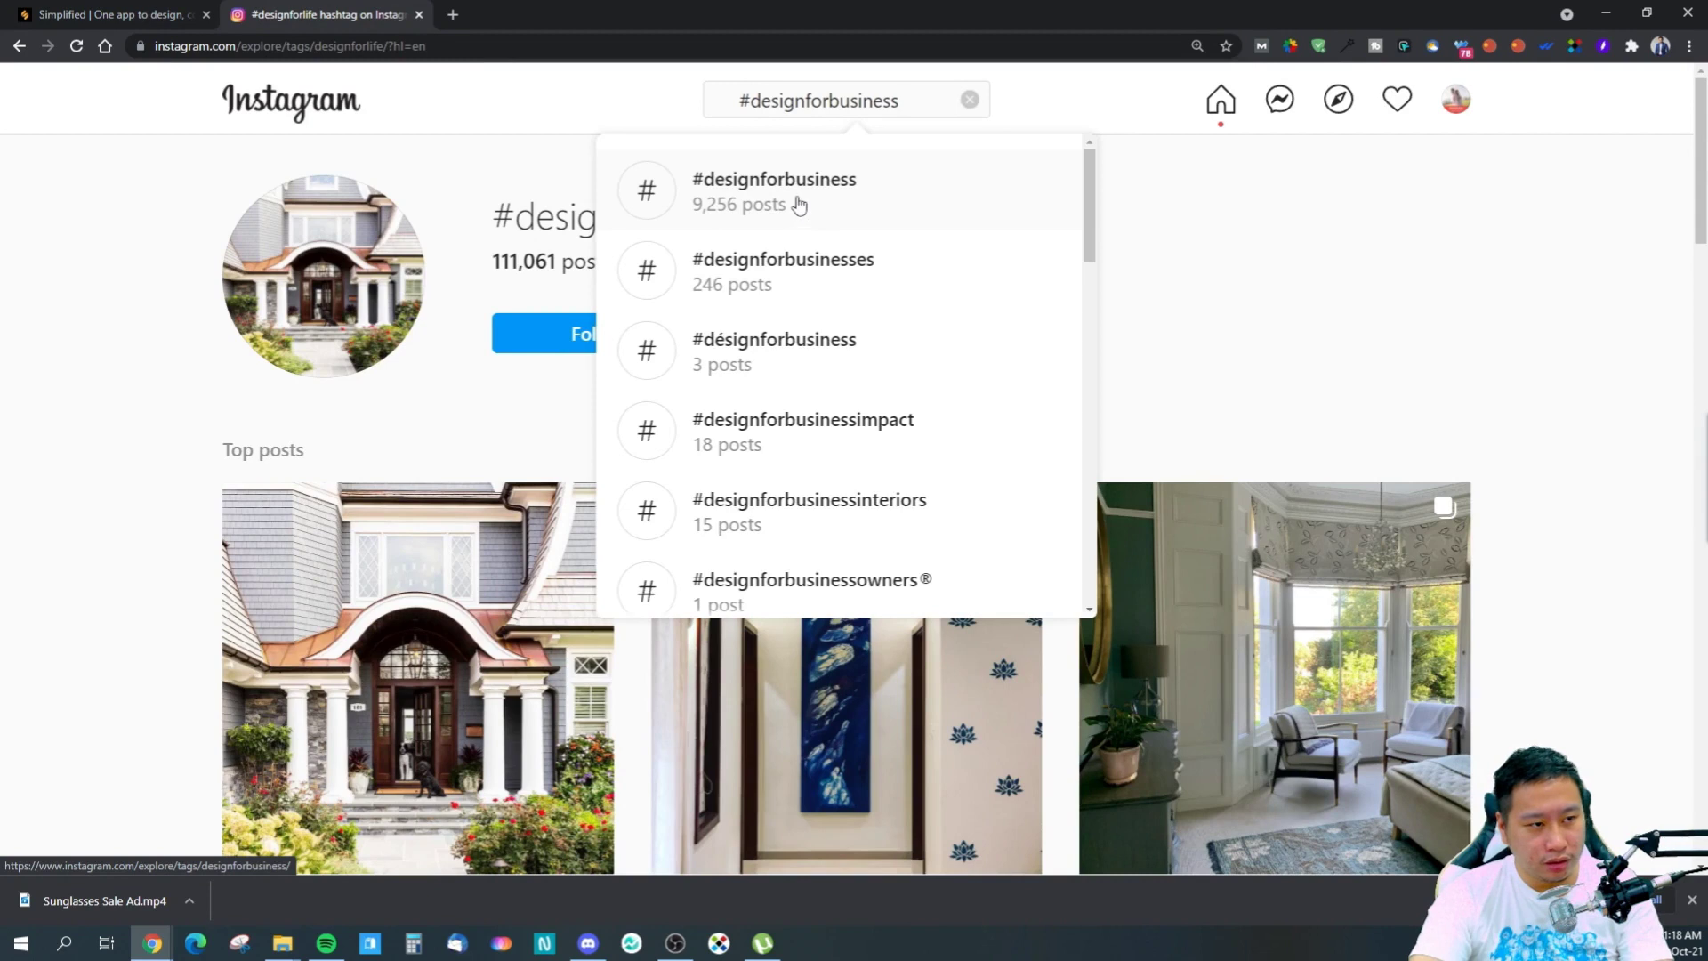
pyautogui.click(800, 204)
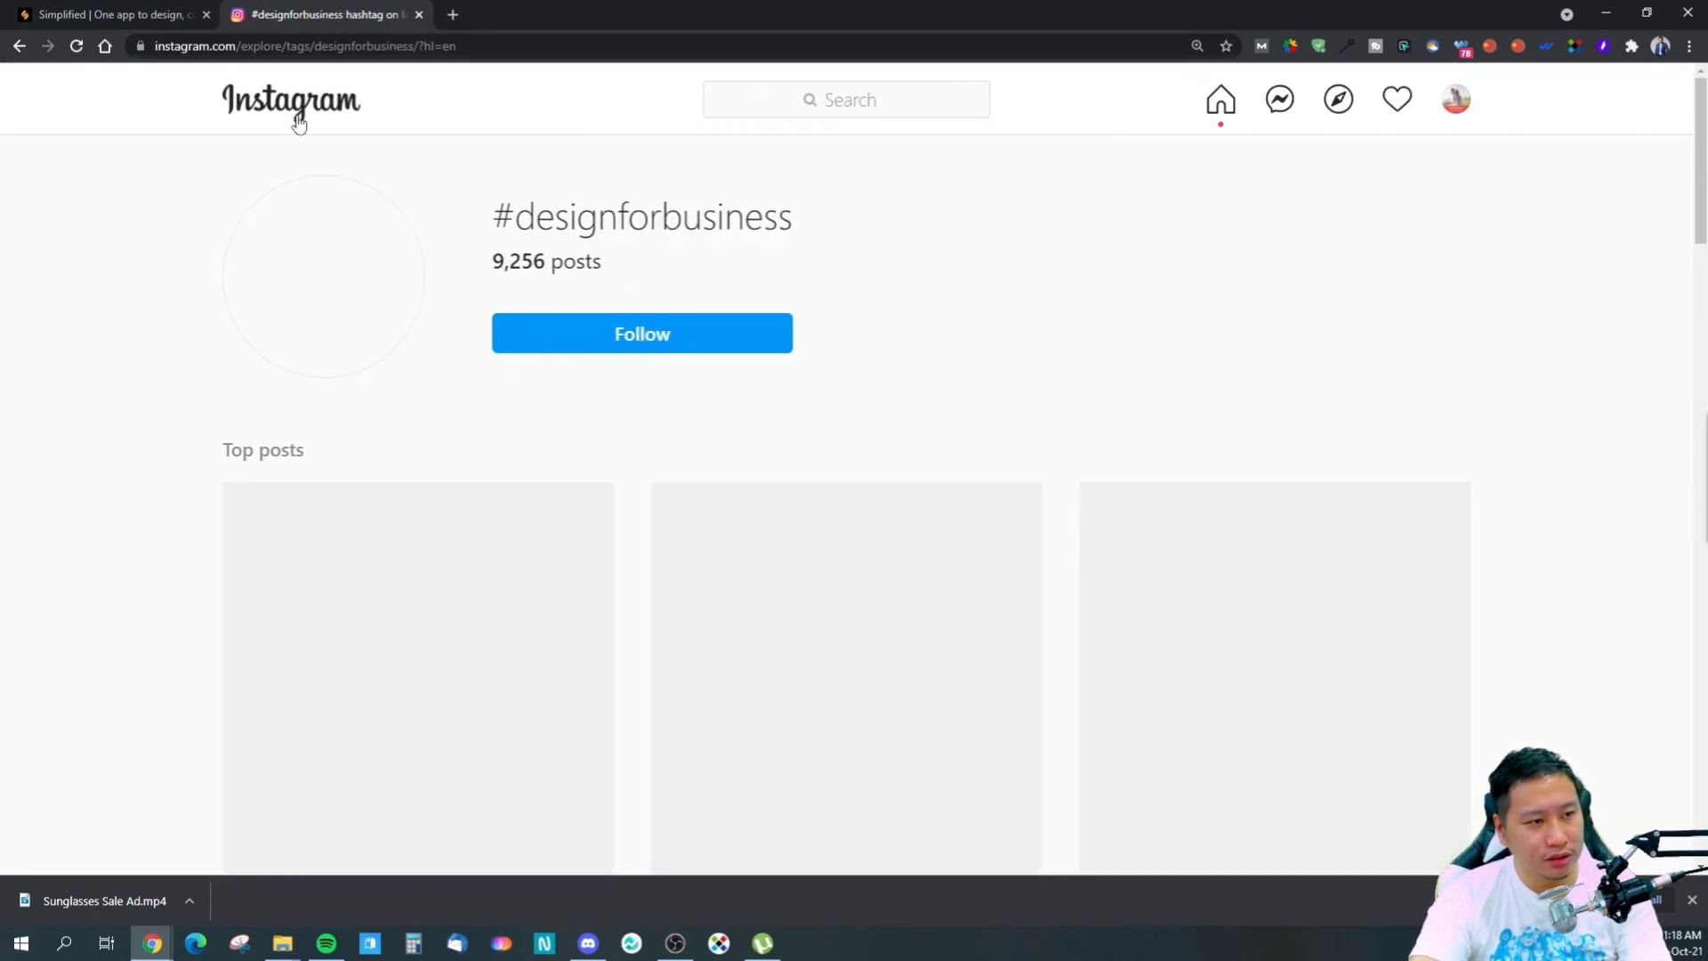
pyautogui.scroll(-3, 427, 285)
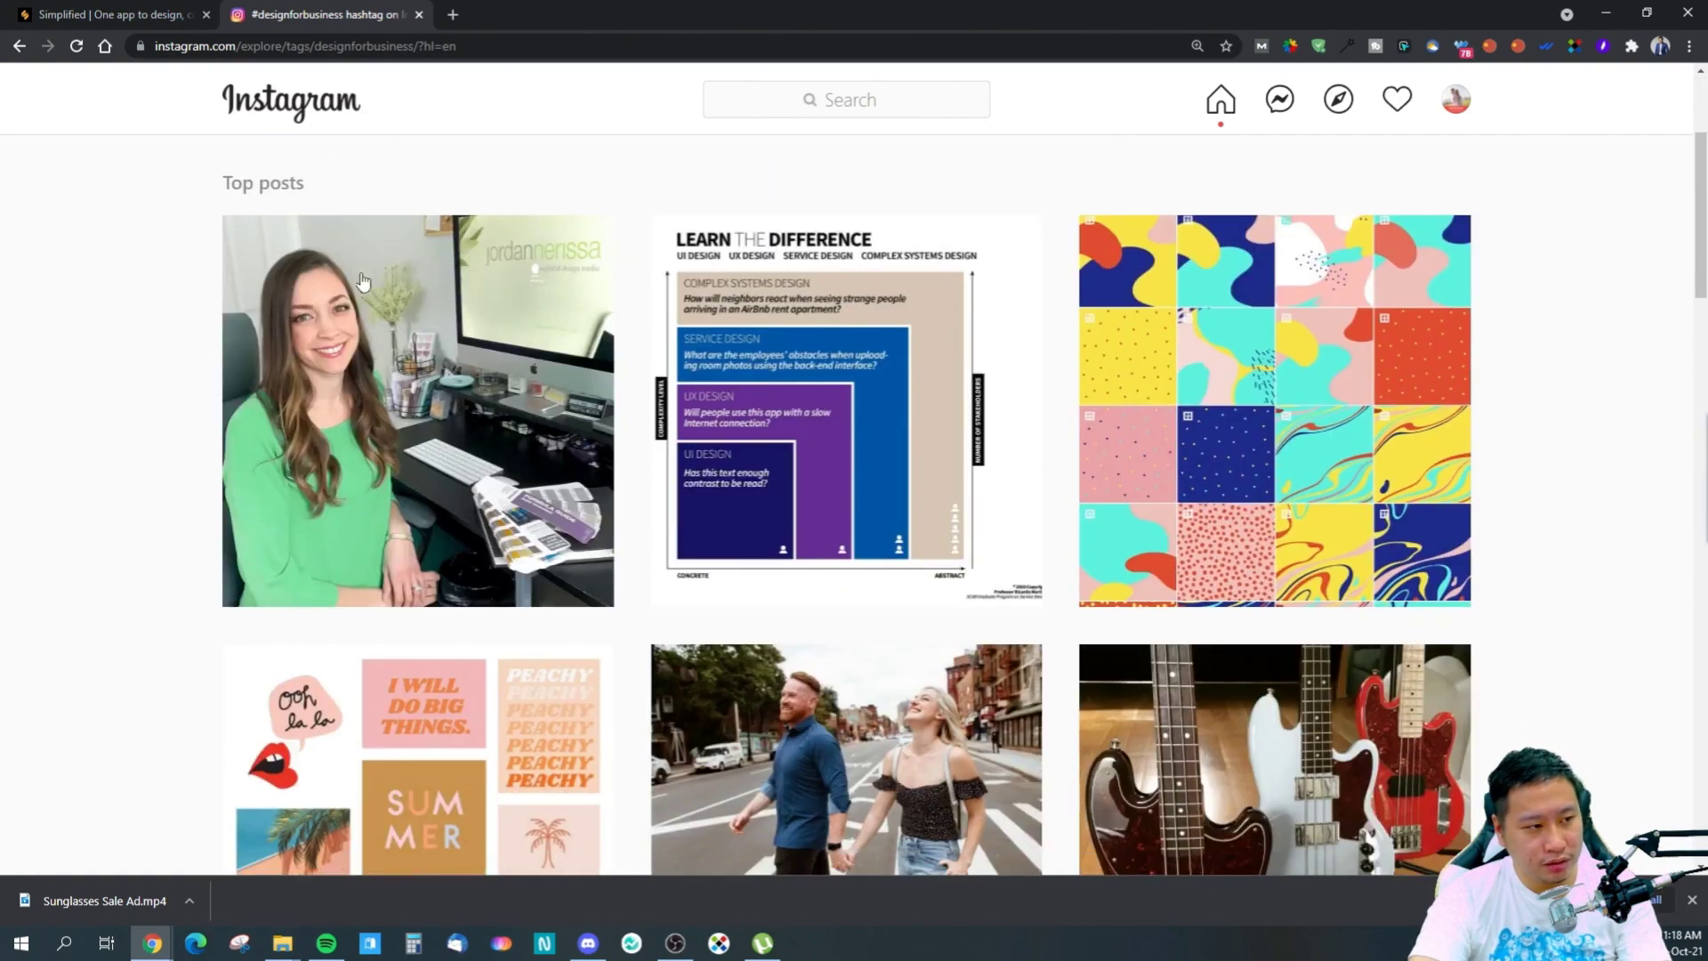
pyautogui.scroll(3, 461, 424)
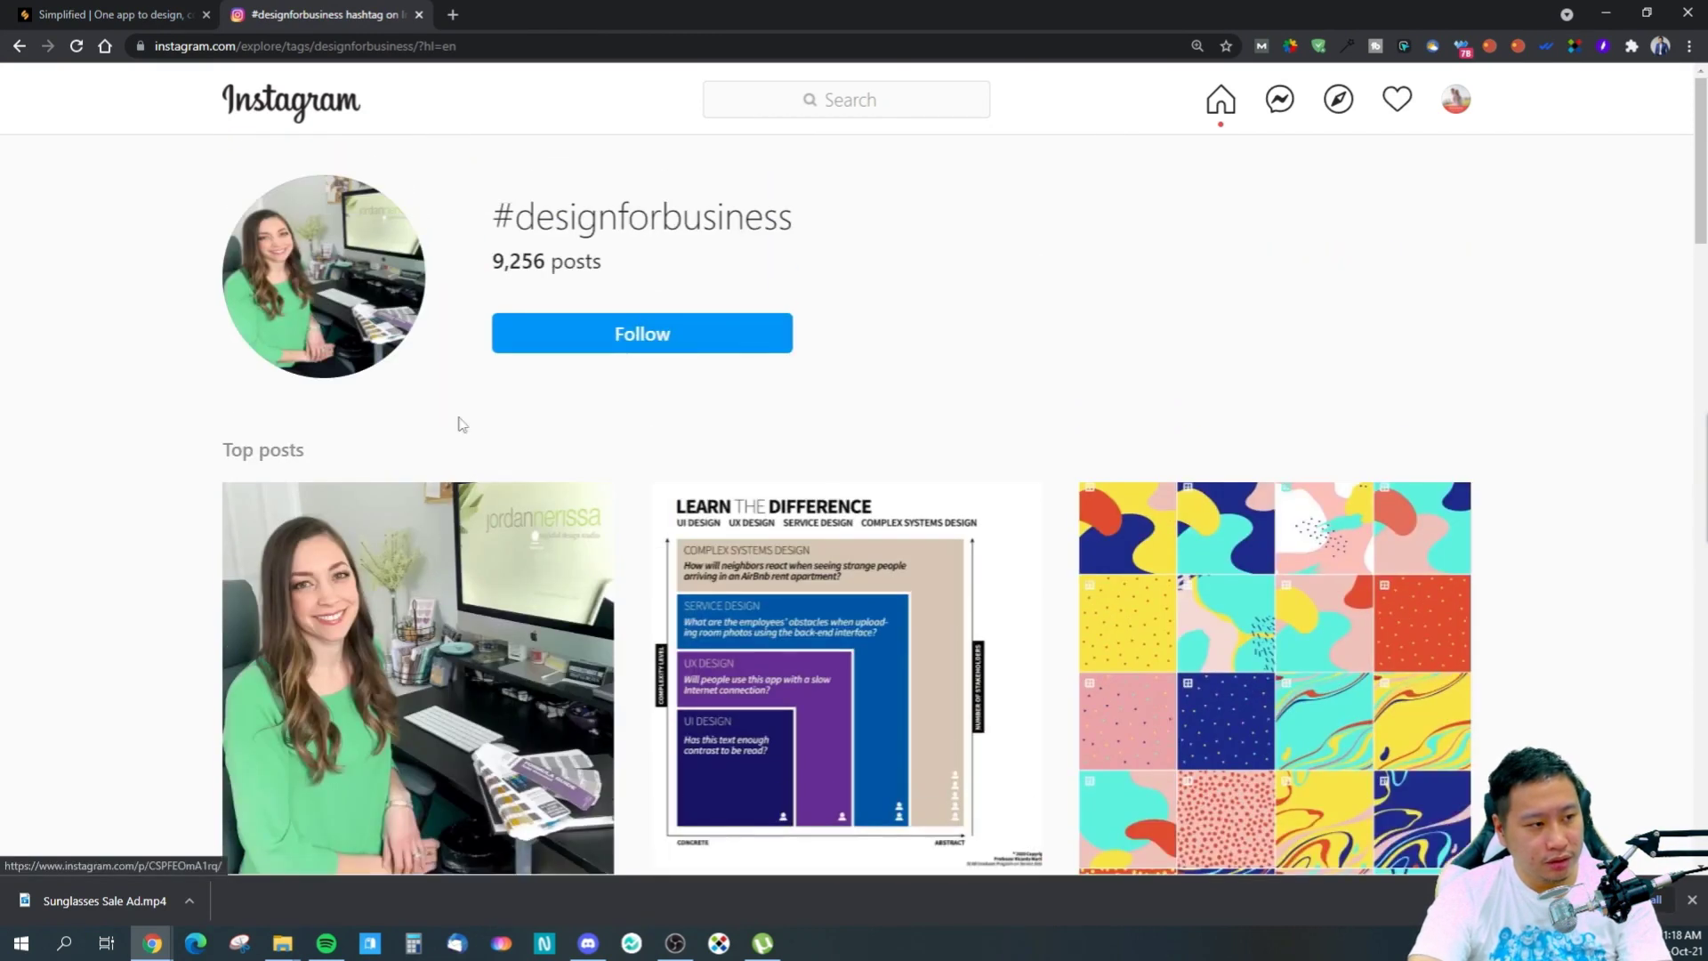
# - Take #businesssocialmedia from the Simplified result and open its hashtag page on Instagram
pyautogui.click(87, 9)
pyautogui.moveTo(1237, 290); pyautogui.dragTo(1084, 294)
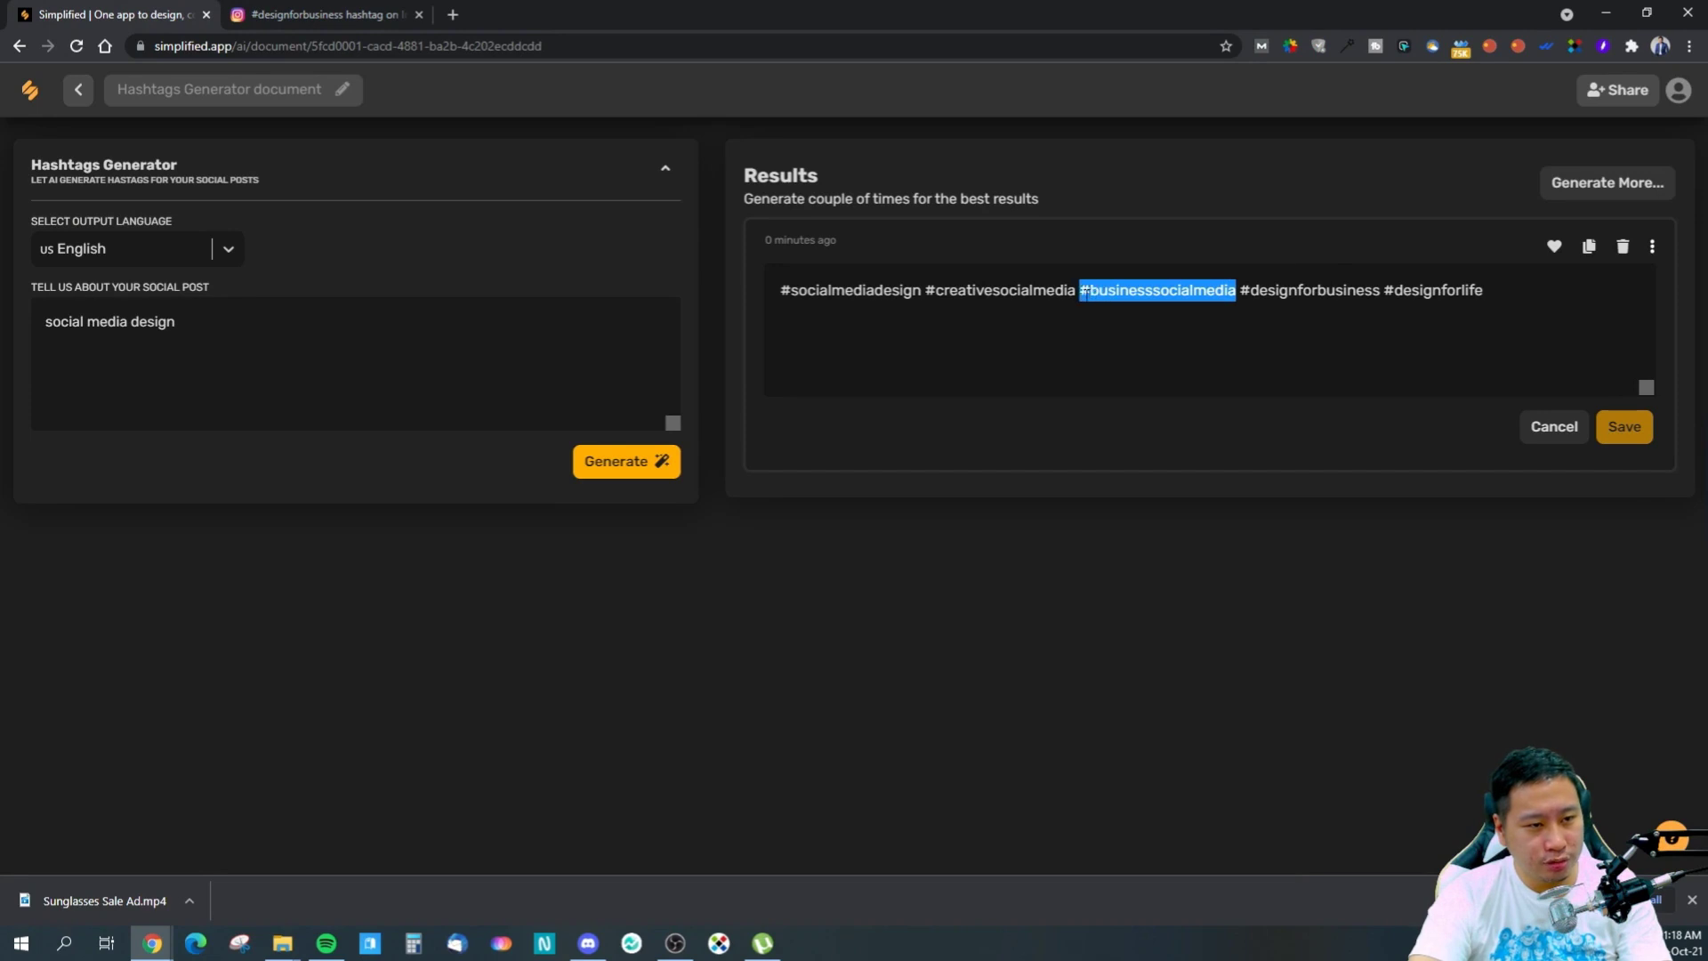
pyautogui.click(362, 7)
pyautogui.click(892, 105)
pyautogui.hotkey('ctrl', 'v')
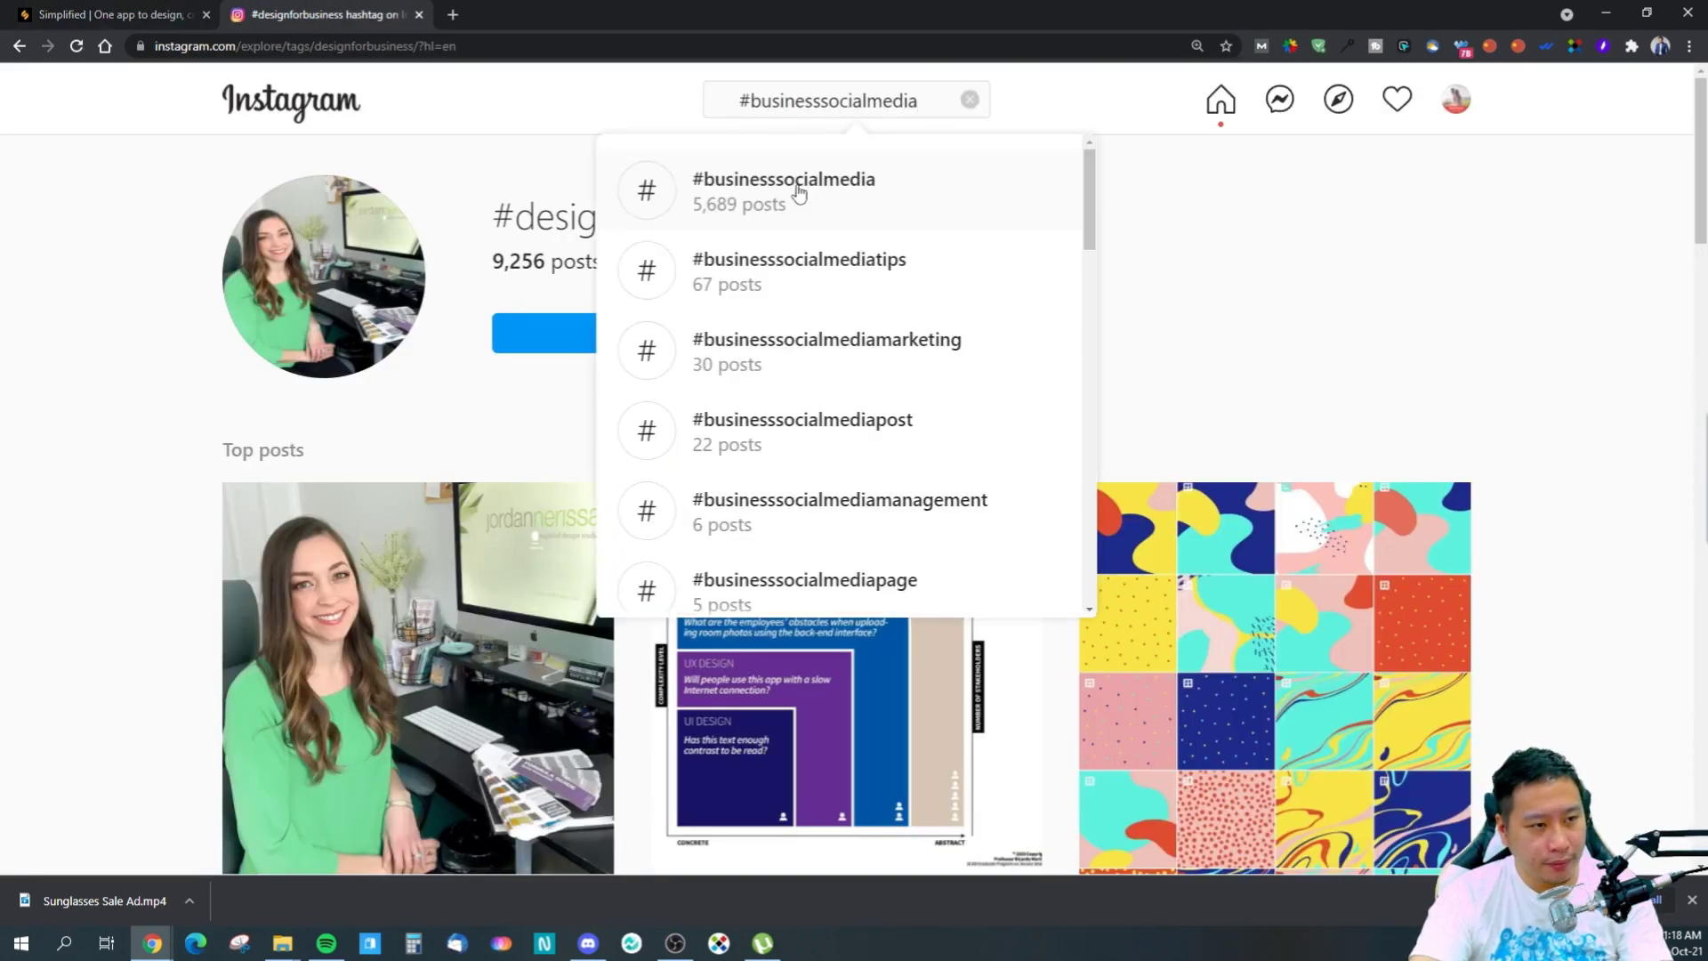
pyautogui.click(799, 193)
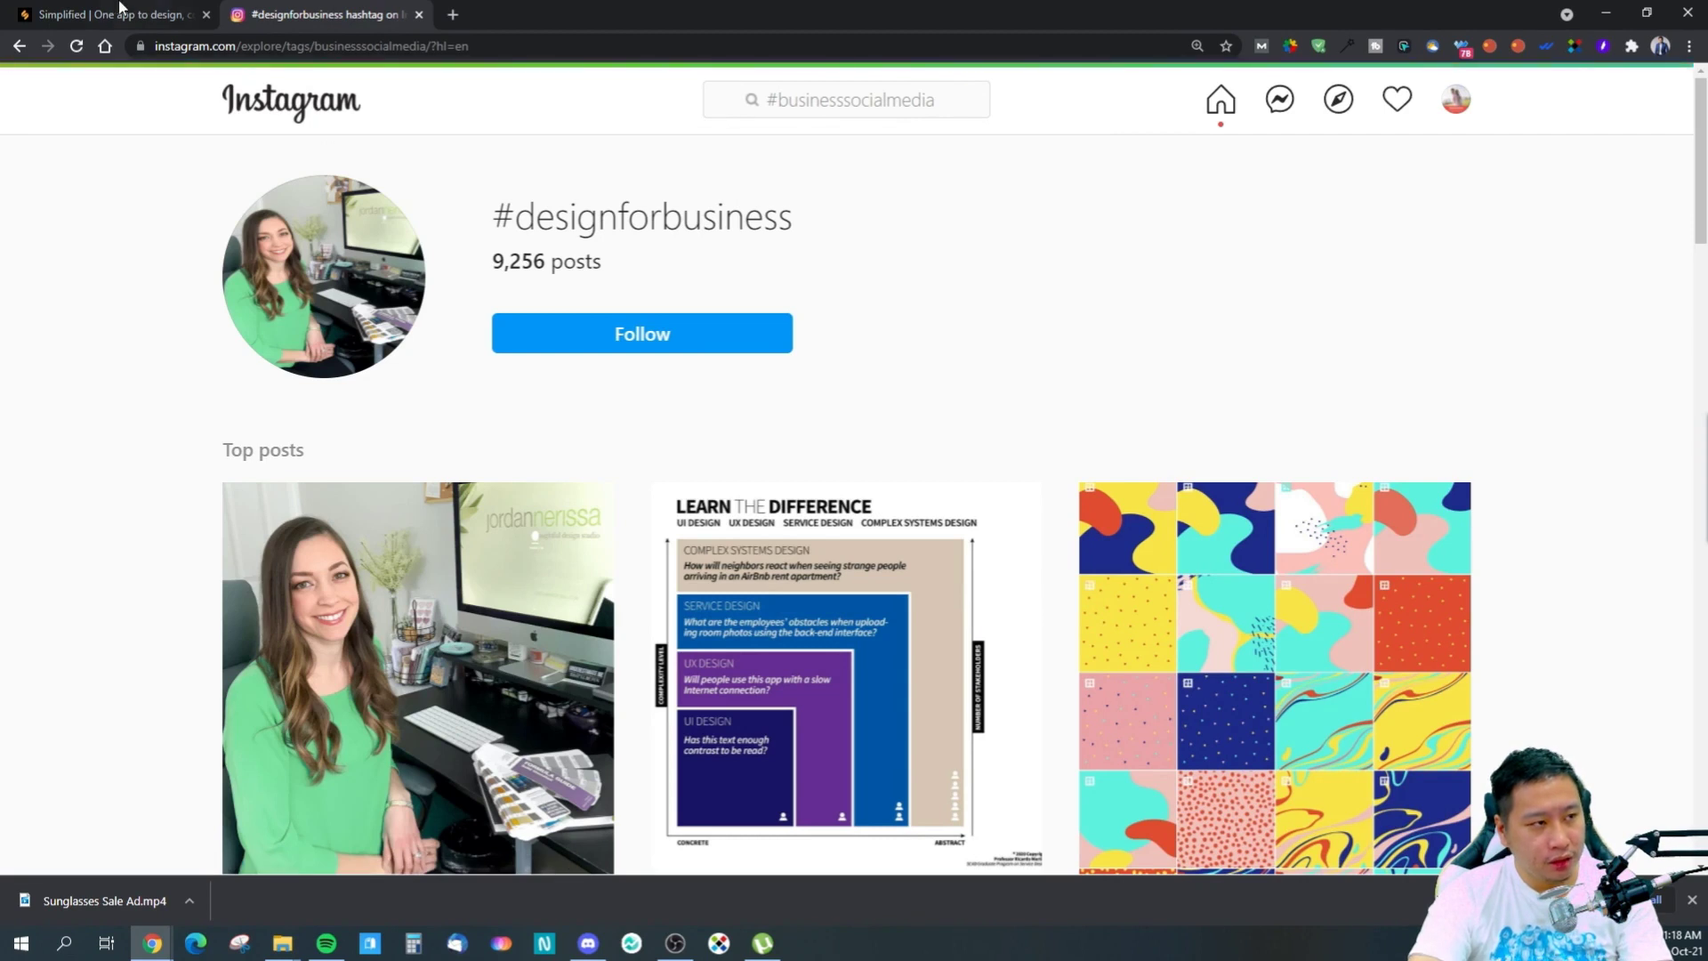
# - Copy #creativesocialmedia from the Simplified result and open its hashtag page on Instagram
pyautogui.click(122, 8)
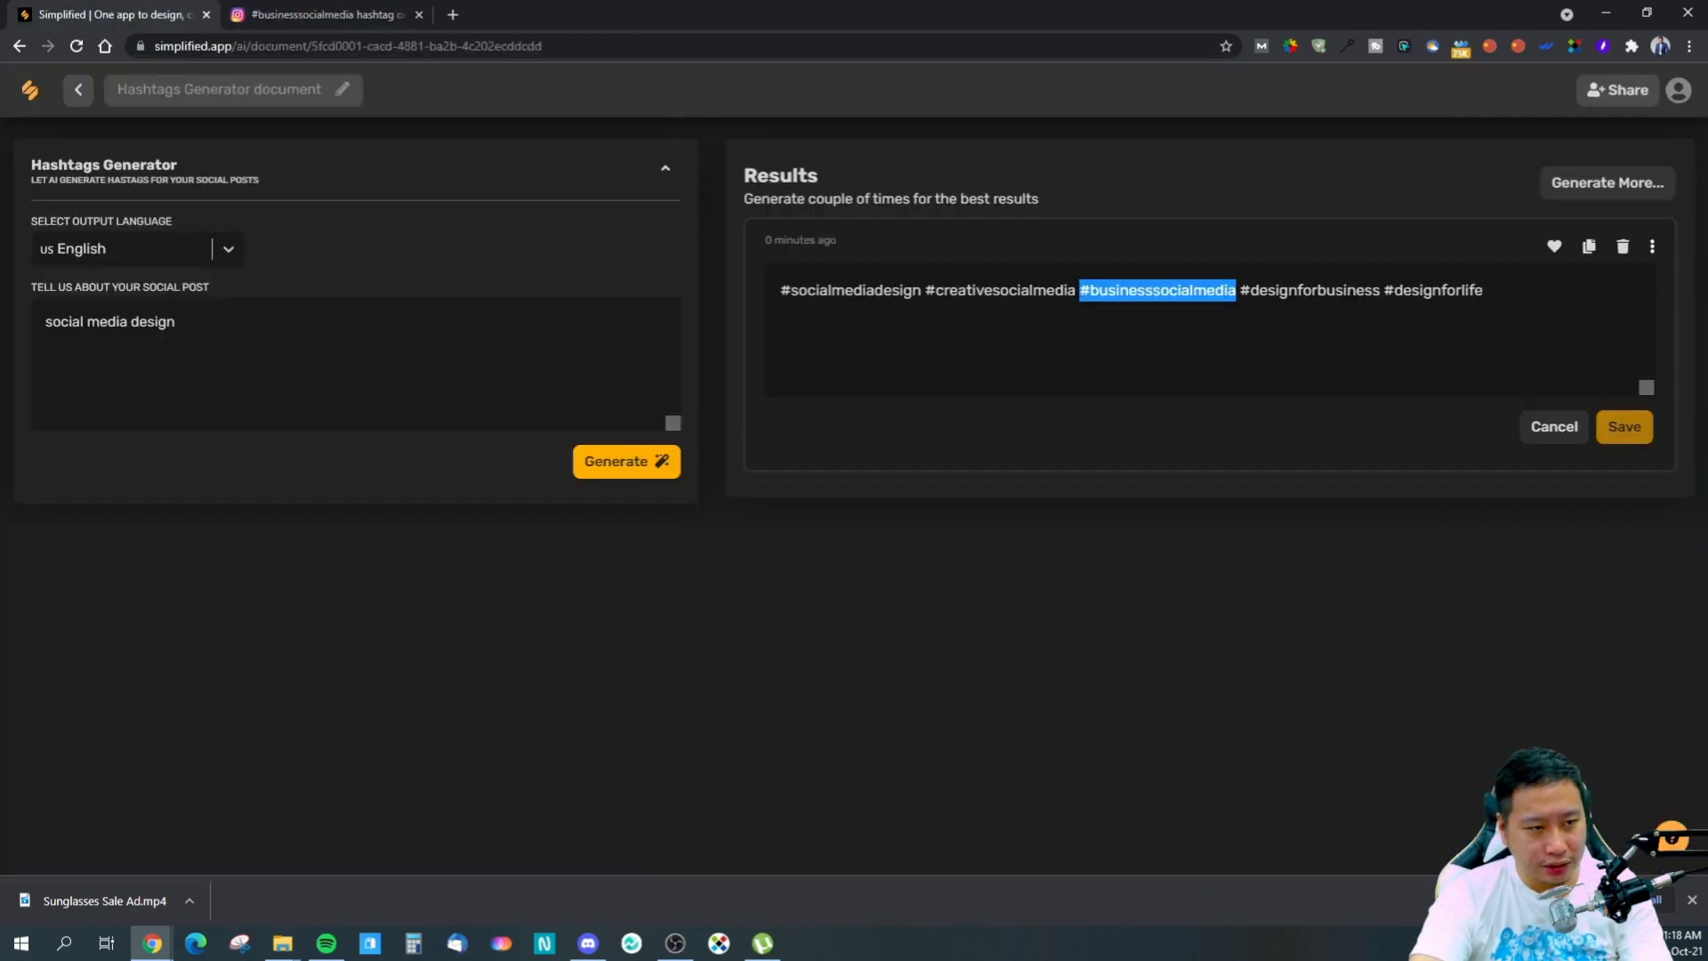
pyautogui.moveTo(1075, 291); pyautogui.dragTo(930, 291)
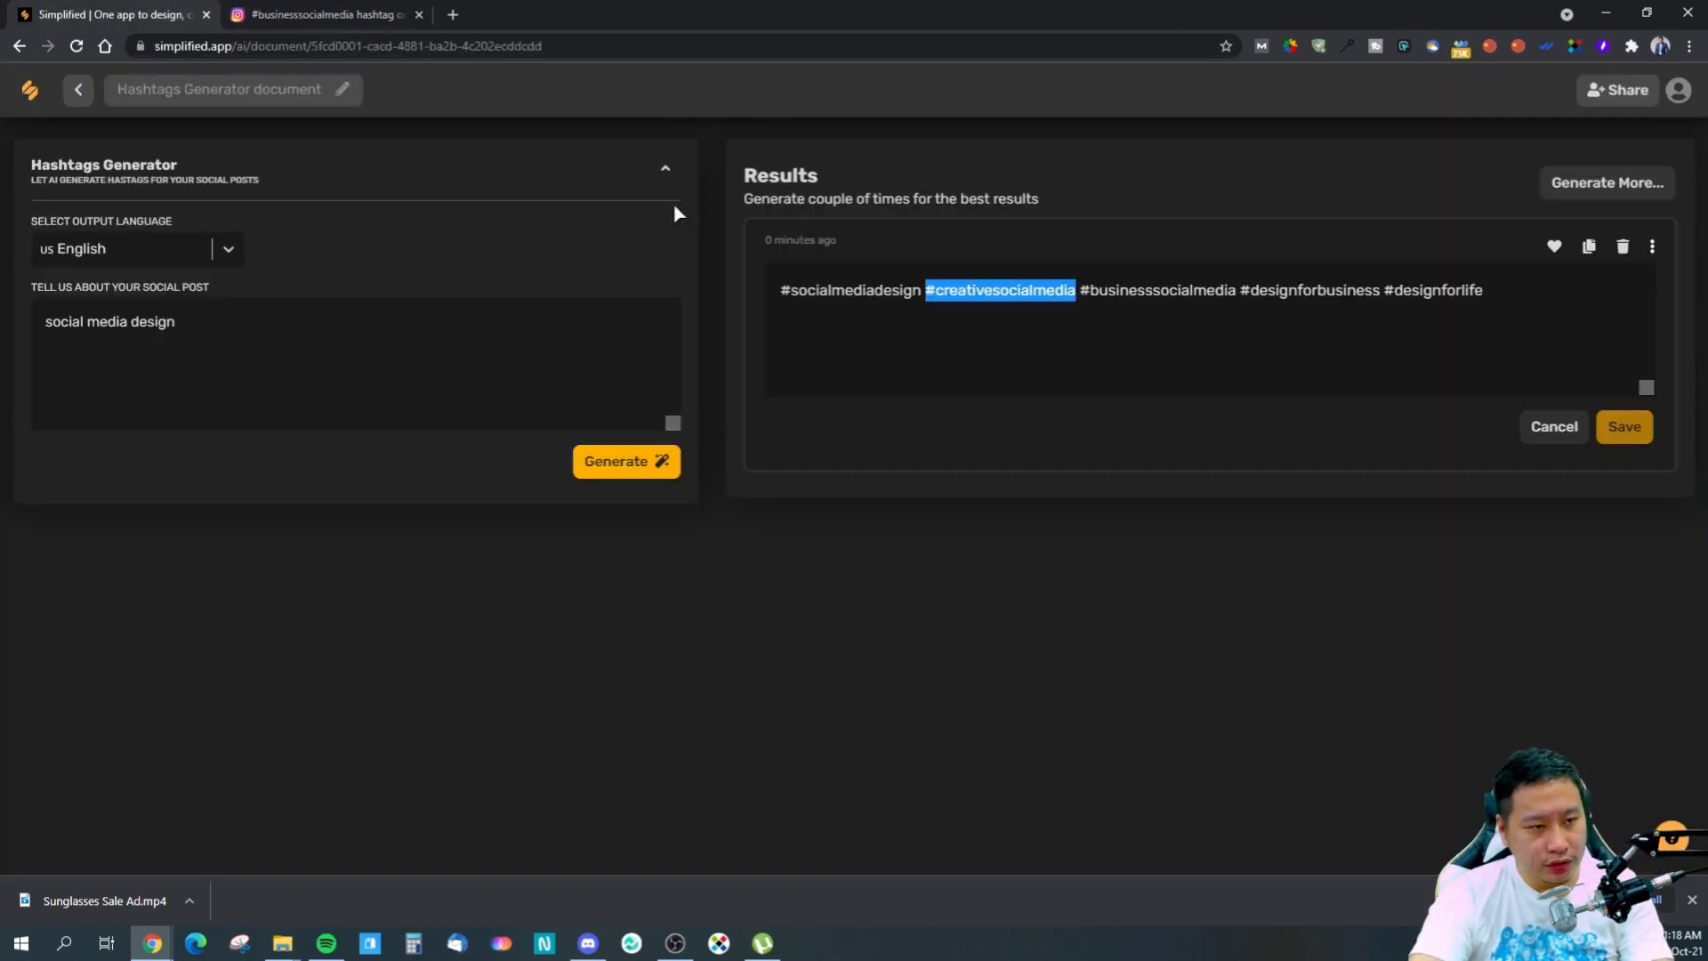
pyautogui.hotkey('ctrl', 'c')
pyautogui.click(325, 14)
pyautogui.click(867, 111)
pyautogui.hotkey('ctrl', 'v')
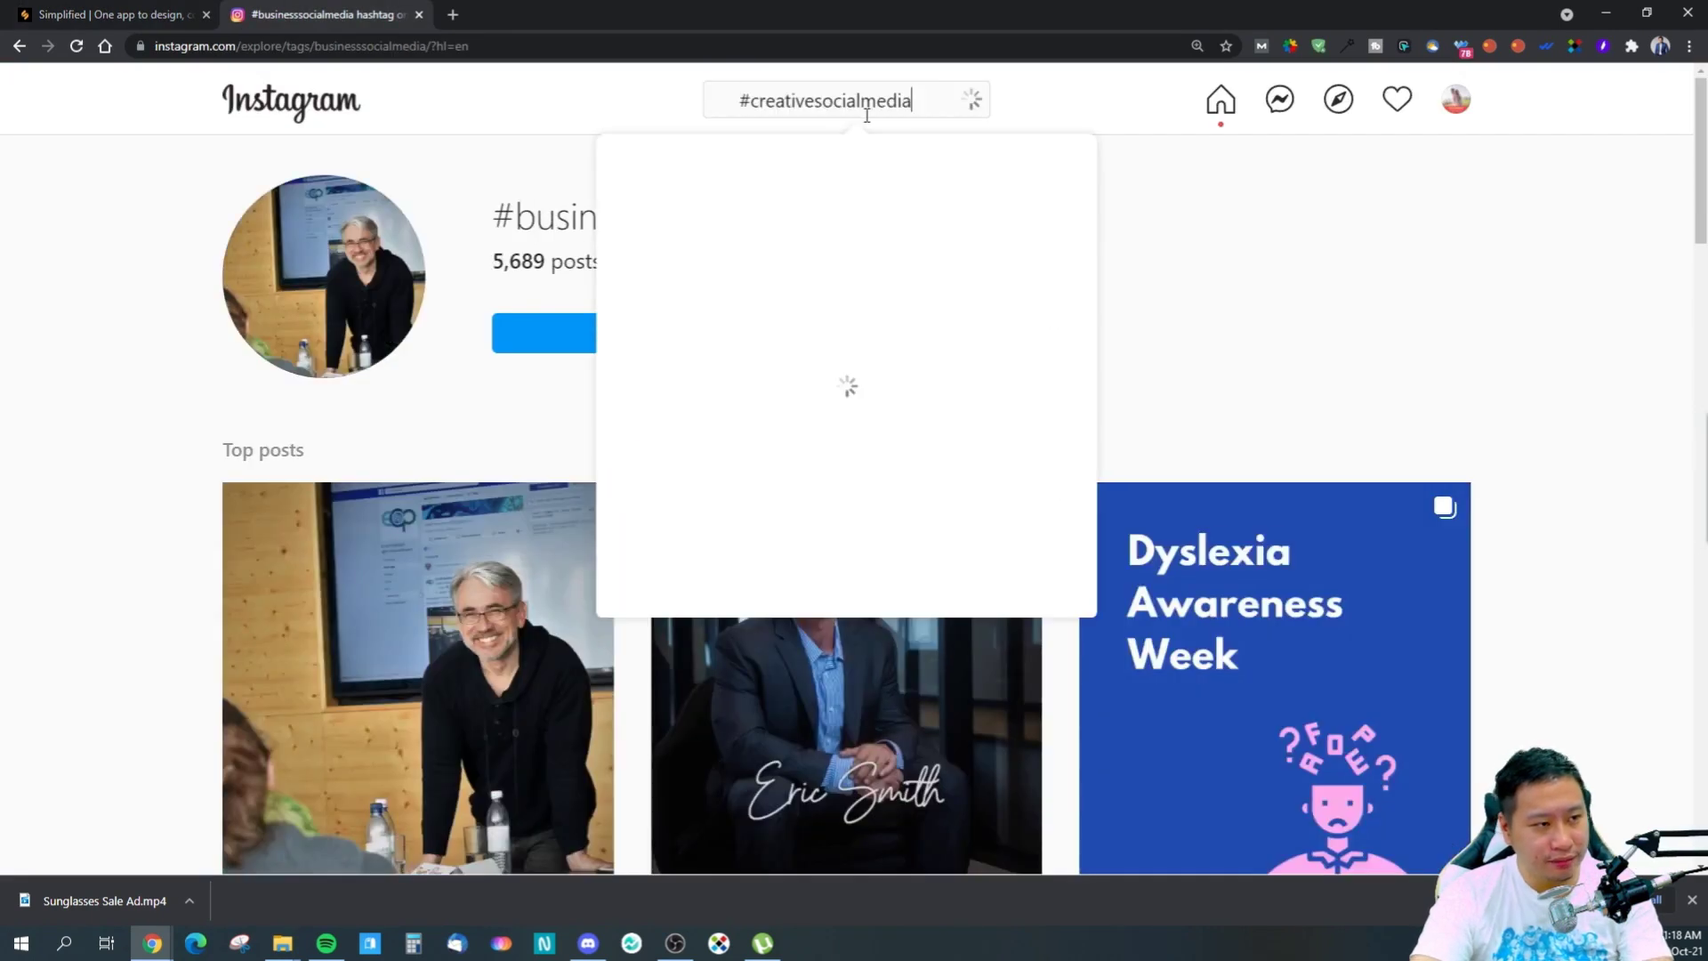
pyautogui.click(795, 176)
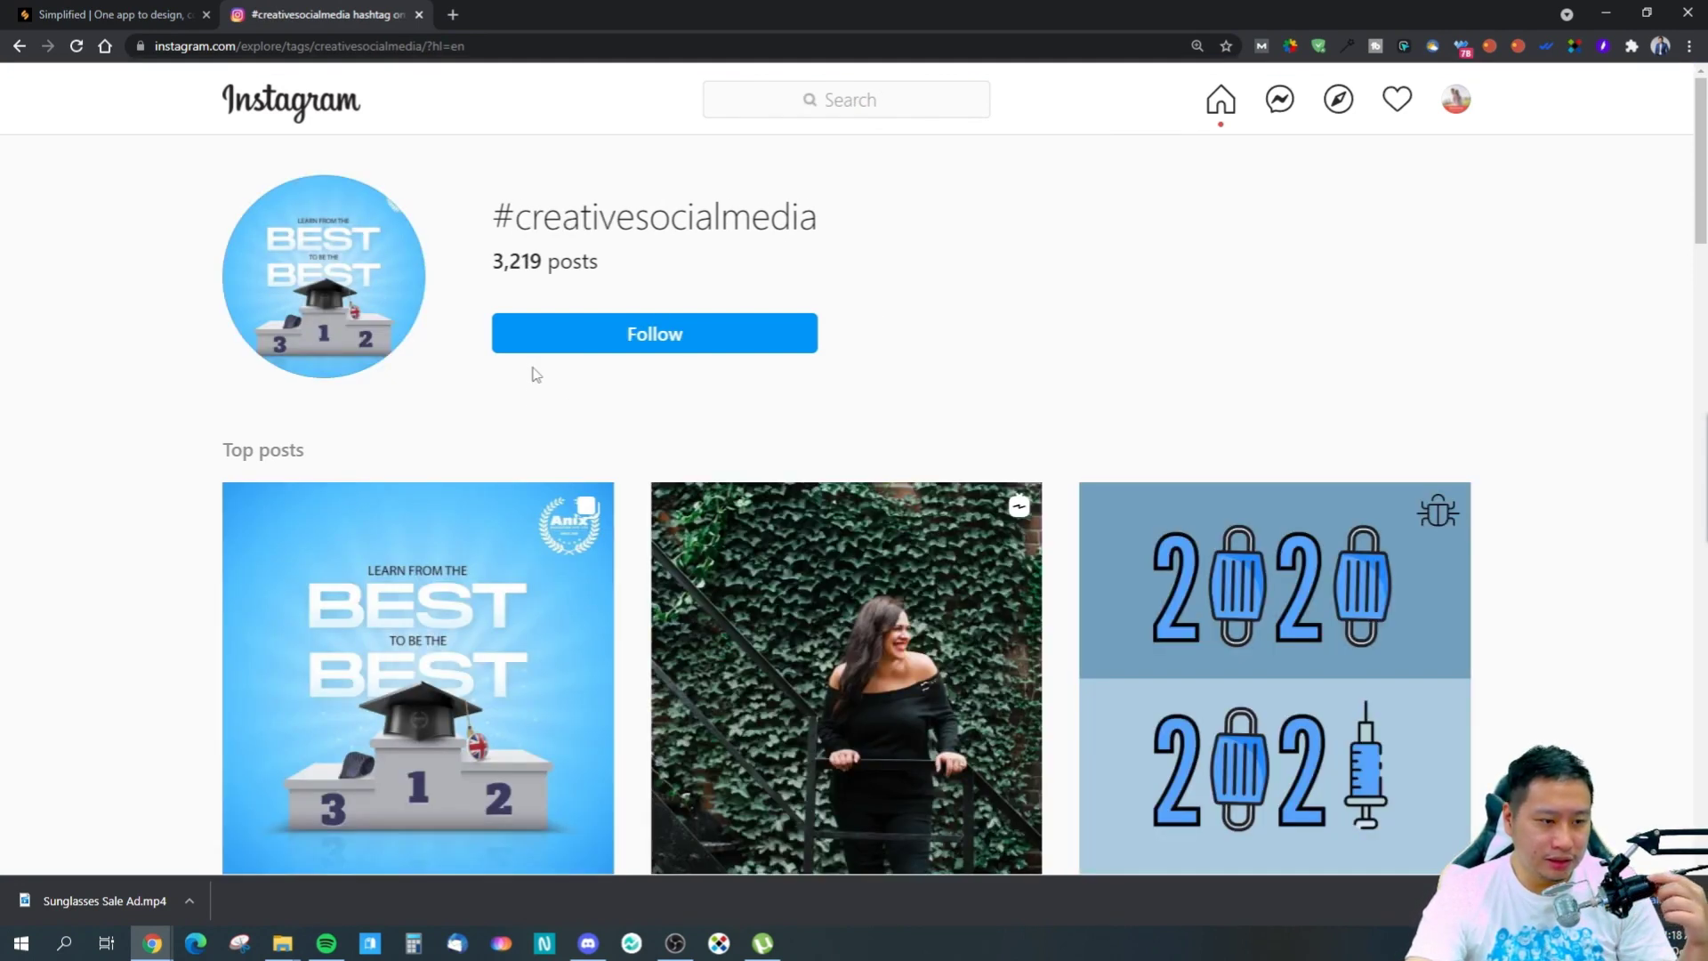
# - Open the first top post under #creativesocialmedia, examine its hashtags and the list of people who liked it, and close it
pyautogui.scroll(-4, 545, 411)
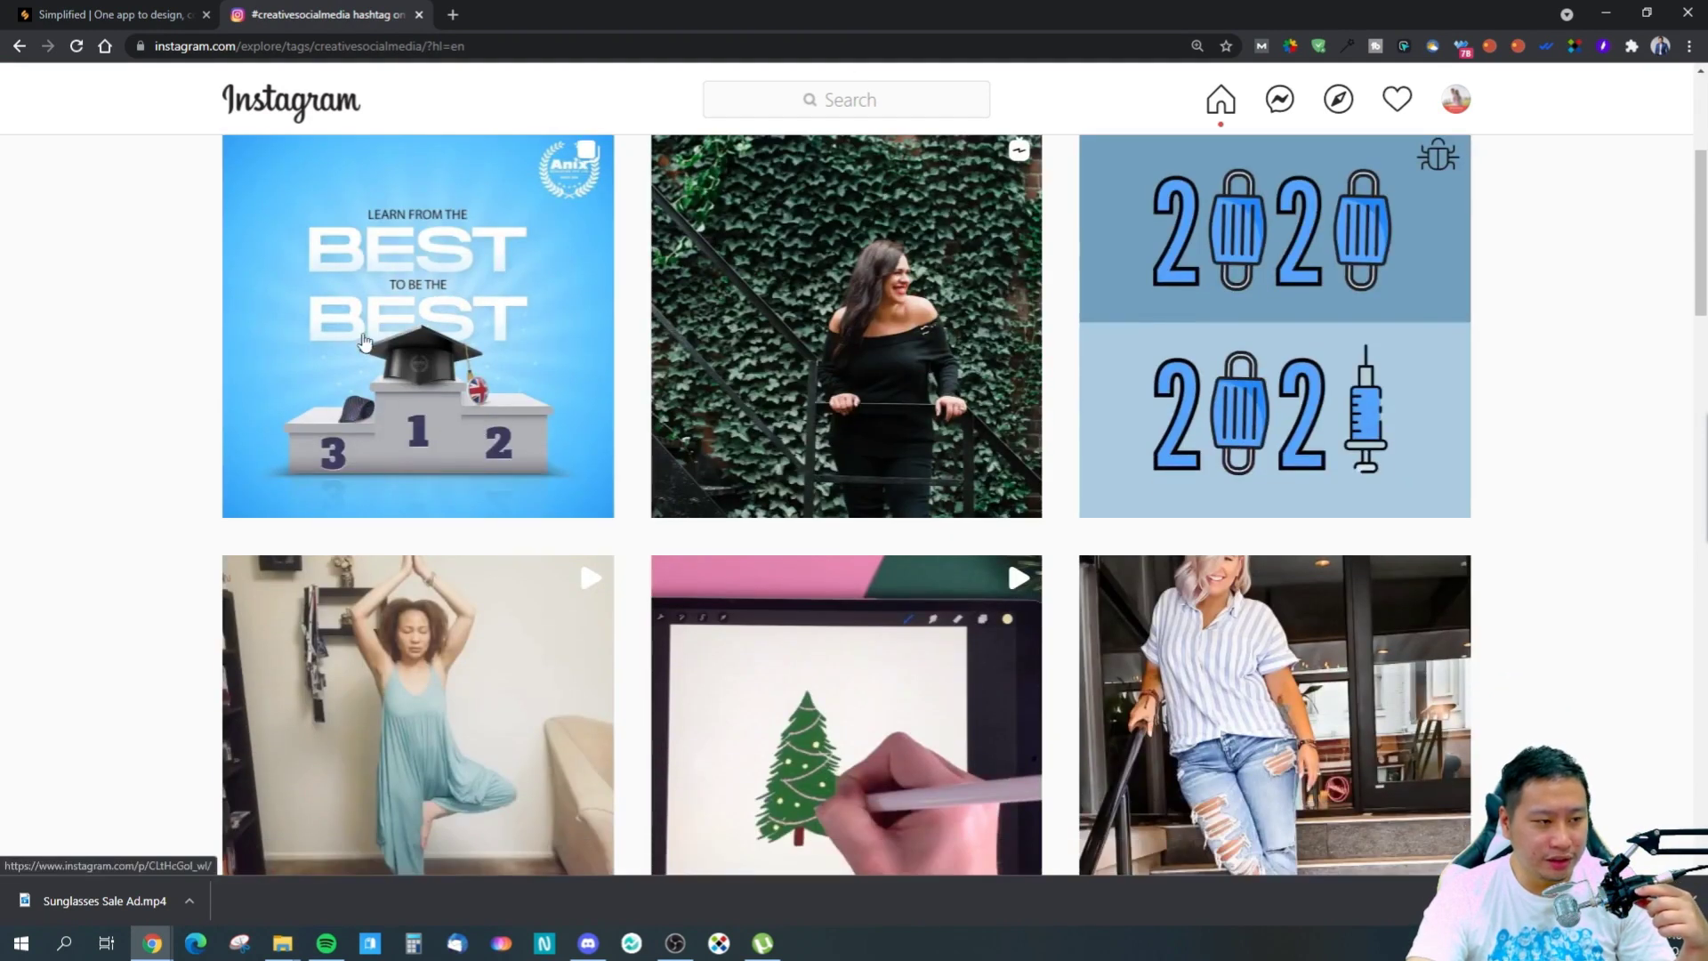
pyautogui.click(364, 340)
pyautogui.scroll(-3, 1329, 555)
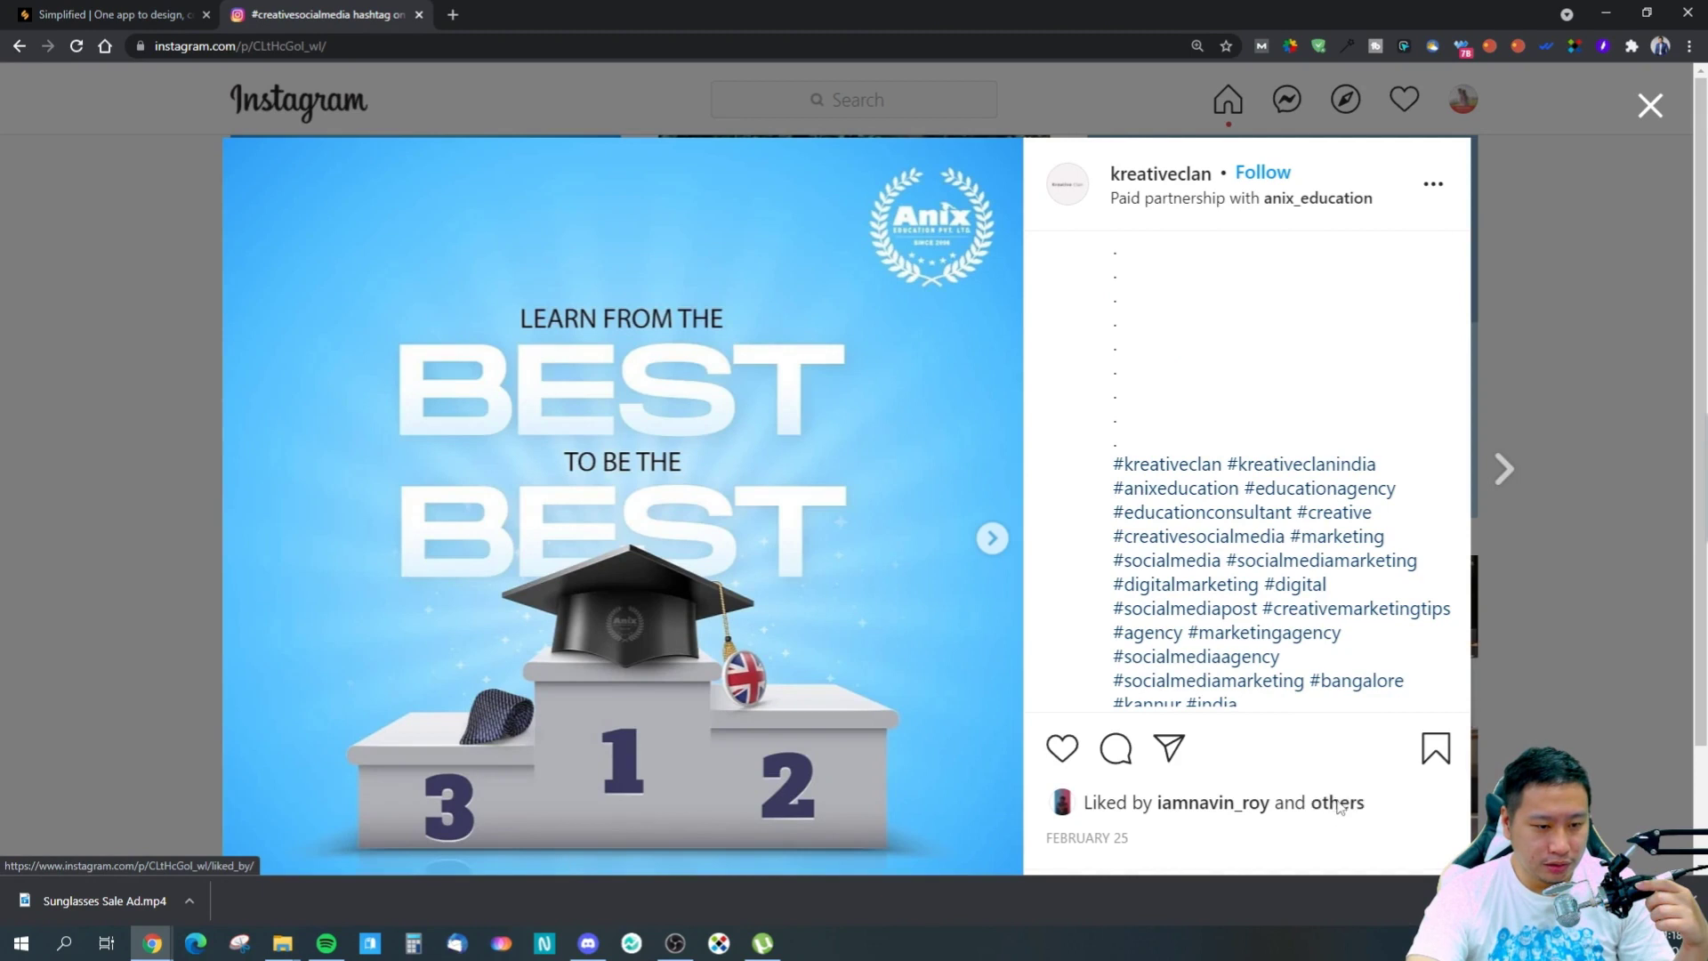
pyautogui.click(1338, 803)
pyautogui.scroll(-10, 897, 556)
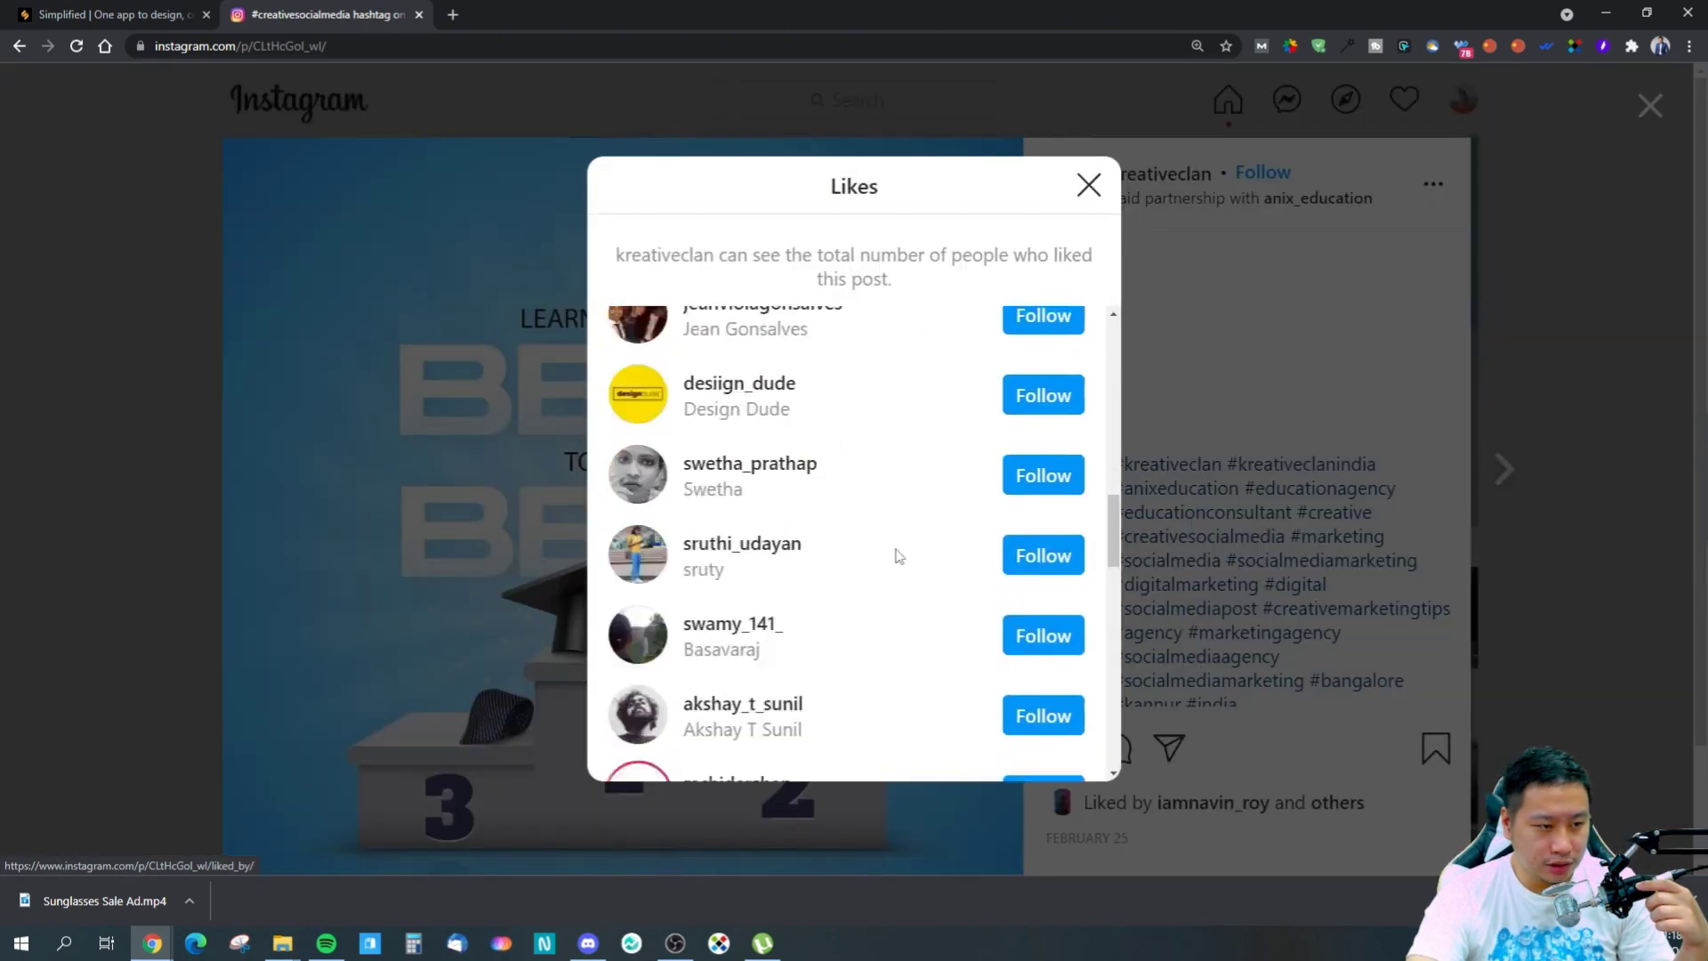
pyautogui.scroll(-20, 897, 556)
pyautogui.scroll(-5, 930, 397)
pyautogui.click(1089, 185)
pyautogui.click(1565, 433)
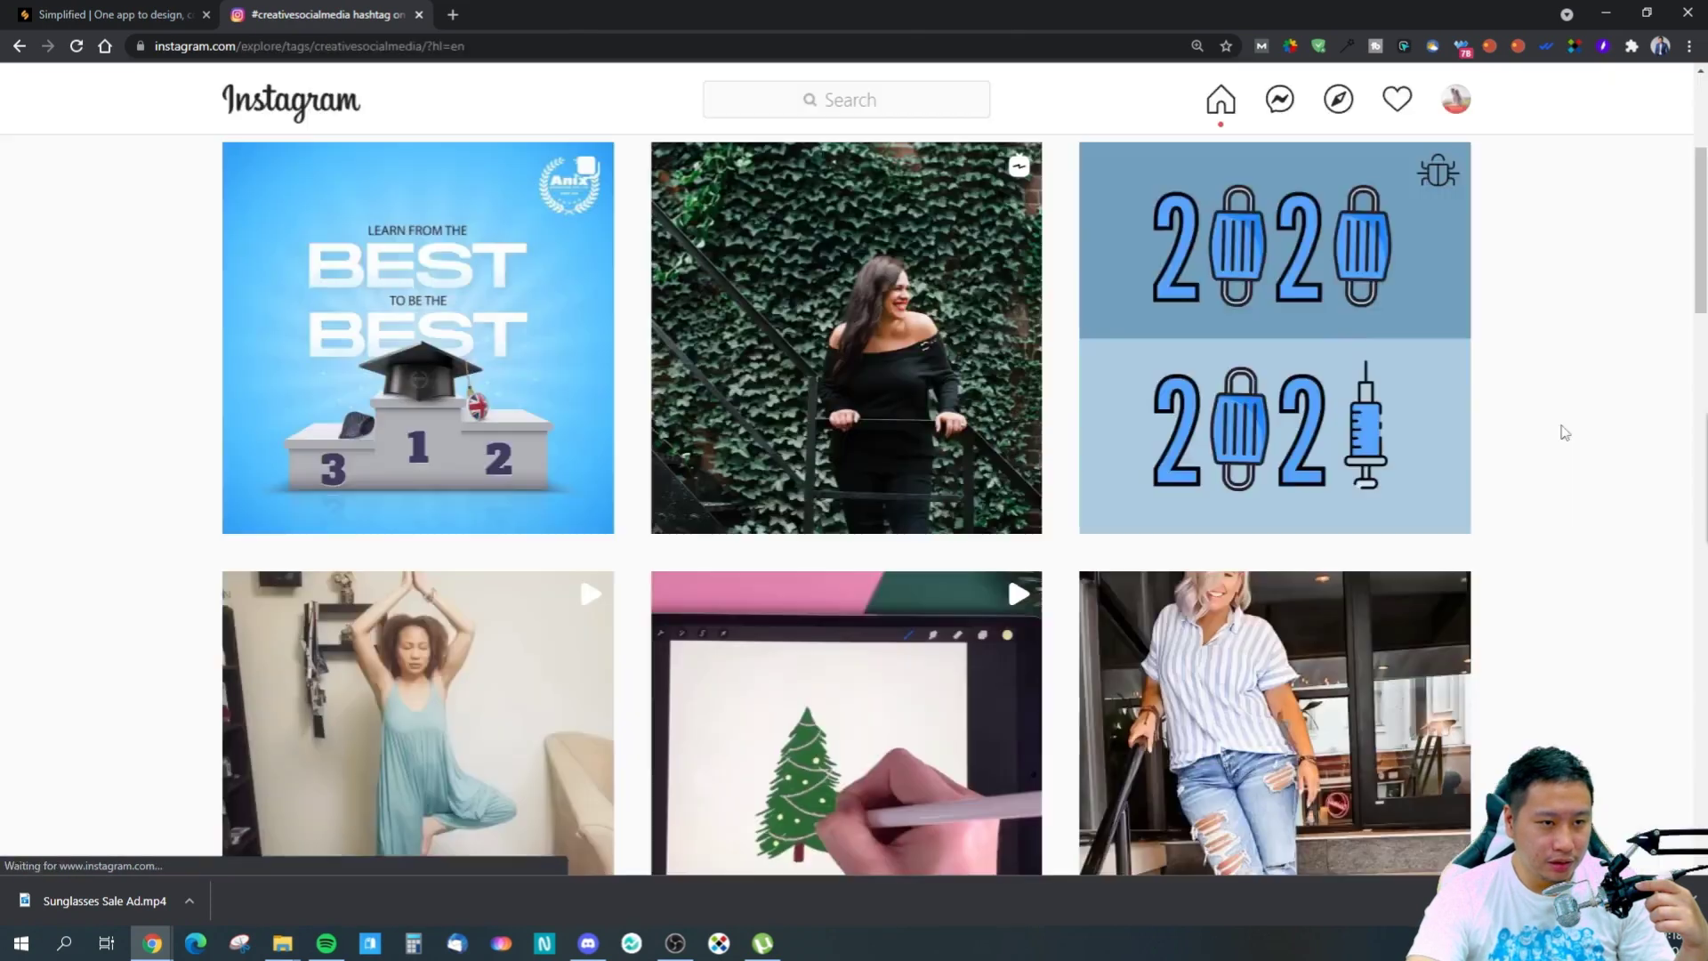
# - Switch back to Simplified, return to the AI Assistant template list and open the Photo captions template
pyautogui.click(107, 14)
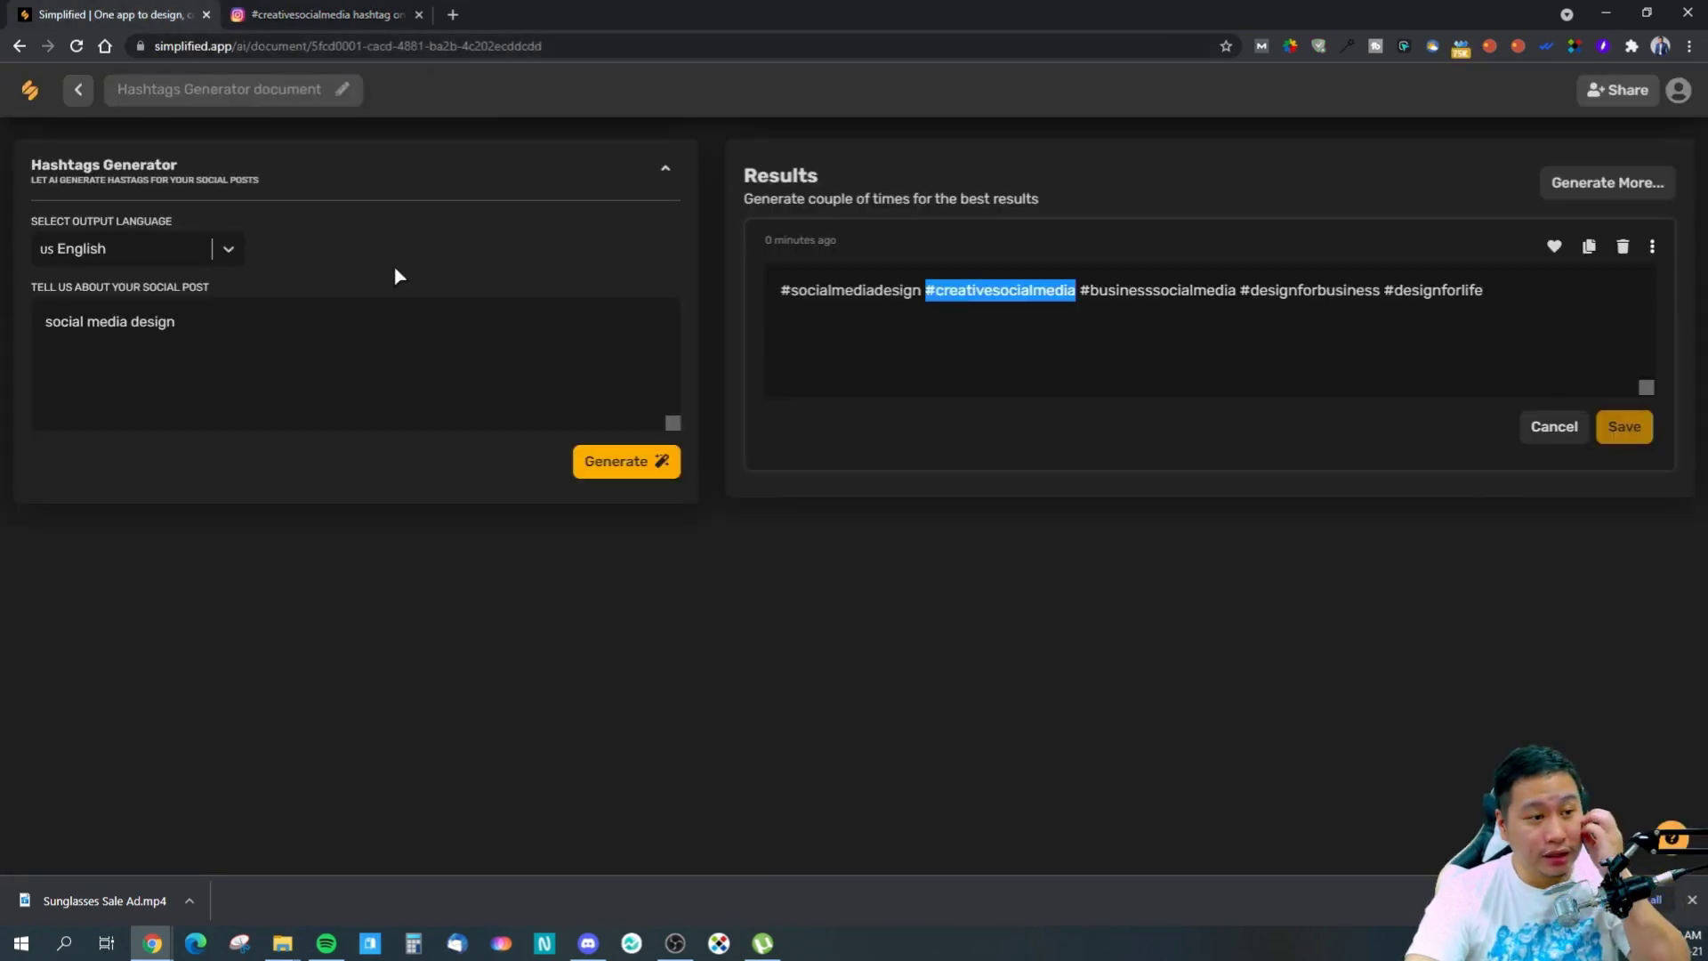
pyautogui.click(78, 89)
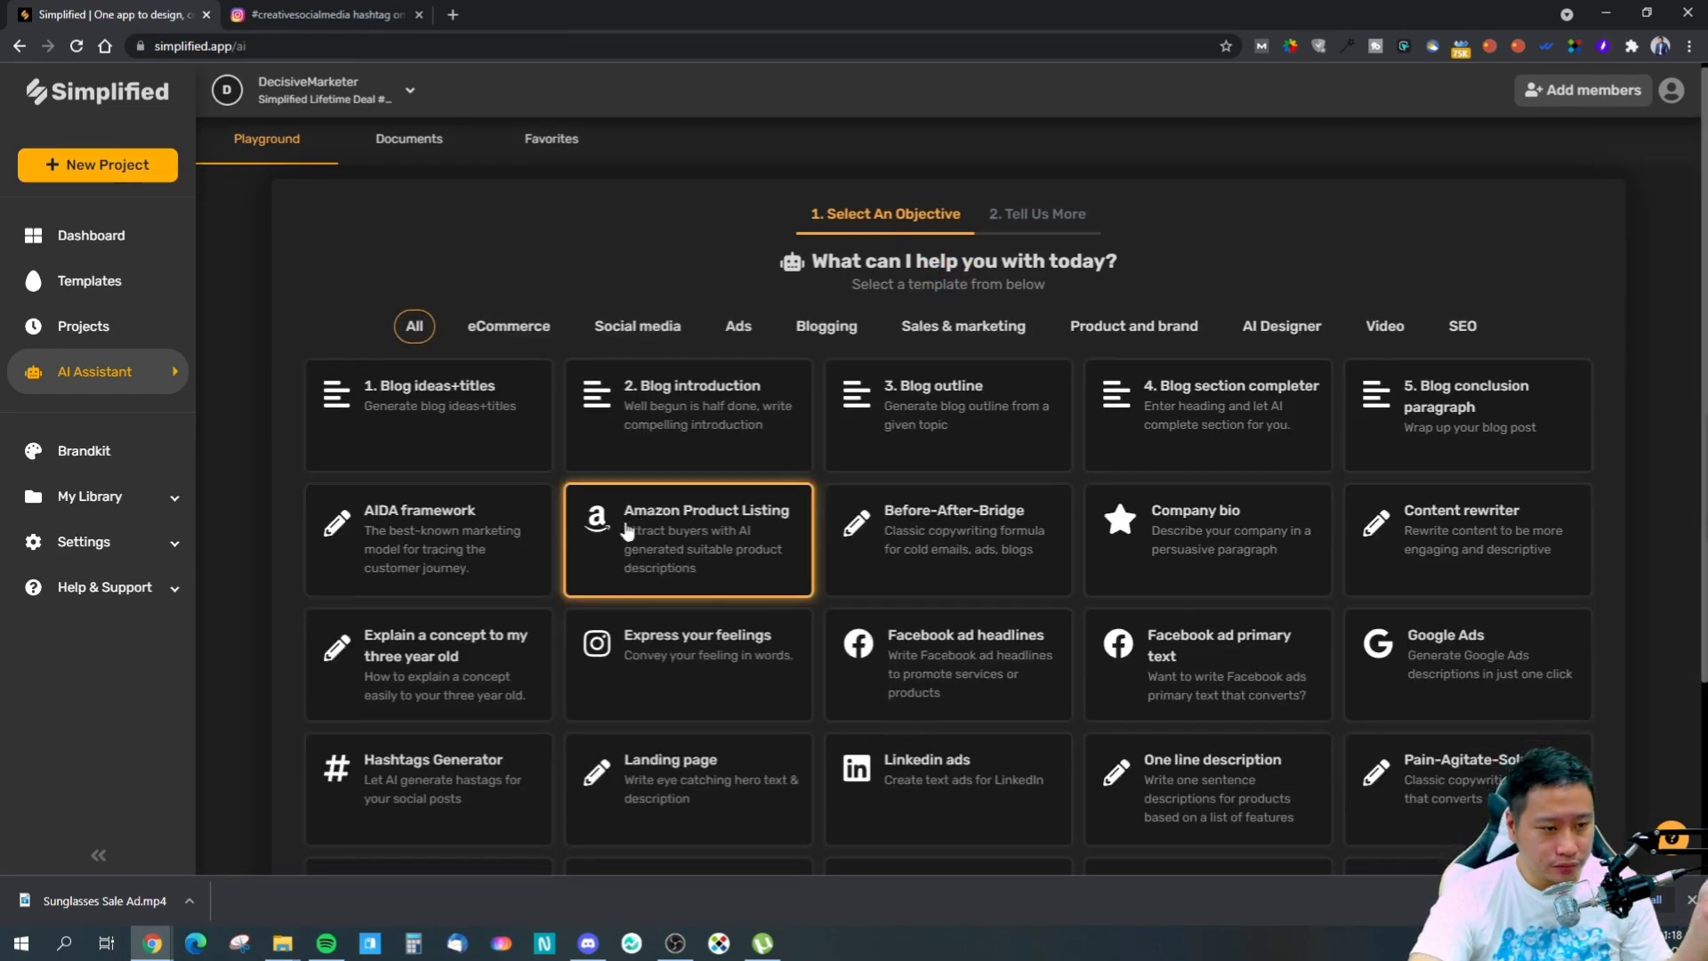
pyautogui.scroll(-3, 628, 534)
pyautogui.scroll(2, 434, 487)
pyautogui.scroll(-2, 801, 538)
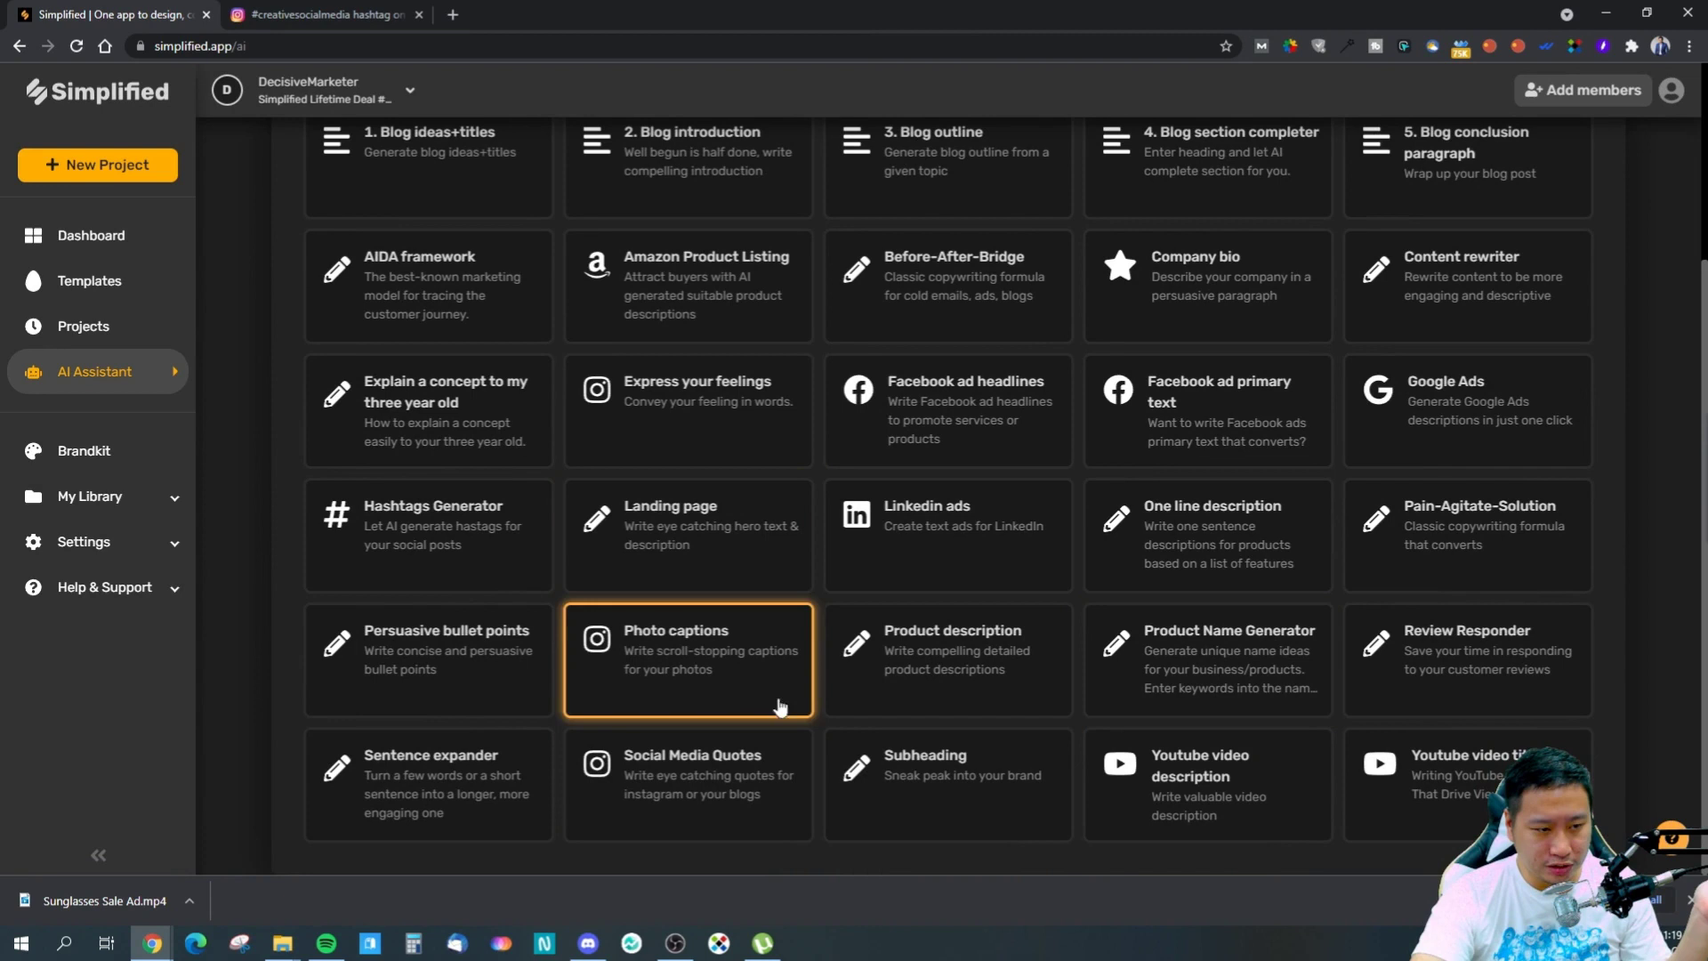
pyautogui.click(693, 662)
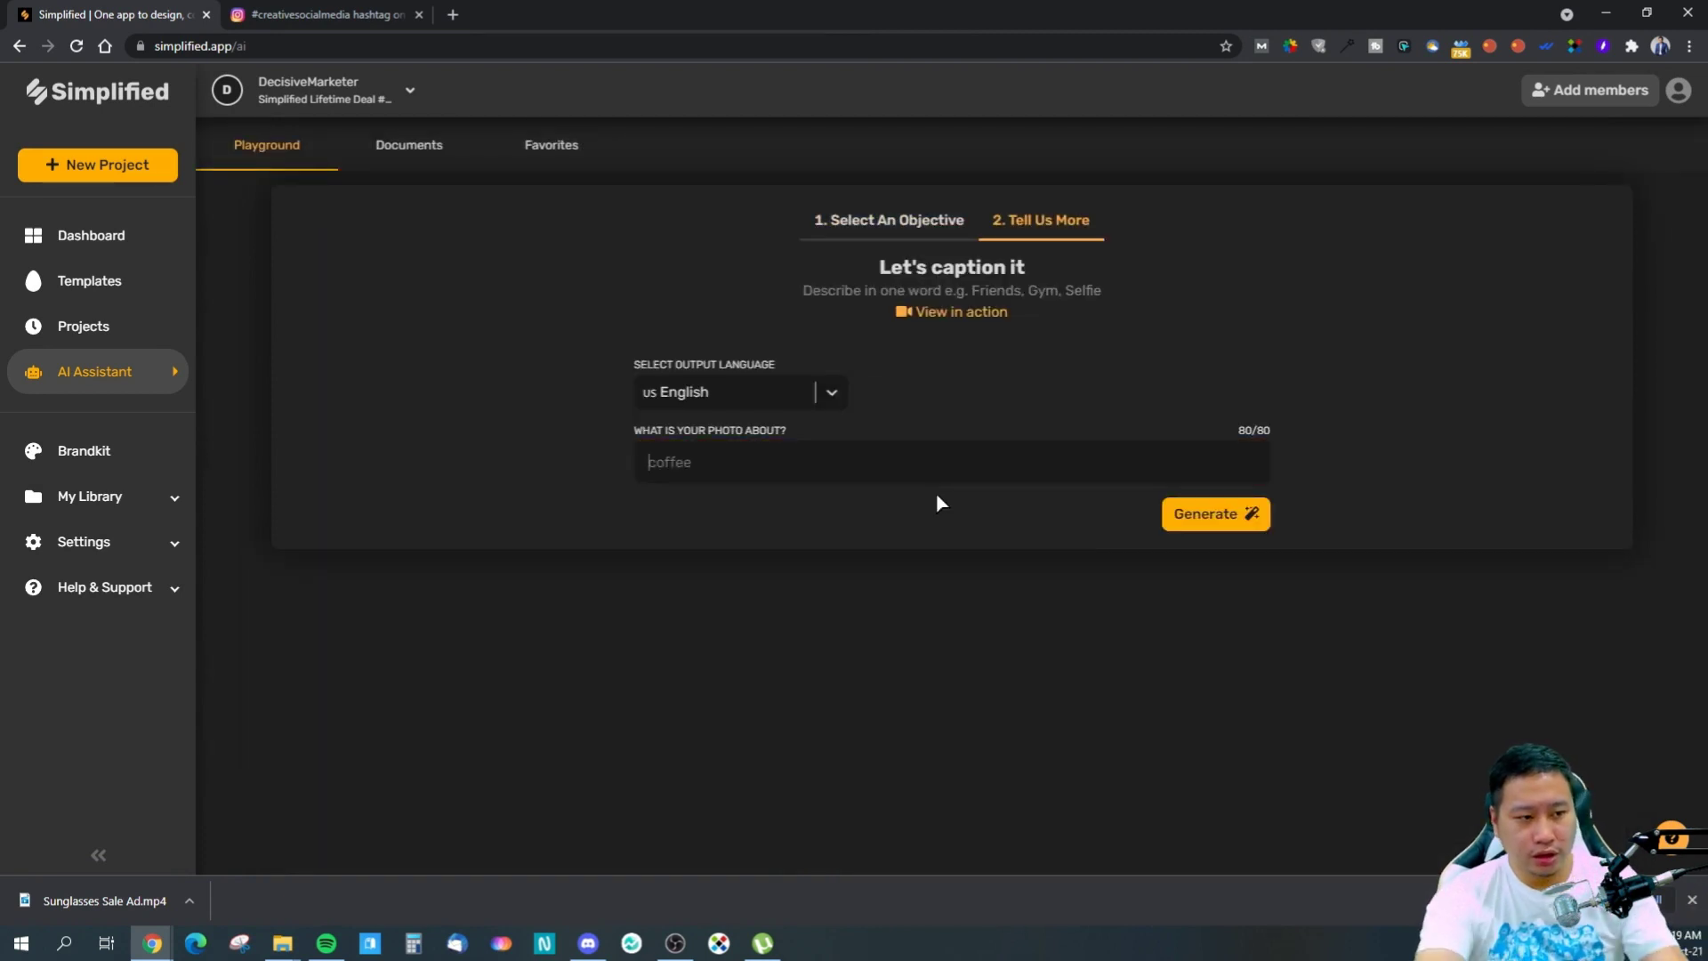
# - Generate US English photo captions about "social media design", and generate a second batch for the same topic
pyautogui.write('social m')
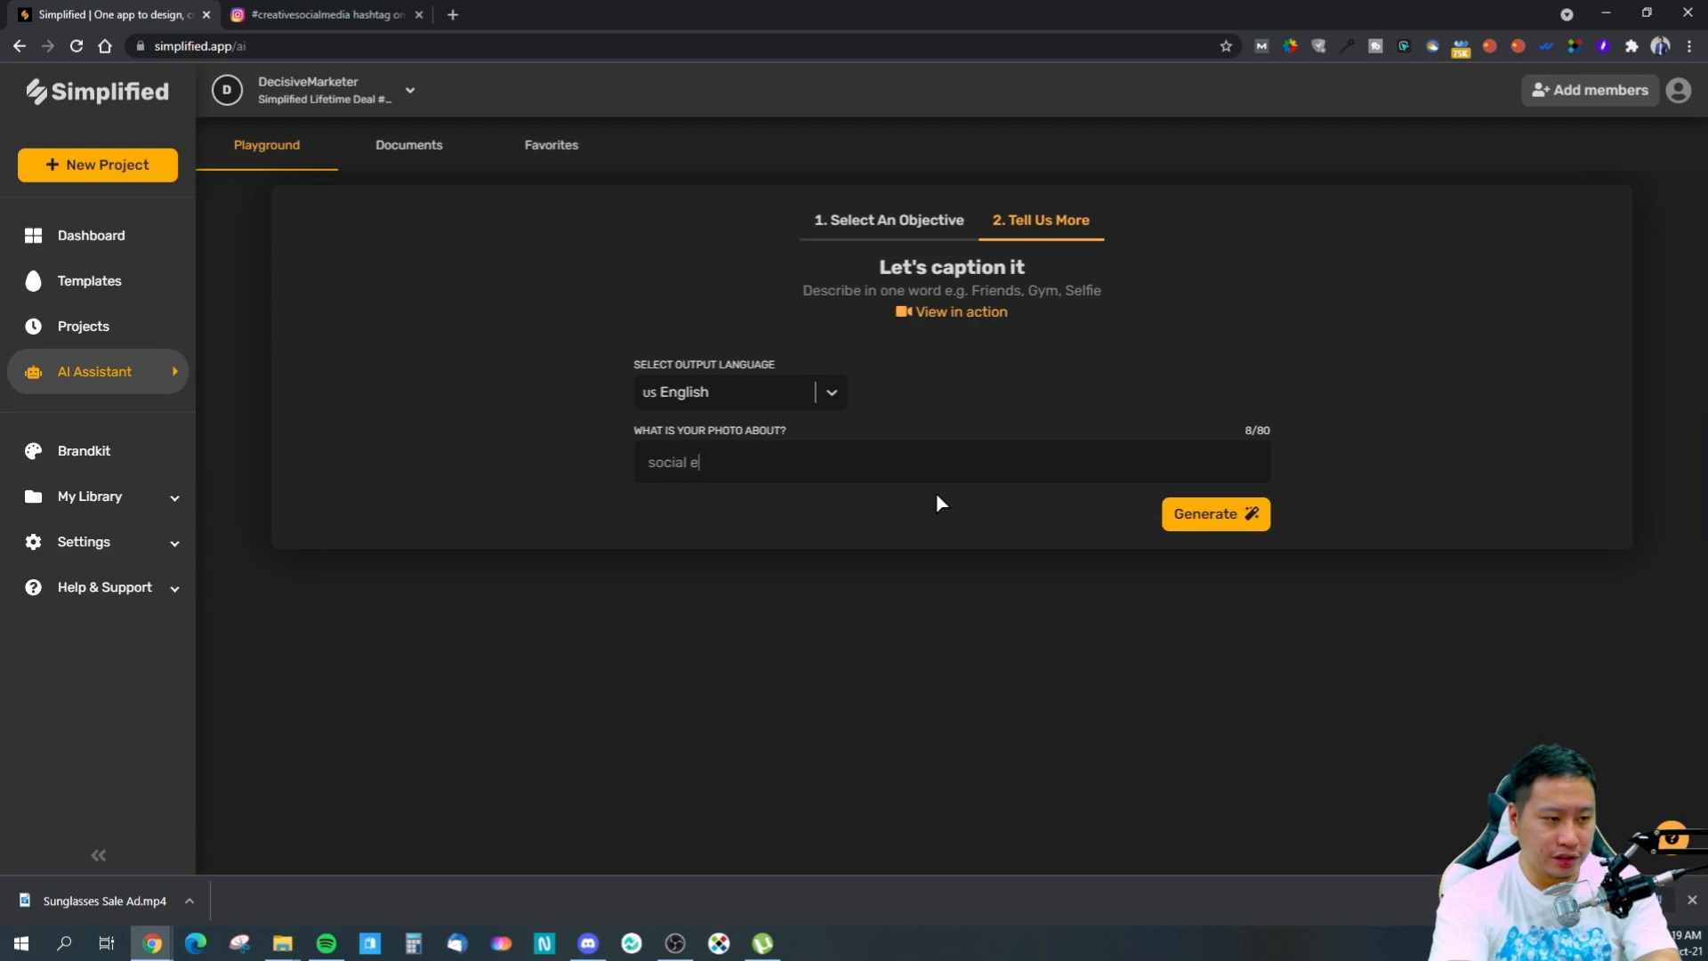
pyautogui.write('edia deisng')
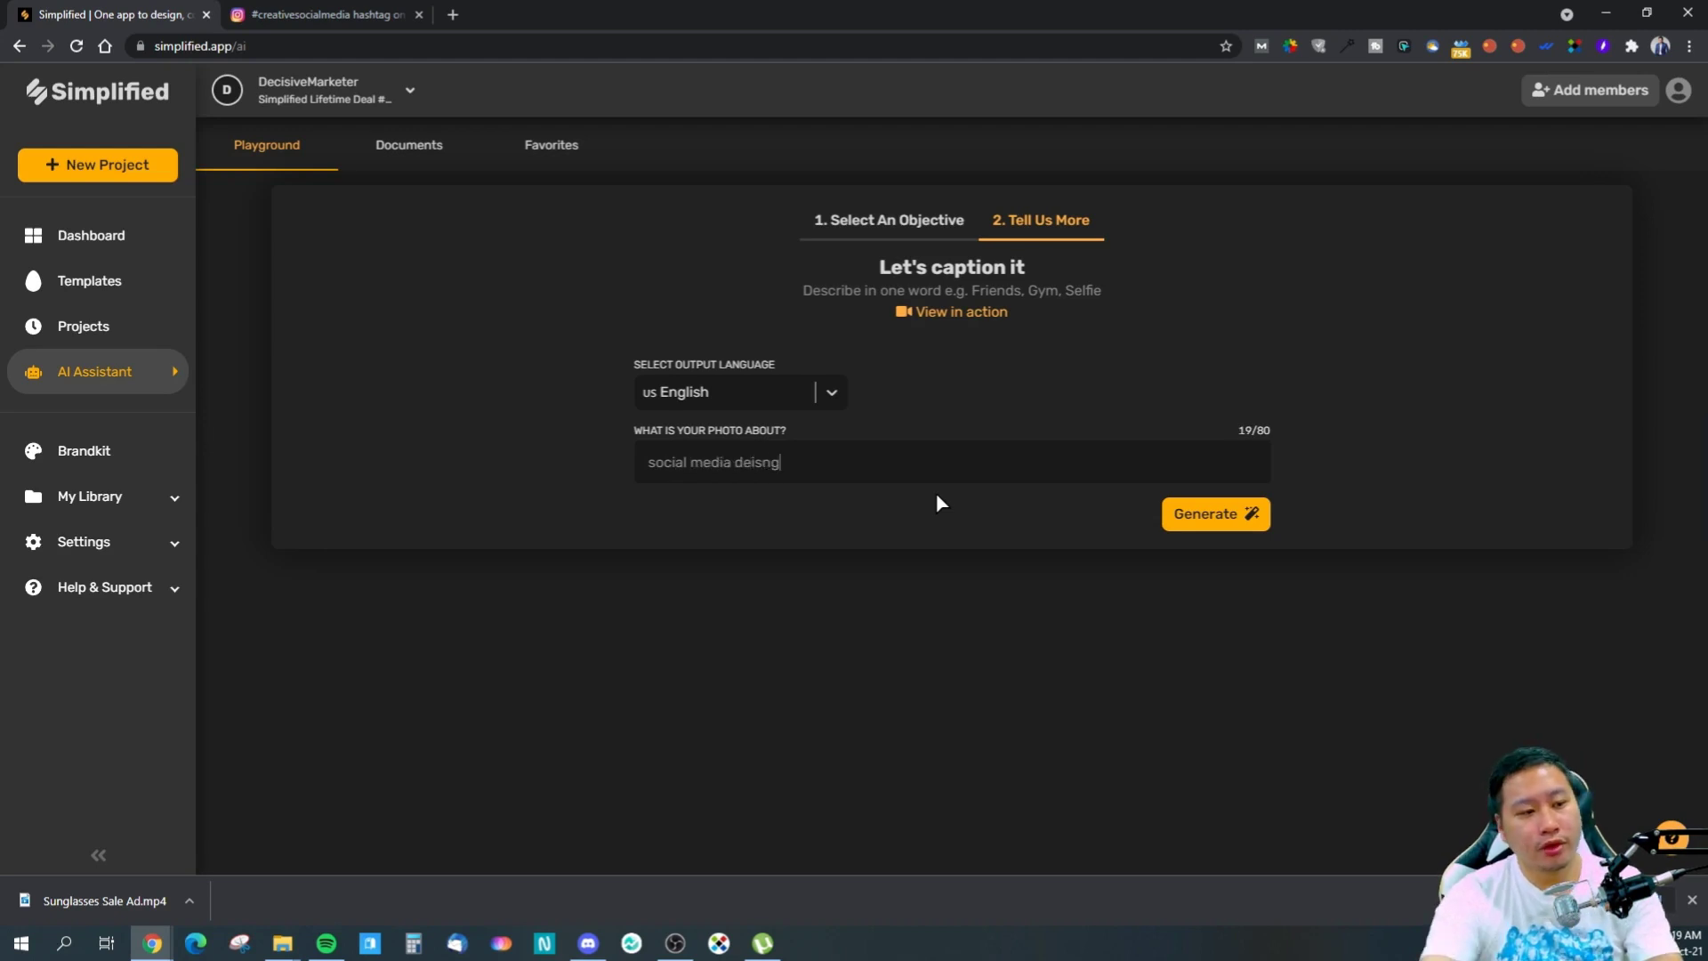
pyautogui.press('BackSpace')
pyautogui.press('BackSpace')
pyautogui.press('BackSpace')
pyautogui.write('sign')
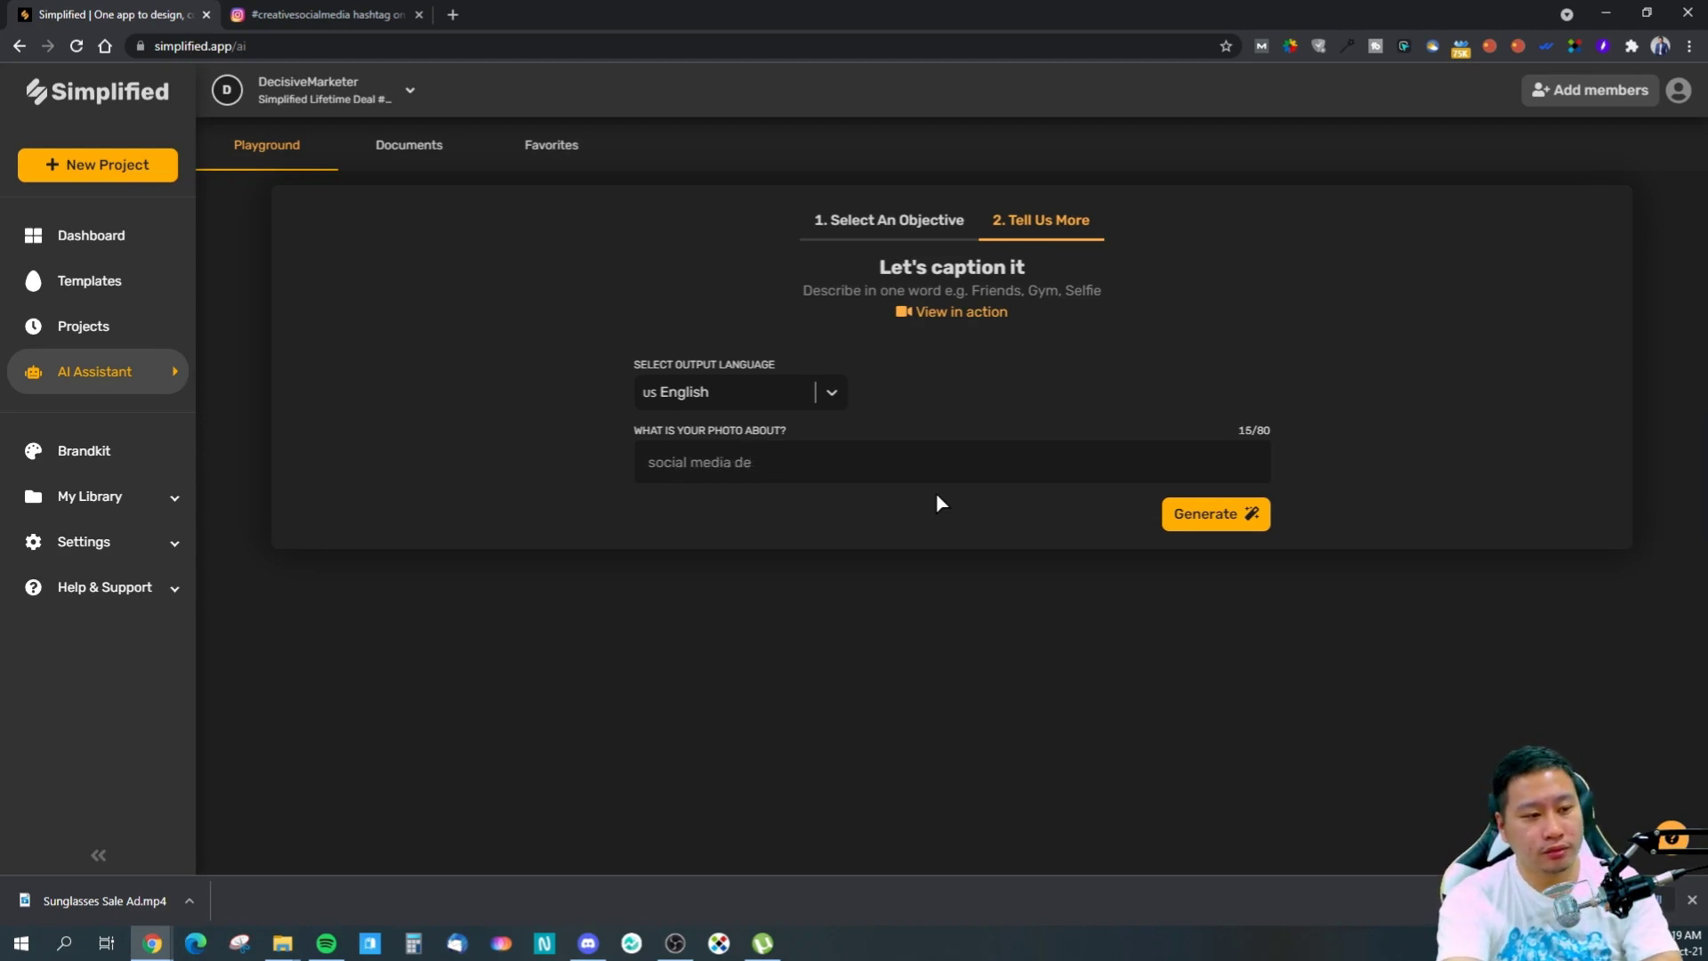
pyautogui.click(1222, 523)
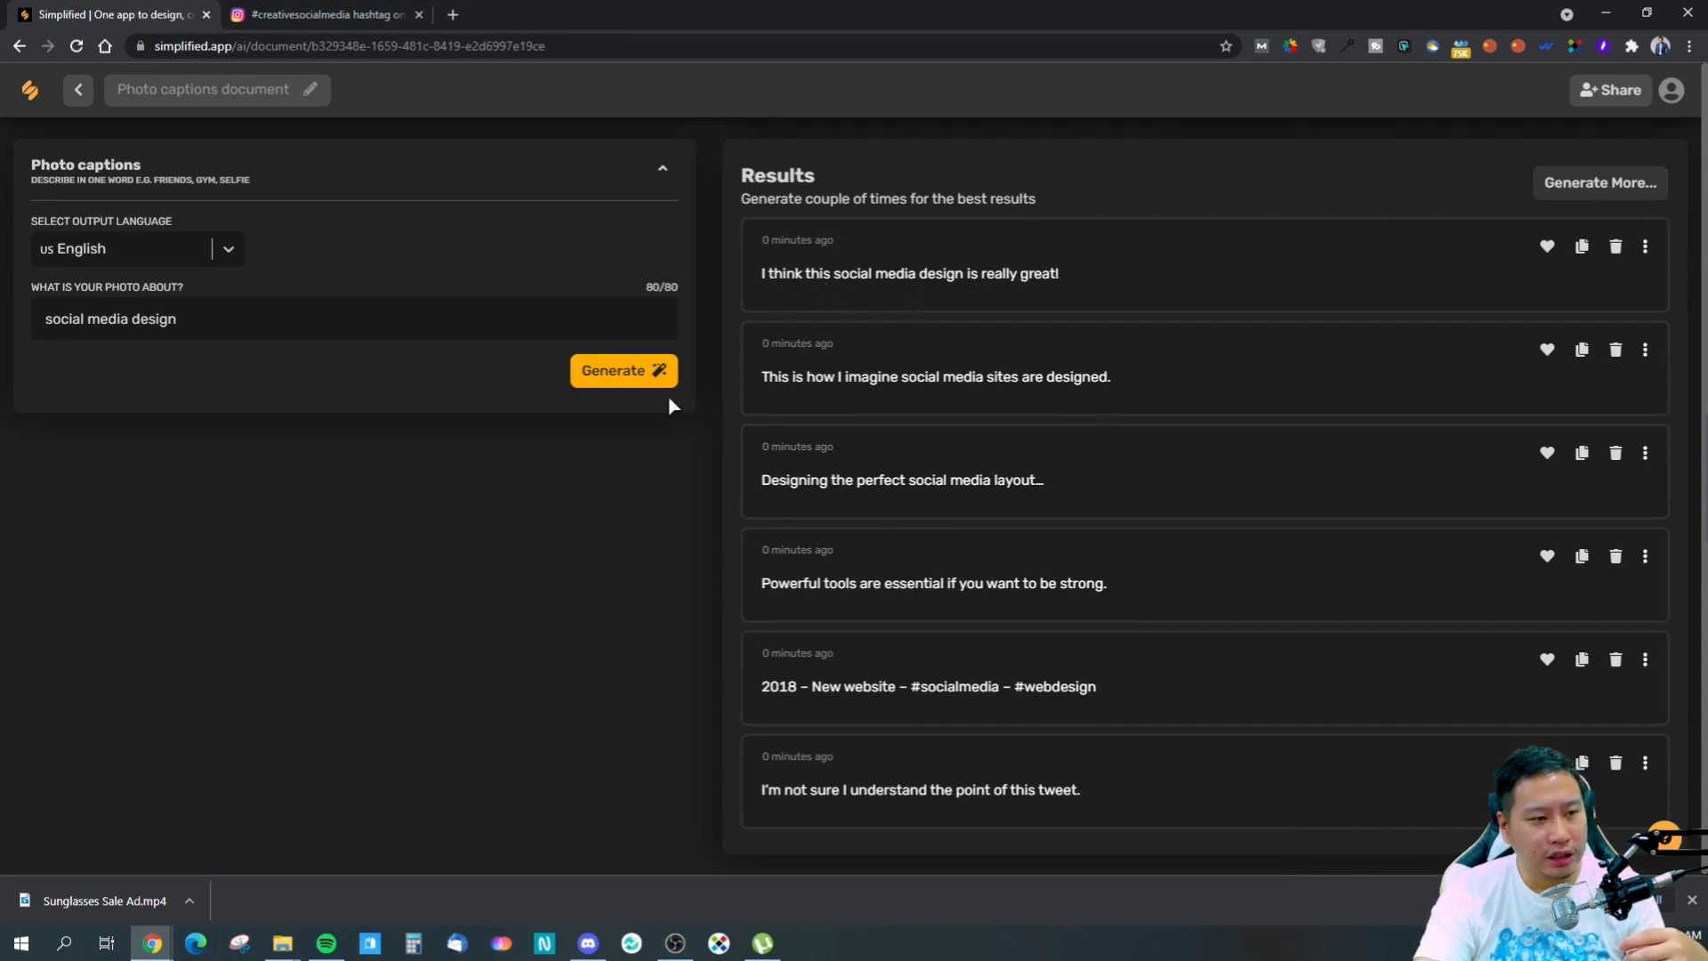
pyautogui.click(609, 379)
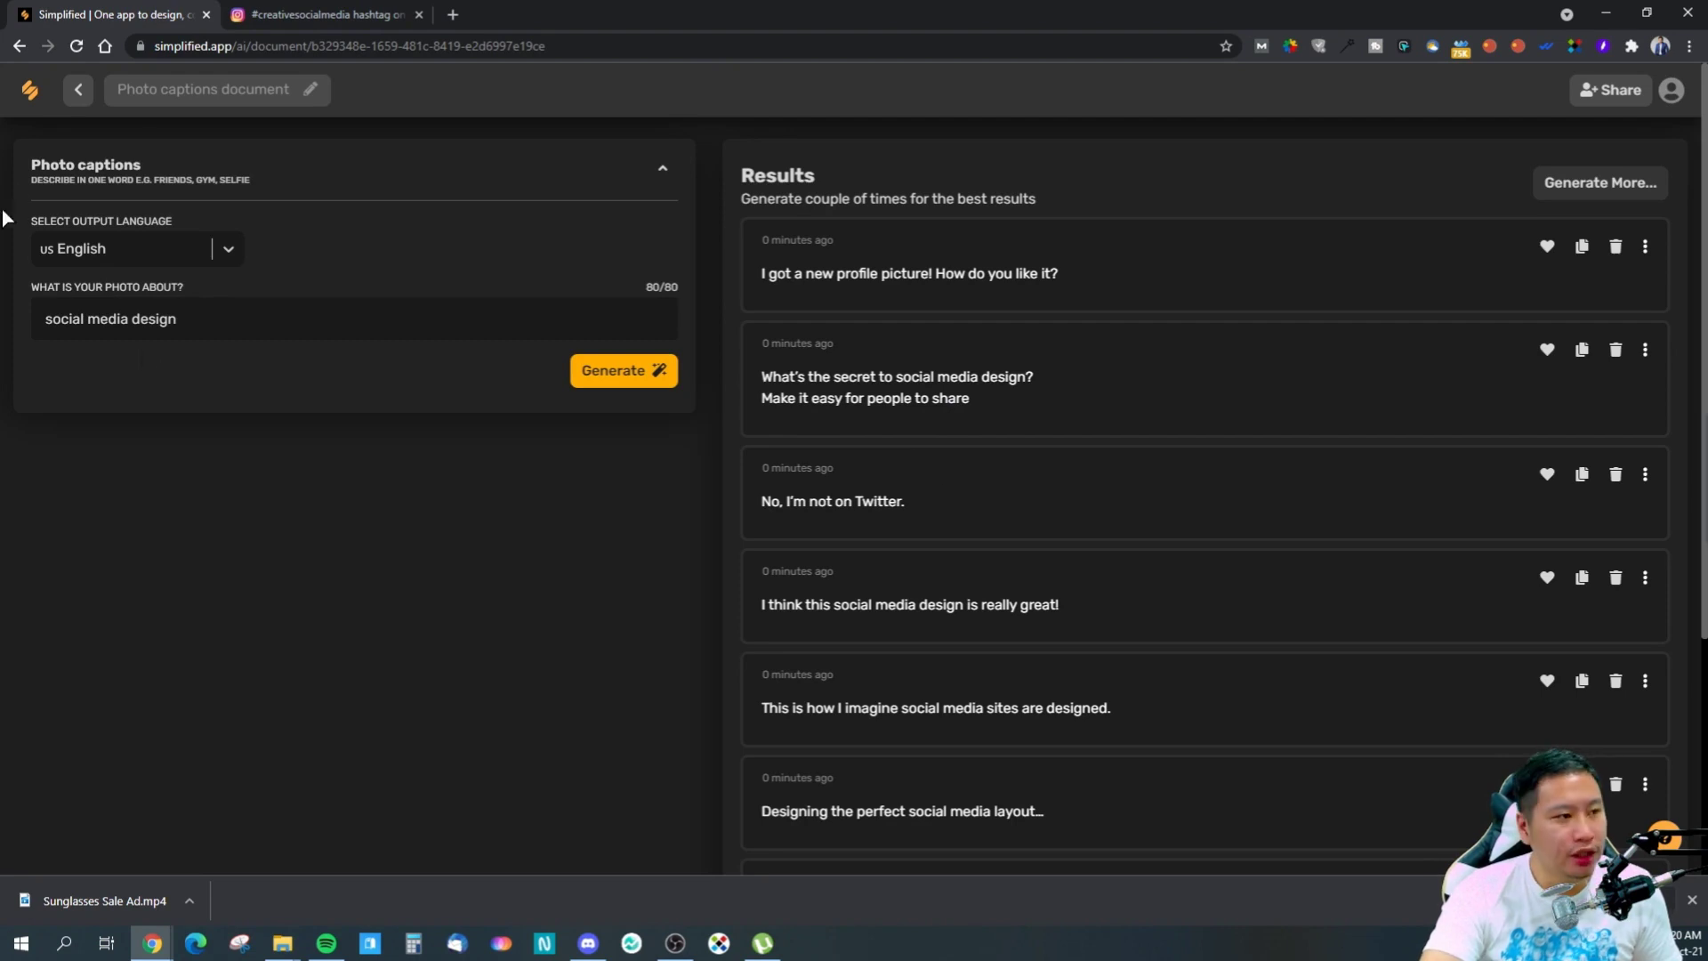
# - Return to the AI Assistant template list, reopen the Photo captions template and generate captions about "day at work"
pyautogui.click(78, 89)
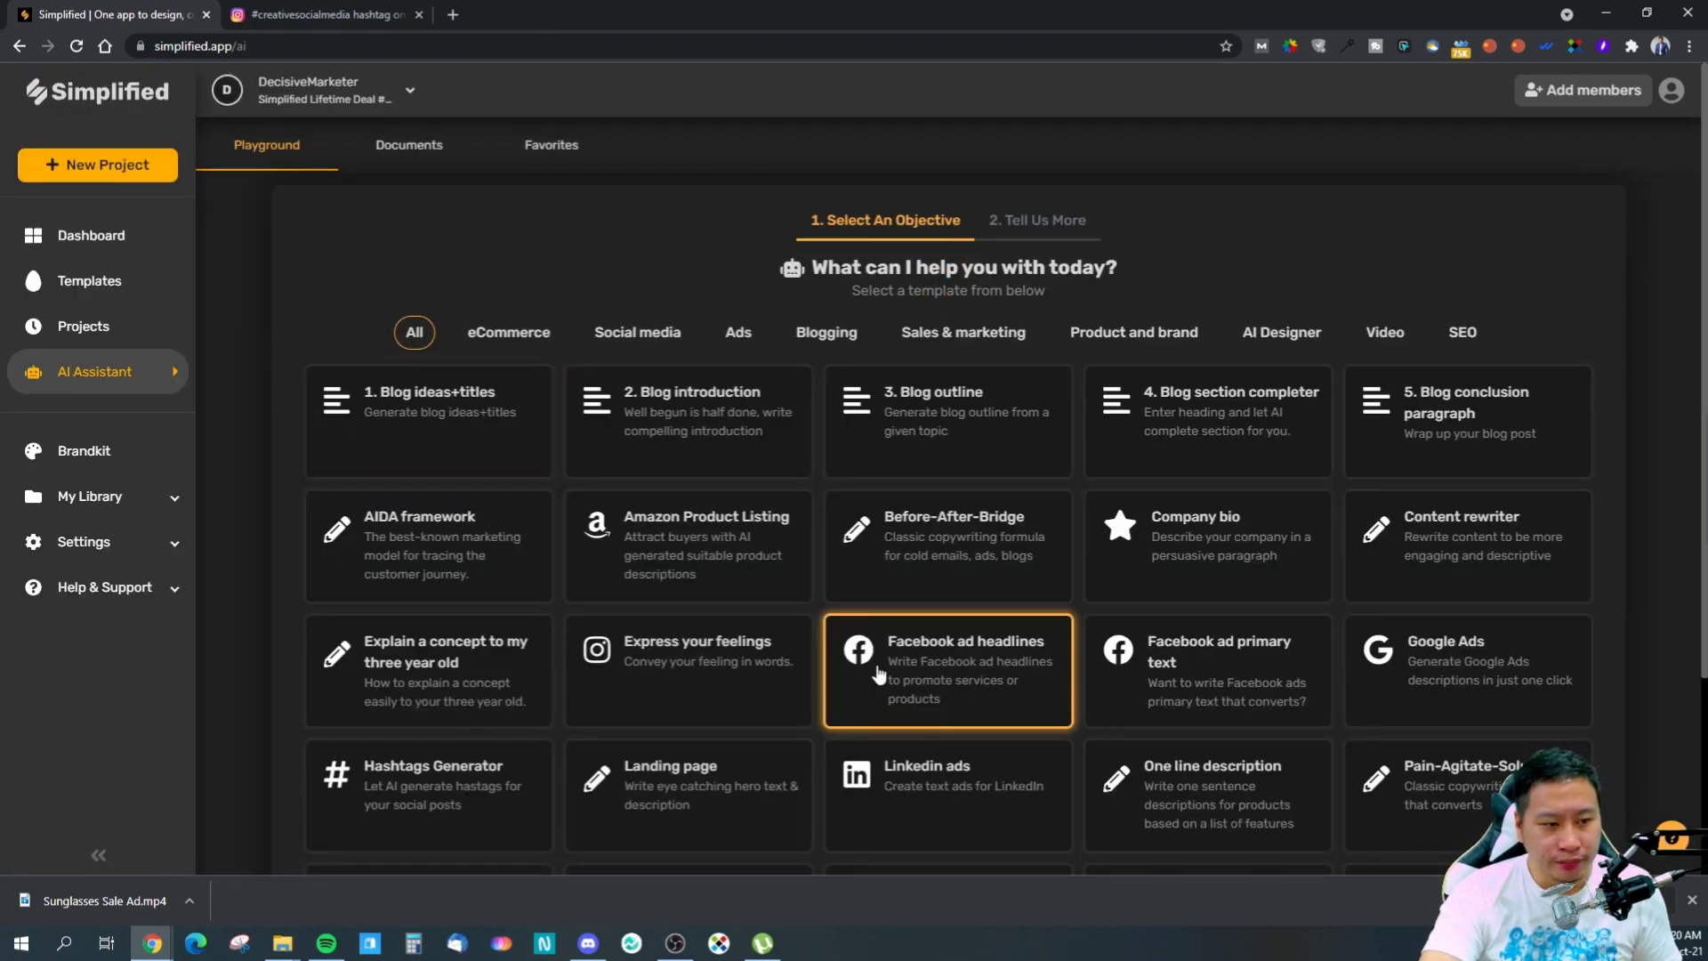
pyautogui.scroll(-3, 878, 676)
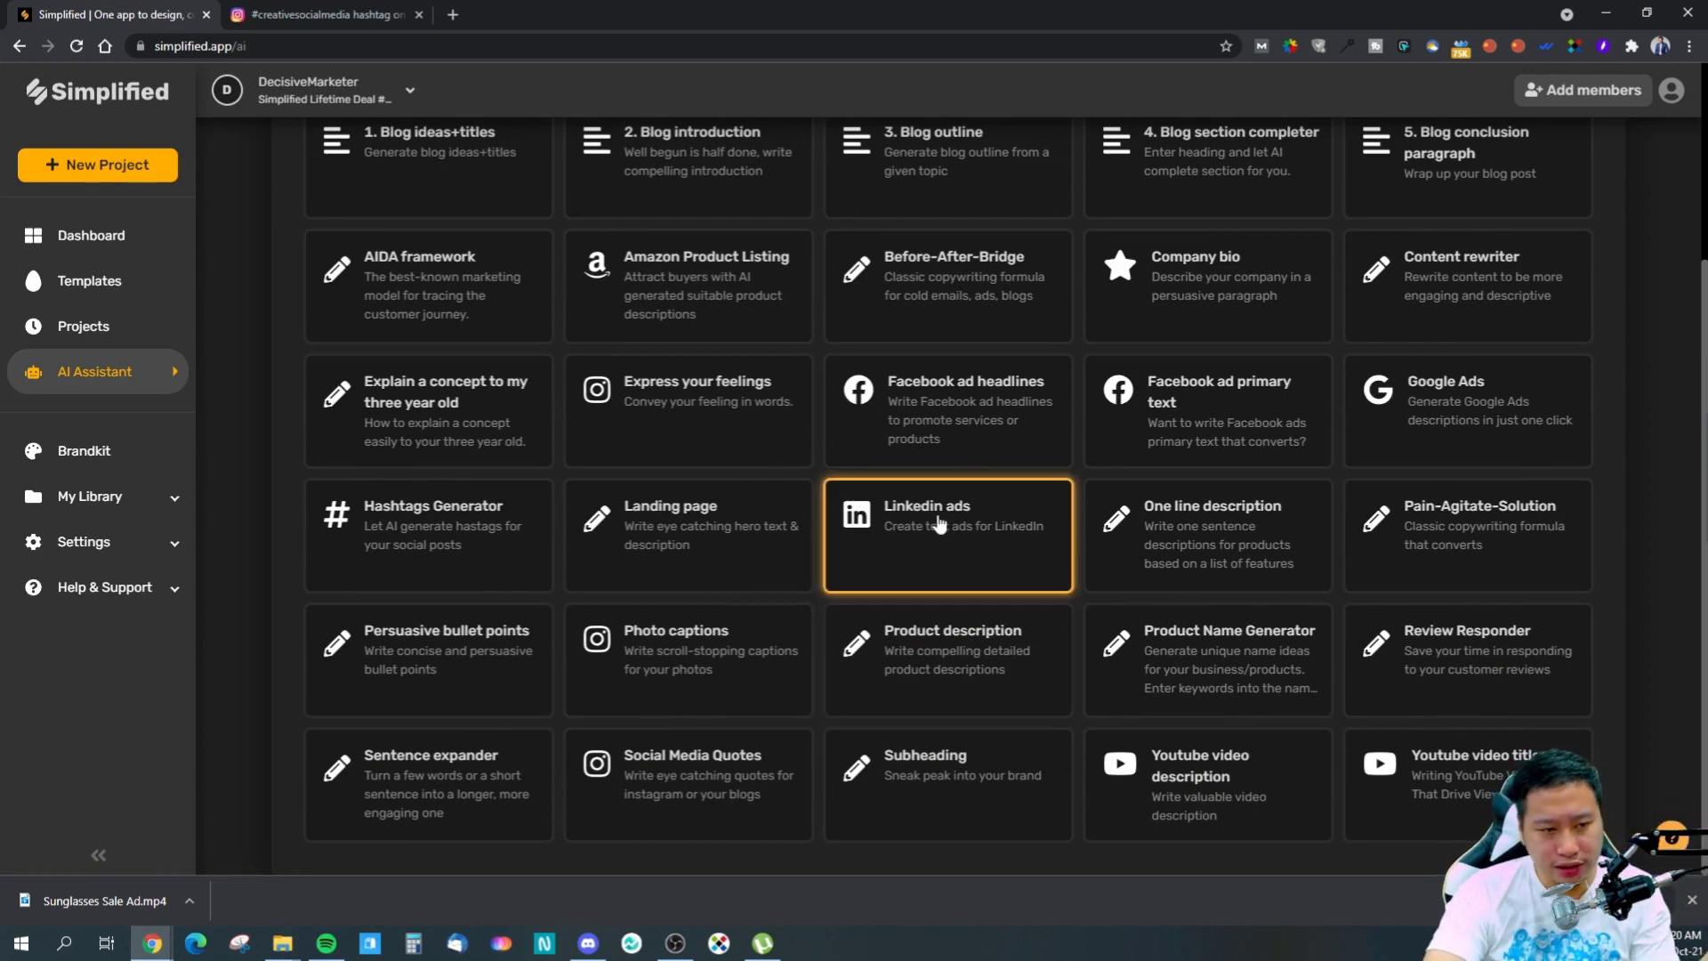
pyautogui.click(630, 682)
pyautogui.click(708, 480)
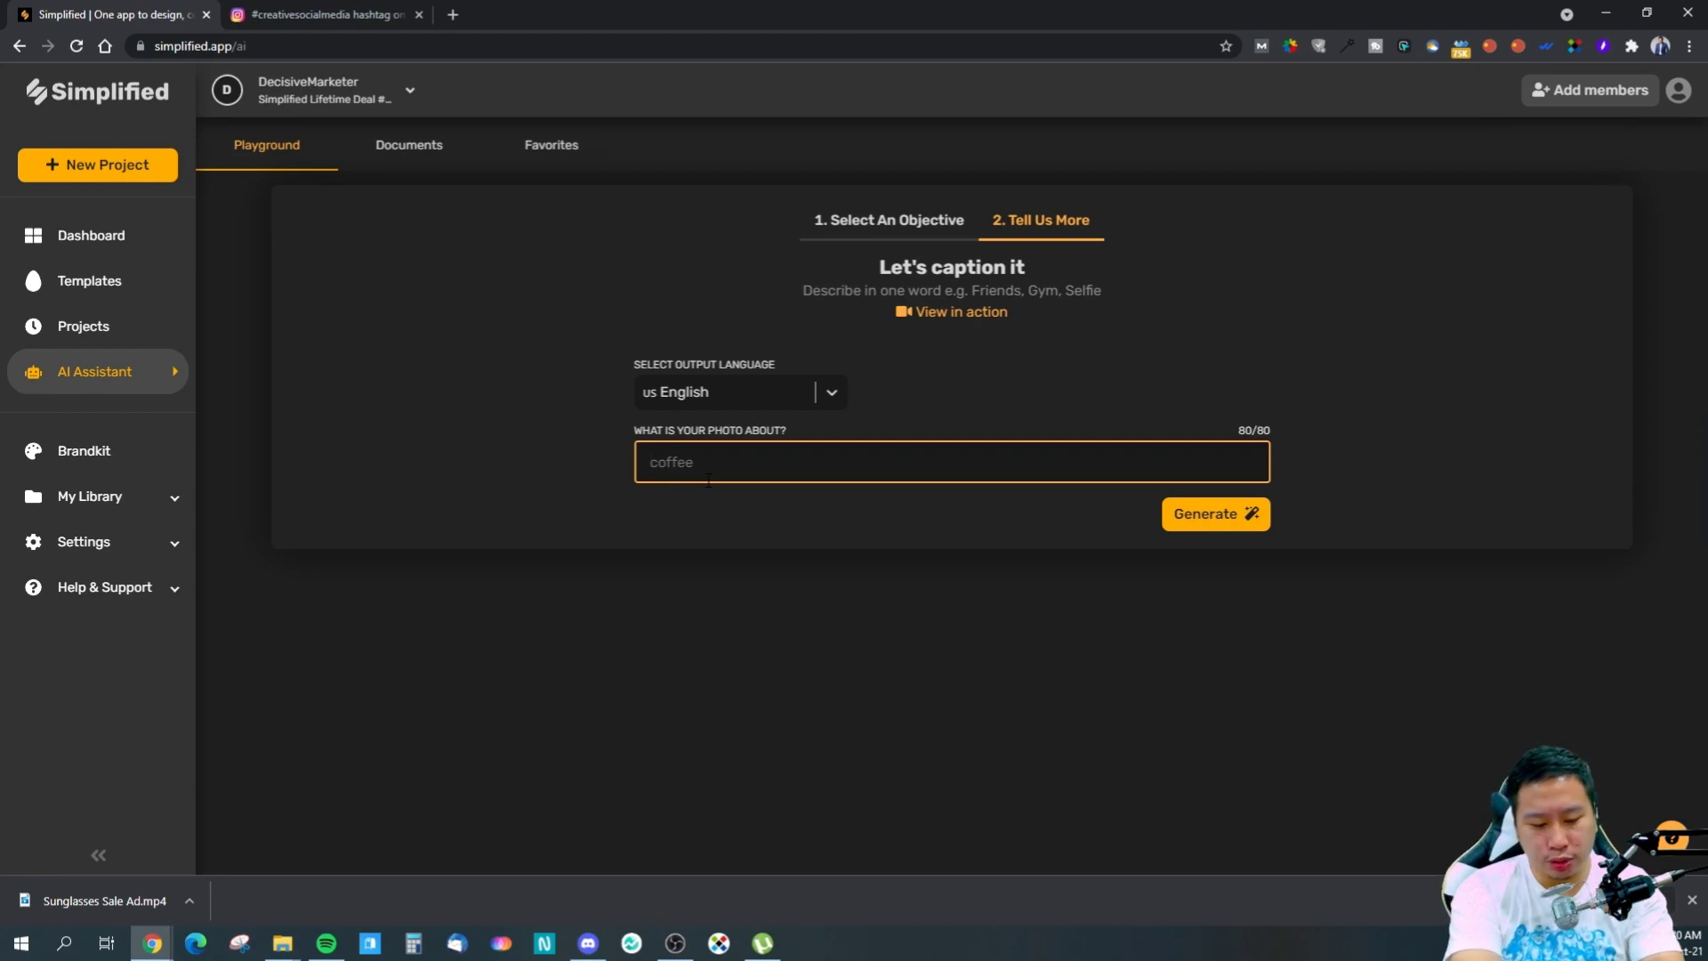
pyautogui.write('day at work')
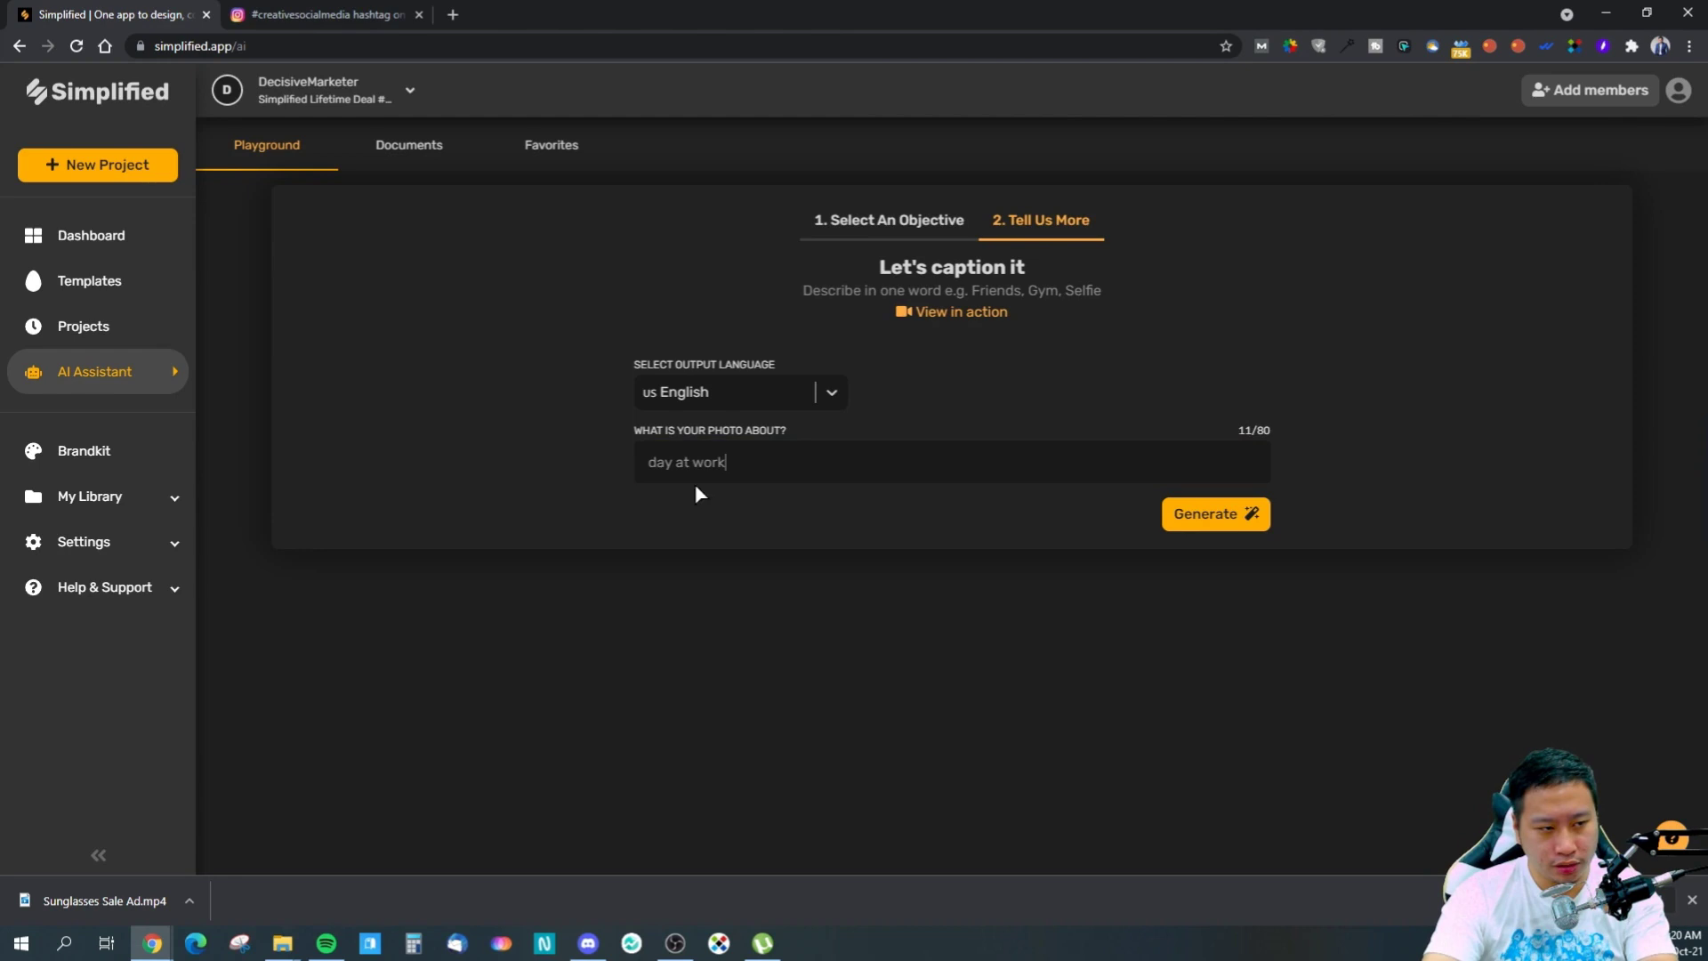
pyautogui.click(1249, 514)
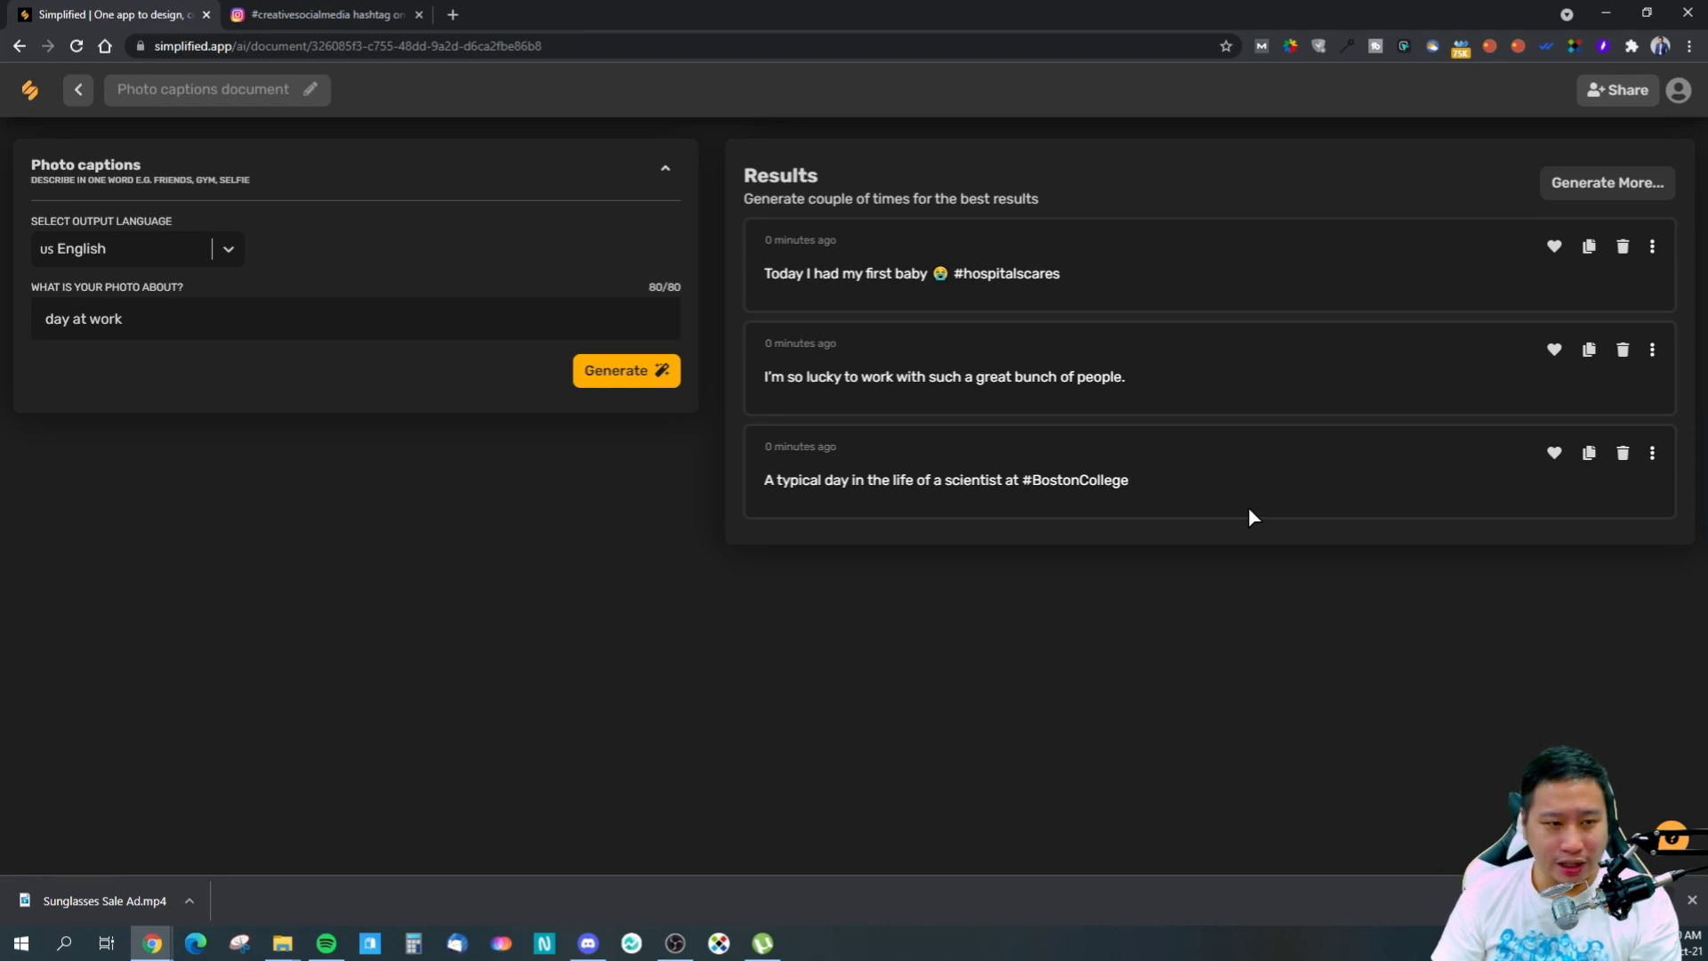
# - Return to the AI Assistant template list and look through the available copywriting templates and their categories
pyautogui.click(78, 88)
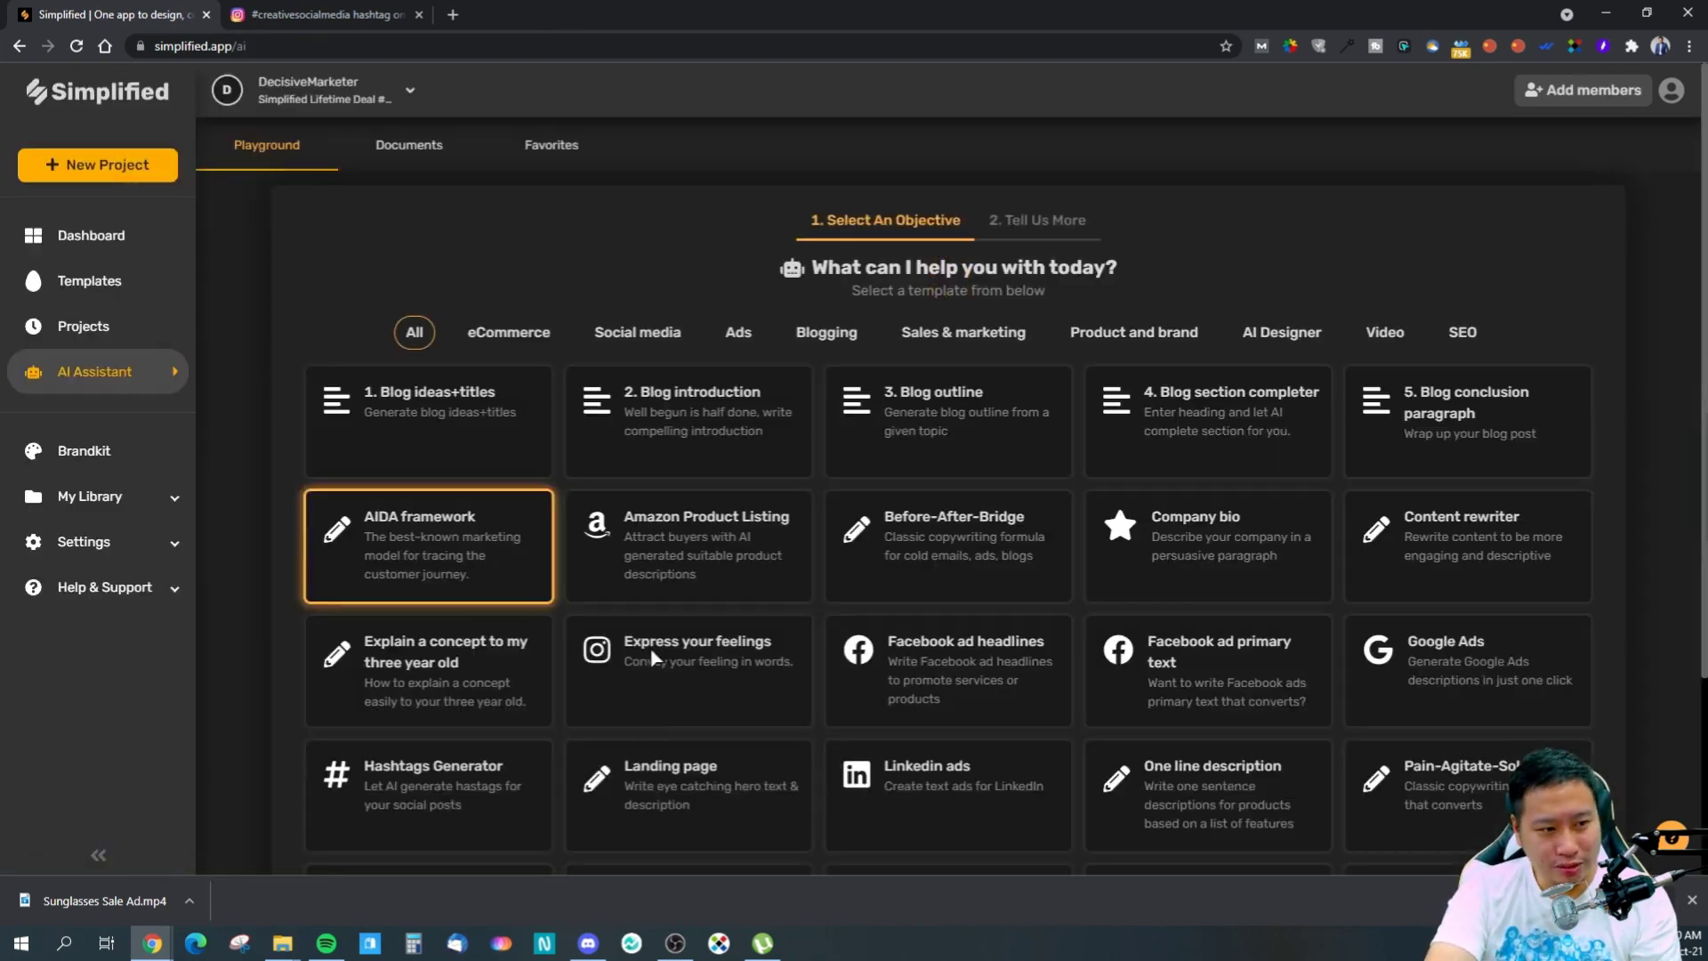
pyautogui.scroll(-3, 850, 805)
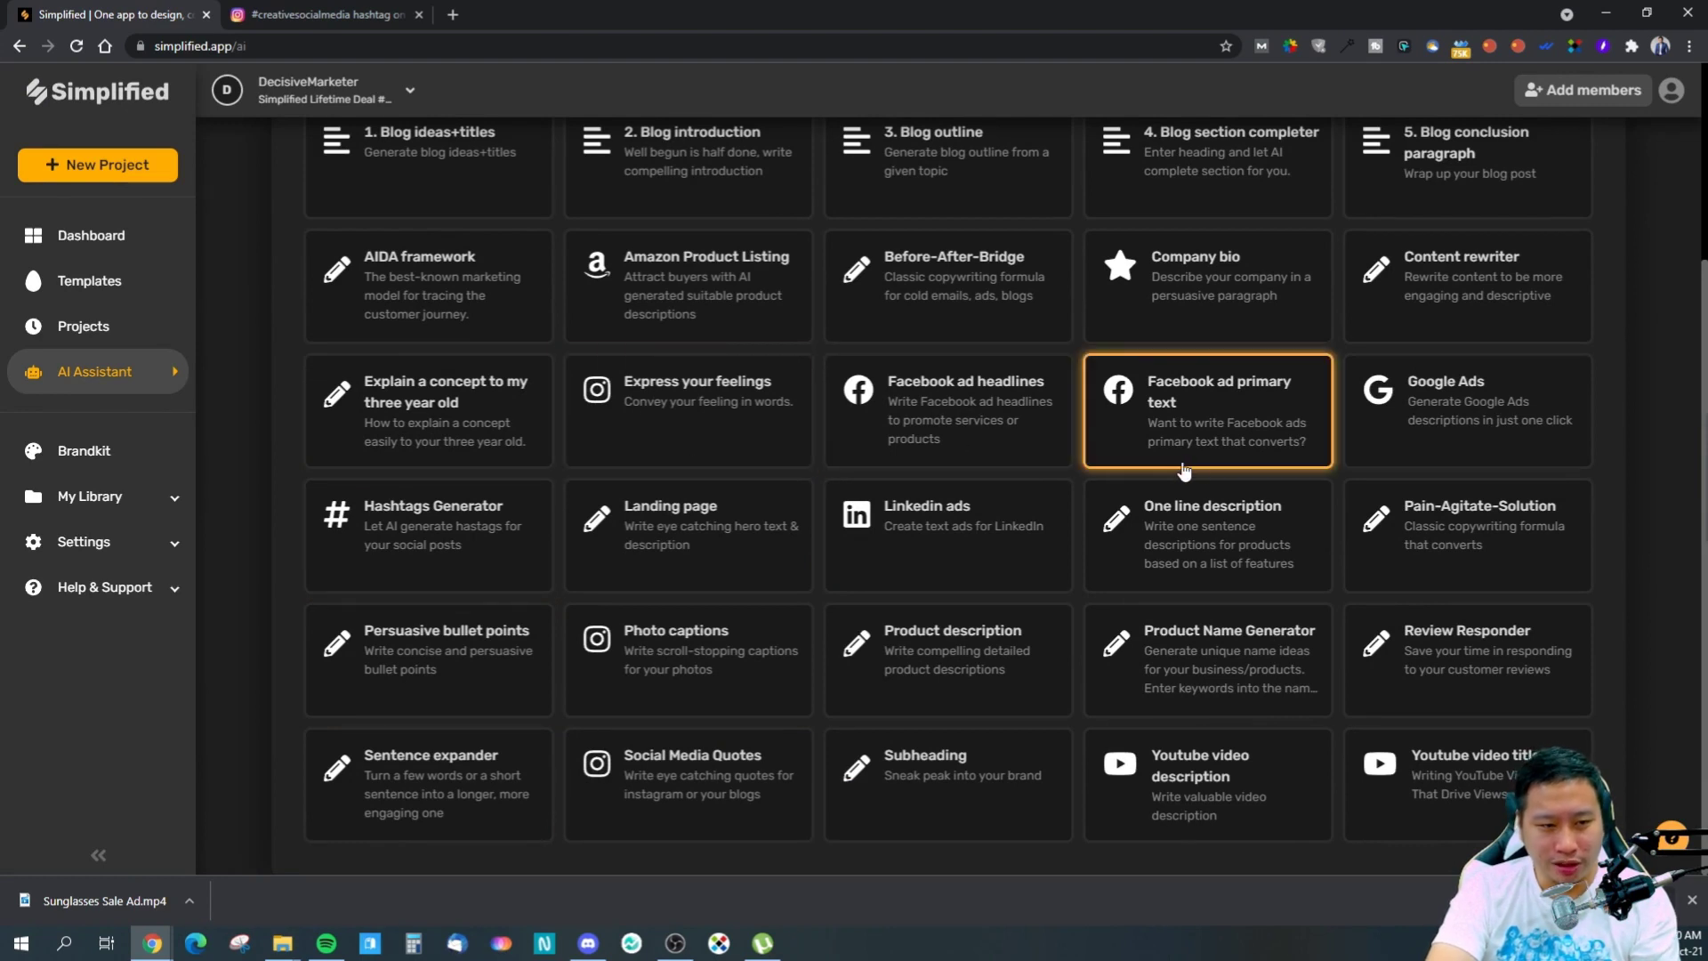
pyautogui.scroll(1, 1081, 505)
pyautogui.scroll(1, 1081, 505)
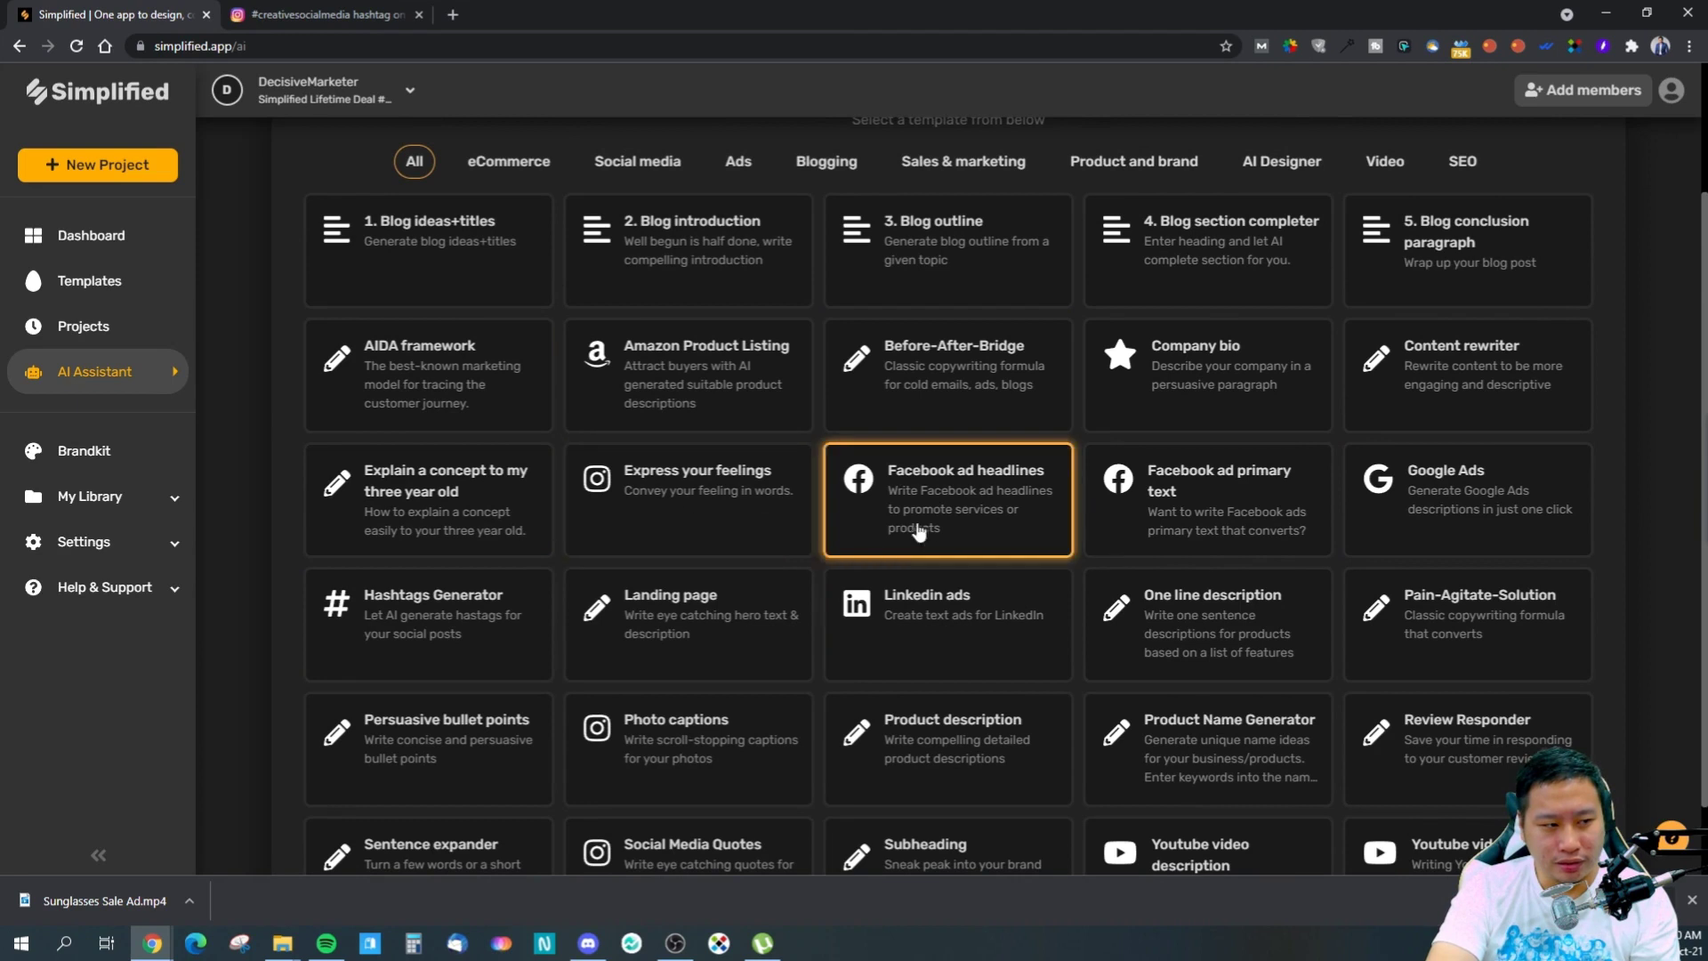
pyautogui.scroll(3, 896, 605)
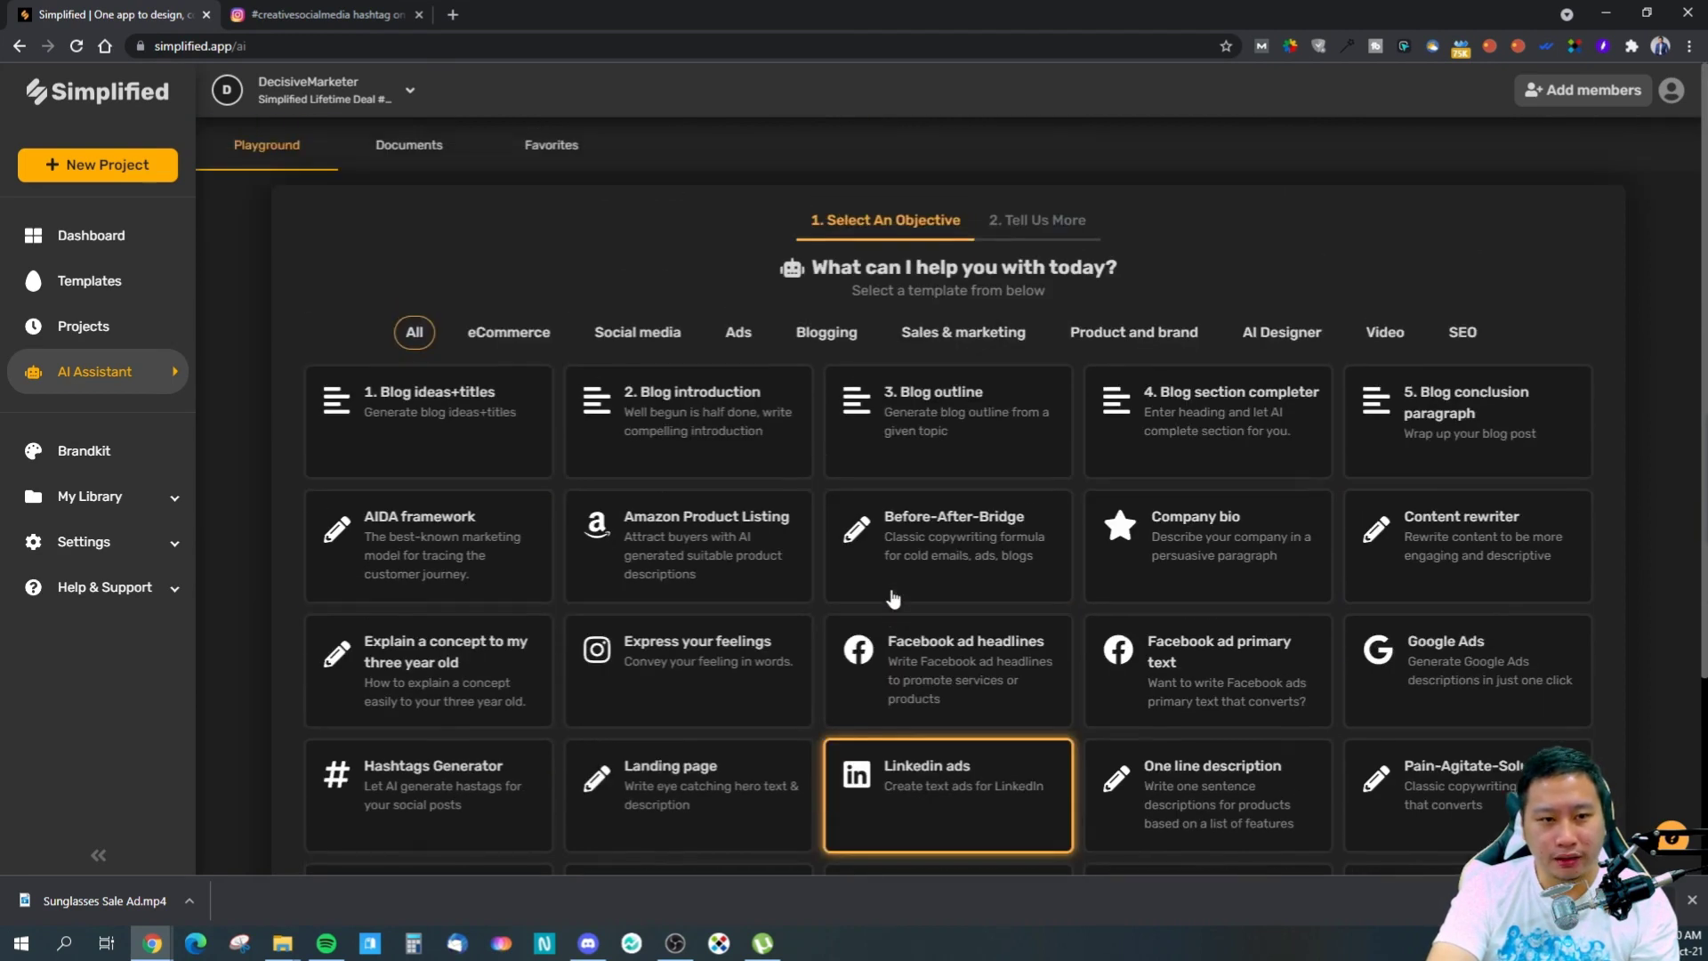
pyautogui.scroll(-3, 895, 598)
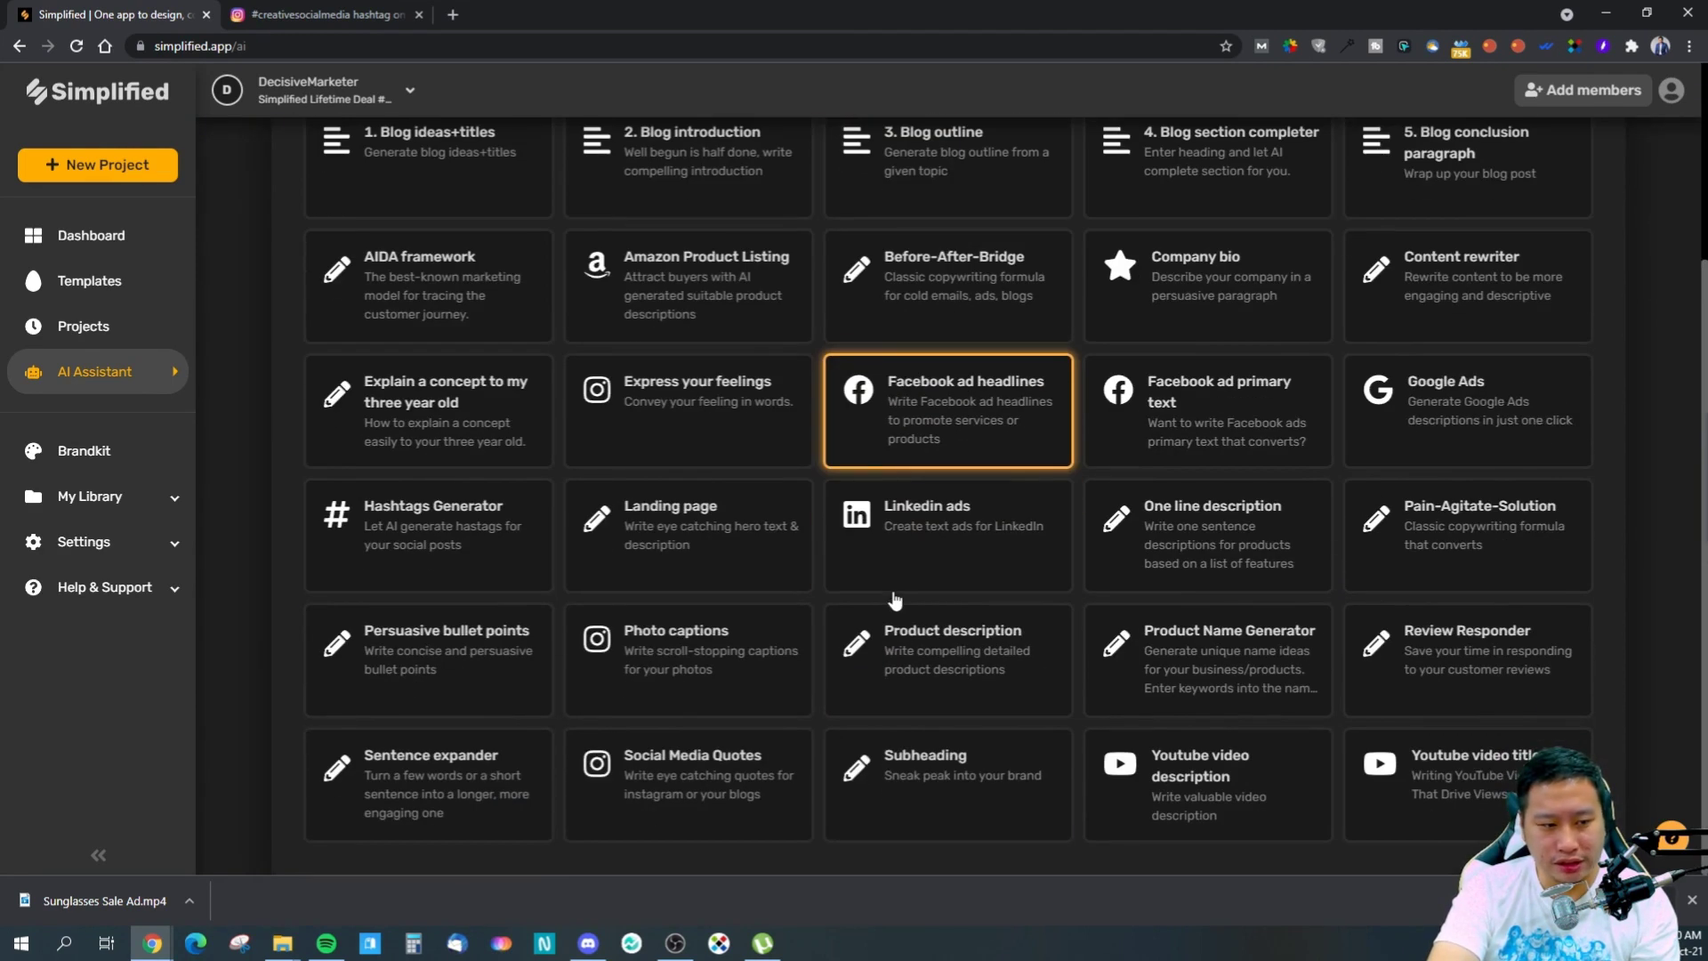
pyautogui.scroll(3, 900, 603)
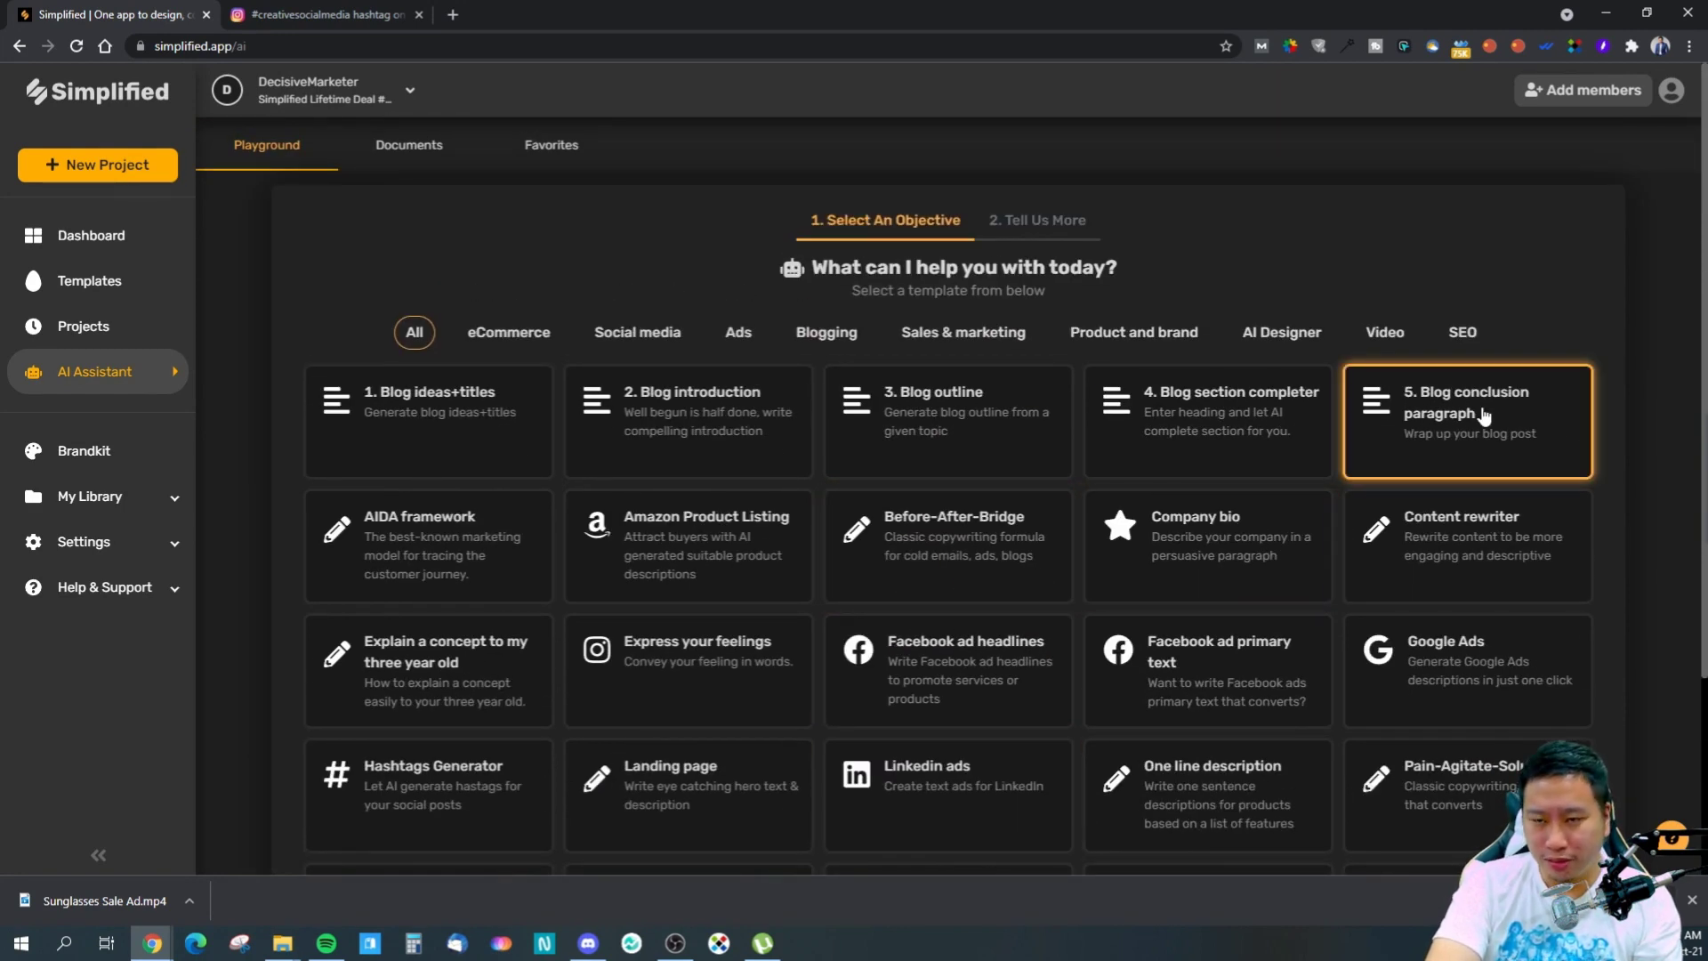
pyautogui.scroll(-3, 681, 426)
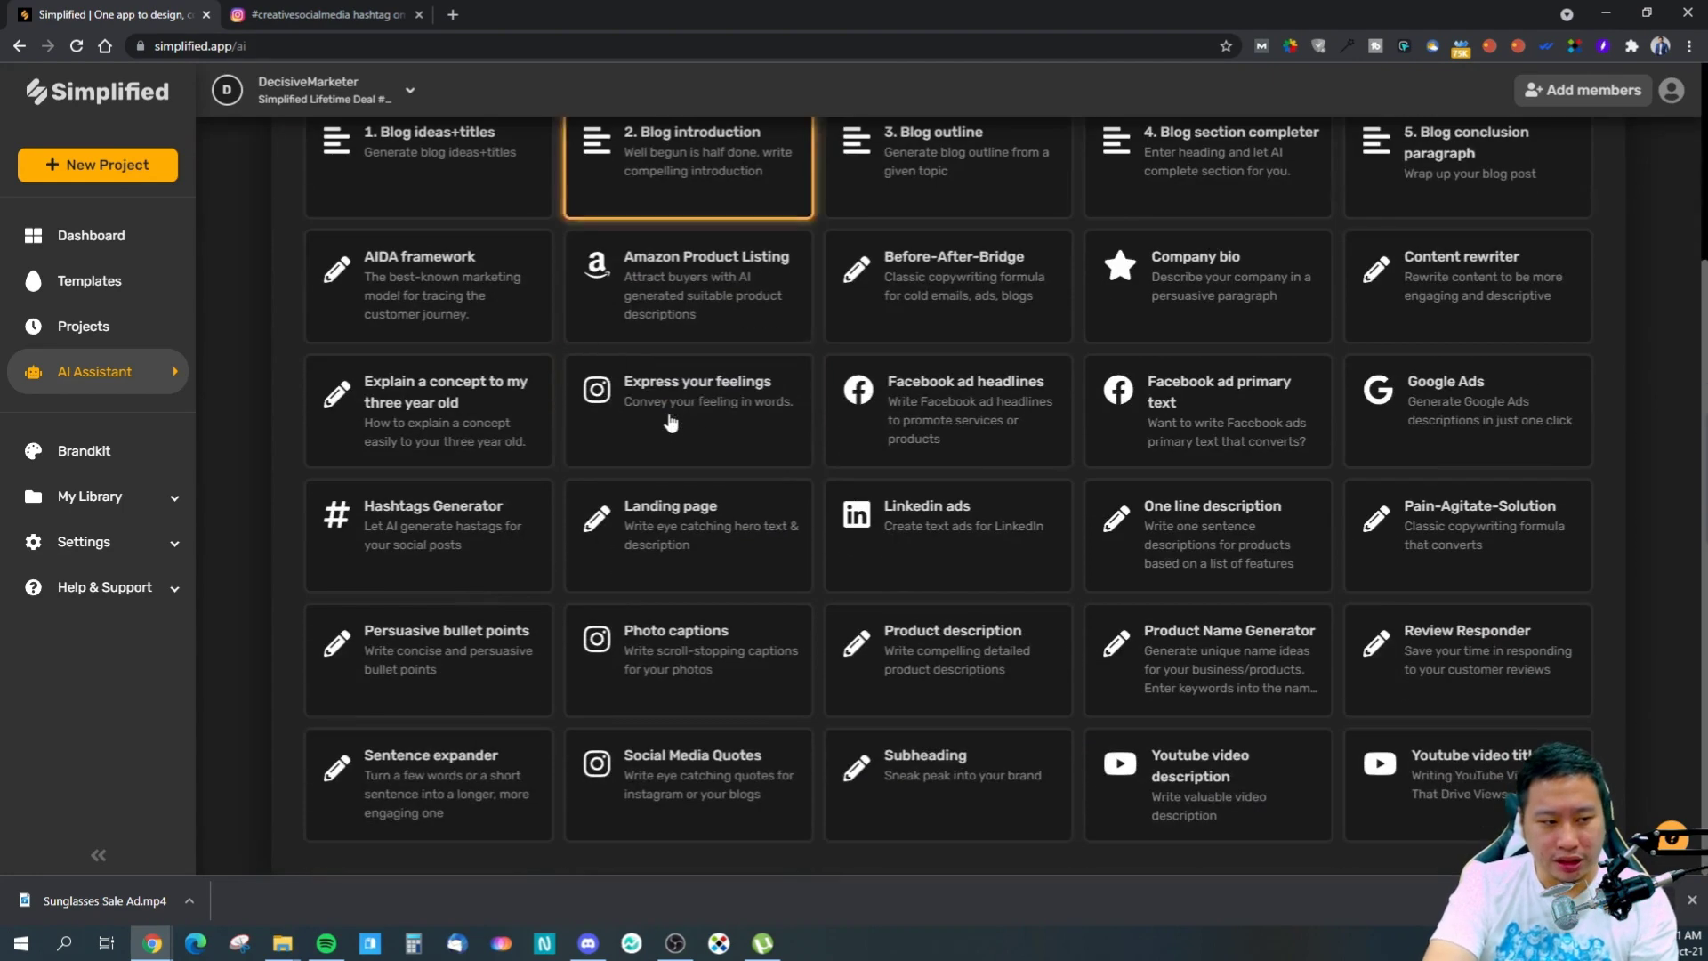
pyautogui.scroll(3, 884, 383)
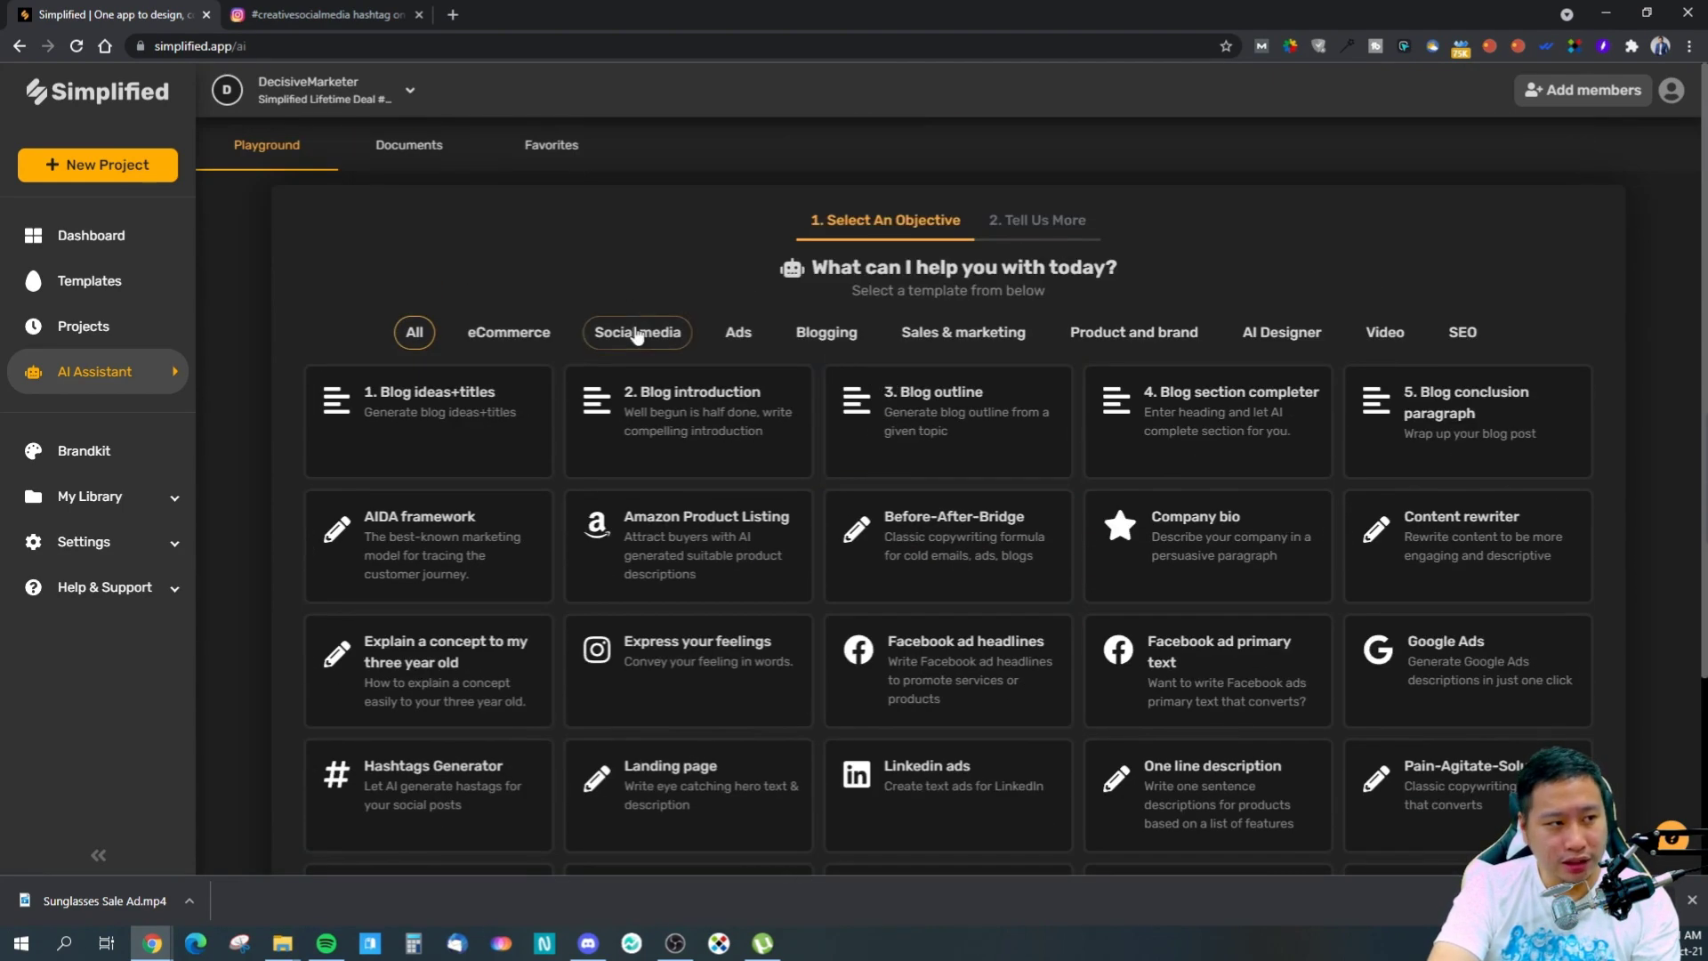
pyautogui.scroll(-3, 743, 542)
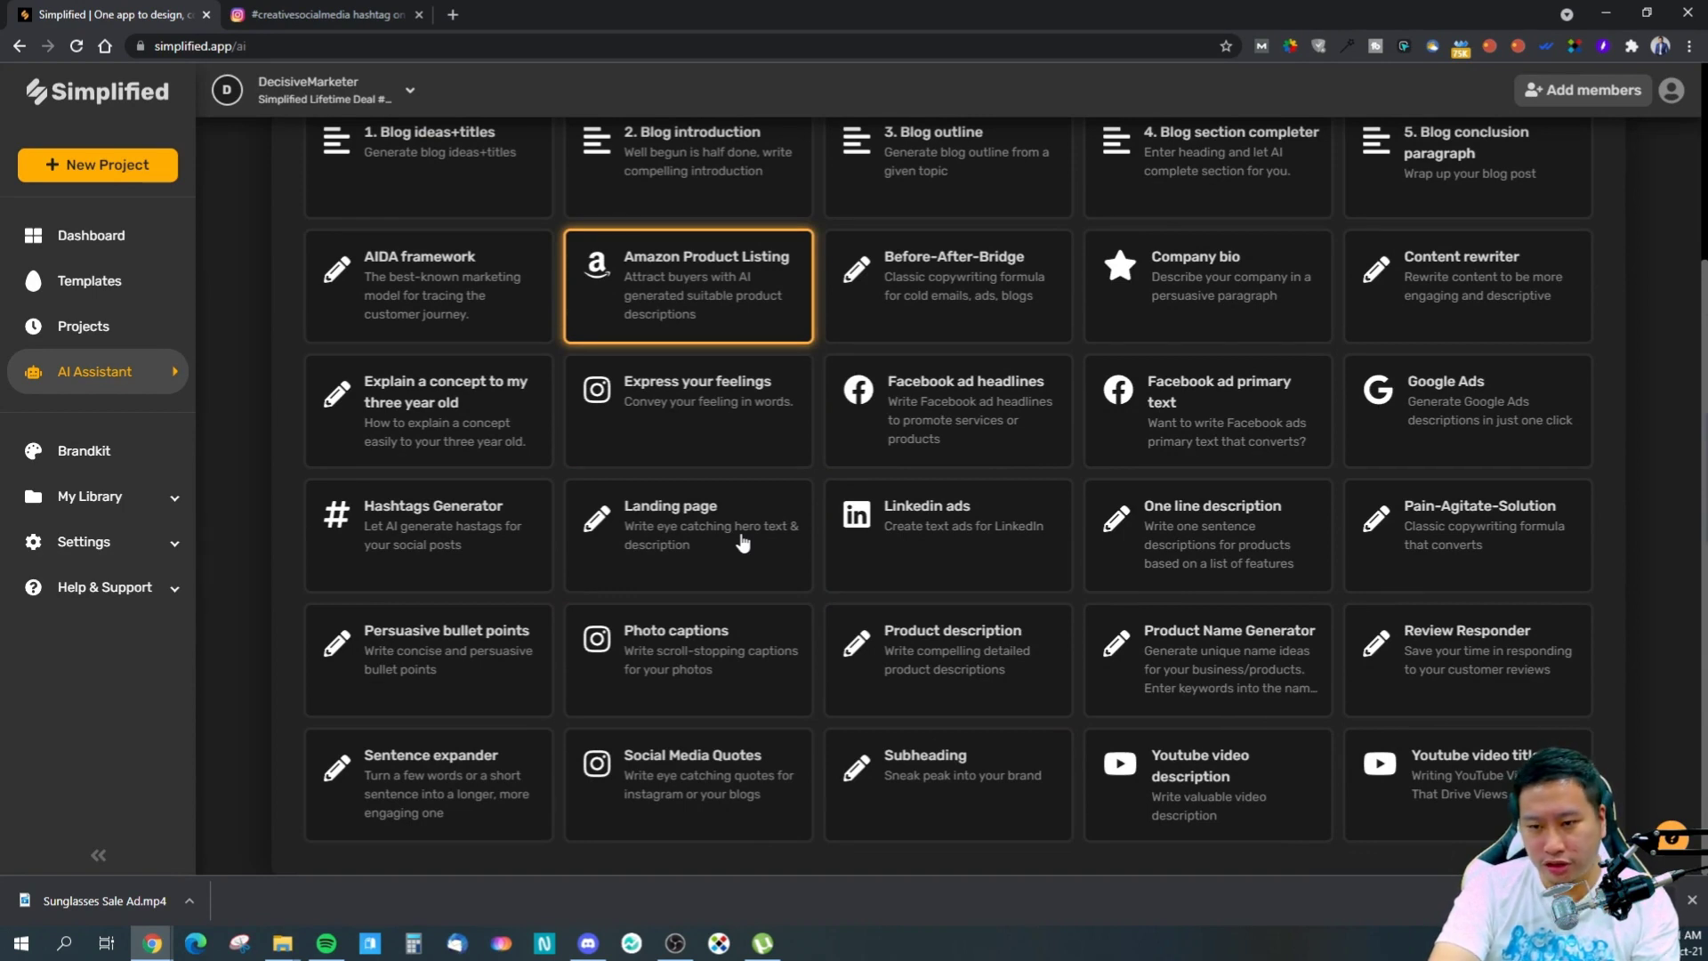
pyautogui.scroll(3, 743, 542)
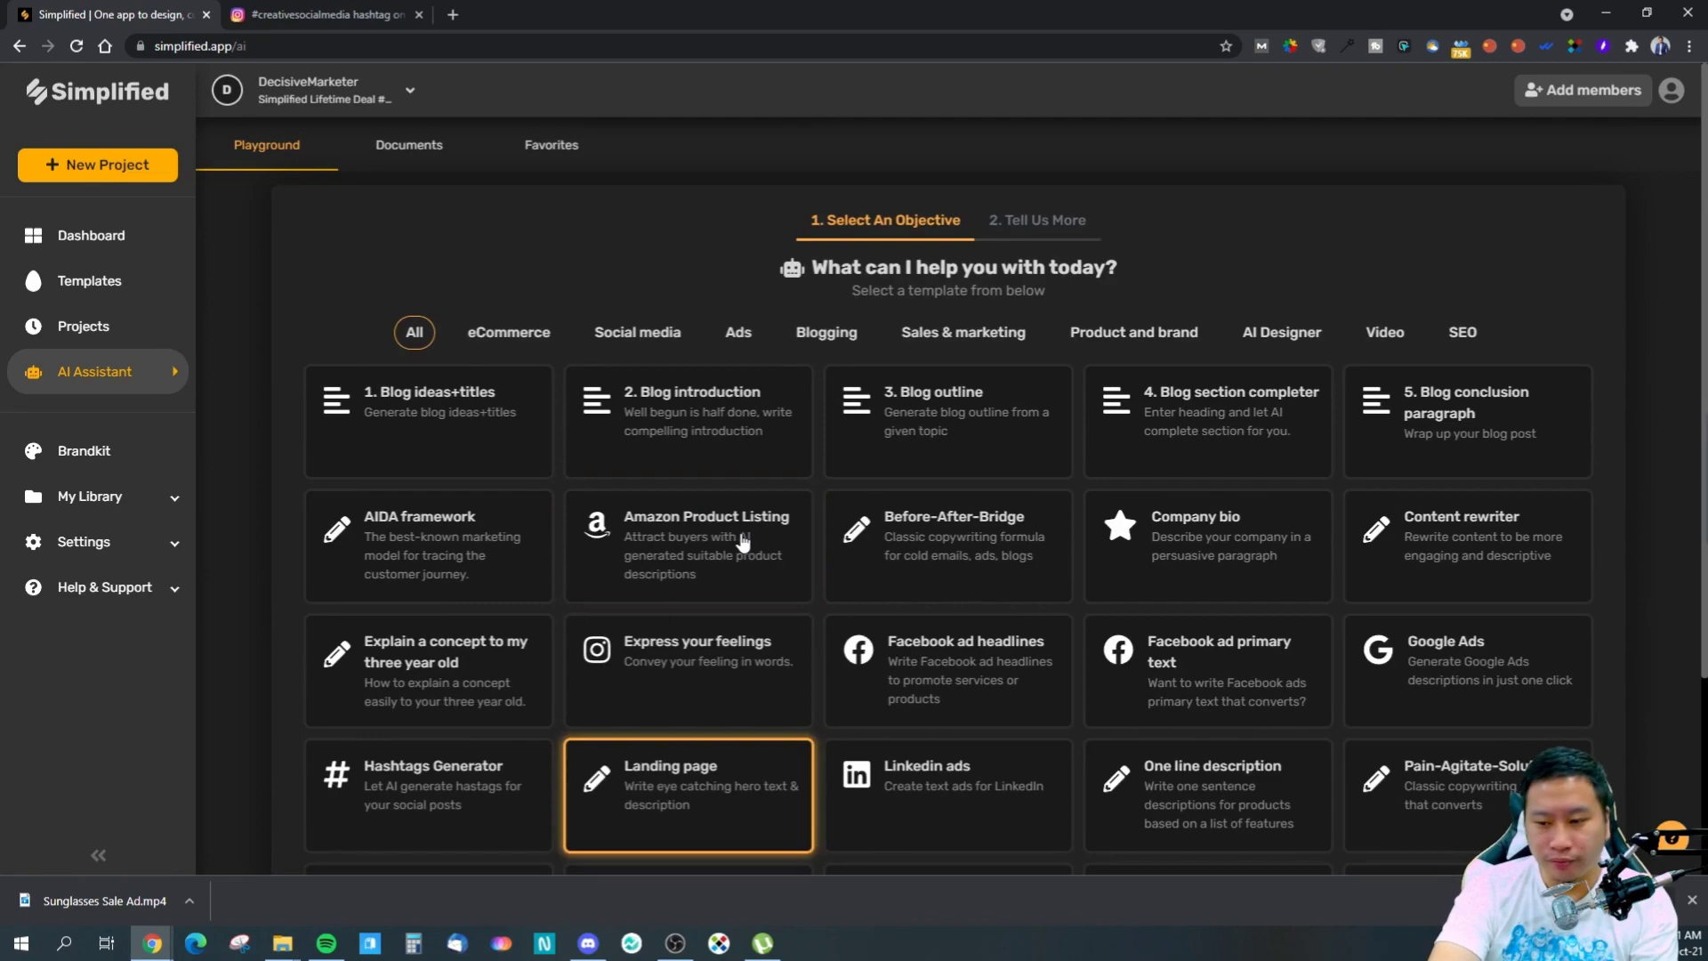